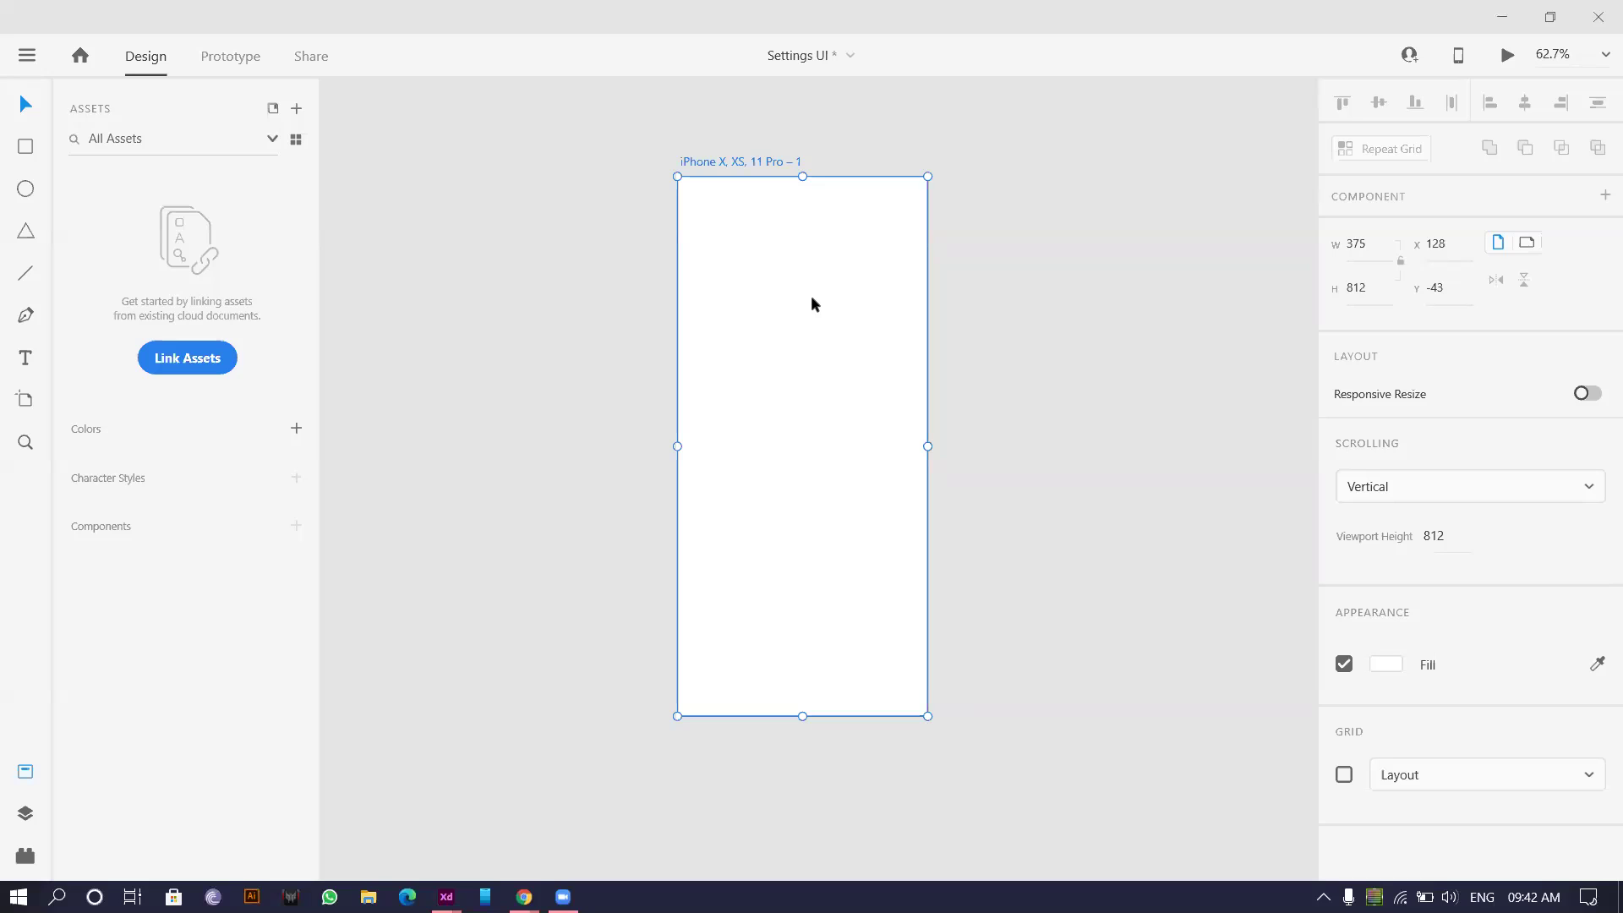
pyautogui.hotkey('alt', 'Tab')
pyautogui.hotkey('alt', 'Tab')
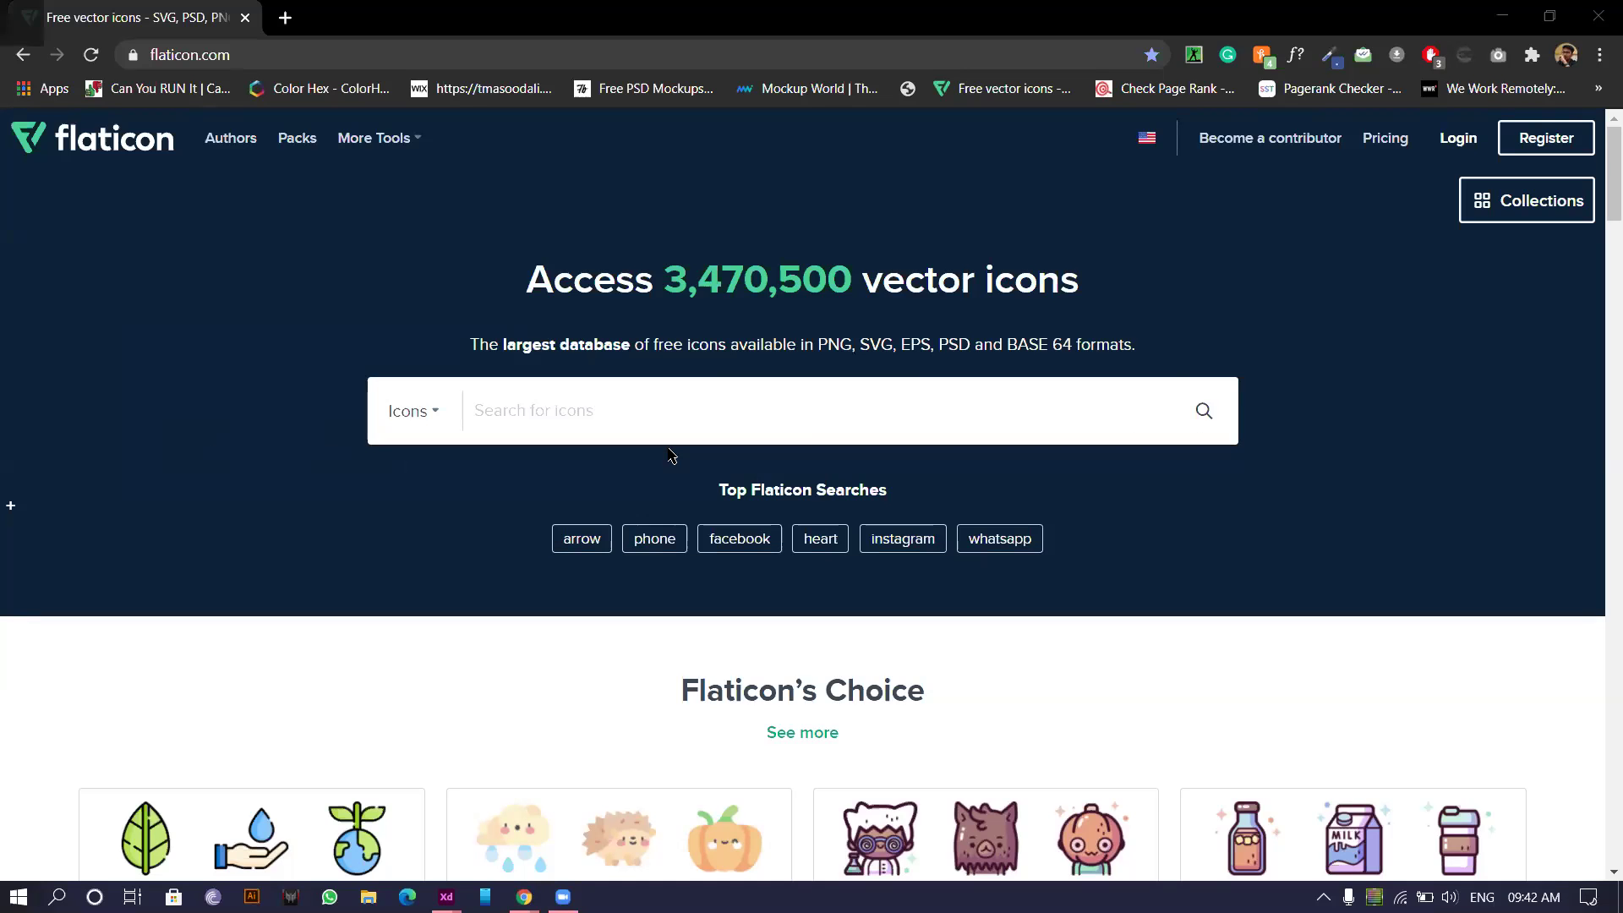
pyautogui.hotkey('alt', 'Tab')
pyautogui.click(818, 438)
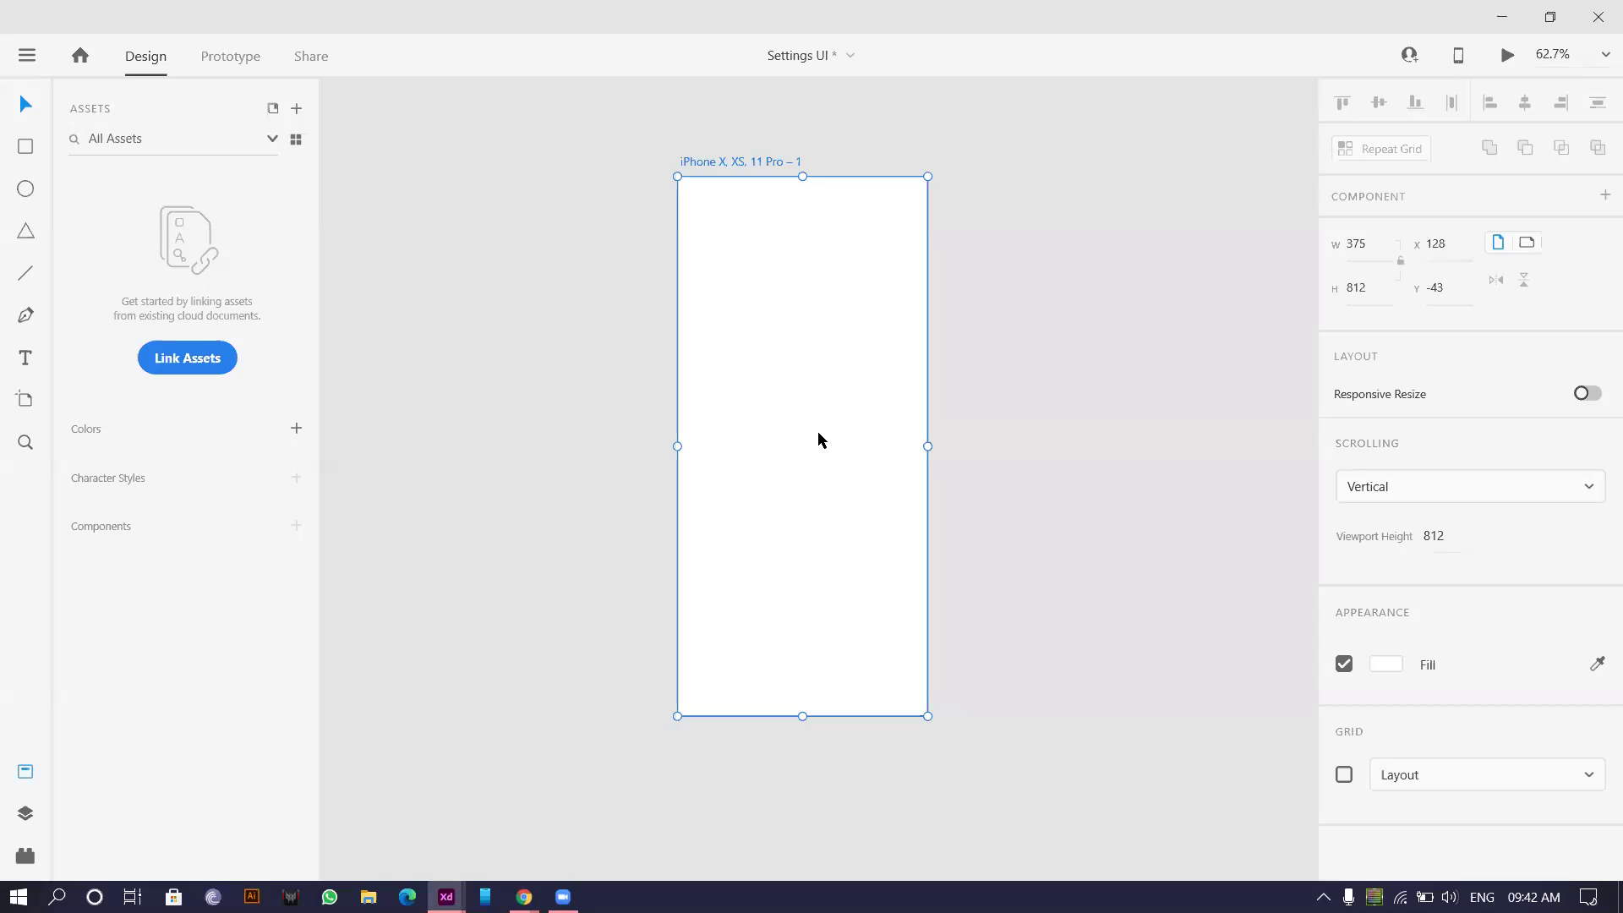
pyautogui.hscroll(3, 917, 282)
pyautogui.scroll(1, 975, 254)
pyautogui.scroll(3, 633, 286)
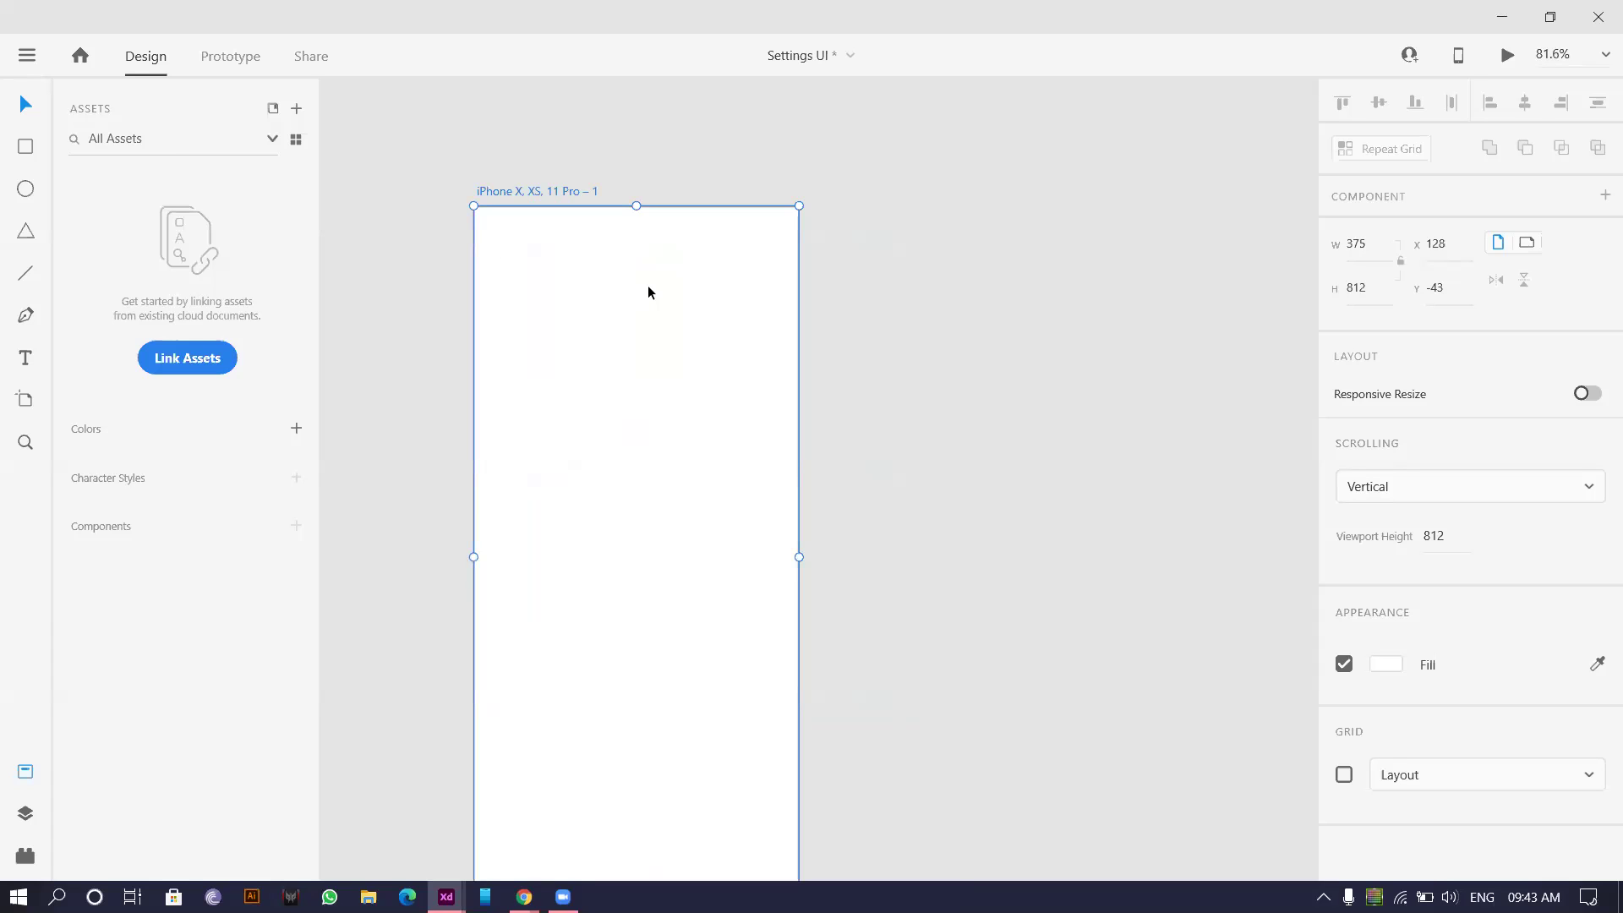
pyautogui.scroll(1, 648, 287)
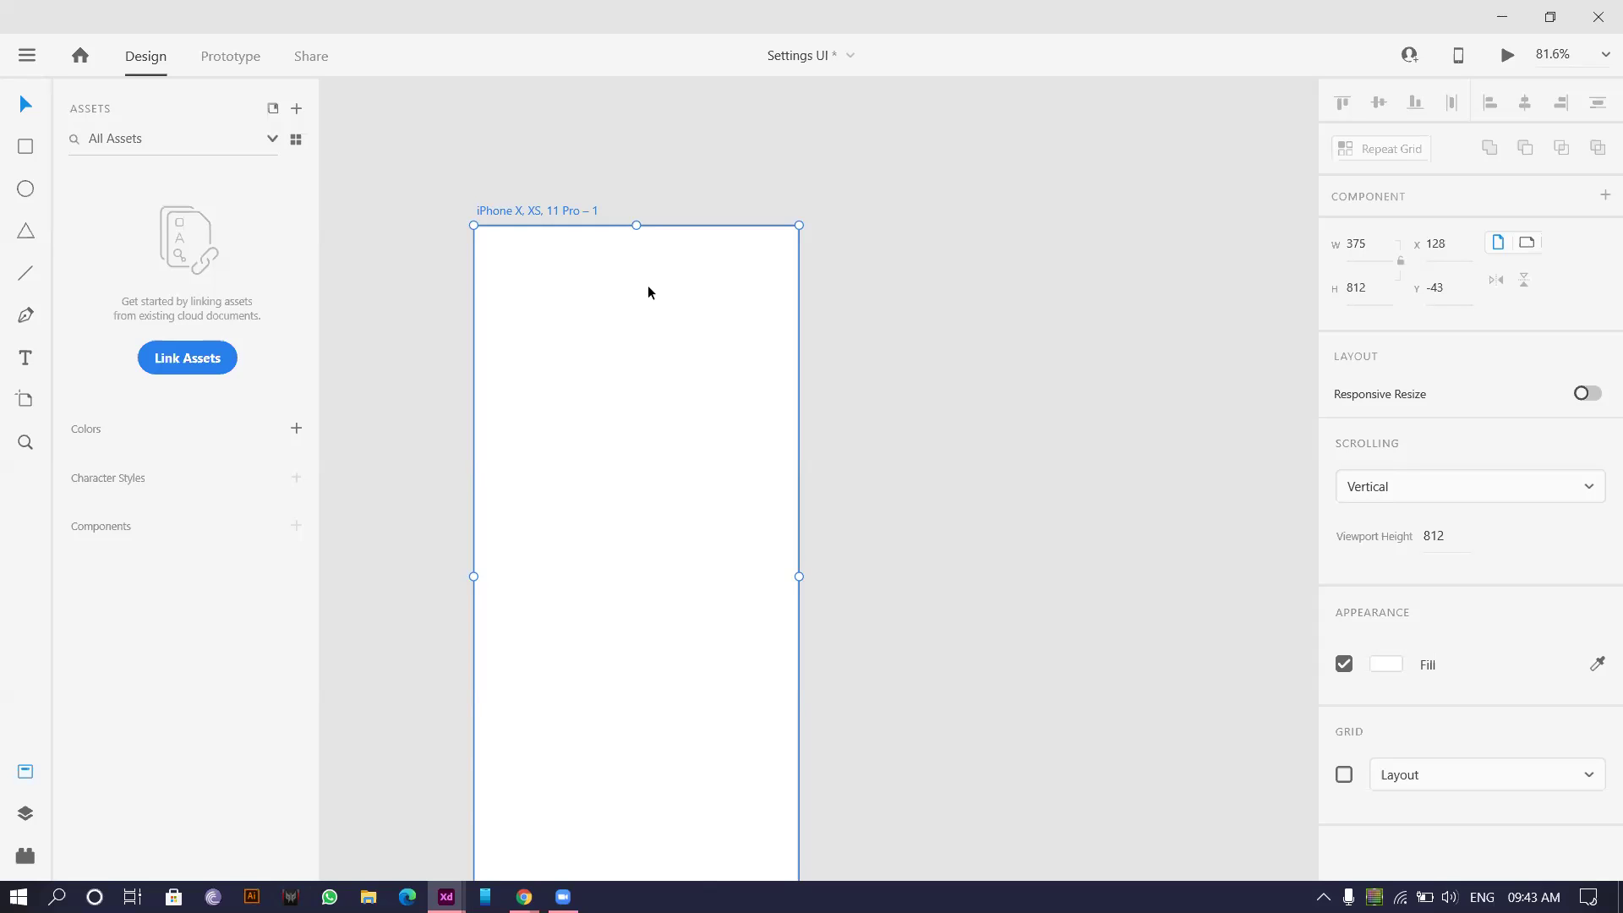
pyautogui.keyDown('ctrl'); pyautogui.scroll(-3, 647, 292); pyautogui.keyUp('ctrl')
pyautogui.scroll(2, 588, 369)
pyautogui.hscroll(-2, 588, 369)
pyautogui.keyDown('ctrl'); pyautogui.scroll(3, 708, 439); pyautogui.keyUp('ctrl')
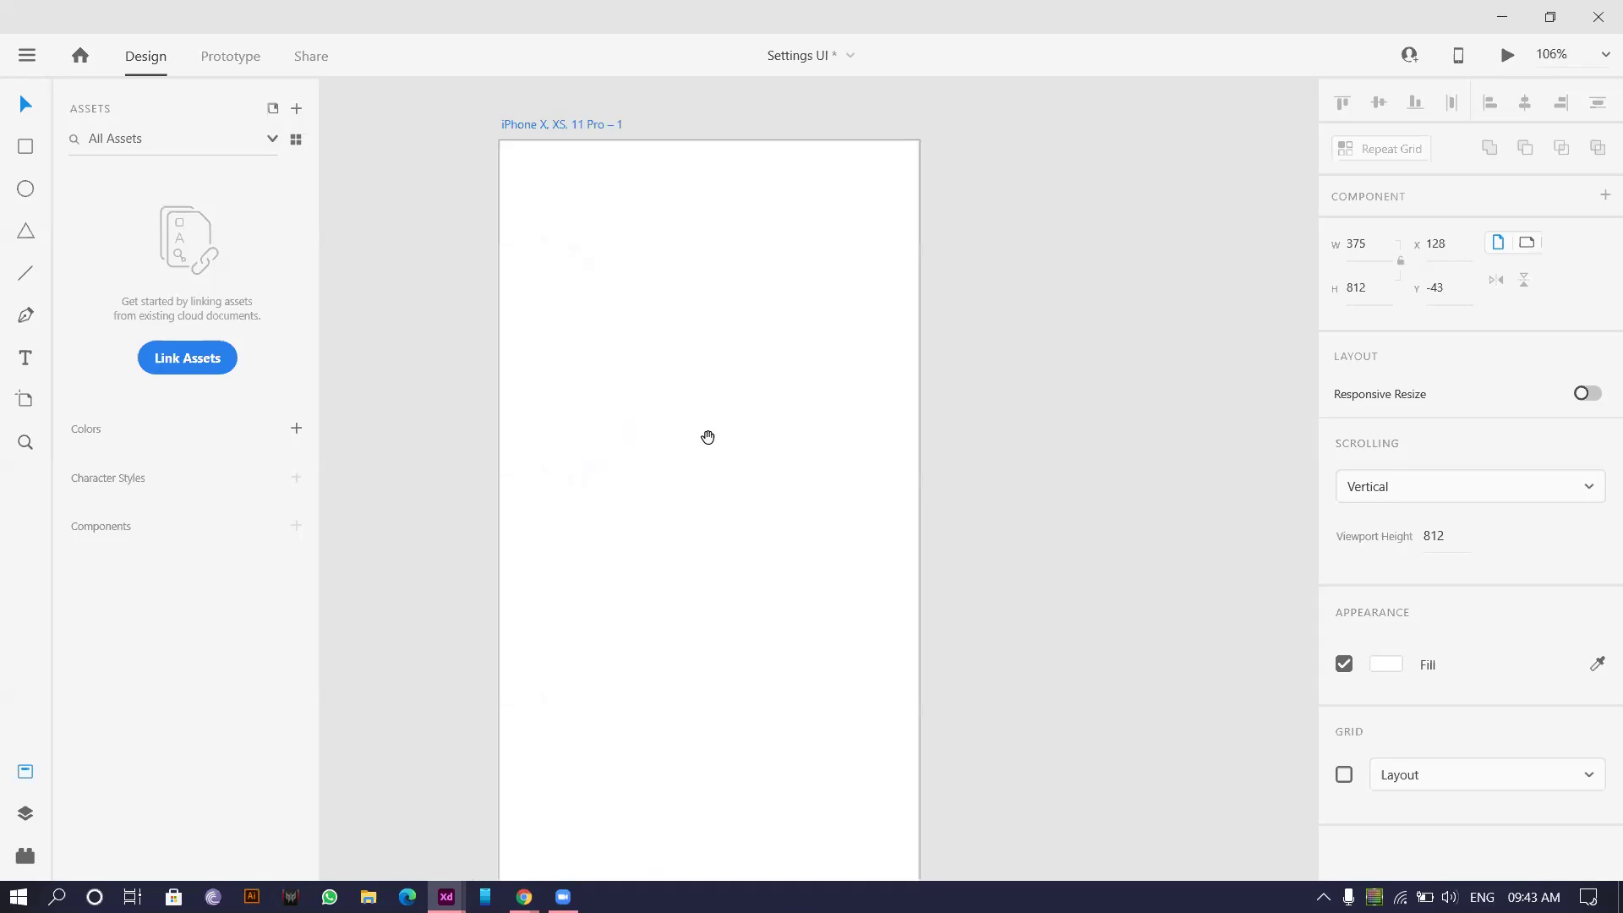
pyautogui.keyDown('ctrl'); pyautogui.scroll(-5, 677, 420); pyautogui.keyUp('ctrl')
pyautogui.click(659, 387)
pyautogui.hotkey('ctrl', '3')
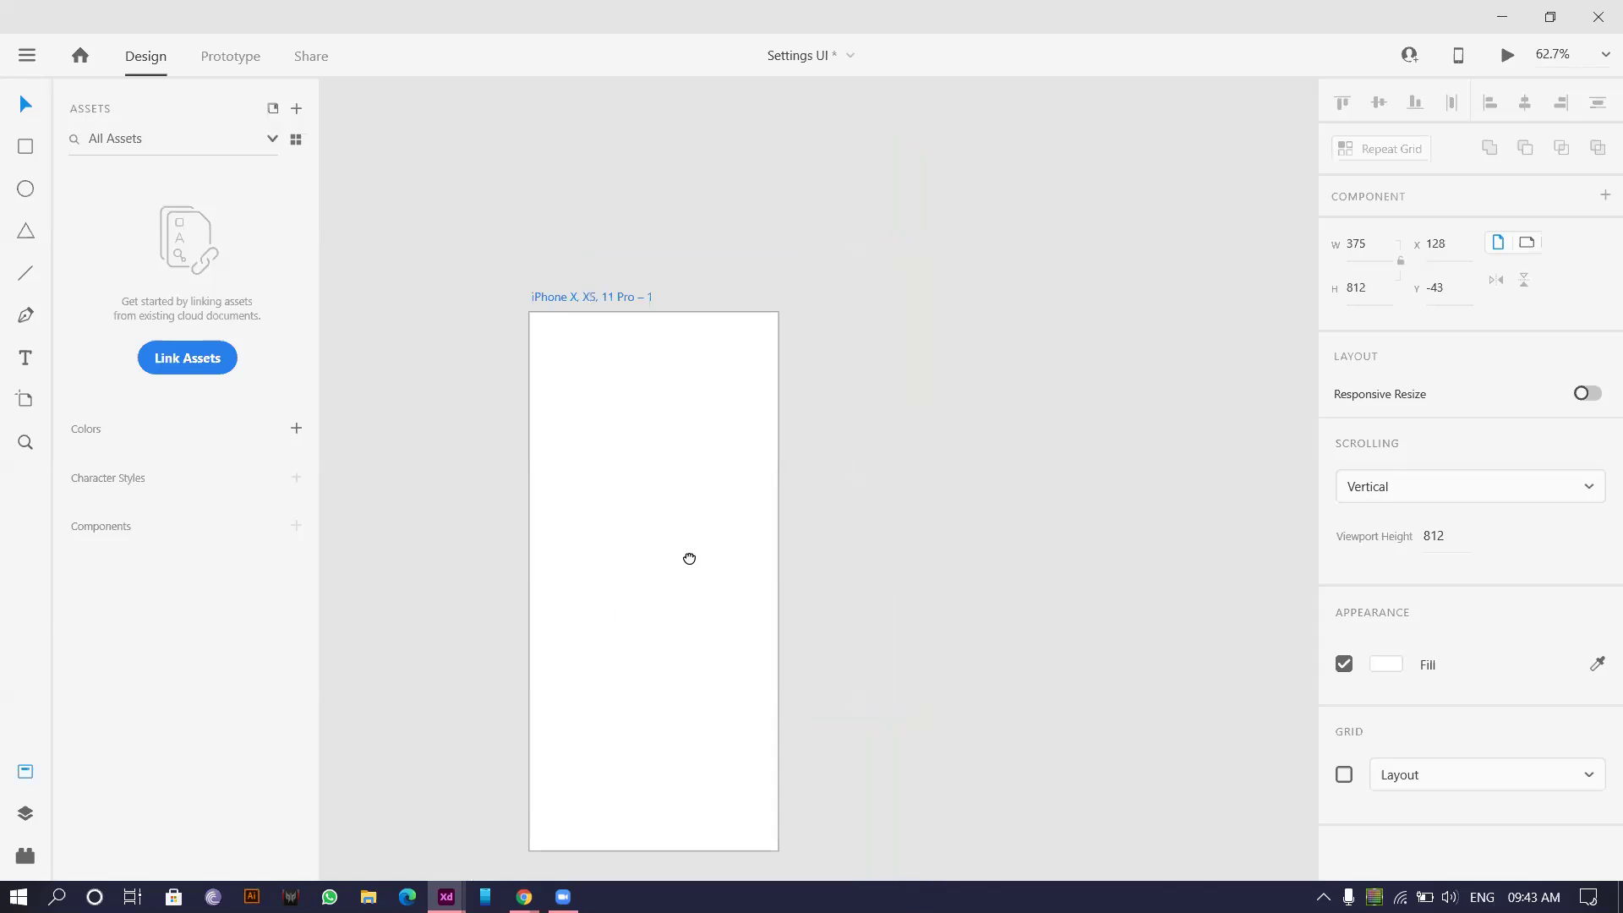
pyautogui.moveTo(620, 397); pyautogui.dragTo(617, 322)
pyautogui.keyDown('ctrl'); pyautogui.scroll(-4, 618, 322); pyautogui.keyUp('ctrl')
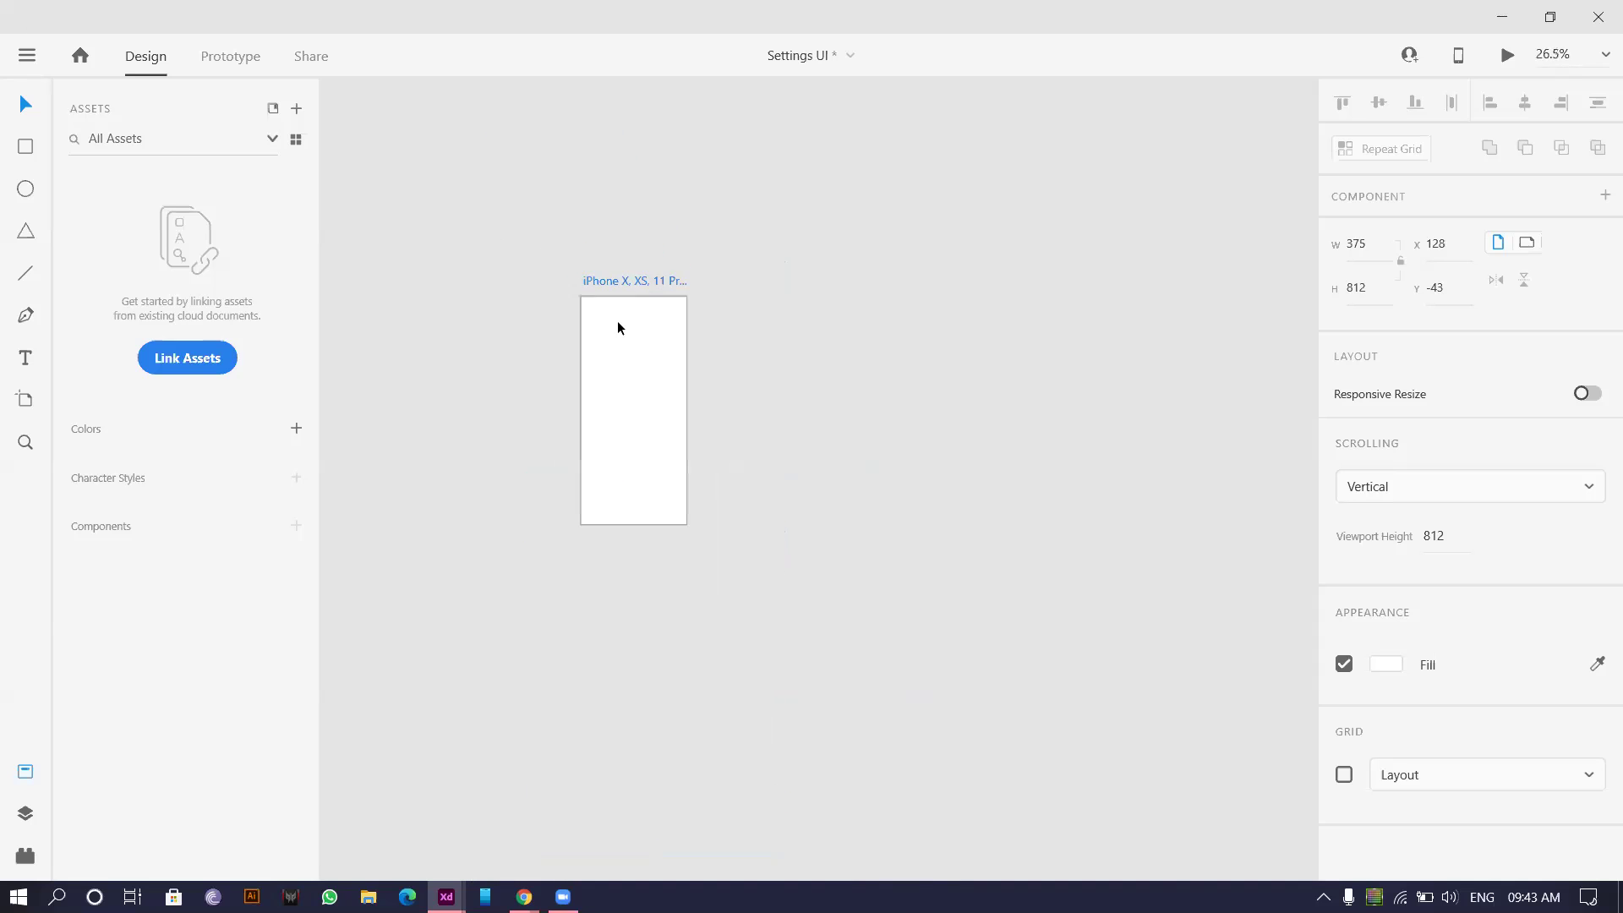
# - Open the Profile UI document and copy the status bar and home indicator from its first iPhone artboard
pyautogui.click(80, 56)
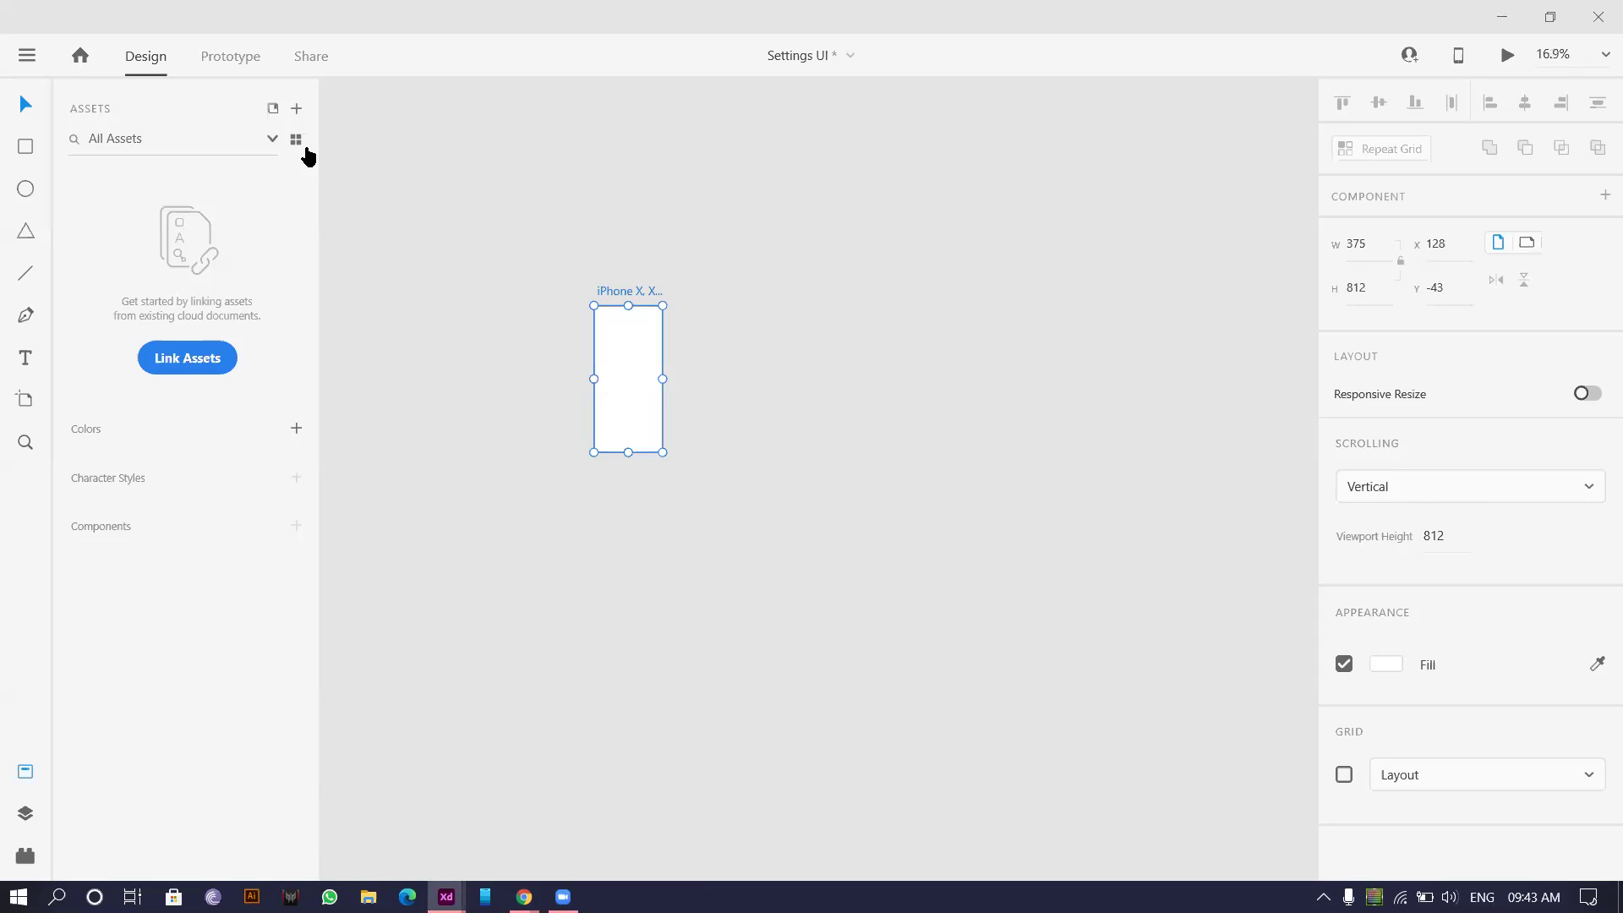
pyautogui.click(801, 691)
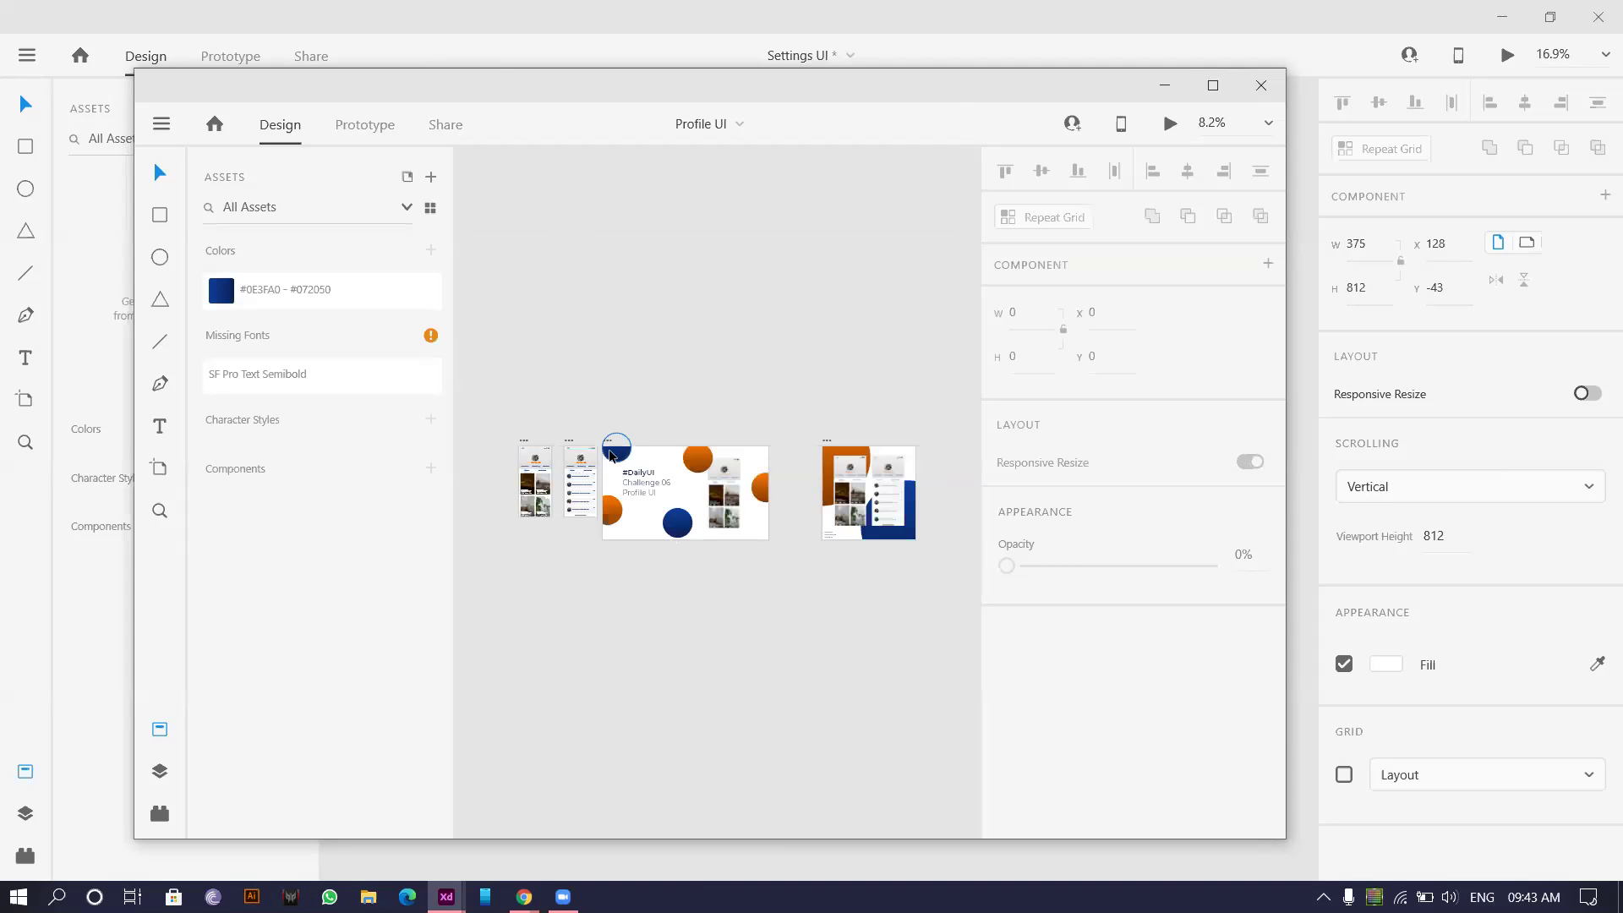
pyautogui.scroll(6, 580, 363)
pyautogui.moveTo(613, 338); pyautogui.dragTo(852, 406)
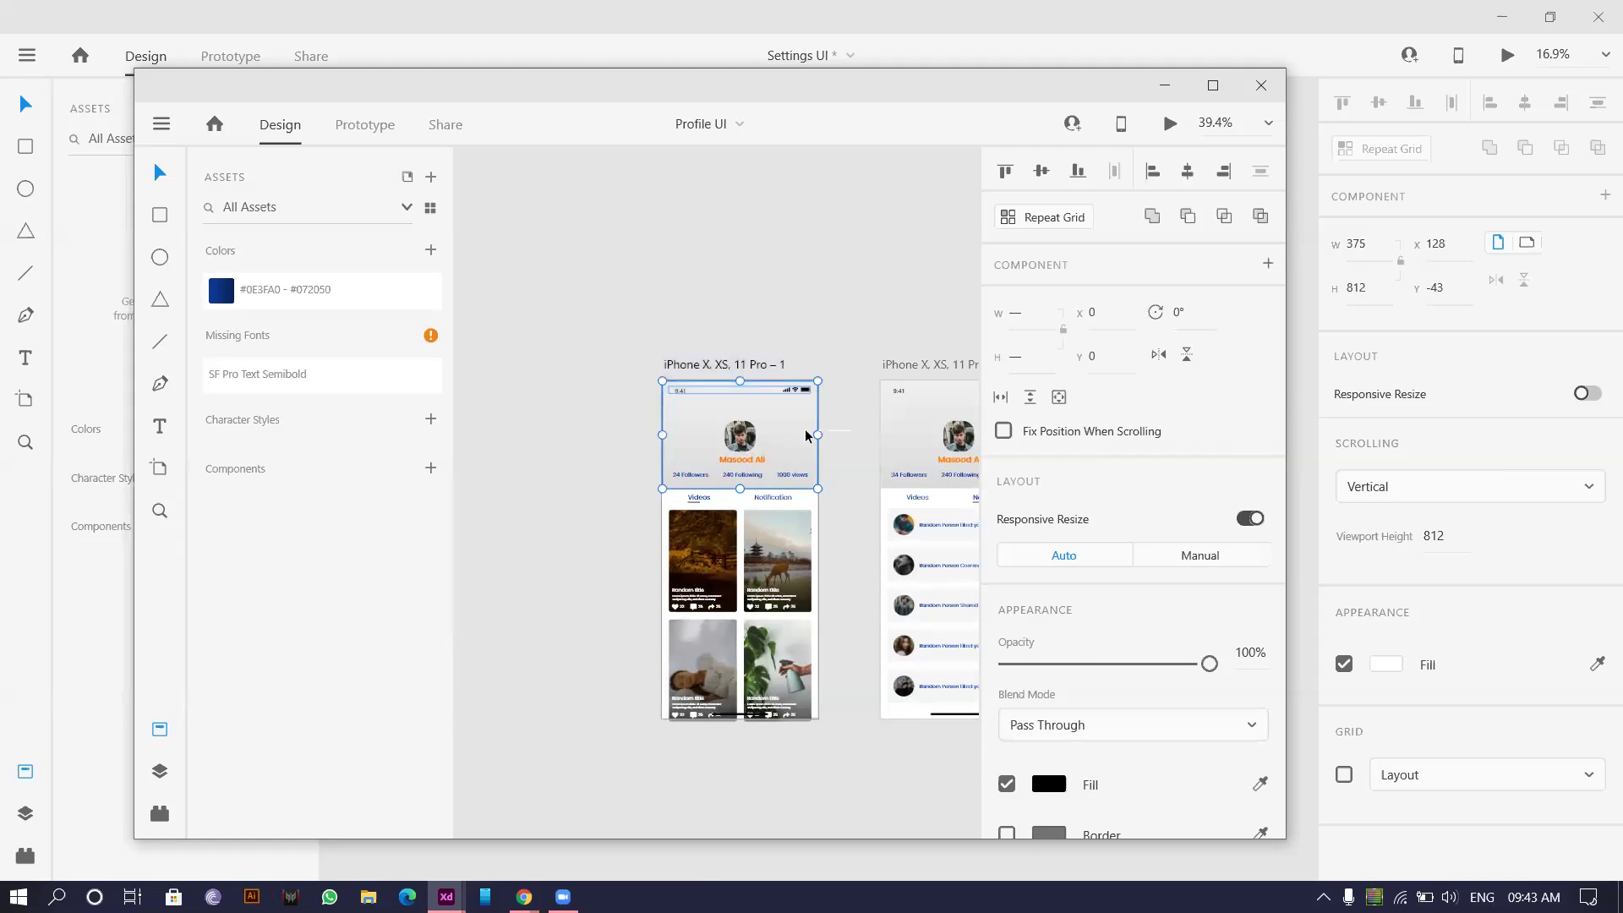
pyautogui.press('Return')
pyautogui.keyDown('shift'); pyautogui.click(737, 718); pyautogui.keyUp('shift')
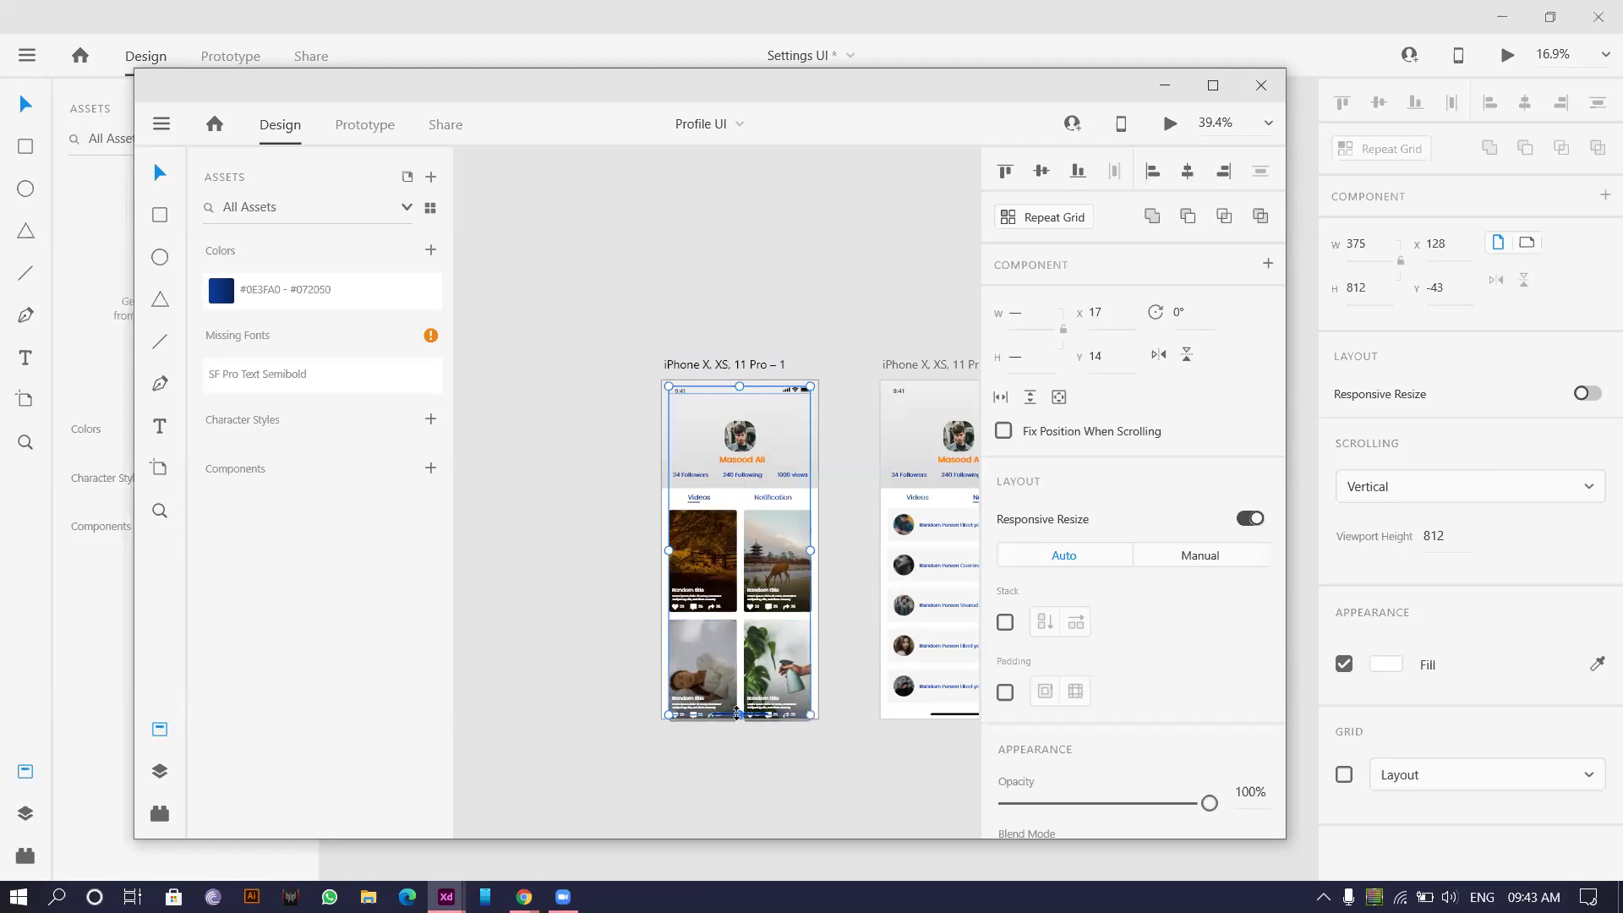
# - Switch back to the Settings UI document and paste the status bar and home indicator onto the iPhone artboard
pyautogui.hotkey('alt', 'Tab')
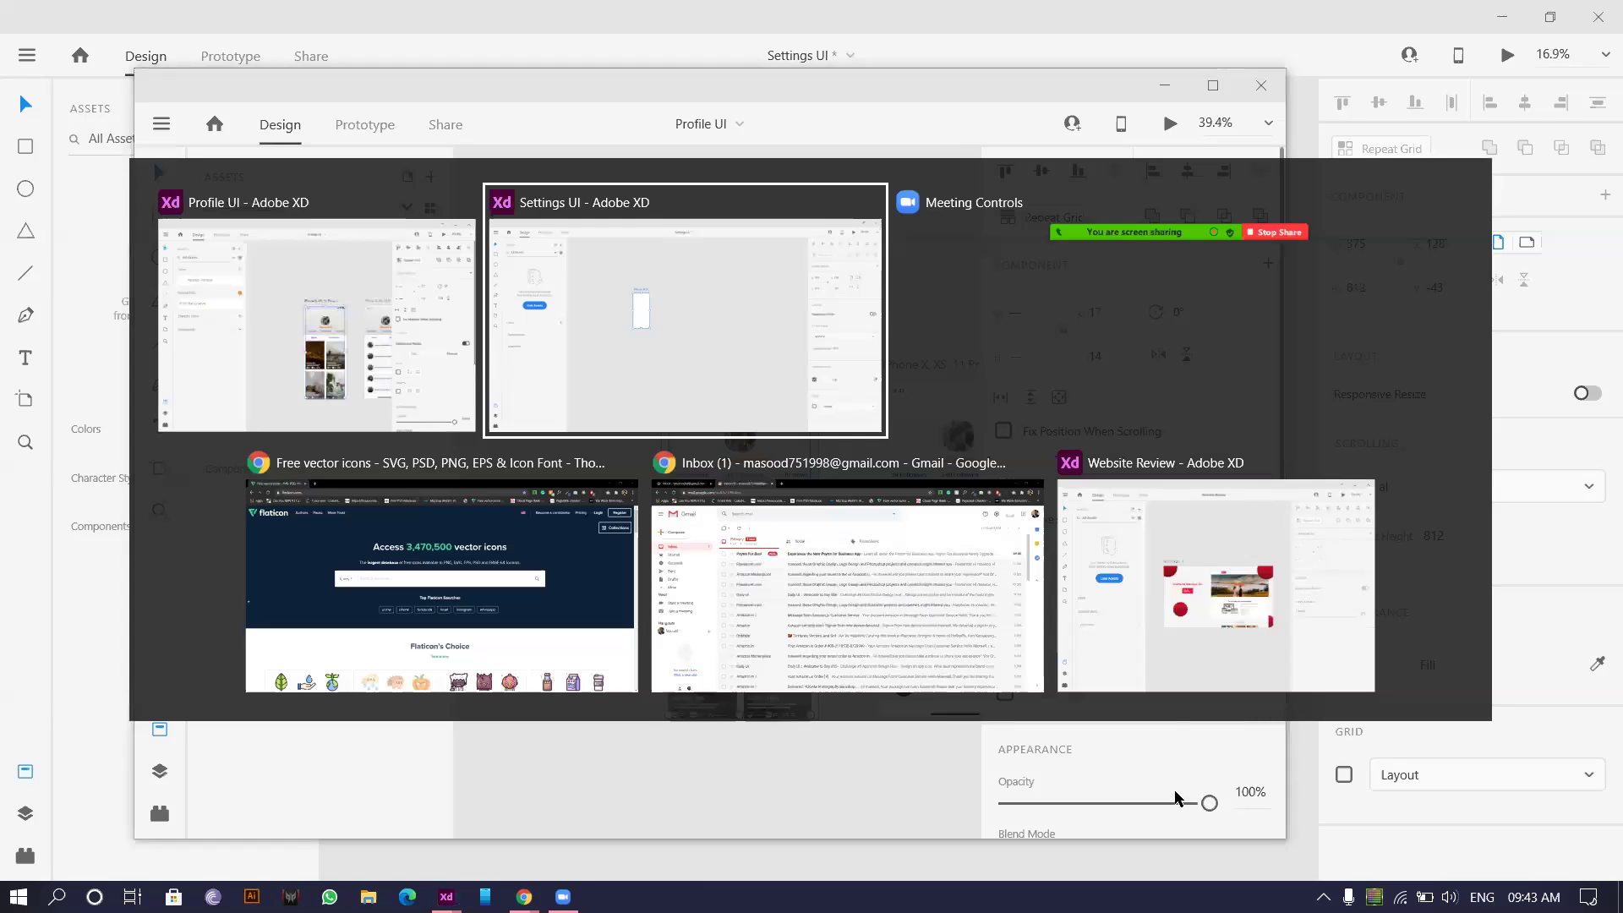
pyautogui.hotkey('ctrl', 'v')
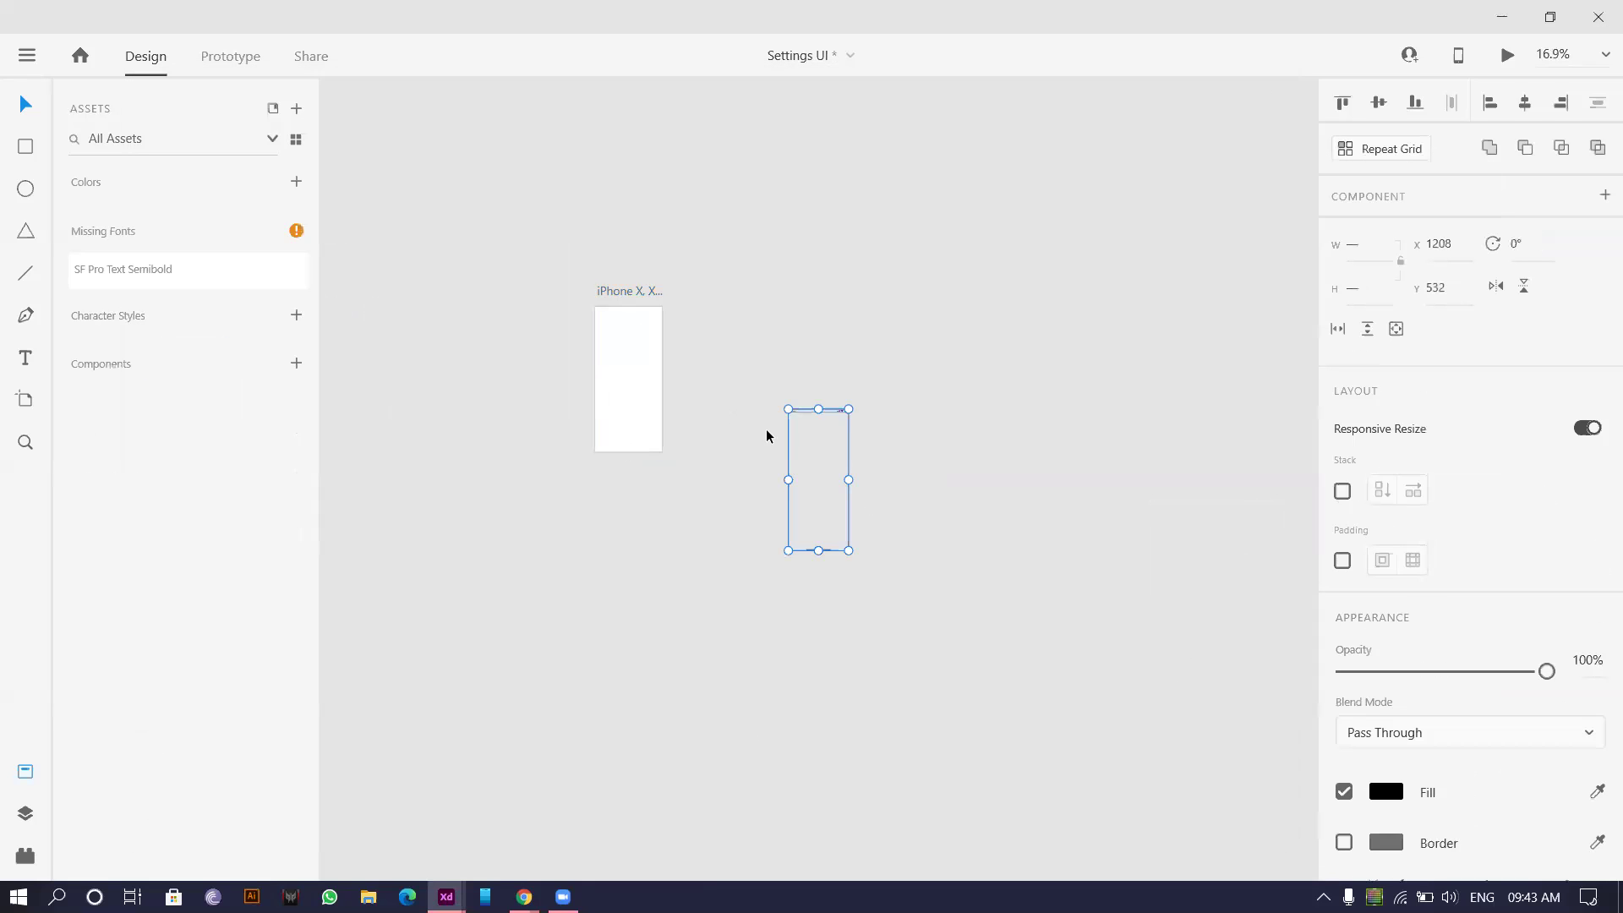
pyautogui.hotkey('ctrl', 'z')
pyautogui.click(620, 292)
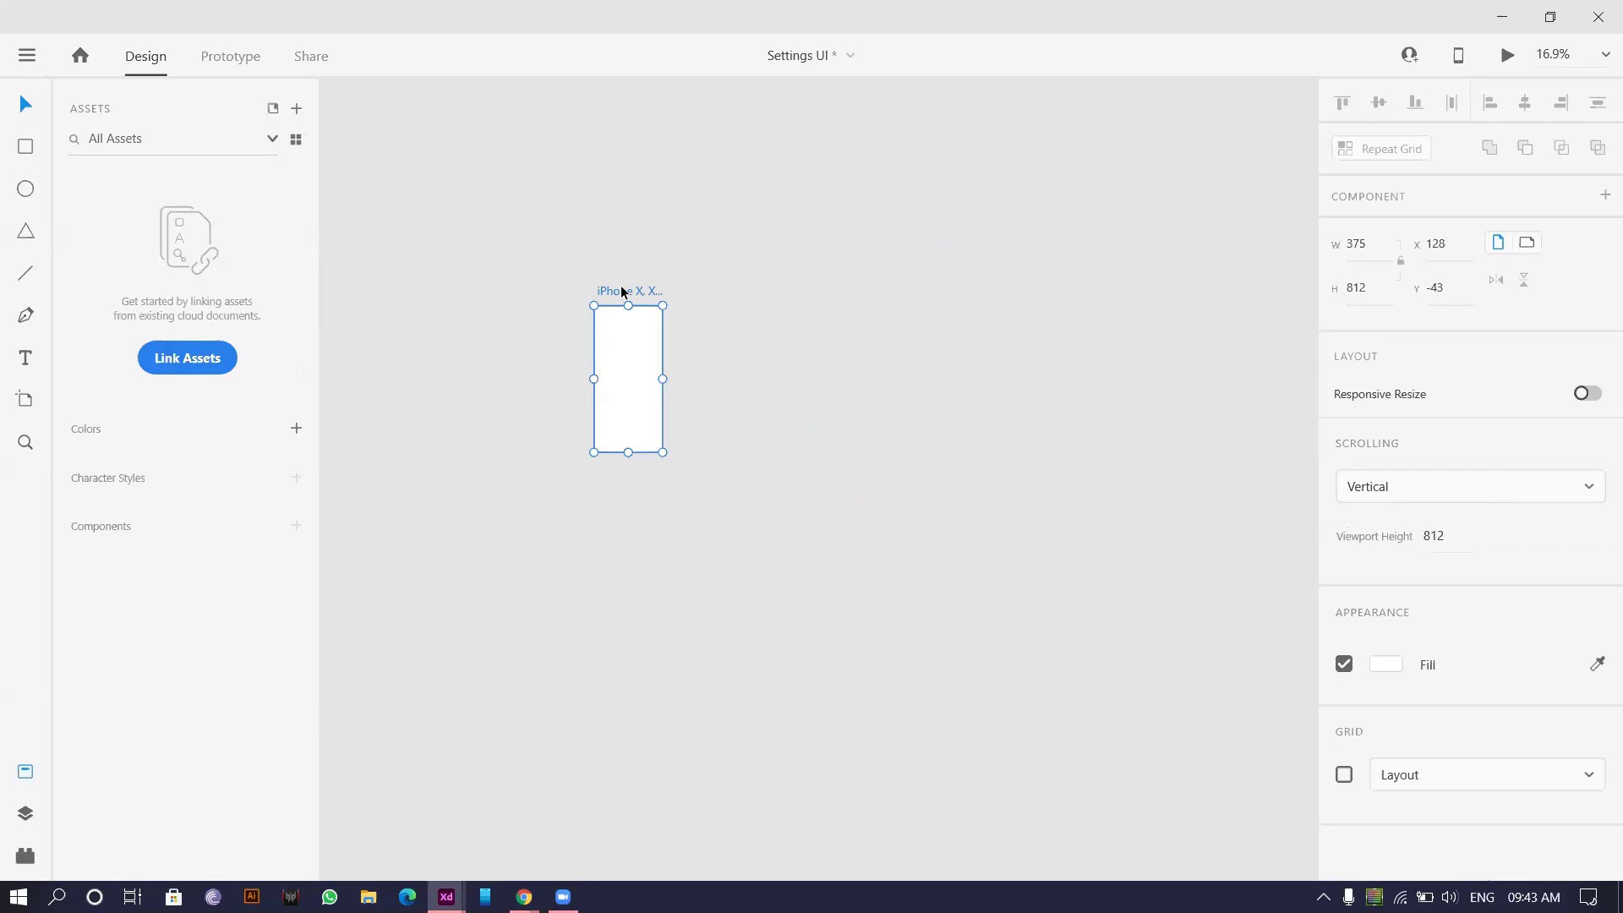
pyautogui.hotkey('ctrl', 'v')
pyautogui.scroll(5, 621, 357)
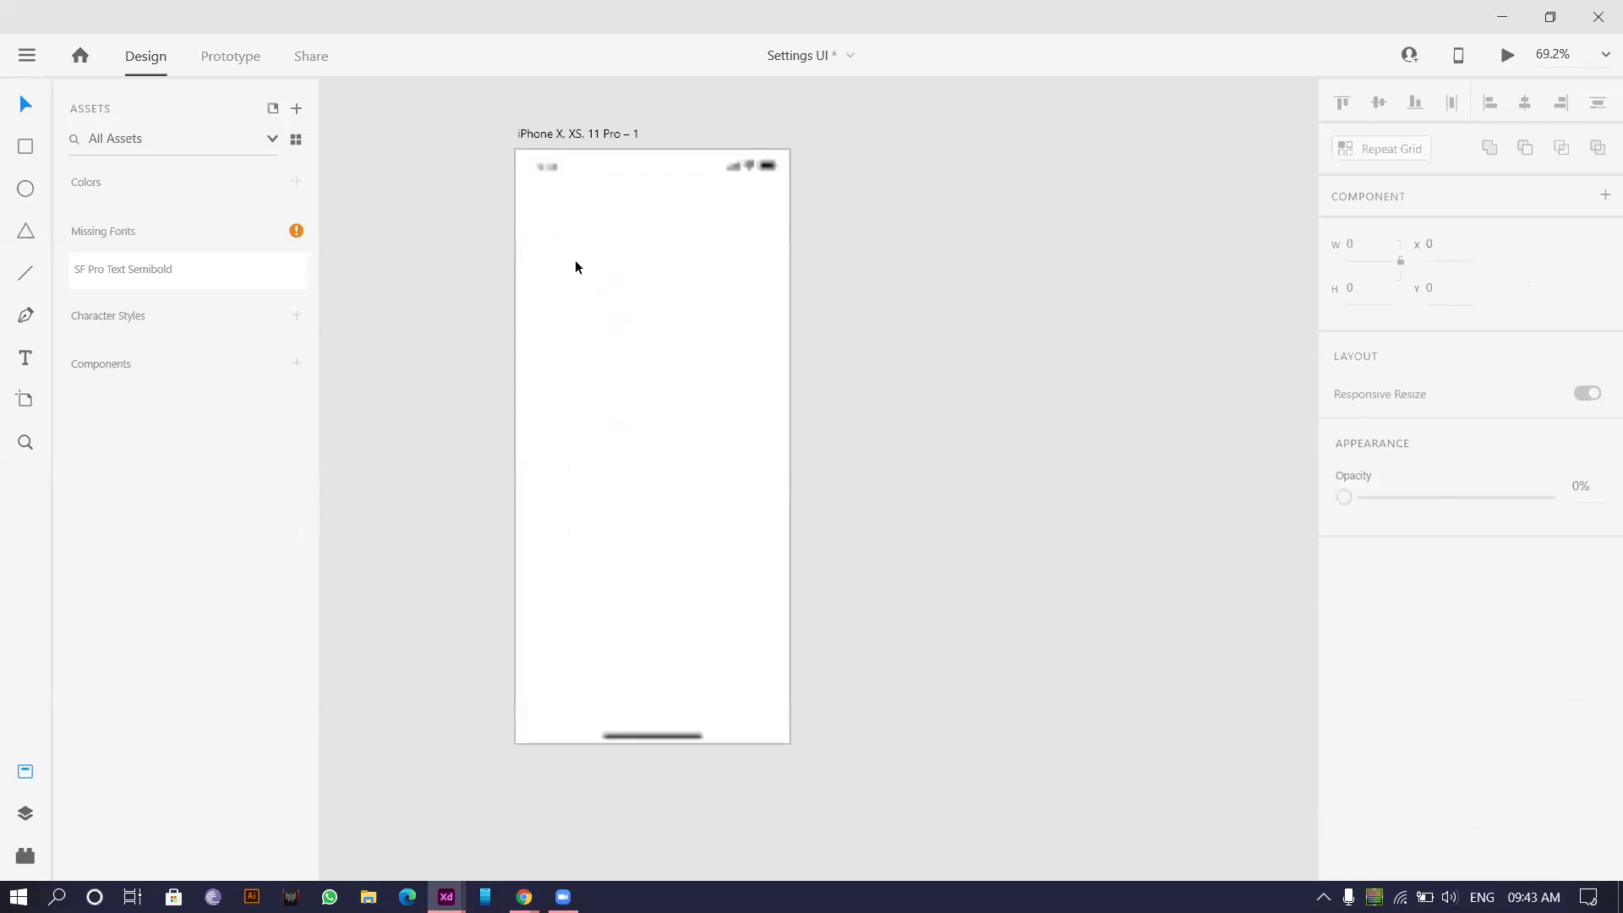
pyautogui.scroll(2, 502, 181)
pyautogui.scroll(-4, 497, 178)
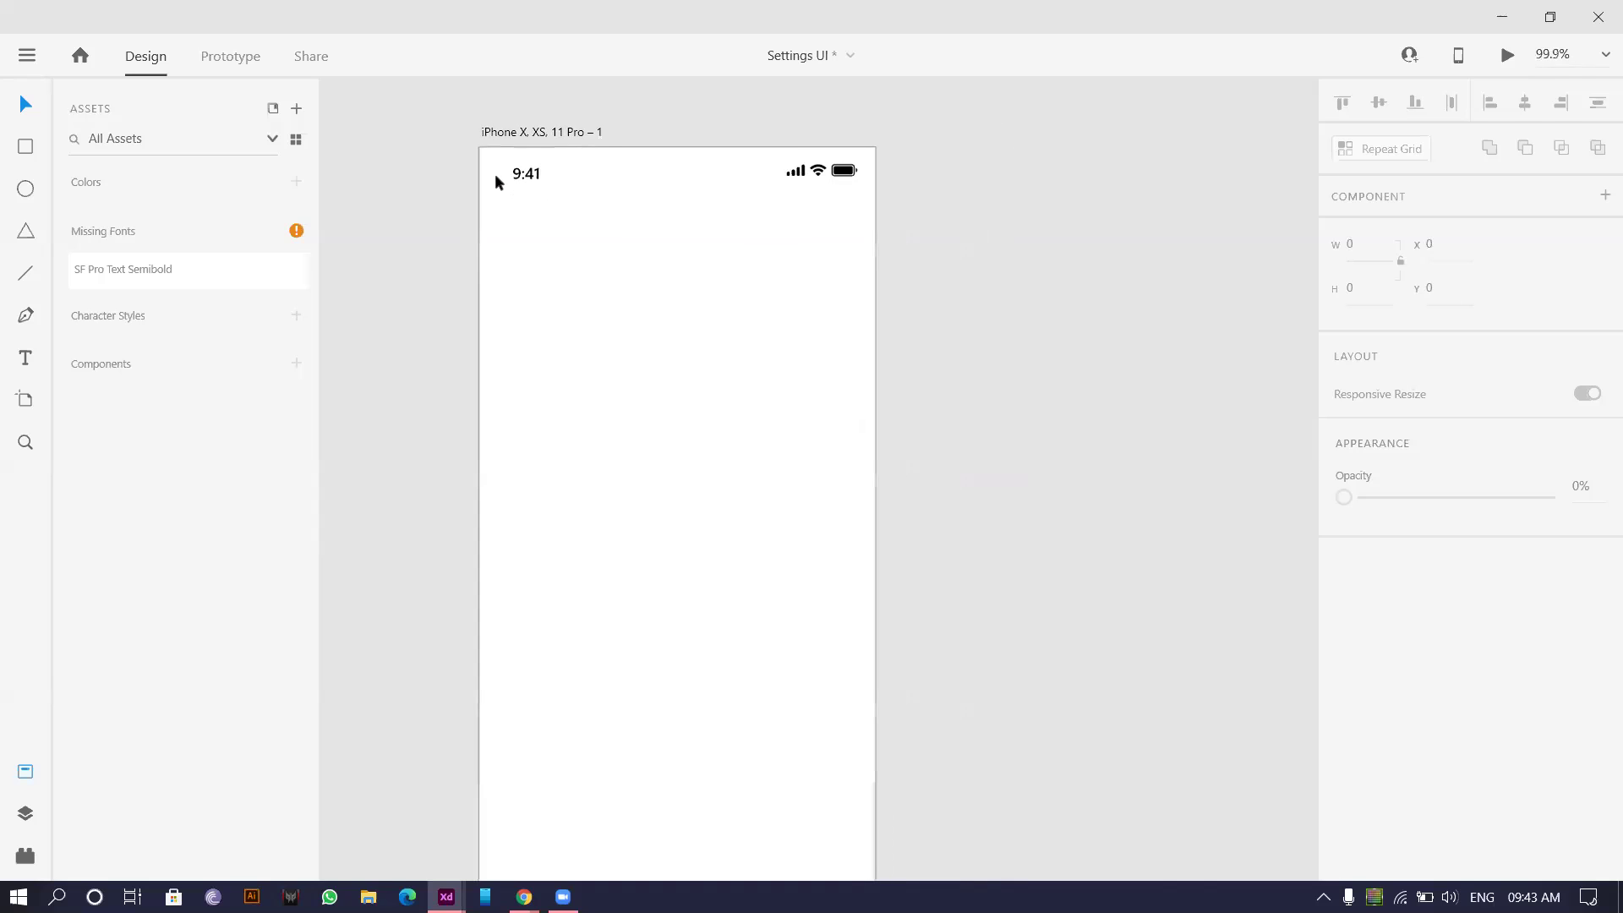
# - Change the fill of the pasted status bar elements and home indicator to white
pyautogui.moveTo(463, 148); pyautogui.dragTo(946, 878)
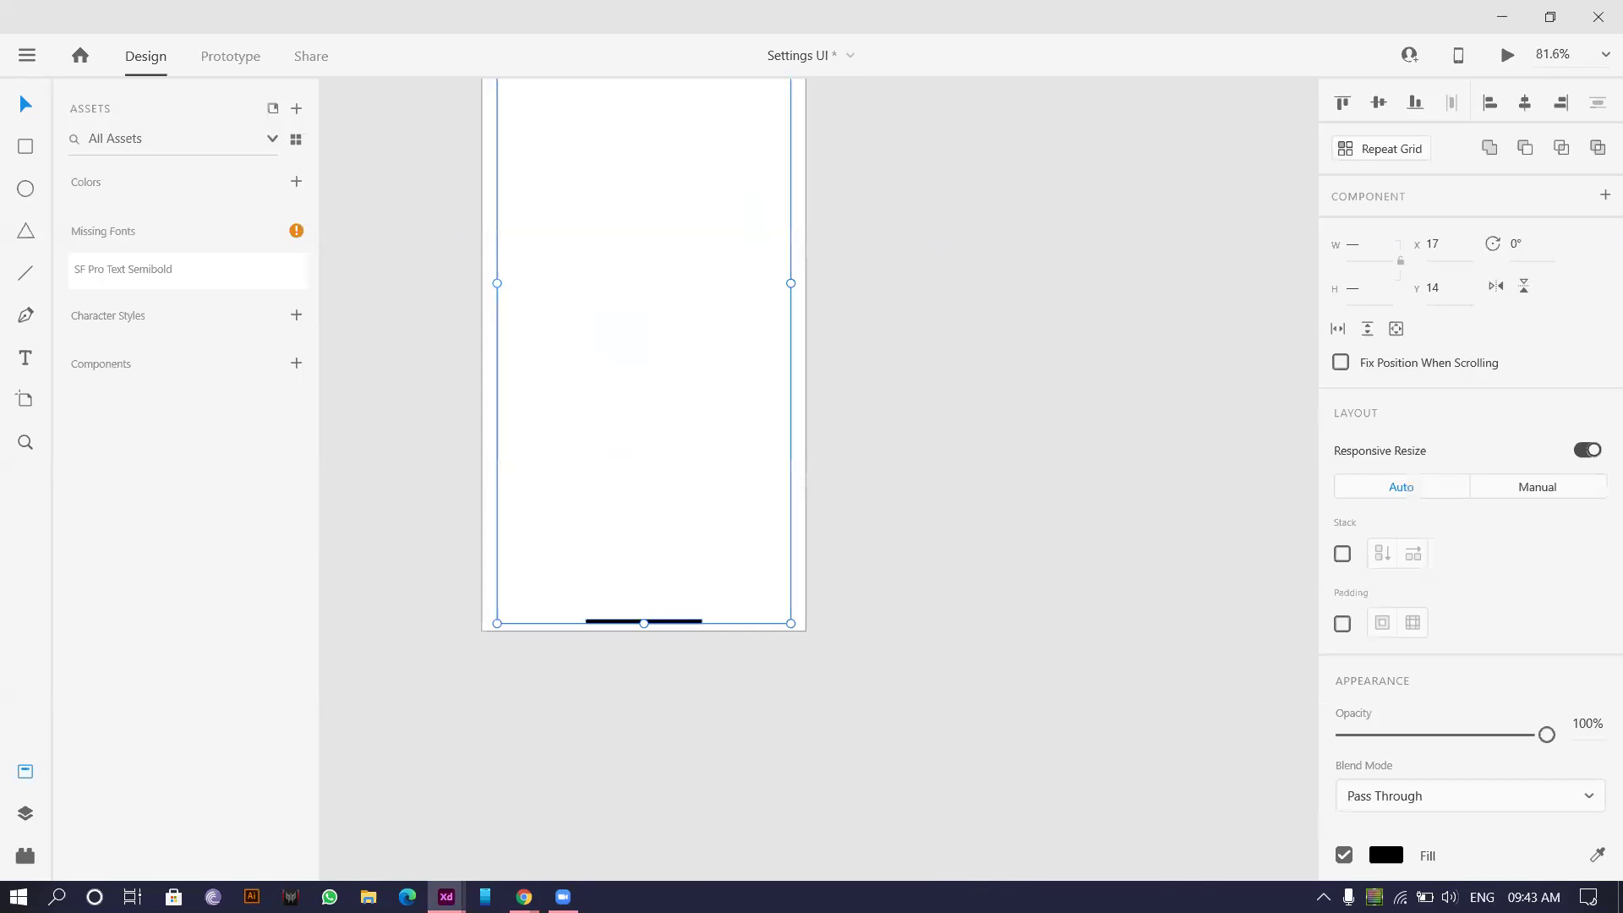
pyautogui.scroll(-3, 1393, 600)
pyautogui.click(1385, 584)
pyautogui.click(959, 351)
pyautogui.moveTo(886, 246); pyautogui.dragTo(1003, 697)
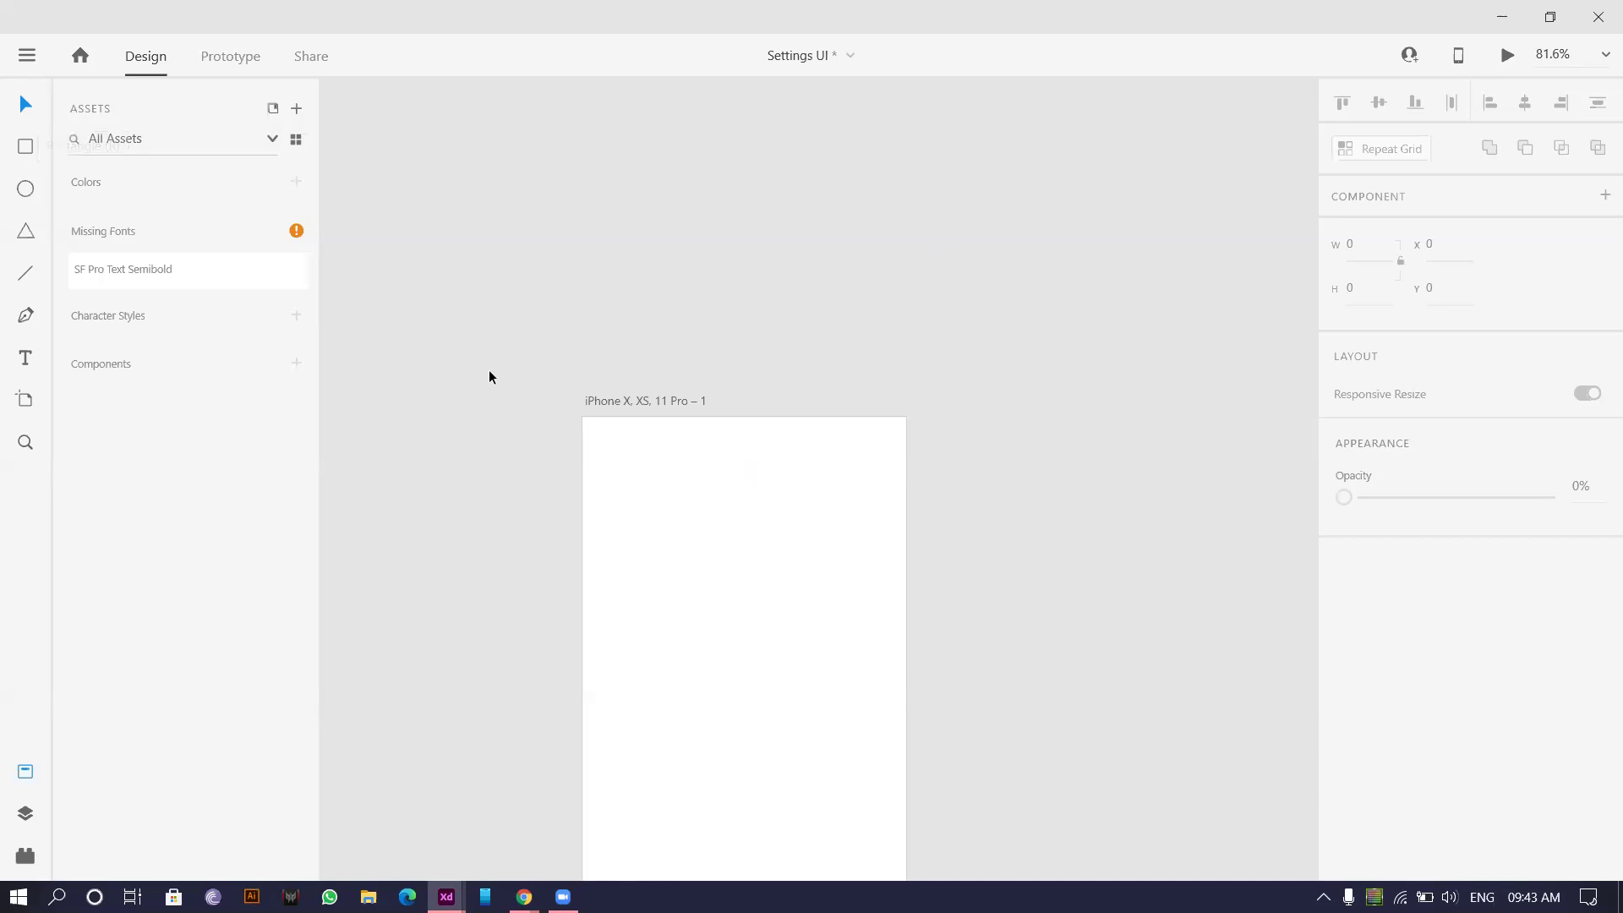
# - Fill the iPhone artboard with dark grey #303030
pyautogui.click(626, 401)
pyautogui.click(1377, 663)
pyautogui.moveTo(1137, 651); pyautogui.dragTo(1040, 695)
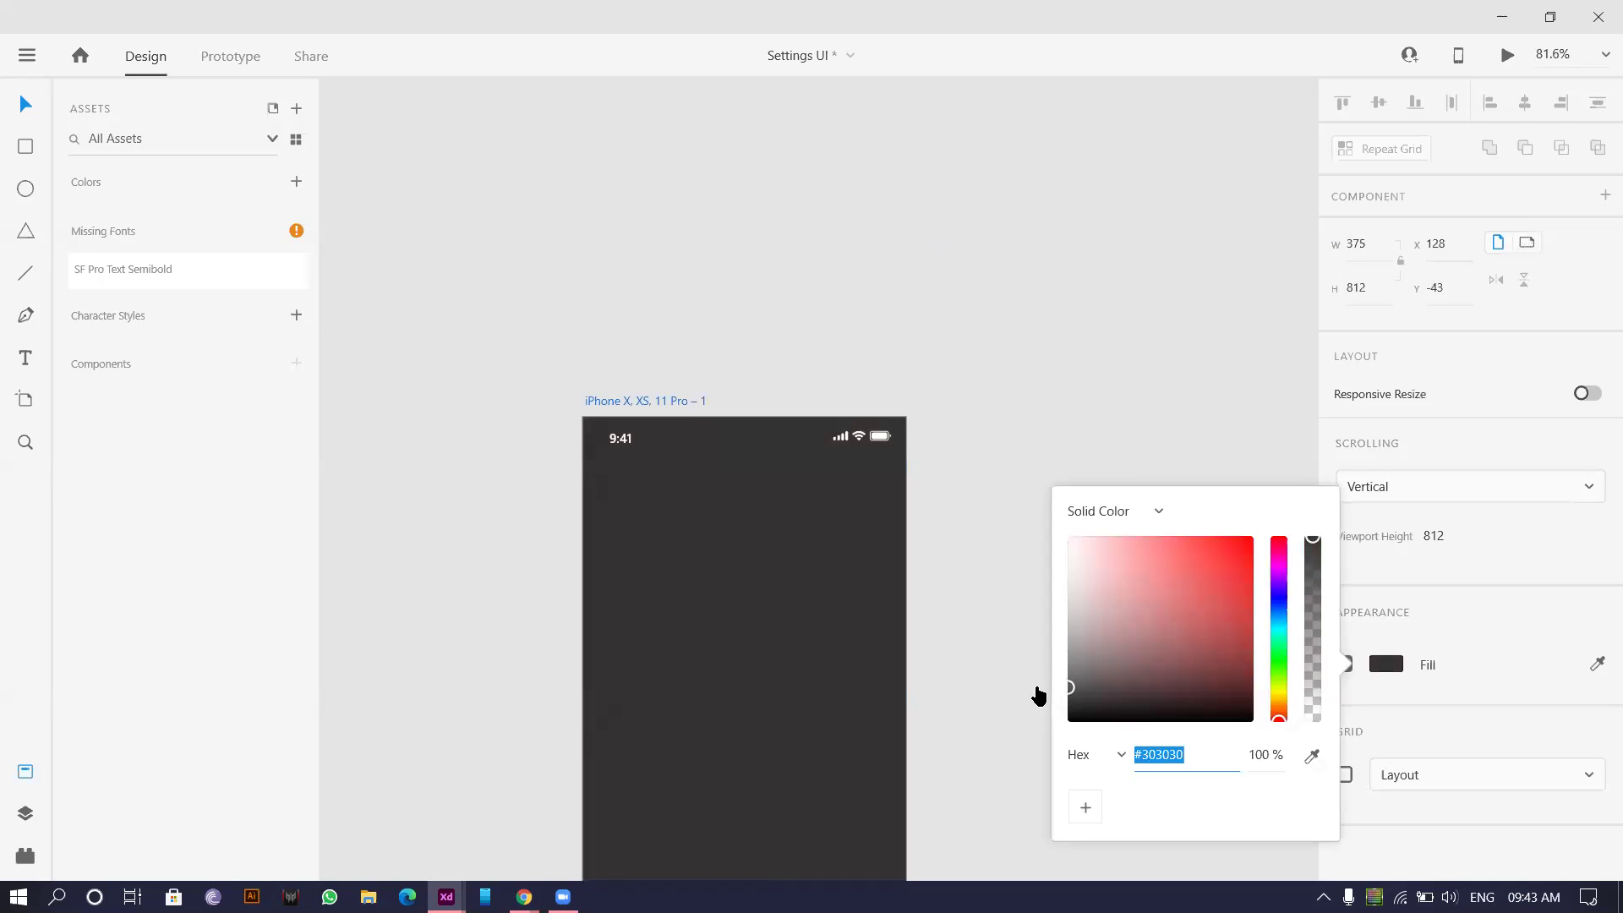
pyautogui.scroll(-3, 871, 524)
pyautogui.scroll(6, 819, 388)
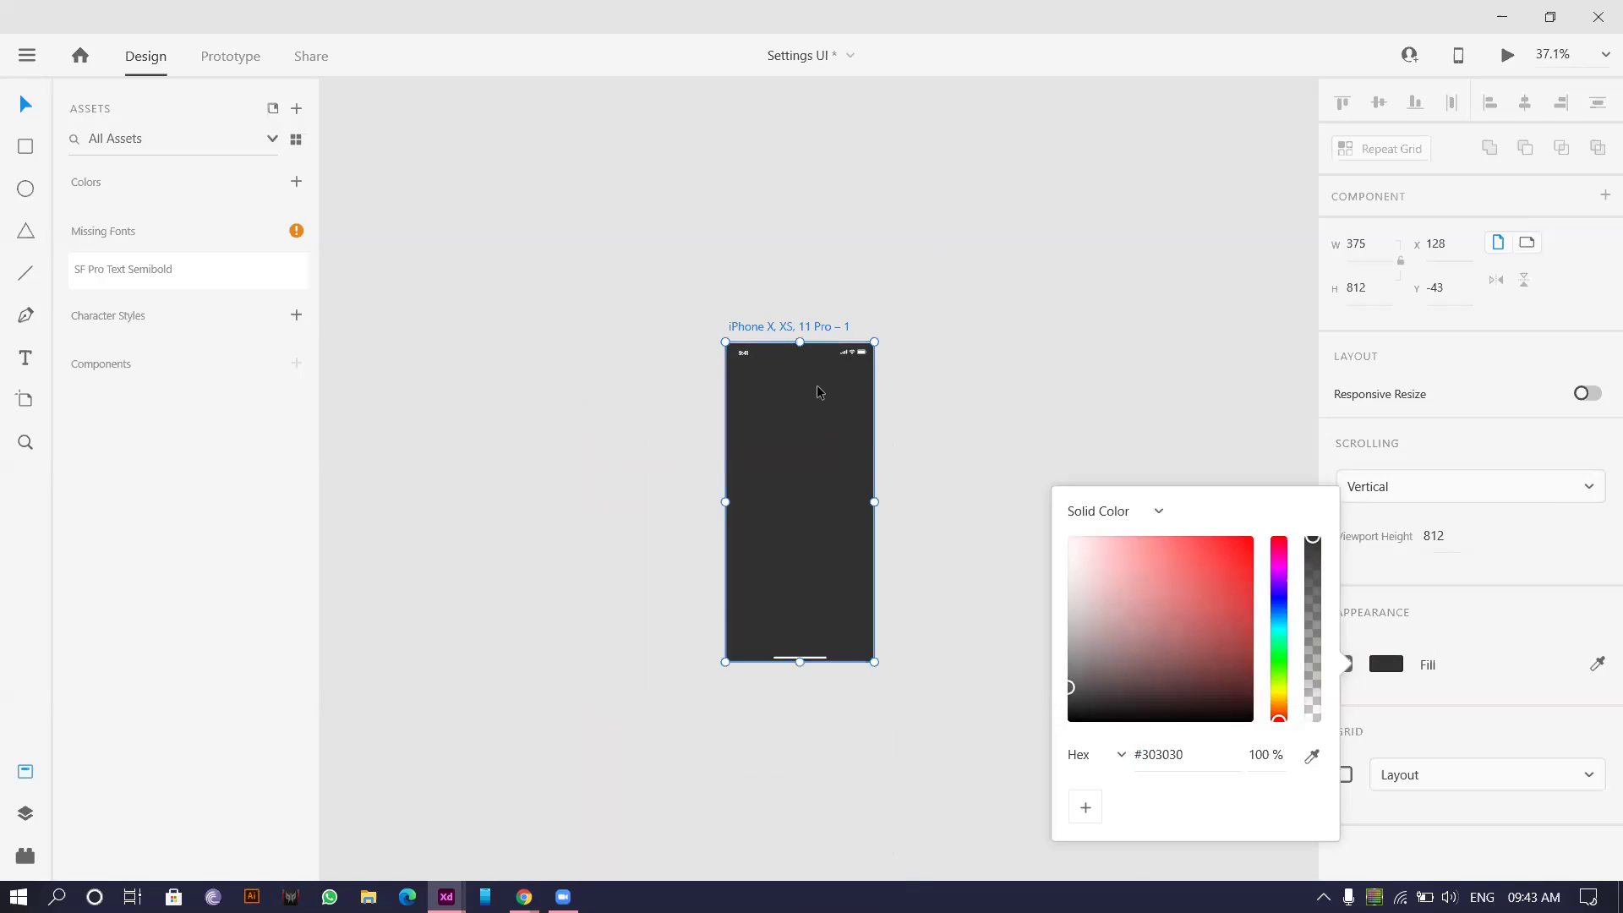
pyautogui.hscroll(5, 902, 464)
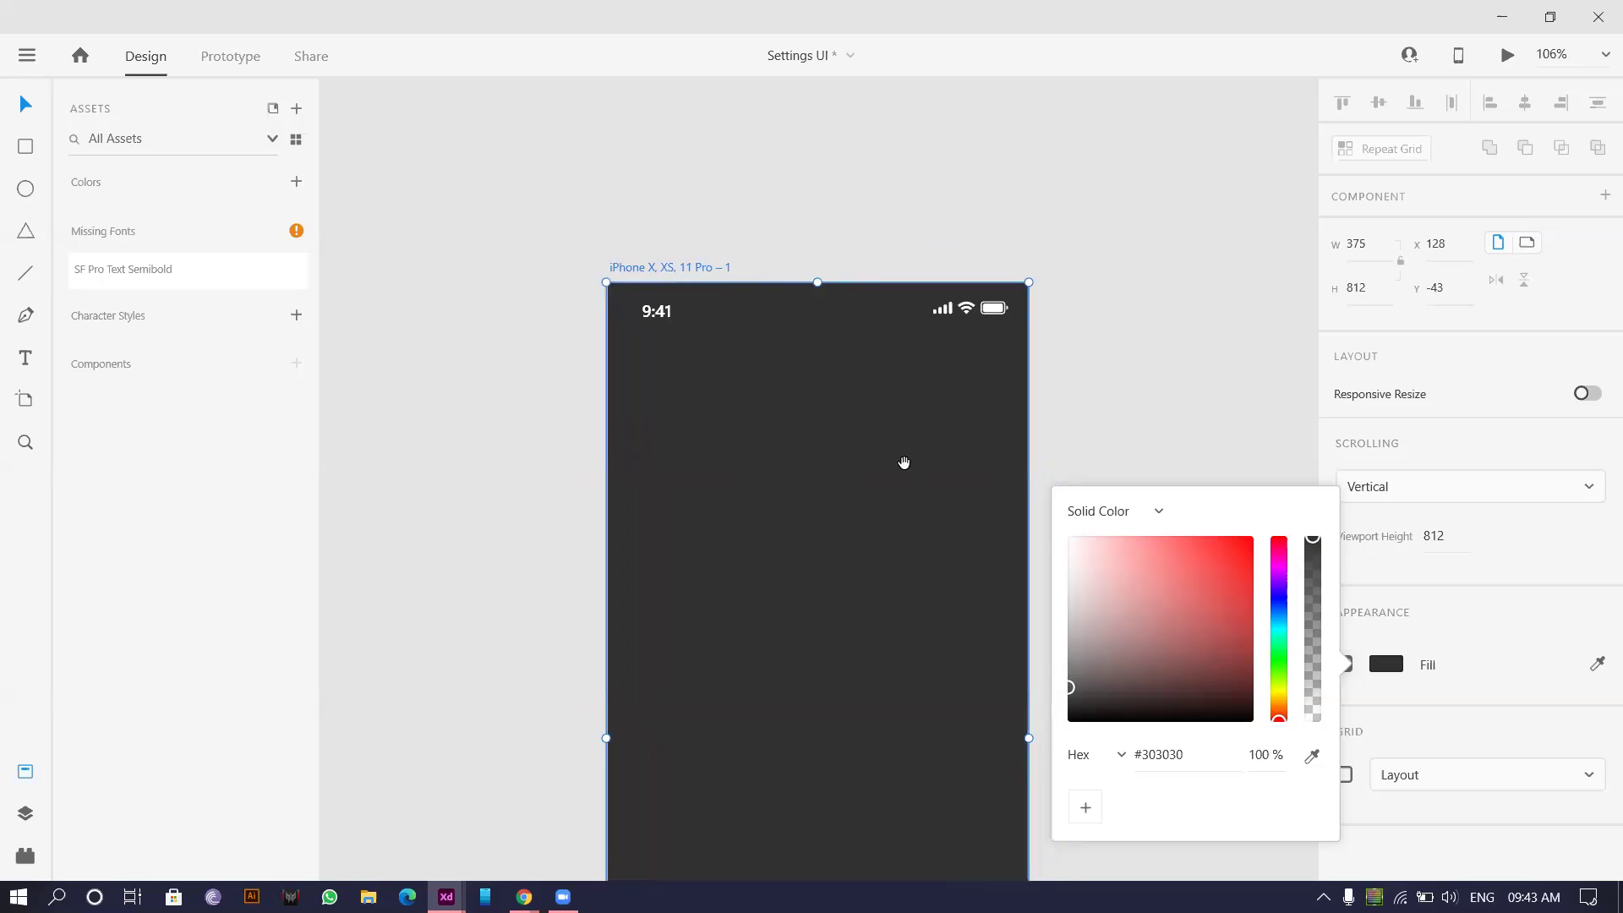
# - Draw a 375 by 81 header rectangle across the full width at the artboard's upper edge
pyautogui.click(24, 147)
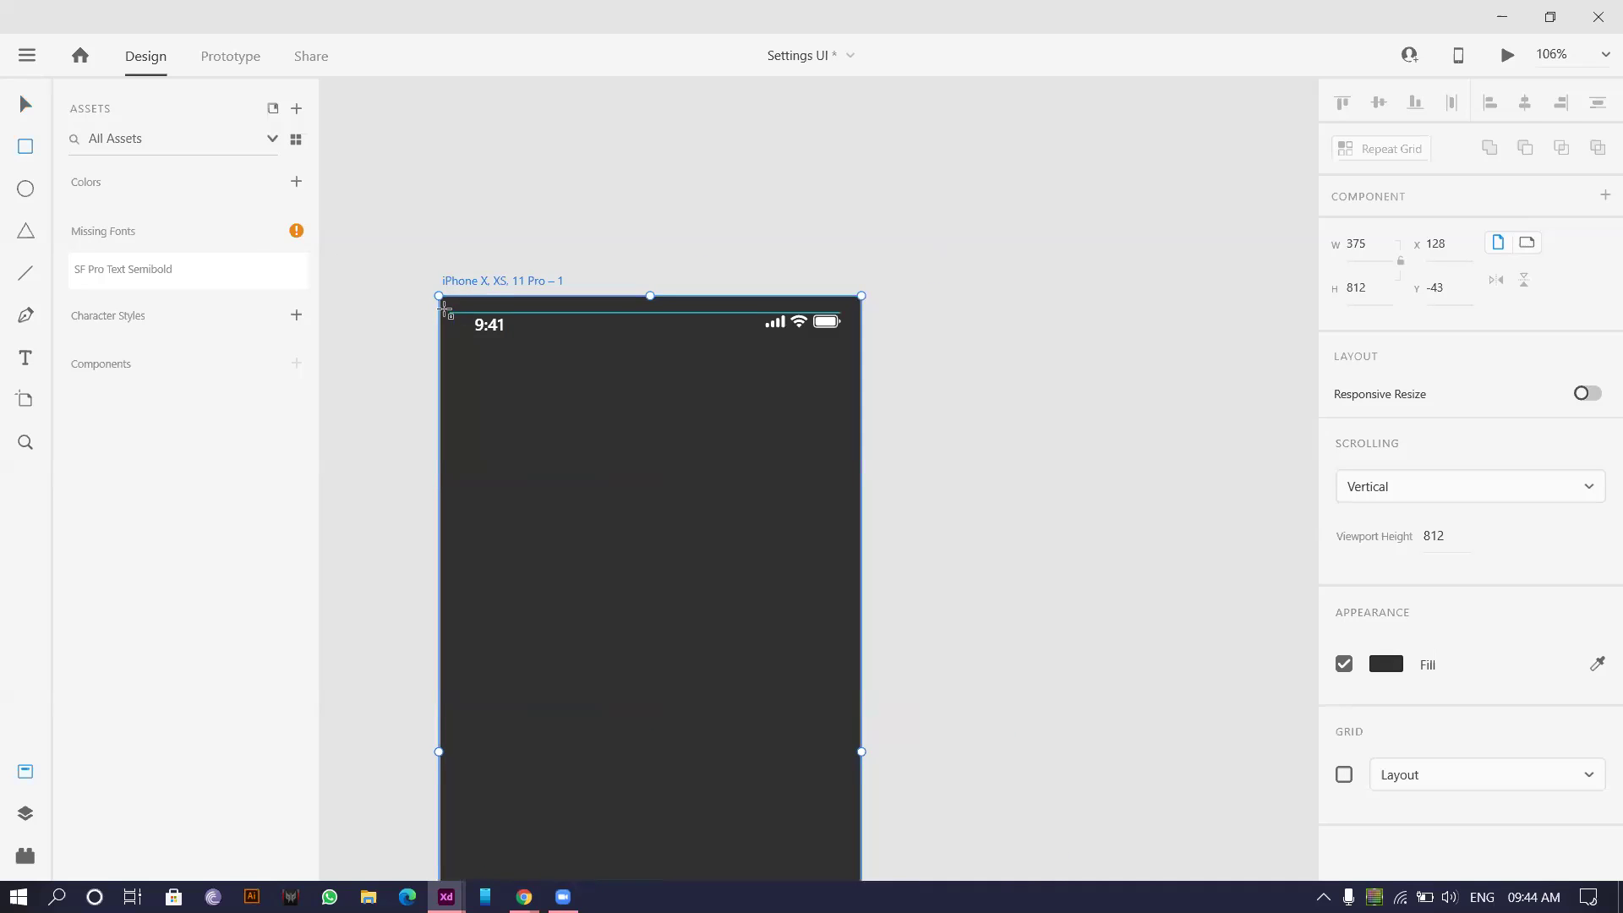
pyautogui.moveTo(439, 389)
pyautogui.mouseDown()
pyautogui.moveTo(727, 290)
pyautogui.moveTo(859, 297)
pyautogui.mouseUp()
pyautogui.hotkey('ctrl', '-')
pyautogui.hotkey('ctrl', '-')
pyautogui.hotkey('ctrl', '-')
pyautogui.hotkey('ctrl', '-')
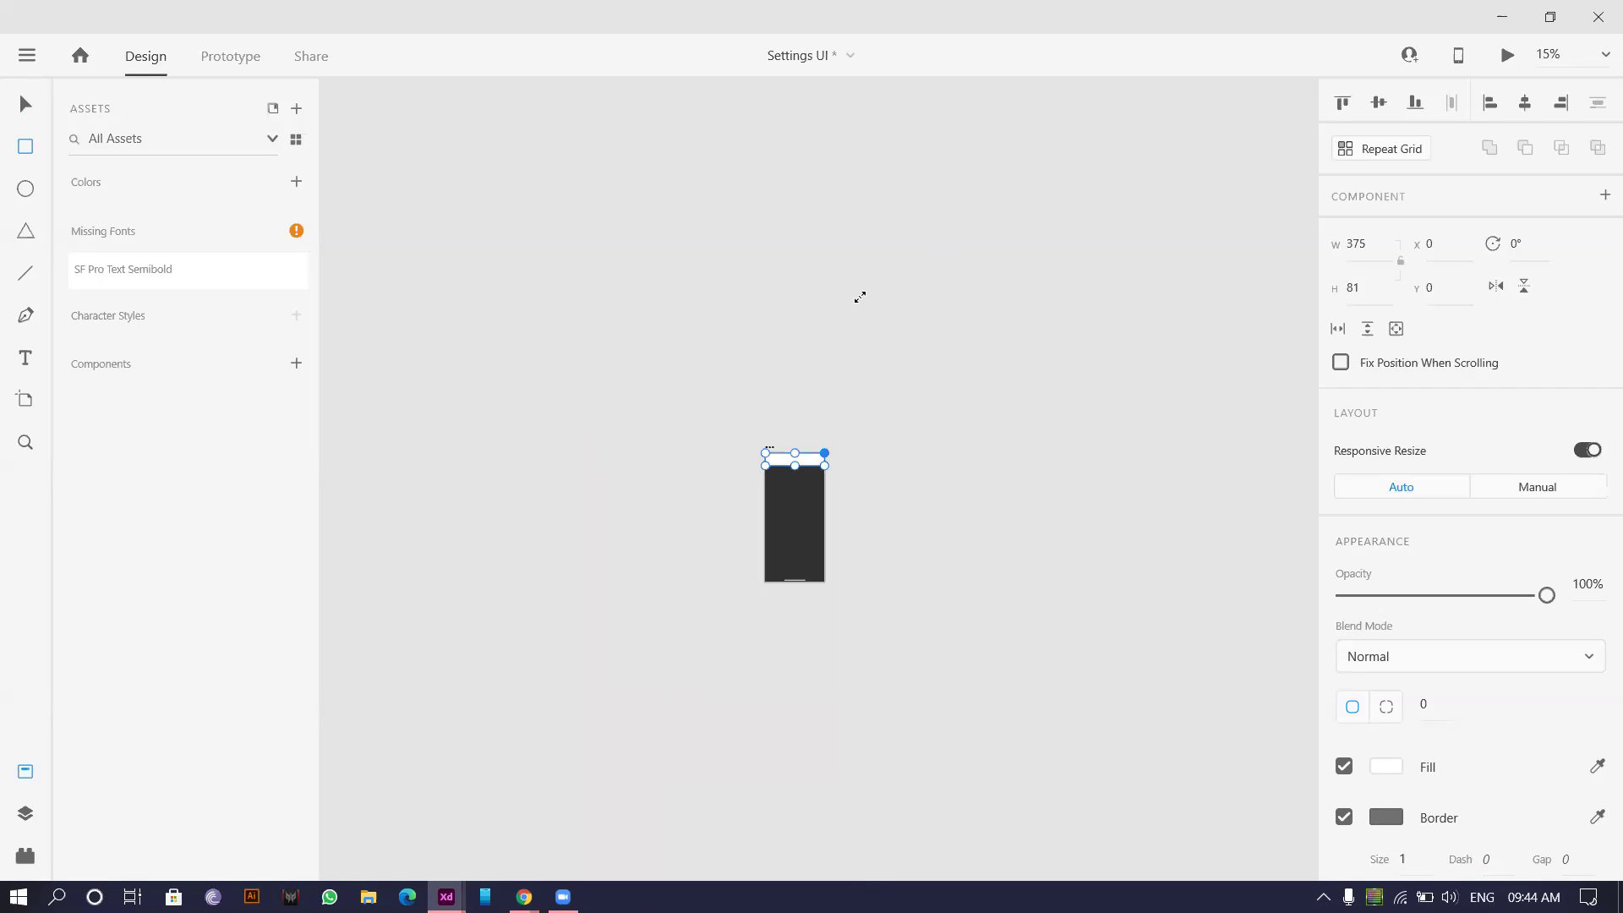
pyautogui.click(25, 104)
pyautogui.scroll(3, 743, 491)
pyautogui.moveTo(945, 462); pyautogui.dragTo(754, 543)
pyautogui.scroll(4, 754, 543)
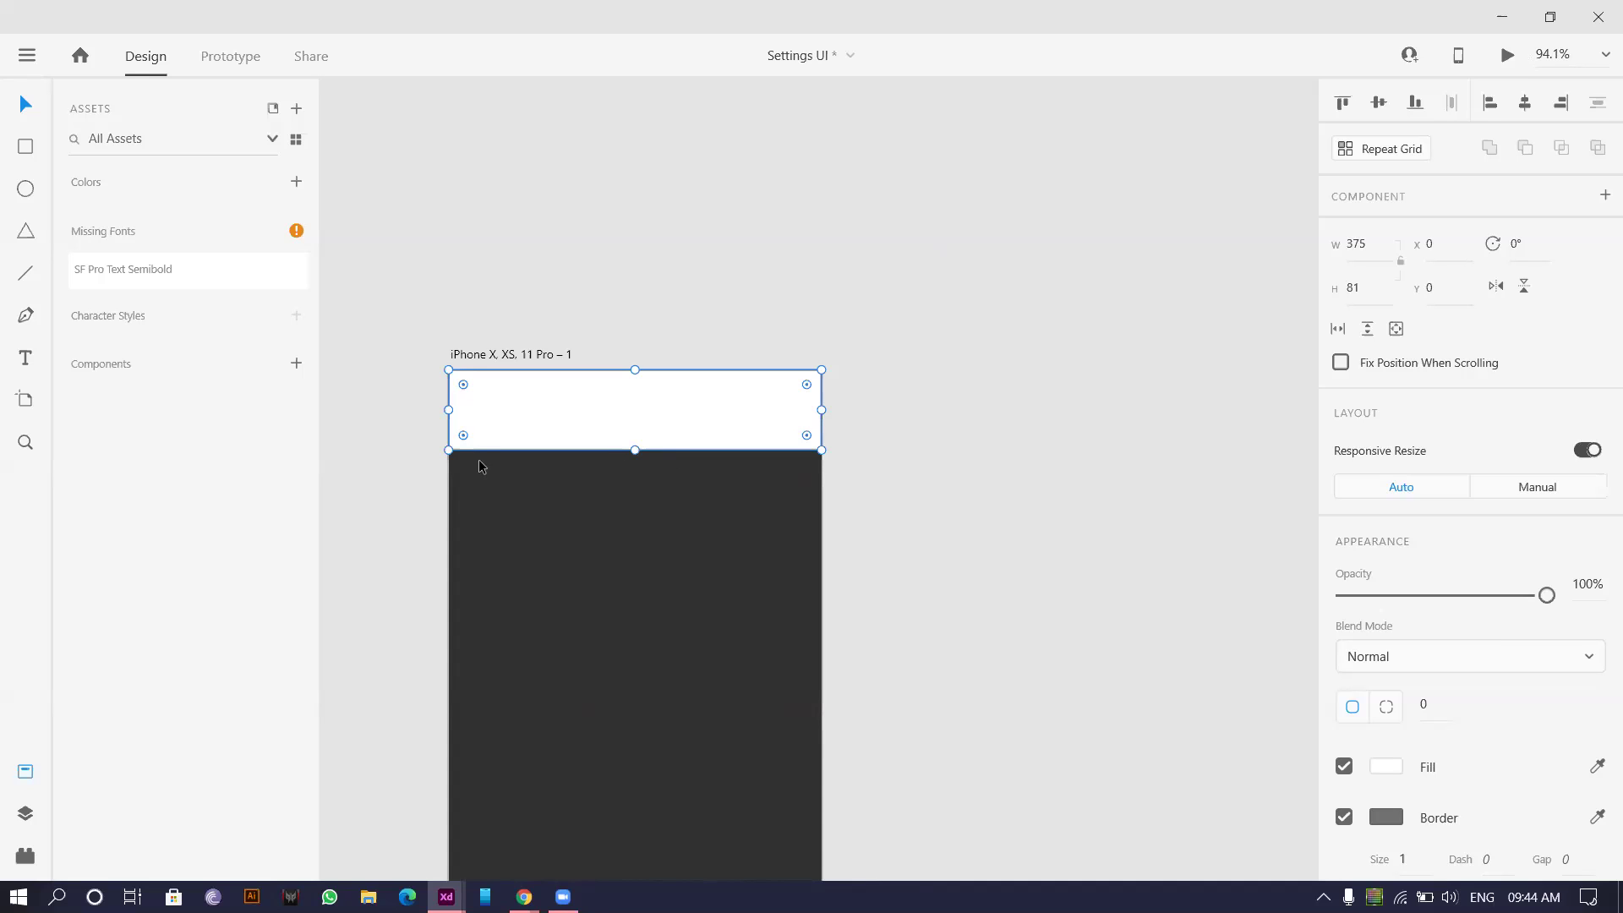
# - Round only the two lower corners of the header rectangle with a radius of 15, keeping the upper corners at 0
pyautogui.moveTo(464, 437); pyautogui.dragTo(474, 425)
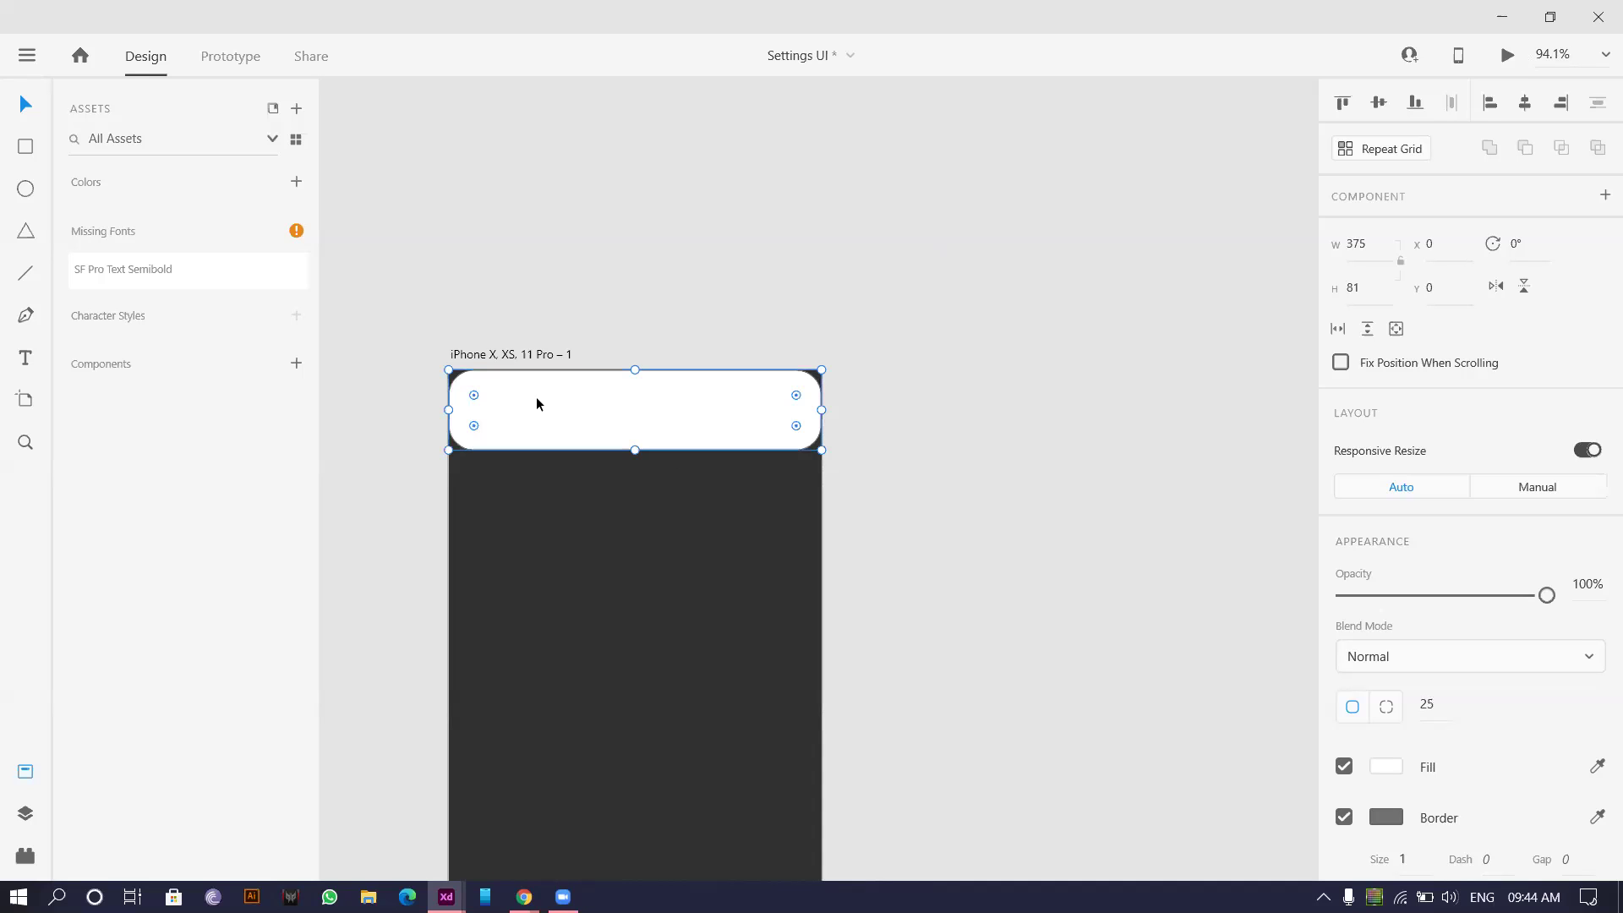
pyautogui.moveTo(798, 429); pyautogui.dragTo(938, 554)
pyautogui.click(1387, 705)
pyautogui.click(1485, 705)
pyautogui.click(1524, 705)
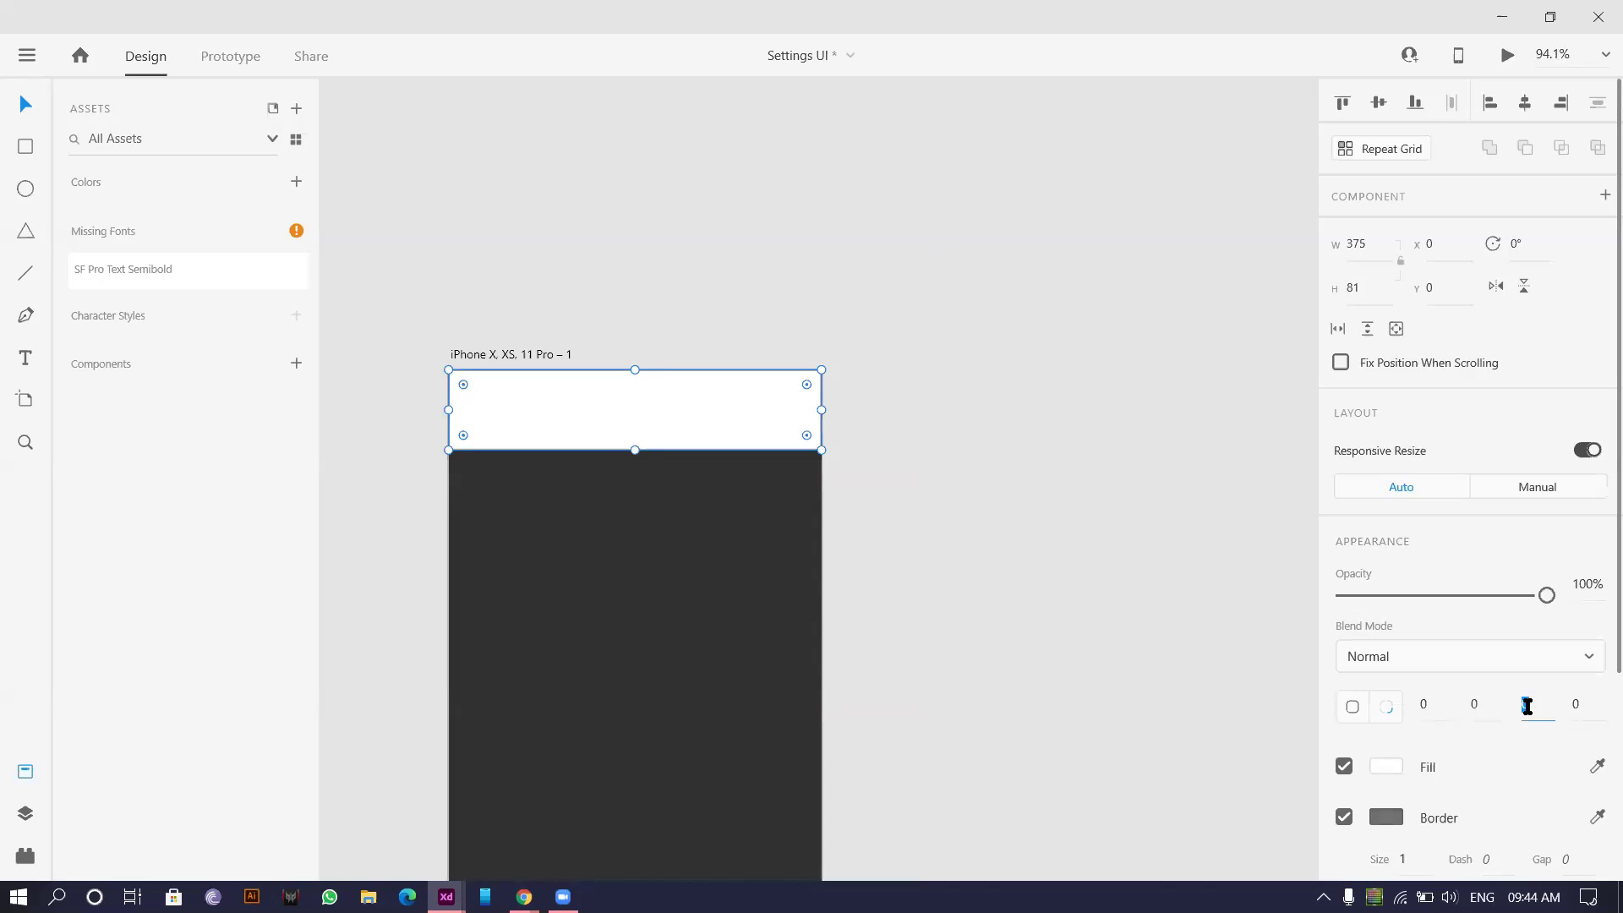
pyautogui.write('10')
pyautogui.click(1585, 704)
pyautogui.write('15')
pyautogui.click(1072, 504)
# - Remove the header rectangle's border and fill it with dark grey #3F3F3F, behind the status bar elements
pyautogui.click(553, 421)
pyautogui.scroll(-2, 1323, 769)
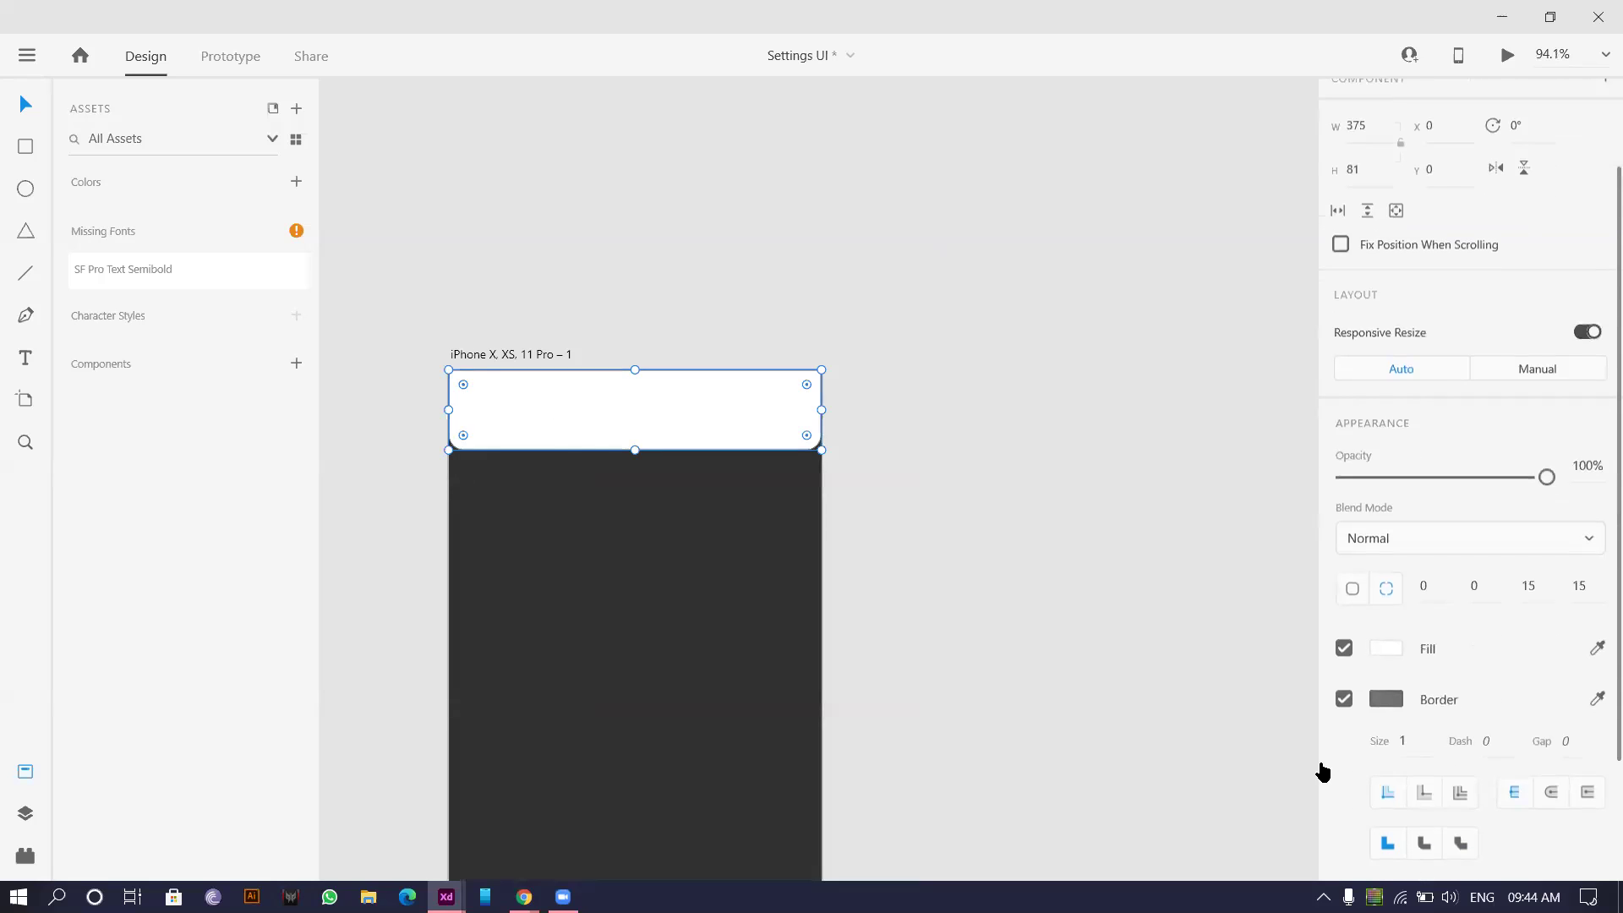
pyautogui.click(1344, 696)
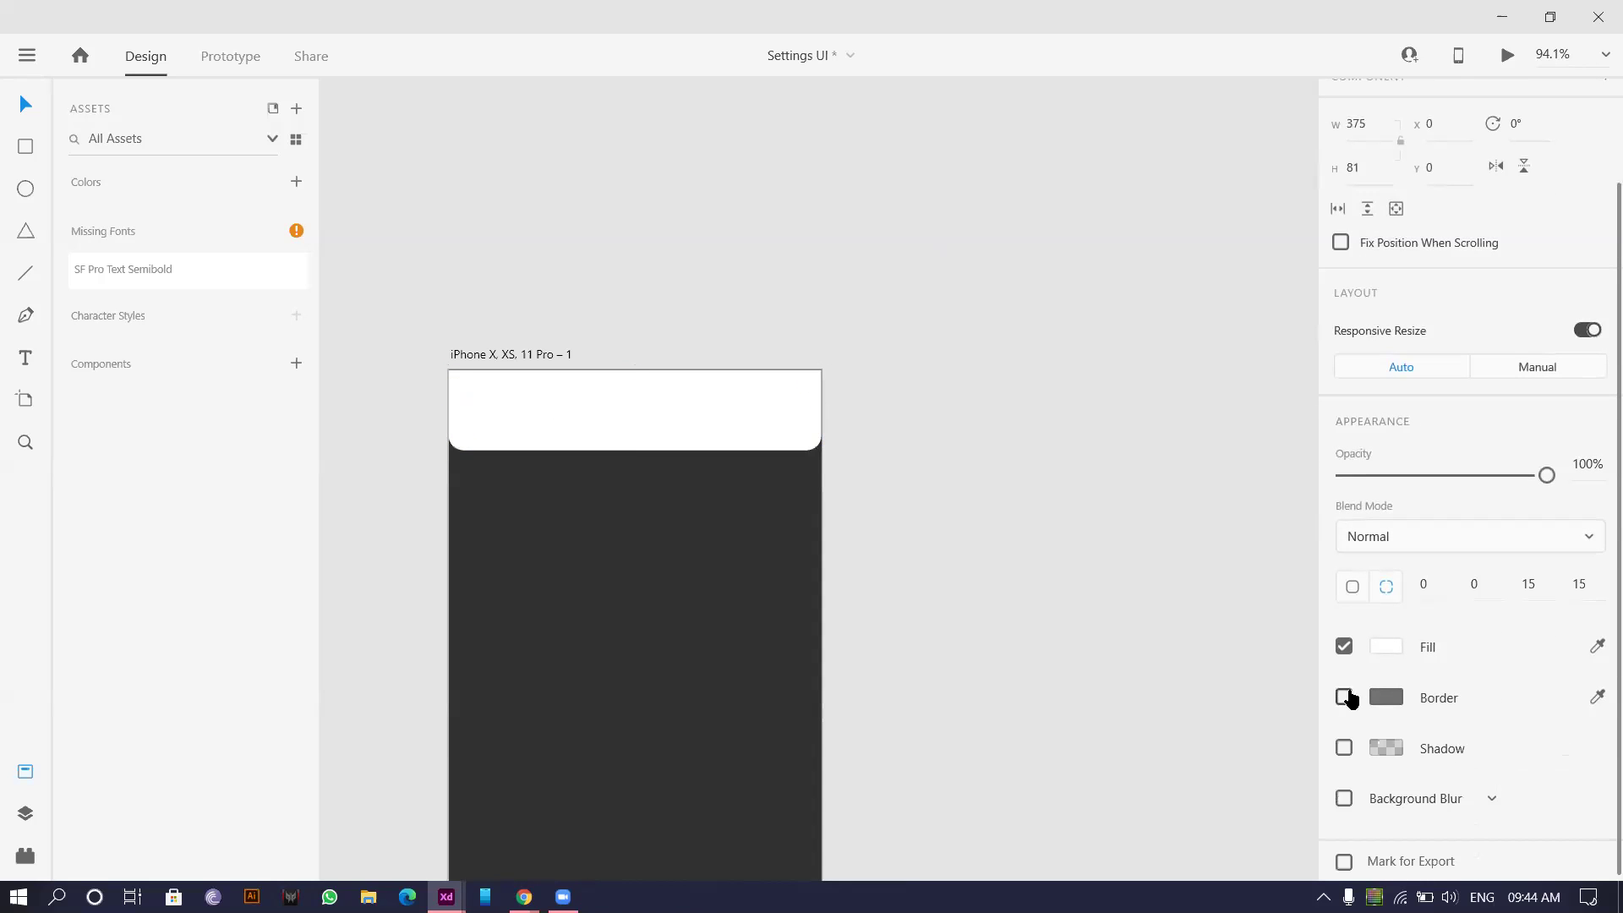
pyautogui.click(1384, 647)
pyautogui.click(1598, 646)
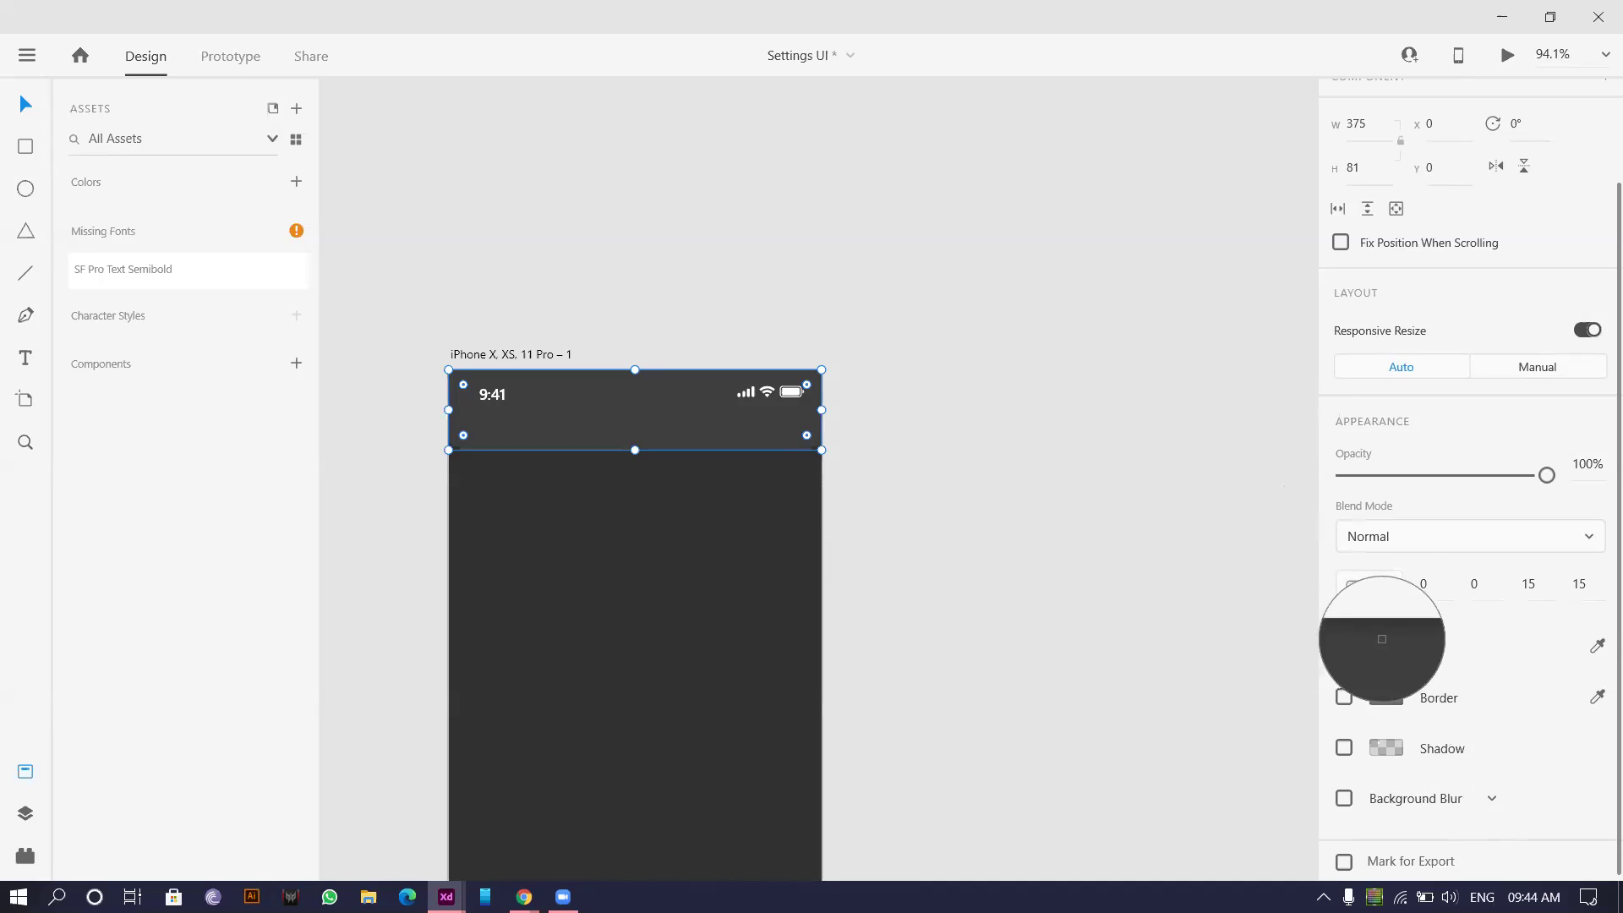
pyautogui.click(1382, 642)
# - Stretch the header rectangle downward to a height of 94
pyautogui.click(555, 440)
pyautogui.scroll(5, 554, 448)
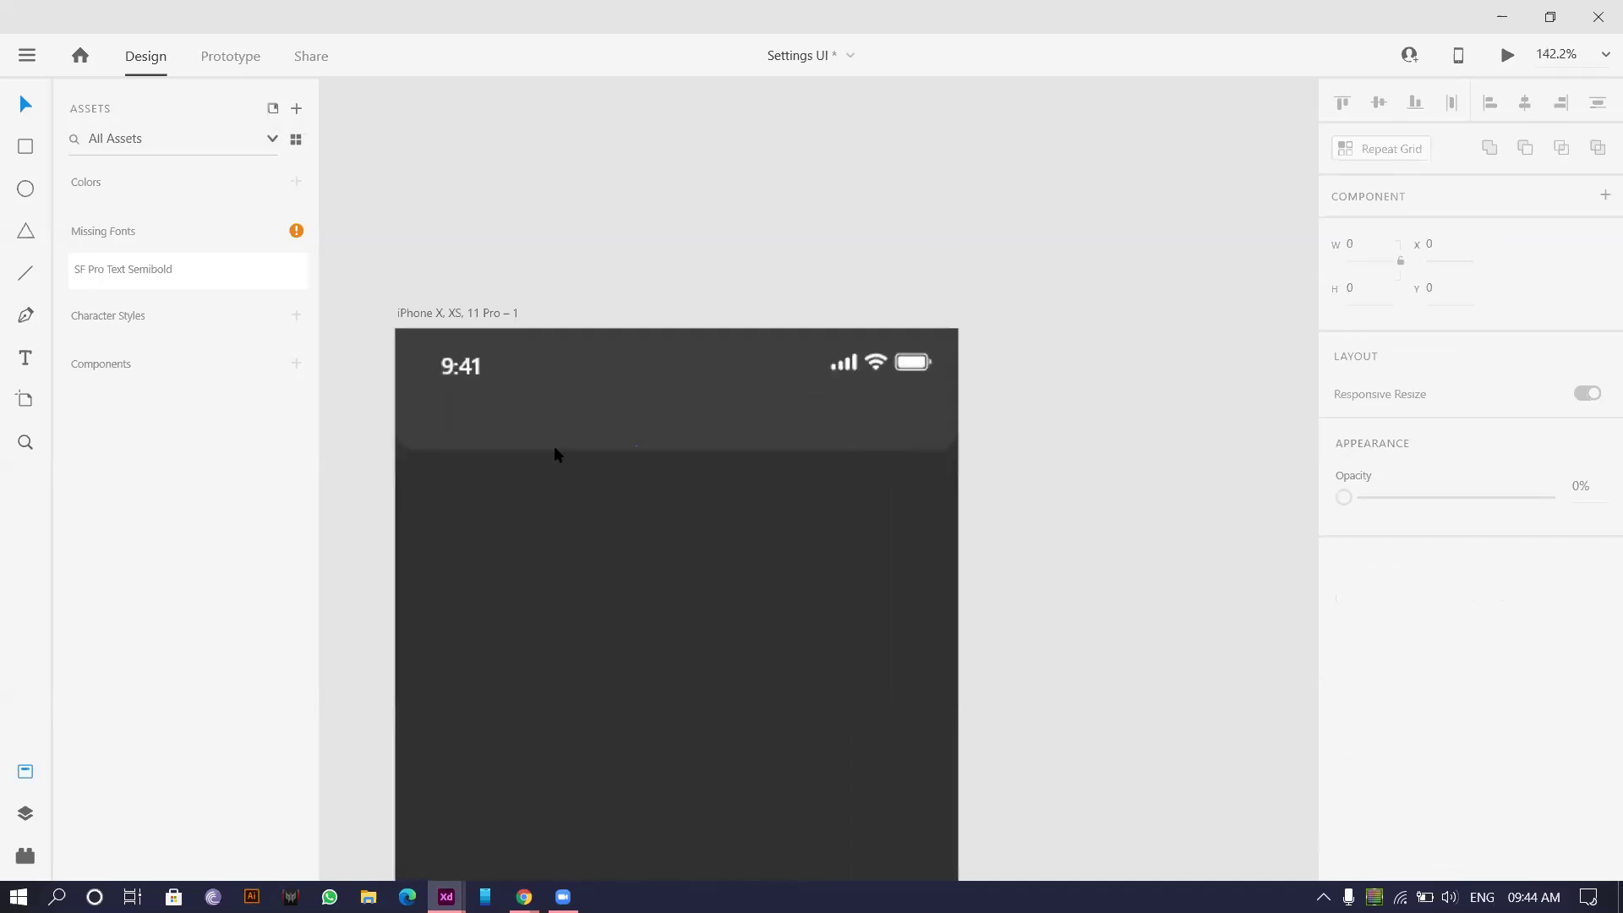
pyautogui.moveTo(691, 449); pyautogui.dragTo(691, 472)
# - Change the header's fill to a vertical linear gradient and extend the gradient's end point far below the rectangle
pyautogui.click(1386, 766)
pyautogui.click(1082, 541)
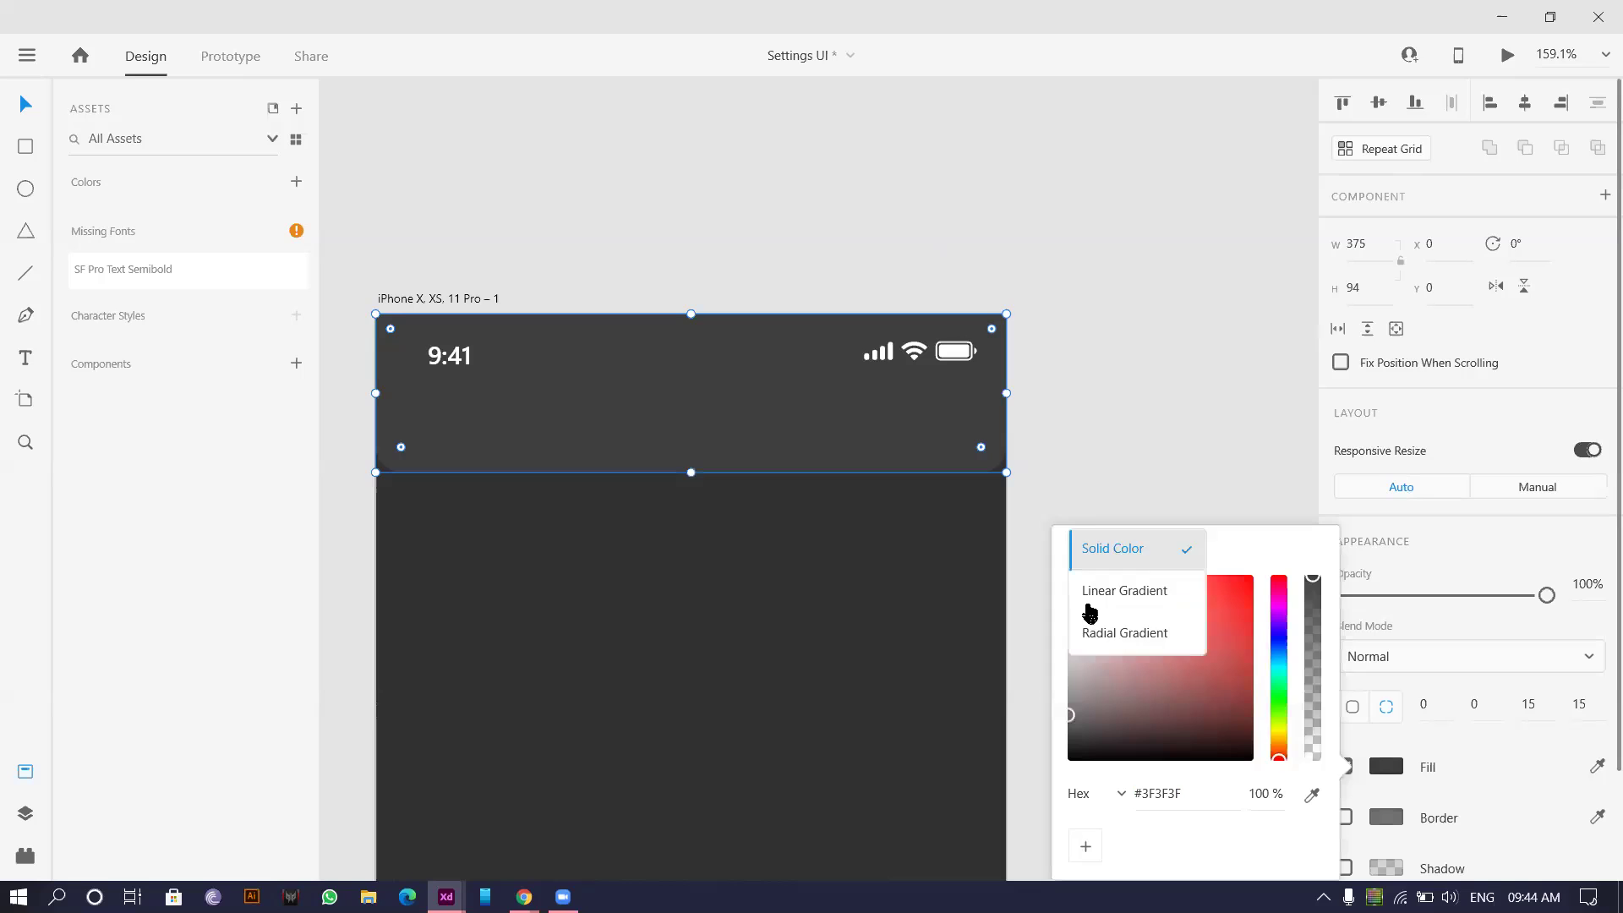
pyautogui.click(1109, 598)
pyautogui.click(695, 450)
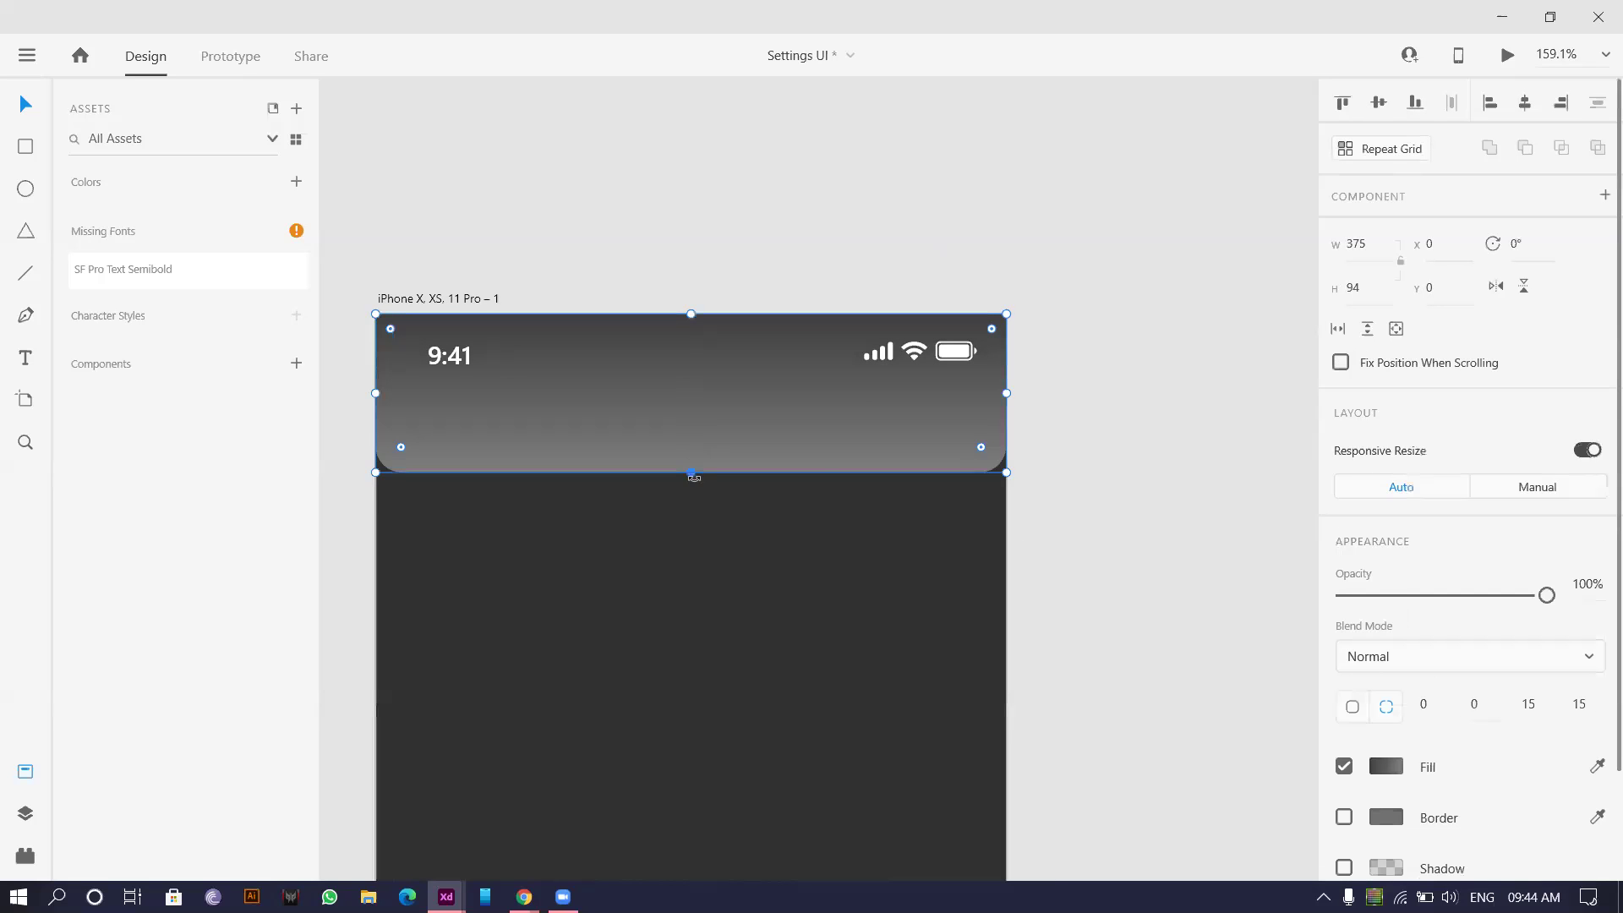
pyautogui.click(1380, 767)
pyautogui.moveTo(690, 471); pyautogui.dragTo(691, 835)
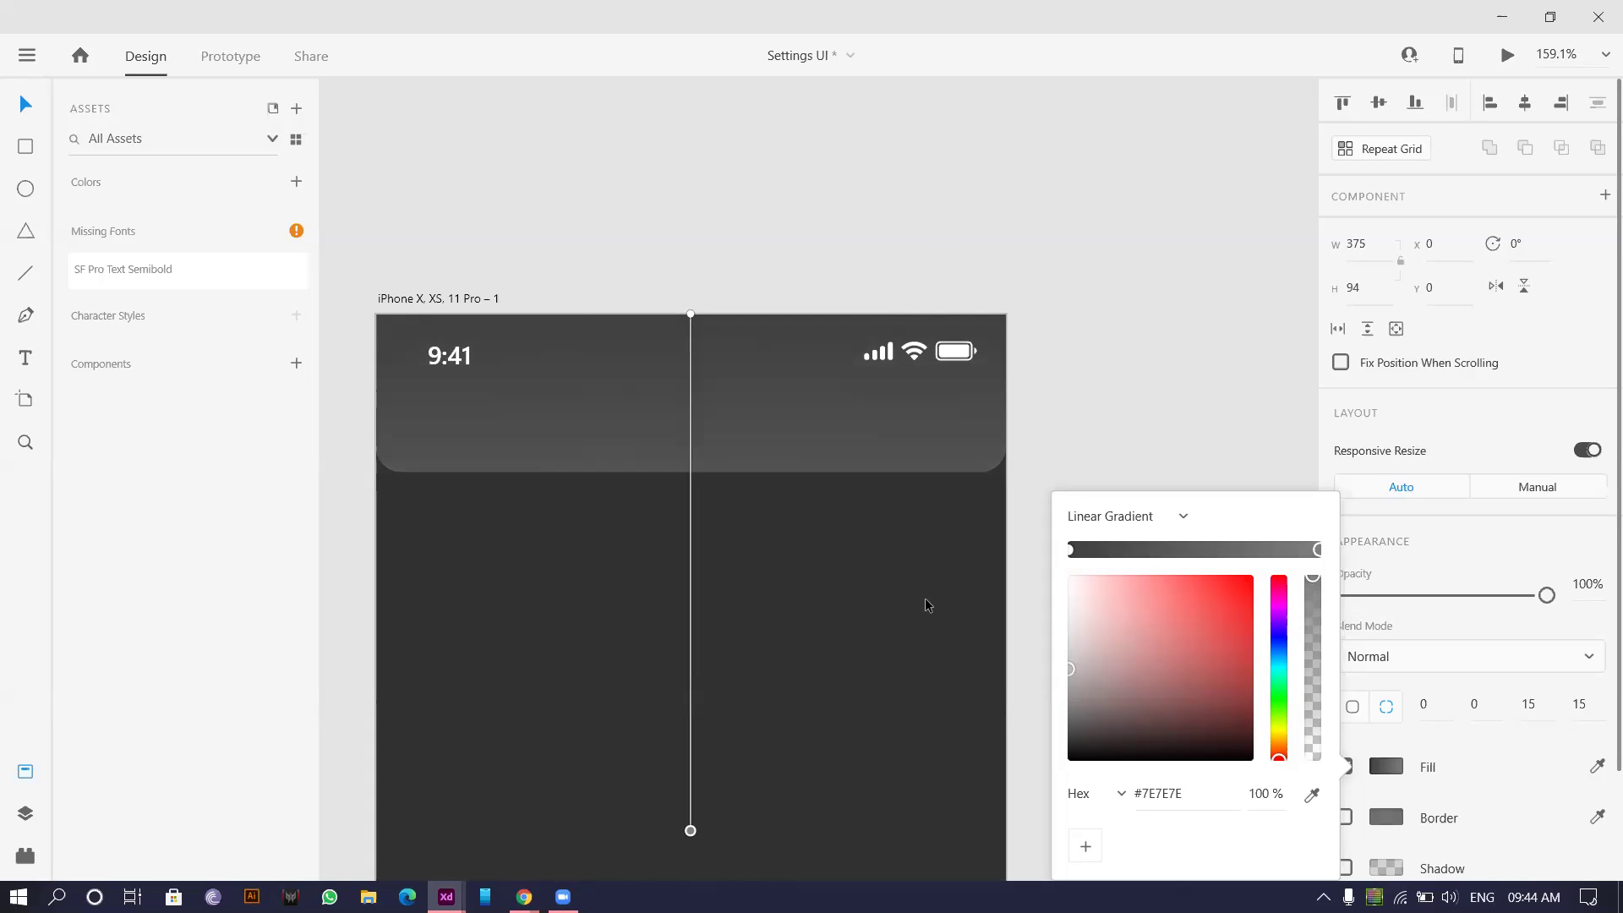
pyautogui.click(1171, 368)
# - Darken the end colour of the header's linear gradient to #424242
pyautogui.scroll(-2, 1172, 368)
pyautogui.scroll(5, 887, 409)
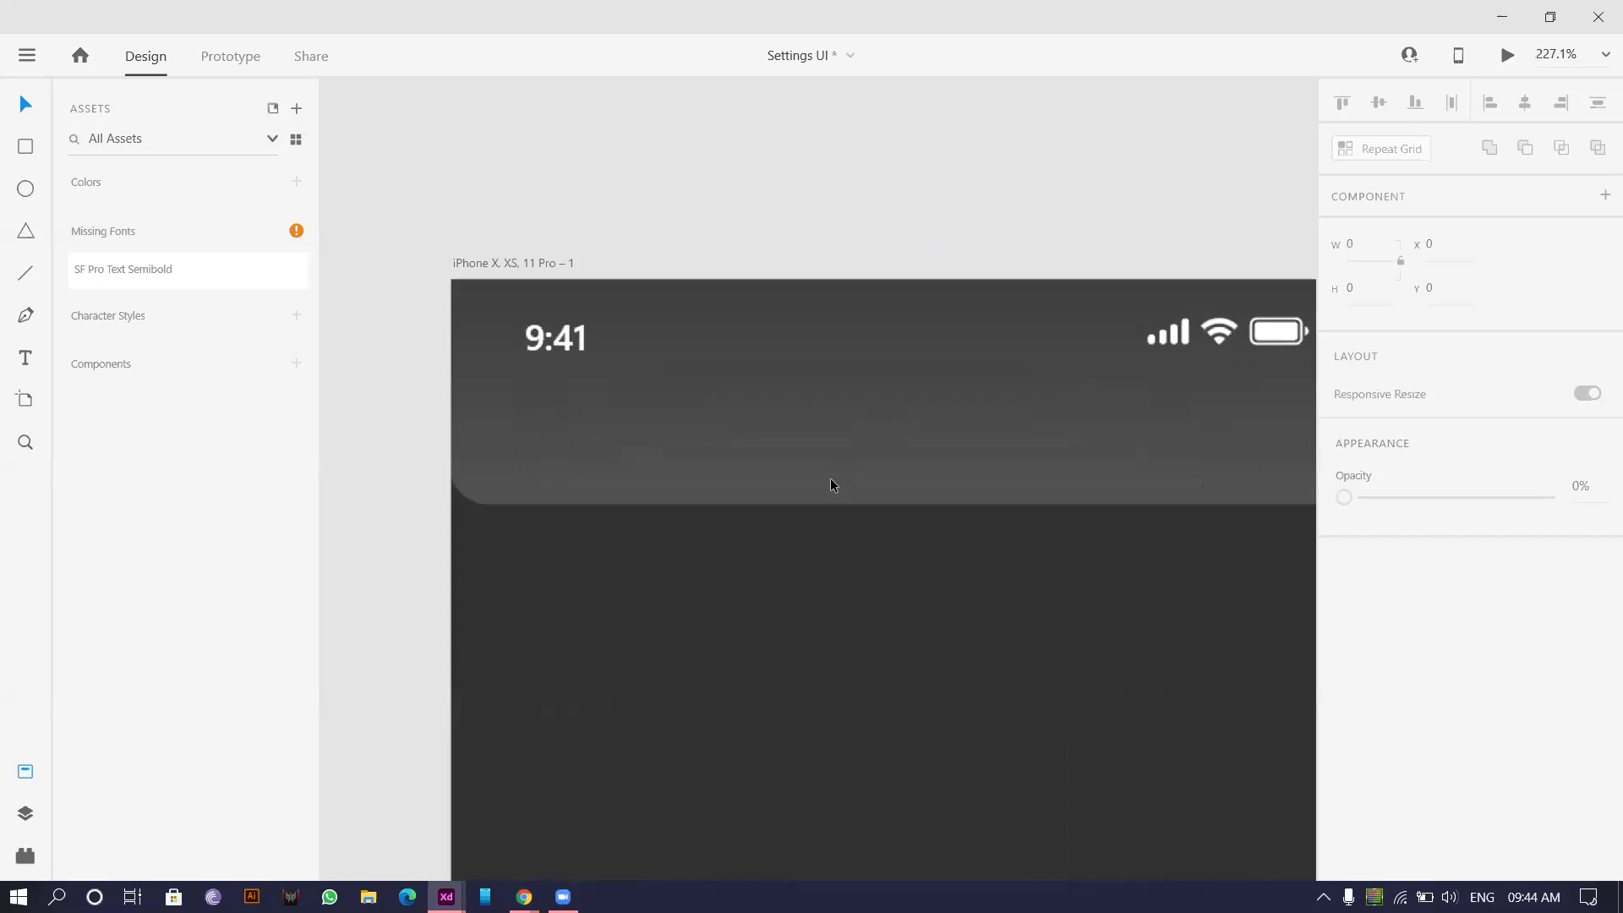
pyautogui.click(830, 484)
pyautogui.scroll(1, 831, 484)
pyautogui.click(1383, 767)
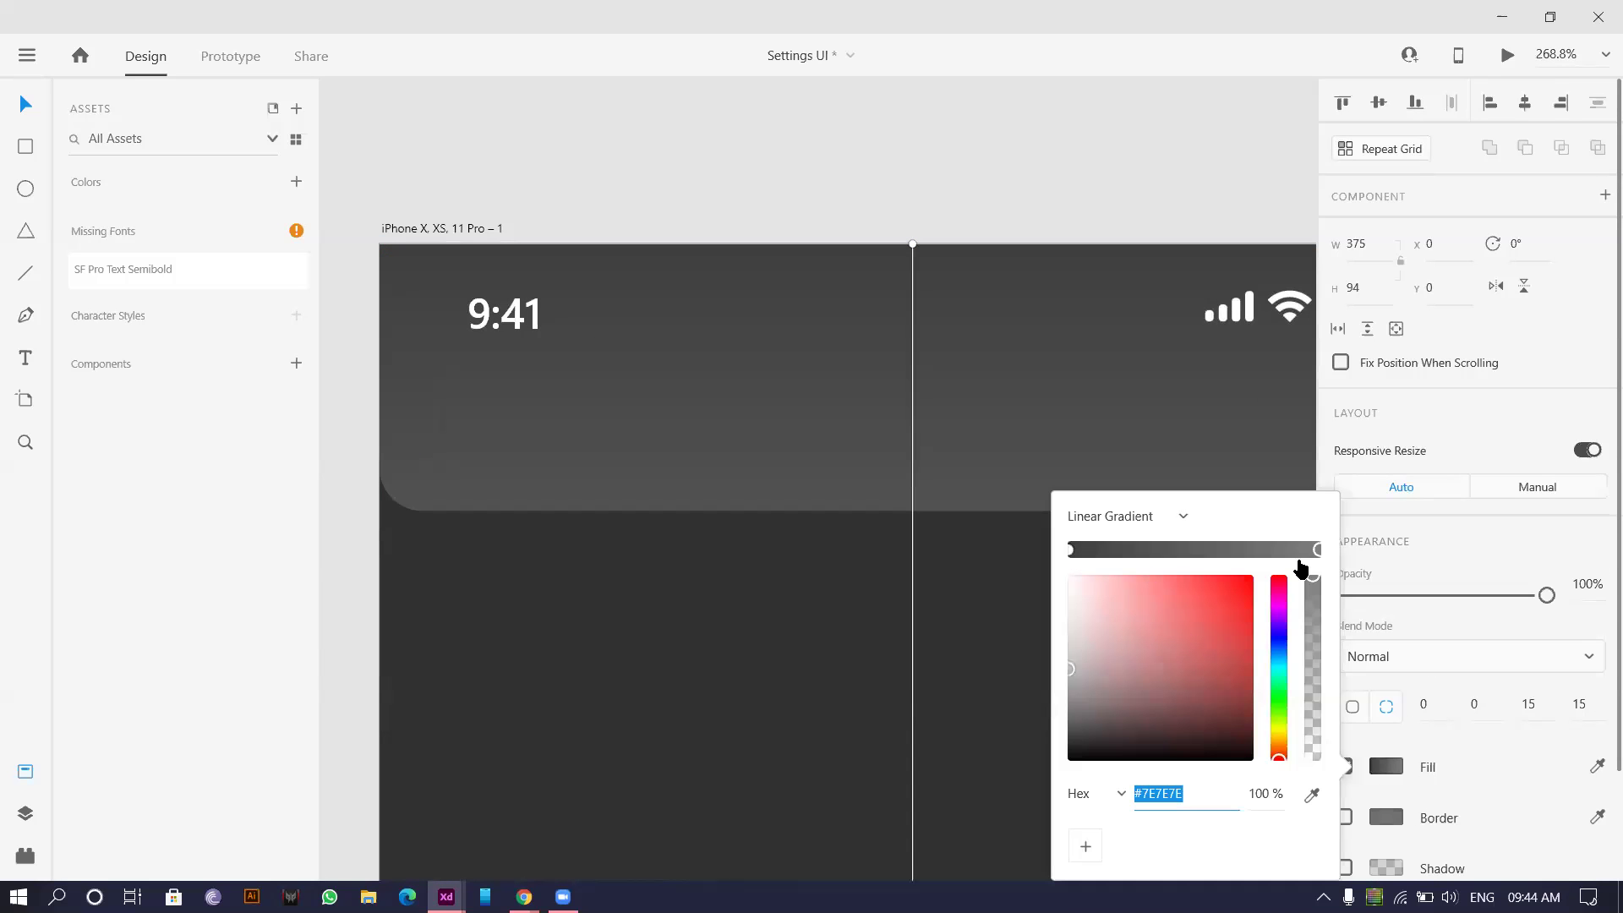
pyautogui.moveTo(1070, 669); pyautogui.dragTo(1068, 713)
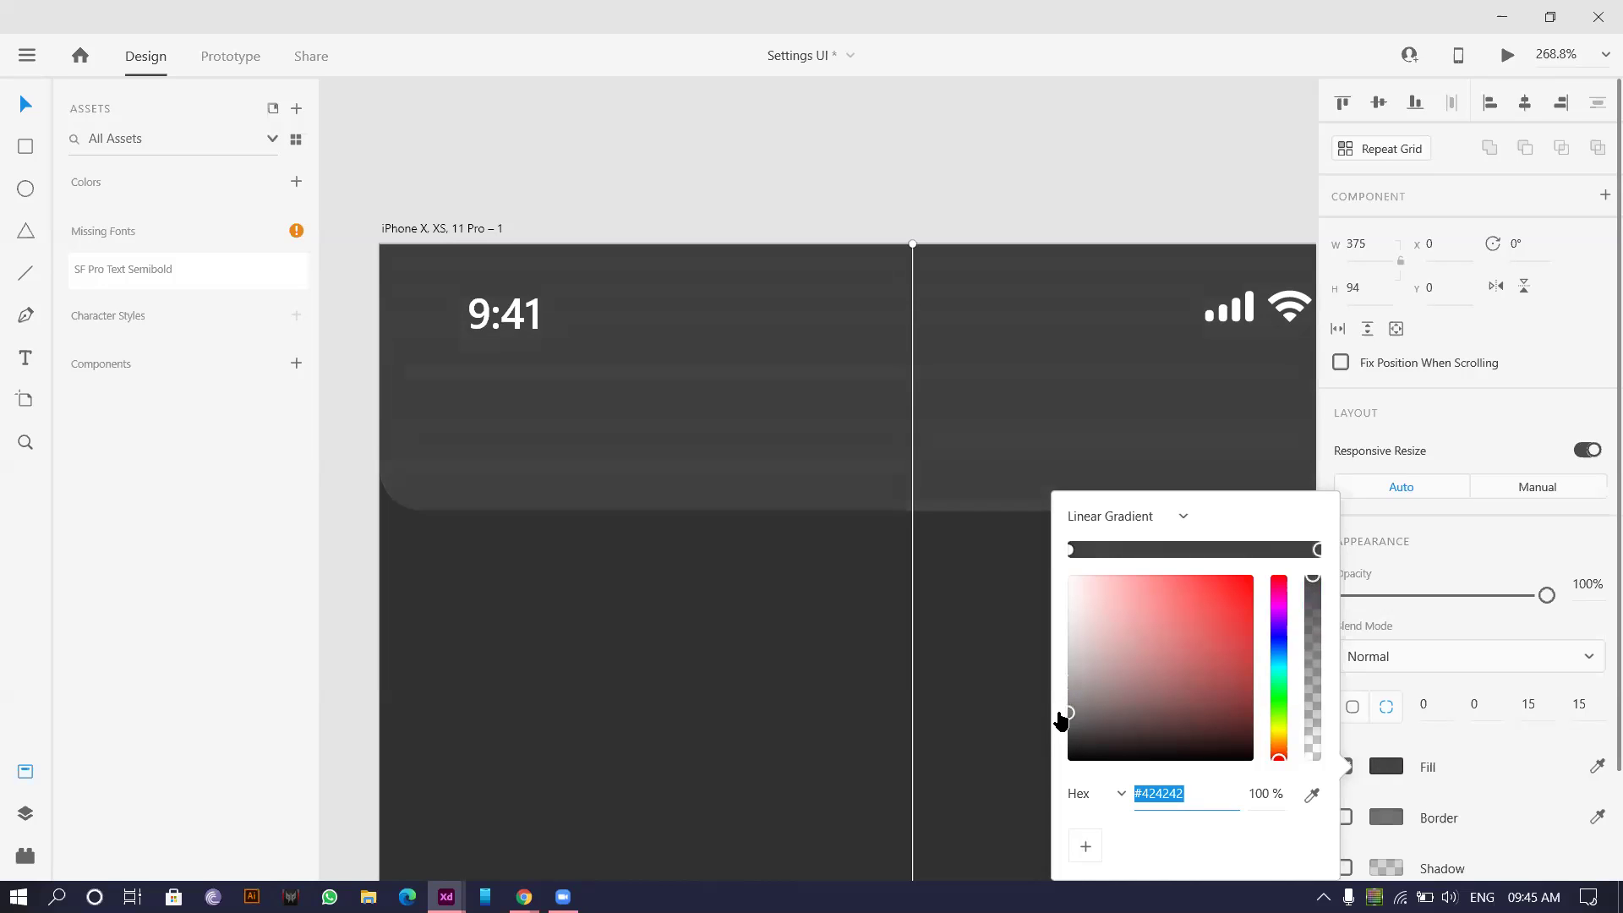
pyautogui.click(766, 606)
pyautogui.scroll(-6, 765, 606)
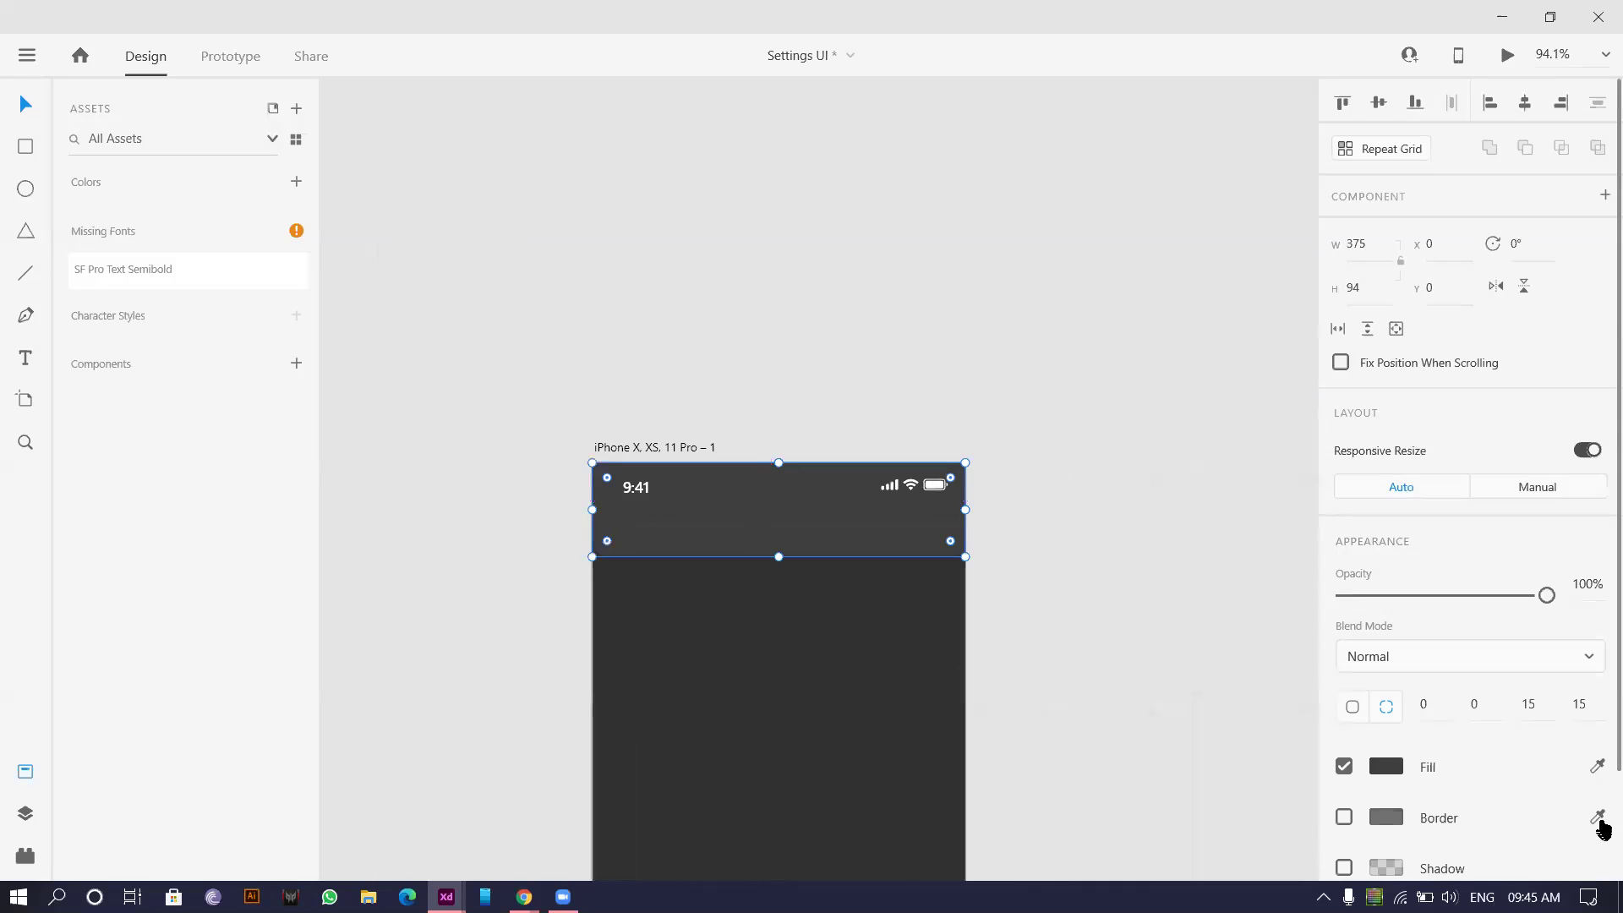
# - Set the start colour of the header's gradient to #303030 by sampling the artboard's dark background
pyautogui.click(1385, 766)
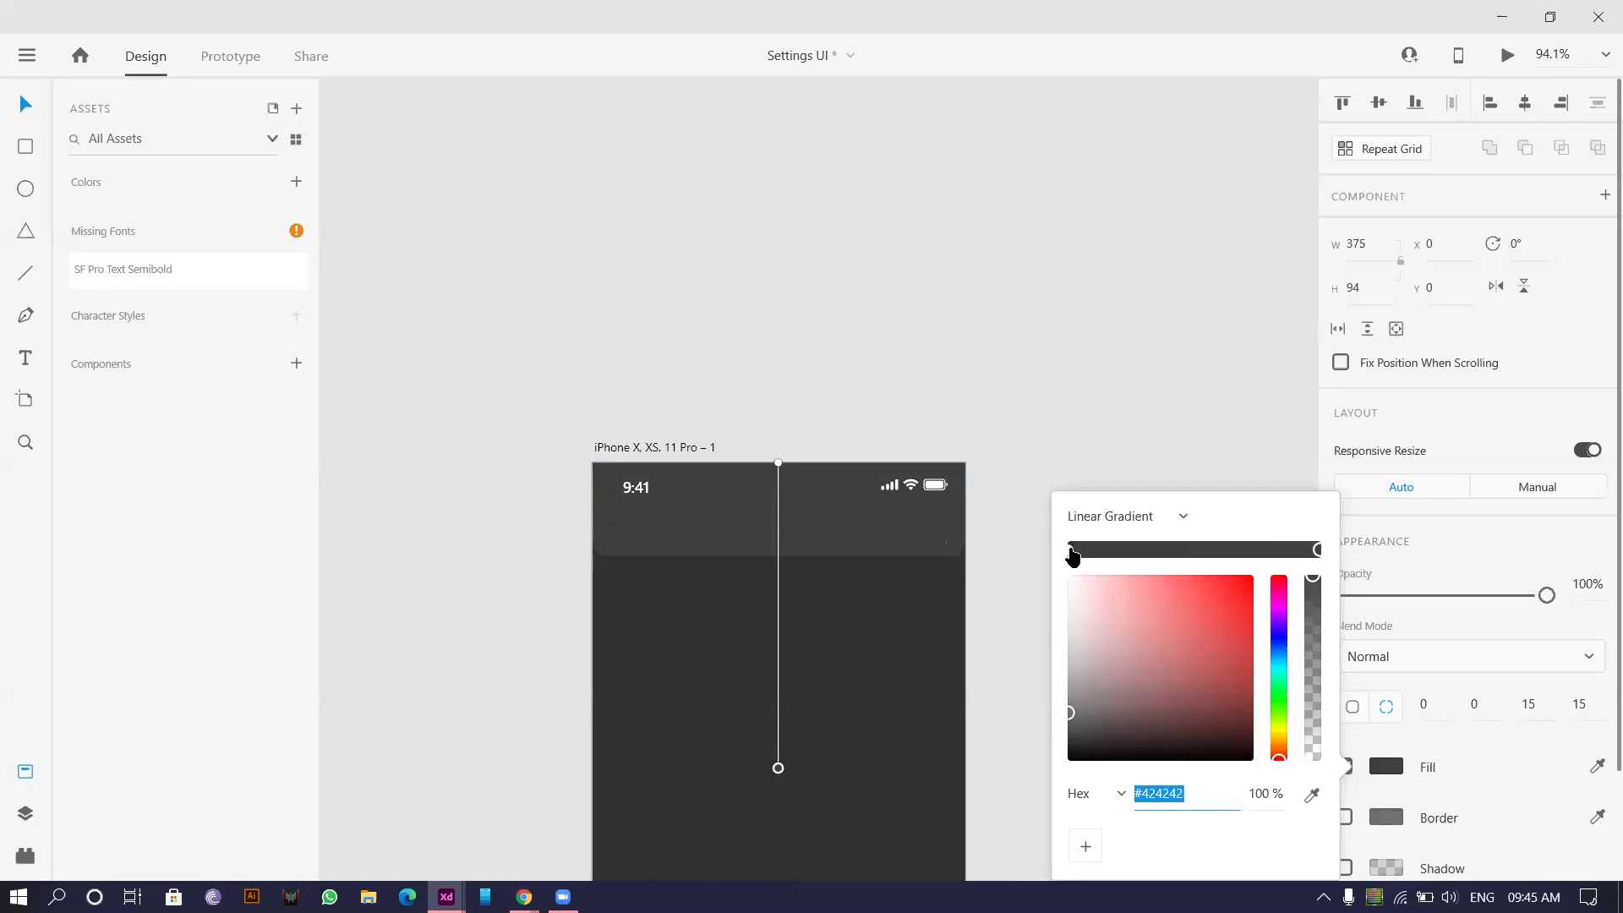
pyautogui.click(1311, 794)
pyautogui.click(841, 702)
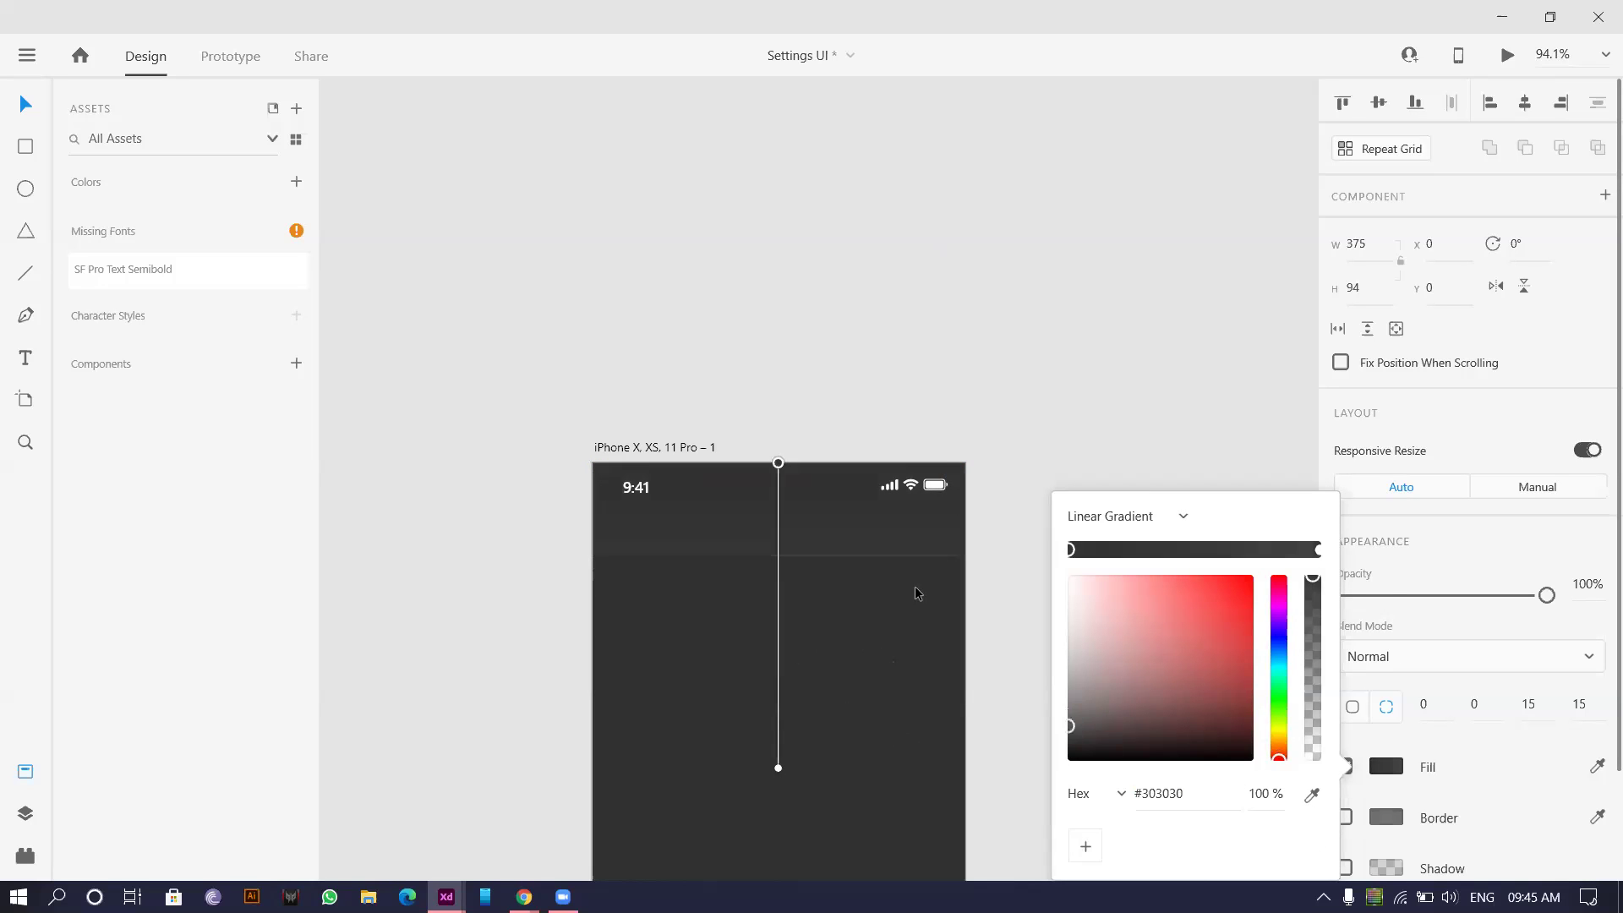
pyautogui.click(1001, 368)
pyautogui.scroll(5, 742, 560)
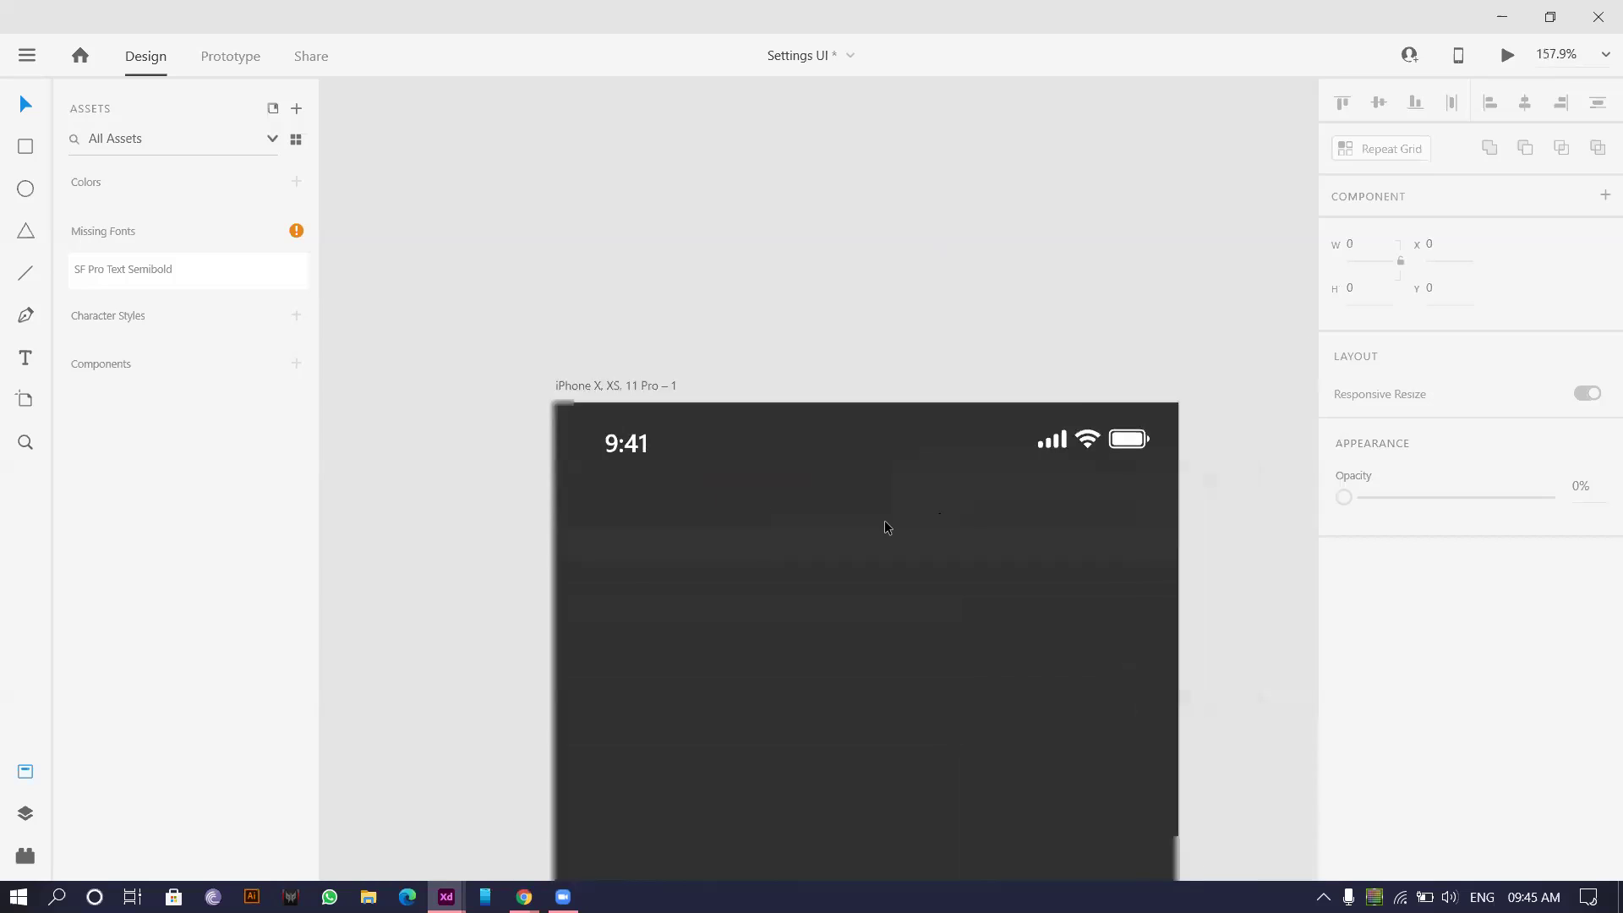
# - Enable the header rectangle's shadow and stretch the rectangle downward to a height of 99
pyautogui.click(884, 520)
pyautogui.scroll(-2, 884, 519)
pyautogui.scroll(-2, 1446, 753)
pyautogui.click(1344, 740)
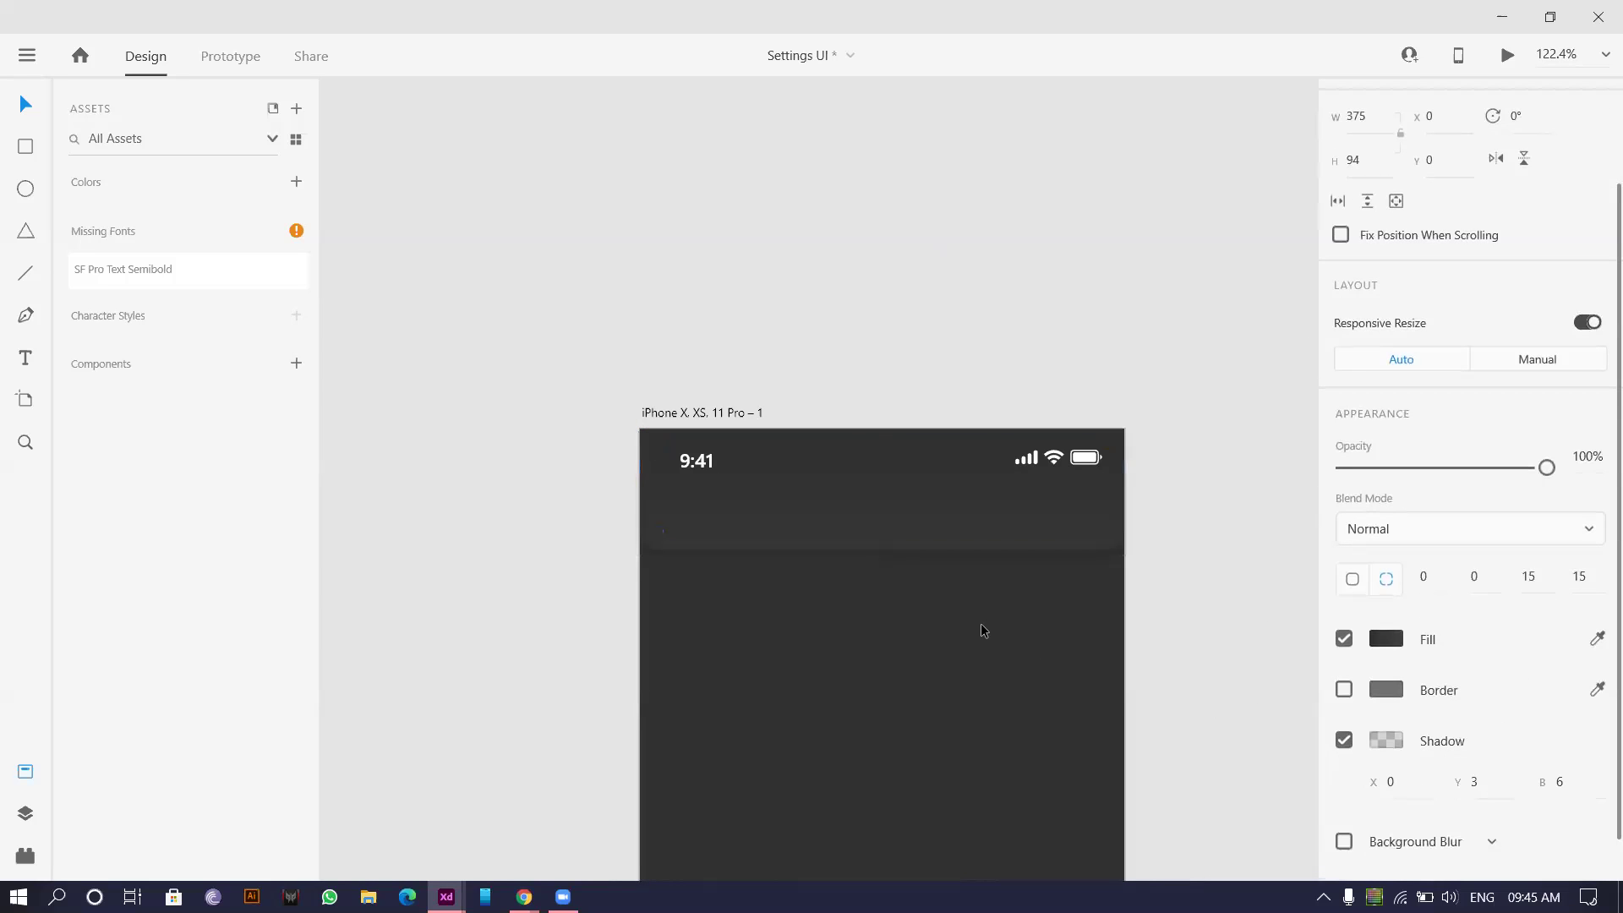
pyautogui.scroll(5, 788, 577)
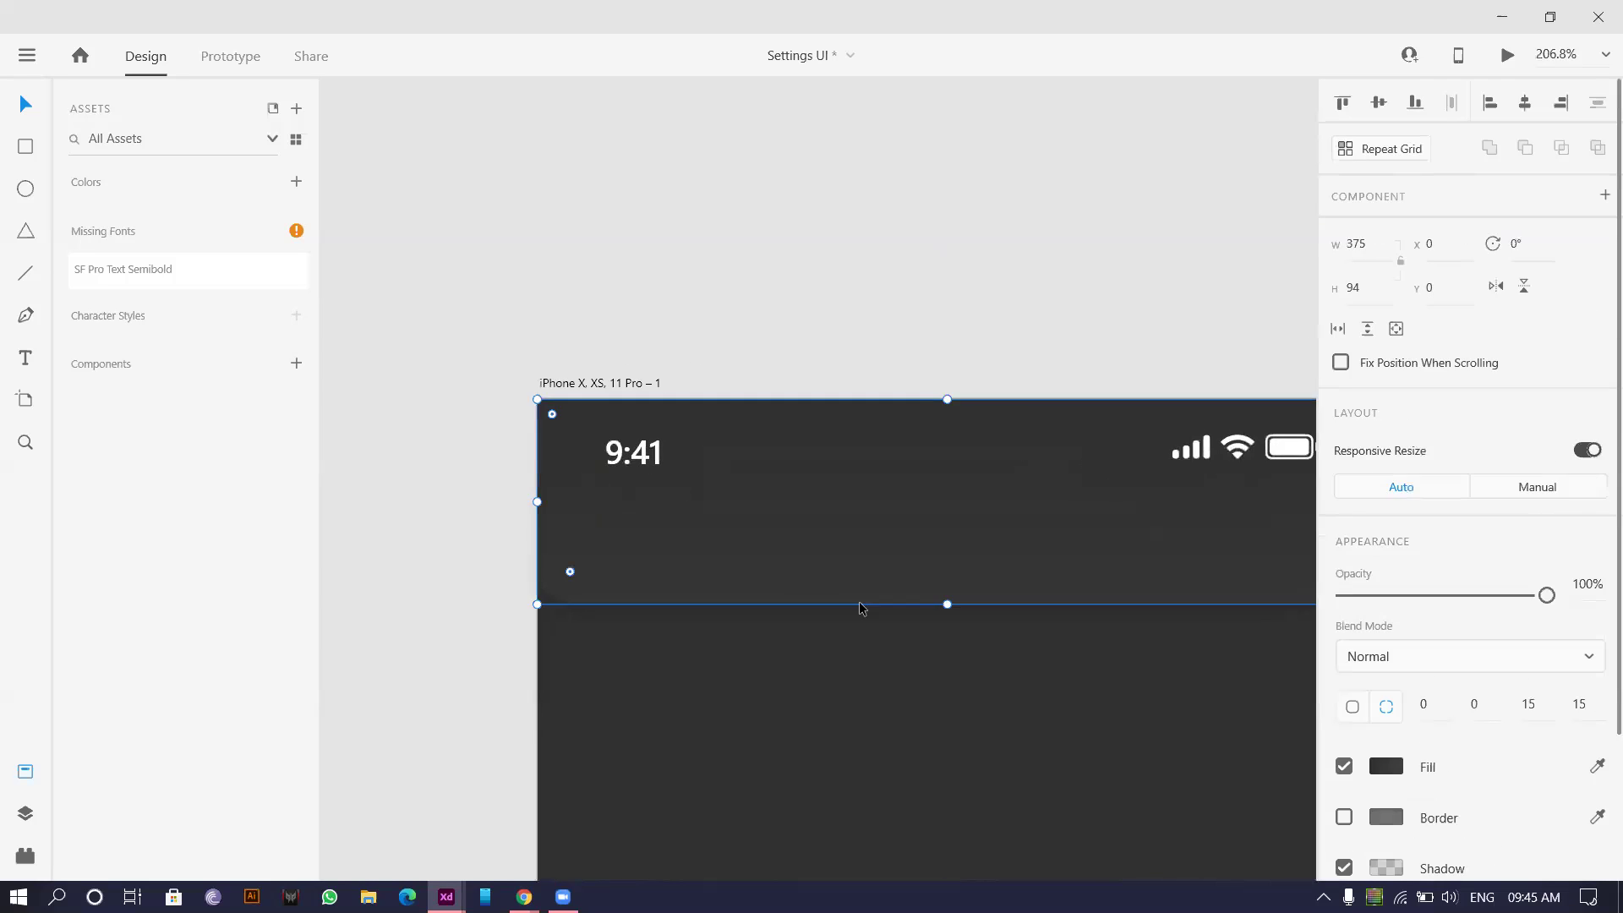
pyautogui.moveTo(947, 604); pyautogui.dragTo(945, 614)
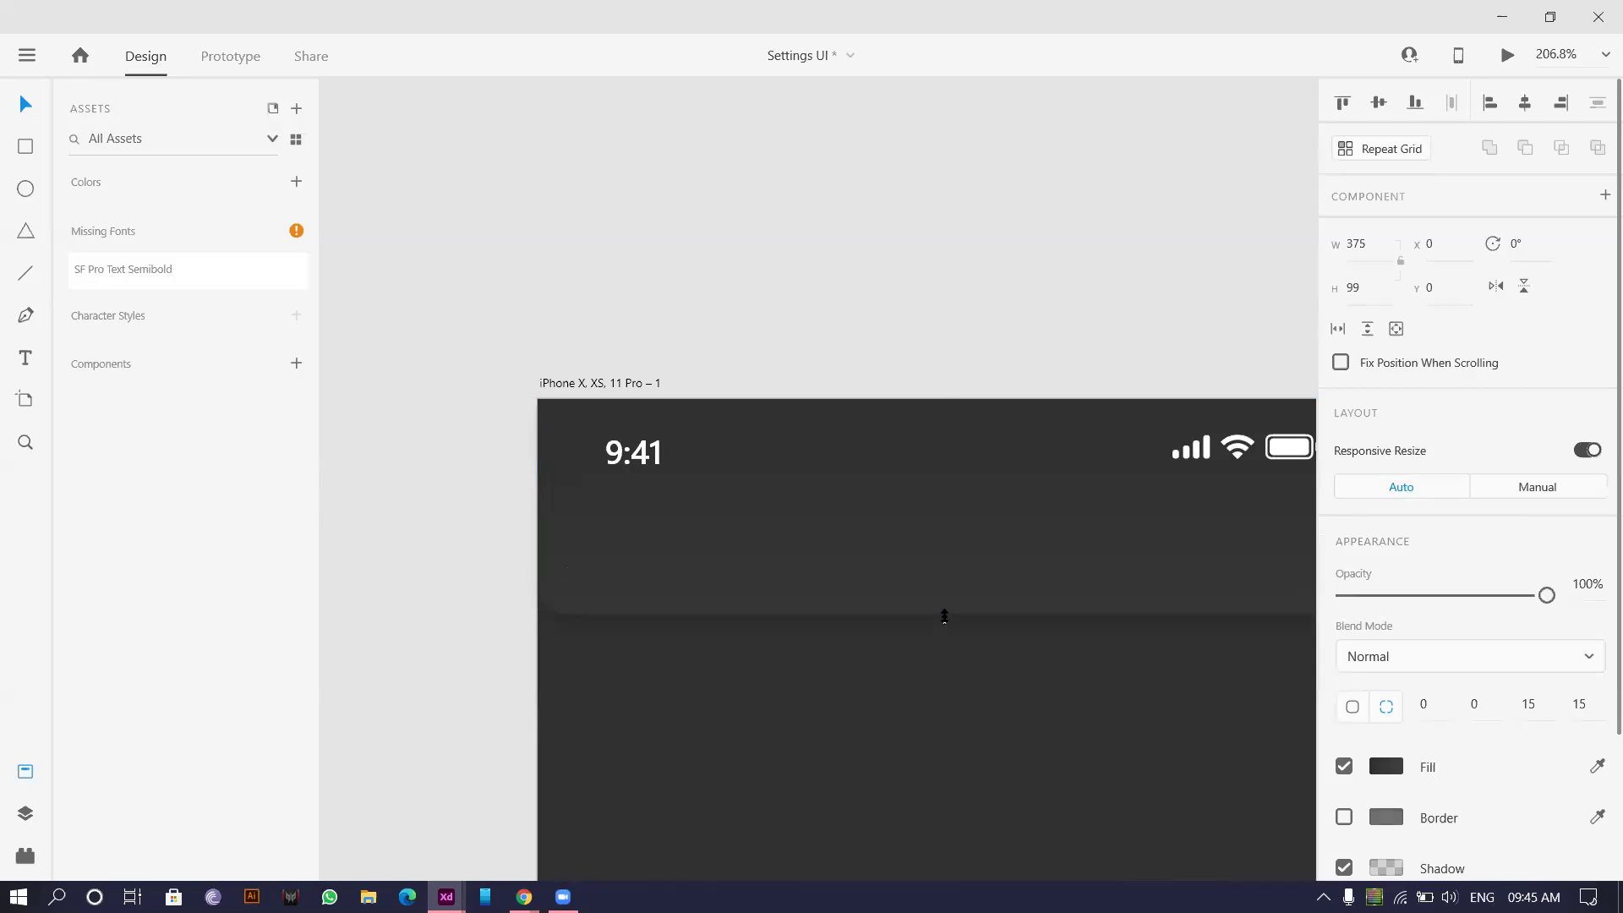
pyautogui.press('Escape')
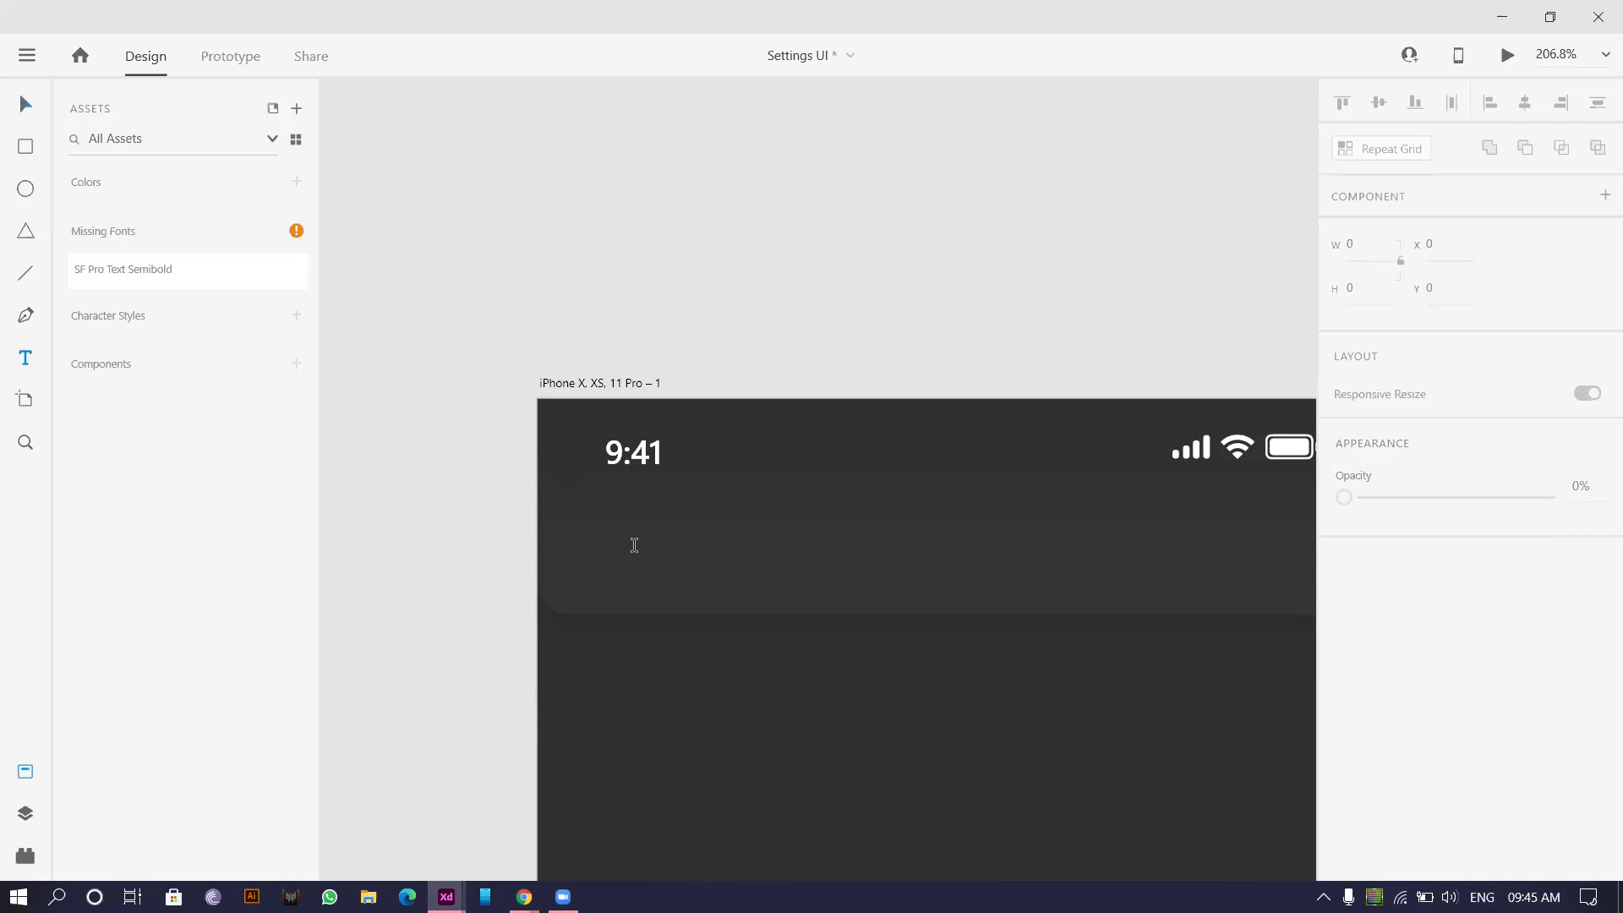
# - Add the title text "Settings" in the header below the clock and move it to X 70, Y 64
pyautogui.click(634, 545)
pyautogui.write('Set')
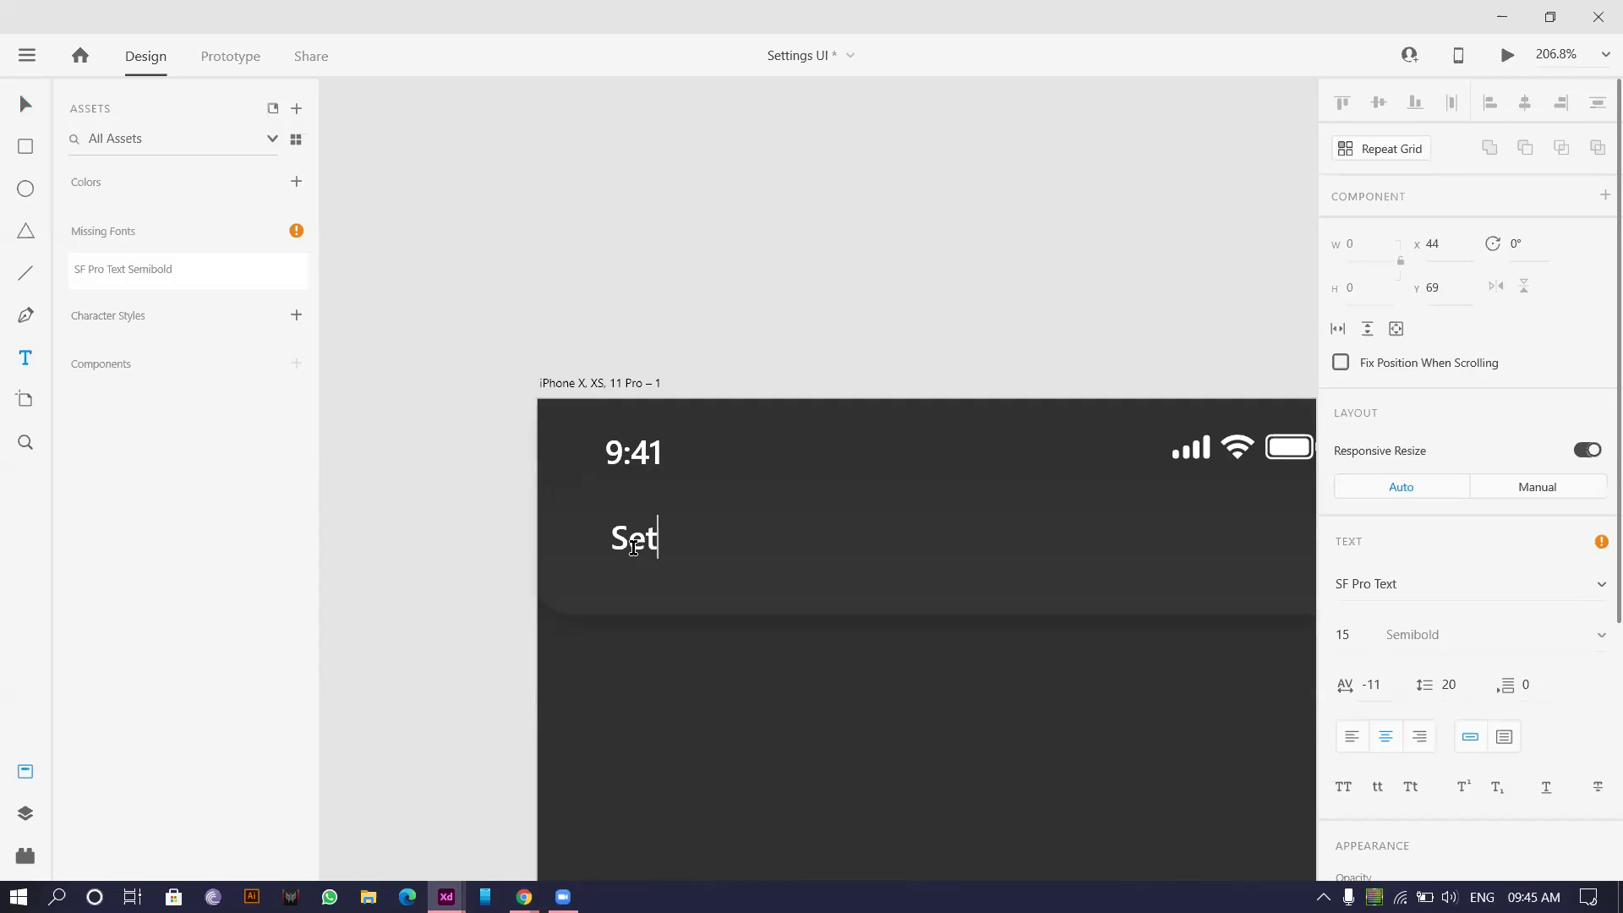
pyautogui.write('tings')
pyautogui.press('Escape')
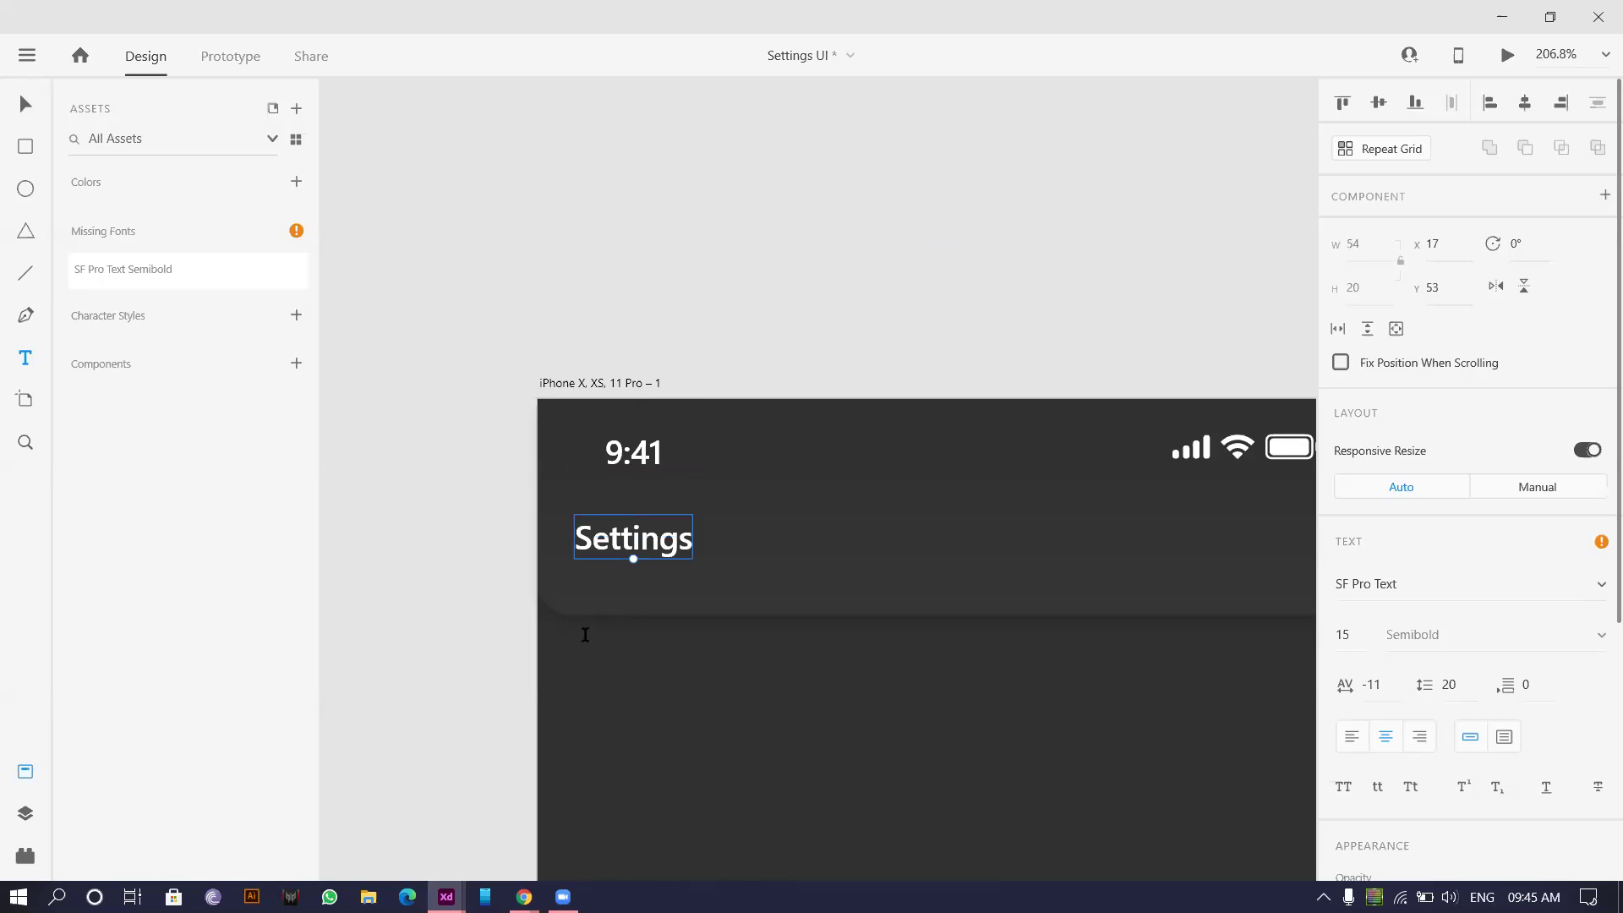
pyautogui.click(22, 112)
pyautogui.moveTo(652, 549); pyautogui.dragTo(768, 610)
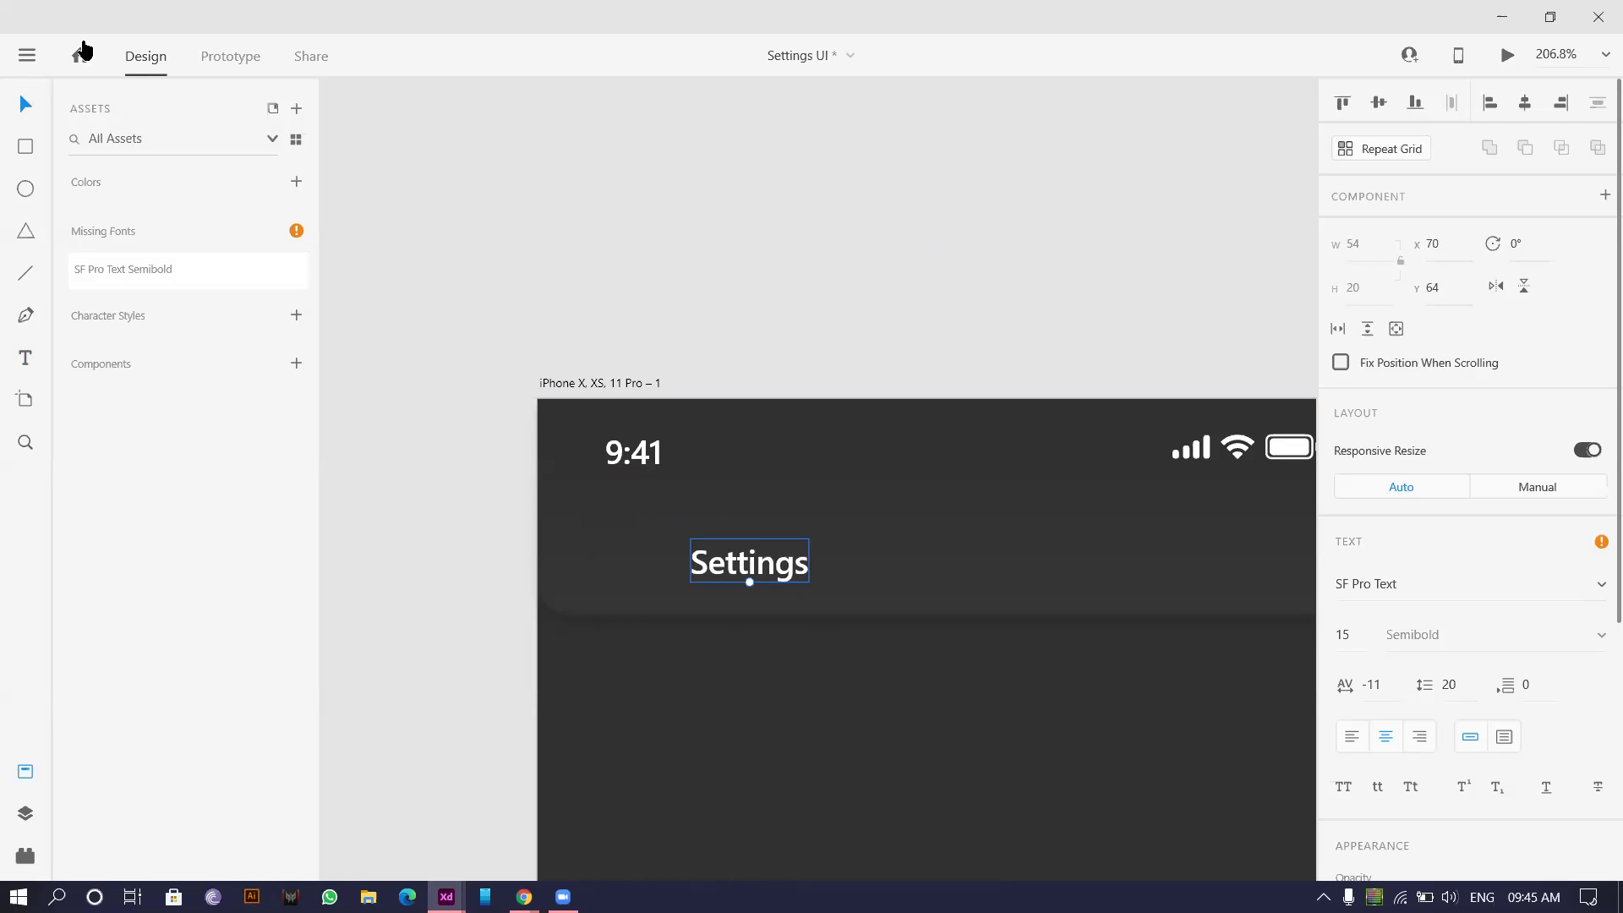
# - Find "Setting" in the Icons 4 Design plugin and place the Feather settings icon just left of the Settings title
pyautogui.click(22, 854)
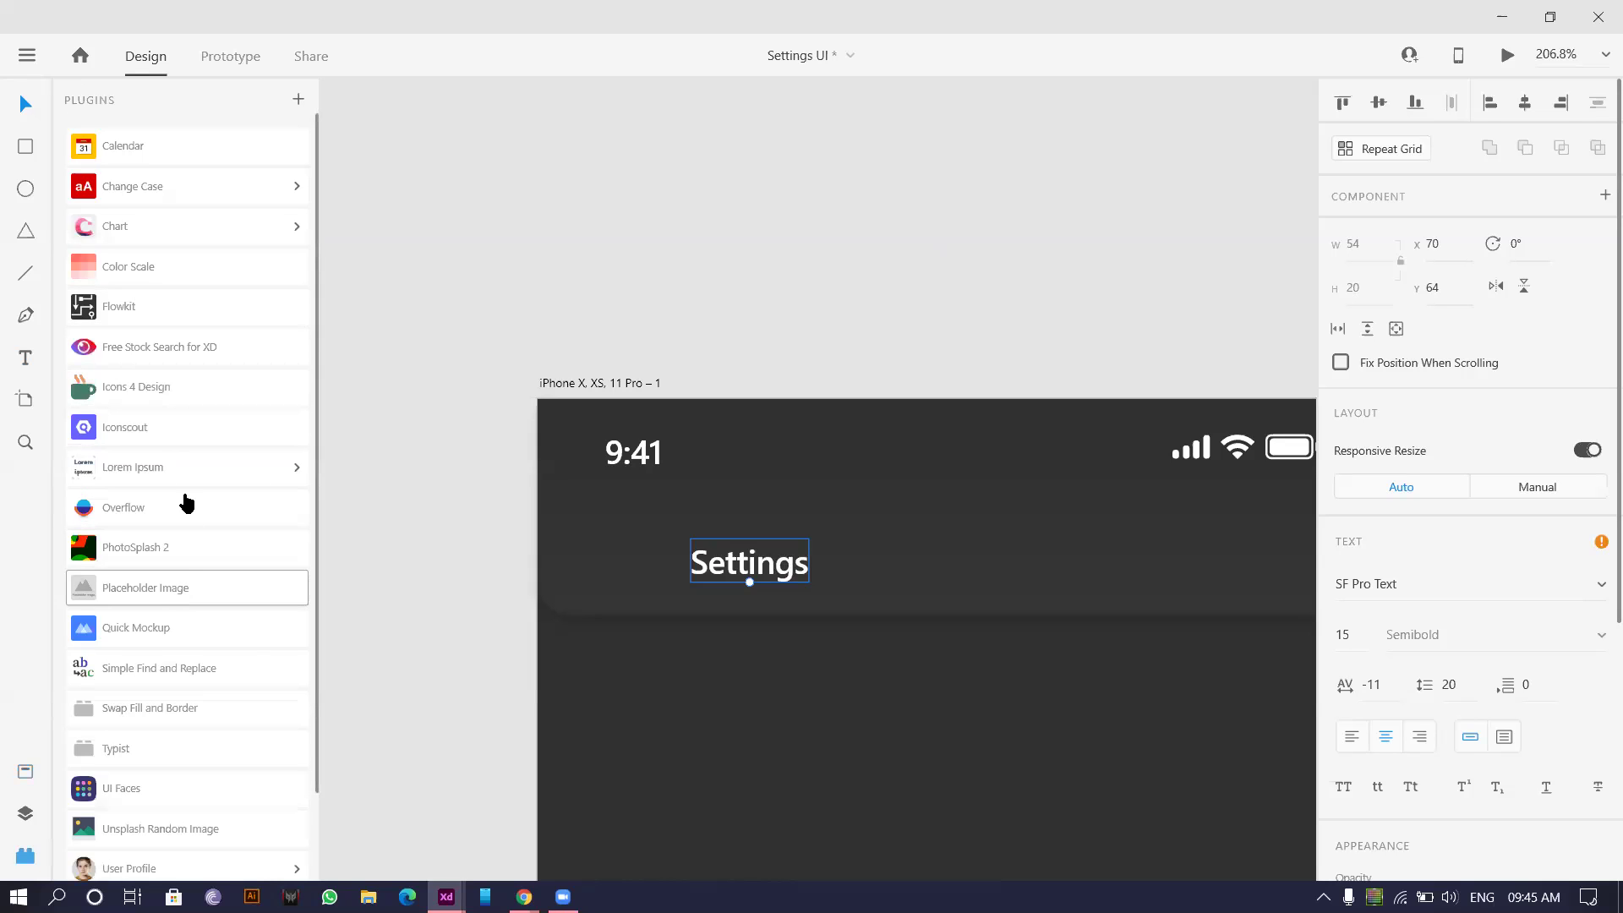
pyautogui.scroll(-1, 135, 825)
pyautogui.scroll(1, 139, 592)
pyautogui.click(149, 389)
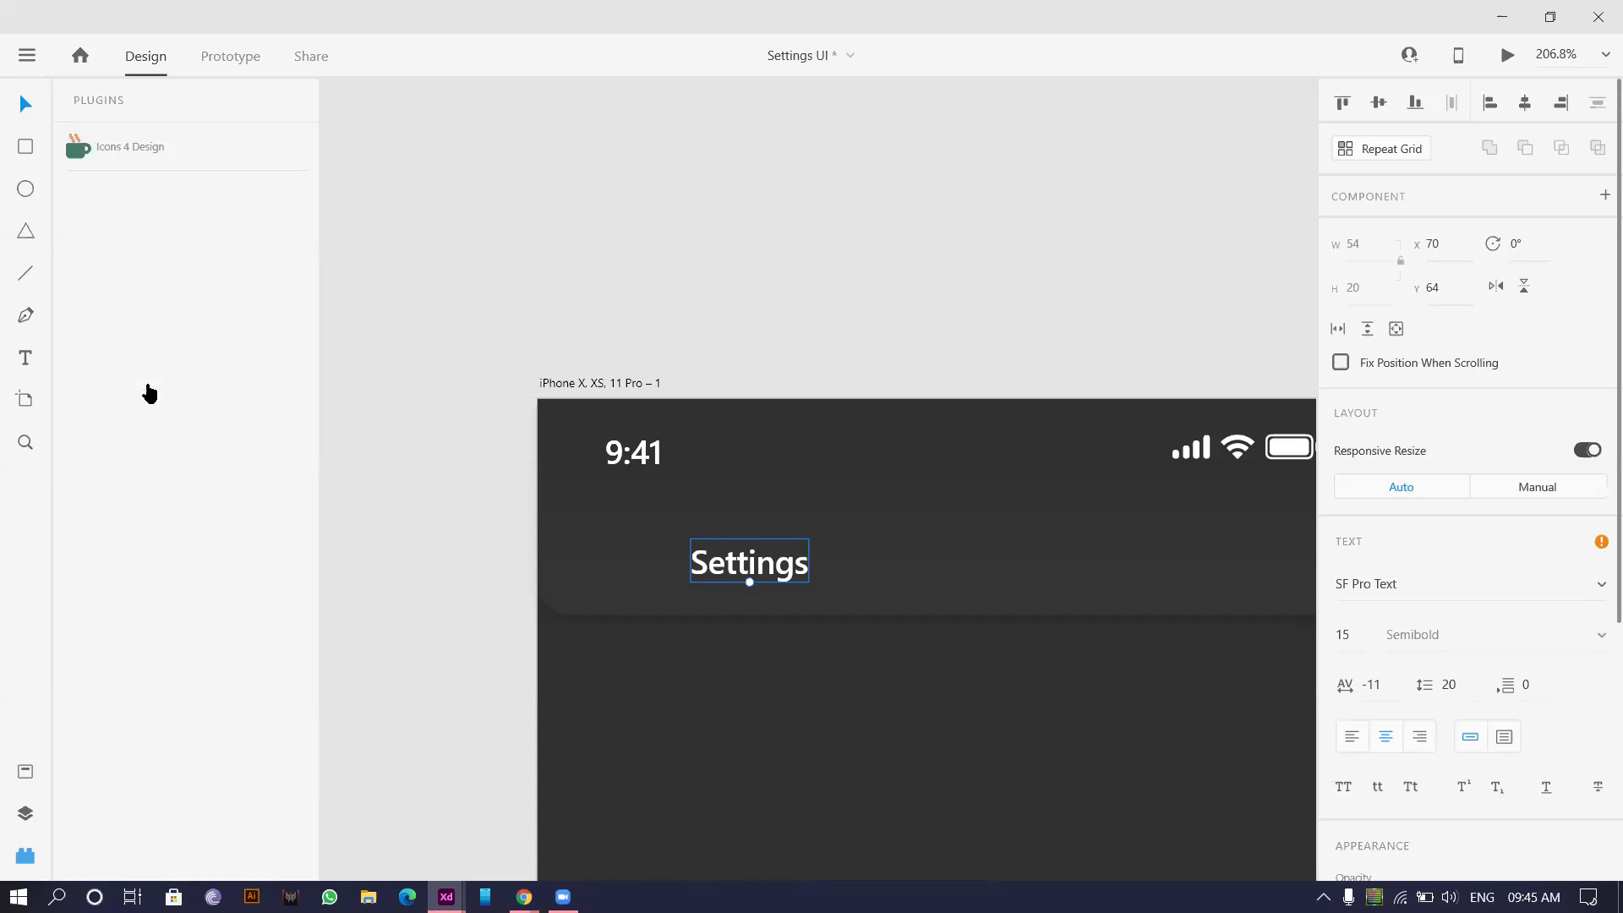
pyautogui.click(143, 216)
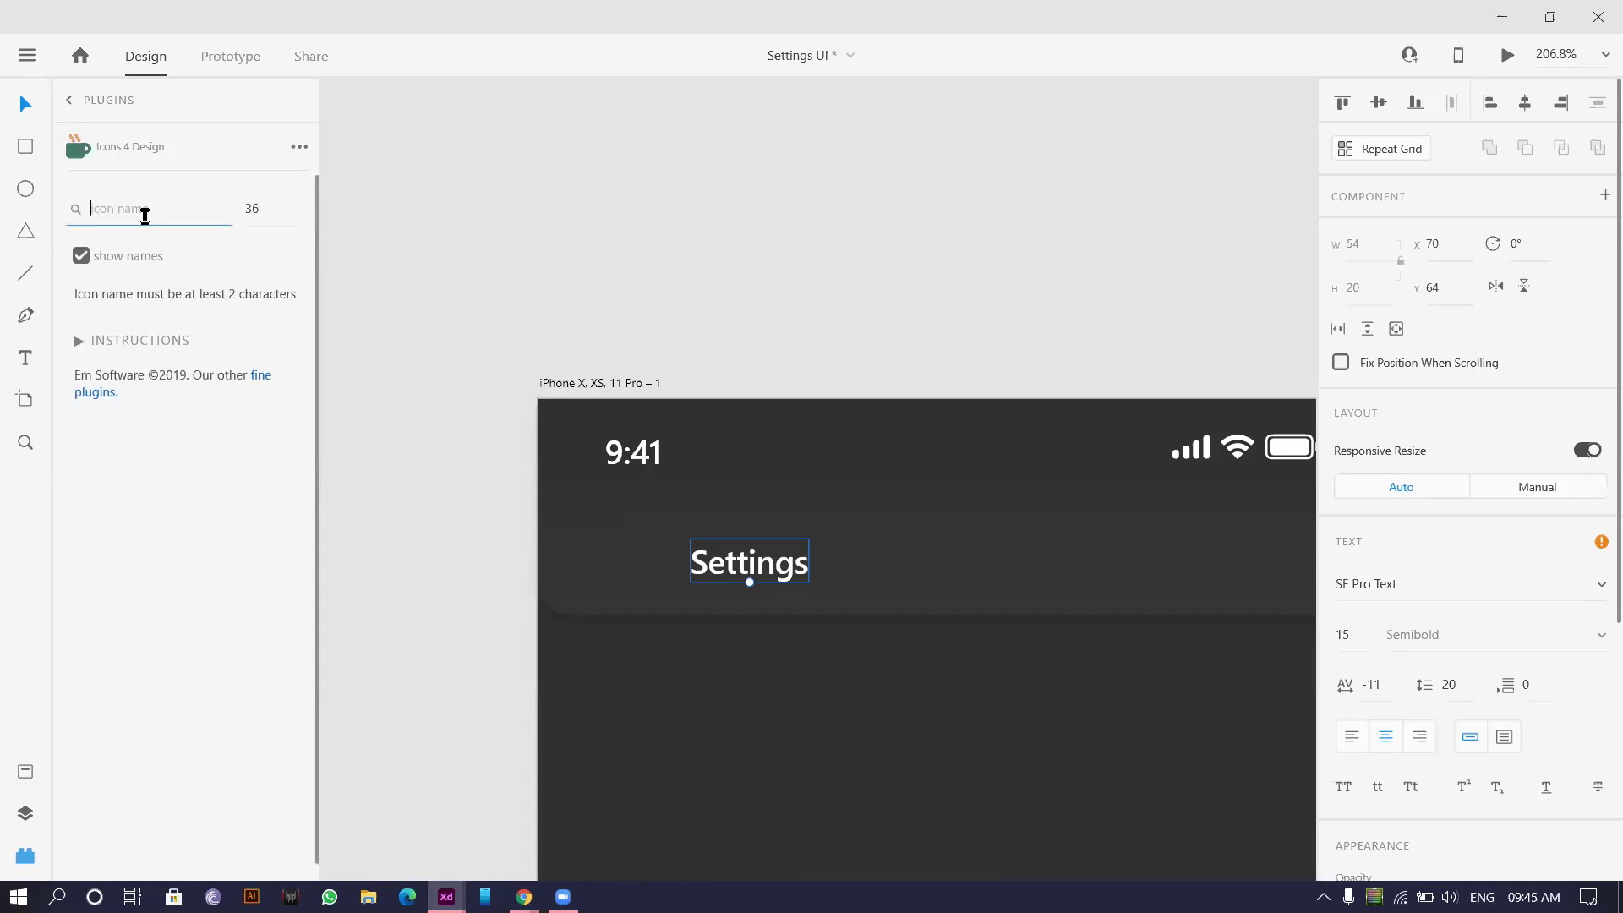
pyautogui.write('Setting')
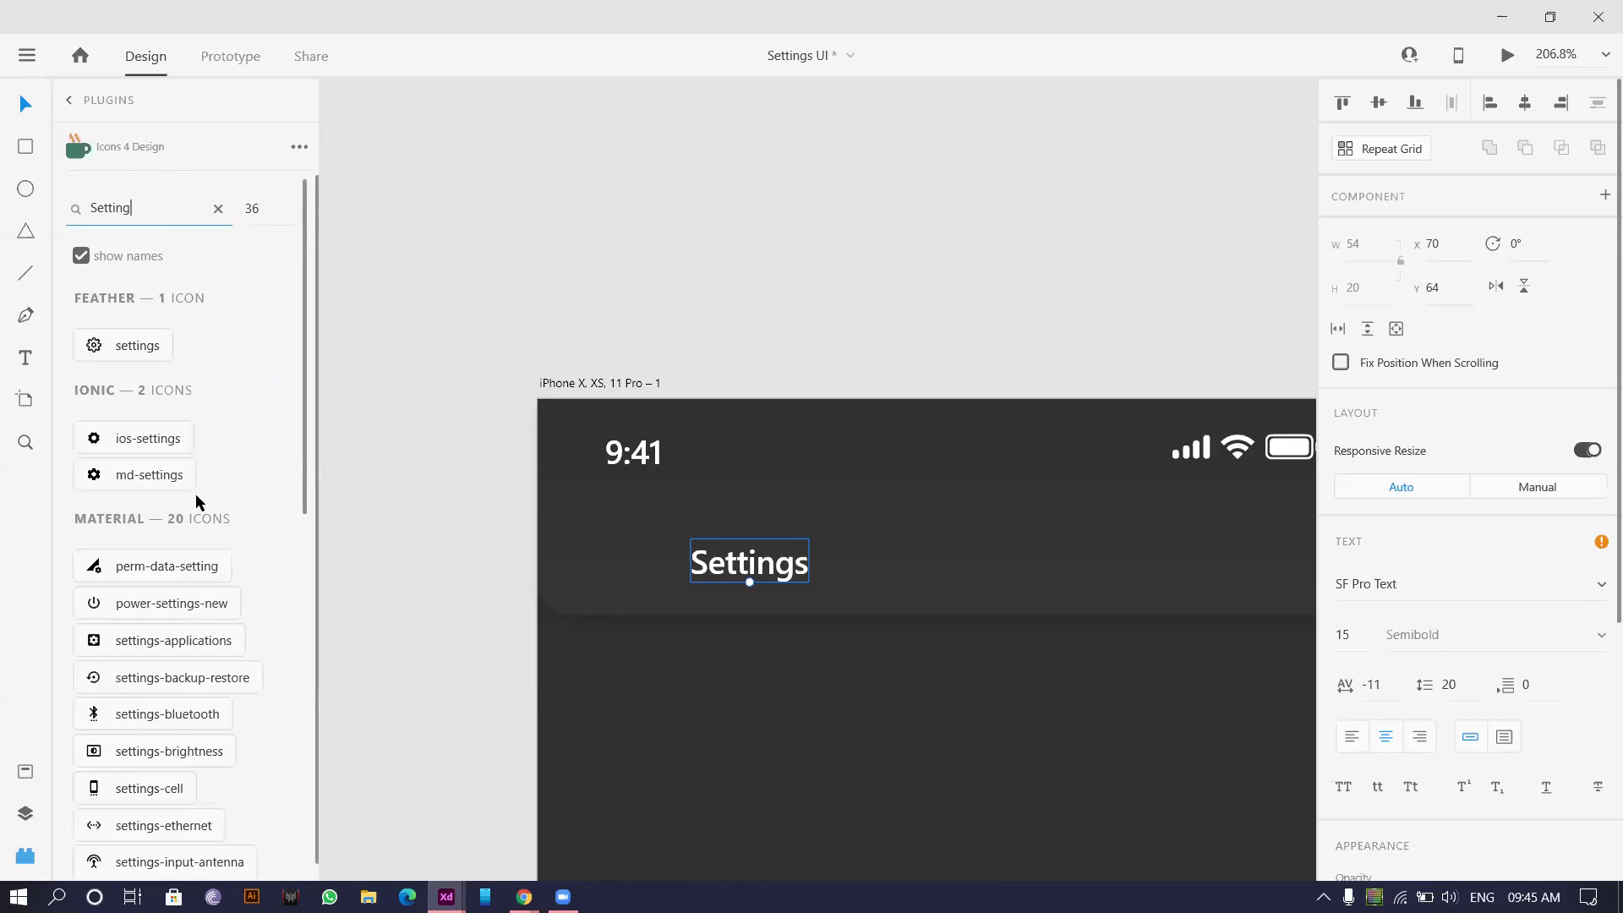
pyautogui.scroll(-2, 169, 338)
pyautogui.scroll(2, 127, 402)
pyautogui.click(139, 342)
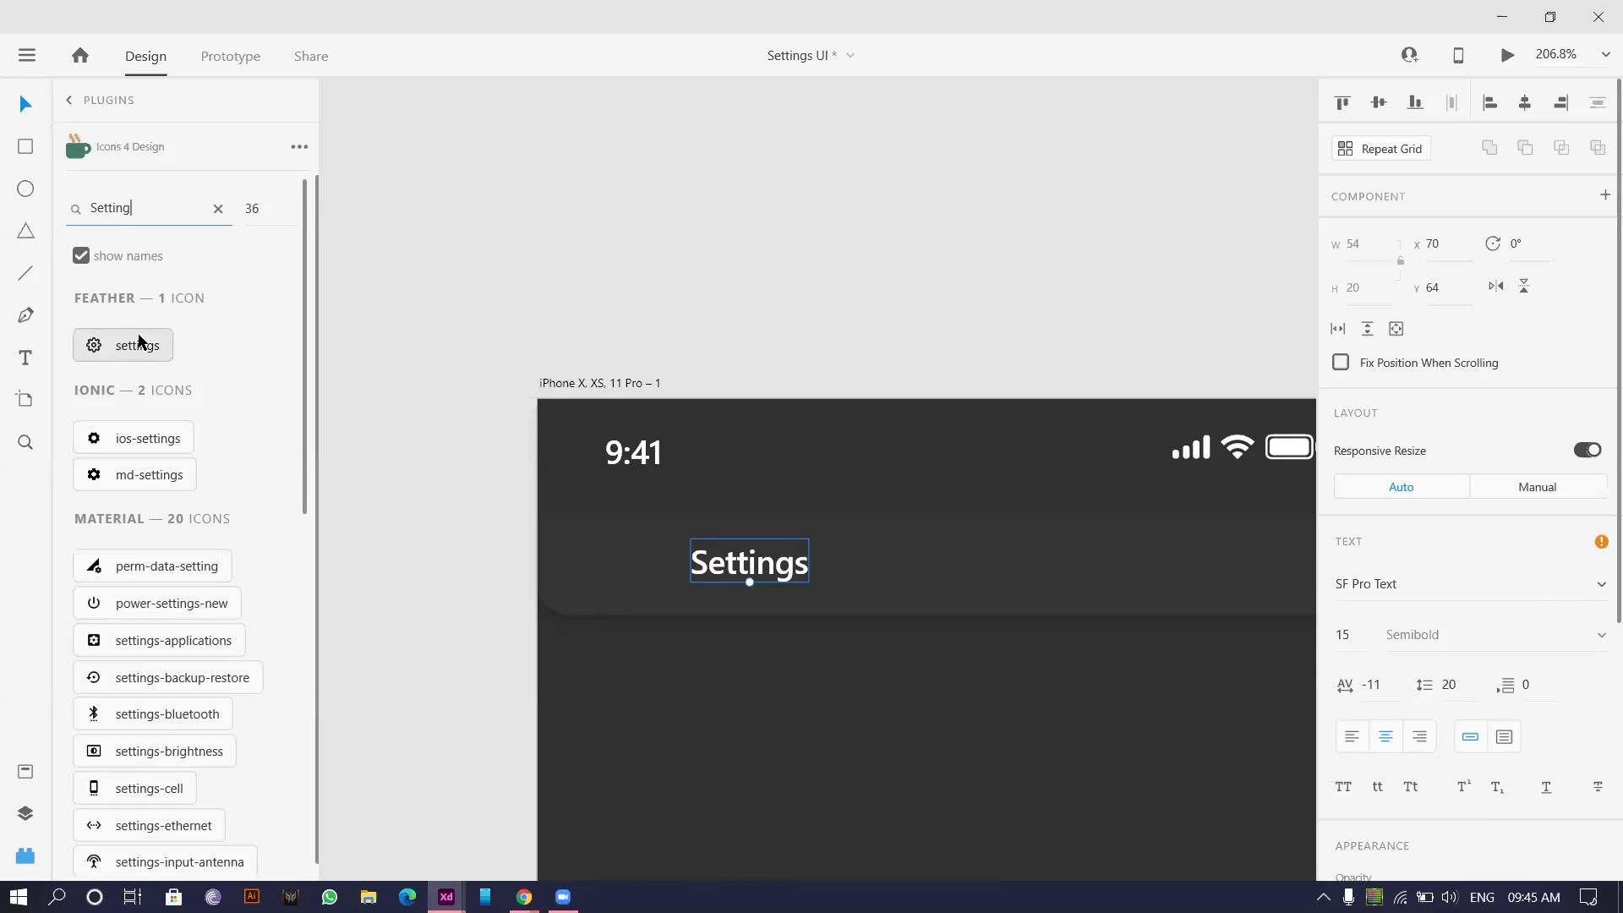
pyautogui.moveTo(588, 460); pyautogui.dragTo(657, 594)
# - Change the gear icon's border colour to white #FFFFFF and scale the icon down beside the title
pyautogui.scroll(-5, 1525, 746)
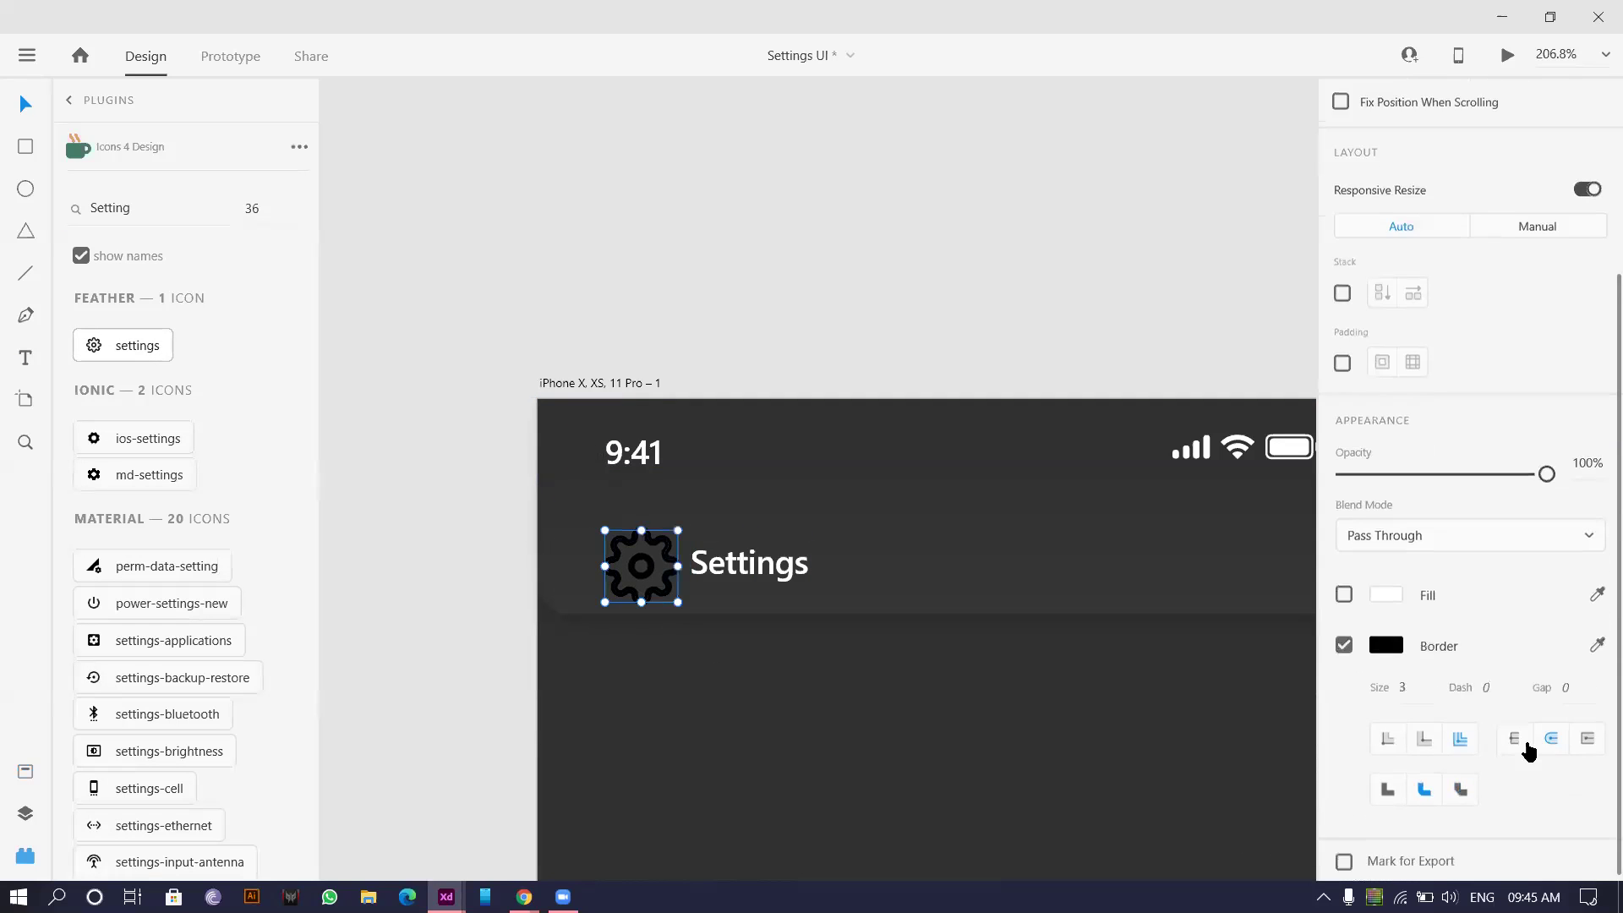
pyautogui.click(1386, 640)
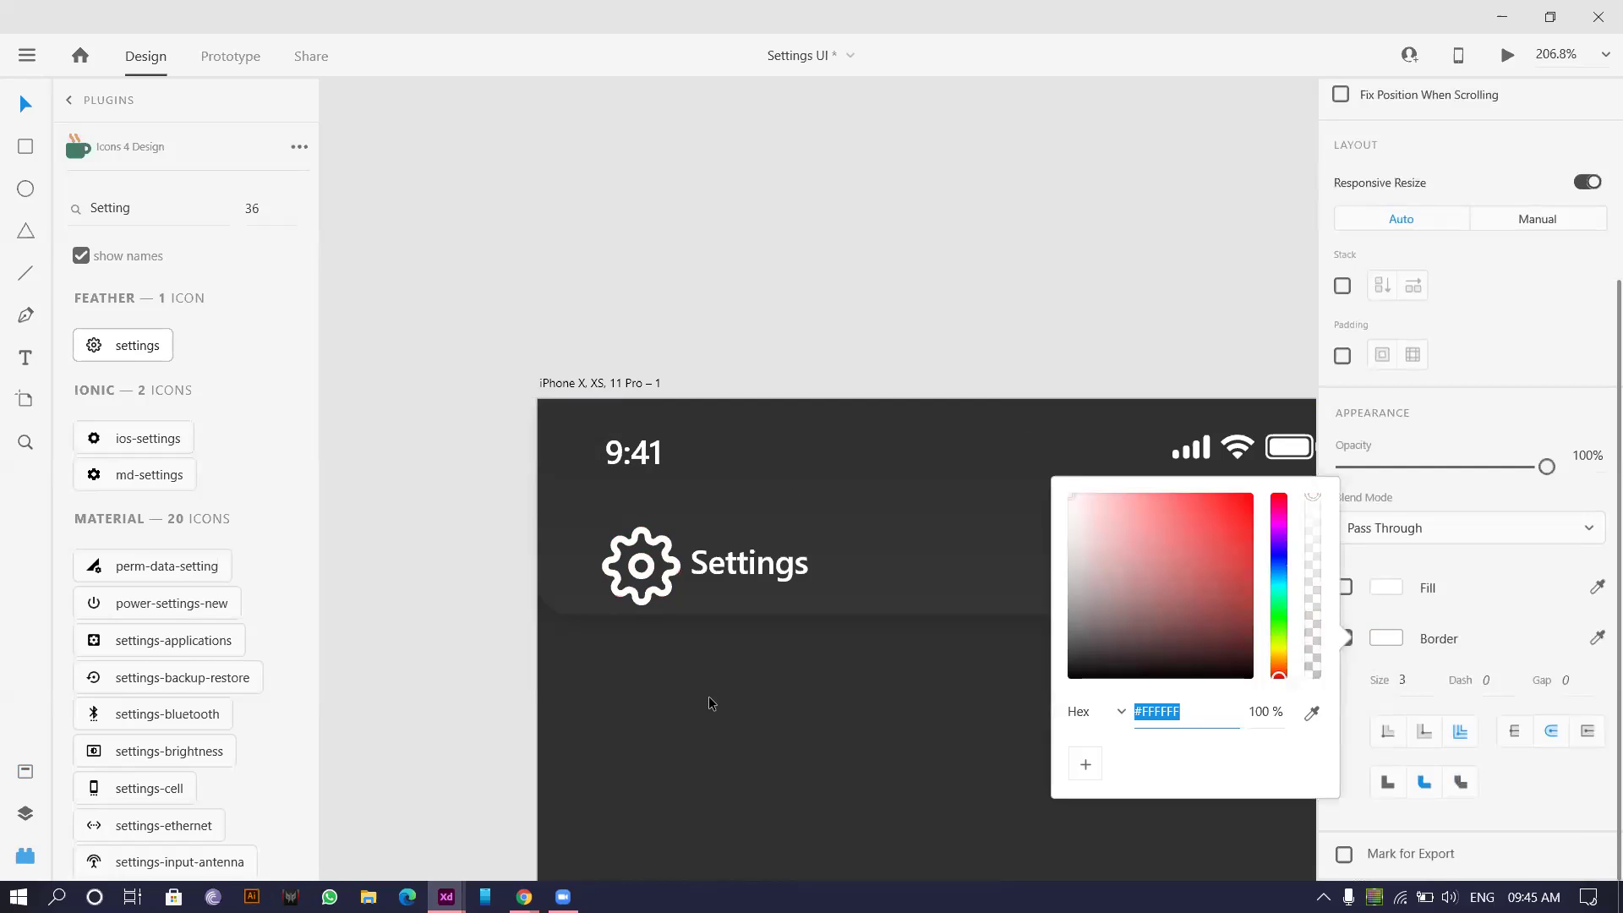
pyautogui.scroll(3, 708, 697)
pyautogui.click(646, 525)
pyautogui.moveTo(658, 535); pyautogui.dragTo(603, 479)
# - Set the gear icon's border size to 1
pyautogui.write('1')
pyautogui.press('Return')
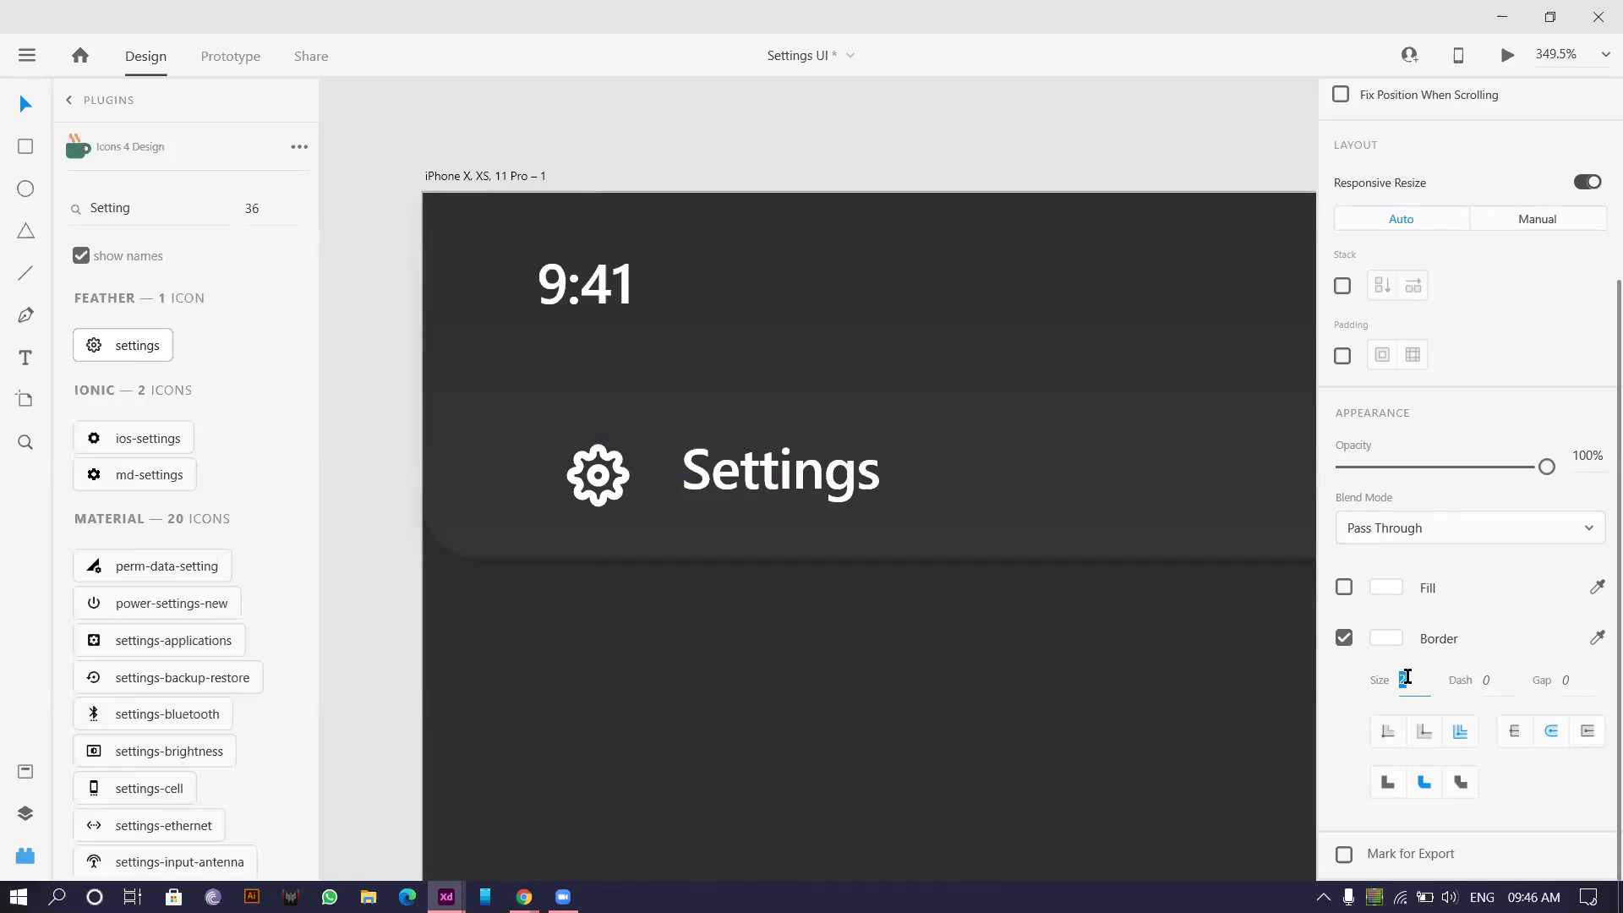
pyautogui.scroll(3, 1048, 585)
pyautogui.scroll(-2, 588, 594)
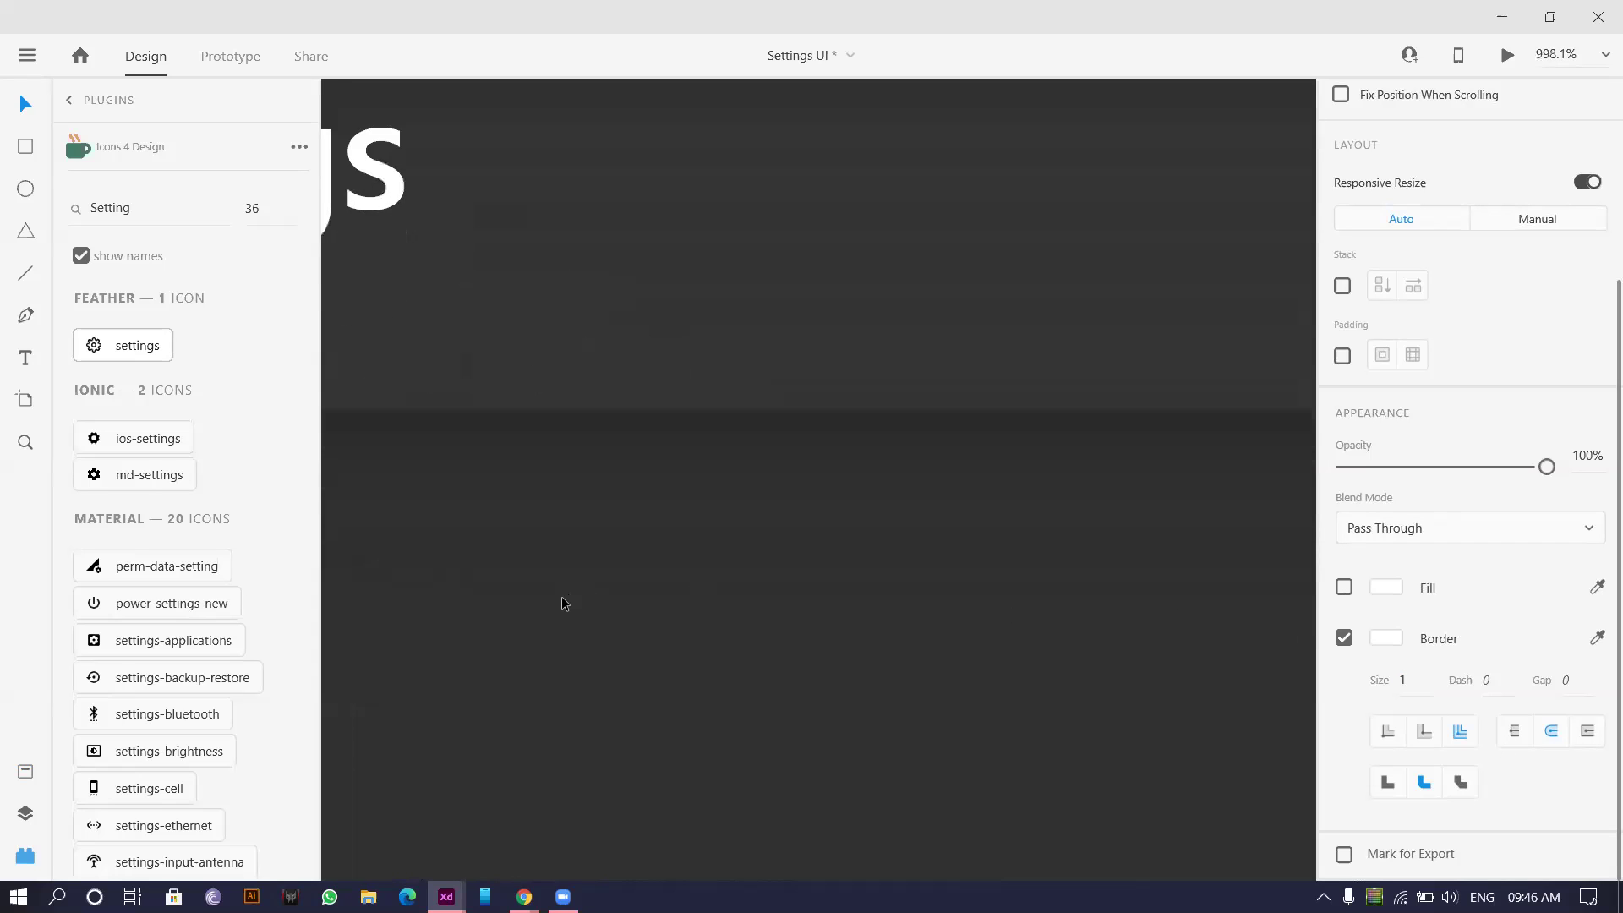
# - Enlarge the Settings title to font size 18 and position it close beside the gear icon
pyautogui.moveTo(693, 456); pyautogui.dragTo(674, 457)
pyautogui.scroll(-4, 676, 498)
pyautogui.scroll(3, 676, 499)
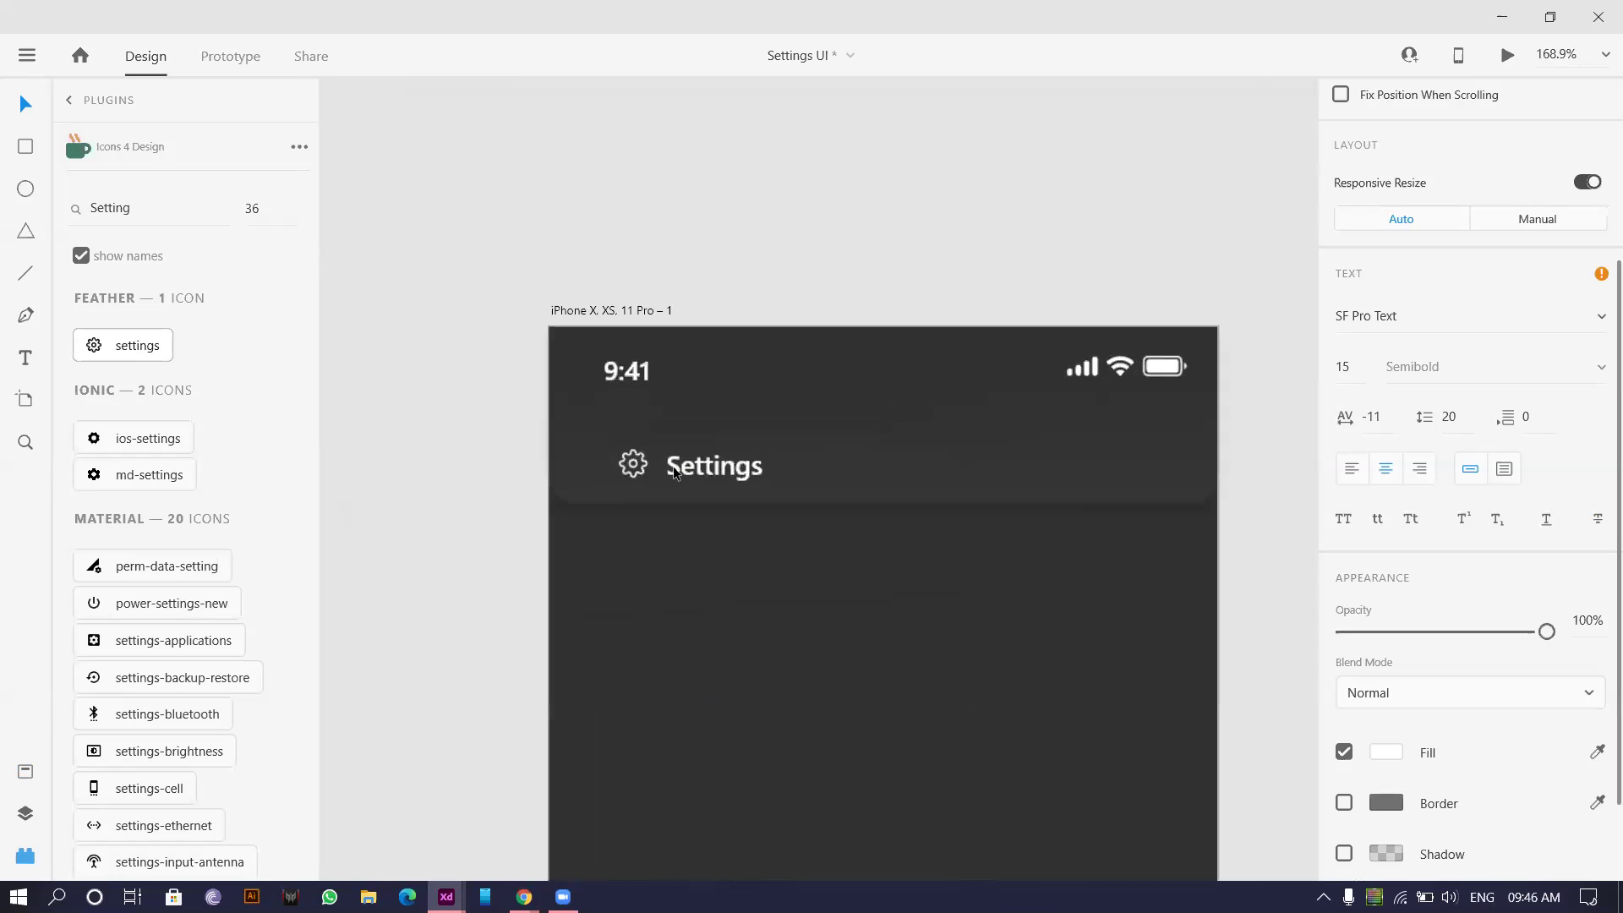
pyautogui.click(742, 474)
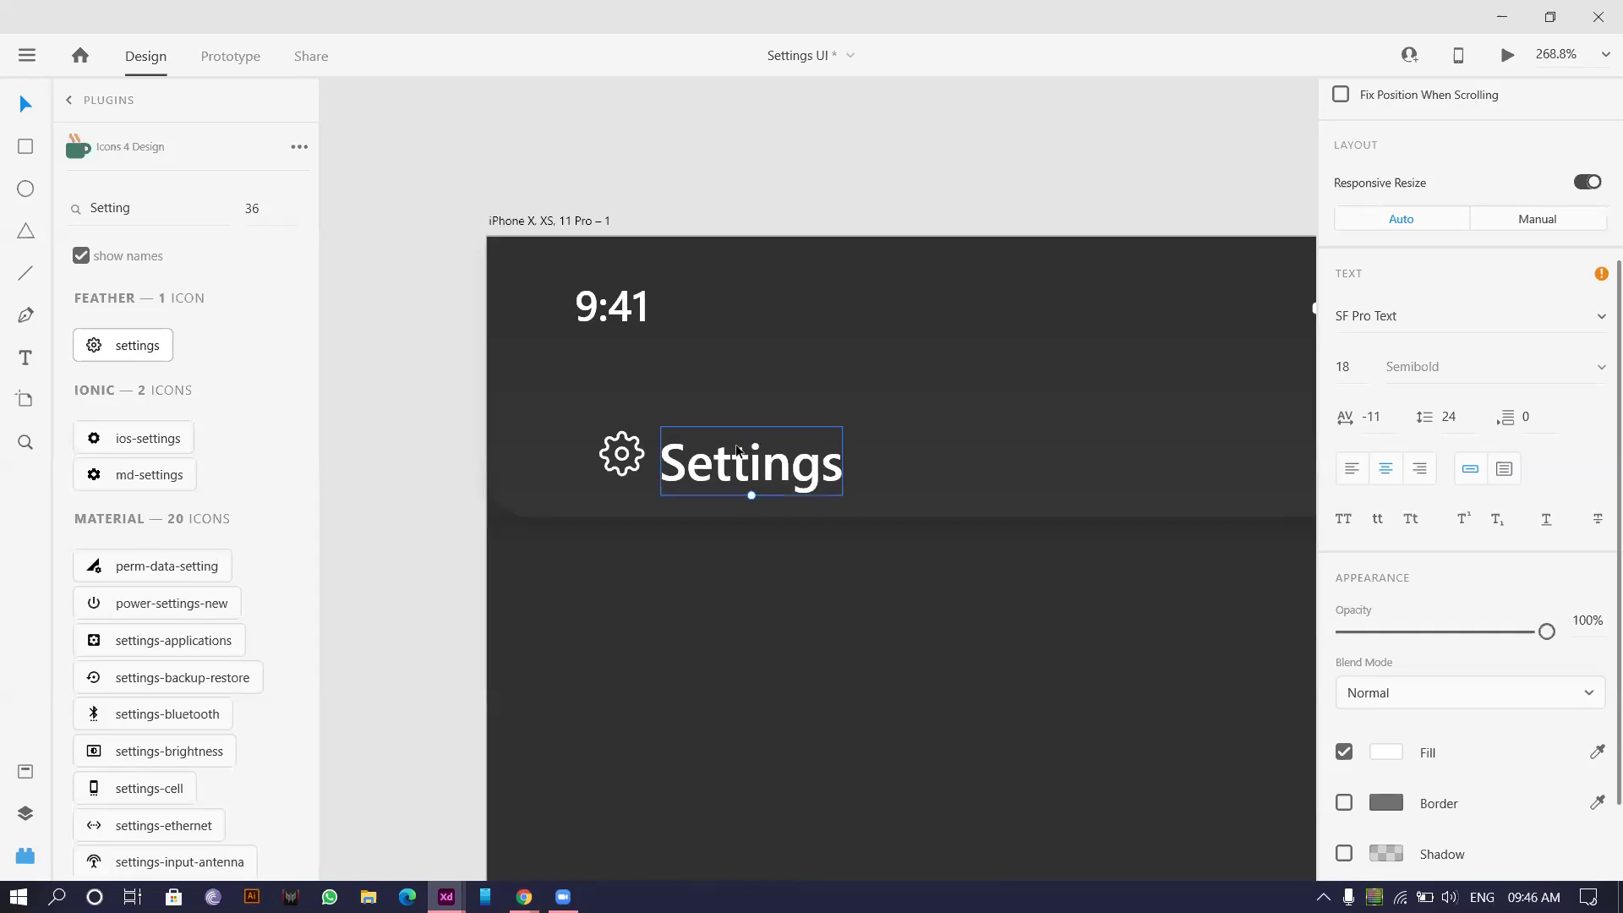
pyautogui.moveTo(738, 450); pyautogui.dragTo(743, 446)
# - Change the Settings title's font to Rockwell
pyautogui.click(1394, 306)
pyautogui.write('o')
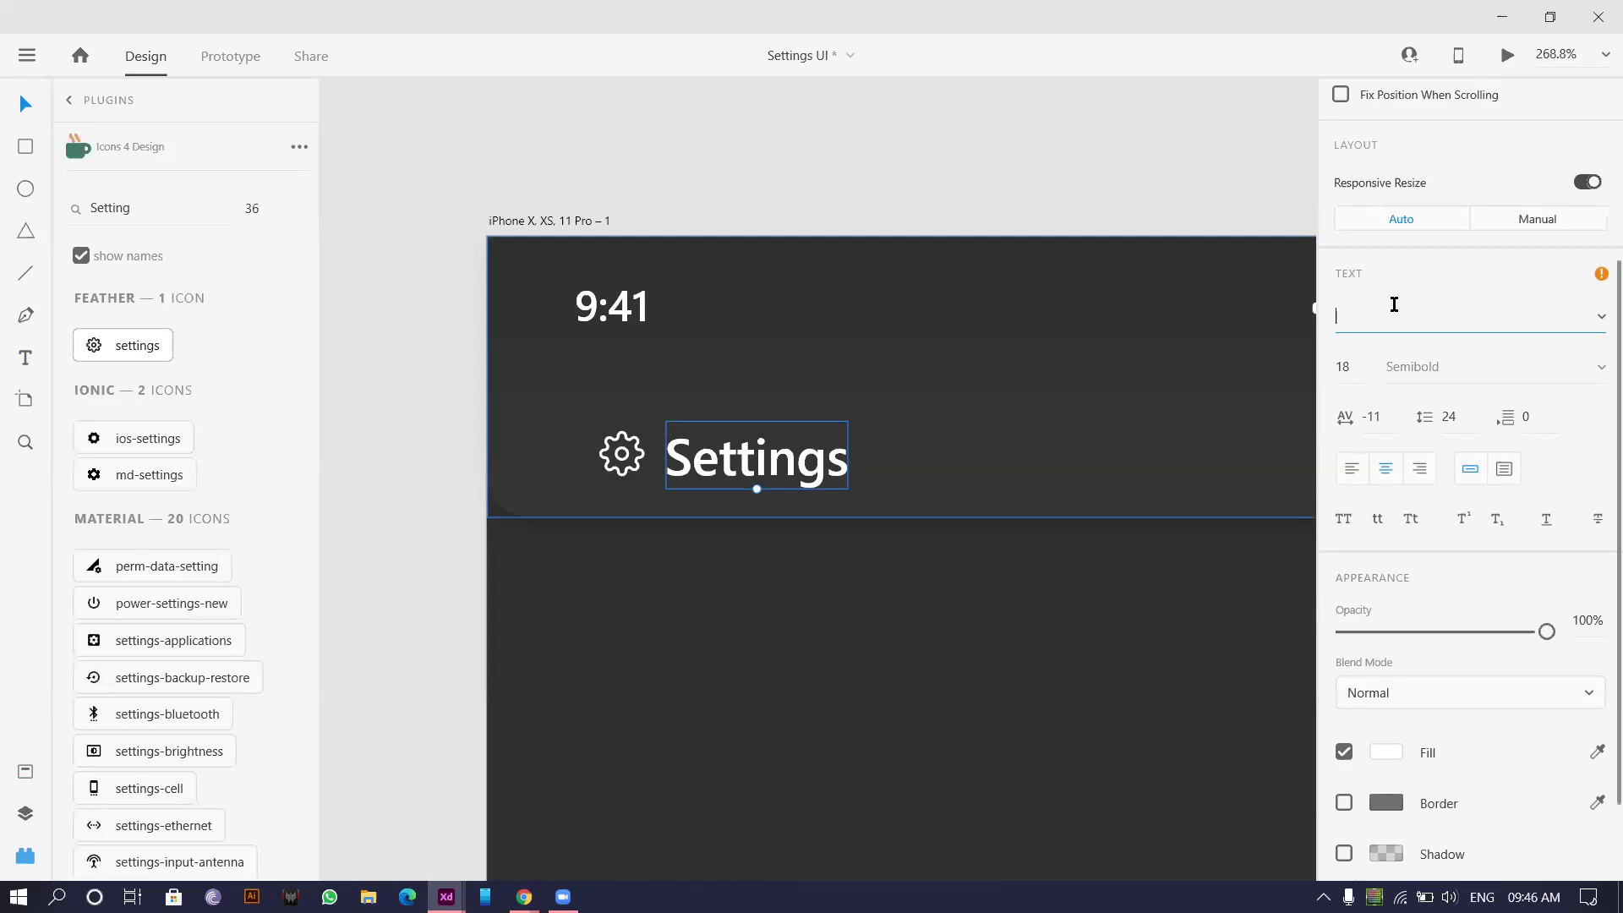
pyautogui.click(1596, 327)
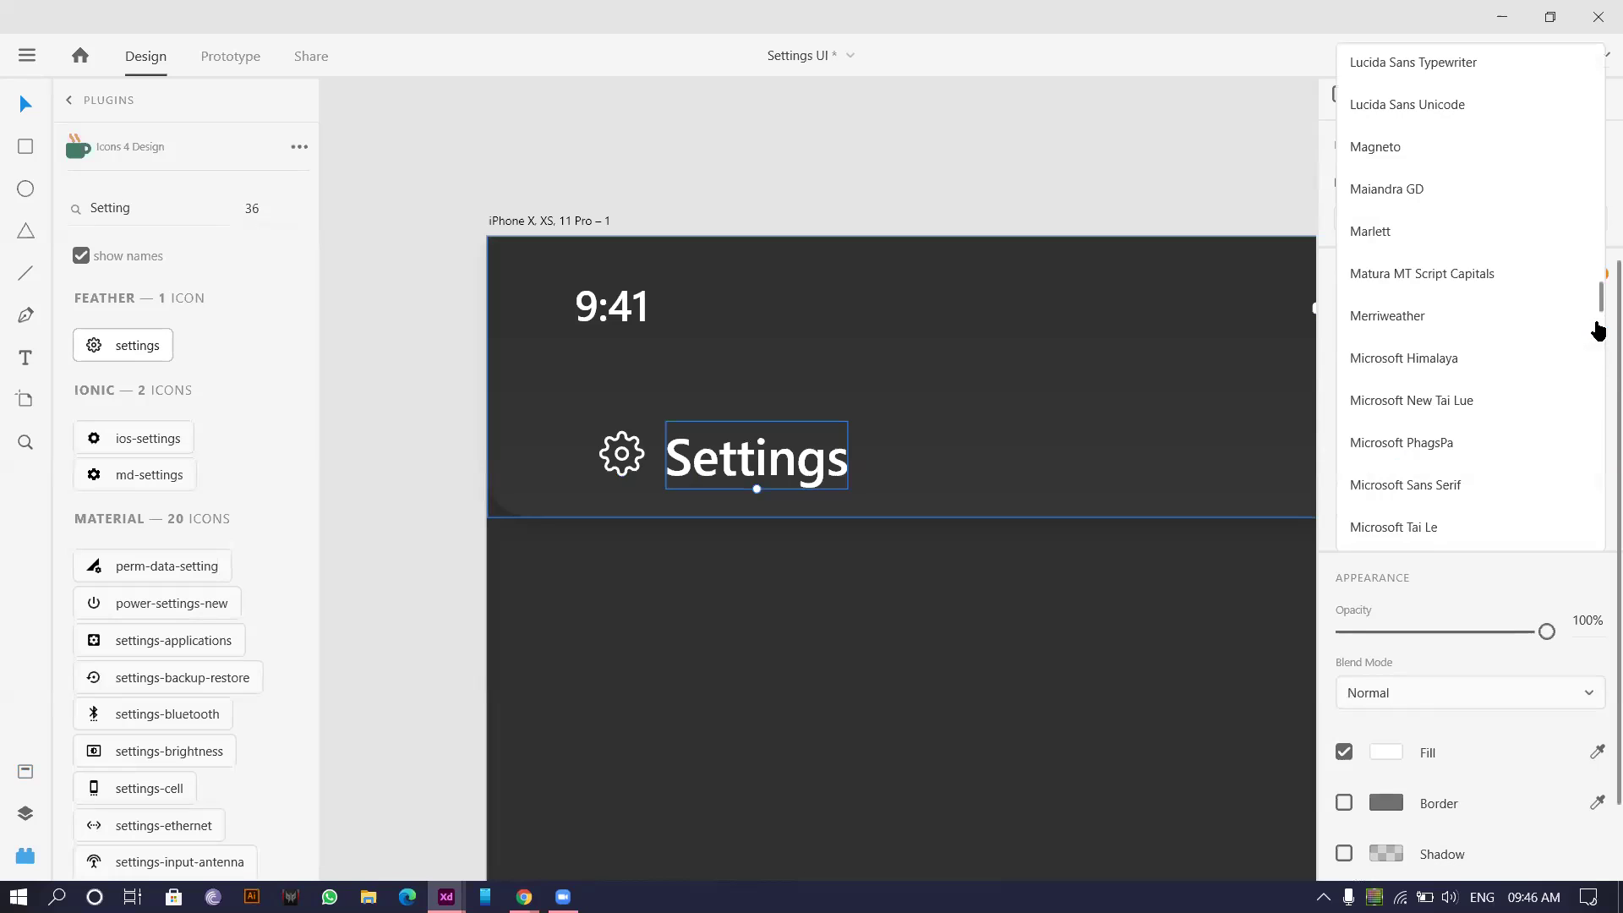
pyautogui.scroll(-4, 1437, 232)
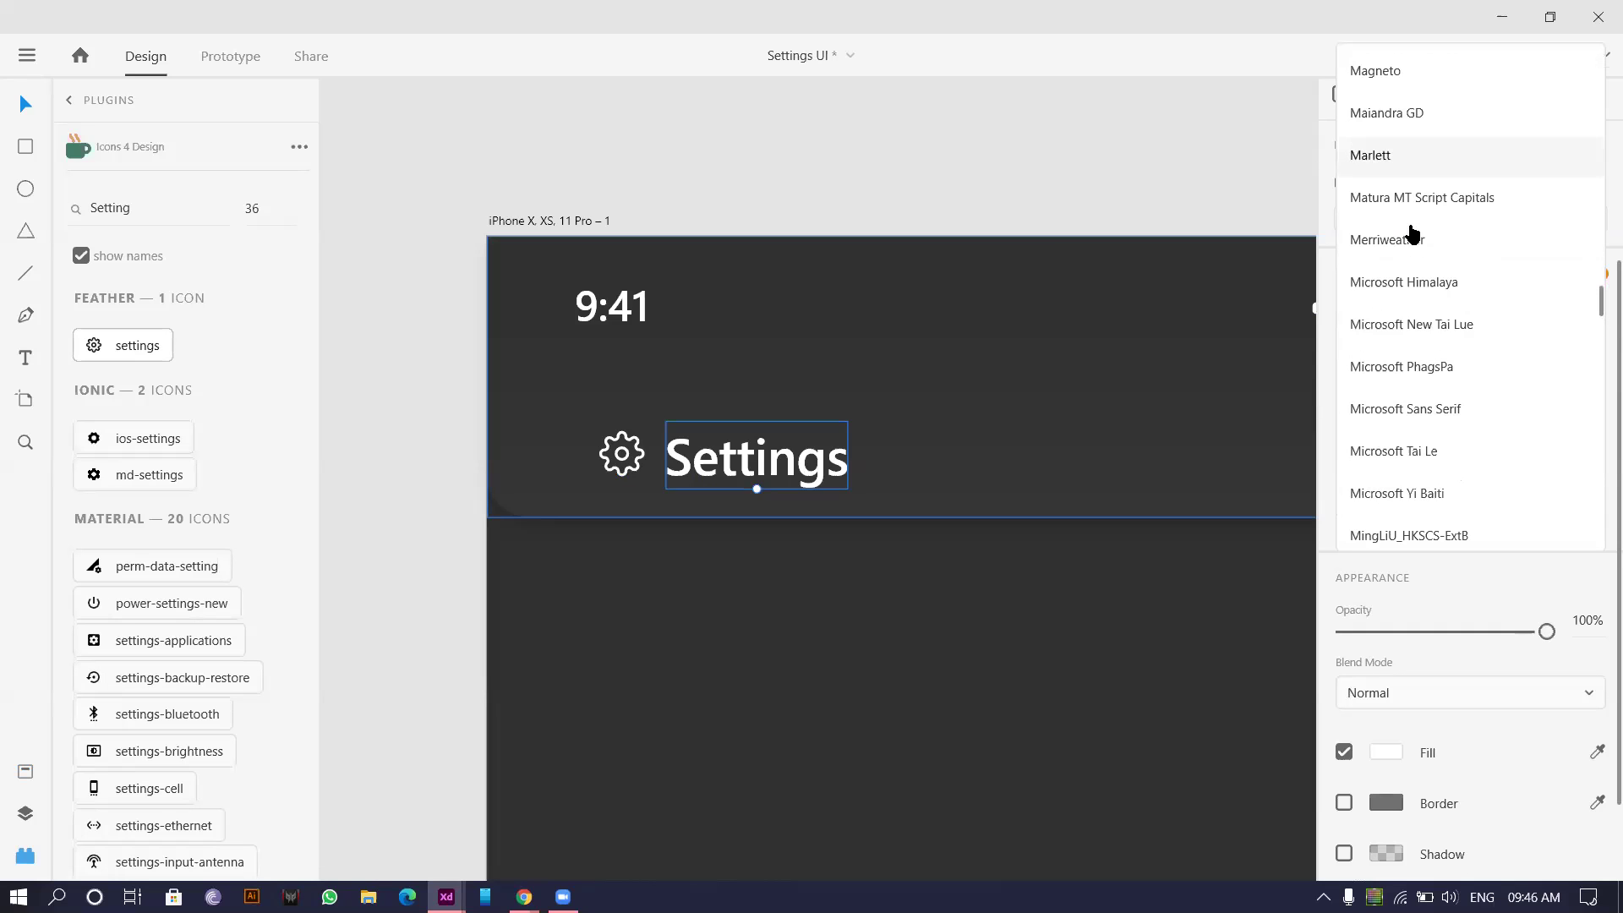
pyautogui.scroll(-10, 1412, 230)
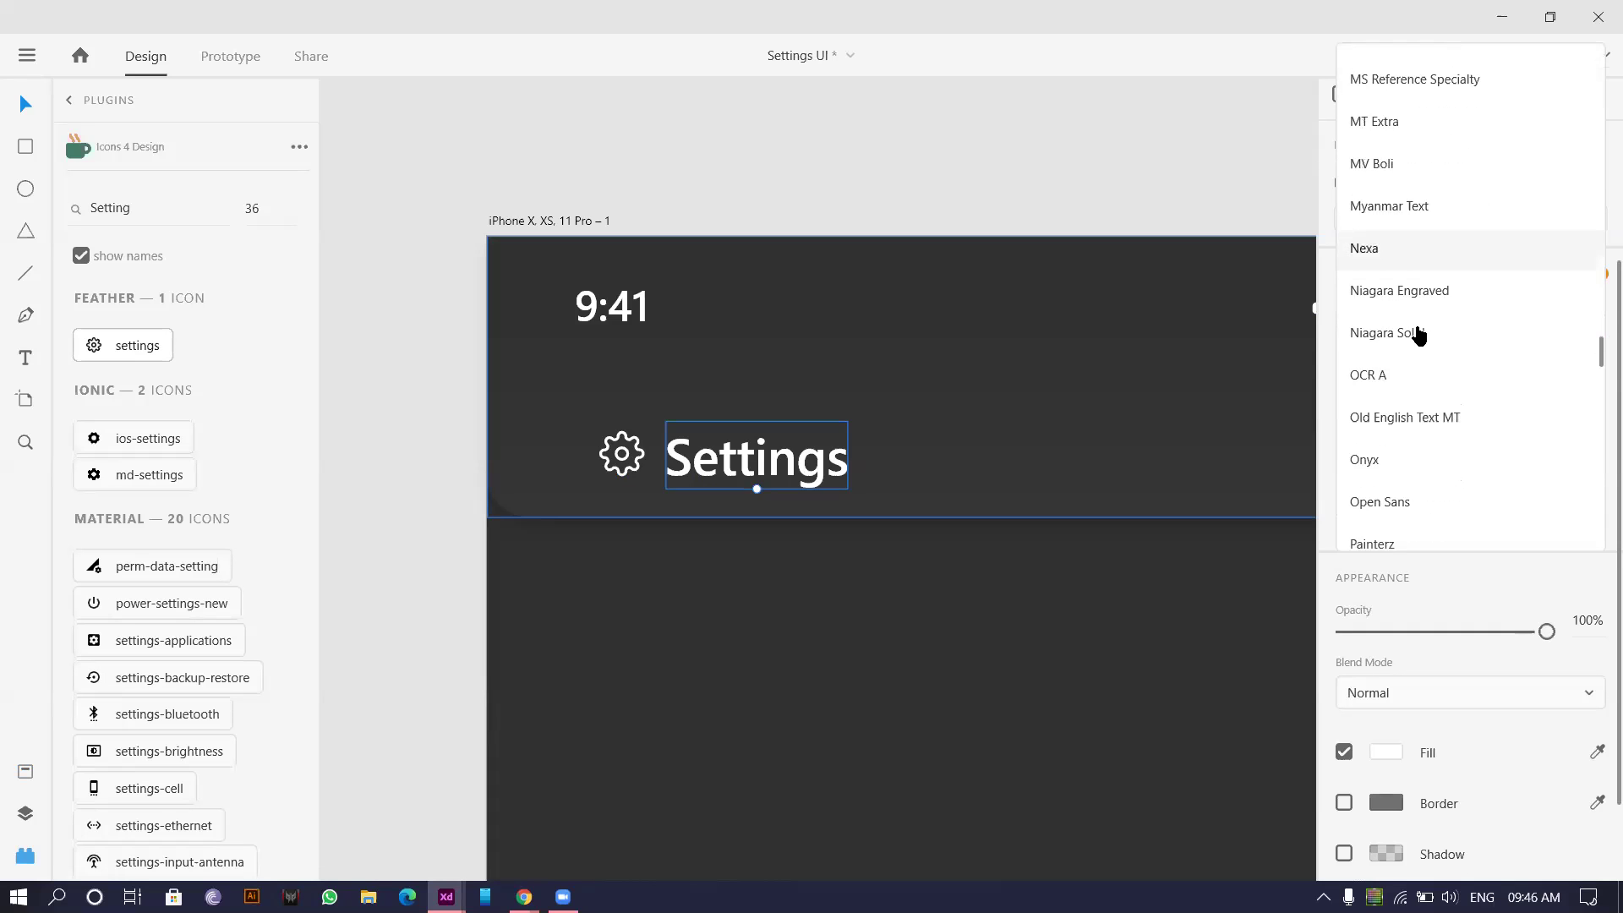
pyautogui.scroll(-3, 1416, 347)
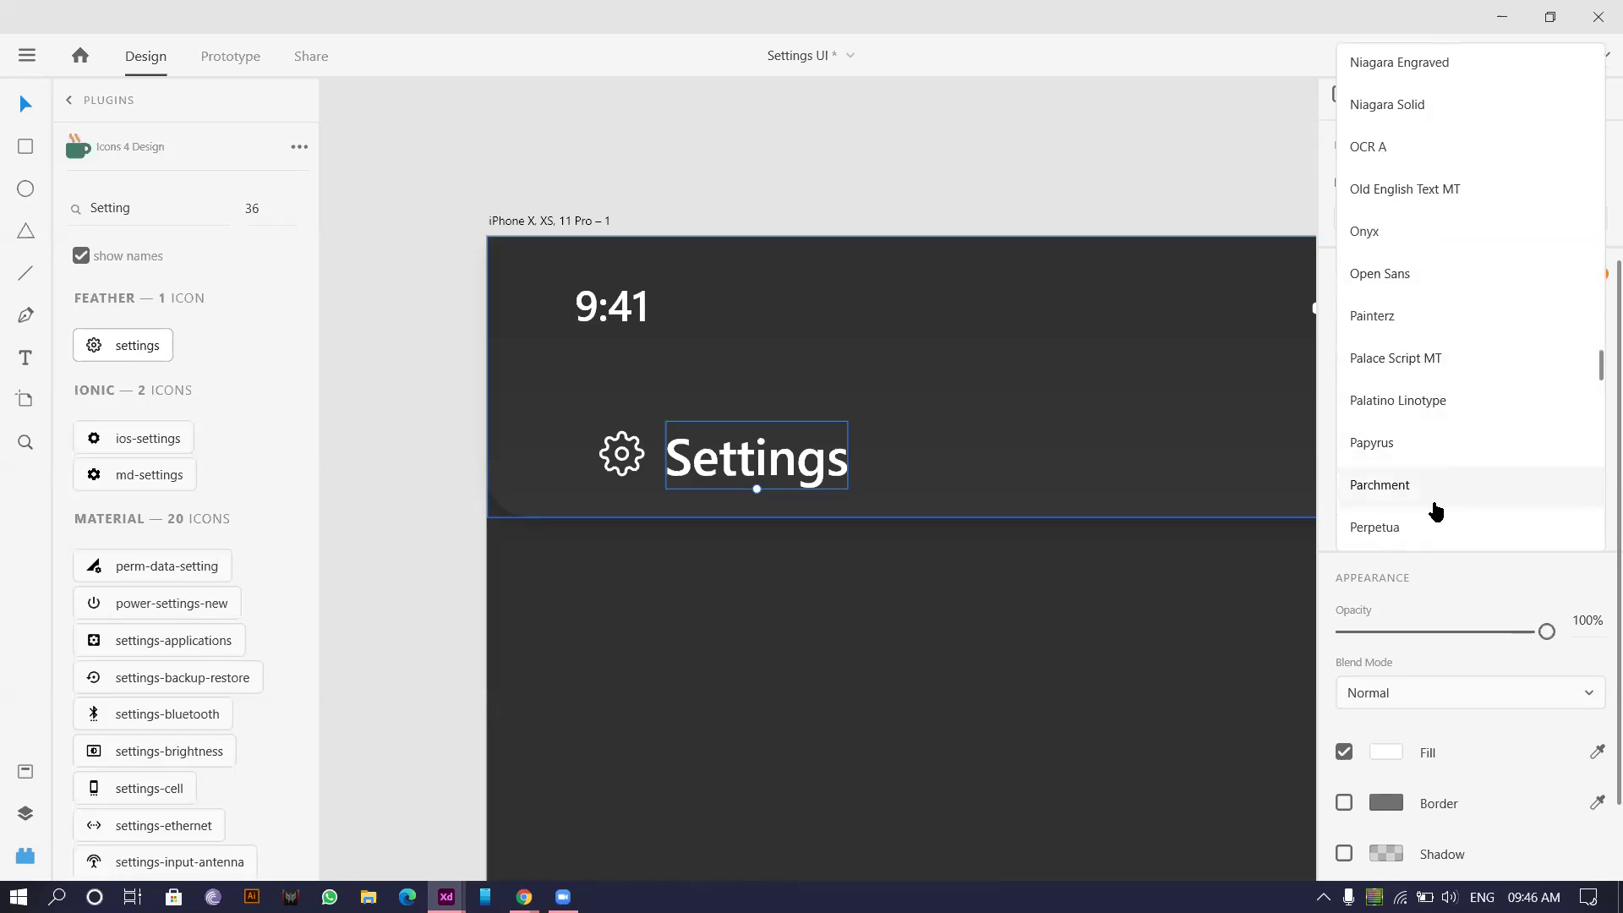
pyautogui.scroll(-10, 1441, 465)
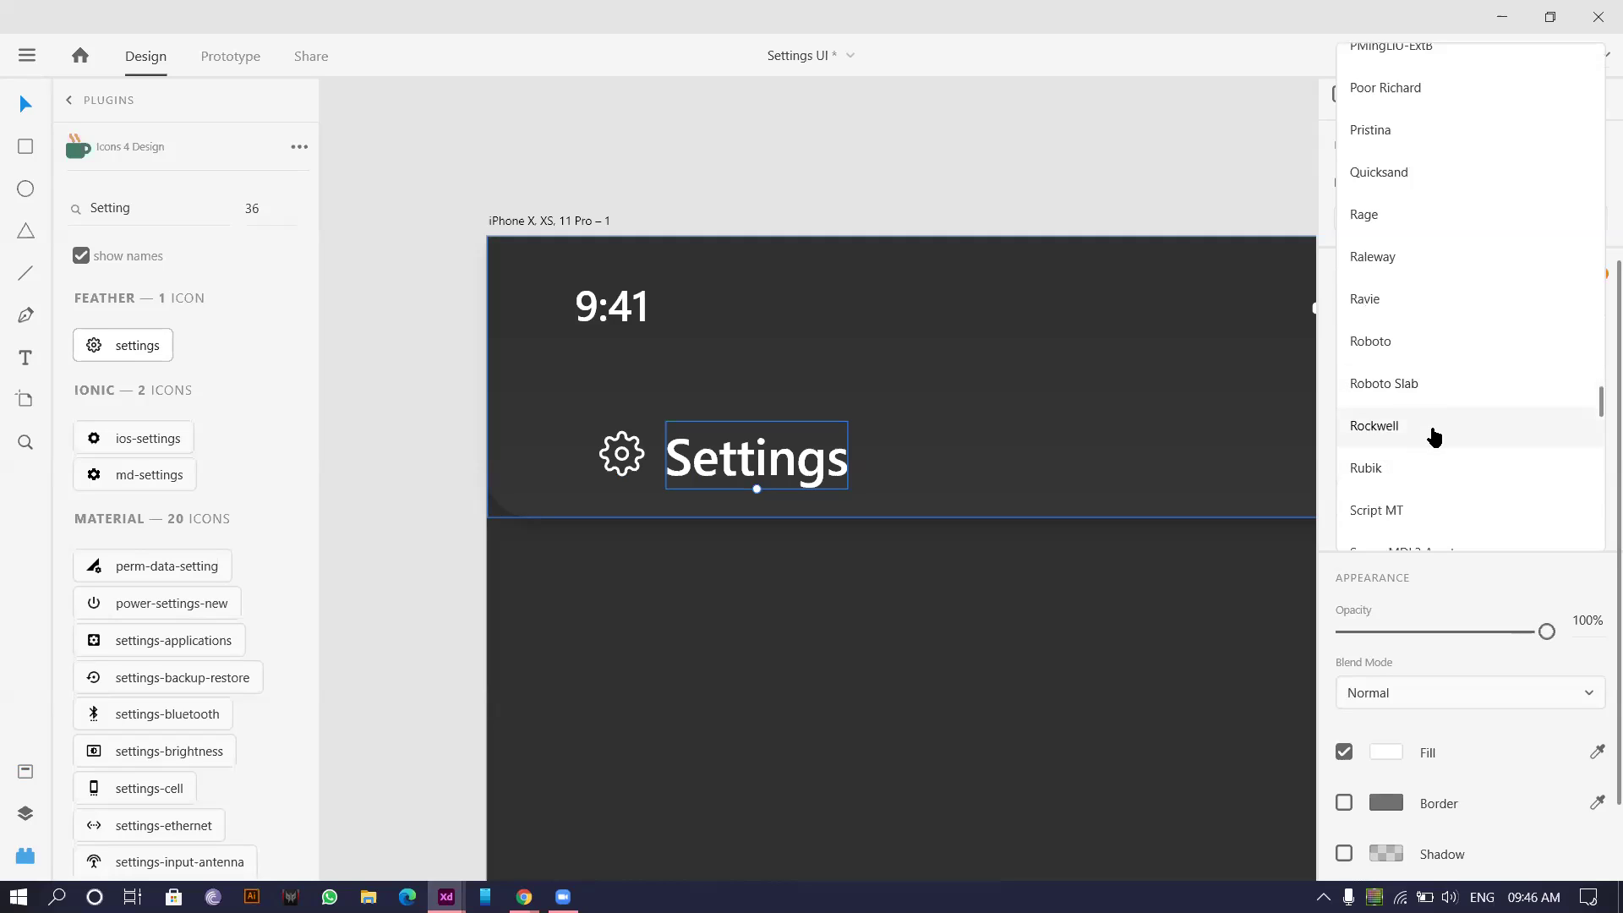
pyautogui.click(1432, 429)
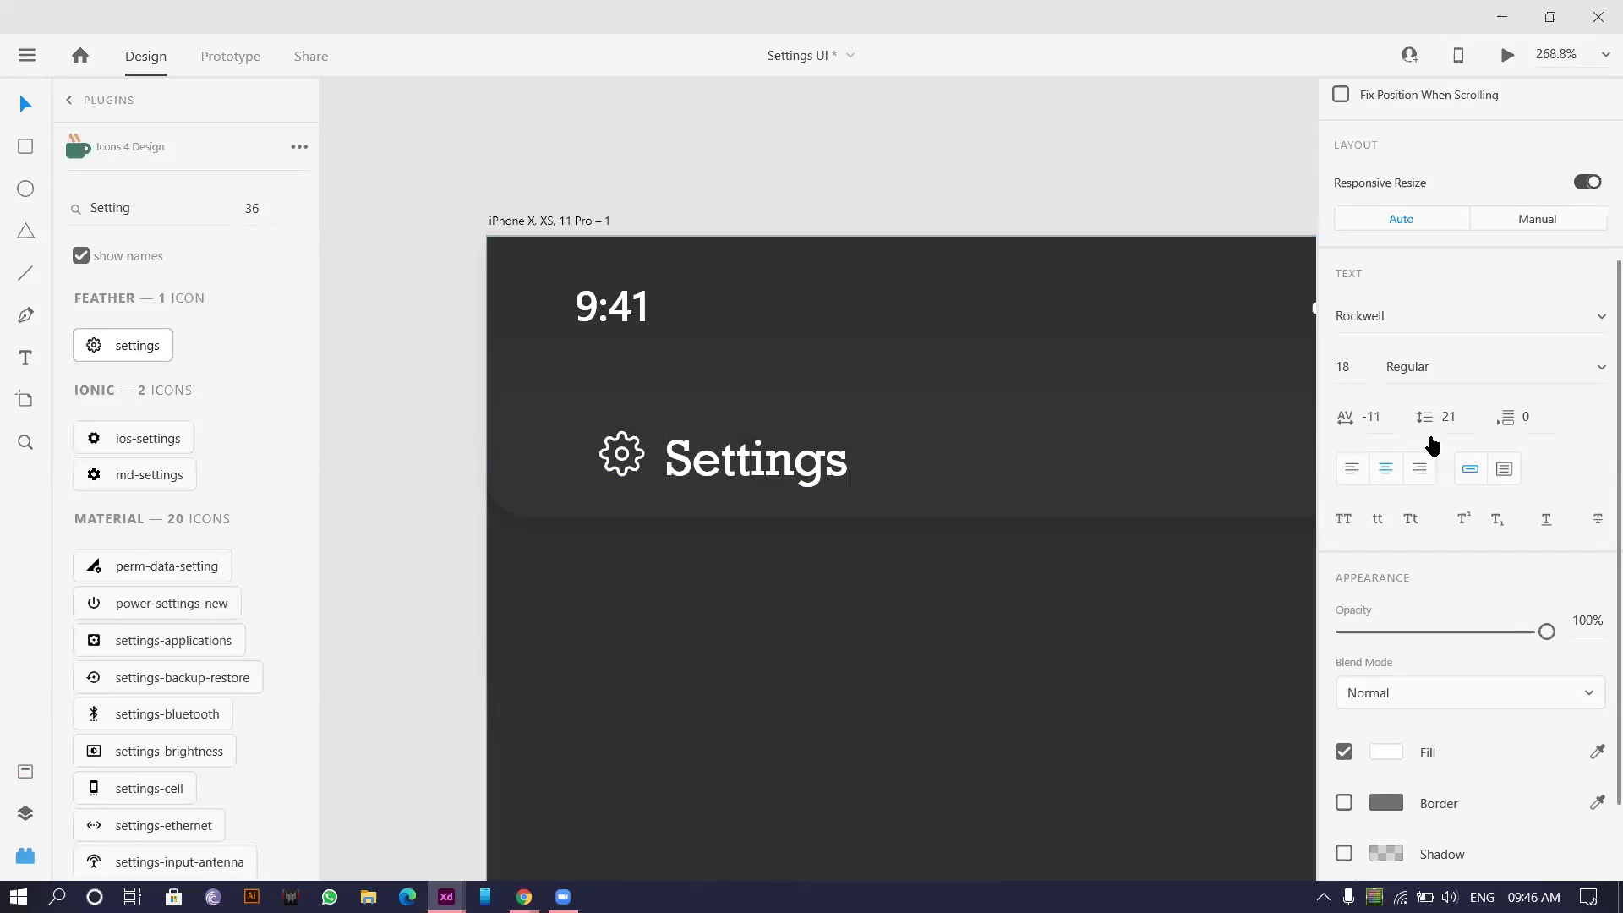
# - Increase the Settings title's font size to 19, keeping it aligned beside the gear icon
pyautogui.click(658, 673)
pyautogui.click(757, 484)
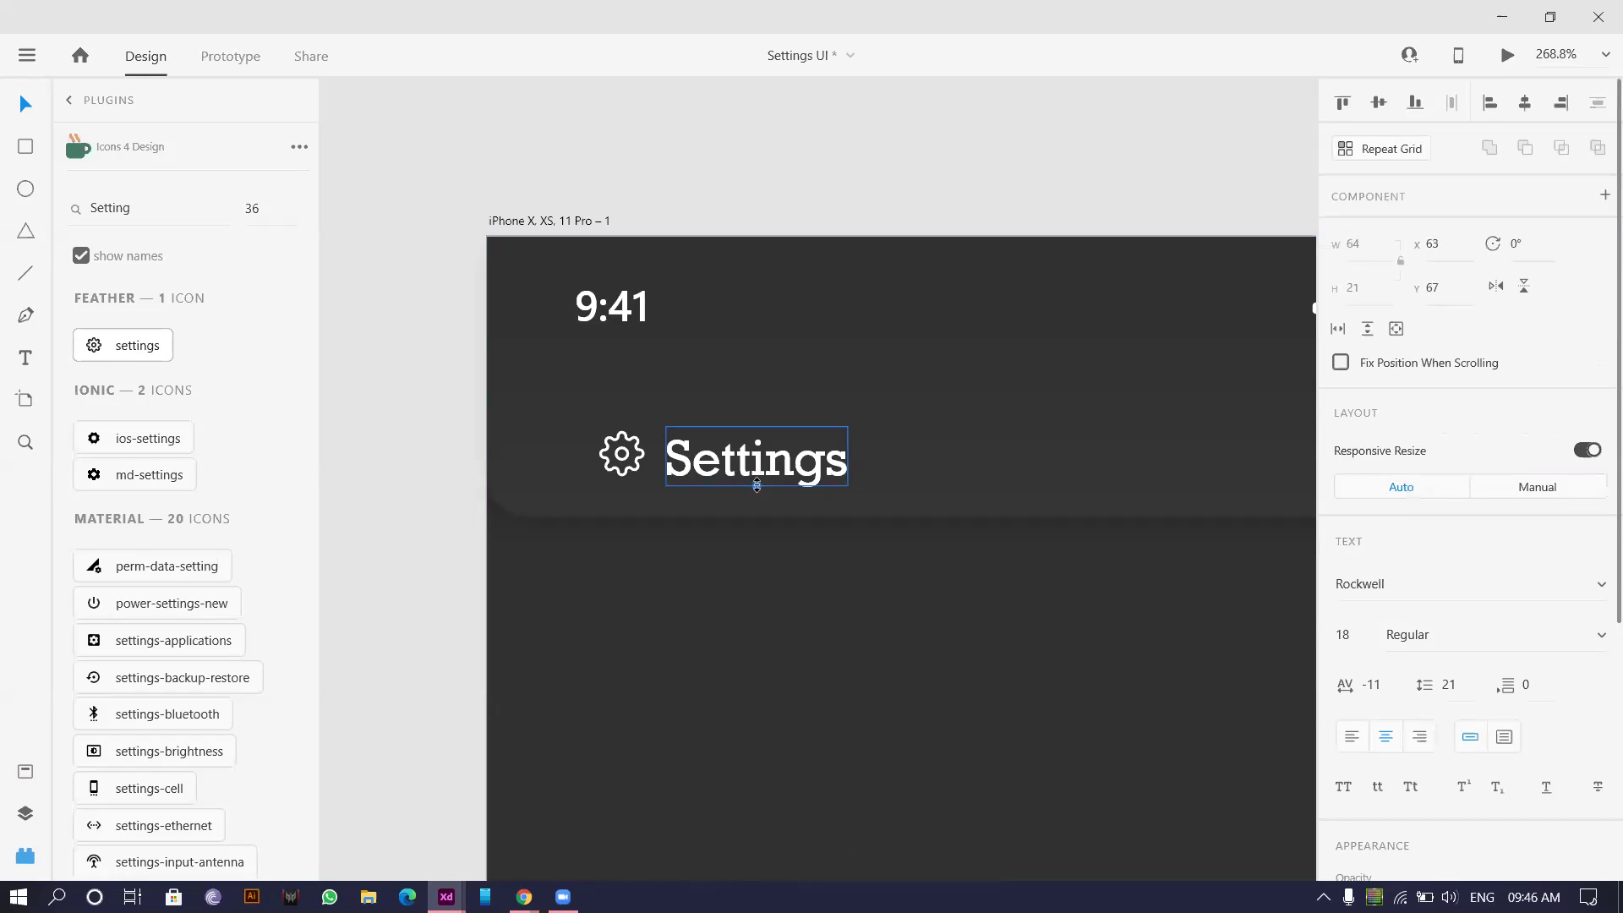
pyautogui.hotkey('ctrl', 'shift', '.')
pyautogui.press('Right')
pyautogui.press('Up')
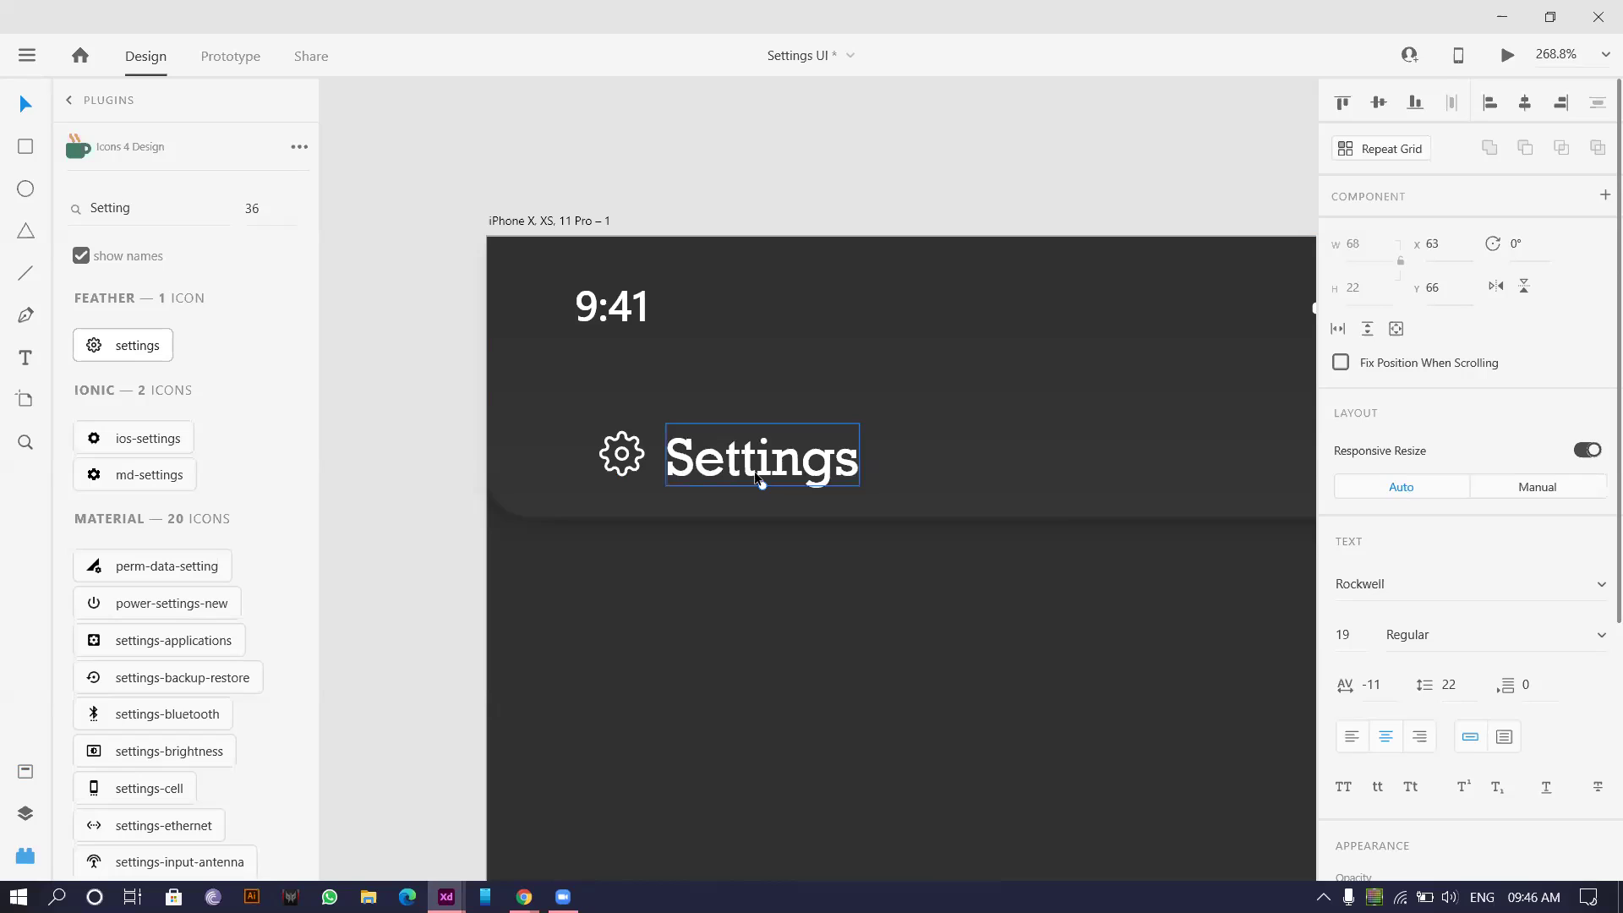
# - Try the Condensed and Bold font styles on the Settings title and return it to Regular
pyautogui.click(1595, 634)
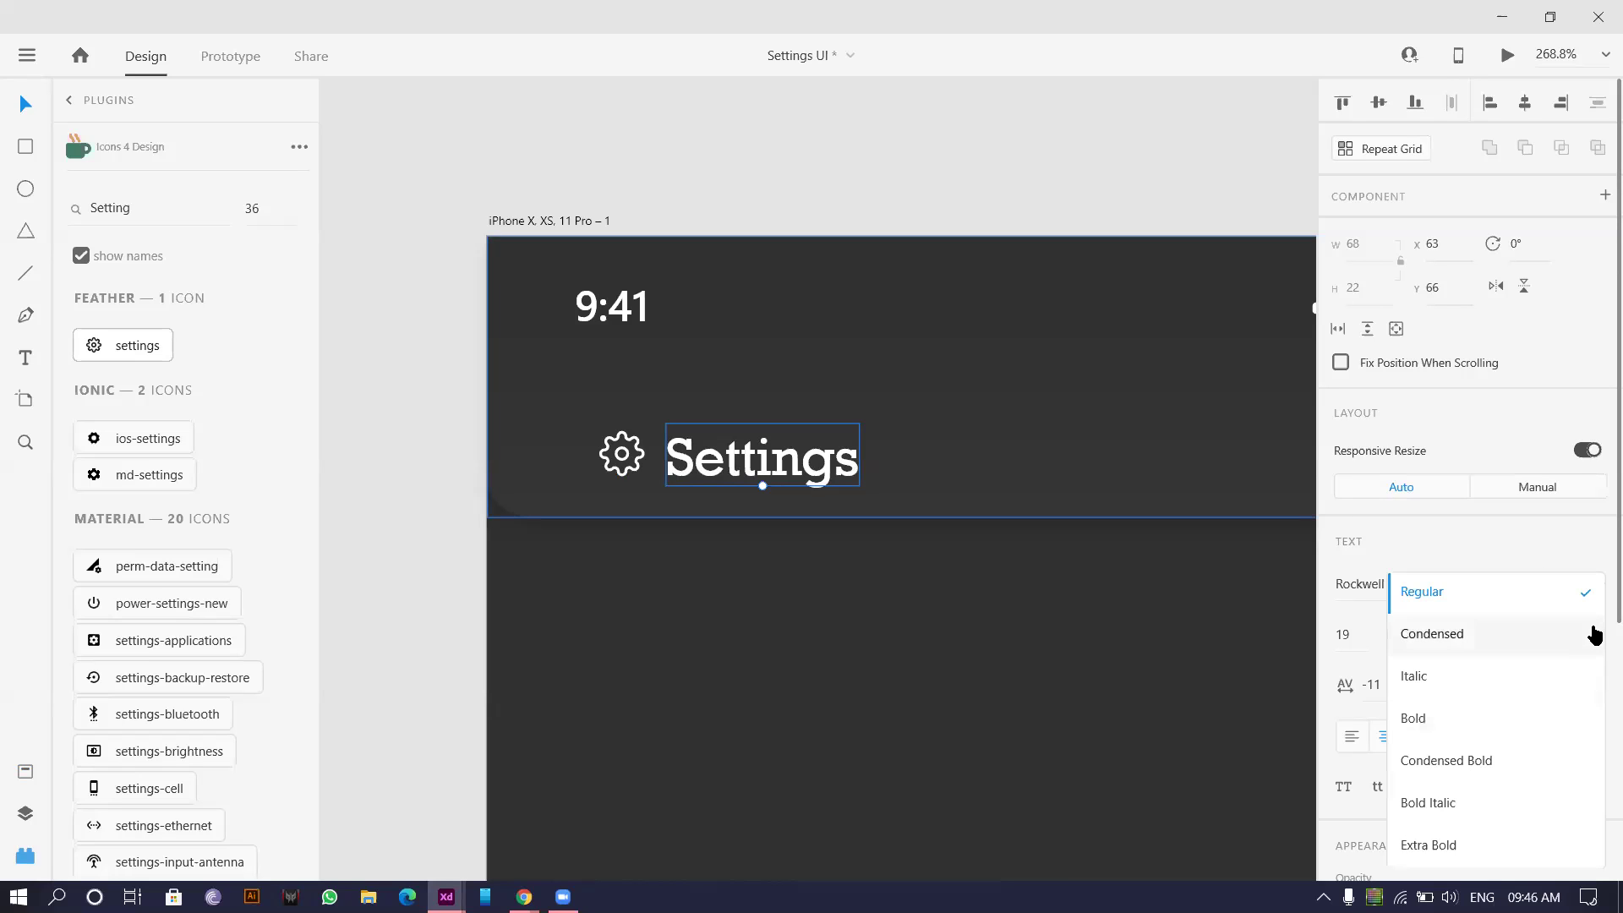
pyautogui.click(1504, 632)
pyautogui.scroll(-5, 1600, 636)
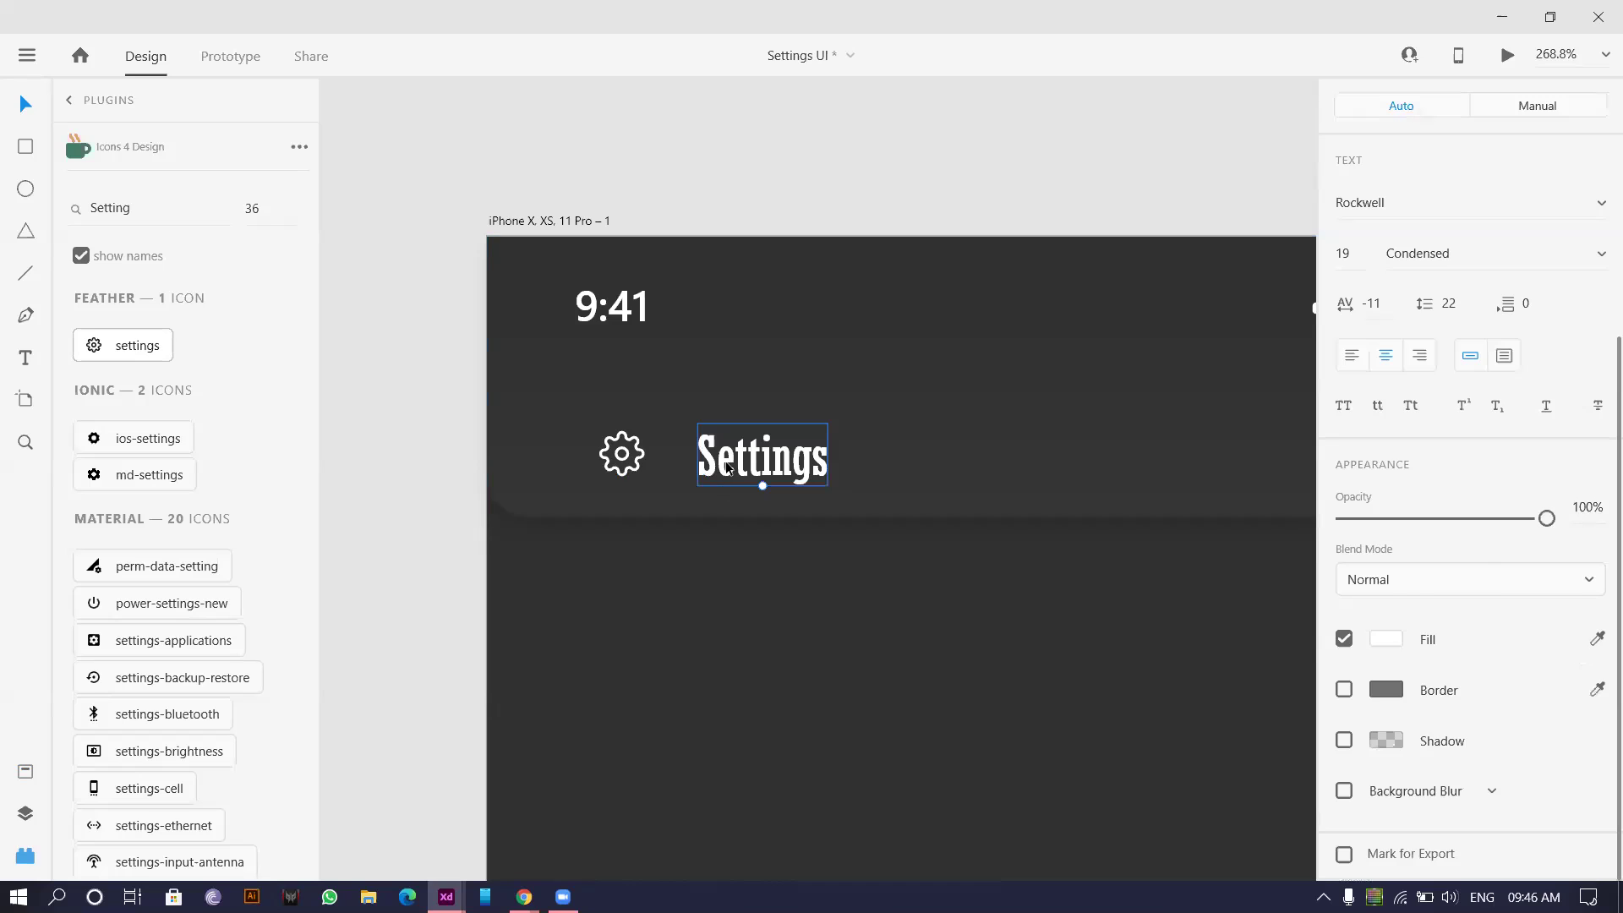
pyautogui.click(1583, 267)
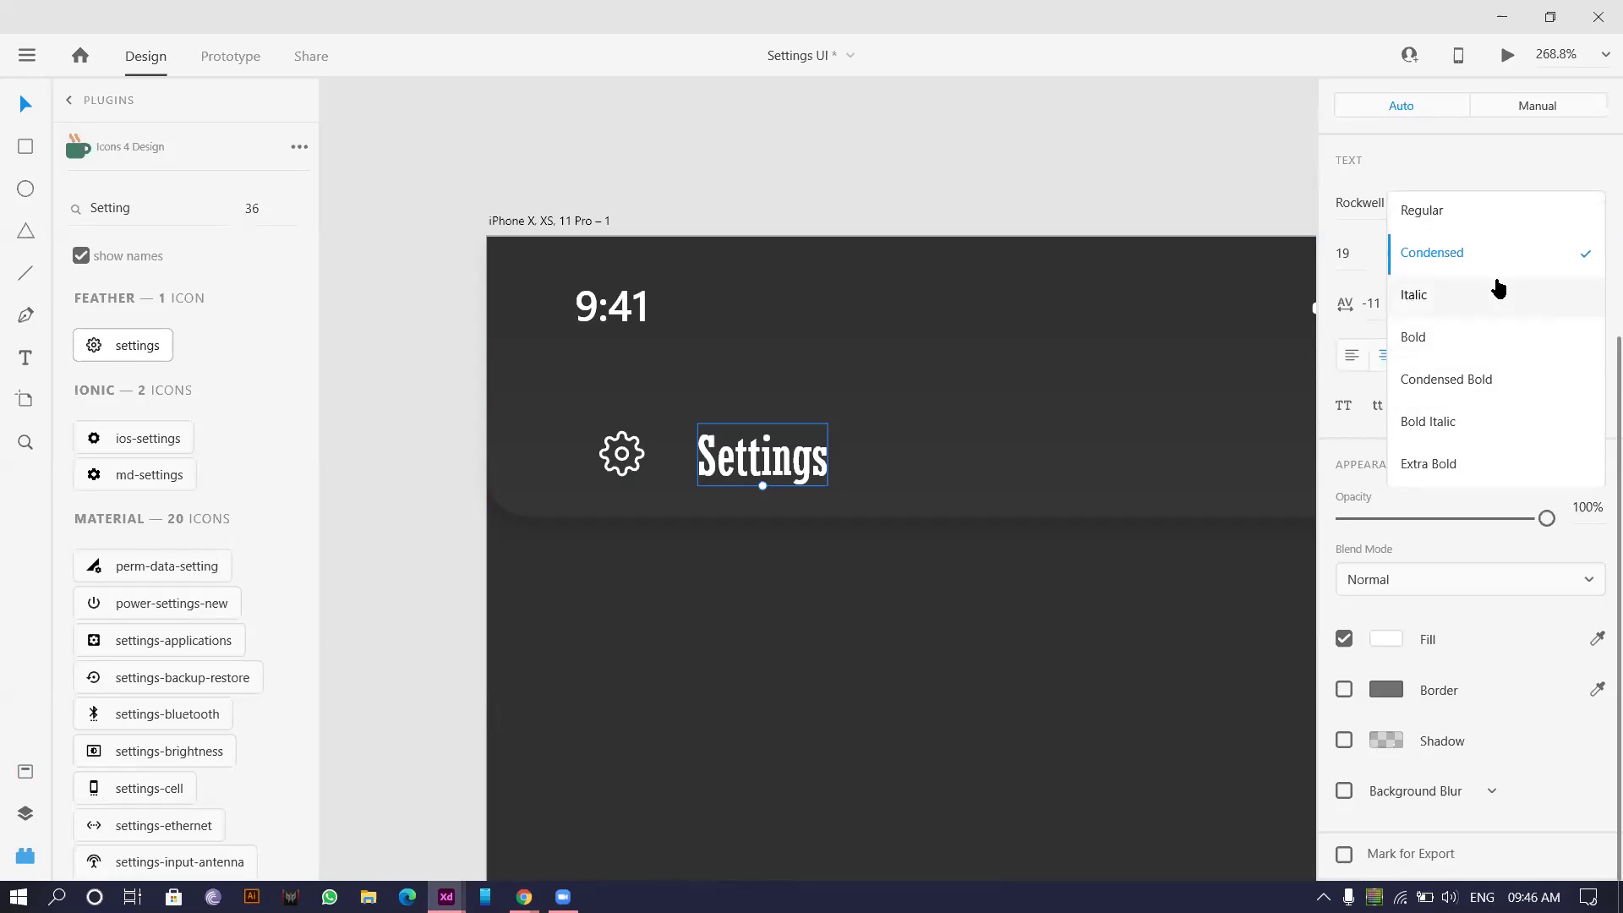
pyautogui.click(1479, 338)
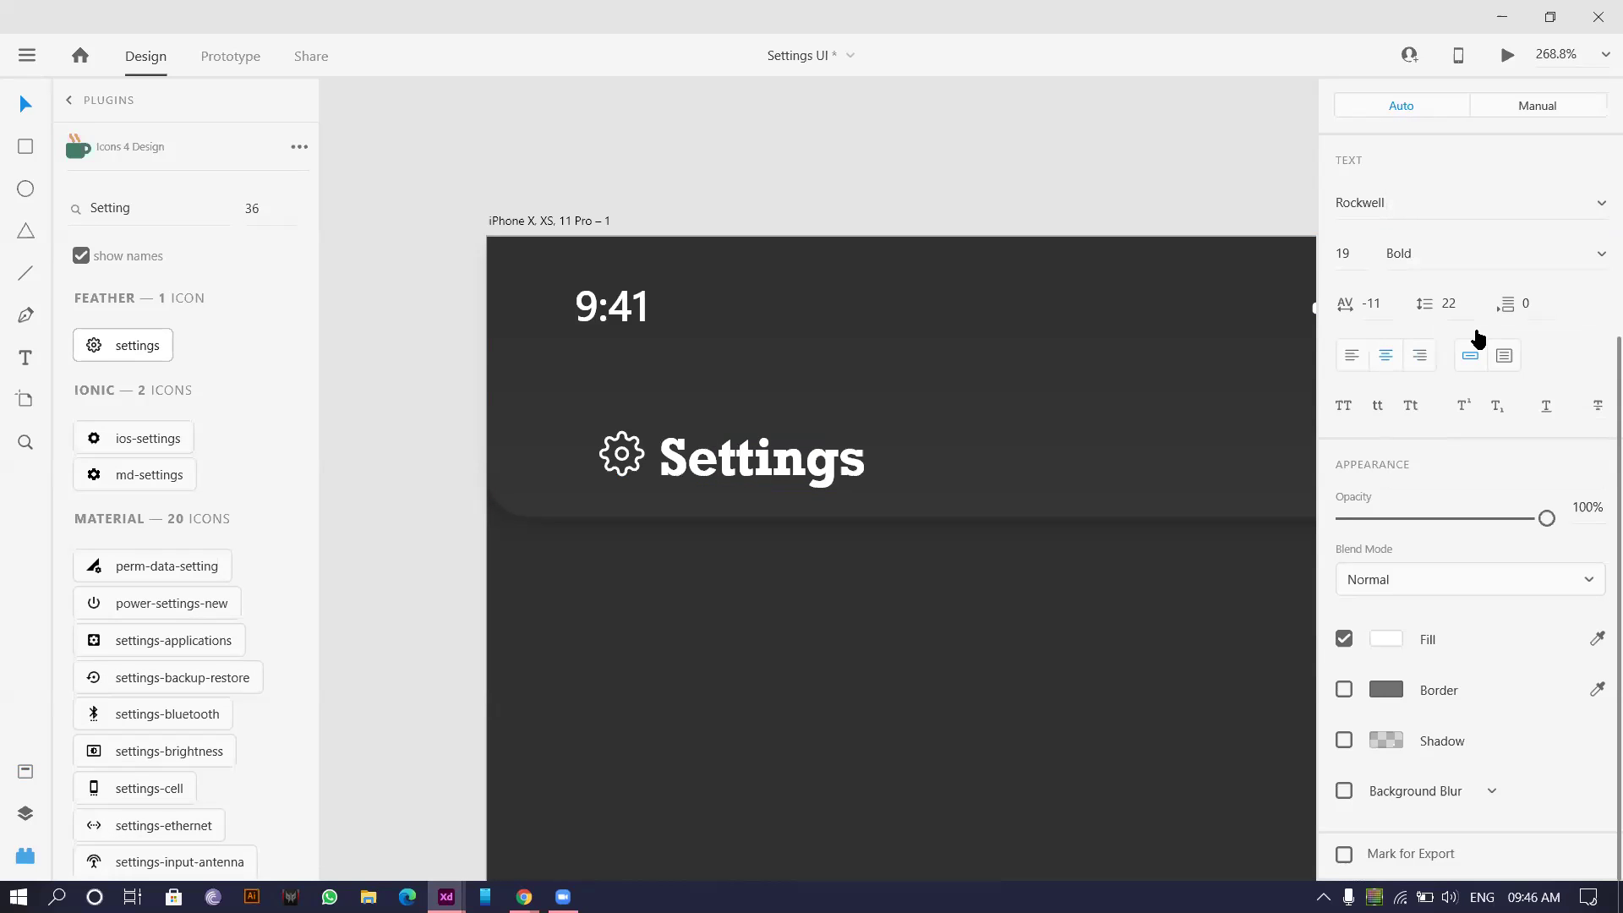
pyautogui.scroll(5, 1564, 279)
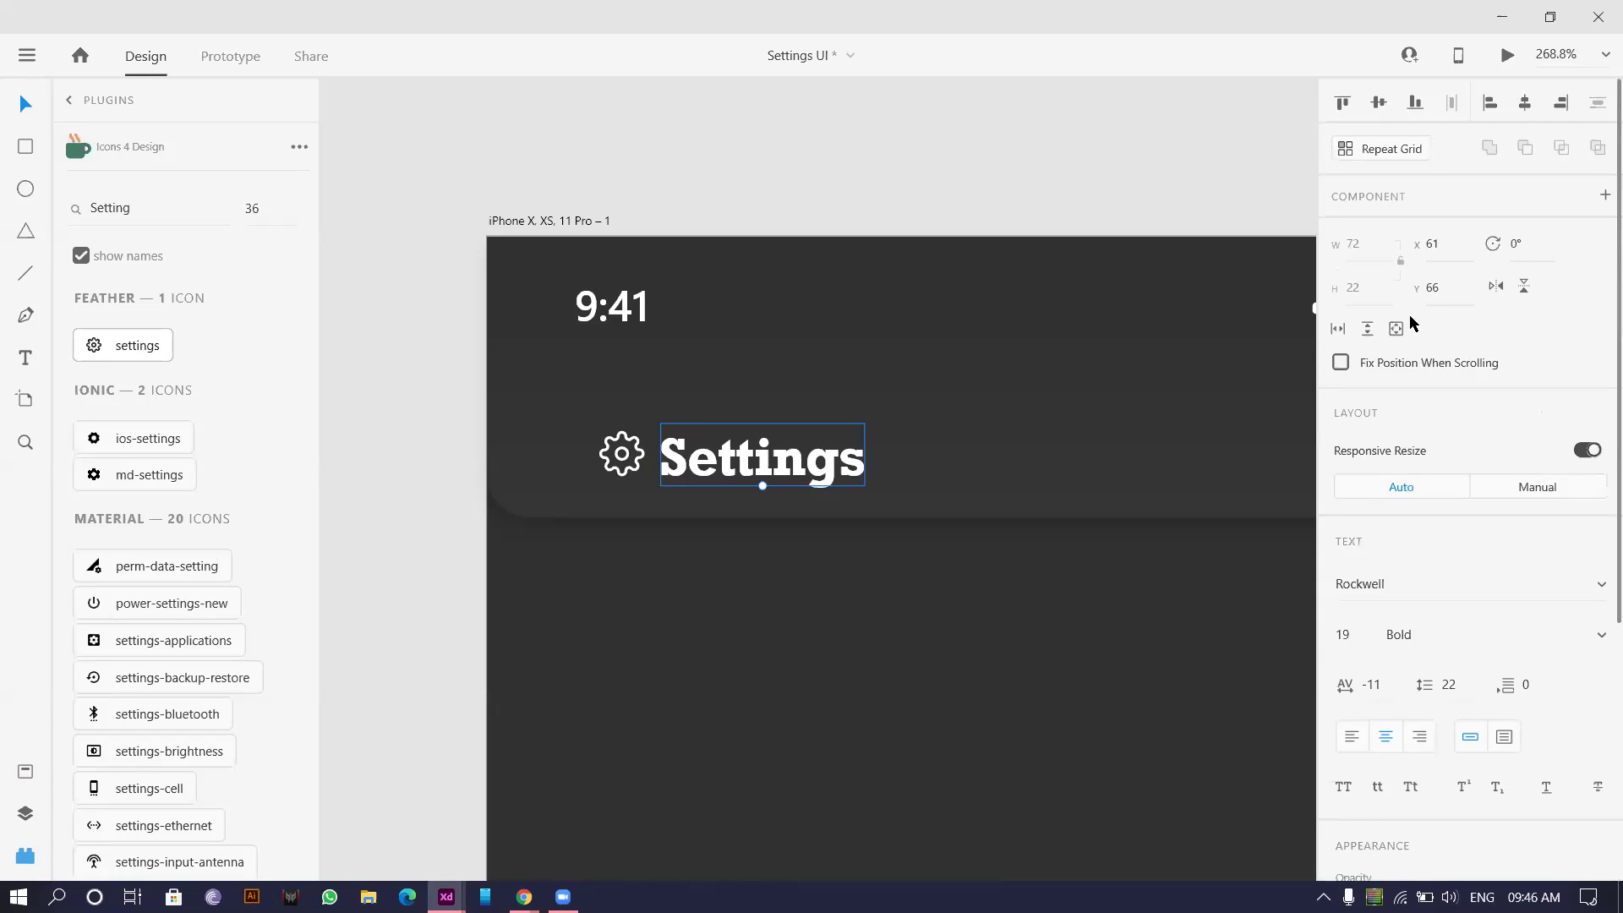
pyautogui.click(1585, 638)
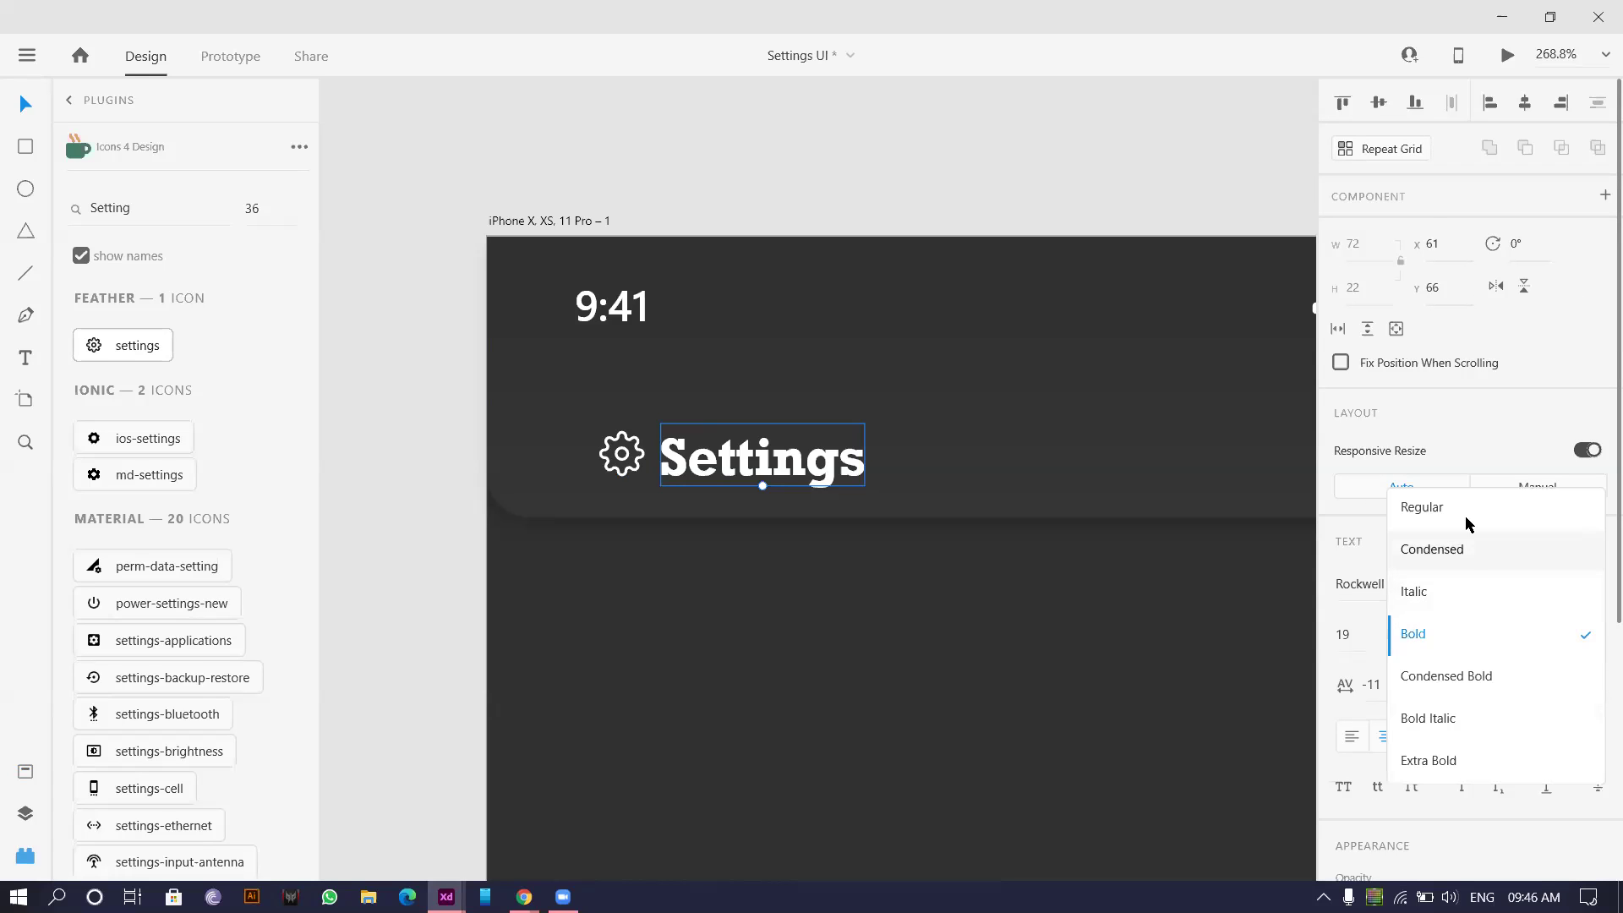
pyautogui.click(1463, 507)
# - Try the Bold Italic font style on the Settings title and restore Regular
pyautogui.click(1599, 634)
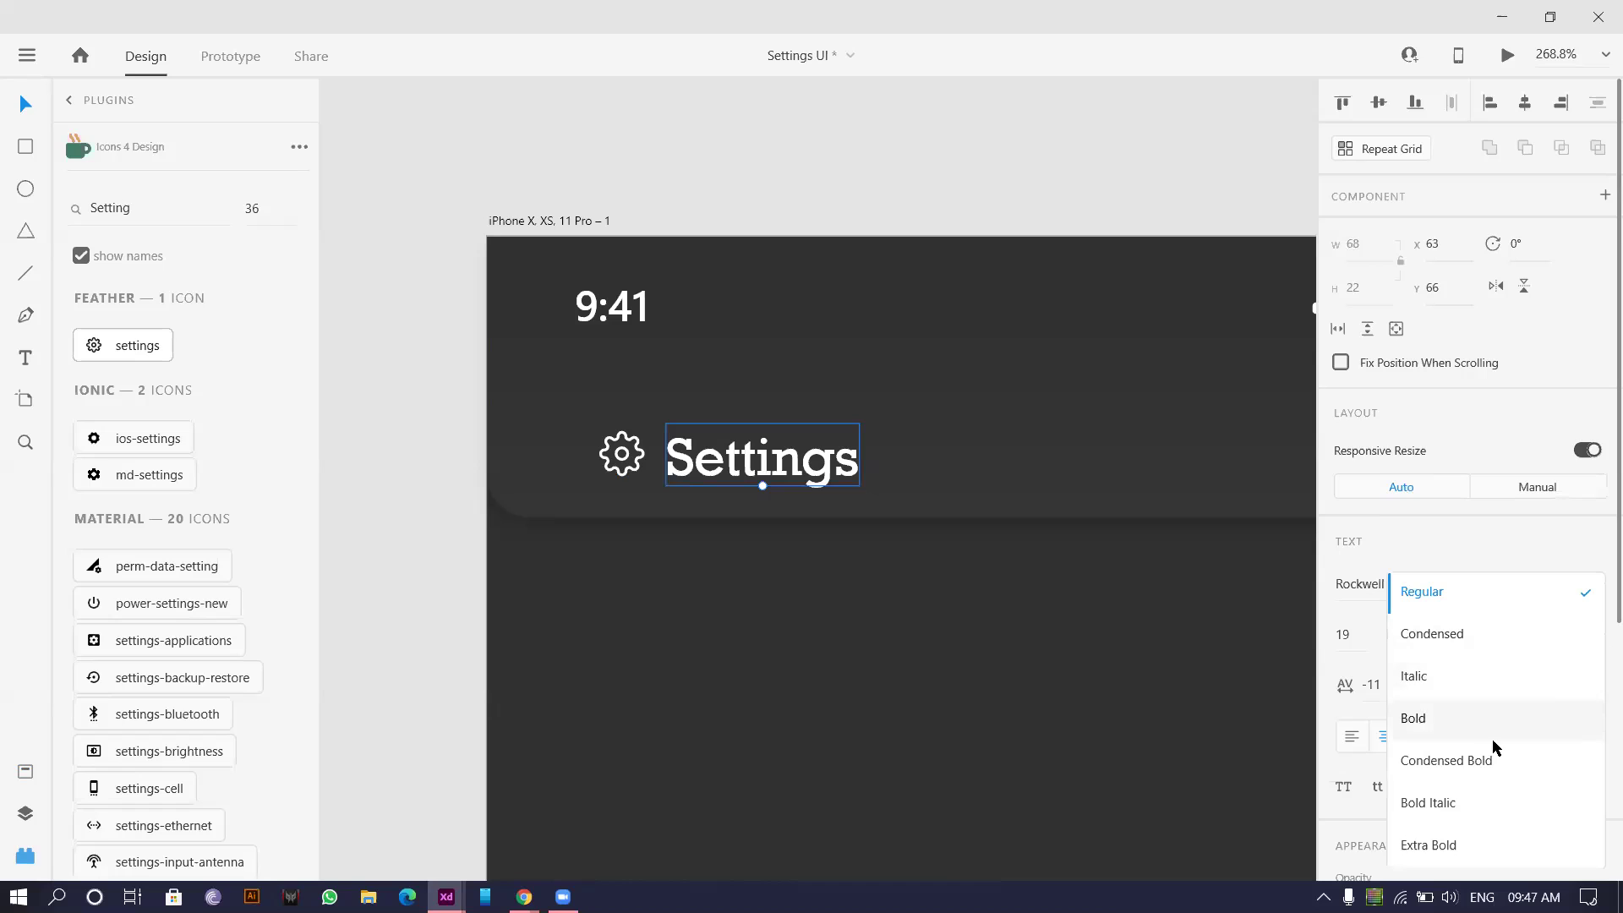
pyautogui.click(1442, 807)
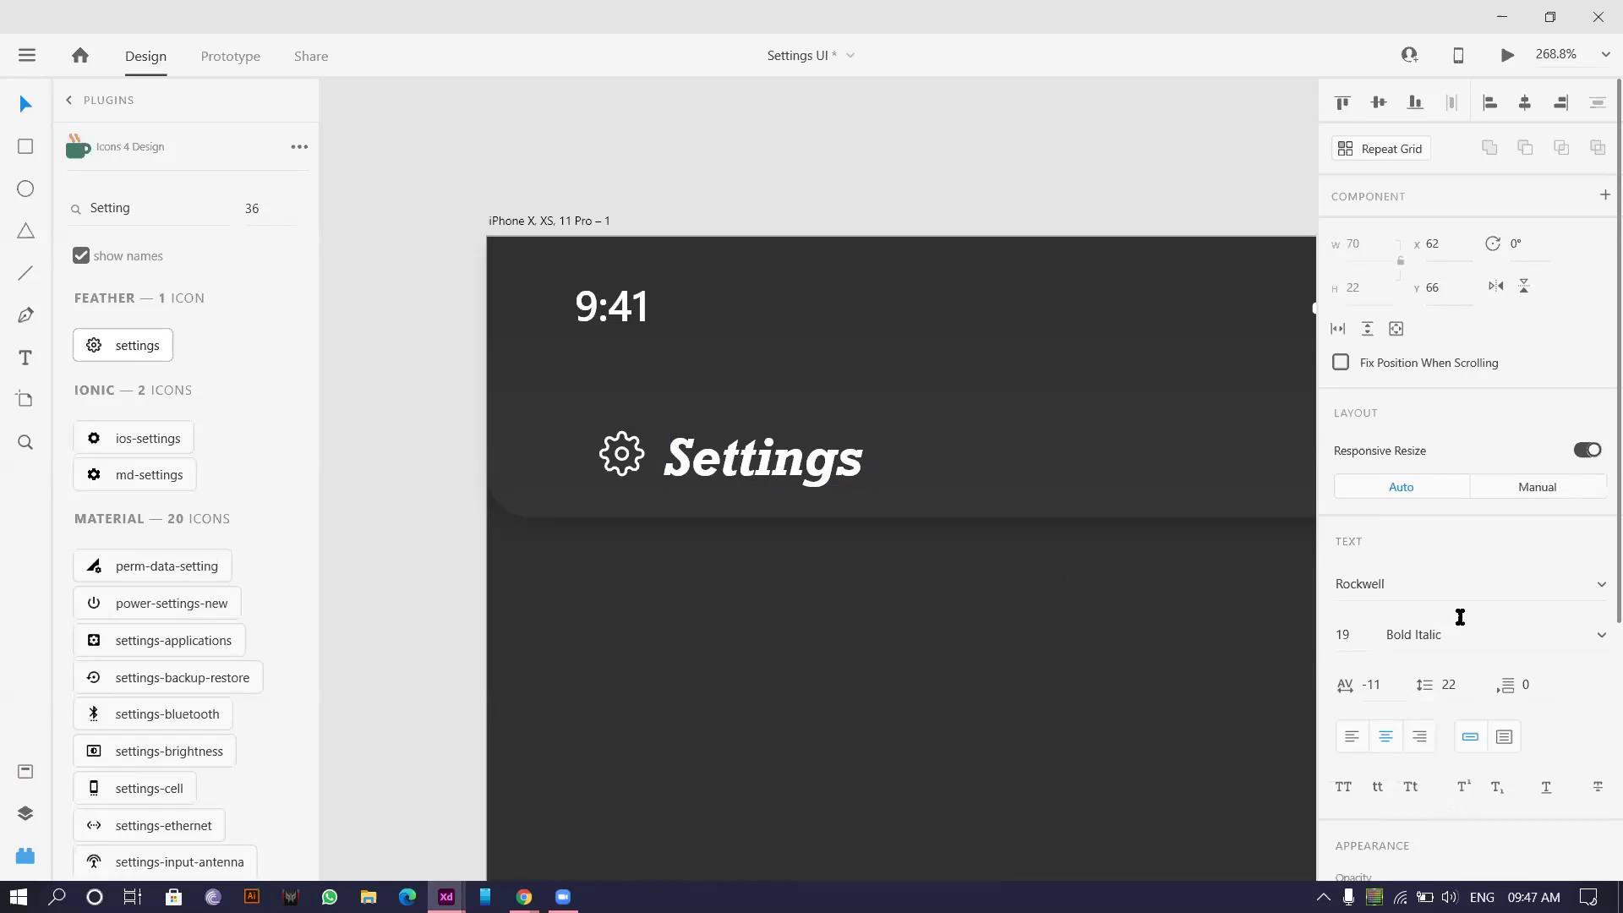
pyautogui.click(1574, 634)
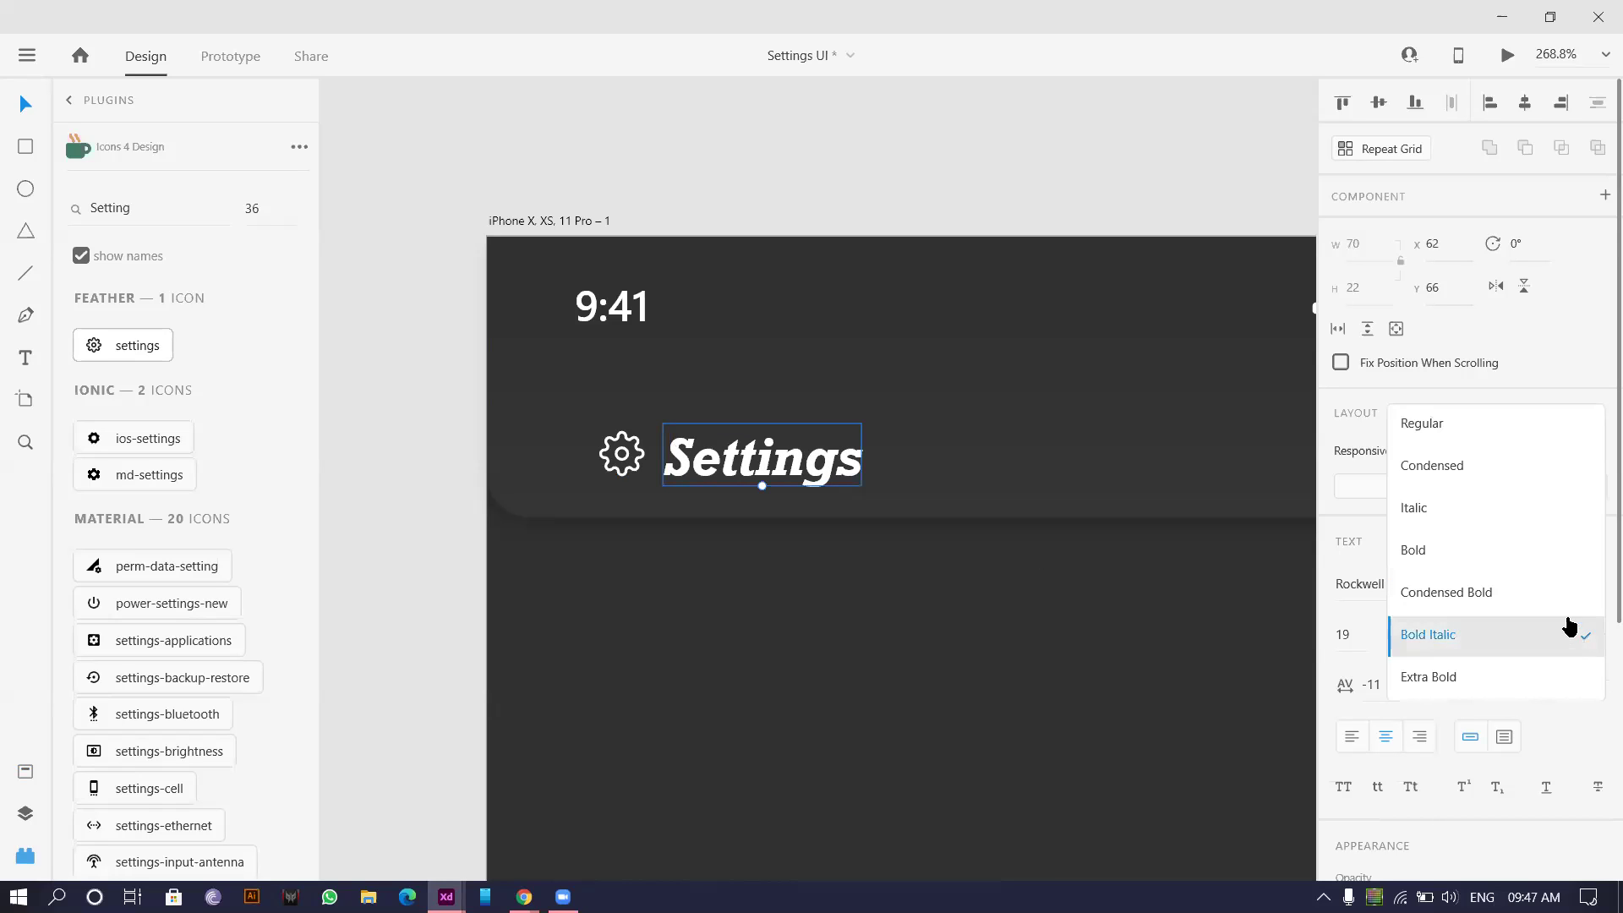
pyautogui.click(1493, 433)
pyautogui.click(560, 616)
# - Set the Settings title's font size to 24 and reposition it with a wider gap beside the gear icon
pyautogui.scroll(-1, 609, 571)
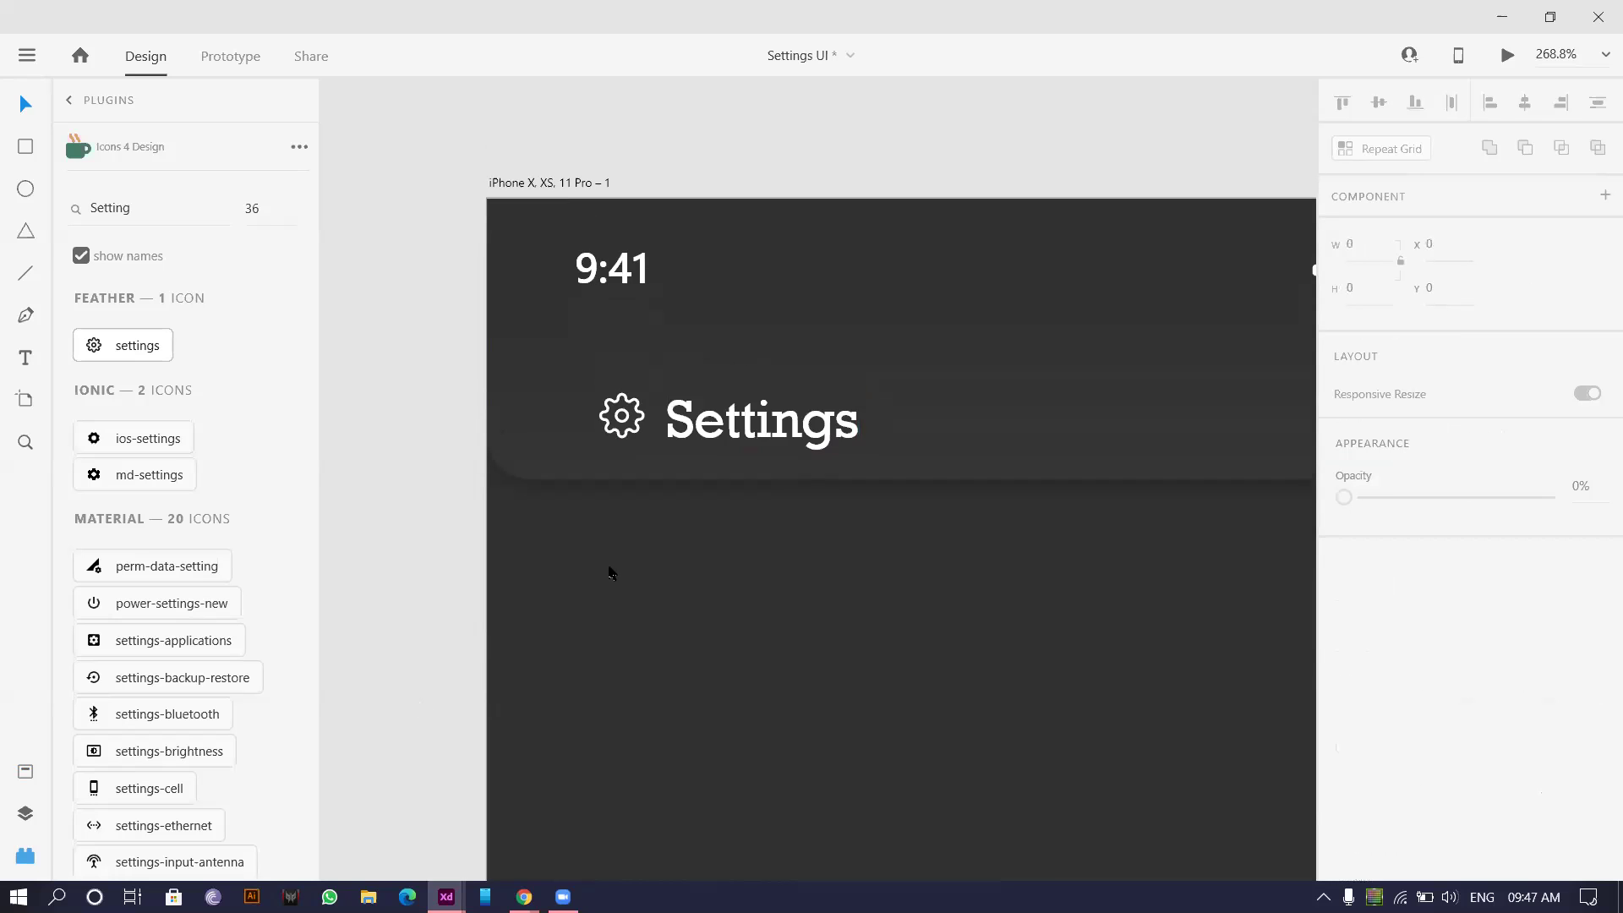
pyautogui.scroll(-2, 672, 443)
pyautogui.scroll(4, 677, 438)
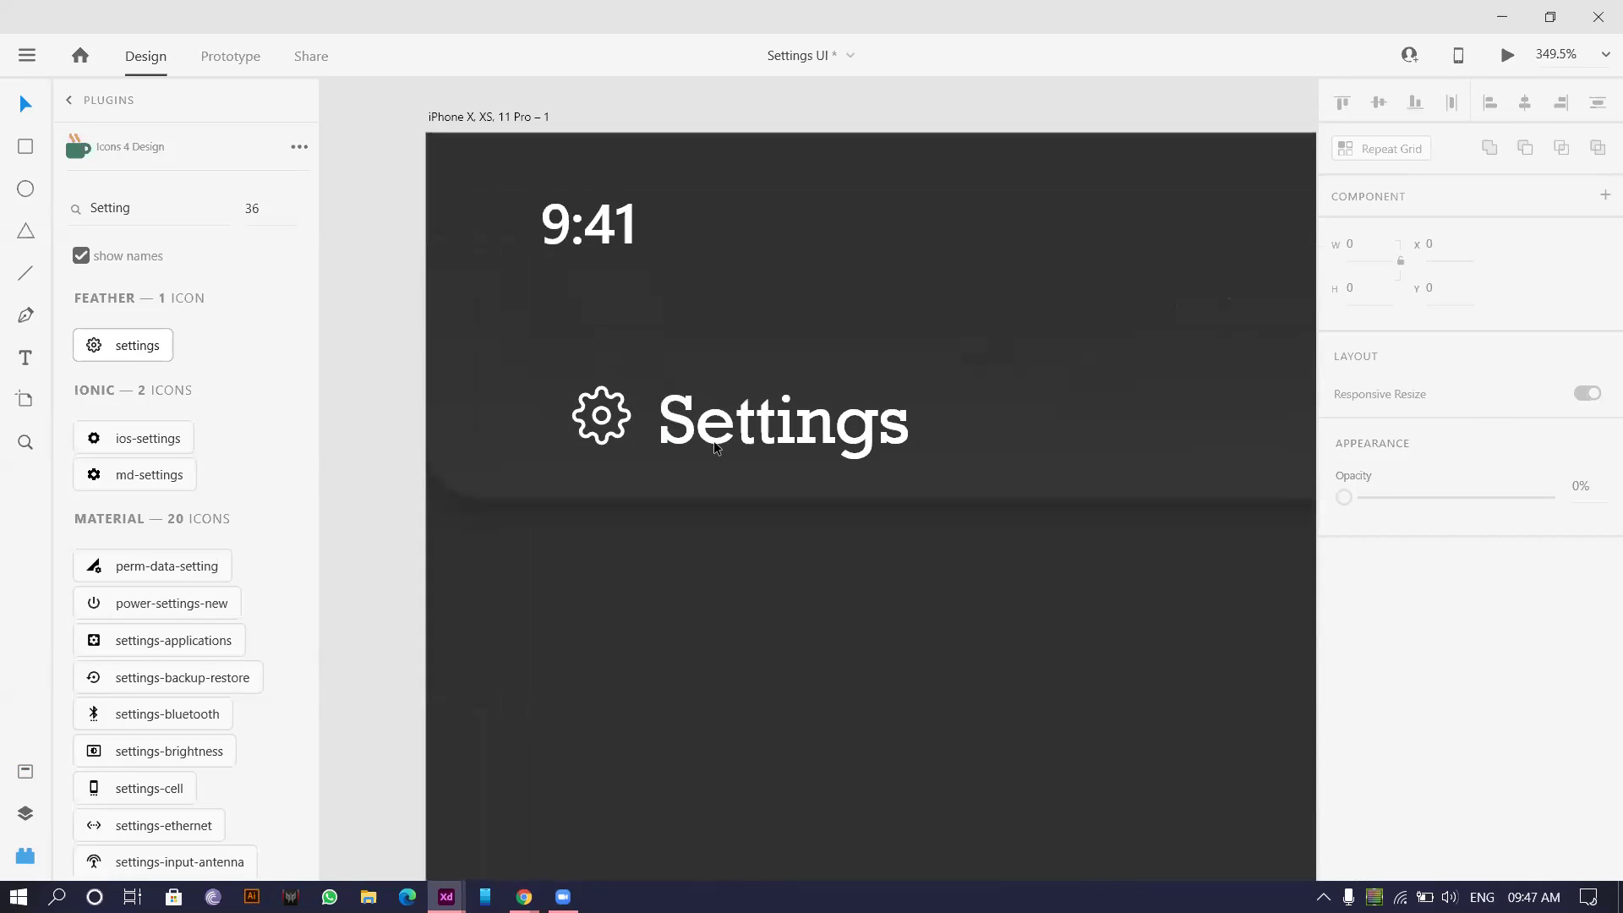
pyautogui.click(713, 439)
pyautogui.click(1351, 635)
pyautogui.write('24')
pyautogui.press('Return')
pyautogui.moveTo(739, 463); pyautogui.dragTo(798, 448)
# - Enlarge the gear icon to about 18 by 18 and set its border size to 2
pyautogui.click(625, 435)
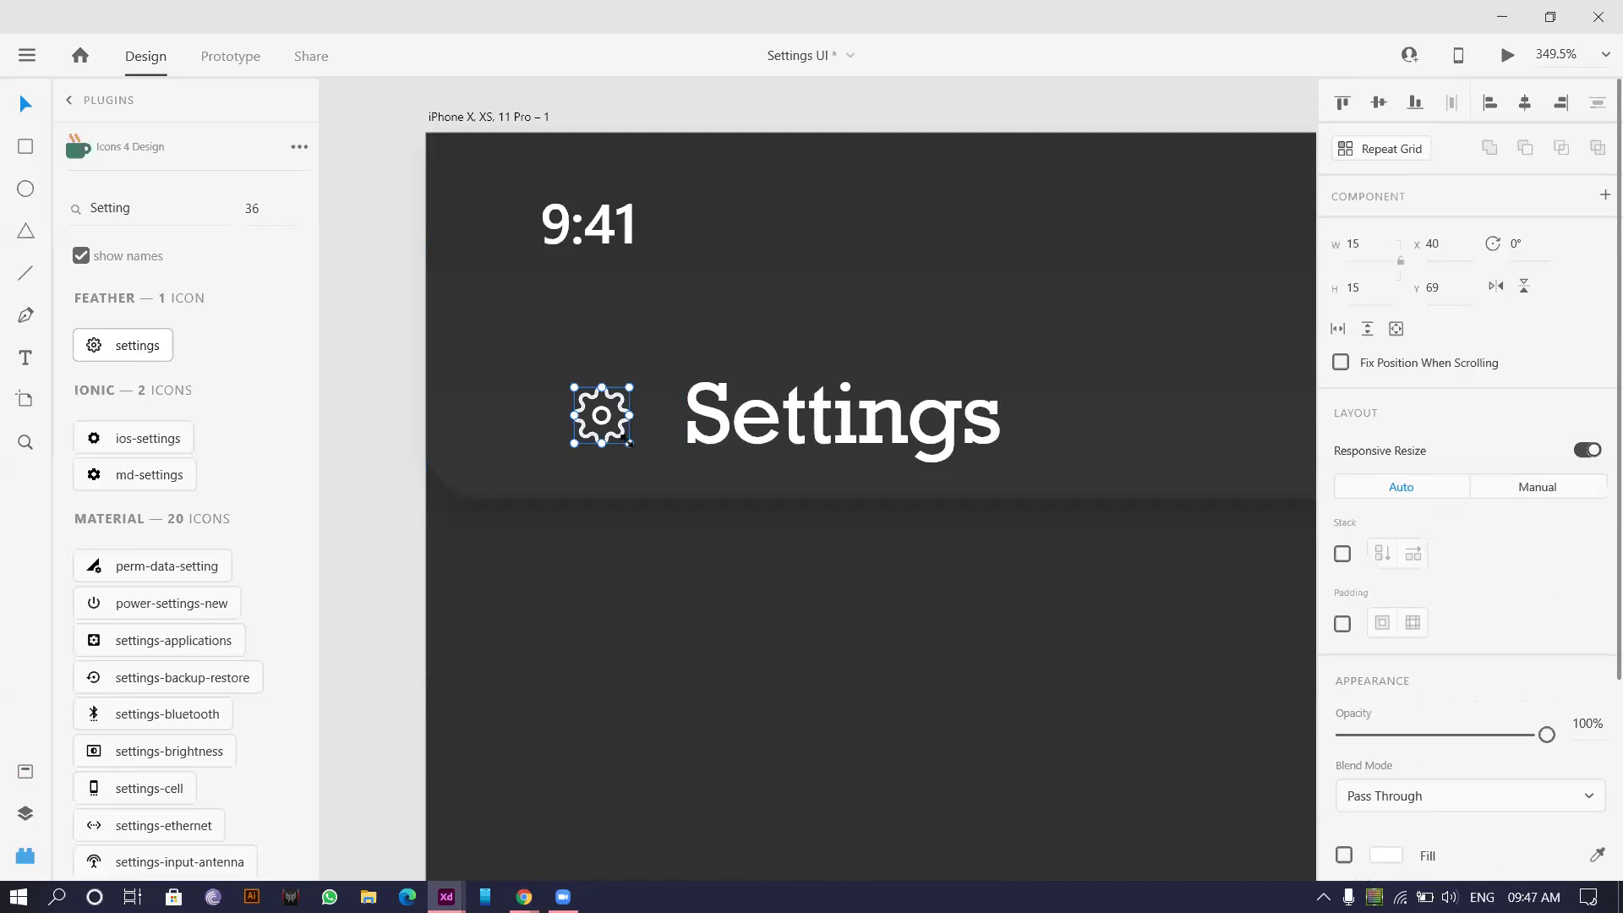
pyautogui.scroll(-3, 1396, 853)
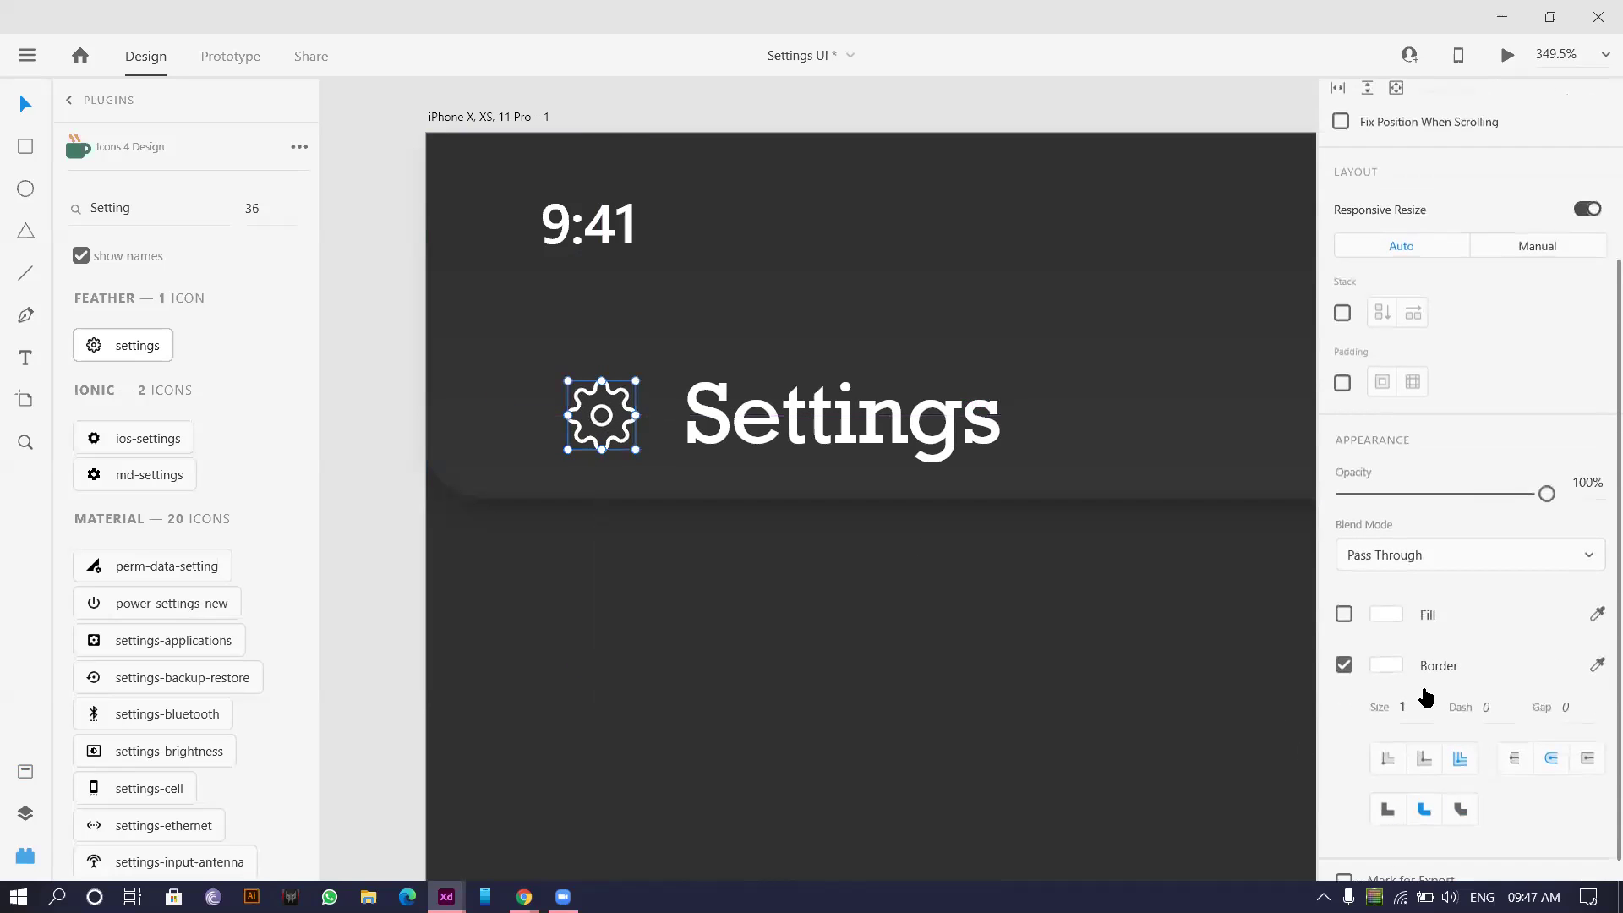
pyautogui.press('Escape')
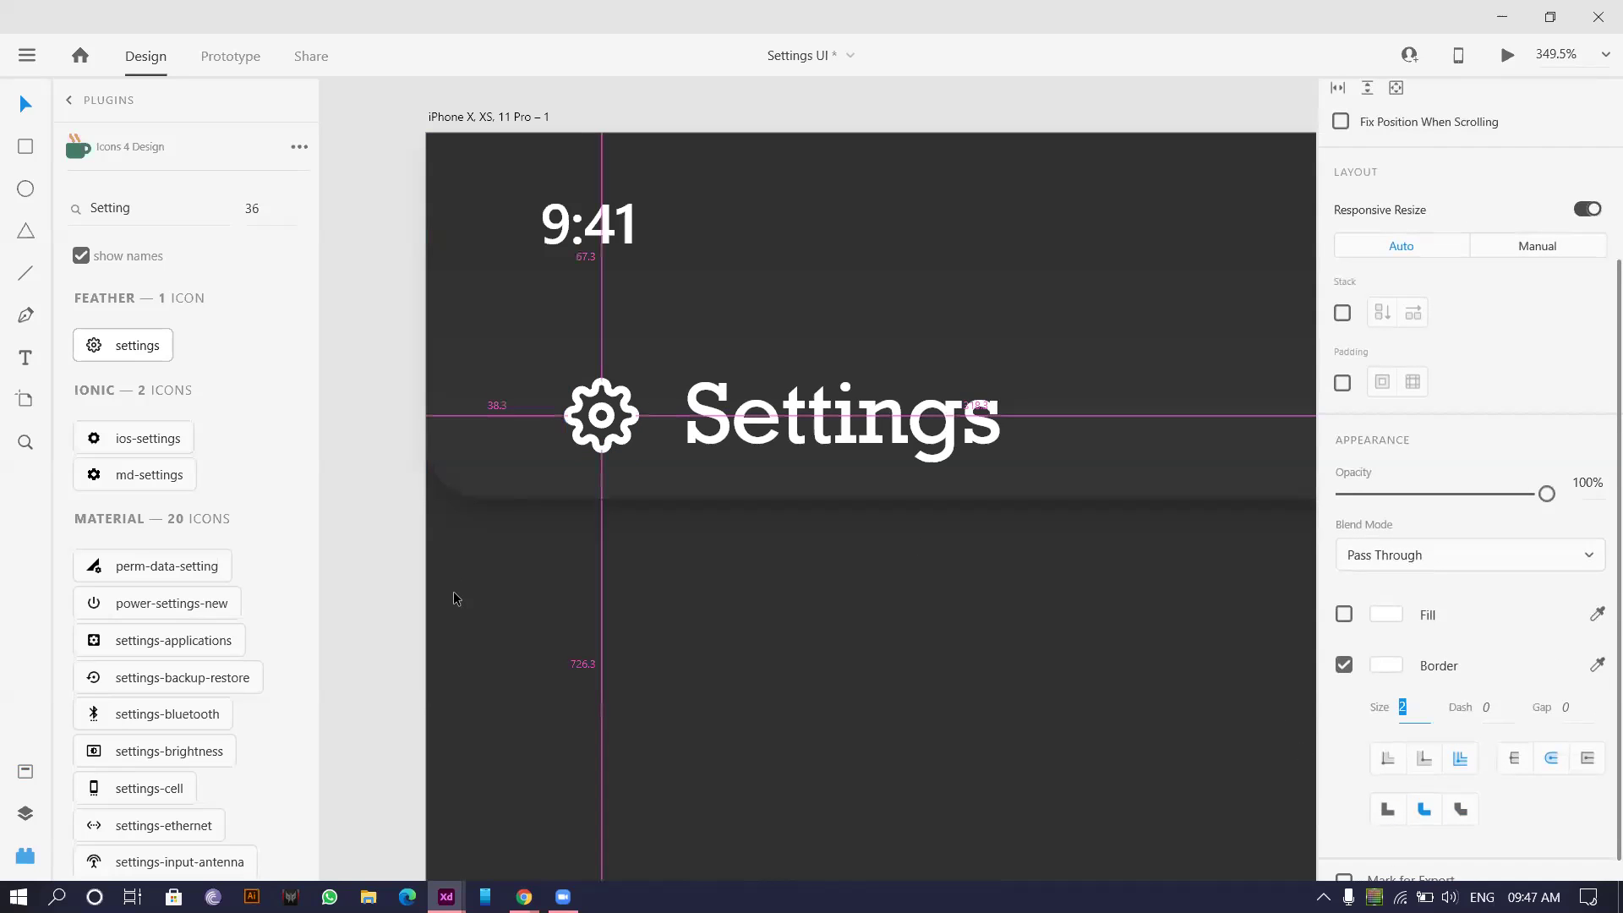
# - Thin the gear icon's outline by reducing its border size to between 1 and 2
pyautogui.scroll(-3, 455, 591)
pyautogui.scroll(4, 454, 596)
pyautogui.click(657, 399)
pyautogui.scroll(-1, 657, 400)
pyautogui.scroll(2, 657, 400)
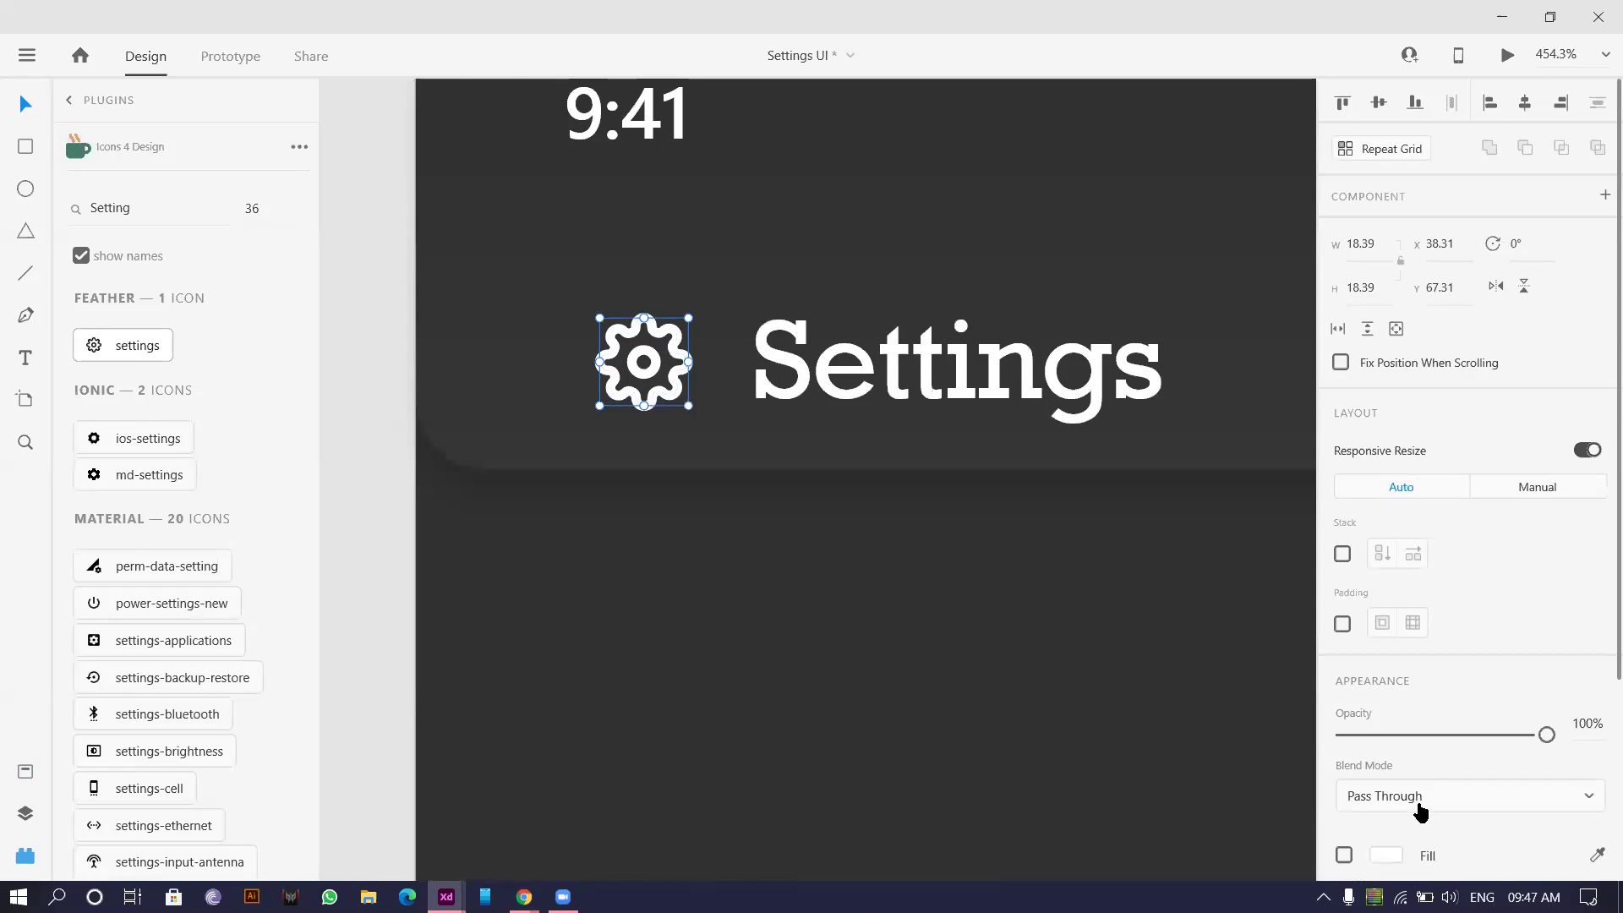
pyautogui.scroll(-3, 1392, 829)
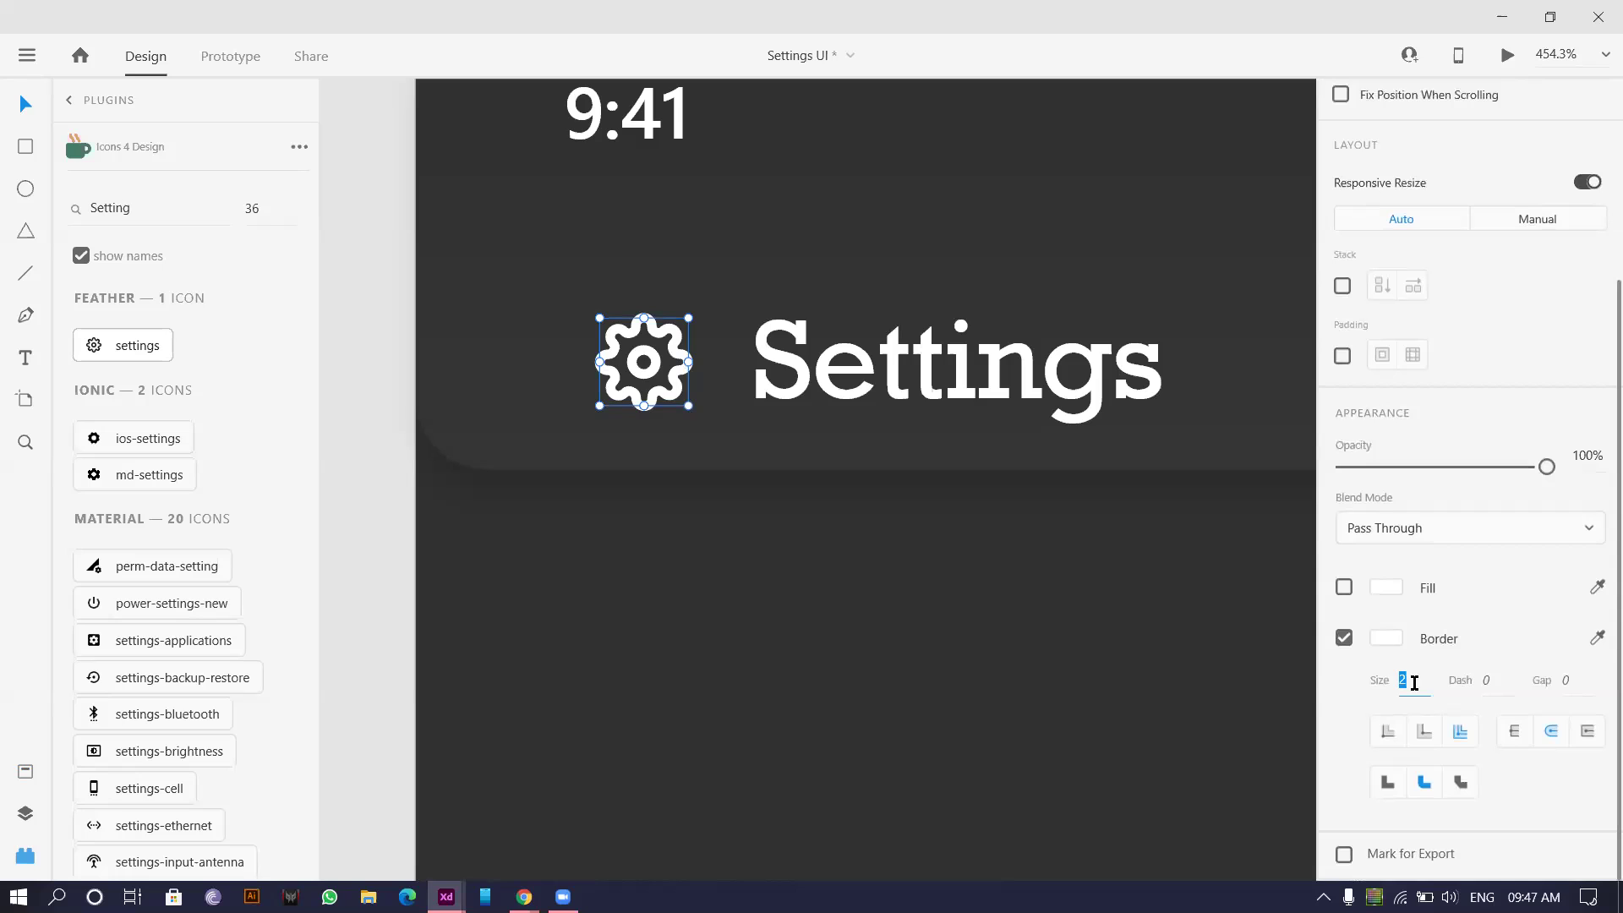
pyautogui.press('Return')
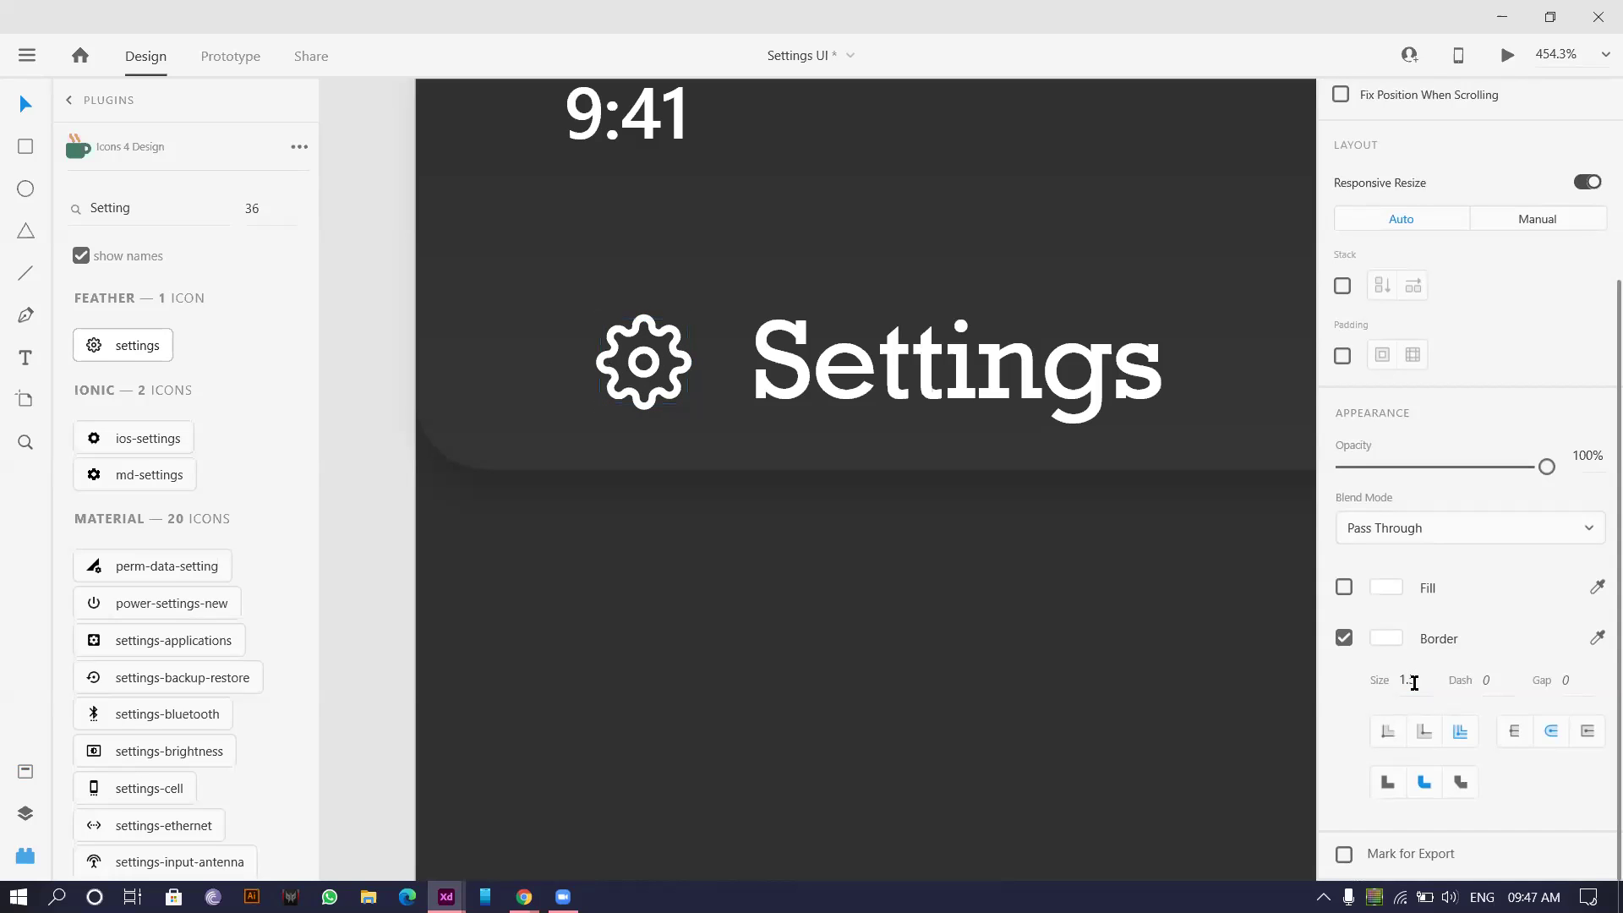
pyautogui.click(704, 628)
# - Show the artboard's layout grid and move the gear icon and Settings title together to the first column's left edge
pyautogui.scroll(-3, 703, 627)
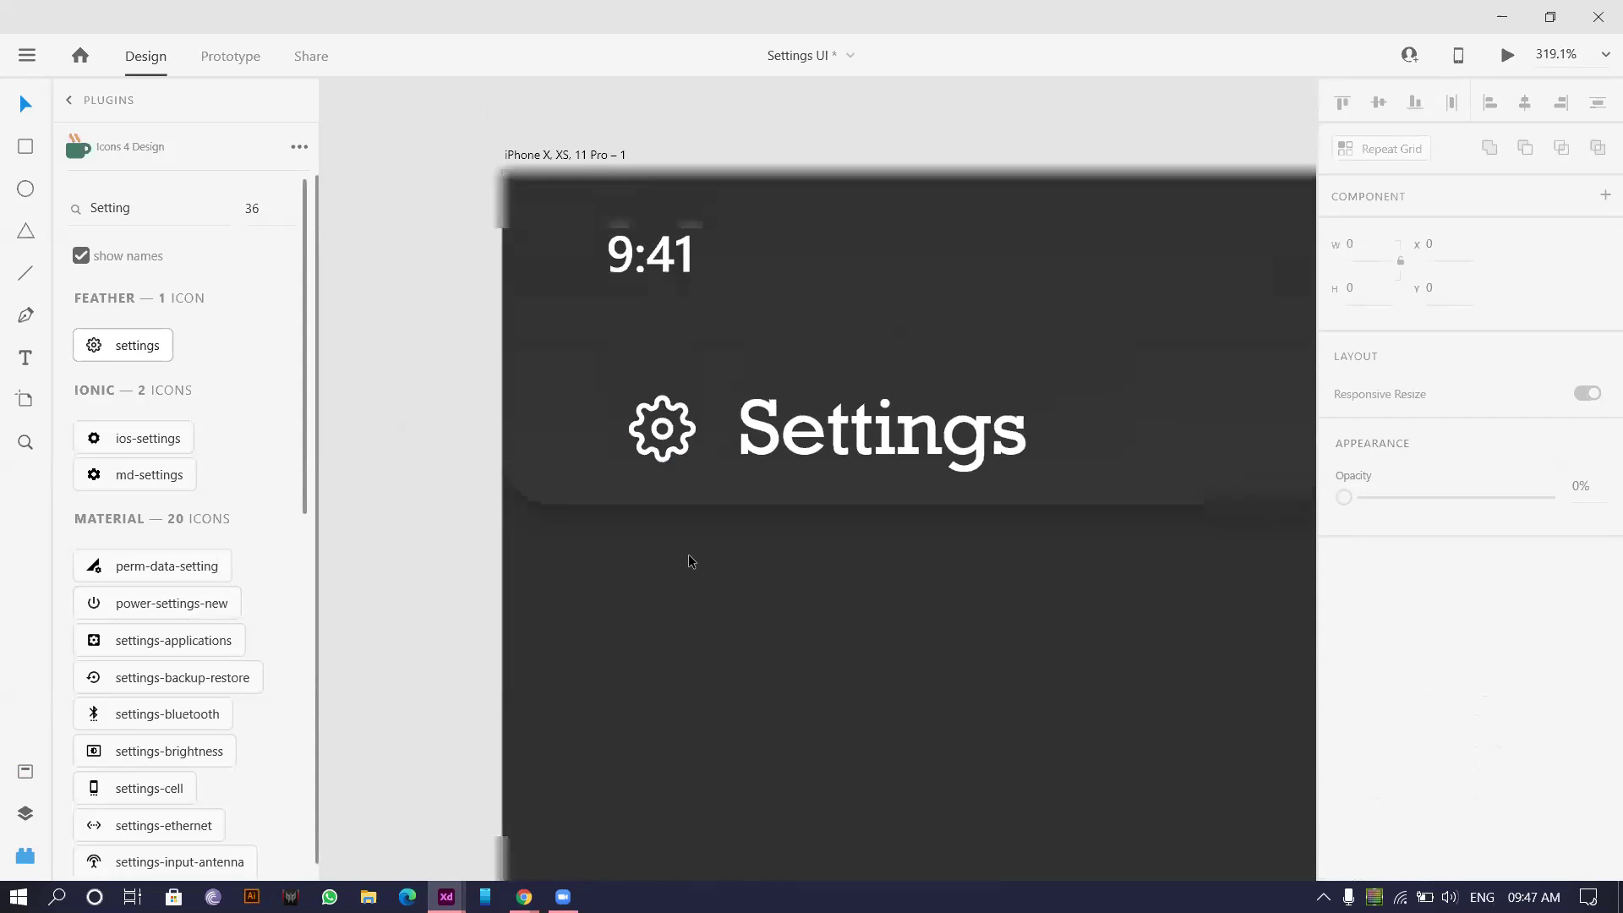
pyautogui.click(583, 228)
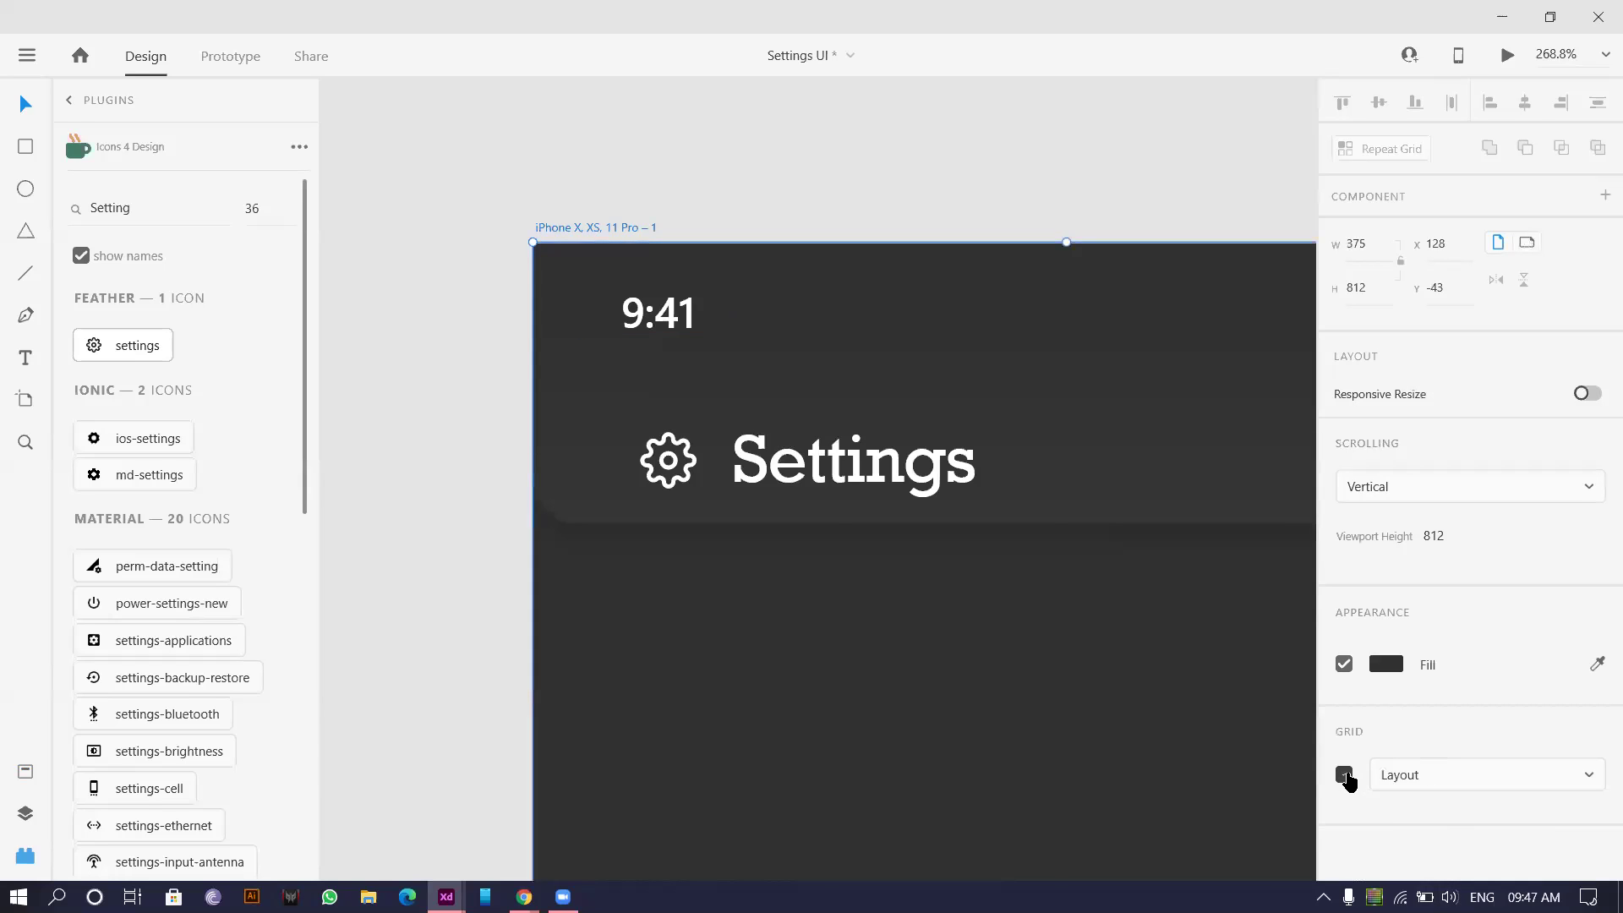
pyautogui.click(1344, 775)
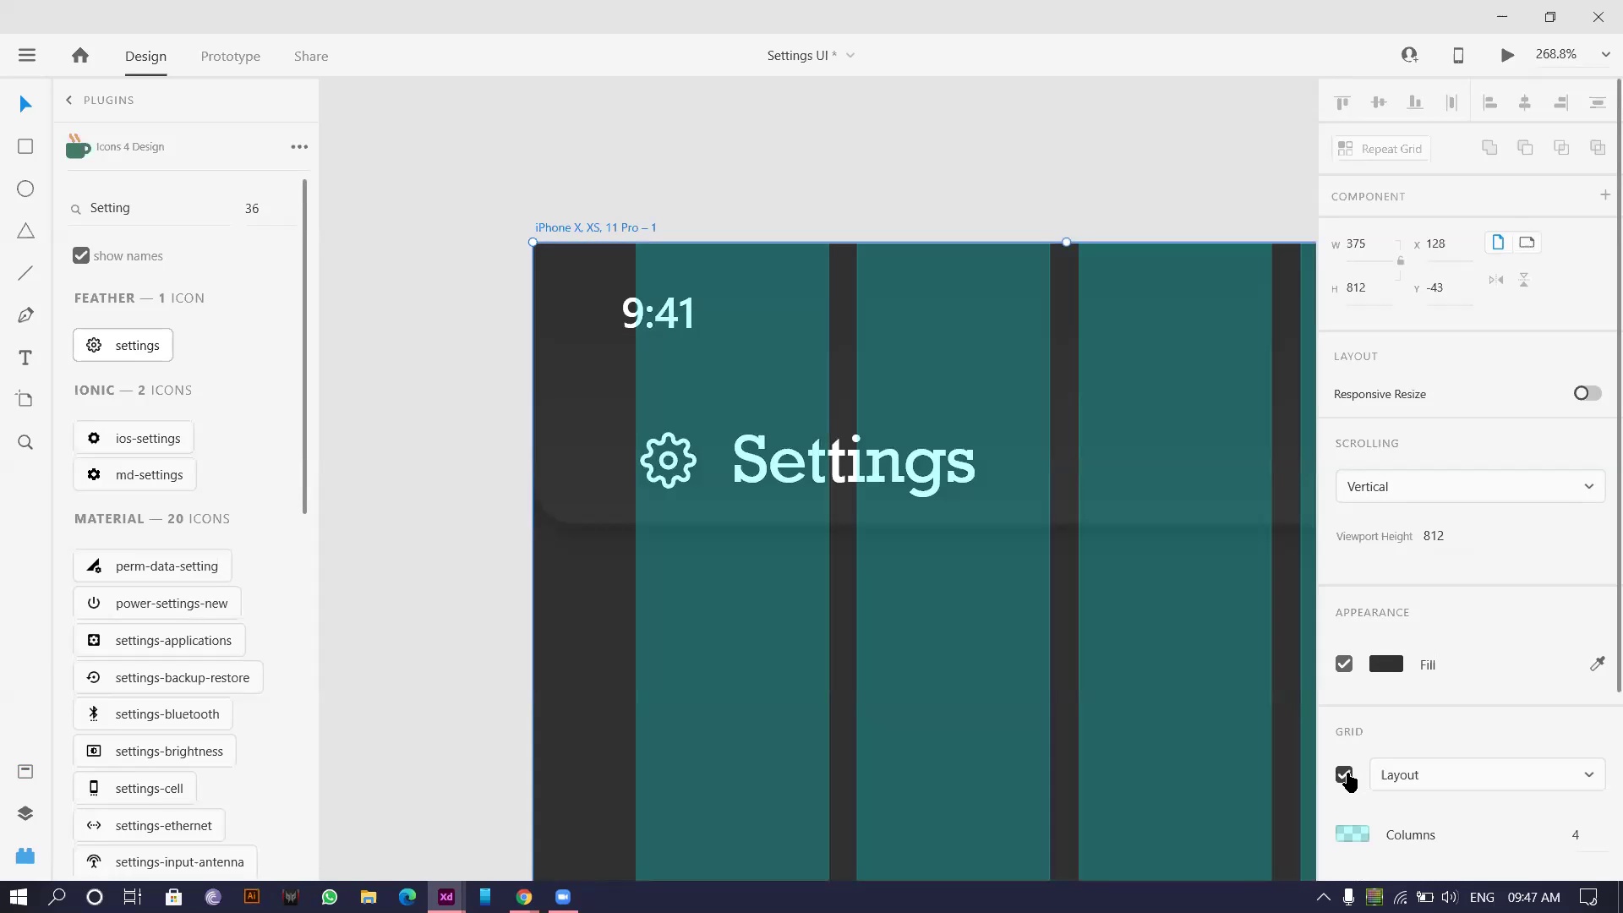
pyautogui.click(691, 464)
pyautogui.click(696, 464)
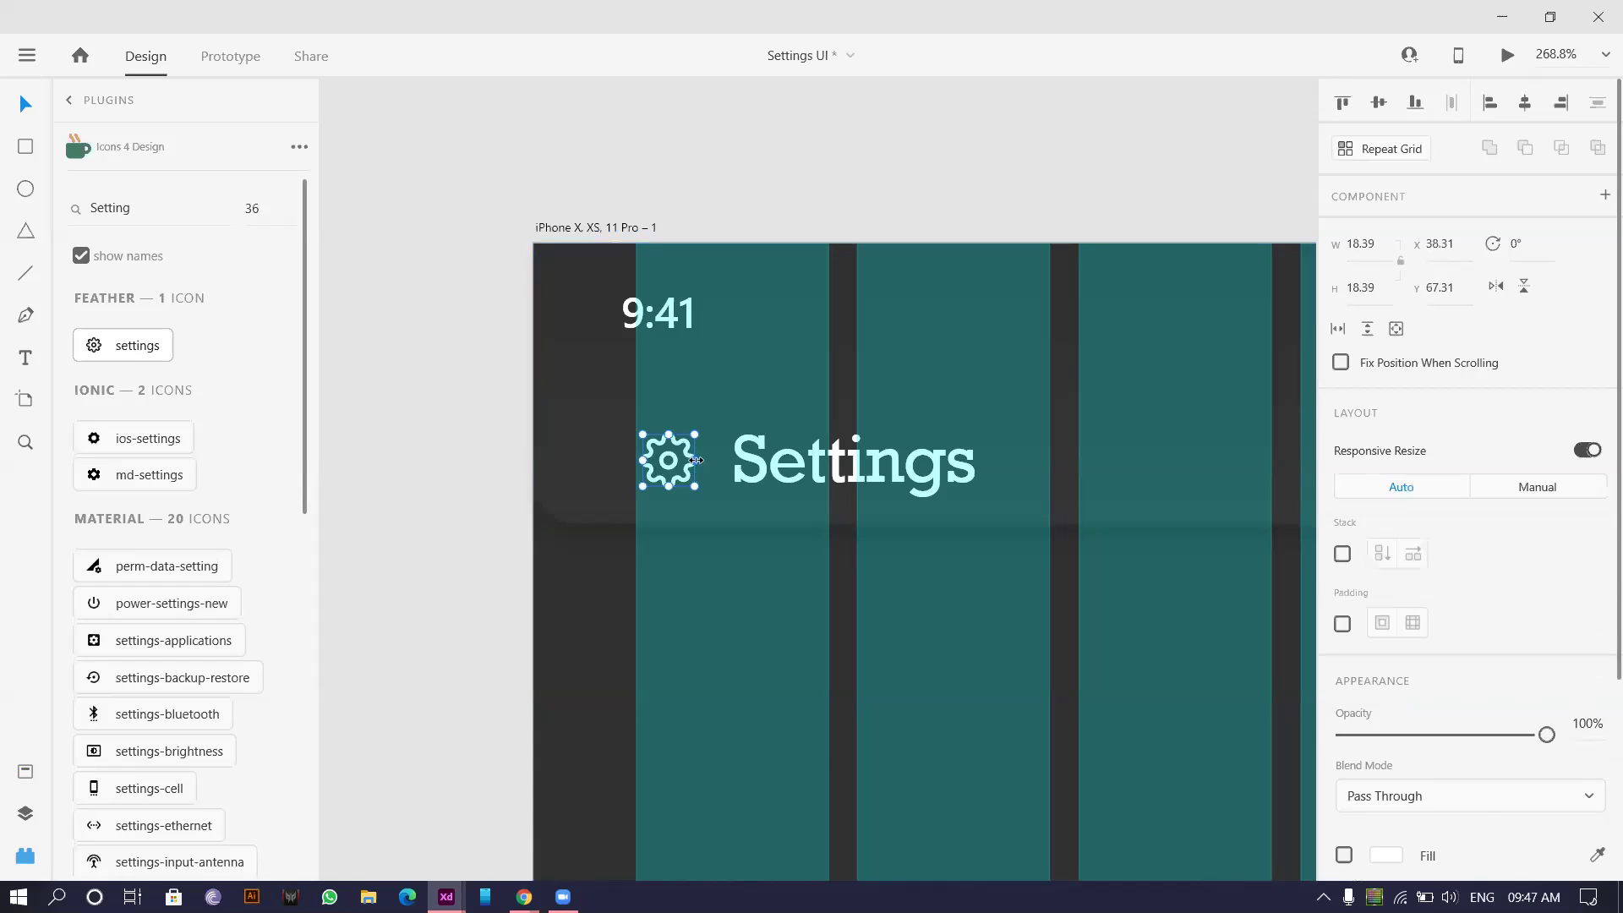
pyautogui.keyDown('shift'); pyautogui.click(820, 464); pyautogui.keyUp('shift')
# - Place vertical guides at the outer edges of the first and last layout columns and hide the layout grid
pyautogui.scroll(-3, 639, 549)
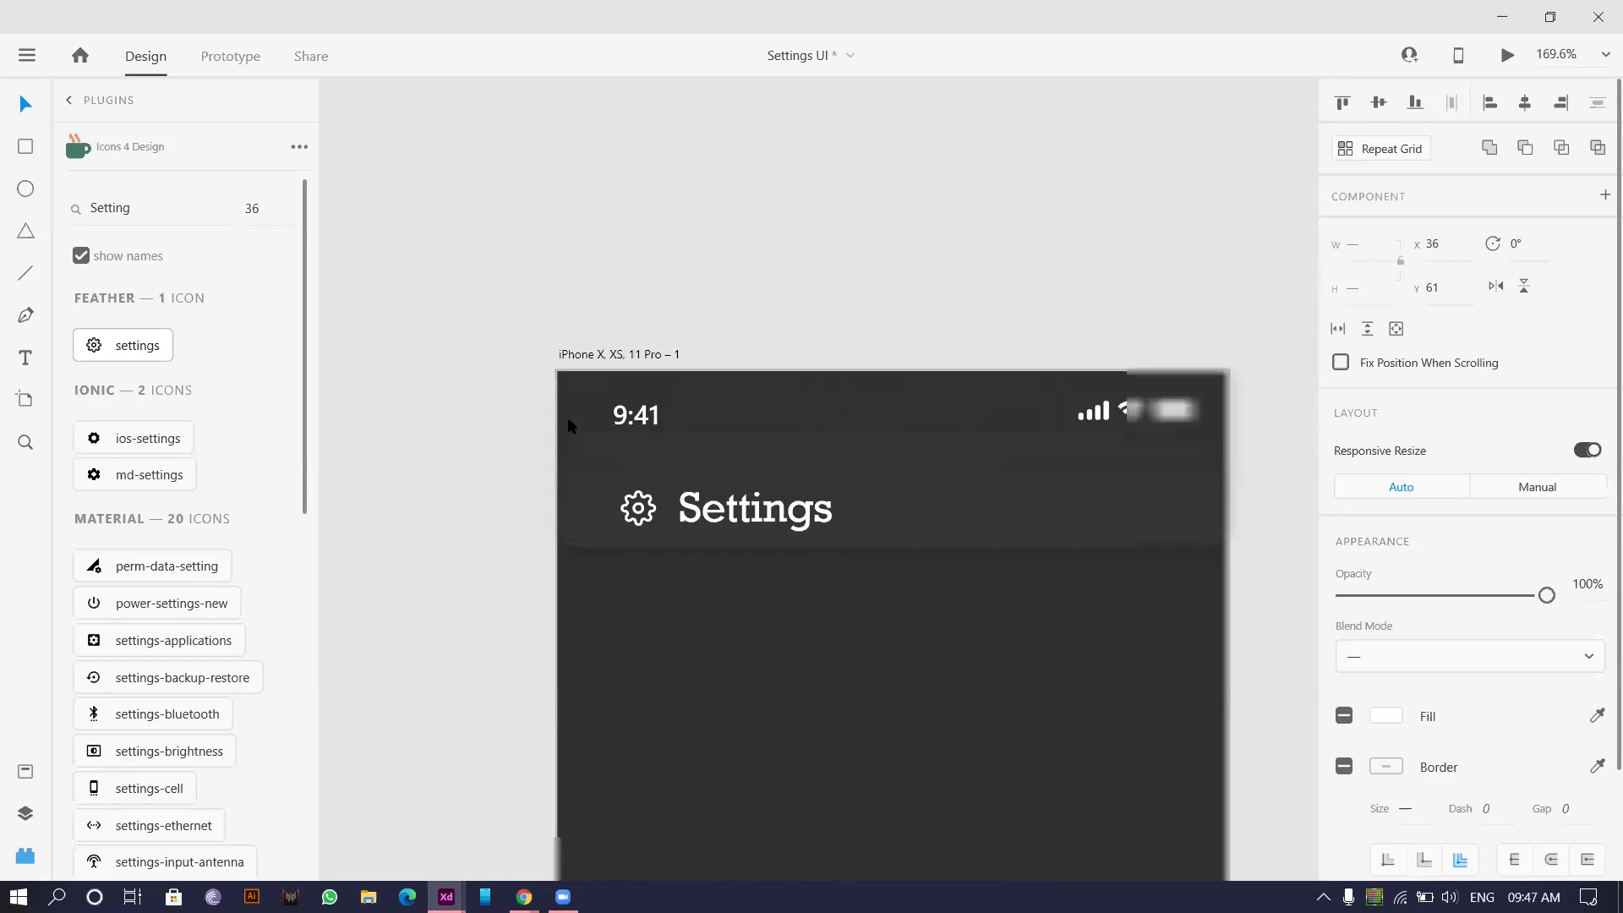
pyautogui.click(597, 369)
pyautogui.click(1343, 776)
pyautogui.click(1344, 776)
pyautogui.moveTo(553, 681)
pyautogui.mouseDown()
pyautogui.moveTo(630, 668)
pyautogui.moveTo(562, 694)
pyautogui.mouseUp()
pyautogui.moveTo(1127, 736)
pyautogui.mouseDown()
pyautogui.moveTo(1090, 747)
pyautogui.moveTo(1131, 753)
pyautogui.mouseUp()
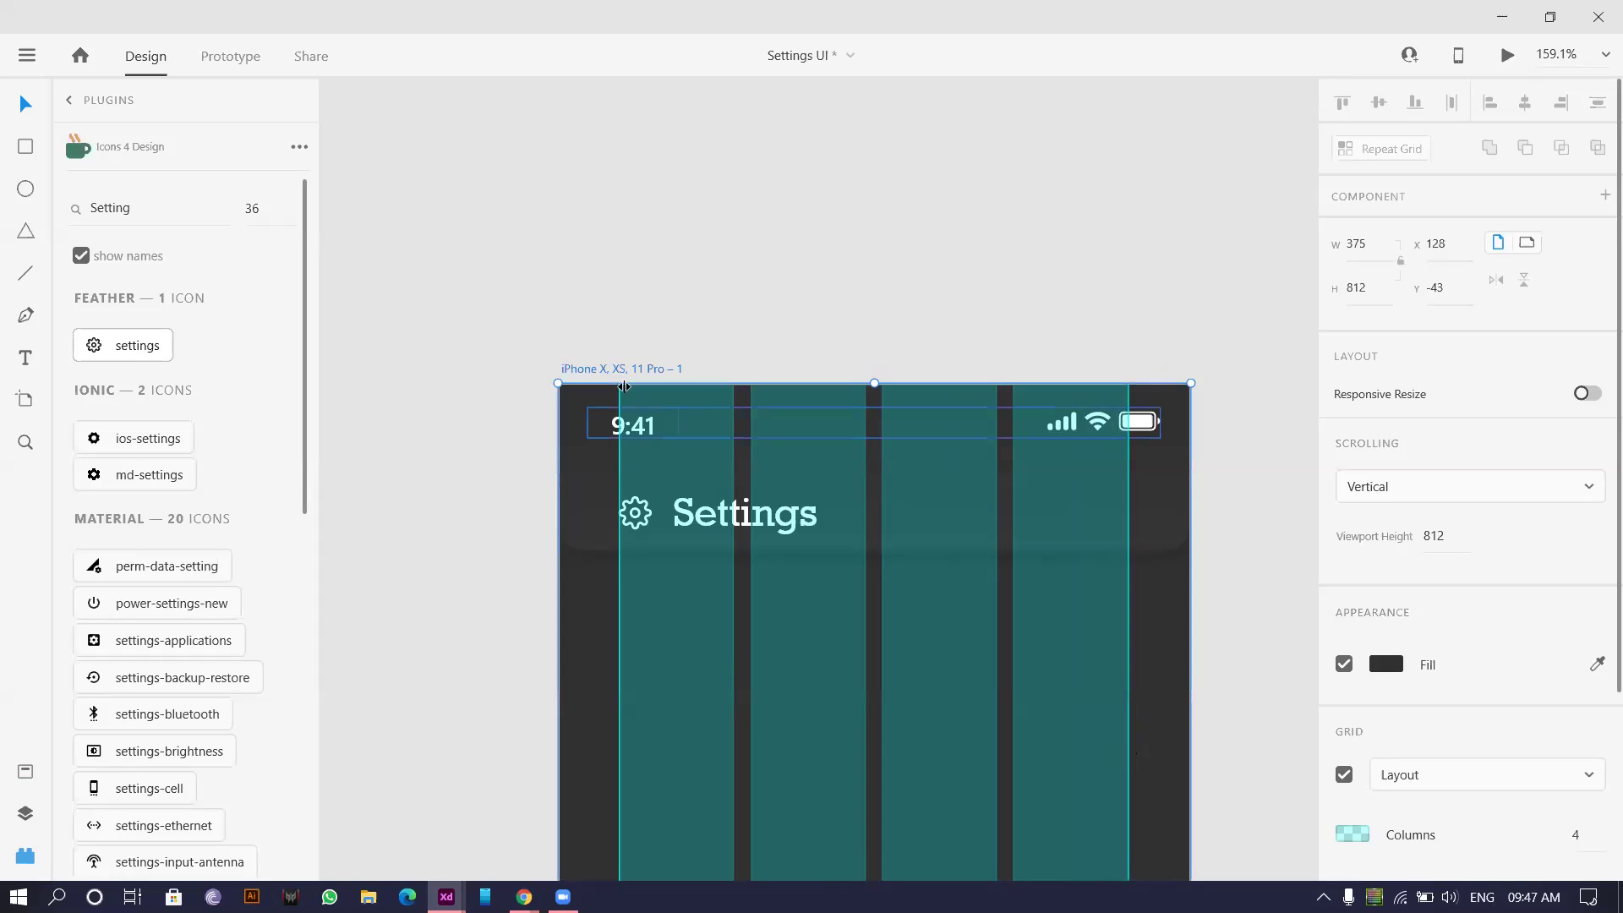
pyautogui.click(1344, 774)
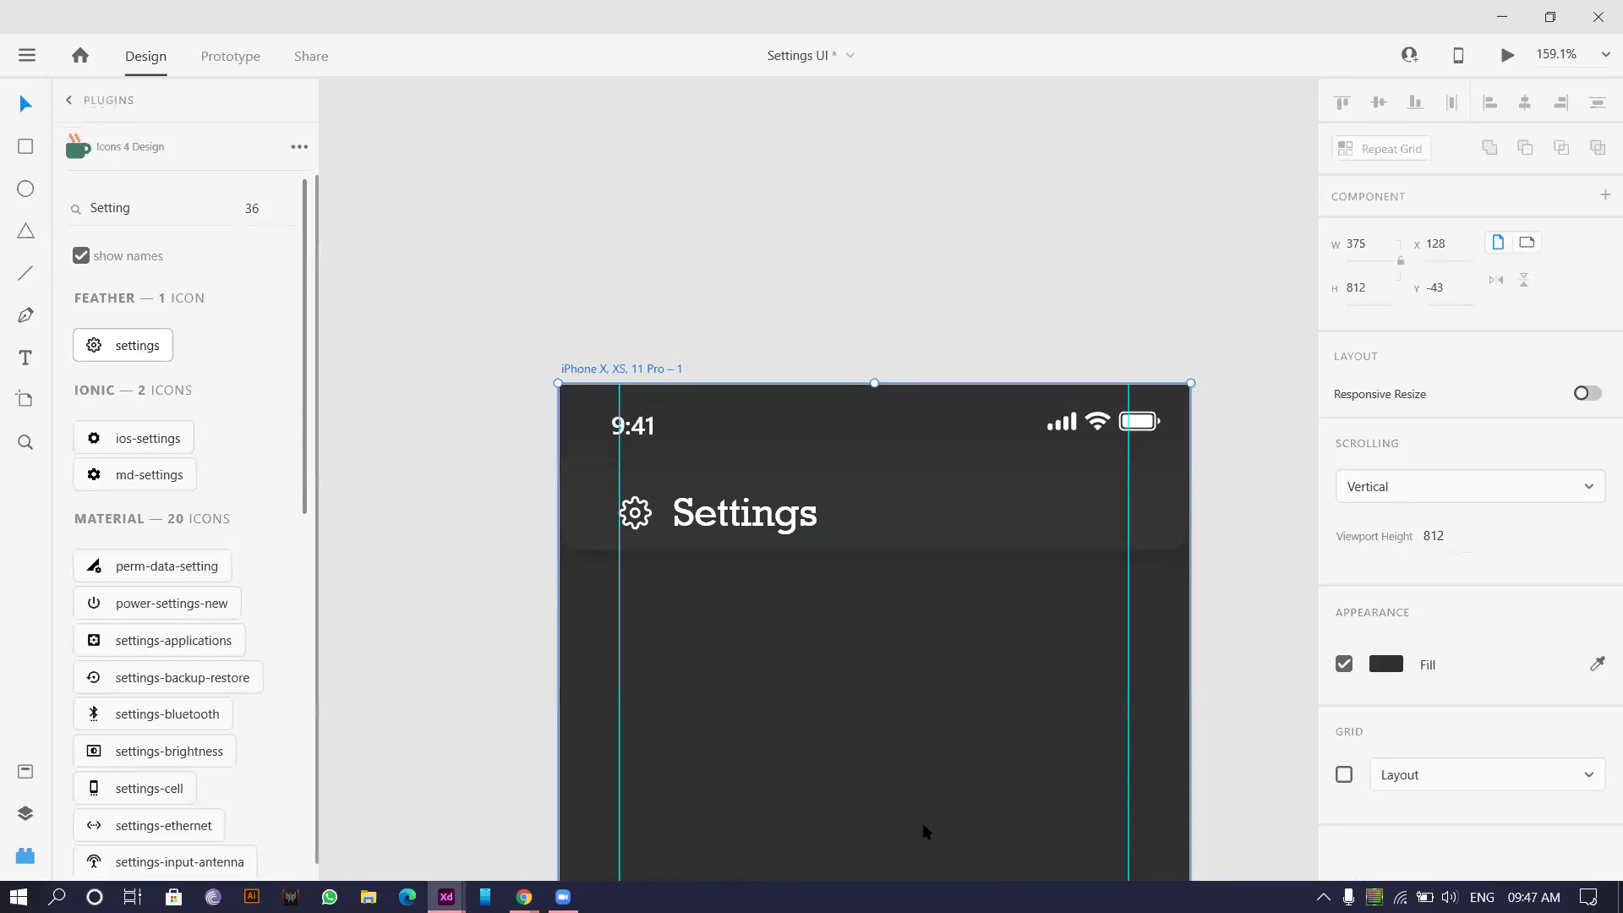
# - Add a text label reading "Network" on the empty canvas to the left of the artboard
pyautogui.scroll(-2, 923, 830)
pyautogui.scroll(3, 787, 565)
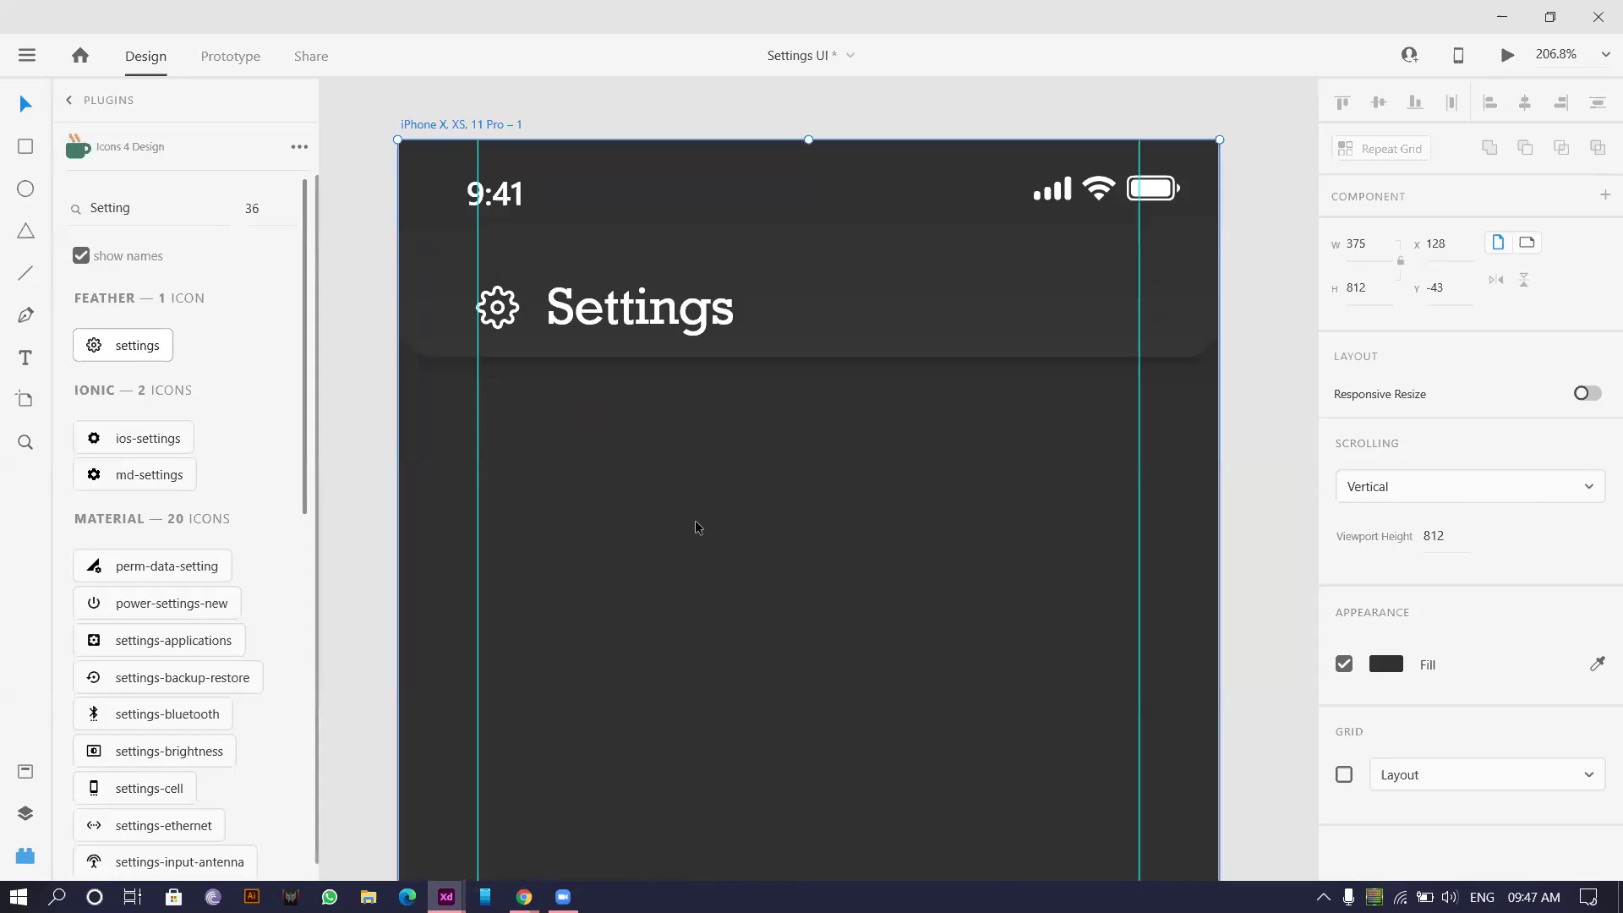
pyautogui.scroll(-5, 694, 499)
pyautogui.click(26, 357)
pyautogui.click(822, 433)
pyautogui.write('Ne')
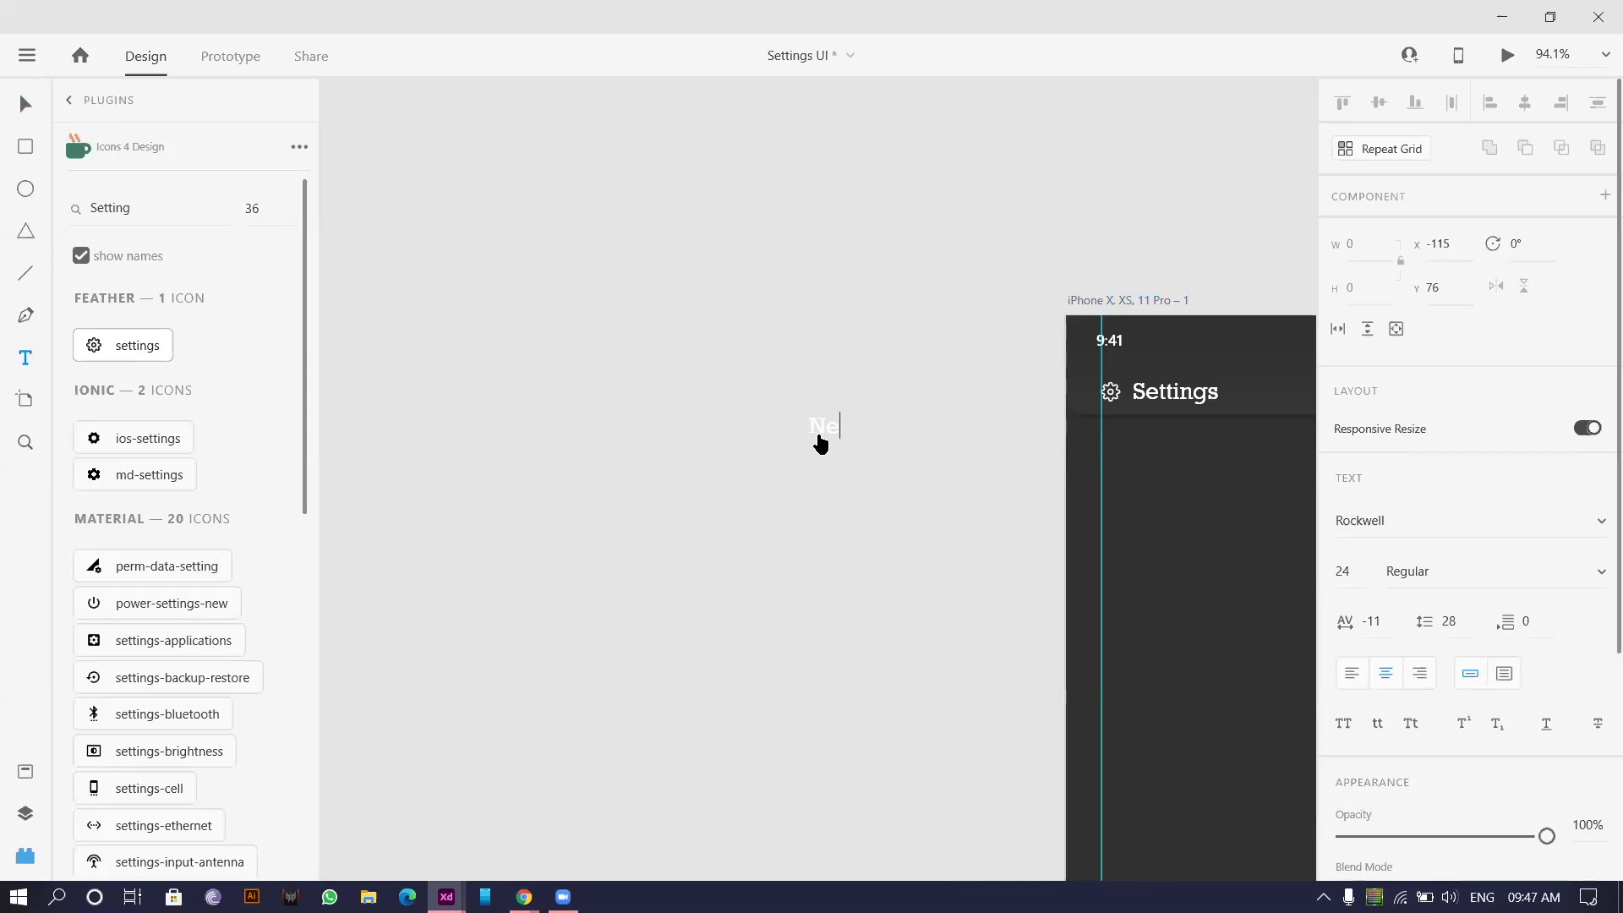
pyautogui.write('twork')
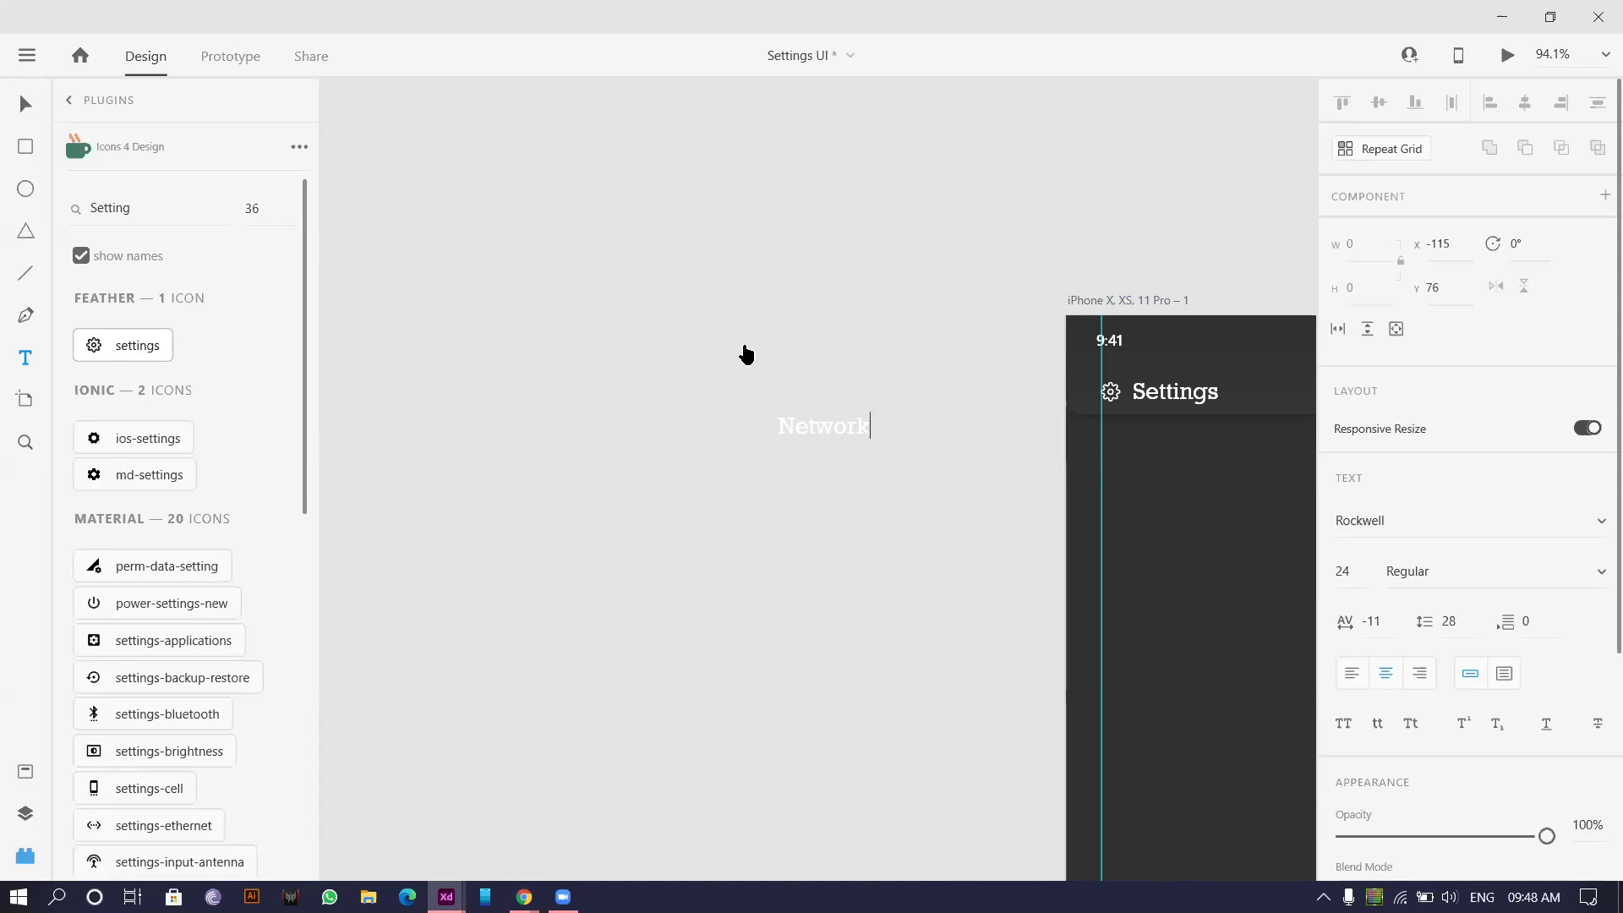
pyautogui.press('Escape')
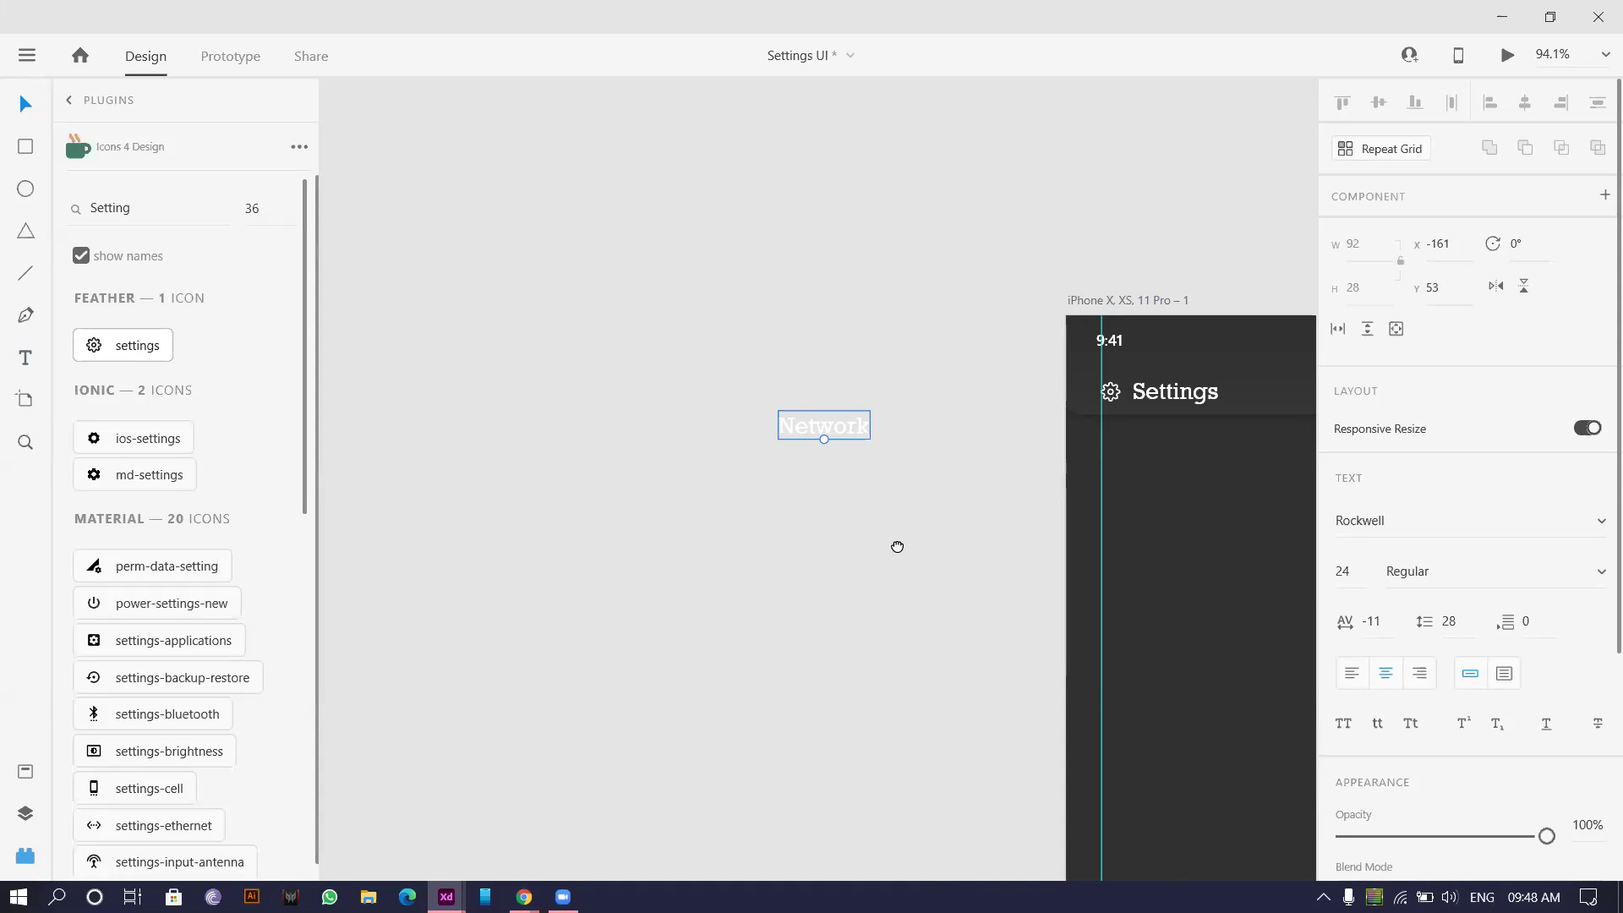
# - Duplicate the Network label directly below it and change the copy's text to "Conectivity"
pyautogui.scroll(-1, 845, 457)
pyautogui.hscroll(2, 846, 457)
pyautogui.moveTo(679, 347); pyautogui.dragTo(679, 419)
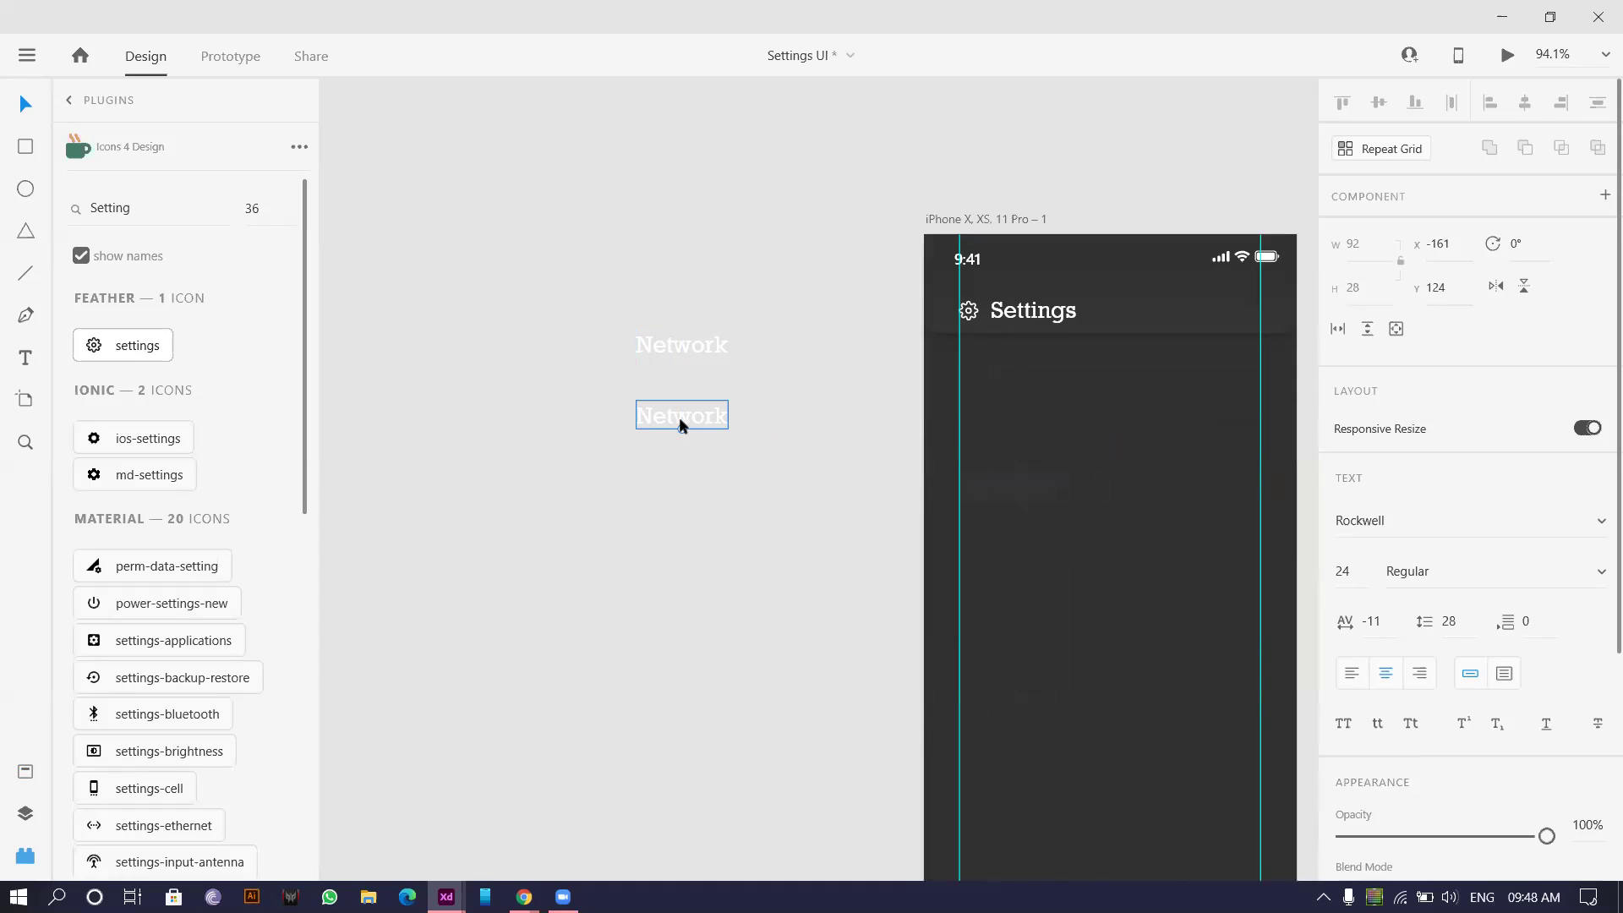
pyautogui.write('Sonnecti')
pyautogui.write('viti')
pyautogui.press('BackSpace')
pyautogui.write('y')
pyautogui.press('Escape')
# - Duplicate the Conectivity label below it and change the copy's text to "security"
pyautogui.moveTo(697, 414); pyautogui.dragTo(702, 490)
pyautogui.doubleClick(702, 490)
pyautogui.write('A')
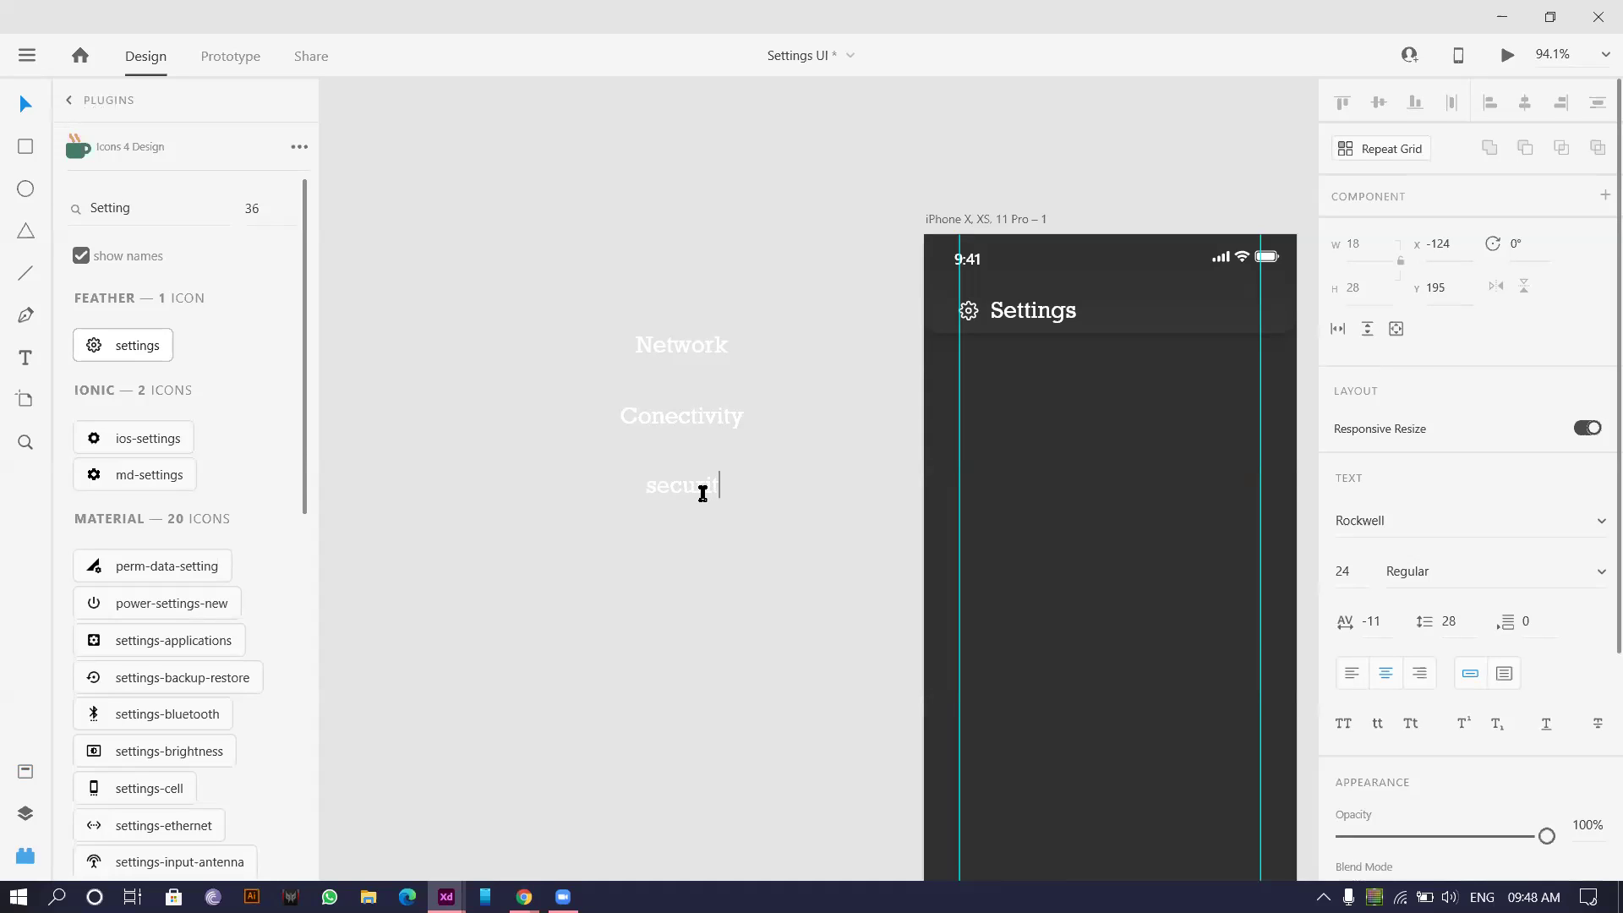
pyautogui.press('Escape')
# - Duplicate the security label below it and change the copy's text to "Phone"
pyautogui.moveTo(718, 487); pyautogui.dragTo(698, 566)
pyautogui.doubleClick(699, 565)
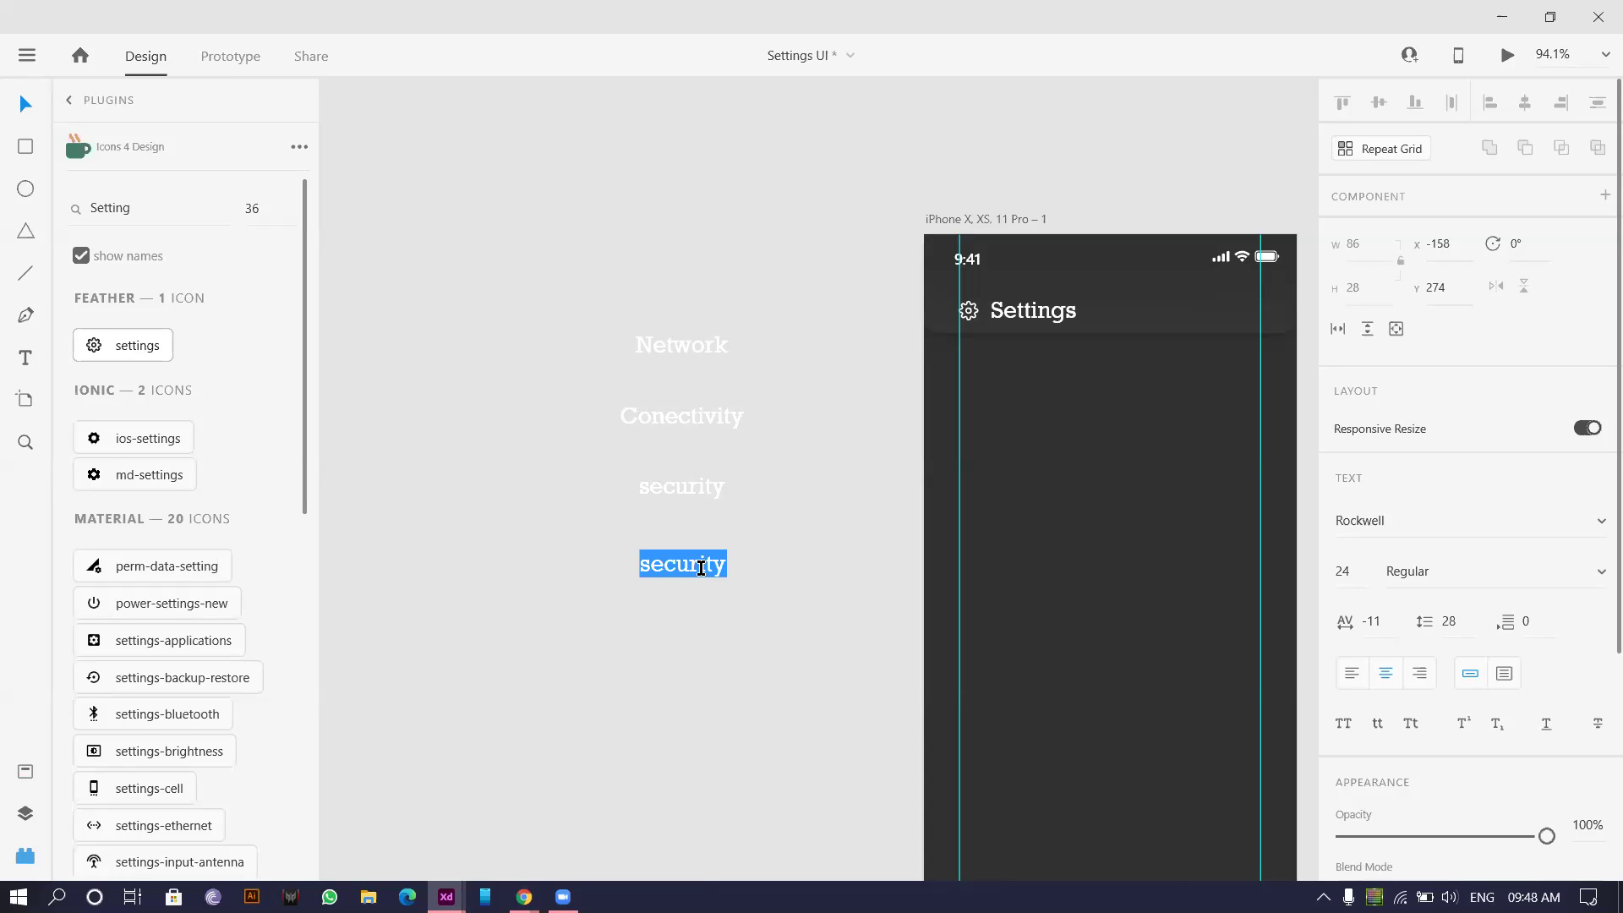
pyautogui.write('Phone')
pyautogui.press('Escape')
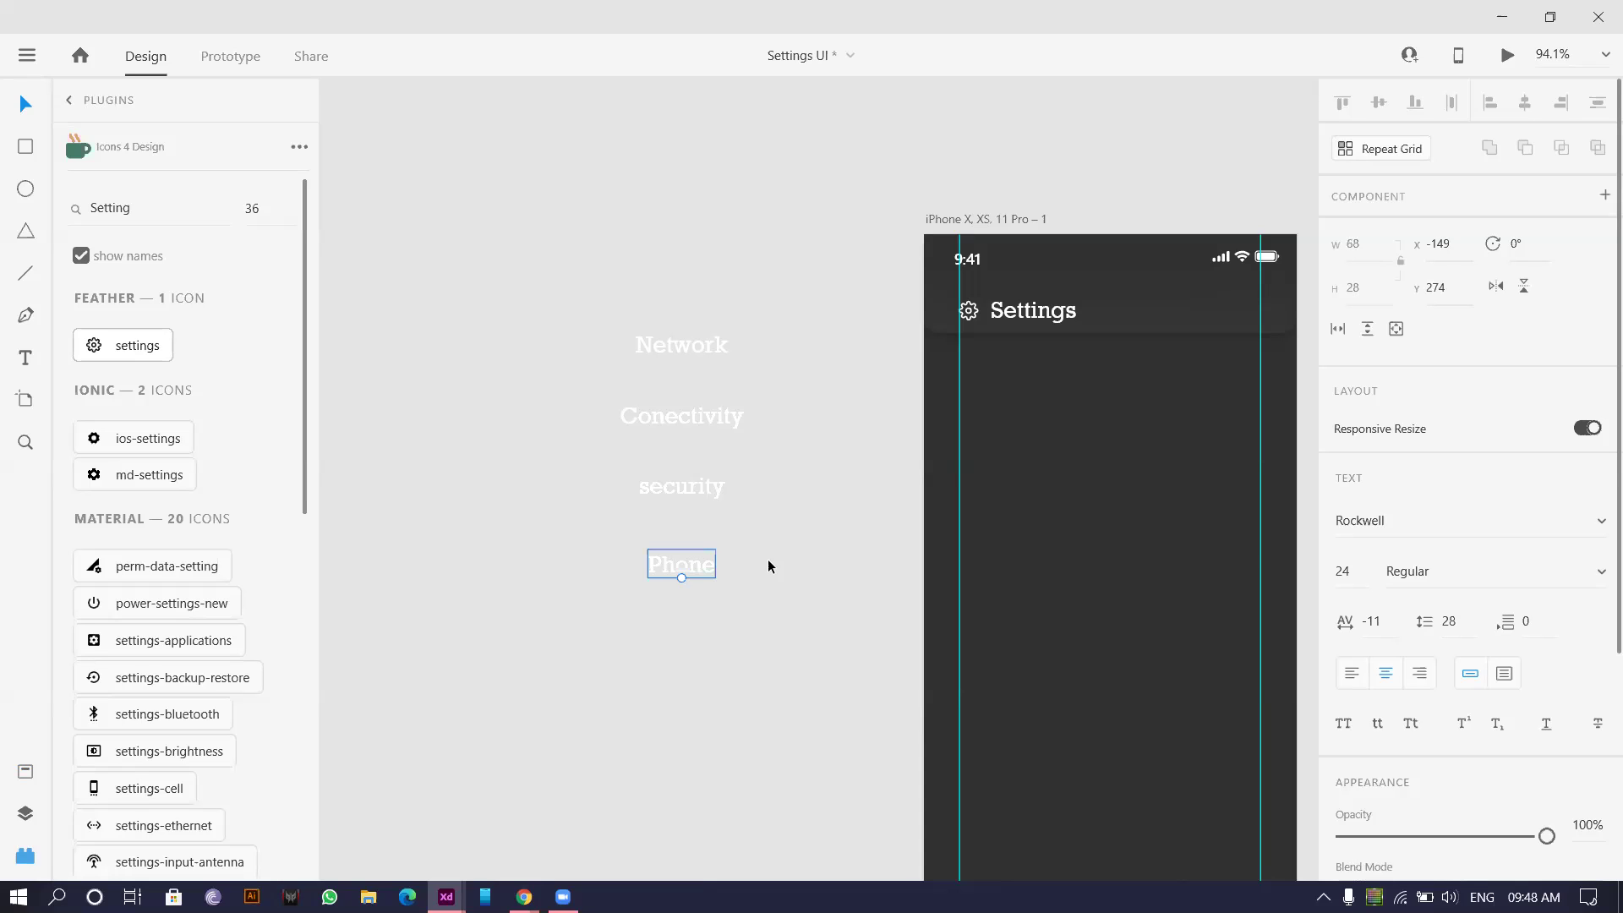
# - Duplicate the Phone label below it and change the copy's text to "Accounts"
pyautogui.moveTo(695, 561); pyautogui.dragTo(691, 621)
pyautogui.doubleClick(692, 621)
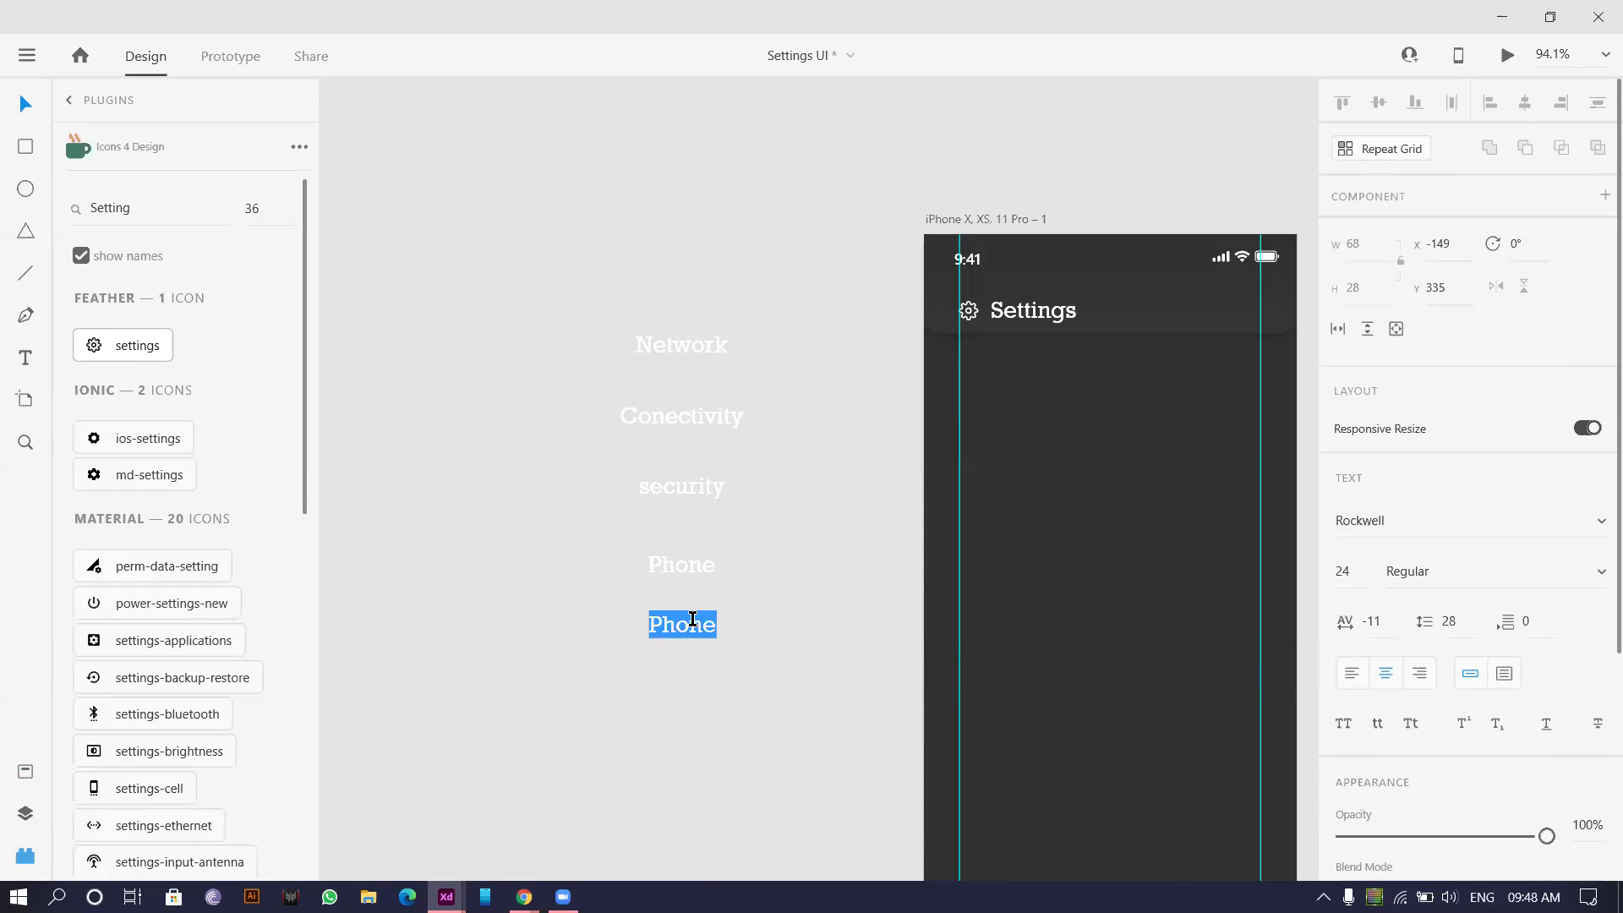
pyautogui.write('Account')
pyautogui.press('Escape')
pyautogui.scroll(-4, 757, 505)
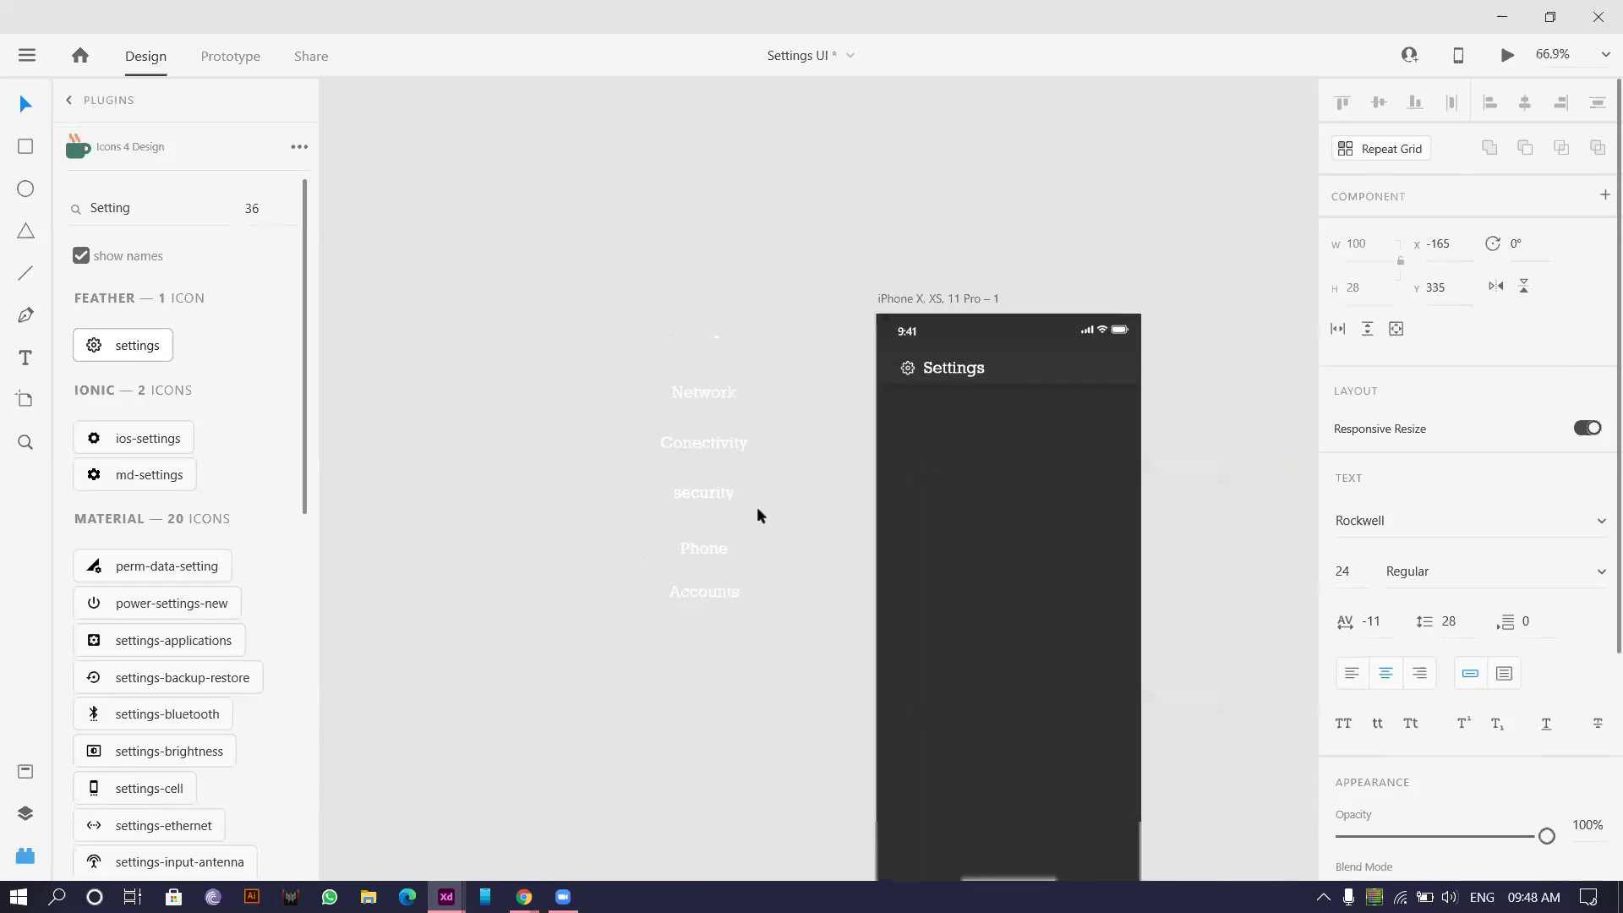
pyautogui.moveTo(758, 506); pyautogui.dragTo(565, 386)
pyautogui.scroll(4, 564, 387)
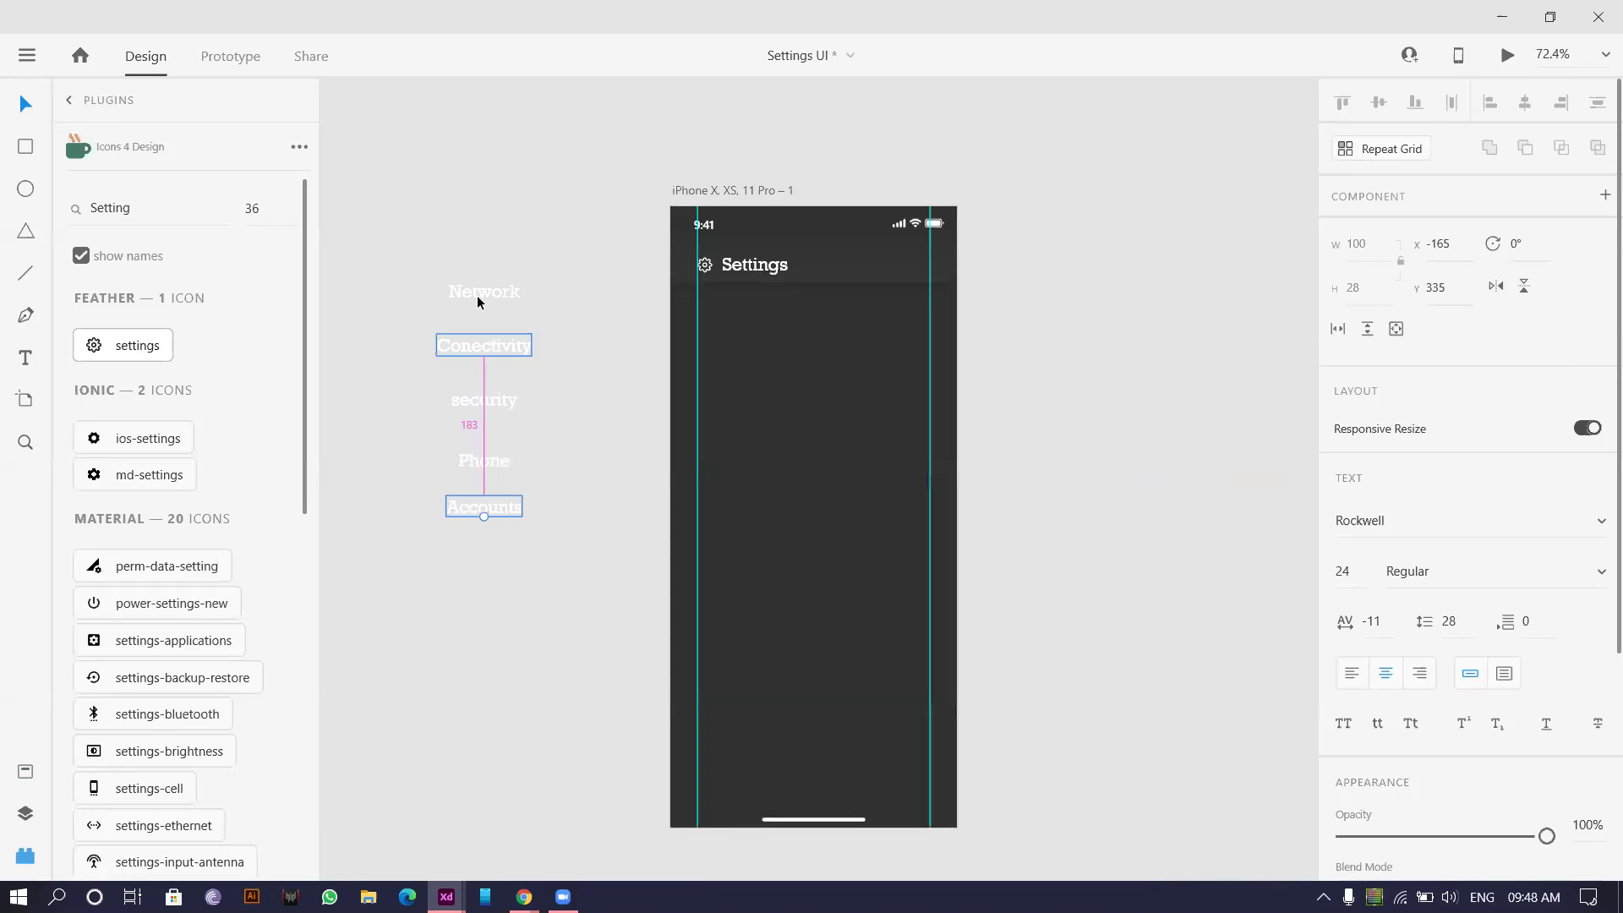
# - Move the Network and Conectivity labels out of the column into a horizontal row further away from the artboard
pyautogui.moveTo(462, 240); pyautogui.dragTo(444, 527)
pyautogui.click(721, 459)
pyautogui.scroll(-4, 752, 404)
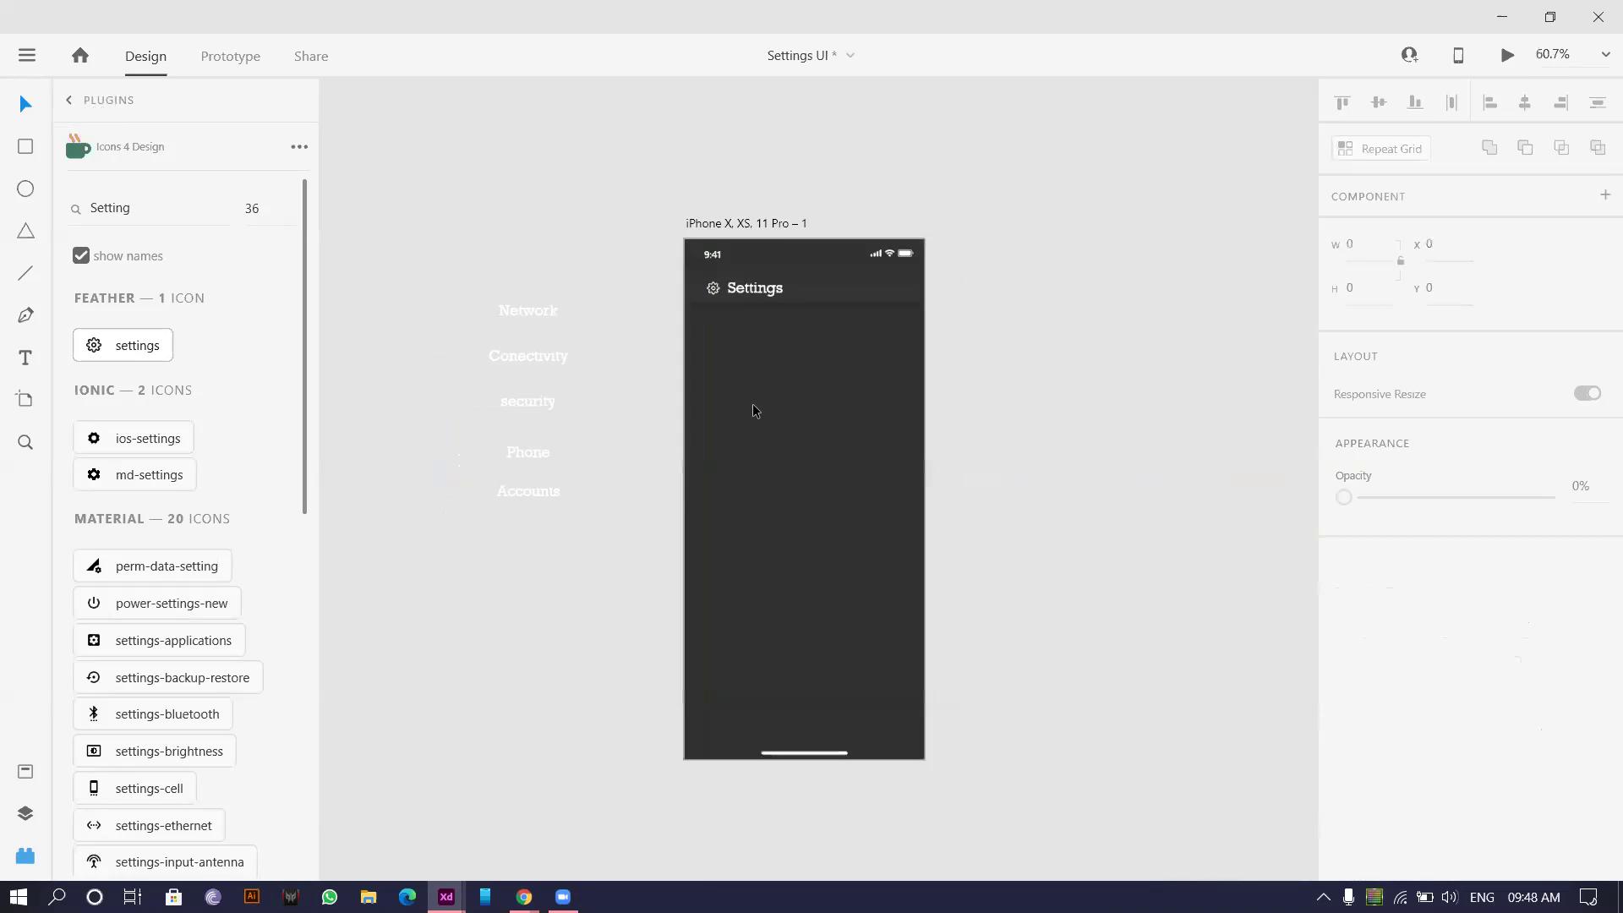
pyautogui.scroll(5, 592, 348)
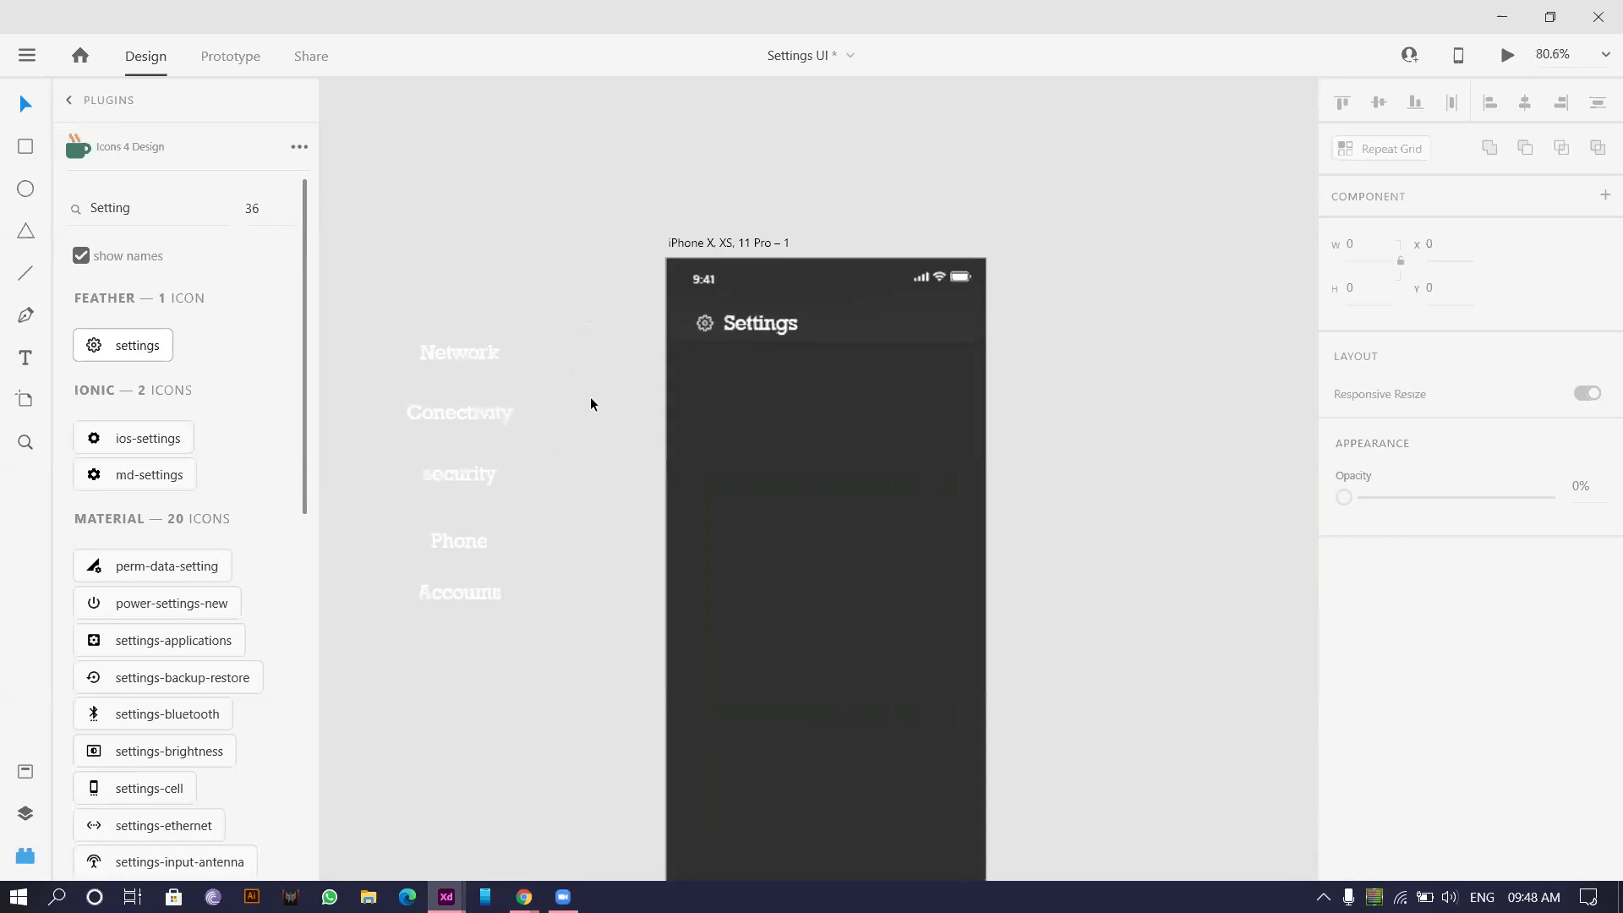
pyautogui.click(574, 340)
pyautogui.scroll(-5, 592, 355)
pyautogui.click(702, 333)
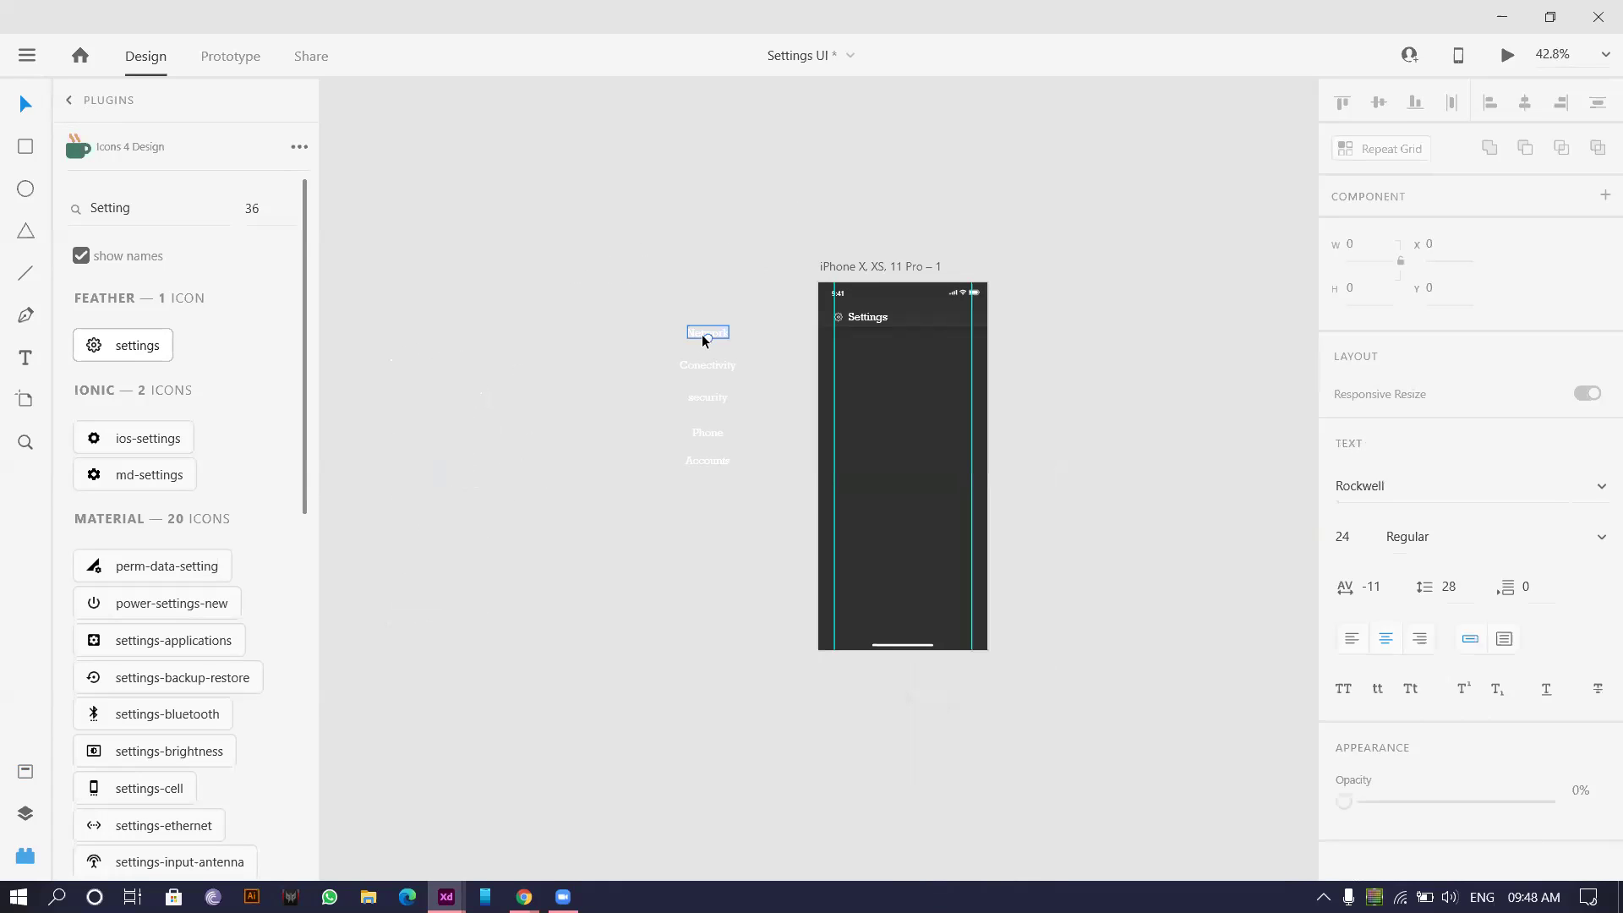
pyautogui.moveTo(701, 333); pyautogui.dragTo(427, 220)
pyautogui.hscroll(-2, 550, 381)
pyautogui.moveTo(744, 372); pyautogui.dragTo(575, 338)
# - Move the security, Phone and Accounts labels into the same row after Conectivity, evenly spaced
pyautogui.click(763, 419)
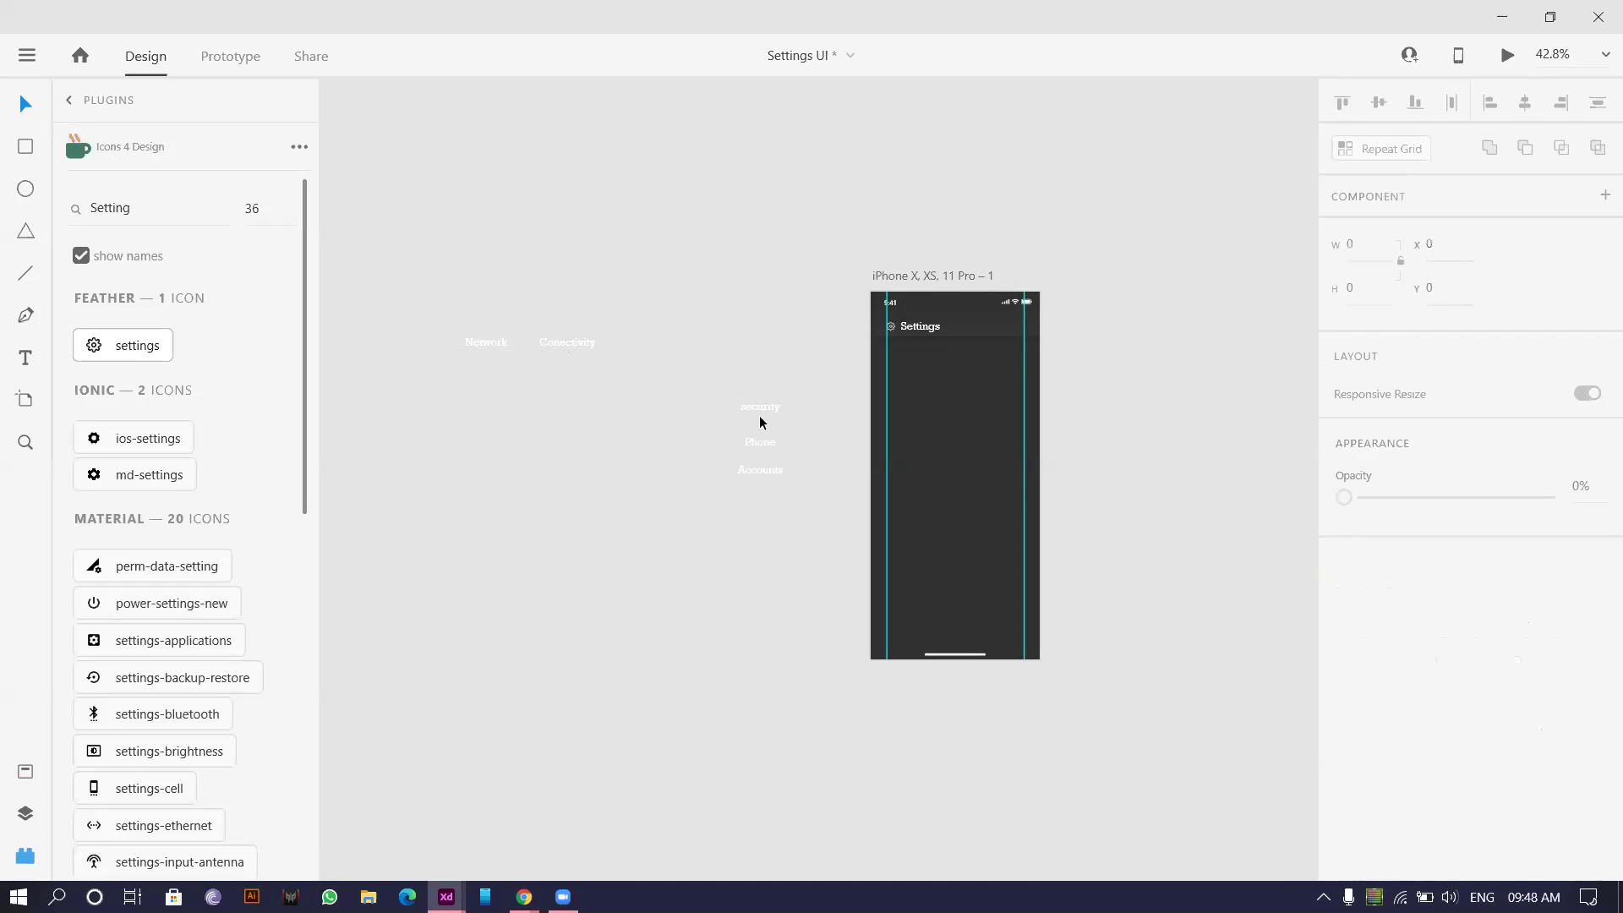
pyautogui.moveTo(761, 408); pyautogui.dragTo(638, 343)
pyautogui.moveTo(757, 441); pyautogui.dragTo(692, 338)
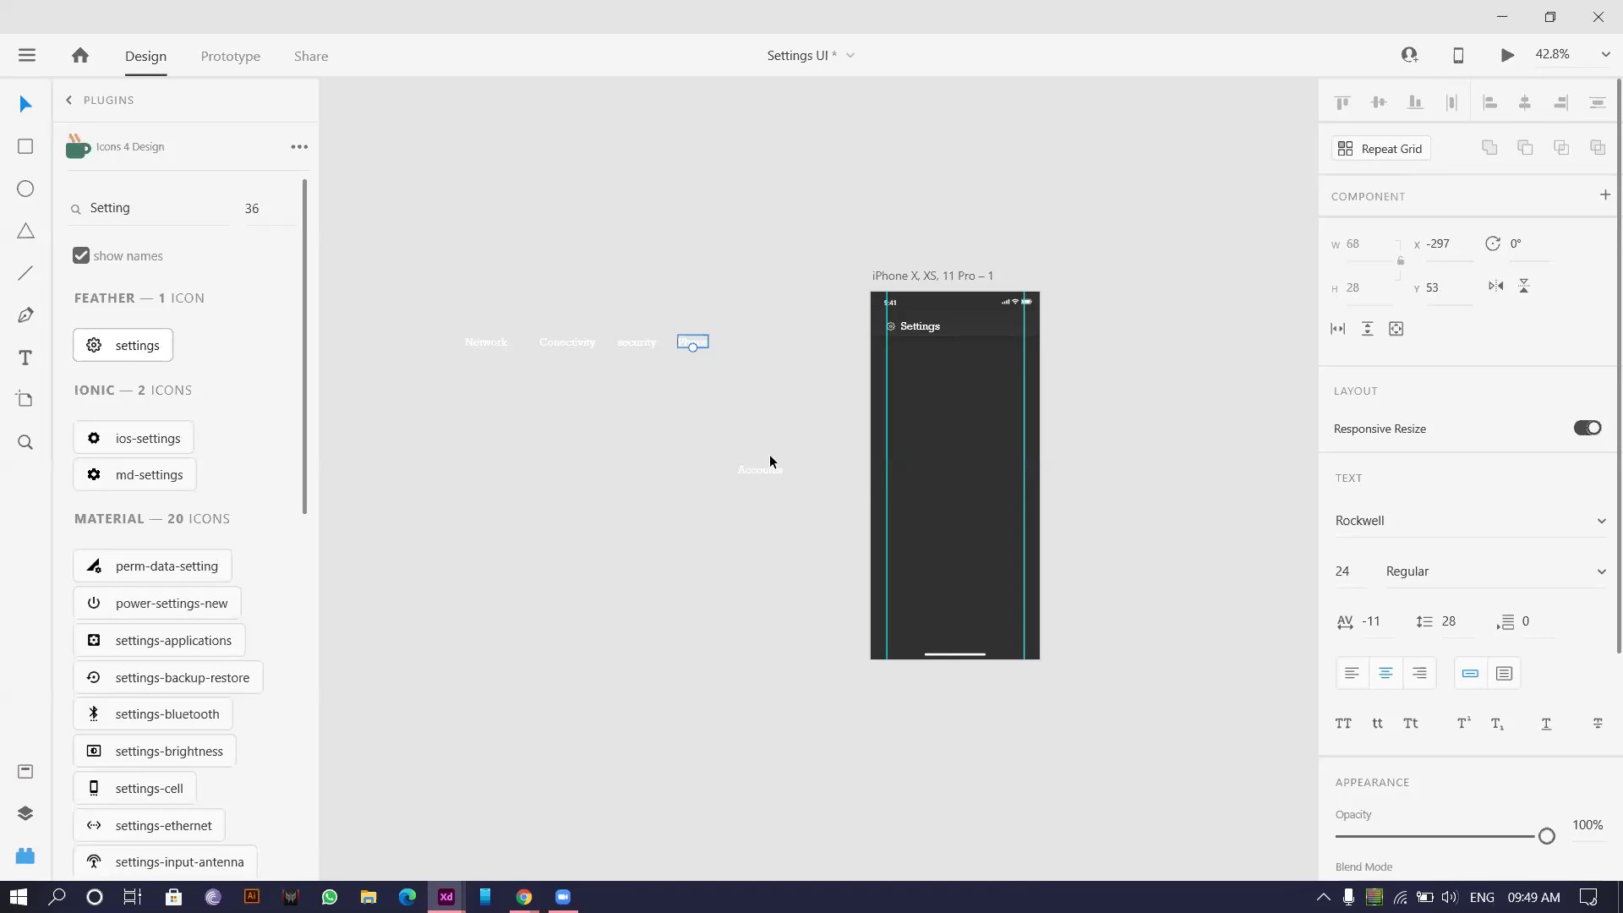
pyautogui.moveTo(758, 470); pyautogui.dragTo(753, 345)
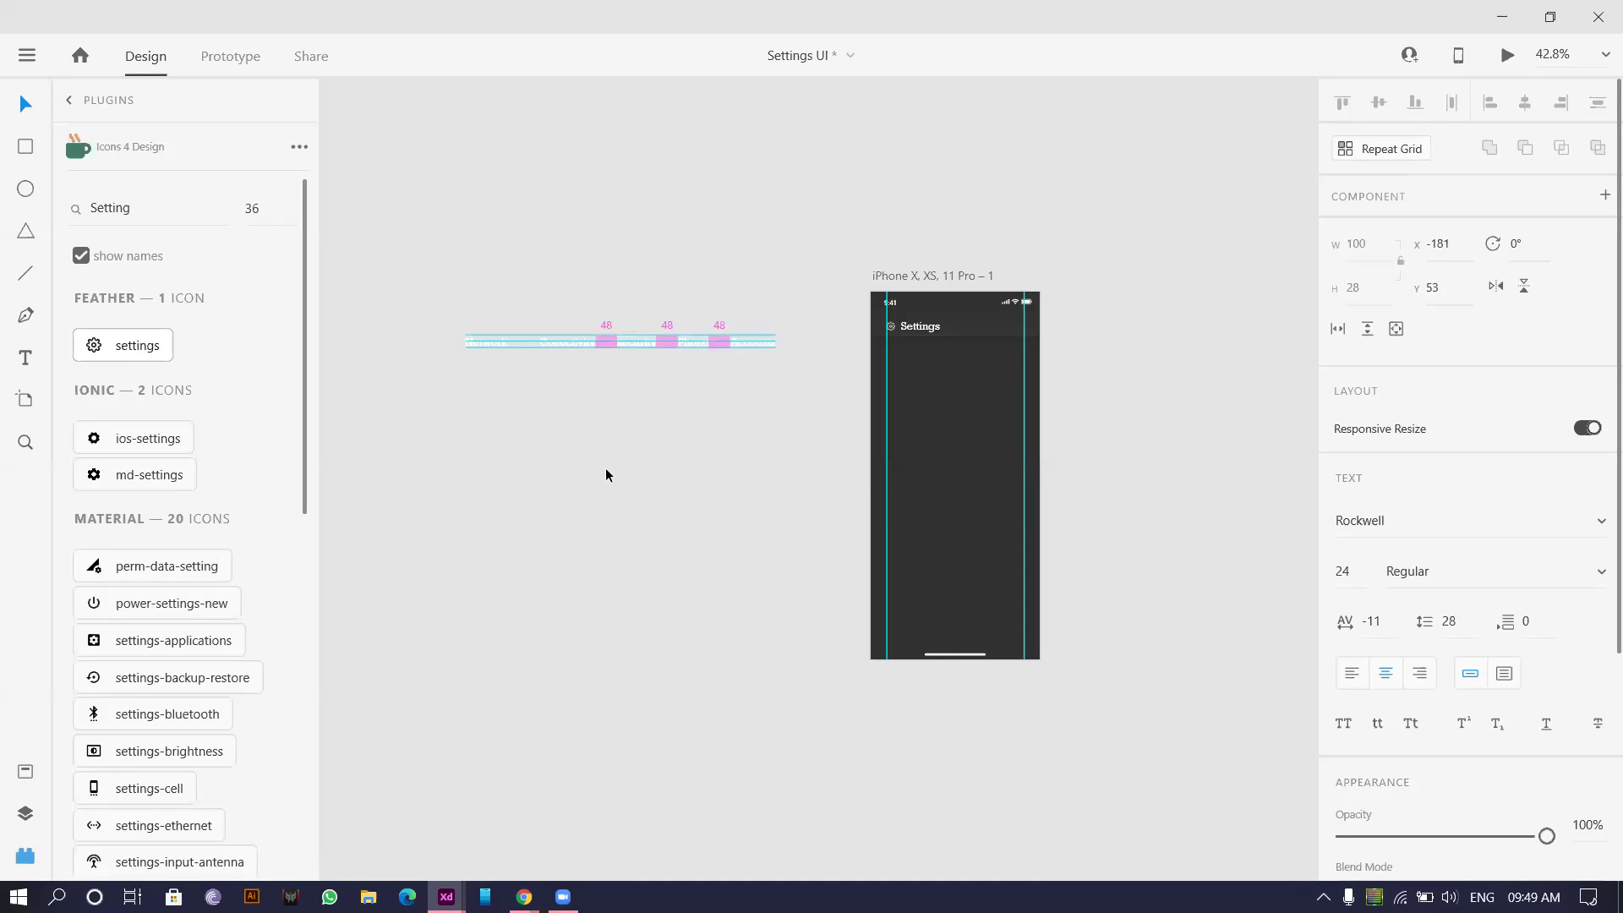
pyautogui.click(592, 464)
# - Add a text label "Wifi" below the Network heading
pyautogui.scroll(5, 474, 418)
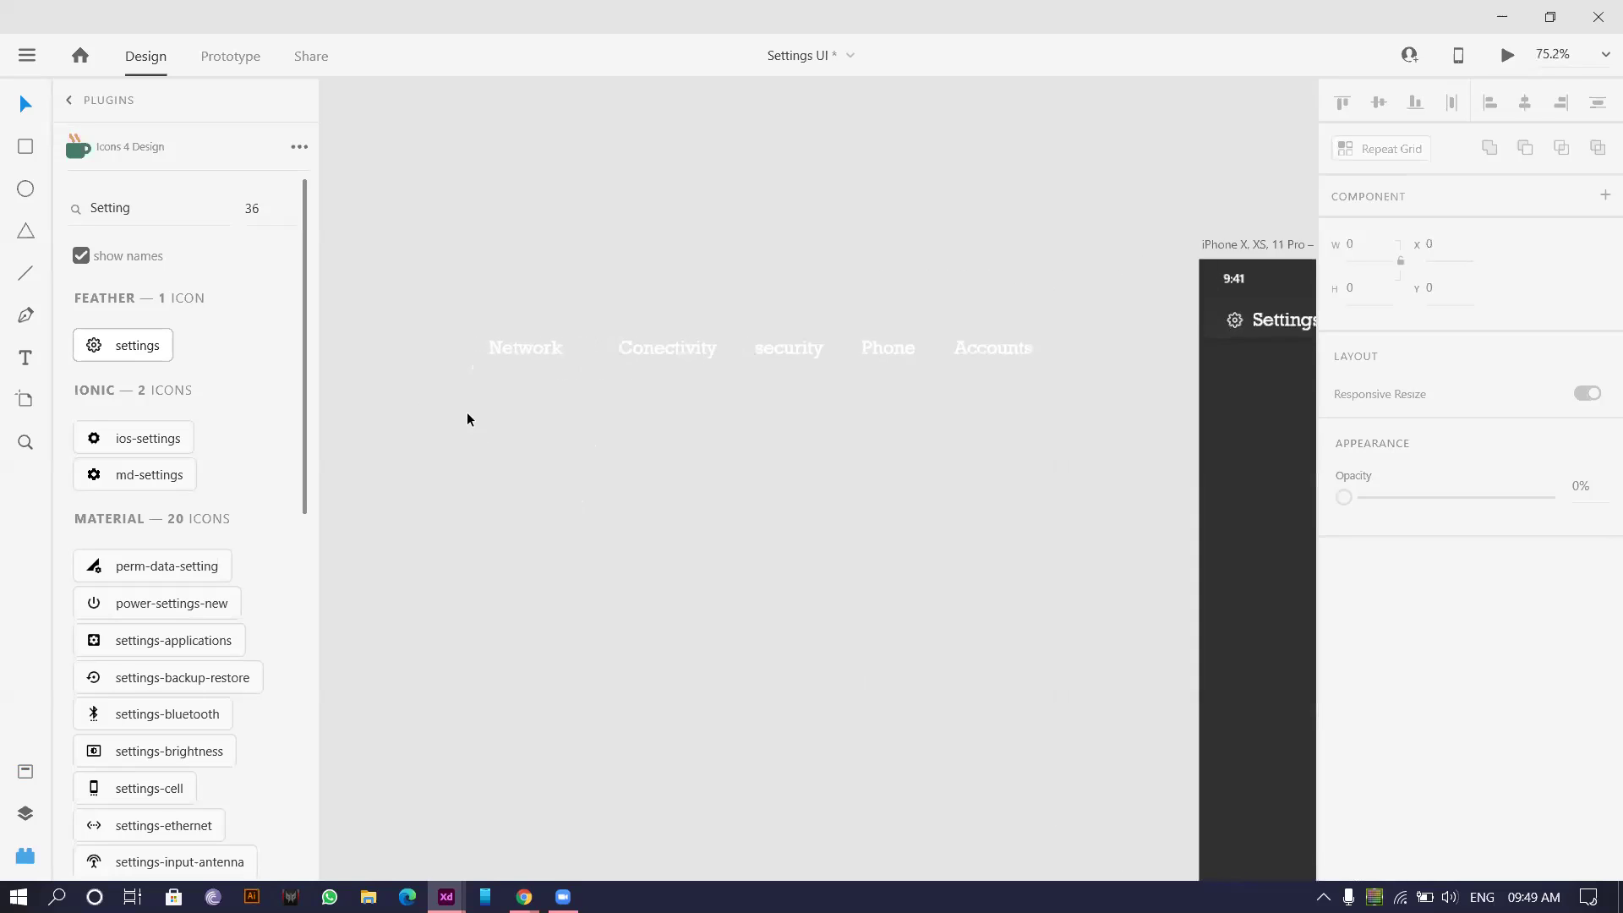
pyautogui.click(25, 357)
pyautogui.click(492, 382)
pyautogui.write('Wifi')
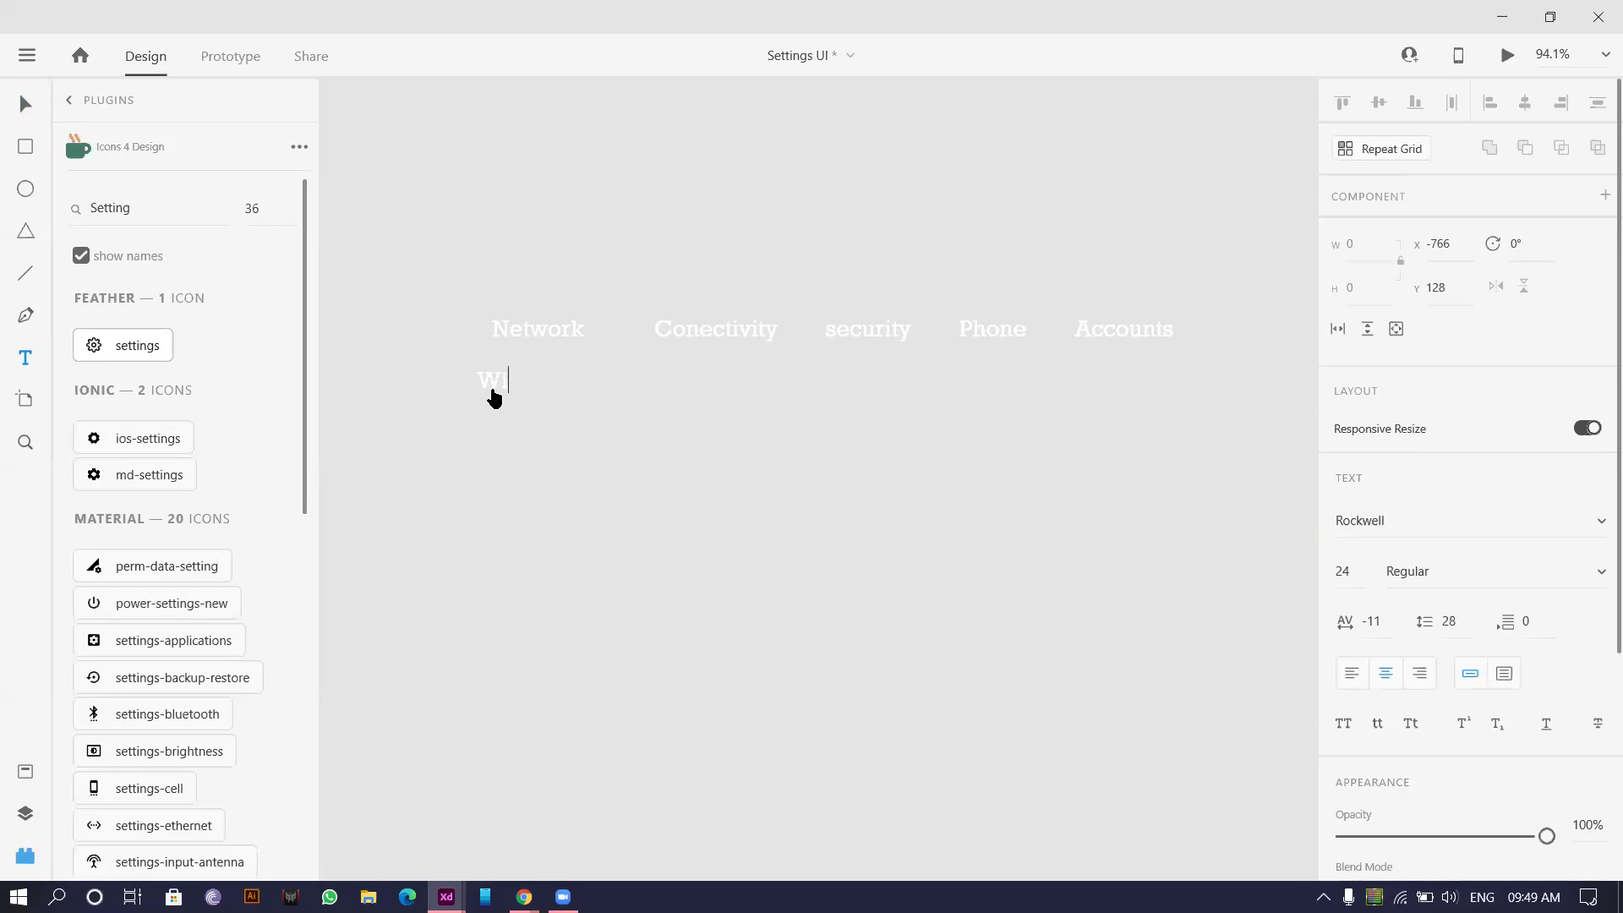
pyautogui.press('Escape')
# - Change the fill colour of the five headings and the Wifi label to dark grey
pyautogui.moveTo(477, 245); pyautogui.dragTo(142, 257)
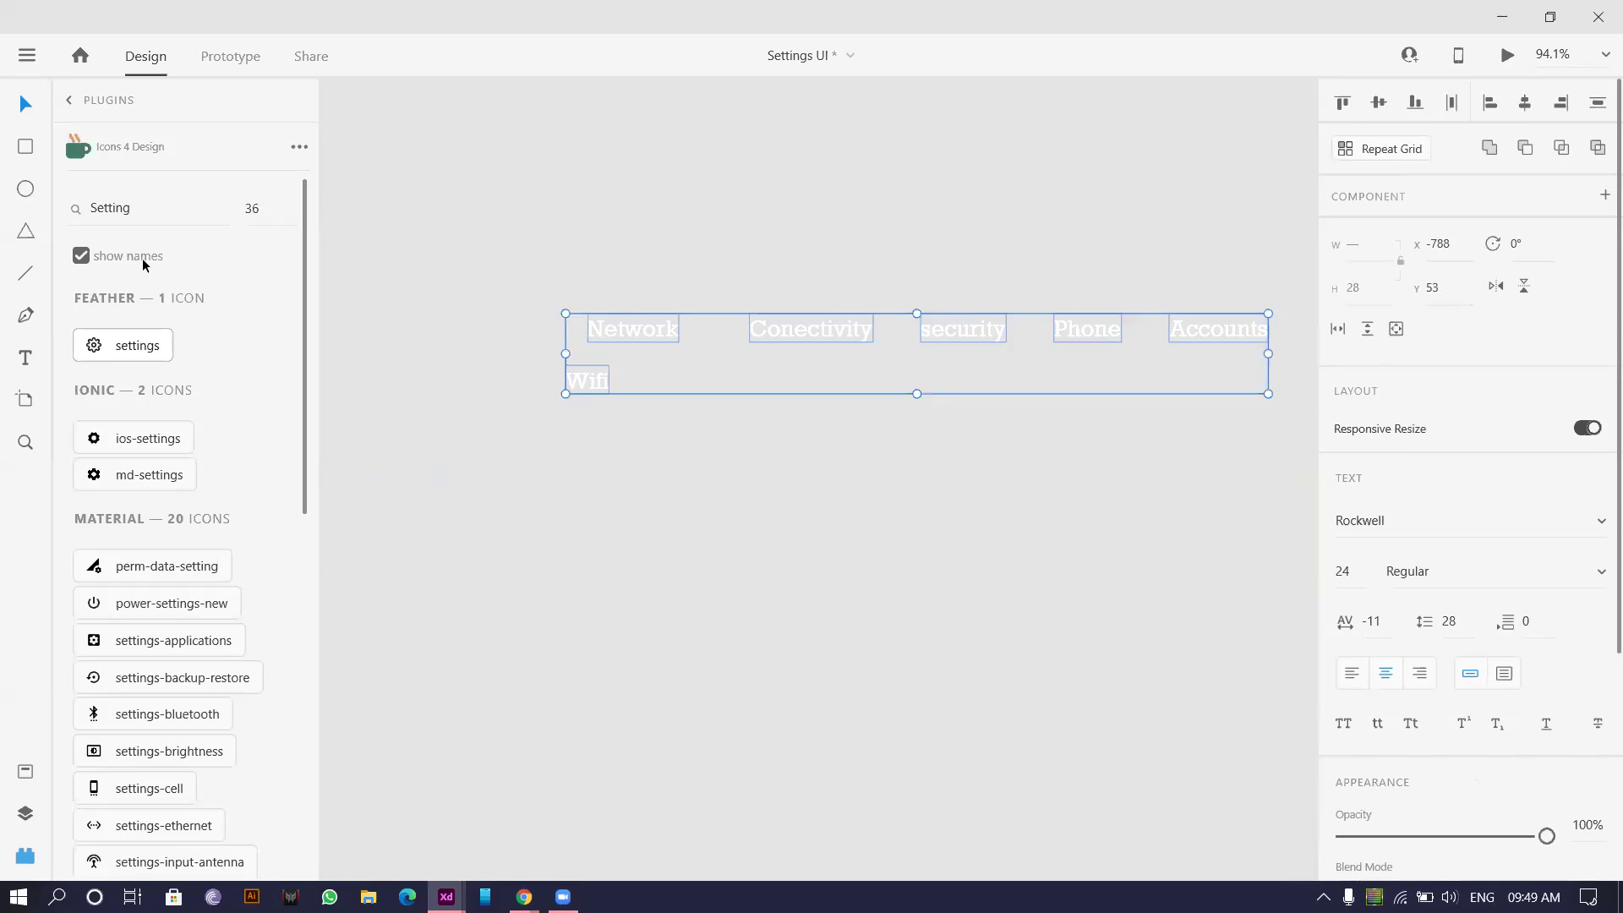
pyautogui.scroll(-3, 1514, 590)
pyautogui.click(1383, 717)
pyautogui.moveTo(1166, 674); pyautogui.dragTo(1036, 710)
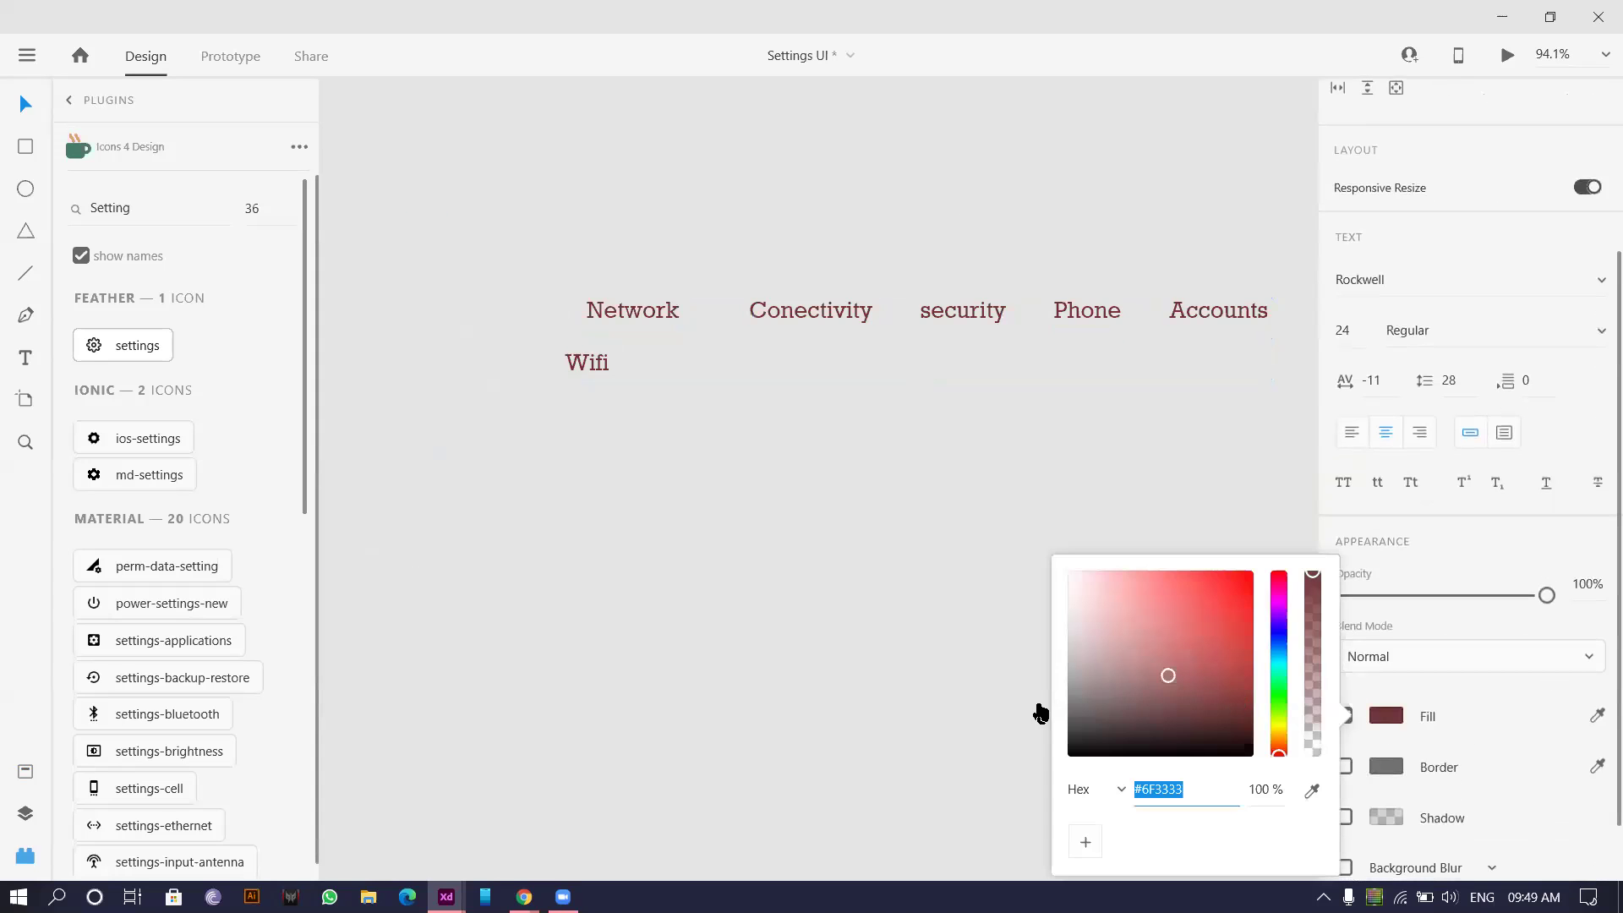
pyautogui.click(761, 576)
# - Duplicate the Wifi label directly below it and change the copy's text to "Network"
pyautogui.scroll(2, 602, 337)
pyautogui.moveTo(541, 362); pyautogui.dragTo(585, 430)
pyautogui.doubleClick(607, 417)
pyautogui.write('Netwrk')
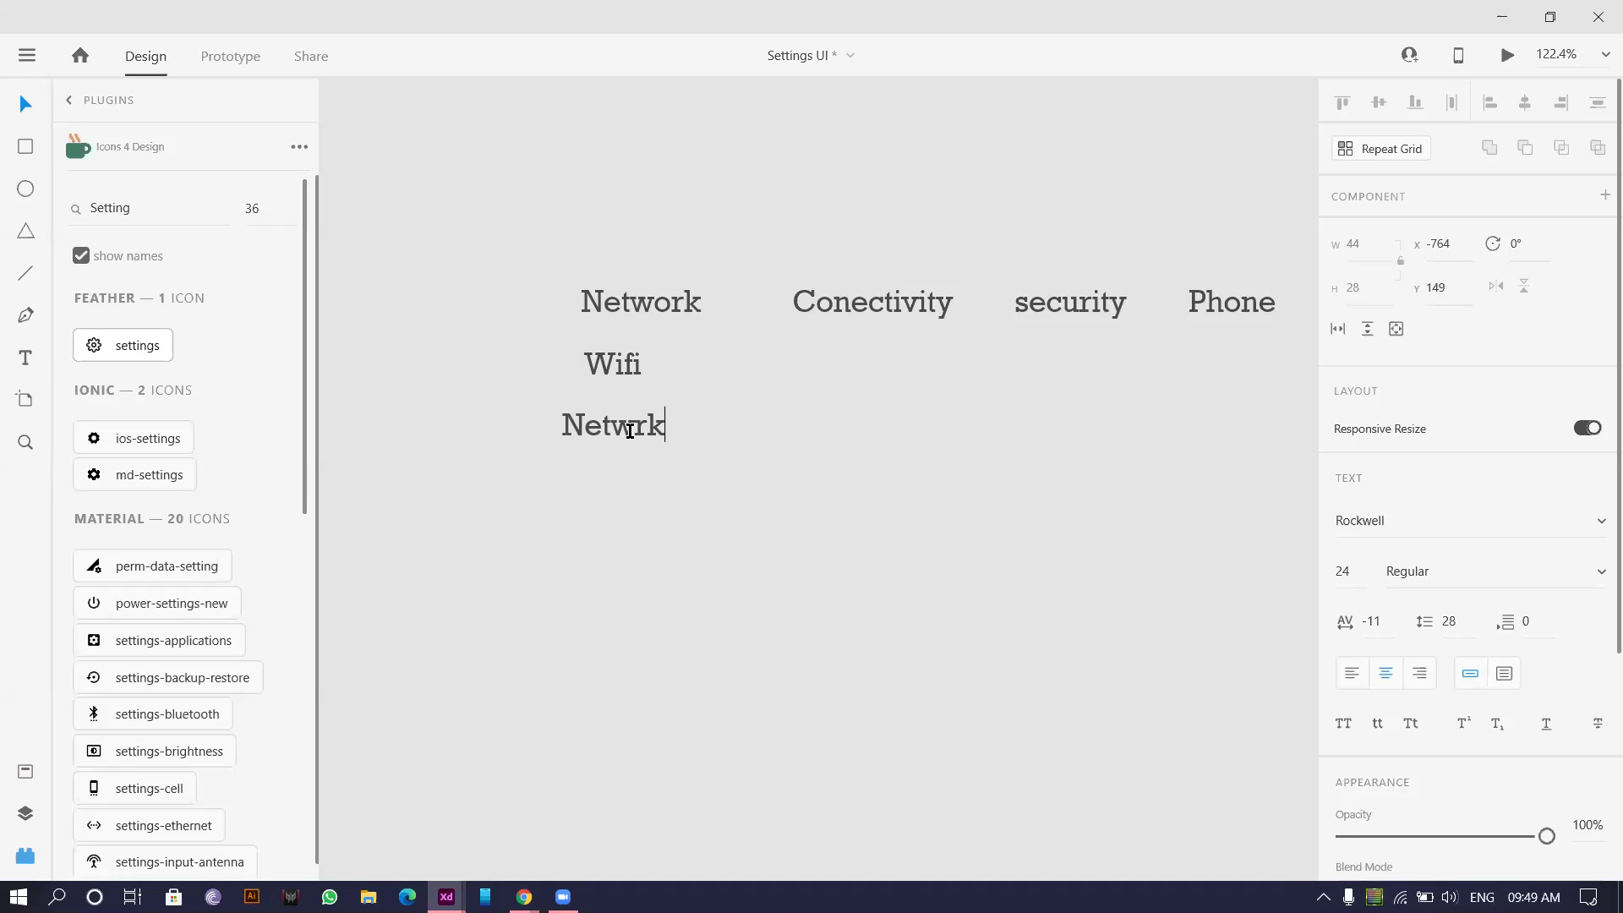
pyautogui.write('o')
pyautogui.press('Escape')
# - Duplicate the Wifi and Network items under the Conectivity heading and change the upper copy's text to "Hotspot"
pyautogui.moveTo(564, 598); pyautogui.dragTo(867, 365)
pyautogui.doubleClick(866, 365)
pyautogui.write('Wifi')
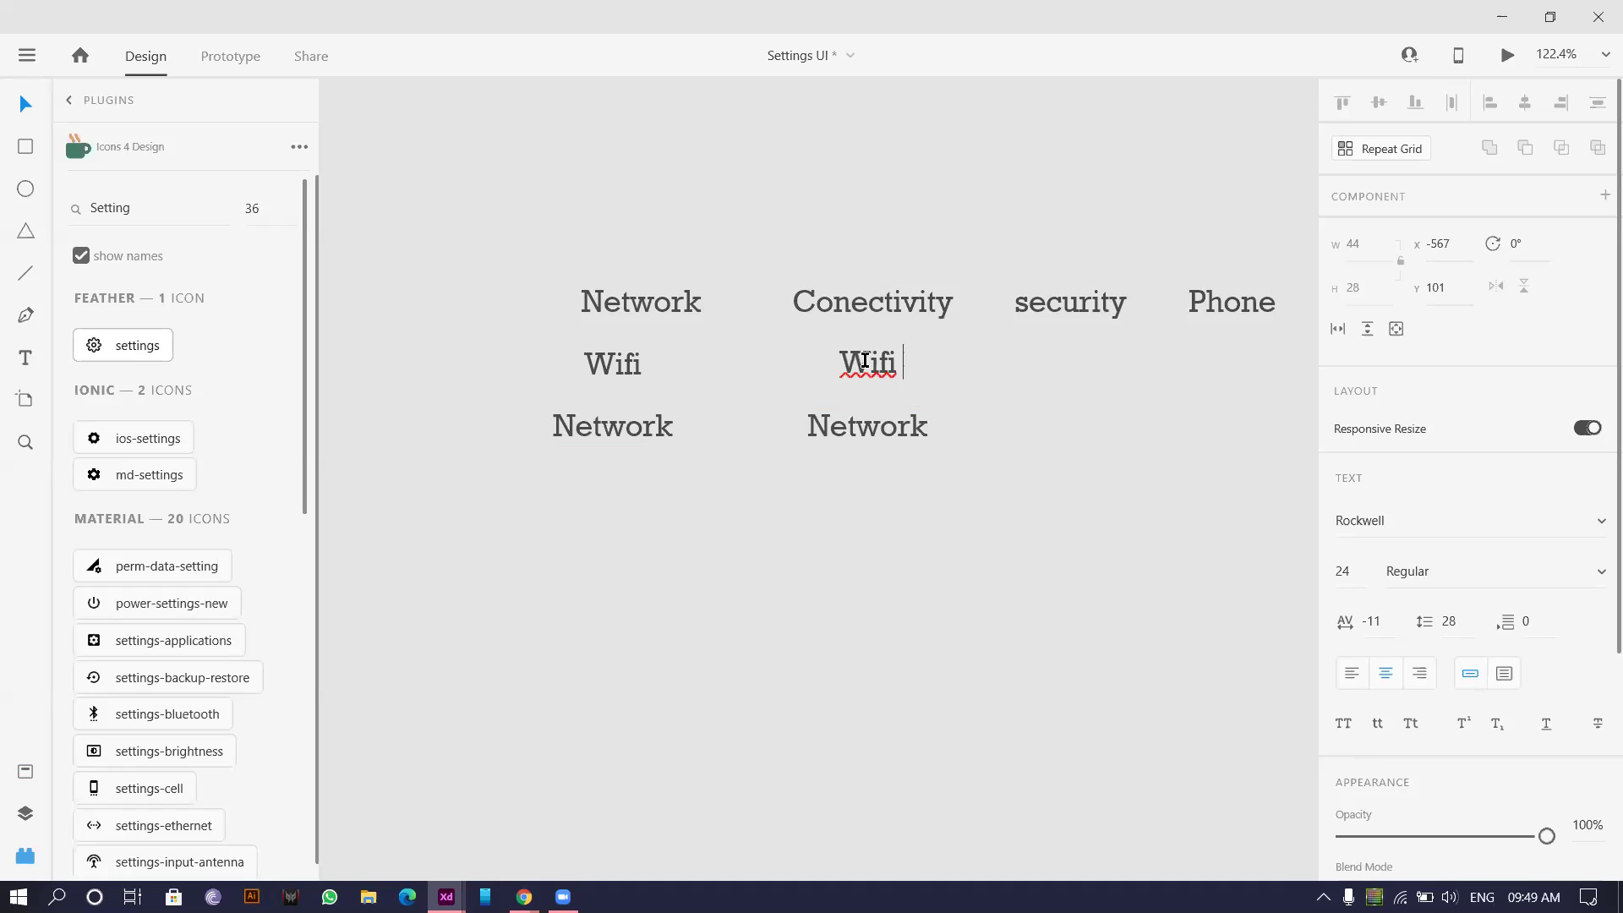
pyautogui.press('BackSpace')
pyautogui.press('BackSpace')
pyautogui.press('BackSpace')
pyautogui.press('BackSpace')
pyautogui.write('Hotspot')
# - Change the copied Network item below Hotspot to "Bluetooth"
pyautogui.click(876, 423)
pyautogui.doubleClick(873, 422)
pyautogui.write('Bluetooth')
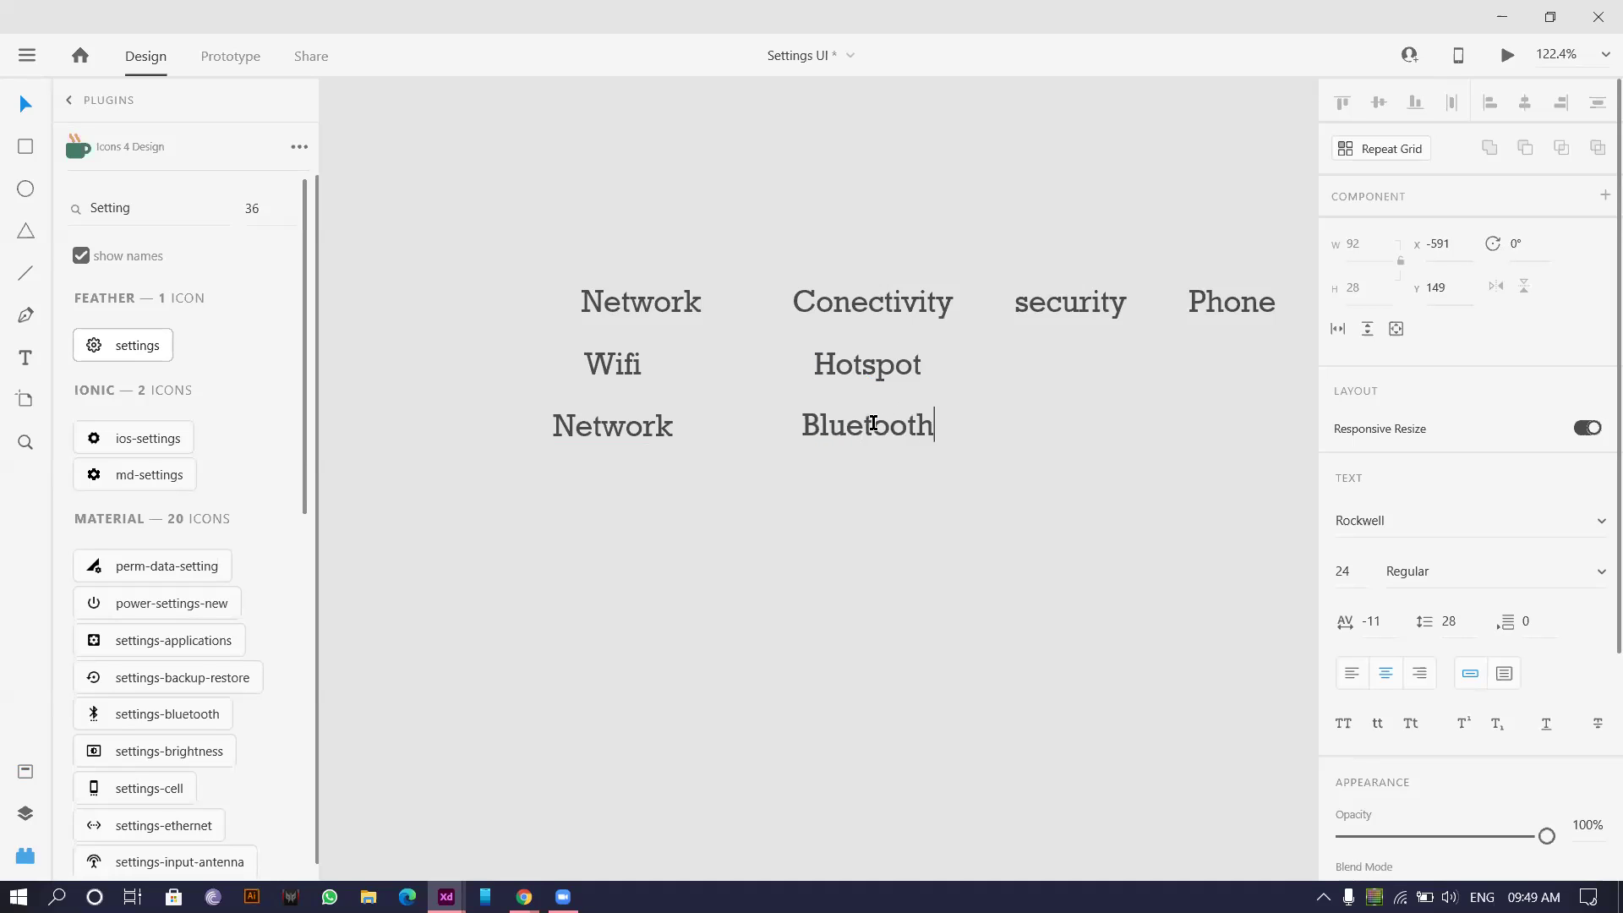
pyautogui.press('Escape')
# - Duplicate the Hotspot label under the security heading and change the copy's text to "Password/Pin"
pyautogui.hscroll(5, 505, 409)
pyautogui.press('Escape')
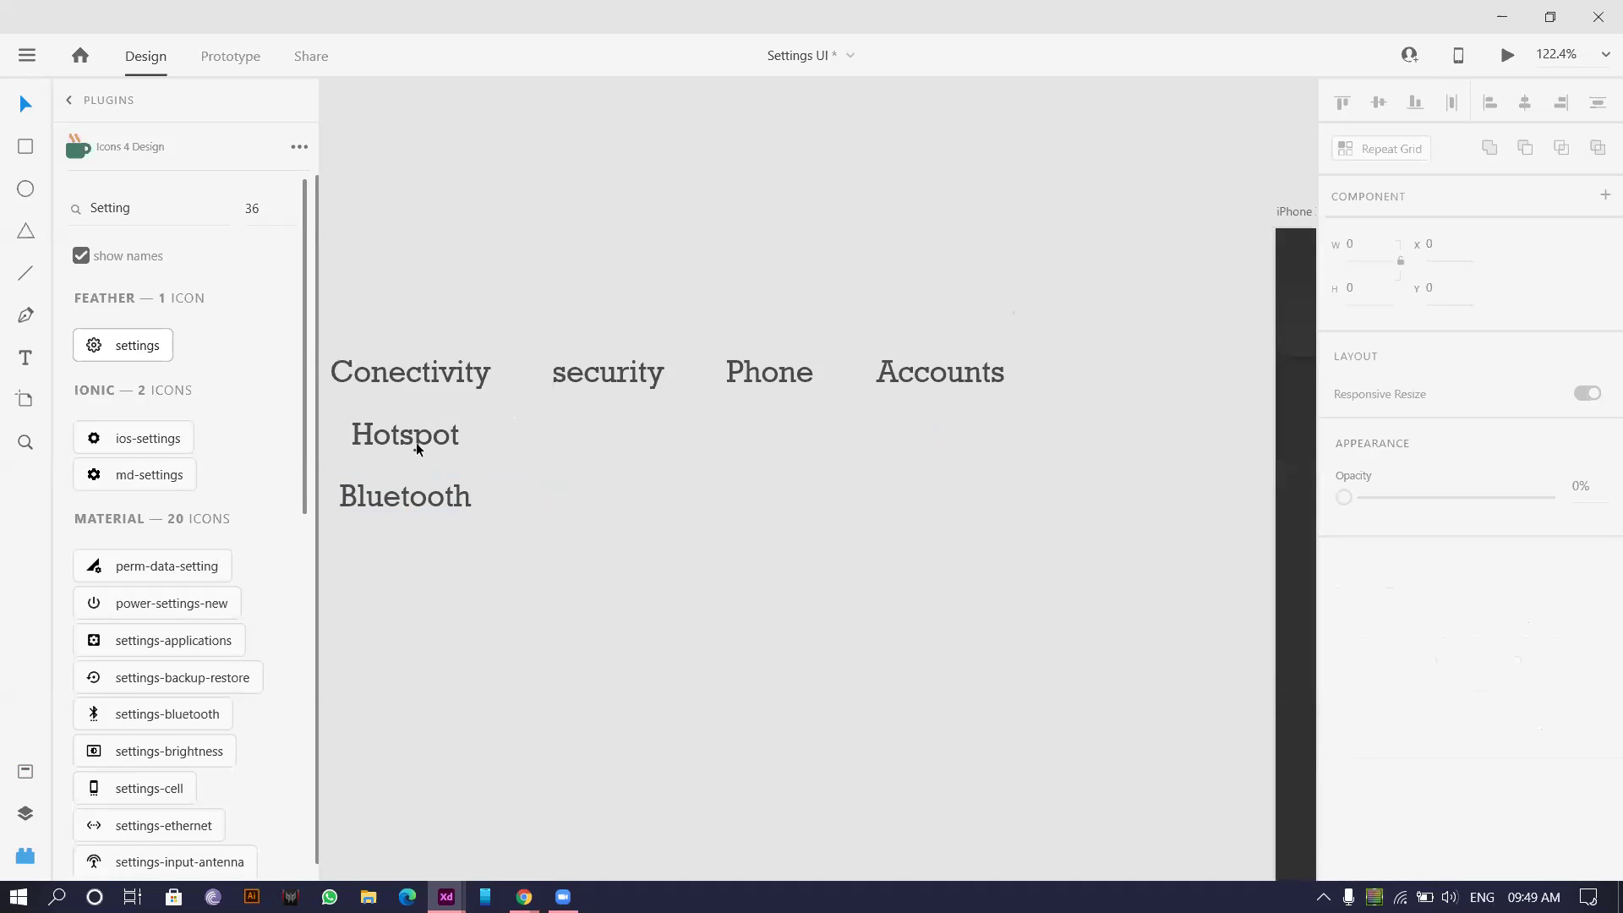
pyautogui.keyDown('alt'); pyautogui.moveTo(407, 433); pyautogui.dragTo(601, 438); pyautogui.keyUp('alt')
pyautogui.doubleClick(606, 433)
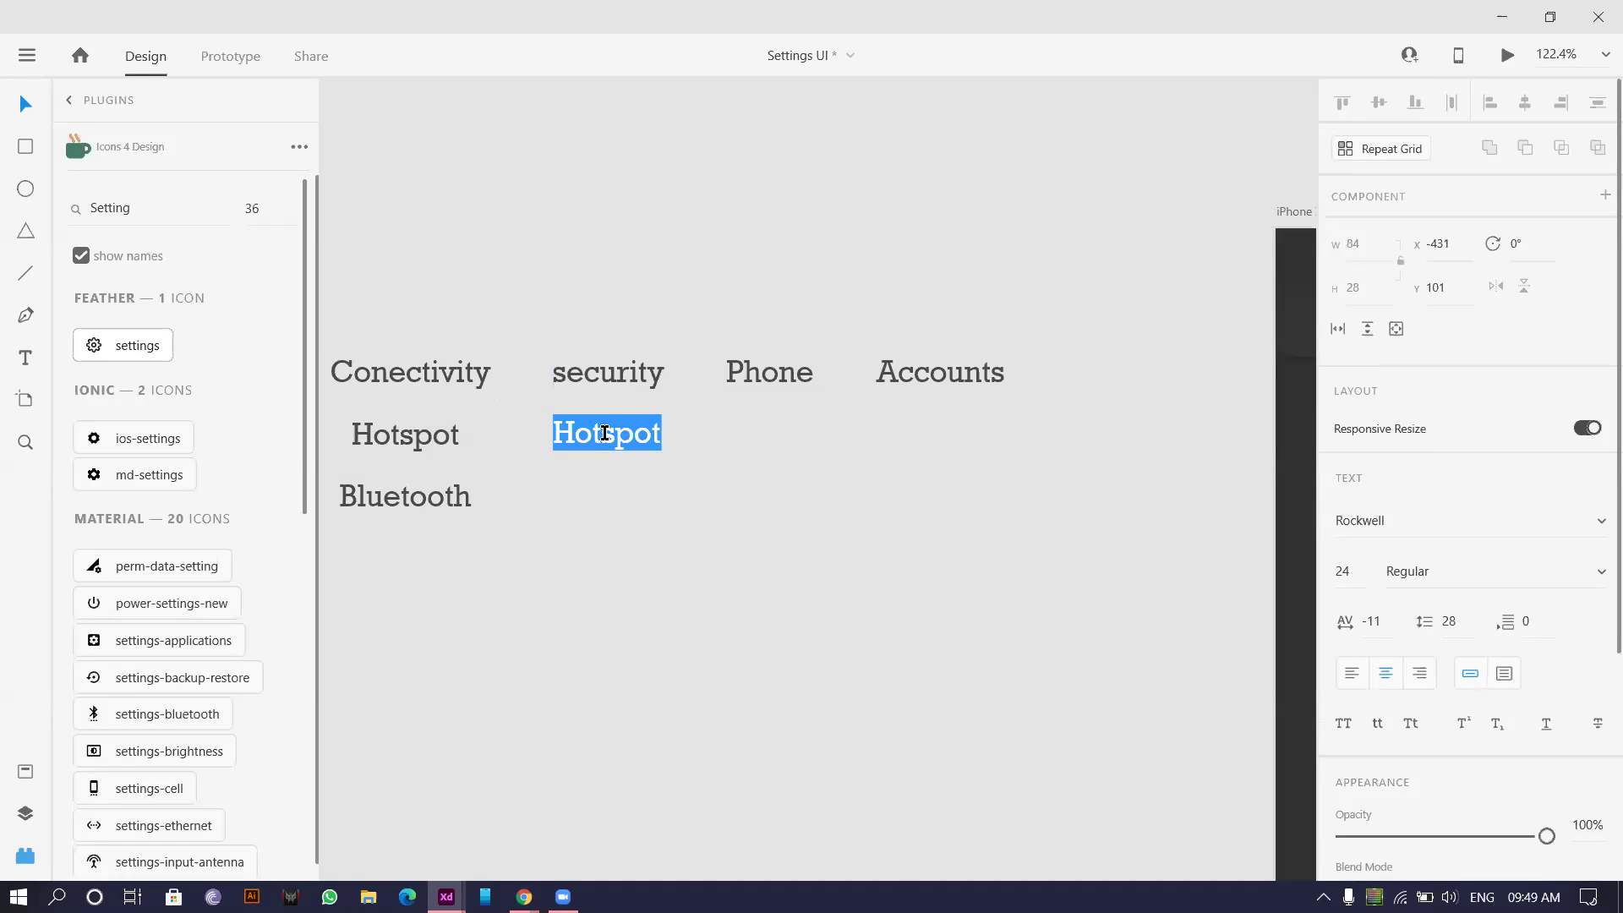
pyautogui.write('Passwor')
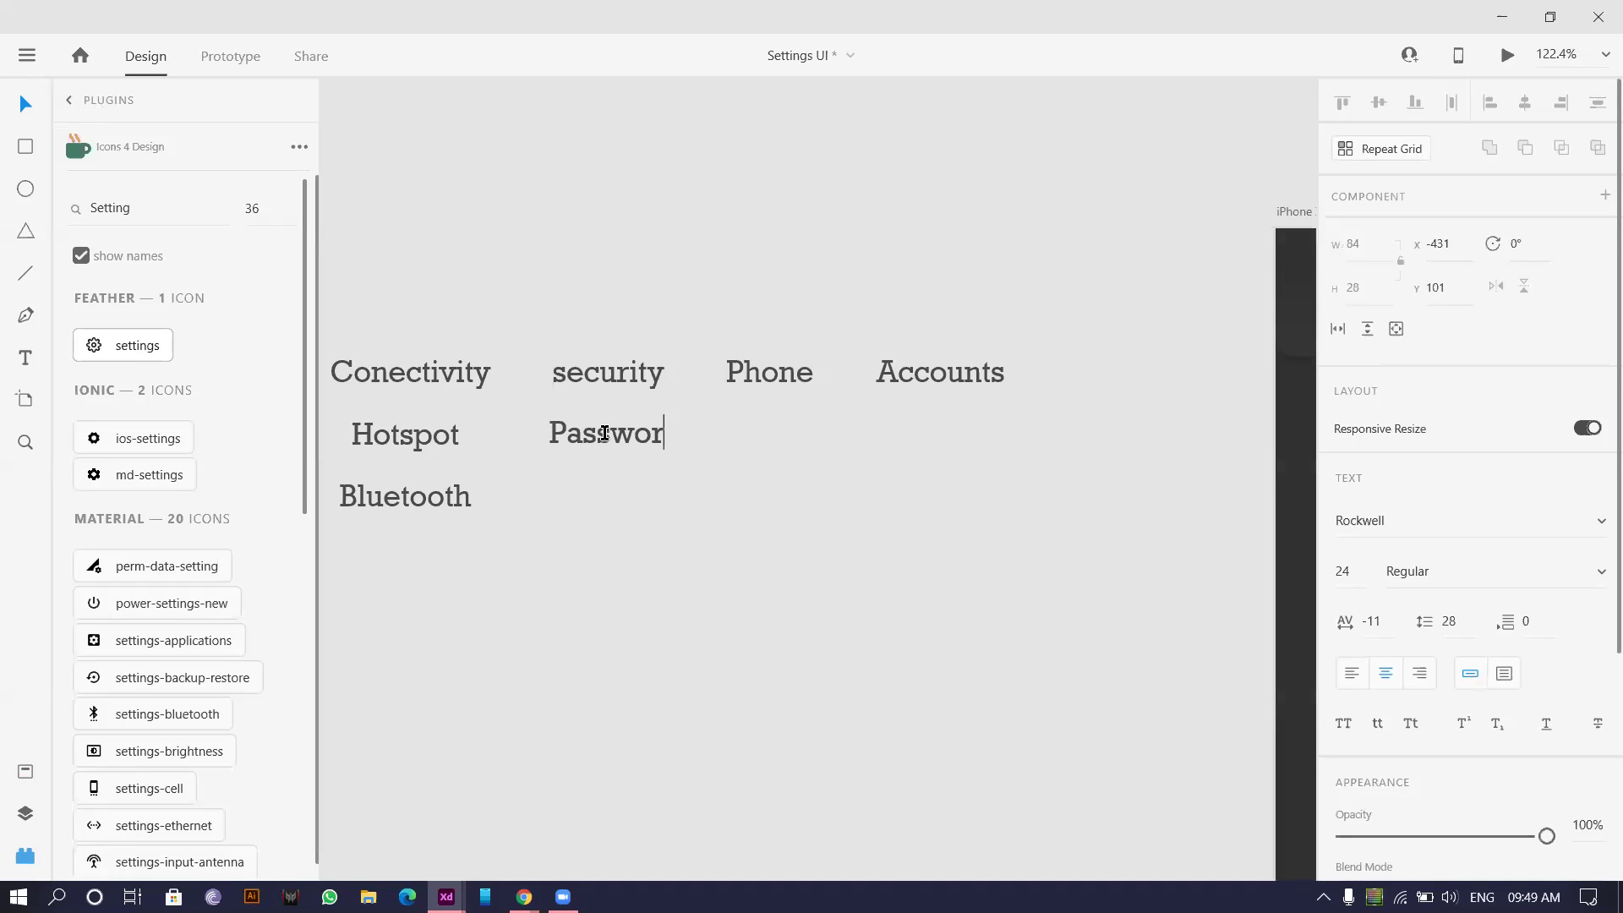
pyautogui.write('d/Pin')
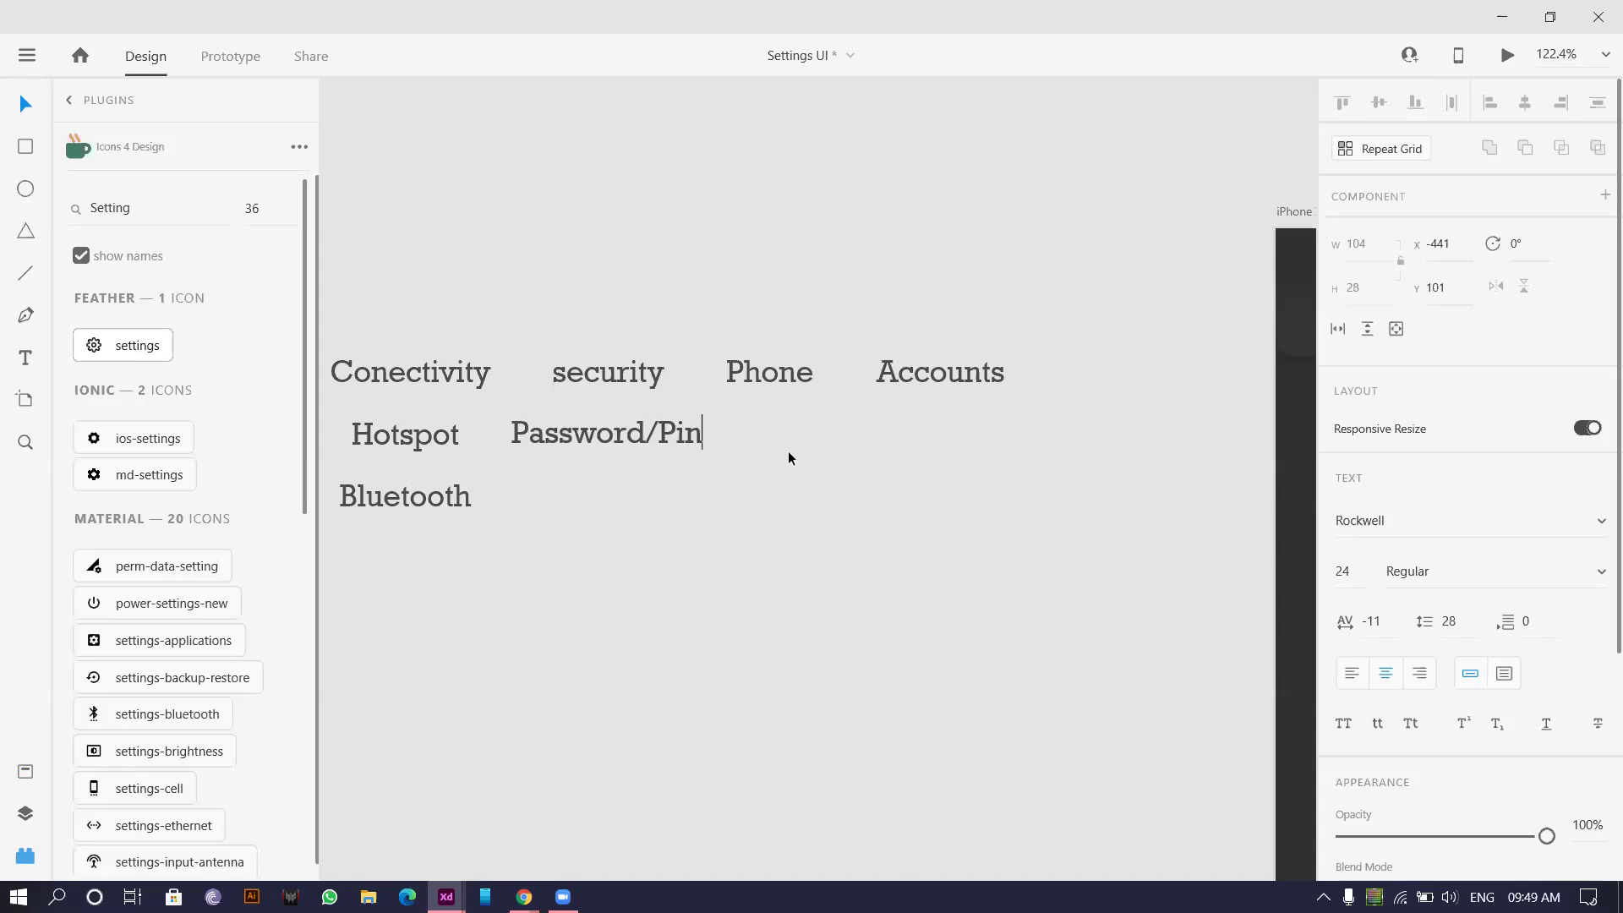
pyautogui.press('Escape')
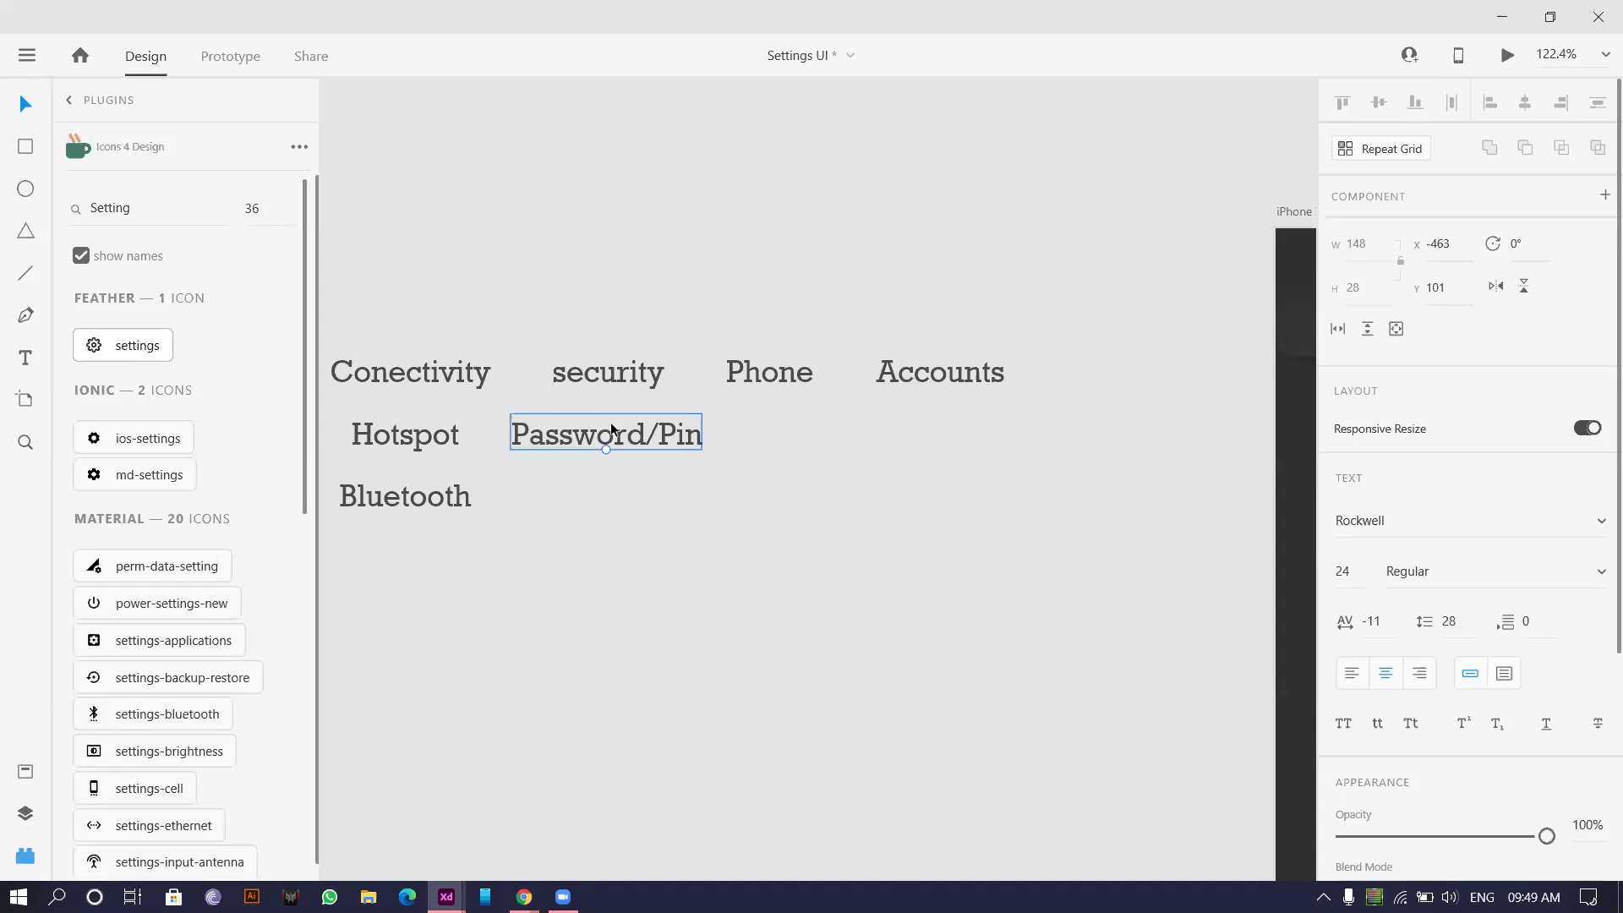
# - Duplicate the Password/Pin label directly below it and change the copy's text to "Face ID"
pyautogui.keyDown('alt'); pyautogui.moveTo(572, 438); pyautogui.dragTo(568, 494); pyautogui.keyUp('alt')
pyautogui.doubleClick(568, 493)
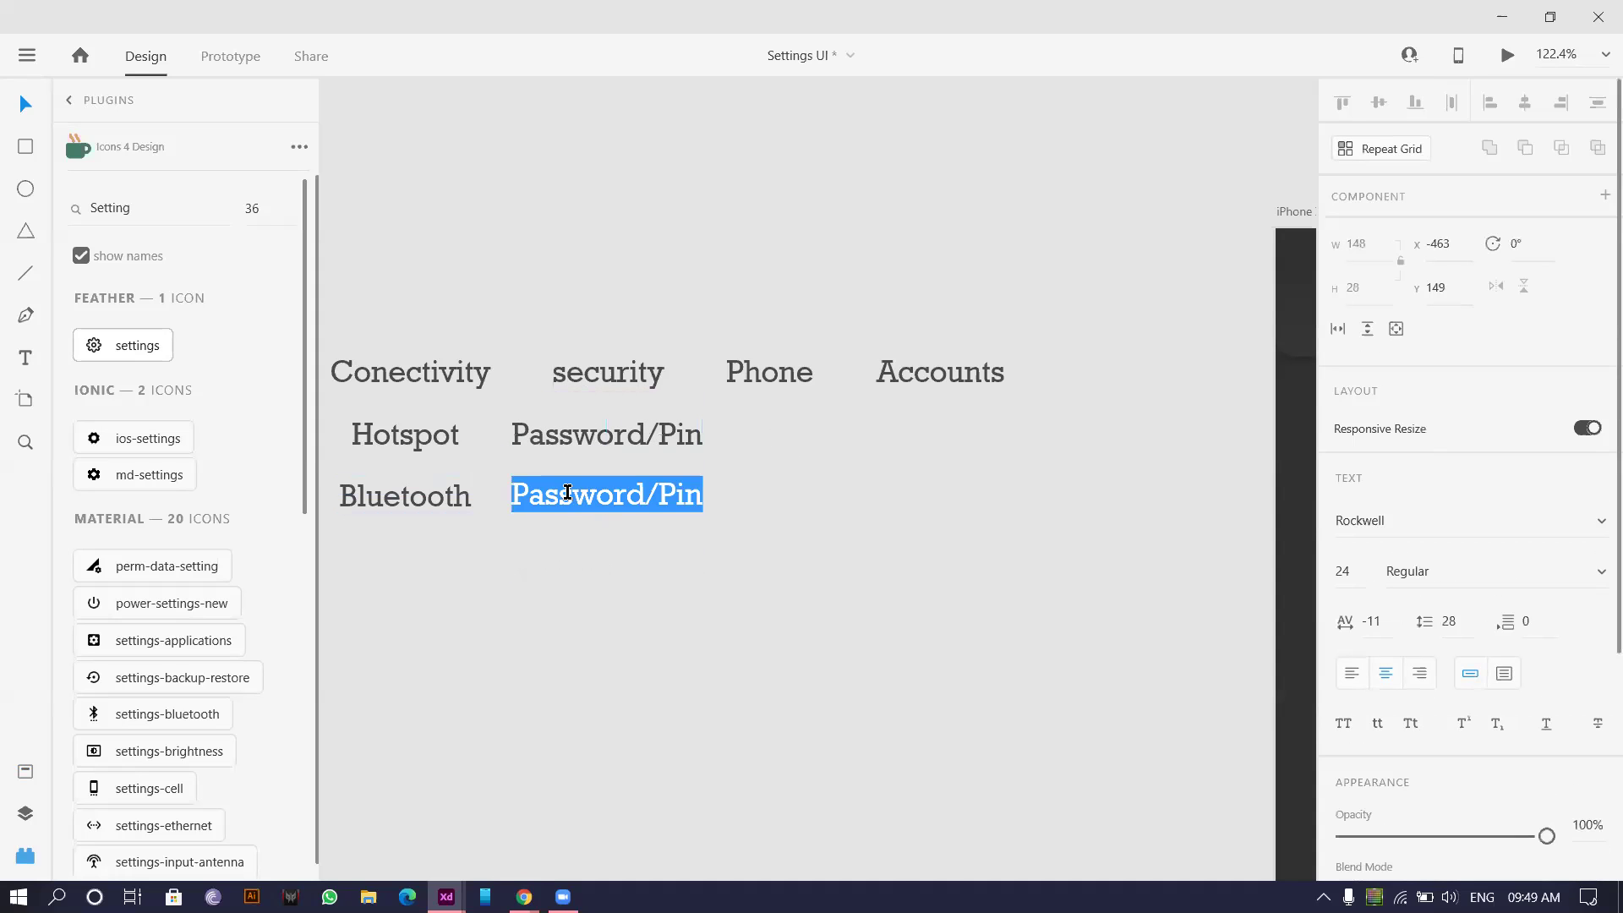
pyautogui.write('Face')
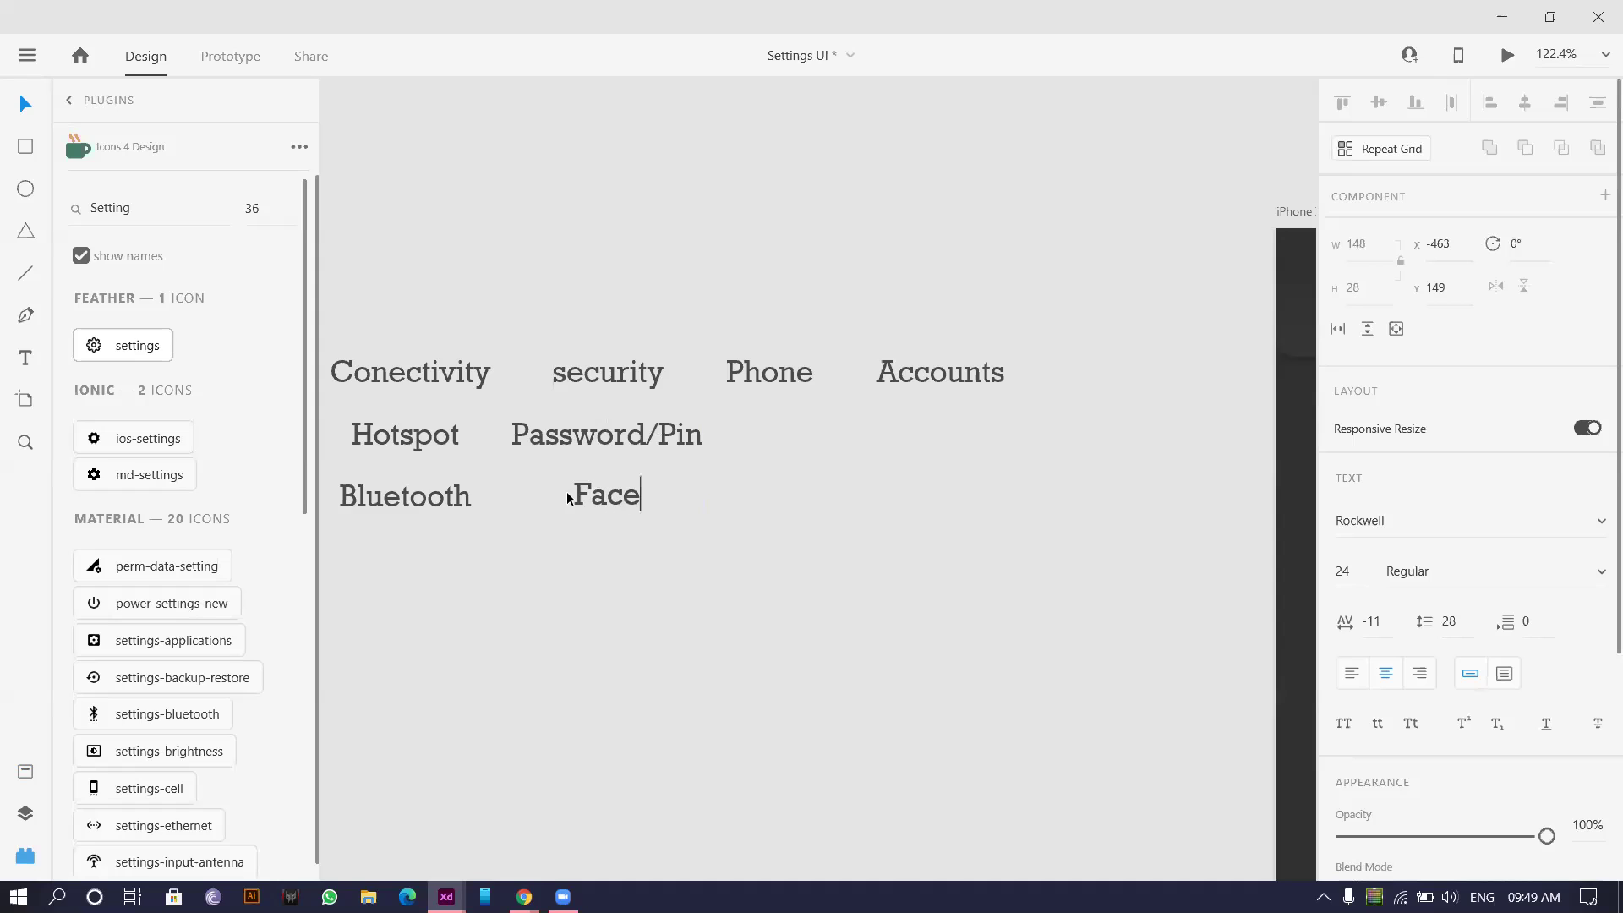
pyautogui.write('ID')
pyautogui.press('Escape')
pyautogui.doubleClick(607, 494)
pyautogui.click(627, 494)
pyautogui.press('Escape')
# - Duplicate the Face ID label below it and change the copy's text to "Fingerprint"
pyautogui.moveTo(613, 497); pyautogui.dragTo(599, 610)
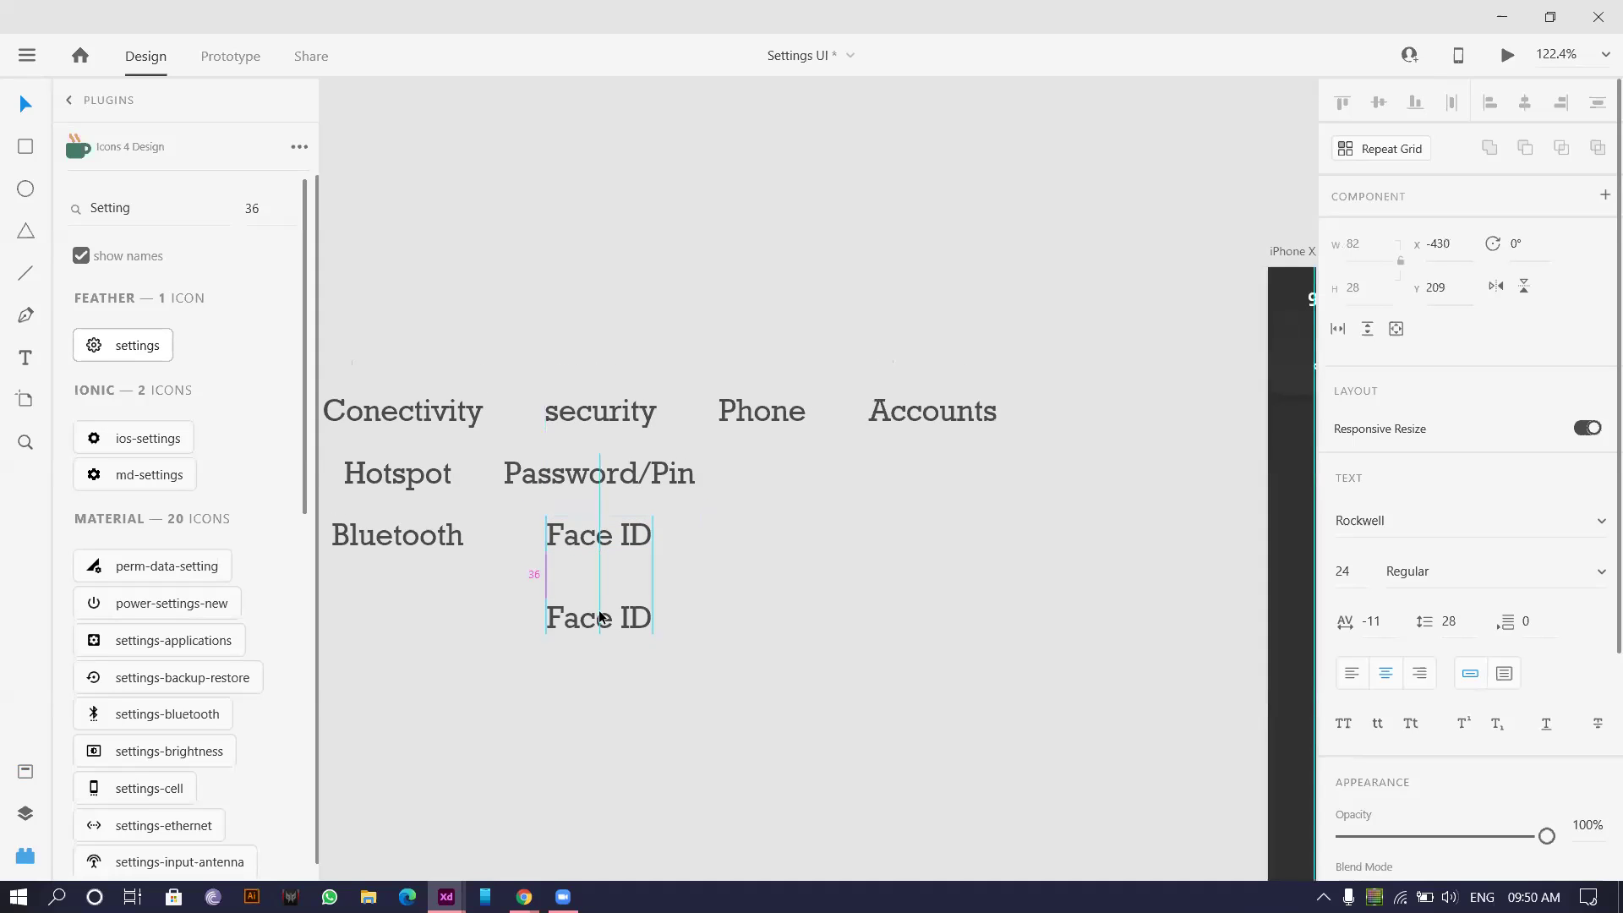
pyautogui.doubleClick(599, 610)
pyautogui.write('F')
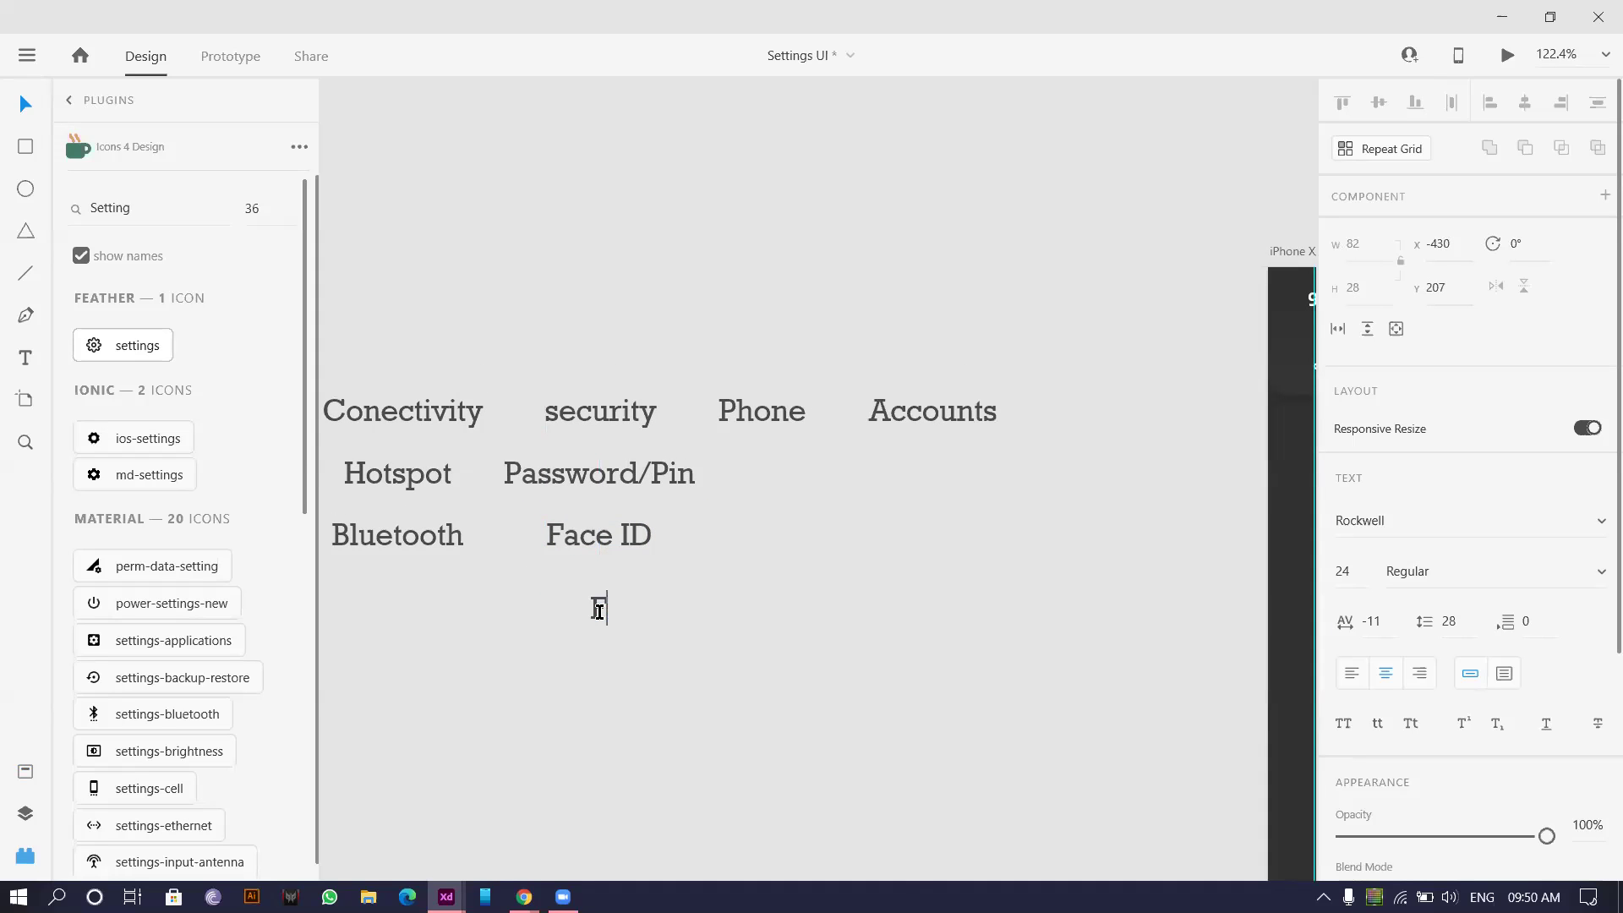
pyautogui.write('ingerprint')
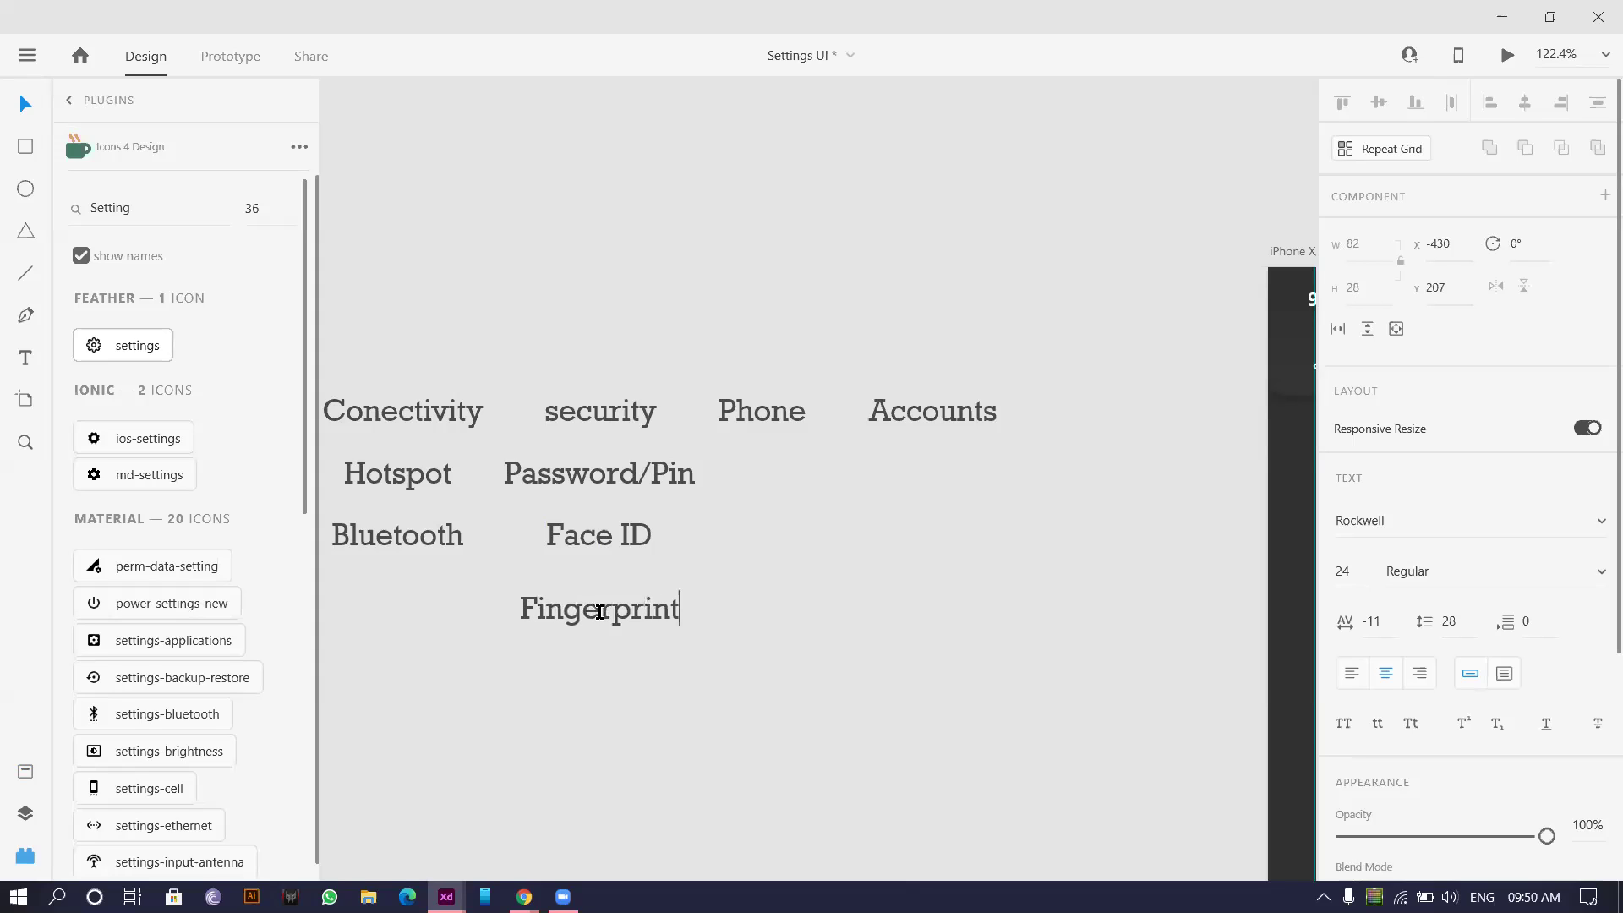
pyautogui.press('Escape')
# - Move the Phone and Accounts headings together further away from the security column, keeping them in the heading row
pyautogui.click(911, 458)
pyautogui.moveTo(911, 458); pyautogui.dragTo(875, 411)
pyautogui.click(739, 469)
# - Duplicate the Password/Pin label under the Phone heading and change the copy's text to "Wallpaper"
pyautogui.moveTo(565, 475); pyautogui.dragTo(819, 519)
pyautogui.doubleClick(856, 479)
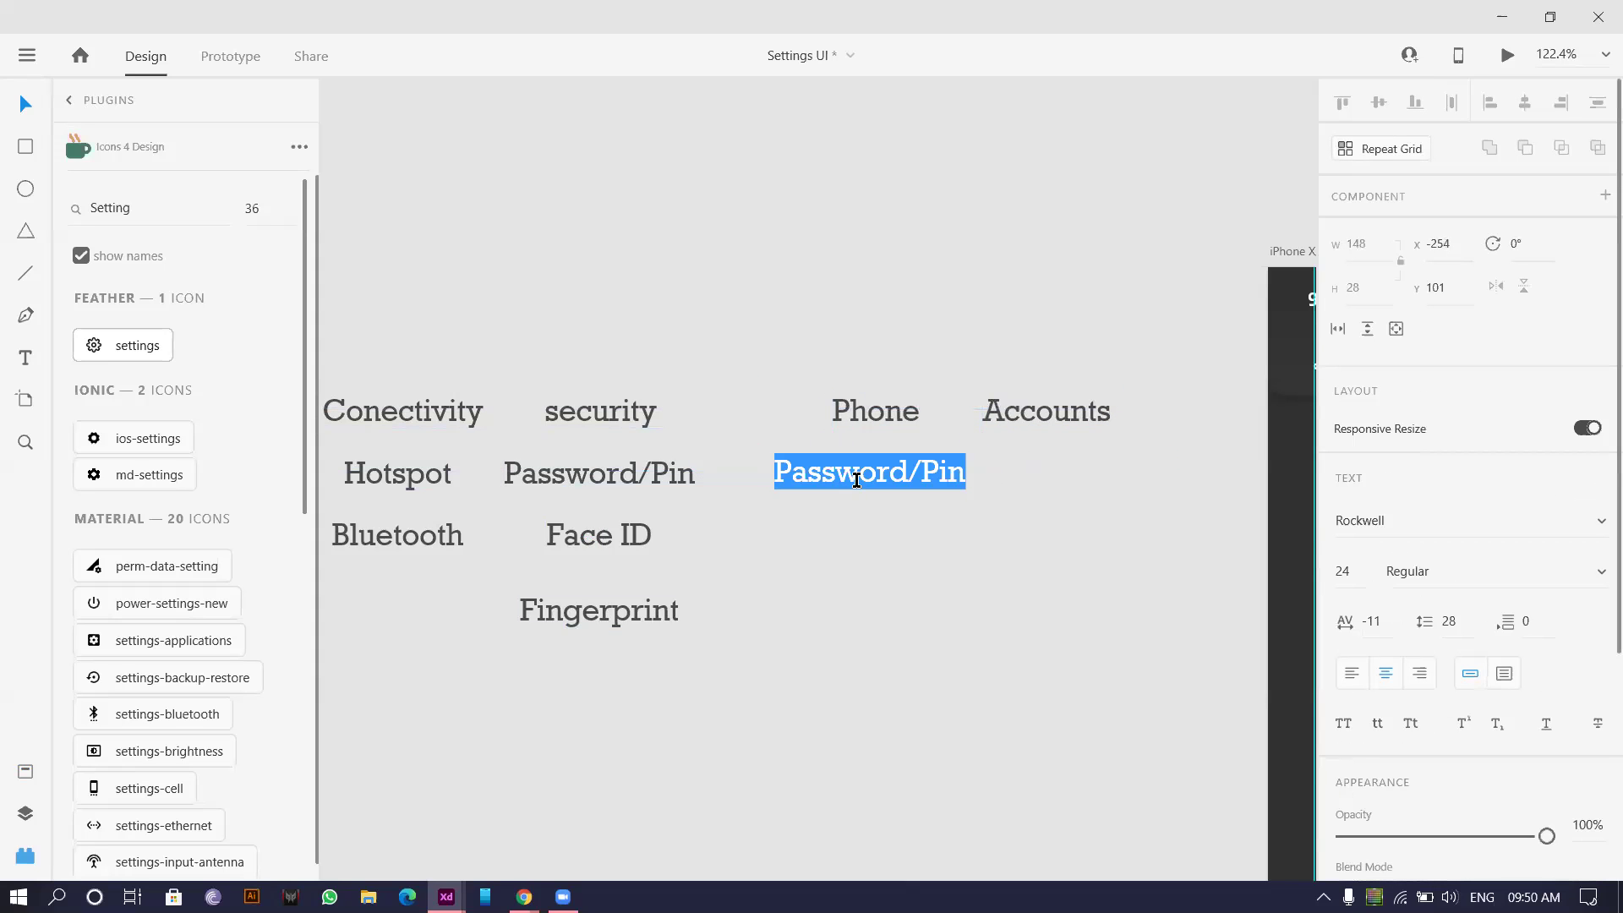
pyautogui.write('Wallpaper')
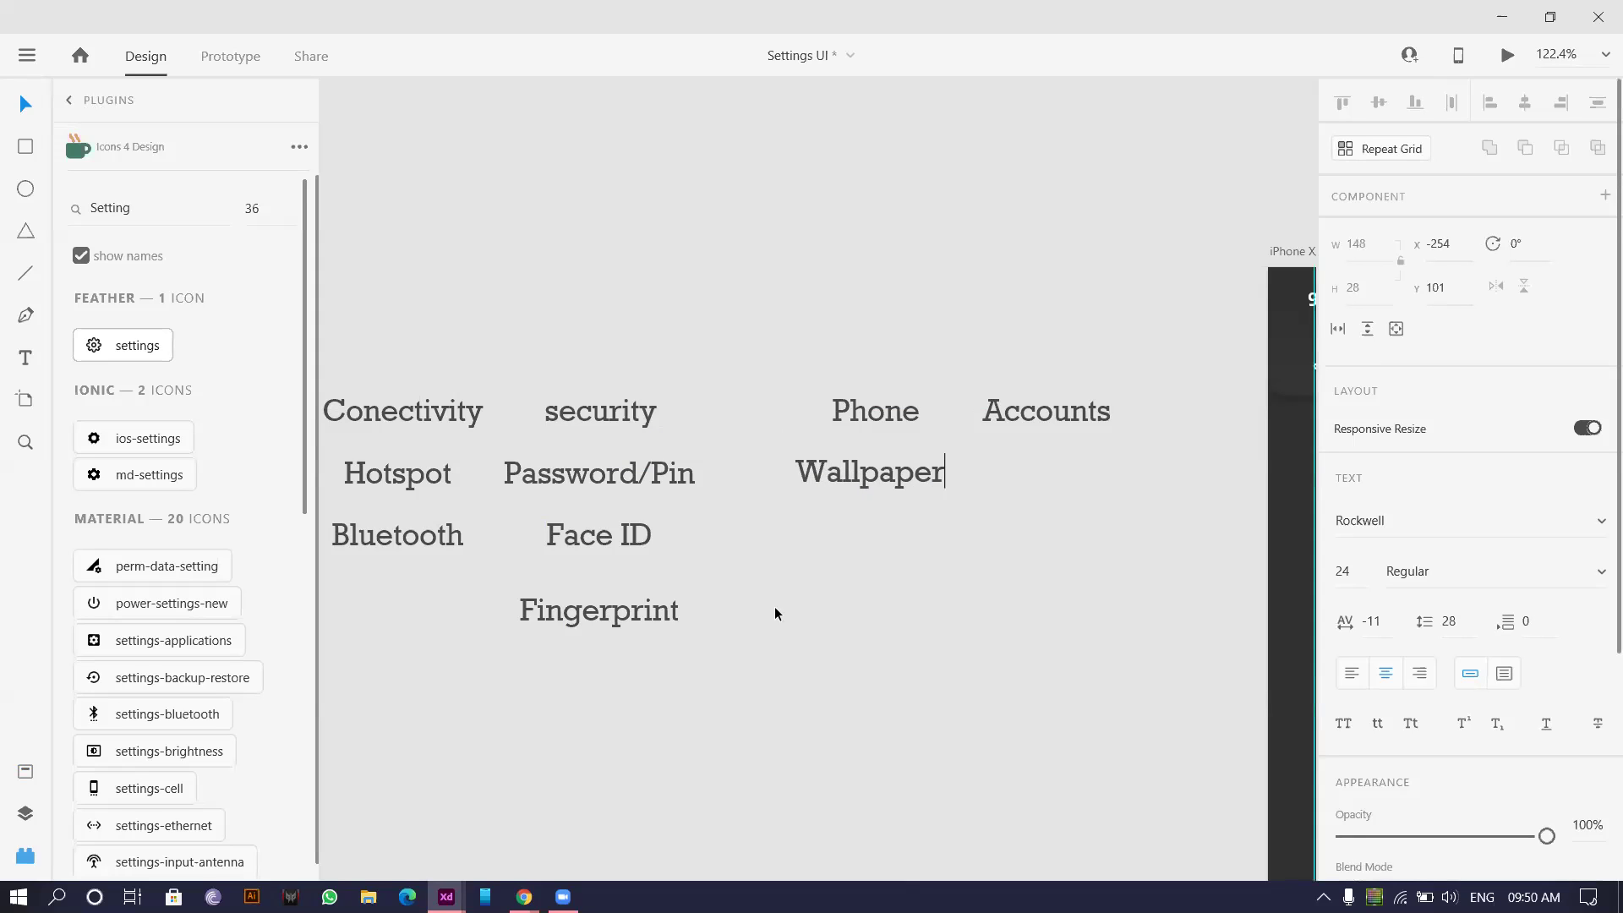
pyautogui.press('Escape')
# - Duplicate the Wallpaper label directly below it and change the copy's text to "Ringtones"
pyautogui.moveTo(873, 471); pyautogui.dragTo(871, 533)
pyautogui.doubleClick(869, 537)
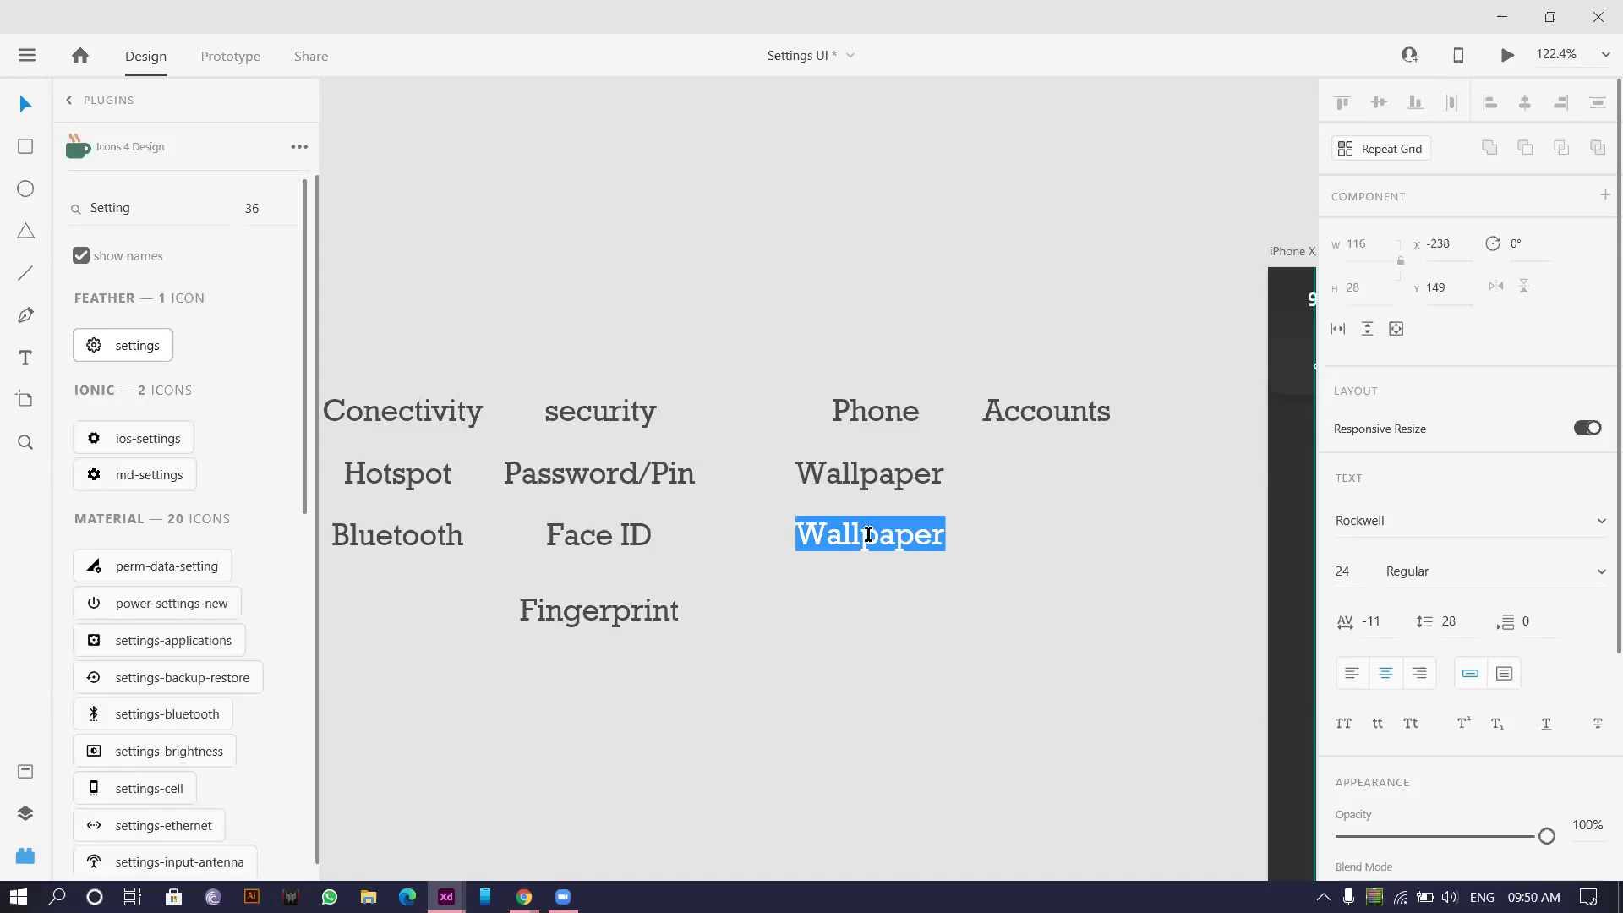
pyautogui.write('Ring')
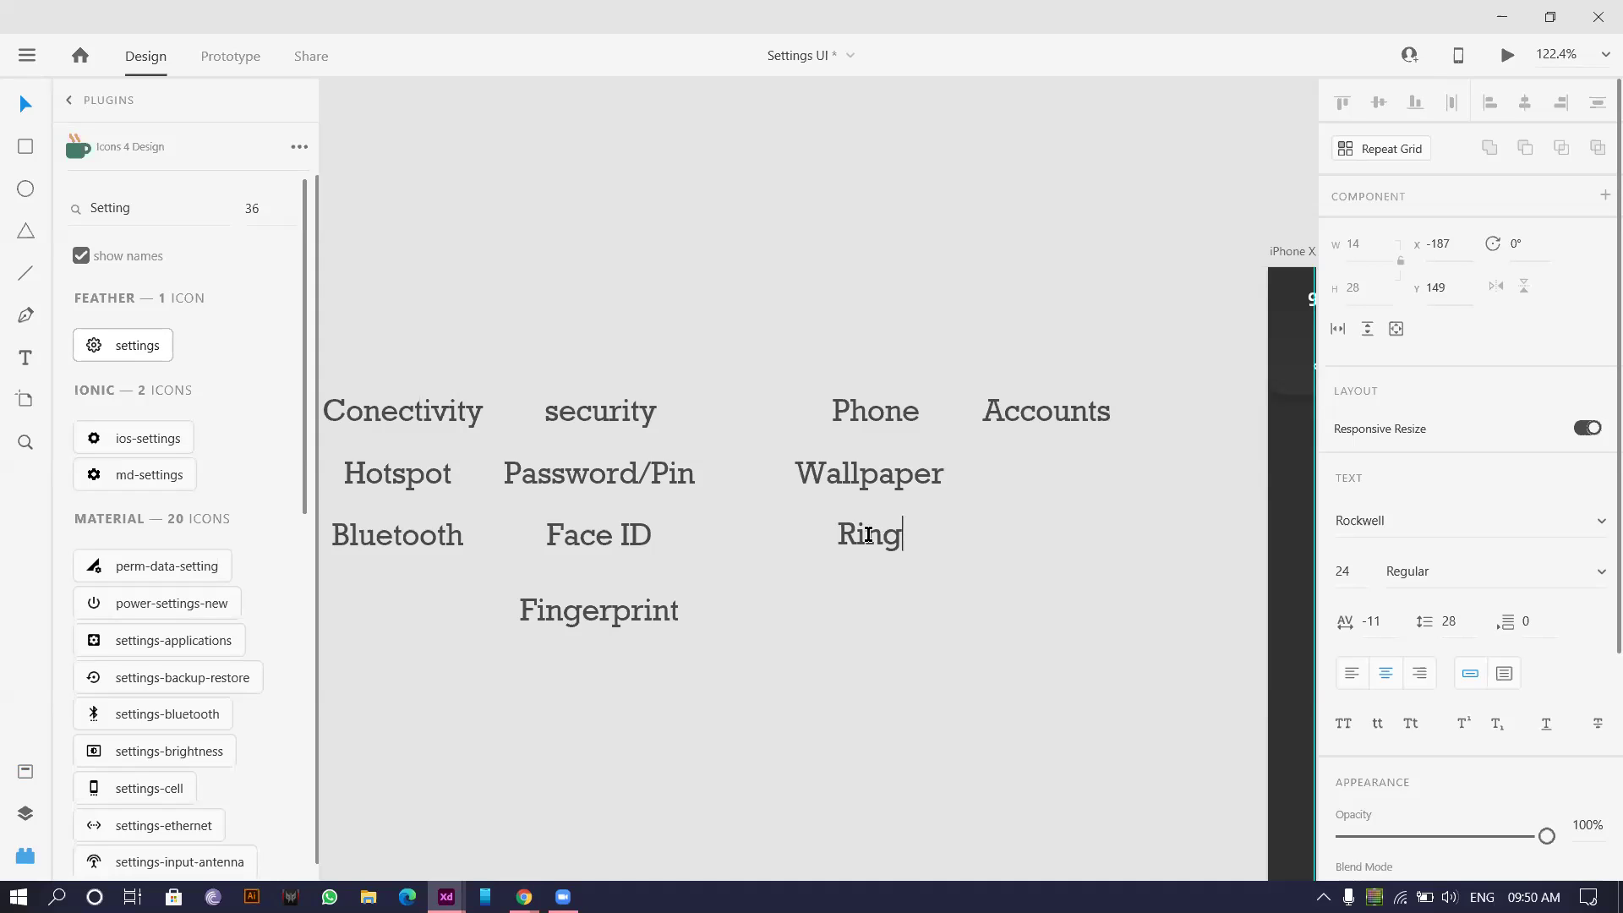
pyautogui.write('tones')
pyautogui.press('Escape')
# - Duplicate the Ringtones label below it and change the copy's text to "Alarm tone"
pyautogui.keyDown('alt'); pyautogui.moveTo(893, 551); pyautogui.dragTo(867, 611); pyautogui.keyUp('alt')
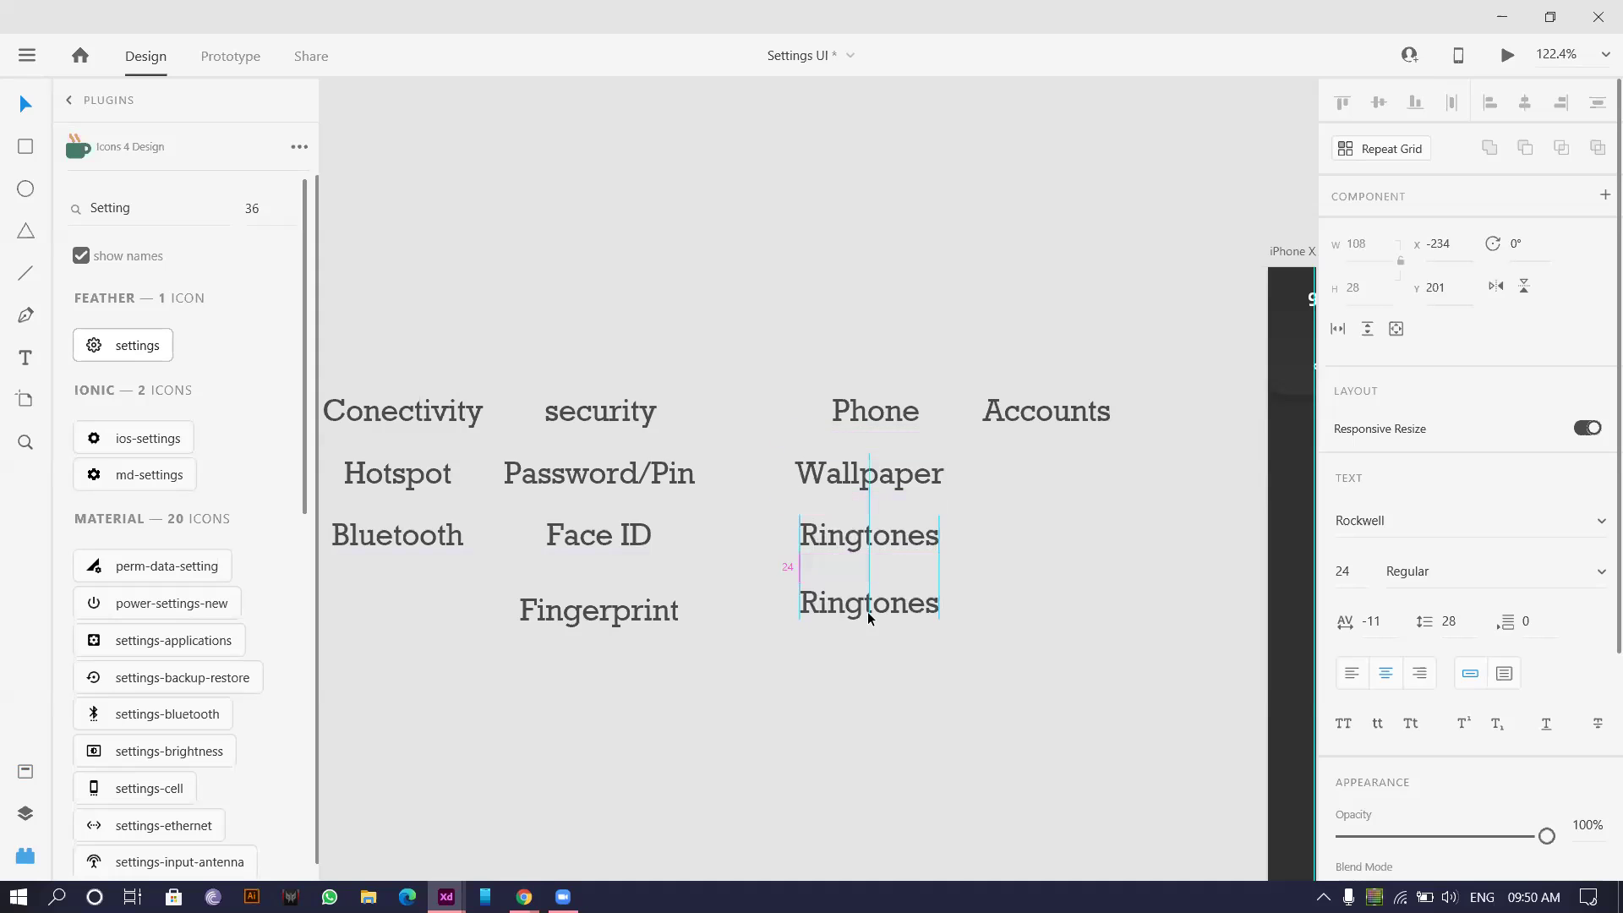
pyautogui.keyDown('ctrl'); pyautogui.scroll(-5, 867, 611); pyautogui.keyUp('ctrl')
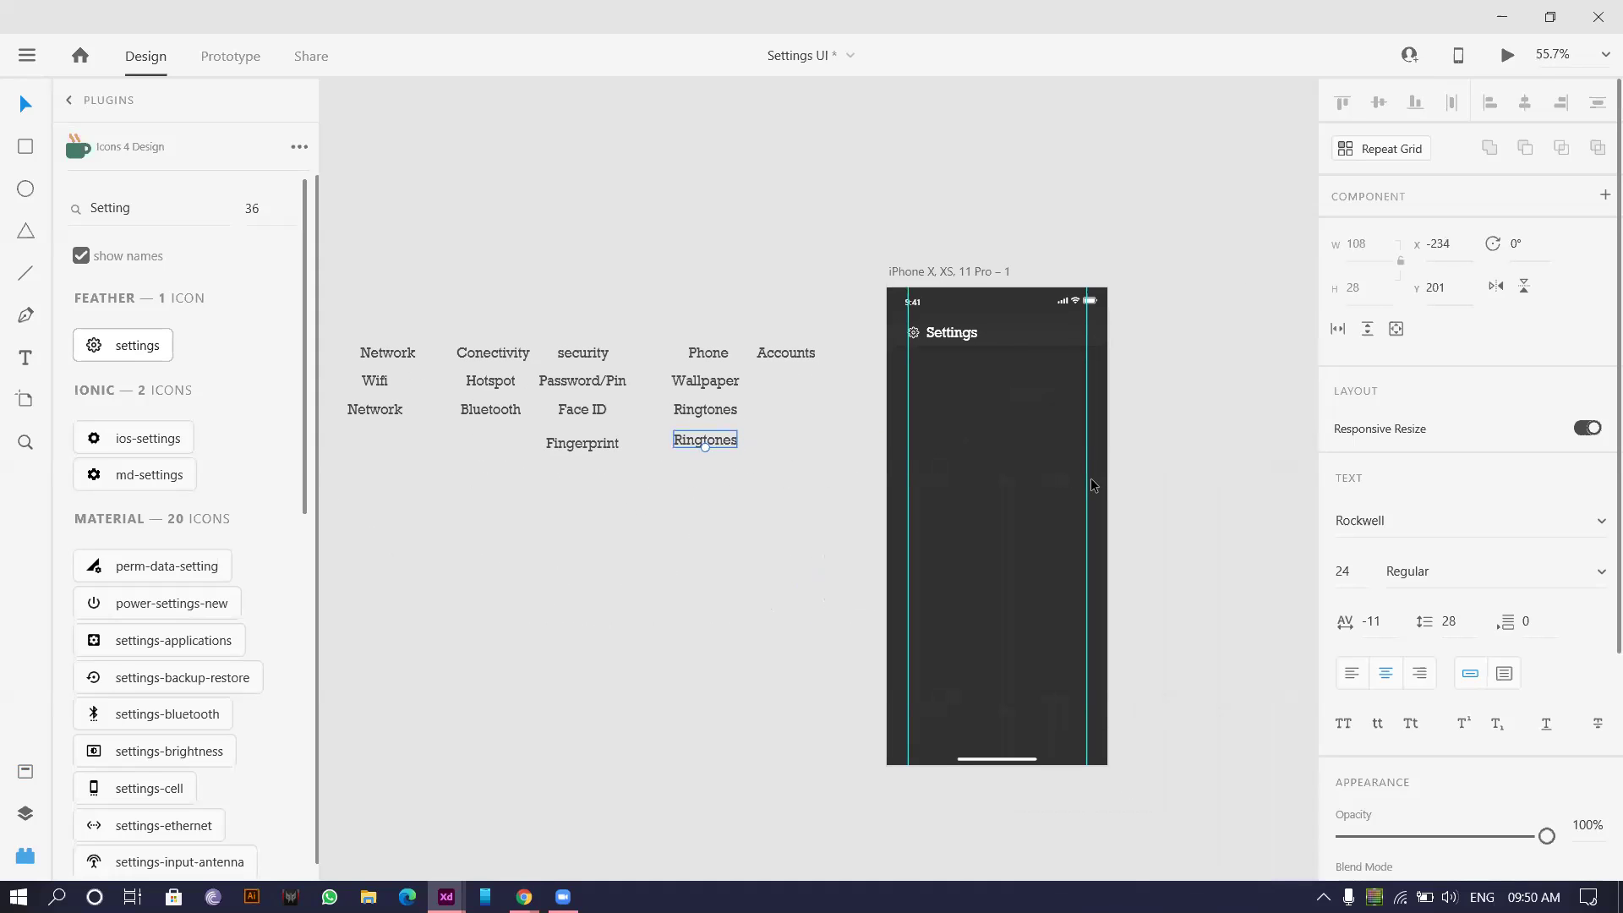
pyautogui.keyDown('ctrl'); pyautogui.scroll(2, 729, 453); pyautogui.keyUp('ctrl')
pyautogui.keyDown('ctrl'); pyautogui.scroll(-2, 729, 453); pyautogui.keyUp('ctrl')
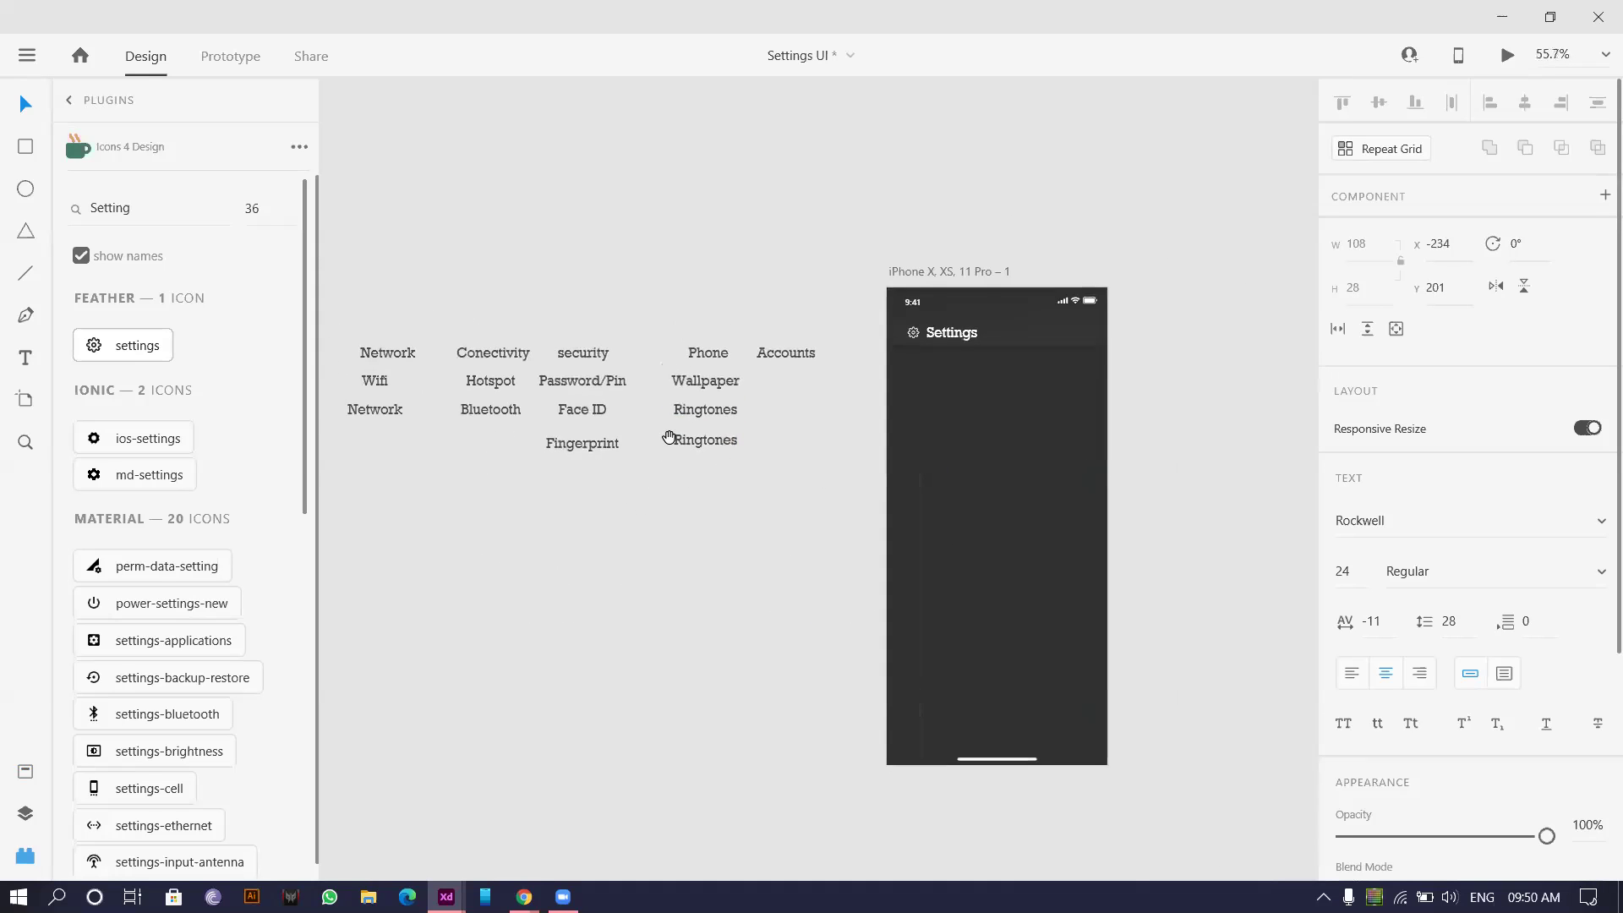
pyautogui.keyDown('ctrl'); pyautogui.scroll(2, 589, 572); pyautogui.keyUp('ctrl')
pyautogui.moveTo(589, 572); pyautogui.dragTo(706, 572)
pyautogui.keyDown('ctrl'); pyautogui.scroll(5, 793, 522); pyautogui.keyUp('ctrl')
pyautogui.doubleClick(859, 448)
pyautogui.write('Ala')
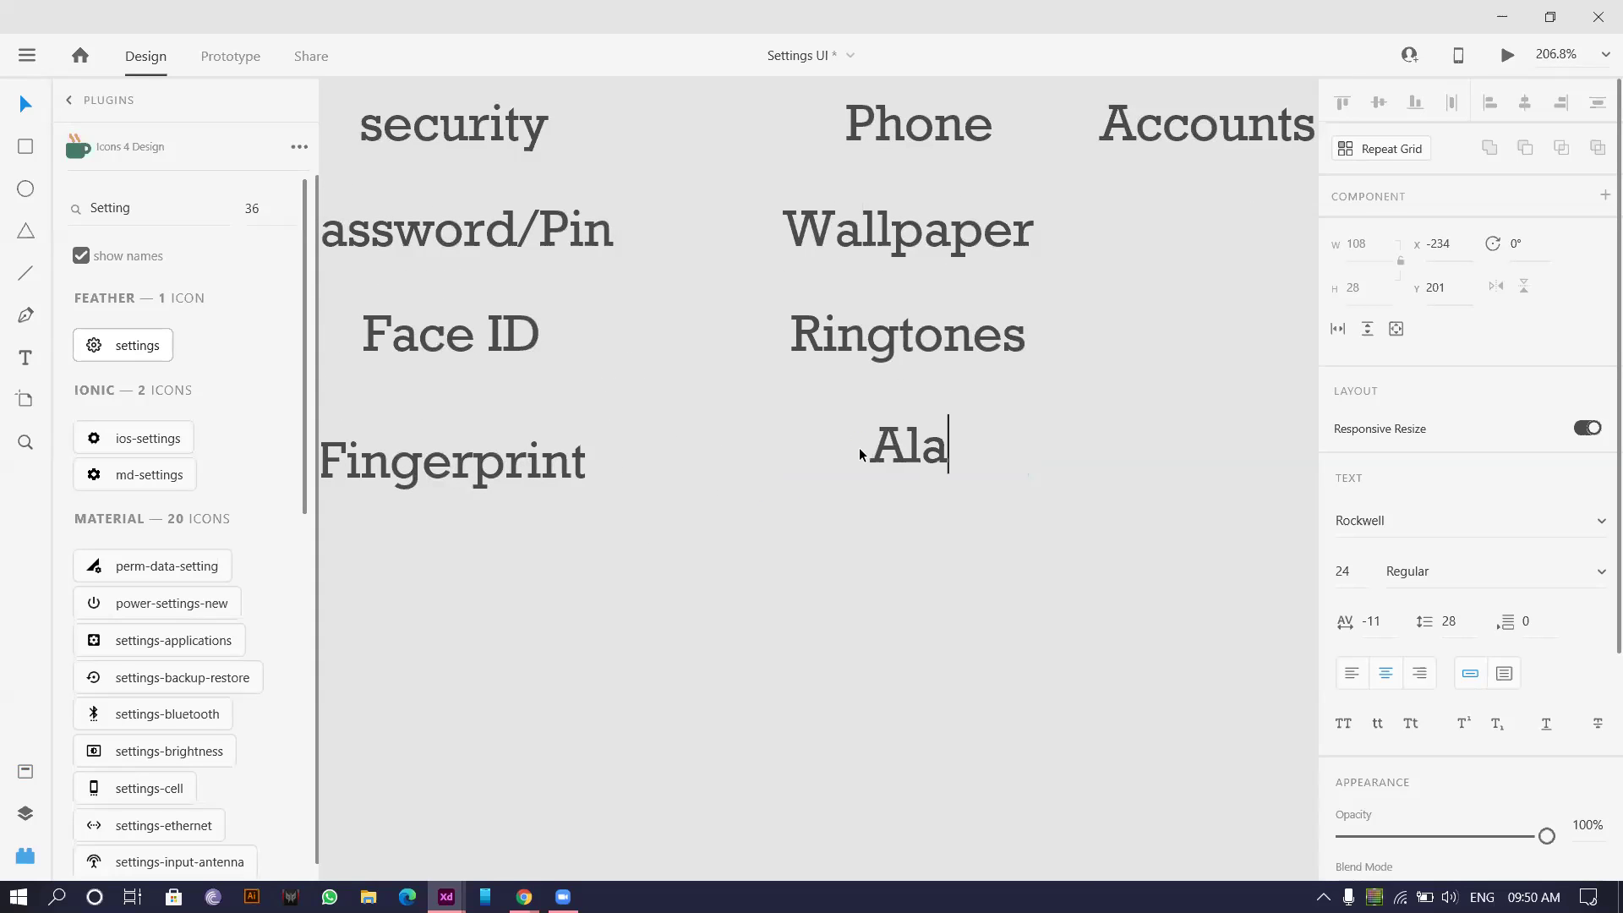
pyautogui.write('rm tone')
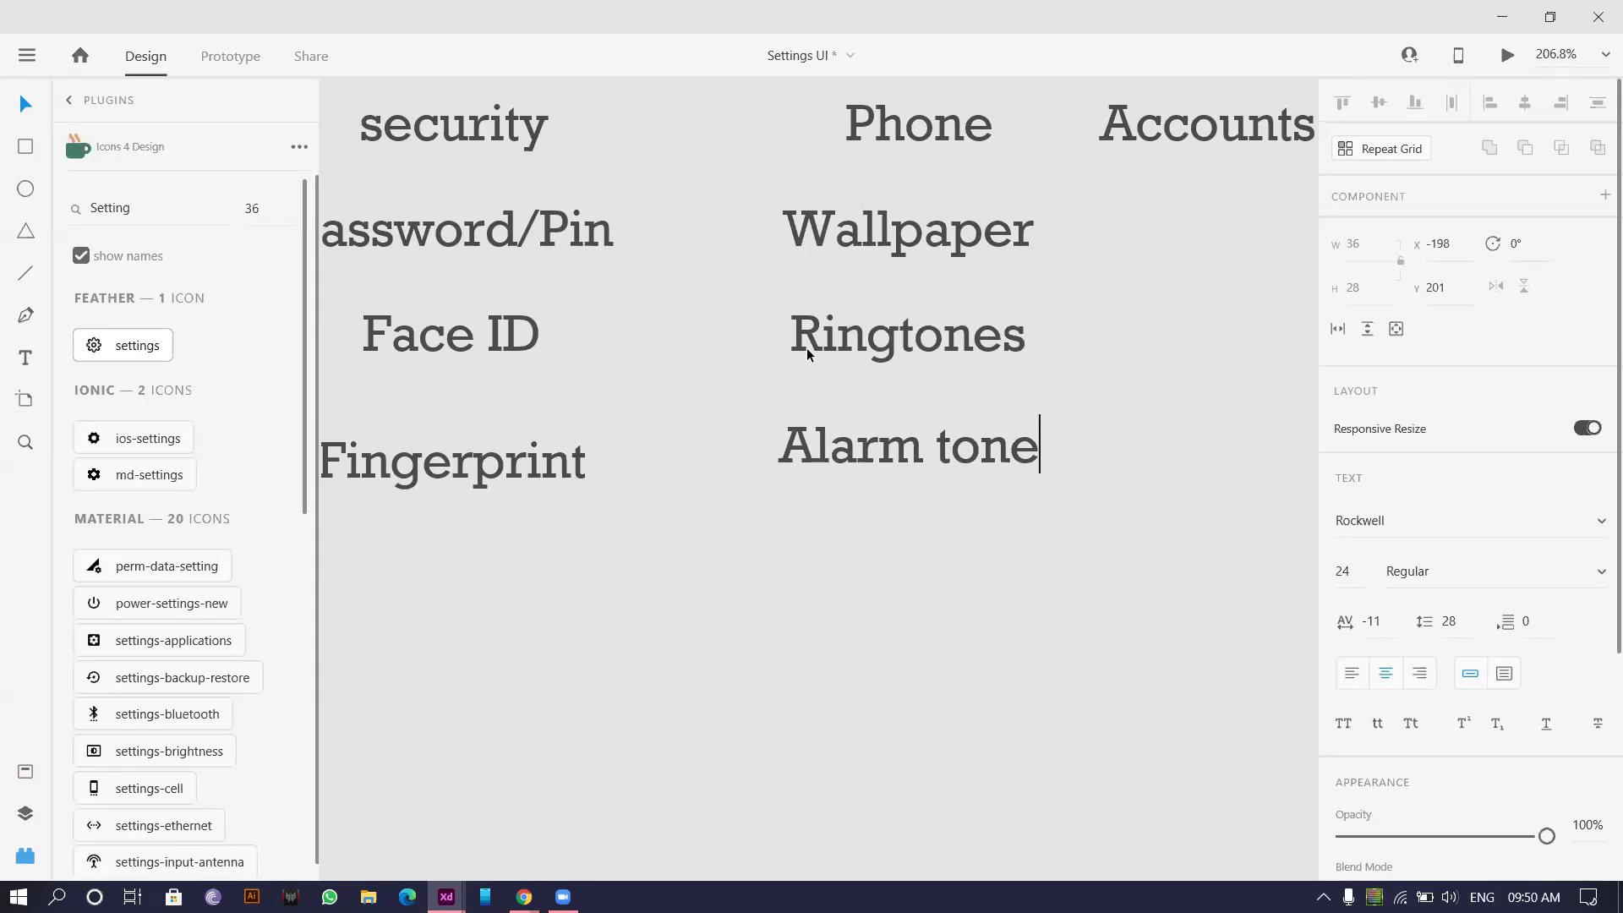
pyautogui.press('Escape')
# - Duplicate the Alarm tone label below it and change the copy's text to "Notification"
pyautogui.moveTo(880, 483); pyautogui.dragTo(906, 596)
pyautogui.doubleClick(902, 566)
pyautogui.write('No')
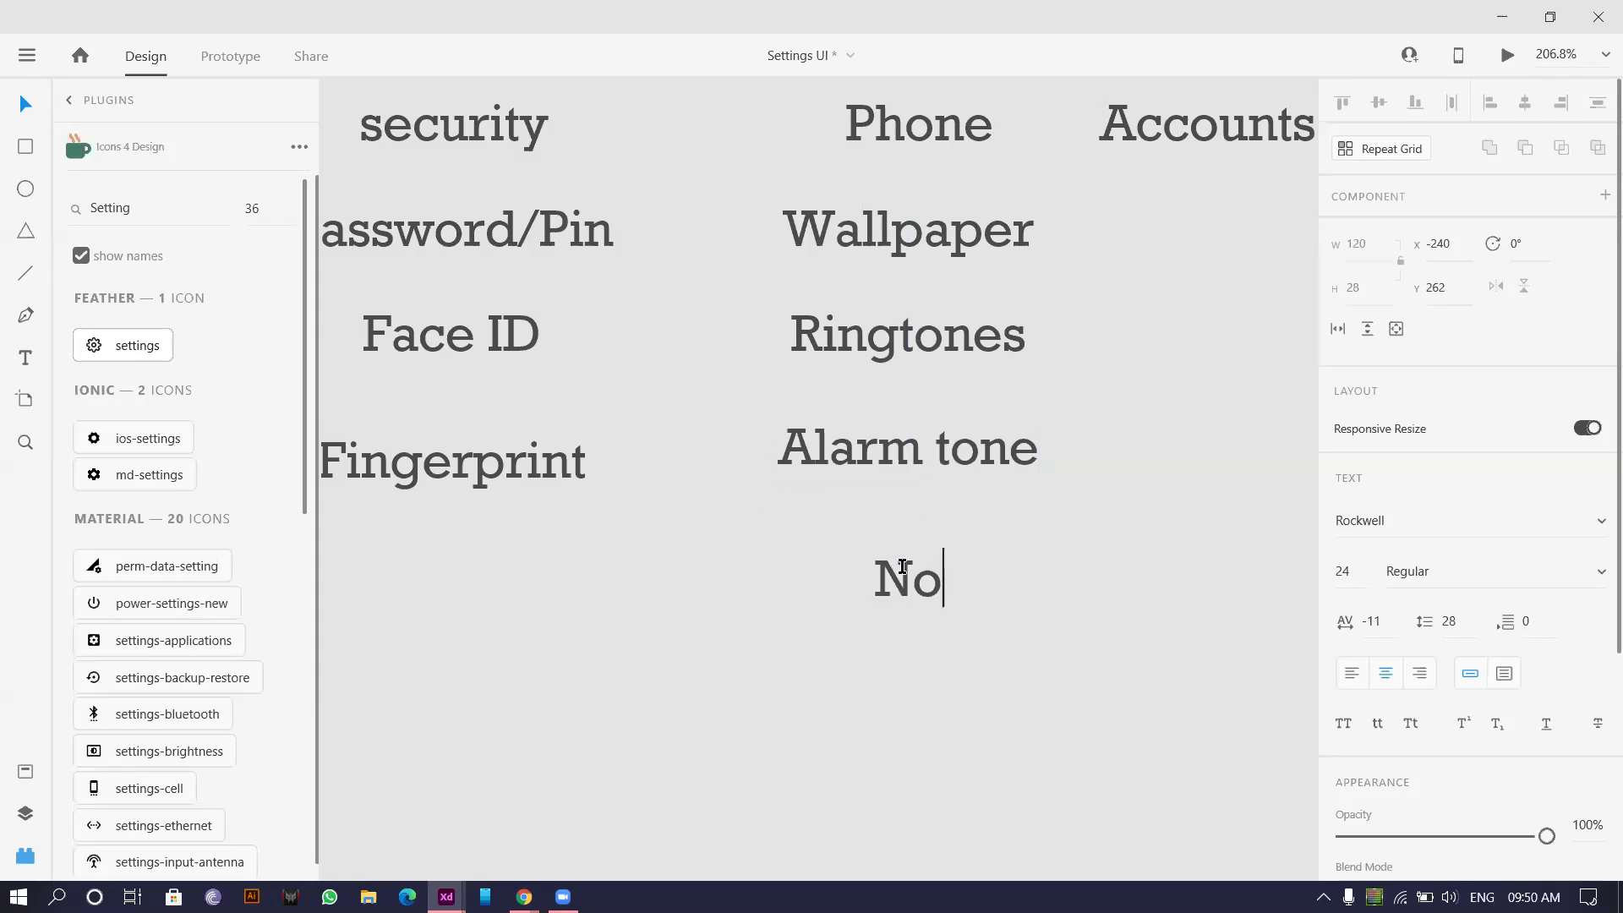
pyautogui.write('tification')
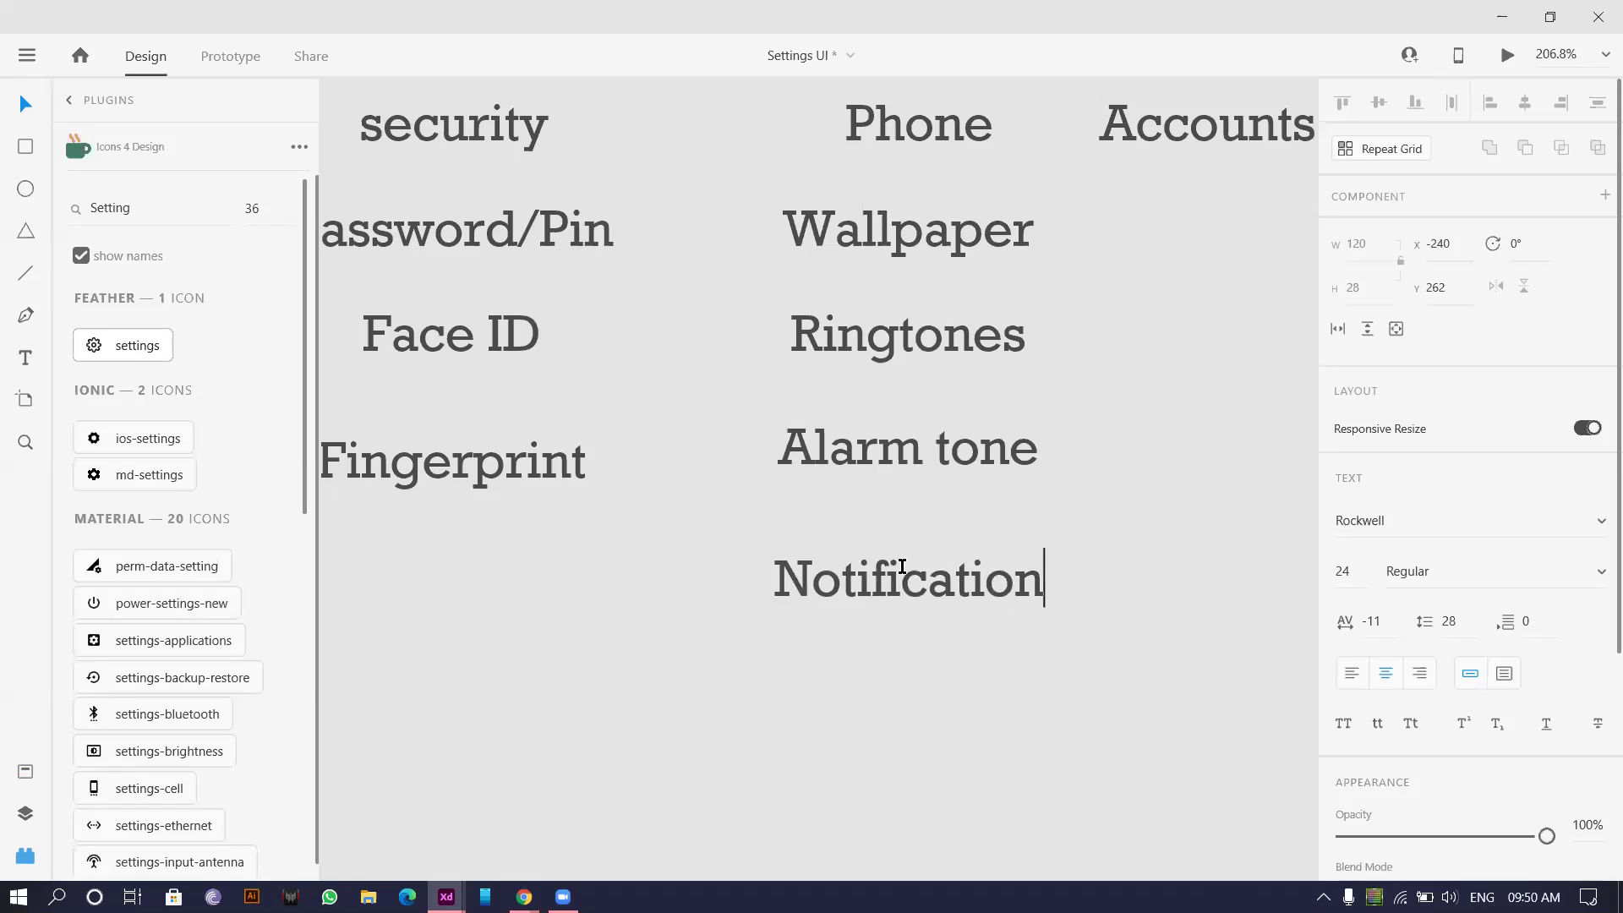
pyautogui.press('Escape')
pyautogui.scroll(-3, 1038, 519)
pyautogui.moveTo(1038, 401); pyautogui.dragTo(775, 418)
pyautogui.scroll(3, 775, 418)
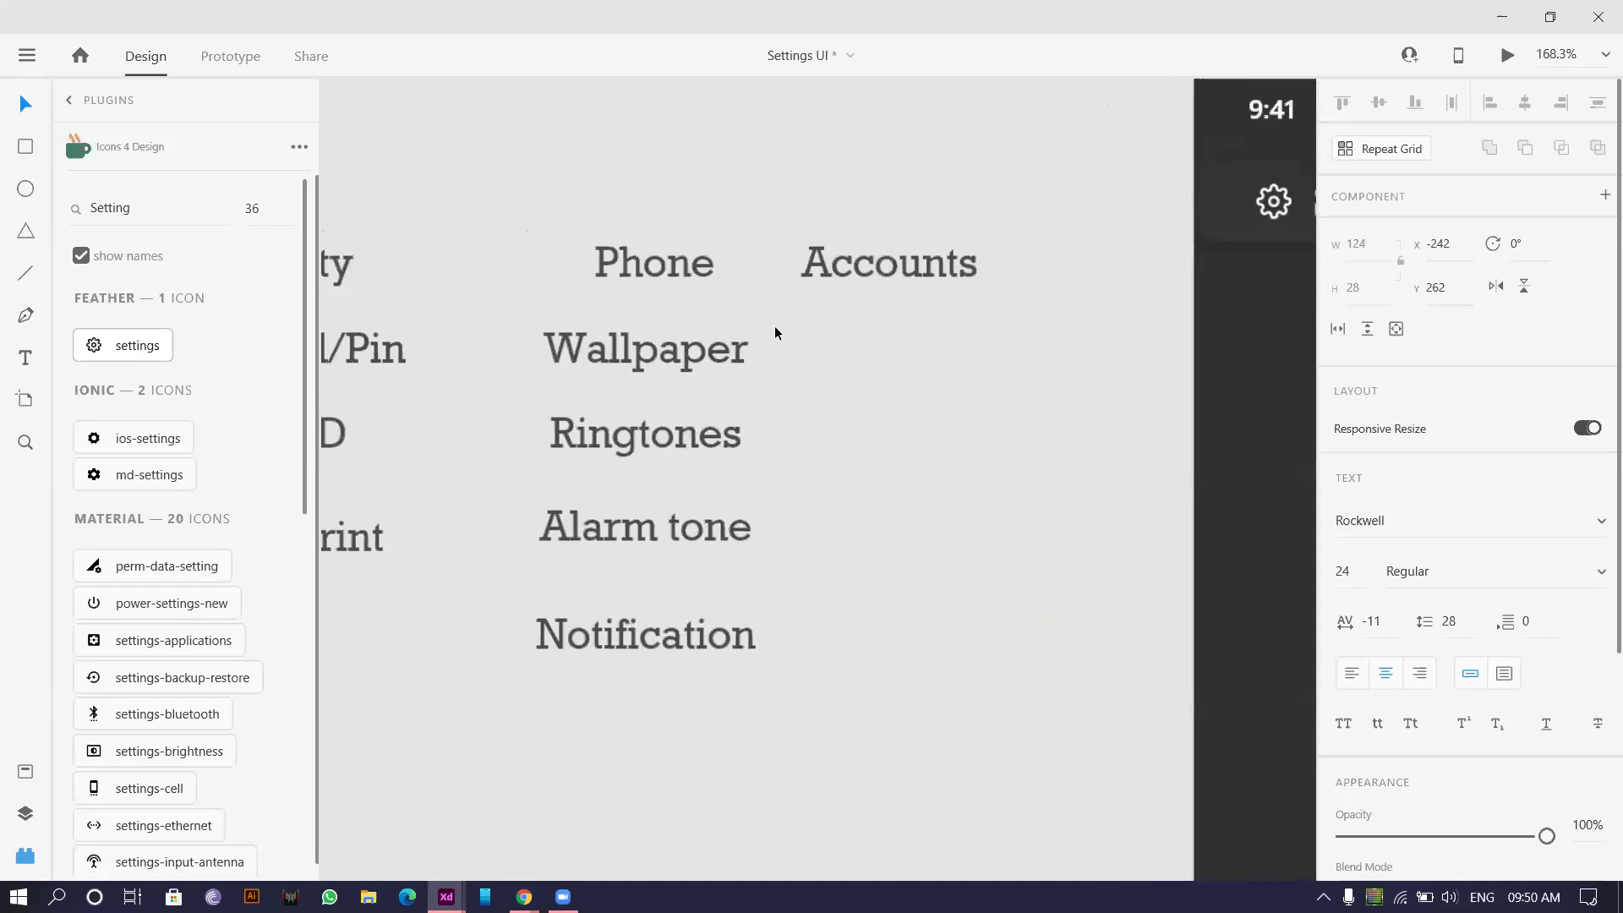
# - Move the Accounts heading farther from Phone and place a copy of the Wallpaper label under it reading "Google/Apple ID"
pyautogui.moveTo(921, 235); pyautogui.dragTo(1052, 241)
pyautogui.moveTo(740, 367); pyautogui.dragTo(1098, 368)
pyautogui.doubleClick(973, 325)
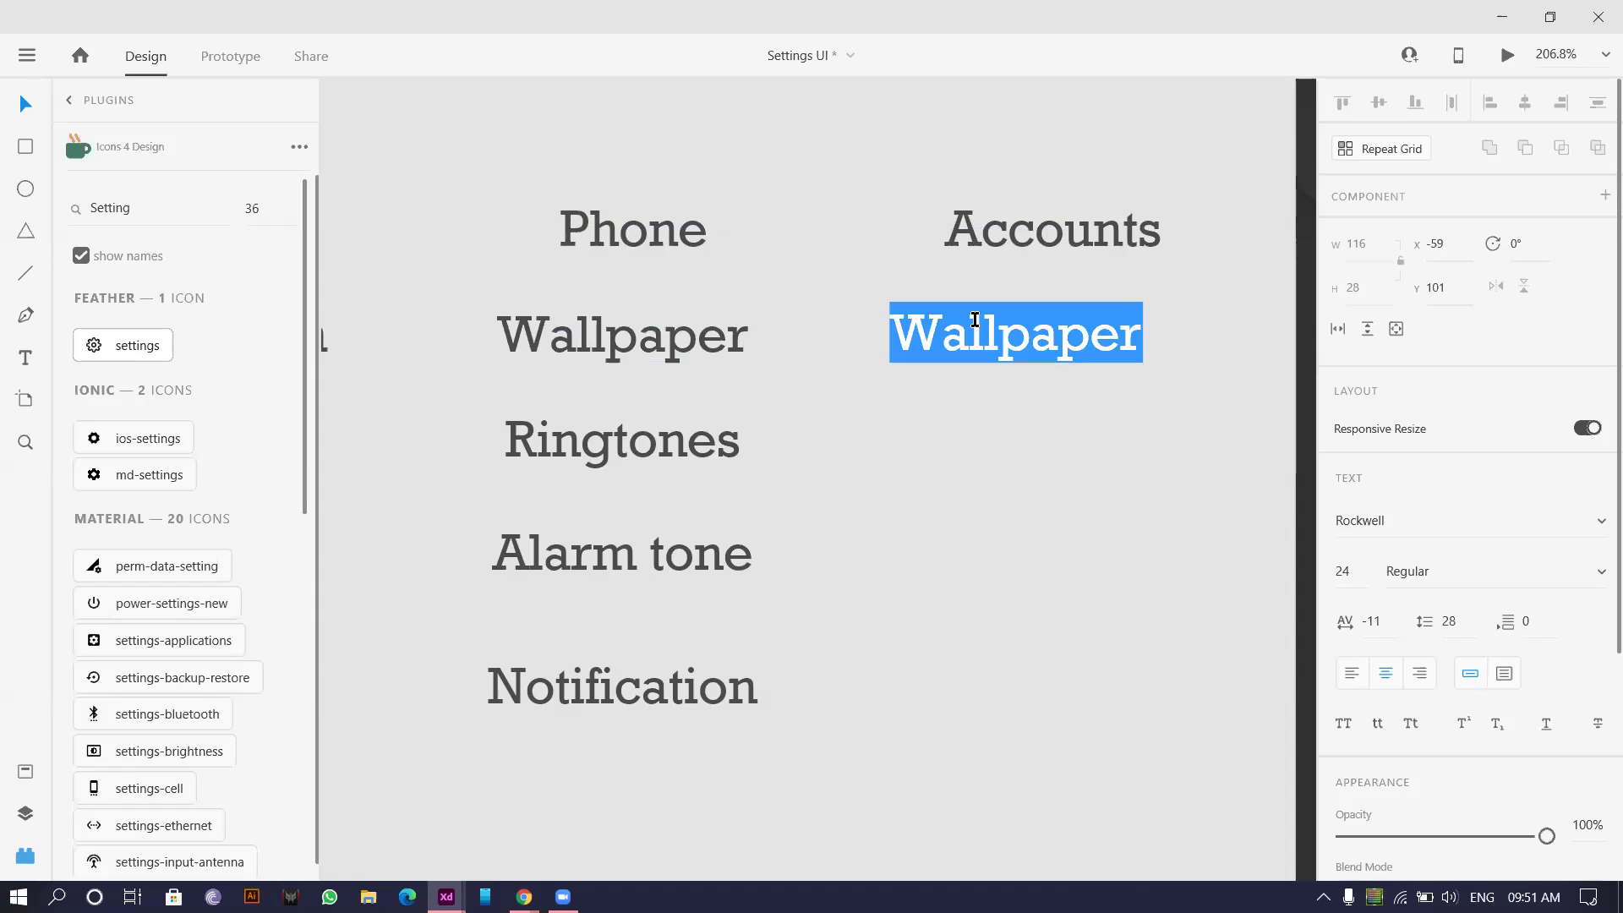
pyautogui.click(974, 320)
pyautogui.hotkey('shift', 'Home')
pyautogui.write('Google/Apple I')
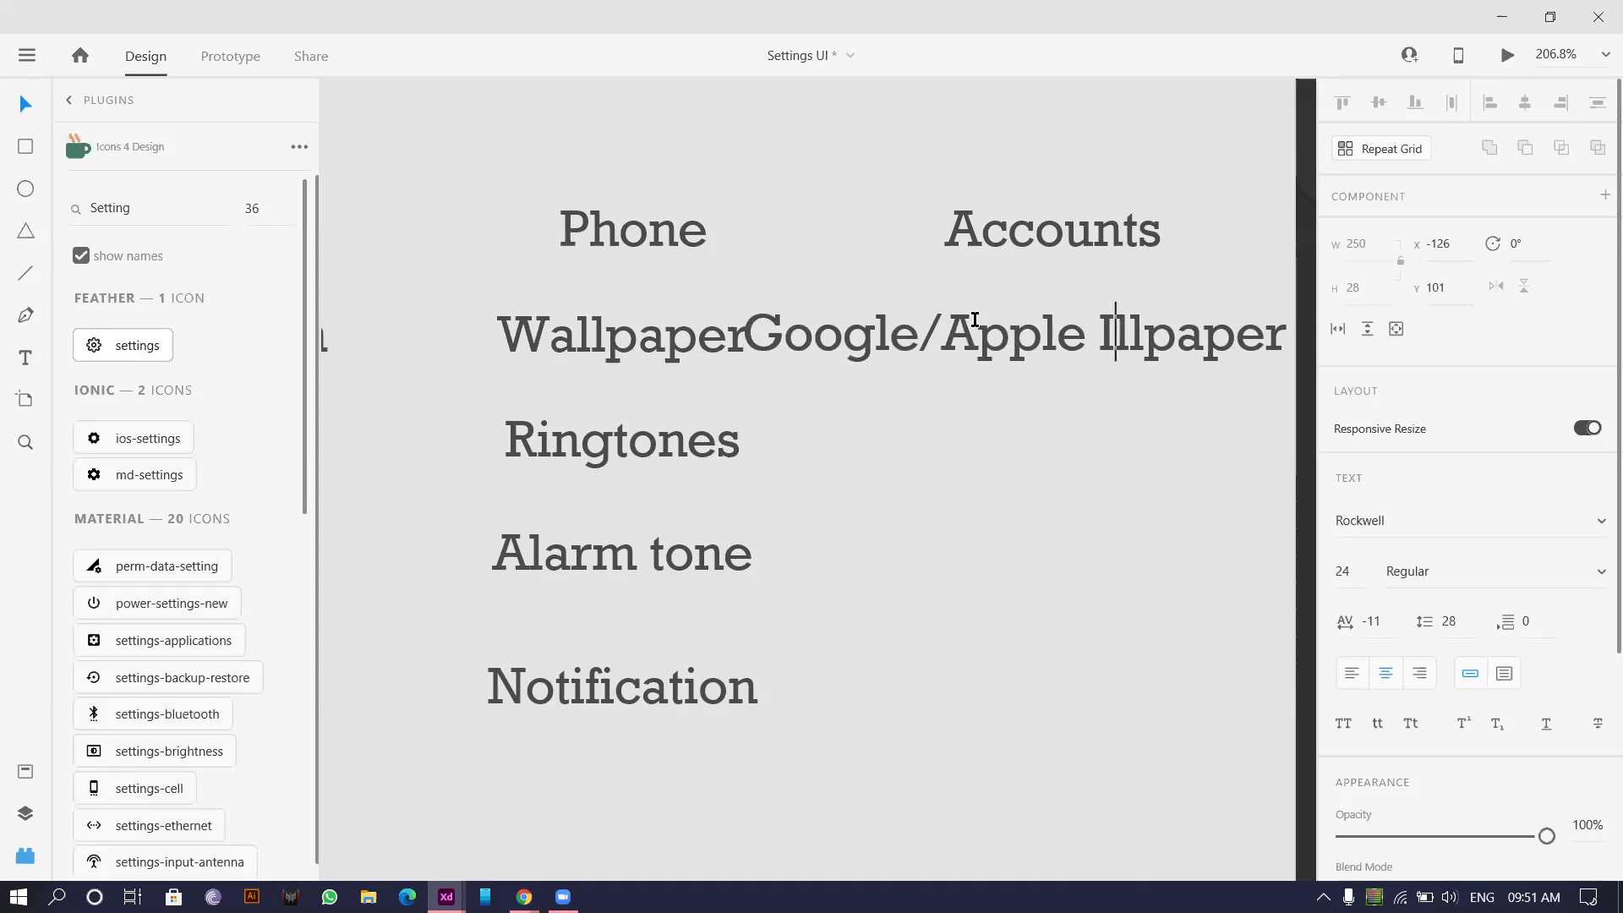
pyautogui.write('D')
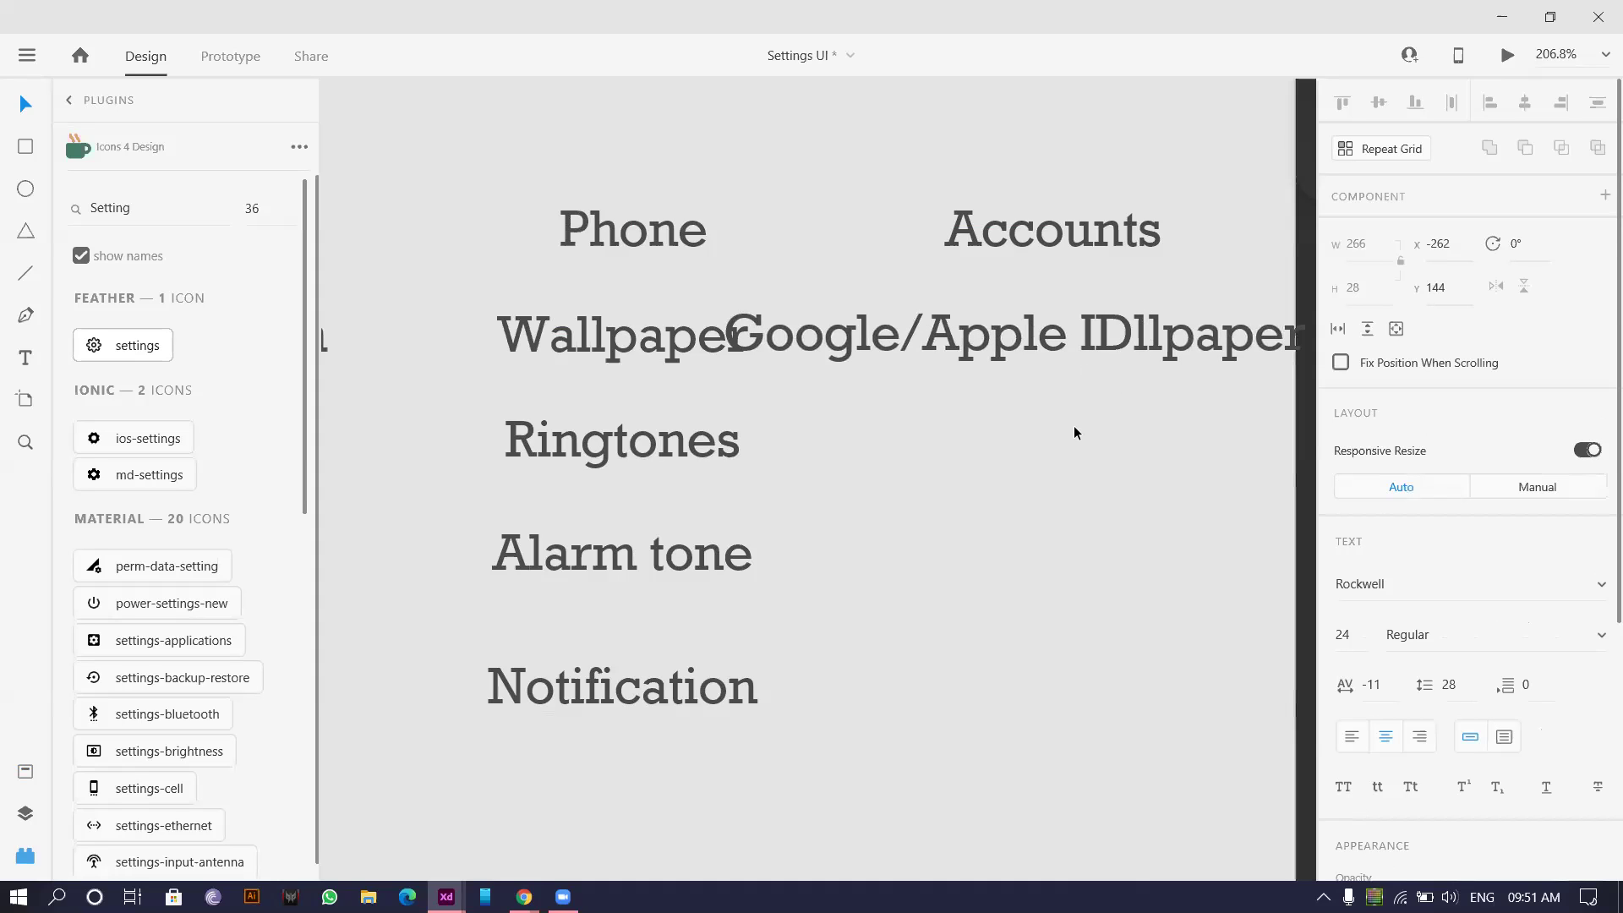
pyautogui.click(771, 324)
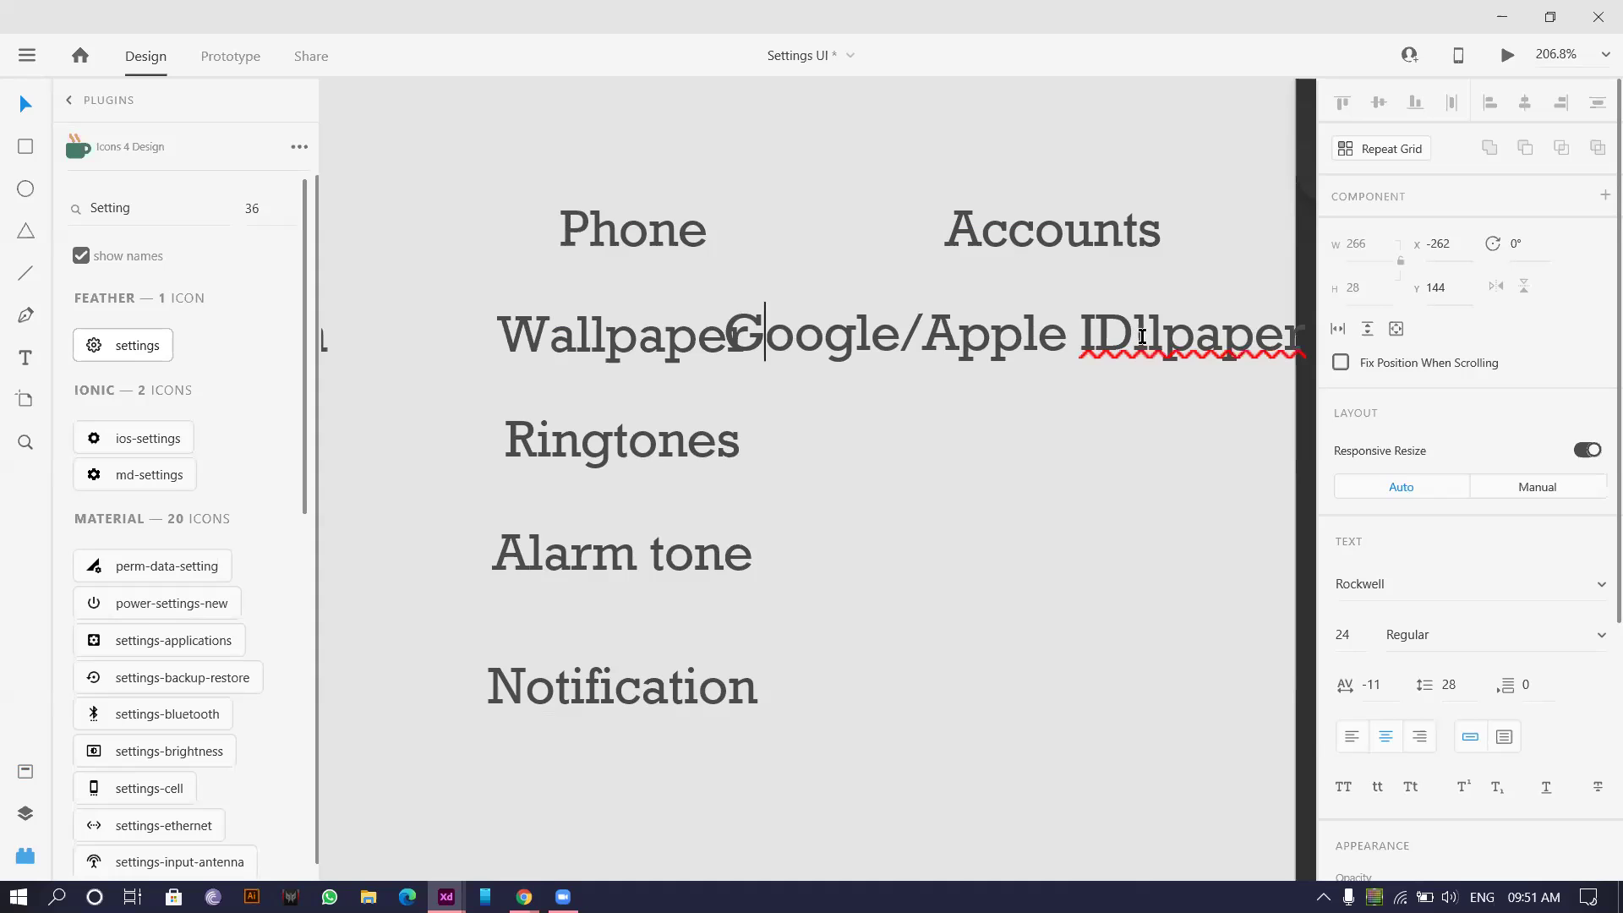
pyautogui.moveTo(1142, 337); pyautogui.dragTo(1598, 337)
pyautogui.press('BackSpace')
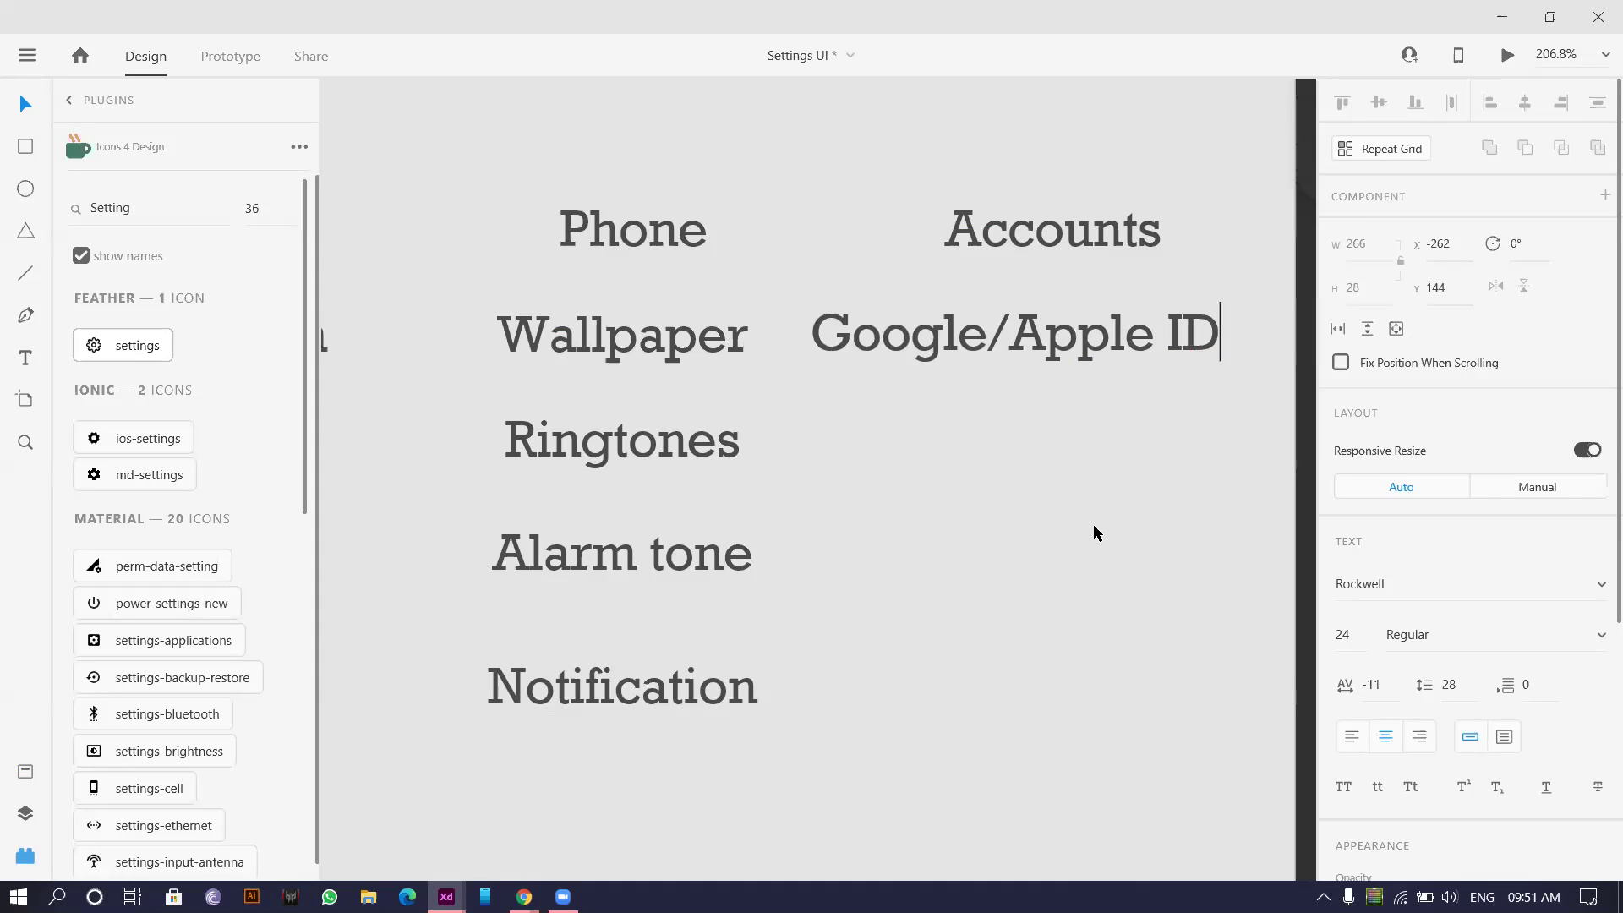
pyautogui.press('Escape')
# - Duplicate the Notification label directly below it and change the copy's text to "Reset"
pyautogui.scroll(-5, 1026, 474)
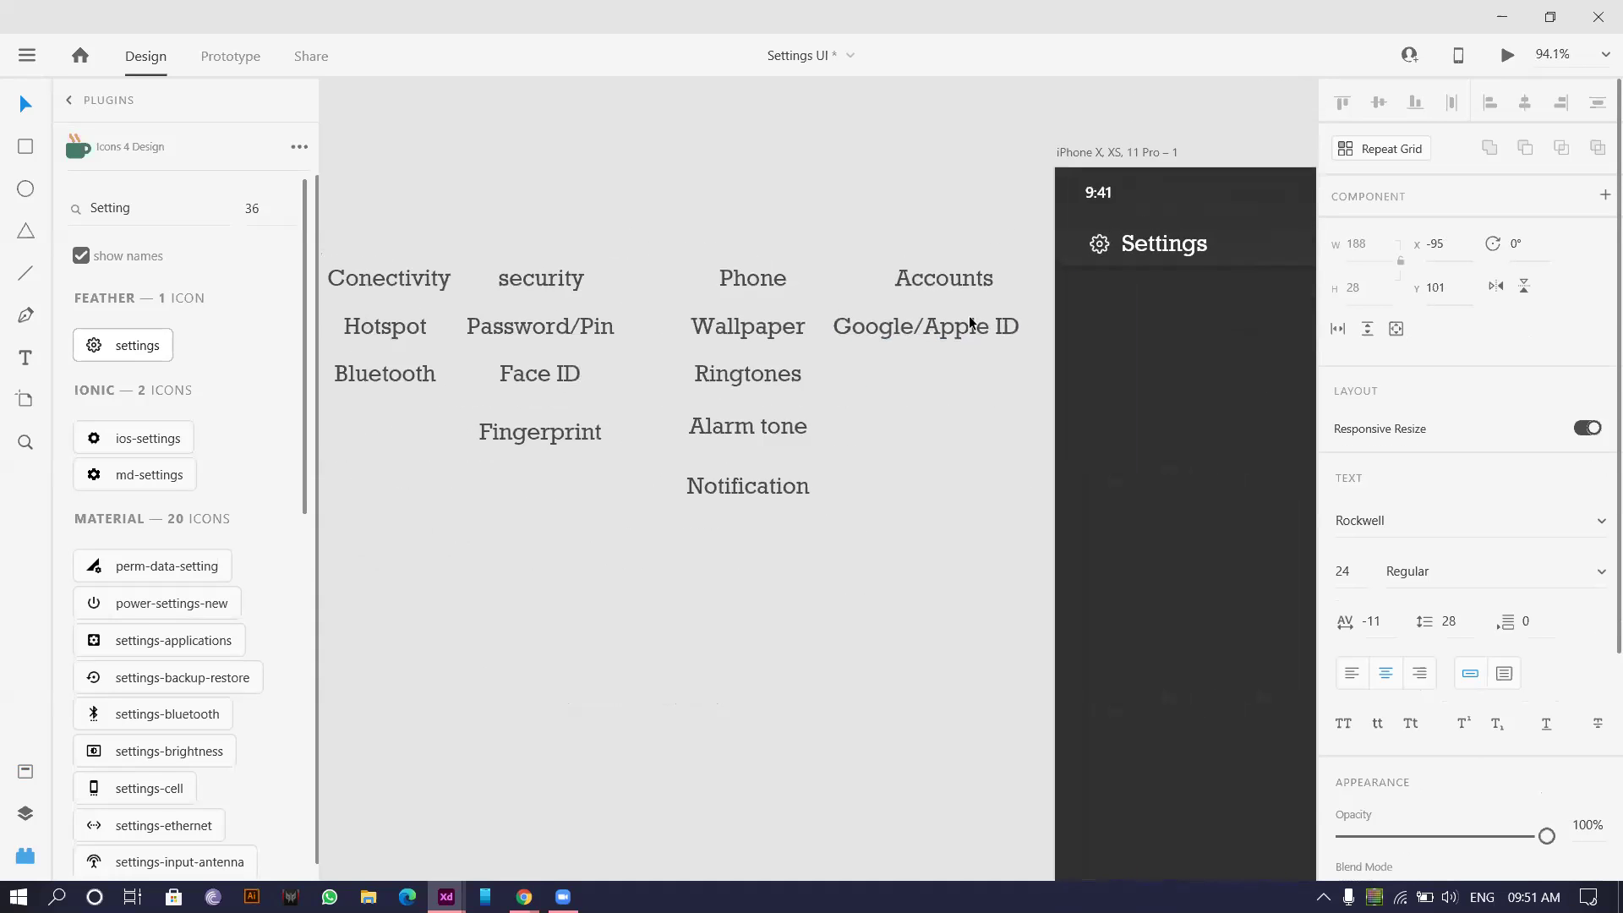
pyautogui.moveTo(764, 489); pyautogui.dragTo(763, 539)
pyautogui.doubleClick(762, 539)
pyautogui.write('Reset')
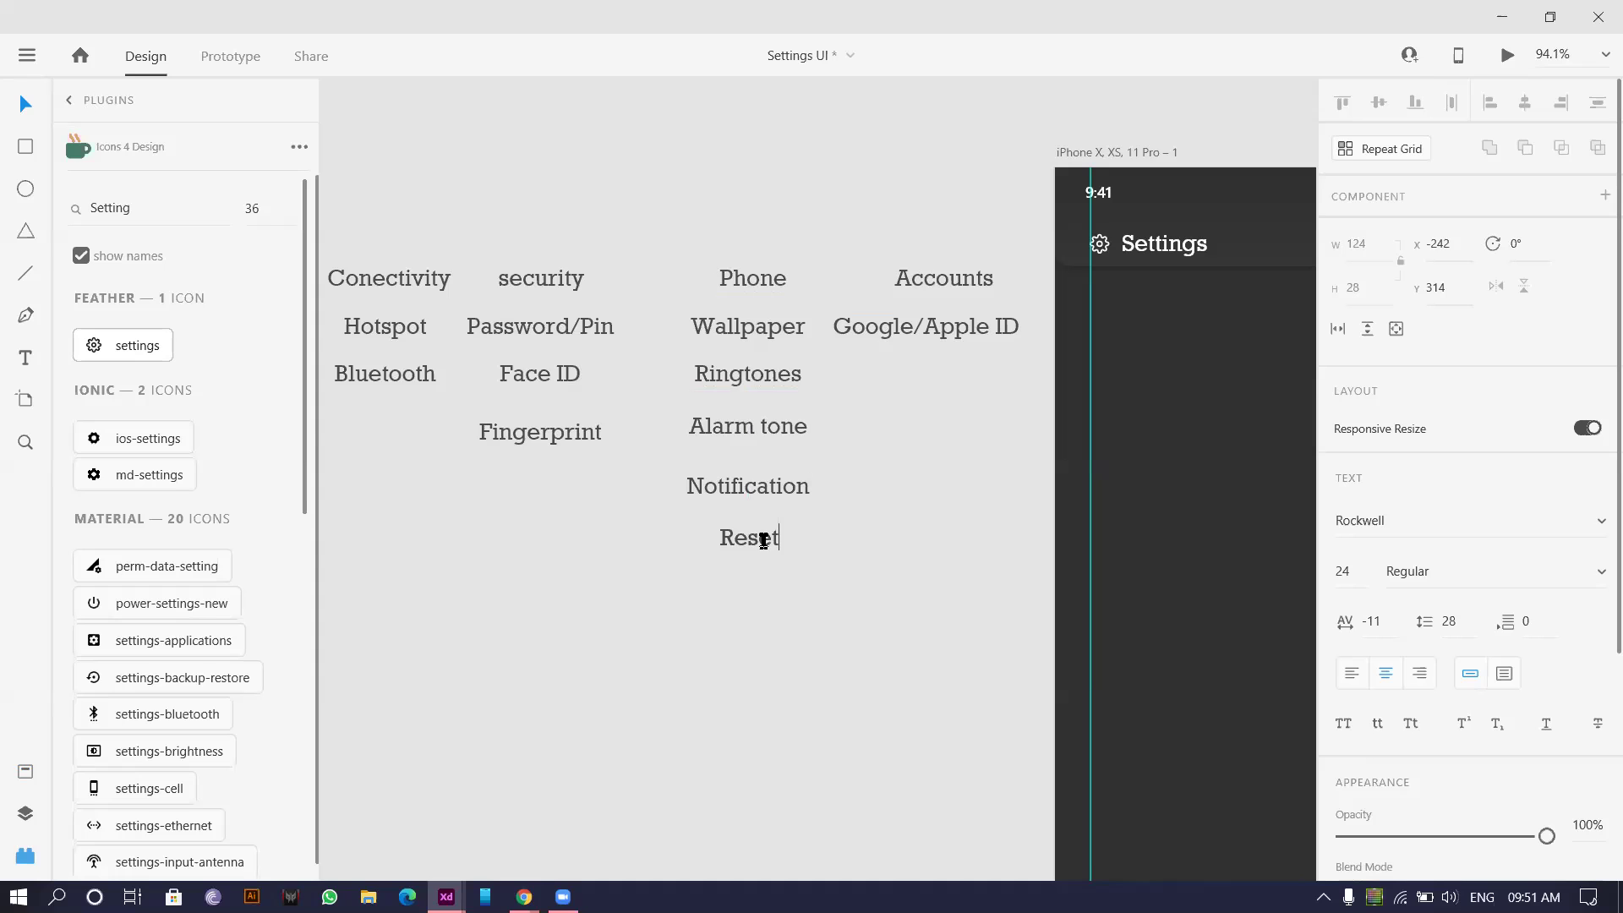
pyautogui.press('Escape')
# - Change the text of the Ringtones label under the Phone heading to "Sound"
pyautogui.scroll(-5, 776, 561)
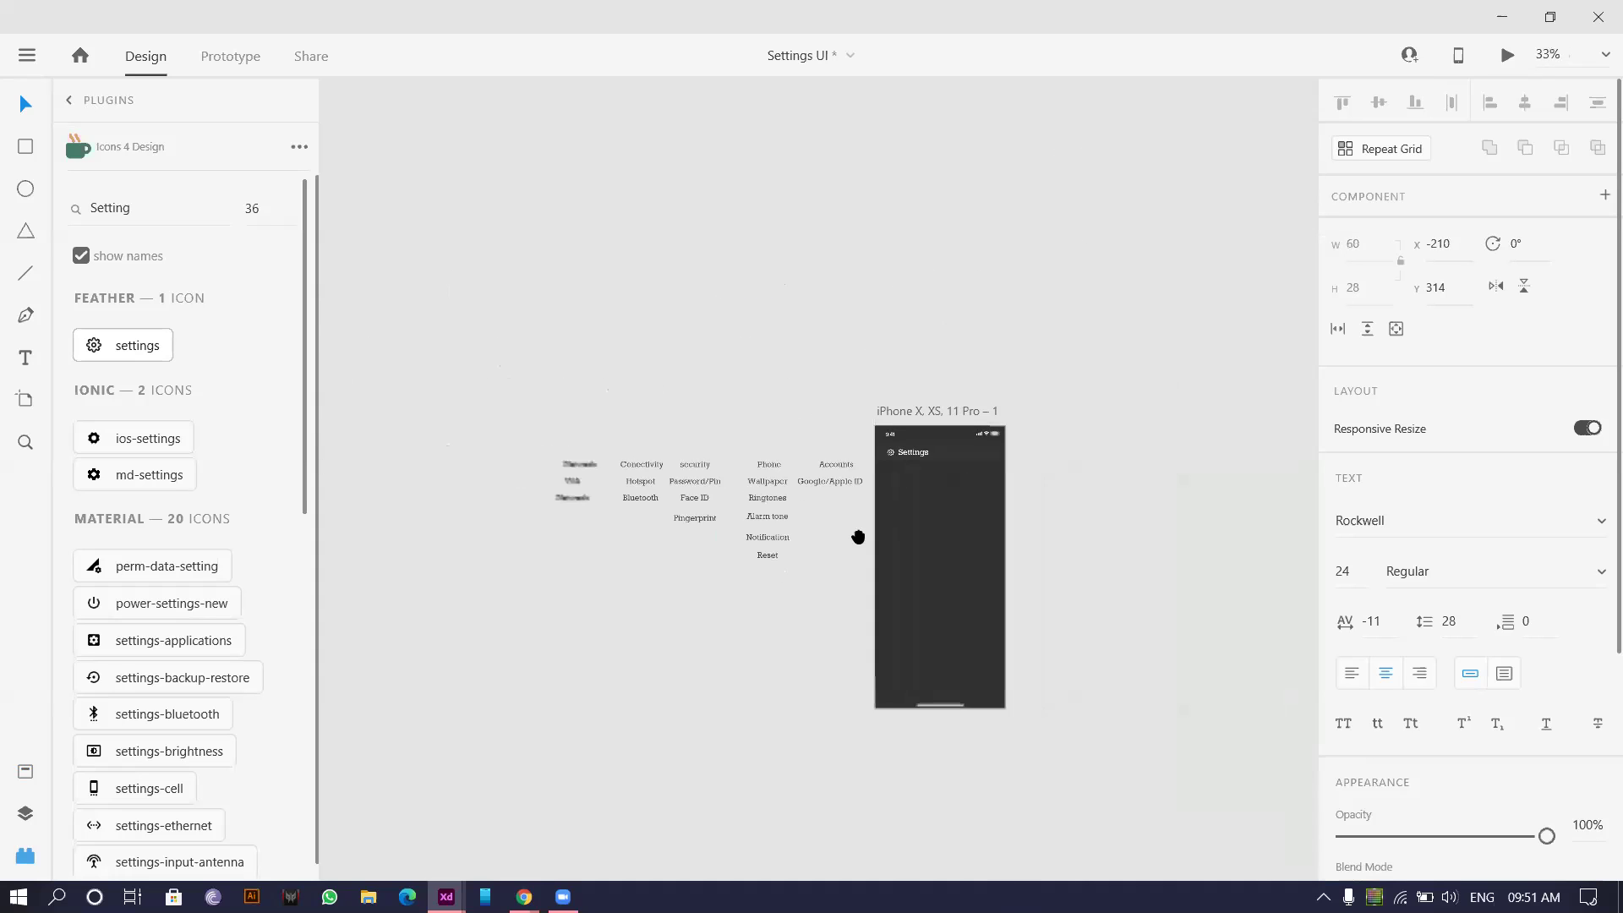
pyautogui.scroll(5, 759, 551)
pyautogui.scroll(-2, 757, 549)
pyautogui.doubleClick(795, 382)
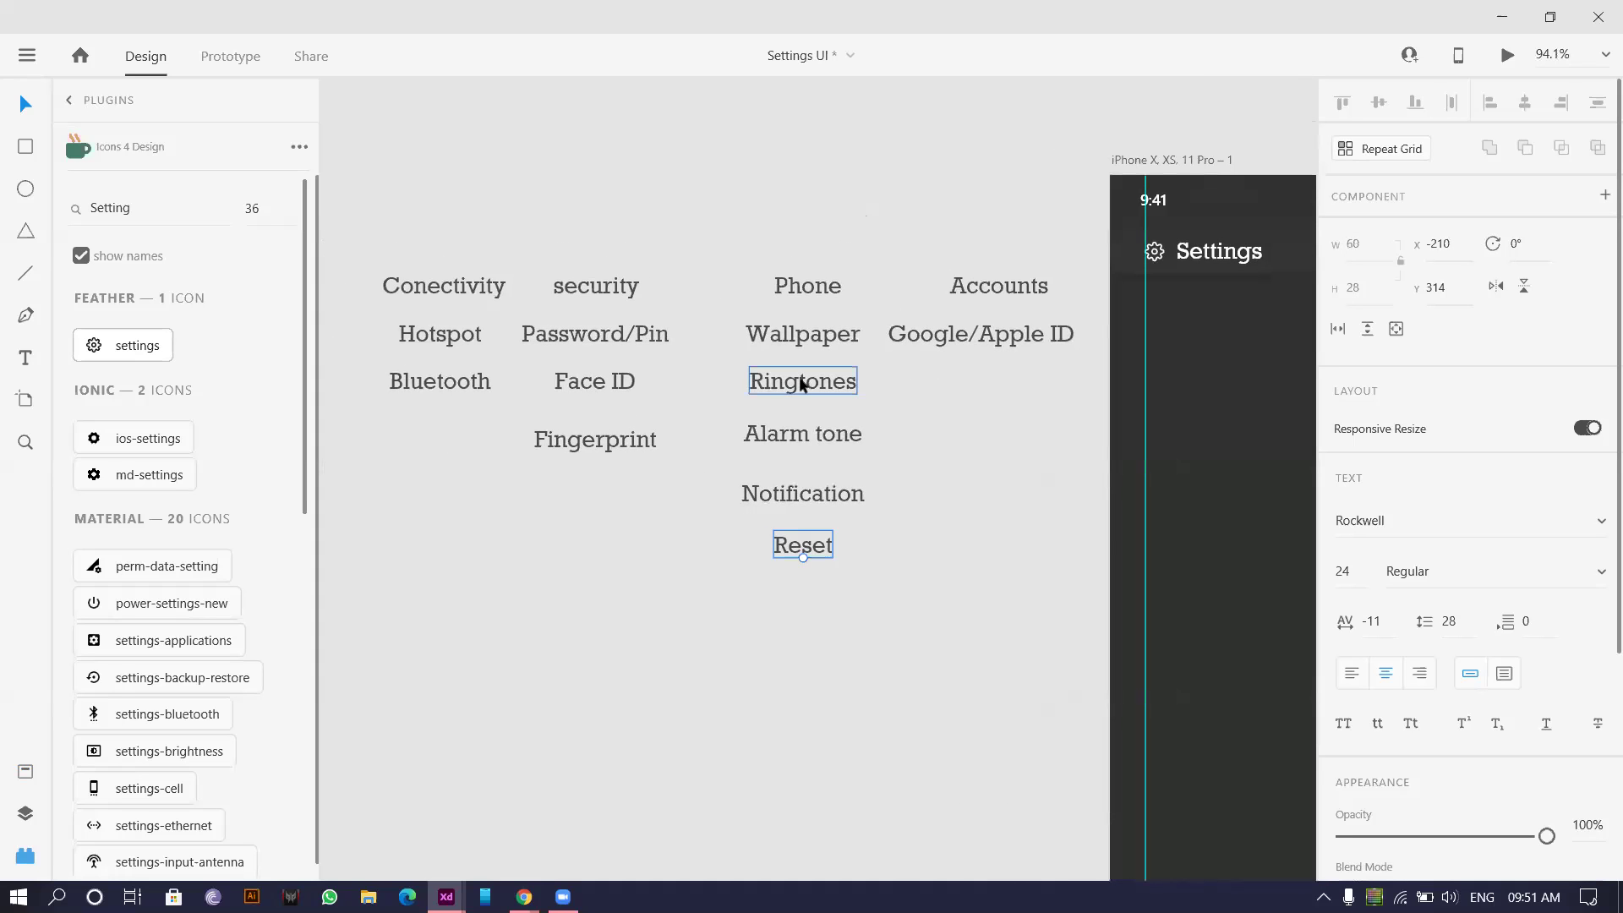
pyautogui.write('Sound')
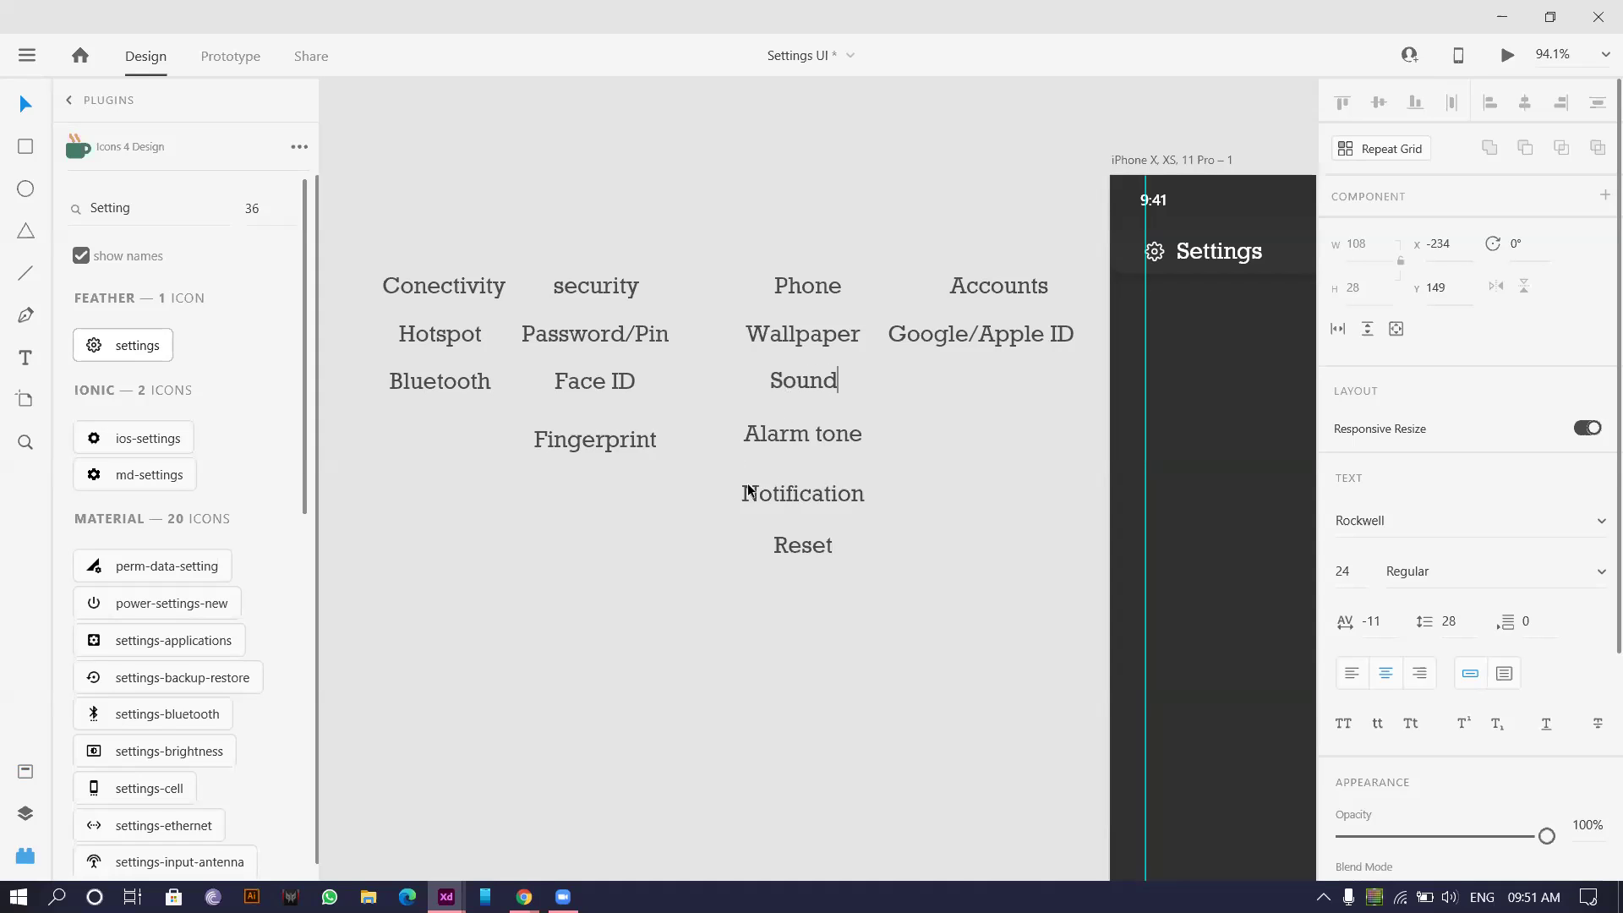
# - Delete the Alarm tone and Notification labels from the Phone column
pyautogui.click(848, 512)
pyautogui.moveTo(959, 536); pyautogui.dragTo(743, 428)
pyautogui.moveTo(896, 507); pyautogui.dragTo(783, 435)
pyautogui.press('Delete')
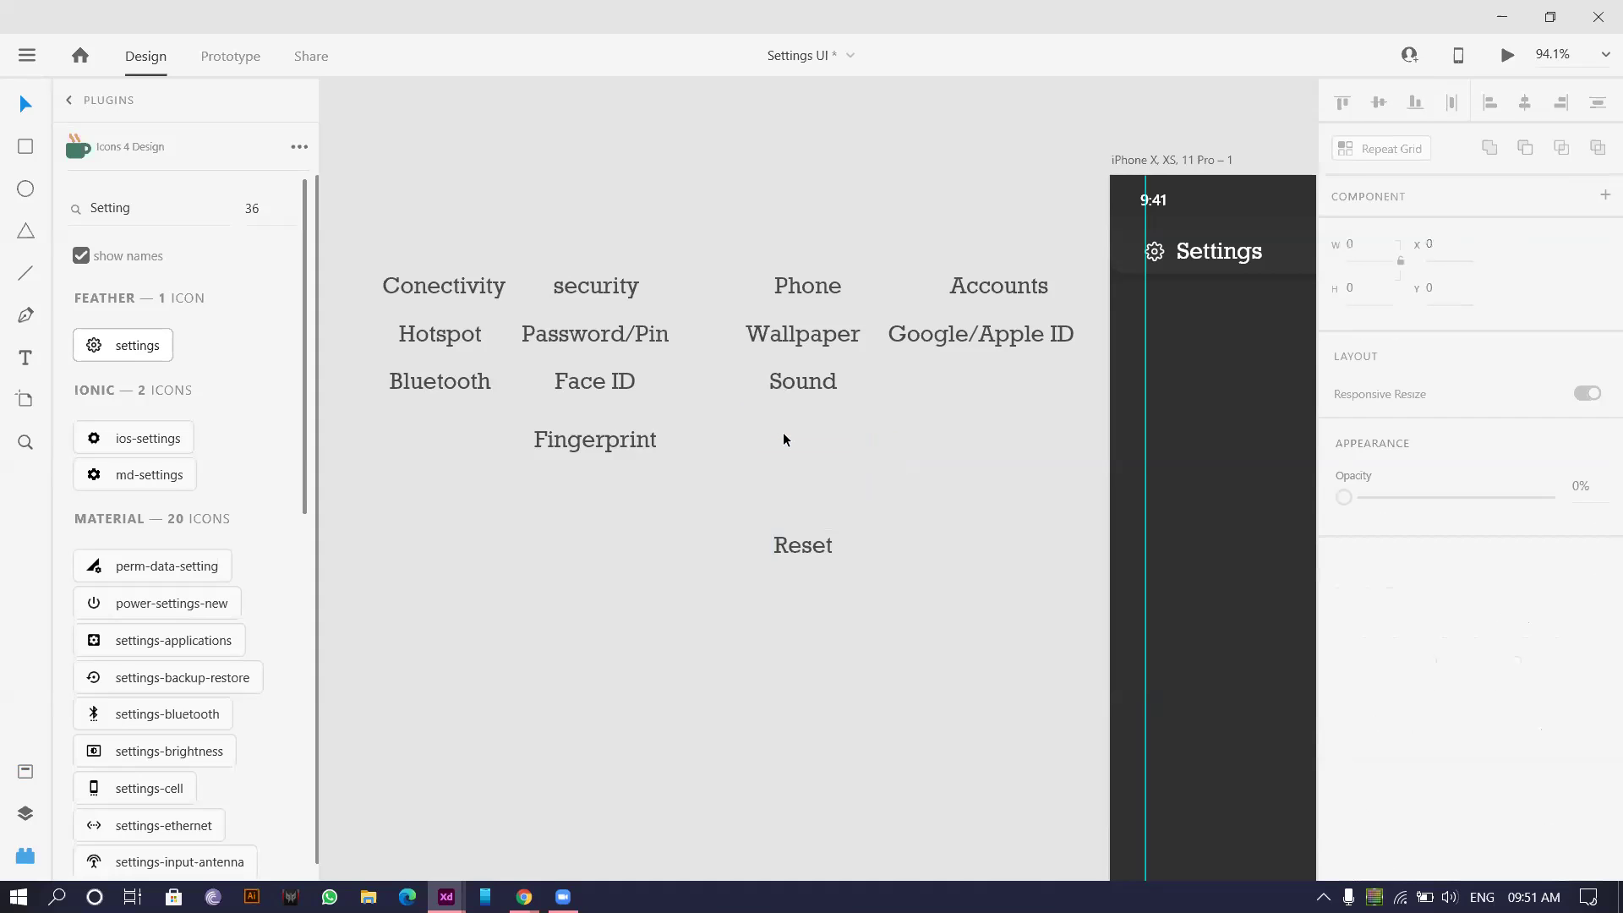
# - Move Reset up below Sound and reorder the columns so Accounts follows security and Phone sits beside the artboard
pyautogui.scroll(-1, 783, 434)
pyautogui.moveTo(803, 525); pyautogui.dragTo(804, 434)
pyautogui.moveTo(818, 238); pyautogui.dragTo(803, 447)
pyautogui.moveTo(807, 346); pyautogui.dragTo(1005, 464)
pyautogui.moveTo(965, 170); pyautogui.dragTo(777, 328)
pyautogui.scroll(-2, 698, 368)
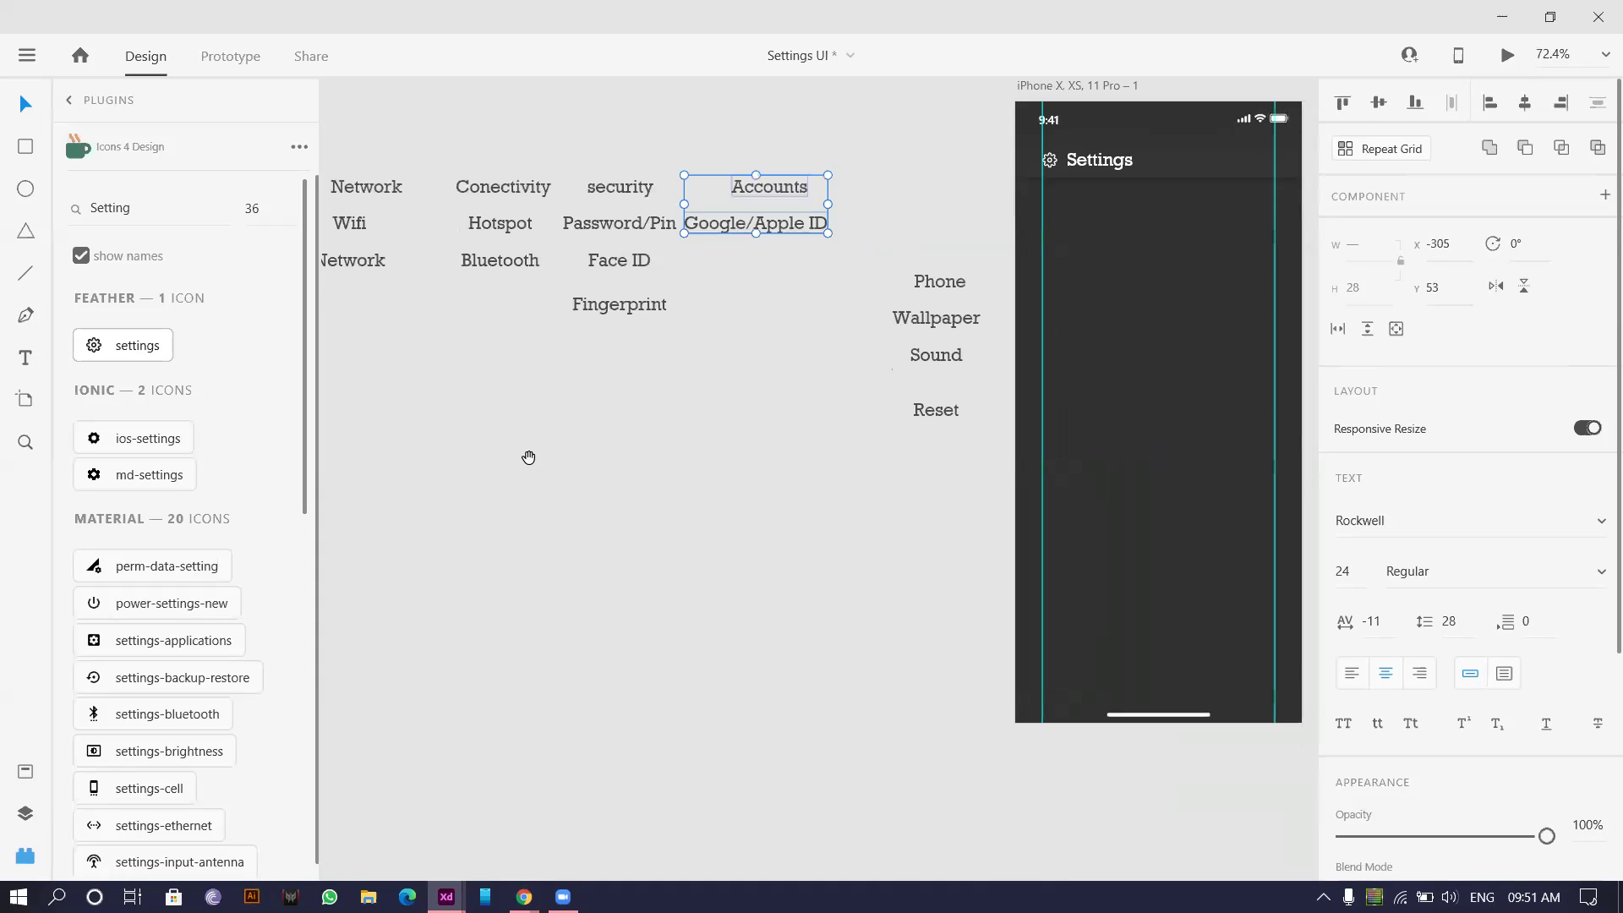
pyautogui.moveTo(529, 460); pyautogui.dragTo(682, 489)
pyautogui.scroll(-4, 700, 314)
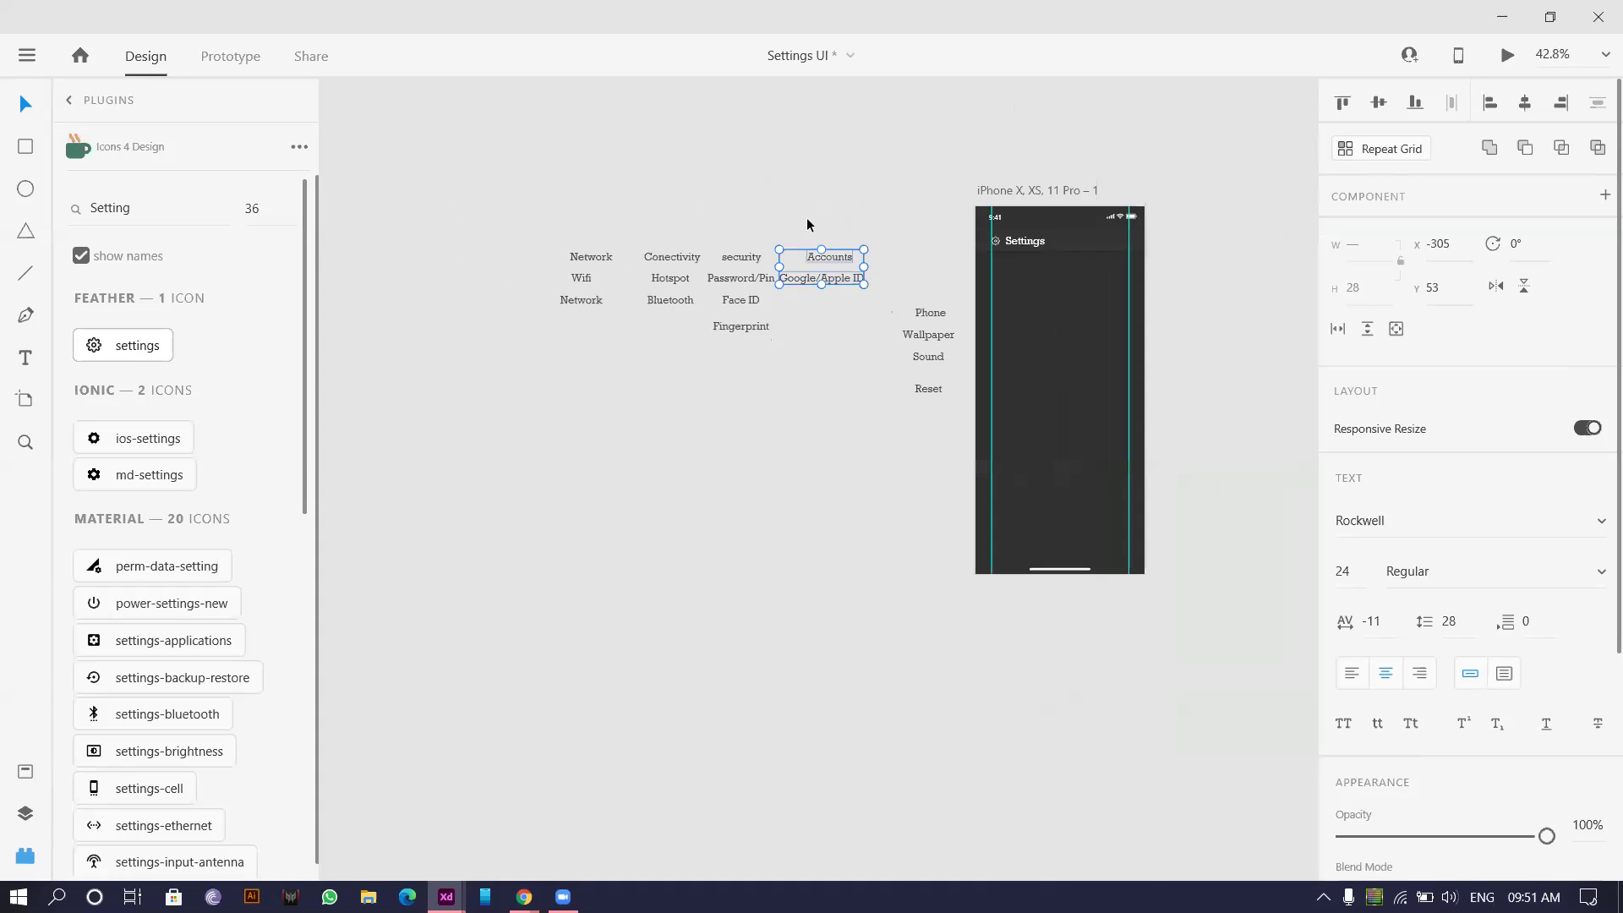
pyautogui.moveTo(845, 254); pyautogui.dragTo(928, 284)
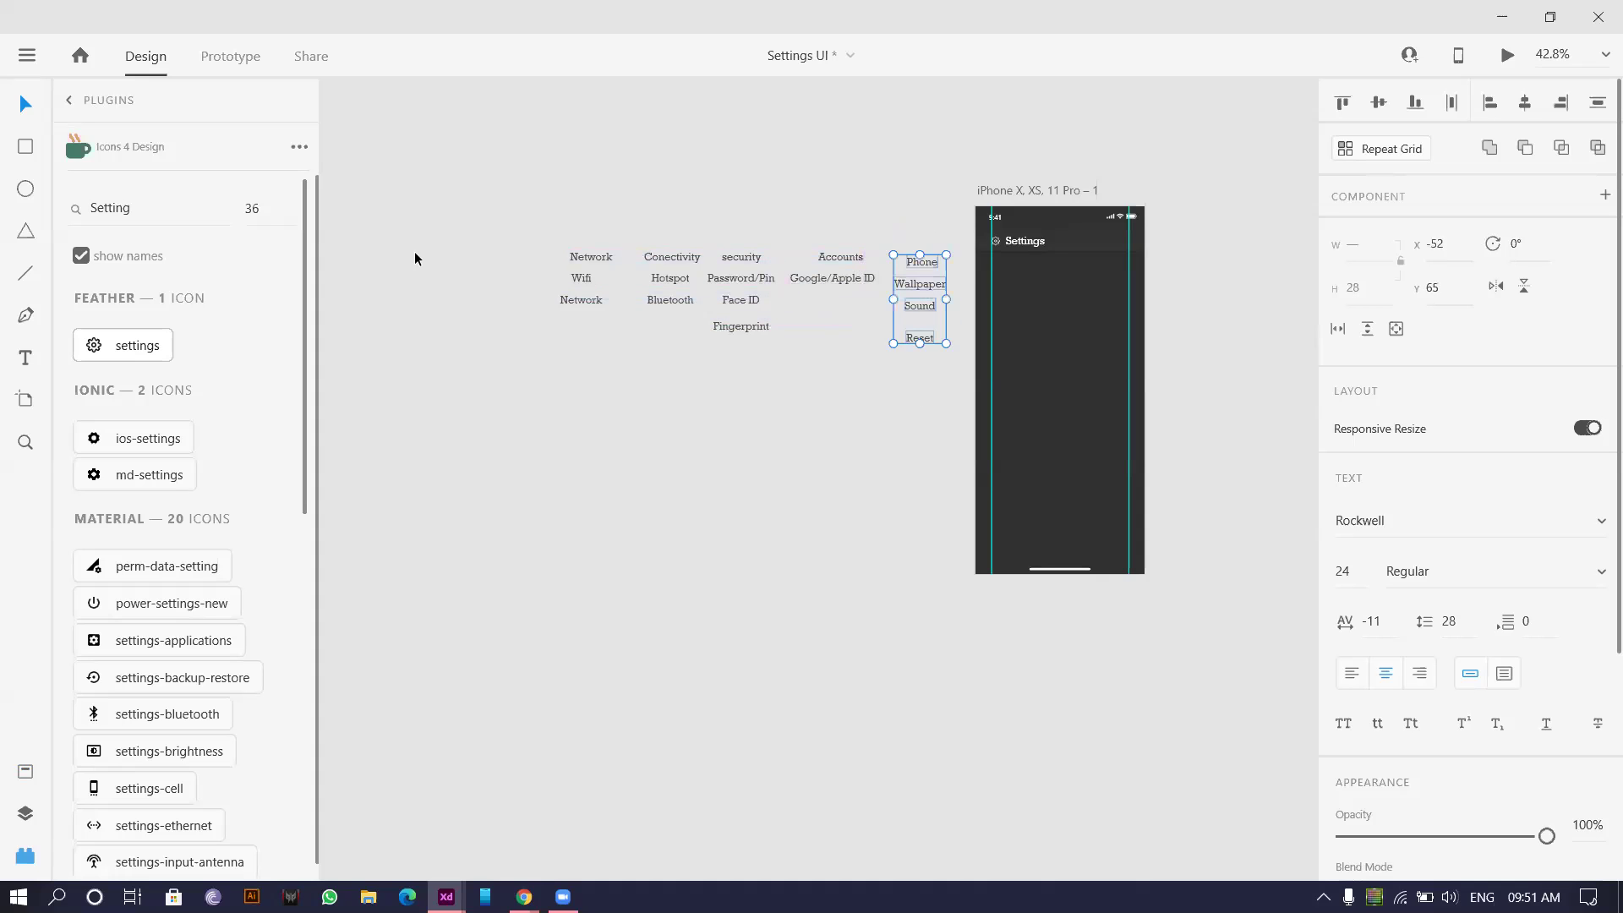
# - Place a copy of the Network heading below the Settings title on the artboard and set its fill to #FFFFFF
pyautogui.moveTo(579, 260); pyautogui.dragTo(305, 171)
pyautogui.scroll(3, 583, 264)
pyautogui.moveTo(538, 258); pyautogui.dragTo(1223, 275)
pyautogui.hscroll(5, 804, 246)
pyautogui.scroll(-3, 1551, 738)
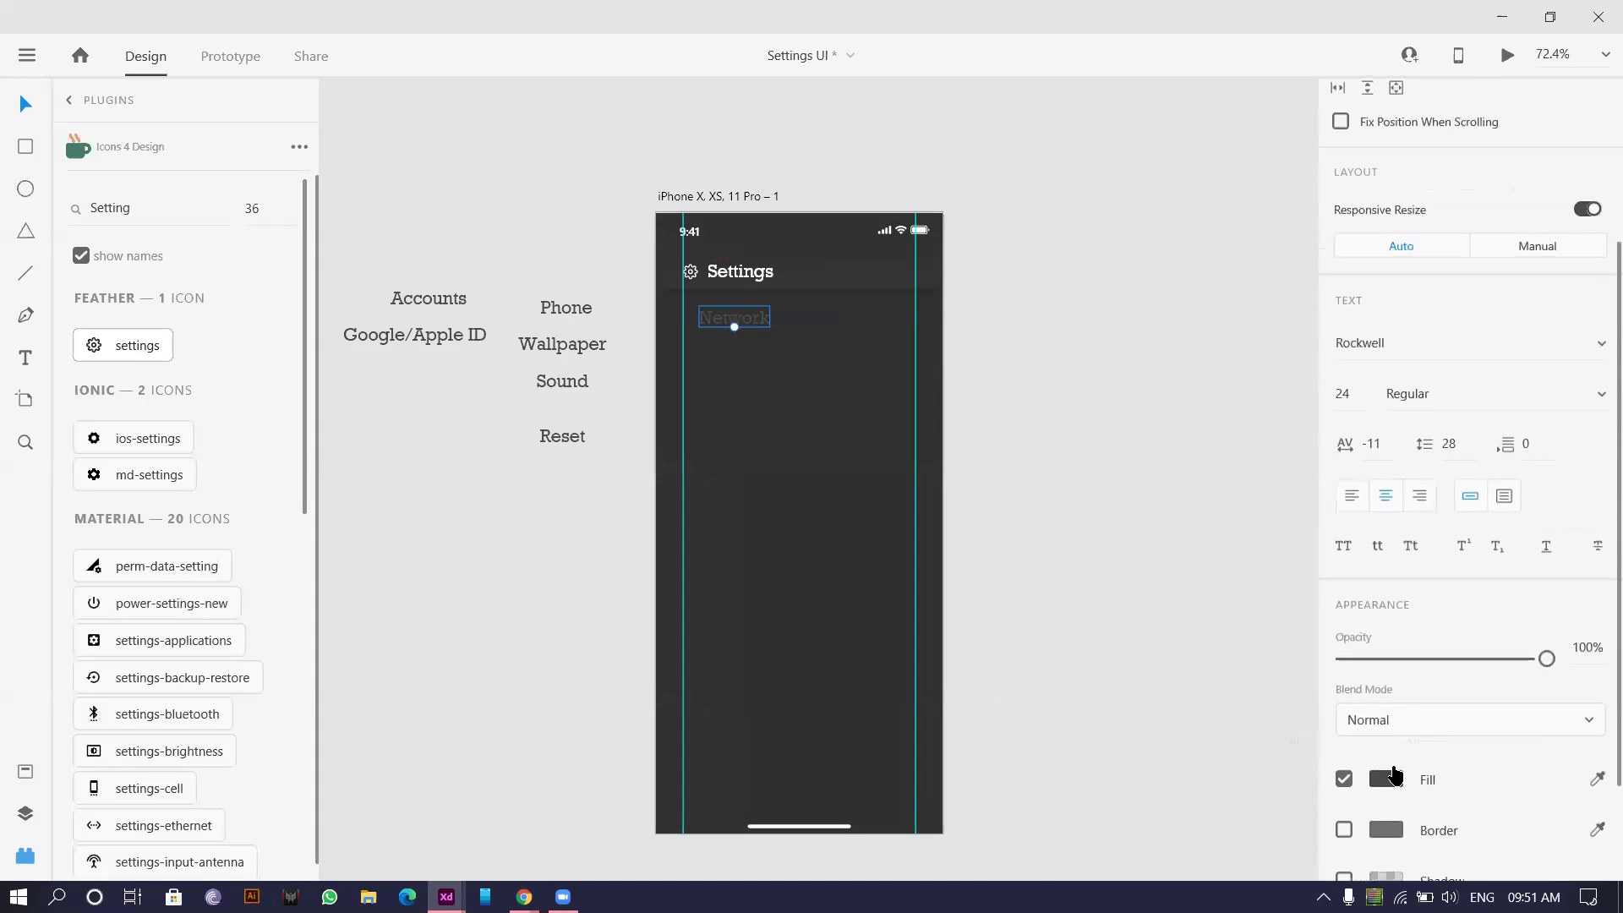
pyautogui.click(1386, 778)
pyautogui.write('ffffff')
pyautogui.press('Return')
pyautogui.scroll(1, 531, 265)
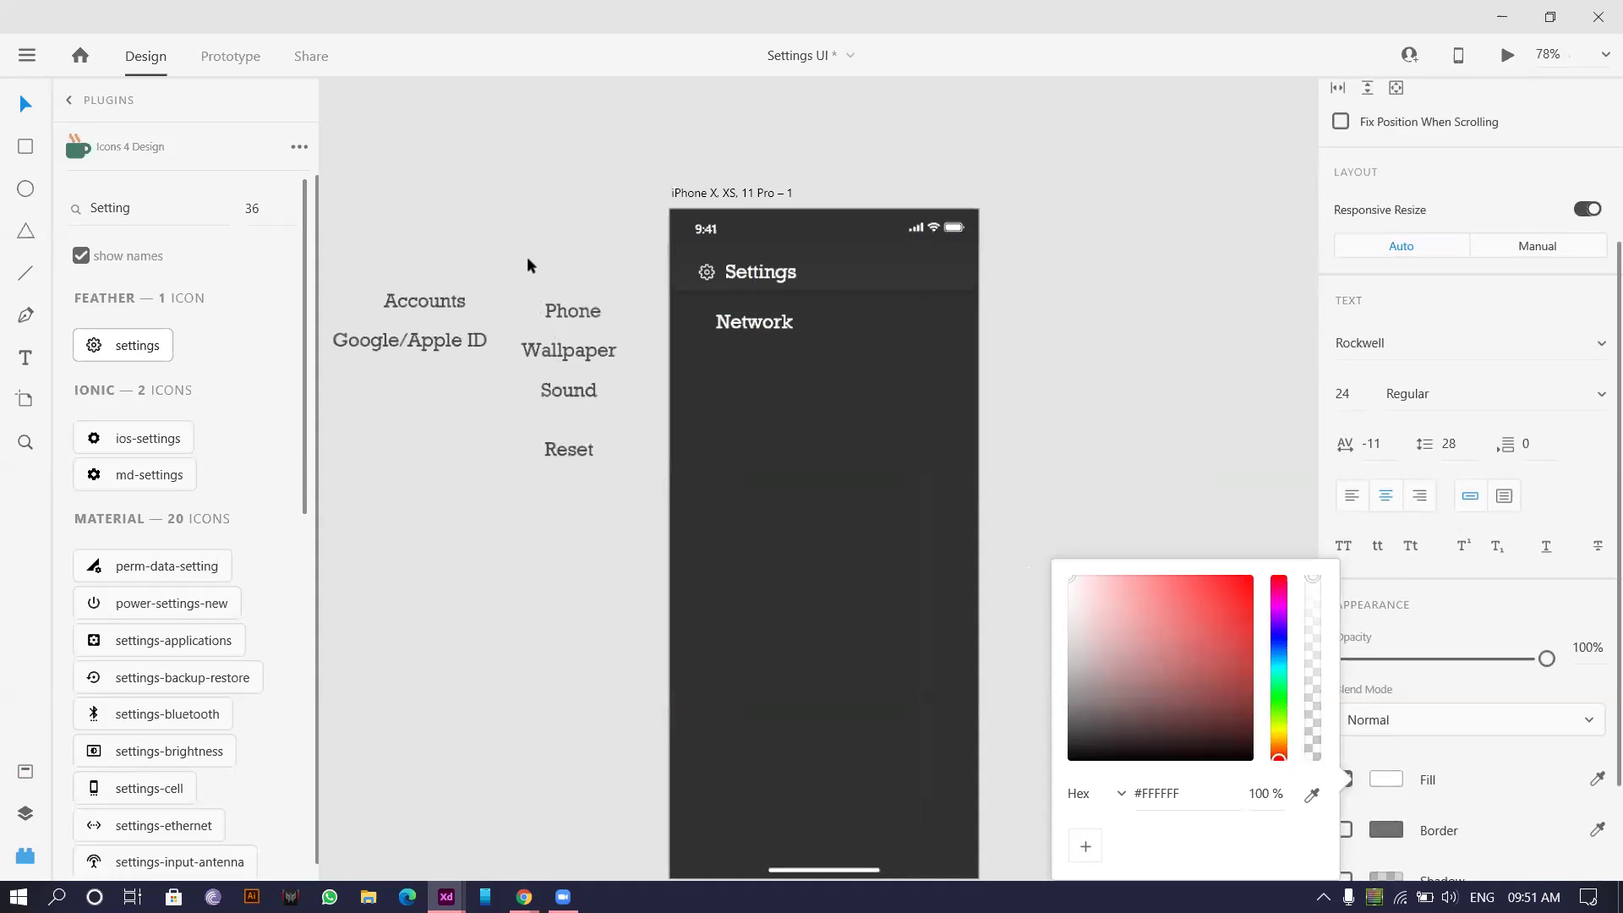
# - Set the artboard's Network heading to font size 14 and place it just under the header, near the artboard's first guide
pyautogui.scroll(10, 799, 304)
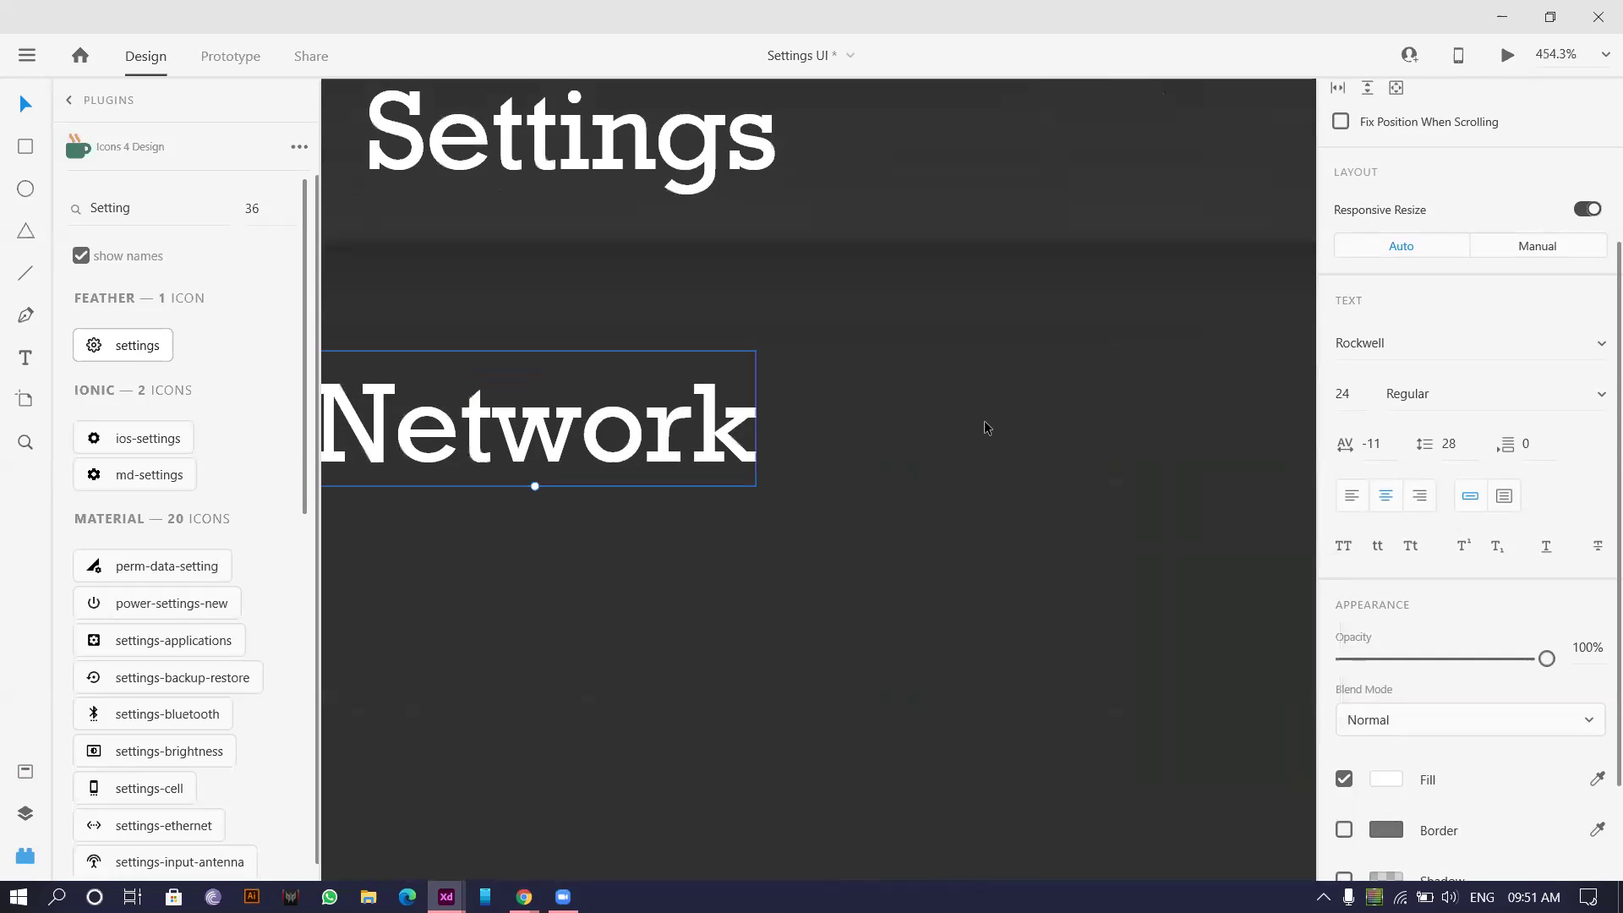
pyautogui.click(1343, 395)
pyautogui.write('14')
pyautogui.press('Return')
pyautogui.scroll(-4, 735, 450)
pyautogui.moveTo(708, 464); pyautogui.dragTo(634, 419)
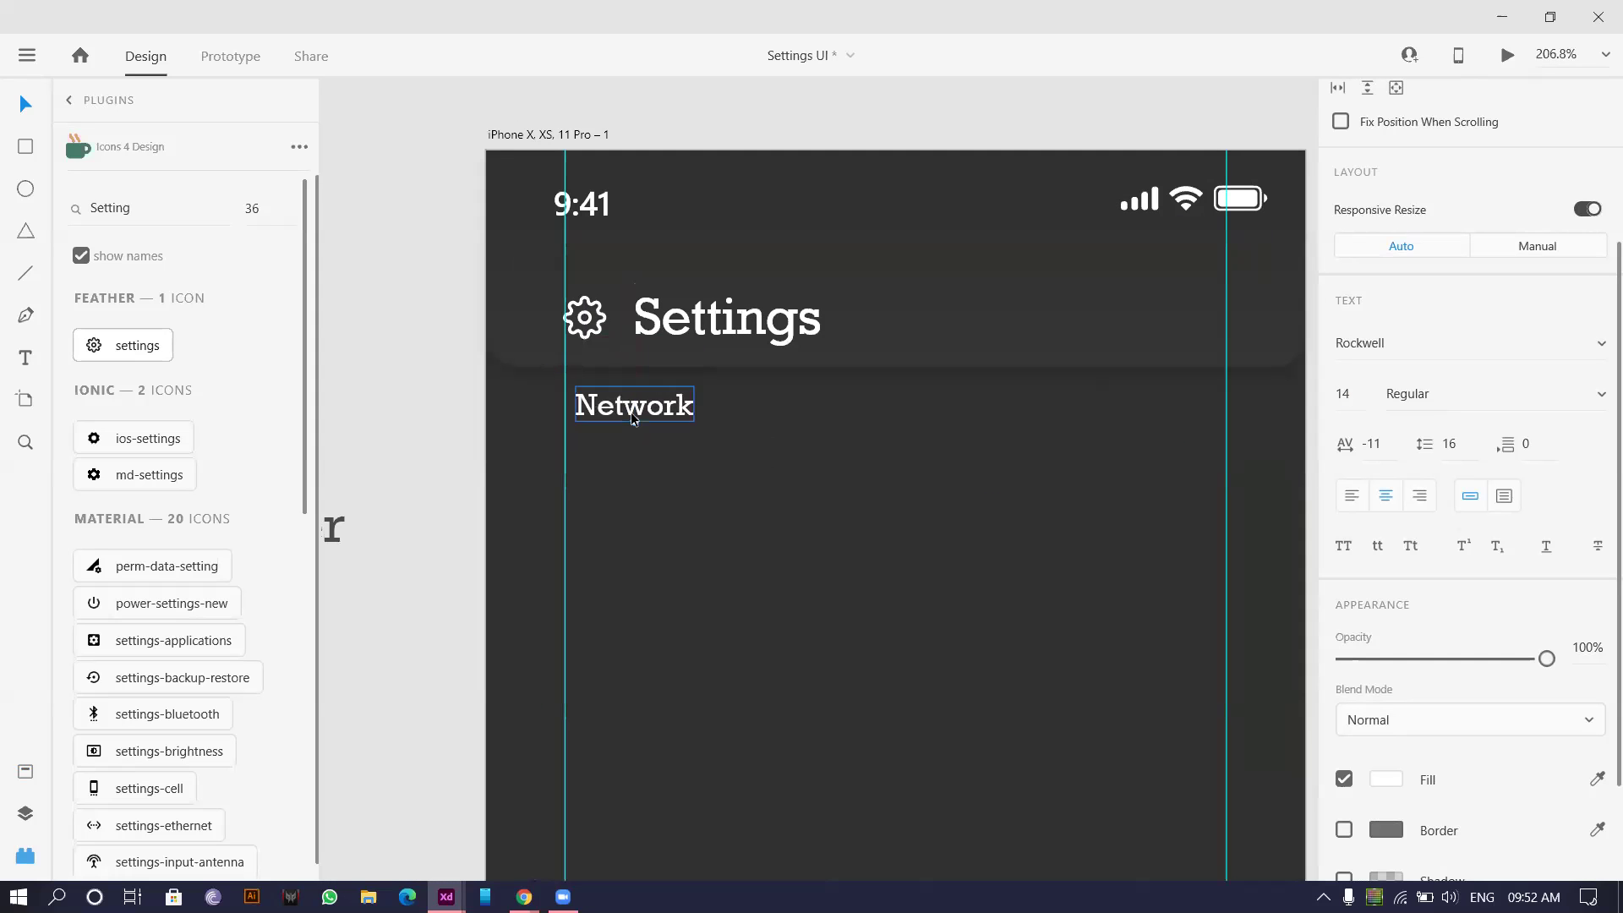
# - Draw a horizontal line about 241 px long from the Network heading to the far guide and make its border #FFFFFF
pyautogui.moveTo(831, 410); pyautogui.dragTo(728, 443)
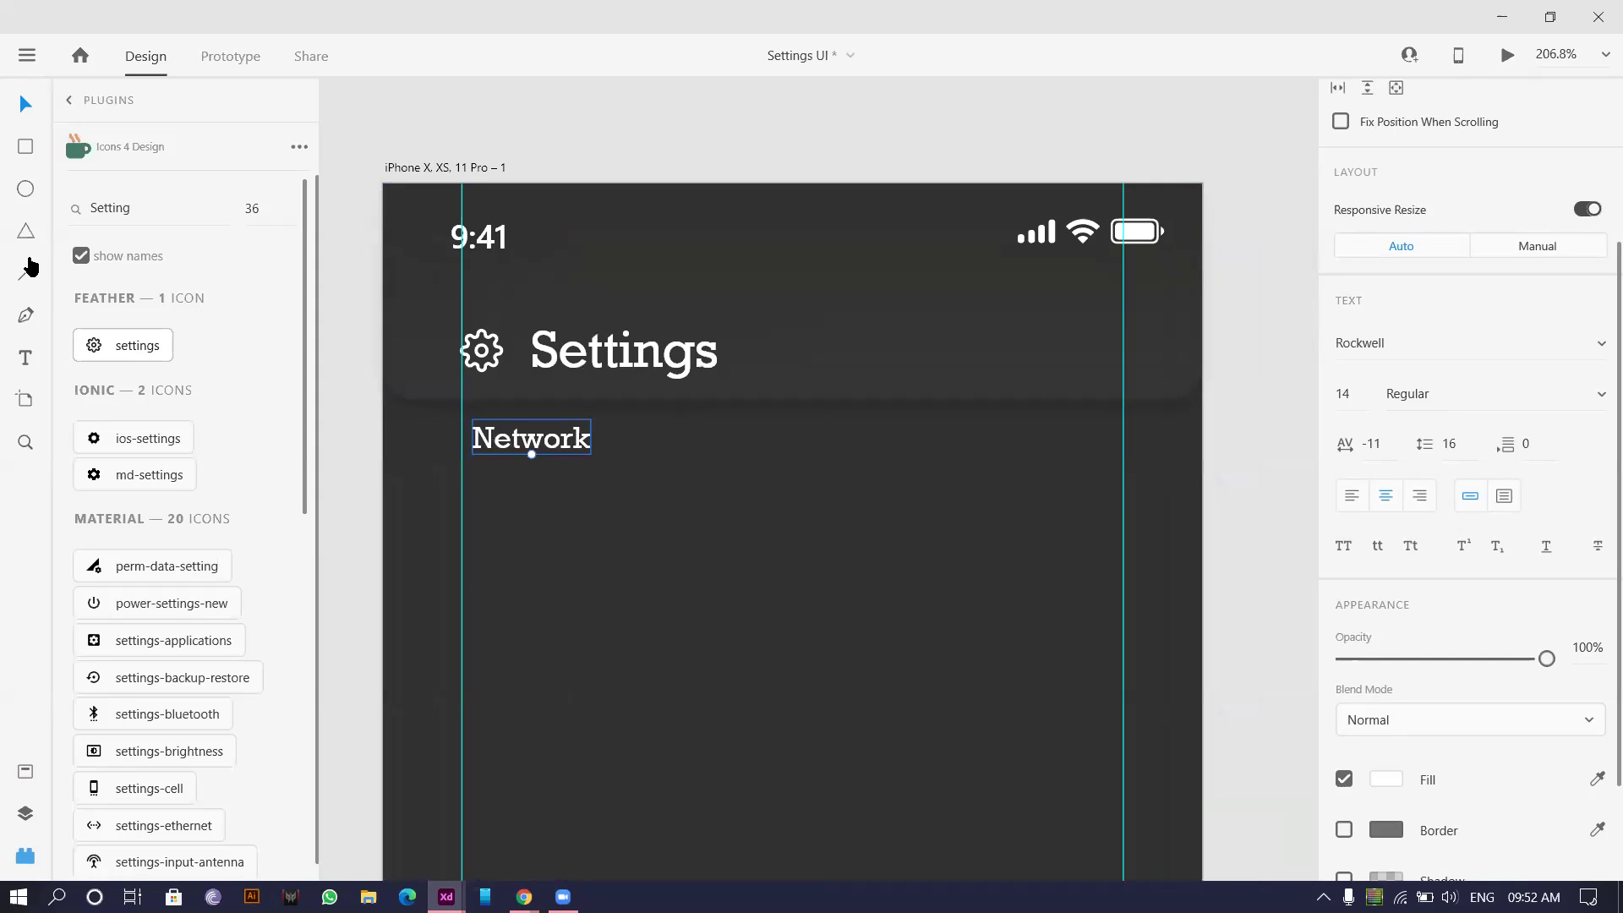
pyautogui.moveTo(594, 439); pyautogui.dragTo(869, 455)
pyautogui.moveTo(744, 475)
pyautogui.mouseDown()
pyautogui.moveTo(830, 388)
pyautogui.moveTo(1075, 449)
pyautogui.mouseUp()
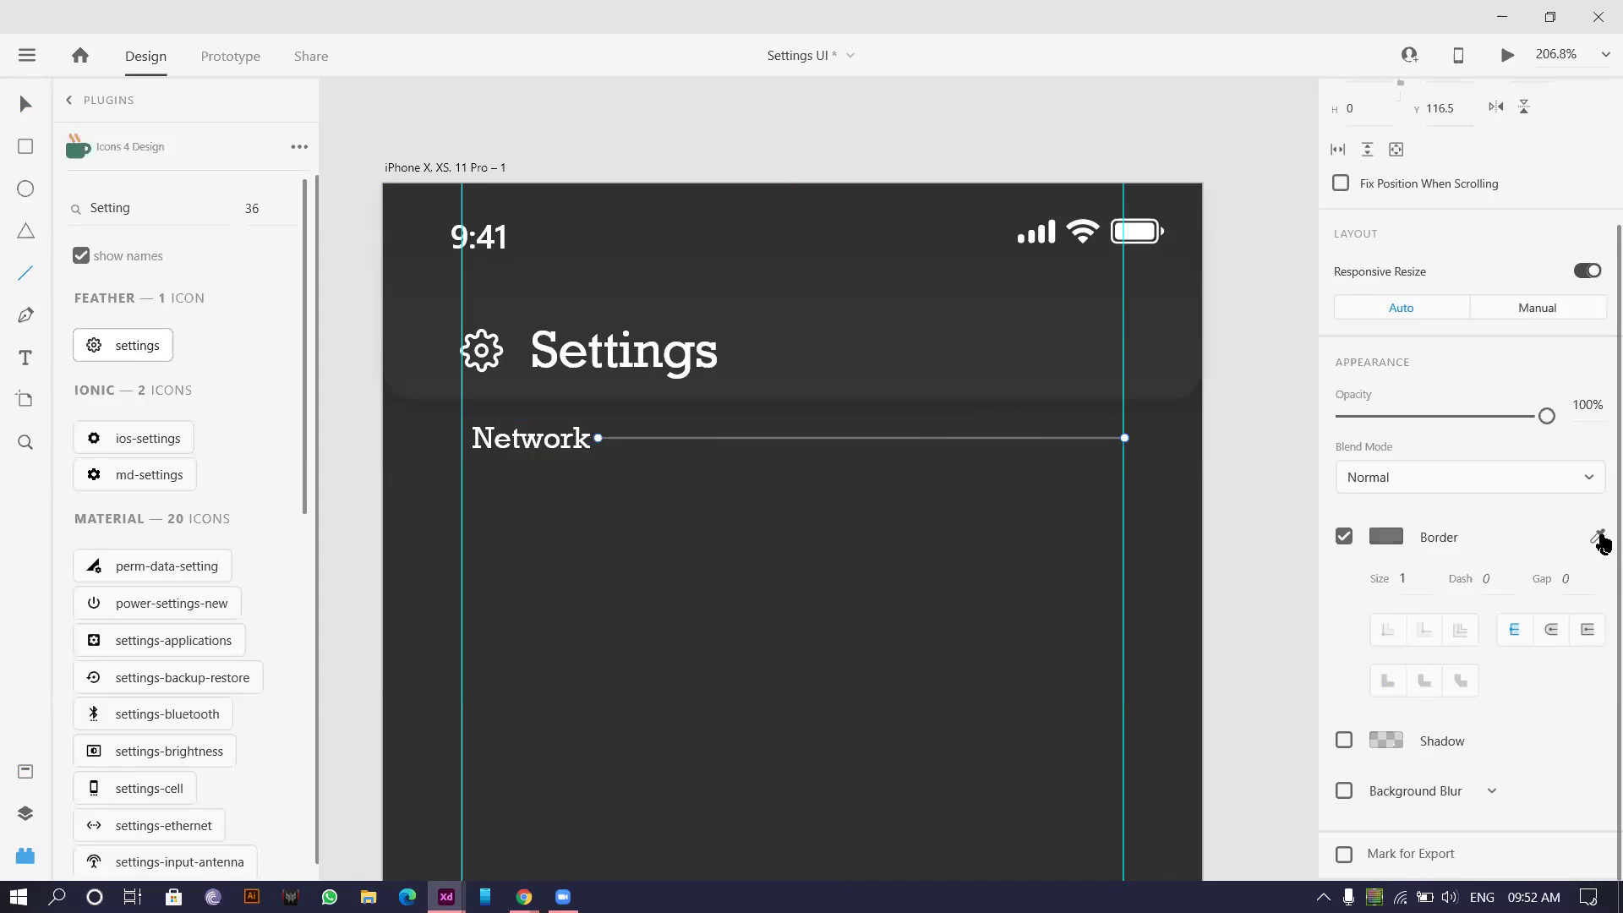
pyautogui.click(1600, 537)
pyautogui.click(1390, 545)
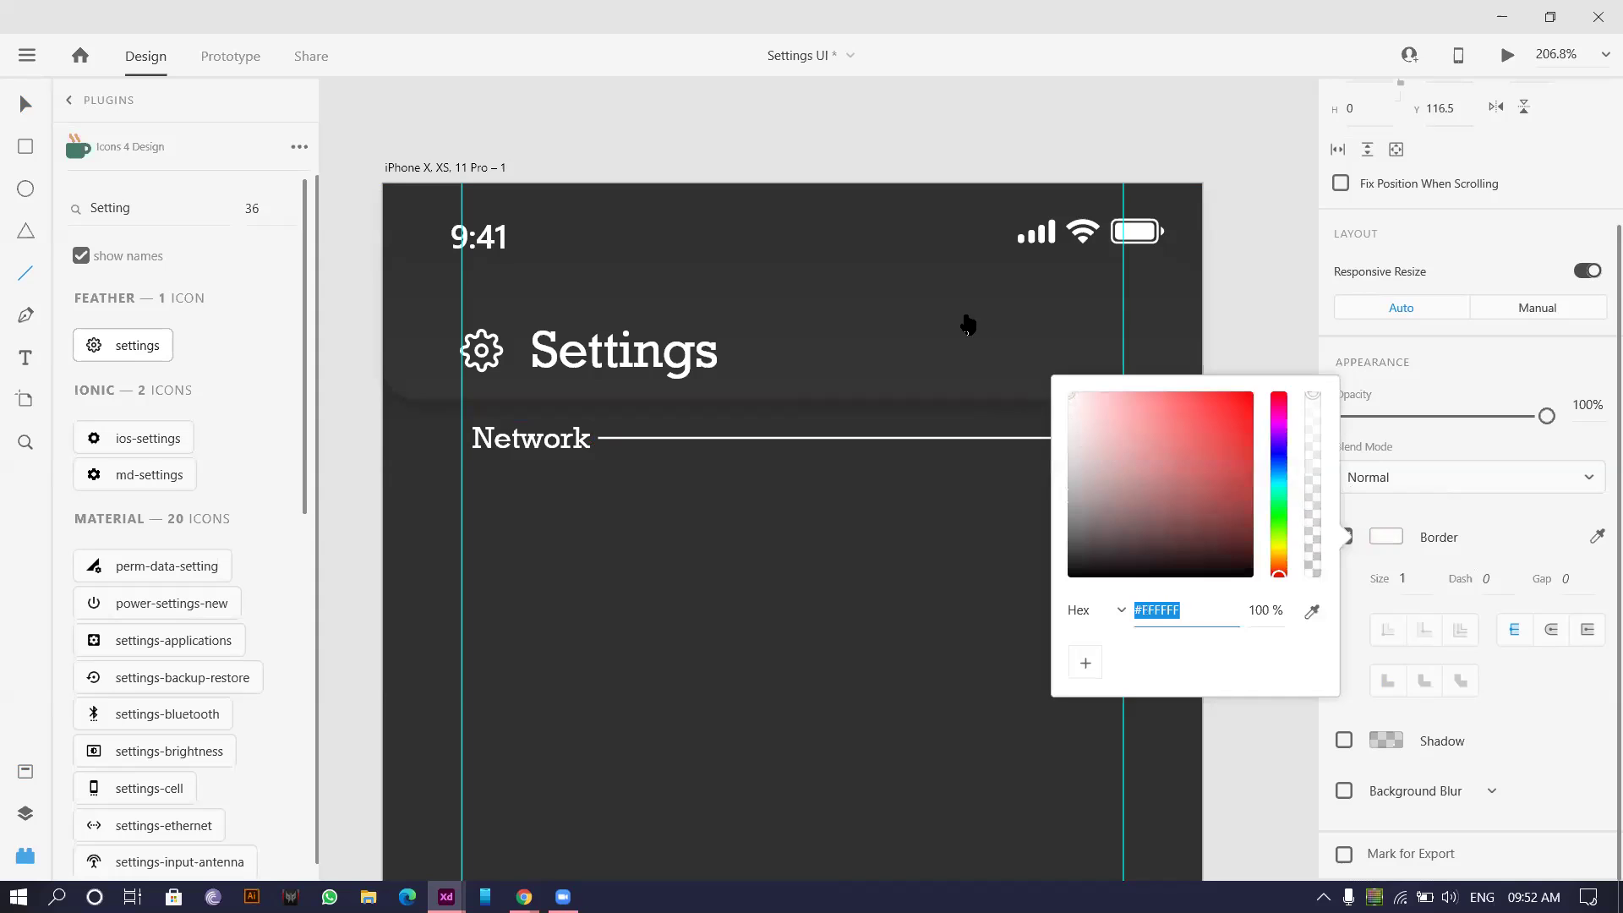
pyautogui.click(17, 108)
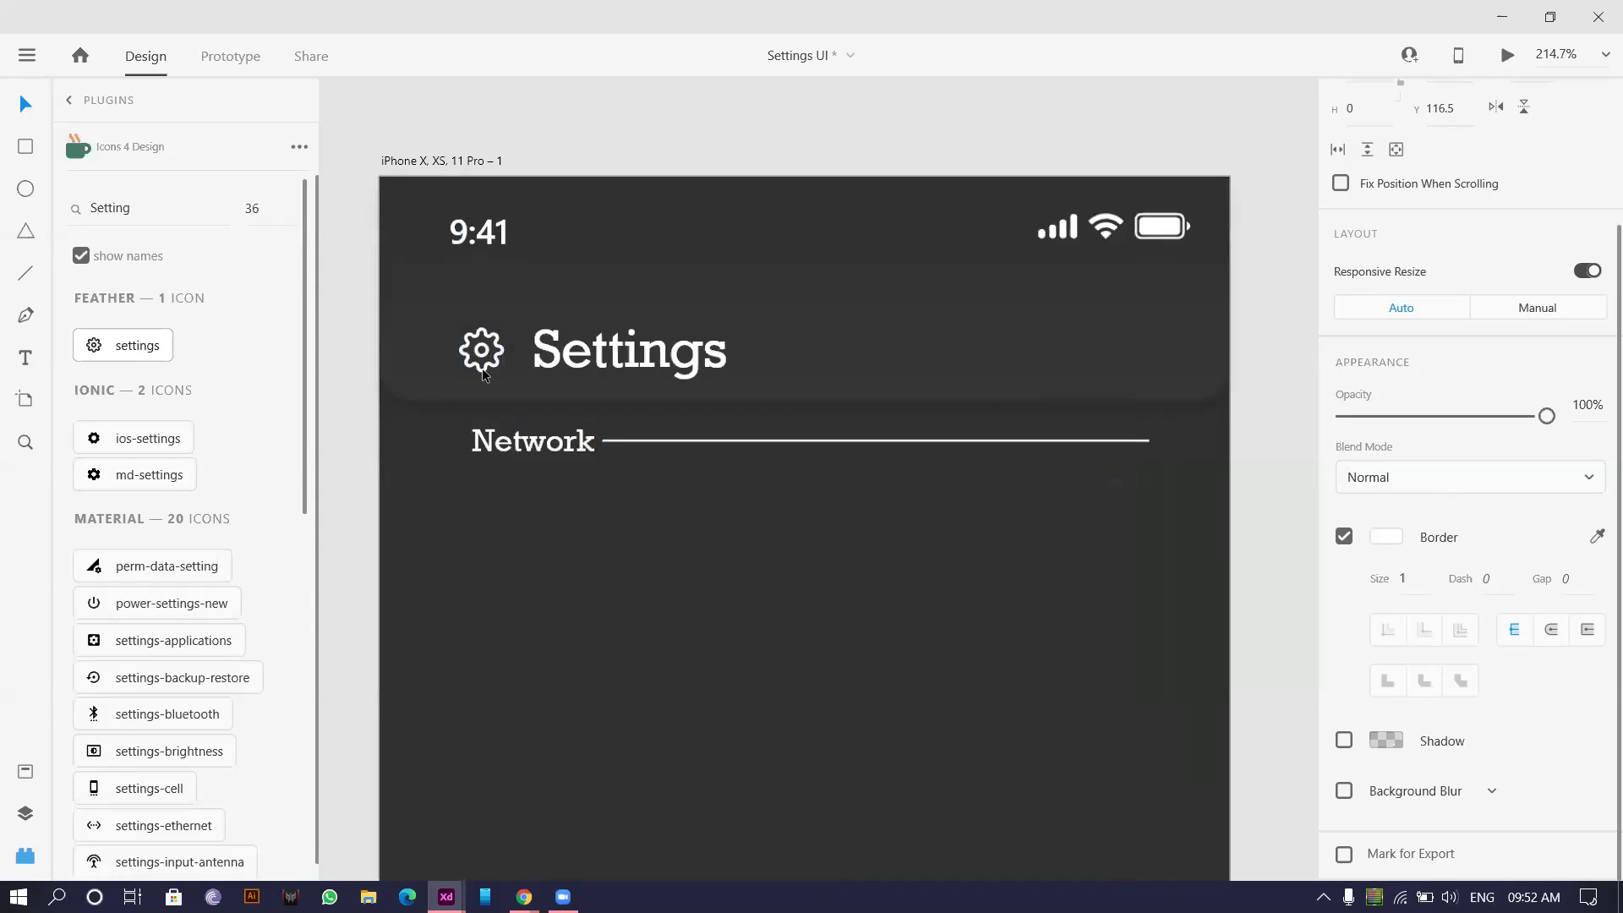
# - Align the divider line vertically with the middle of the Network heading
pyautogui.scroll(3, 785, 478)
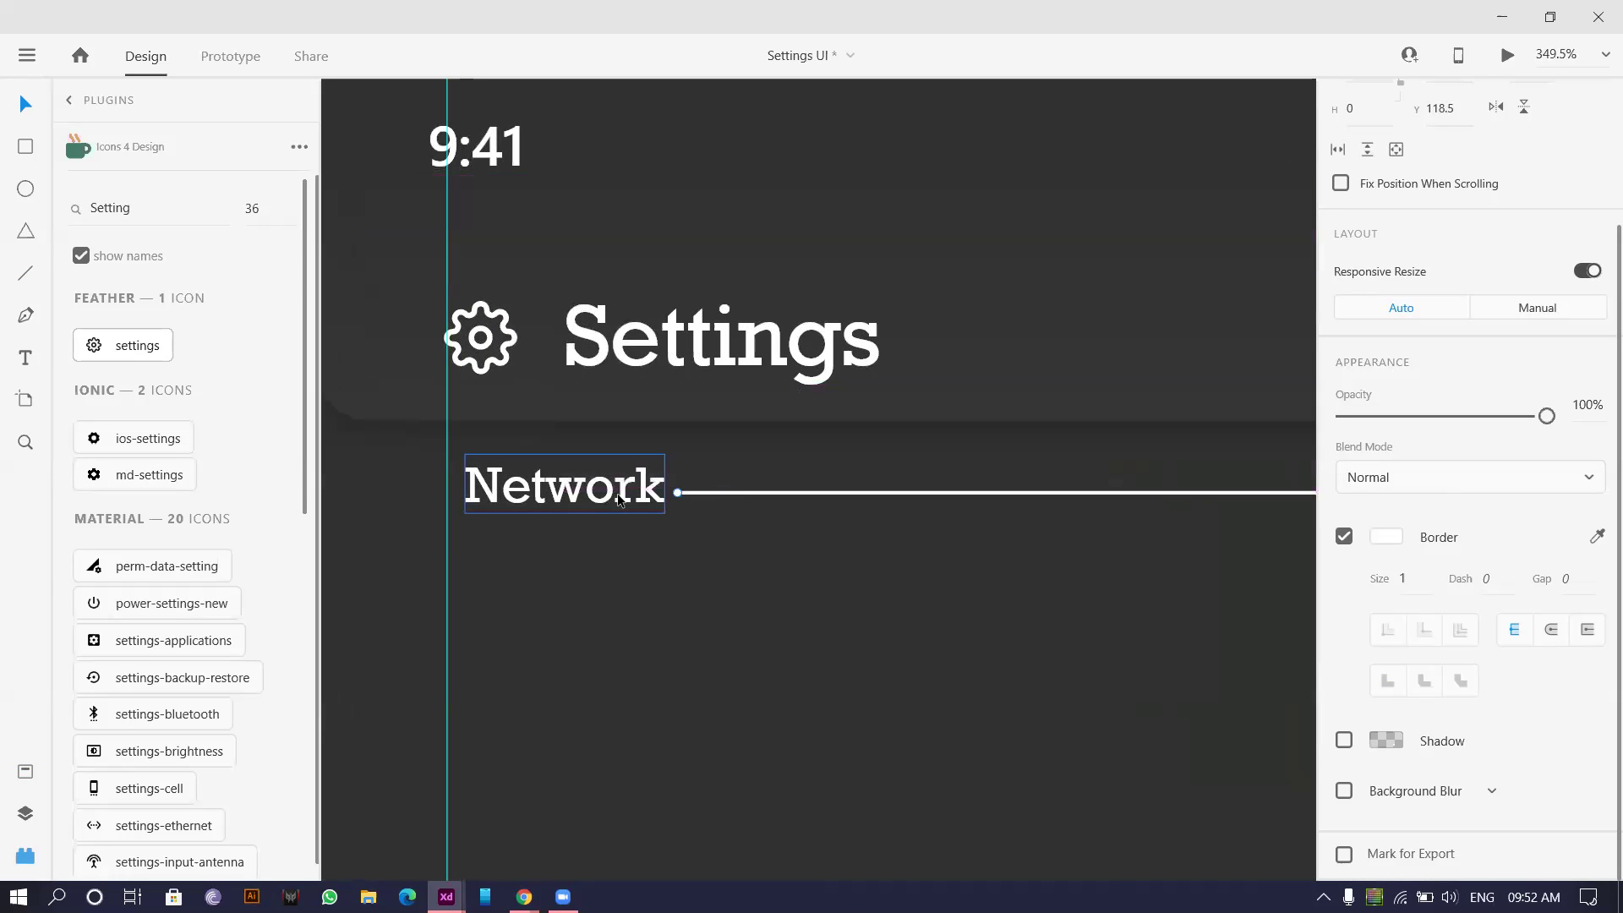
pyautogui.keyDown('shift'); pyautogui.click(564, 486); pyautogui.keyUp('shift')
pyautogui.scroll(3, 1407, 196)
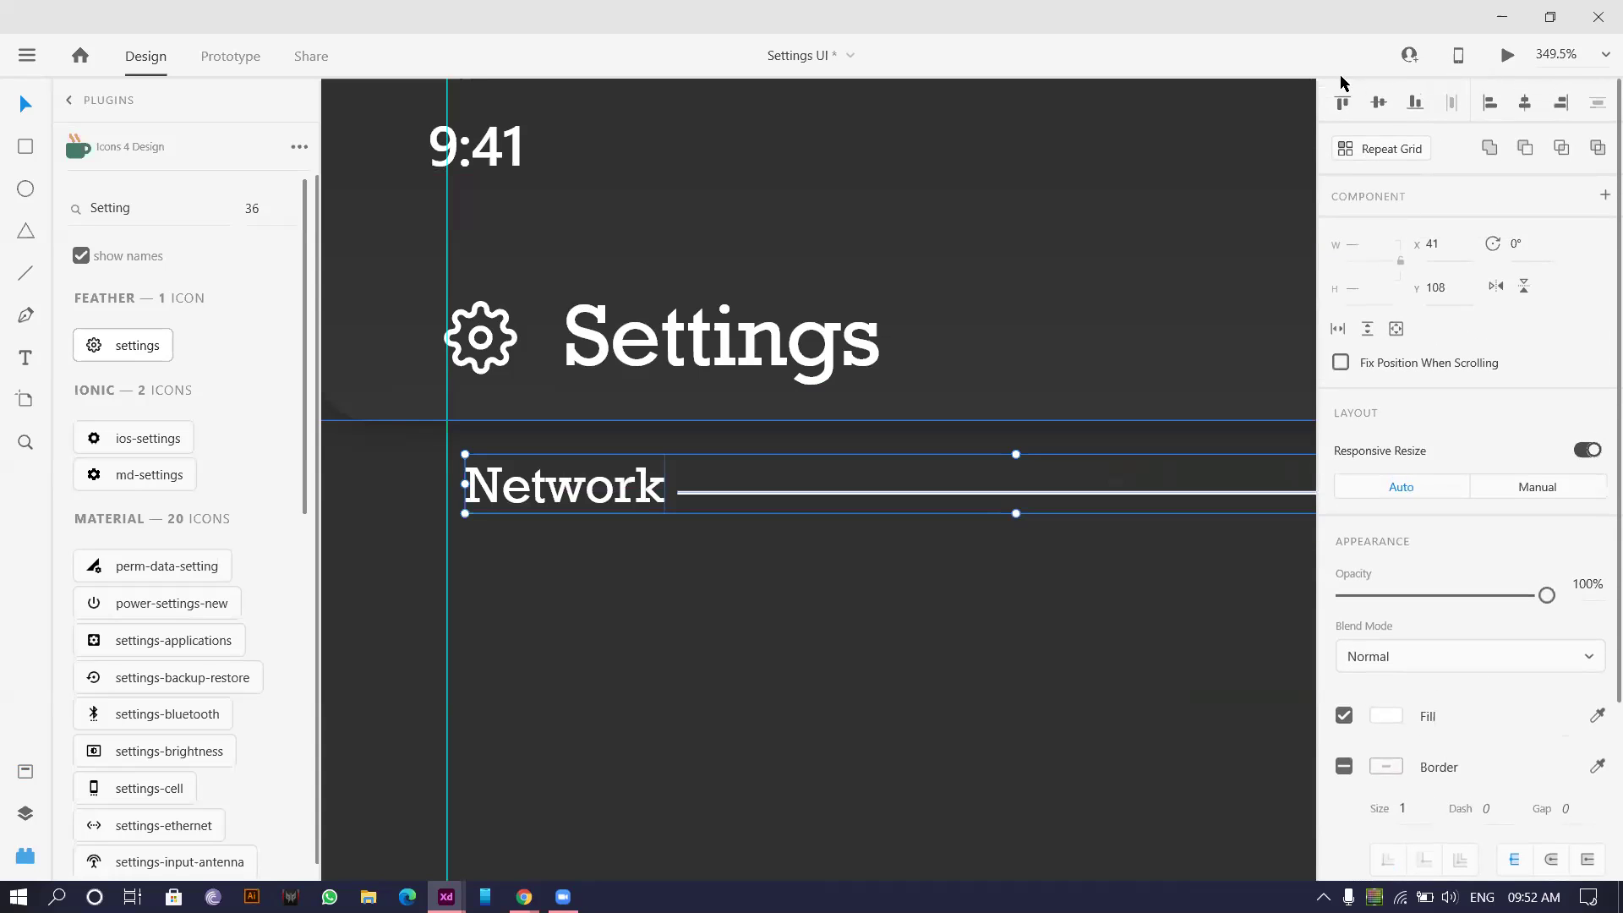
pyautogui.click(790, 537)
# - Compare the divider line's butt and round caps up close and give the line round caps
pyautogui.click(808, 485)
pyautogui.scroll(-3, 1437, 642)
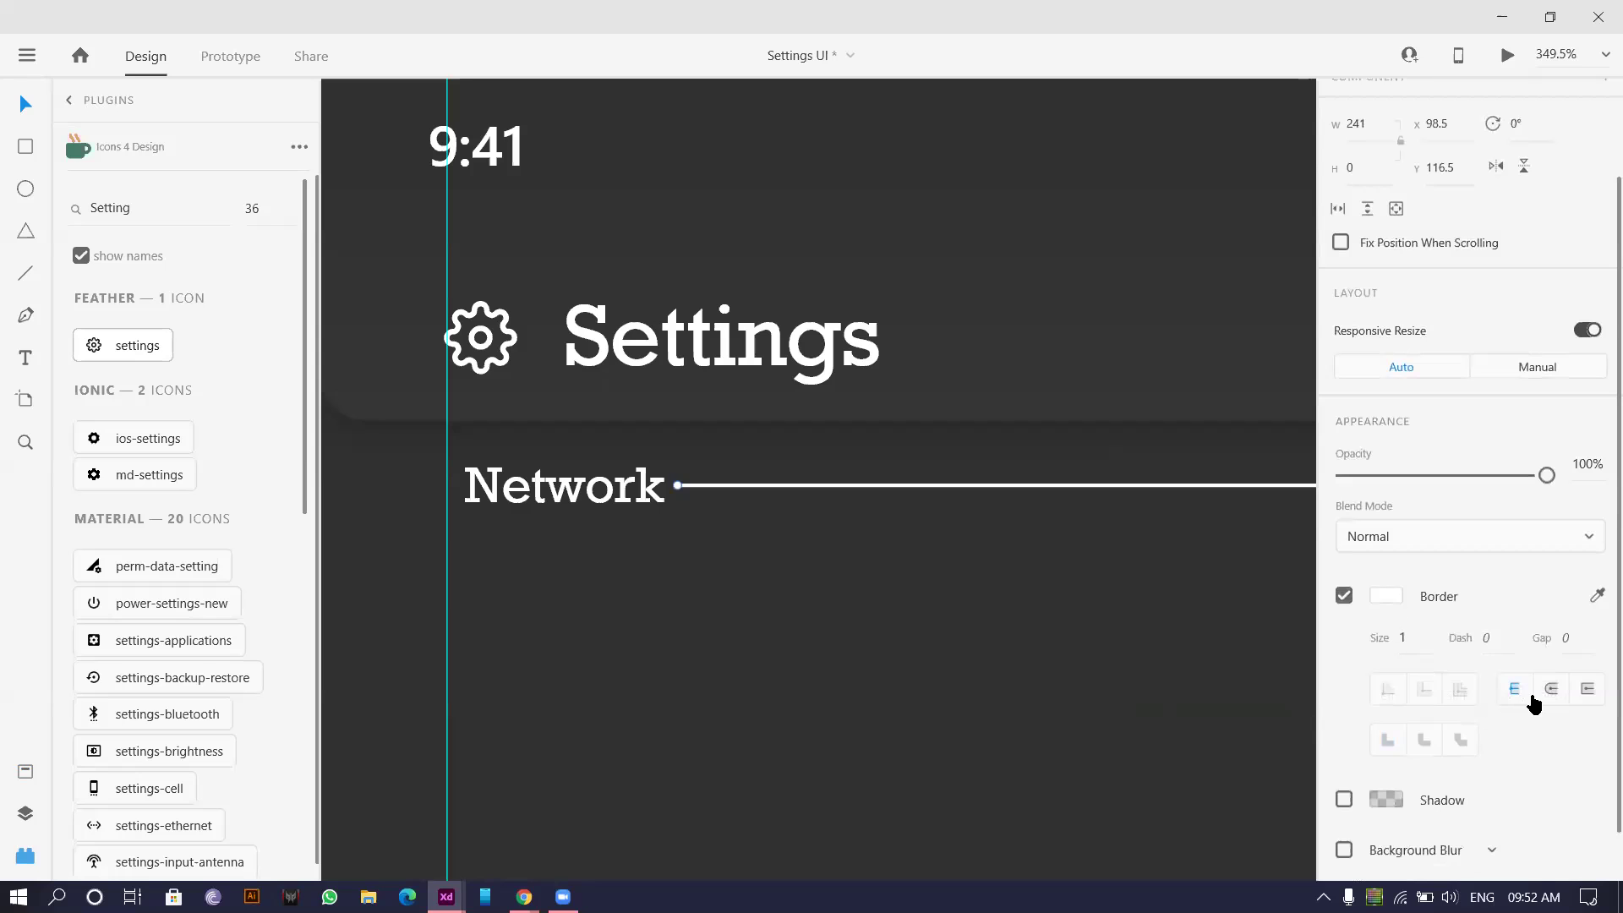
pyautogui.keyDown('ctrl'); pyautogui.scroll(10, 667, 468); pyautogui.keyUp('ctrl')
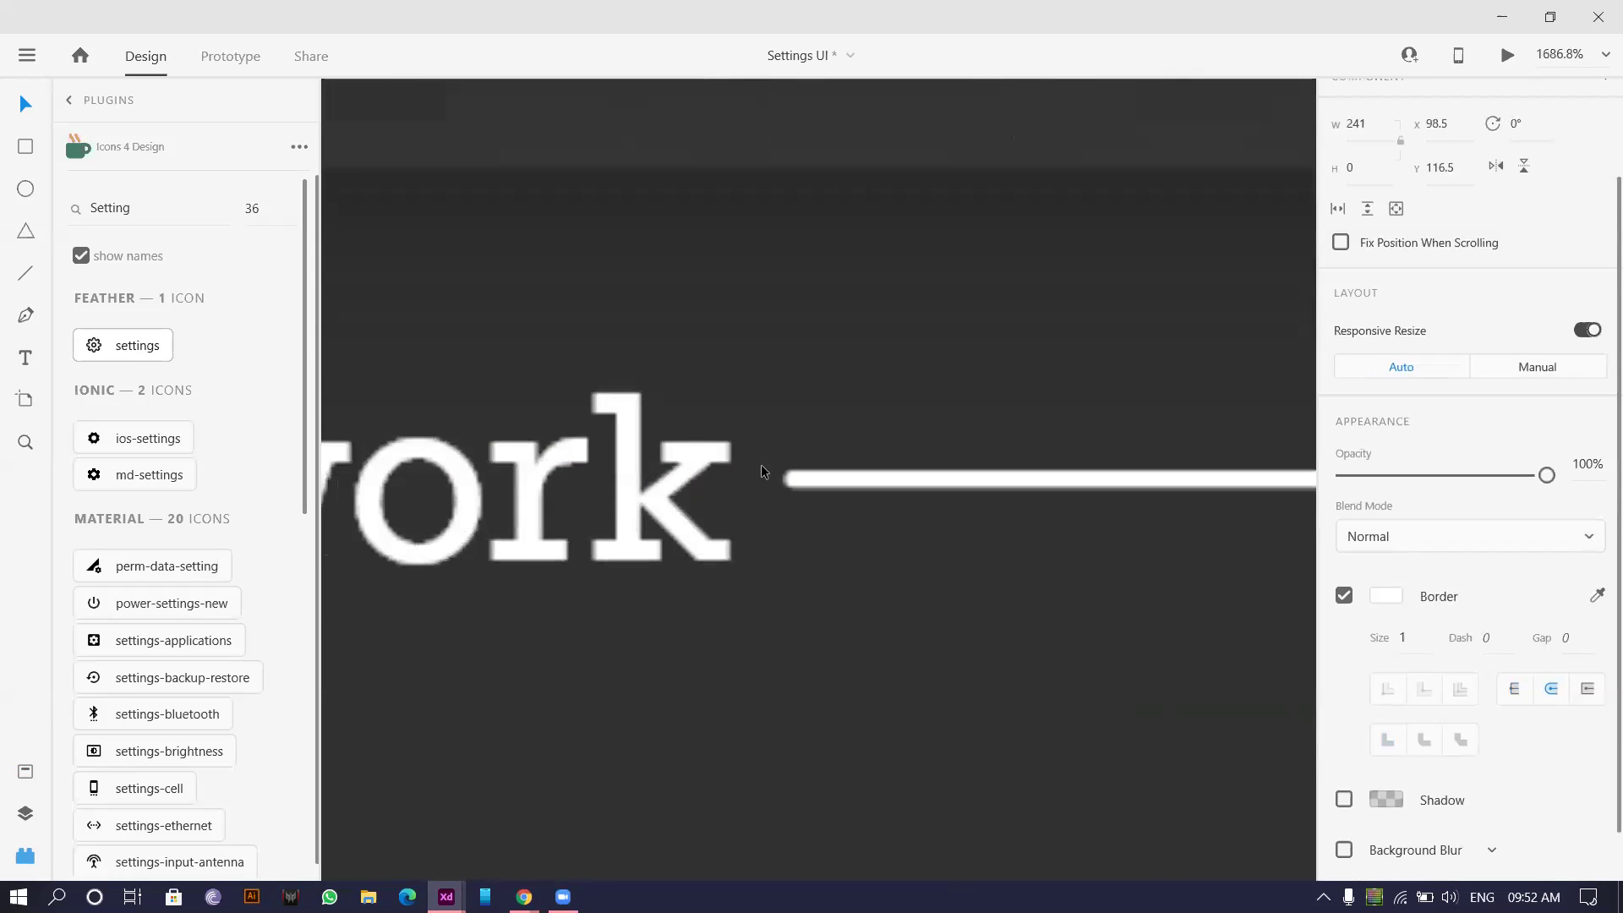
pyautogui.click(1517, 691)
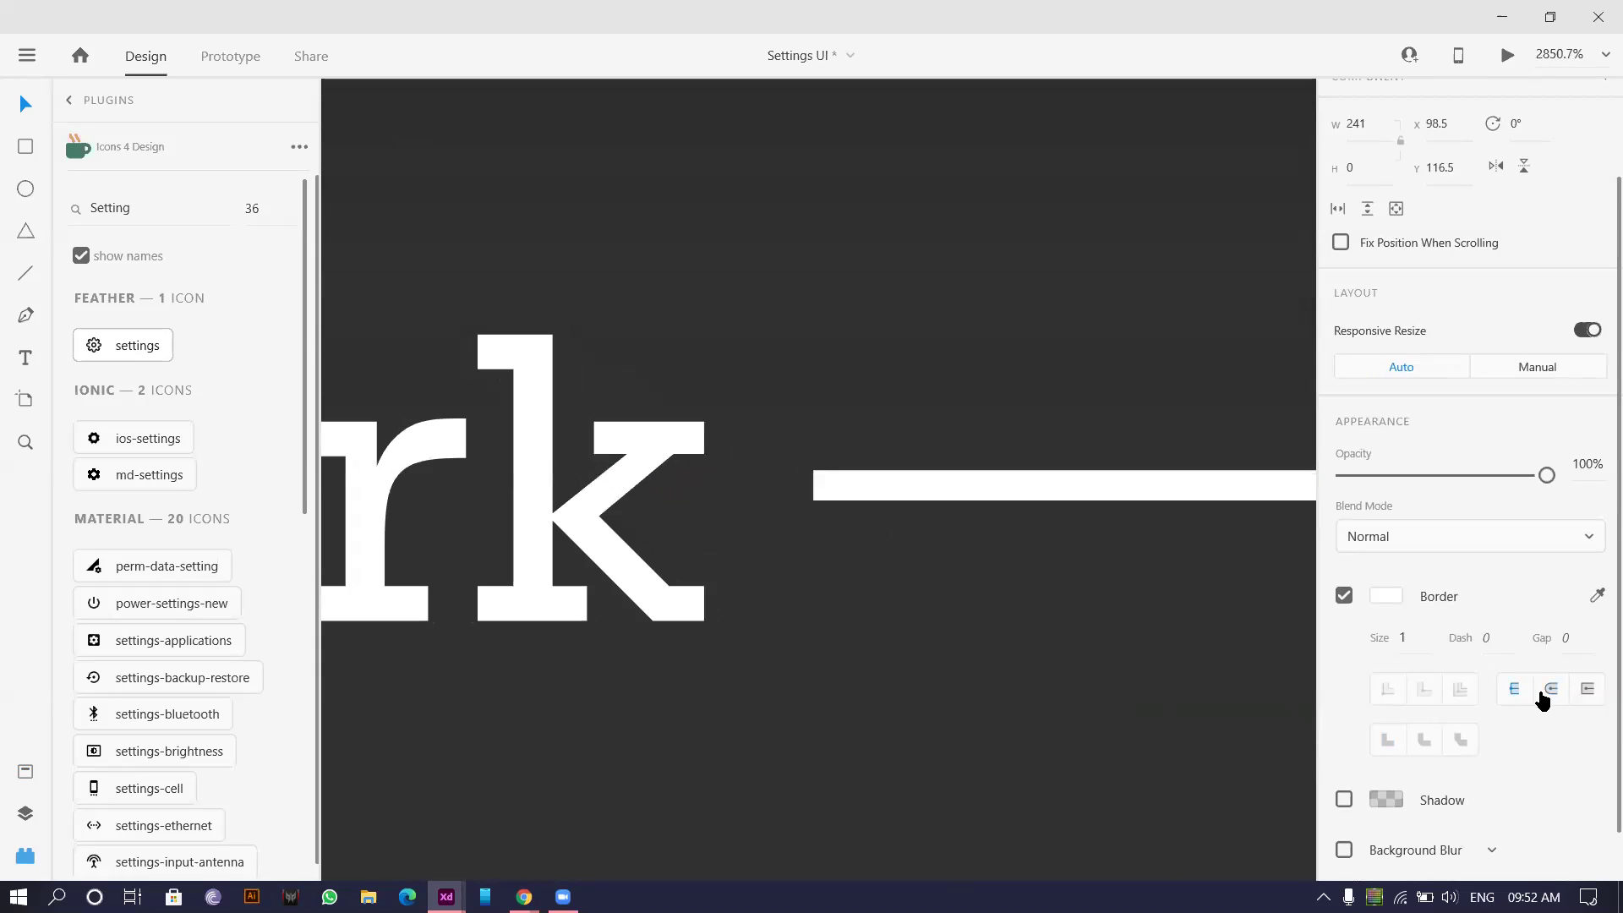
pyautogui.keyDown('ctrl'); pyautogui.scroll(-12, 756, 536); pyautogui.keyUp('ctrl')
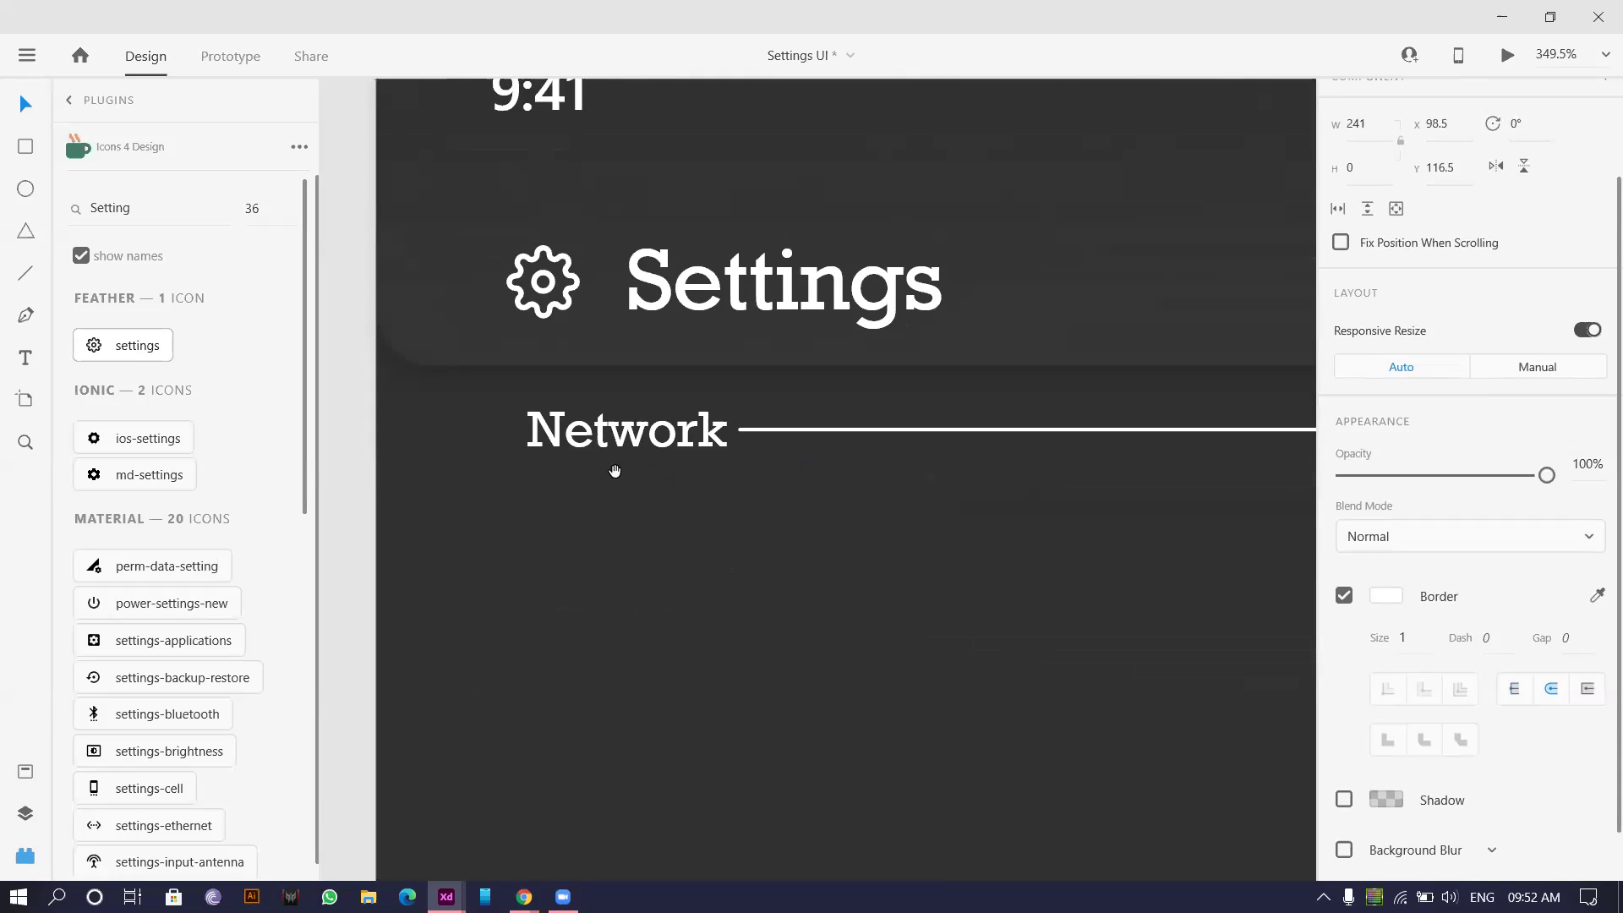
# - Shorten the divider line slightly at its start to widen the gap after the Network heading
pyautogui.keyDown('ctrl'); pyautogui.scroll(-2, 687, 490); pyautogui.keyUp('ctrl')
pyautogui.keyDown('ctrl'); pyautogui.scroll(6, 784, 425); pyautogui.keyUp('ctrl')
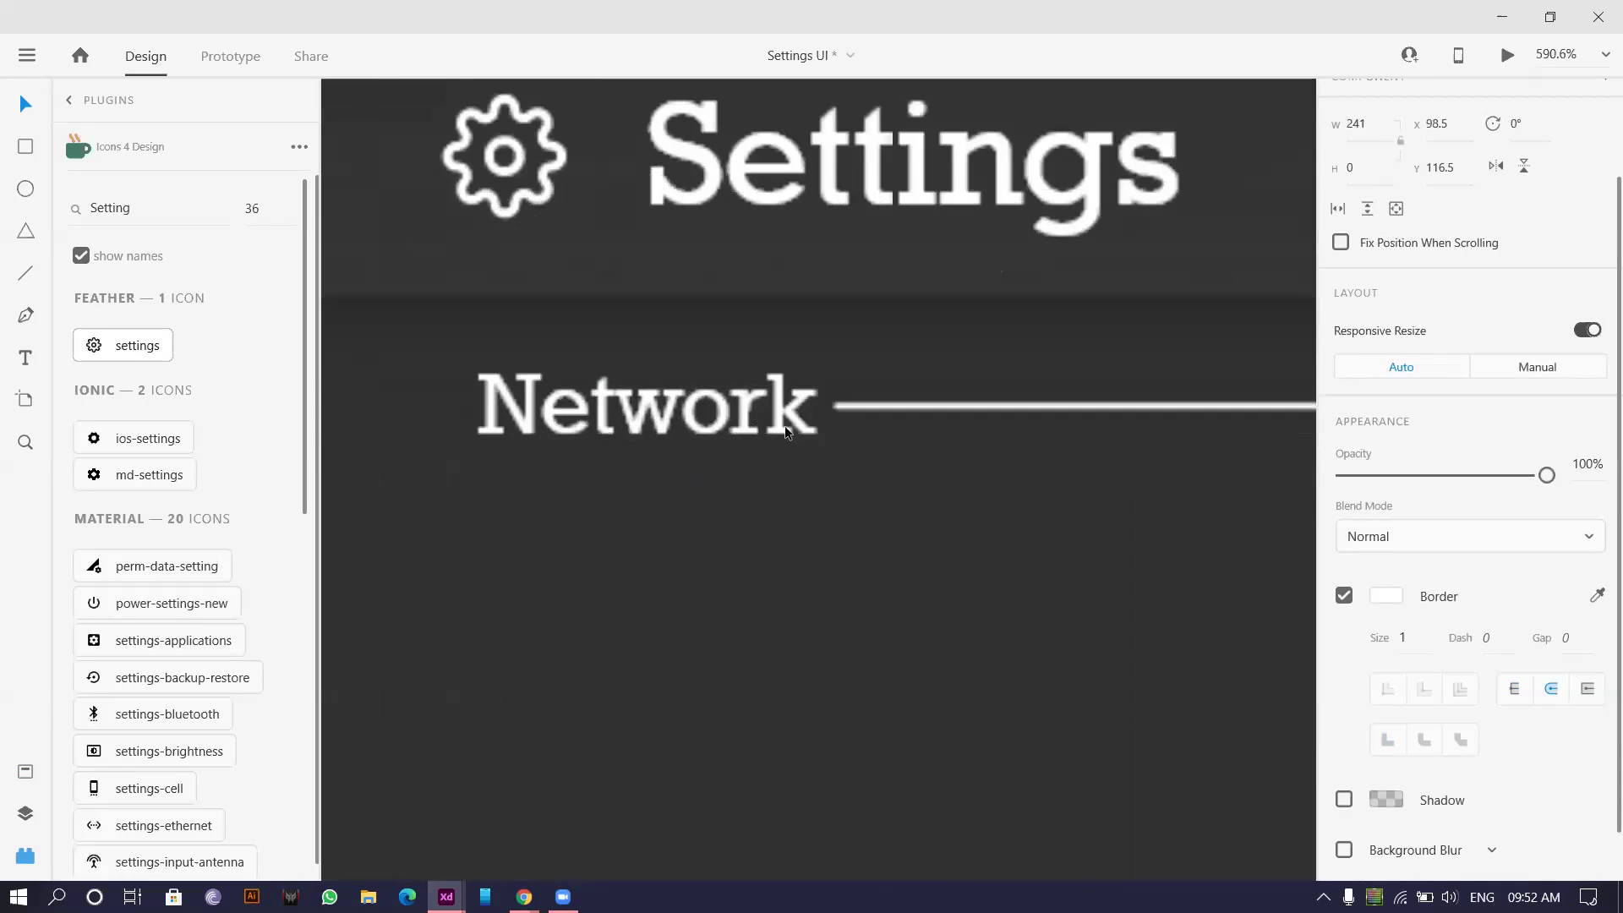
pyautogui.click(864, 408)
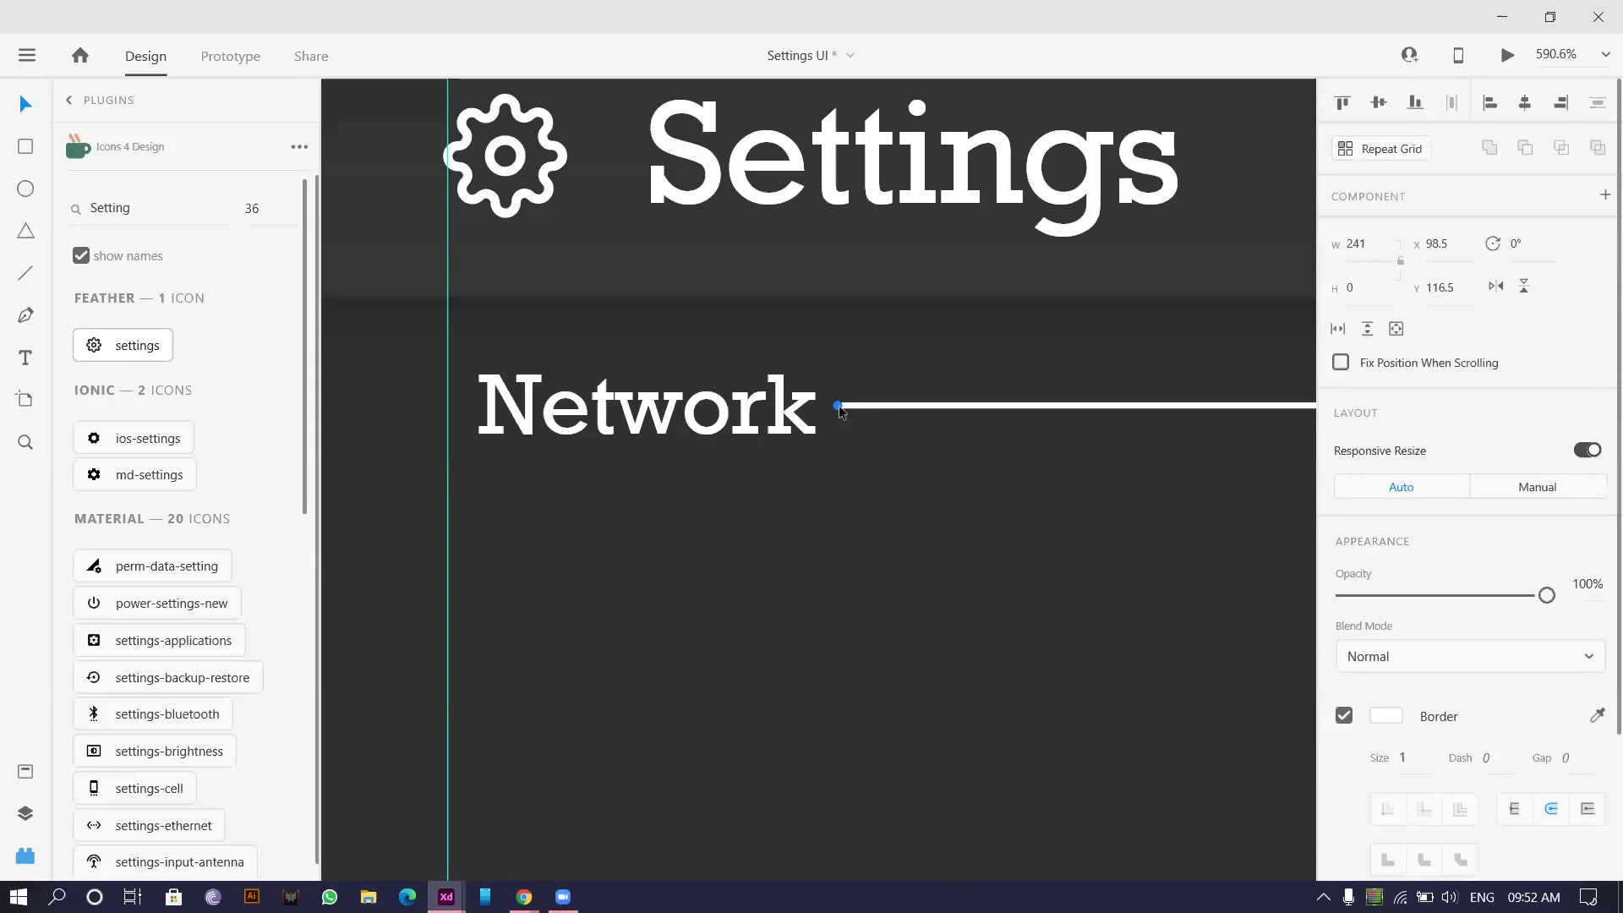
pyautogui.moveTo(876, 404); pyautogui.dragTo(880, 406)
# - Place copies of the Wifi and Network item labels on the artboard below the Network heading
pyautogui.scroll(-3, 862, 539)
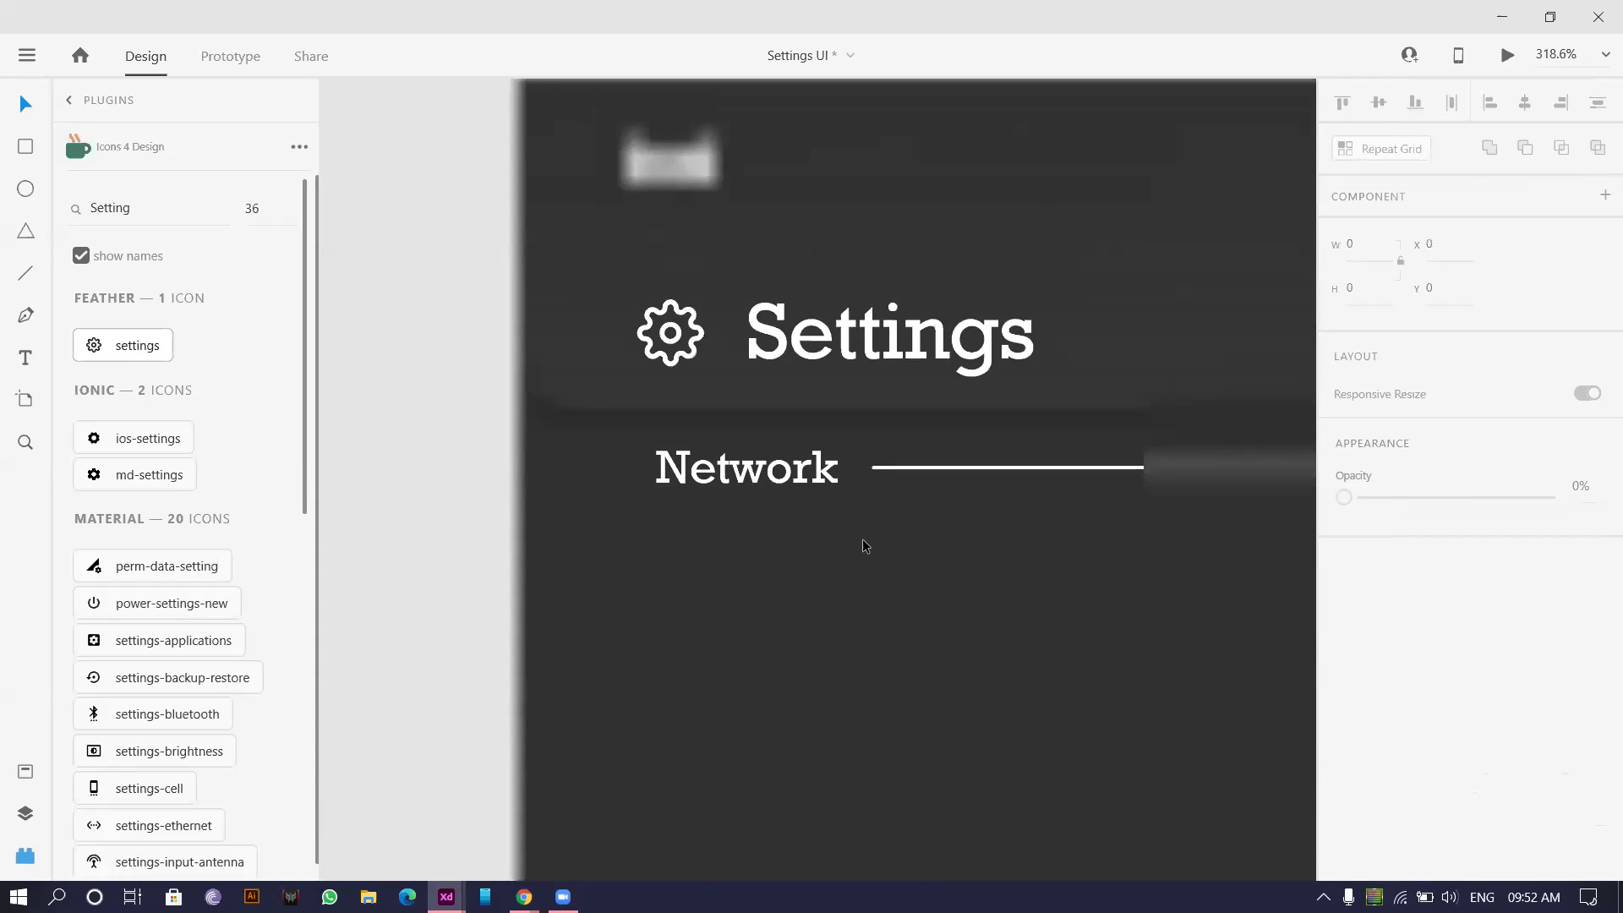
pyautogui.hscroll(-5, 871, 524)
pyautogui.scroll(-6, 911, 513)
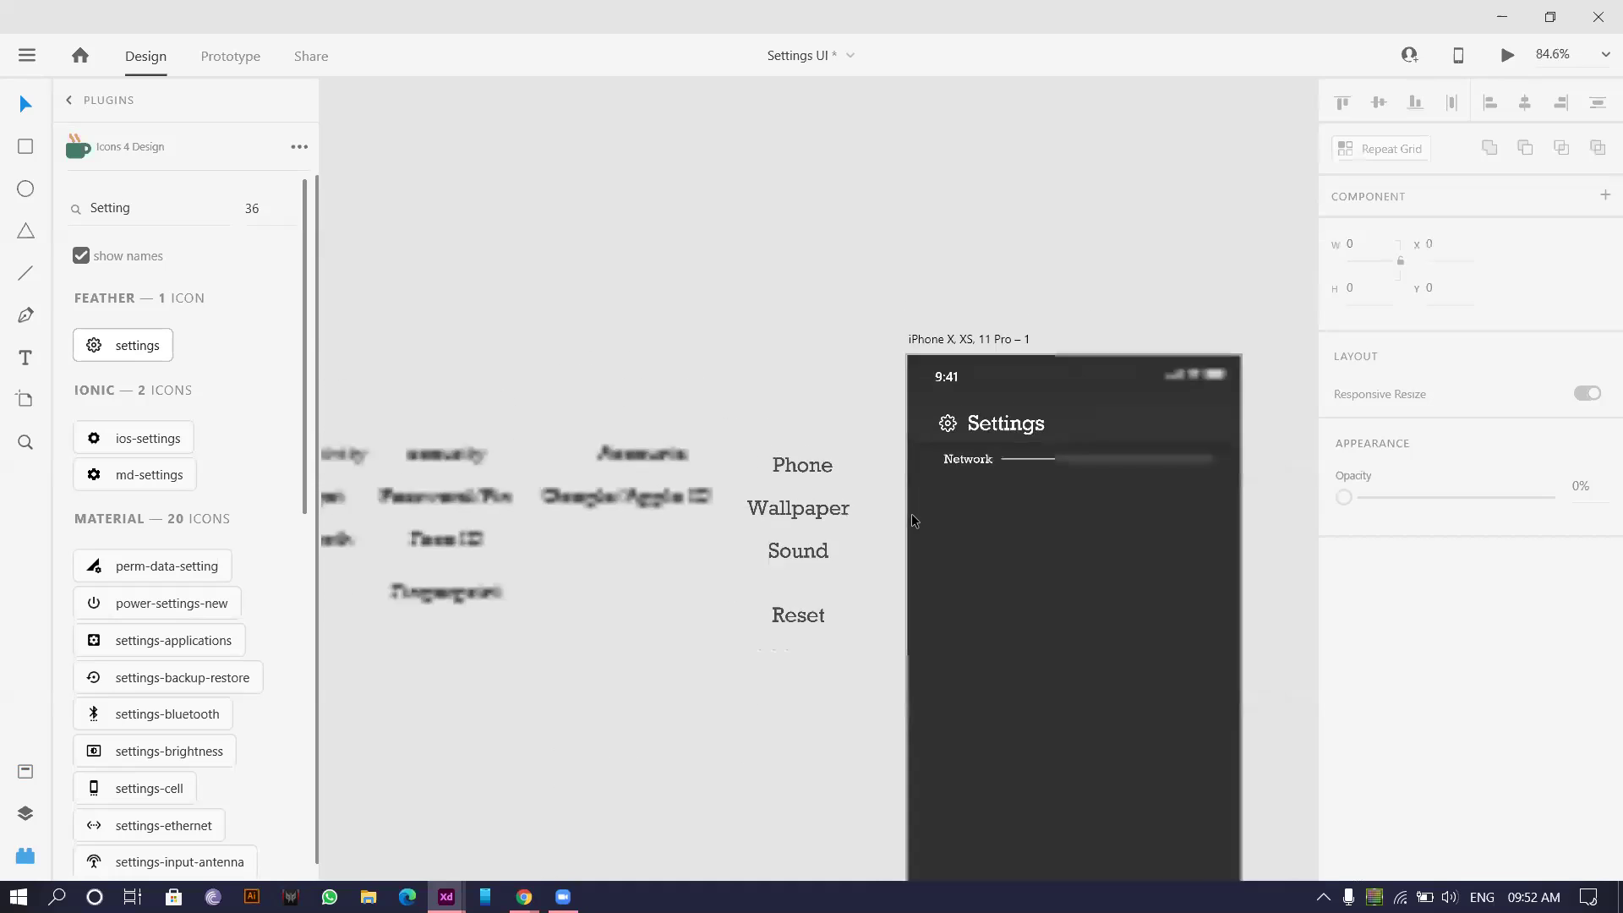
pyautogui.scroll(5, 597, 511)
pyautogui.click(642, 524)
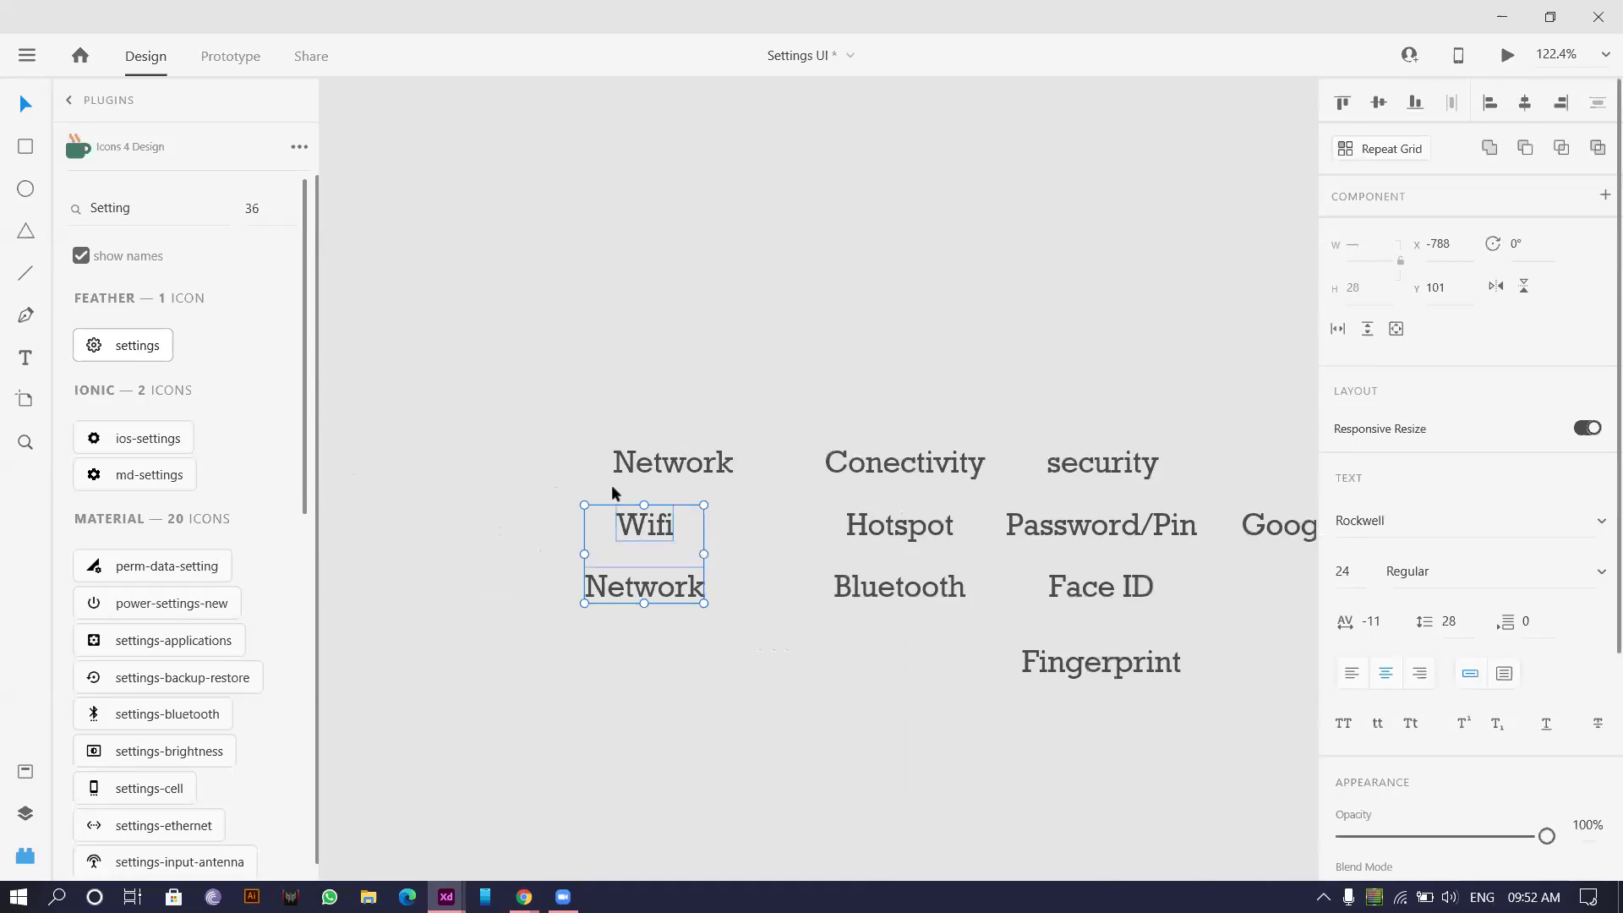
pyautogui.scroll(-2, 704, 503)
pyautogui.hscroll(2, 703, 503)
pyautogui.hscroll(3, 818, 524)
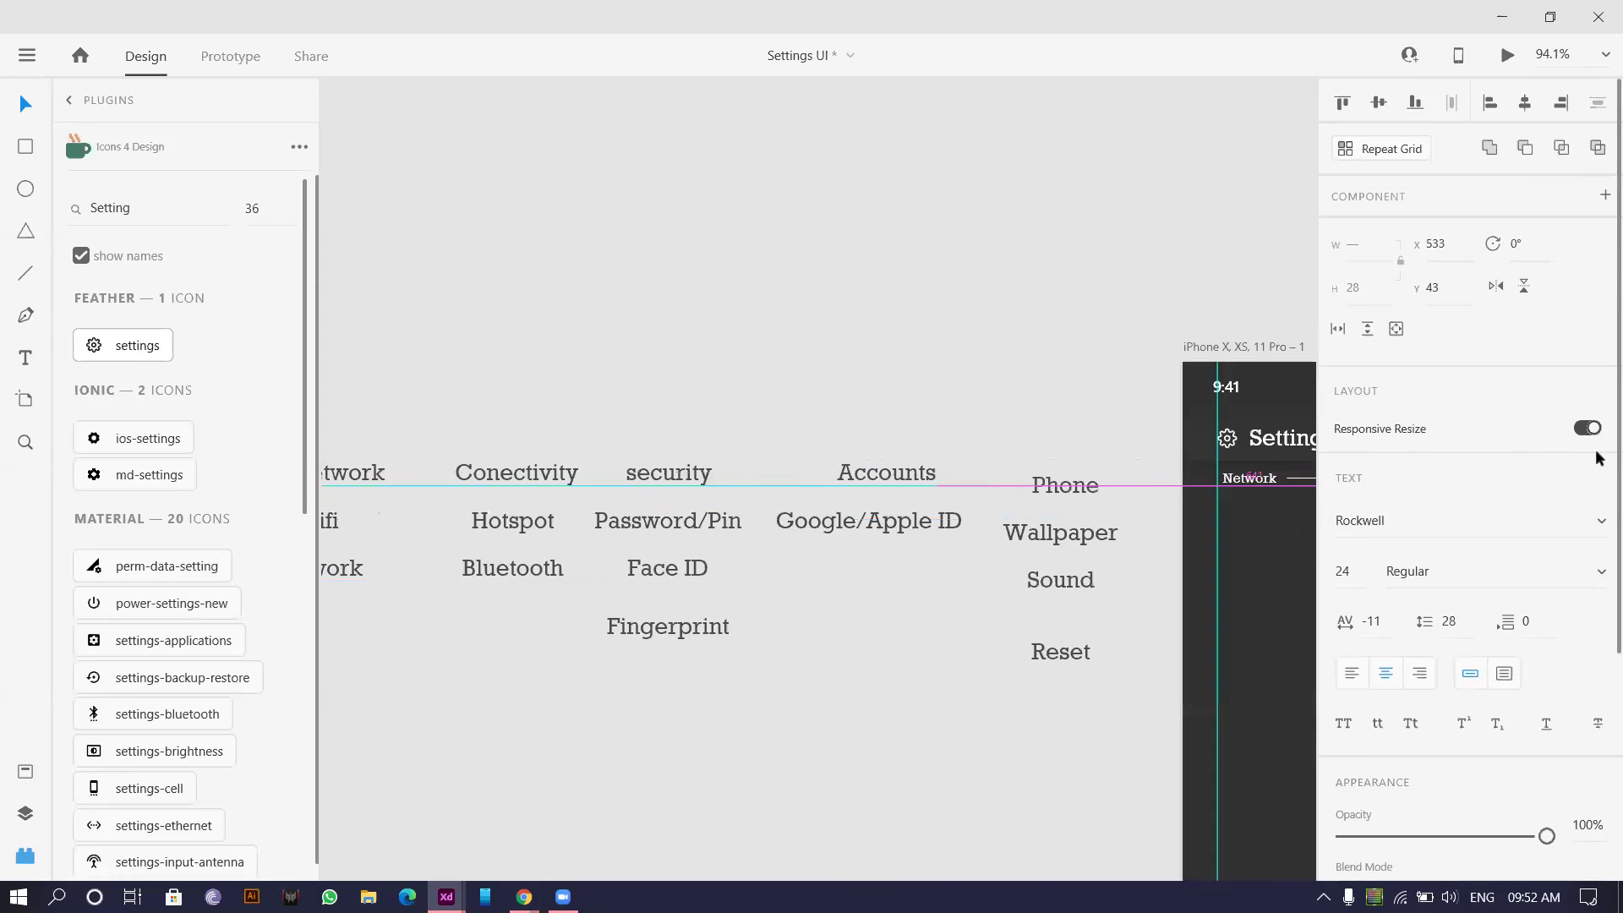
pyautogui.moveTo(590, 520); pyautogui.dragTo(1081, 544)
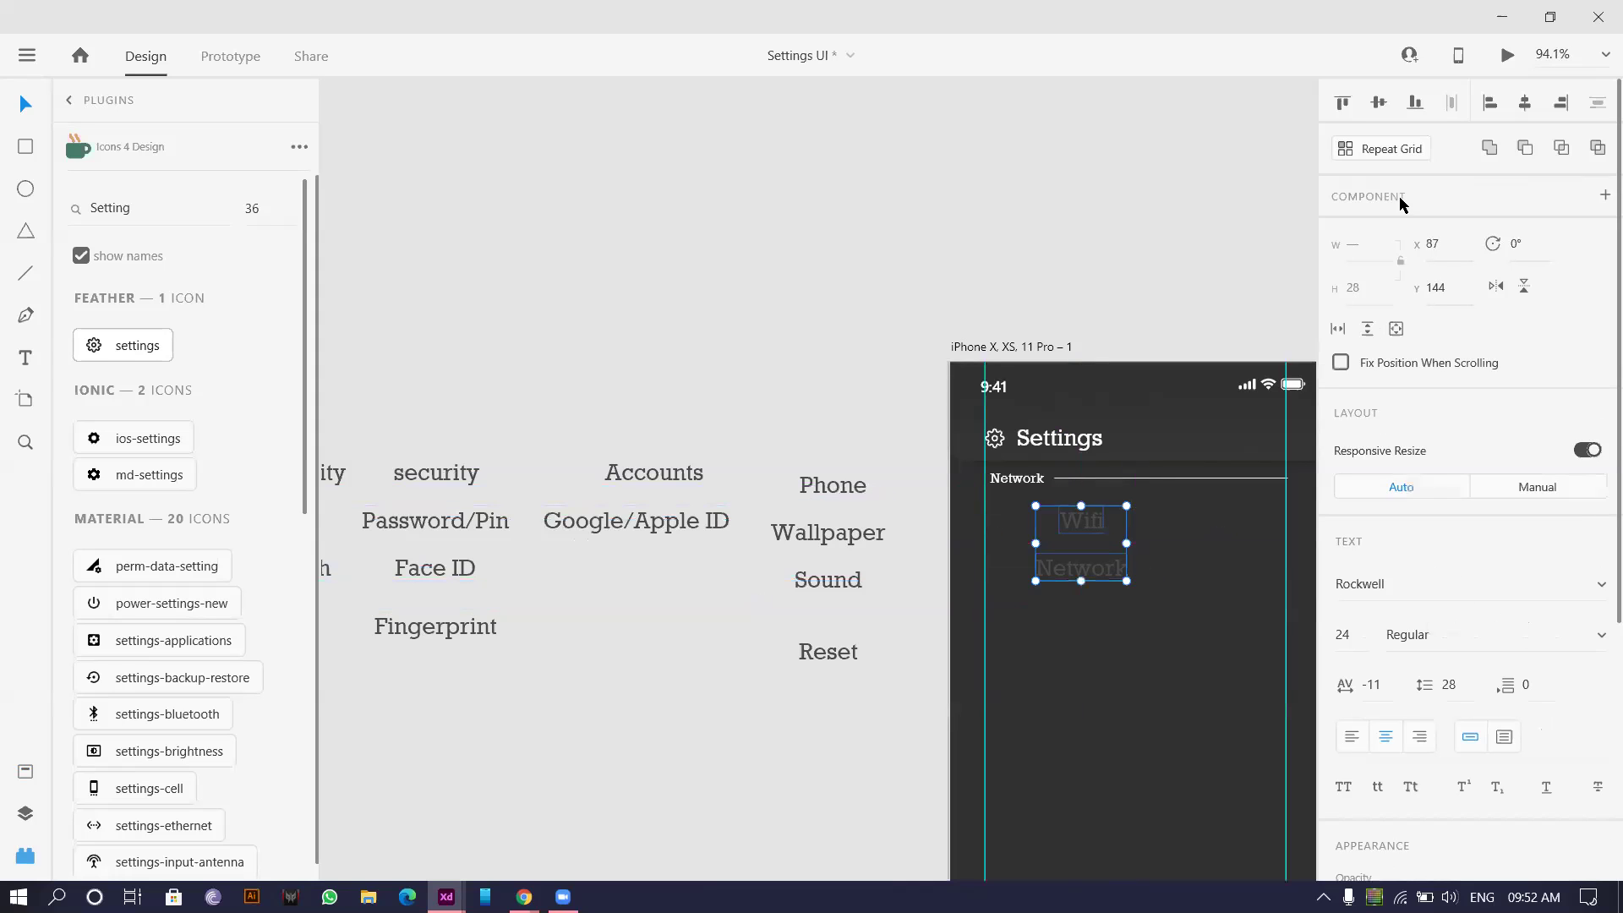
# - Left-align the copied Wifi and Network item labels with each other and change their fill to white
pyautogui.click(1493, 100)
pyautogui.scroll(-5, 1418, 630)
pyautogui.click(1386, 639)
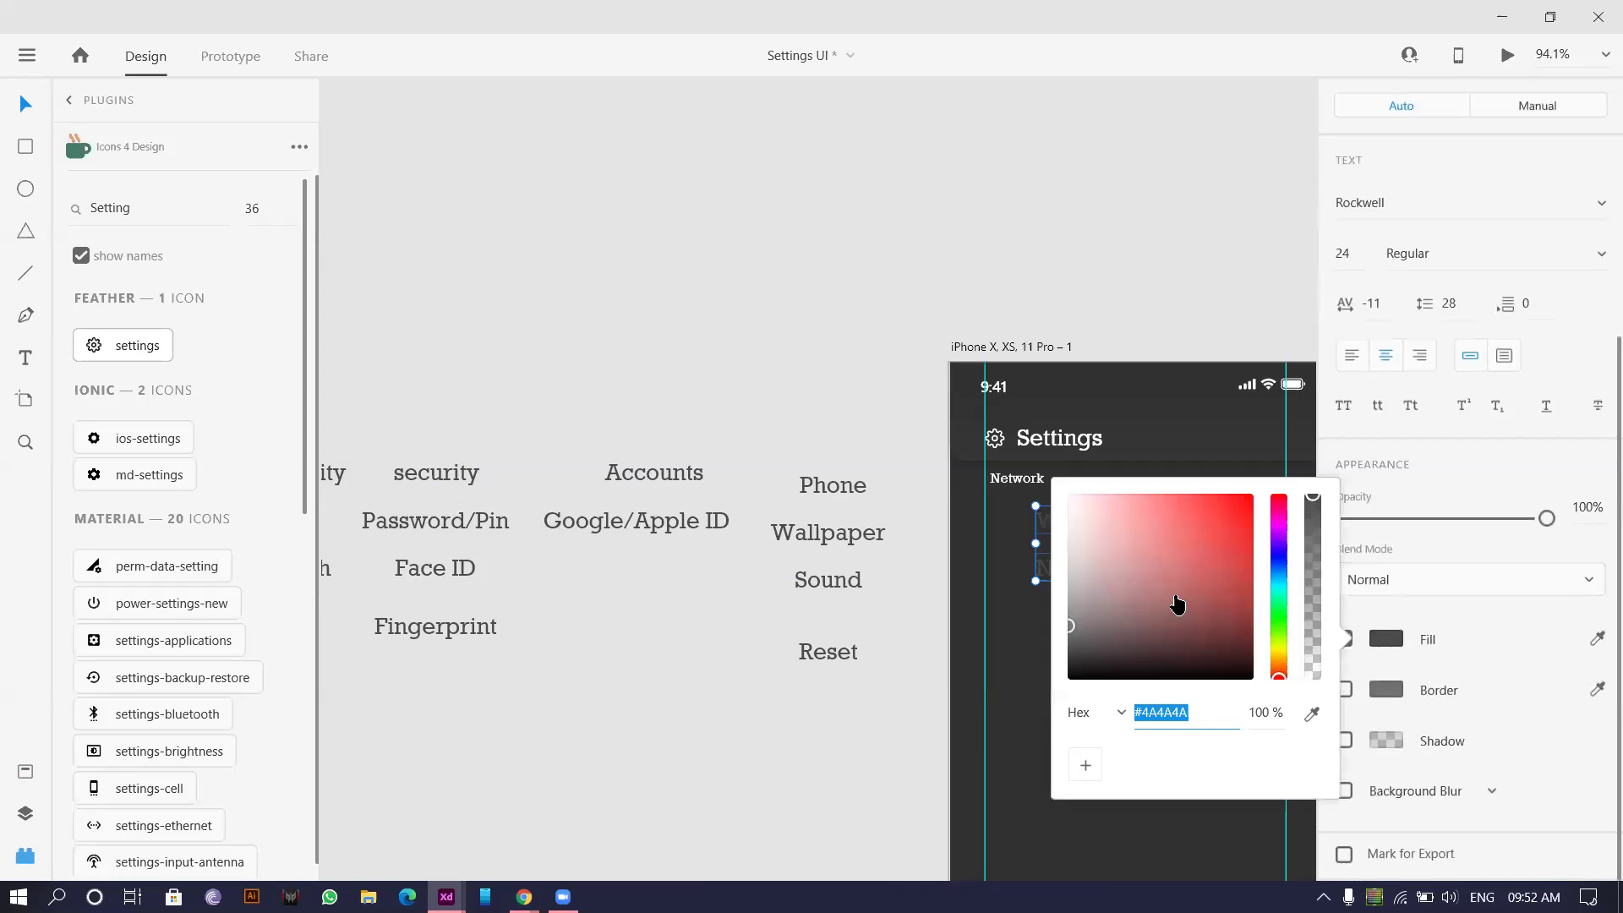
pyautogui.click(790, 710)
pyautogui.moveTo(1108, 681); pyautogui.dragTo(1031, 499)
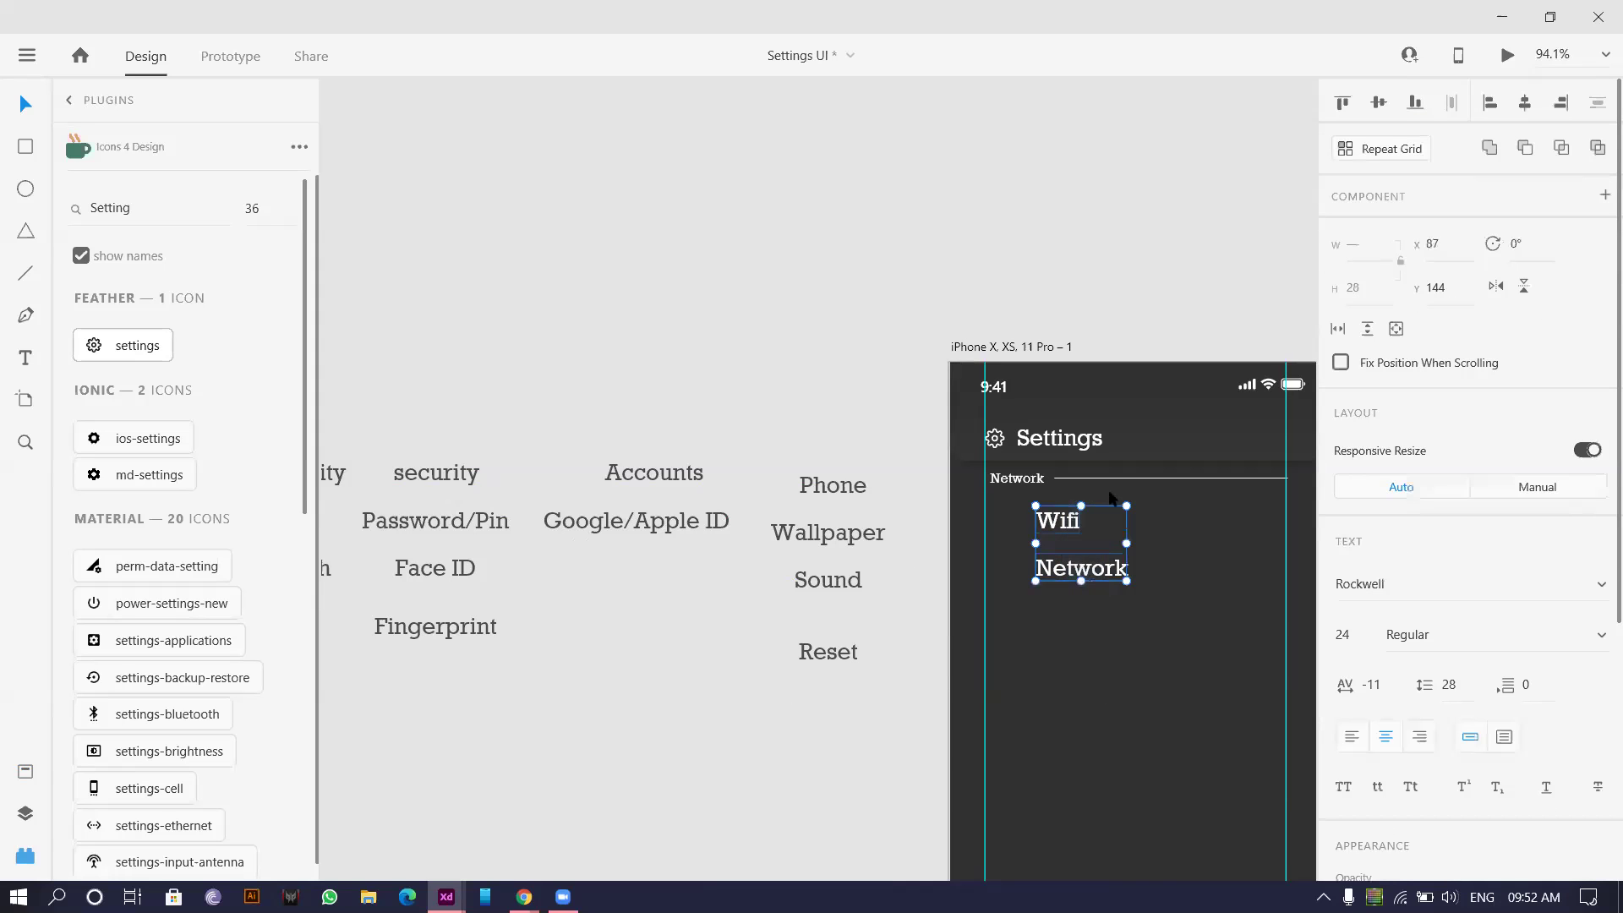
# - Set the font size of the Wifi and Network item labels to 18
pyautogui.scroll(-2, 1446, 580)
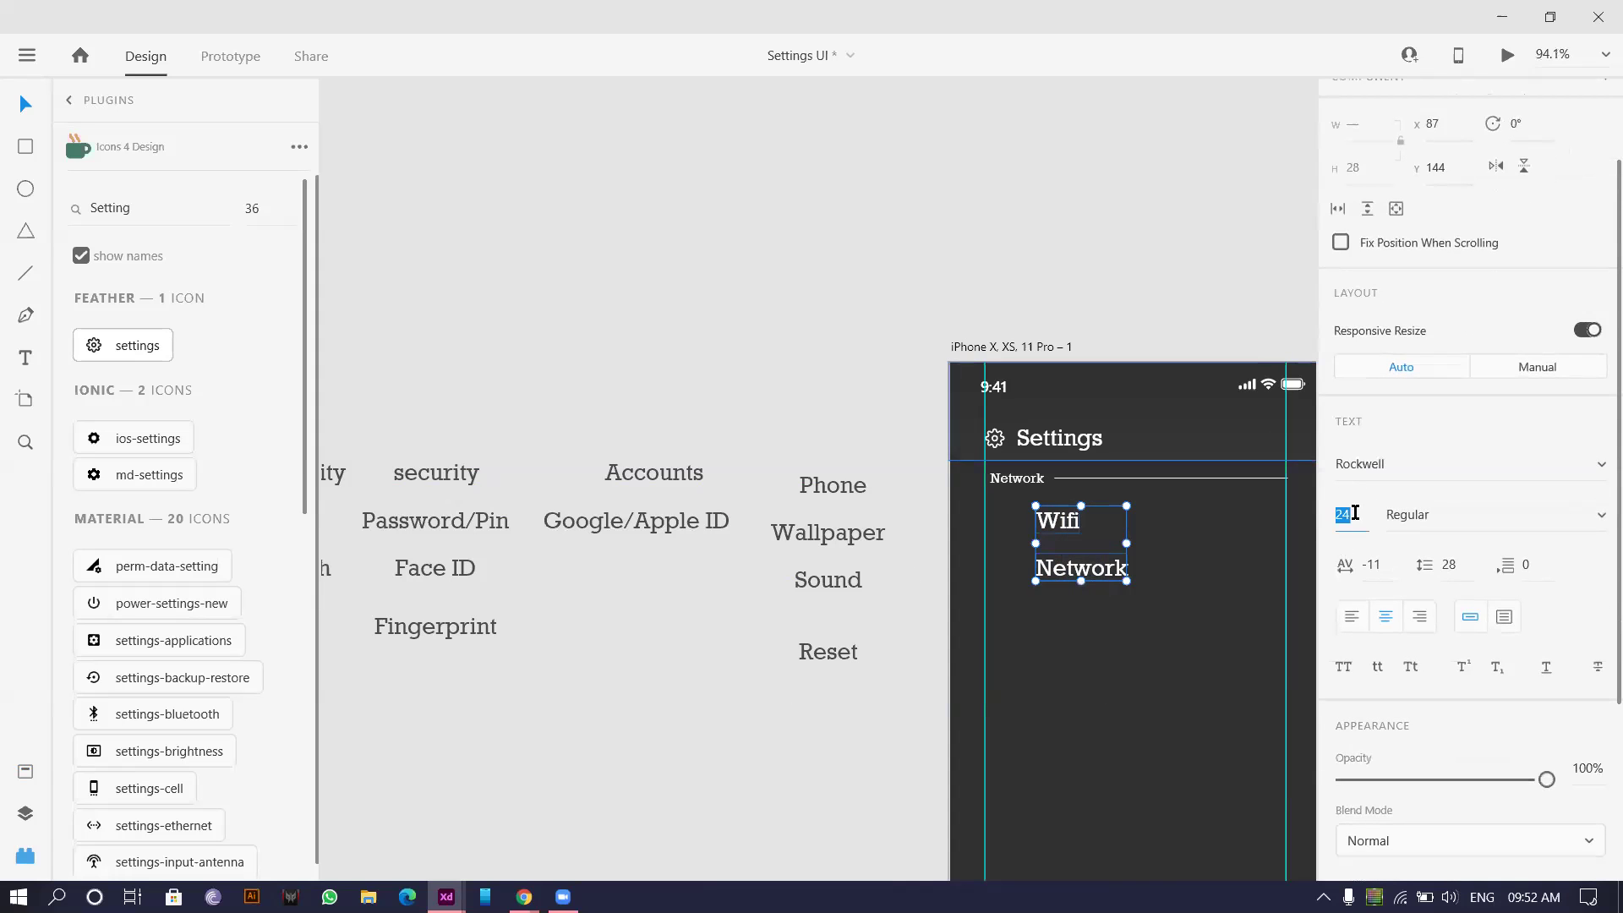
pyautogui.press('Return')
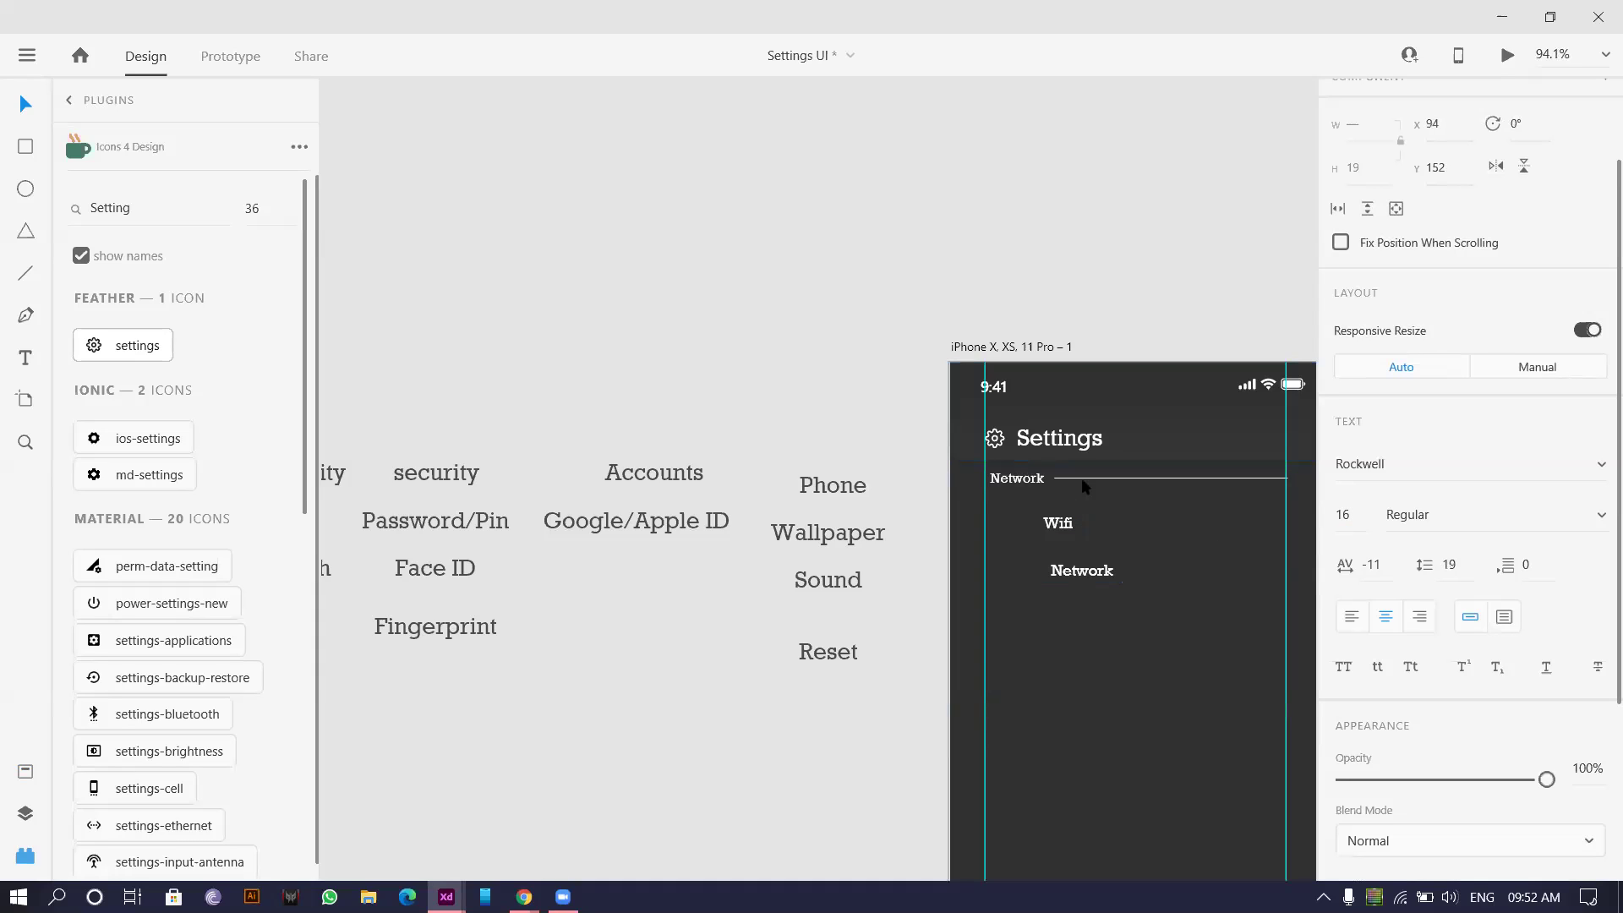
pyautogui.press('Up')
pyautogui.press('Up')
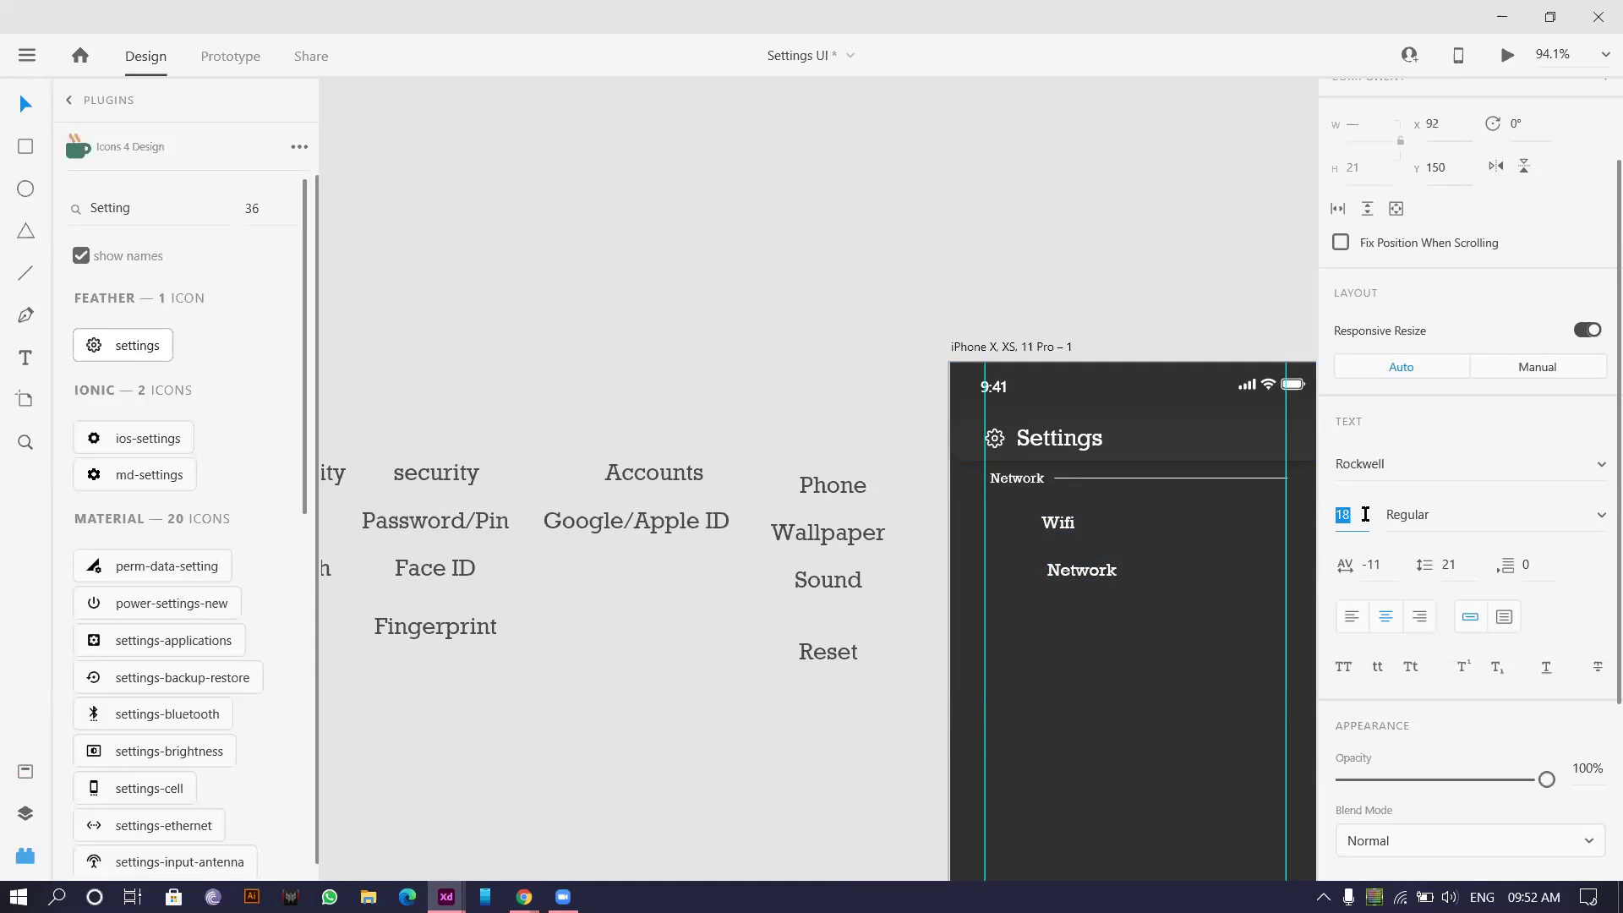
# - Left-align the resized Wifi and Network item labels again and move them together to X 84, Y 138
pyautogui.scroll(5, 1055, 589)
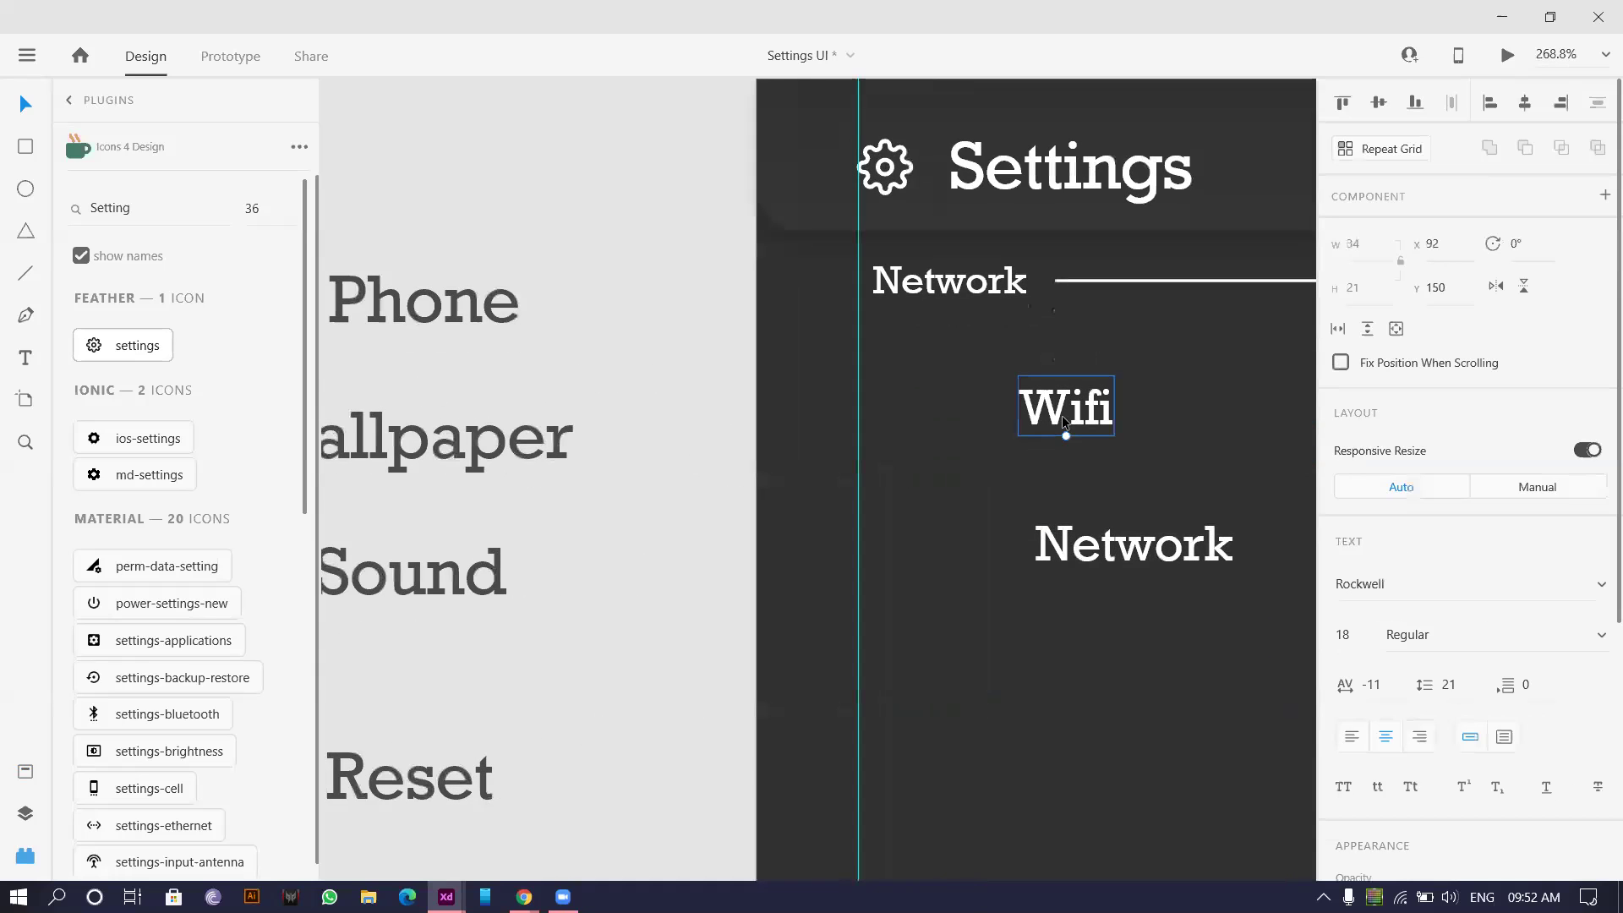
pyautogui.keyDown('shift'); pyautogui.click(1083, 548); pyautogui.keyUp('shift')
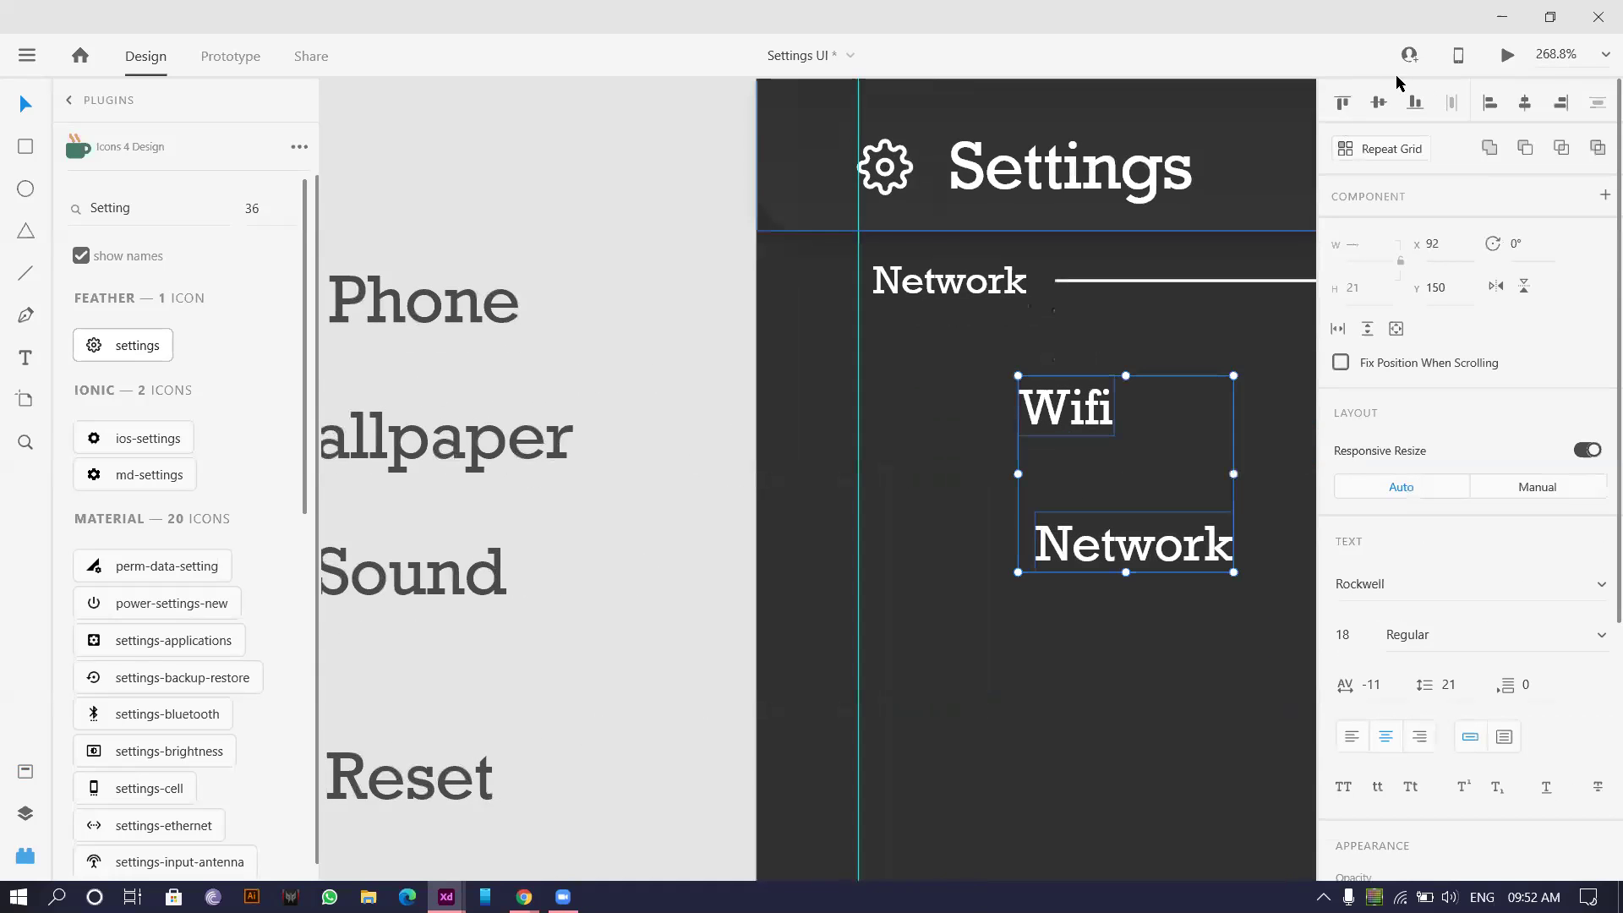
pyautogui.click(1491, 104)
pyautogui.moveTo(1067, 402); pyautogui.dragTo(1033, 391)
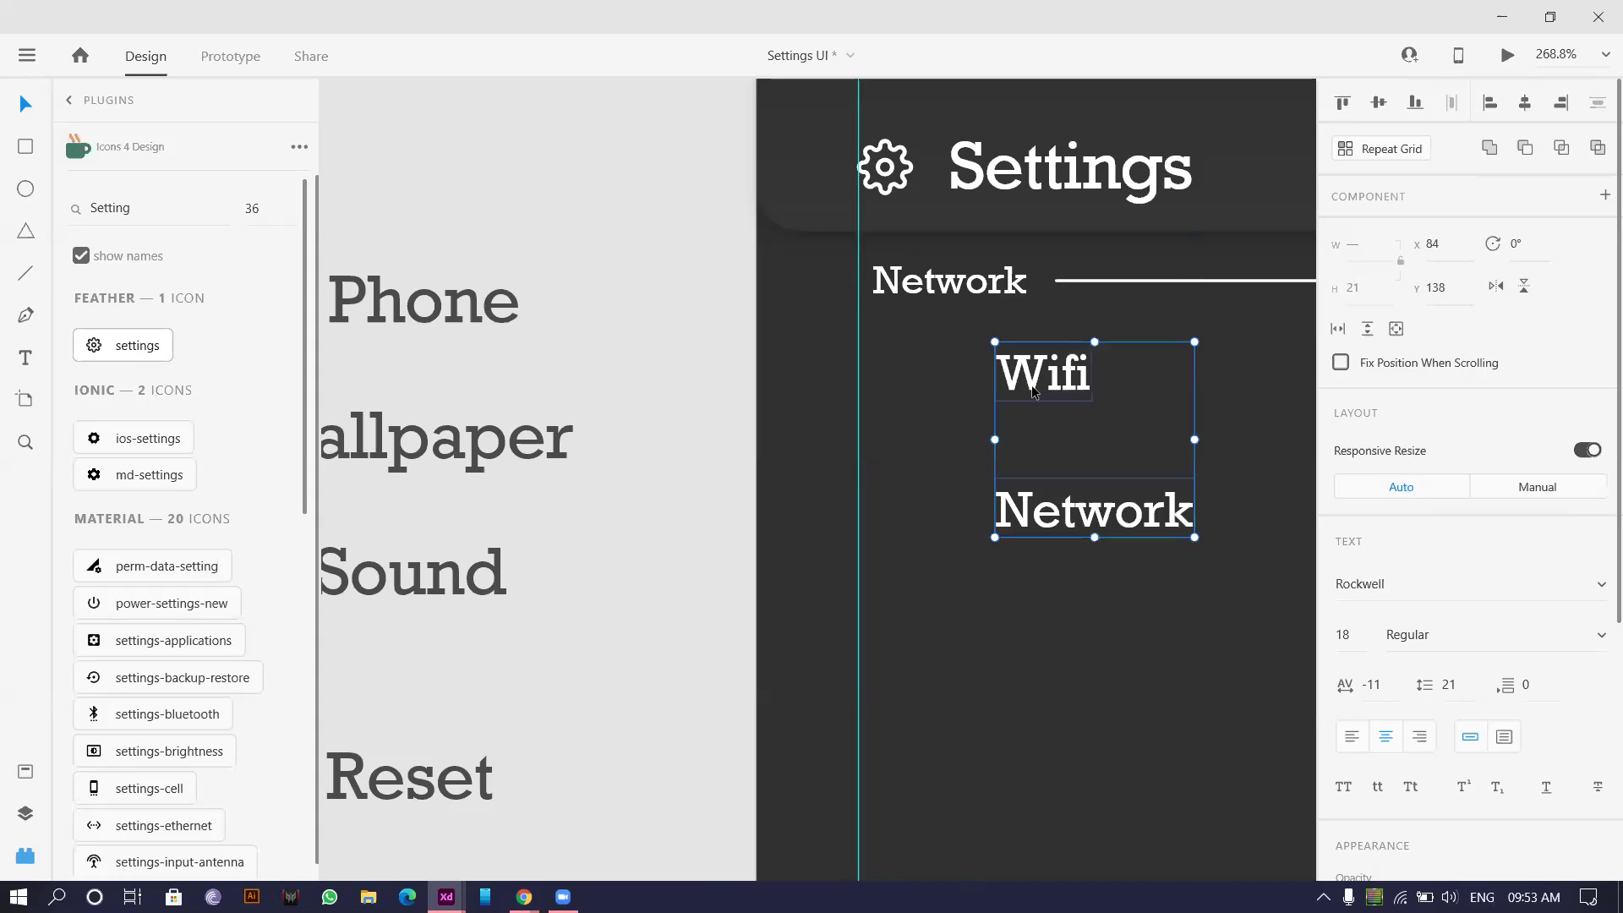
# - Move the Network item label up to Y 168 so it sits closer below the Wifi label
pyautogui.press('Escape')
pyautogui.click(1091, 511)
pyautogui.moveTo(1091, 512); pyautogui.dragTo(1090, 460)
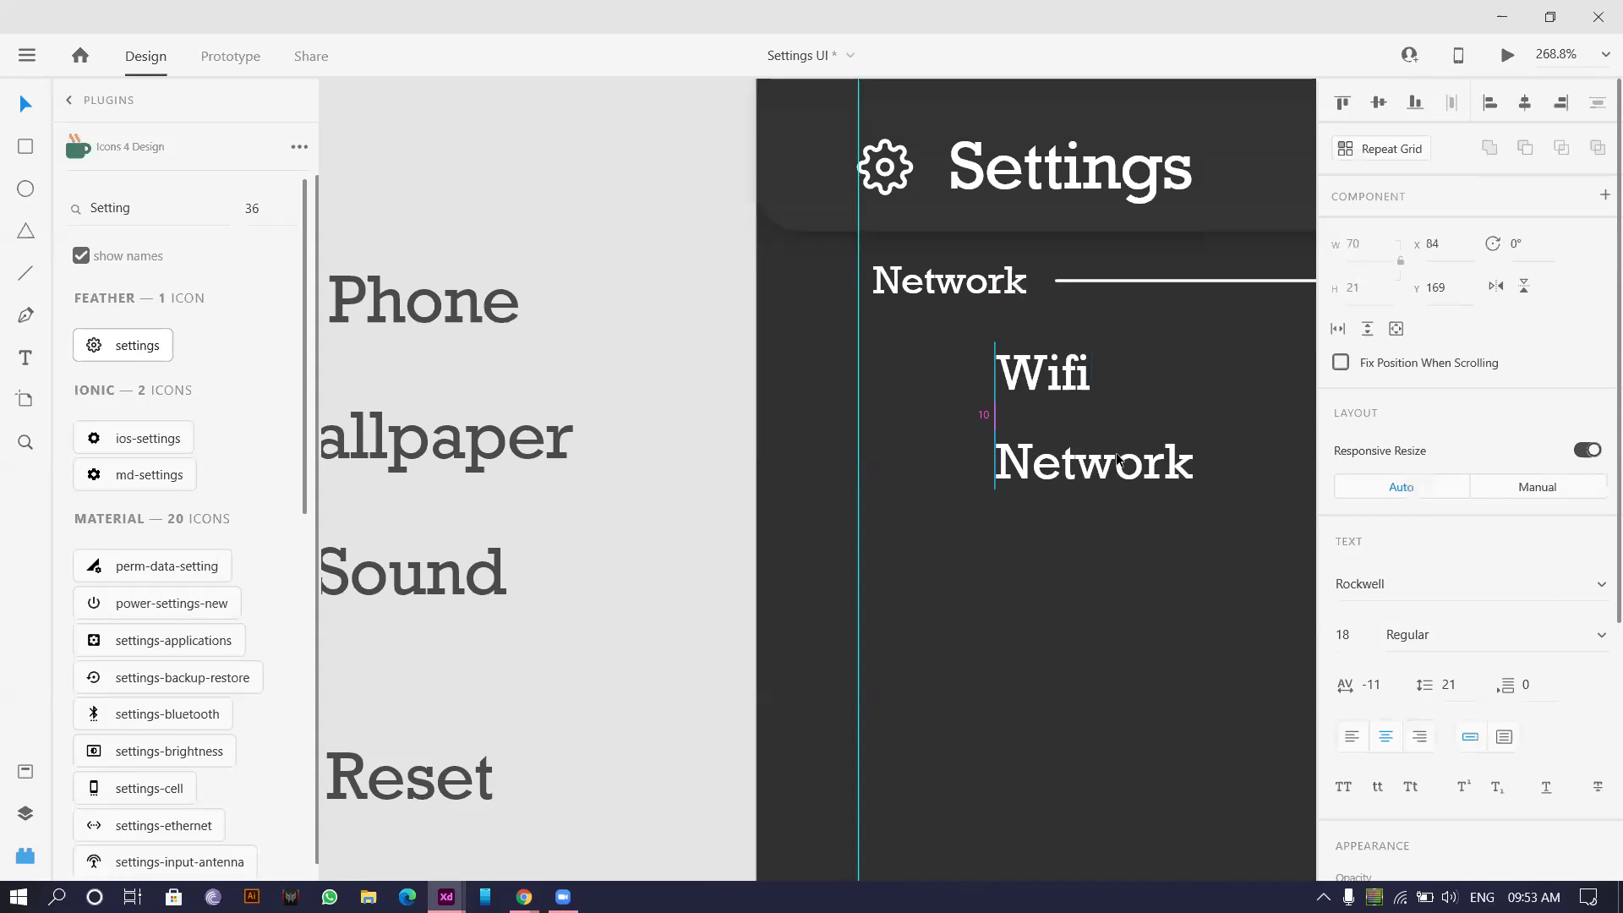
pyautogui.scroll(3, 1097, 529)
pyautogui.scroll(-3, 604, 420)
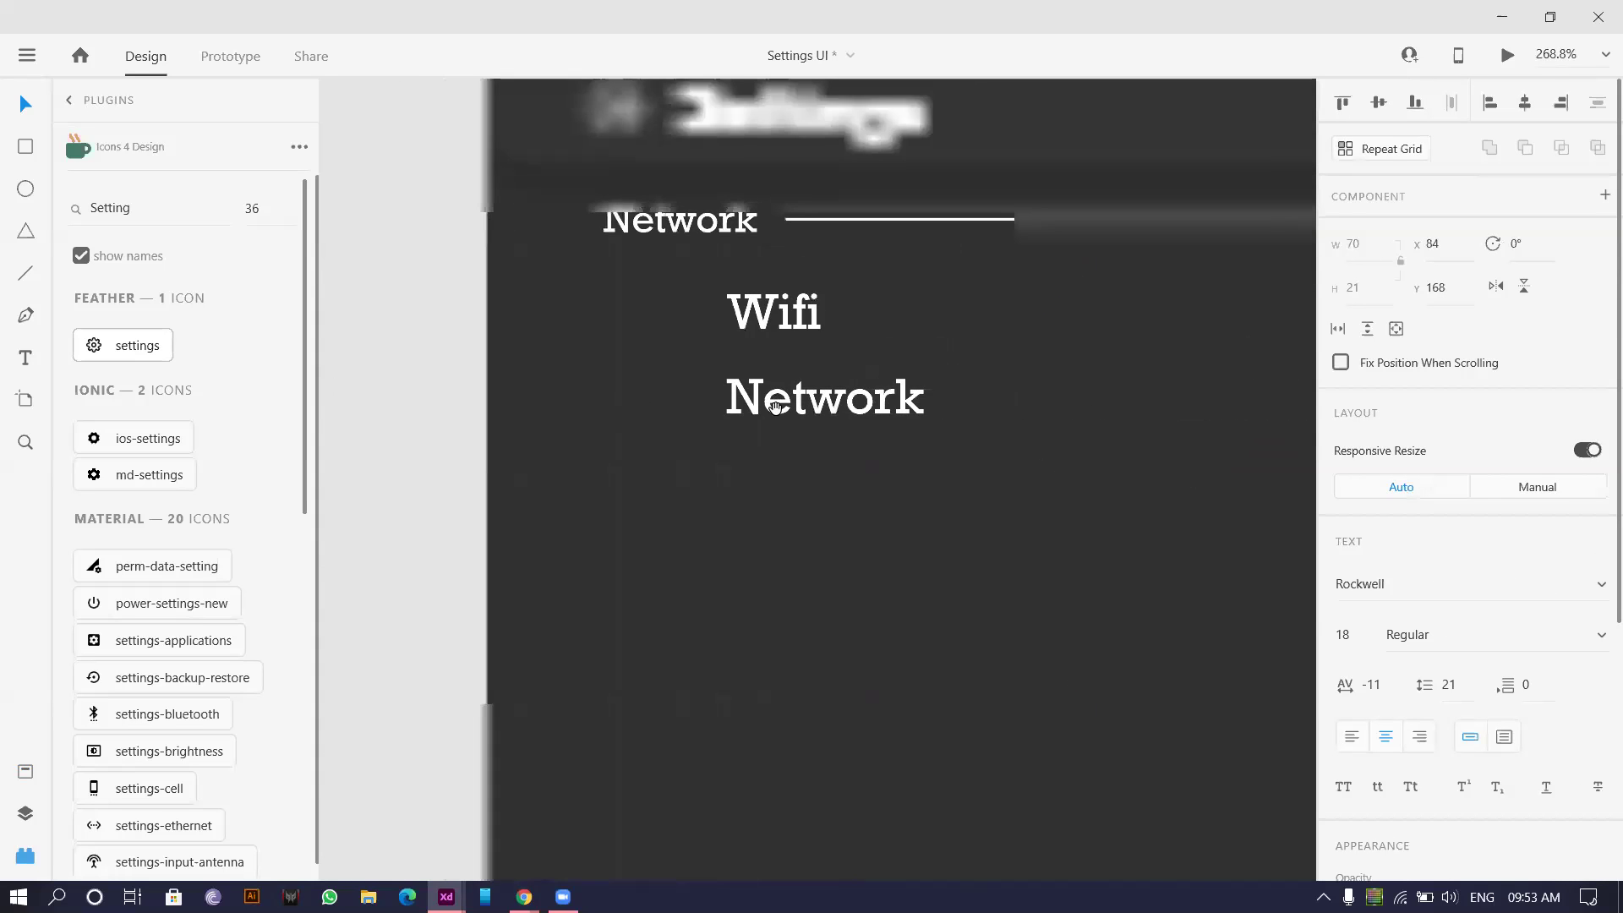
# - Move the Wifi and Network item labels together slightly further down from the Network heading
pyautogui.keyDown('shift'); pyautogui.click(788, 407); pyautogui.keyUp('shift')
pyautogui.moveTo(808, 393); pyautogui.dragTo(779, 434)
pyautogui.click(646, 468)
# - Search the Icons 4 Design plugin for Wifi and look through the available icons
pyautogui.scroll(-3, 647, 468)
pyautogui.click(195, 207)
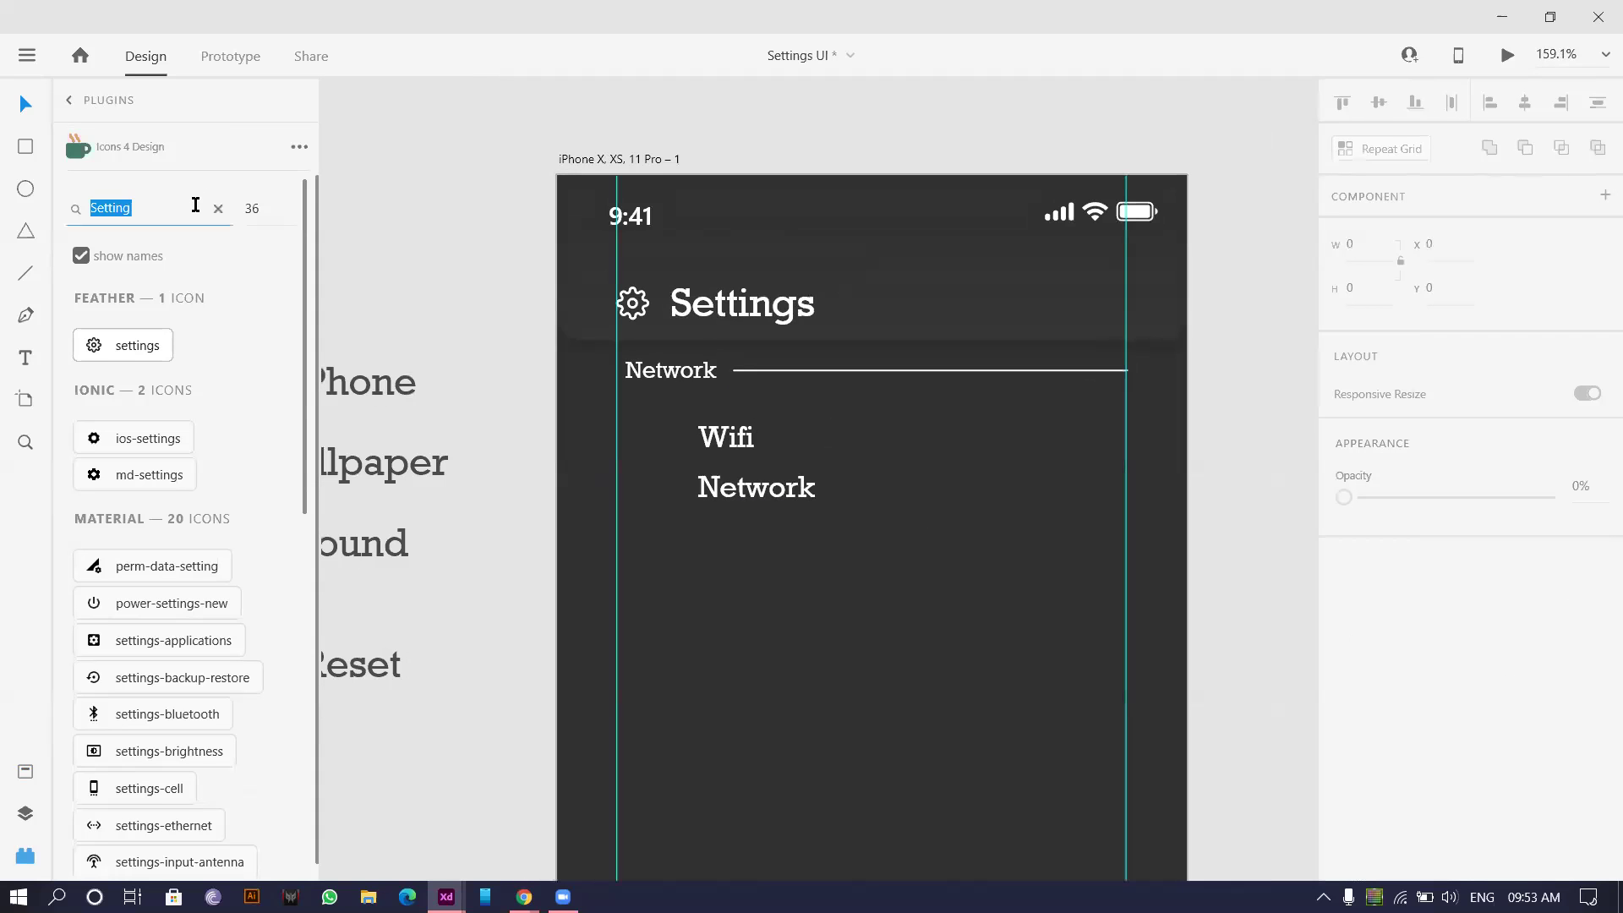
pyautogui.write('Wifi')
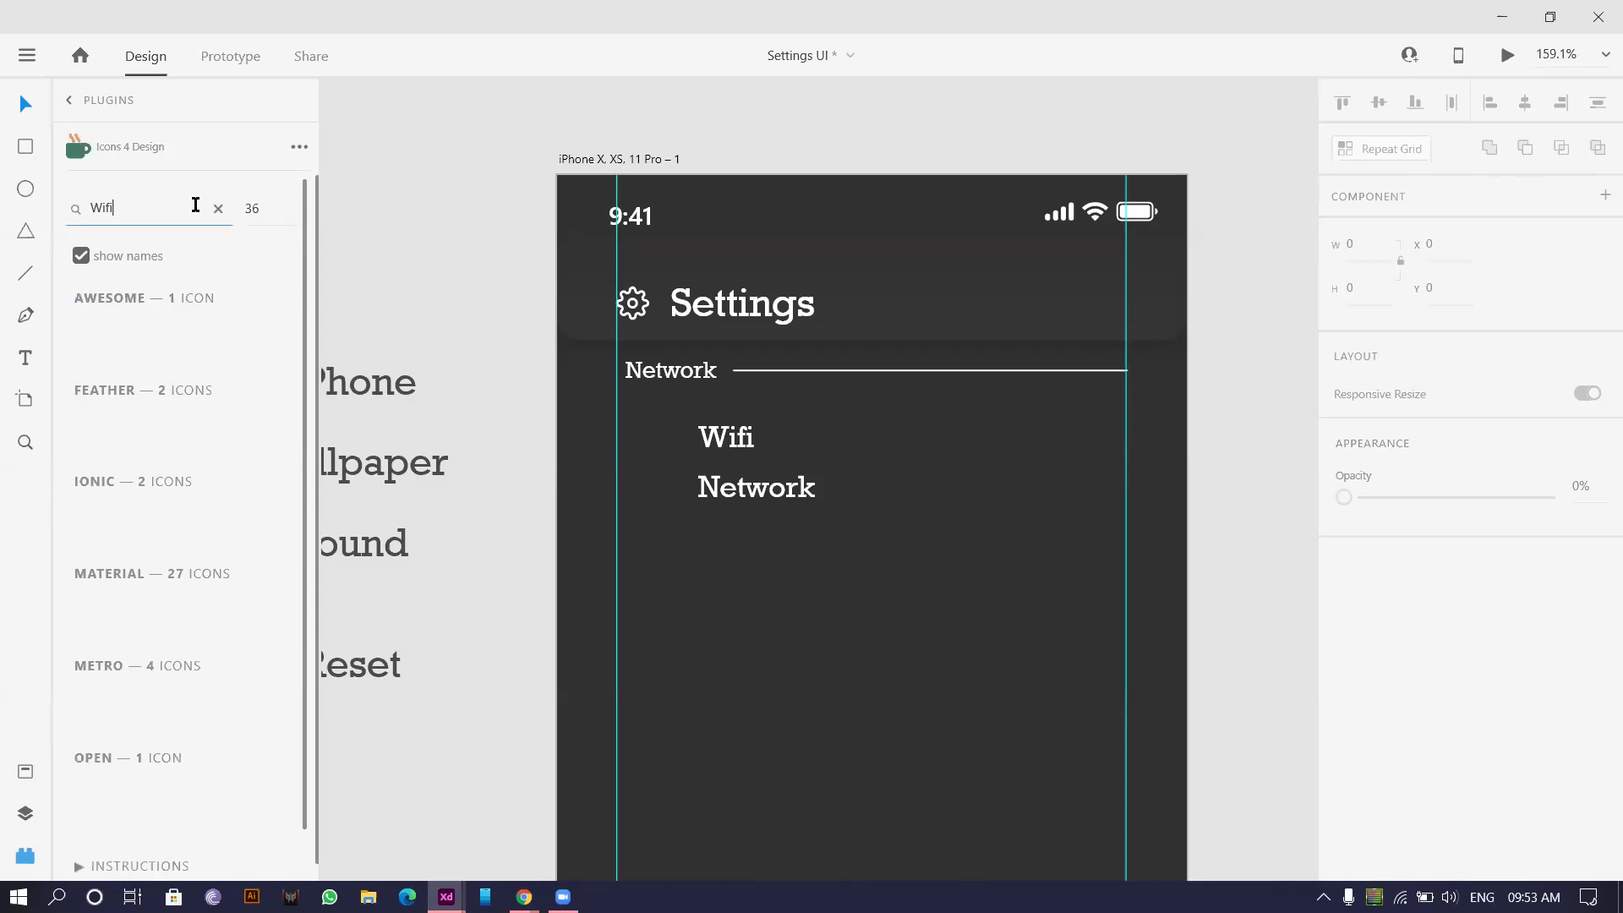
pyautogui.scroll(-6, 170, 551)
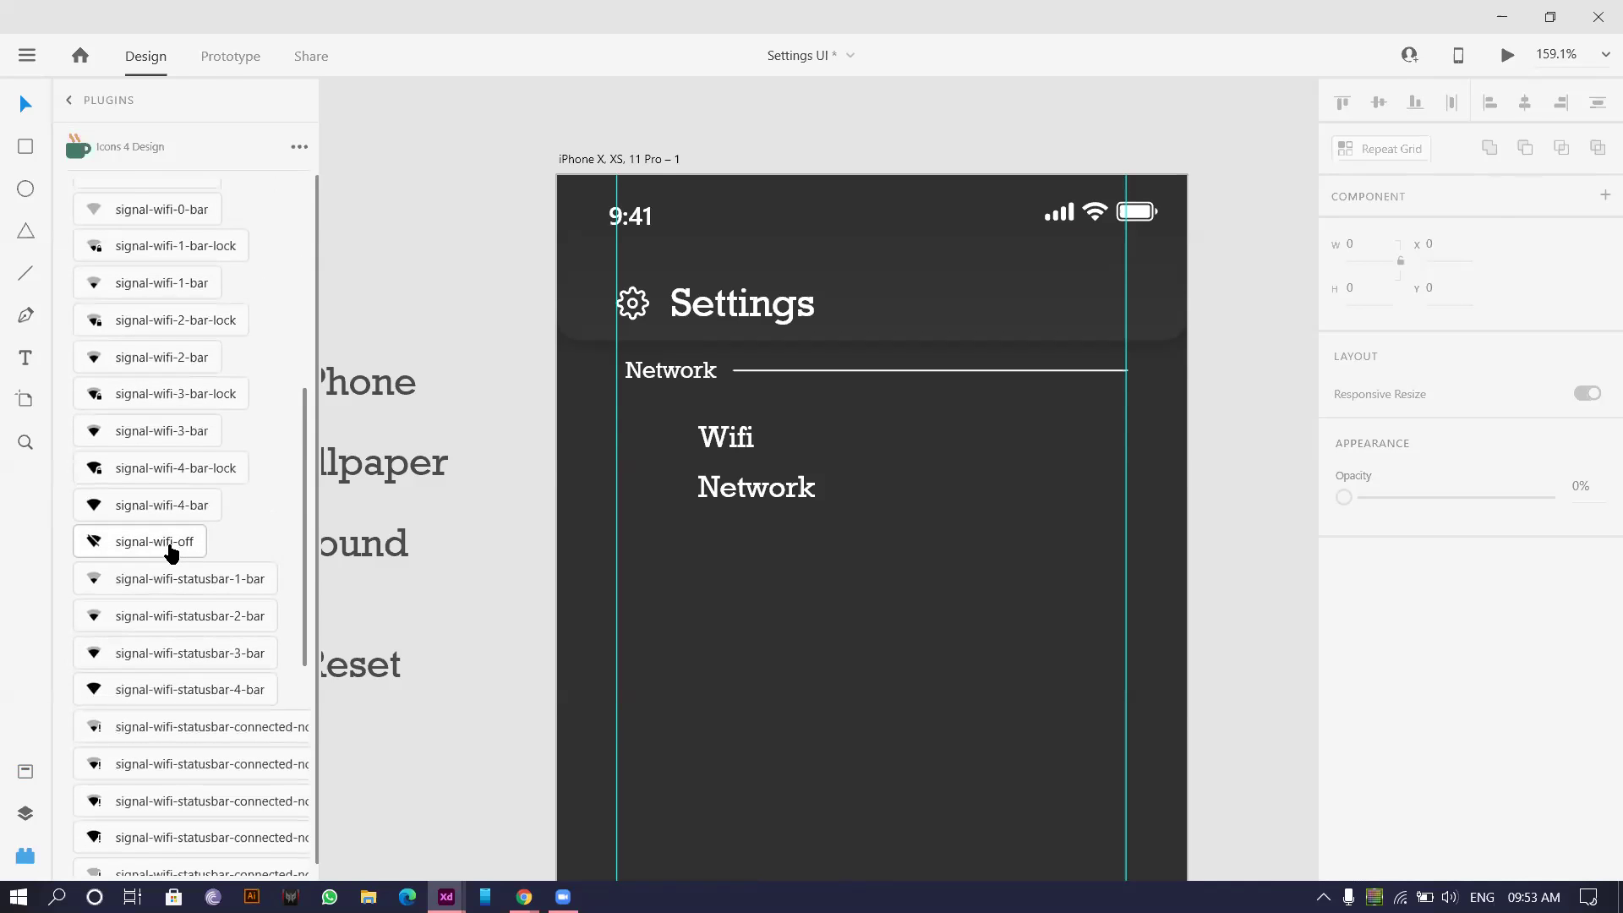
# - Switch to the Flaticon website in Chrome, search for Wifi icons and browse the designs for reference
pyautogui.hotkey('alt', 'Tab')
pyautogui.hotkey('alt', 'Tab')
pyautogui.hotkey('alt', 'Tab')
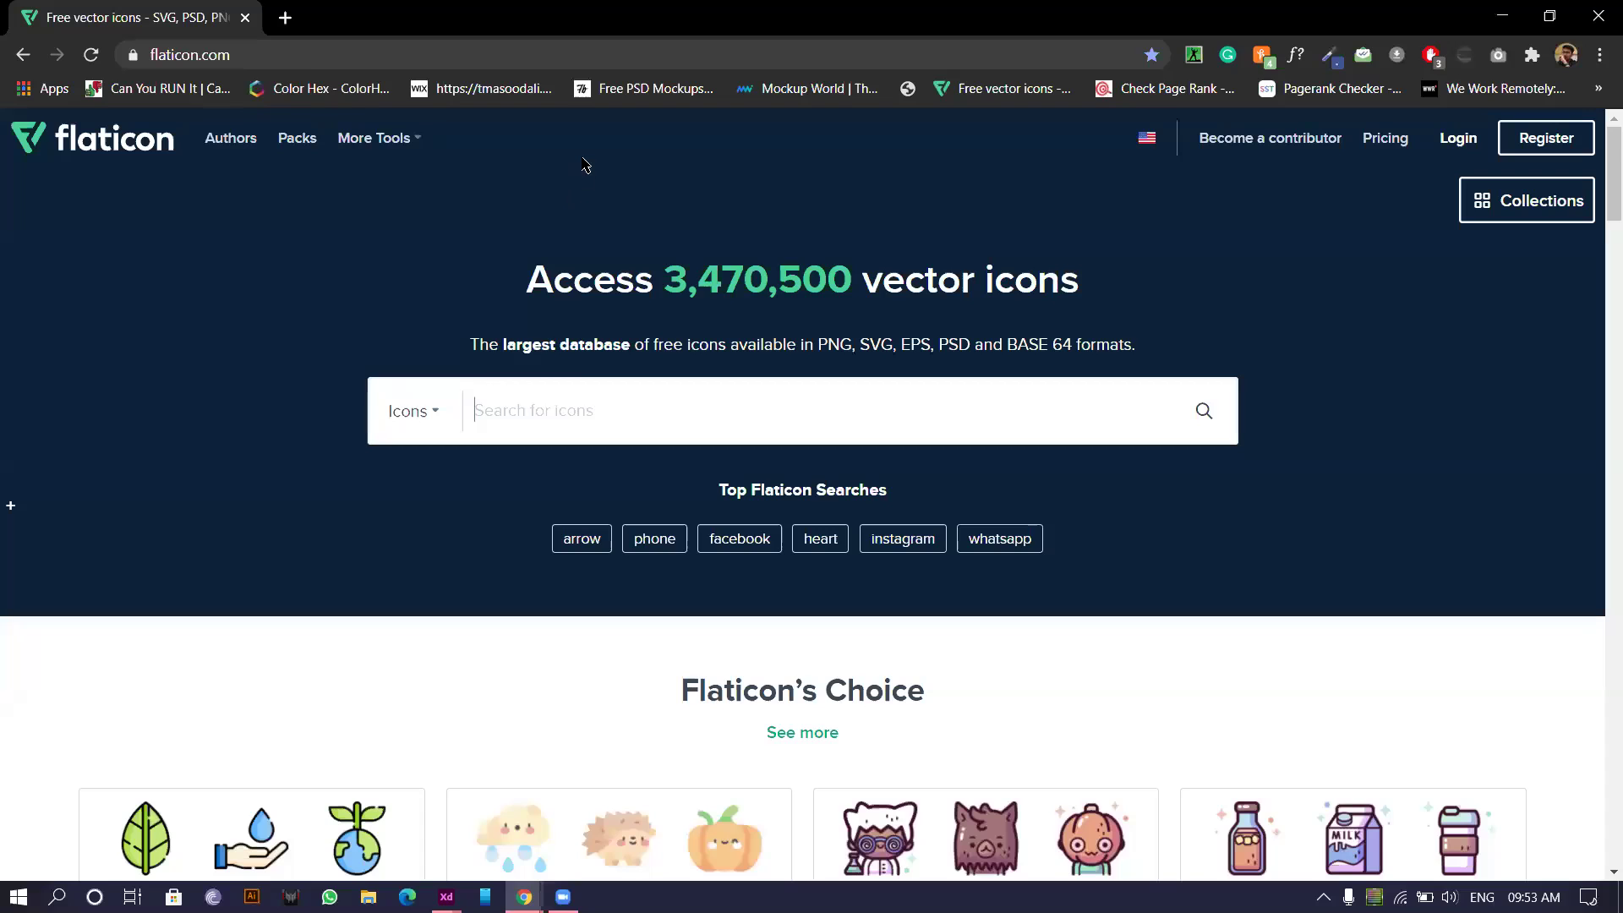
pyautogui.write('Wifi')
pyautogui.press('Return')
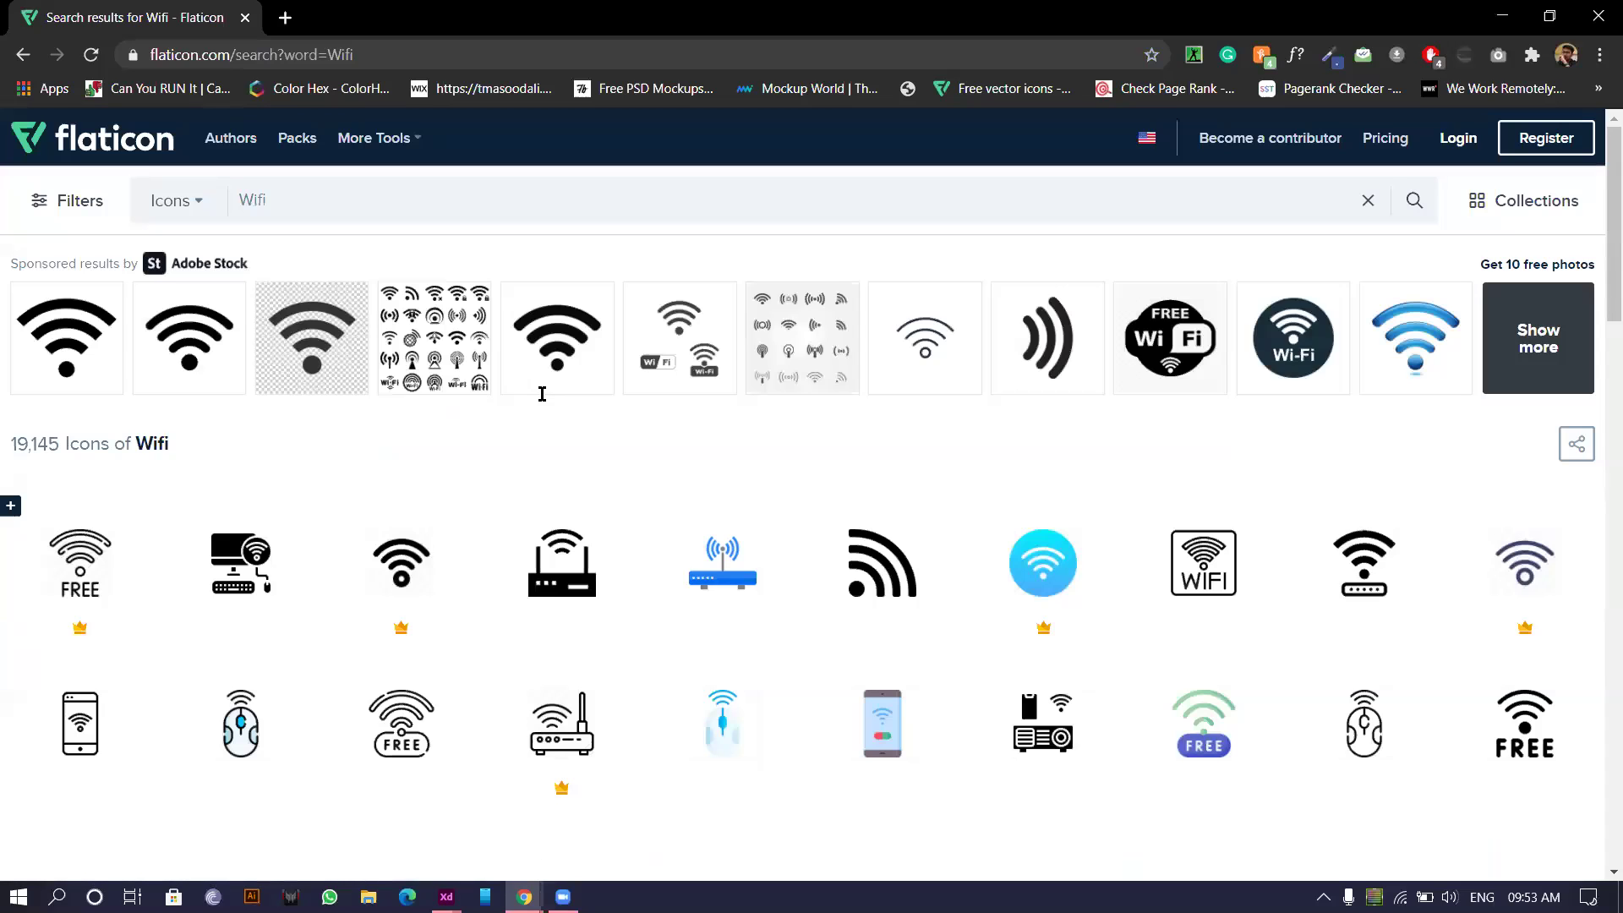
pyautogui.scroll(-8, 596, 456)
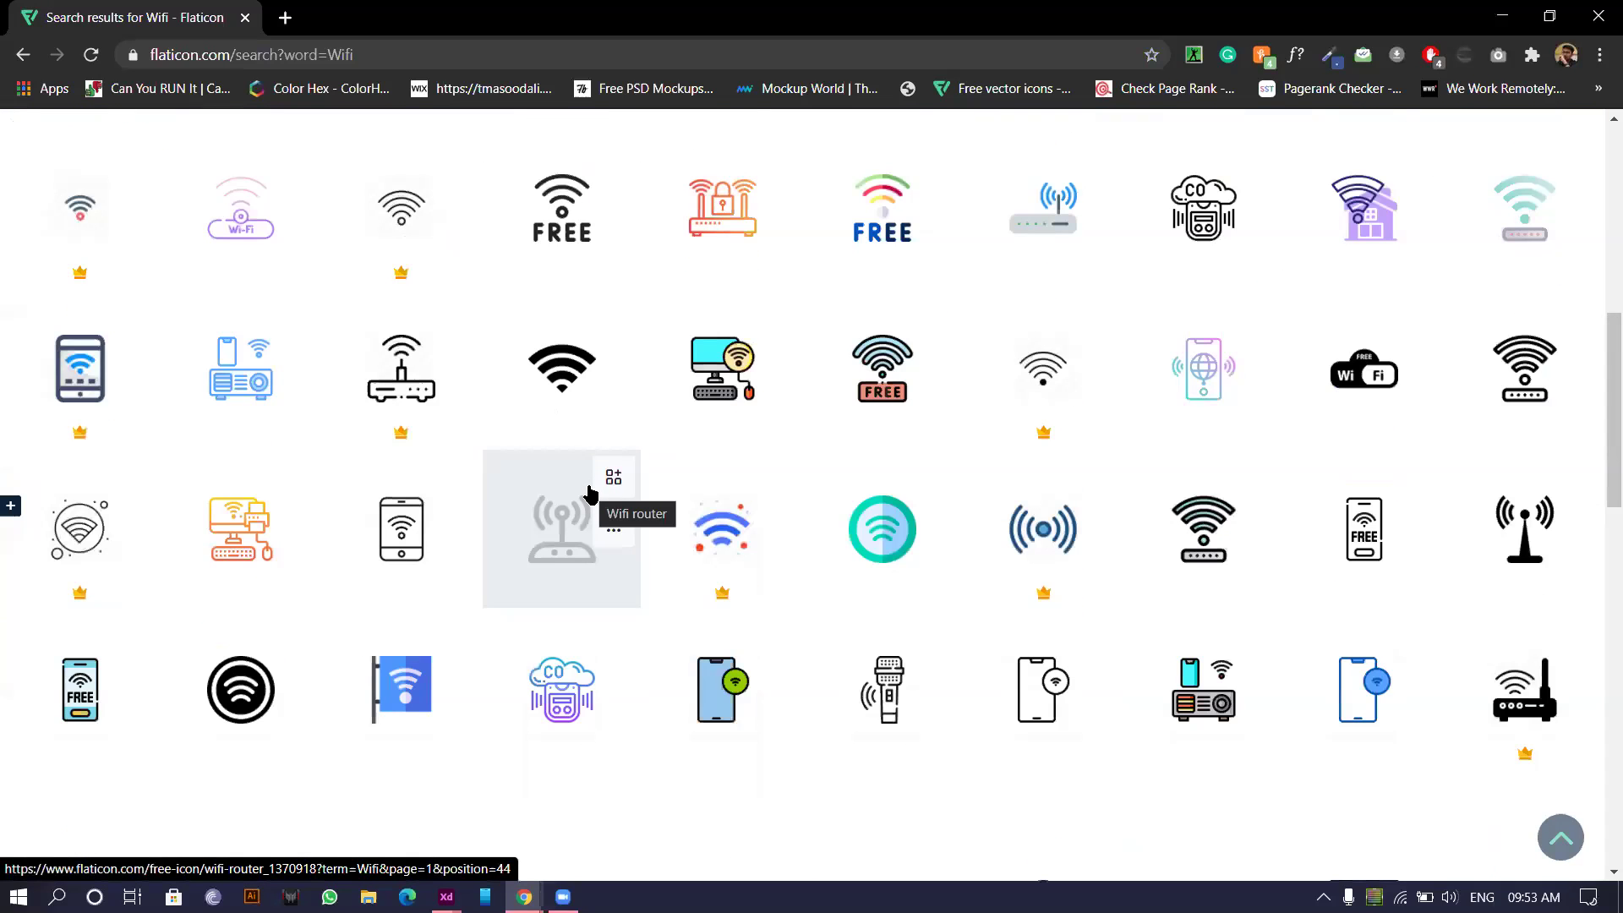
pyautogui.scroll(-4, 589, 492)
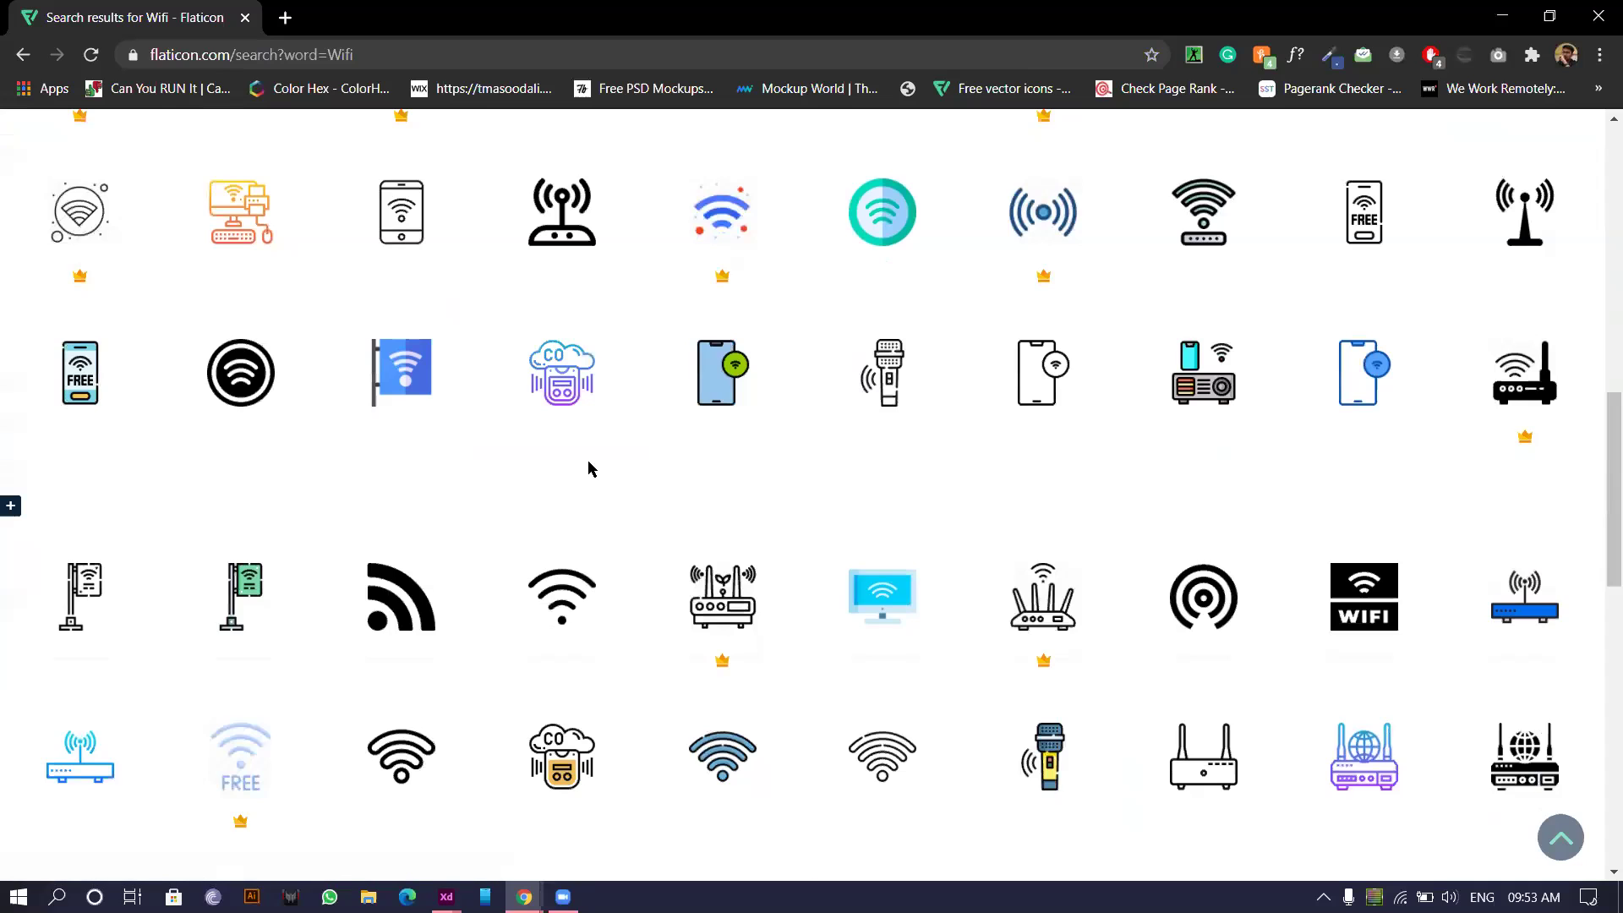
pyautogui.scroll(-1, 590, 469)
pyautogui.scroll(-5, 822, 574)
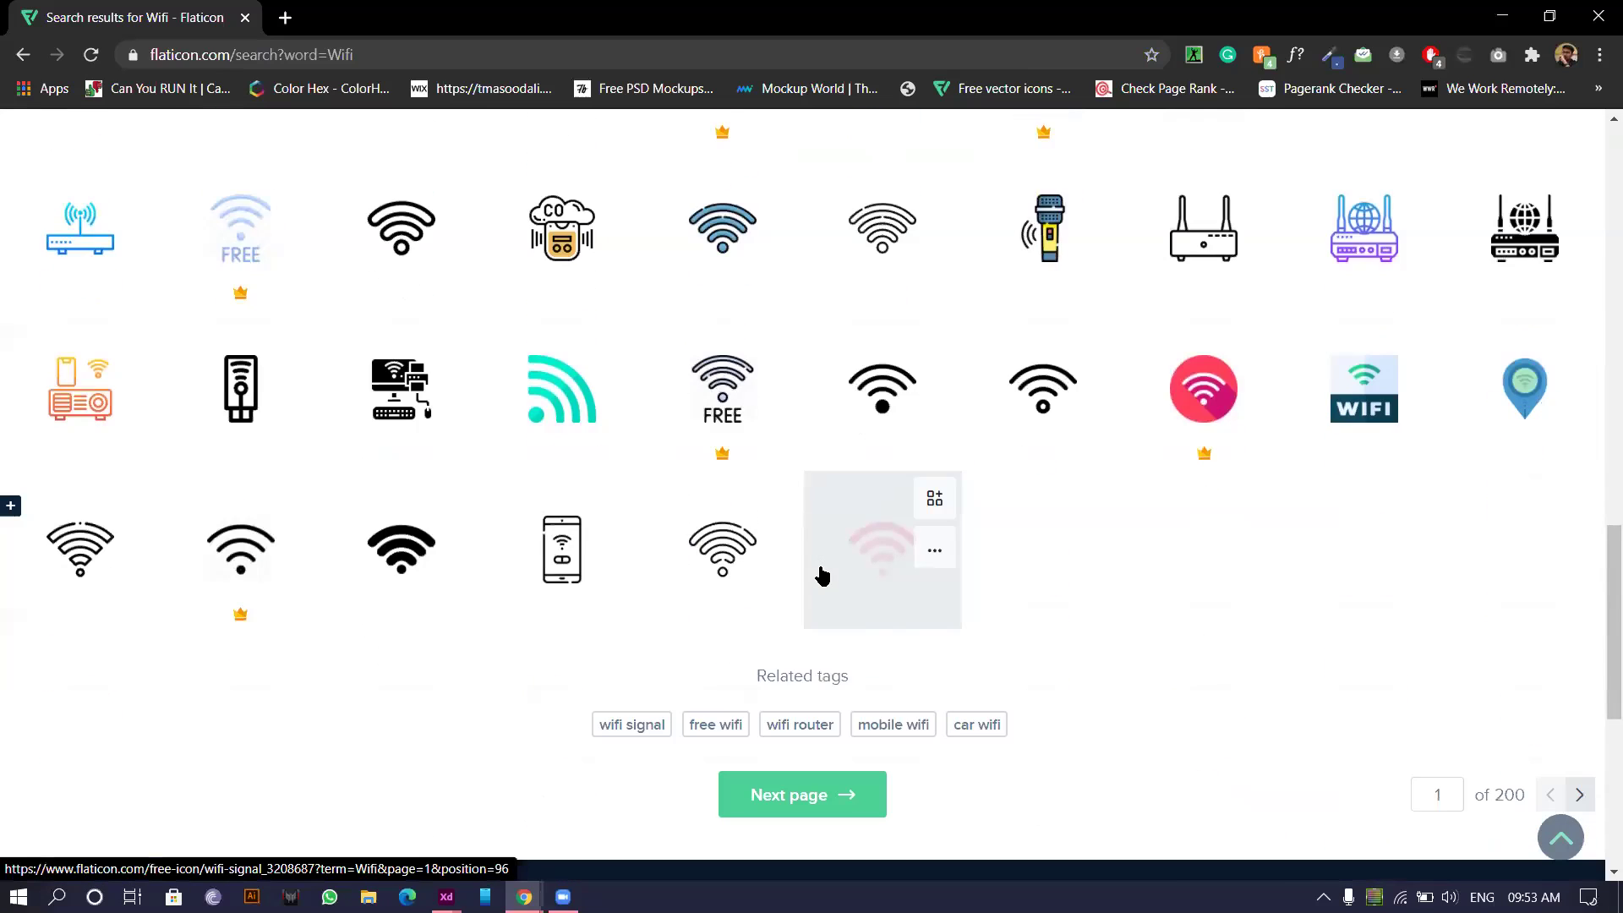
pyautogui.scroll(-1, 824, 573)
pyautogui.scroll(18, 443, 497)
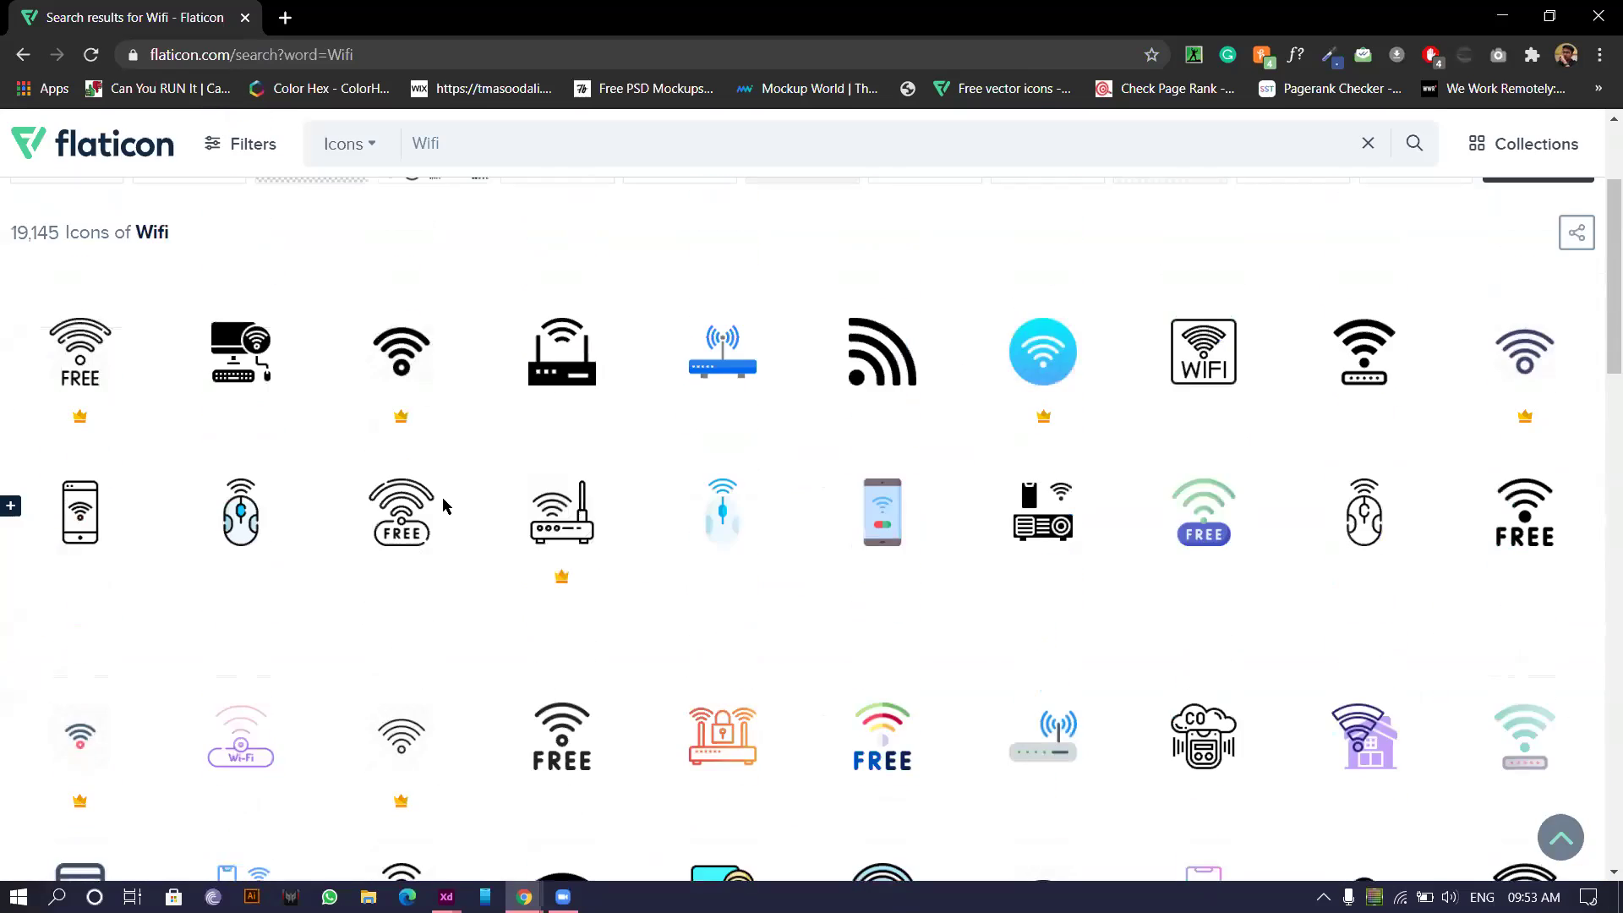
pyautogui.scroll(-3, 443, 505)
pyautogui.scroll(4, 446, 507)
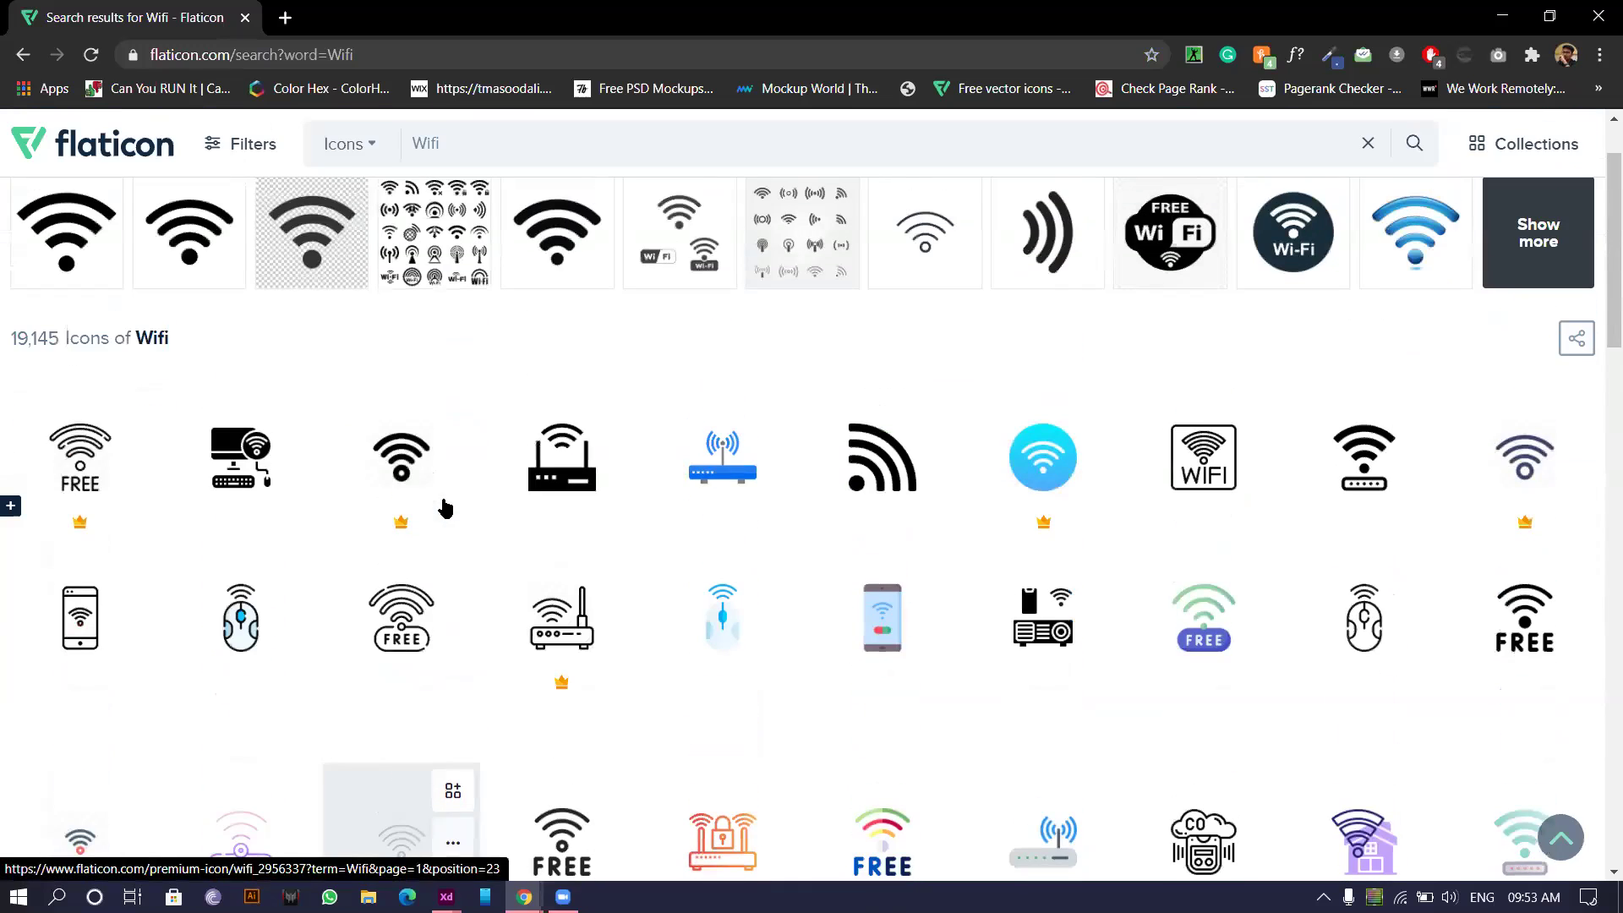
pyautogui.scroll(-3, 414, 504)
# - Return to Adobe XD and draw an open path beside the artboard with a horizontal and a diagonal segment, about 110 by 55
pyautogui.hotkey('alt', 'Tab')
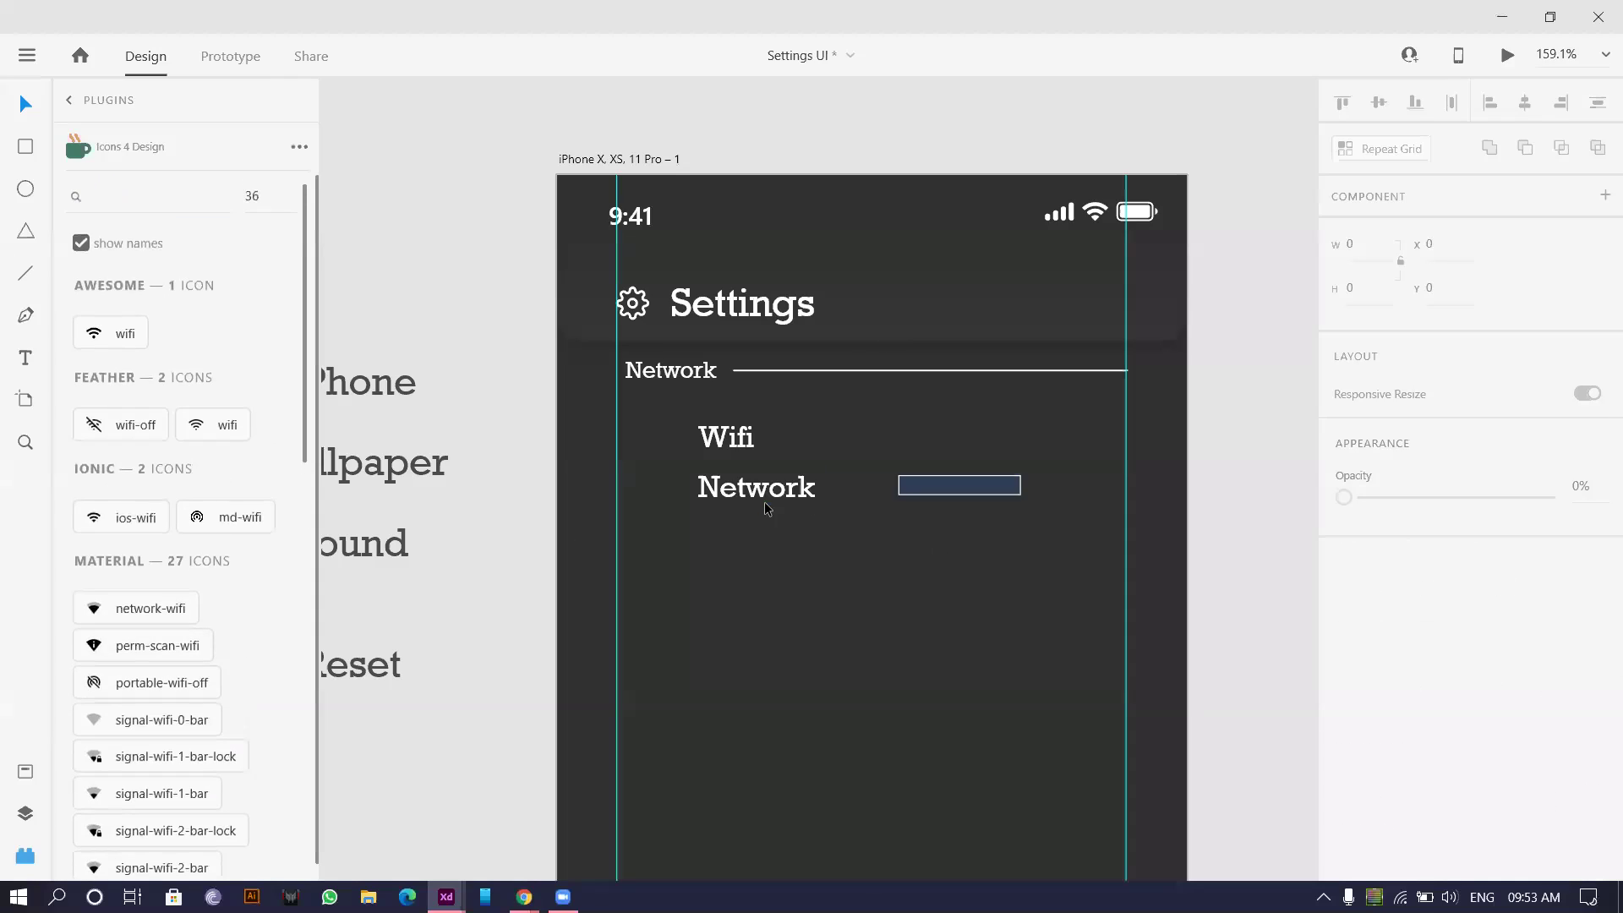
pyautogui.hscroll(5, 1074, 267)
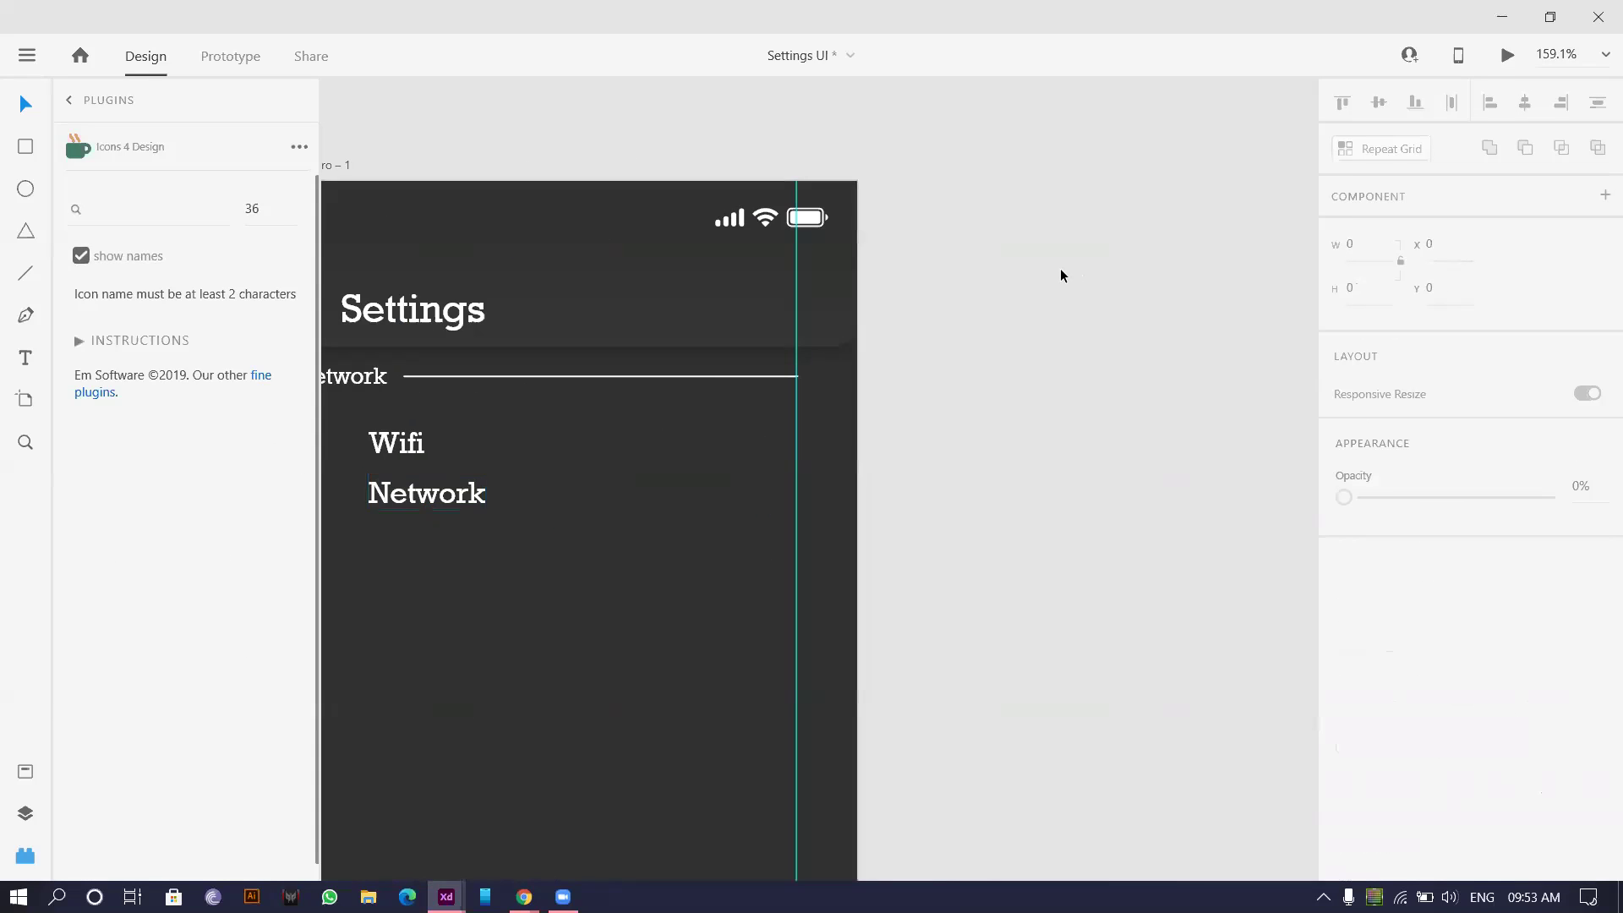
pyautogui.scroll(-3, 1060, 275)
pyautogui.click(19, 314)
pyautogui.click(582, 319)
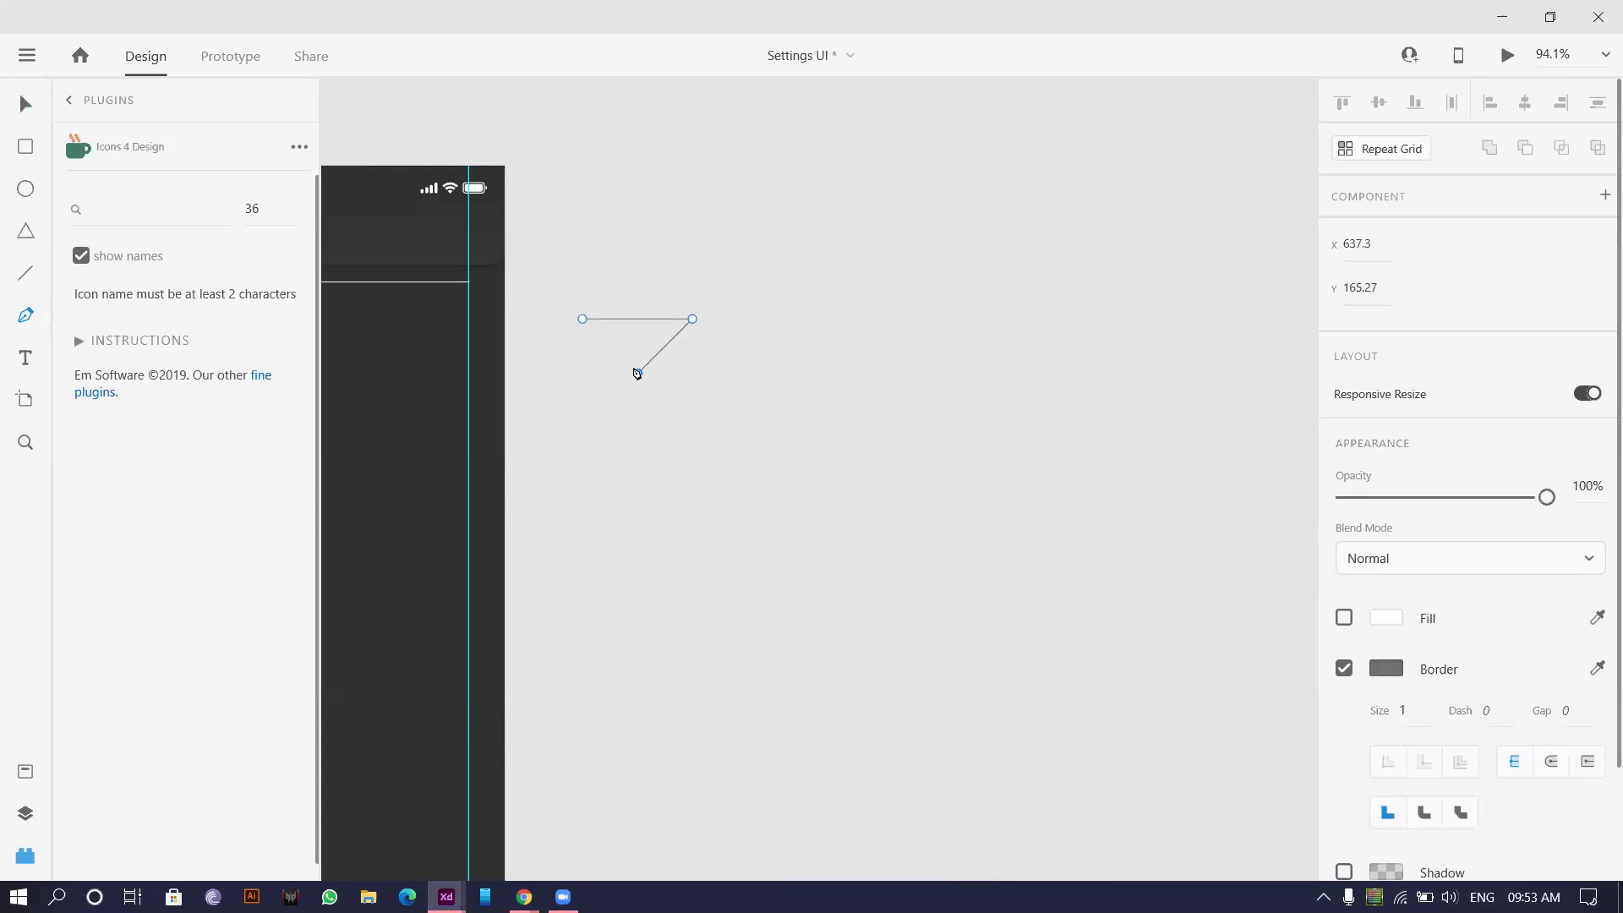
pyautogui.click(25, 103)
# - Add an anchor point midway along the path's horizontal segment, raise it to Y 87.79 and make it a smooth curve
pyautogui.scroll(5, 617, 303)
pyautogui.scroll(1, 622, 330)
pyautogui.click(20, 325)
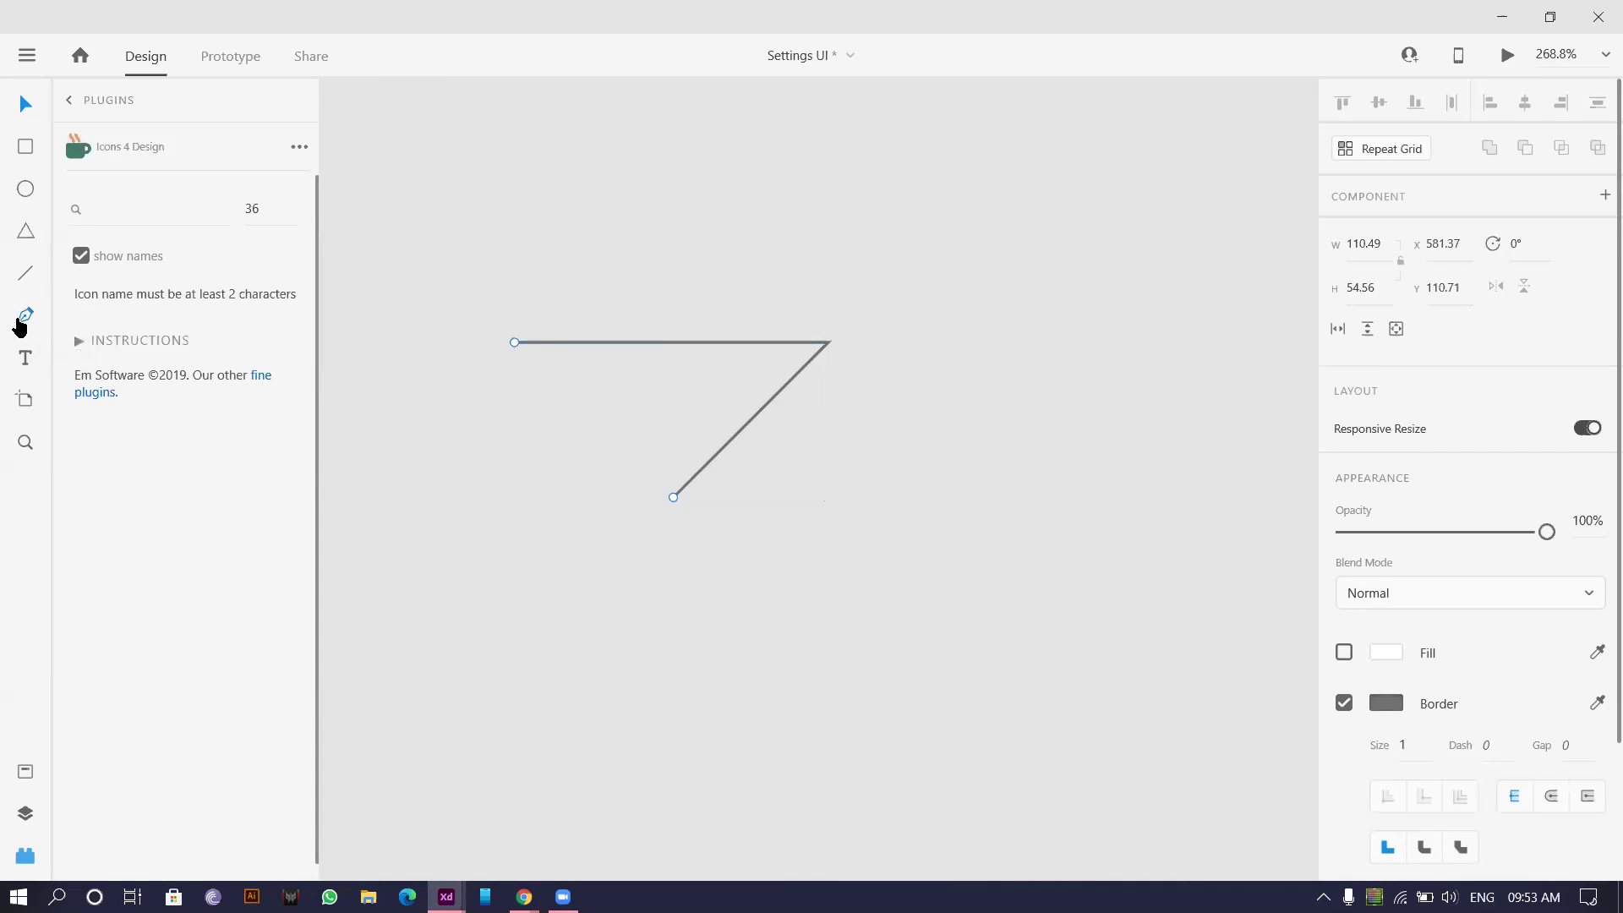
pyautogui.press('Escape')
pyautogui.press('Escape')
pyautogui.click(21, 313)
pyautogui.click(667, 345)
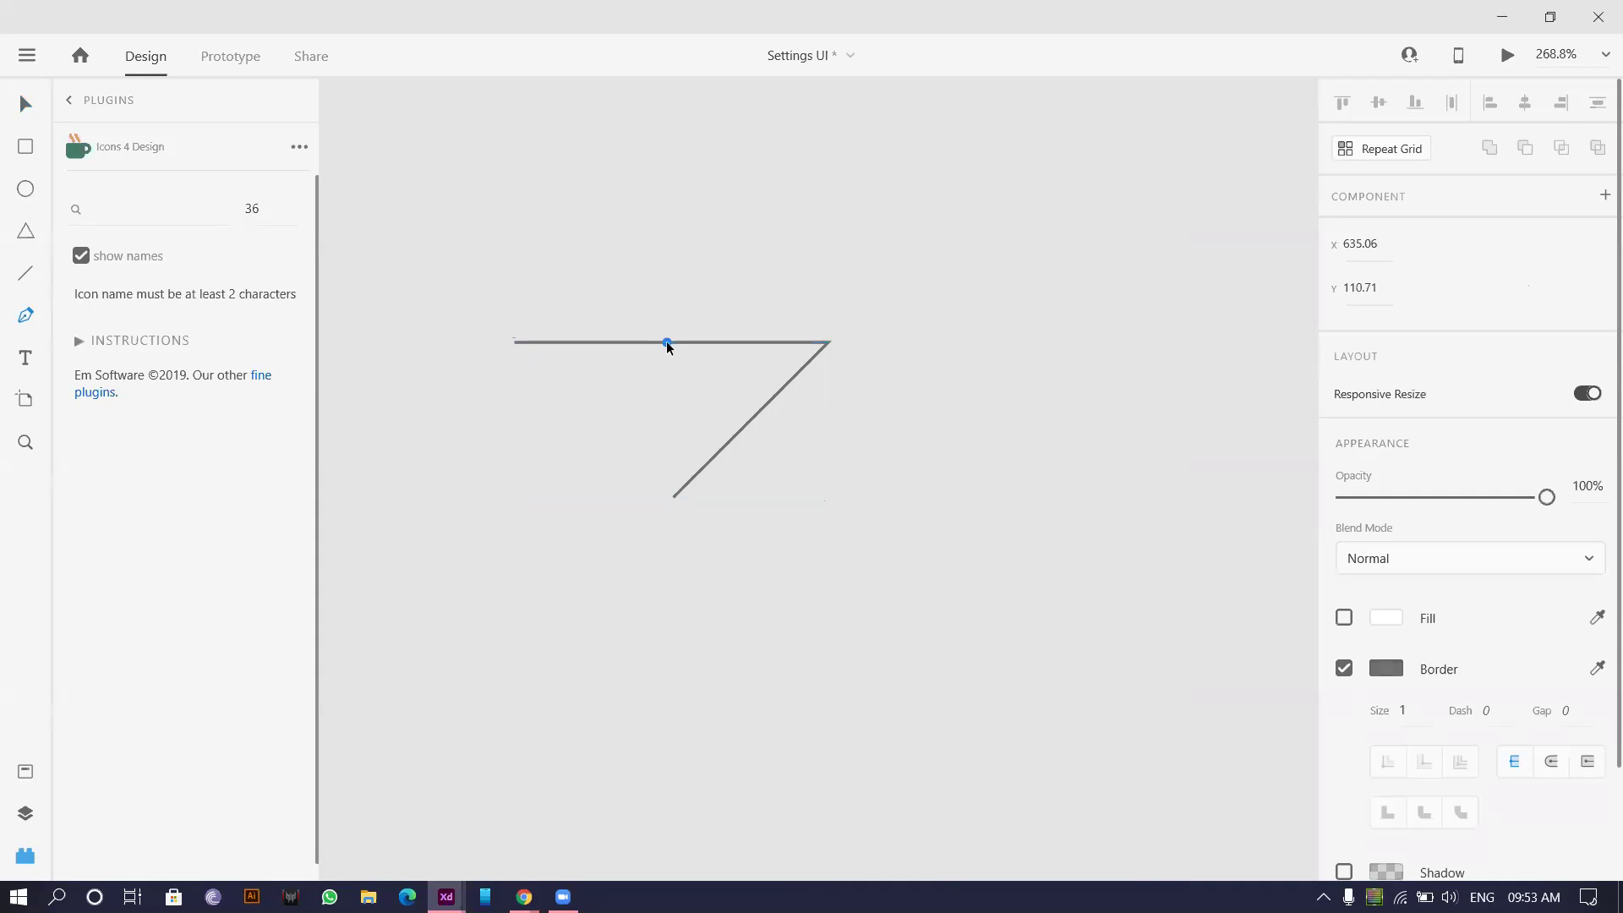
pyautogui.press('Escape')
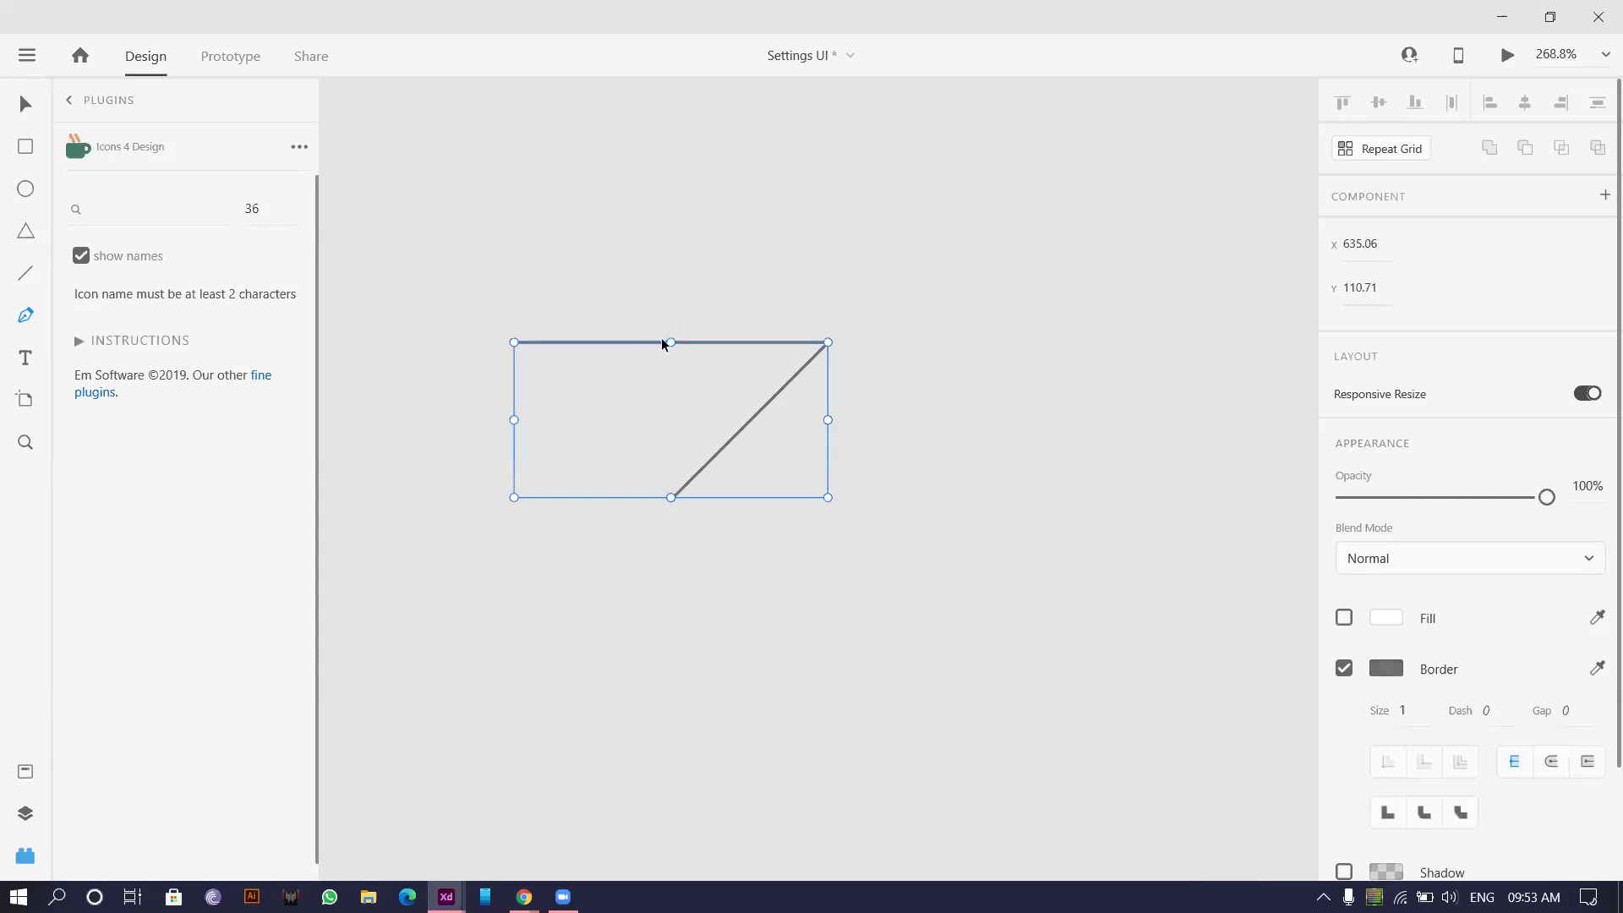
pyautogui.doubleClick(641, 342)
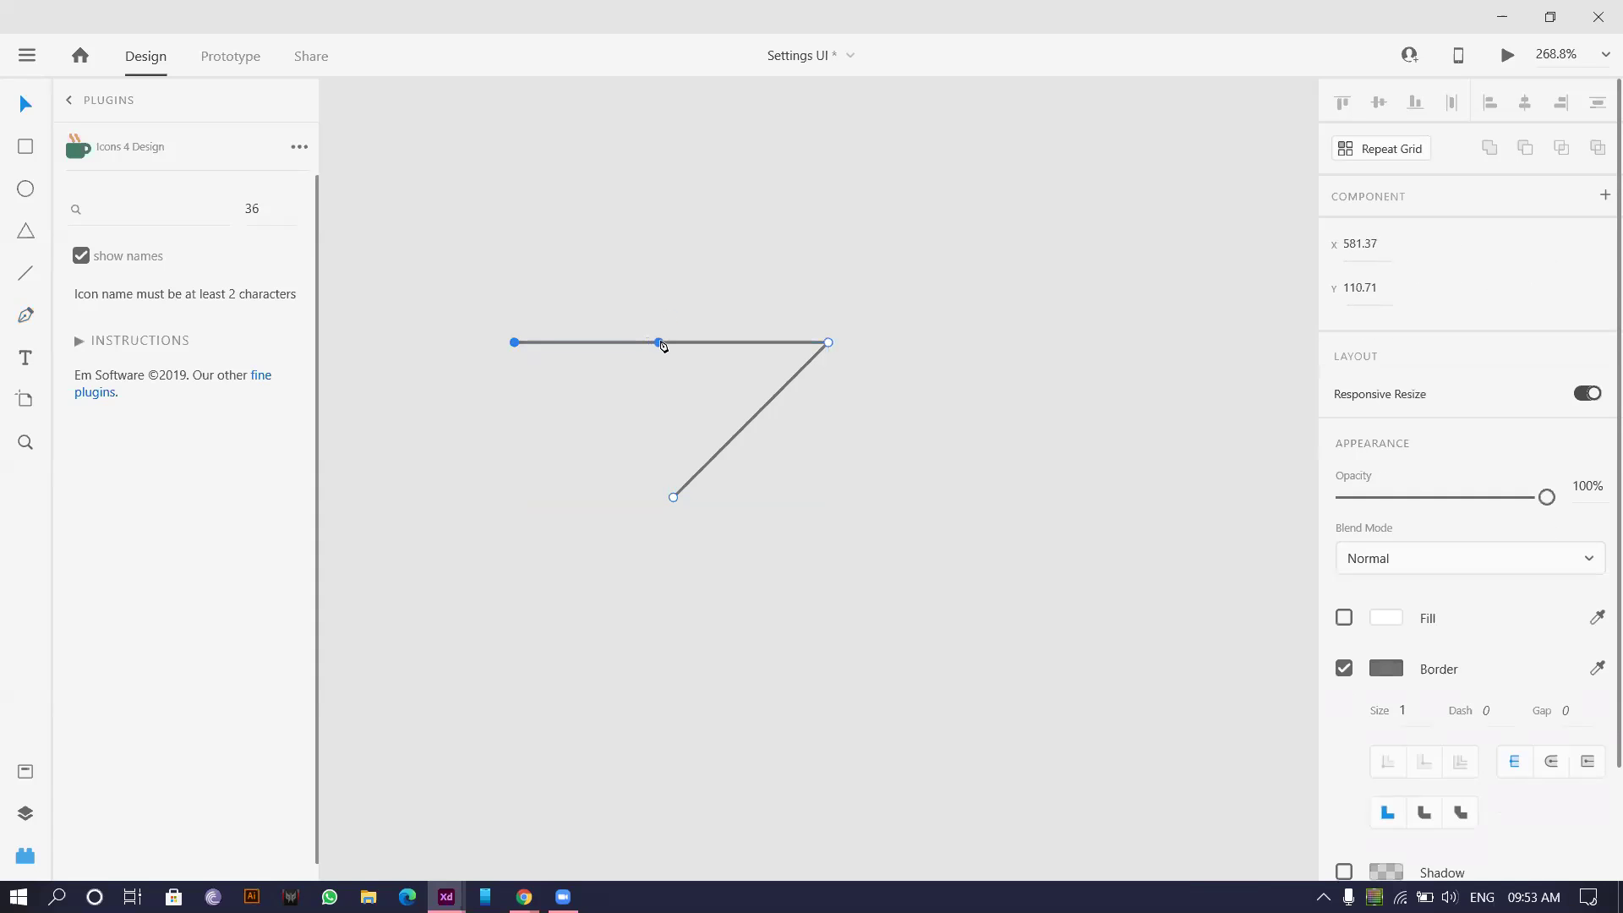
pyautogui.moveTo(667, 344); pyautogui.dragTo(667, 277)
pyautogui.doubleClick(659, 276)
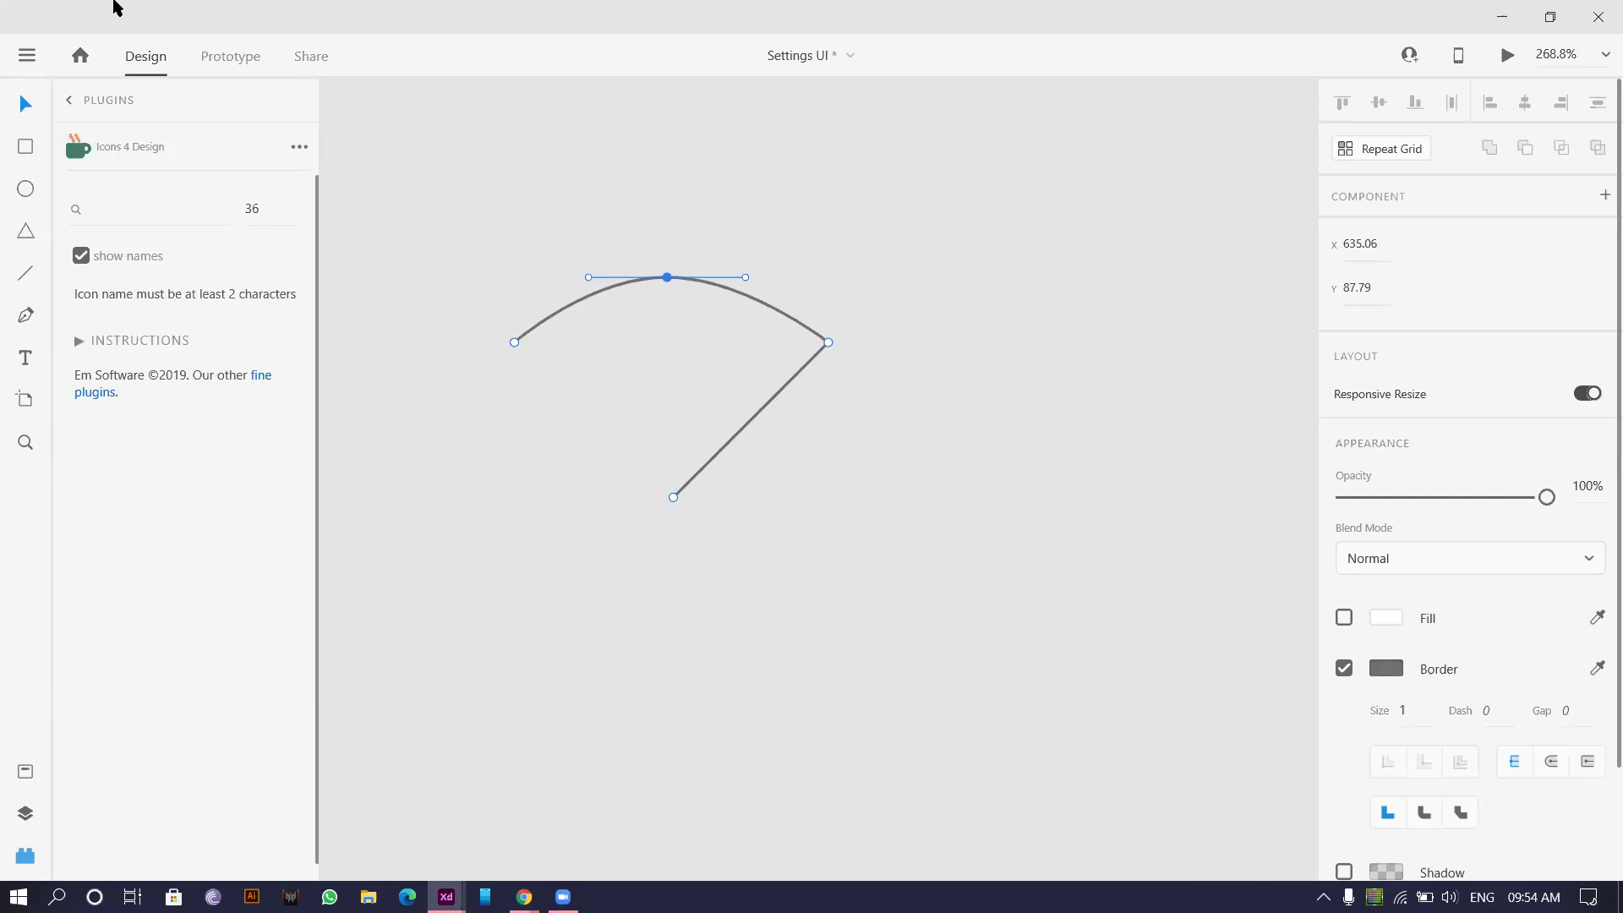
# - Duplicate the curved path, scale the copy down to about 71 by 50 and place it inside the original
pyautogui.click(19, 104)
pyautogui.scroll(-5, 824, 231)
pyautogui.moveTo(759, 218); pyautogui.dragTo(807, 321)
pyautogui.scroll(3, 817, 288)
pyautogui.press('super+space')
pyautogui.press('super+space')
pyautogui.scroll(3, 754, 293)
pyautogui.scroll(3, 599, 151)
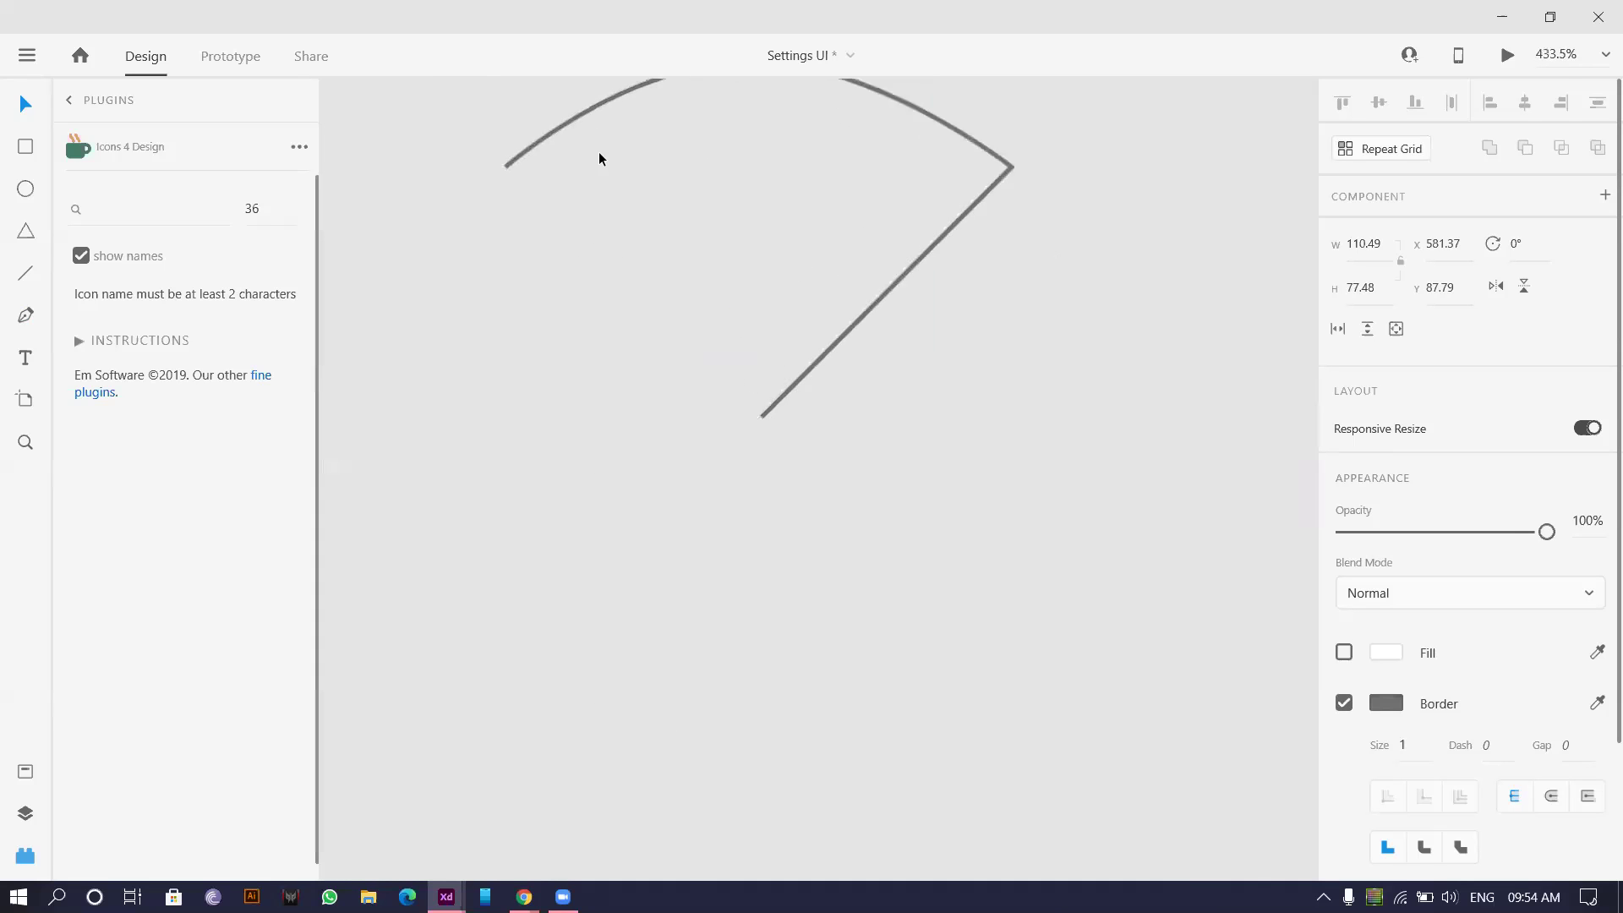
pyautogui.scroll(-2, 482, 314)
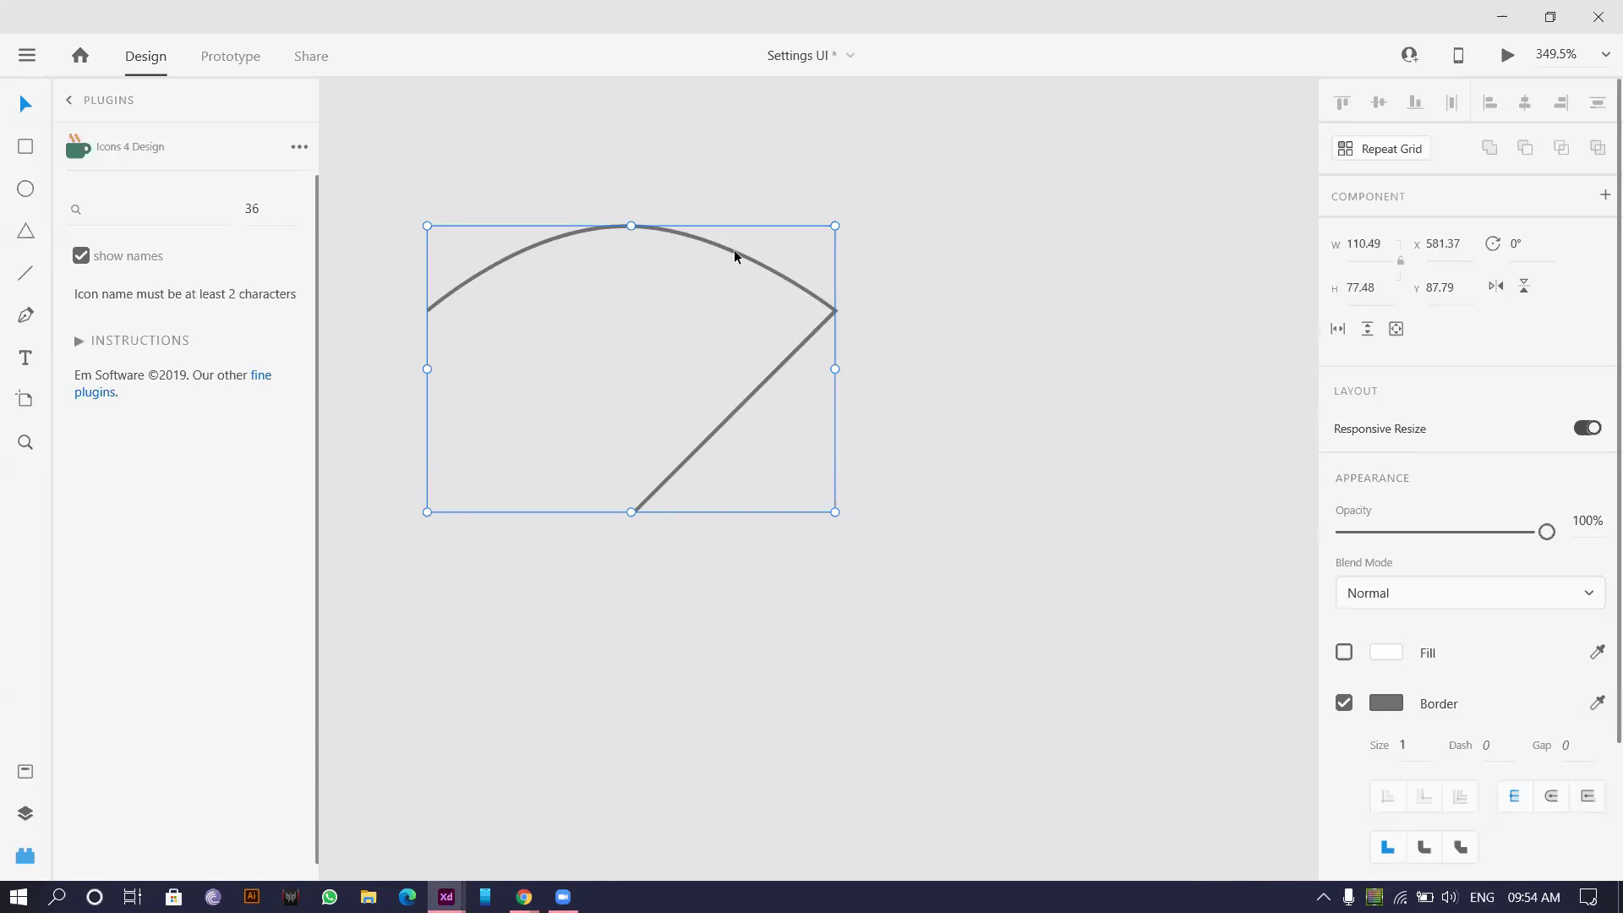
pyautogui.moveTo(834, 226); pyautogui.dragTo(771, 284)
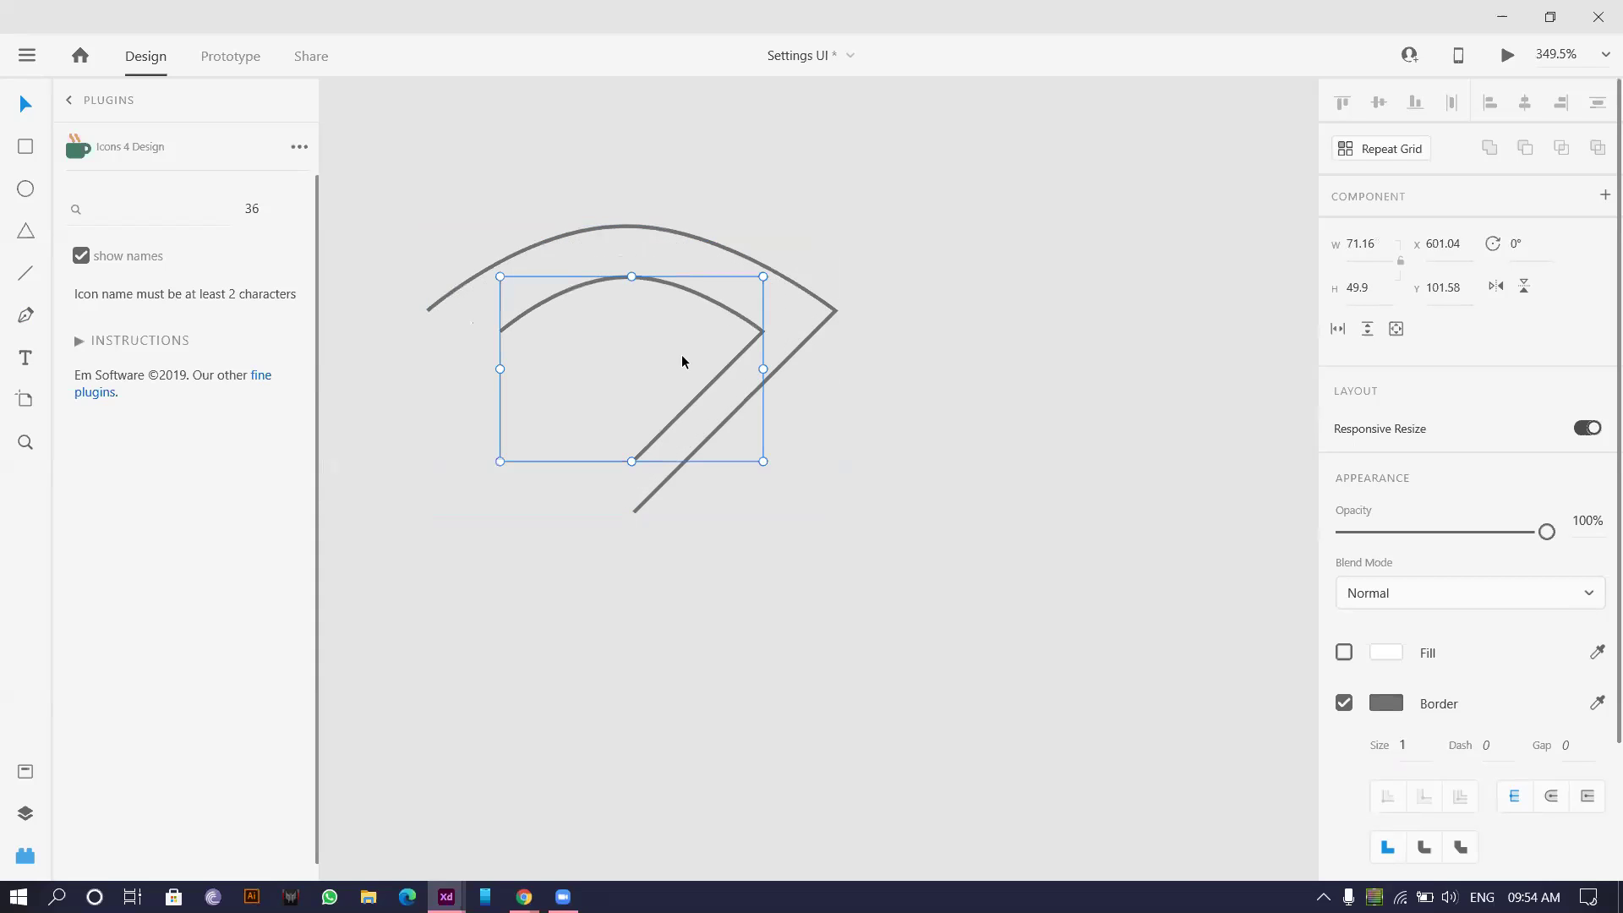
pyautogui.moveTo(698, 389); pyautogui.dragTo(738, 402)
# - Duplicate the smaller arc path below itself and shrink this second copy further for an innermost arc
pyautogui.moveTo(708, 306); pyautogui.dragTo(674, 366)
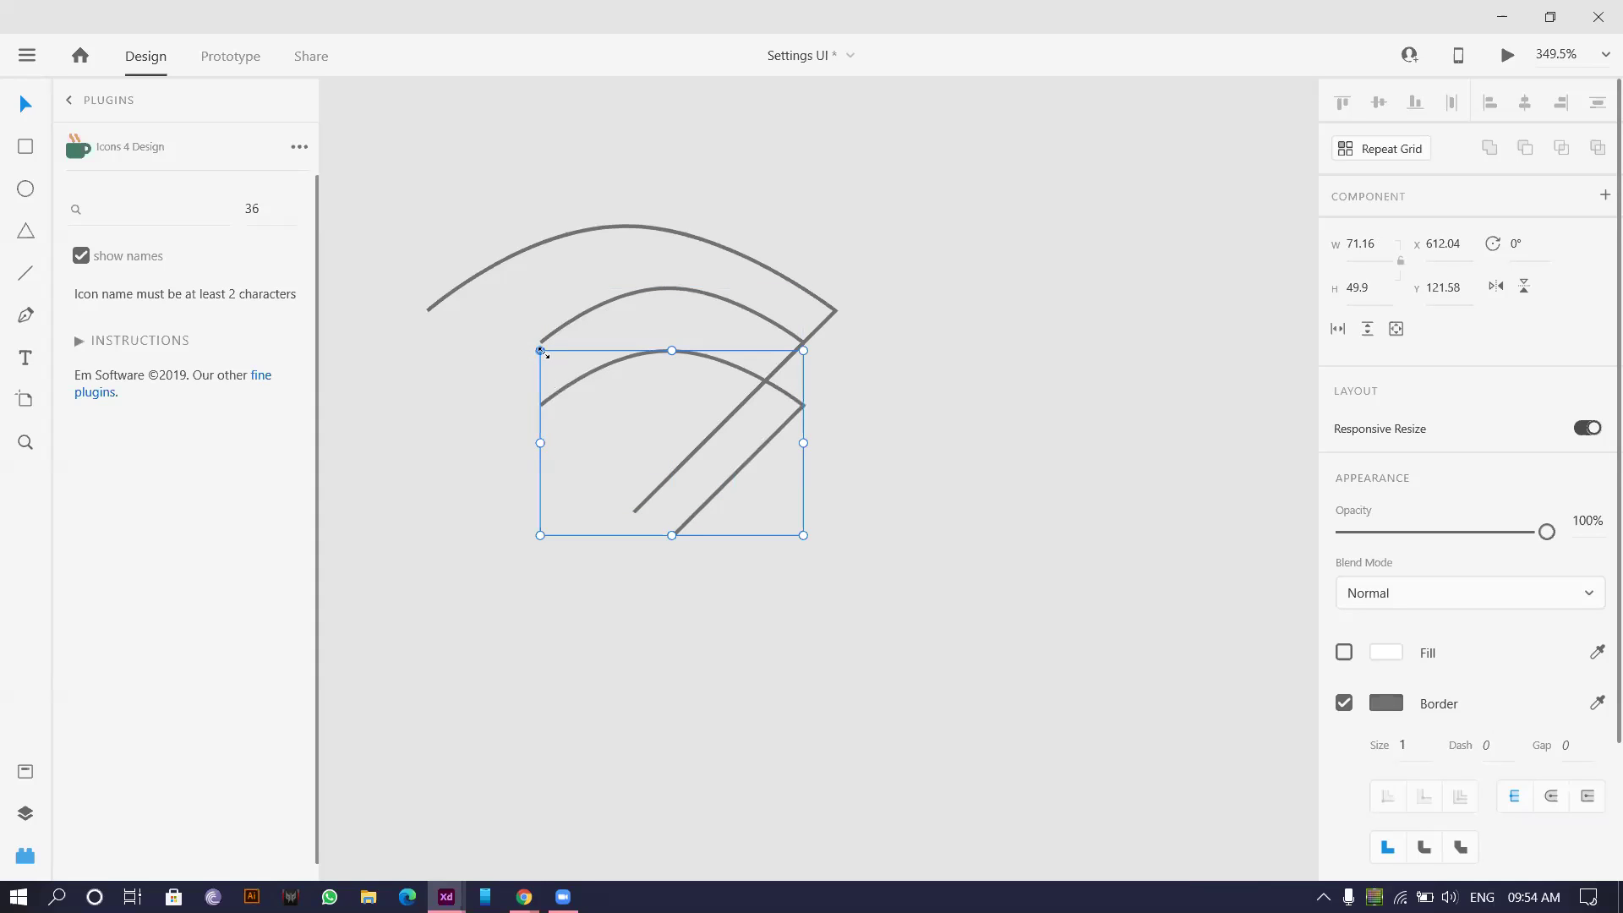
pyautogui.moveTo(542, 351)
pyautogui.mouseDown()
pyautogui.moveTo(566, 388)
pyautogui.moveTo(599, 391)
pyautogui.moveTo(555, 338)
pyautogui.mouseUp()
pyautogui.click(833, 428)
# - Try to align all three arc paths vertically by their middles, and undo the alignment
pyautogui.scroll(5, 831, 424)
pyautogui.scroll(-6, 613, 395)
pyautogui.moveTo(790, 435); pyautogui.dragTo(352, 174)
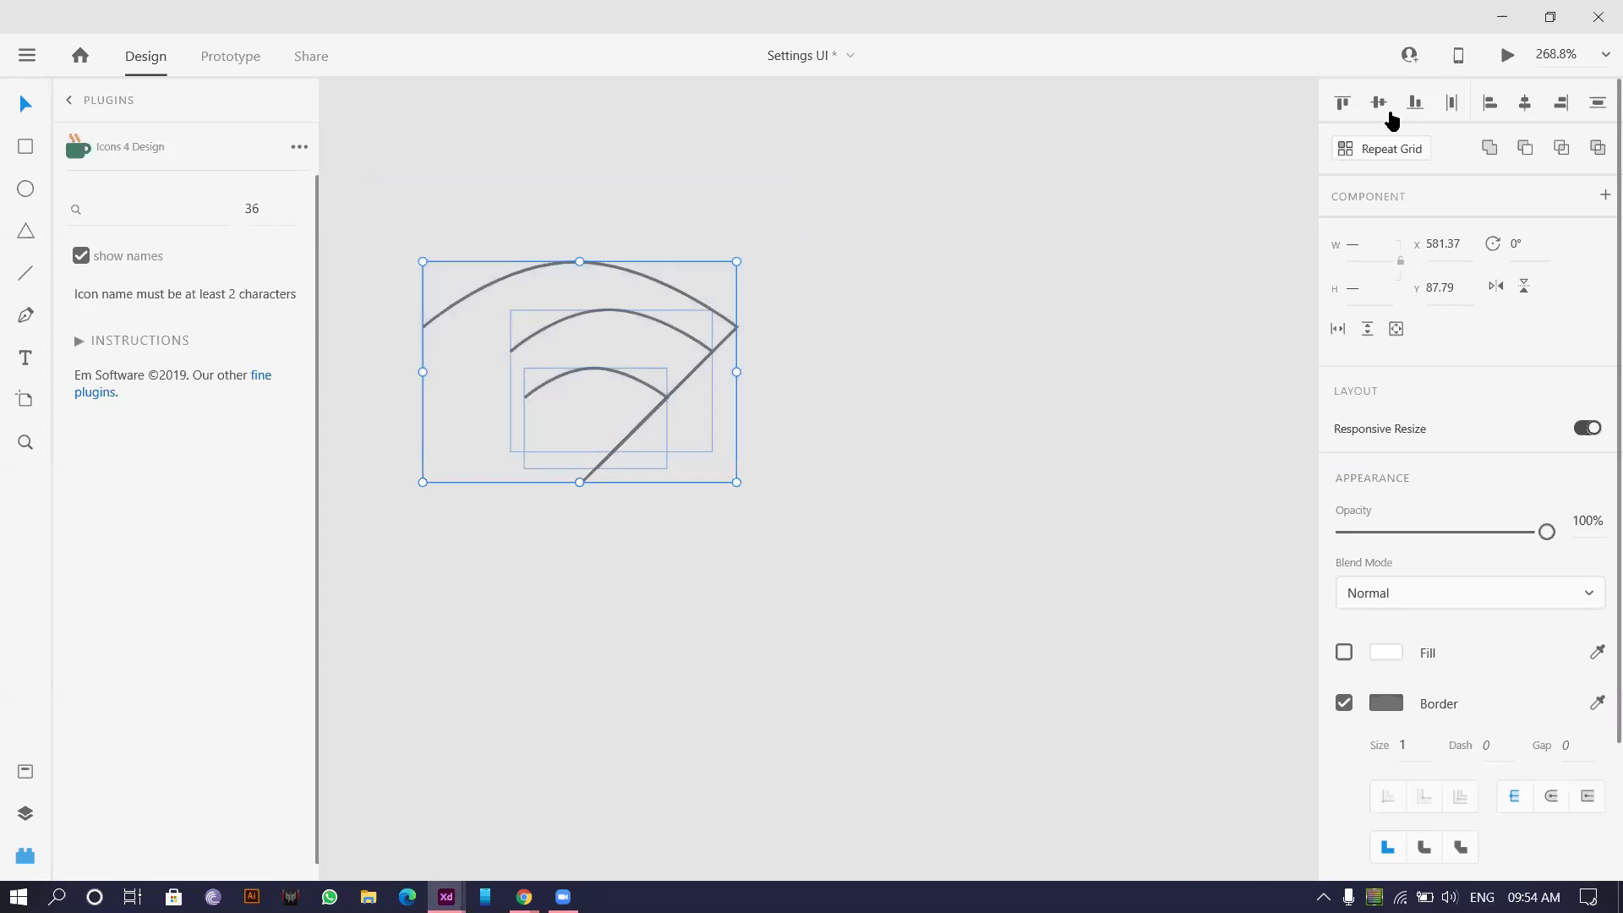
pyautogui.click(1378, 102)
pyautogui.hotkey('ctrl', 'z')
# - Select the two smaller arc copies and delete them, keeping only the original curved path
pyautogui.click(496, 366)
pyautogui.moveTo(485, 454); pyautogui.dragTo(615, 317)
pyautogui.moveTo(573, 259); pyautogui.dragTo(563, 273)
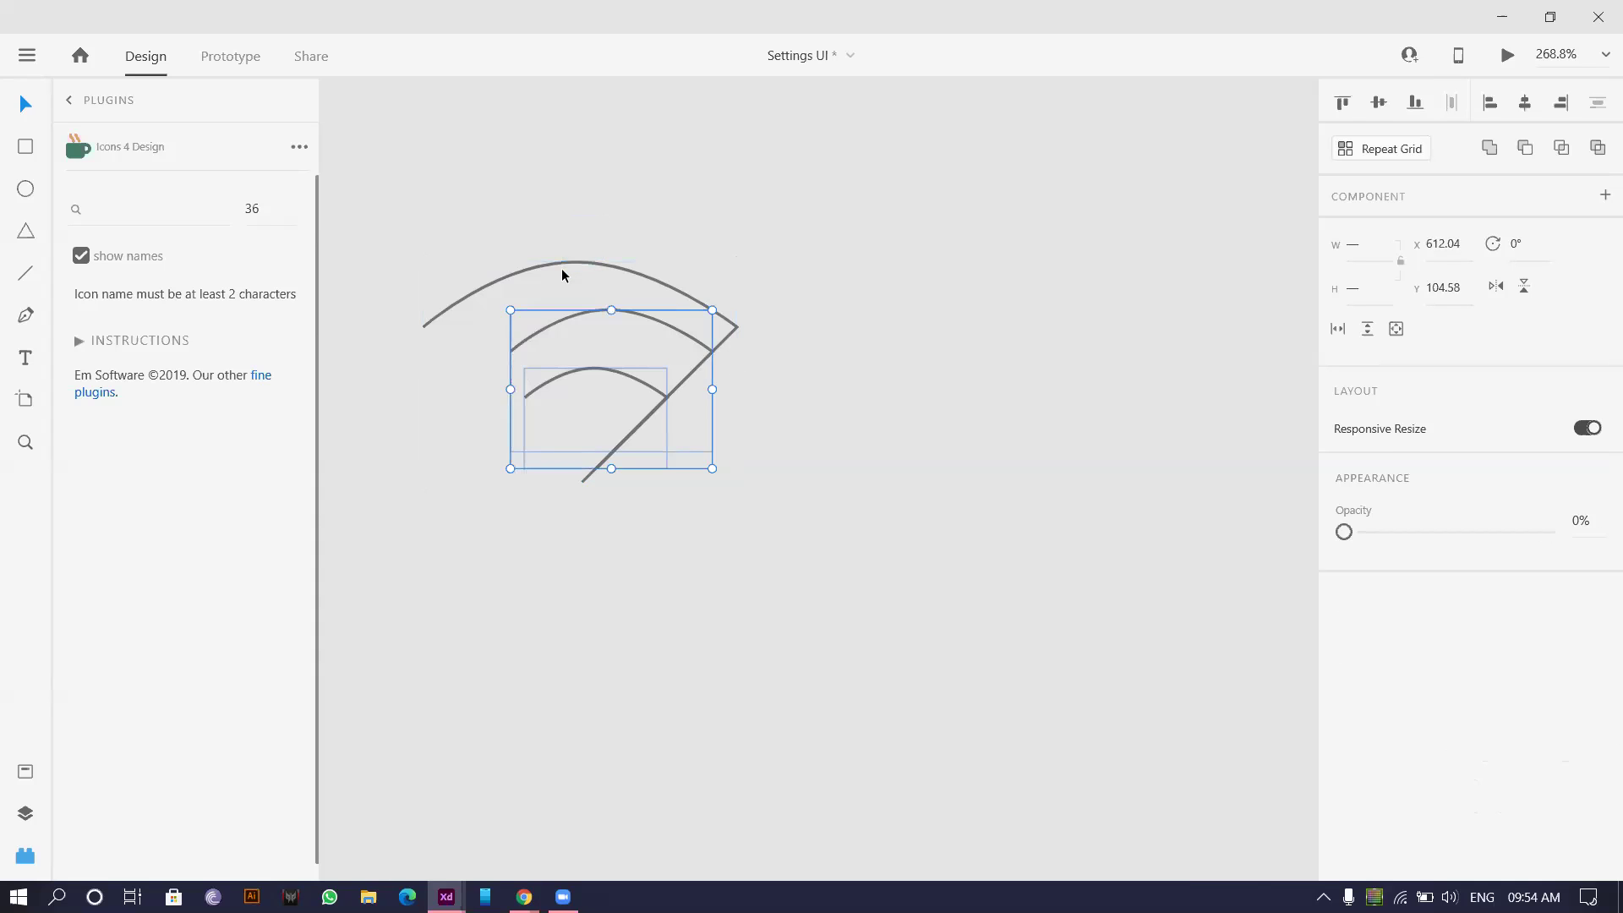
pyautogui.press('Delete')
# - Move the curved path onto the artboard beside the Wifi and Network item labels
pyautogui.scroll(-5, 573, 253)
pyautogui.moveTo(597, 263); pyautogui.dragTo(542, 269)
pyautogui.scroll(5, 543, 269)
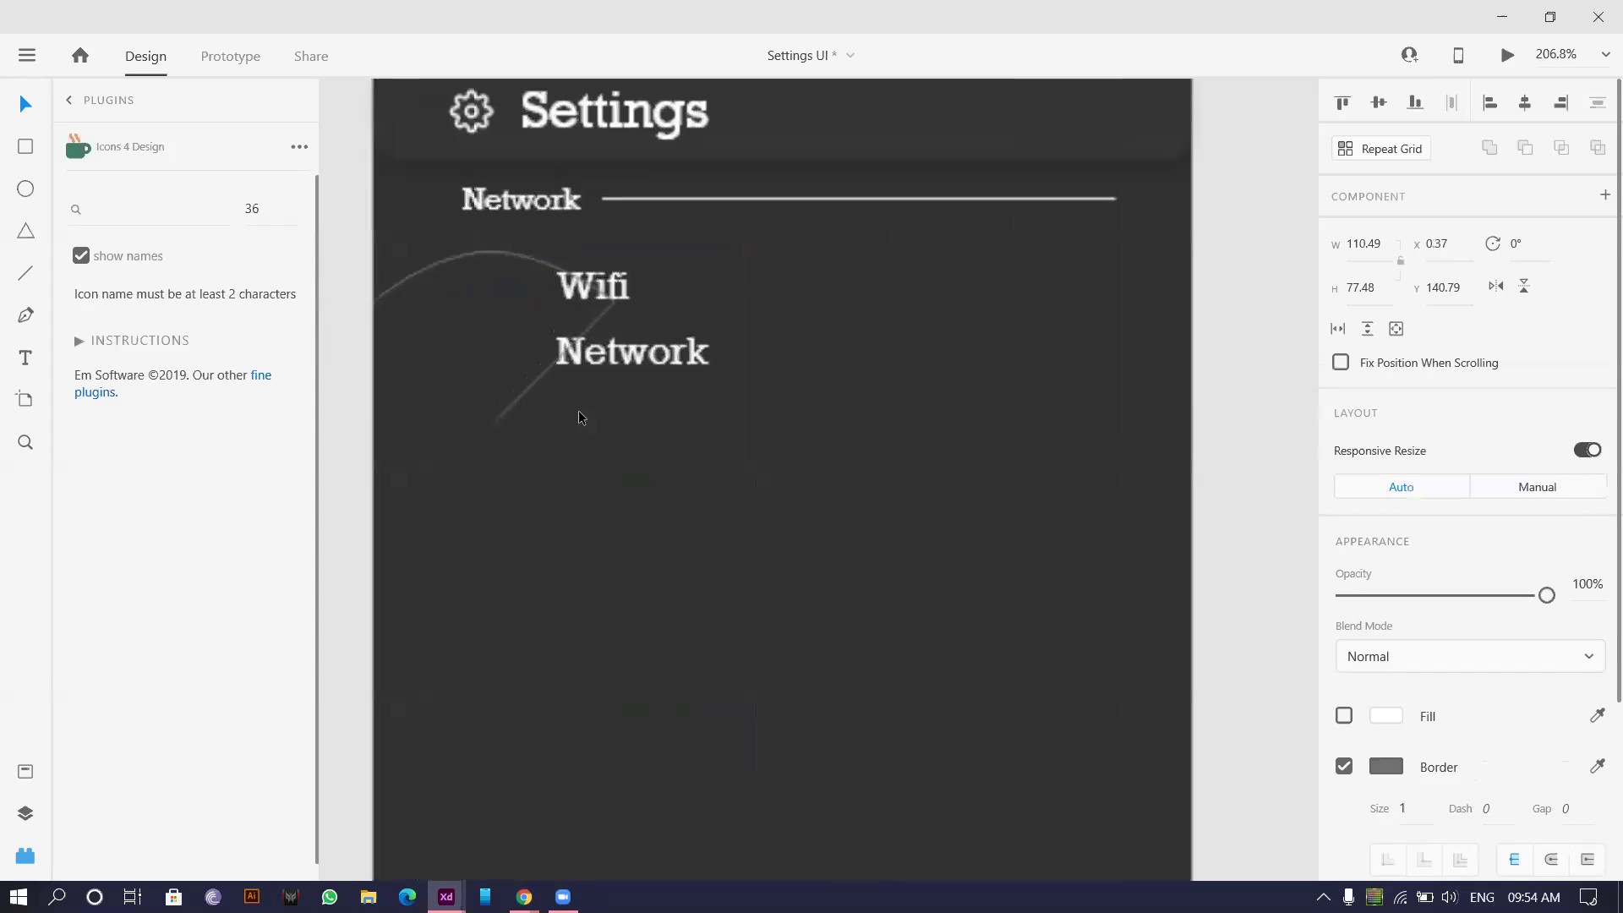
# - Scale the curved path down to about 25 by 17 beside the Wifi label and set its border size to 4
pyautogui.moveTo(611, 420); pyautogui.dragTo(559, 213)
pyautogui.scroll(5, 559, 350)
pyautogui.scroll(-3, 1437, 667)
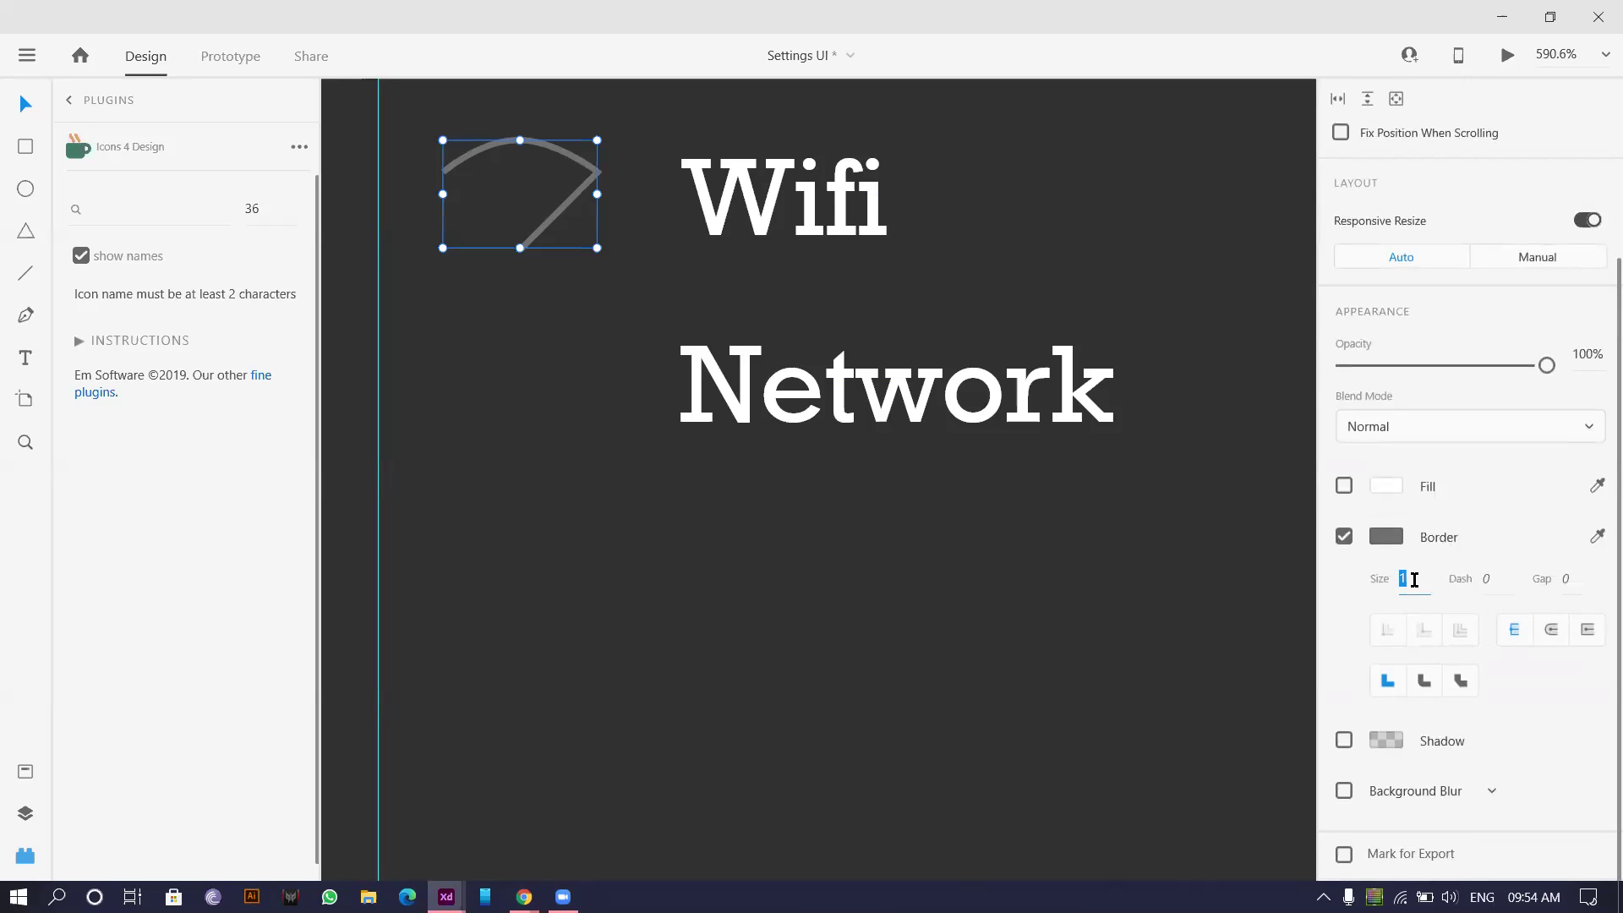
pyautogui.write('4')
pyautogui.press('Return')
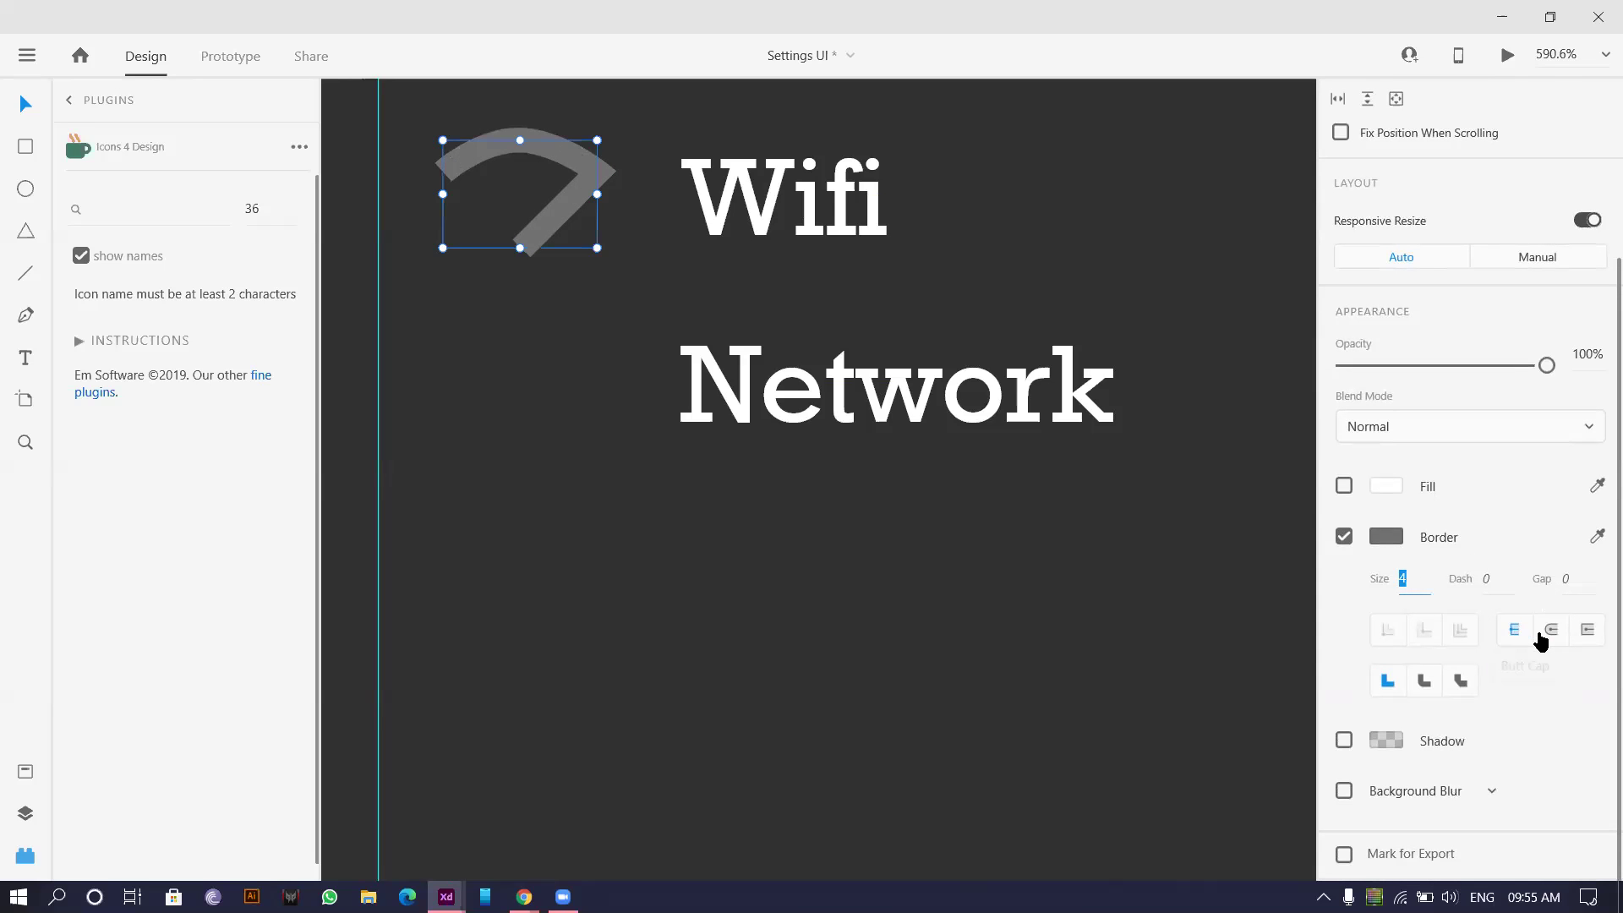
# - Give the curved path round caps and joins and make its border white
pyautogui.click(1540, 636)
pyautogui.click(1378, 539)
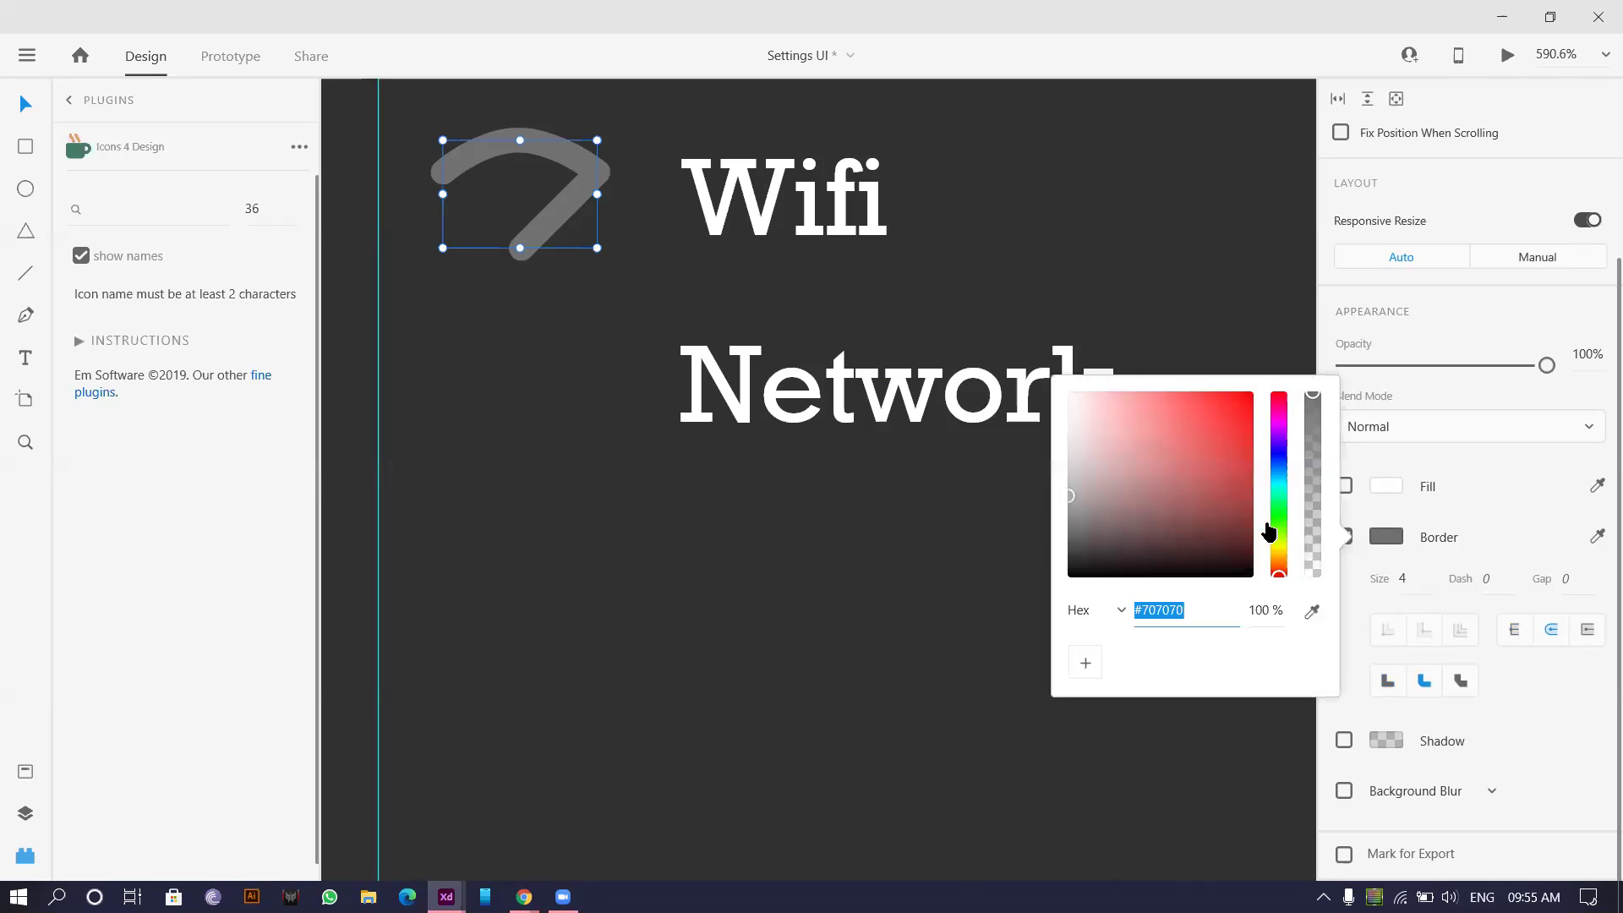
pyautogui.moveTo(1090, 499); pyautogui.dragTo(995, 346)
pyautogui.click(478, 169)
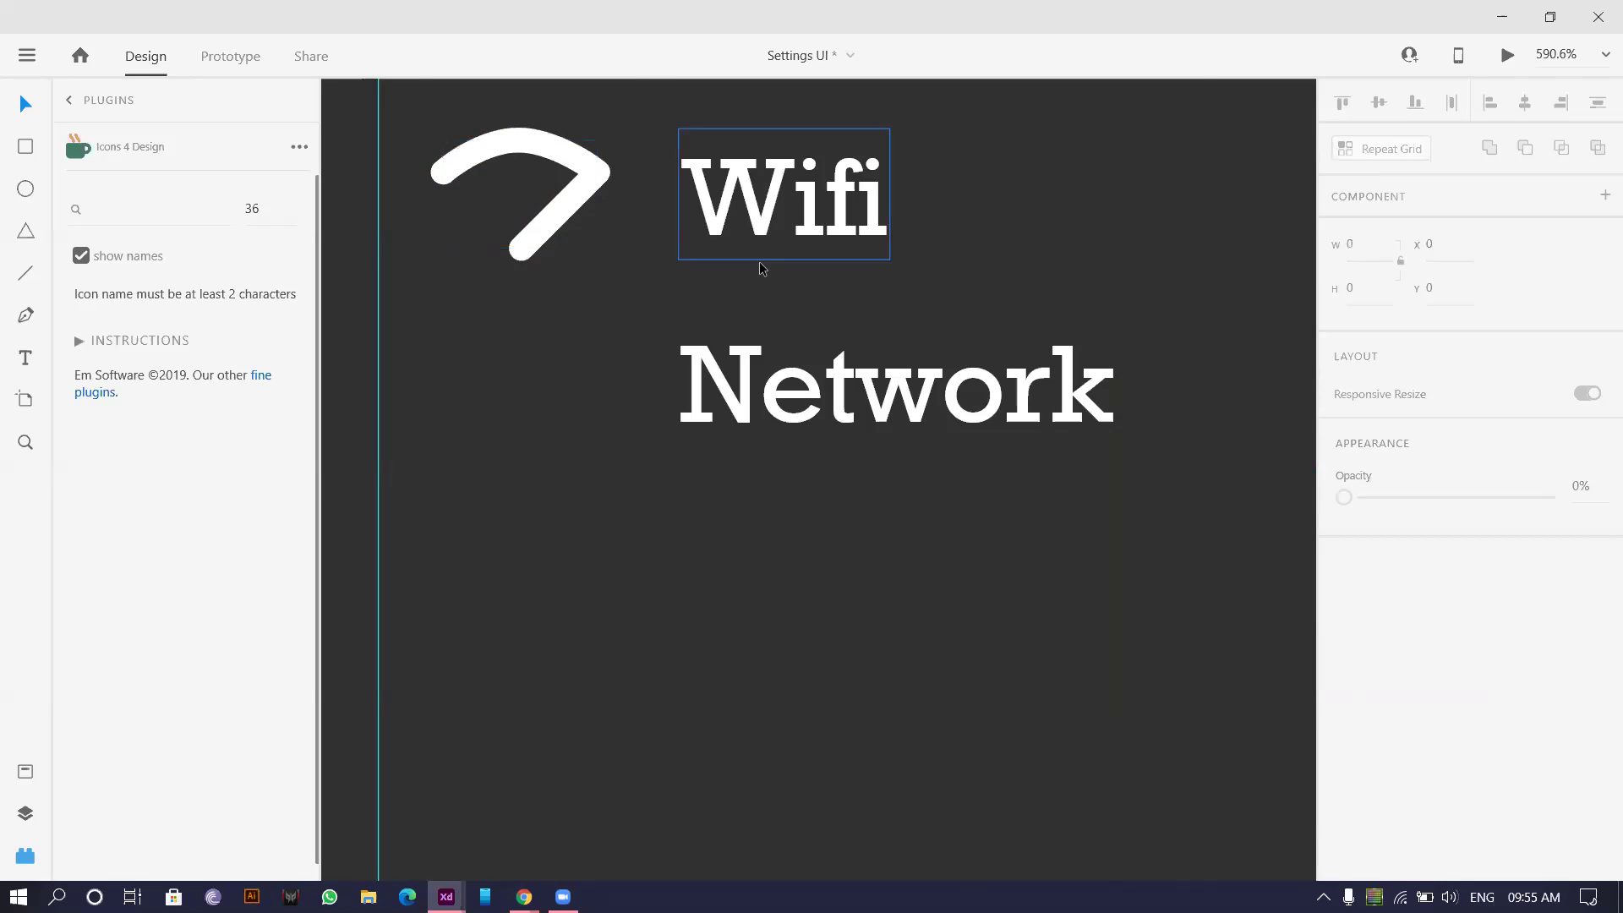
# - Reduce the curved path's border size to 2
pyautogui.scroll(-3, 644, 204)
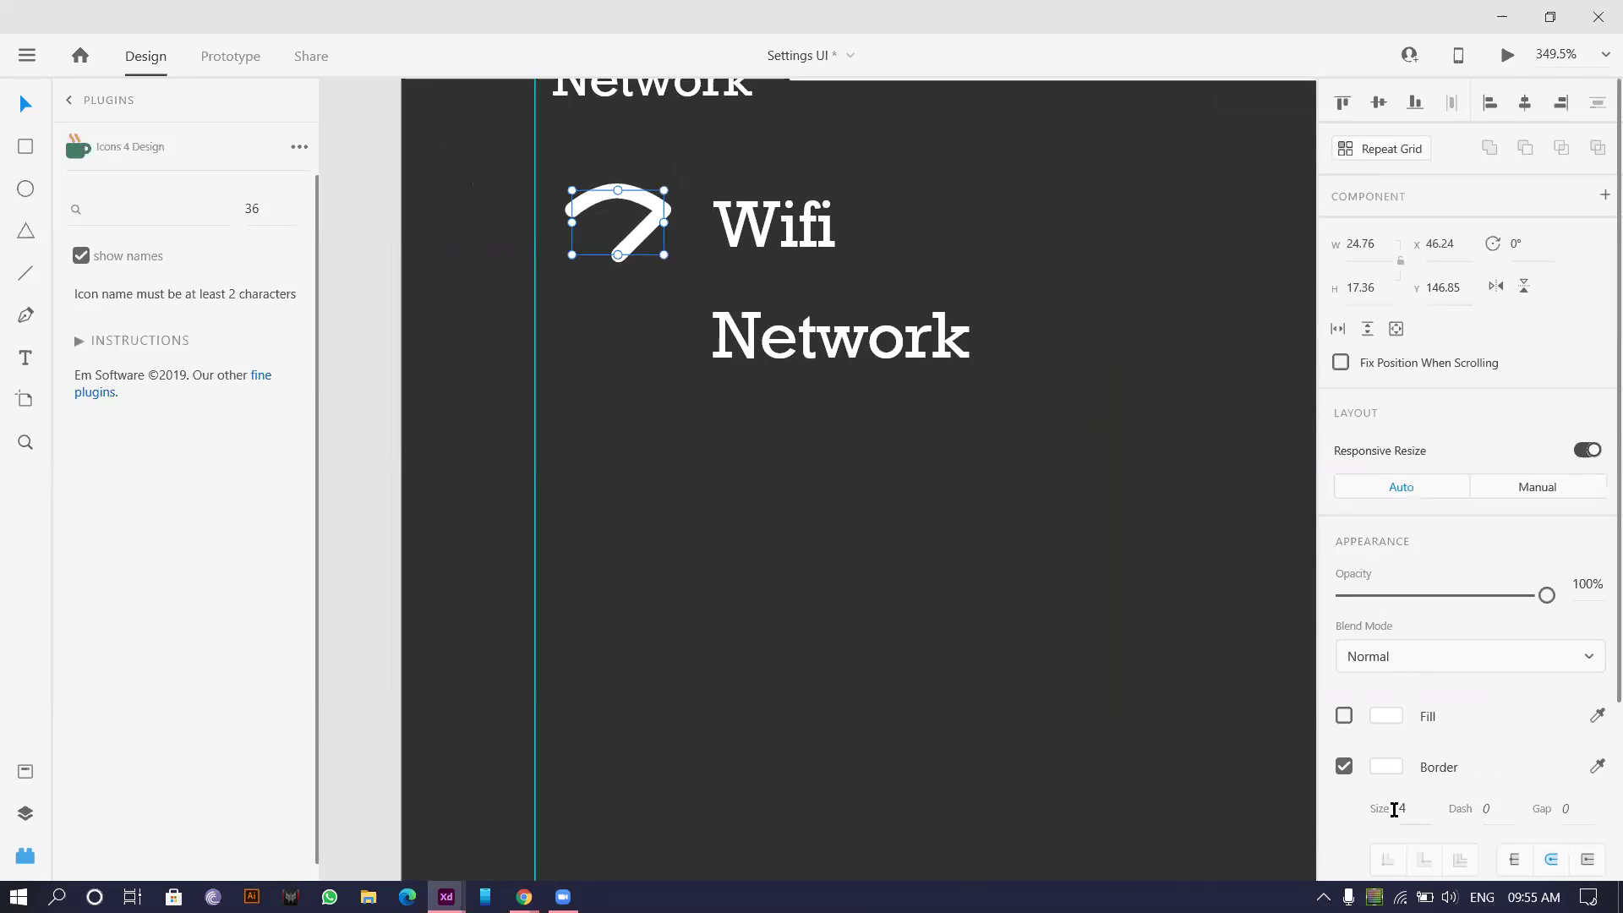
pyautogui.write('2')
pyautogui.press('Return')
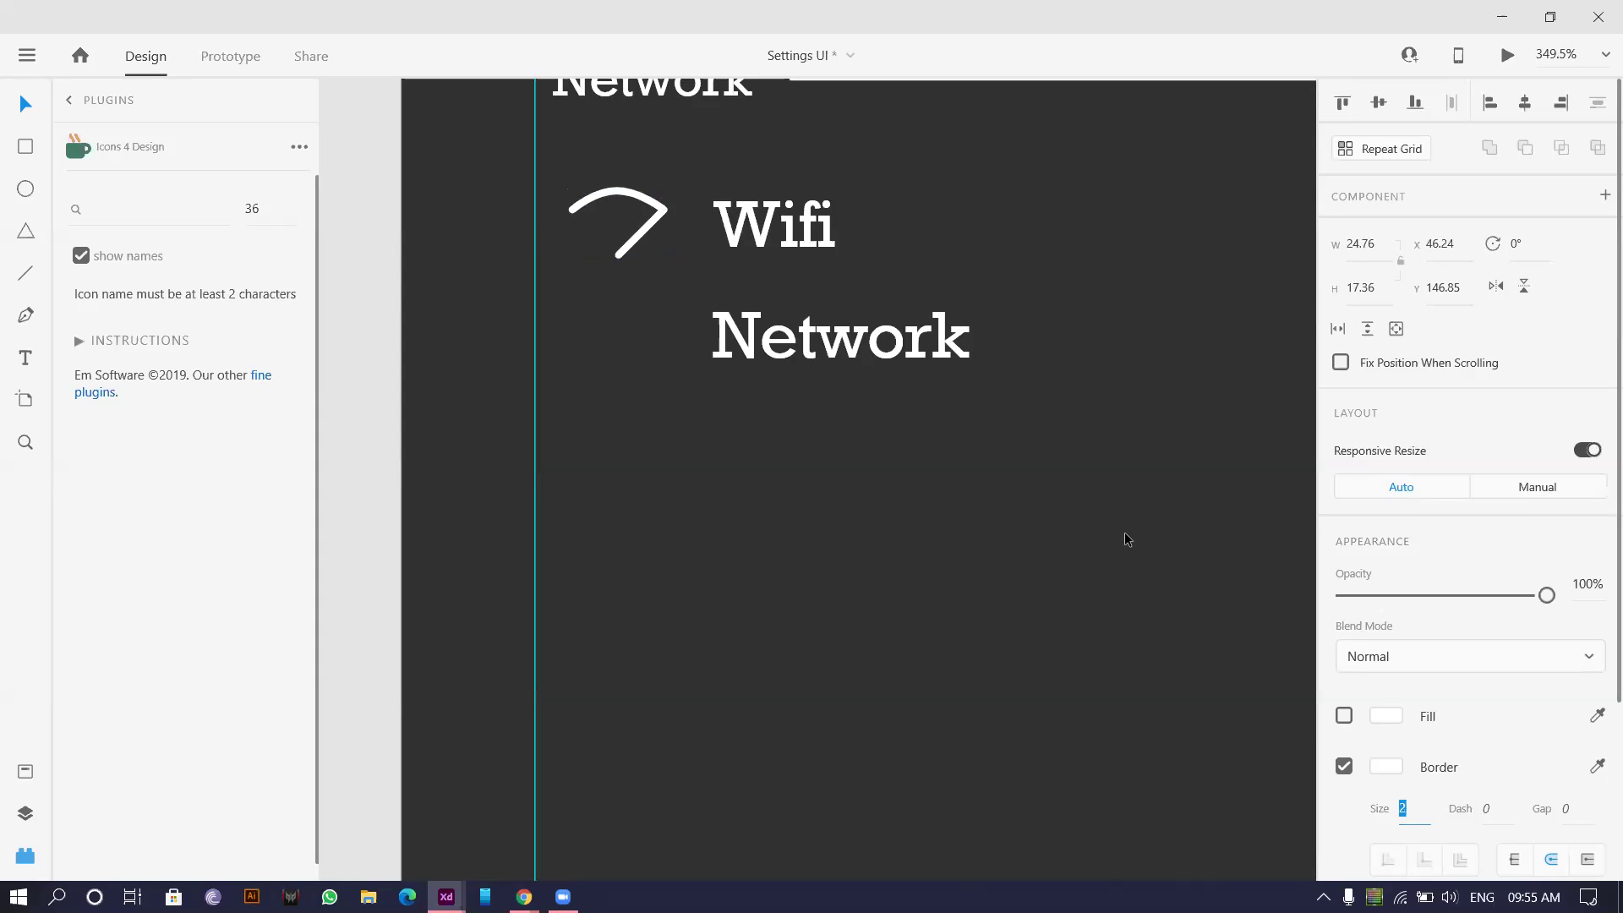
pyautogui.click(788, 94)
pyautogui.scroll(-6, 816, 229)
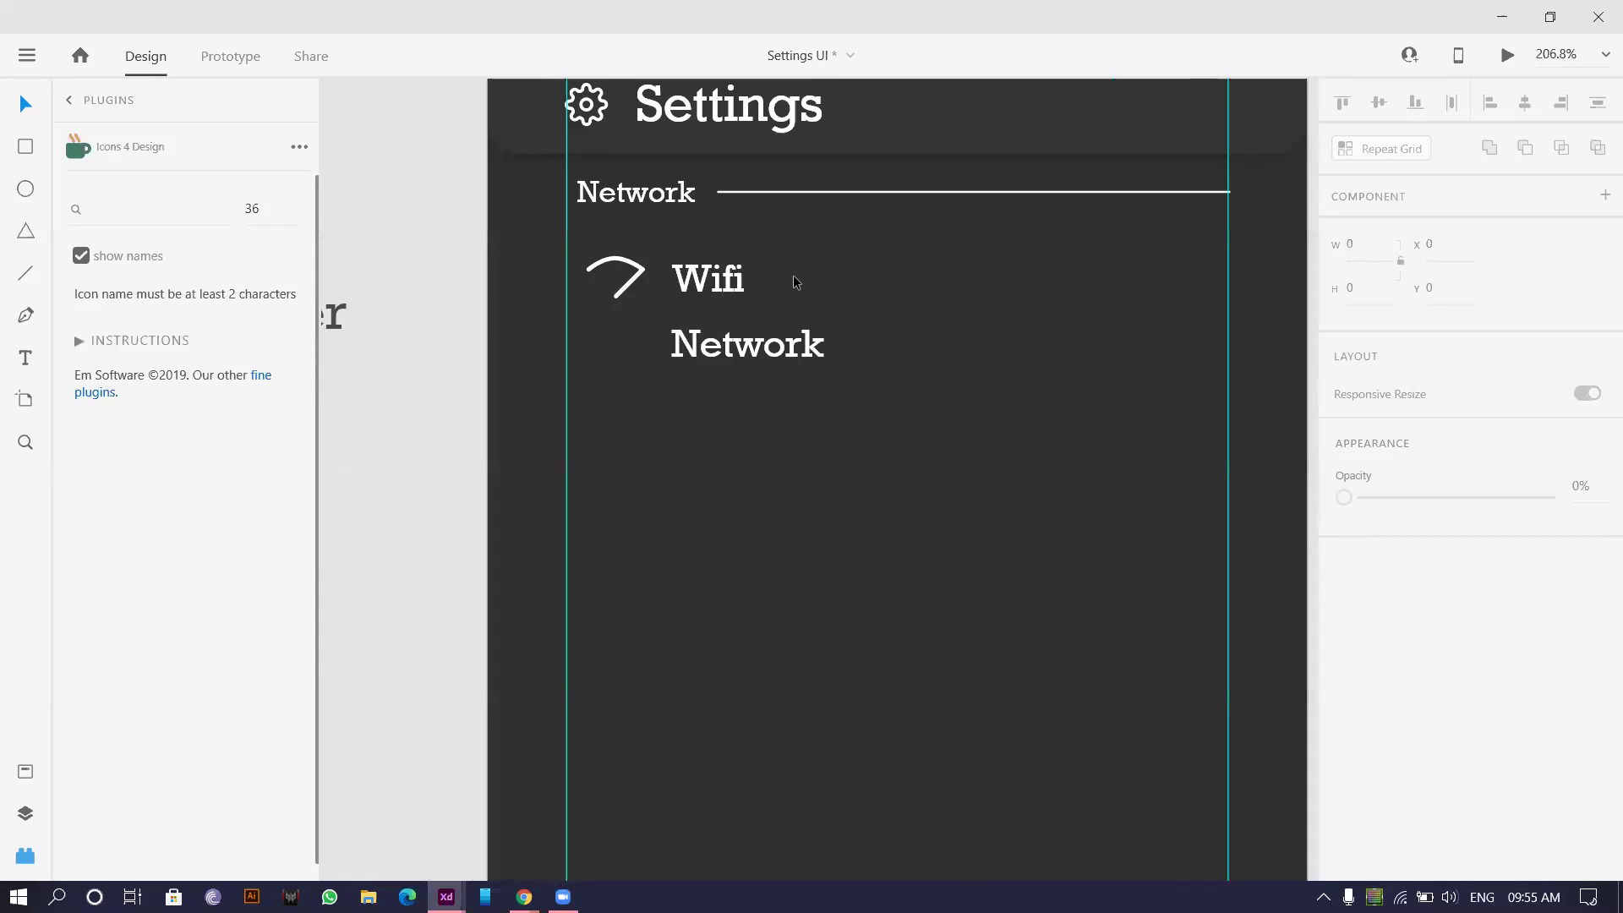
# - Duplicate the arc path and scale the copy to about 15 by 10.5, nested inside the original against its diagonal stroke
pyautogui.scroll(4, 744, 301)
pyautogui.scroll(10, 744, 302)
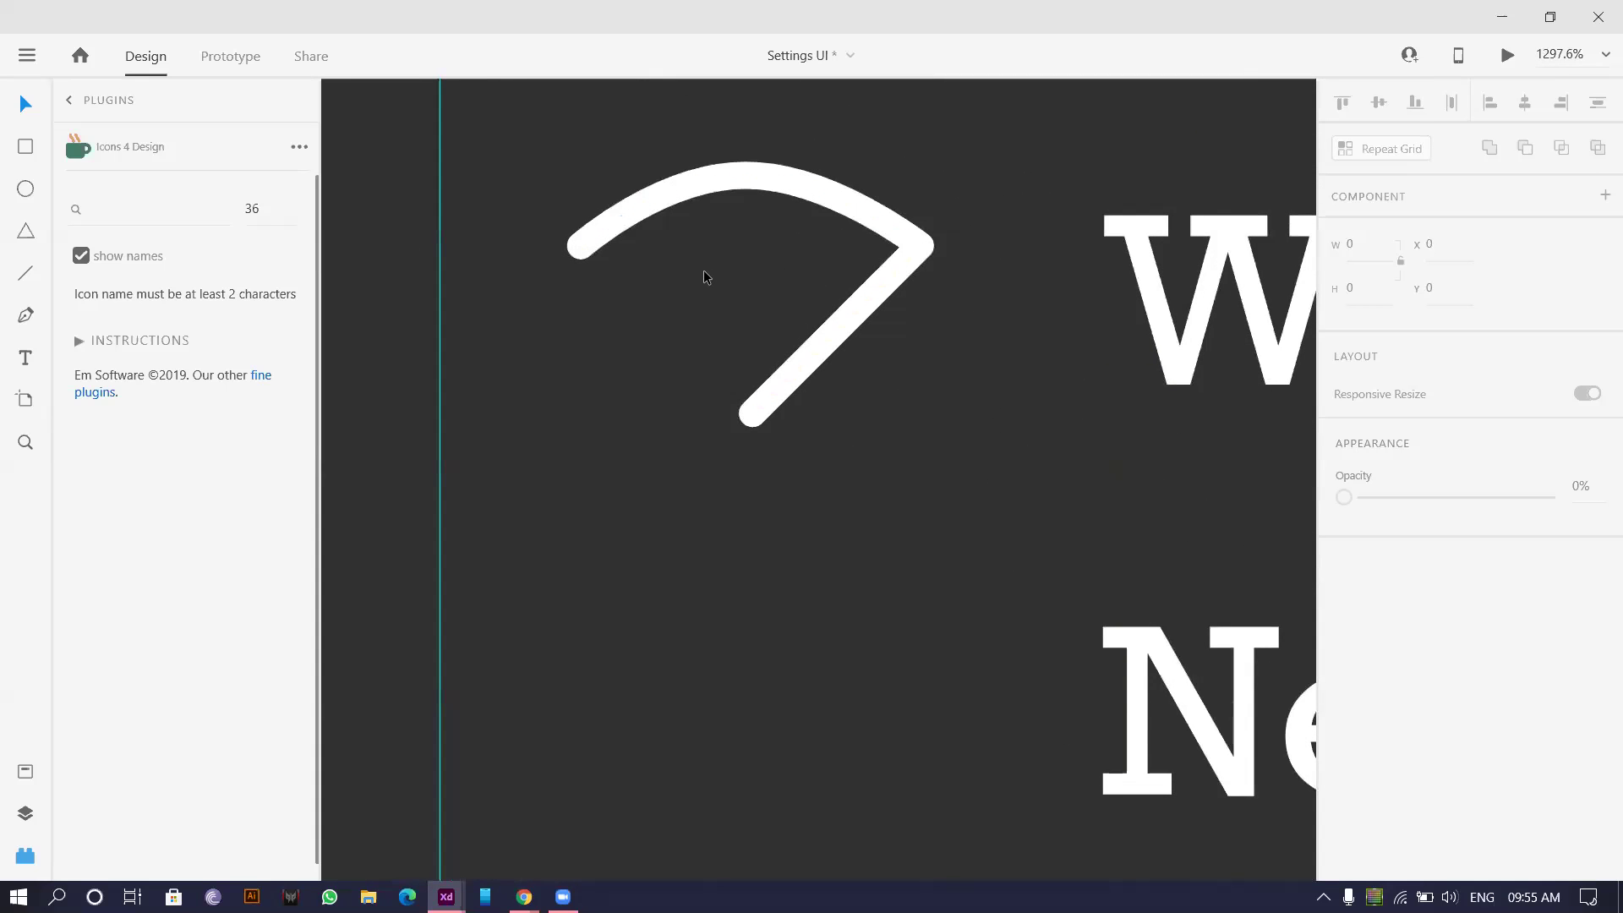
pyautogui.click(879, 292)
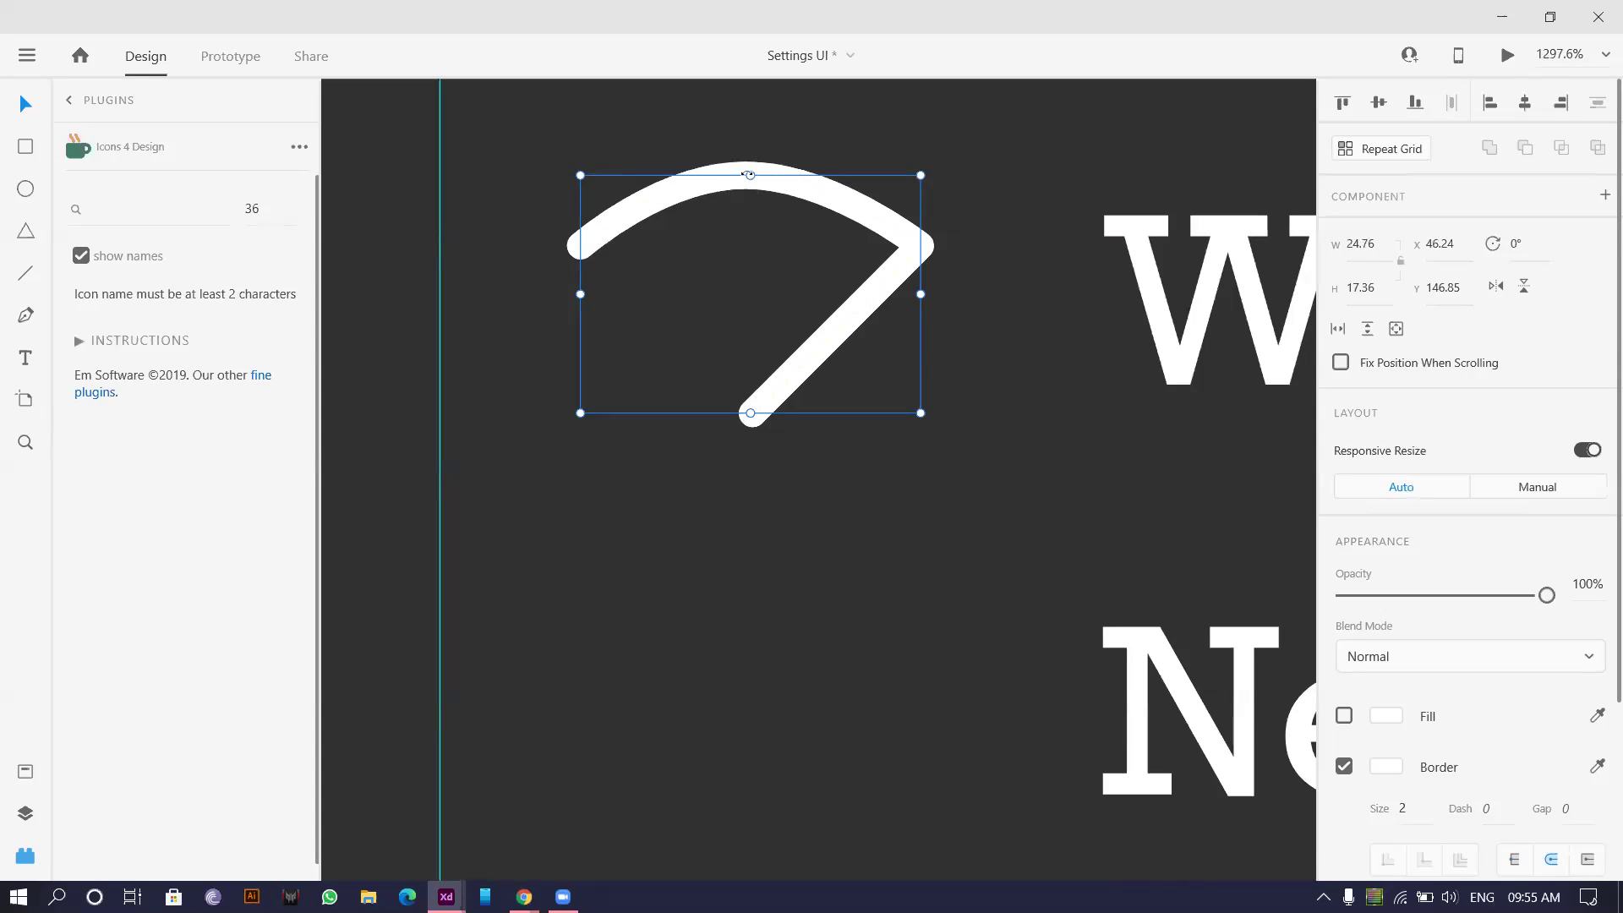
pyautogui.moveTo(749, 173); pyautogui.dragTo(735, 269)
pyautogui.moveTo(920, 336); pyautogui.dragTo(857, 330)
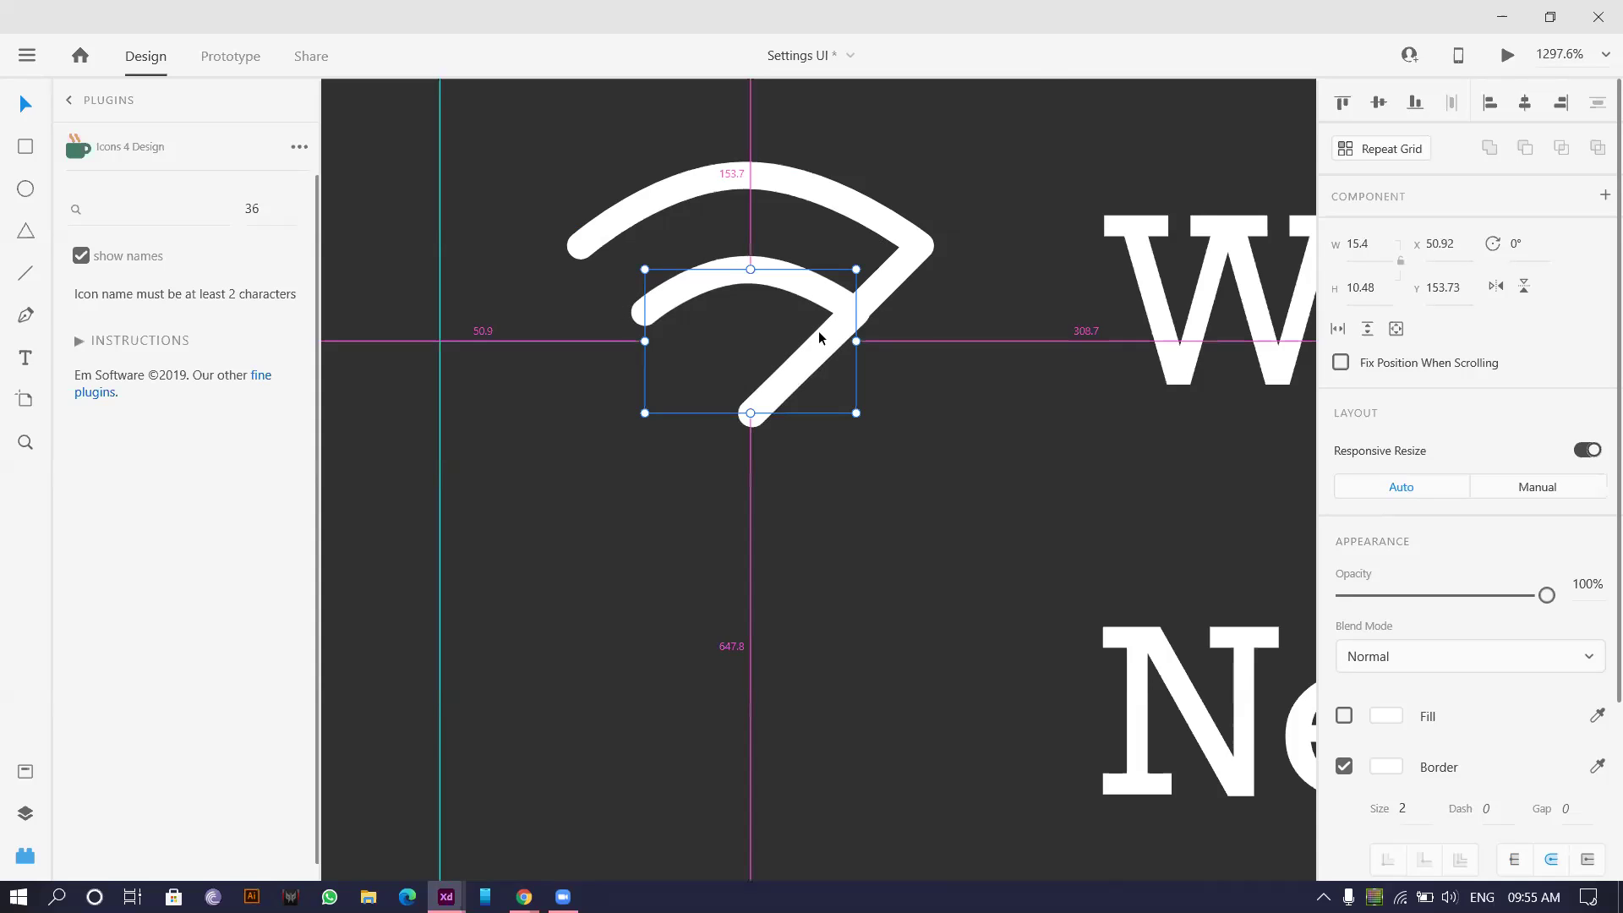
pyautogui.scroll(5, 854, 336)
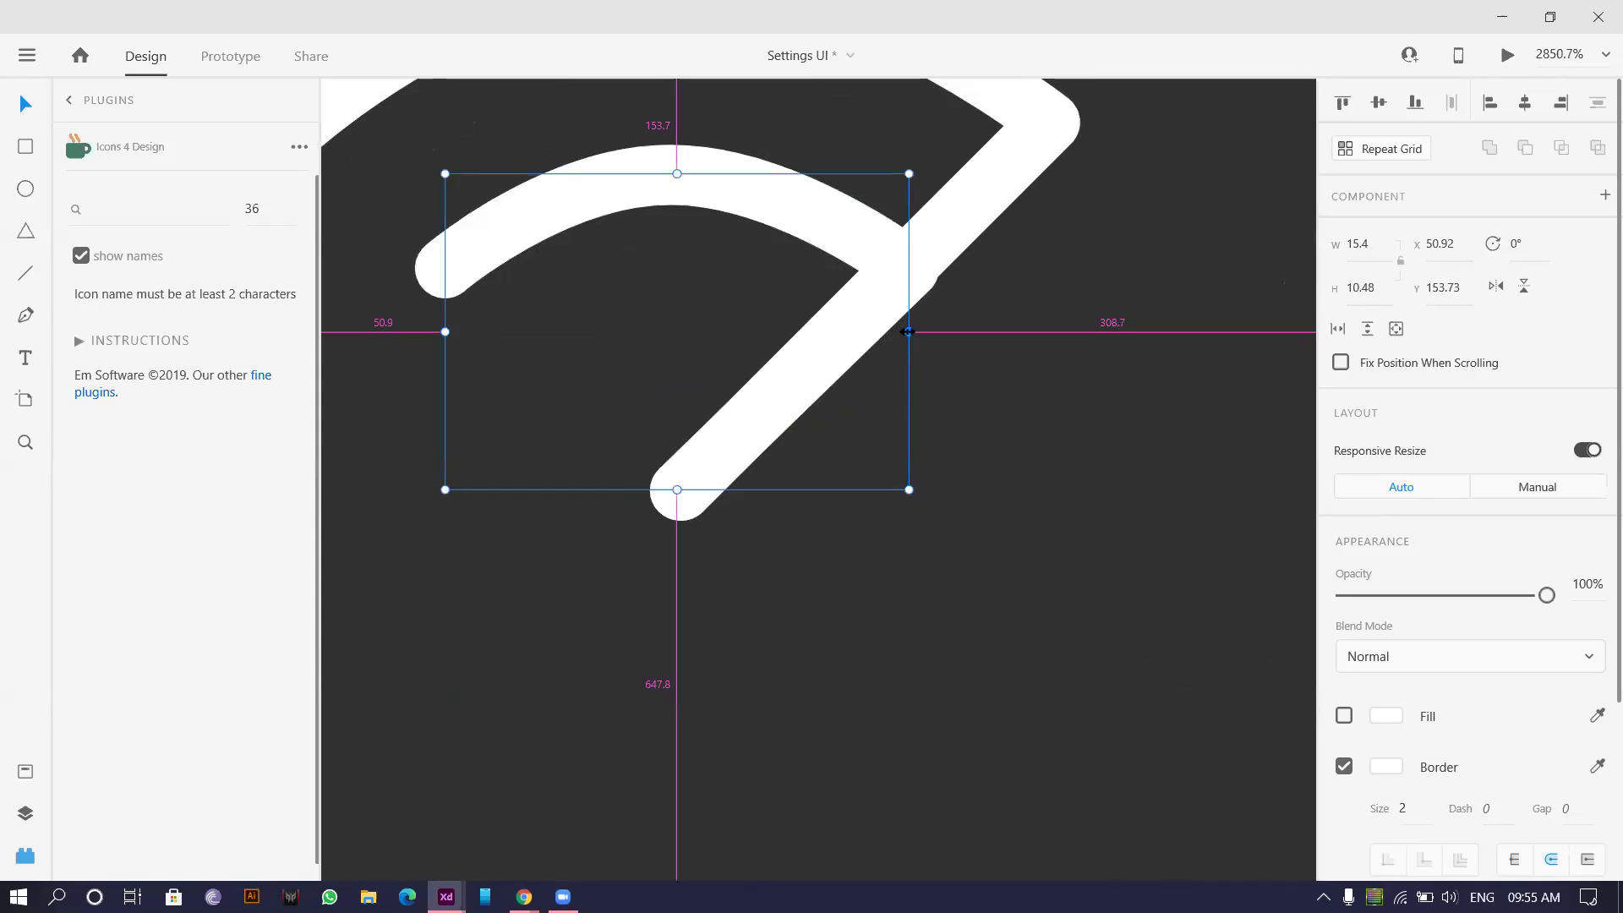
pyautogui.moveTo(908, 332); pyautogui.dragTo(903, 331)
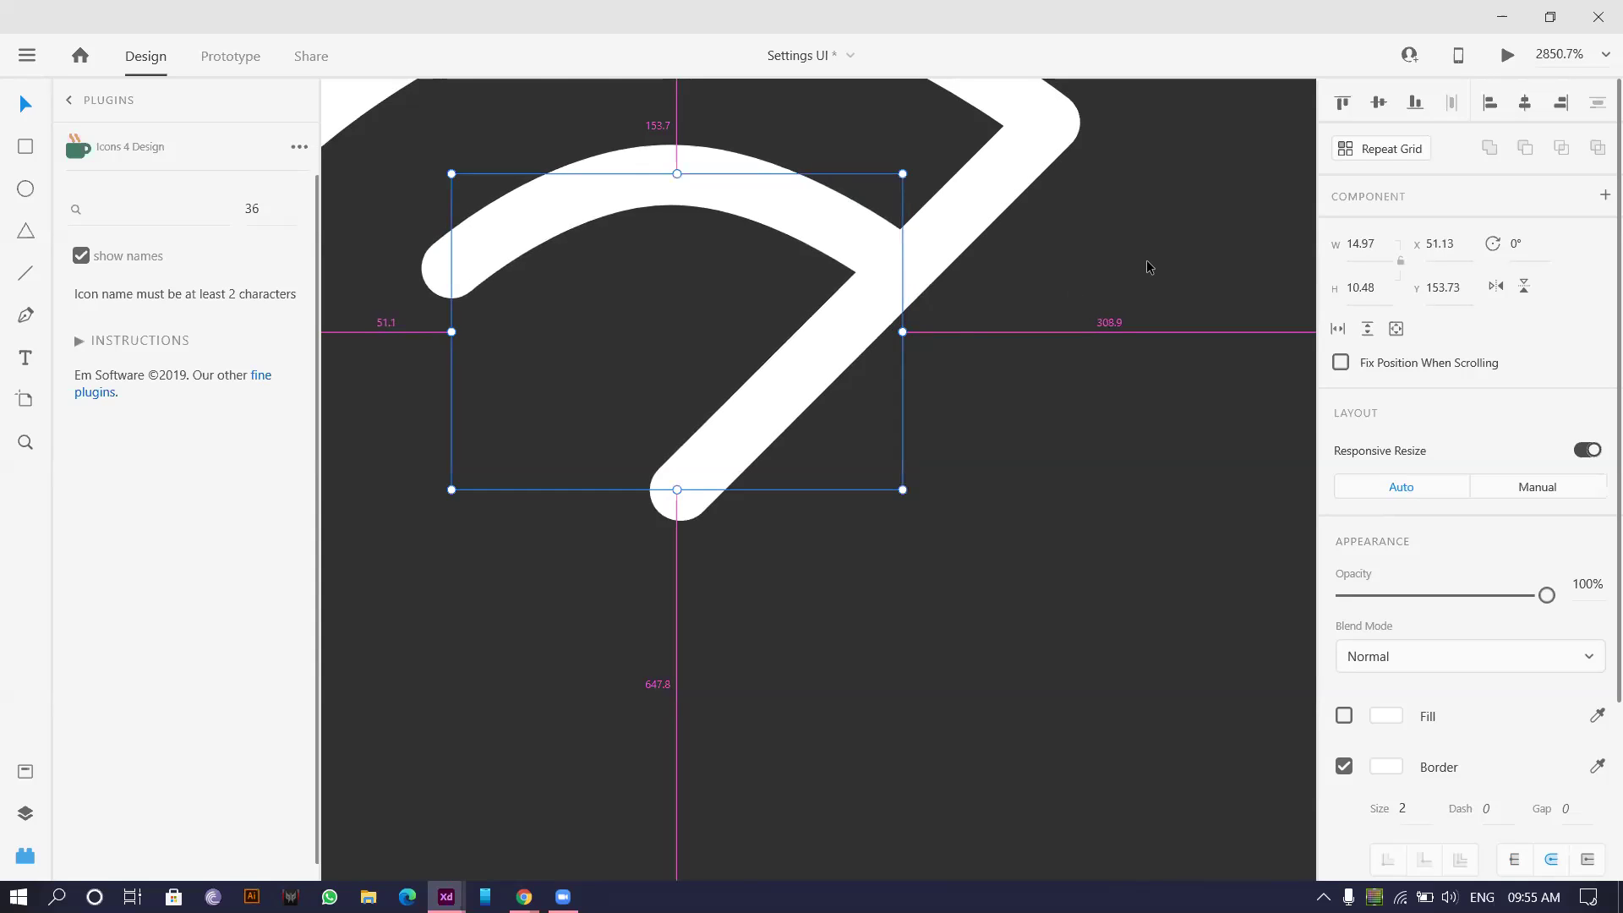
pyautogui.click(1146, 262)
# - Examine the finished Wifi icon beside its label at several magnifications
pyautogui.scroll(-5, 1146, 262)
pyautogui.scroll(-3, 893, 221)
pyautogui.scroll(3, 818, 250)
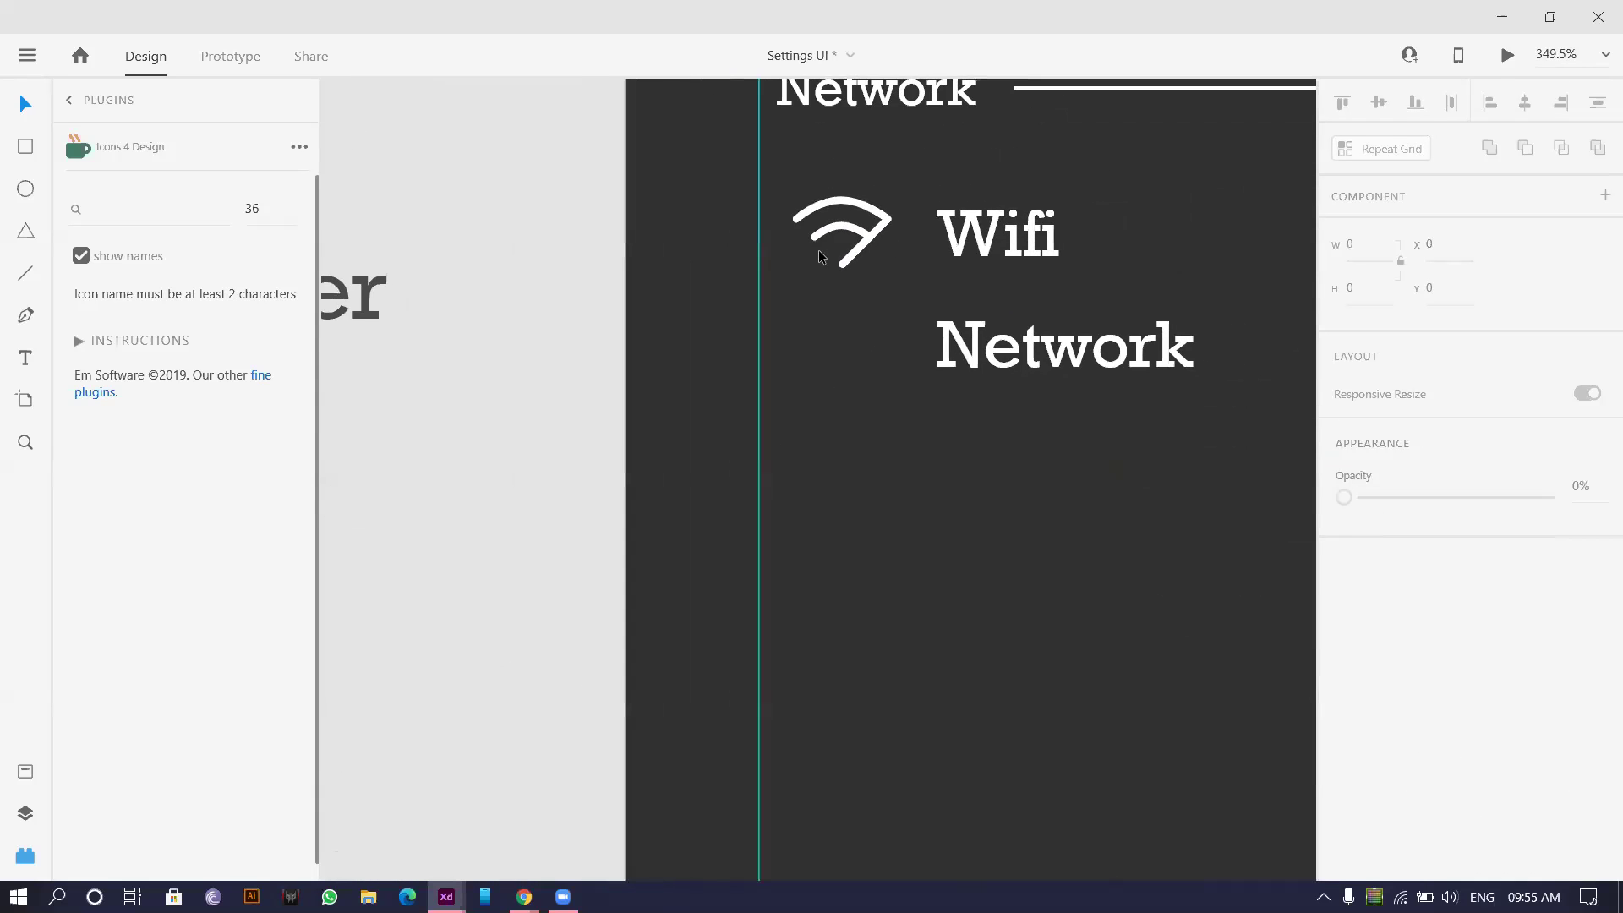
pyautogui.scroll(-10, 825, 228)
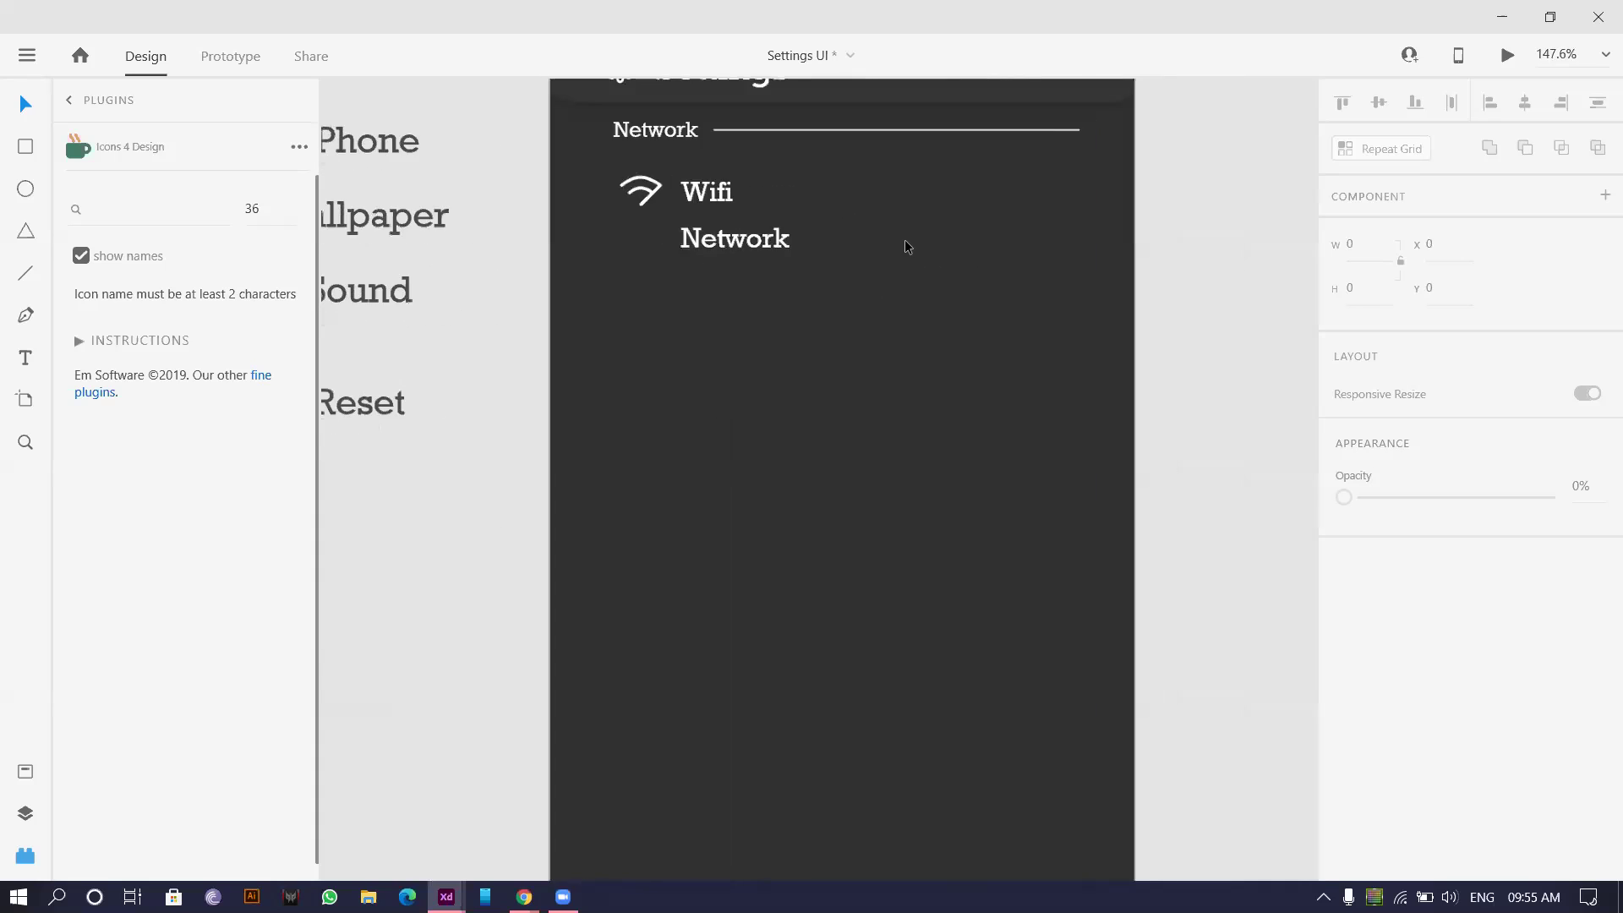
pyautogui.scroll(10, 652, 279)
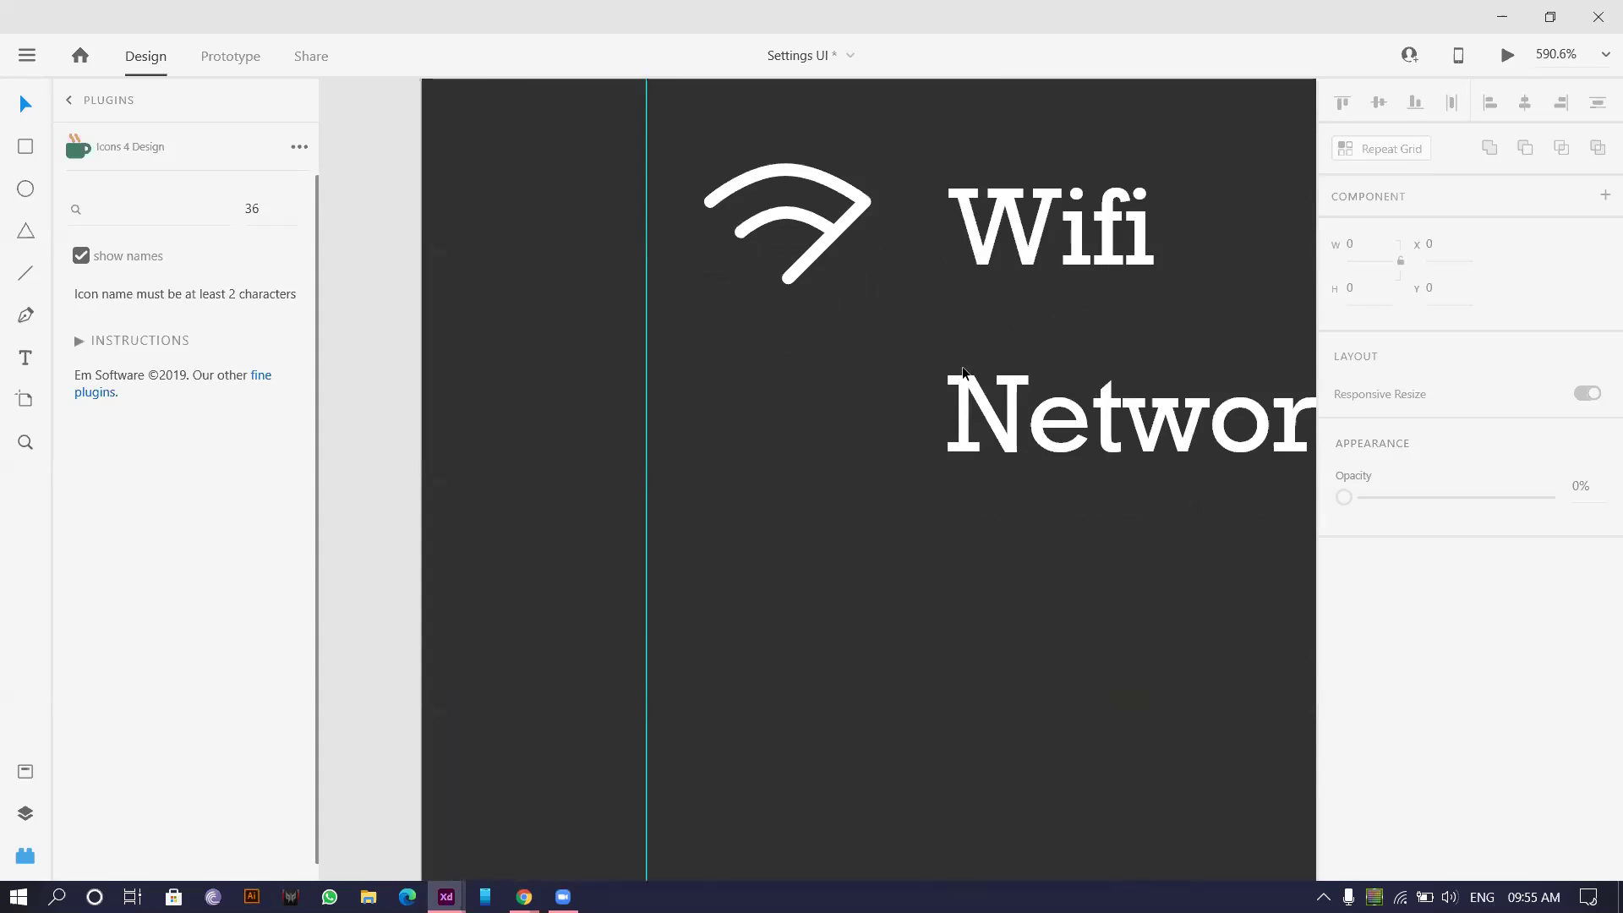
pyautogui.scroll(-3, 1088, 378)
pyautogui.scroll(-5, 1088, 378)
pyautogui.scroll(3, 736, 286)
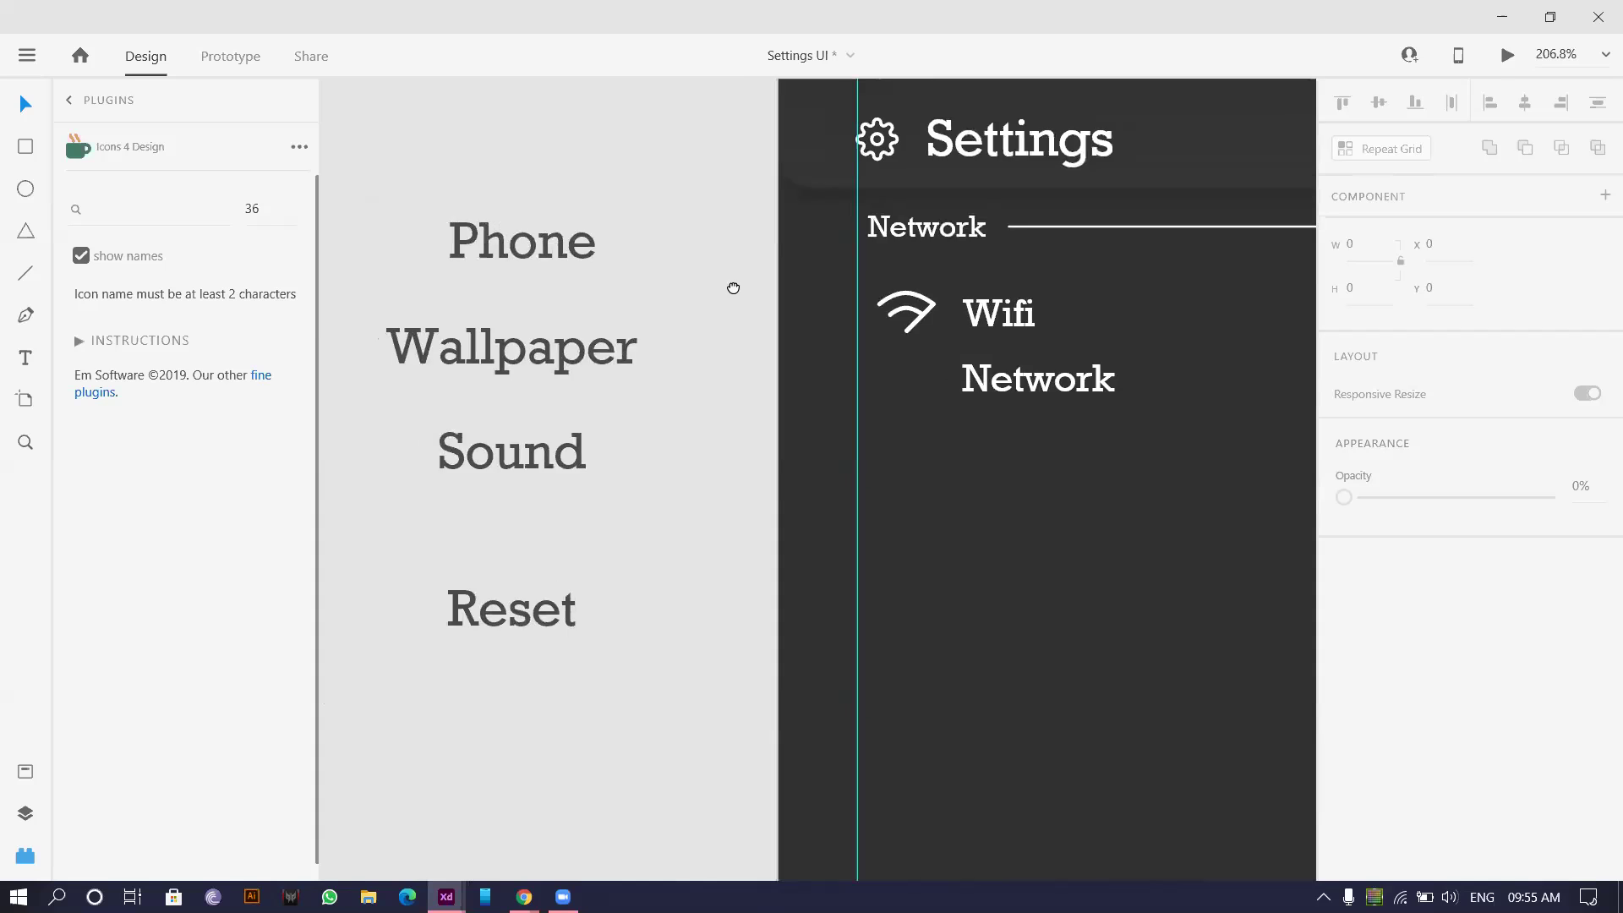
# - With the Pen tool, start a path in the empty canvas beside the artboard: a vertical stroke about 31 tall and a baseline about 62 wide
pyautogui.moveTo(607, 186); pyautogui.dragTo(655, 209)
pyautogui.scroll(3, 550, 377)
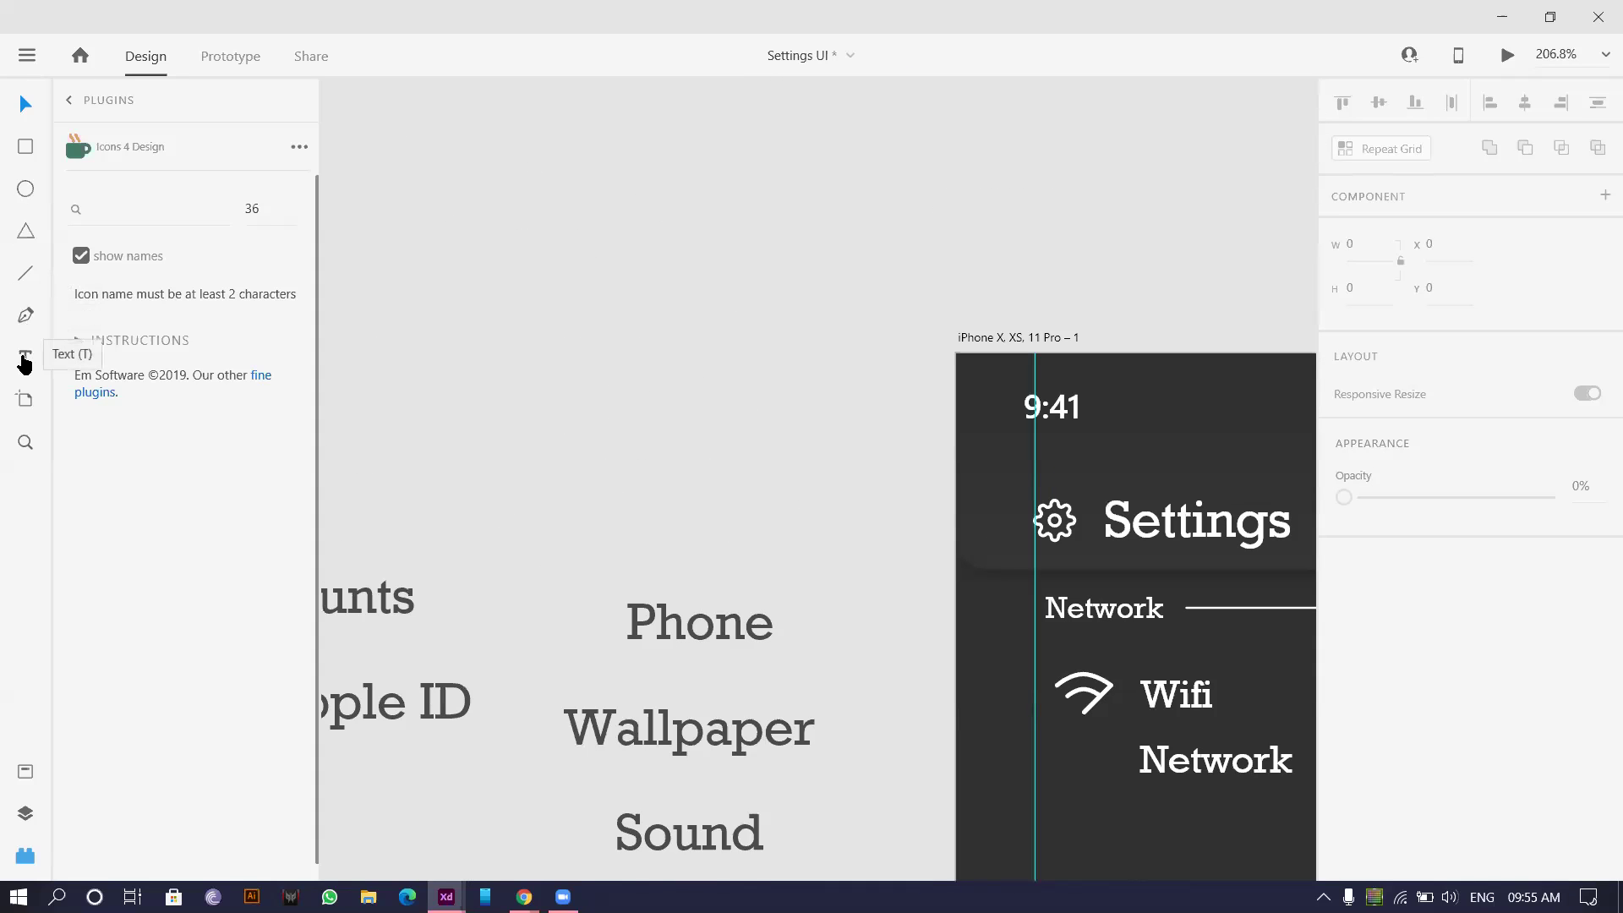
pyautogui.click(550, 286)
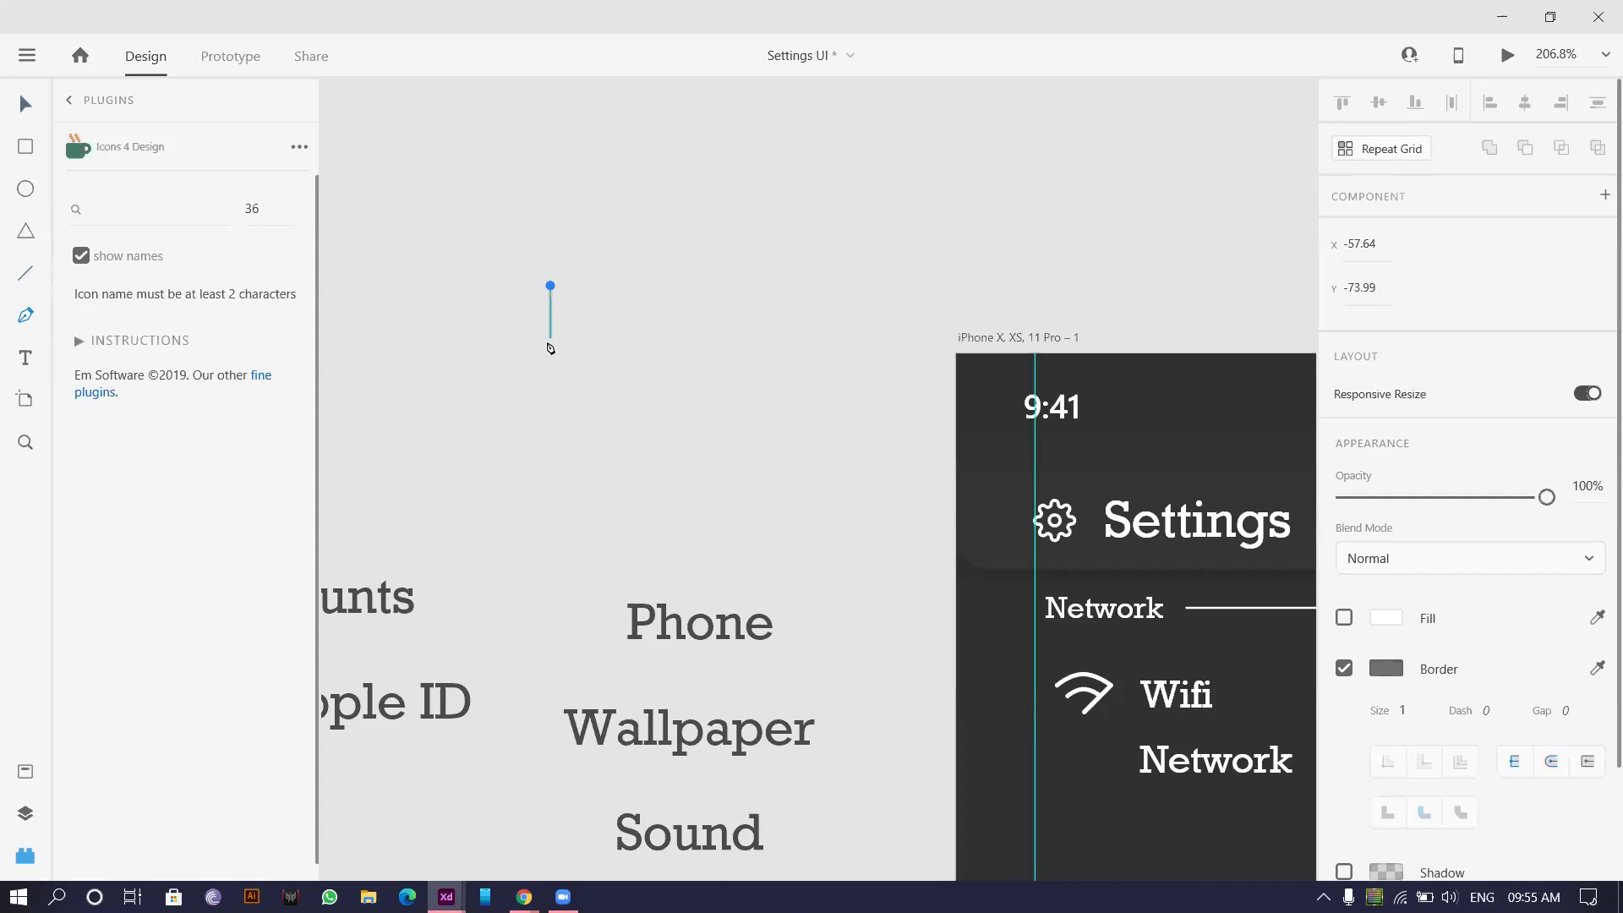
pyautogui.keyDown('shift'); pyautogui.click(685, 380); pyautogui.keyUp('shift')
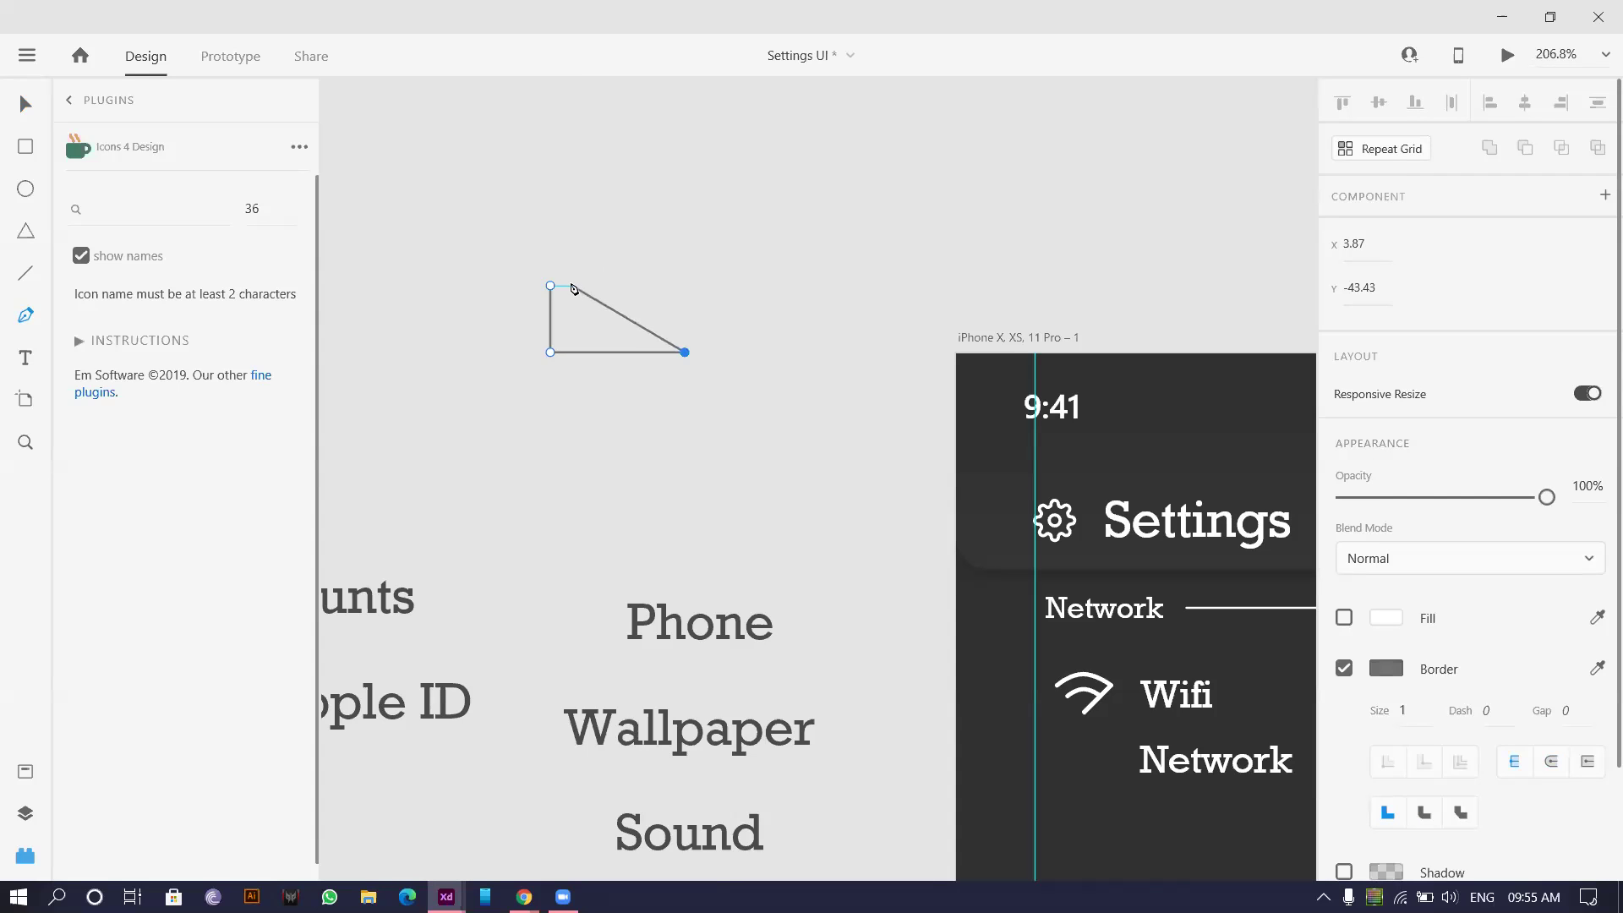
pyautogui.click(575, 291)
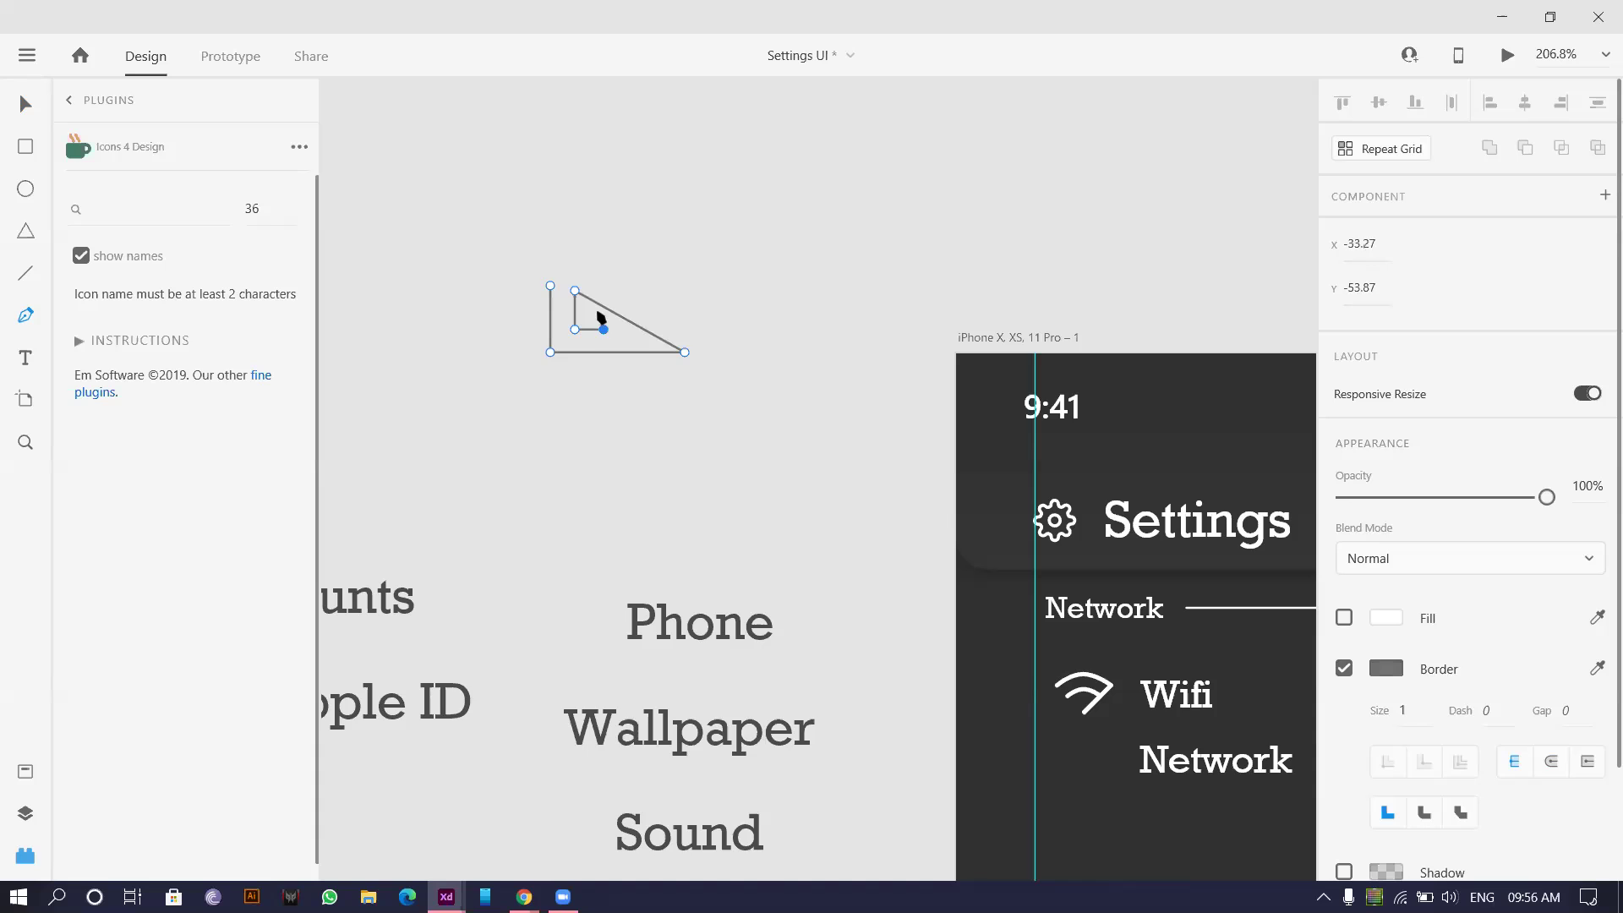
pyautogui.scroll(5, 596, 323)
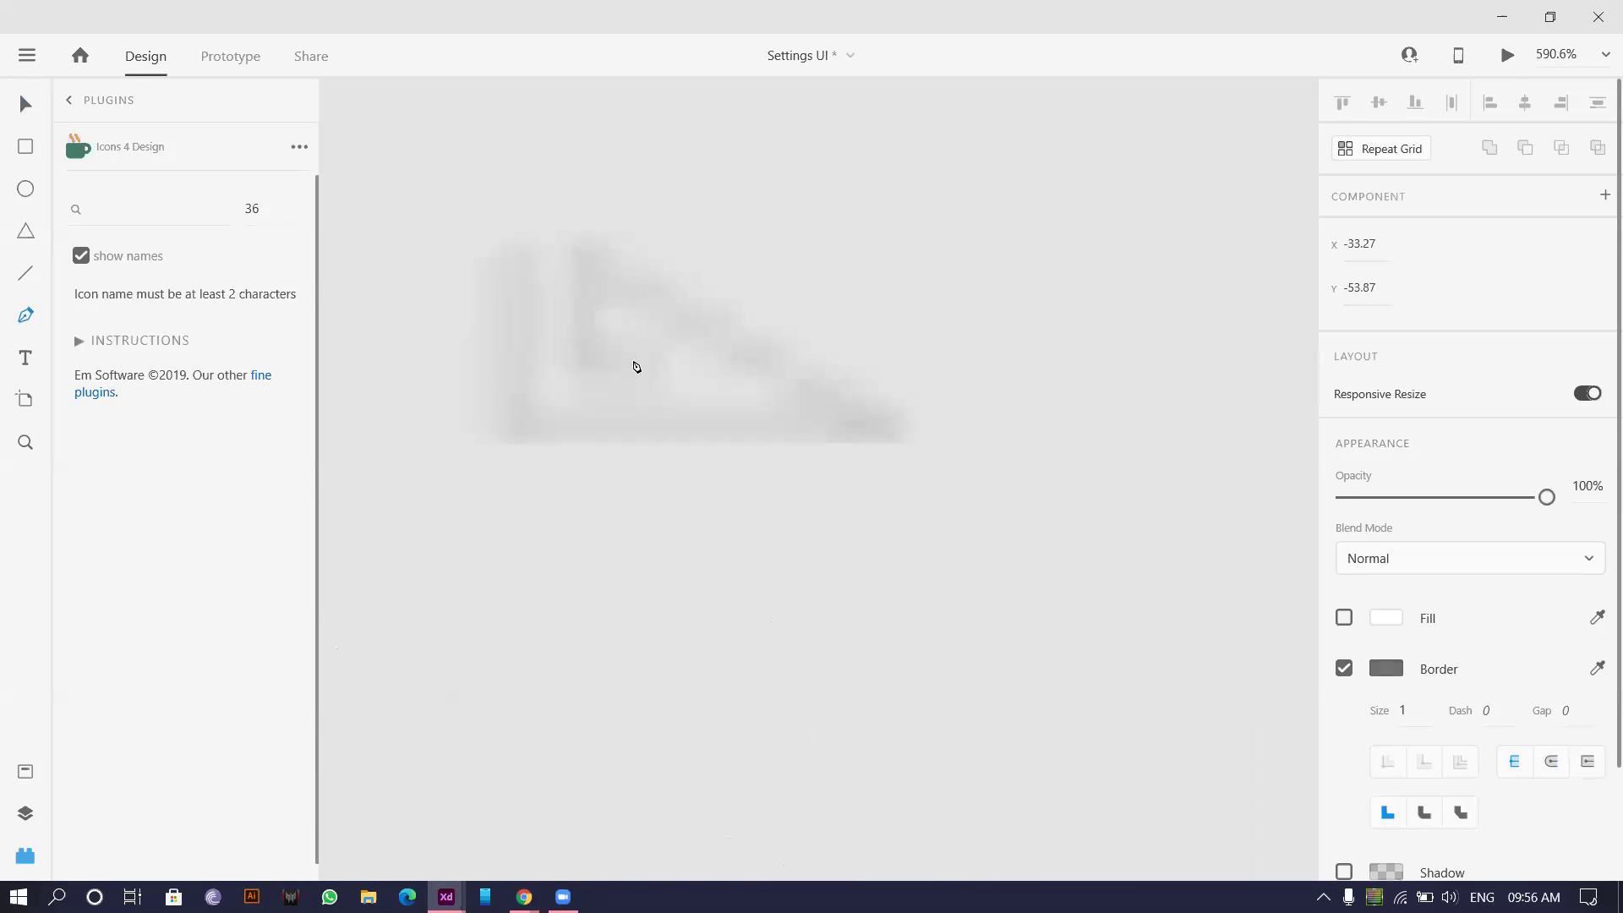
pyautogui.hotkey('ctrl', 'z')
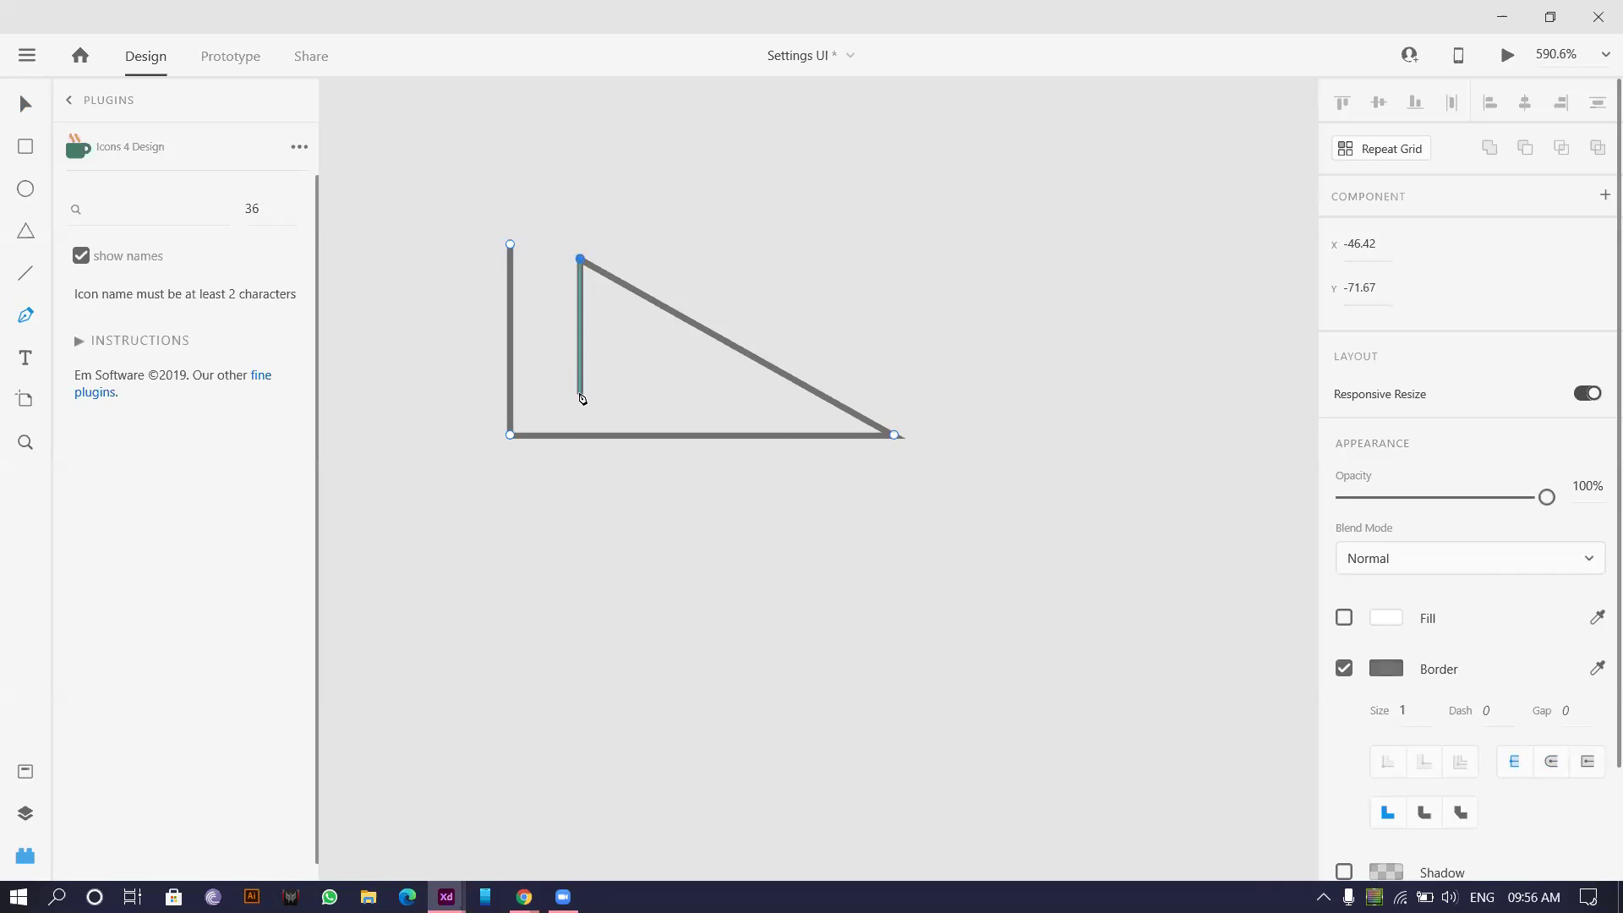
pyautogui.hotkey('ctrl', 'z')
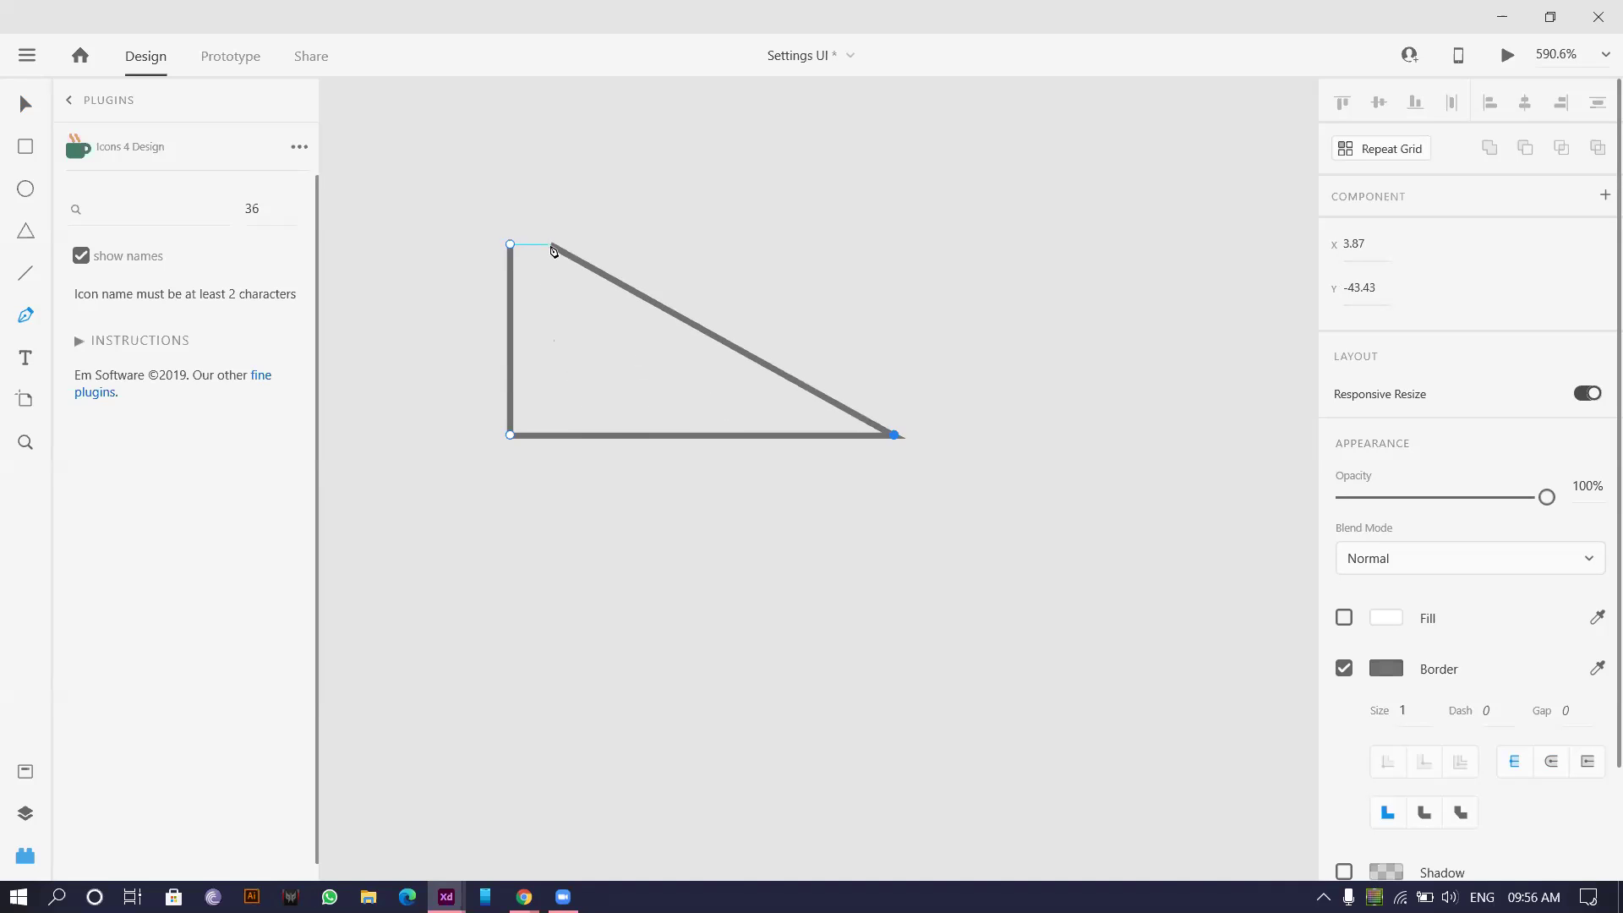
pyautogui.click(551, 244)
pyautogui.hotkey('ctrl', 'z')
# - Continue the path with a diagonal back toward the vertical stroke and a smaller stepped shape inside it, and finish the path
pyautogui.click(555, 276)
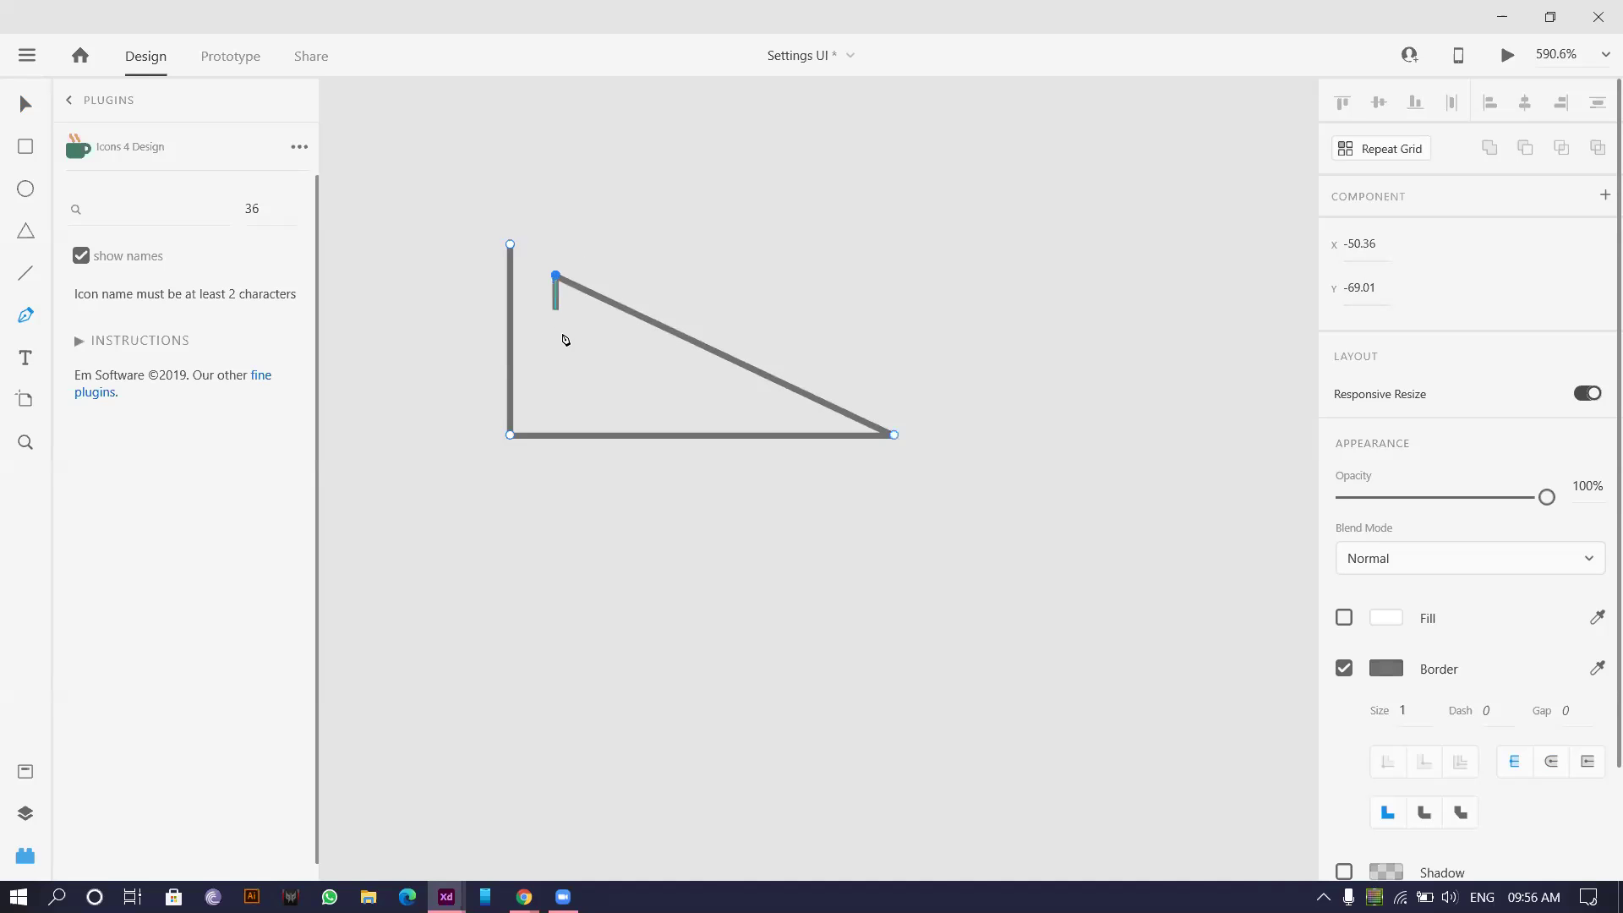
pyautogui.click(557, 403)
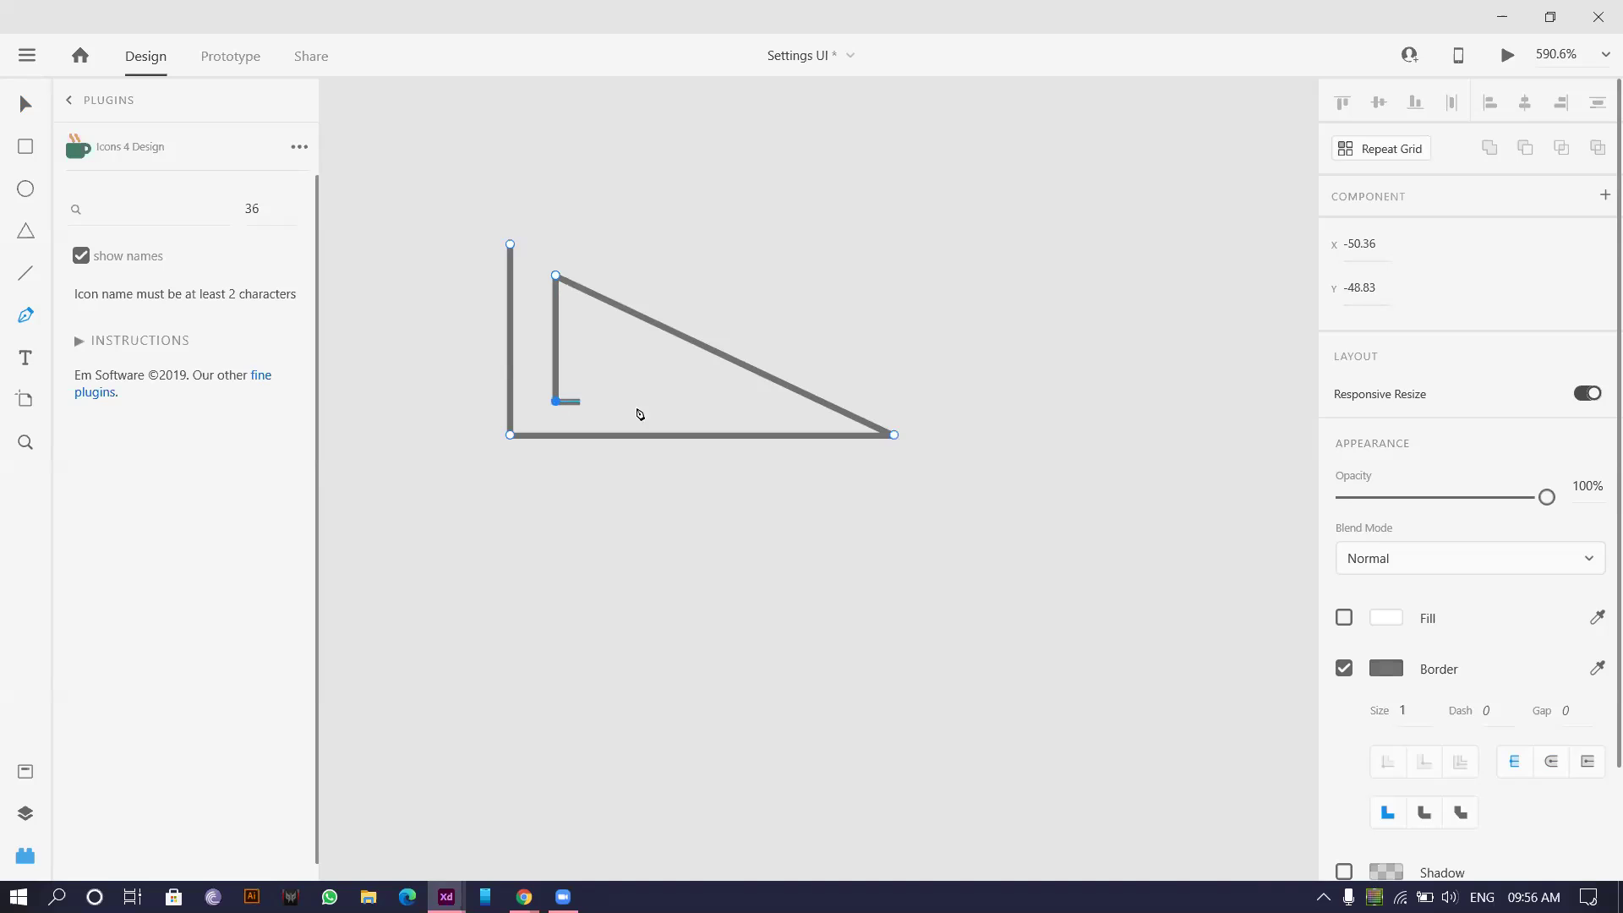
pyautogui.click(618, 399)
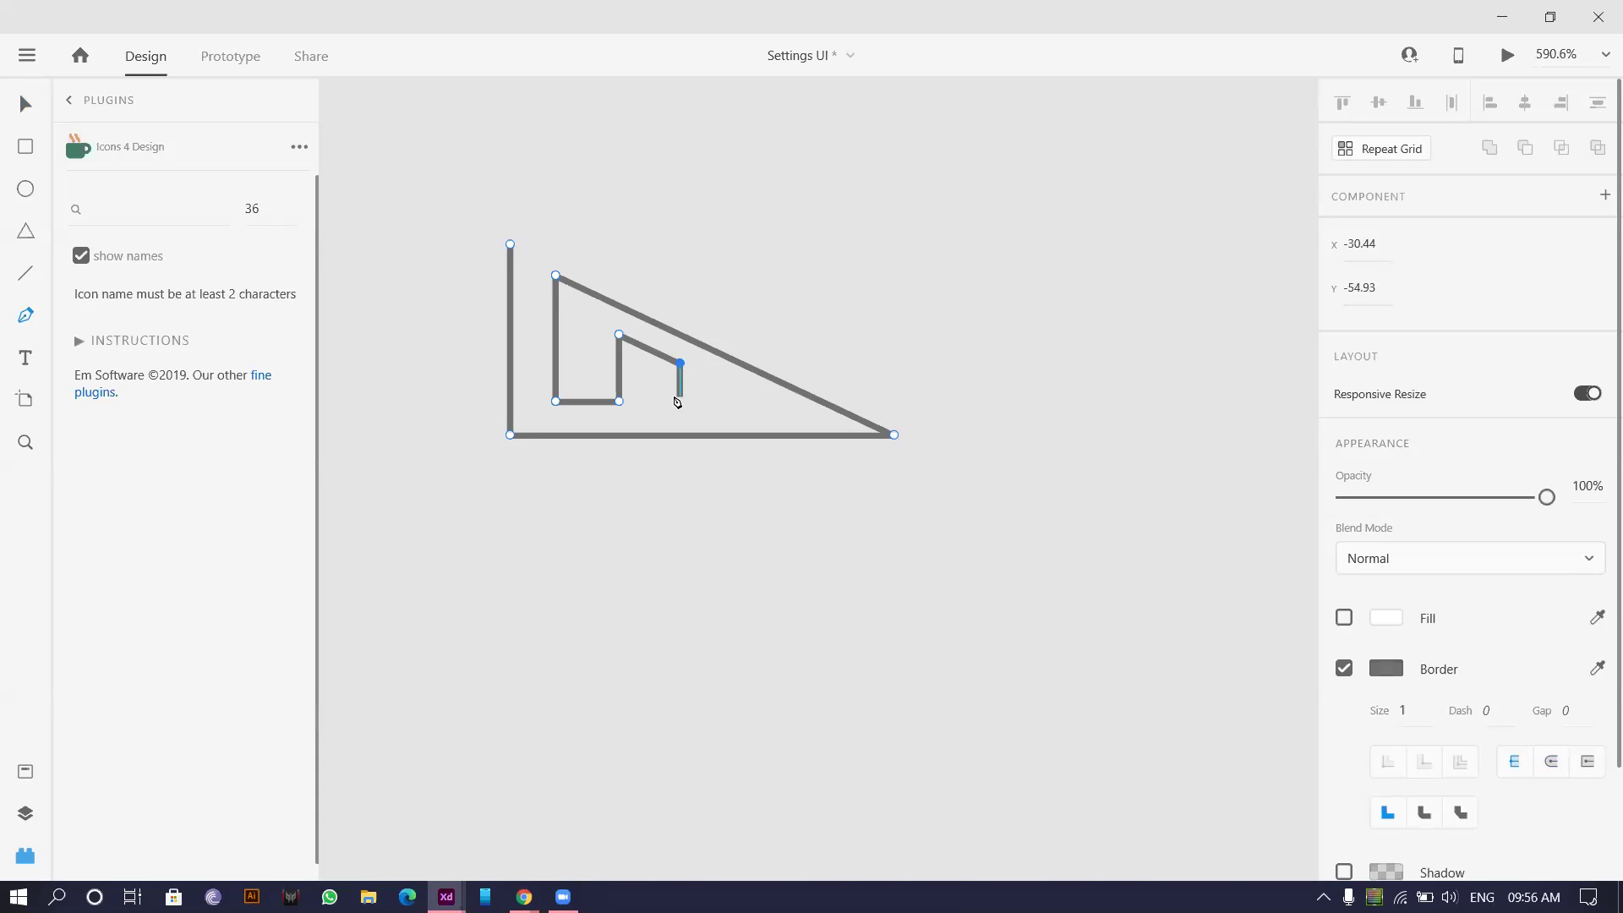
pyautogui.click(677, 403)
pyautogui.click(26, 104)
pyautogui.click(801, 200)
# - Try to move the drawn path onto the artboard beside the Network label, and undo the move
pyautogui.scroll(-5, 801, 199)
pyautogui.moveTo(737, 281)
pyautogui.mouseDown()
pyautogui.moveTo(850, 328)
pyautogui.moveTo(1208, 678)
pyautogui.moveTo(1208, 704)
pyautogui.mouseUp()
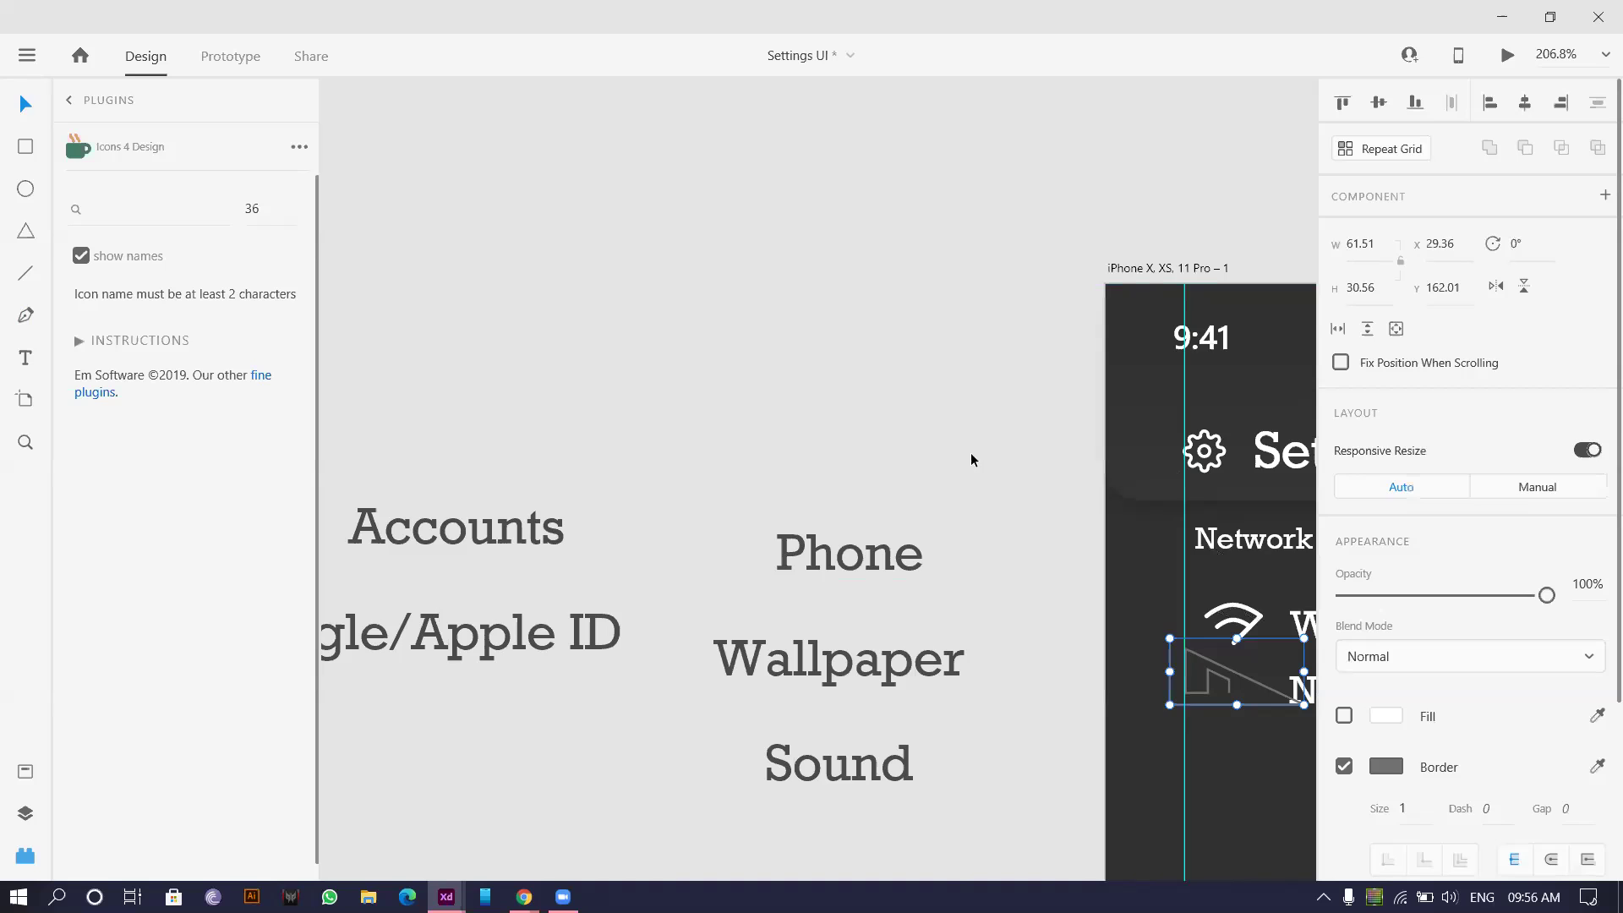
pyautogui.hotkey('ctrl', 'z')
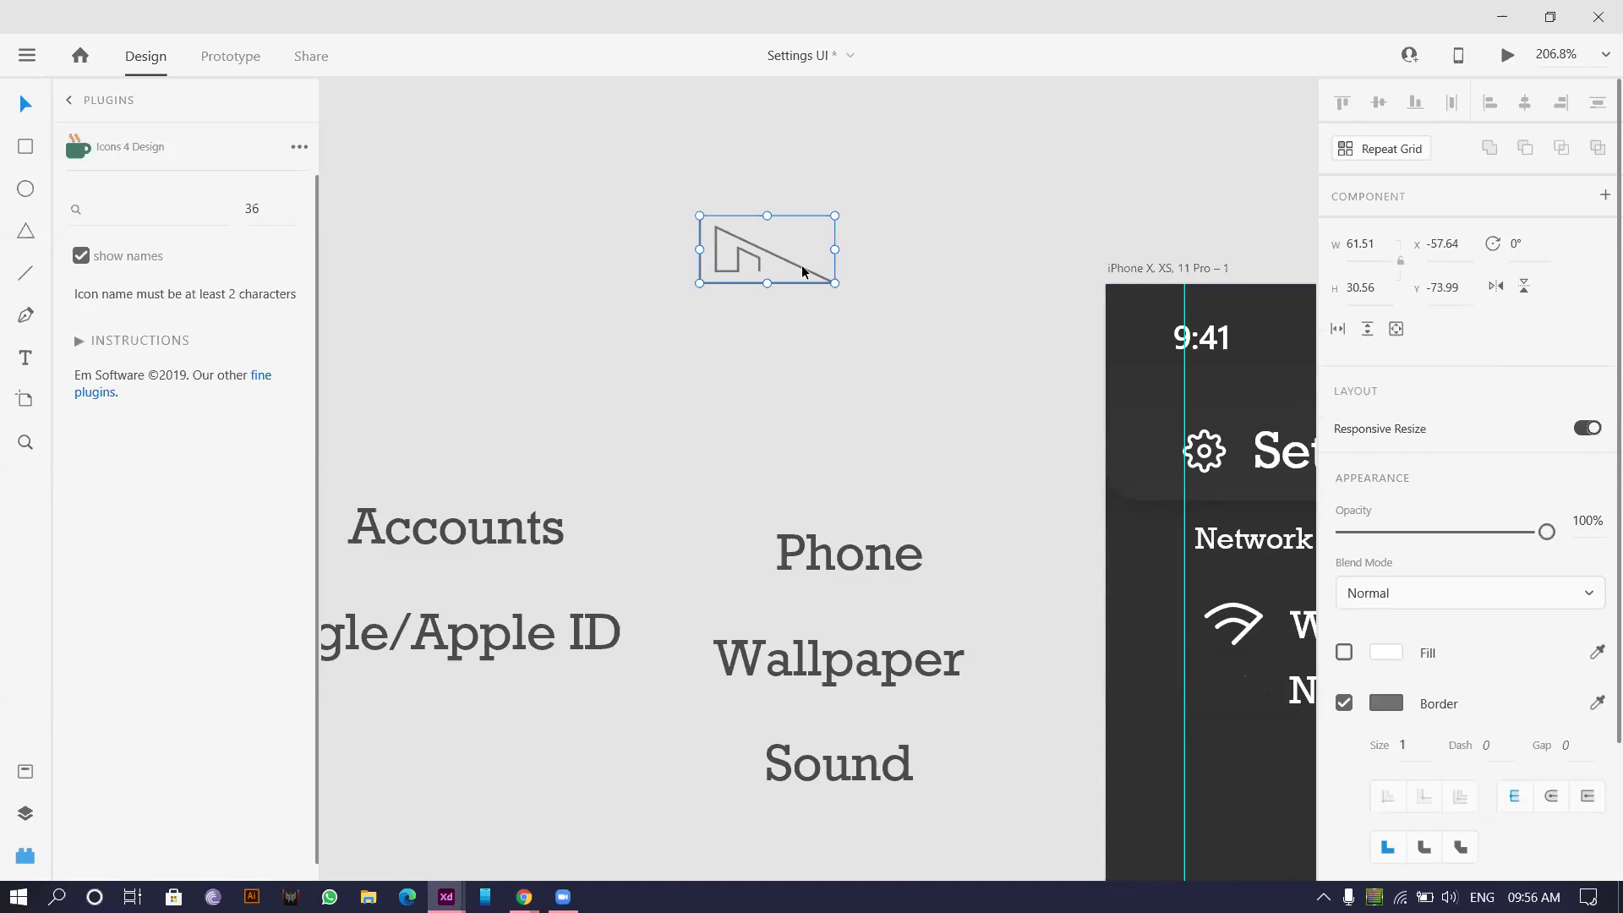
# - Pull the path's outer corner at the baseline's end inward, narrowing the shape to about 48 wide
pyautogui.scroll(5, 803, 270)
pyautogui.doubleClick(879, 286)
pyautogui.moveTo(898, 287); pyautogui.dragTo(811, 287)
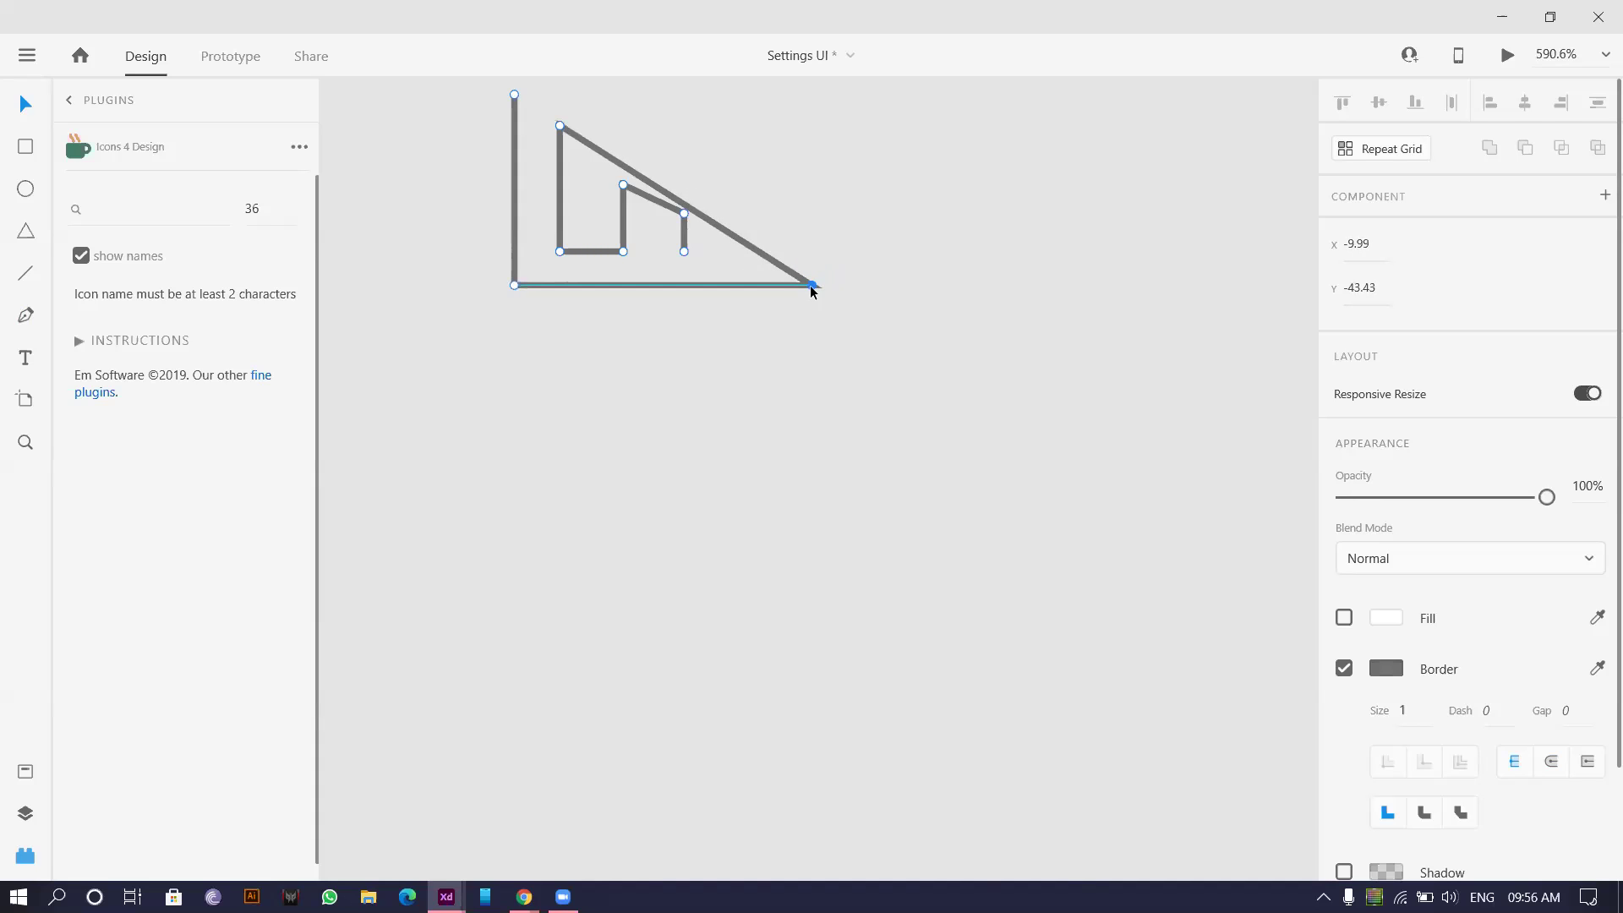
# - Lower the two upper anchor points of the inner step and collapse its last short vertical segment onto the inner base
pyautogui.moveTo(684, 219); pyautogui.dragTo(685, 236)
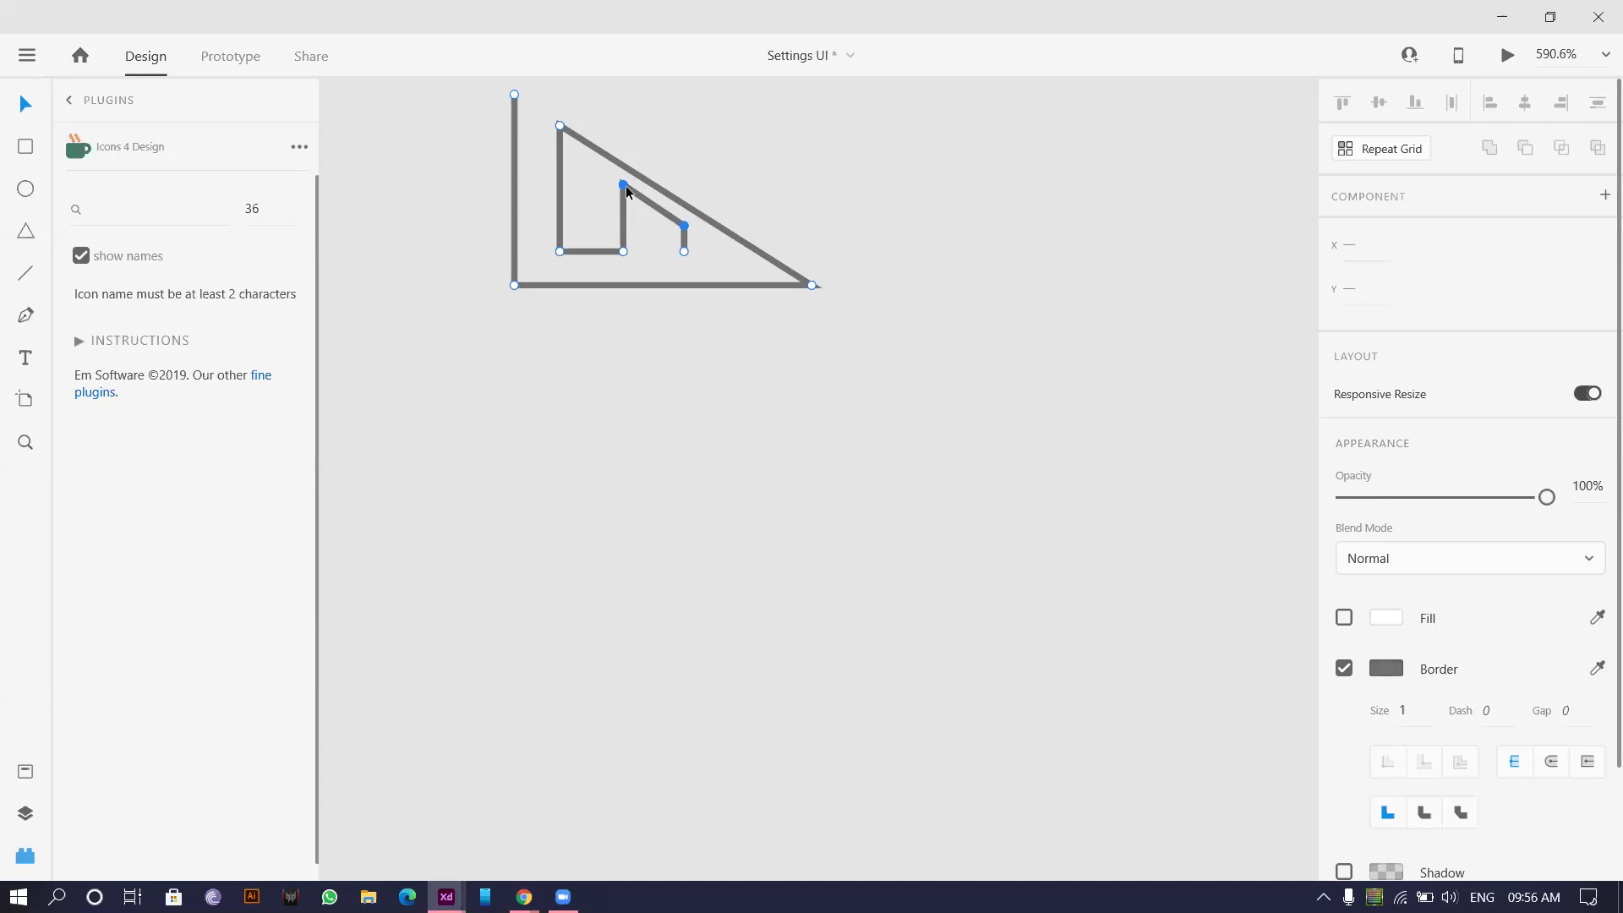
pyautogui.press('Down')
pyautogui.moveTo(681, 233); pyautogui.dragTo(682, 250)
pyautogui.click(776, 170)
pyautogui.scroll(-5, 776, 170)
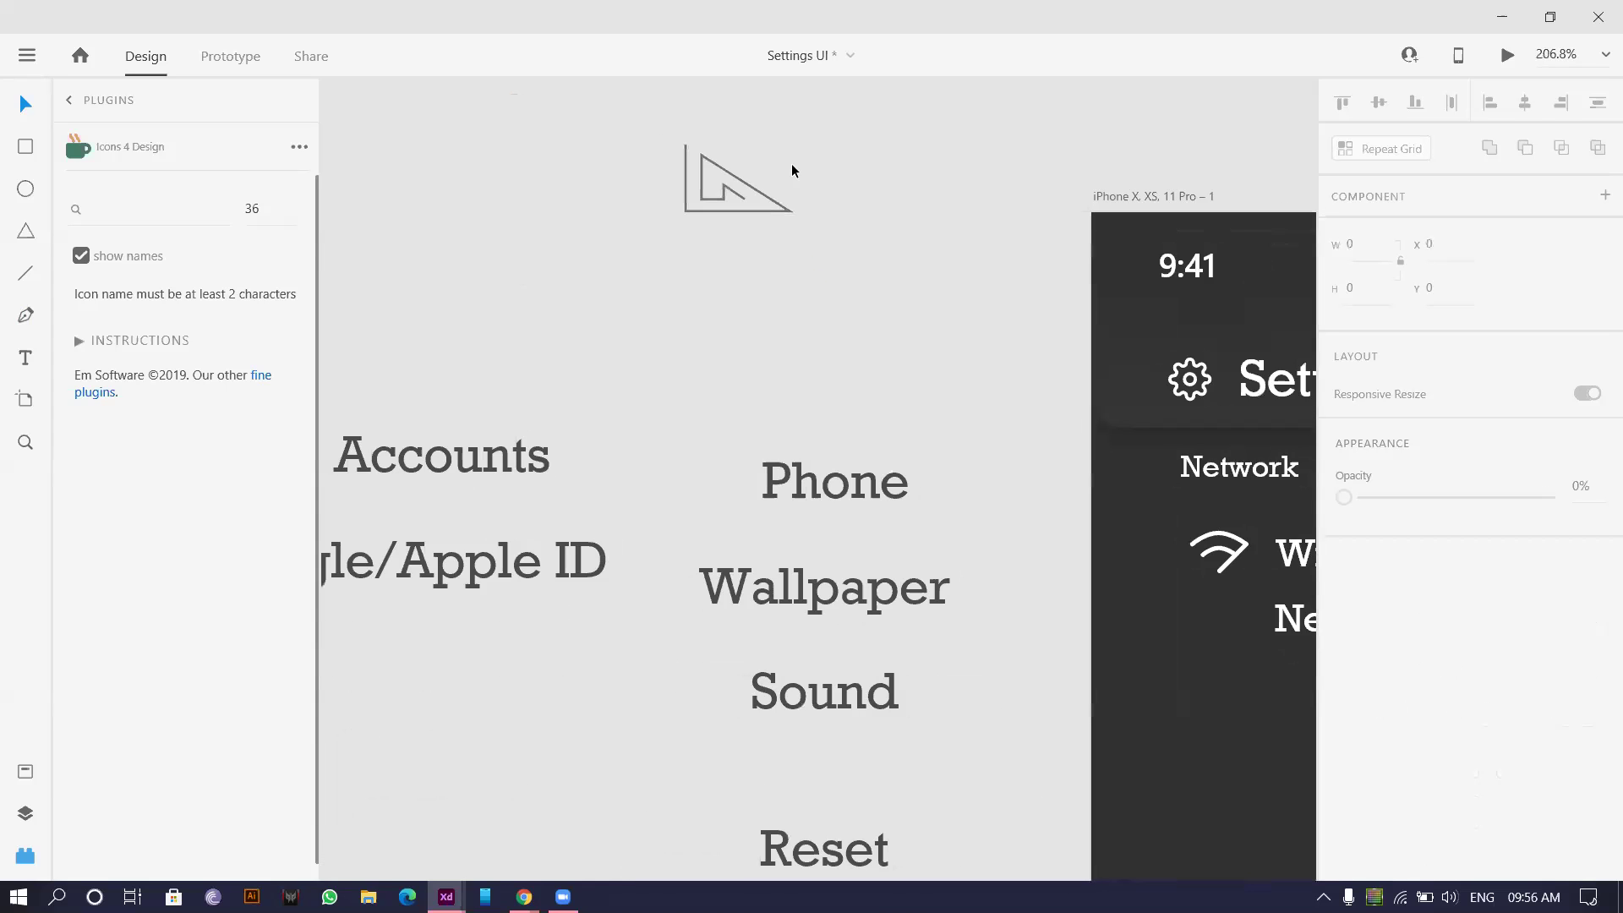
# - Set the triangular path's border size to 2 with round caps
pyautogui.scroll(3, 791, 164)
pyautogui.moveTo(546, 114); pyautogui.dragTo(1263, 394)
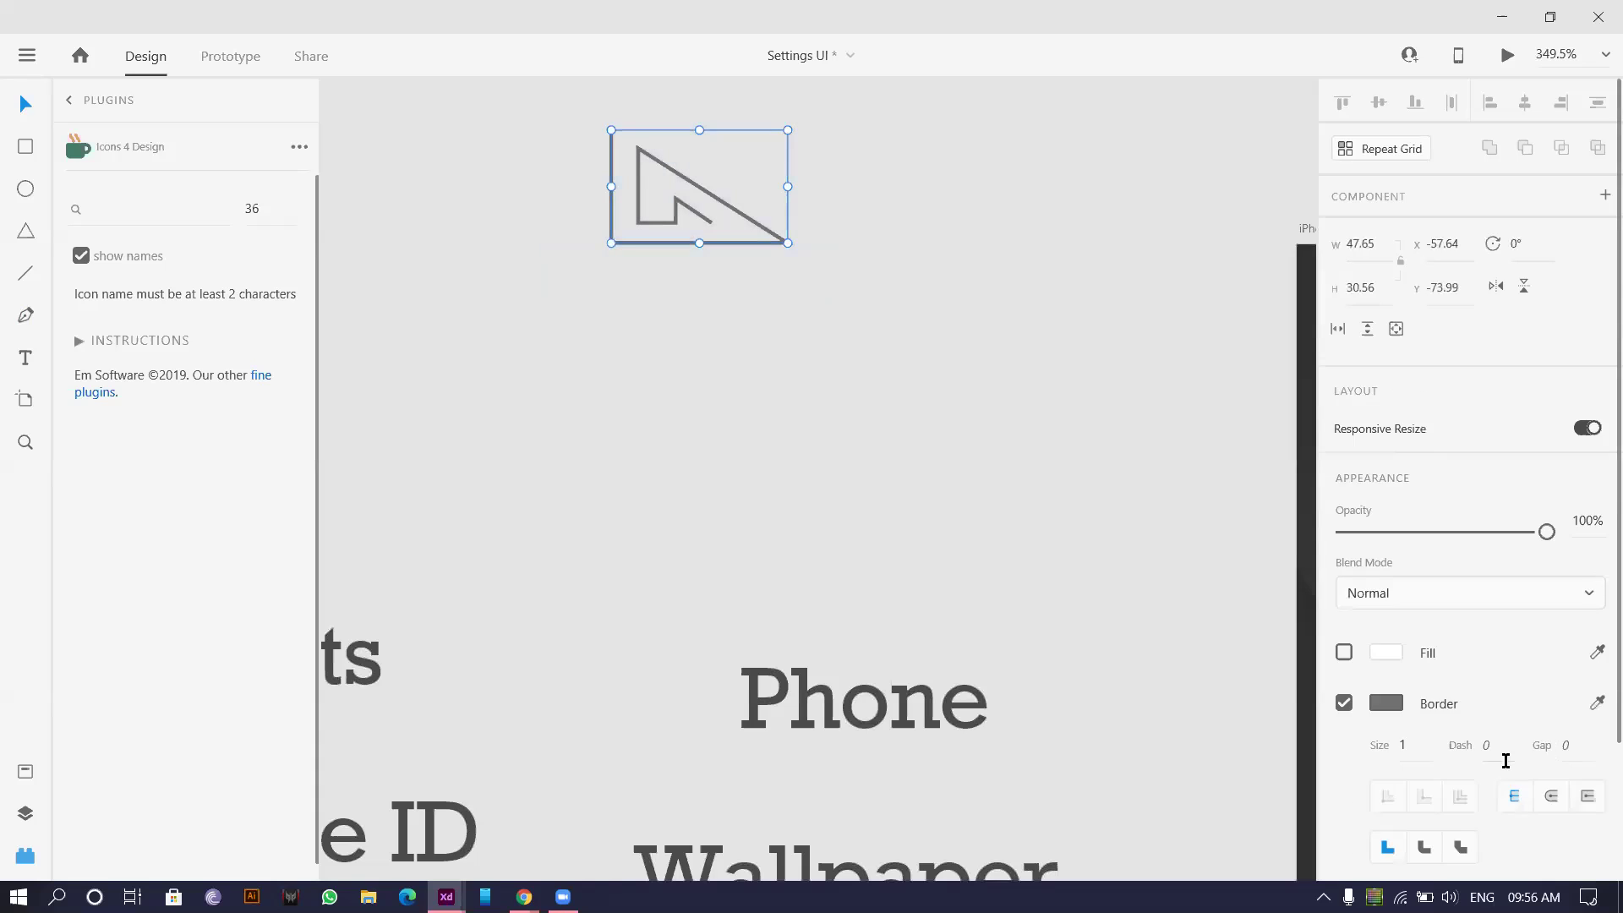
pyautogui.scroll(-2, 1506, 761)
pyautogui.click(1403, 578)
pyautogui.write('2')
pyautogui.press('Return')
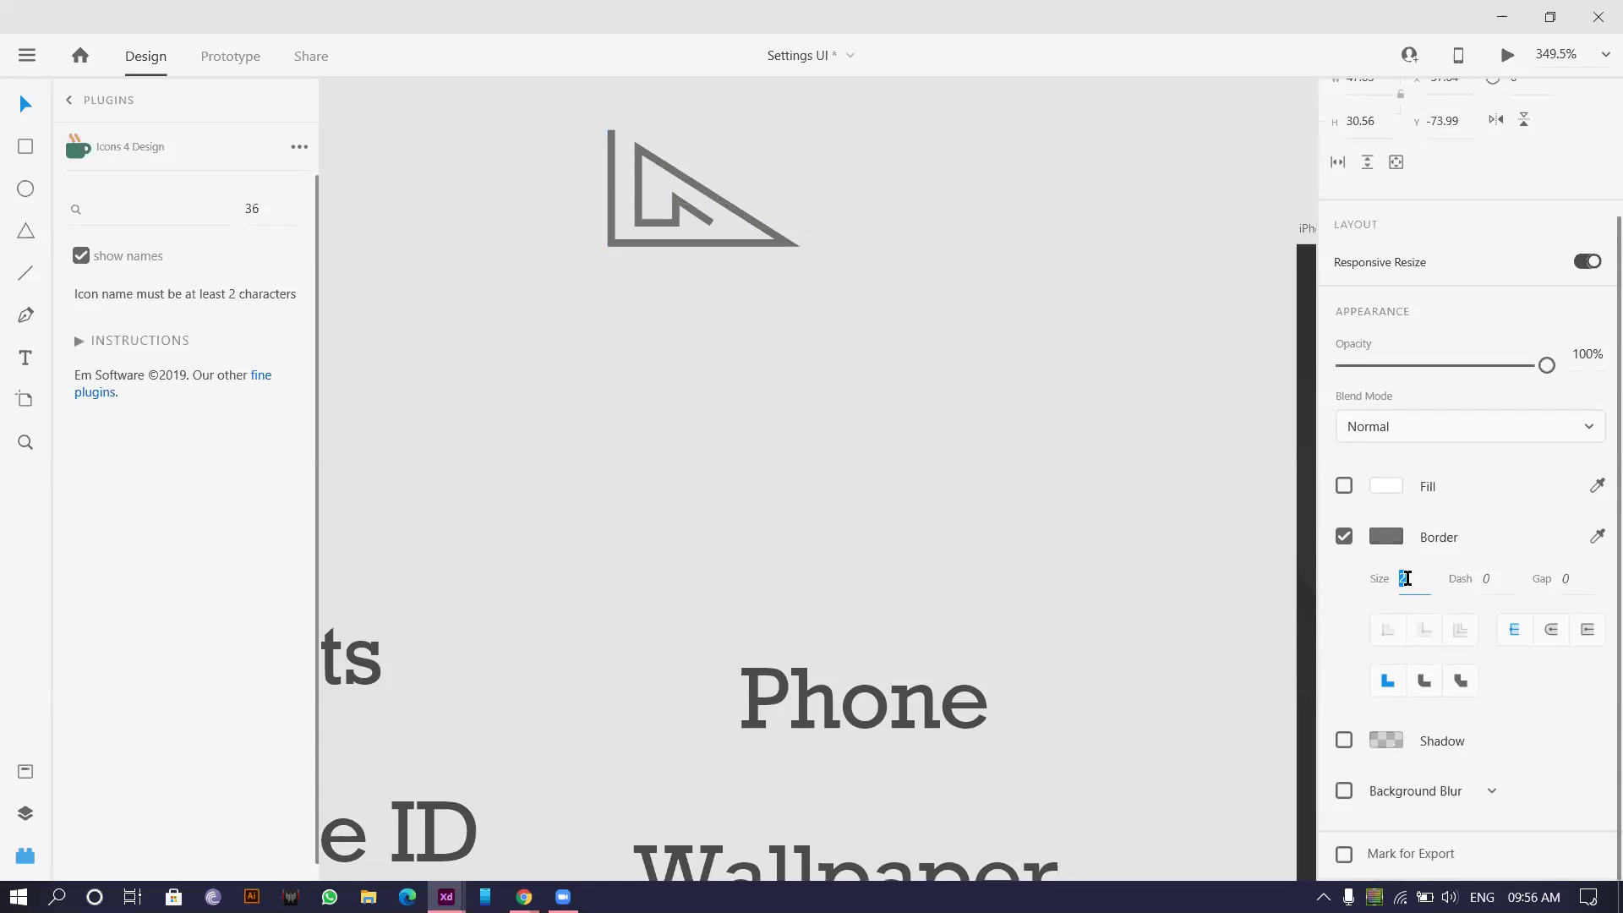
pyautogui.click(1548, 642)
# - Move the triangular path onto the artboard beside the Network label and scale it to about 25.6 by 16.4
pyautogui.scroll(-3, 558, 363)
pyautogui.moveTo(629, 273); pyautogui.dragTo(985, 664)
pyautogui.moveTo(694, 267); pyautogui.dragTo(1268, 807)
pyautogui.moveTo(1159, 663); pyautogui.dragTo(531, 197)
pyautogui.scroll(3, 621, 348)
pyautogui.moveTo(621, 348); pyautogui.dragTo(771, 456)
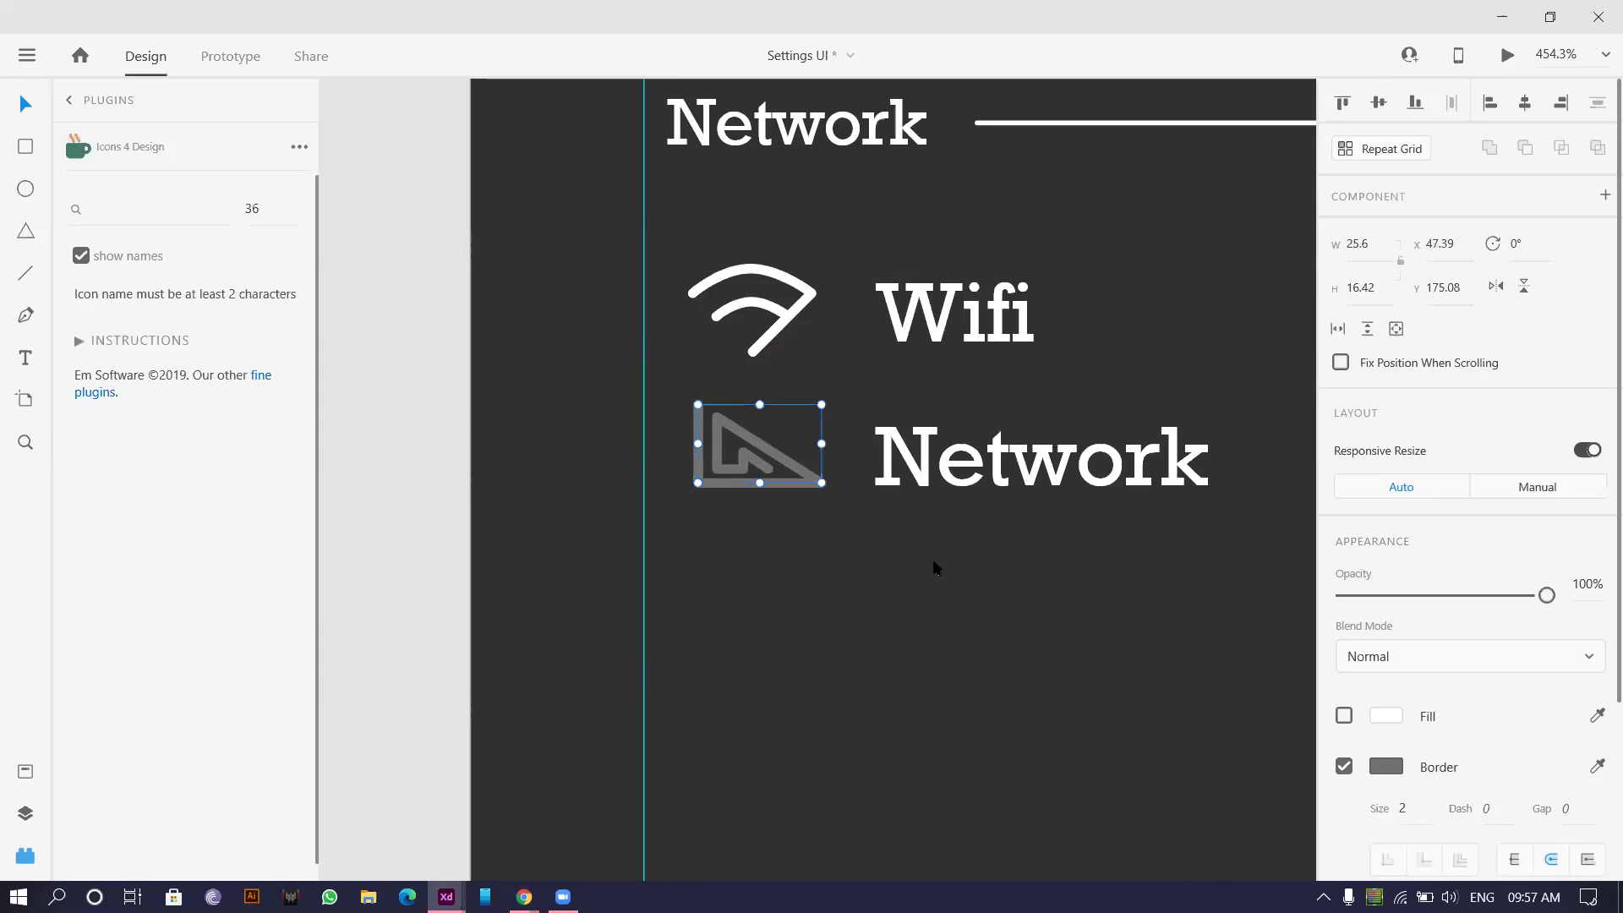
# - Set the Network icon's border colour to #FFFFFF
pyautogui.click(1387, 769)
pyautogui.write('ffffff')
pyautogui.click(686, 525)
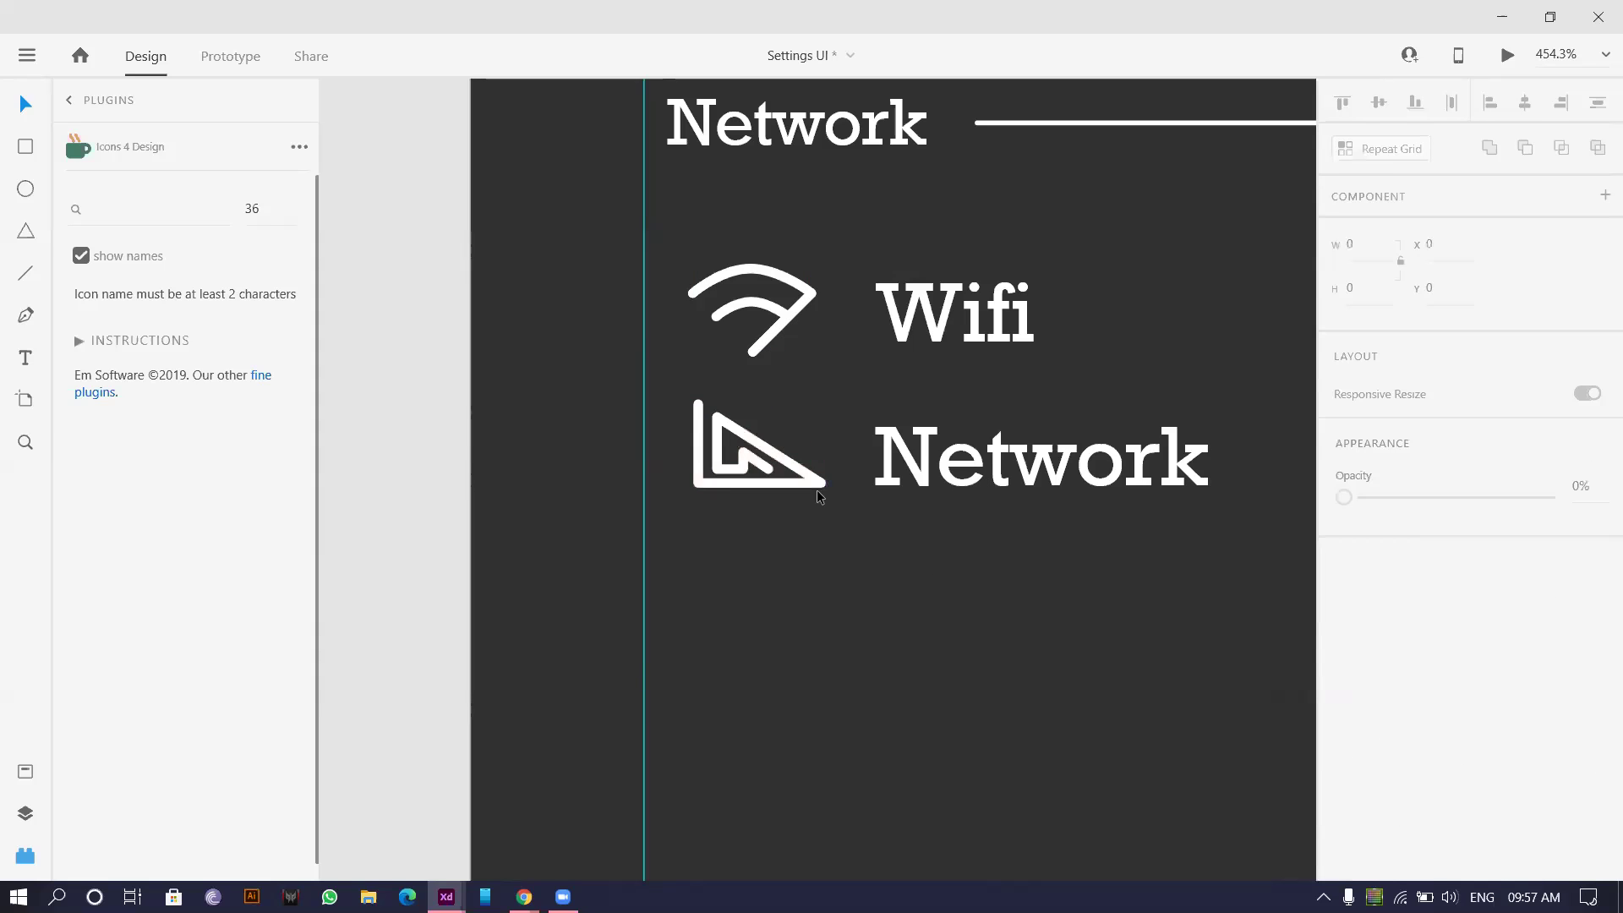
# - Move the Network item's icon and label down together to Y 187
pyautogui.click(804, 479)
pyautogui.keyDown('shift'); pyautogui.click(1045, 481); pyautogui.keyUp('shift')
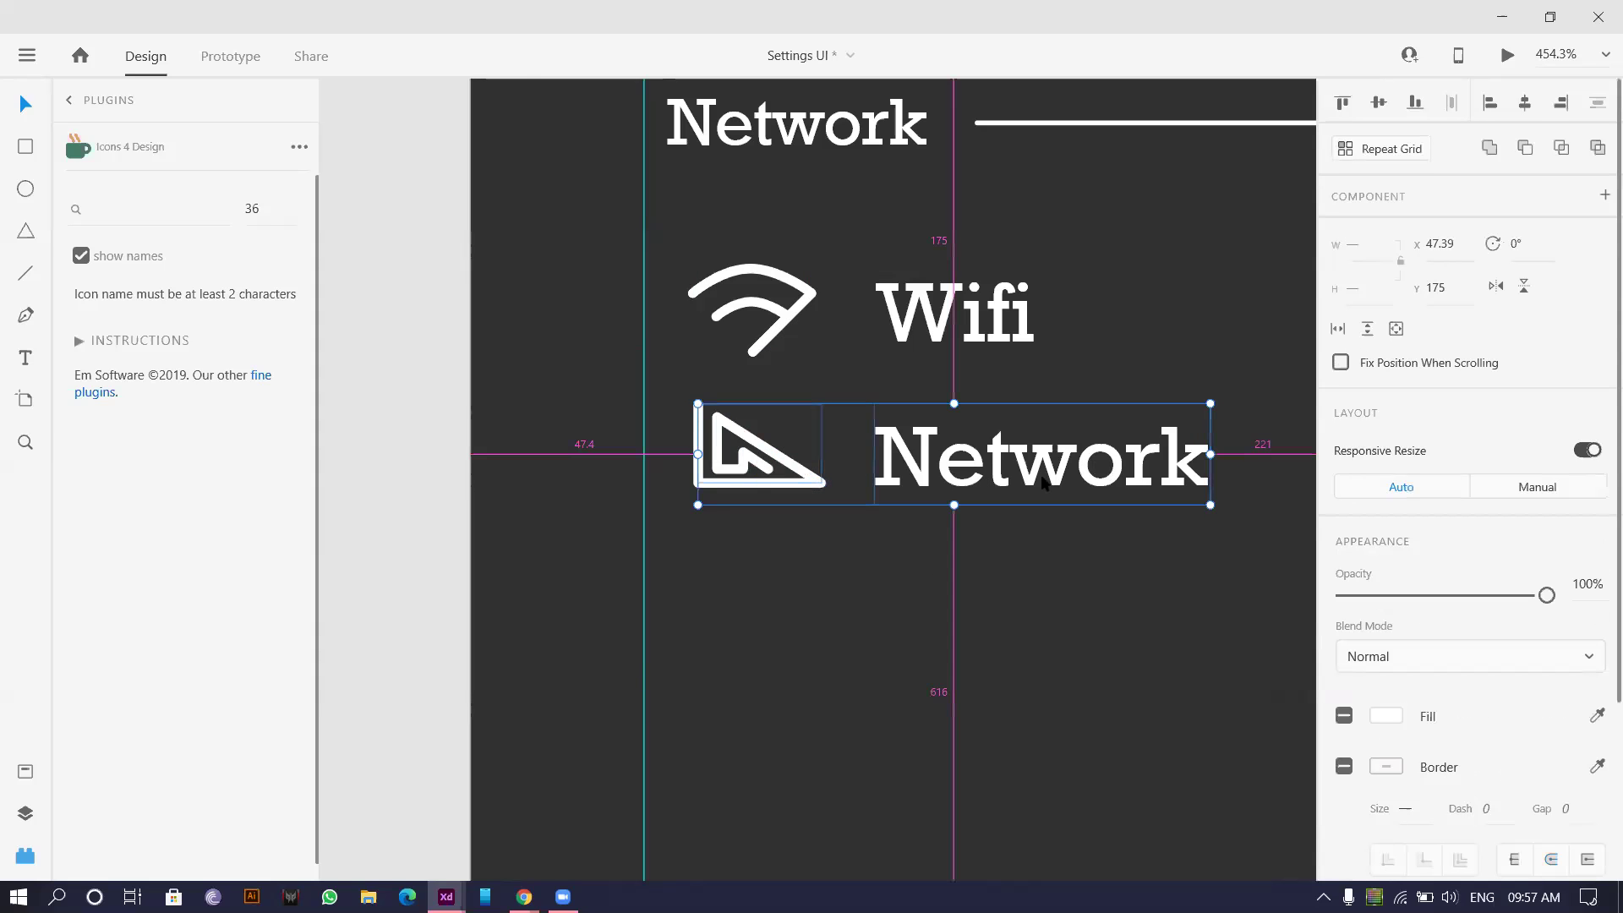
pyautogui.scroll(-3, 1045, 489)
pyautogui.scroll(-3, 1045, 488)
pyautogui.scroll(-4, 913, 636)
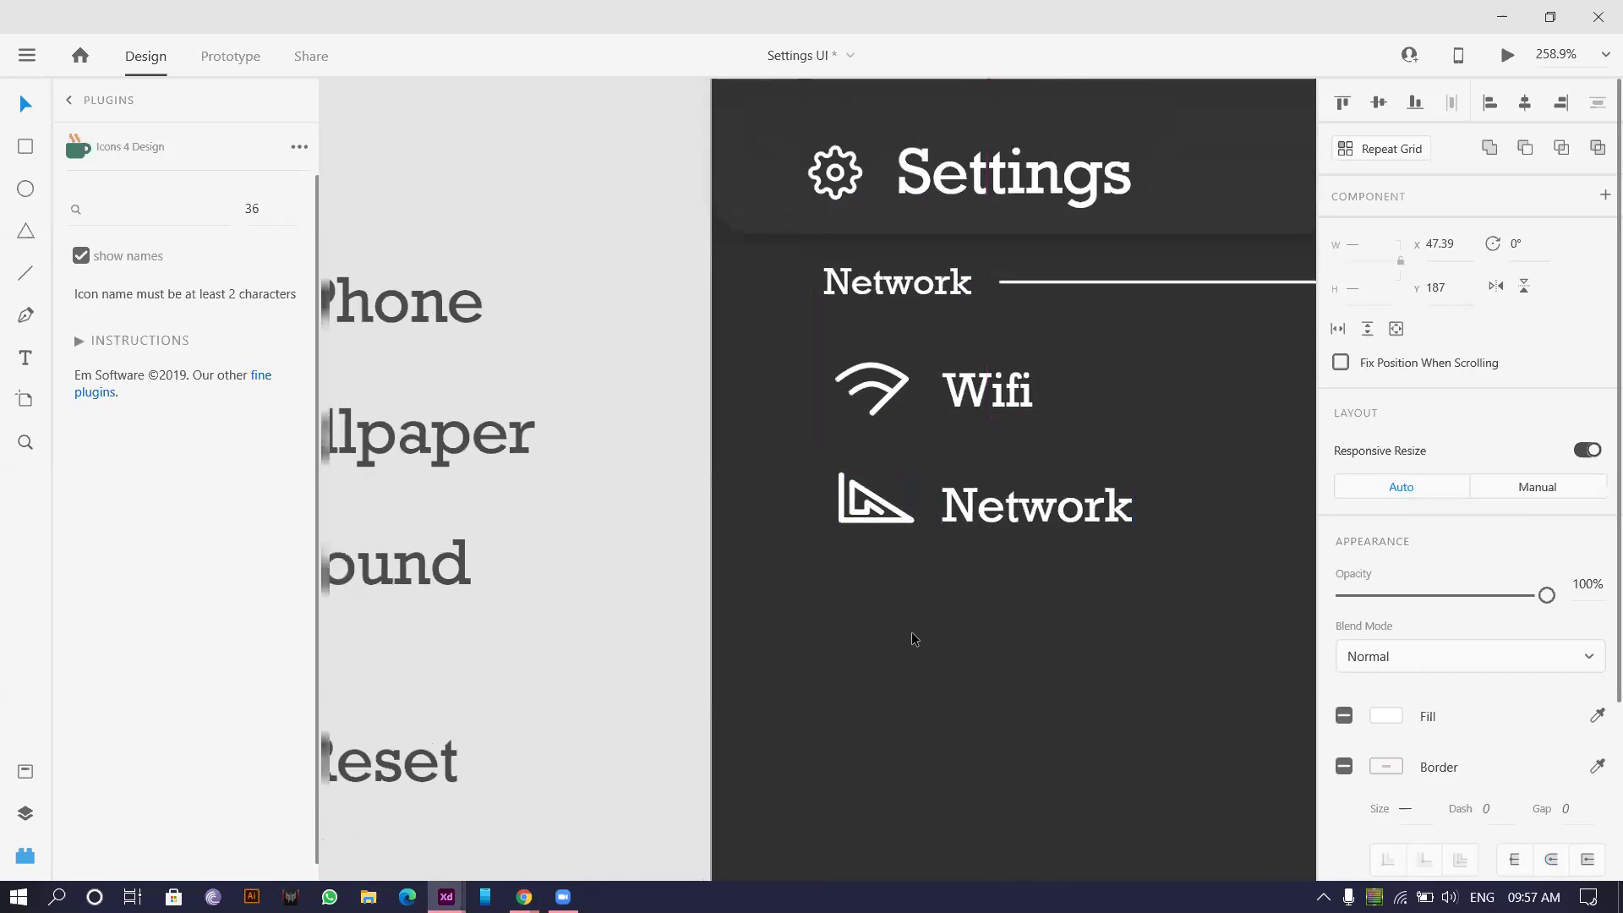
# - Delete the end anchor point of the Network icon's inner step, removing its short diagonal segment
pyautogui.scroll(8, 863, 551)
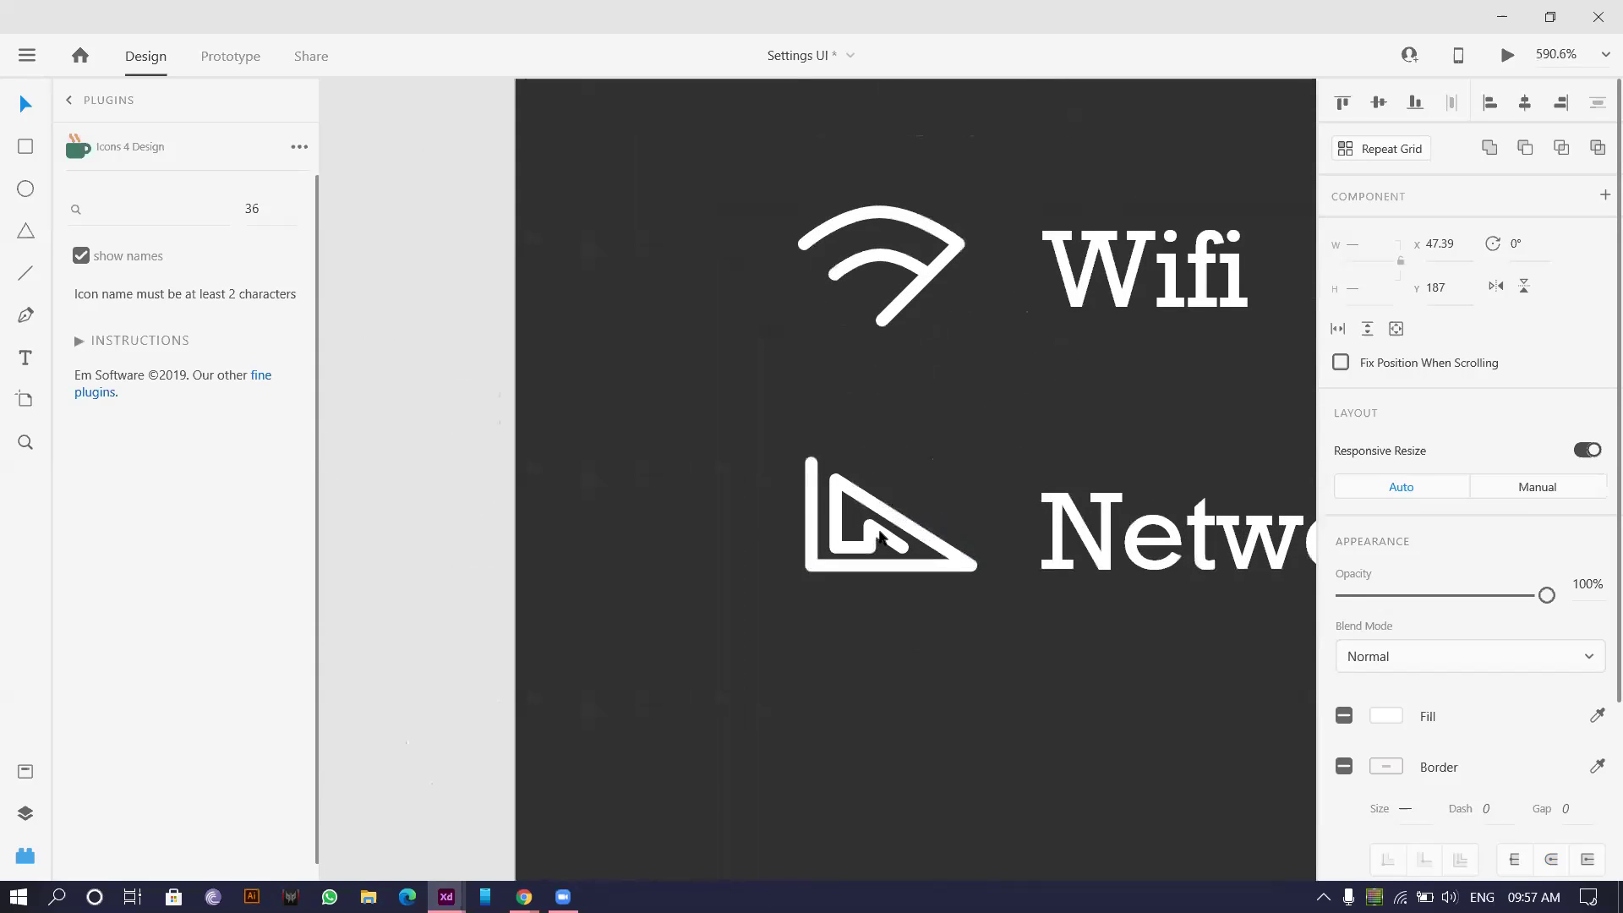
pyautogui.scroll(5, 876, 548)
pyautogui.doubleClick(948, 547)
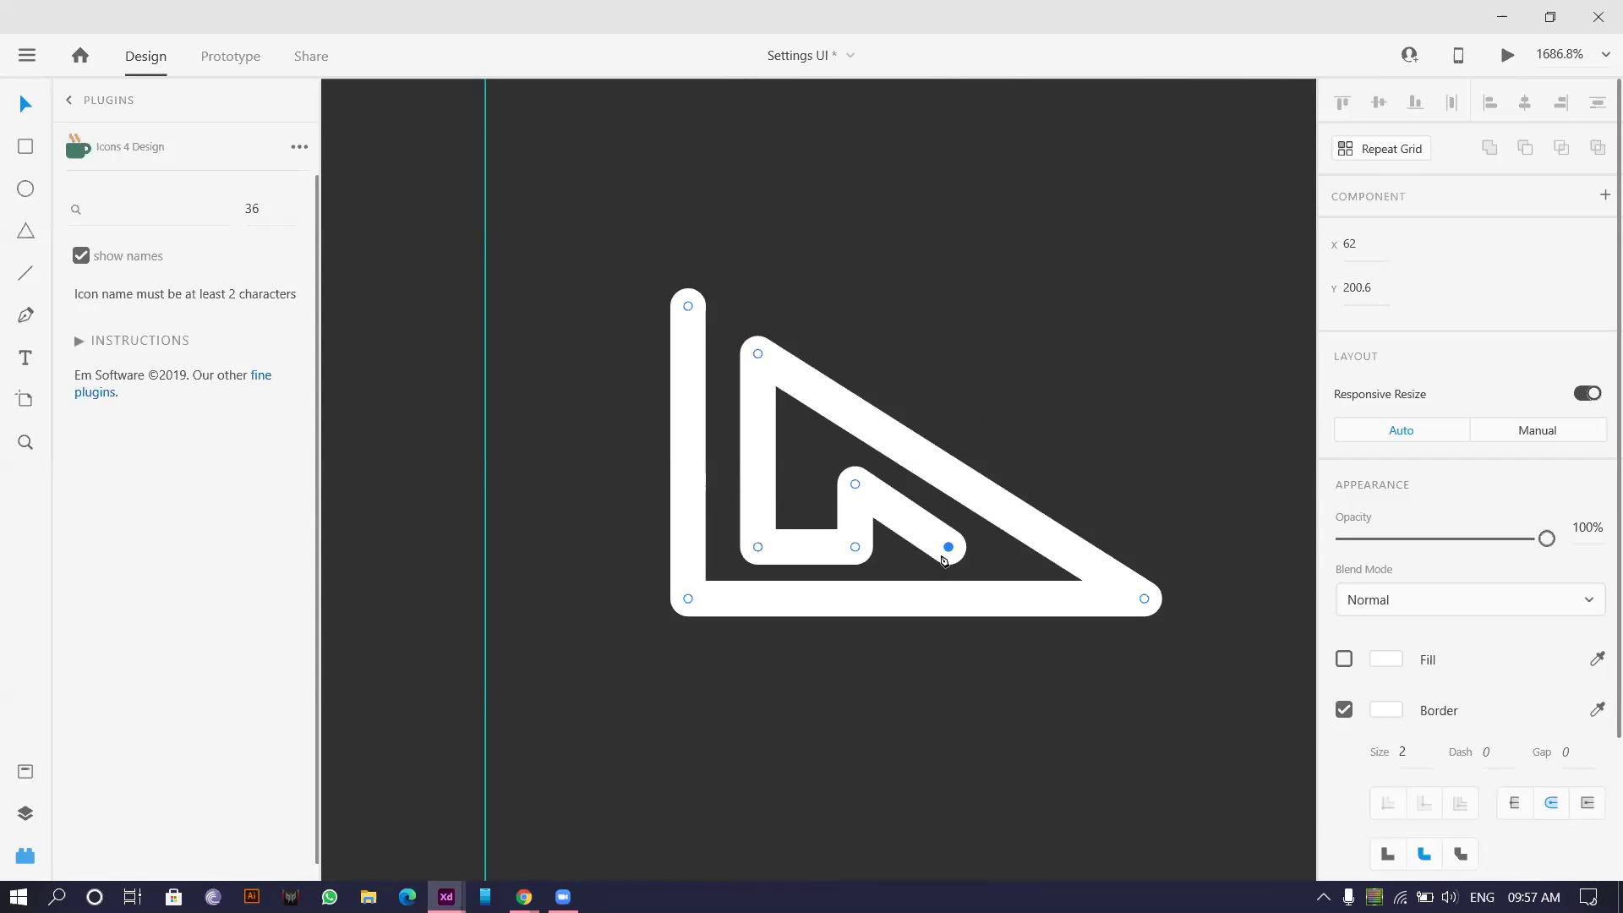
pyautogui.press('Delete')
pyautogui.click(994, 387)
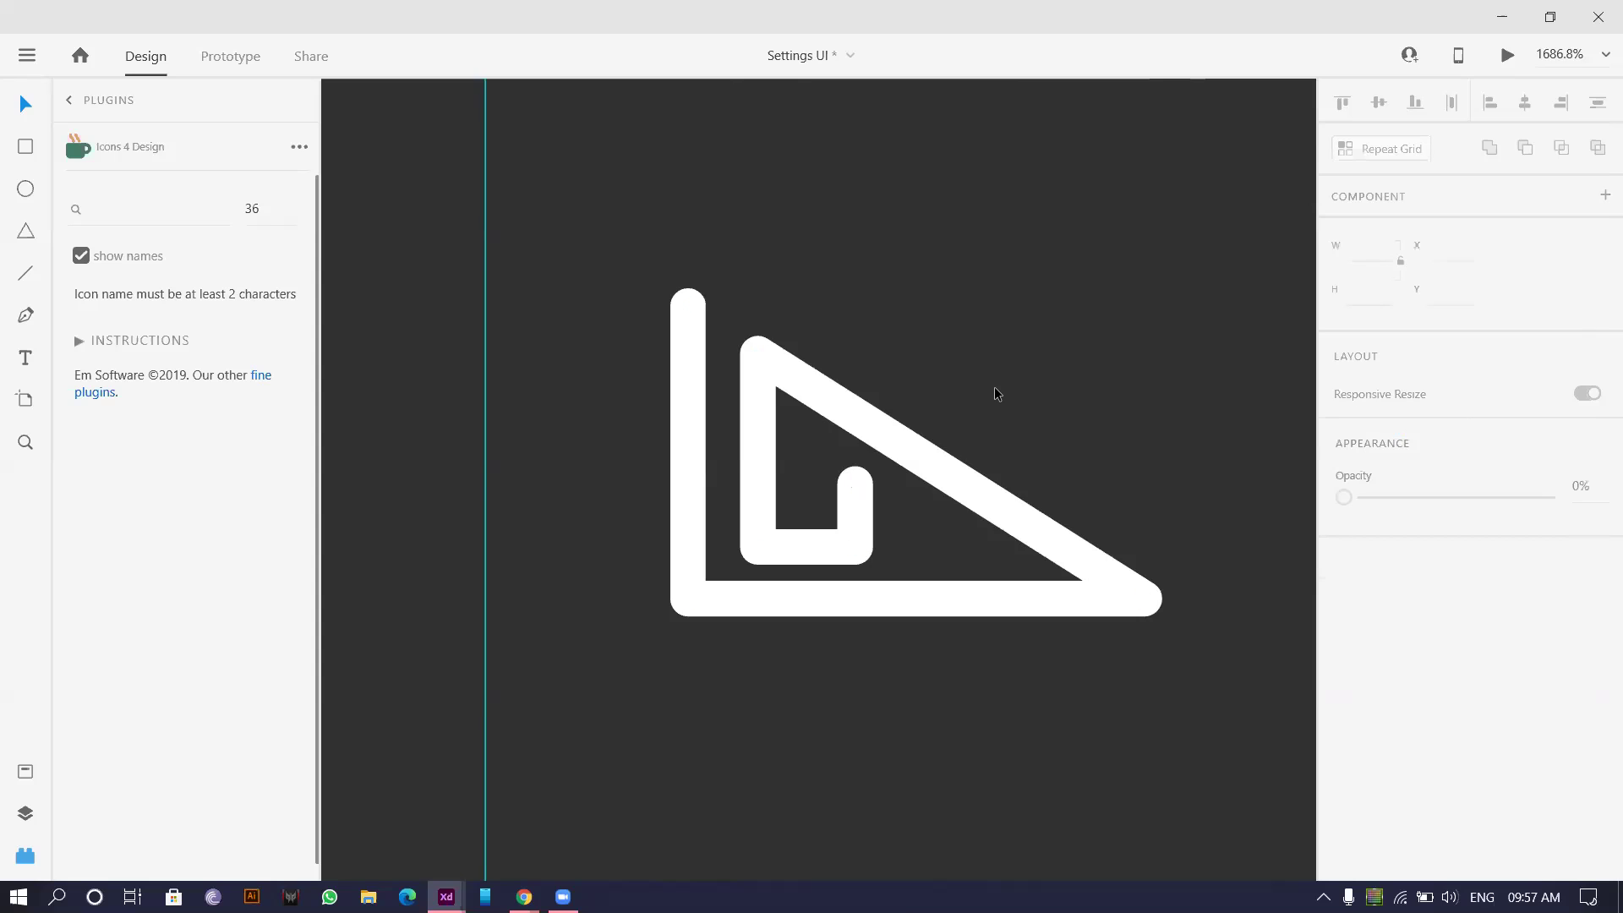
pyautogui.scroll(-4, 994, 387)
pyautogui.scroll(-4, 994, 387)
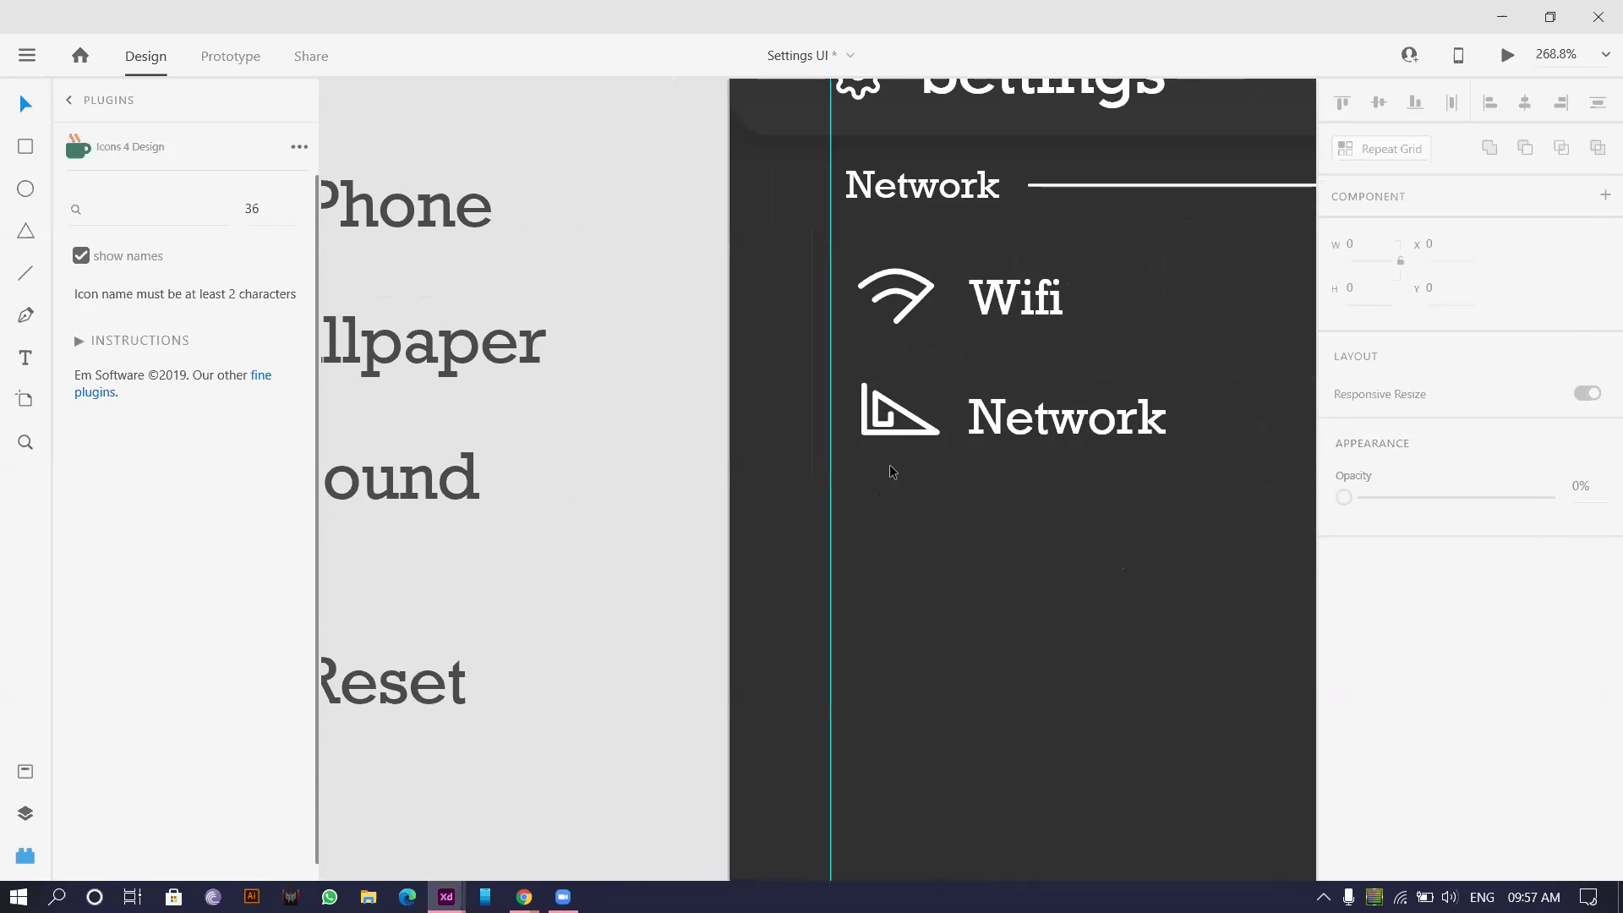
# - Duplicate the Network heading with its divider line below the Network item at X 41, Y 233
pyautogui.scroll(-6, 1043, 436)
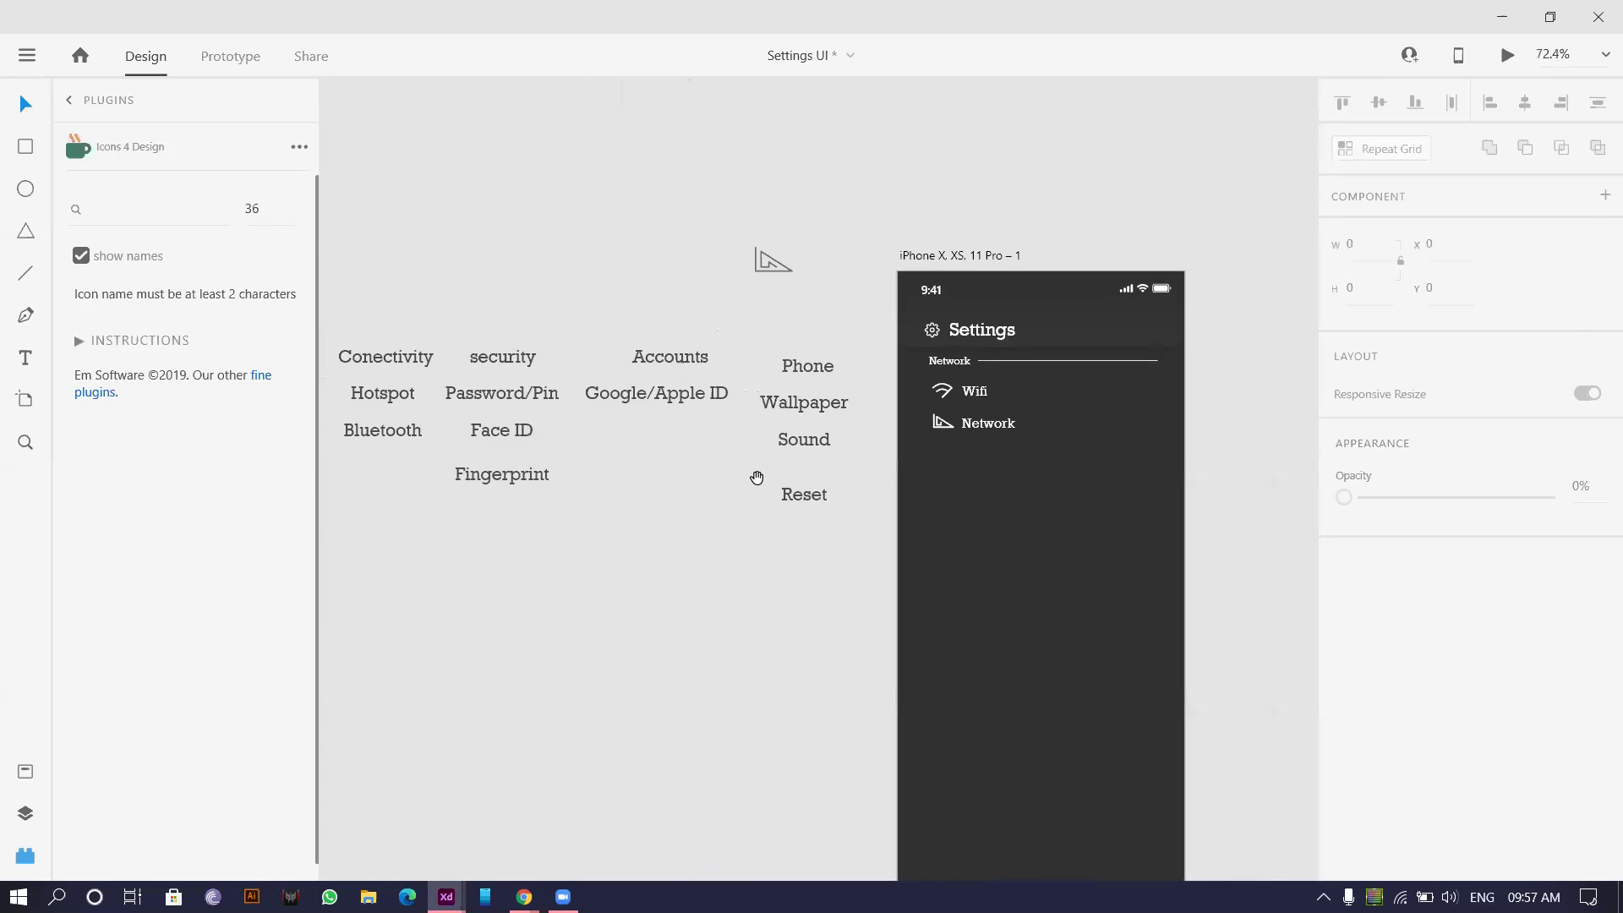
pyautogui.scroll(3, 655, 460)
pyautogui.moveTo(655, 459); pyautogui.dragTo(879, 462)
pyautogui.scroll(3, 435, 398)
pyautogui.scroll(-3, 529, 358)
pyautogui.hscroll(4, 951, 328)
pyautogui.scroll(2, 725, 264)
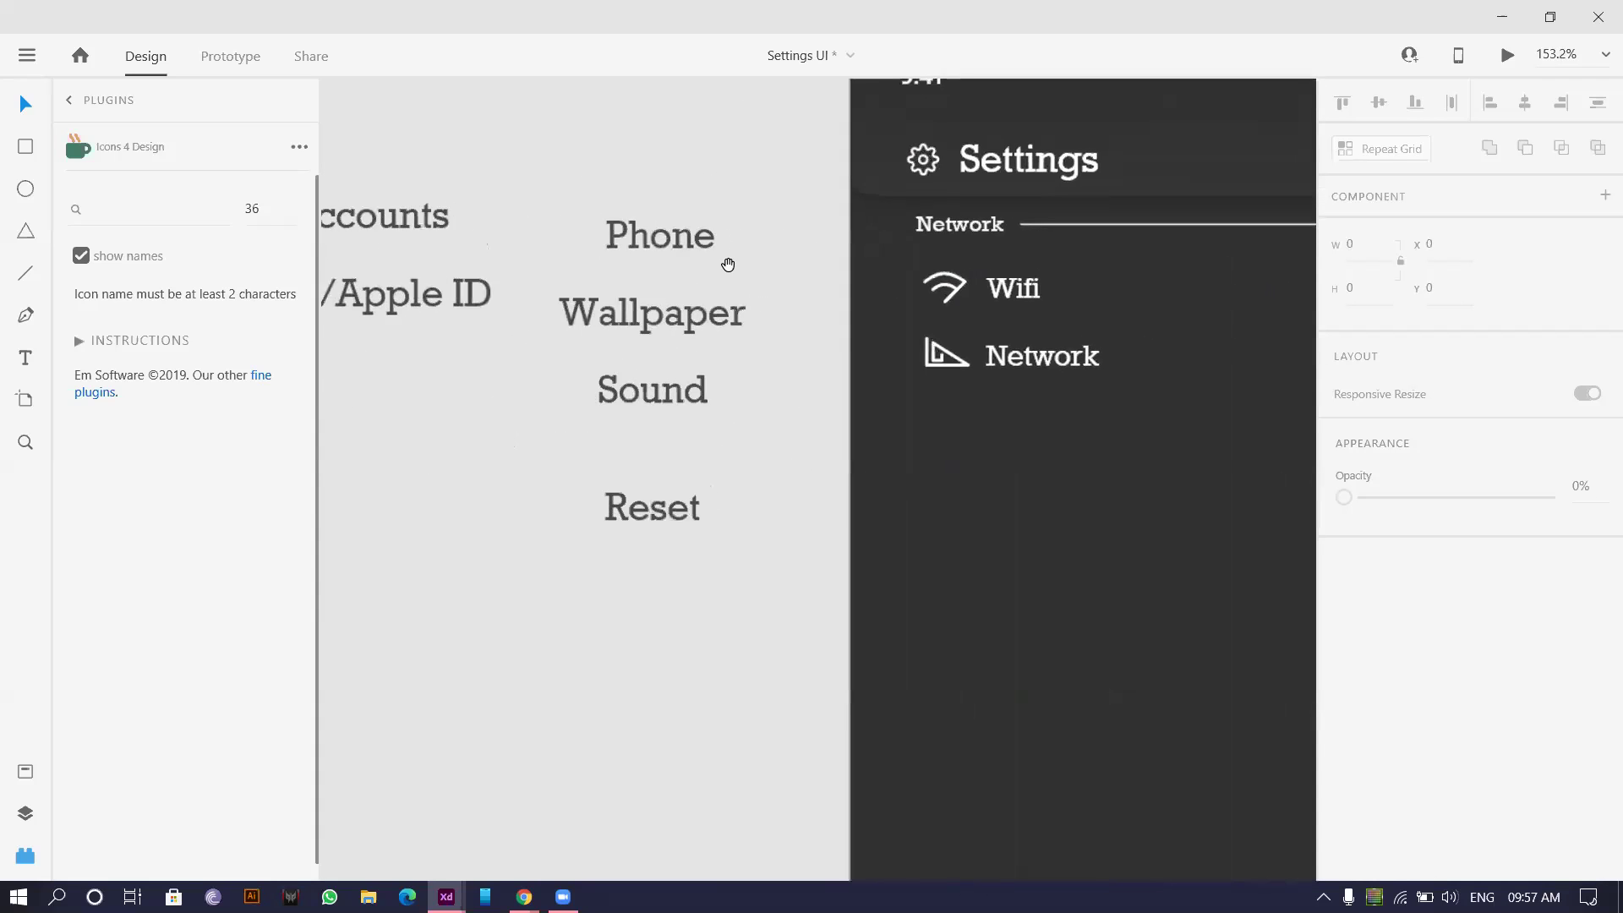
pyautogui.moveTo(754, 257); pyautogui.dragTo(842, 471)
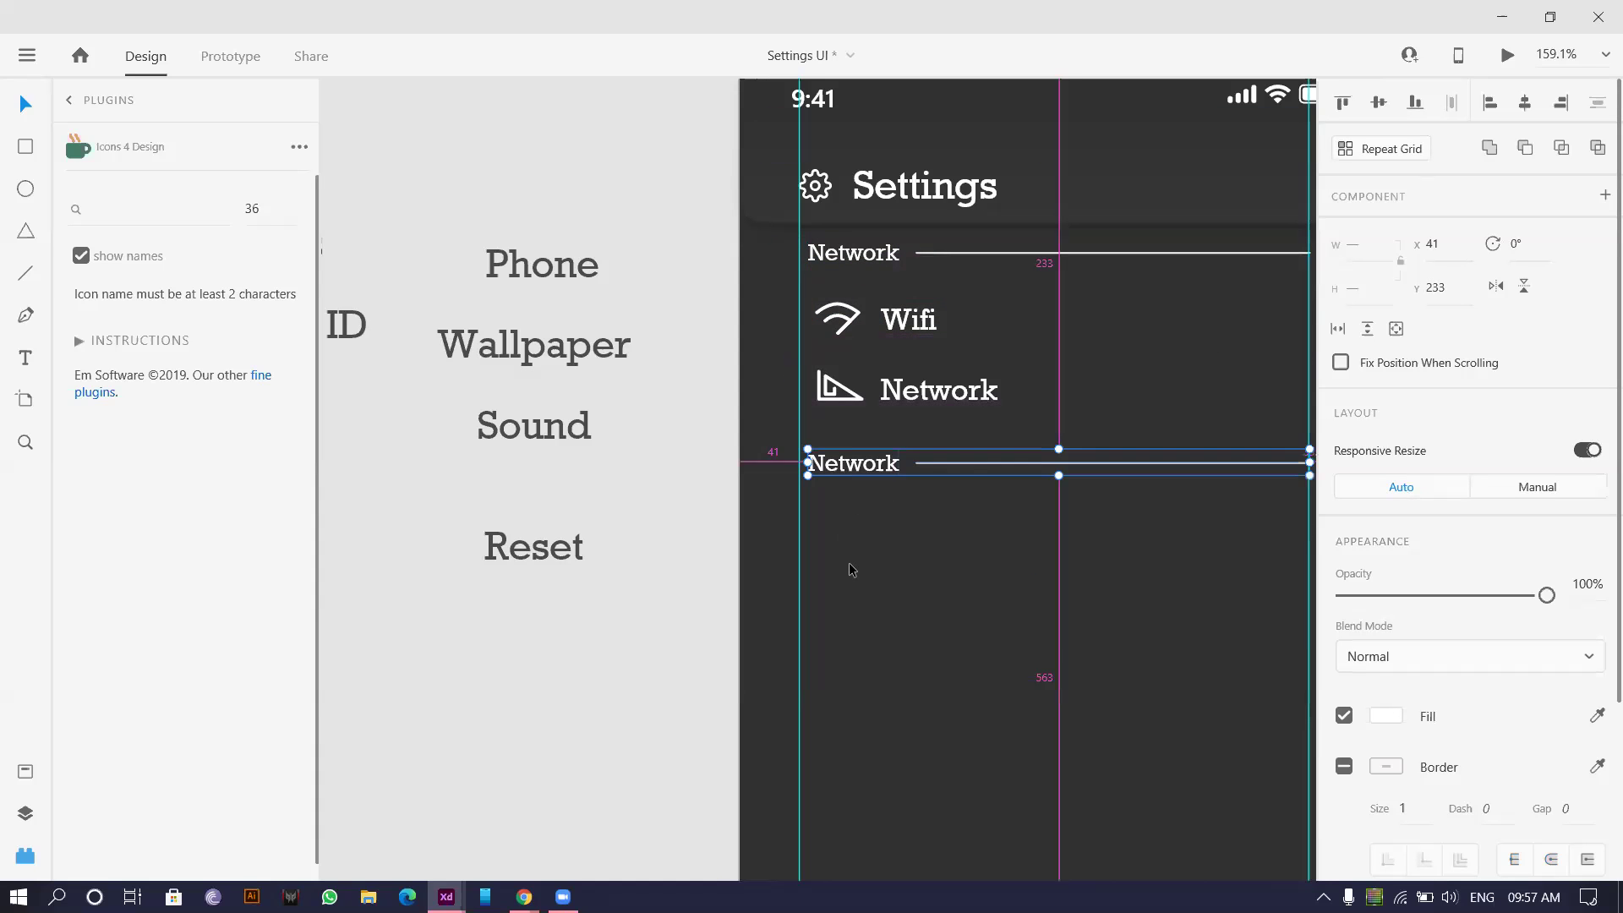
pyautogui.scroll(-2, 848, 562)
pyautogui.scroll(5, 743, 434)
pyautogui.moveTo(650, 475); pyautogui.dragTo(823, 476)
pyautogui.doubleClick(701, 450)
pyautogui.press('Escape')
pyautogui.scroll(-3, 554, 642)
pyautogui.hscroll(-10, 474, 577)
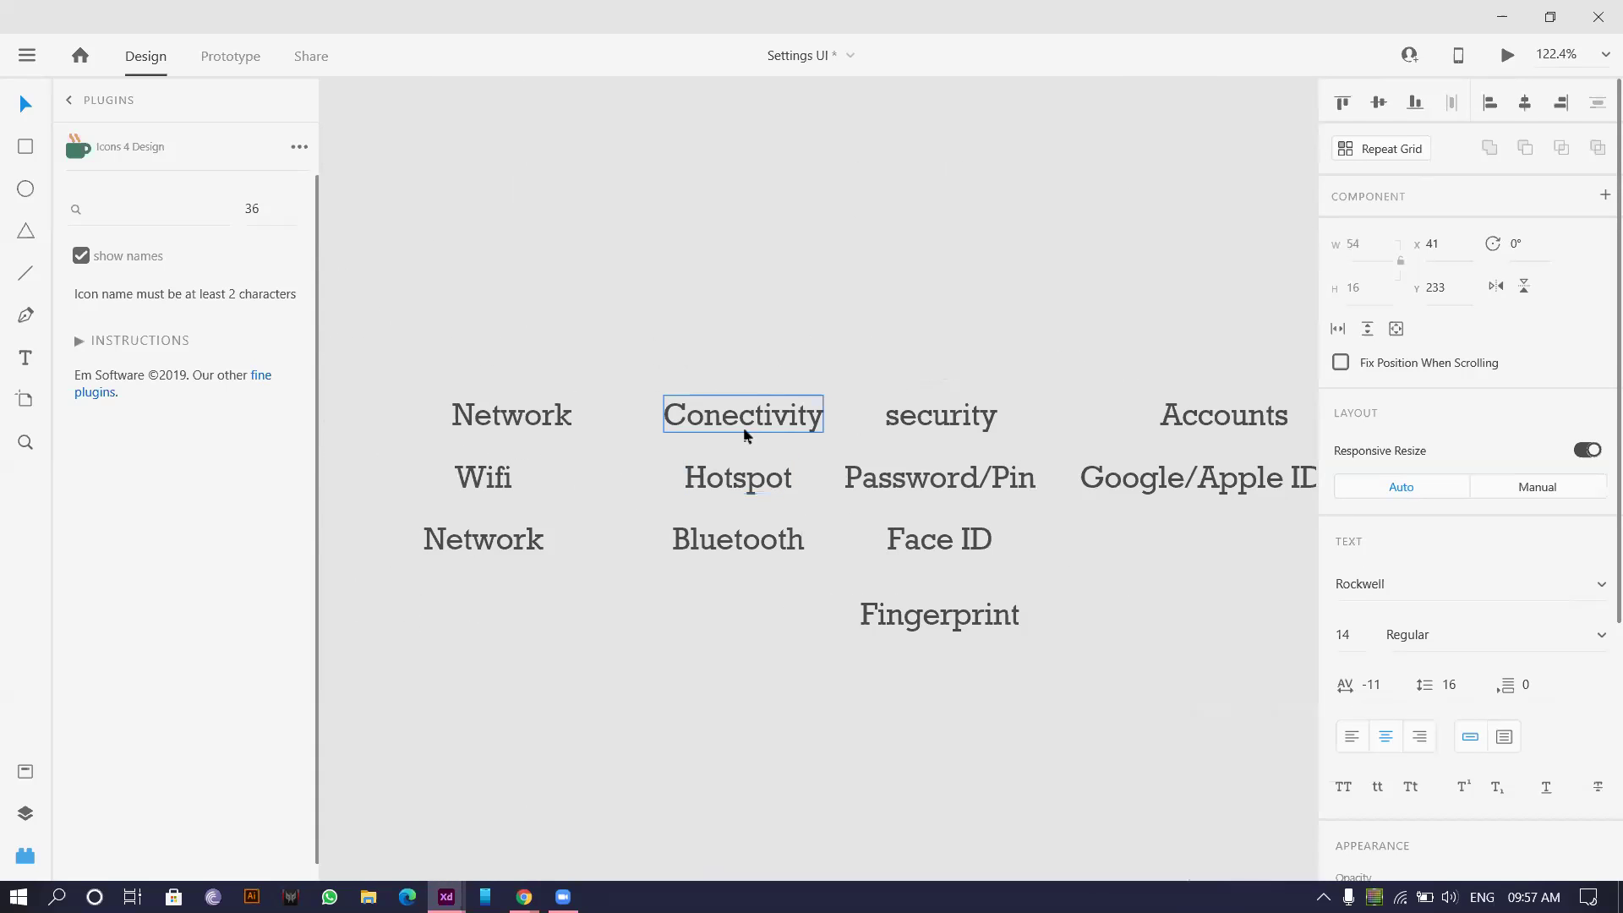
pyautogui.click(744, 429)
pyautogui.click(877, 541)
pyautogui.moveTo(877, 541); pyautogui.dragTo(366, 432)
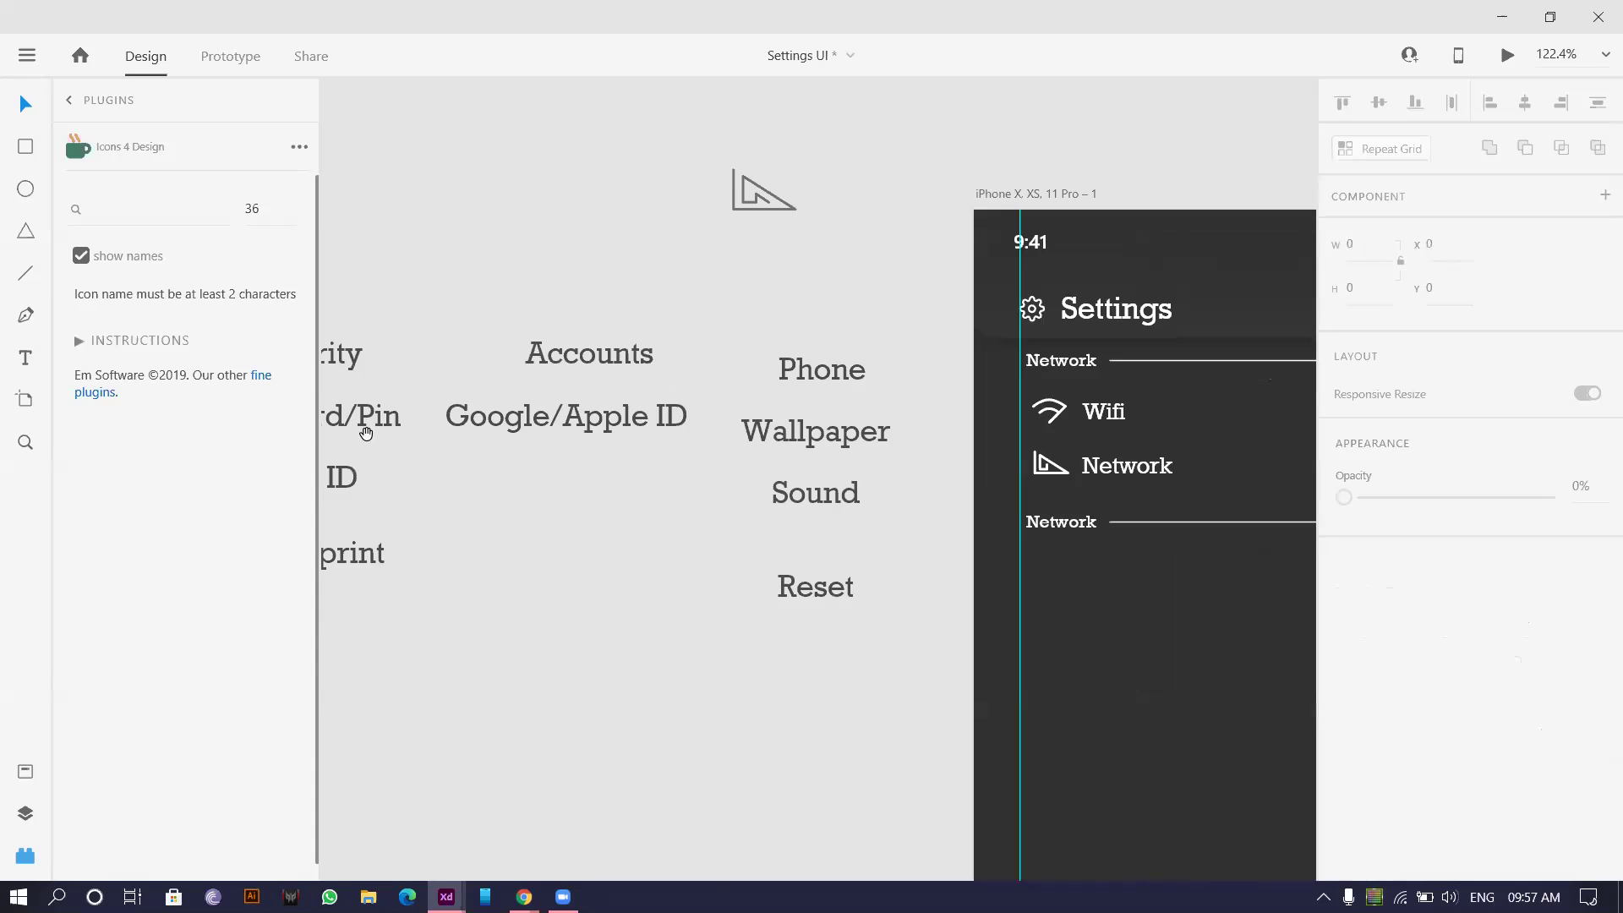
pyautogui.doubleClick(1035, 520)
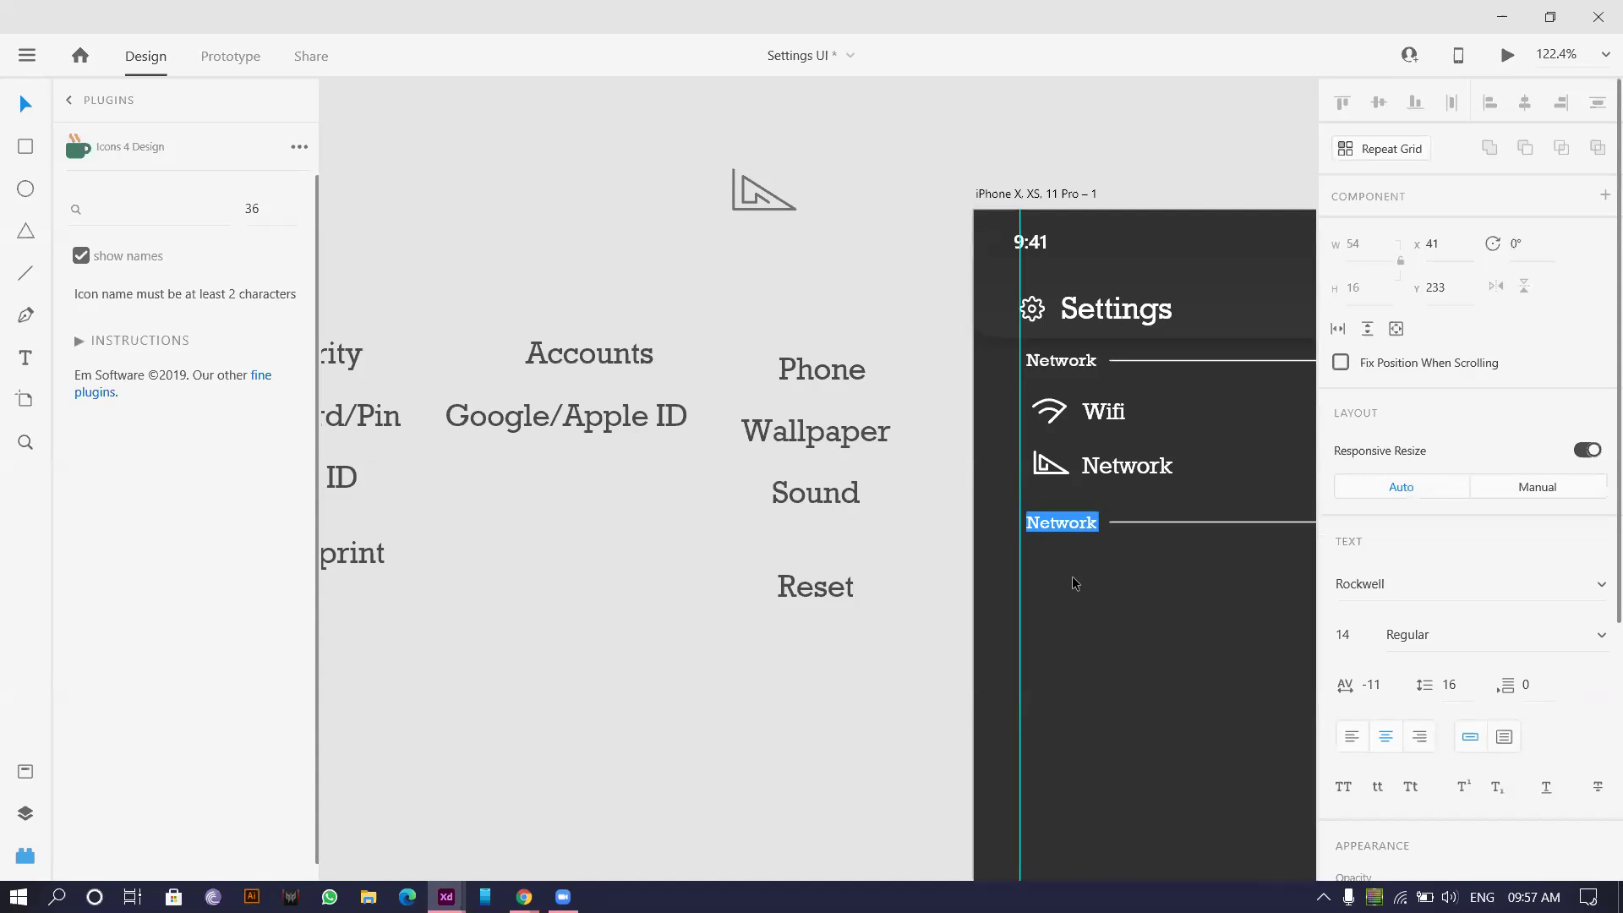
pyautogui.press('BackSpace')
pyautogui.click(558, 234)
pyautogui.hotkey('ctrl', 'z')
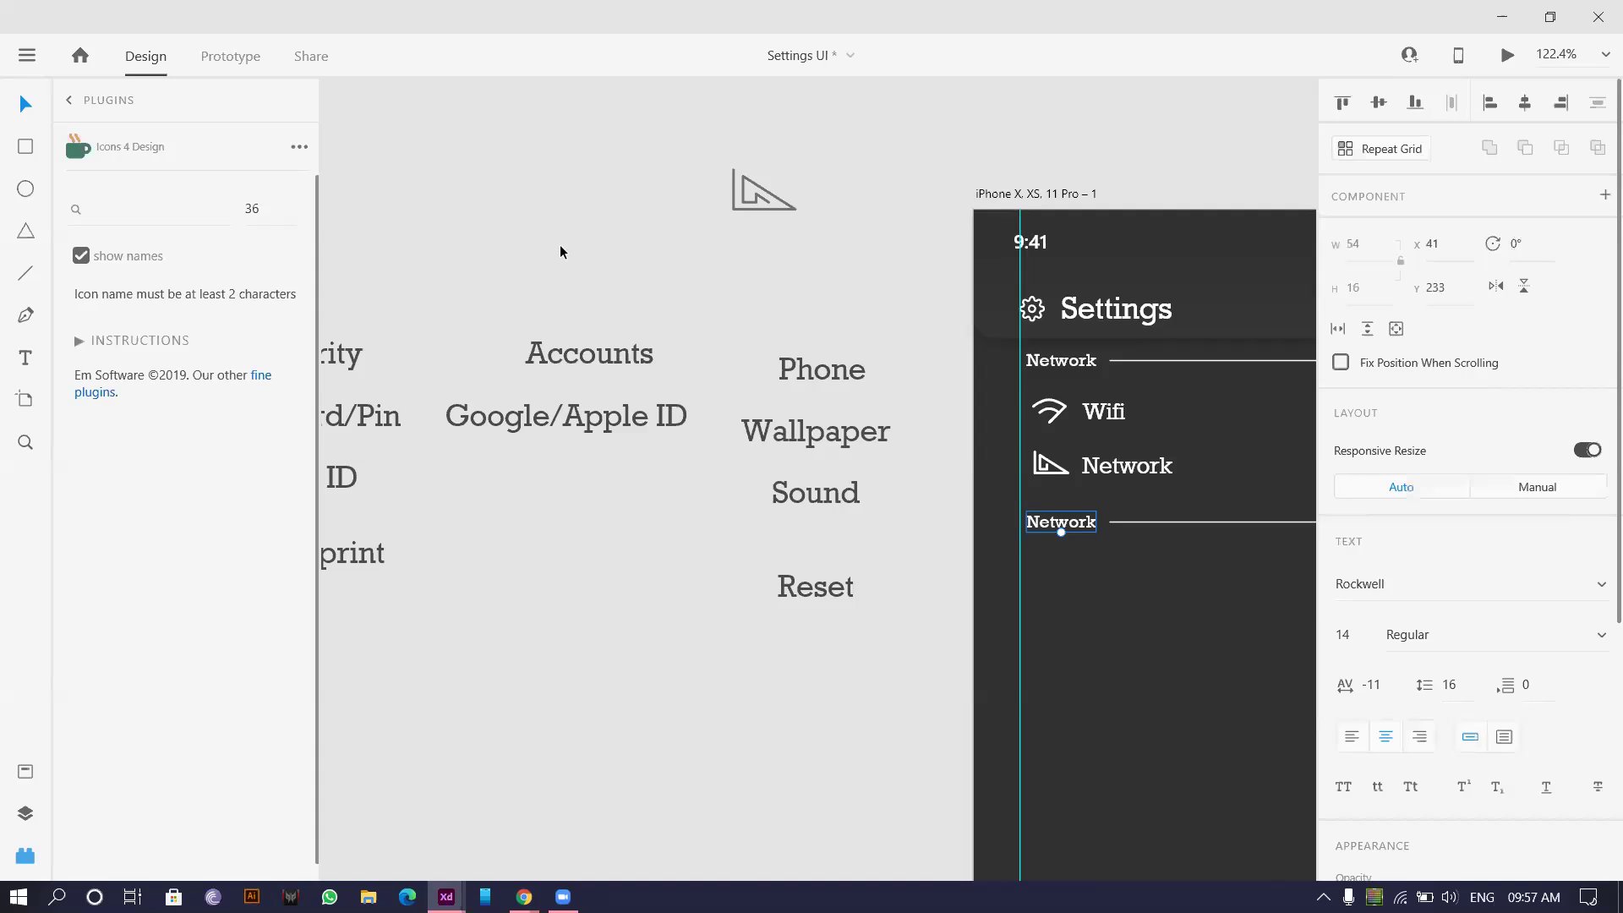
# - Copy the text "Conectivity" from the word list and replace the duplicated heading's text with it
pyautogui.hscroll(-10, 561, 254)
pyautogui.click(825, 418)
pyautogui.doubleClick(825, 419)
pyautogui.hotkey('ctrl', 'c')
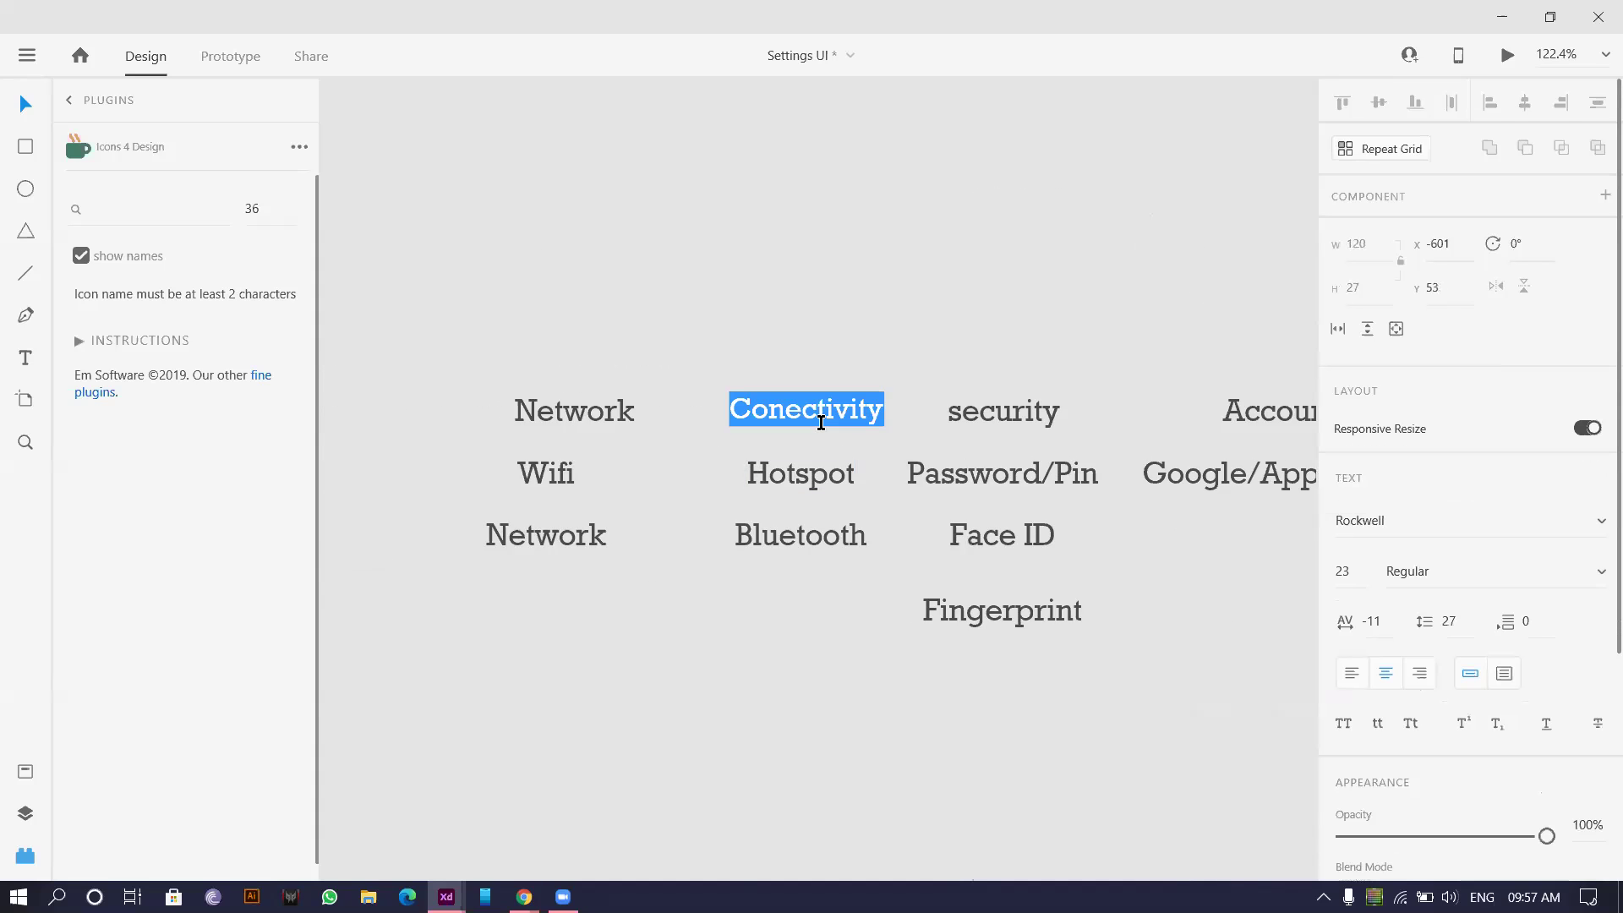
pyautogui.press('Escape')
pyautogui.hscroll(10, 1114, 475)
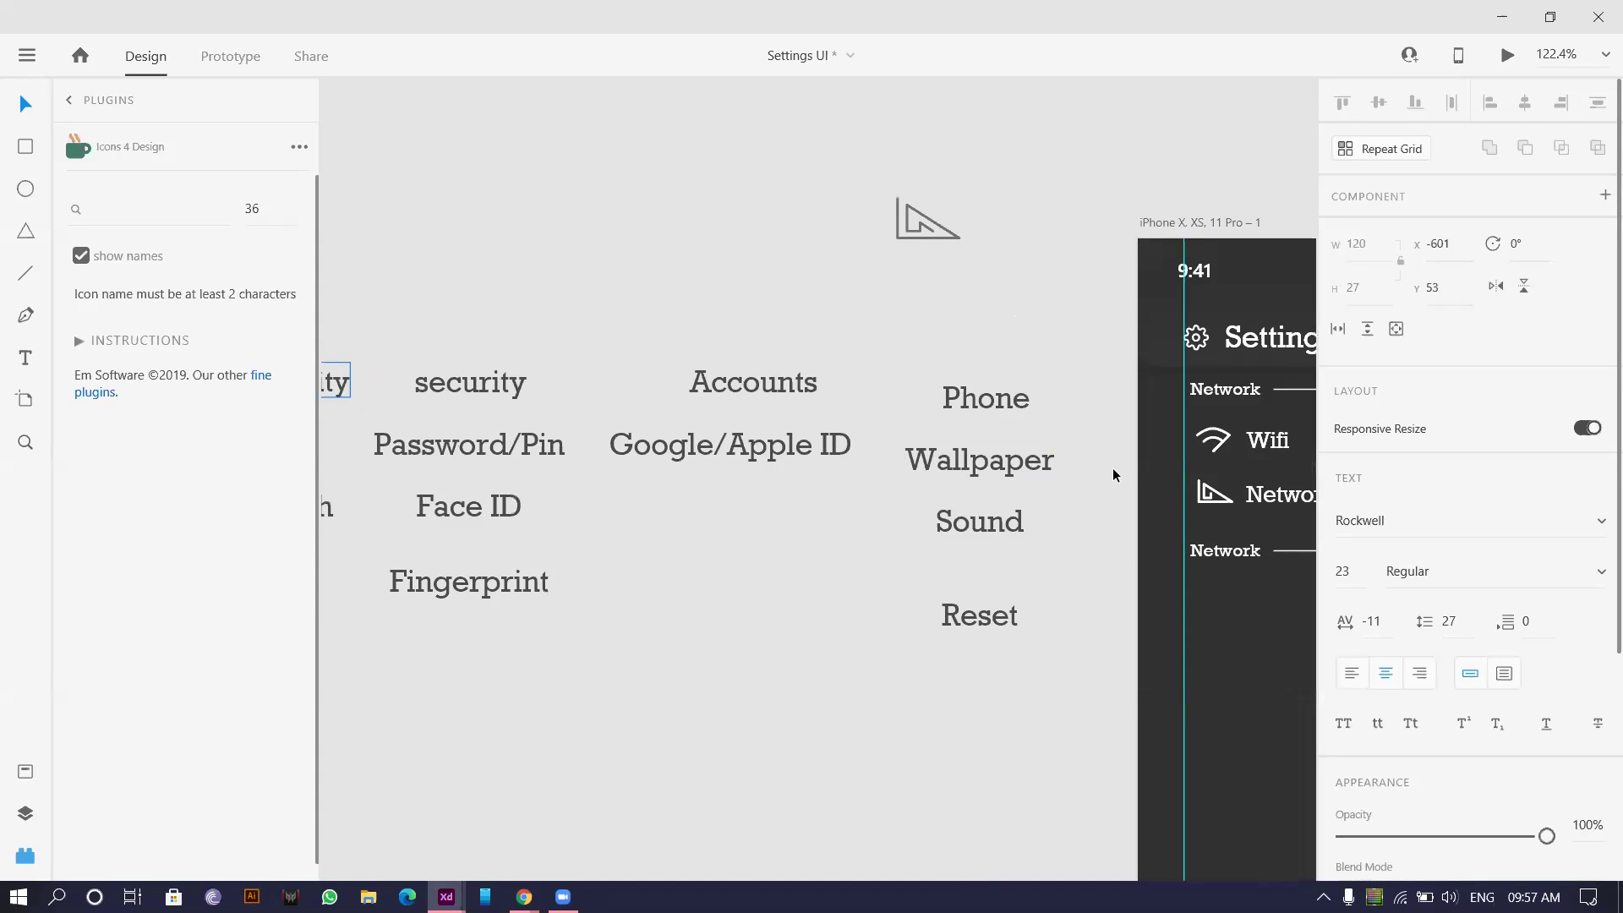
pyautogui.click(1223, 554)
pyautogui.doubleClick(1228, 550)
pyautogui.hotkey('ctrl', 'v')
pyautogui.press('Escape')
# - Align the Conectivity and Network headings to the left guide at X 36 and shorten the Conectivity divider line to 215
pyautogui.hscroll(5, 962, 296)
pyautogui.scroll(4, 729, 576)
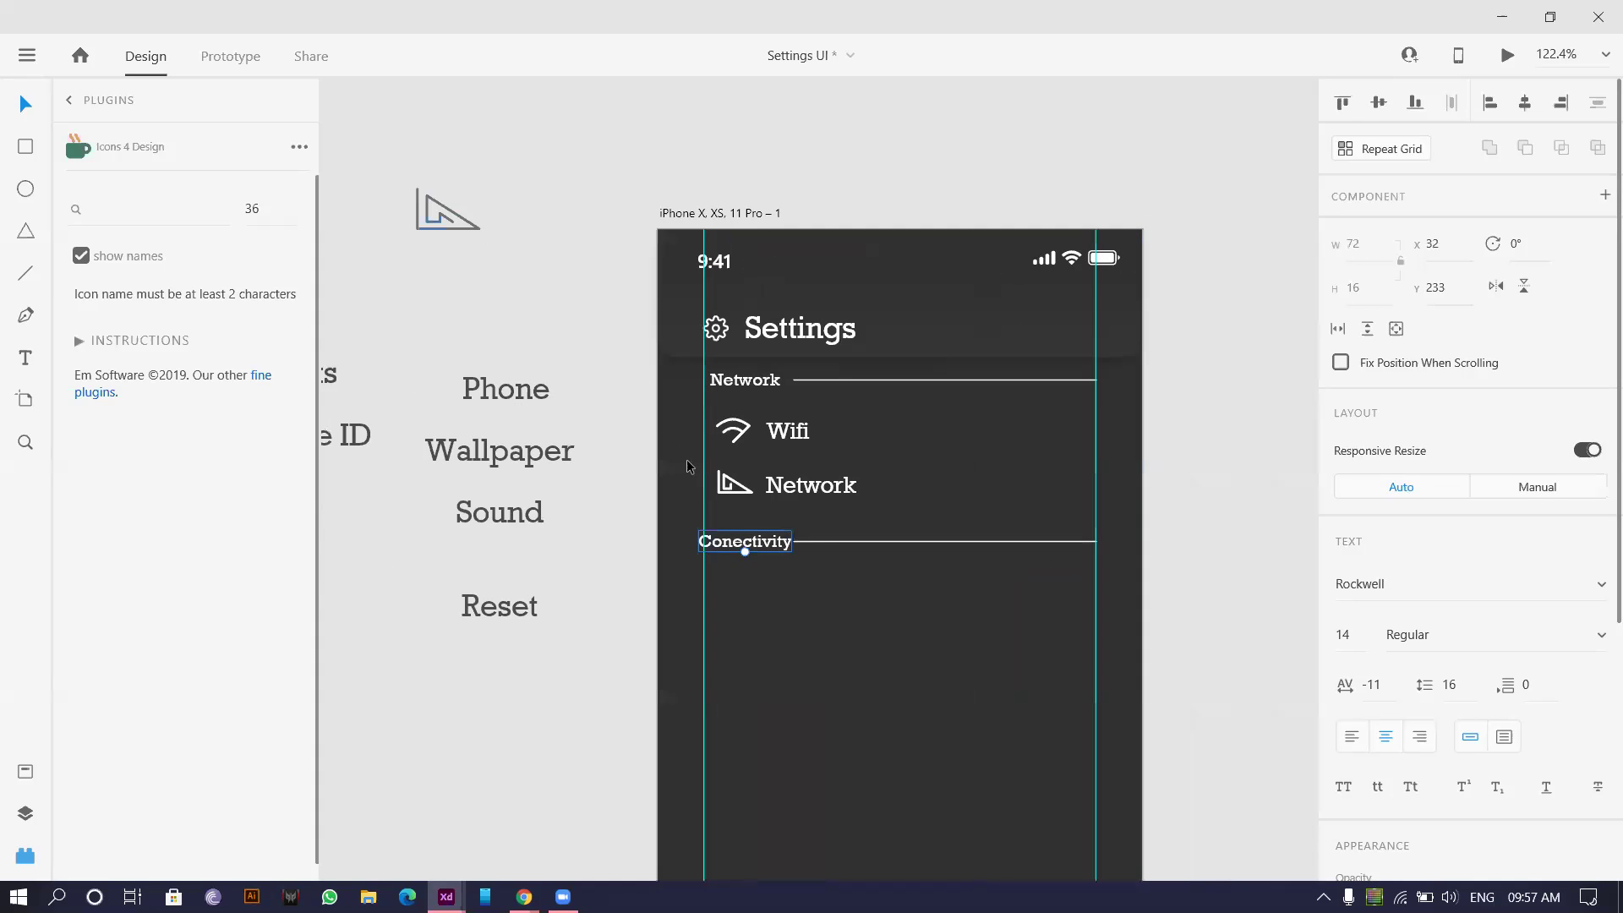
pyautogui.moveTo(735, 600); pyautogui.dragTo(744, 601)
pyautogui.moveTo(798, 342); pyautogui.dragTo(789, 341)
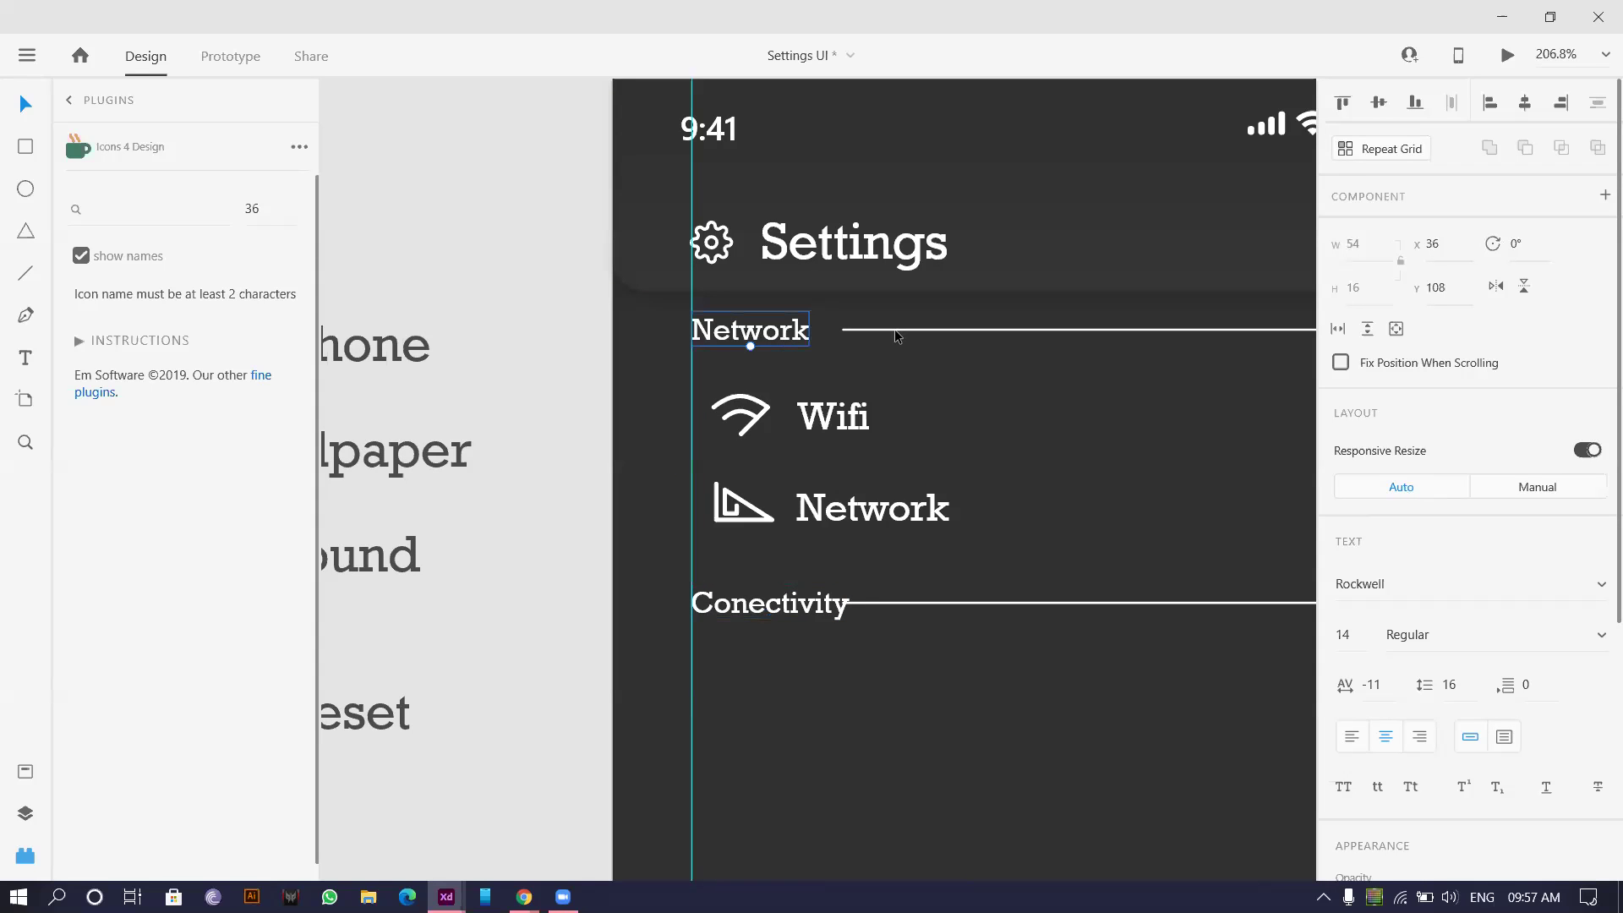
pyautogui.moveTo(855, 606)
pyautogui.mouseDown()
pyautogui.moveTo(842, 602)
pyautogui.moveTo(884, 603)
pyautogui.mouseUp()
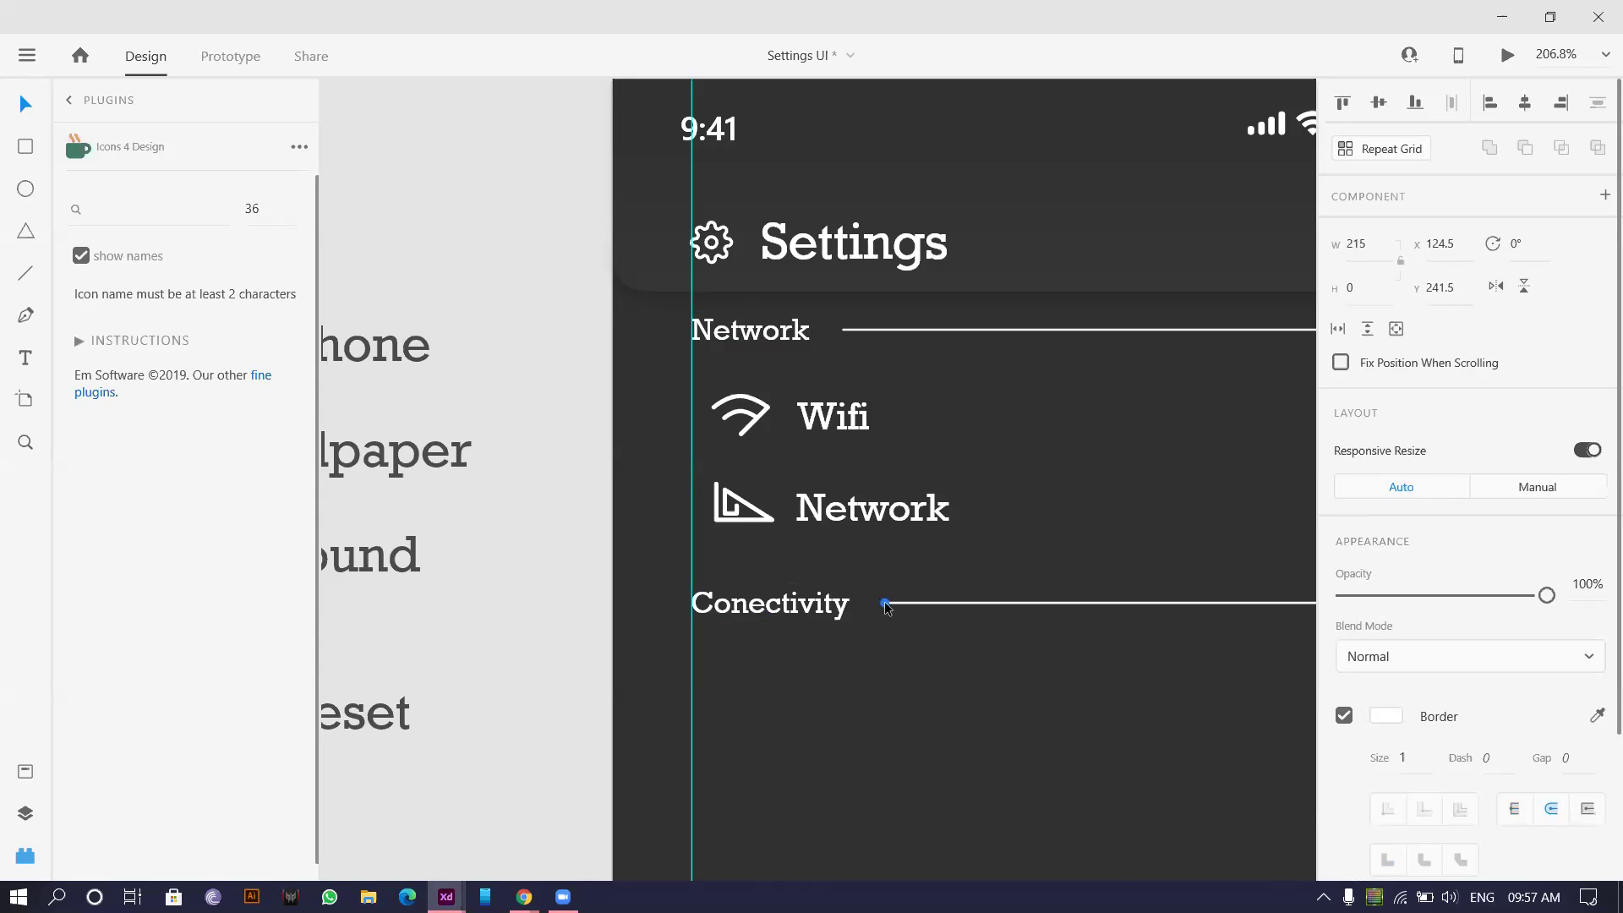
# - Move the Hotspot and Bluetooth words from the word list to the space beside the artboard, below Reset
pyautogui.scroll(-5, 885, 606)
pyautogui.scroll(4, 622, 494)
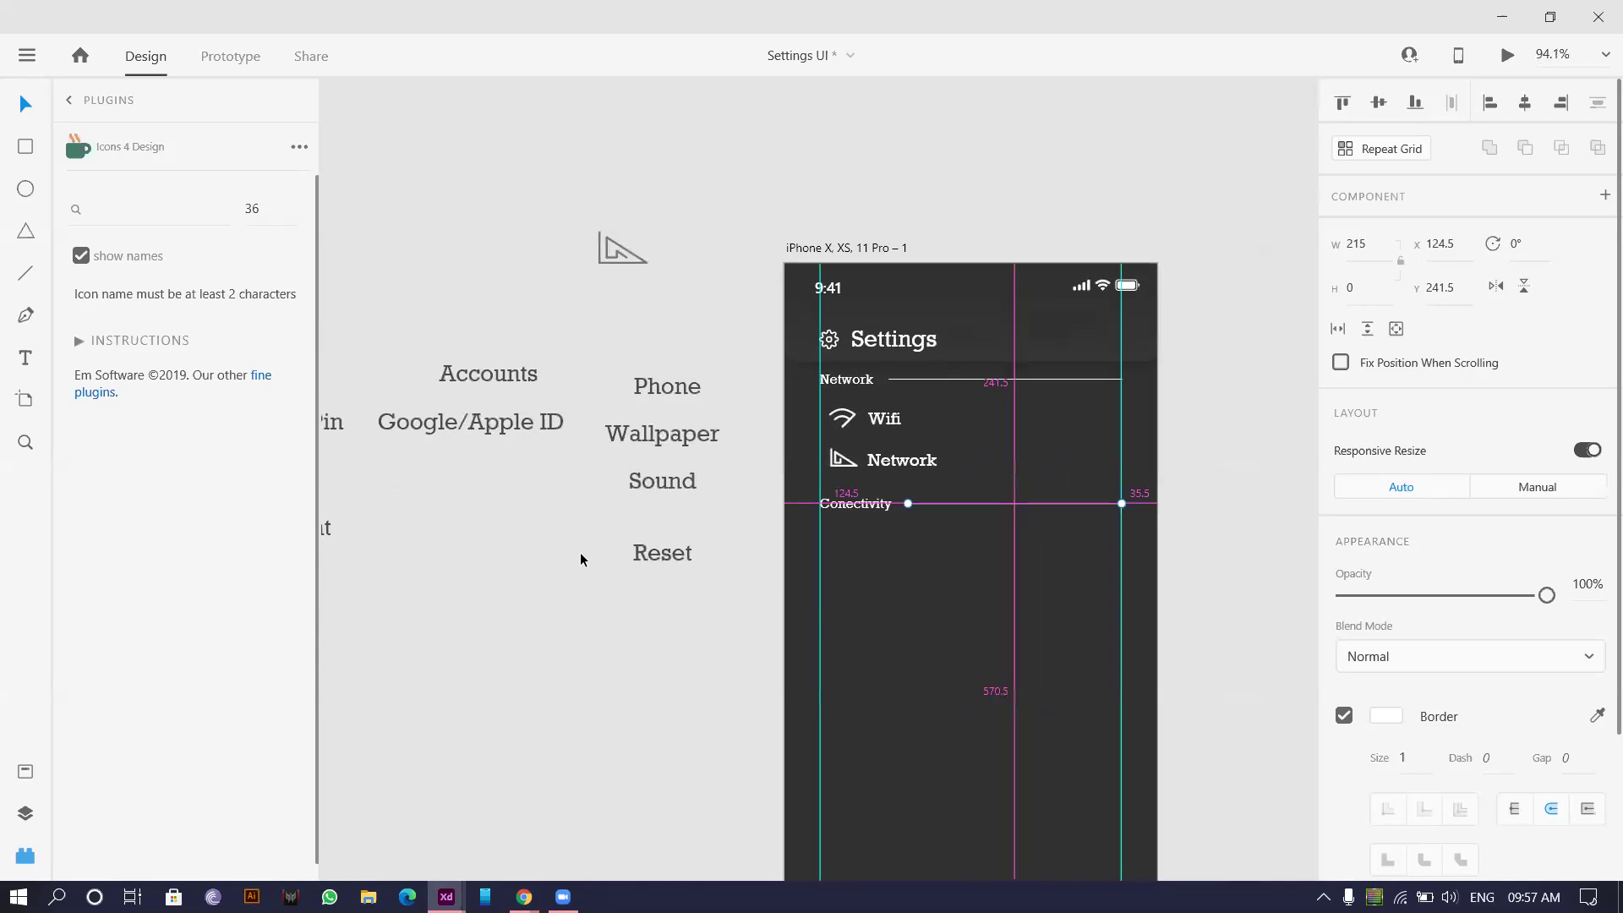
pyautogui.hscroll(-2, 580, 551)
pyautogui.hscroll(-4, 483, 419)
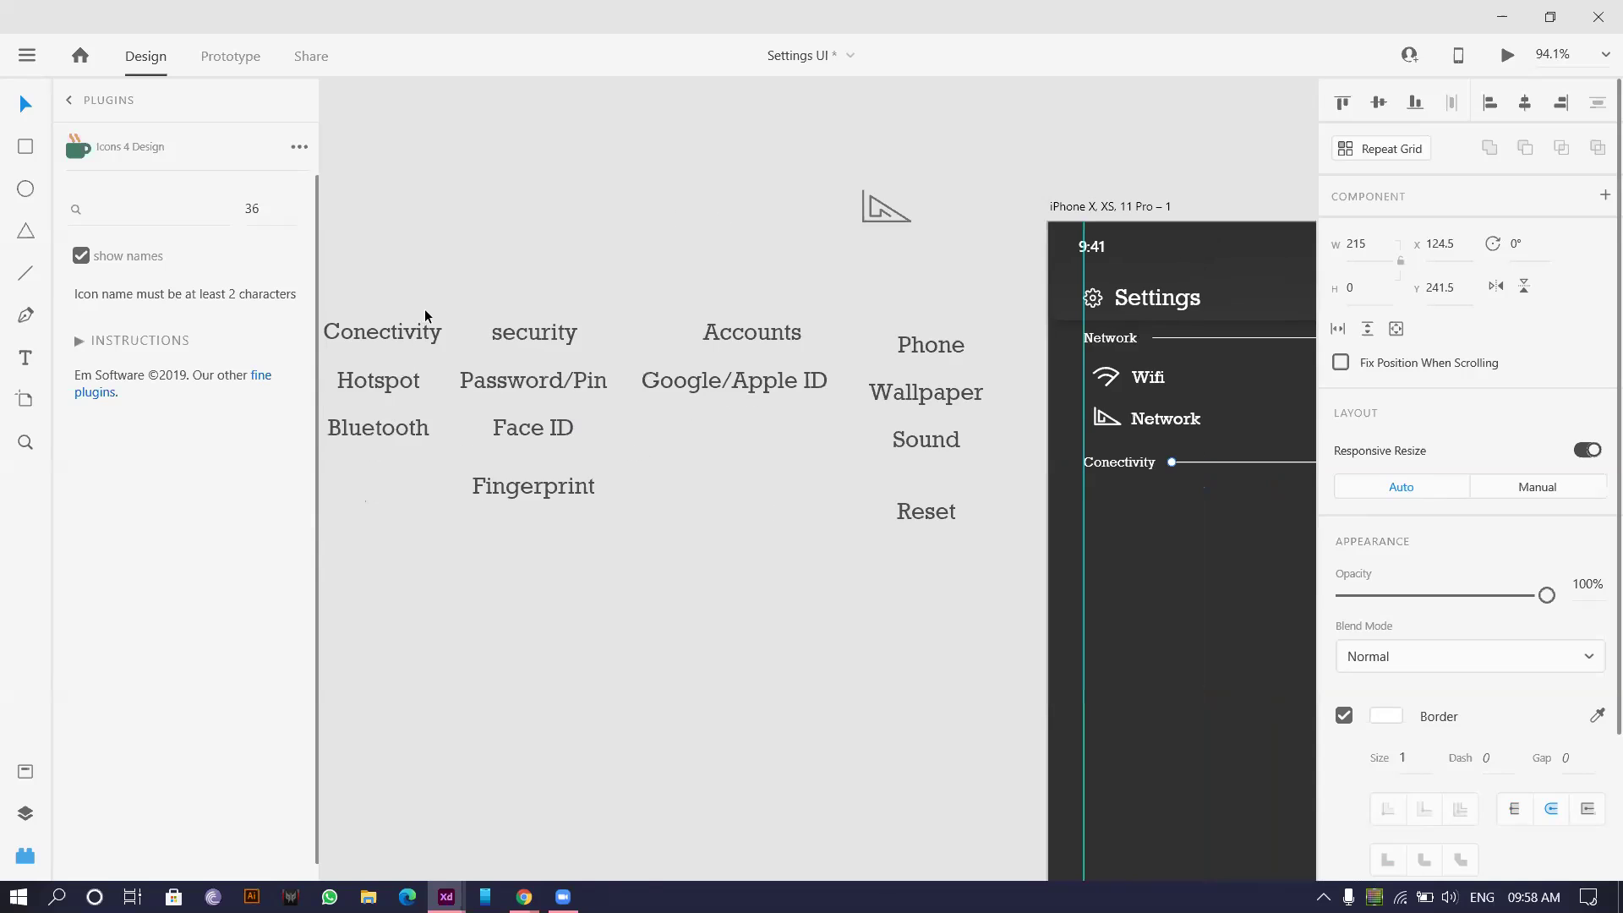
pyautogui.hscroll(-4, 363, 333)
pyautogui.click(544, 378)
pyautogui.keyDown('shift'); pyautogui.click(503, 427); pyautogui.keyUp('shift')
pyautogui.moveTo(532, 394); pyautogui.dragTo(1067, 591)
# - Shift the Wifi and Network labels right to X 102 and duplicate them below the Conectivity heading, starting at Y 271
pyautogui.scroll(5, 942, 471)
pyautogui.hscroll(3, 837, 423)
pyautogui.click(685, 272)
pyautogui.keyDown('shift'); pyautogui.click(694, 328); pyautogui.keyUp('shift')
pyautogui.moveTo(694, 328); pyautogui.dragTo(724, 472)
pyautogui.scroll(-5, 723, 329)
pyautogui.scroll(1, 734, 406)
pyautogui.scroll(3, 734, 405)
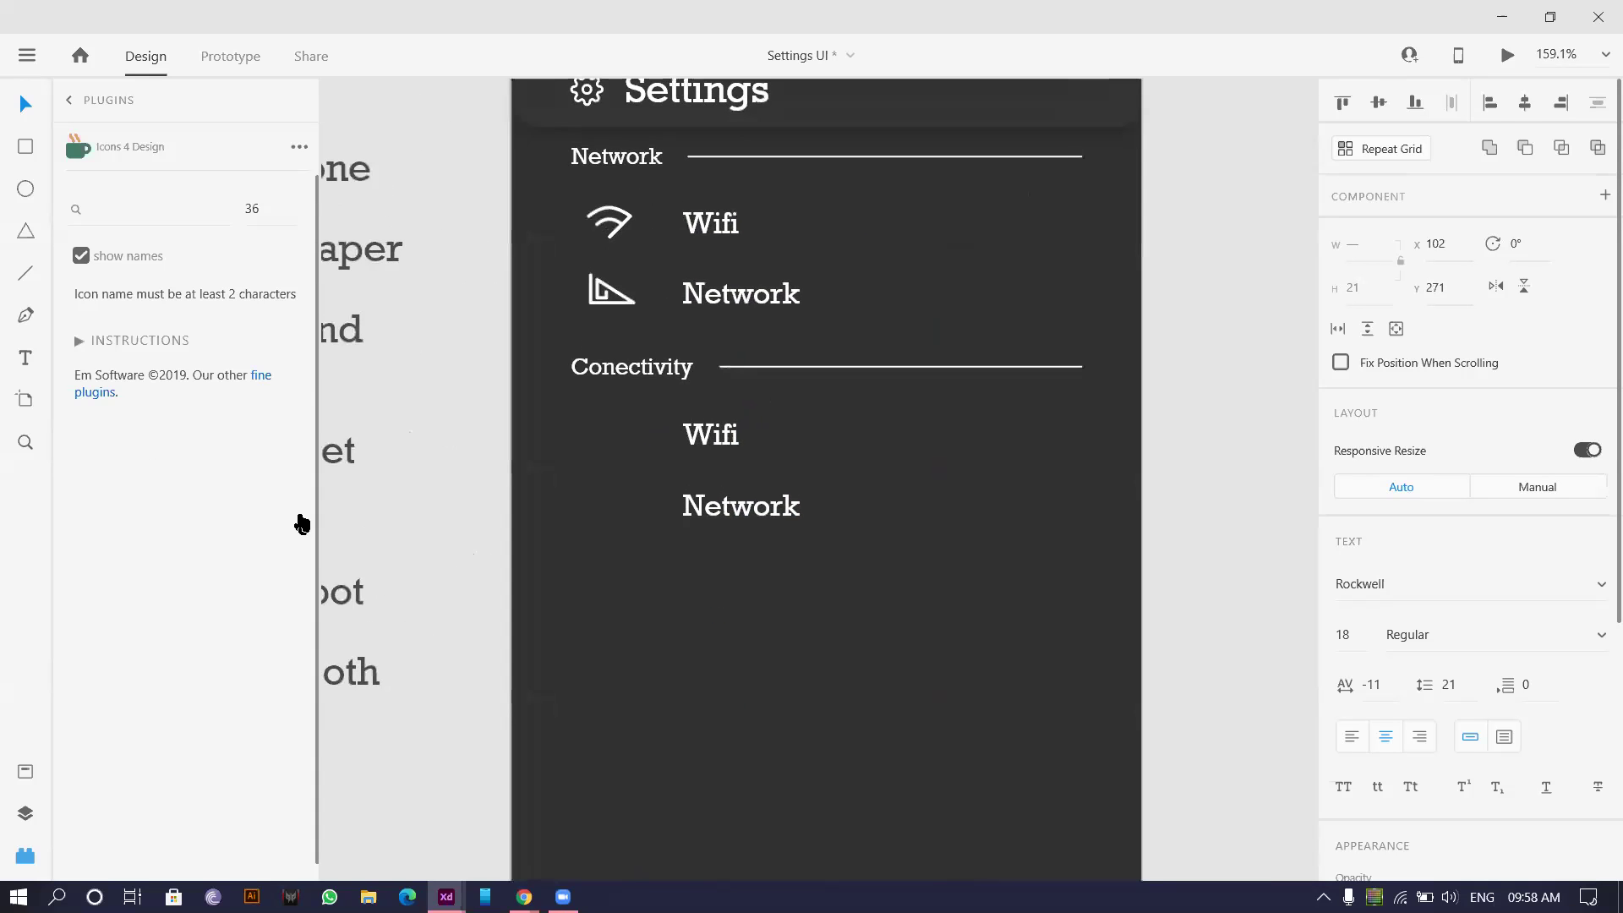
# - Replace the duplicated Wifi label's text with "Hotspot" copied from the word beside the artboard
pyautogui.scroll(-3, 453, 453)
pyautogui.doubleClick(471, 529)
pyautogui.hotkey('ctrl', 'c')
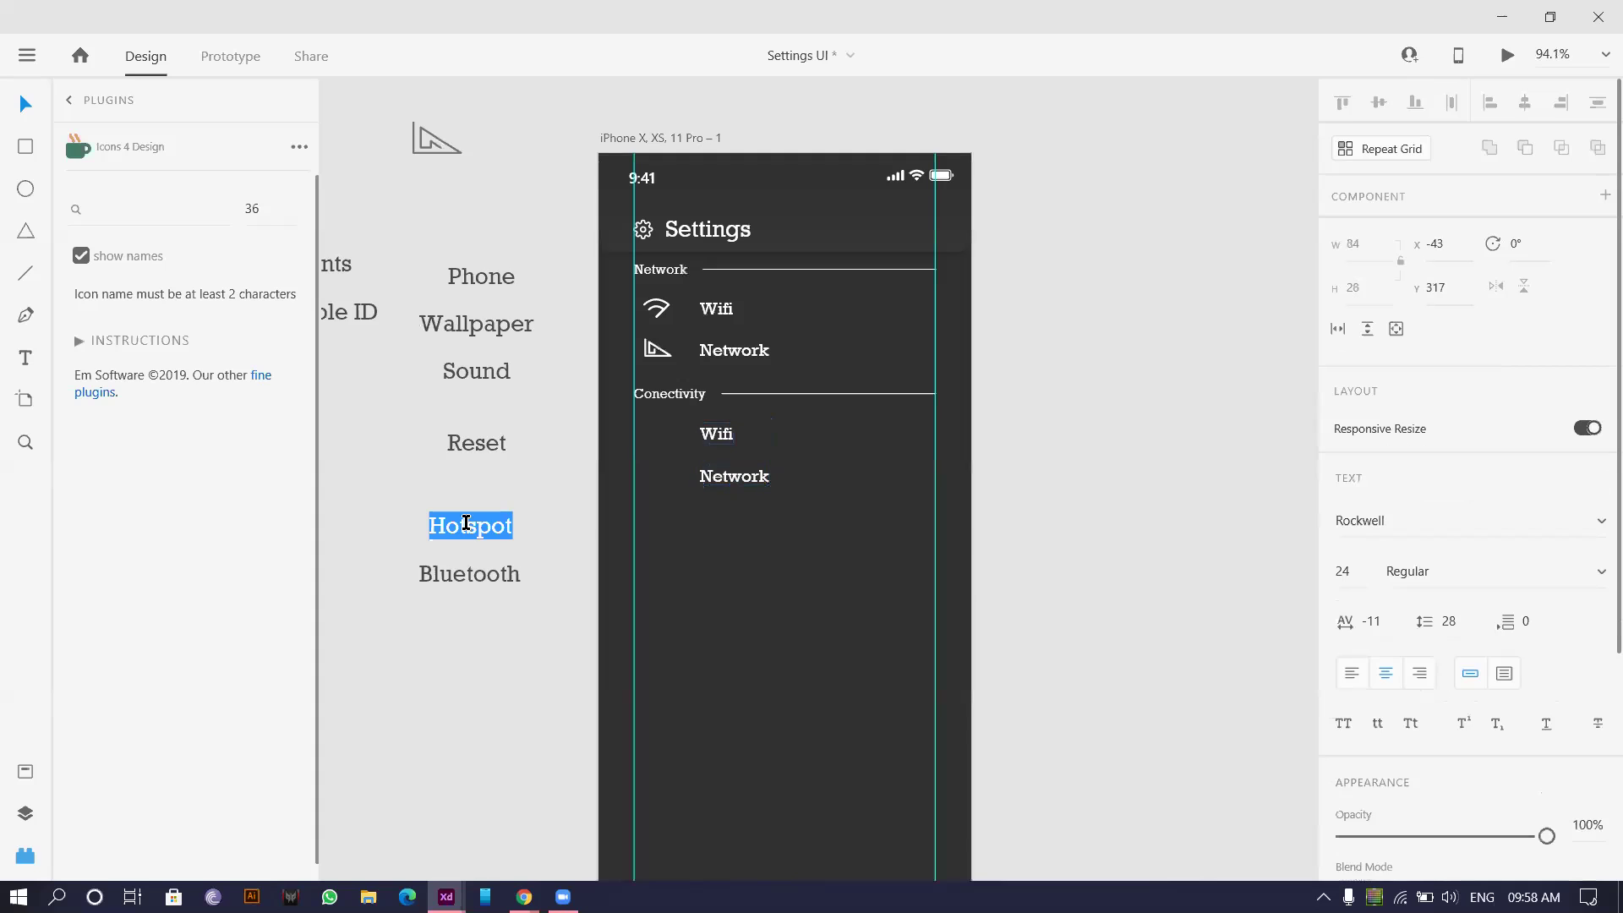
pyautogui.click(723, 442)
pyautogui.doubleClick(722, 439)
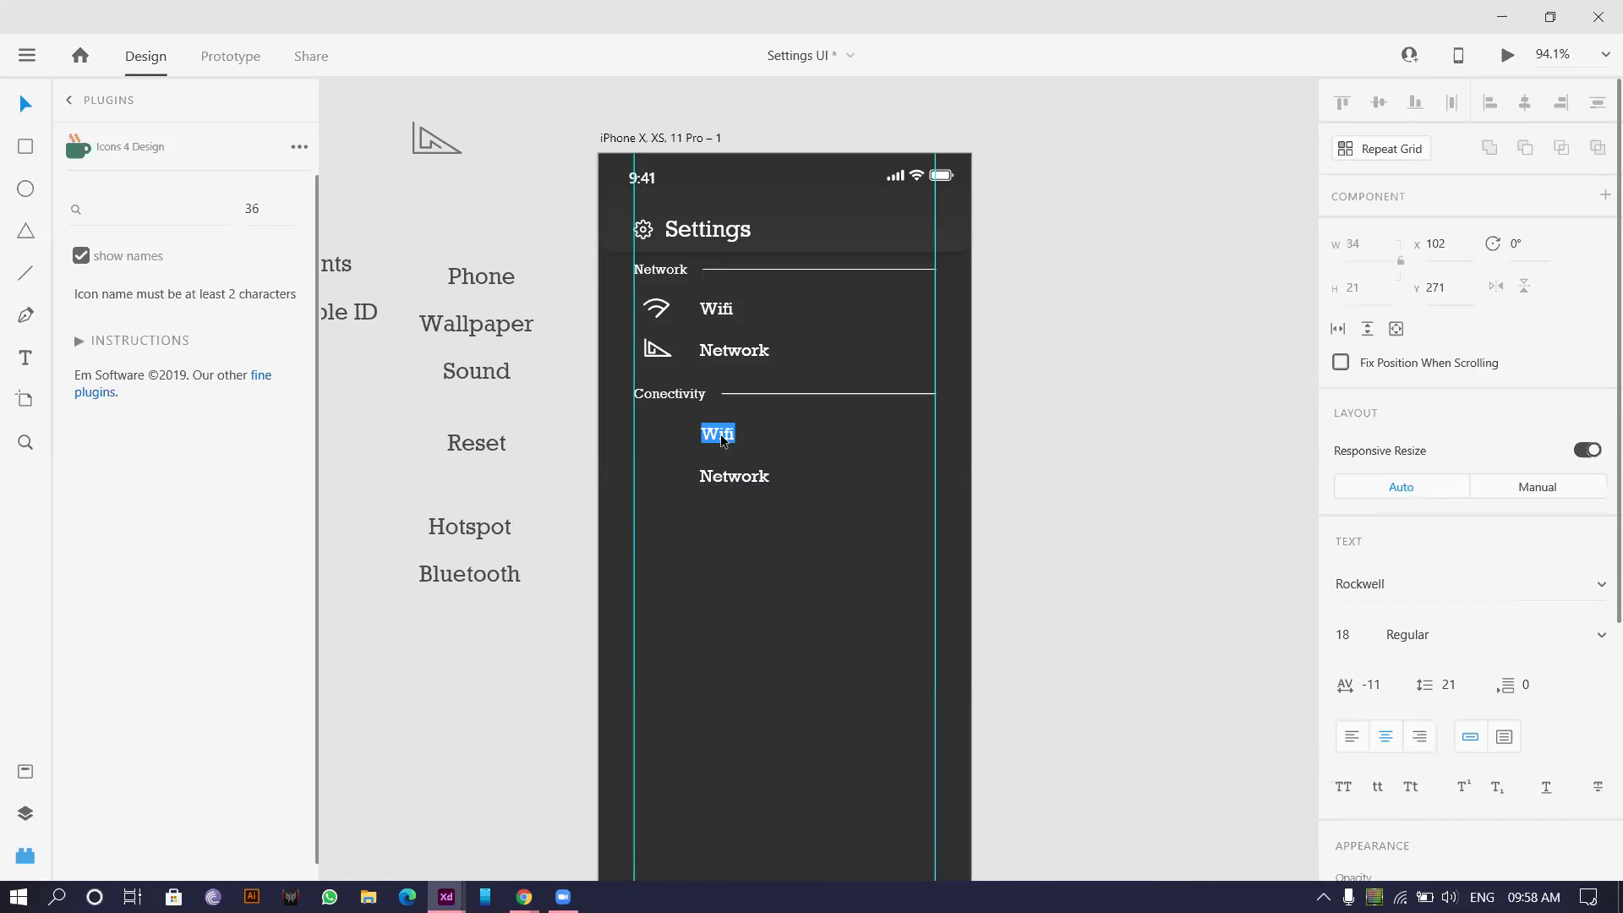
pyautogui.hotkey('ctrl', 'v')
# - Replace the duplicated Network label's text with "Bluetooth" copied from the word beside the artboard
pyautogui.click(490, 575)
pyautogui.doubleClick(491, 575)
pyautogui.hotkey('ctrl', 'c')
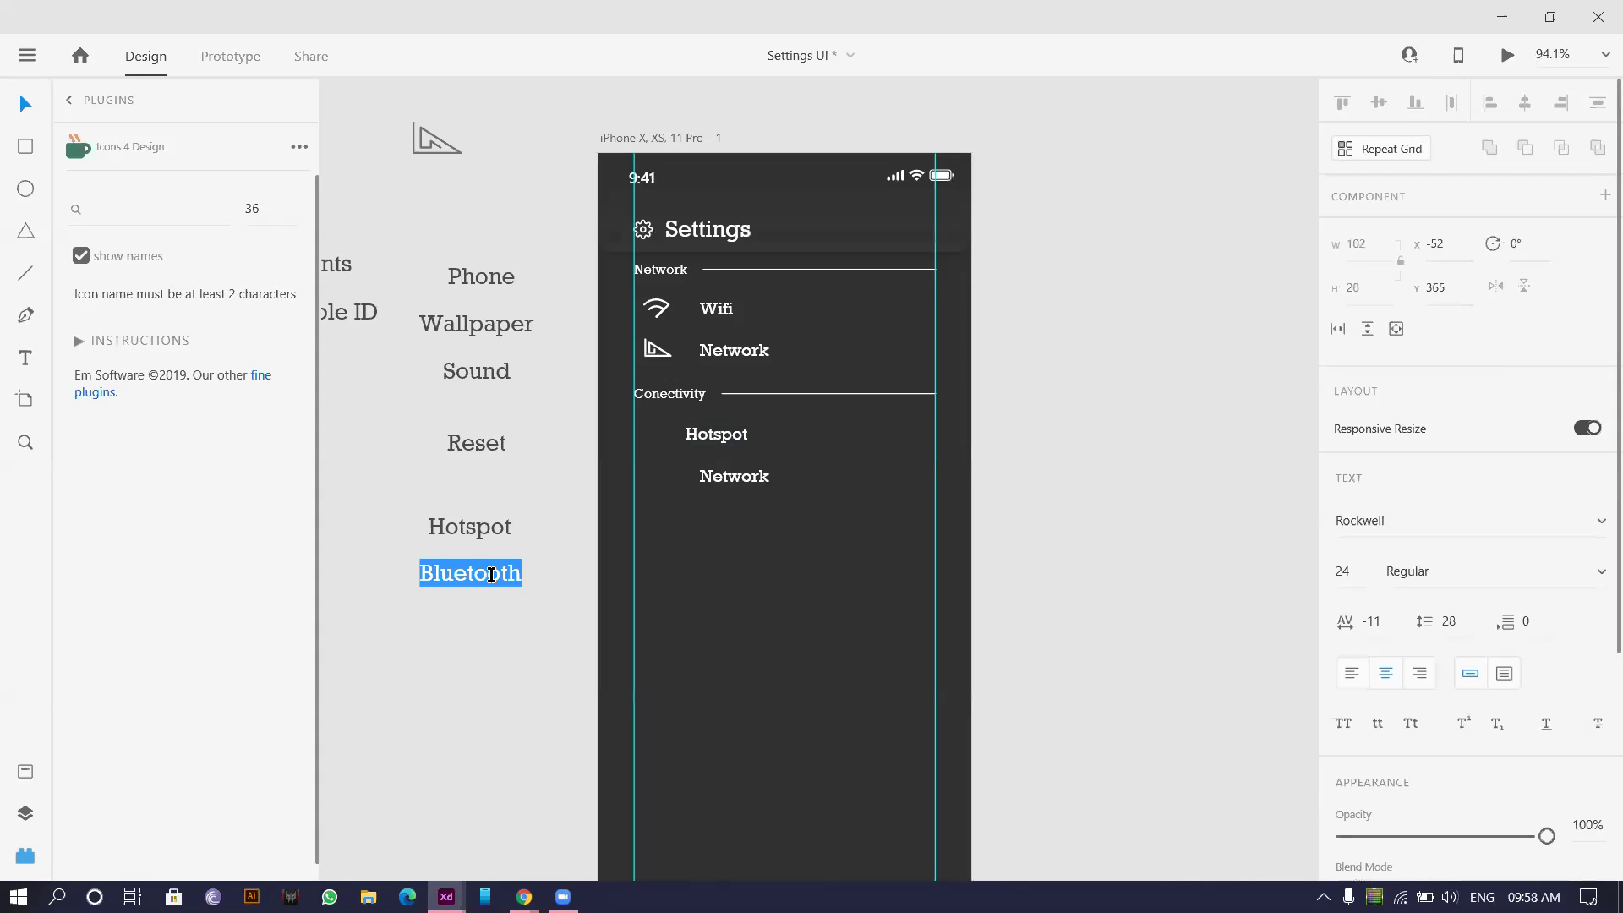
pyautogui.click(733, 473)
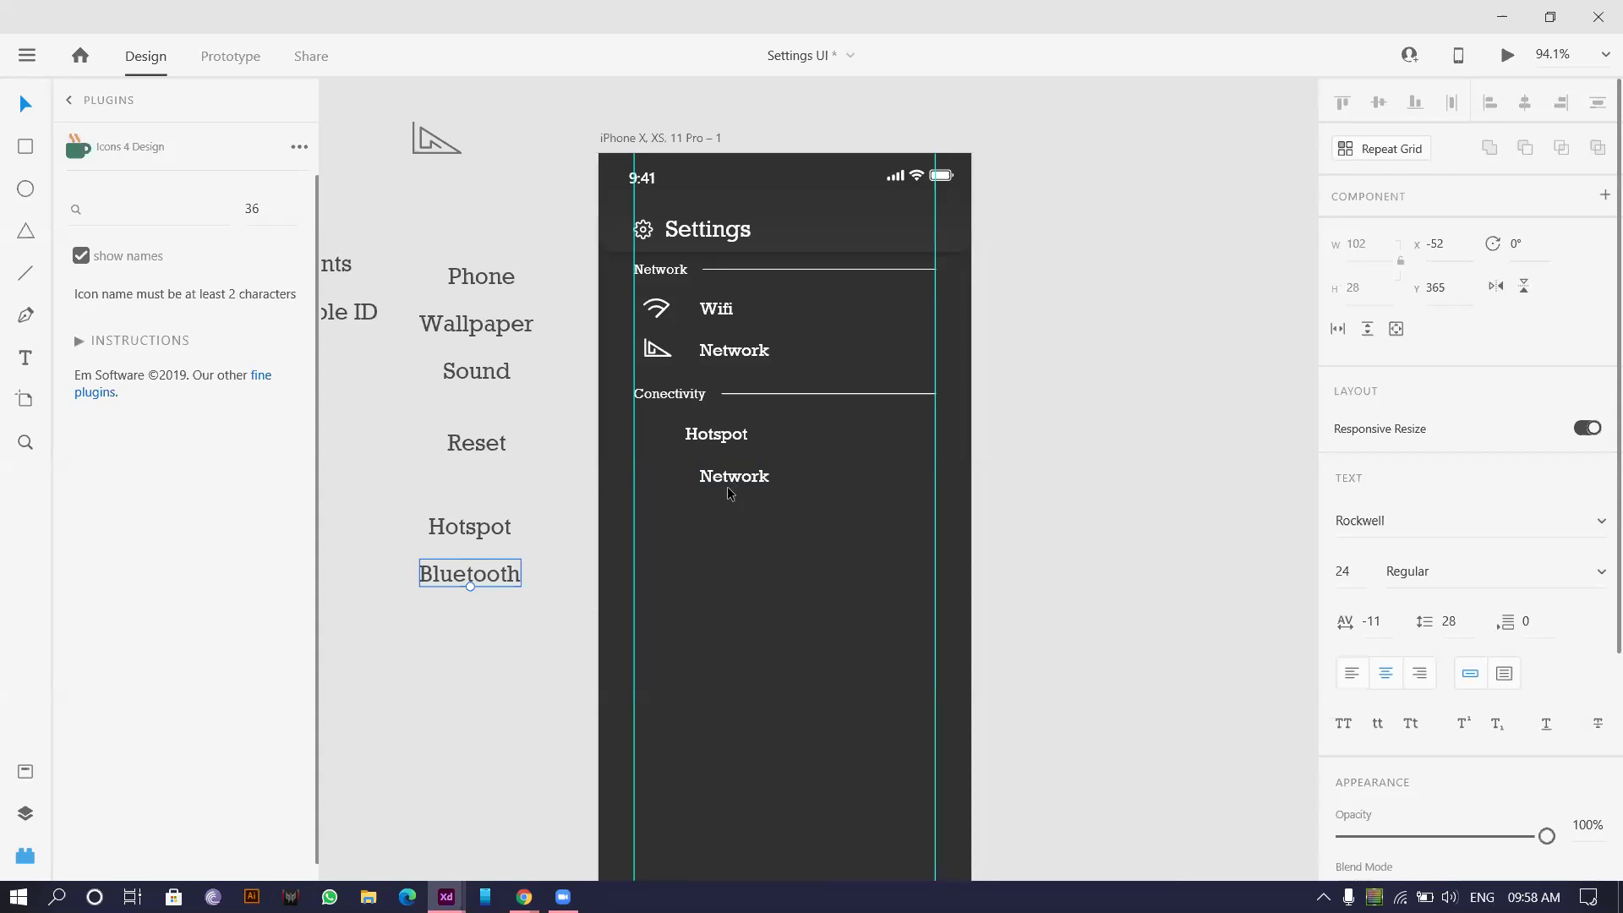
pyautogui.click(731, 477)
pyautogui.doubleClick(731, 478)
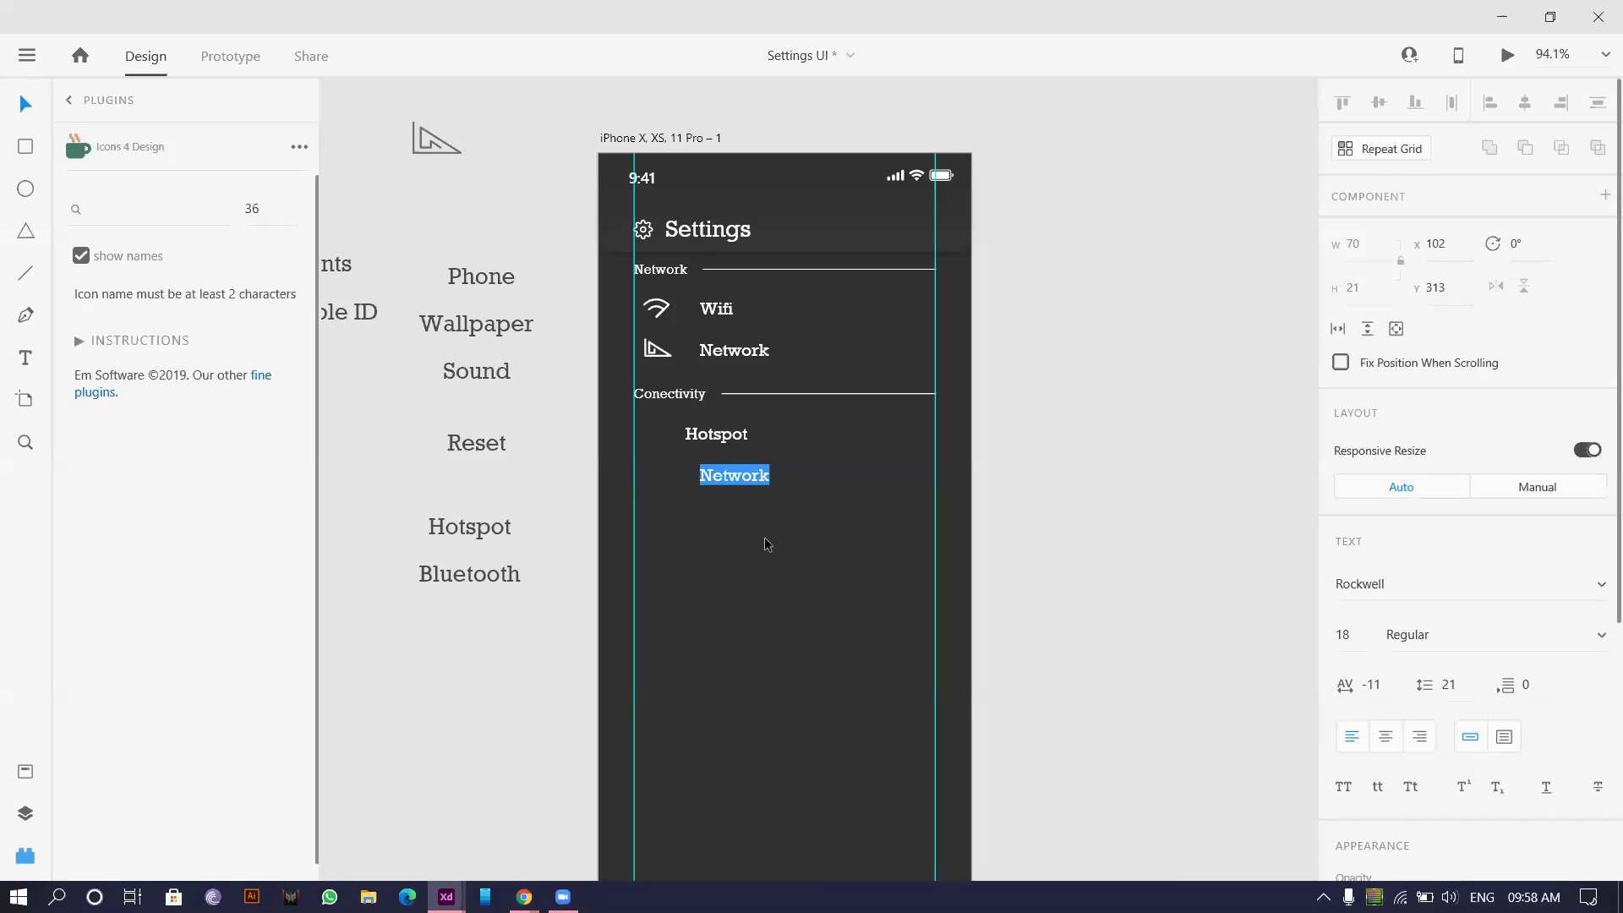
pyautogui.hotkey('ctrl', 'v')
# - Align the Hotspot label with the Bluetooth label's left edge at X 102
pyautogui.click(705, 444)
pyautogui.moveTo(706, 444); pyautogui.dragTo(720, 444)
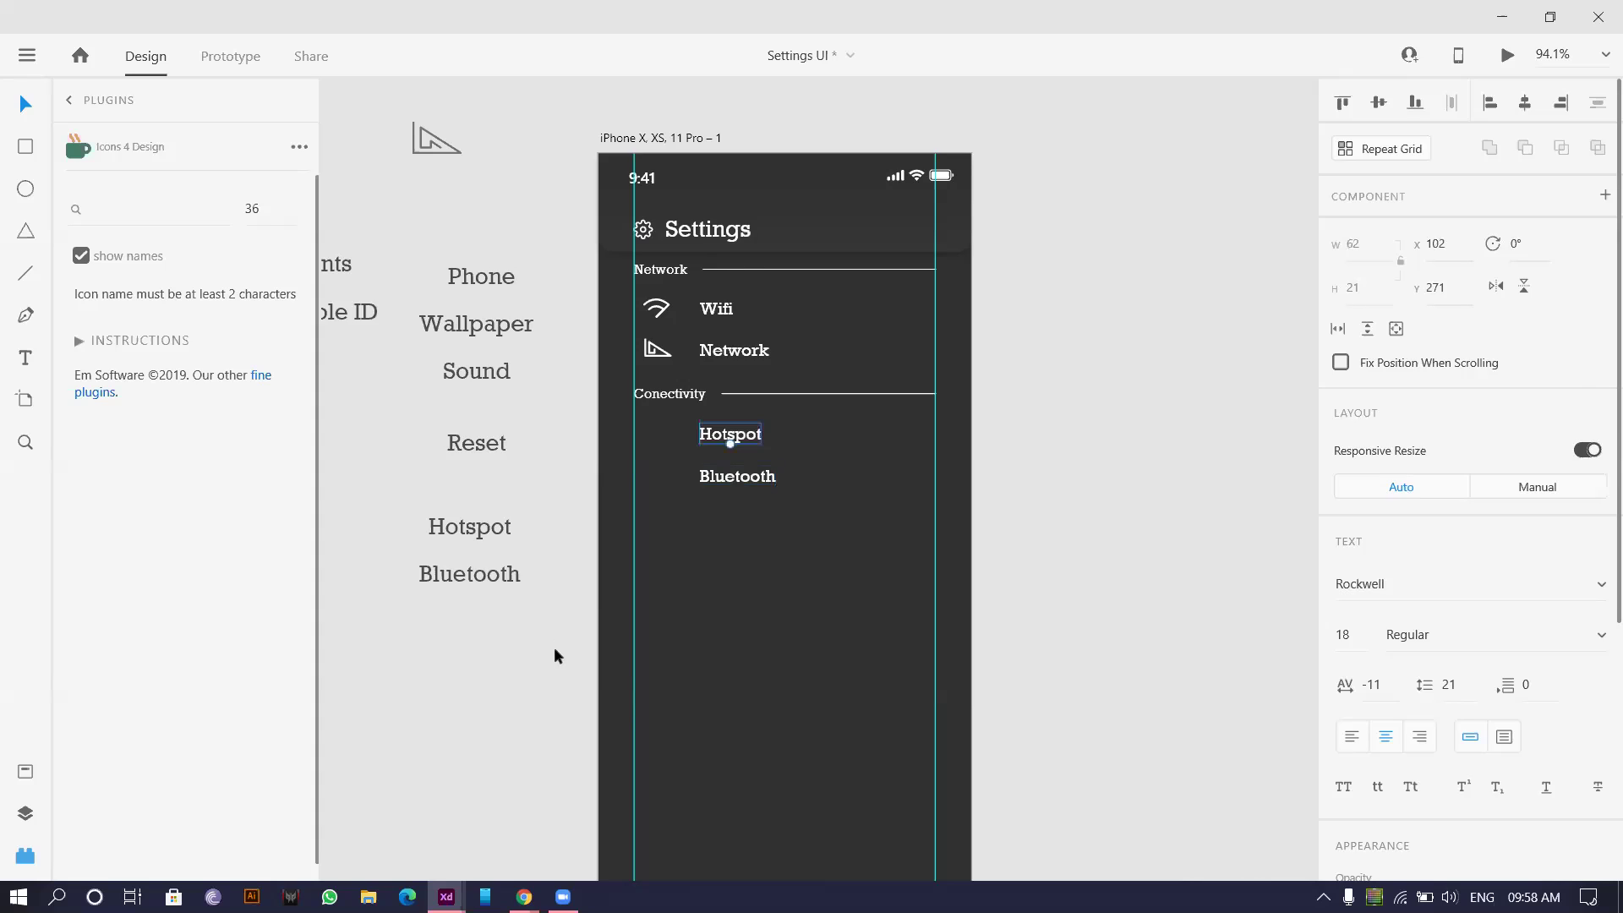
pyautogui.click(610, 576)
# - Search the Icons 4 Design plugin for "Hotspot"
pyautogui.scroll(-3, 611, 575)
pyautogui.scroll(4, 515, 539)
pyautogui.click(169, 199)
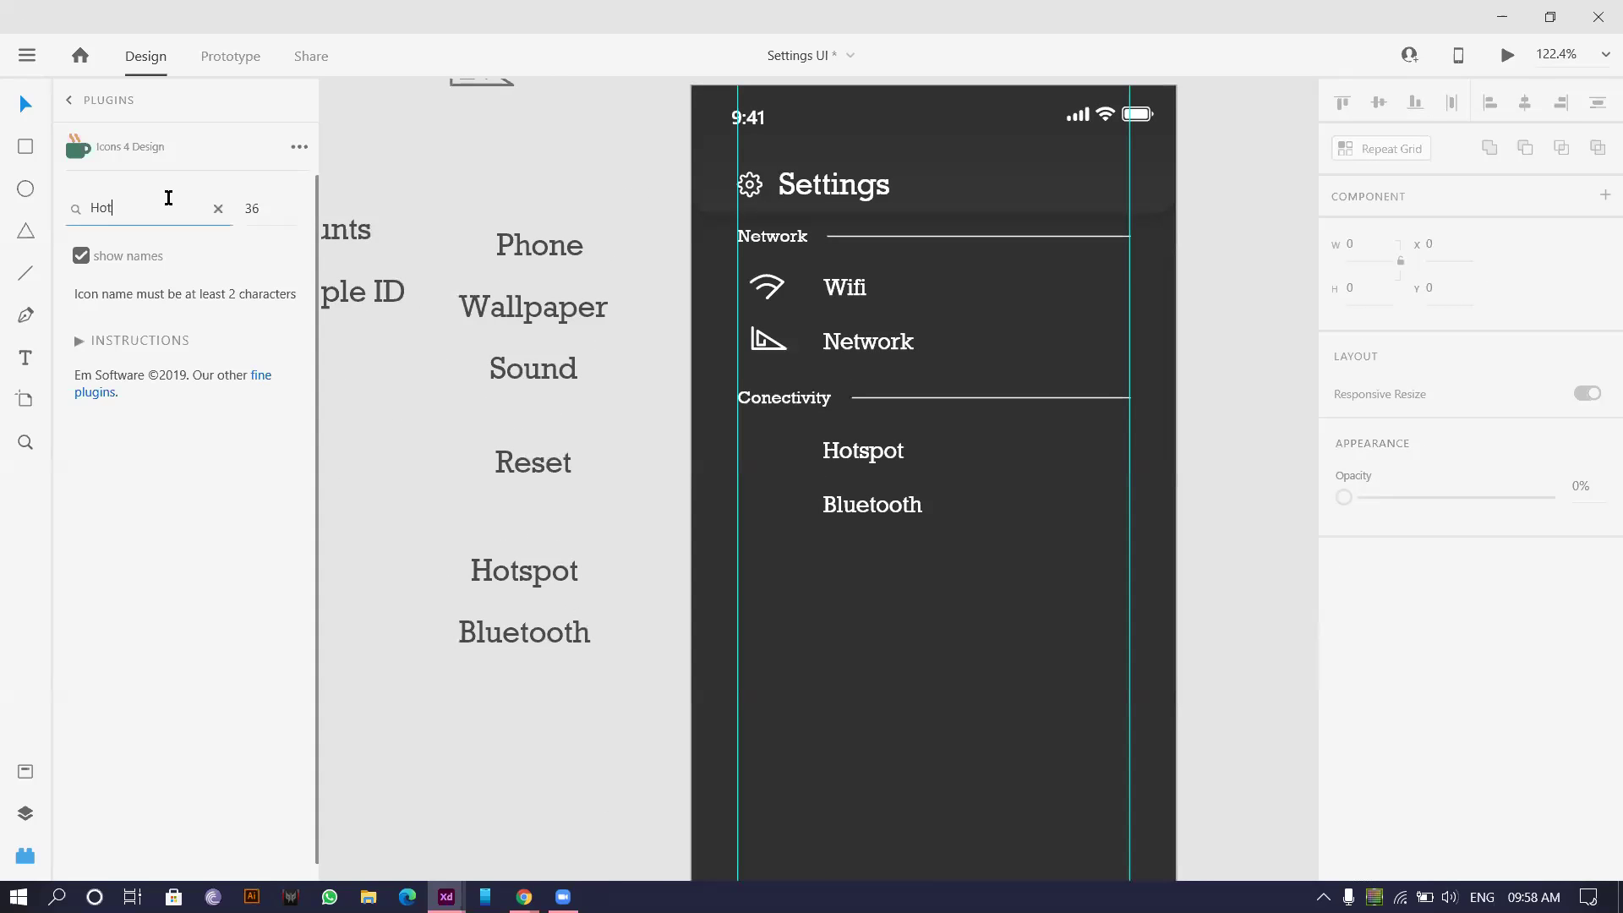
pyautogui.write('Hotspot')
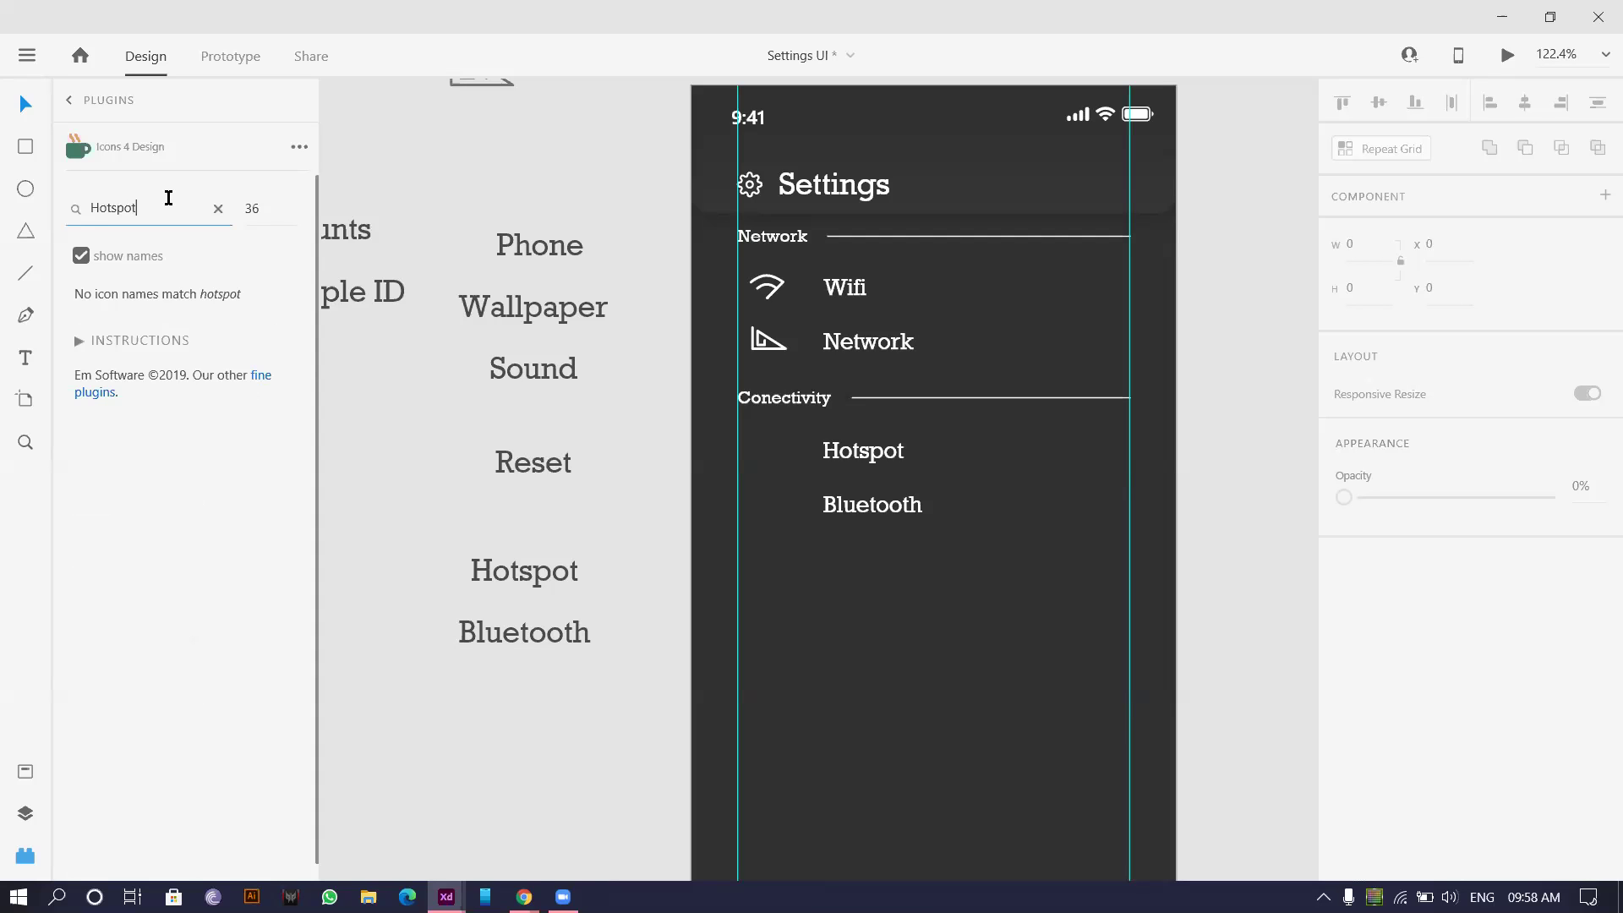
# - Switch to Flaticon in Chrome, search for "Wifi hotspot" and look through the icons, closing the pop-up window
pyautogui.hotkey('alt', 'Tab')
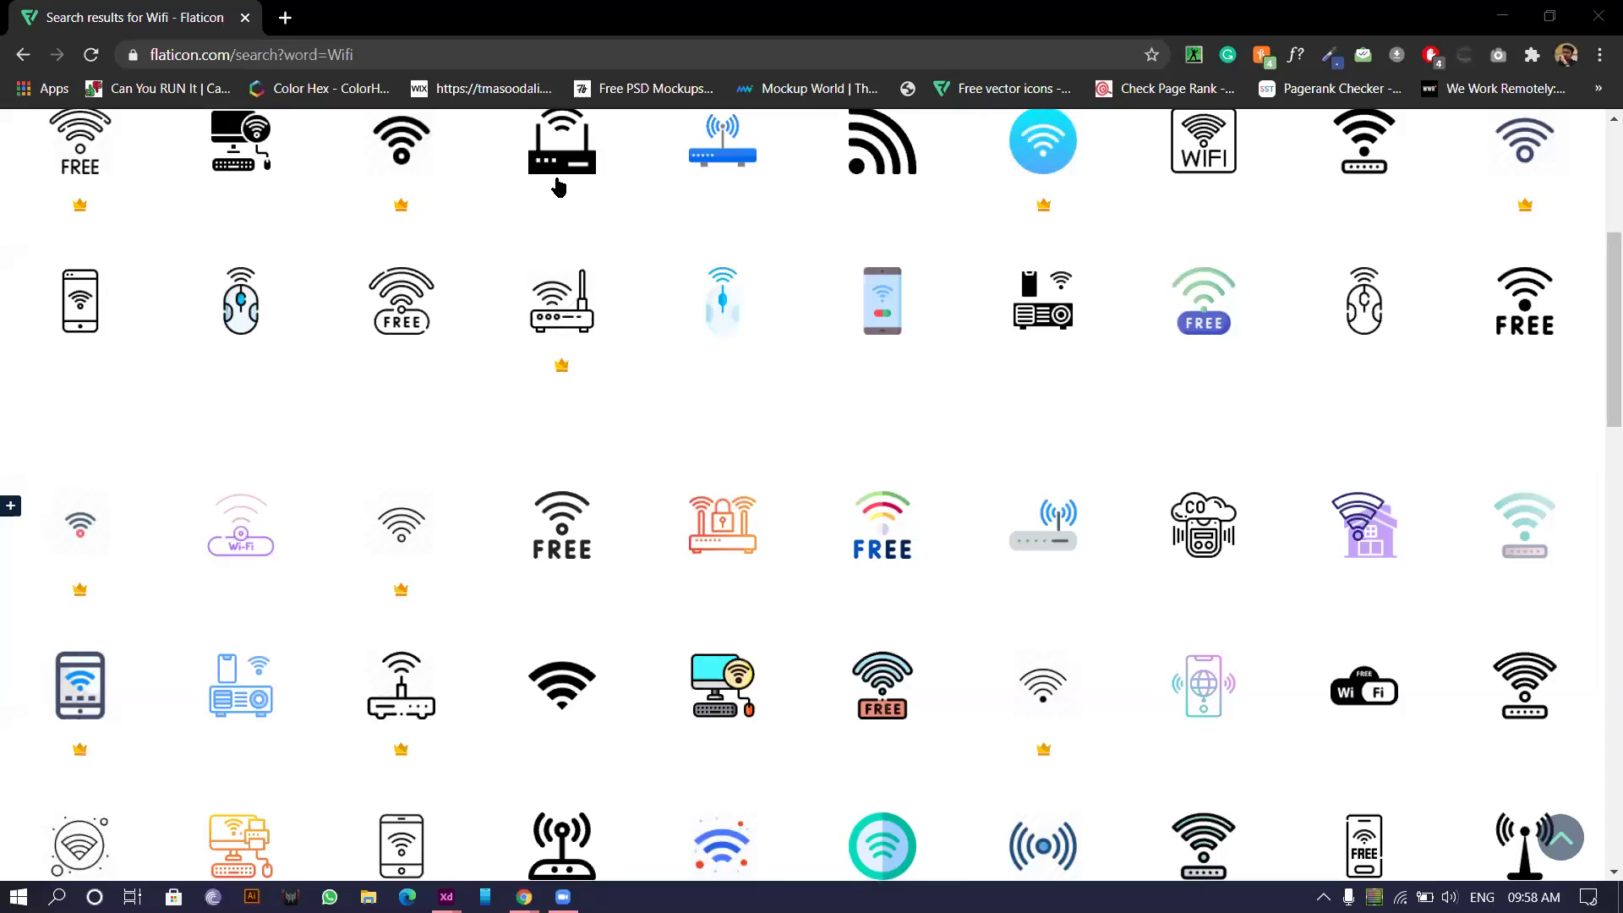
pyautogui.scroll(5, 543, 199)
pyautogui.click(395, 191)
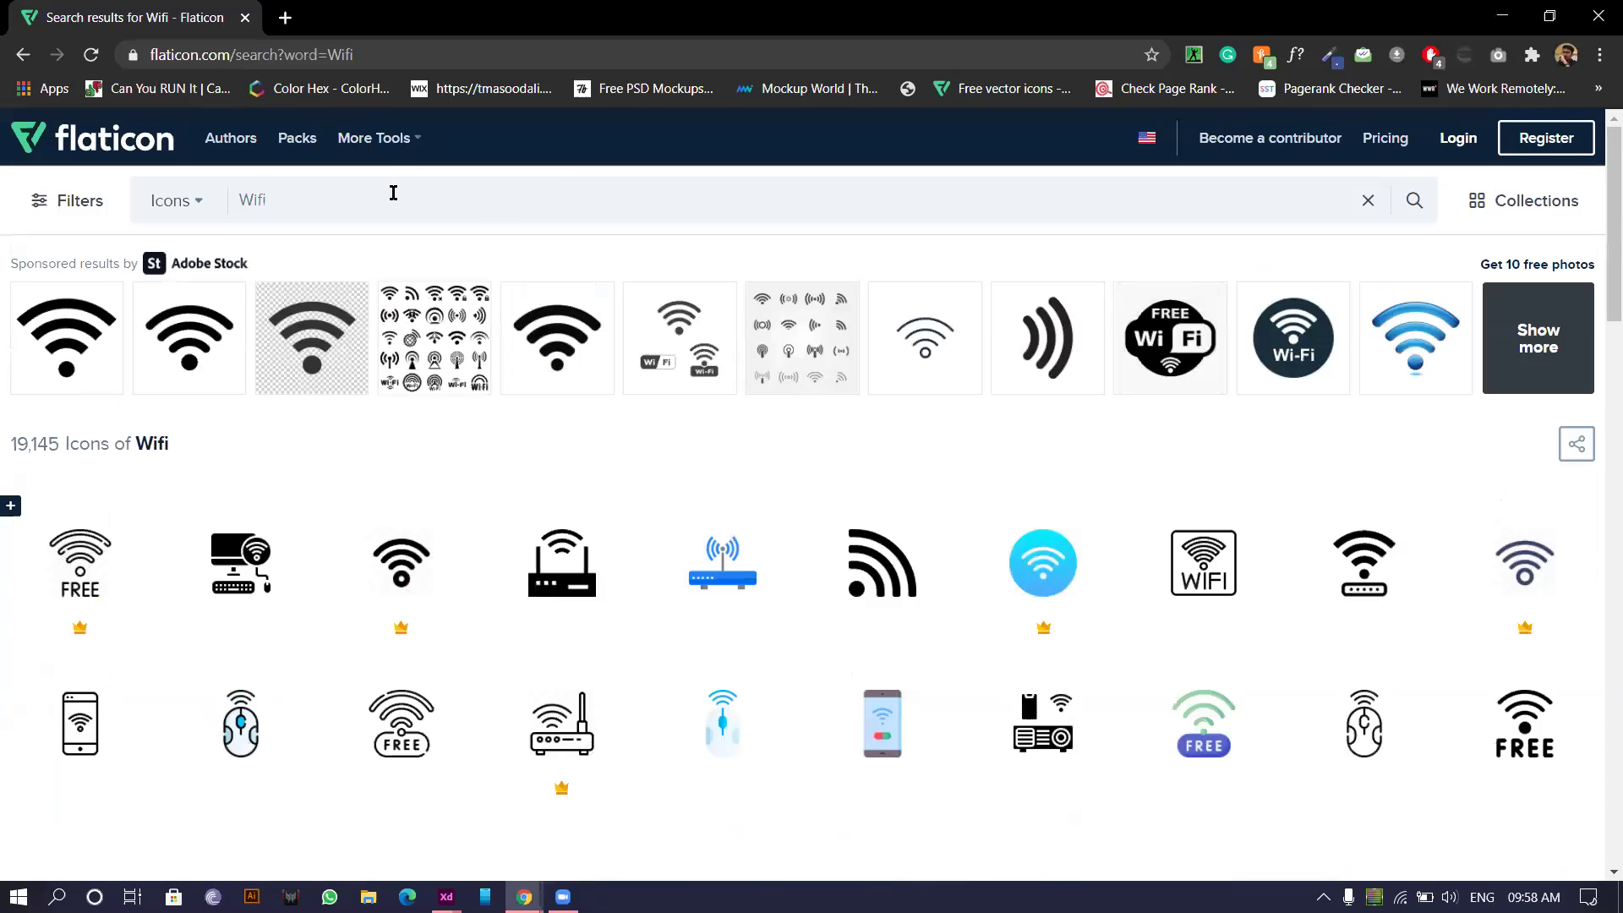
pyautogui.write('hots')
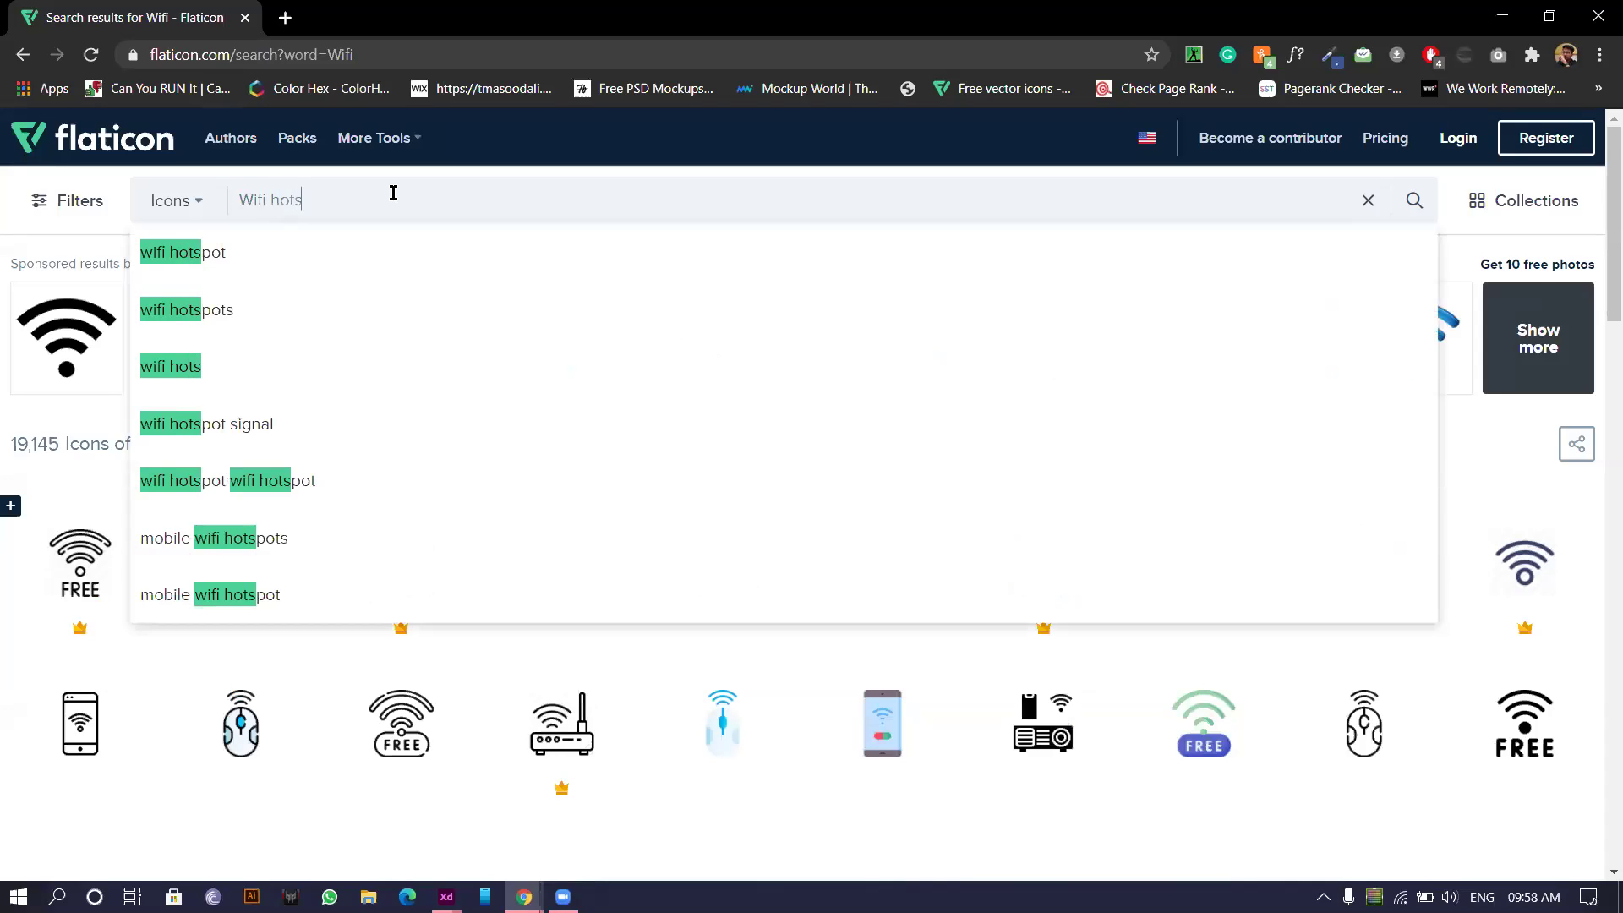
pyautogui.write('pot')
pyautogui.press('Return')
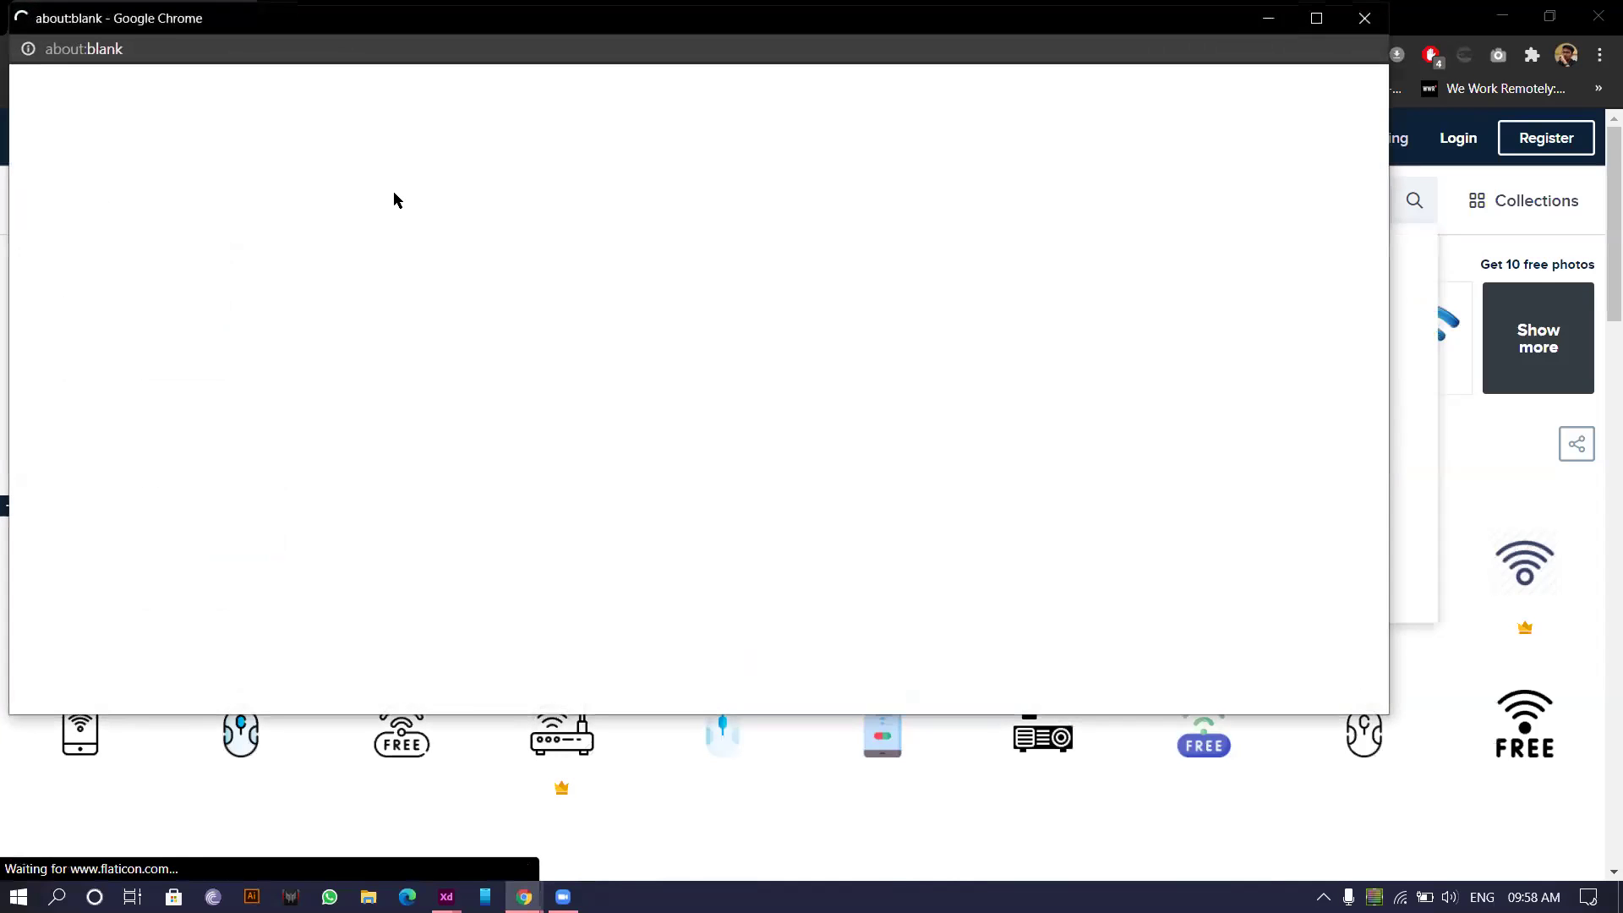
pyautogui.click(1365, 18)
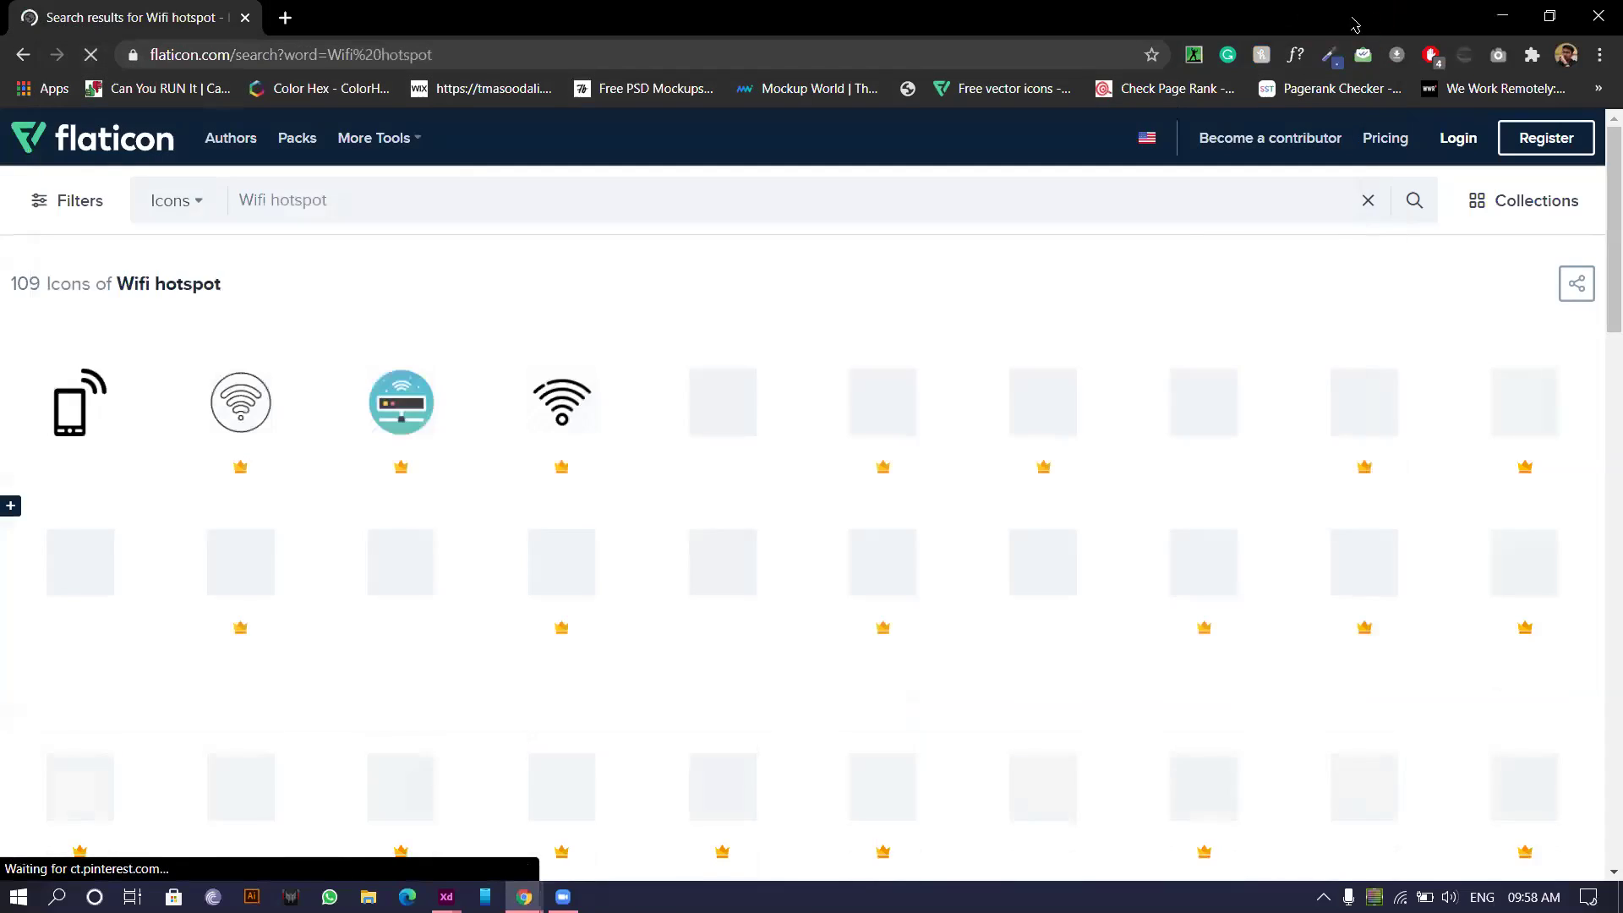
pyautogui.scroll(-7, 236, 457)
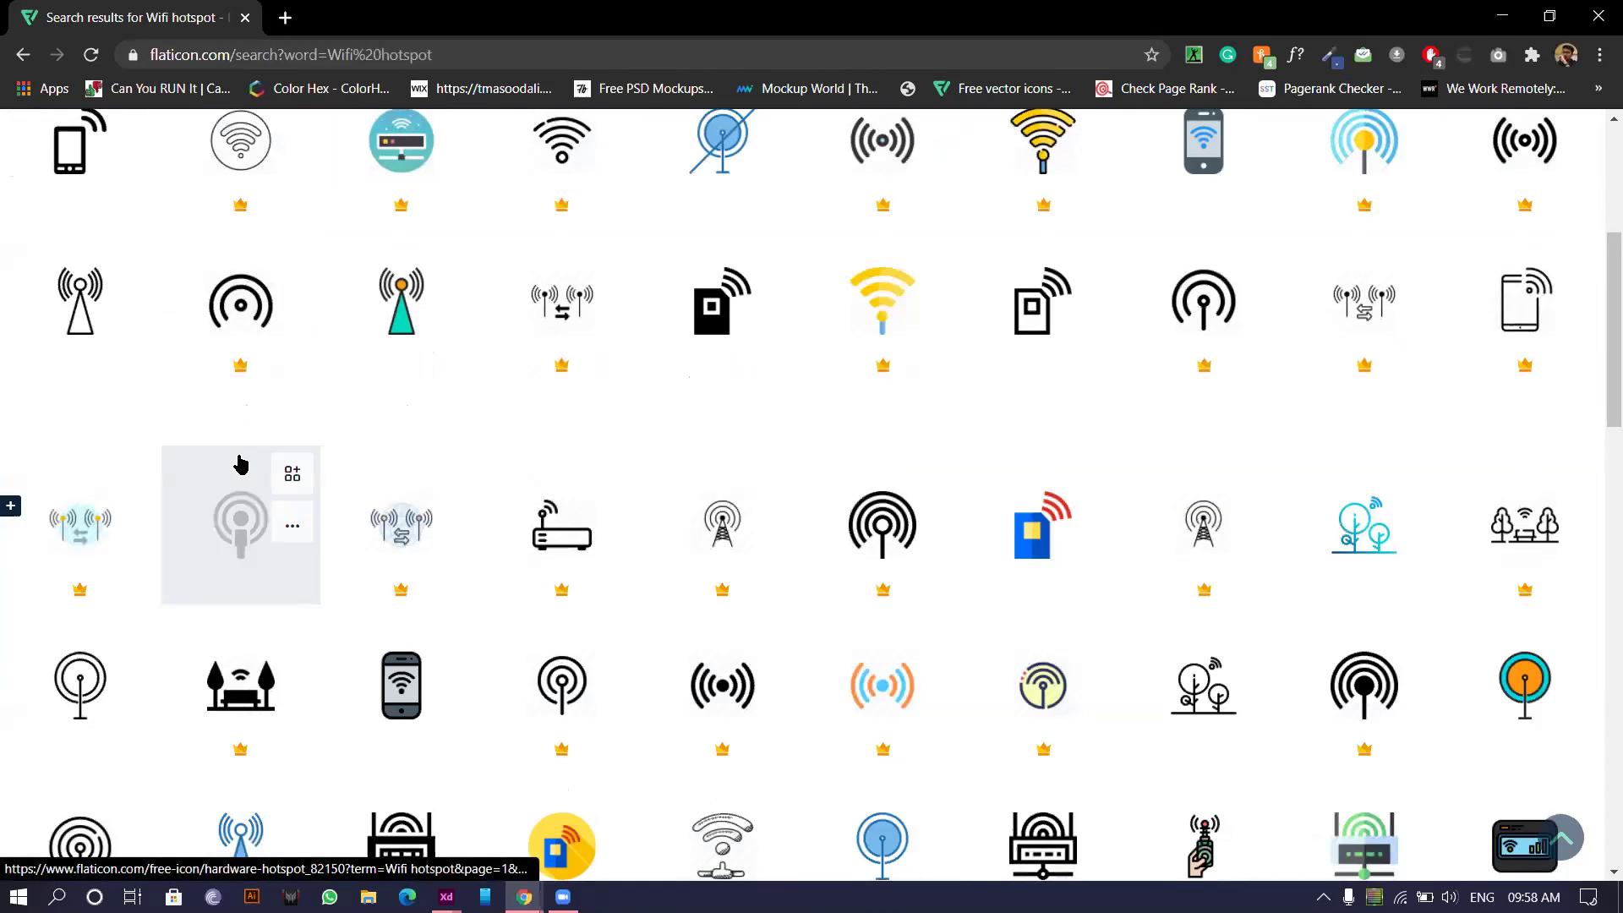
# - Look through the Wifi hotspot icon results on Flaticon for a design to recreate
pyautogui.scroll(3, 235, 478)
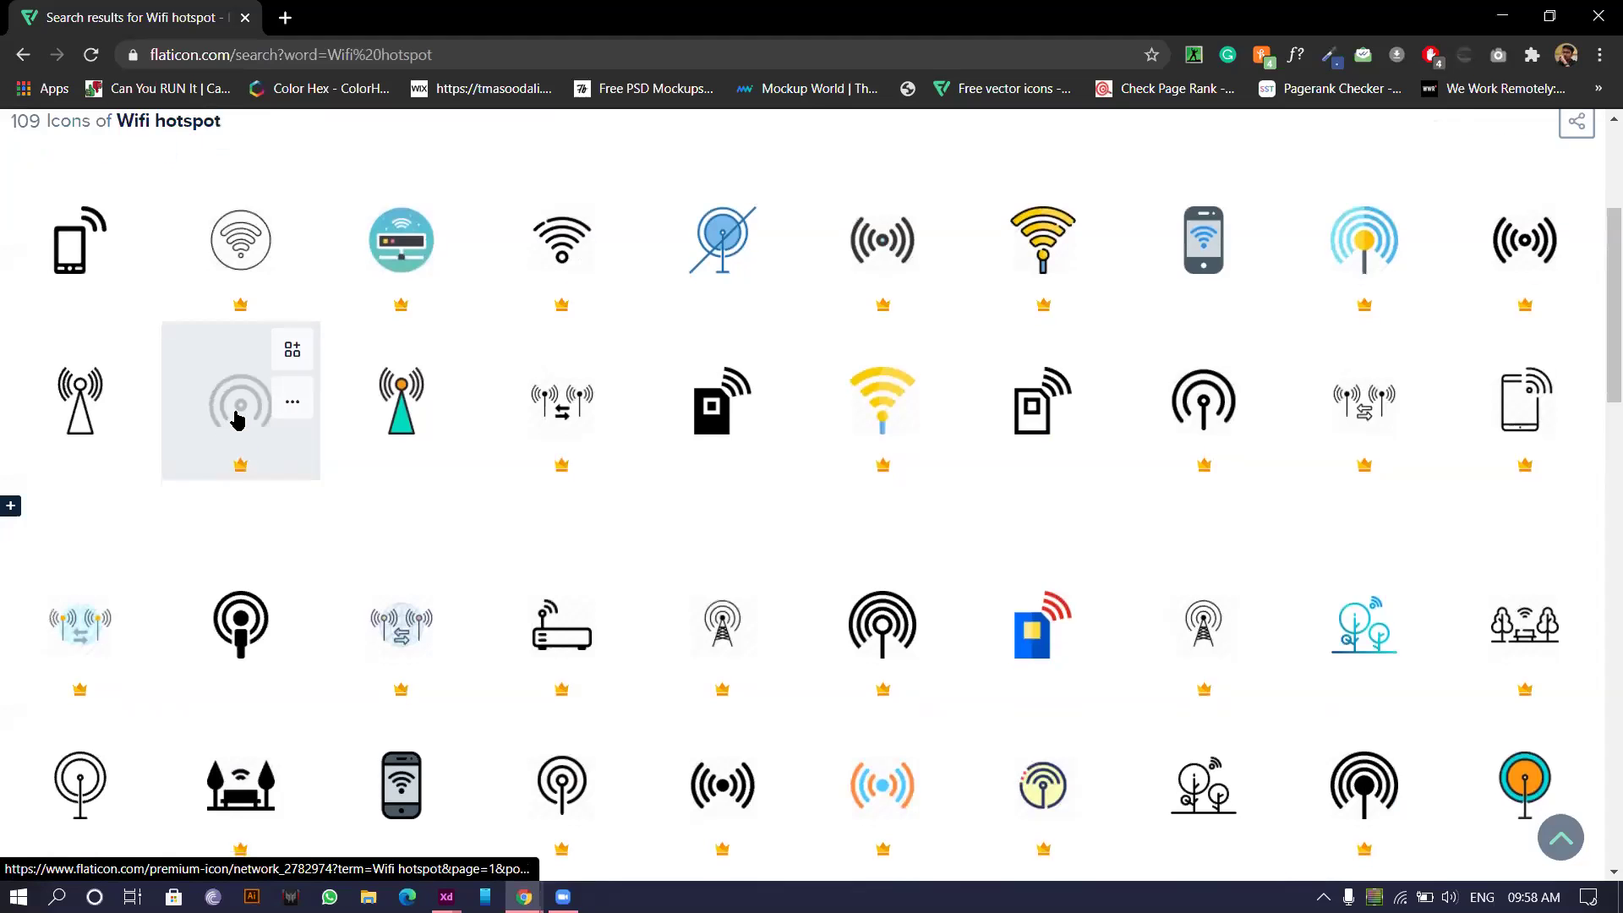
pyautogui.scroll(-5, 254, 422)
pyautogui.scroll(4, 187, 370)
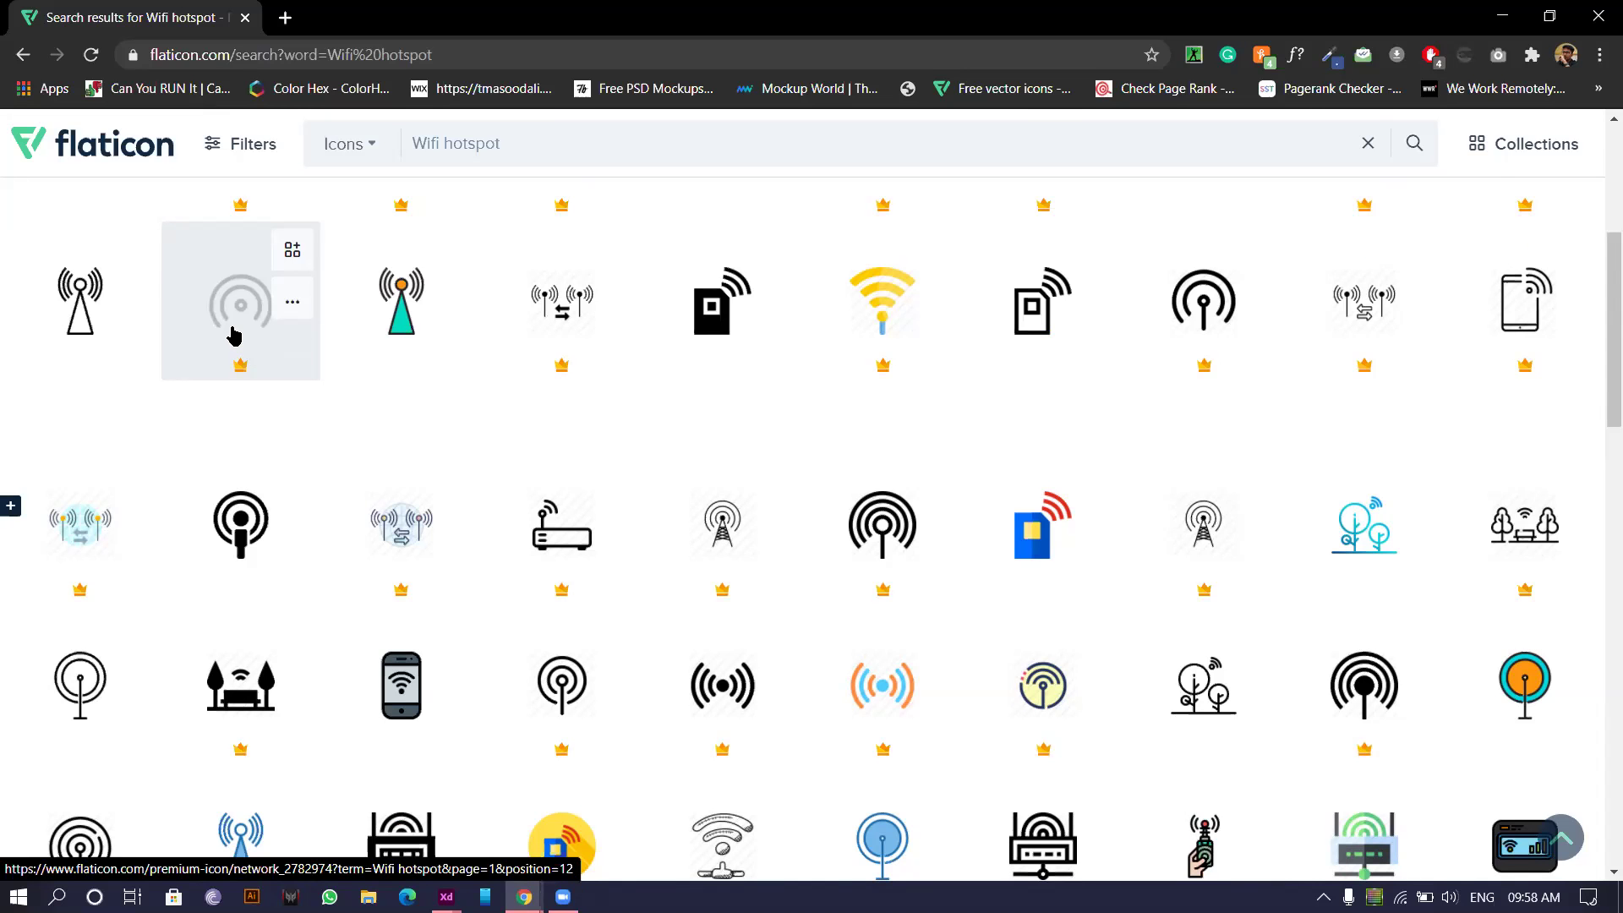
# - Switch back to Adobe XD, search the Icons 4 Design plugin for "blu" and insert the md-bluetooth icon
pyautogui.hotkey('alt', 'Tab')
pyautogui.press('BackSpace')
pyautogui.click(872, 499)
pyautogui.press('Escape')
pyautogui.hscroll(5, 761, 465)
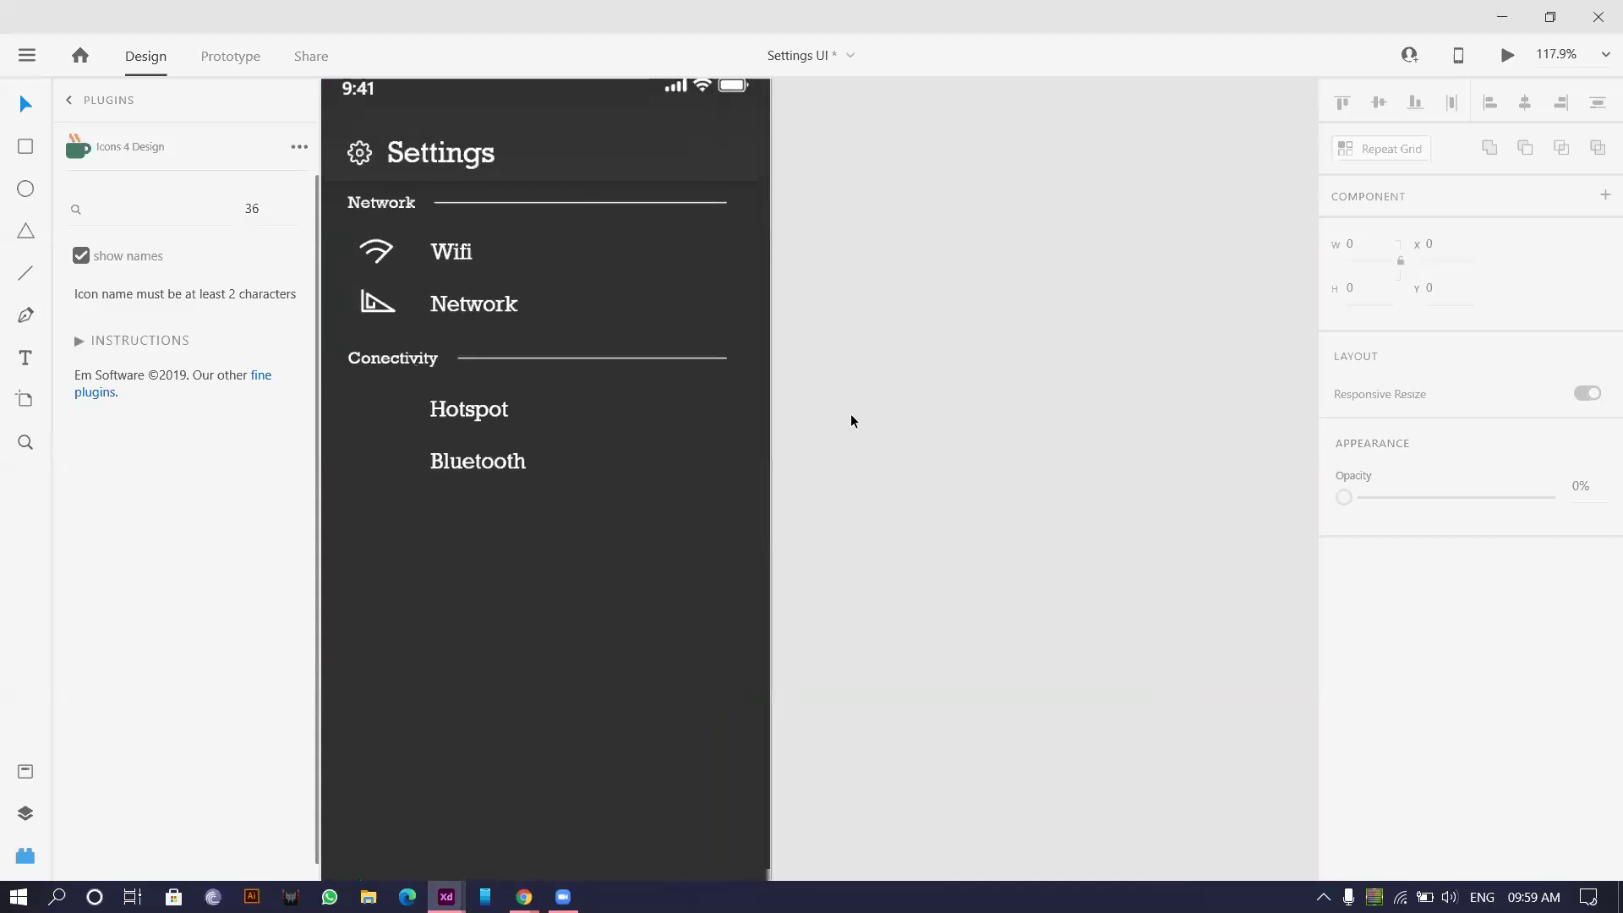
pyautogui.scroll(-3, 852, 417)
pyautogui.click(121, 211)
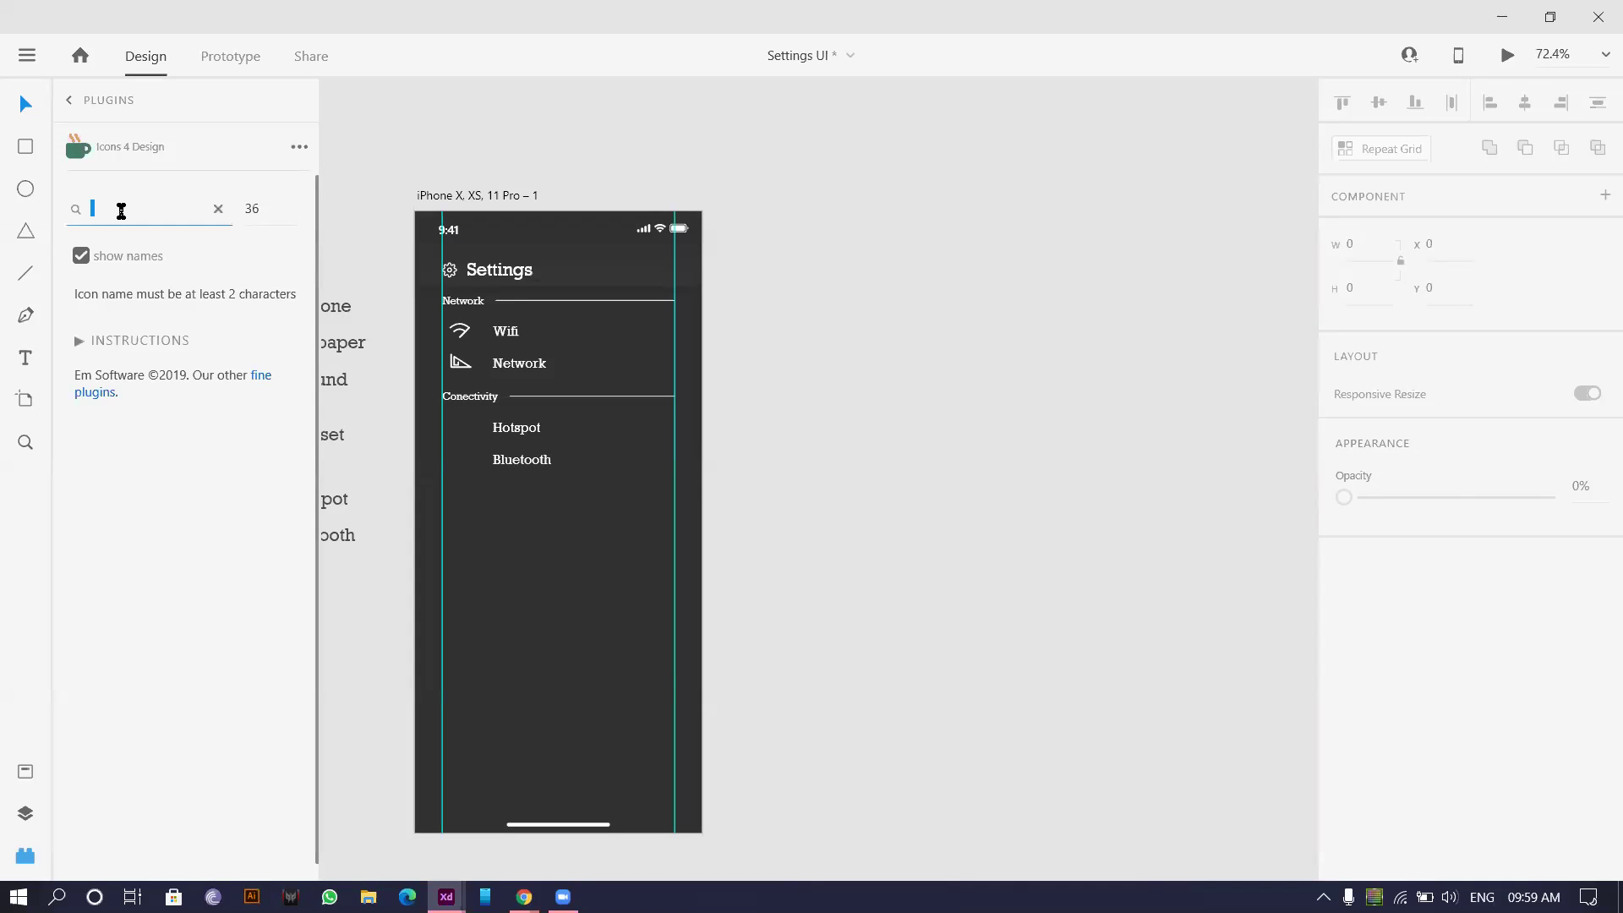
pyautogui.write('blu')
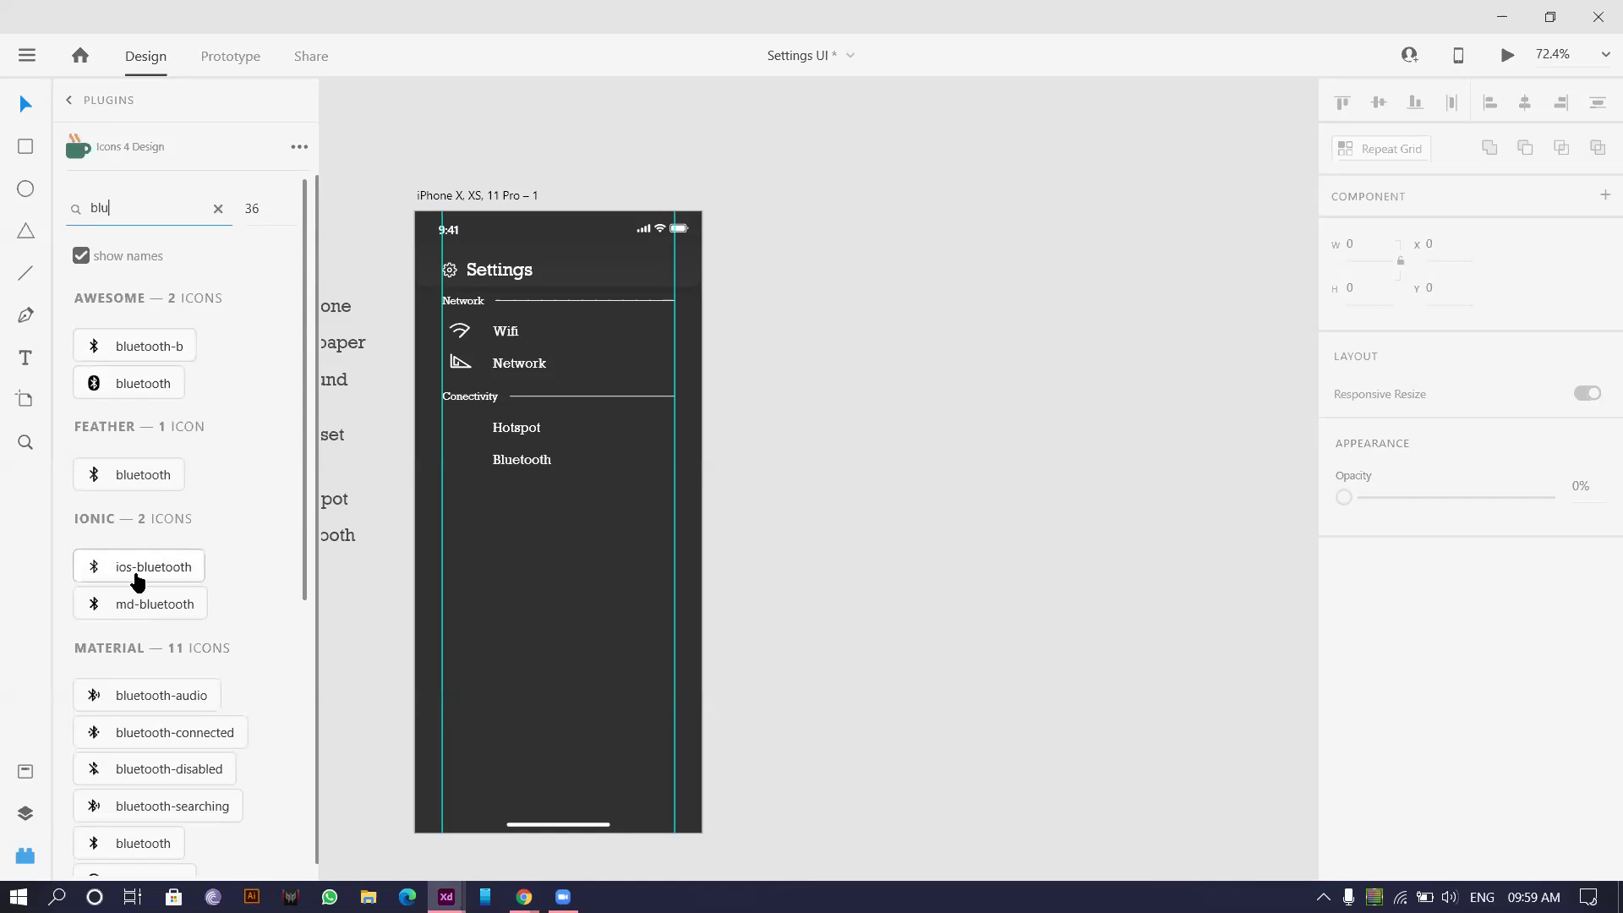
pyautogui.click(153, 605)
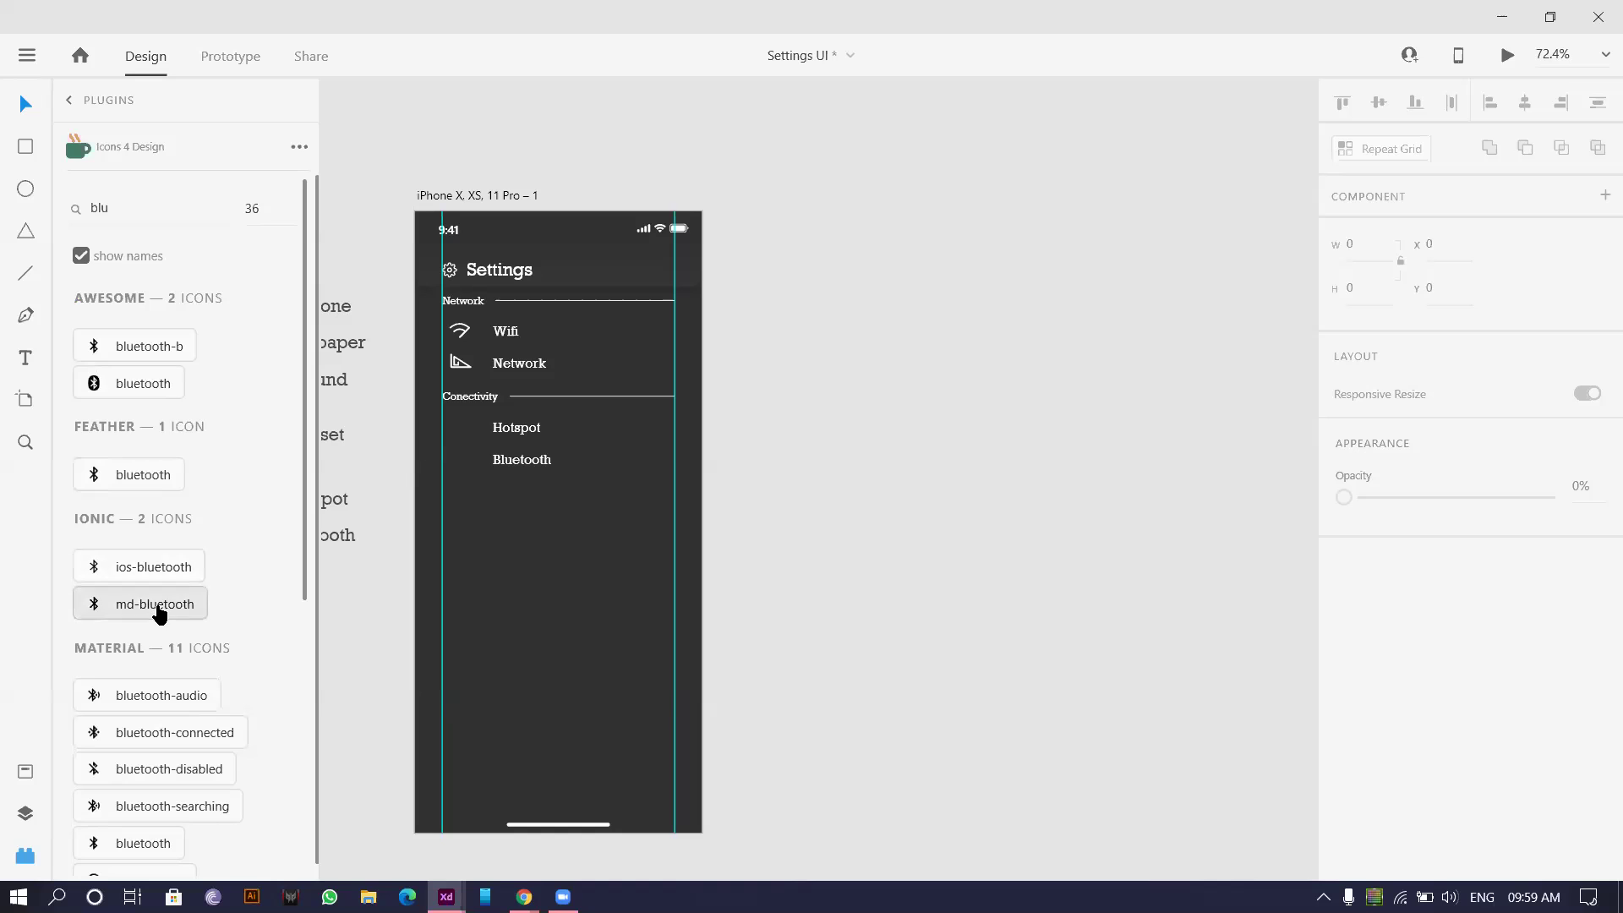
# - Move the inserted Bluetooth icon off the artboard onto the empty canvas above it, at about X 237, Y -178
pyautogui.keyDown('ctrl'); pyautogui.scroll(5, 497, 267); pyautogui.keyUp('ctrl')
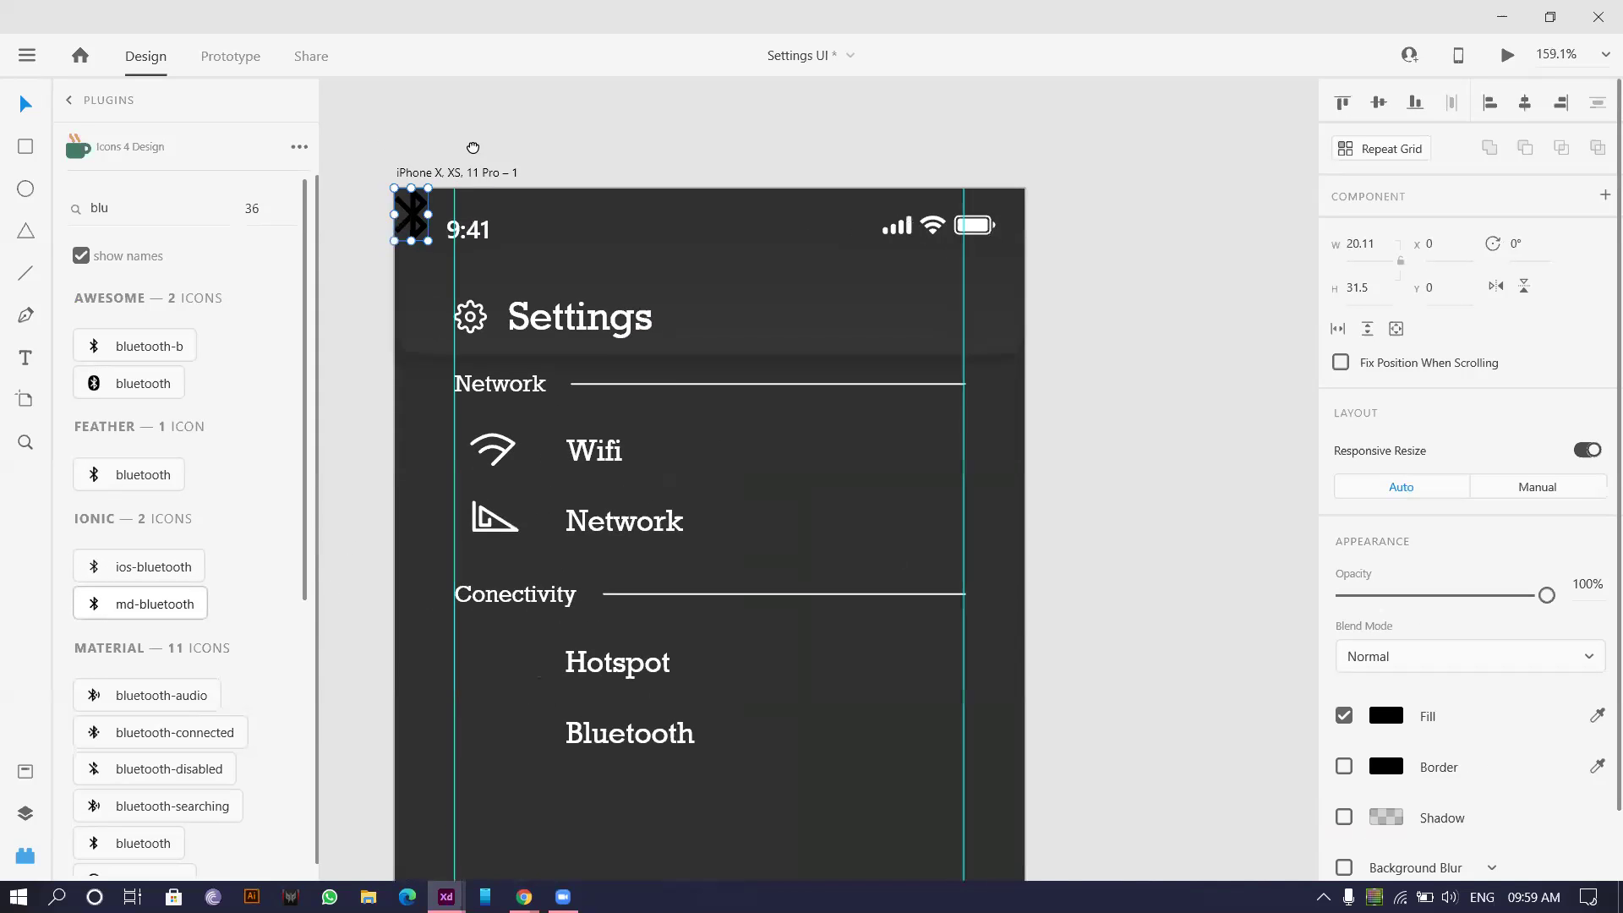
pyautogui.keyDown('ctrl'); pyautogui.scroll(2, 496, 281); pyautogui.keyUp('ctrl')
pyautogui.doubleClick(522, 249)
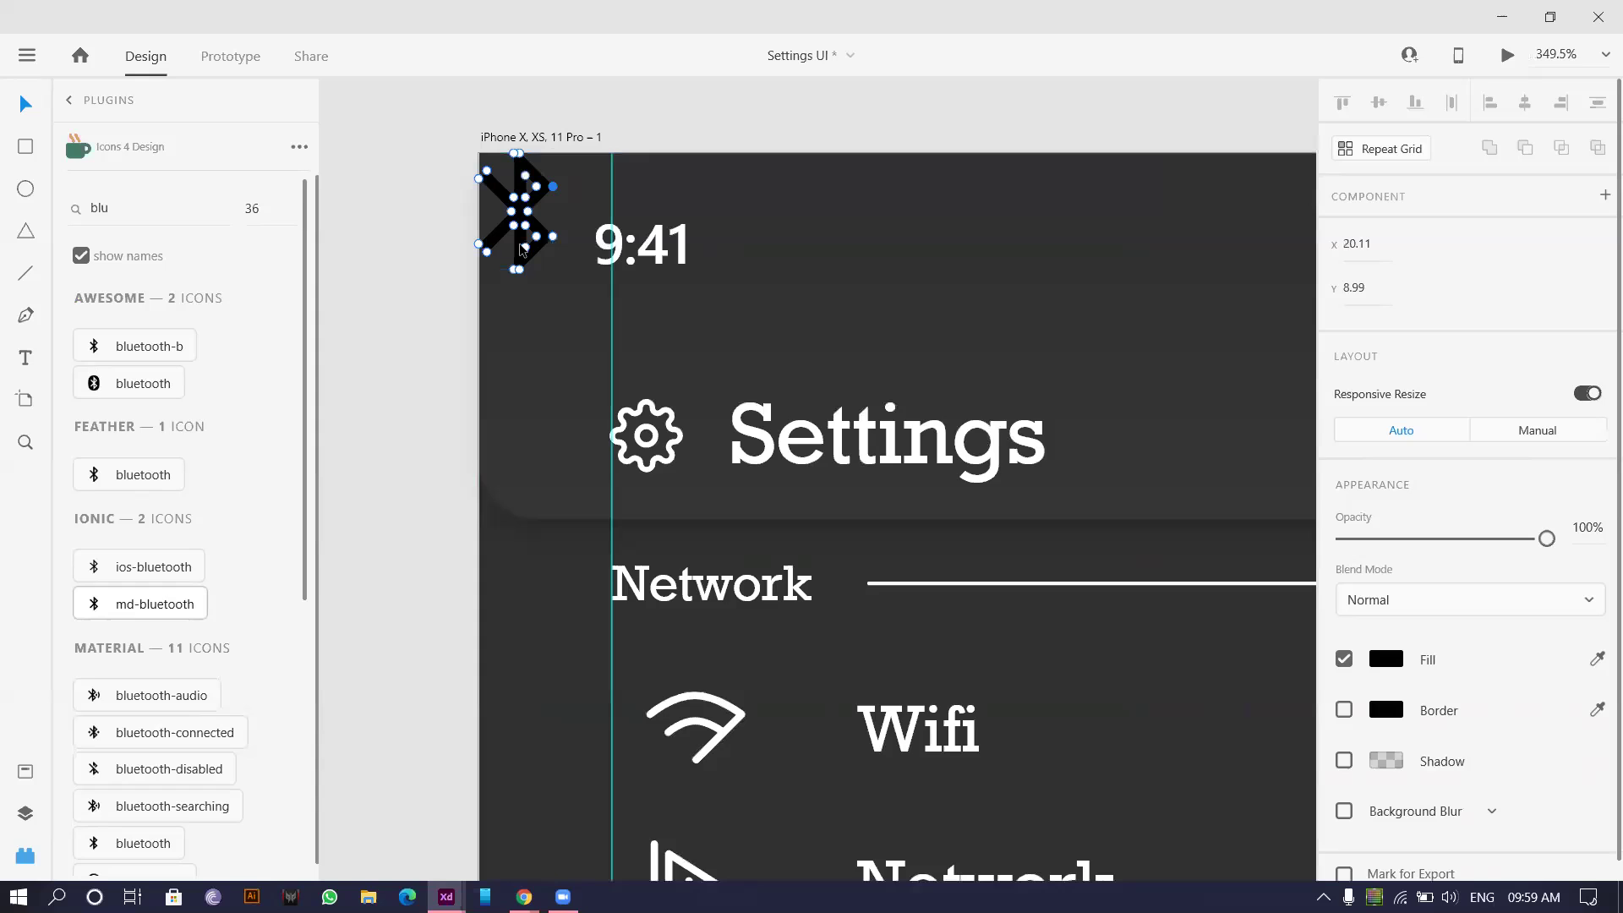
pyautogui.press('Escape')
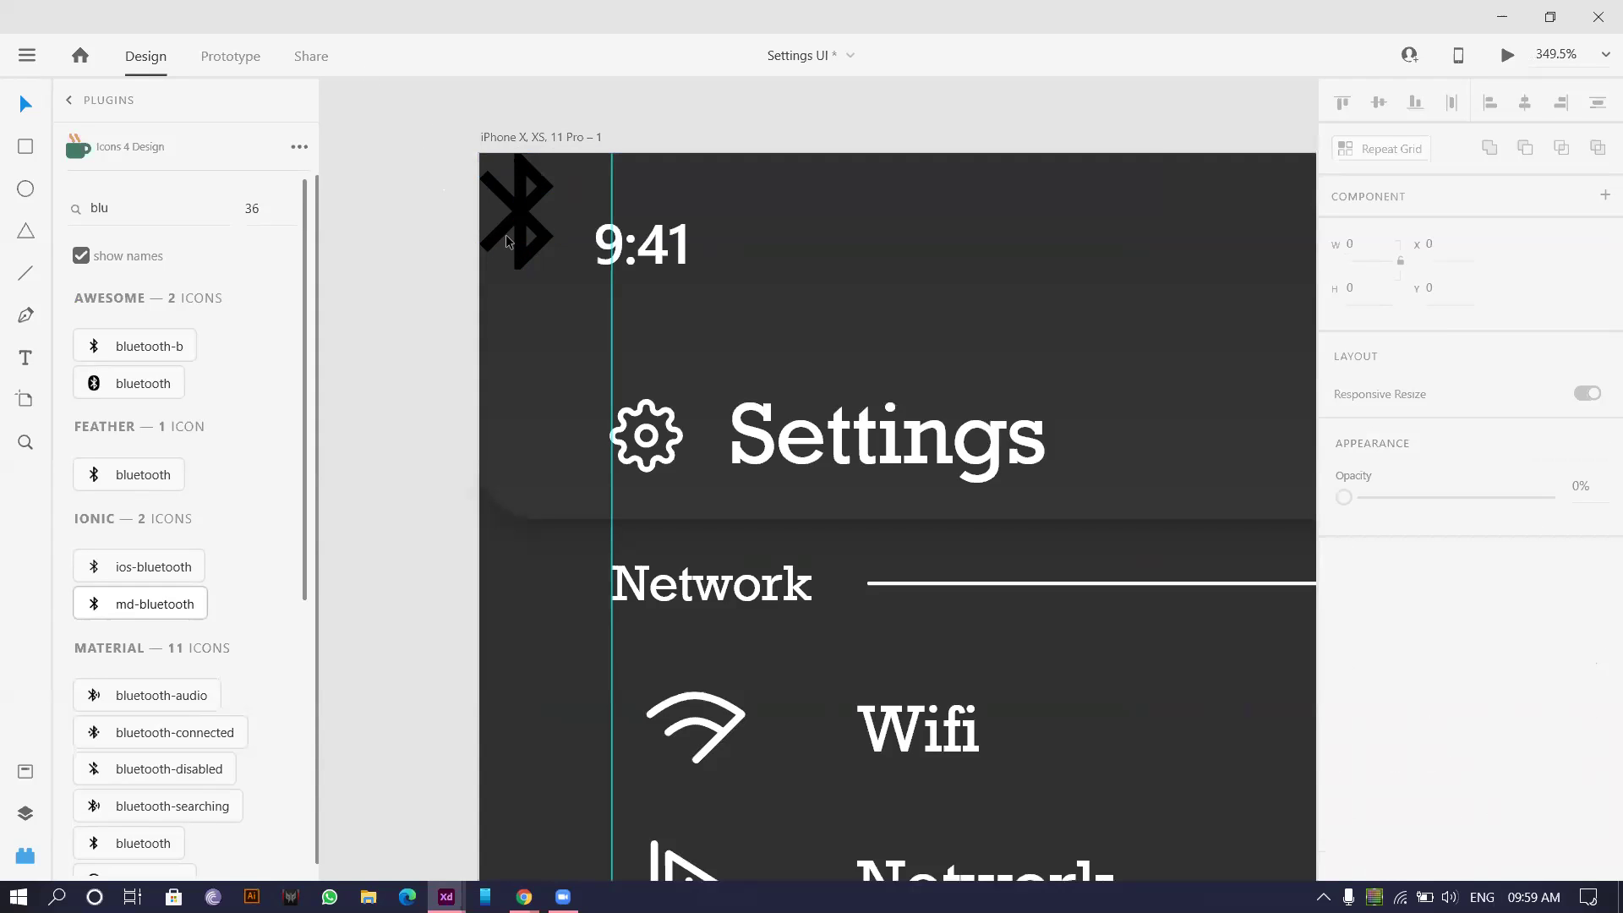
pyautogui.moveTo(506, 235); pyautogui.dragTo(970, 145)
pyautogui.scroll(2, 935, 293)
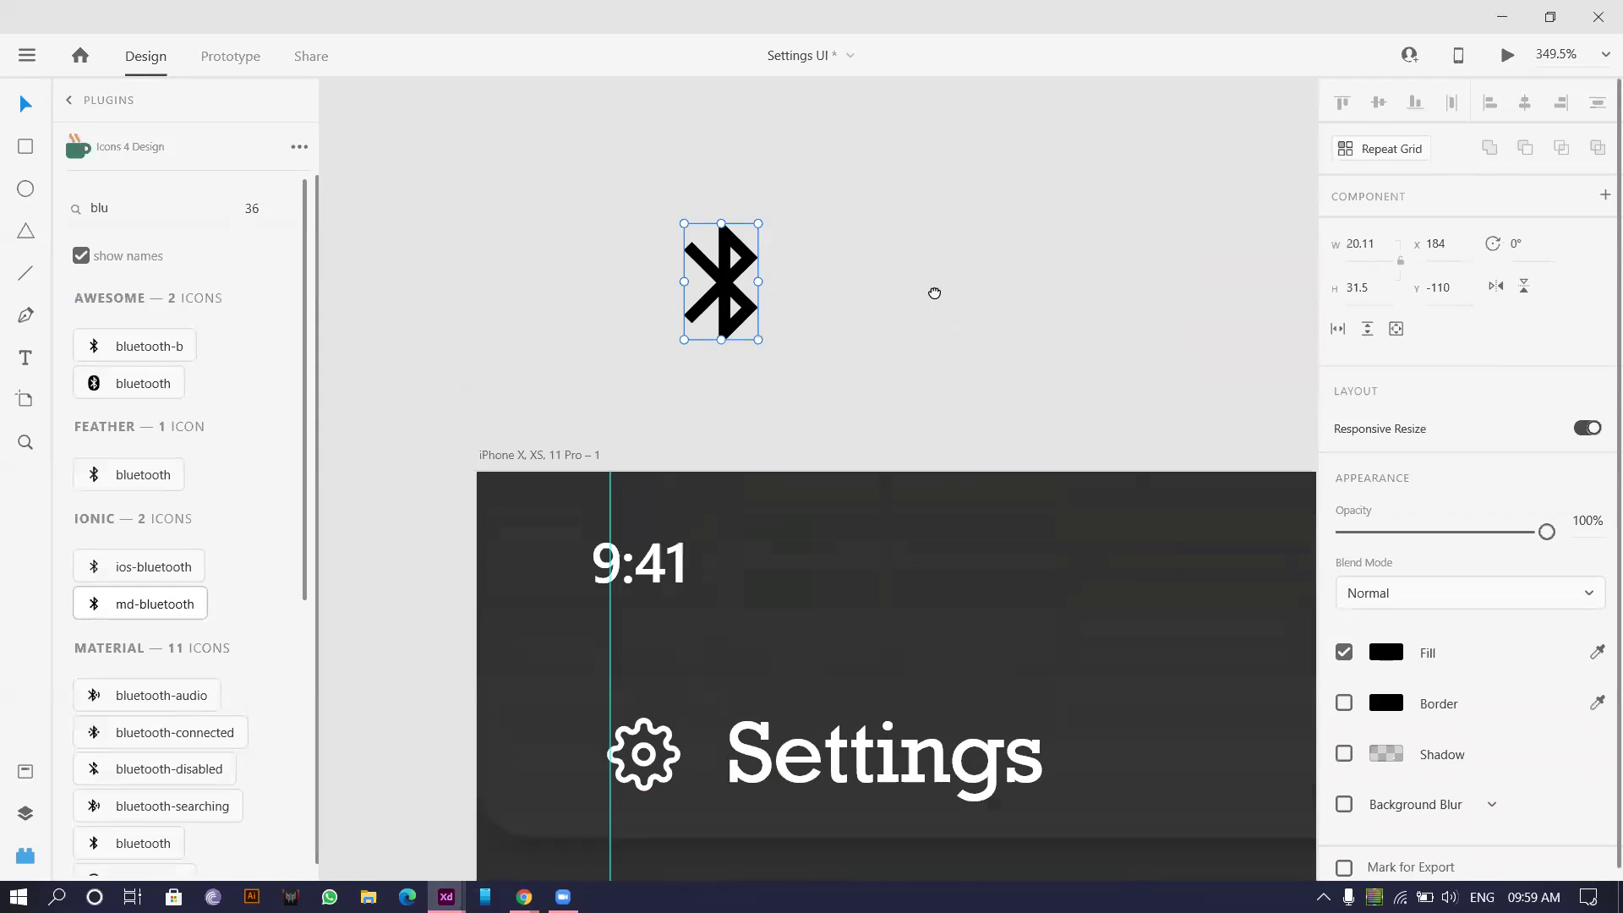
pyautogui.scroll(3, 719, 355)
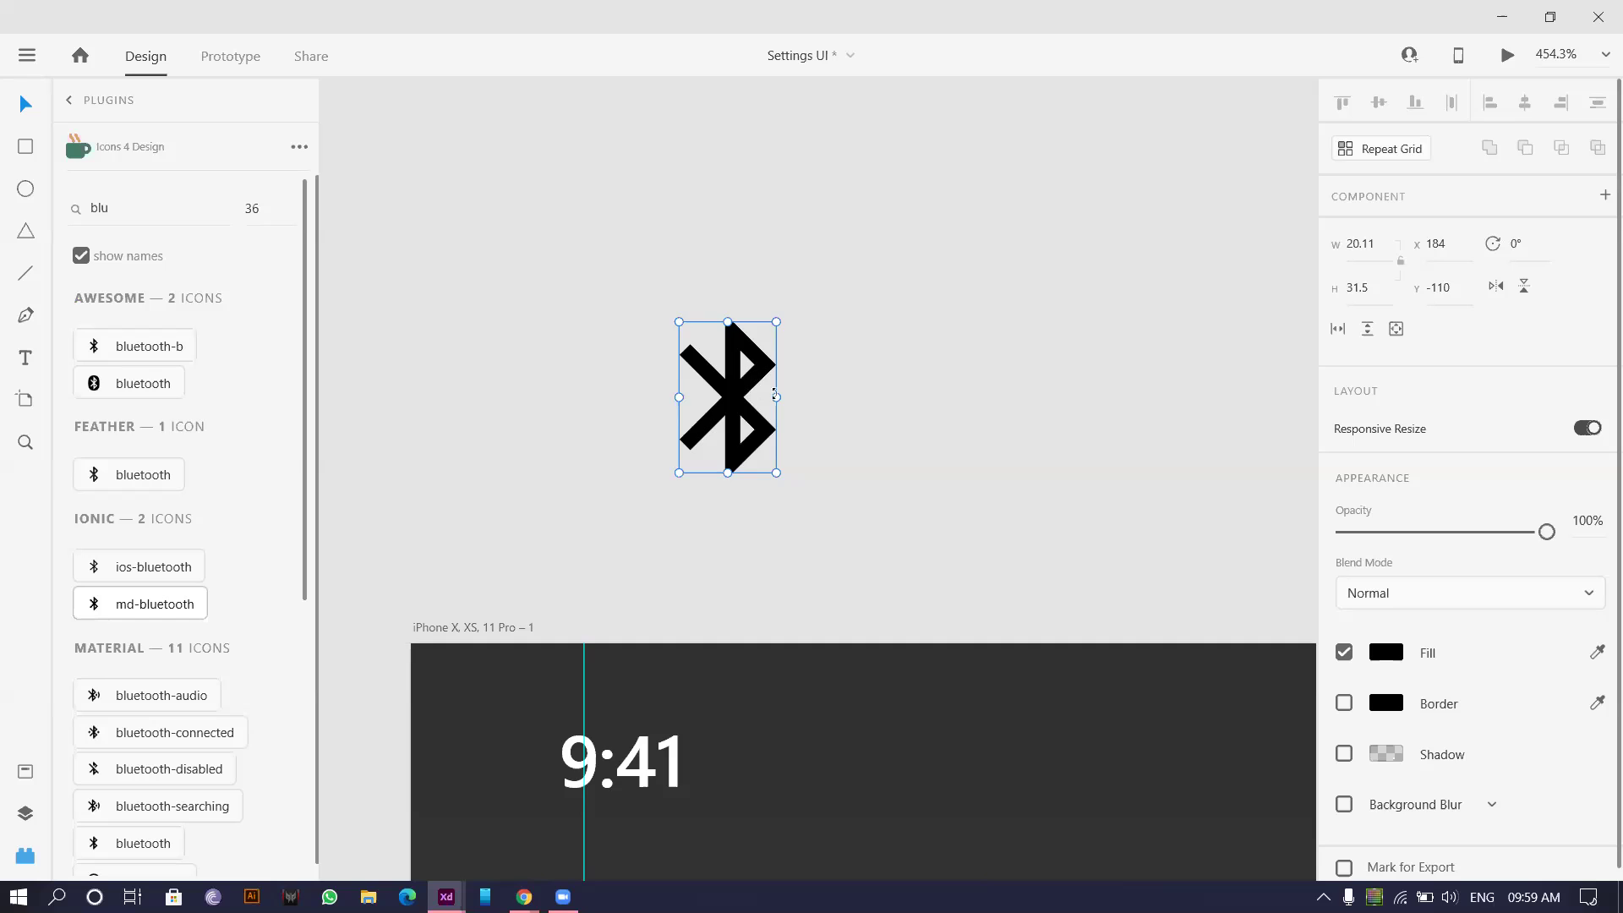
pyautogui.scroll(-5, 822, 398)
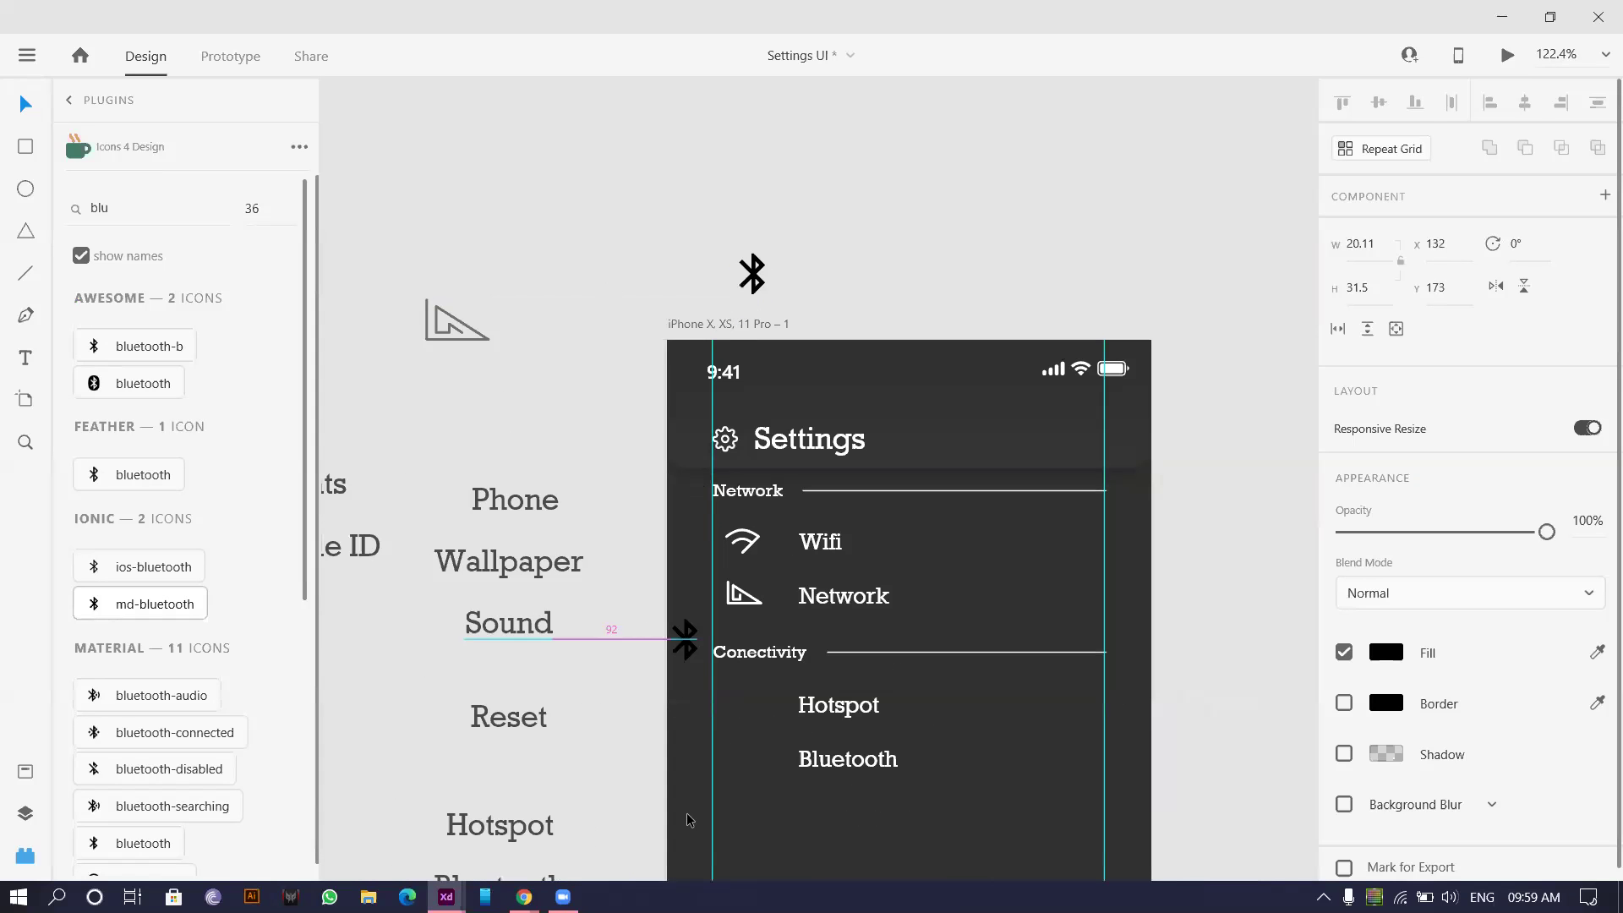
pyautogui.scroll(-3, 688, 634)
pyautogui.scroll(5, 768, 543)
pyautogui.moveTo(750, 156); pyautogui.dragTo(413, 319)
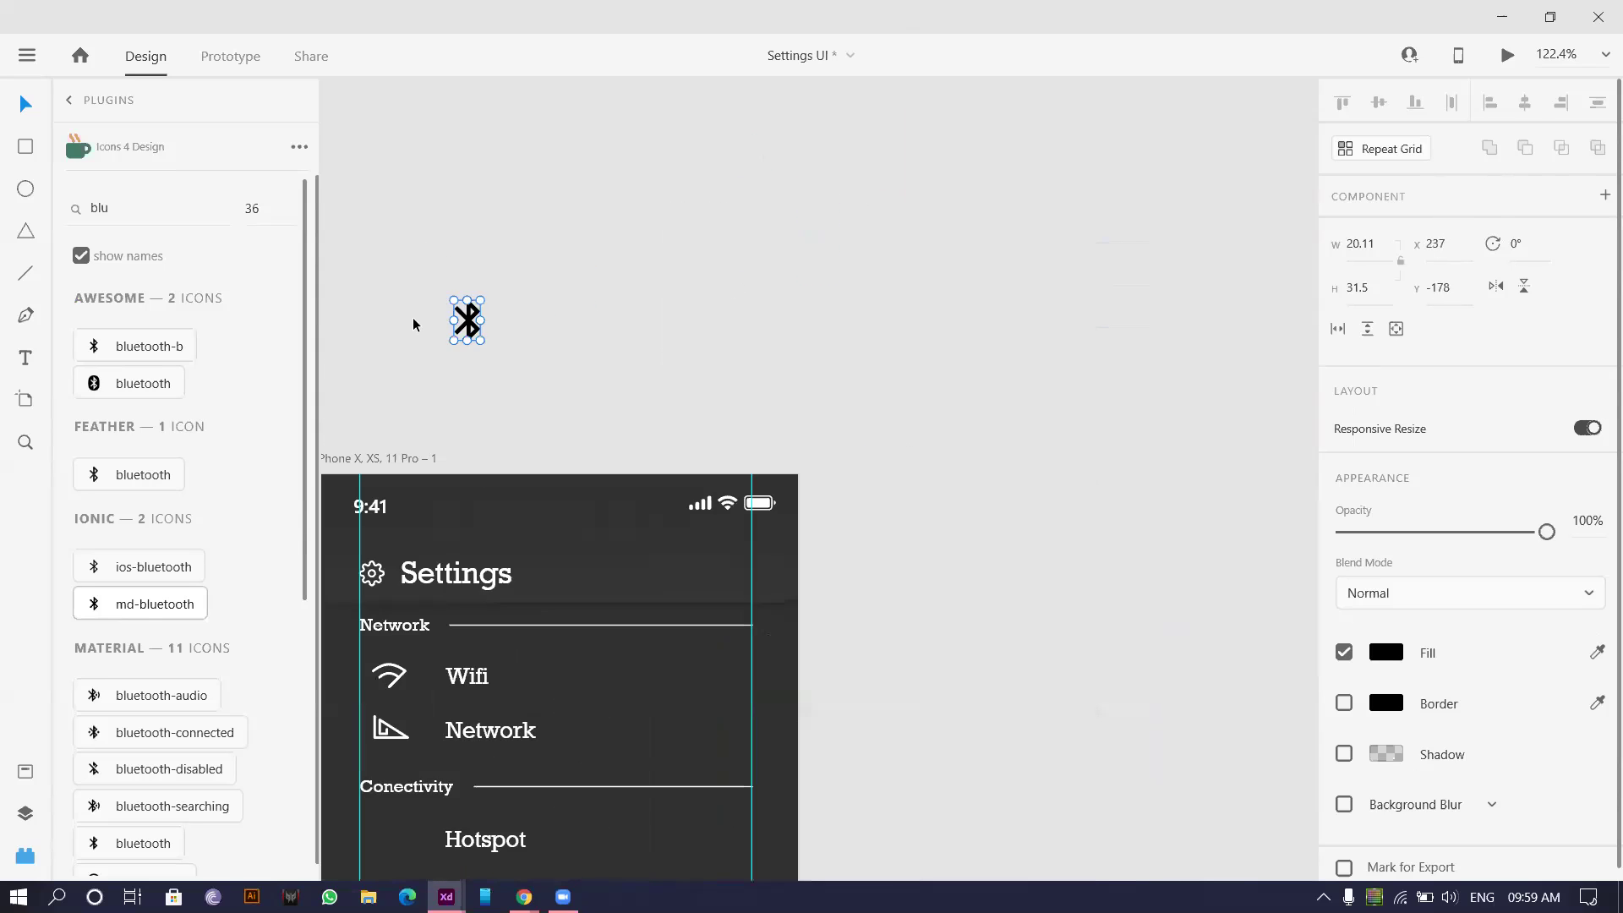
# - Draw two concentric circles beside the Bluetooth icon, about 98 and 68 in diameter
pyautogui.scroll(3, 456, 290)
pyautogui.click(19, 201)
pyautogui.moveTo(694, 289)
pyautogui.mouseDown()
pyautogui.moveTo(808, 391)
pyautogui.moveTo(777, 371)
pyautogui.mouseUp()
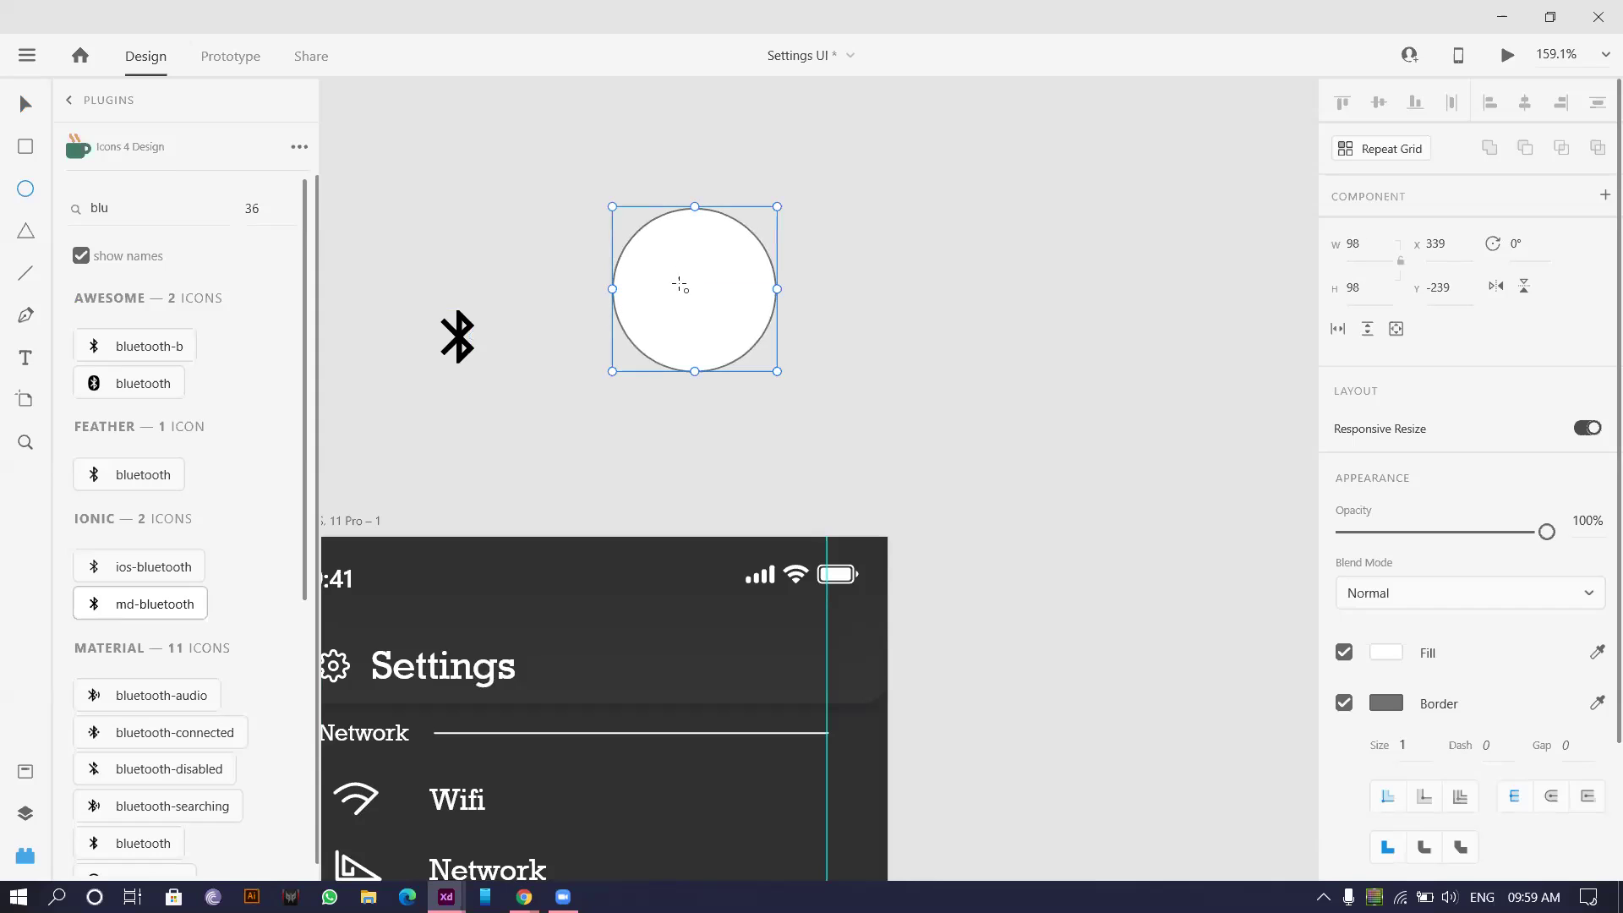
pyautogui.moveTo(692, 290)
pyautogui.mouseDown()
pyautogui.moveTo(772, 428)
pyautogui.moveTo(752, 407)
pyautogui.mouseUp()
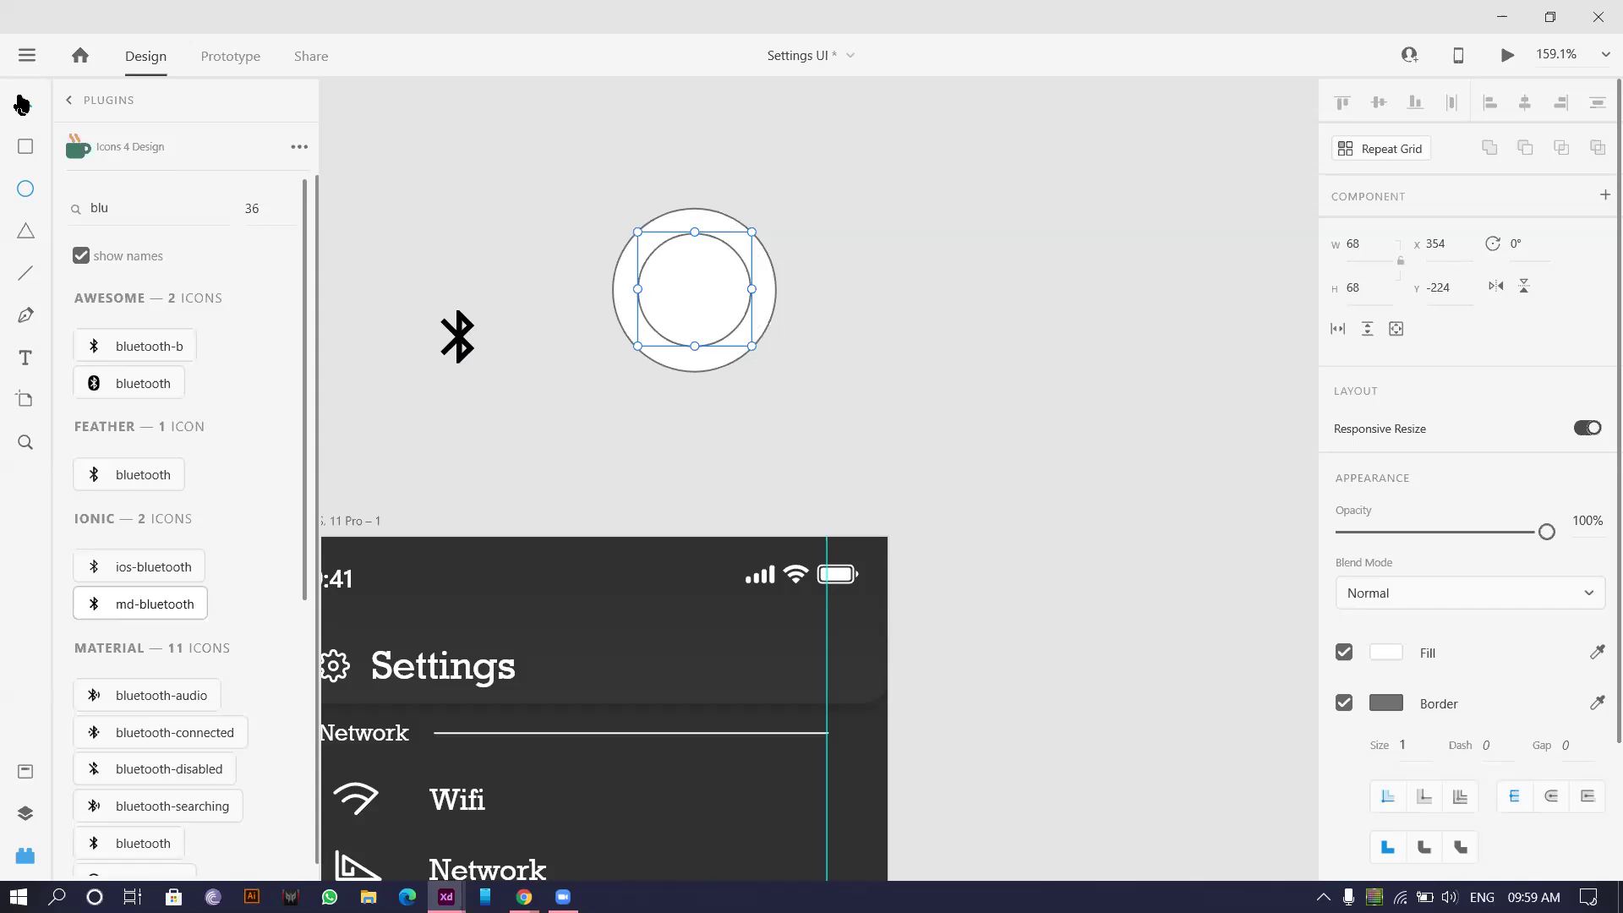
# - Try to subtract the inner circle from the outer circle, then undo the subtraction
pyautogui.keyDown('shift'); pyautogui.click(608, 207); pyautogui.keyUp('shift')
pyautogui.scroll(-2, 609, 206)
pyautogui.scroll(4, 485, 166)
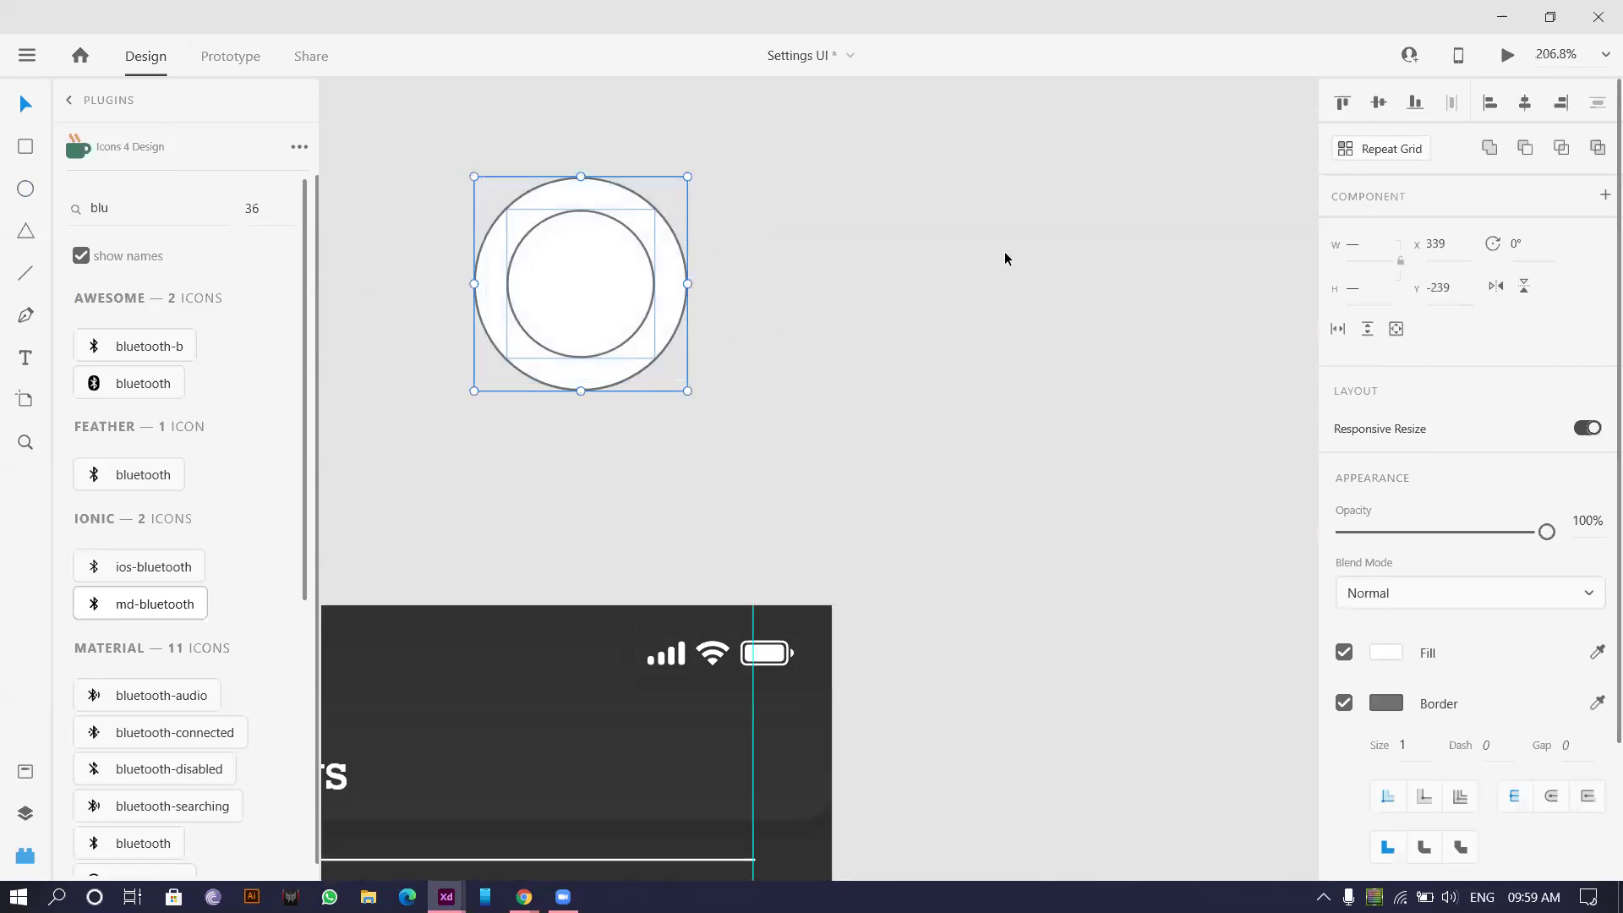
pyautogui.click(1525, 150)
pyautogui.hotkey('ctrl', 'z')
# - Draw a triangle over the lower part of the circles, widened to about 102 by 62 with its apex near their centre
pyautogui.click(26, 232)
pyautogui.moveTo(580, 298)
pyautogui.mouseDown()
pyautogui.moveTo(589, 355)
pyautogui.moveTo(641, 446)
pyautogui.moveTo(609, 424)
pyautogui.moveTo(659, 366)
pyautogui.mouseUp()
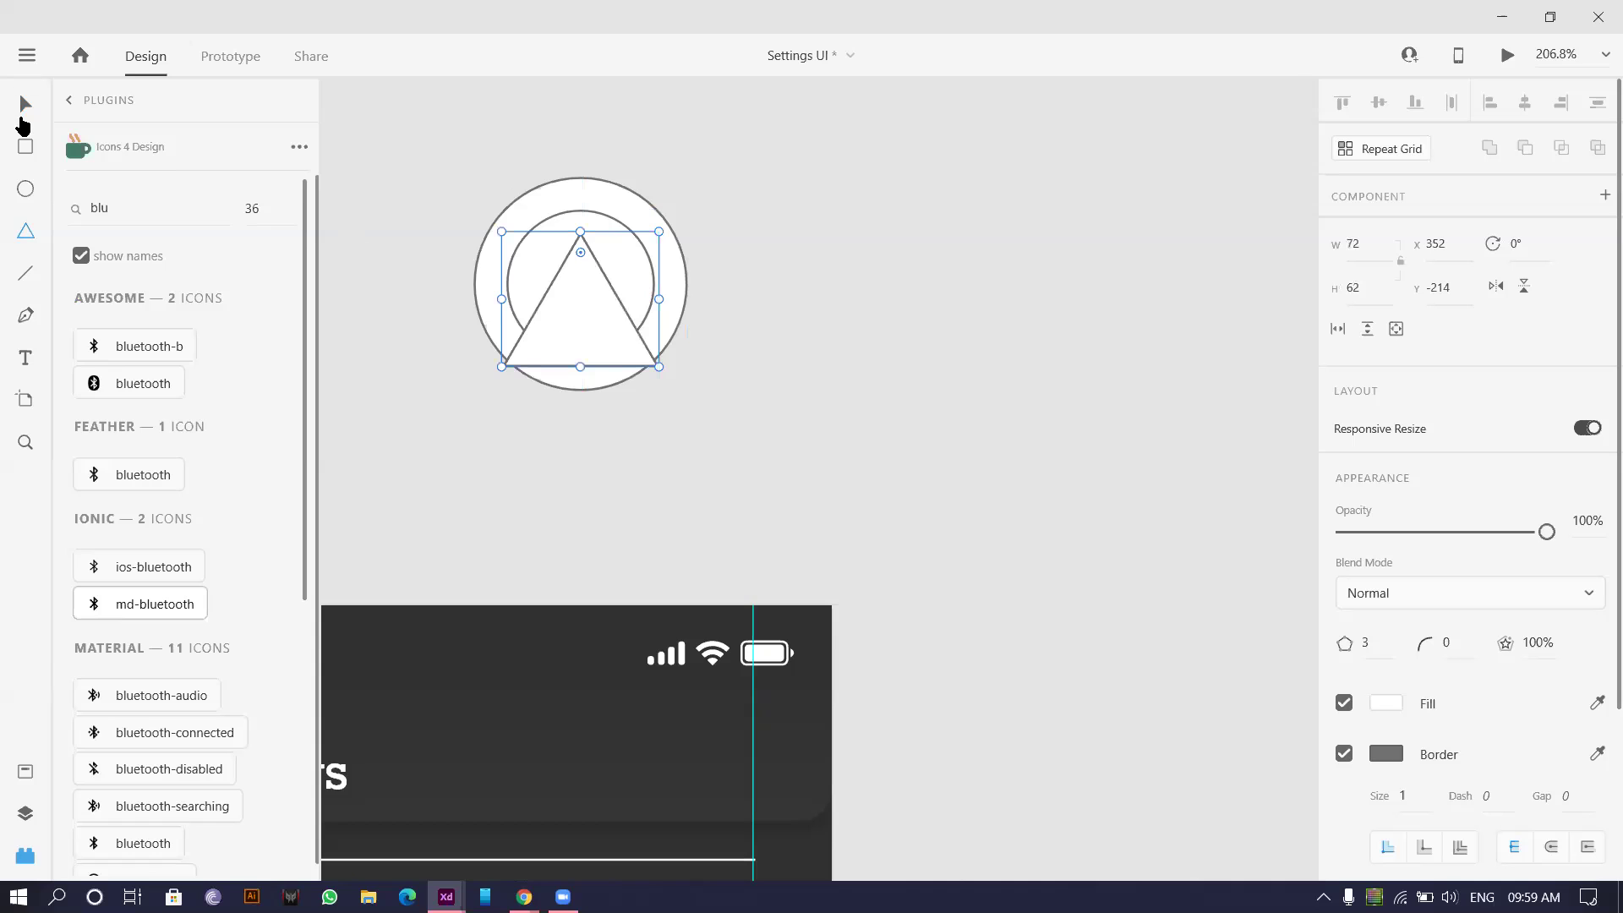
pyautogui.moveTo(572, 312); pyautogui.dragTo(687, 313)
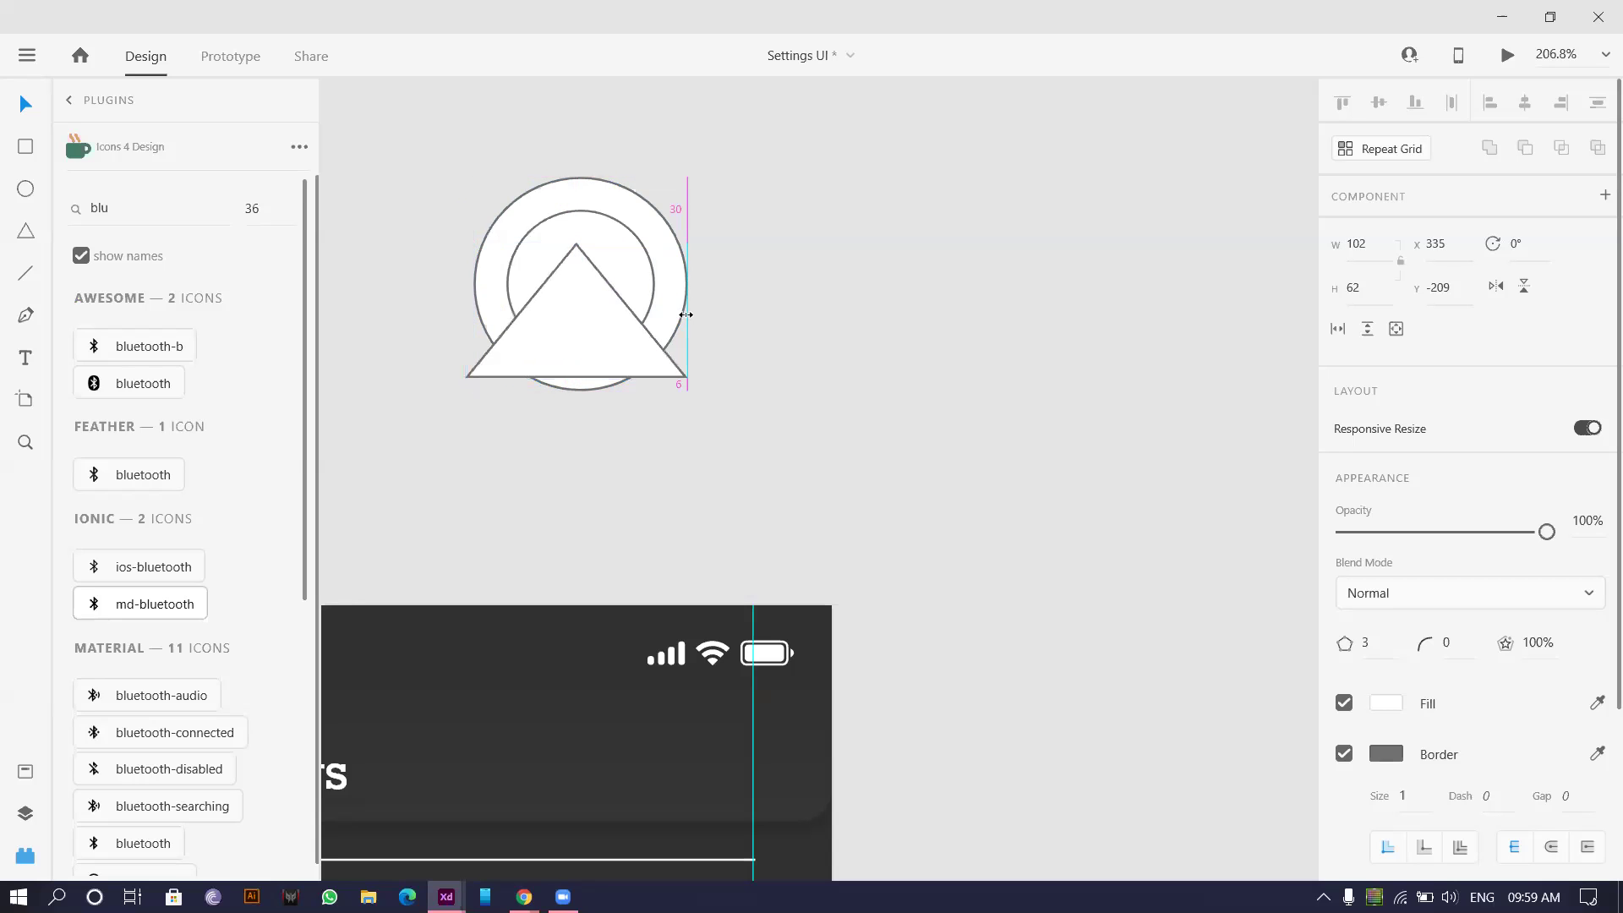
pyautogui.click(710, 272)
# - Select both circles and the triangle, try intersecting them, undo that and combine them with Exclude Overlap
pyautogui.moveTo(506, 148); pyautogui.dragTo(620, 394)
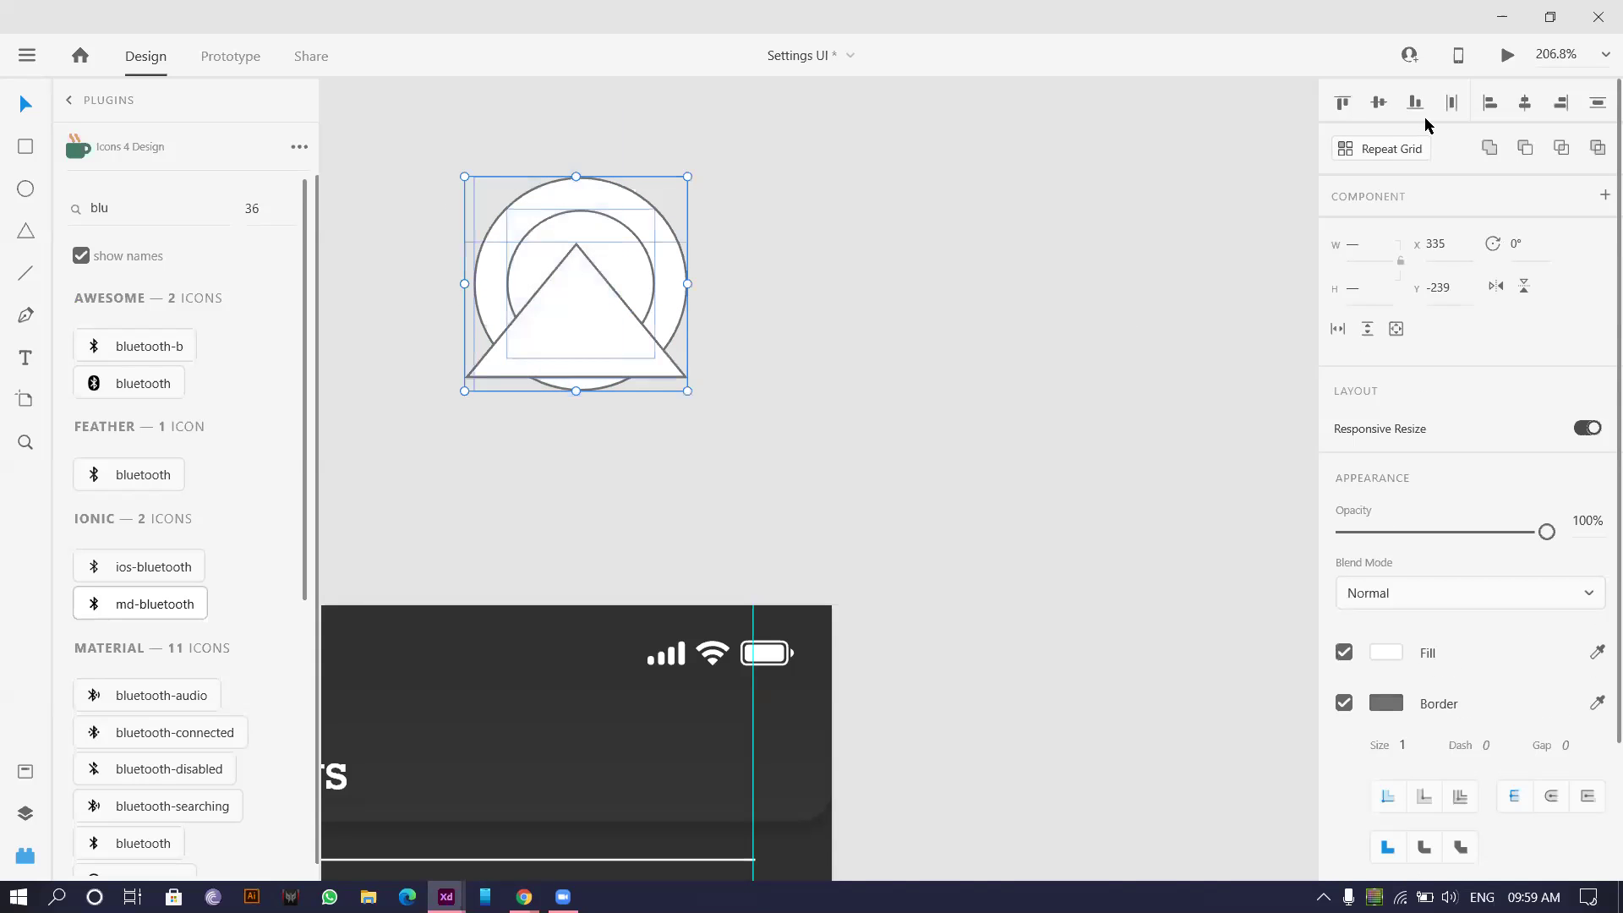
pyautogui.click(1563, 148)
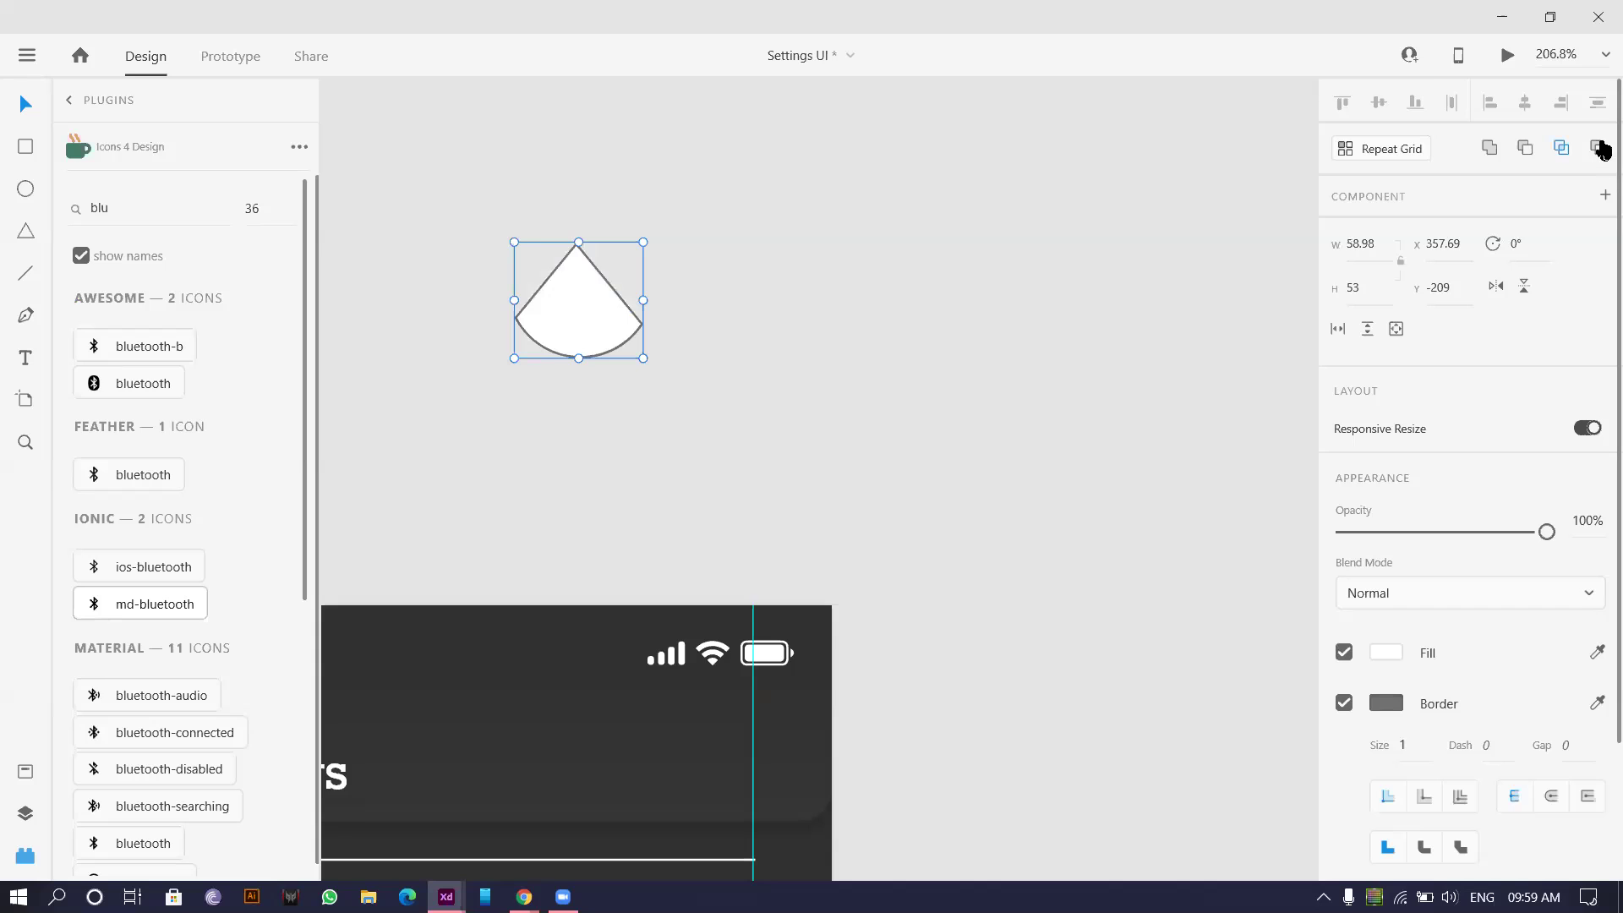
pyautogui.hotkey('ctrl', 'z')
pyautogui.click(1191, 195)
# - Remove the fill from the combined circles and triangle, leaving only the border
pyautogui.scroll(3, 572, 301)
pyautogui.click(548, 321)
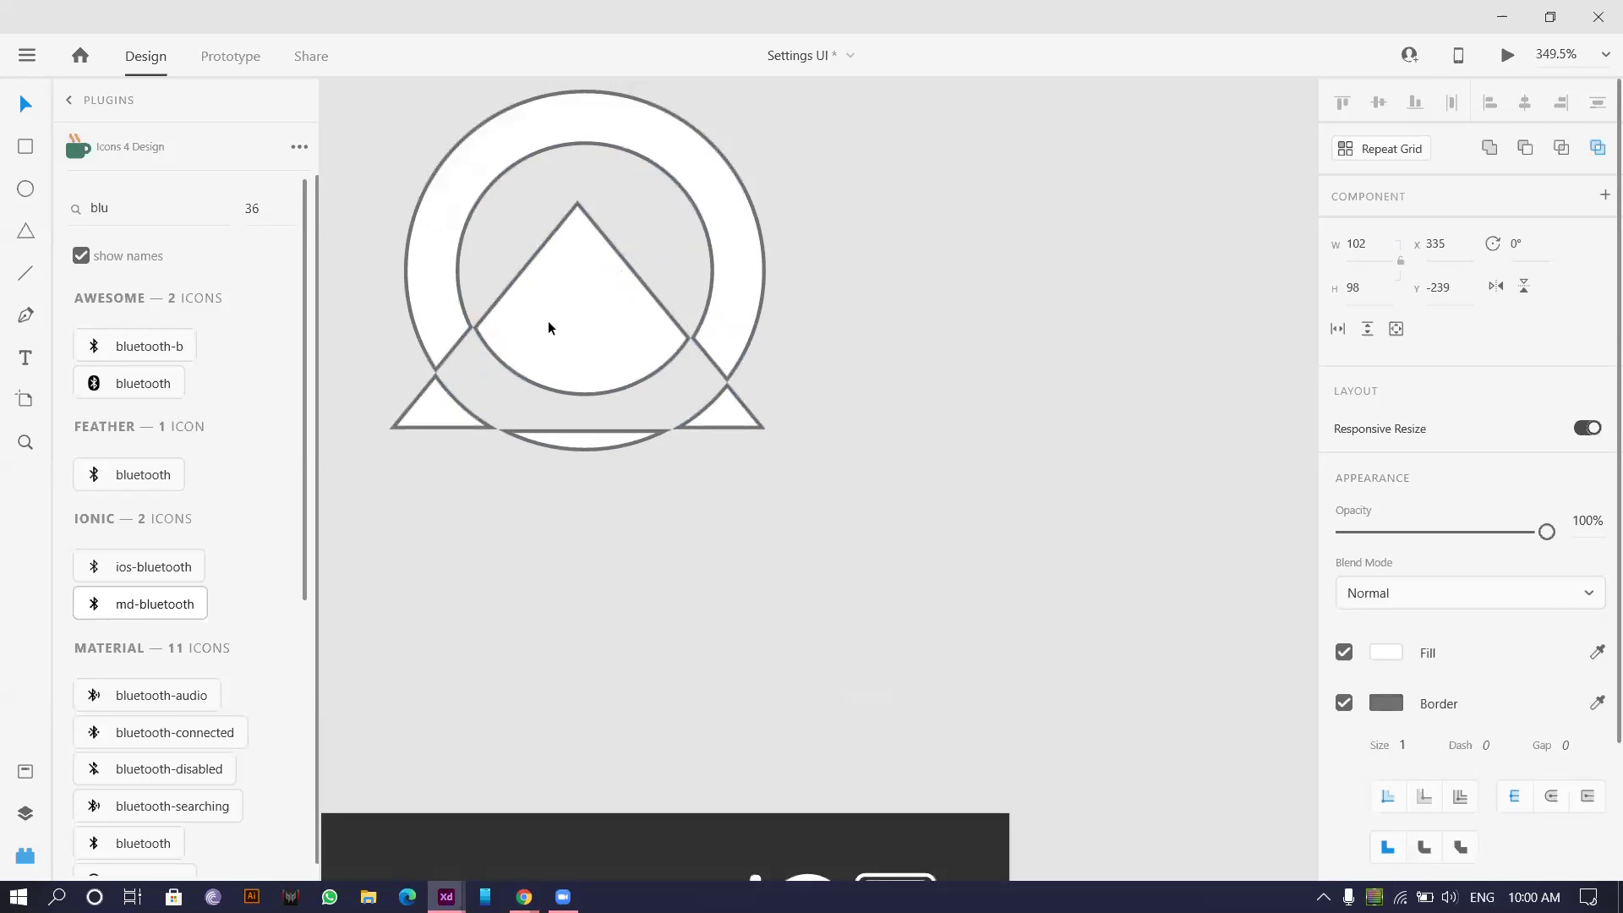
pyautogui.doubleClick(547, 321)
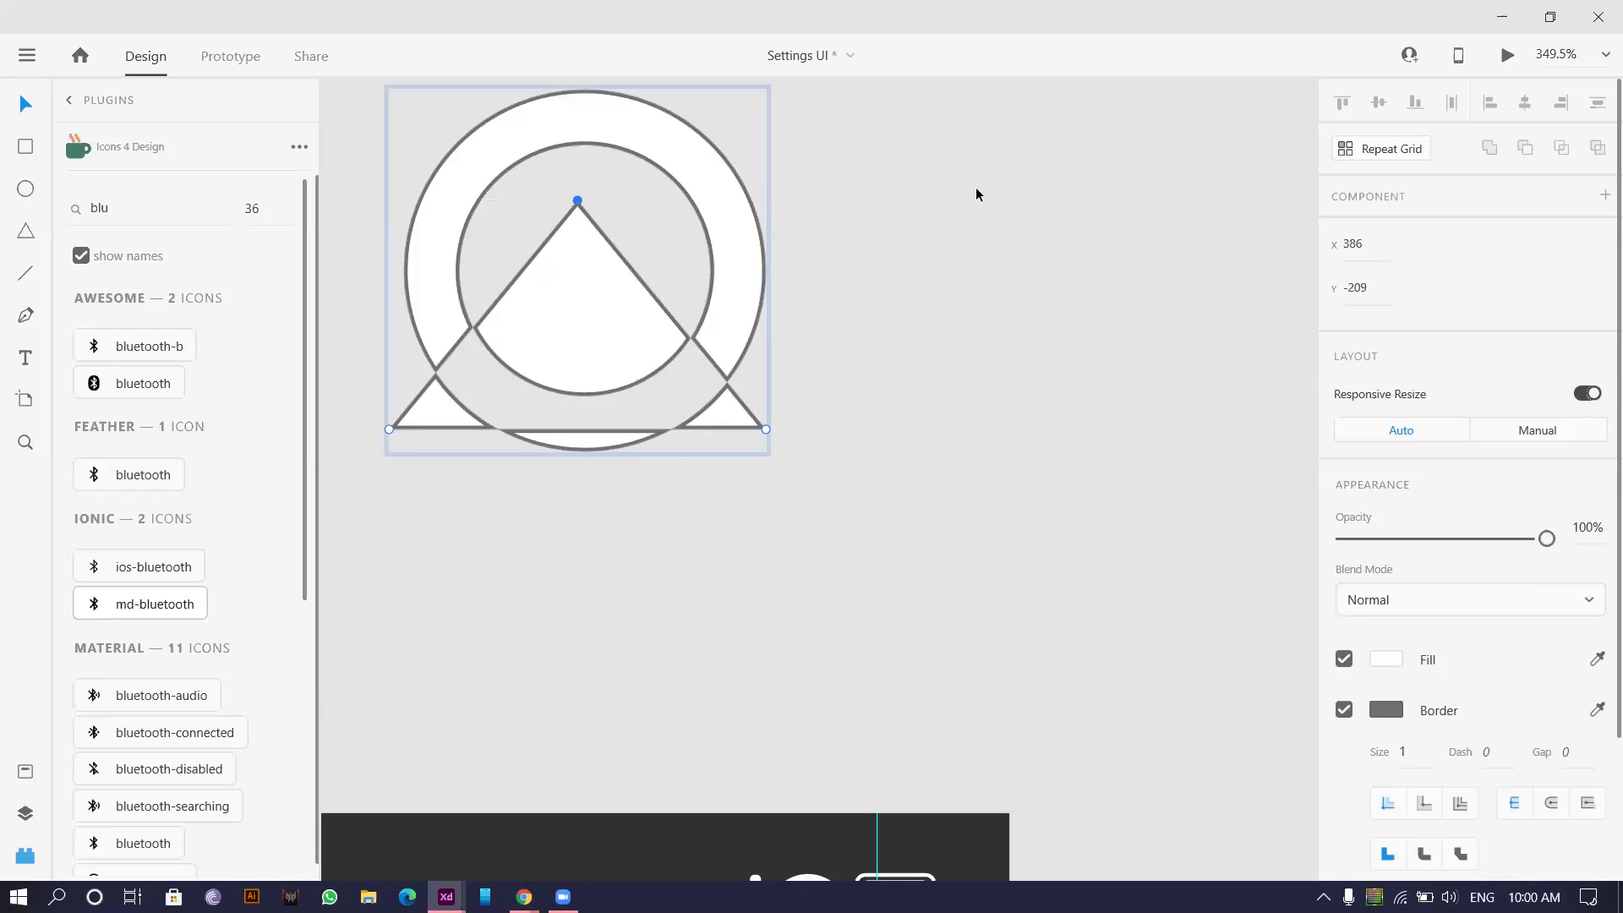
pyautogui.press('Escape')
pyautogui.scroll(-2, 974, 188)
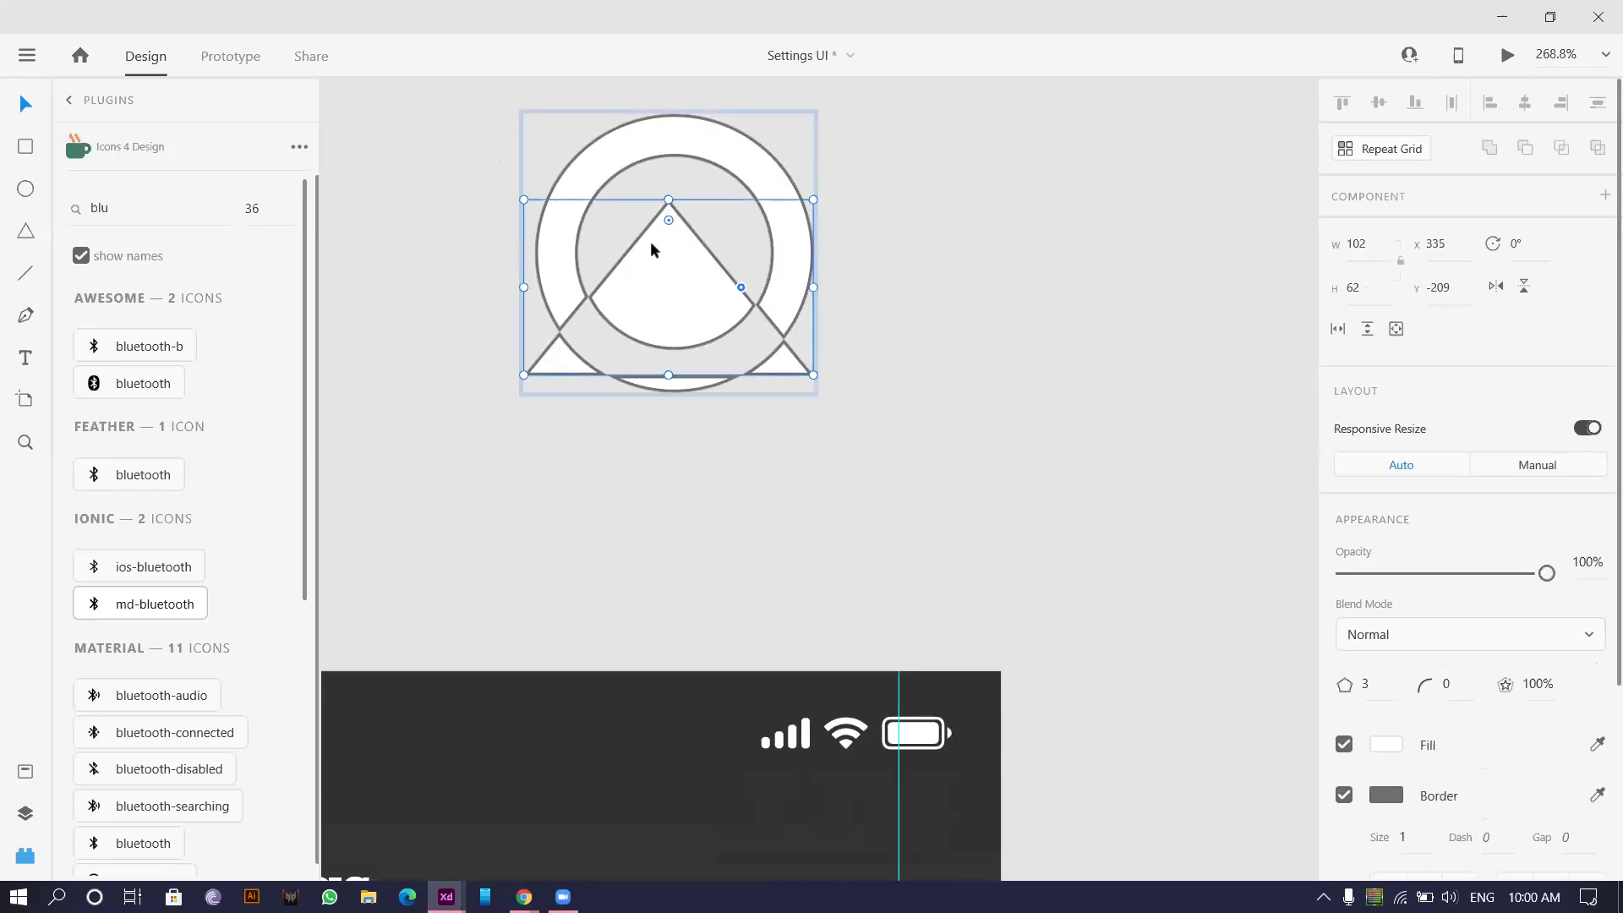
pyautogui.press('Escape')
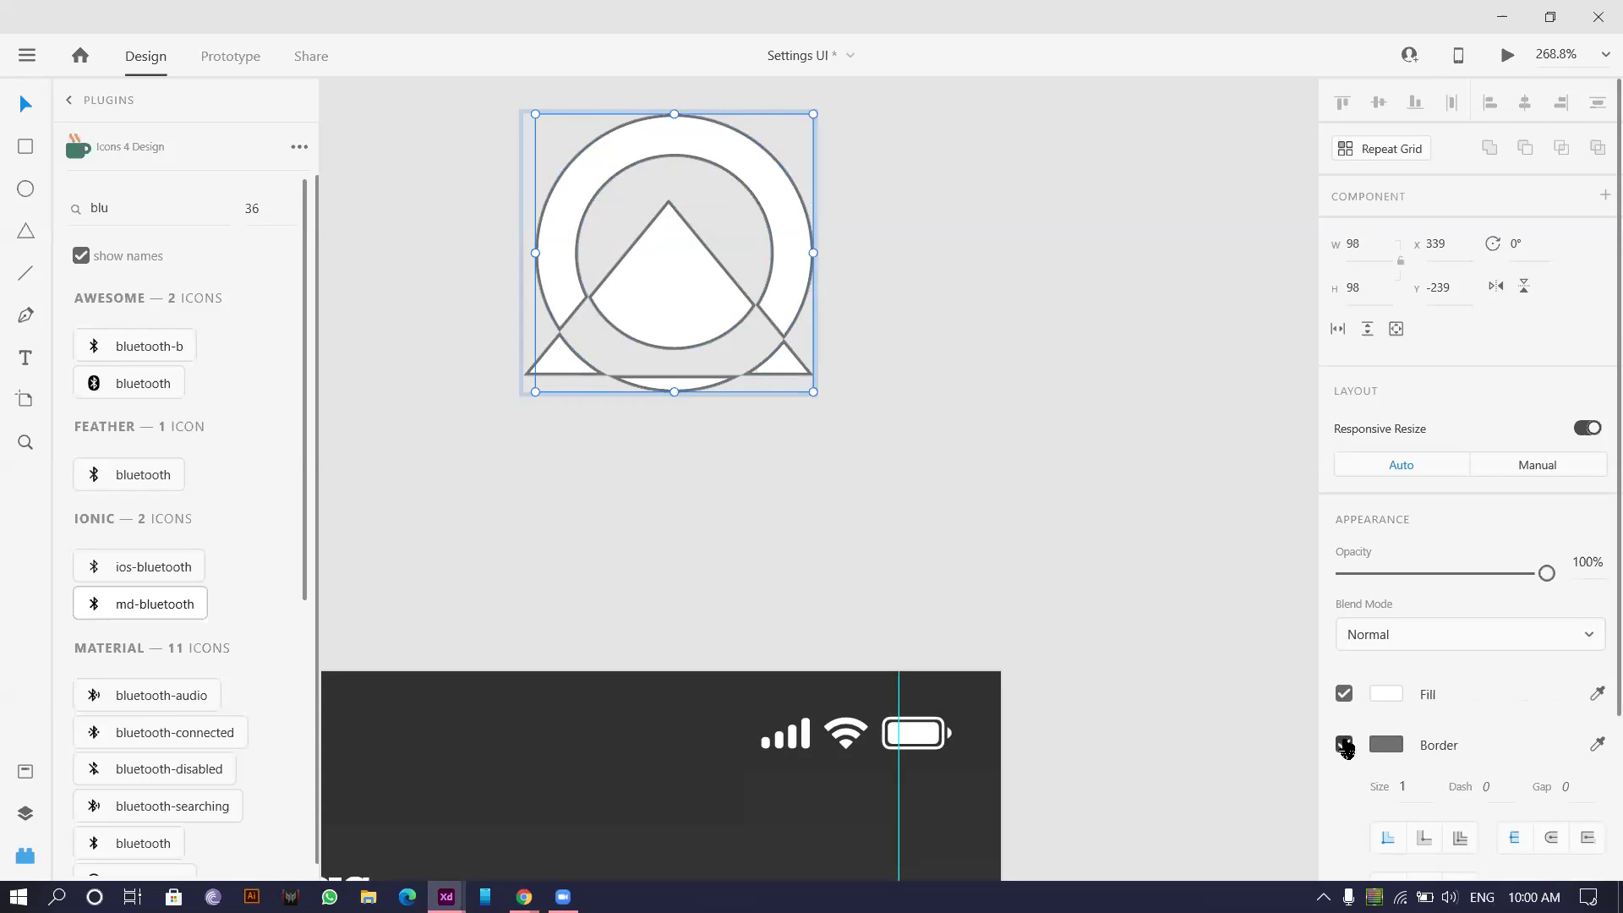
pyautogui.click(1344, 693)
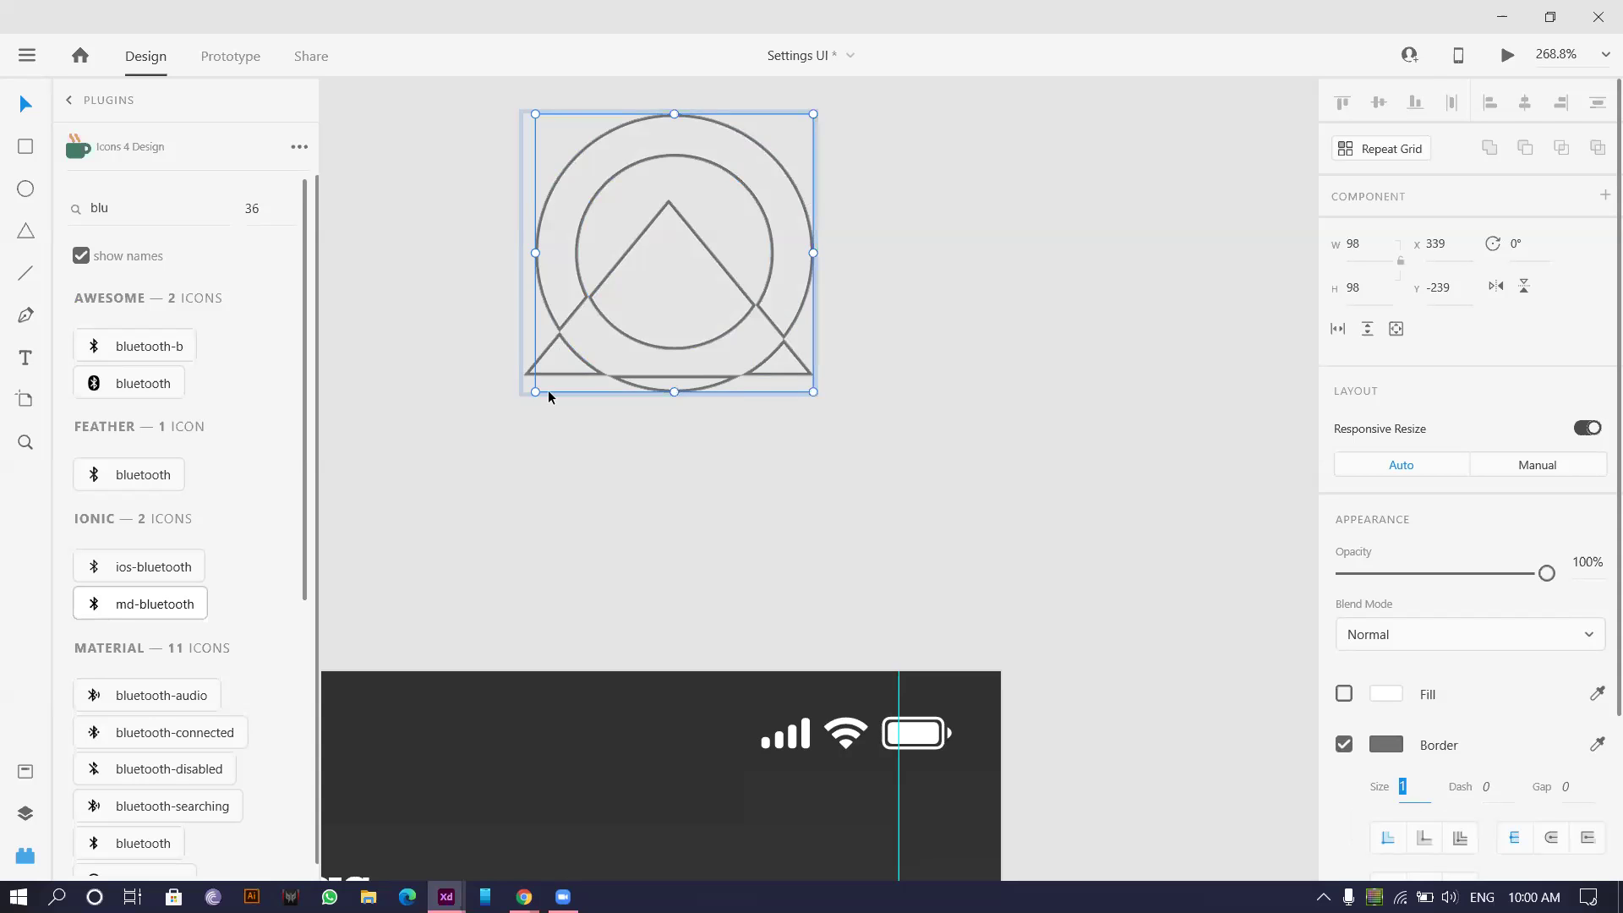
pyautogui.scroll(3, 550, 396)
pyautogui.click(607, 363)
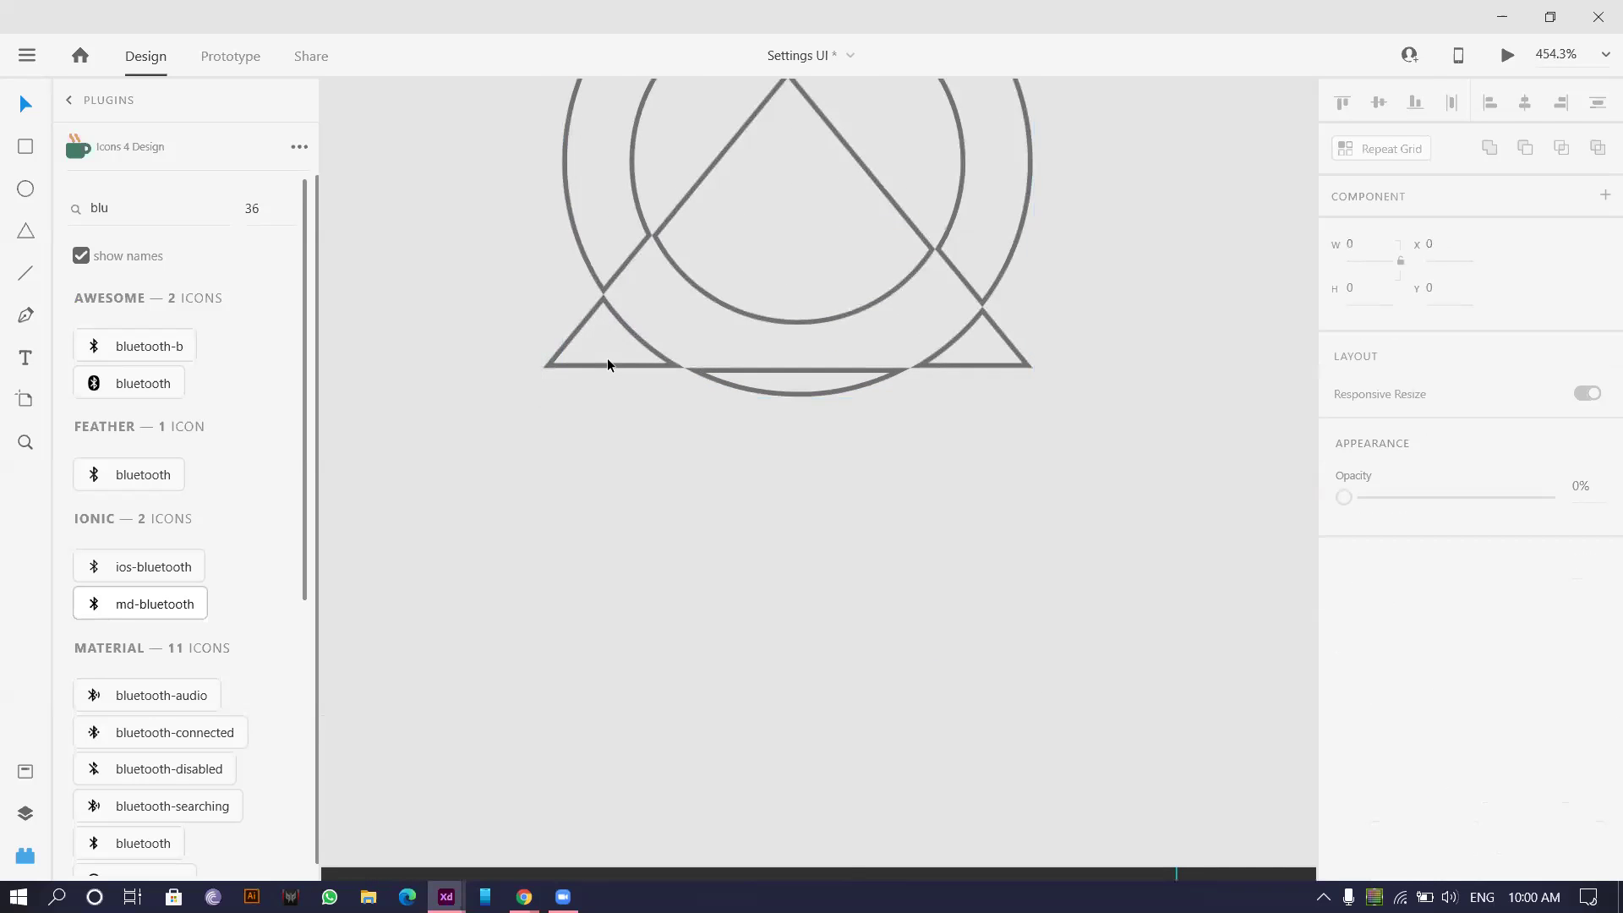
pyautogui.doubleClick(605, 367)
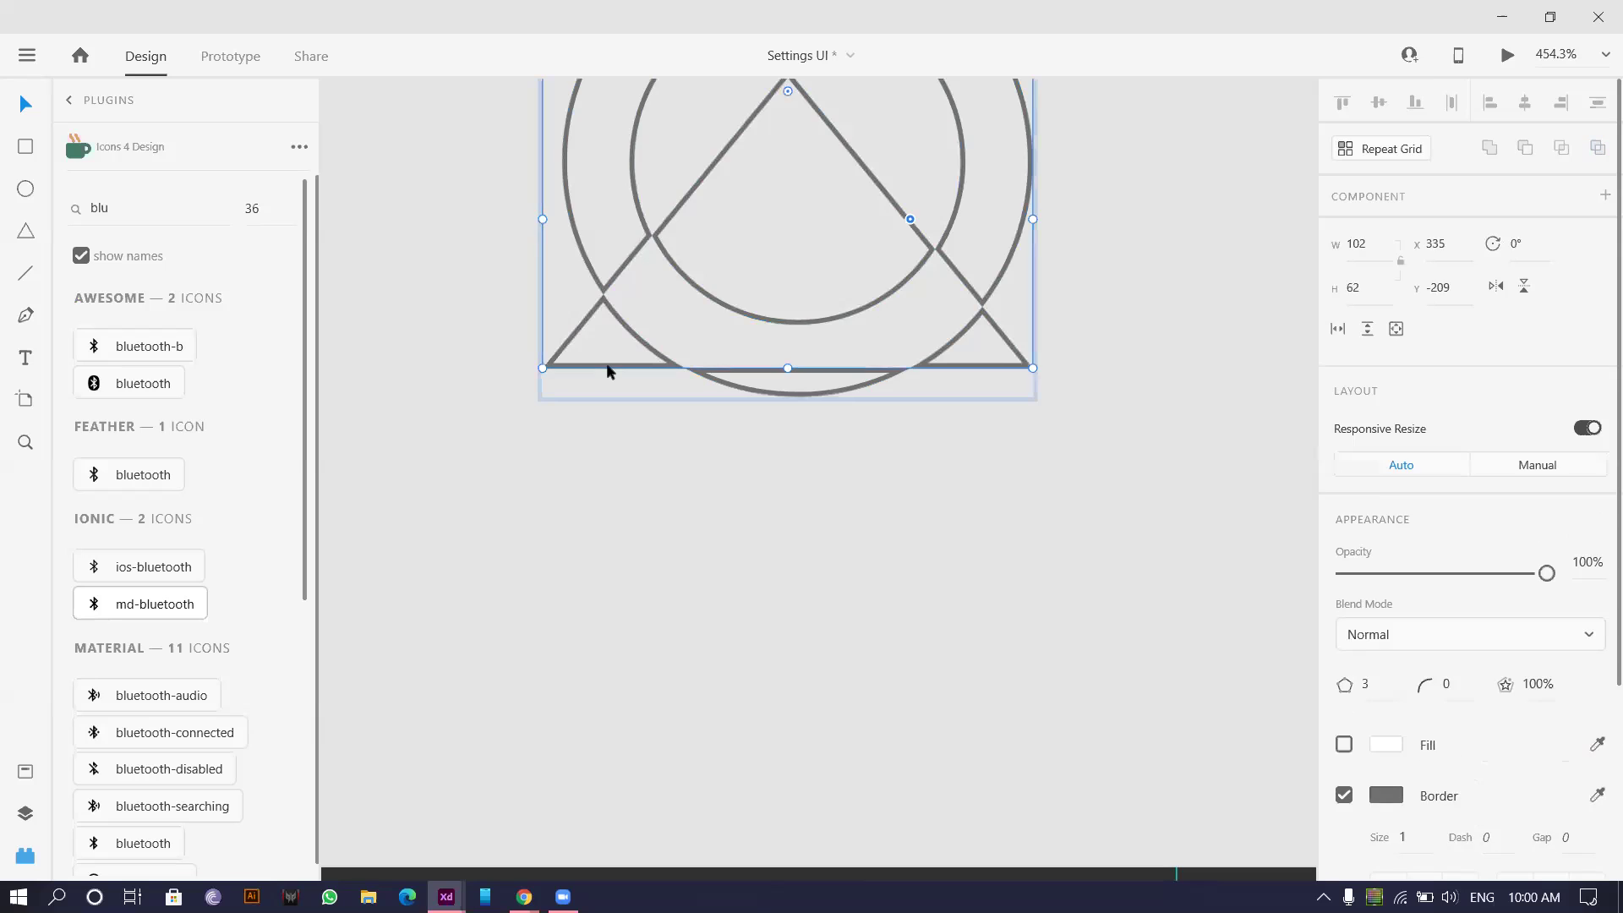
pyautogui.click(659, 424)
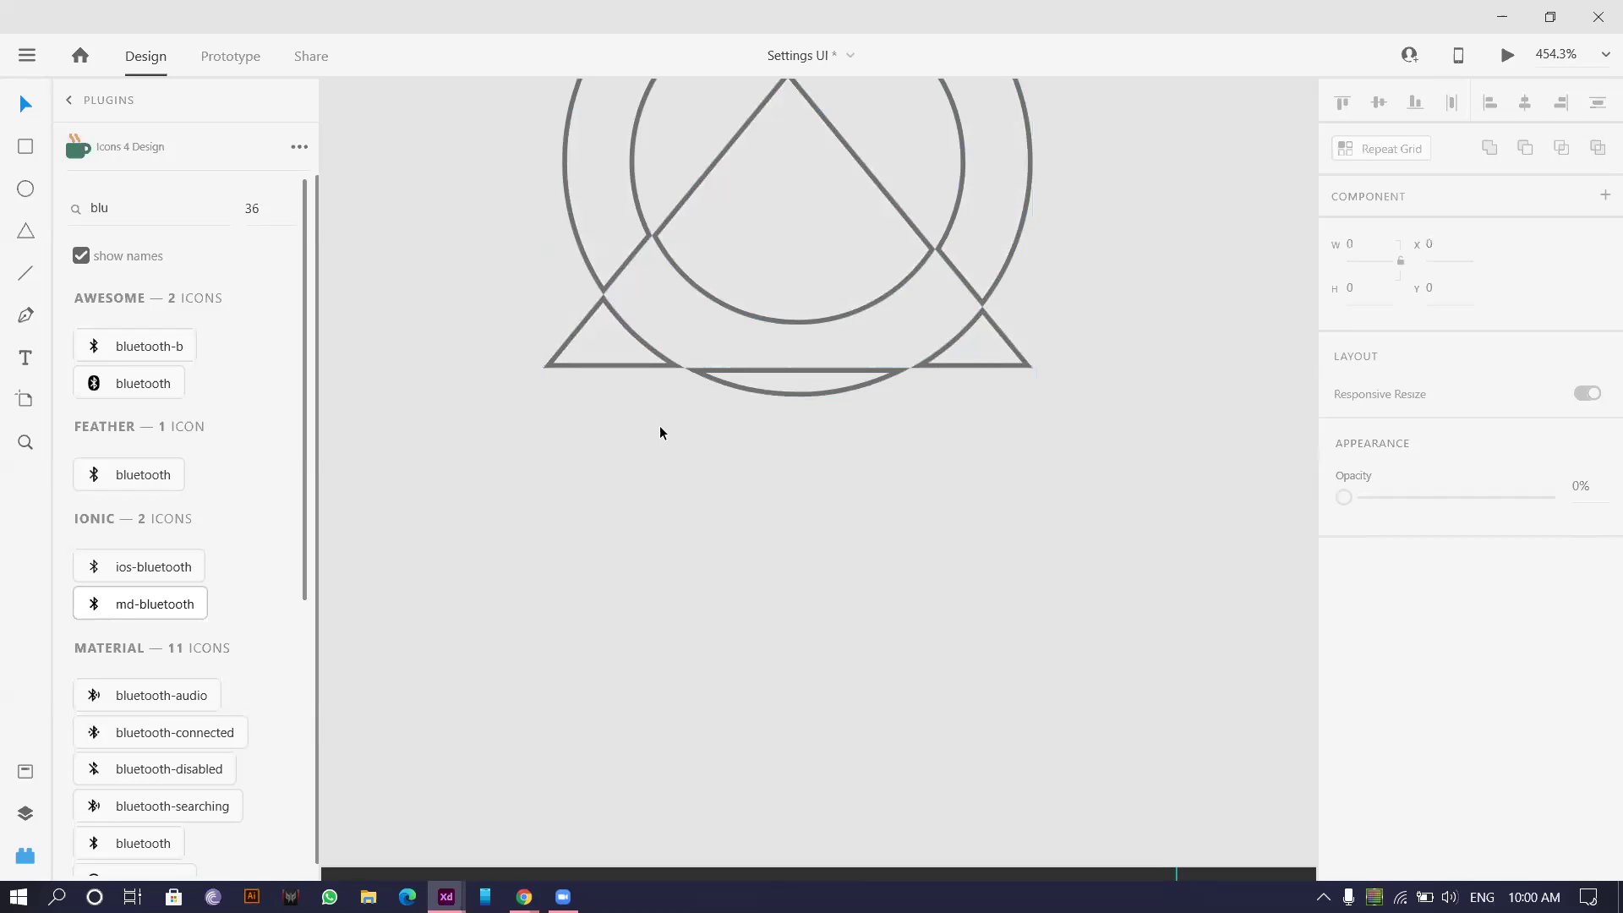
pyautogui.scroll(4, 732, 409)
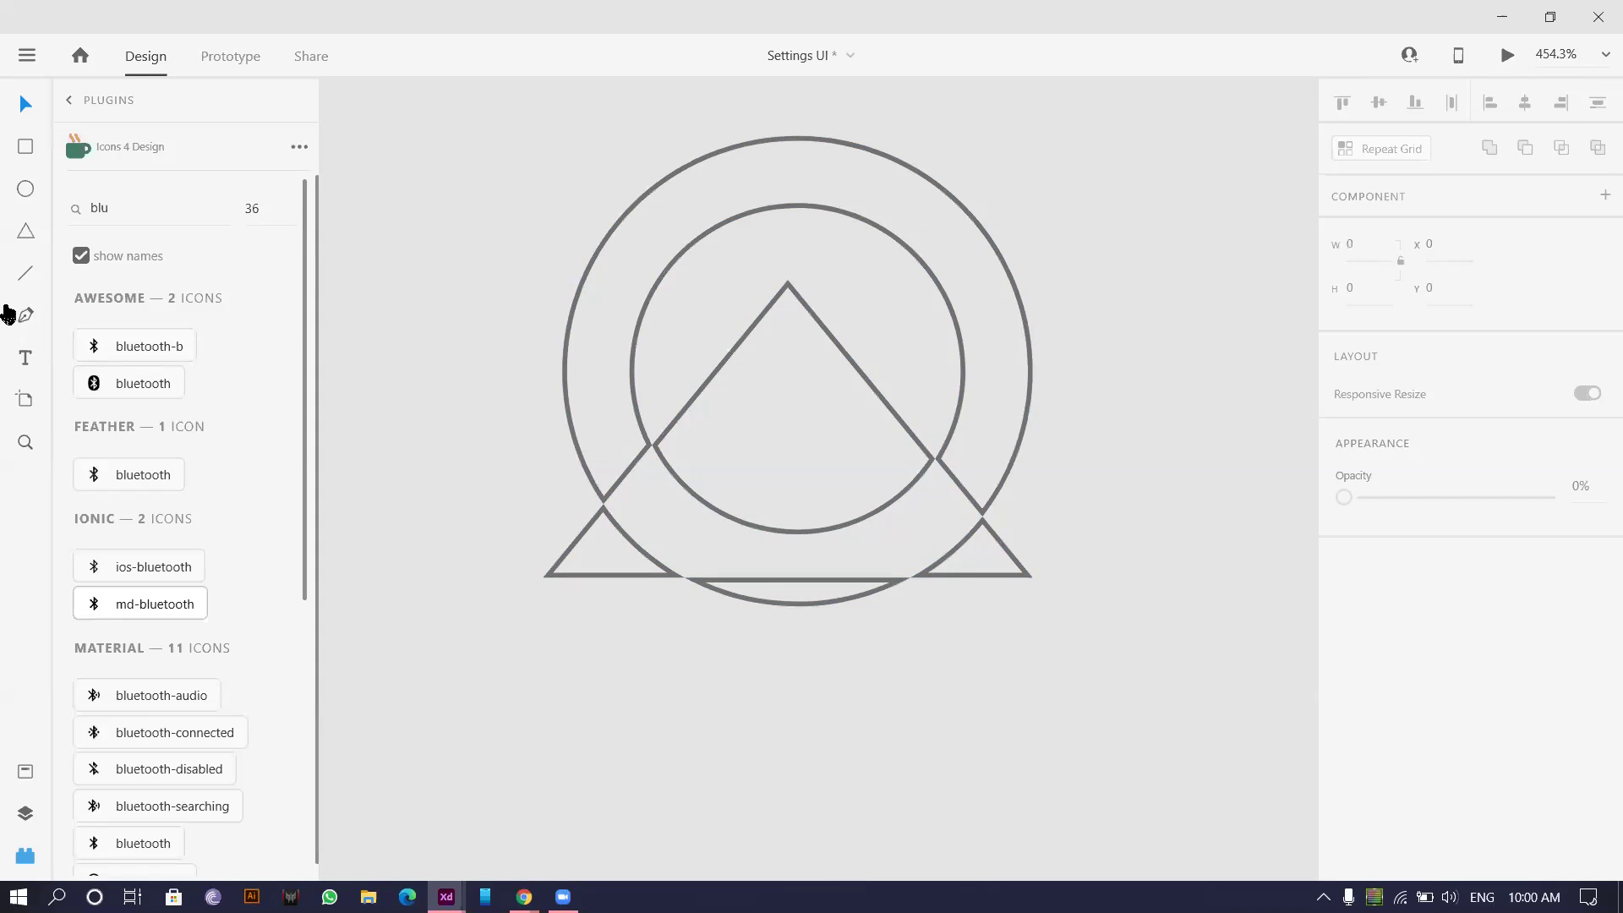
# - Start a Pen path at the inner circle's left crossing with the triangle, curve it along the upper arc and set its border to #FF5858
pyautogui.click(649, 447)
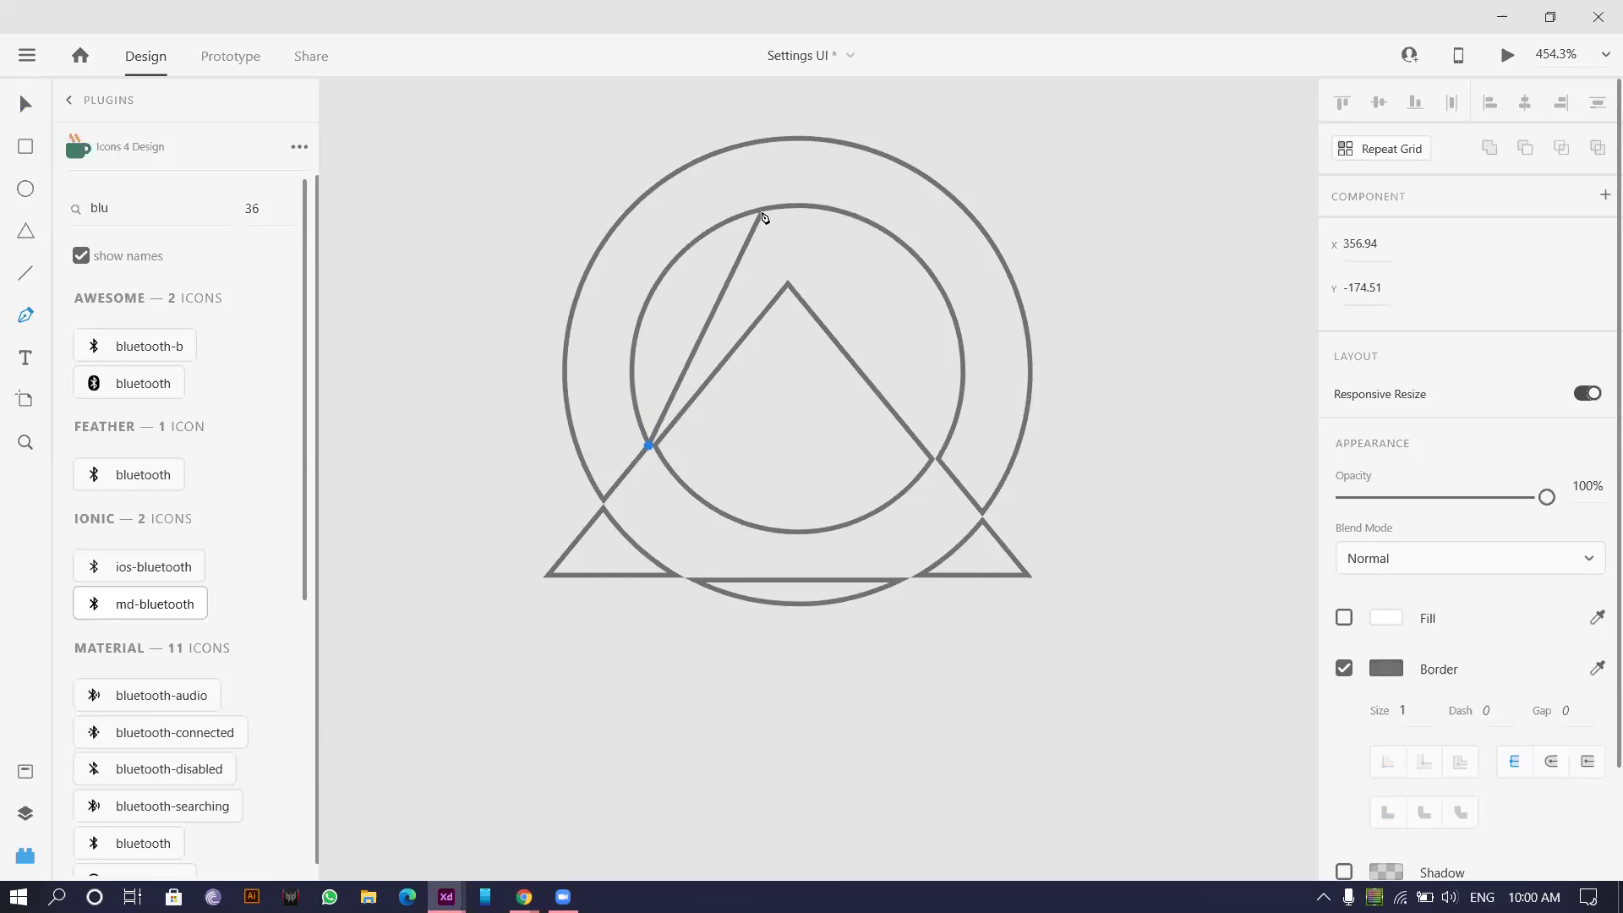
pyautogui.moveTo(764, 207); pyautogui.dragTo(959, 144)
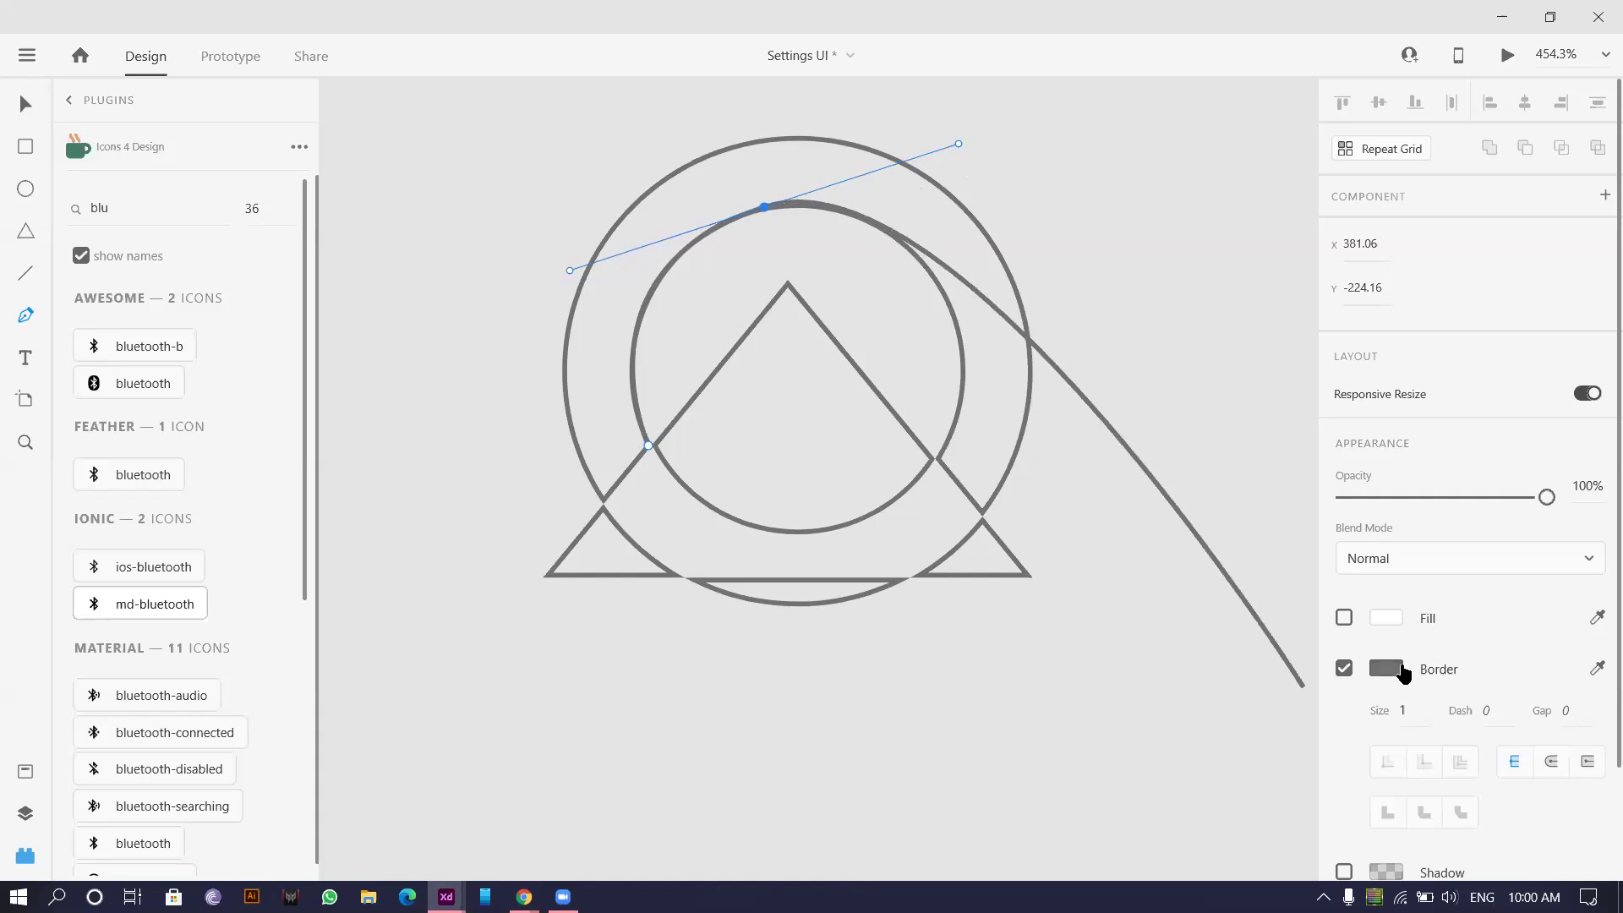
pyautogui.click(1402, 670)
pyautogui.moveTo(1134, 564); pyautogui.dragTo(1193, 509)
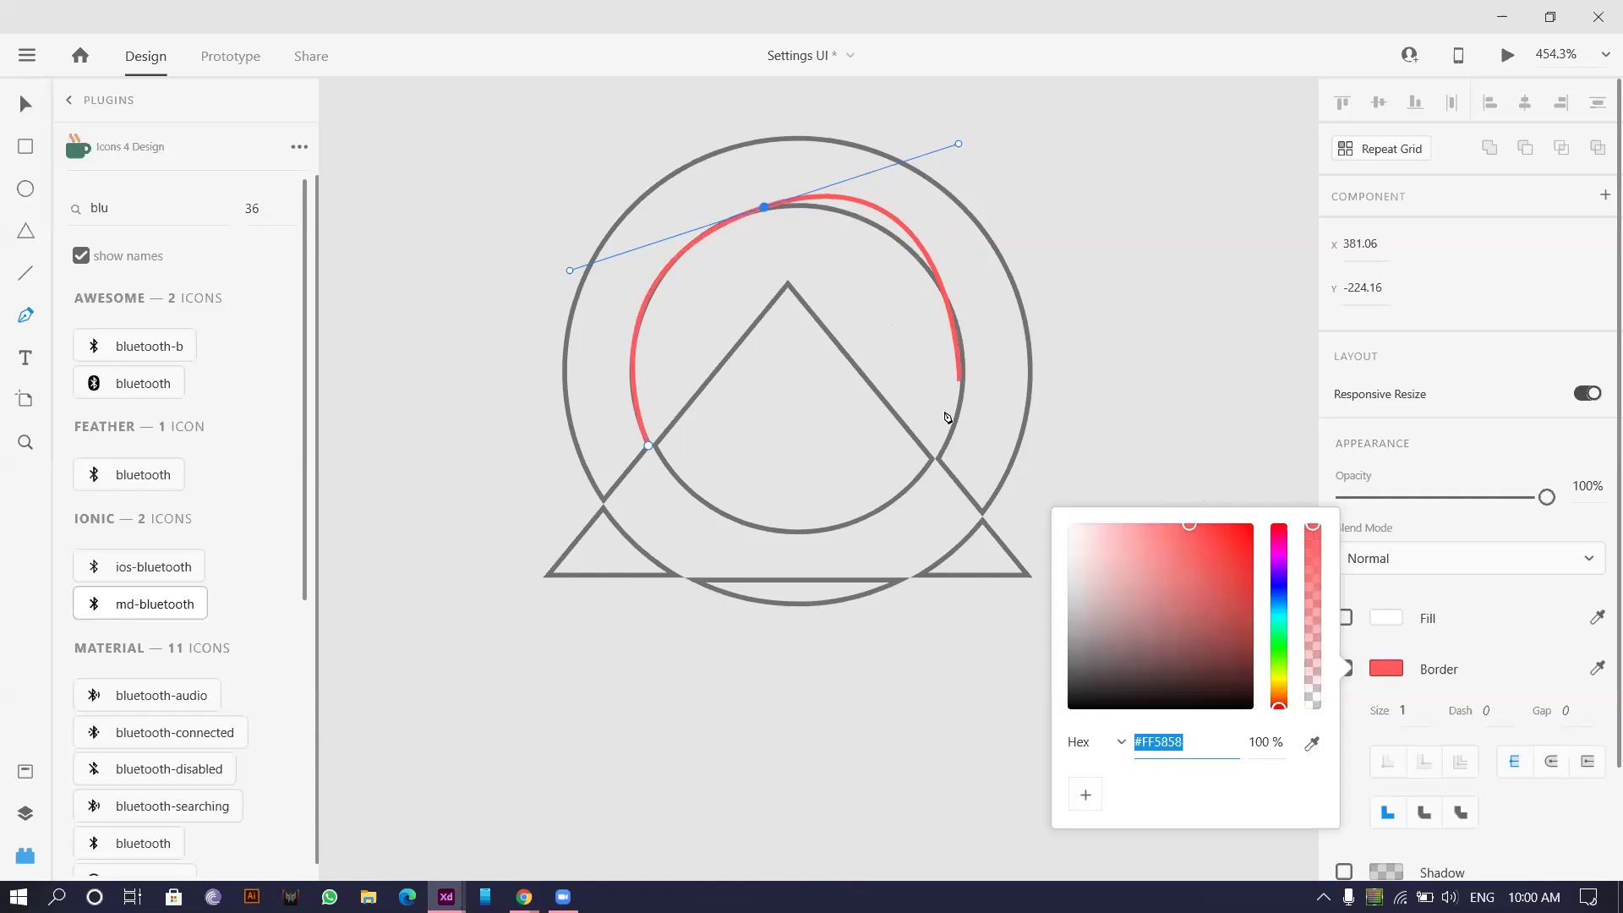
# - Continue the path to the inner circle's right crossing, make it a corner point and add a straight segment to the outer circle's right crossing
pyautogui.moveTo(940, 458); pyautogui.dragTo(887, 542)
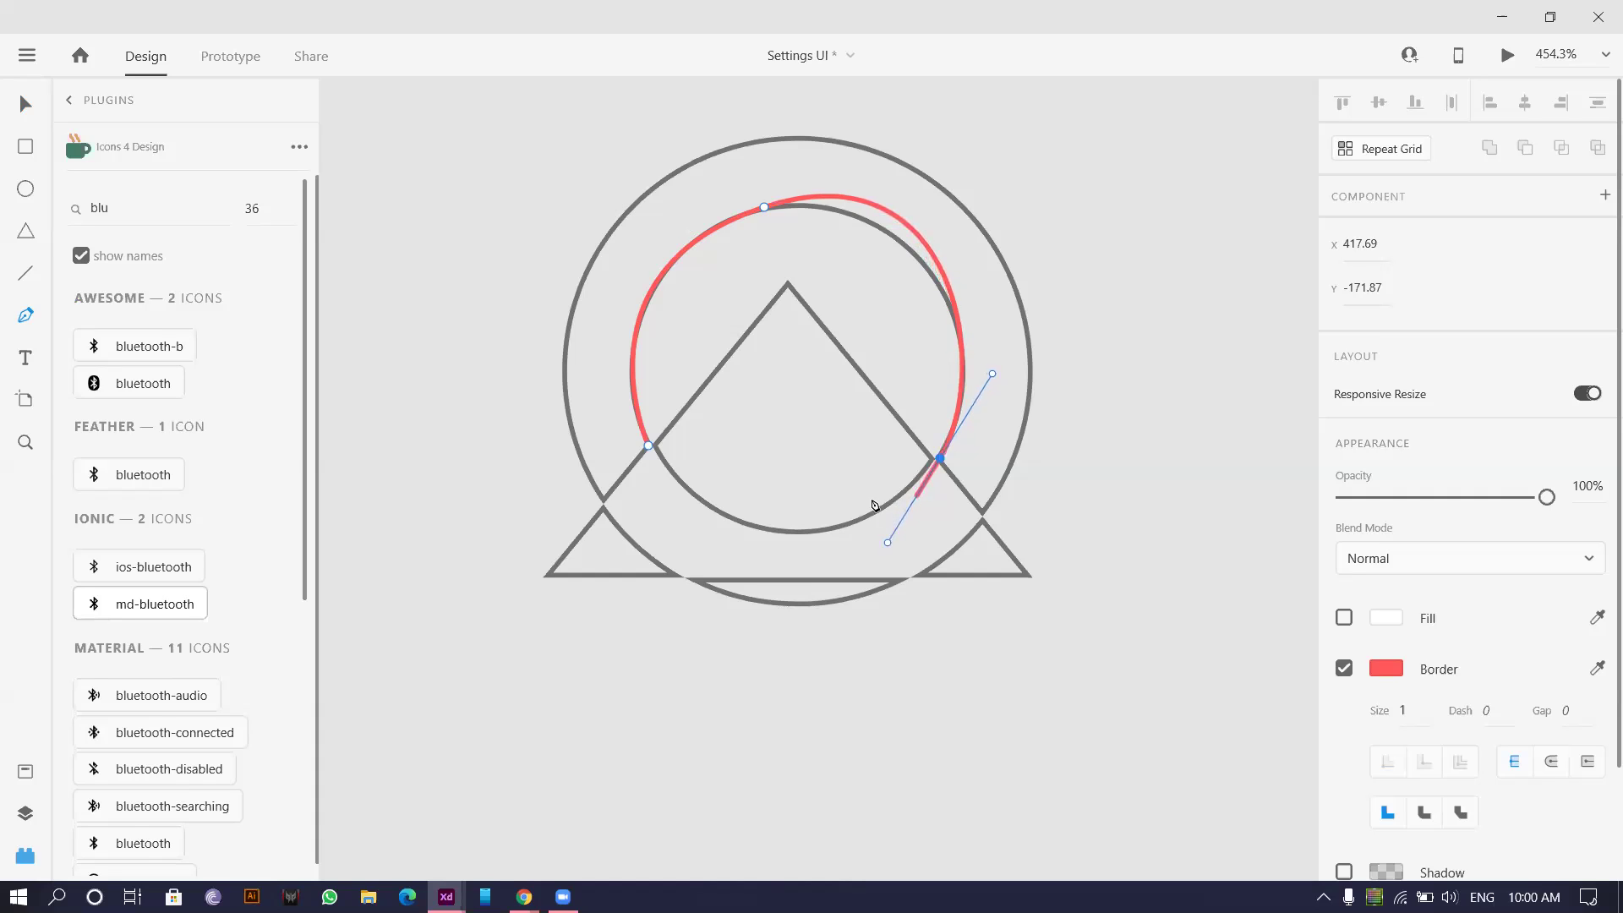
pyautogui.doubleClick(940, 459)
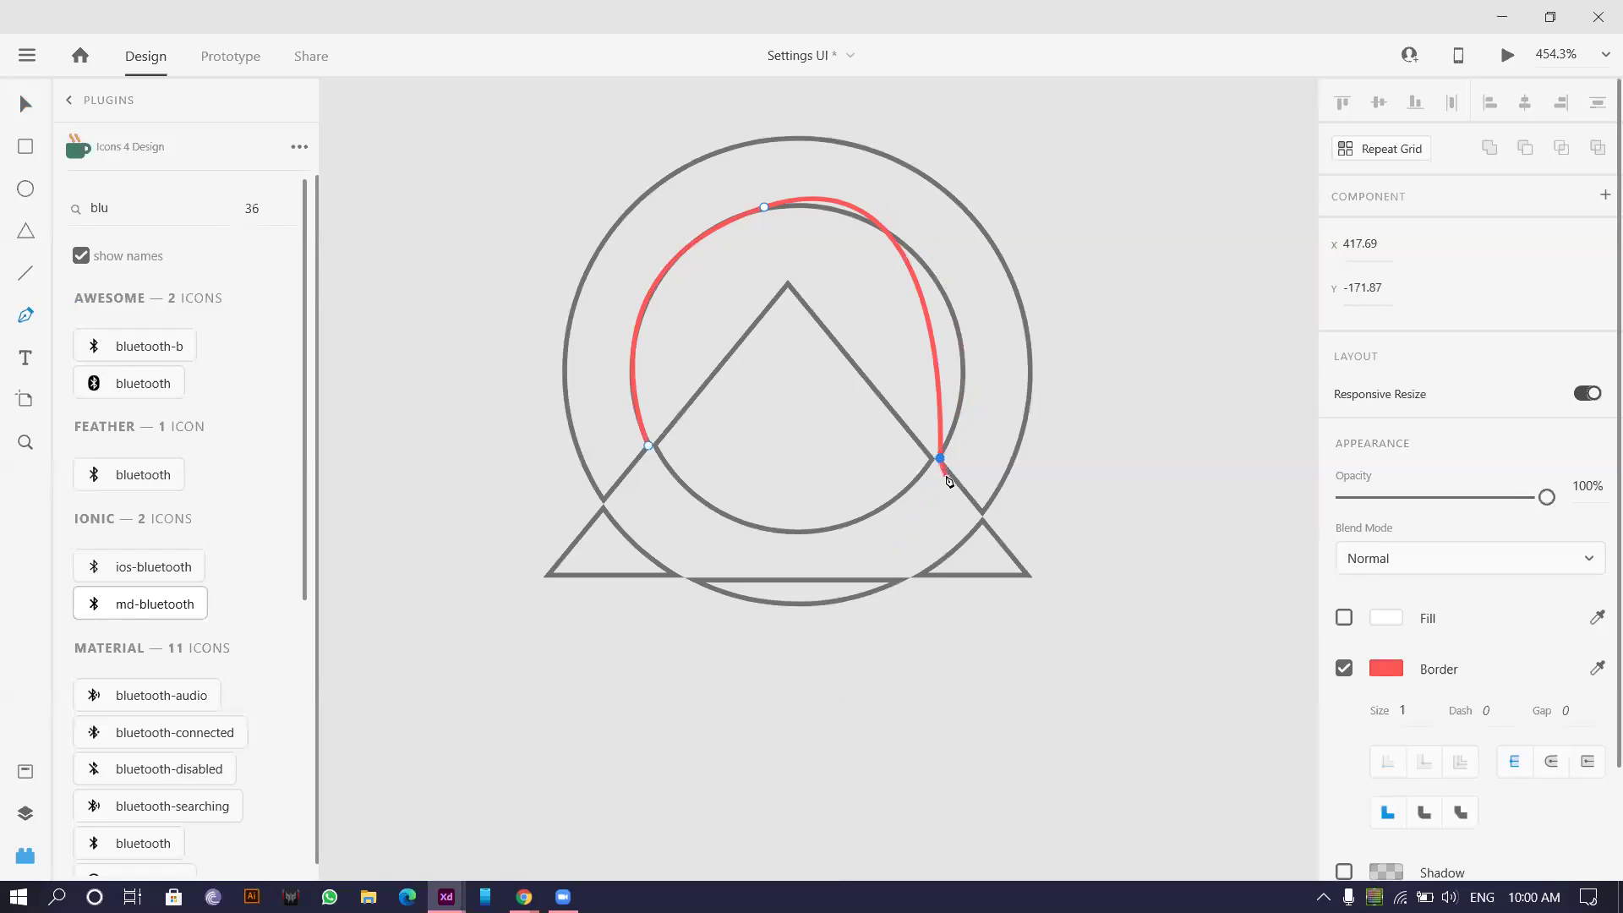
pyautogui.click(983, 514)
# - Trace the path back over the outer circle to its left crossing with the triangle and end the path
pyautogui.moveTo(919, 169); pyautogui.dragTo(717, 250)
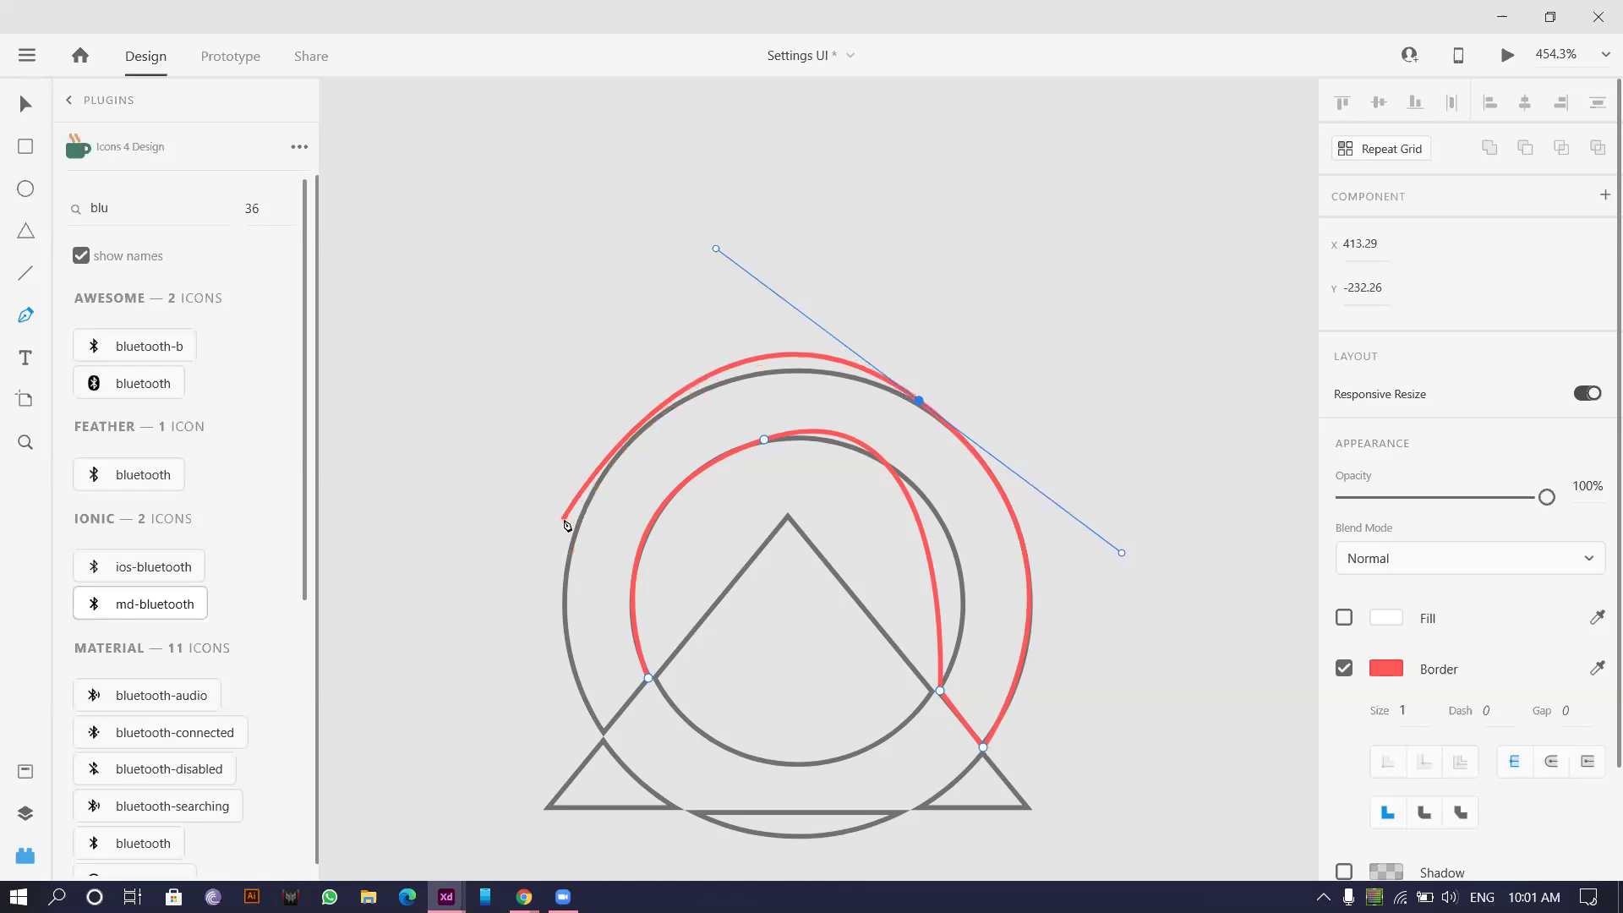
pyautogui.moveTo(576, 527)
pyautogui.mouseDown()
pyautogui.moveTo(529, 610)
pyautogui.moveTo(570, 555)
pyautogui.mouseUp()
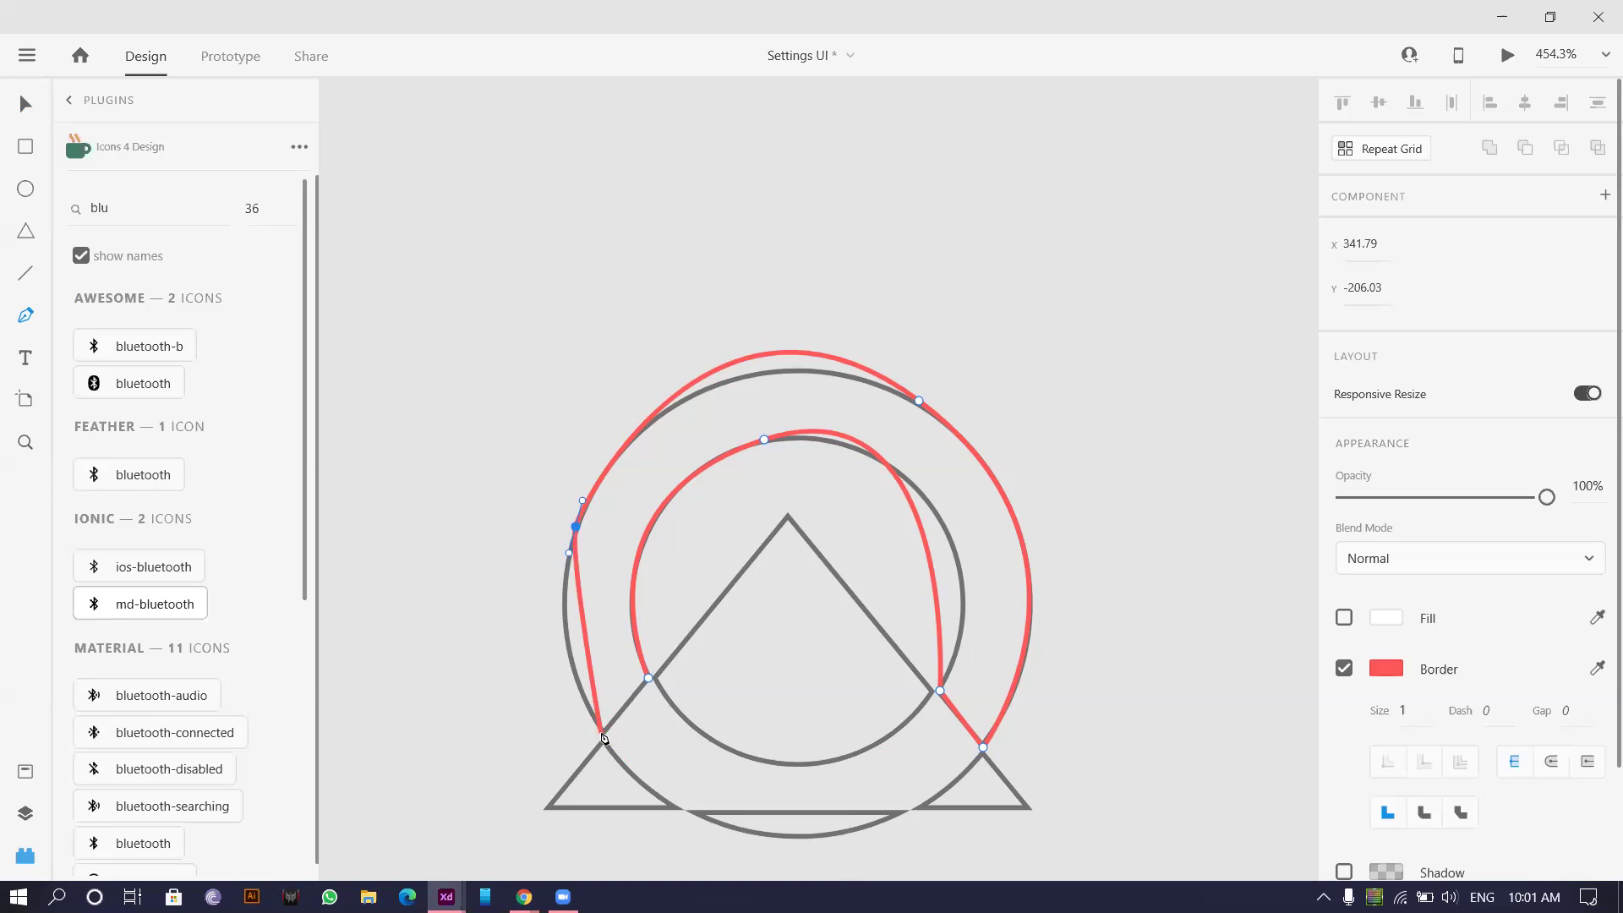
pyautogui.moveTo(605, 736); pyautogui.dragTo(666, 838)
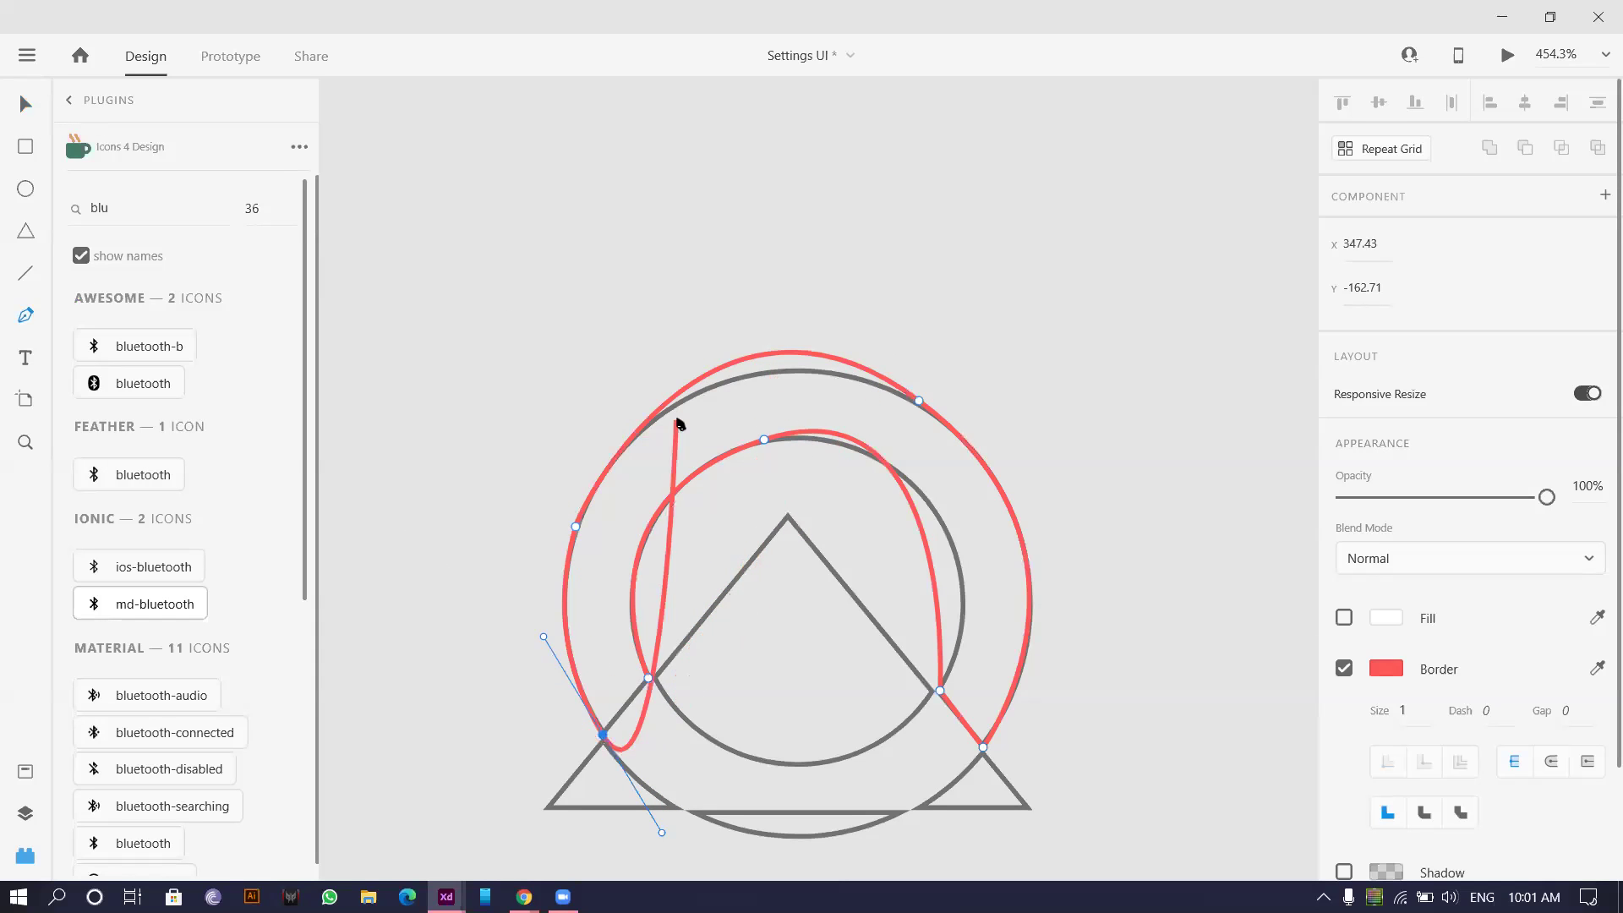
pyautogui.click(25, 95)
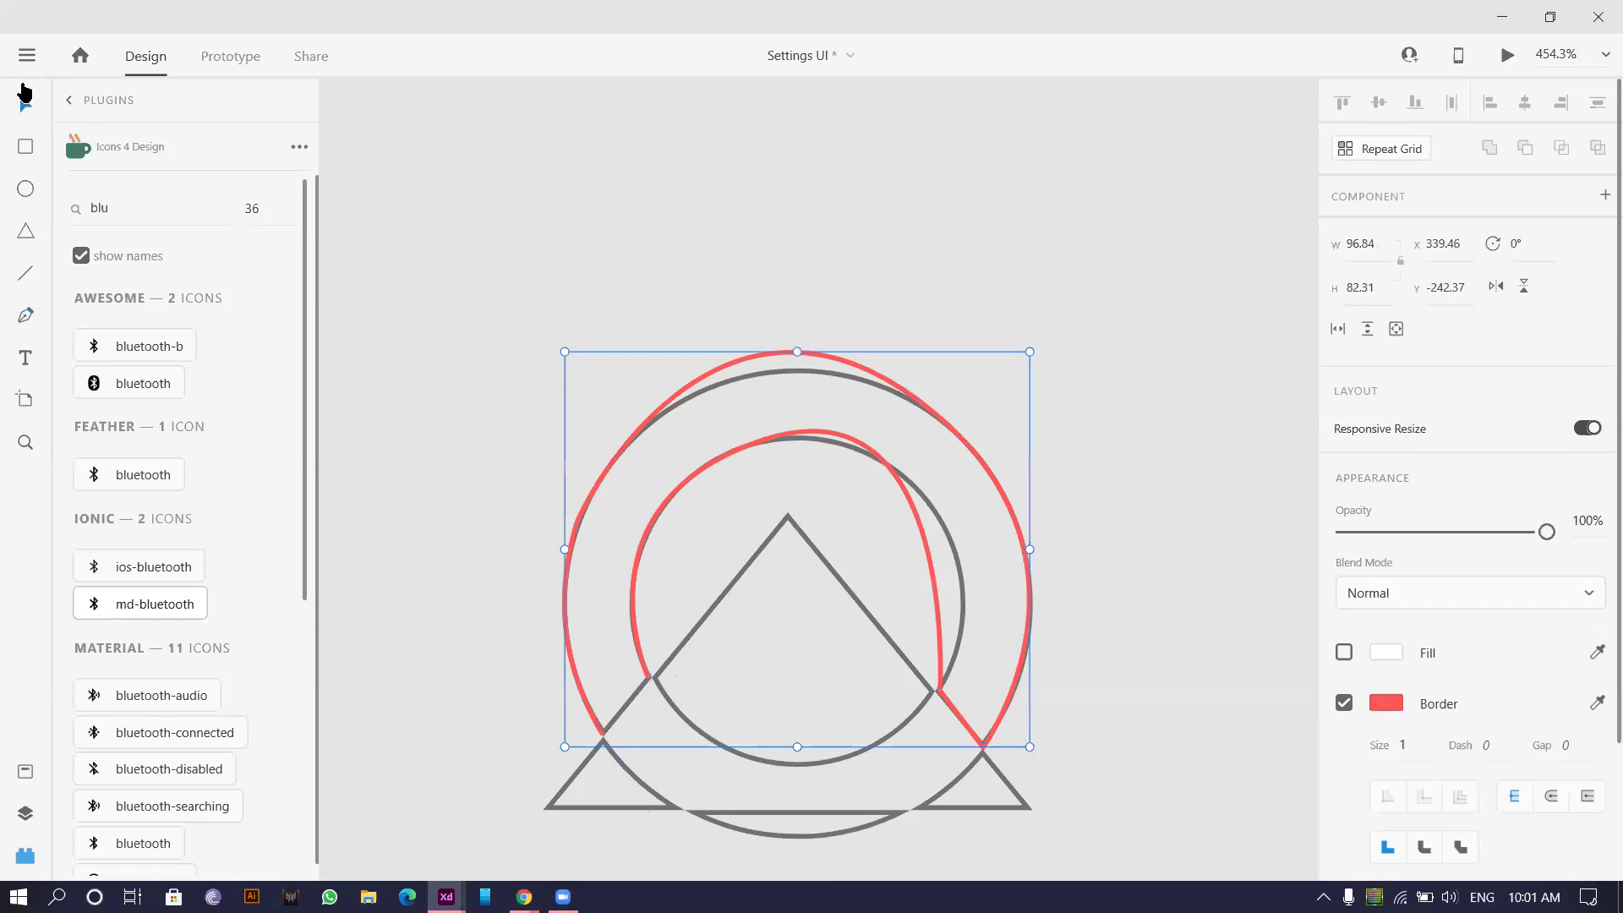
# - Reposition the outer arc's upper-right anchor and adjust its handles so the curve follows the top of the outer circle
pyautogui.doubleClick(887, 386)
pyautogui.click(920, 401)
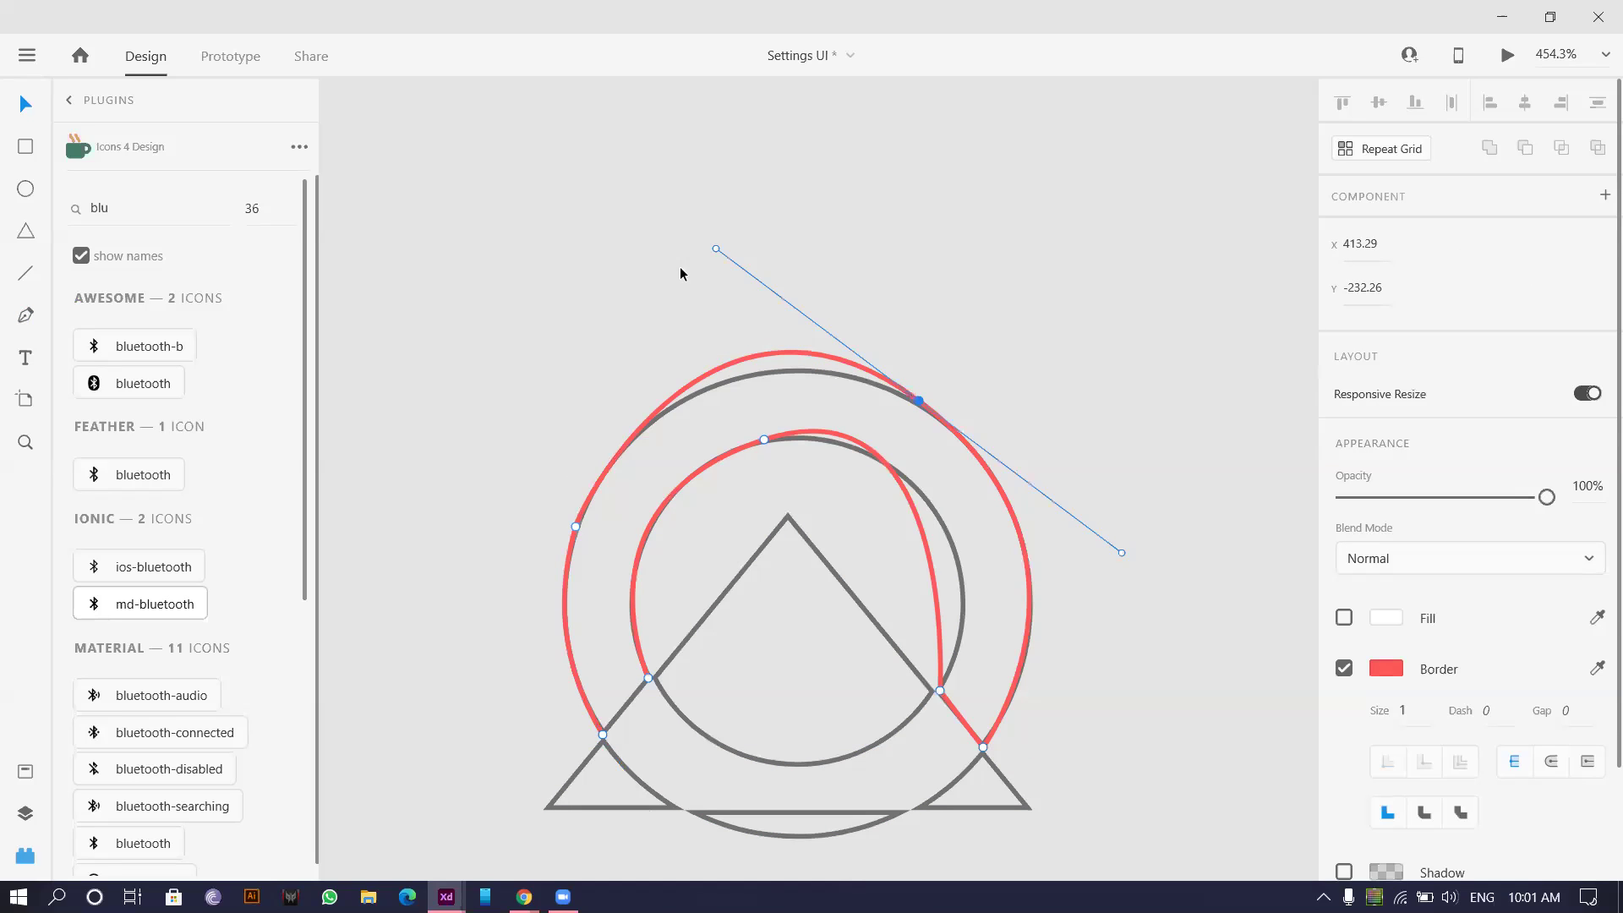
pyautogui.moveTo(717, 250); pyautogui.dragTo(816, 327)
pyautogui.scroll(5, 872, 419)
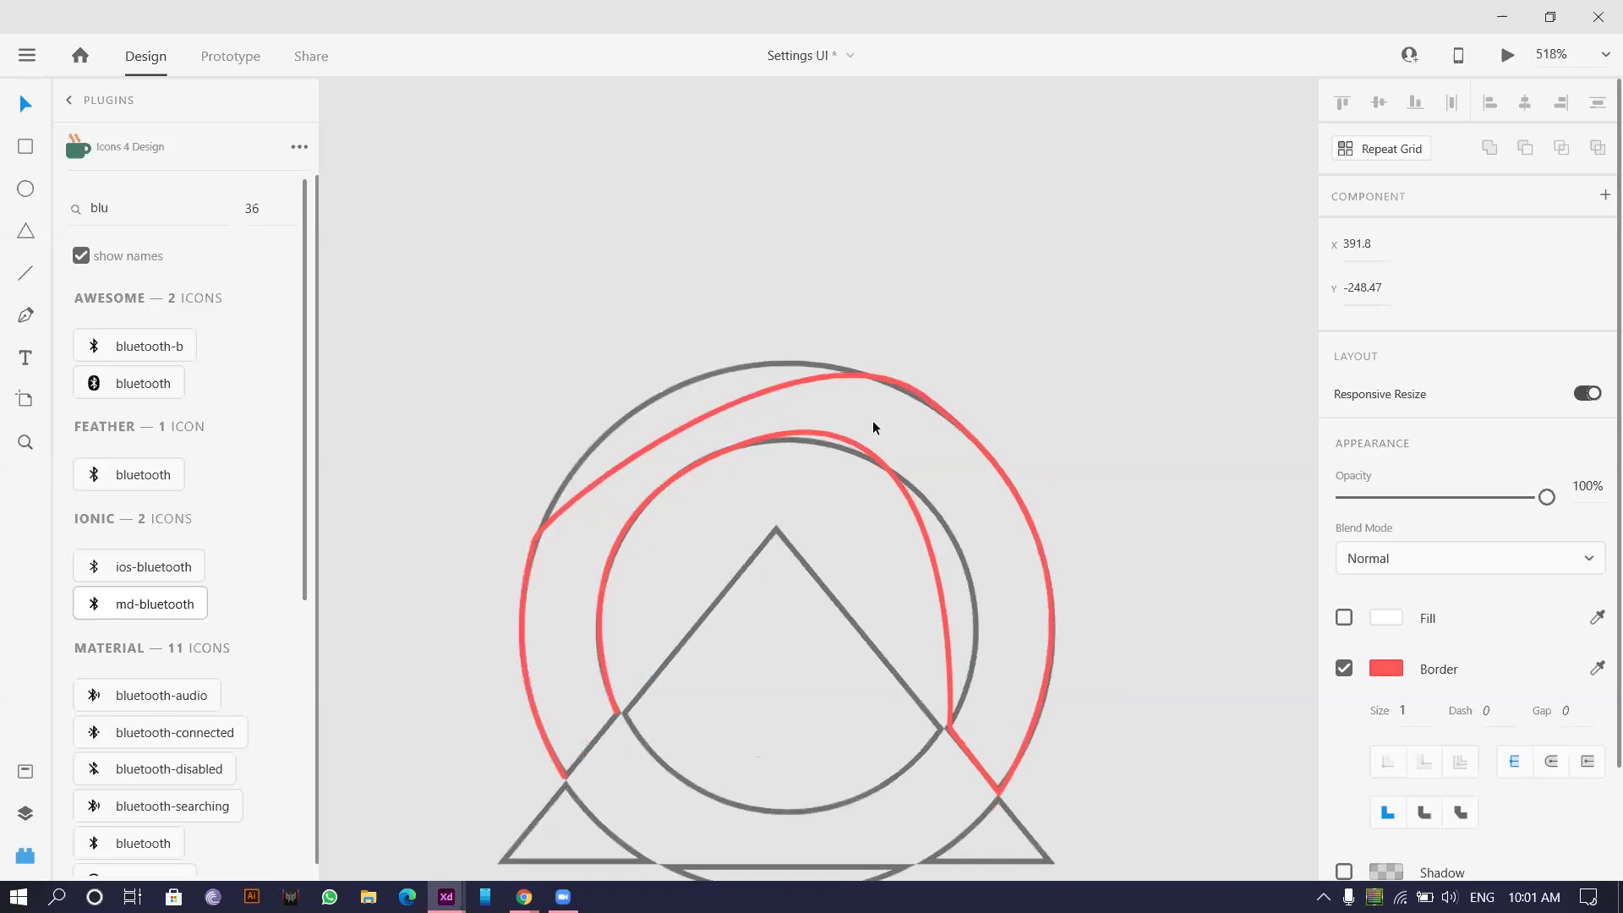
pyautogui.click(969, 377)
pyautogui.moveTo(967, 380); pyautogui.dragTo(965, 381)
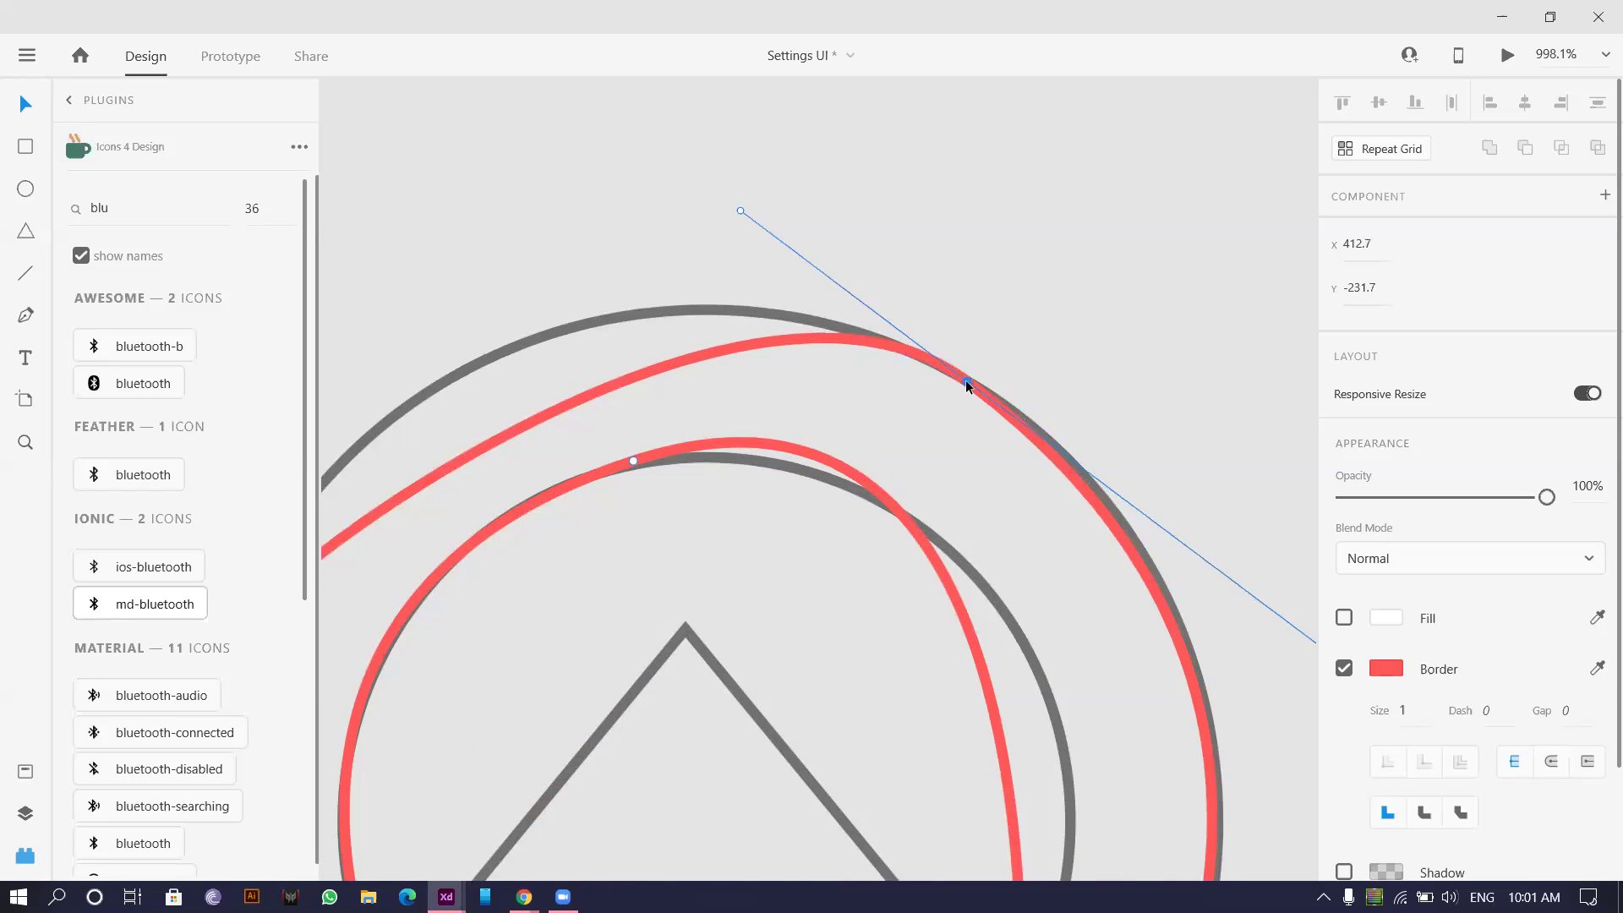
pyautogui.scroll(-3, 1099, 447)
pyautogui.moveTo(999, 486)
pyautogui.mouseDown()
pyautogui.moveTo(1001, 458)
pyautogui.moveTo(987, 460)
pyautogui.moveTo(1011, 475)
pyautogui.moveTo(1006, 504)
pyautogui.moveTo(1005, 484)
pyautogui.mouseUp()
pyautogui.moveTo(734, 293)
pyautogui.mouseDown()
pyautogui.moveTo(759, 311)
pyautogui.moveTo(739, 291)
pyautogui.mouseUp()
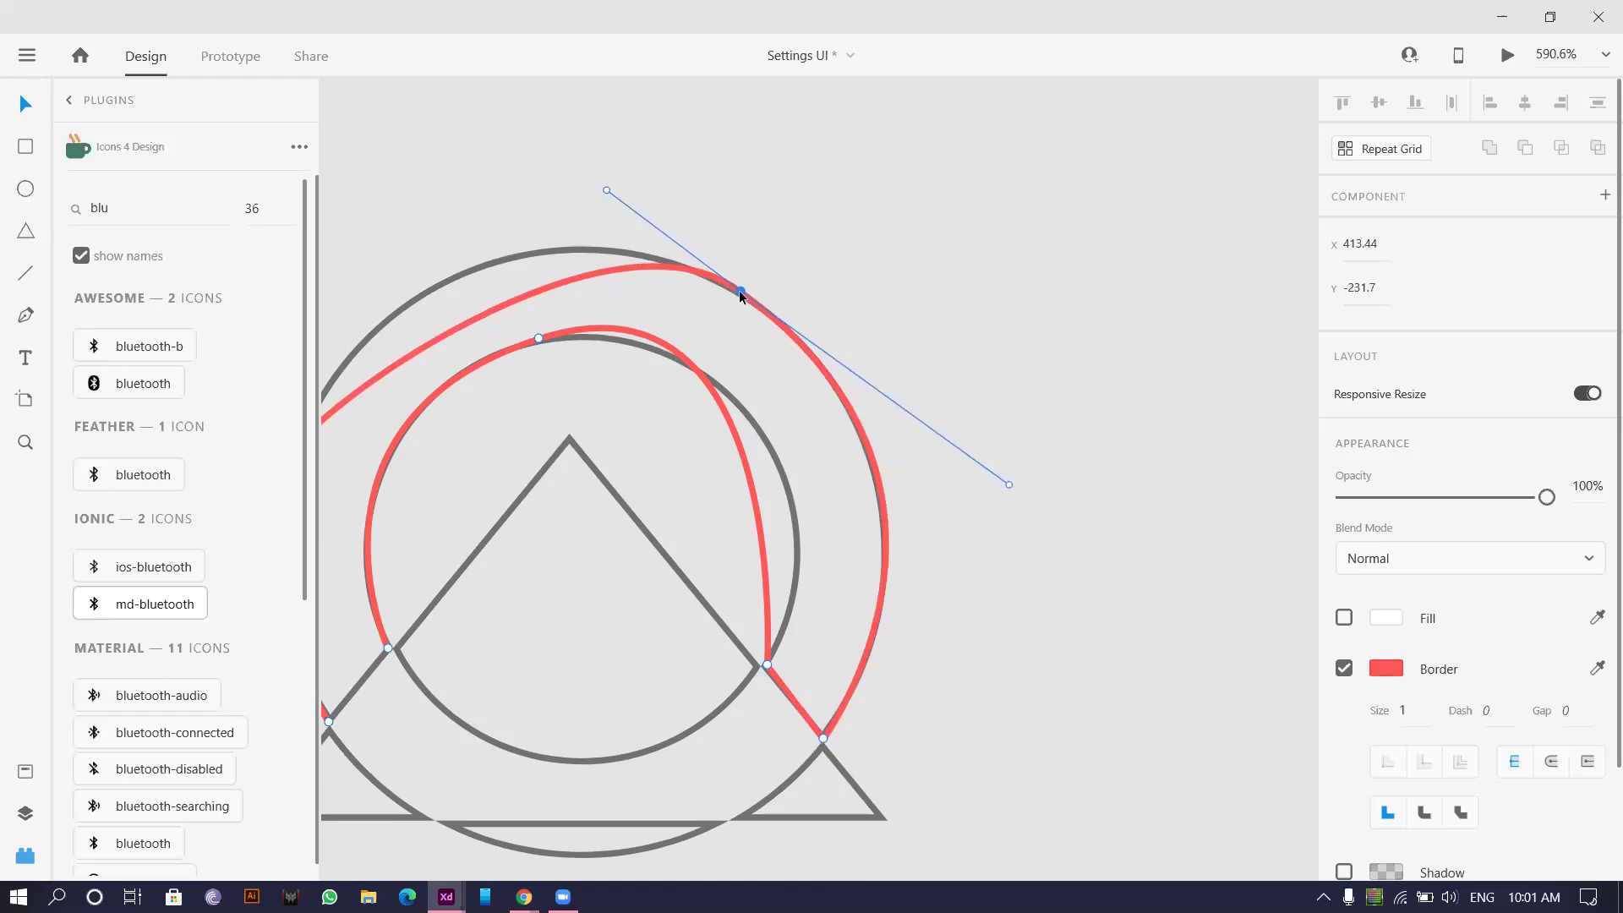
pyautogui.moveTo(607, 193); pyautogui.dragTo(728, 155)
# - Adjust both handles of the outer arc's upper-left anchor to fit the curve to the outer circle
pyautogui.click(527, 420)
pyautogui.moveTo(536, 386); pyautogui.dragTo(629, 222)
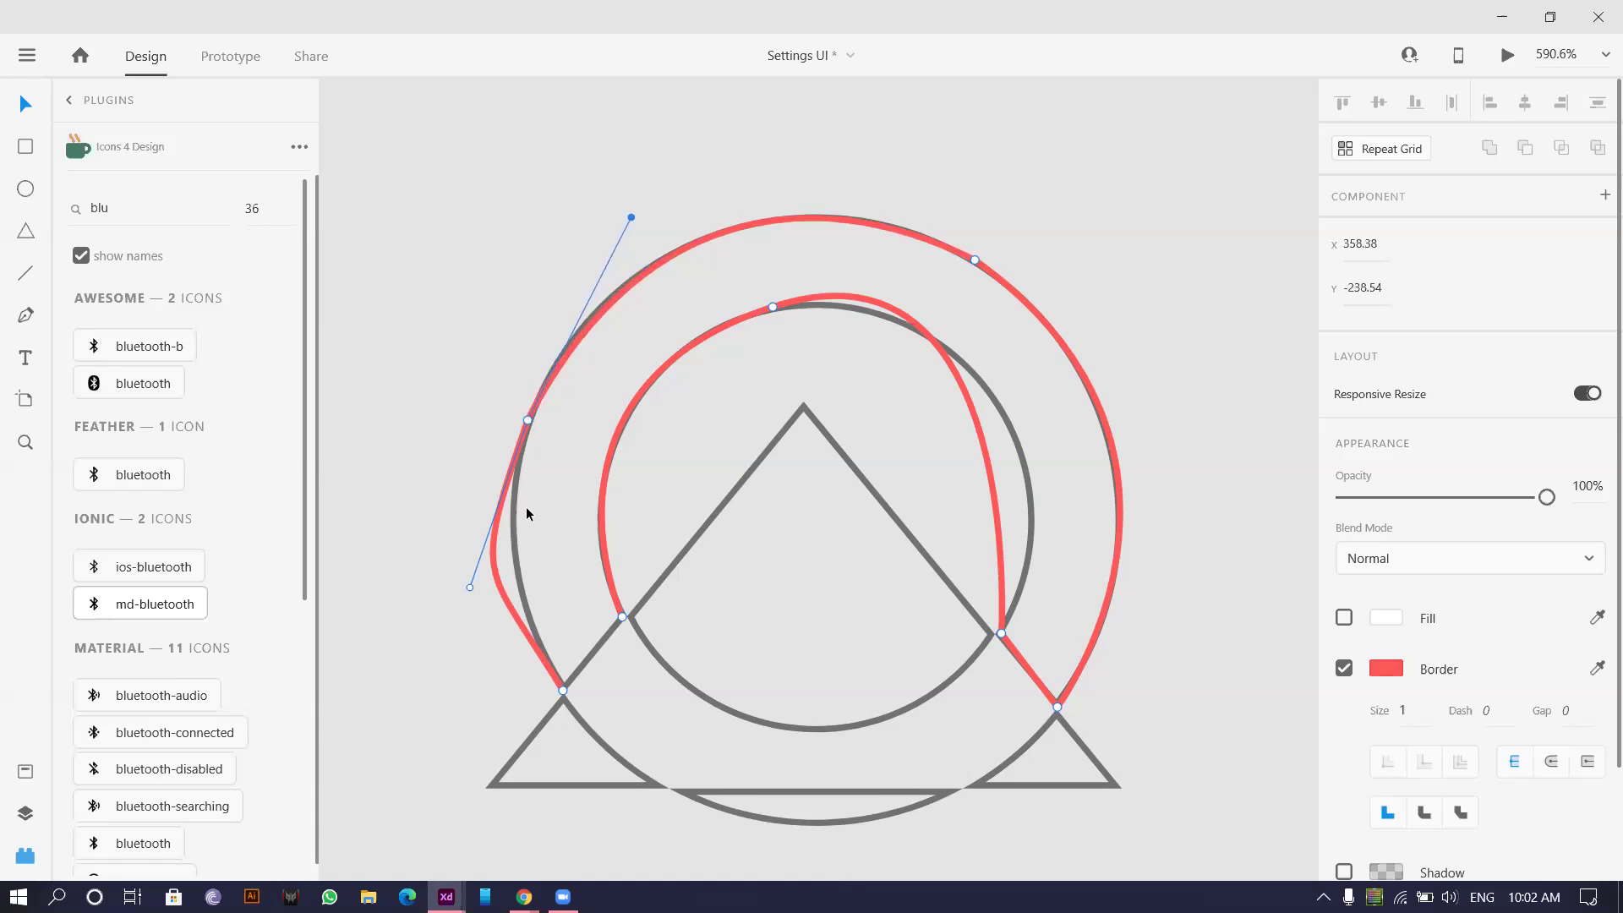
pyautogui.moveTo(471, 587); pyautogui.dragTo(519, 476)
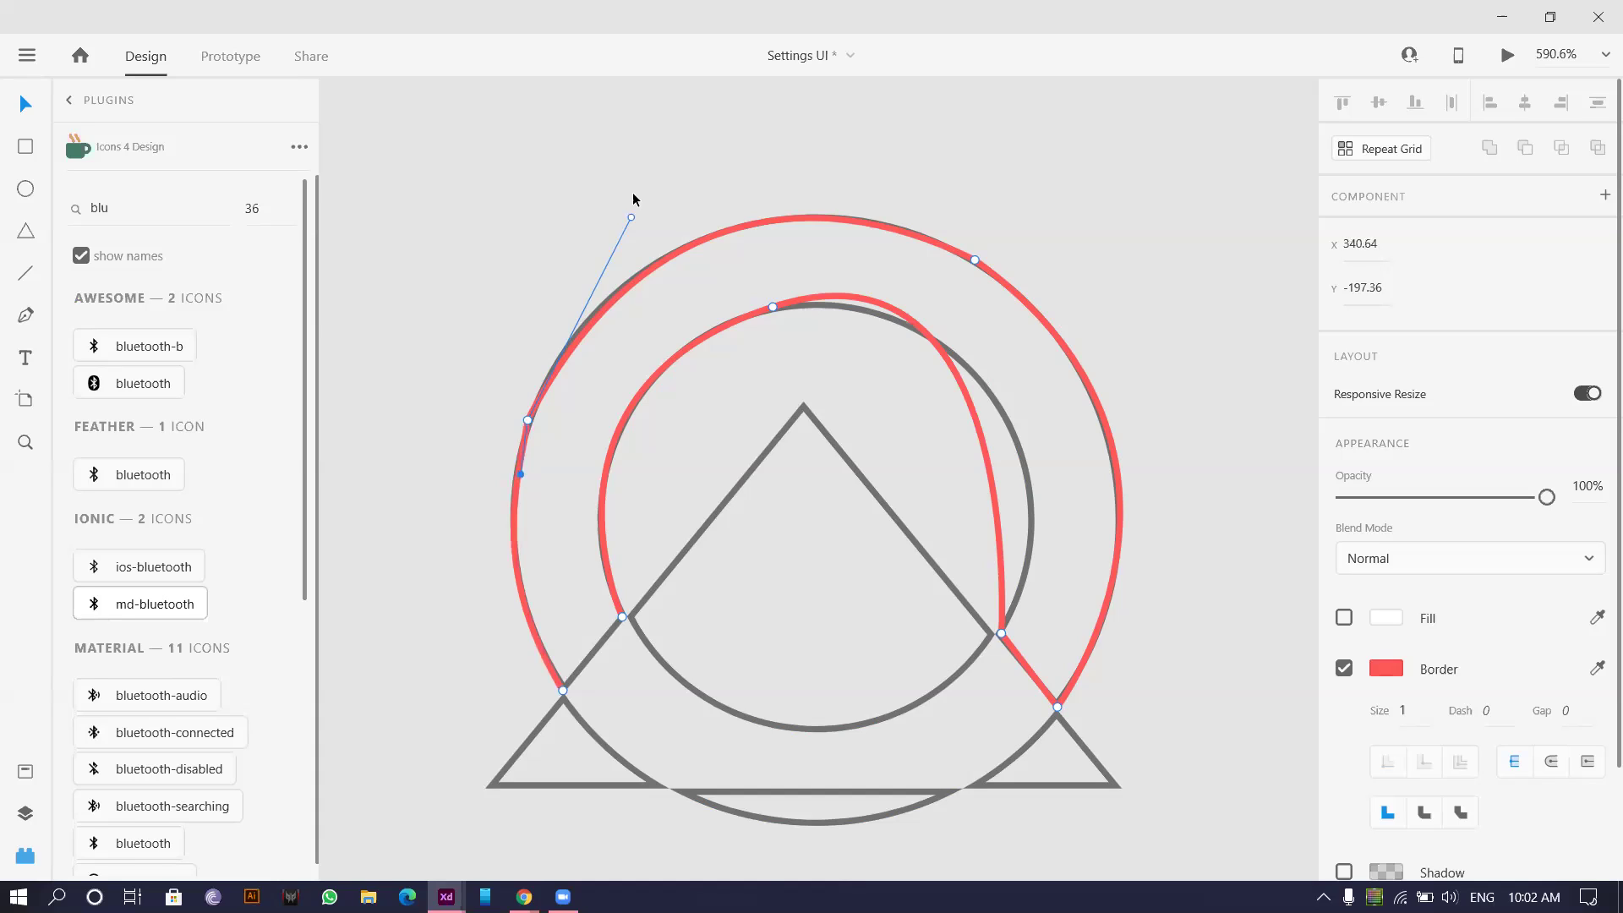
pyautogui.moveTo(631, 221); pyautogui.dragTo(624, 219)
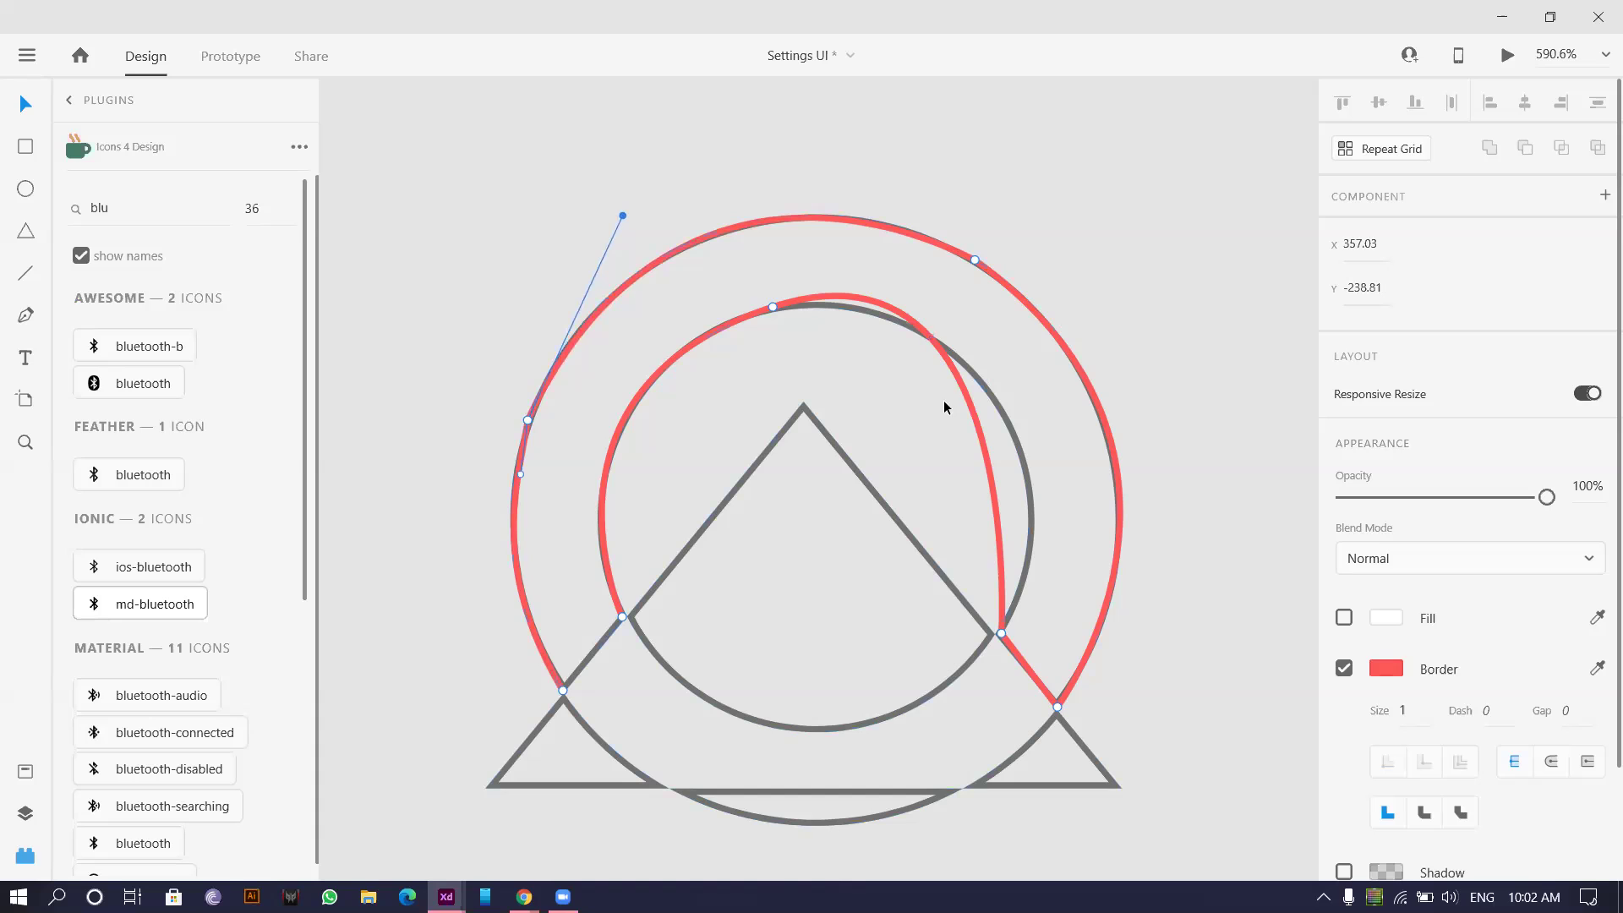
# - Shorten and lower the right handle of the inner arc's top anchor and nudge the anchor onto the inner circle
pyautogui.click(1001, 634)
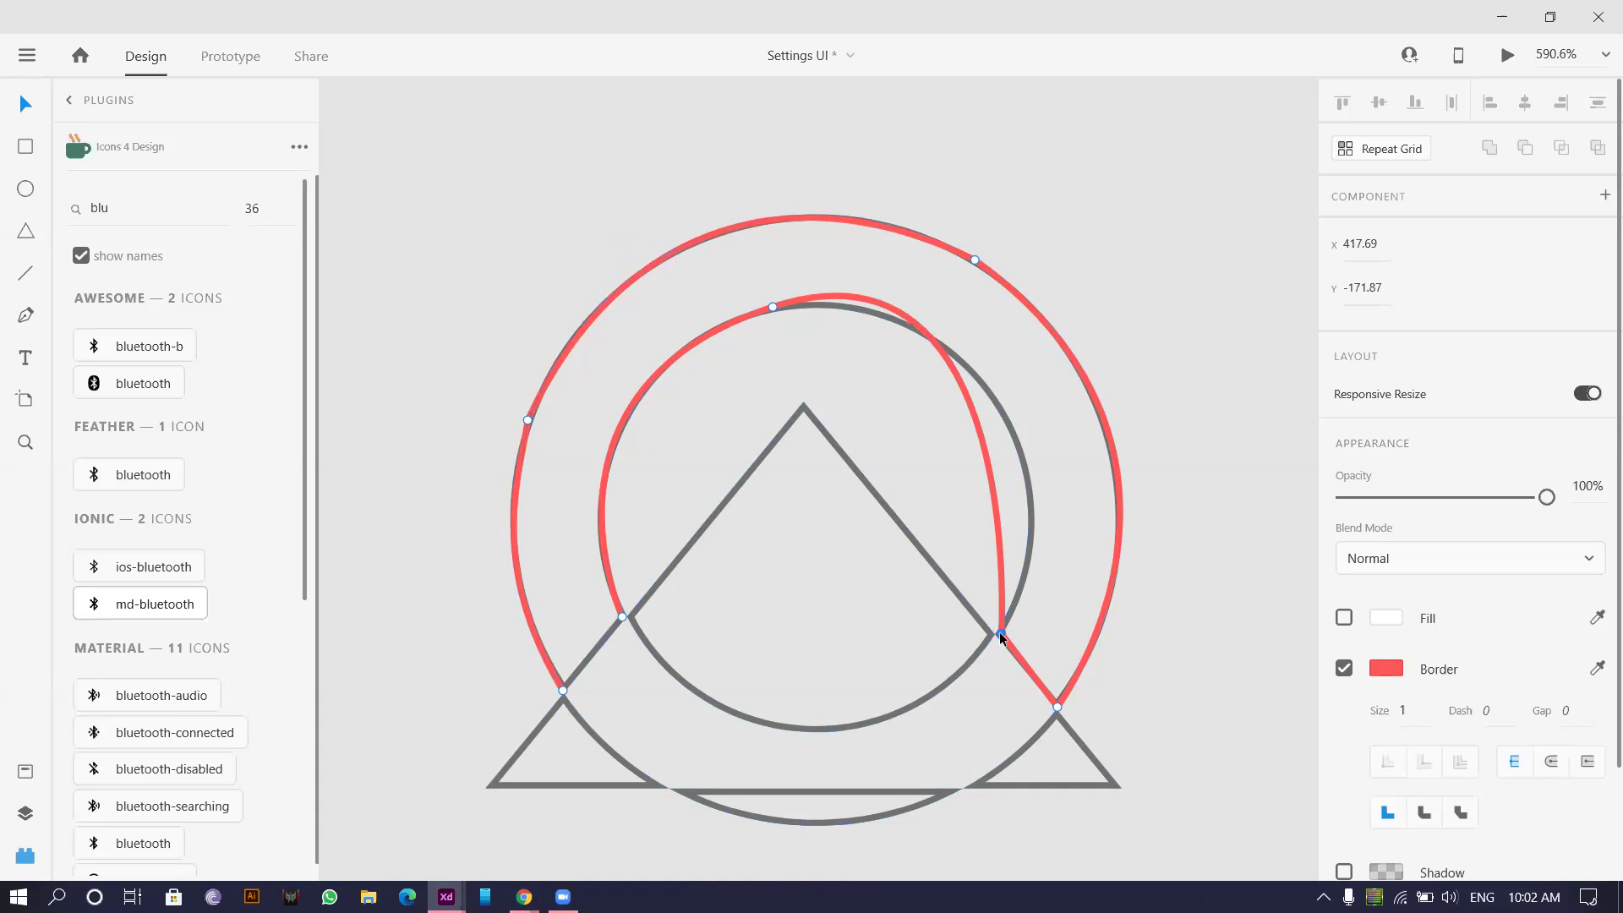
pyautogui.click(769, 311)
pyautogui.doubleClick(773, 306)
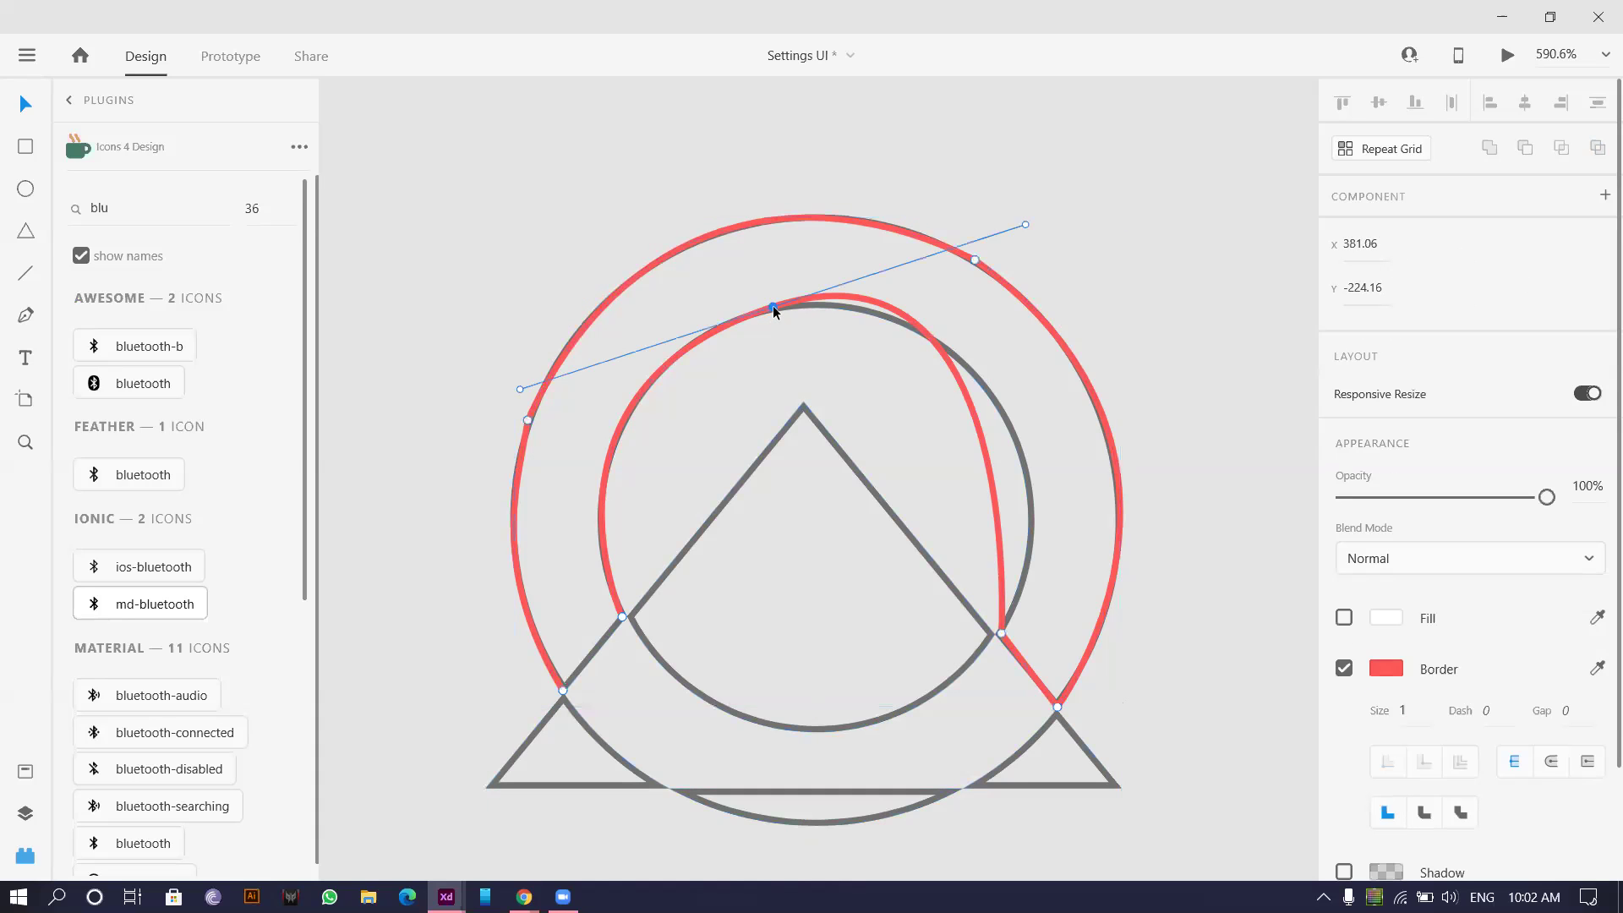
pyautogui.moveTo(1026, 225); pyautogui.dragTo(998, 261)
pyautogui.scroll(2, 781, 306)
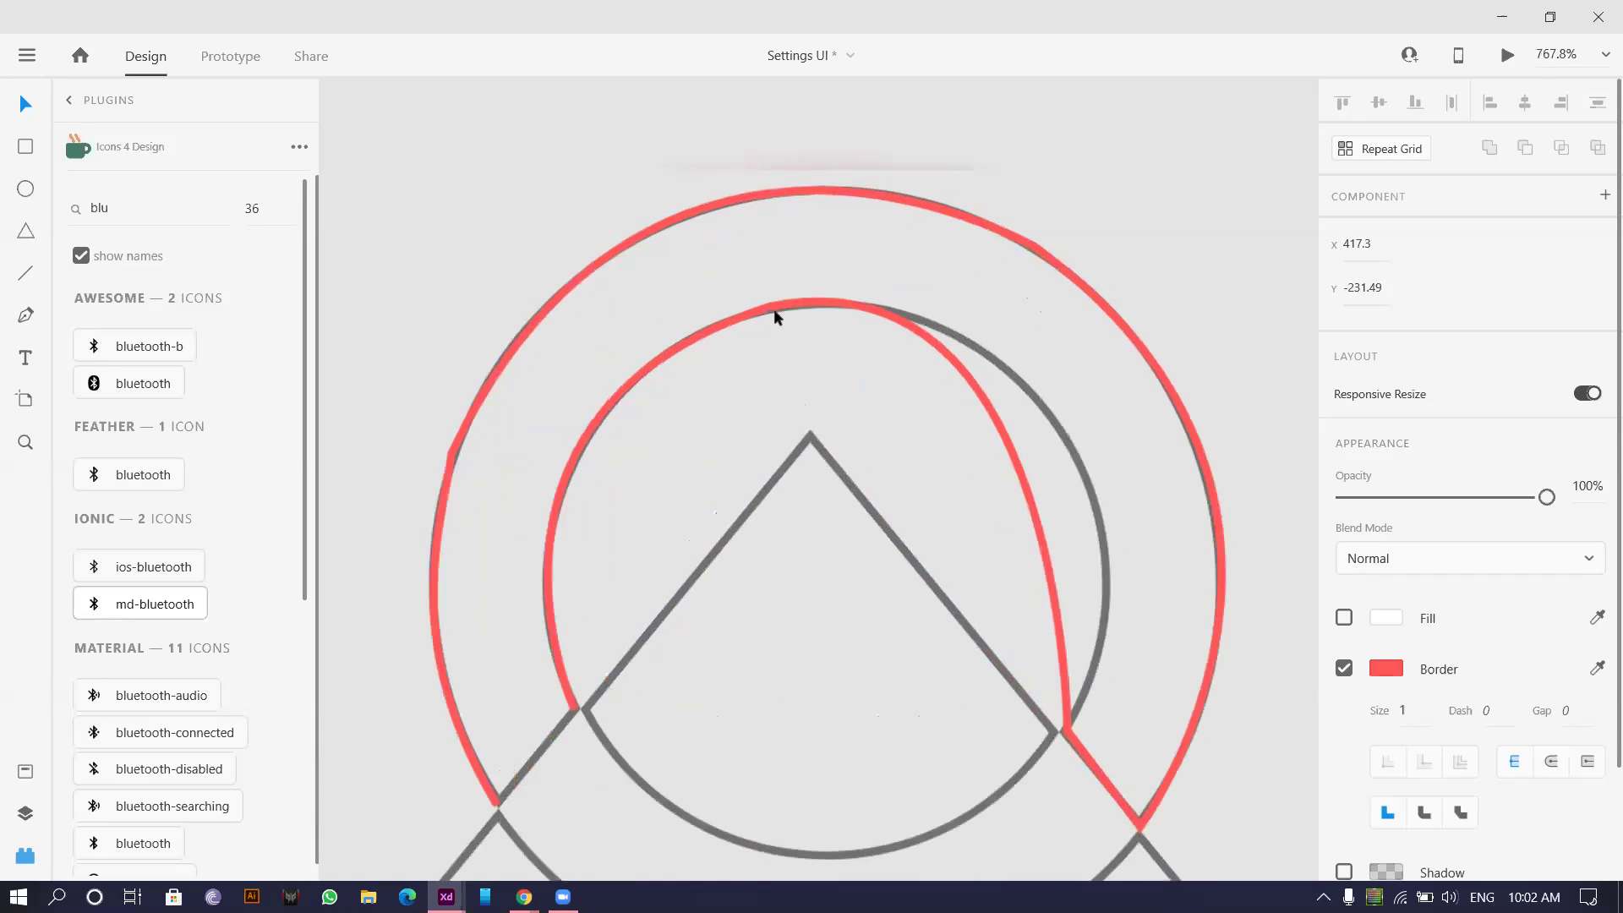
pyautogui.click(770, 308)
pyautogui.moveTo(770, 309); pyautogui.dragTo(771, 305)
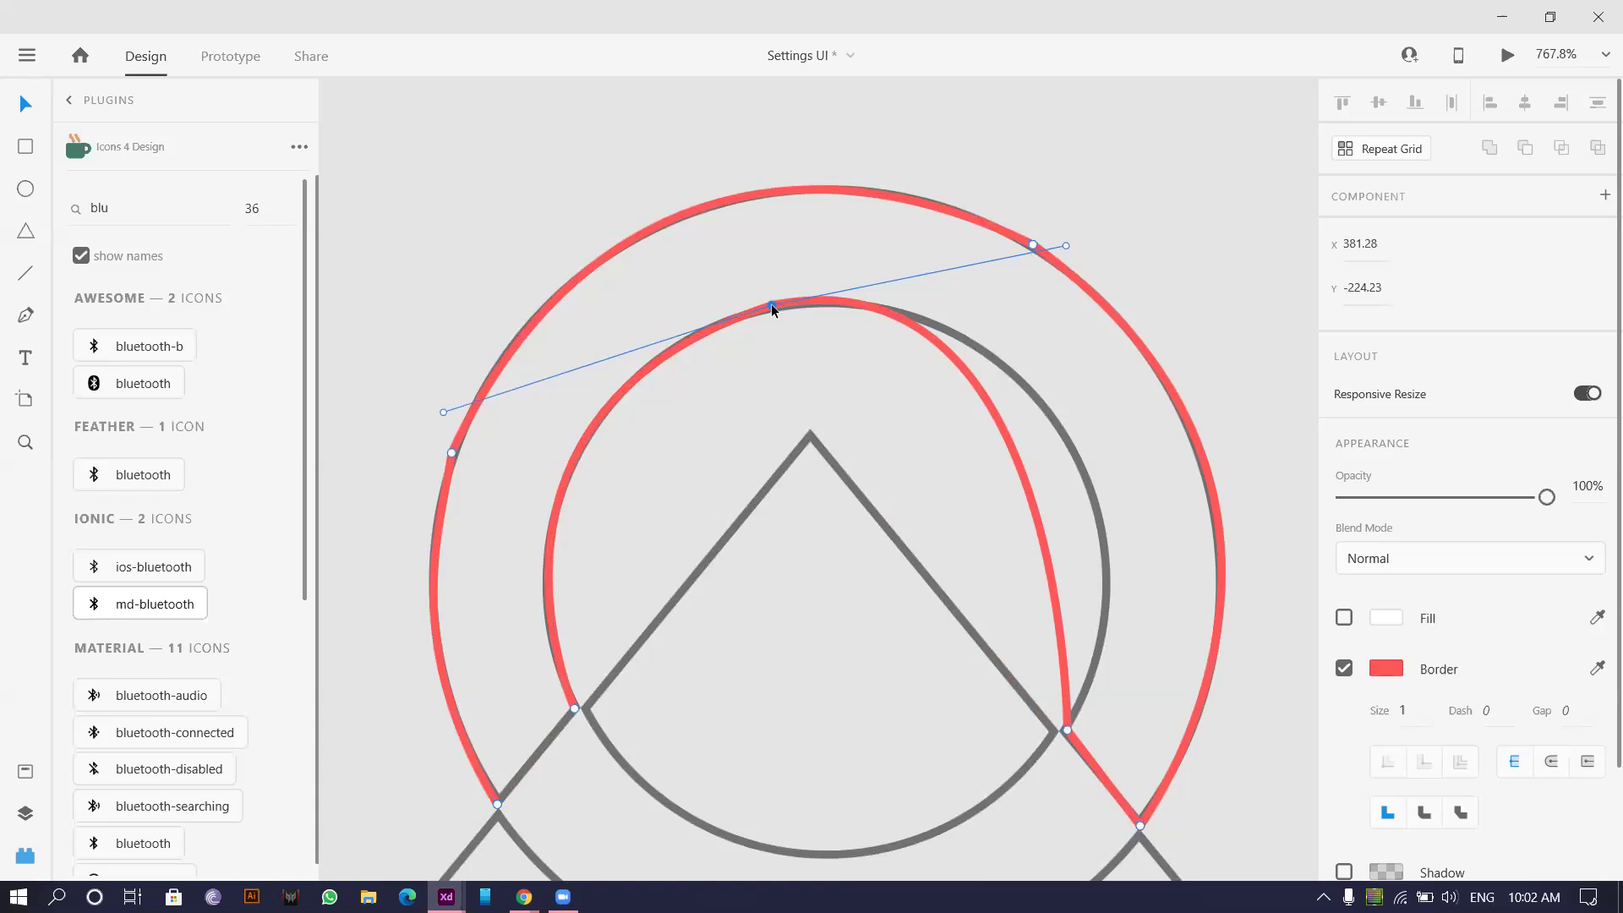
pyautogui.moveTo(775, 306); pyautogui.dragTo(769, 302)
# - Curve the path at the inner circle's right crossing to follow that circle, and add an anchor on the arc's upper-right part
pyautogui.click(1066, 731)
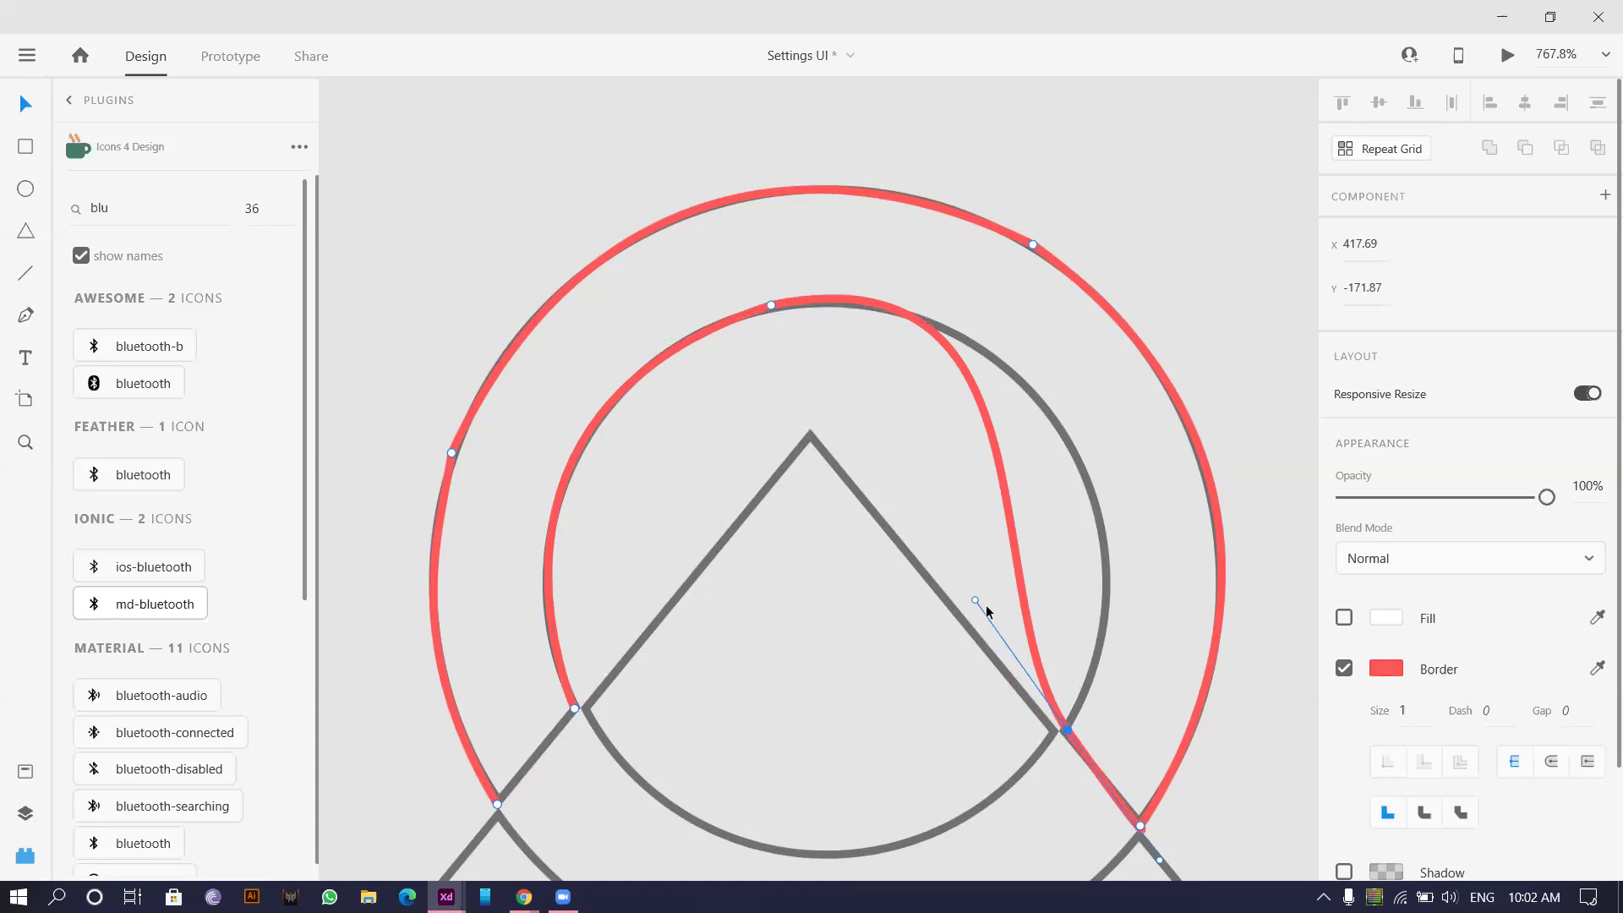
pyautogui.moveTo(975, 600); pyautogui.dragTo(1173, 585)
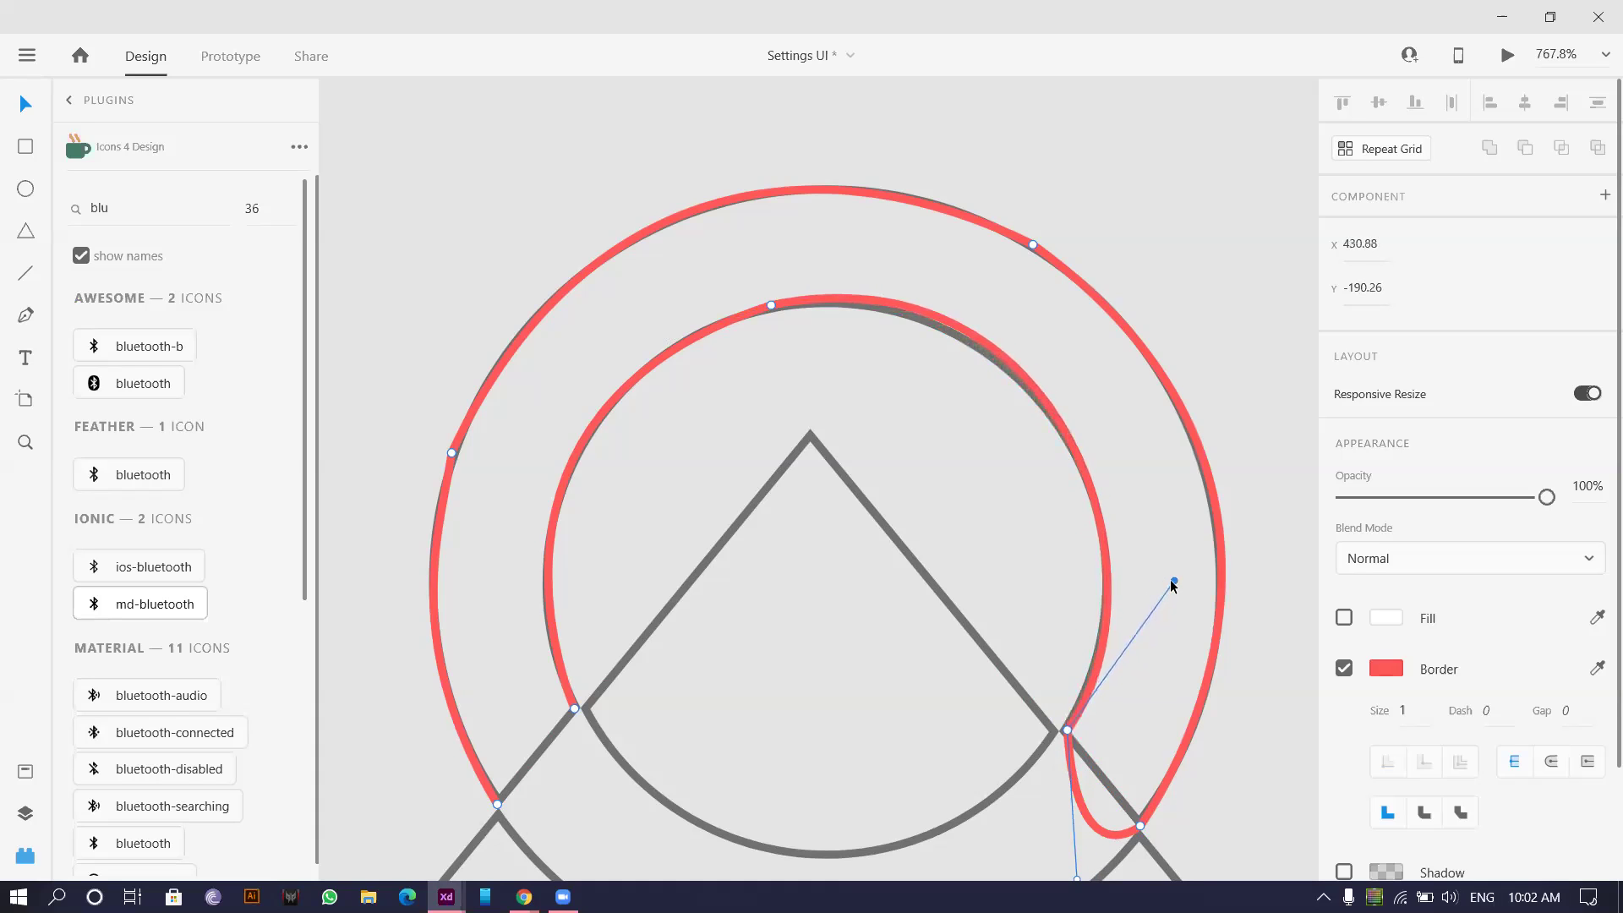
pyautogui.moveTo(952, 328); pyautogui.dragTo(949, 335)
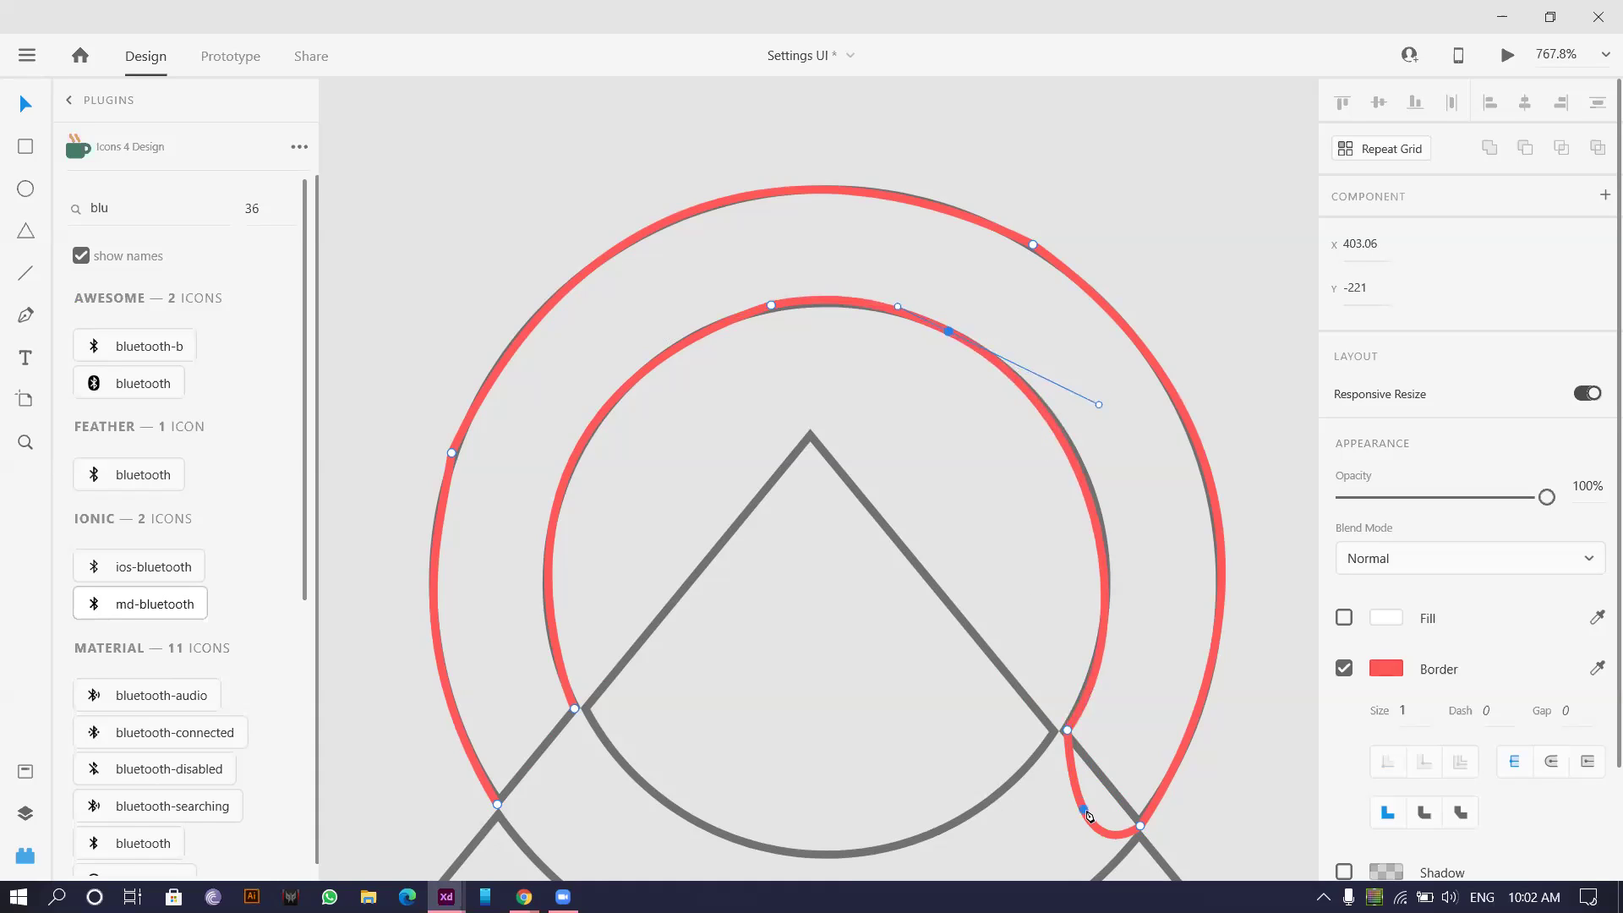
# - Delete the extra anchor between the right-hand crossings and straighten the short edge along the triangle's side
pyautogui.doubleClick(1069, 732)
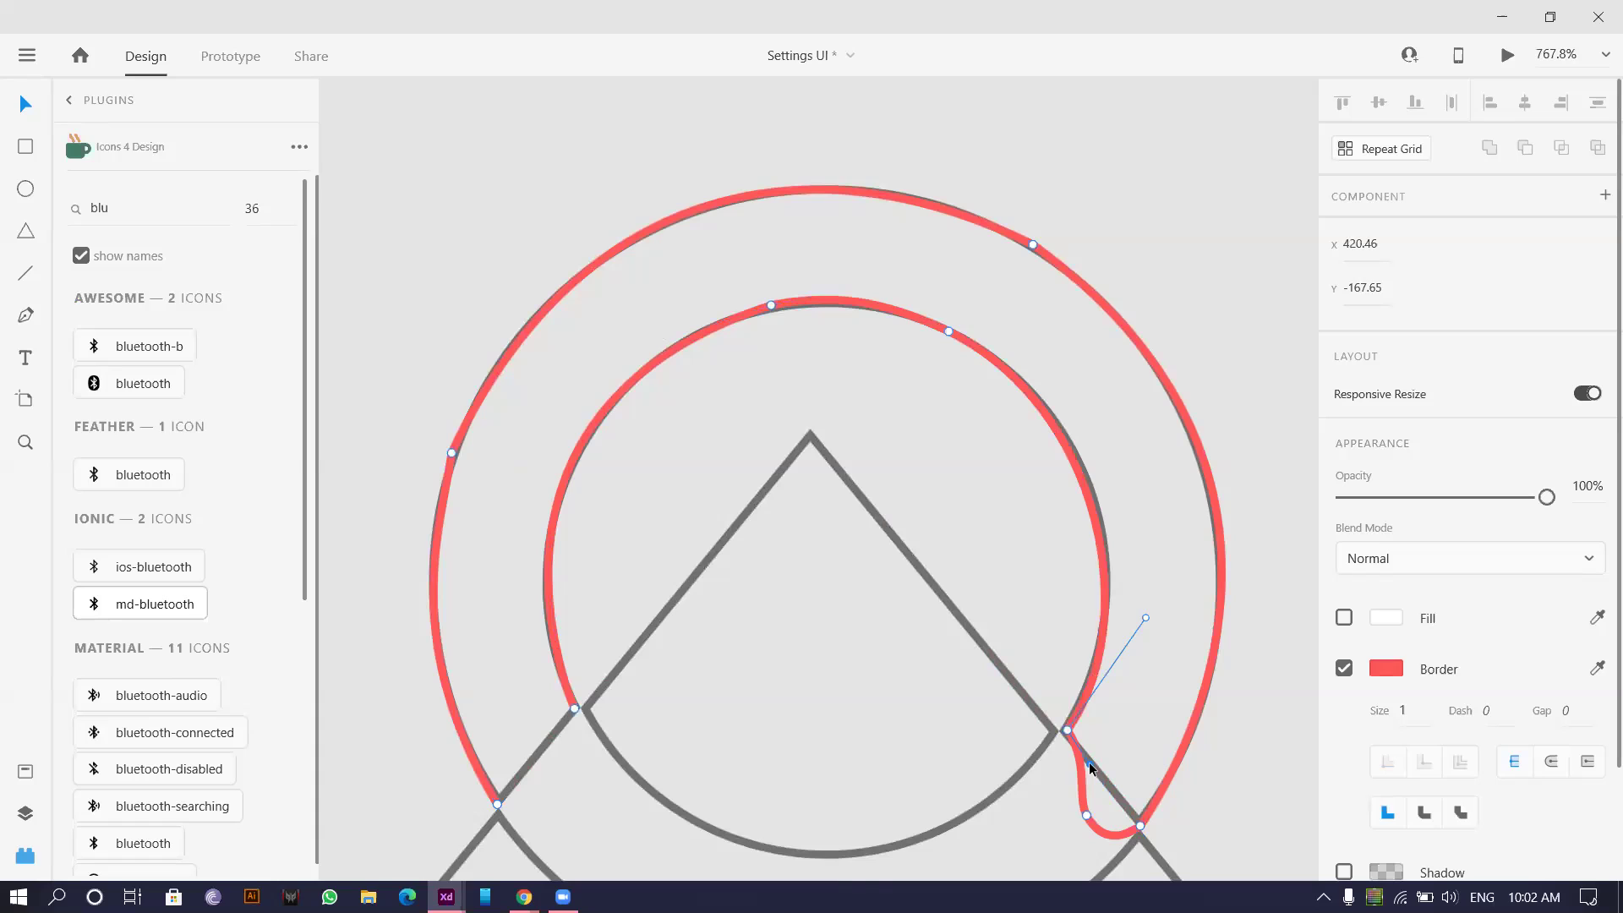
pyautogui.click(1139, 826)
pyautogui.press('Delete')
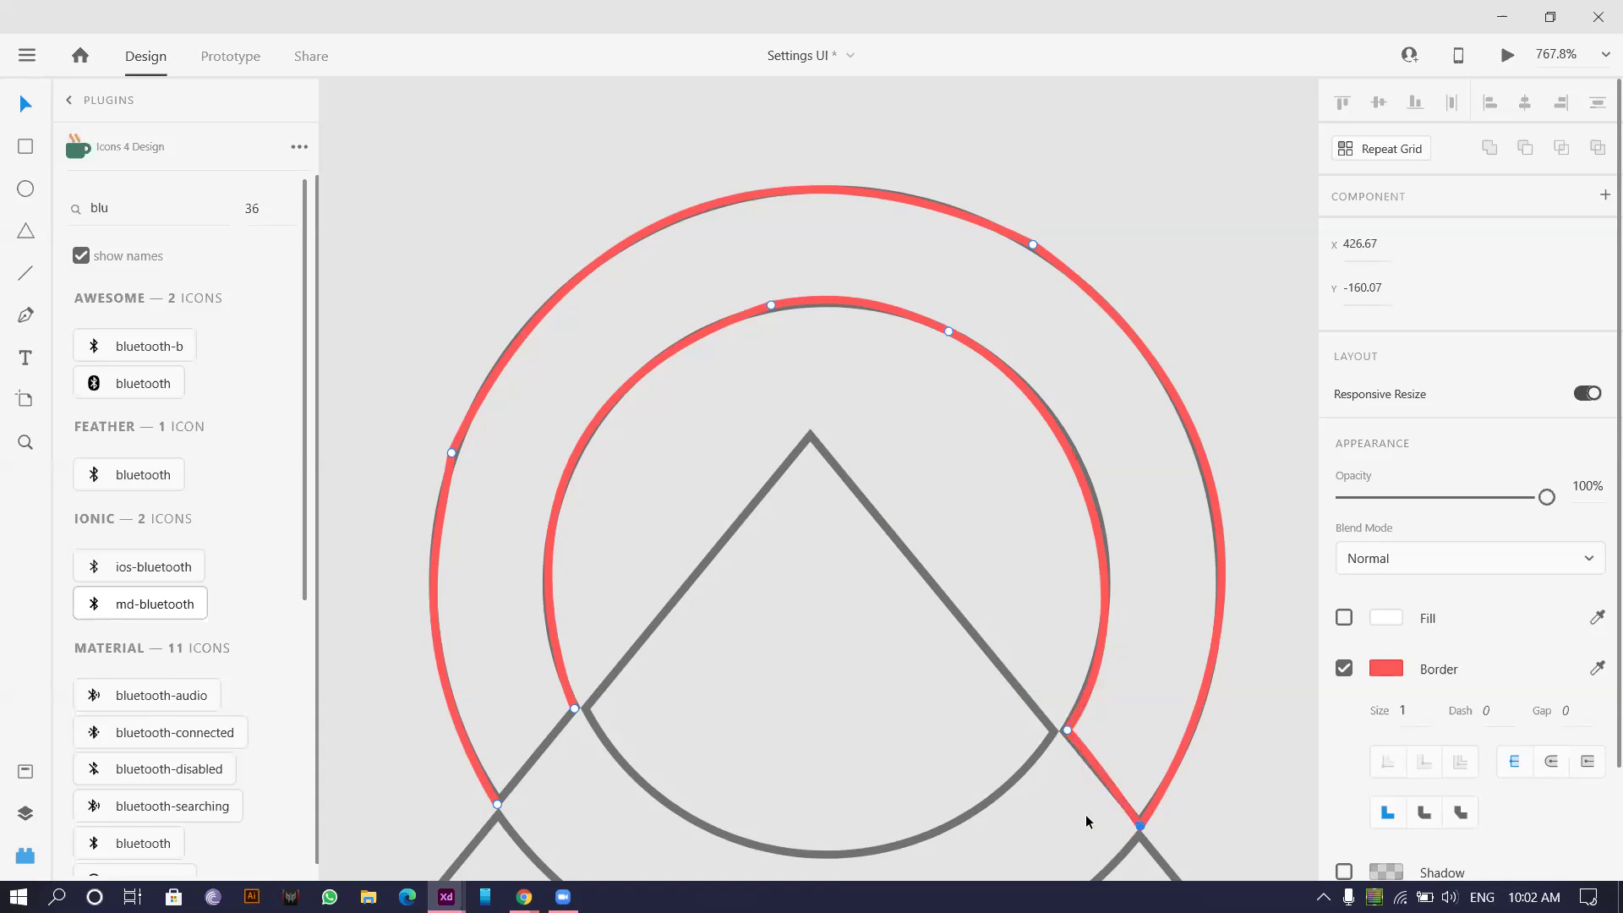
pyautogui.scroll(5, 842, 338)
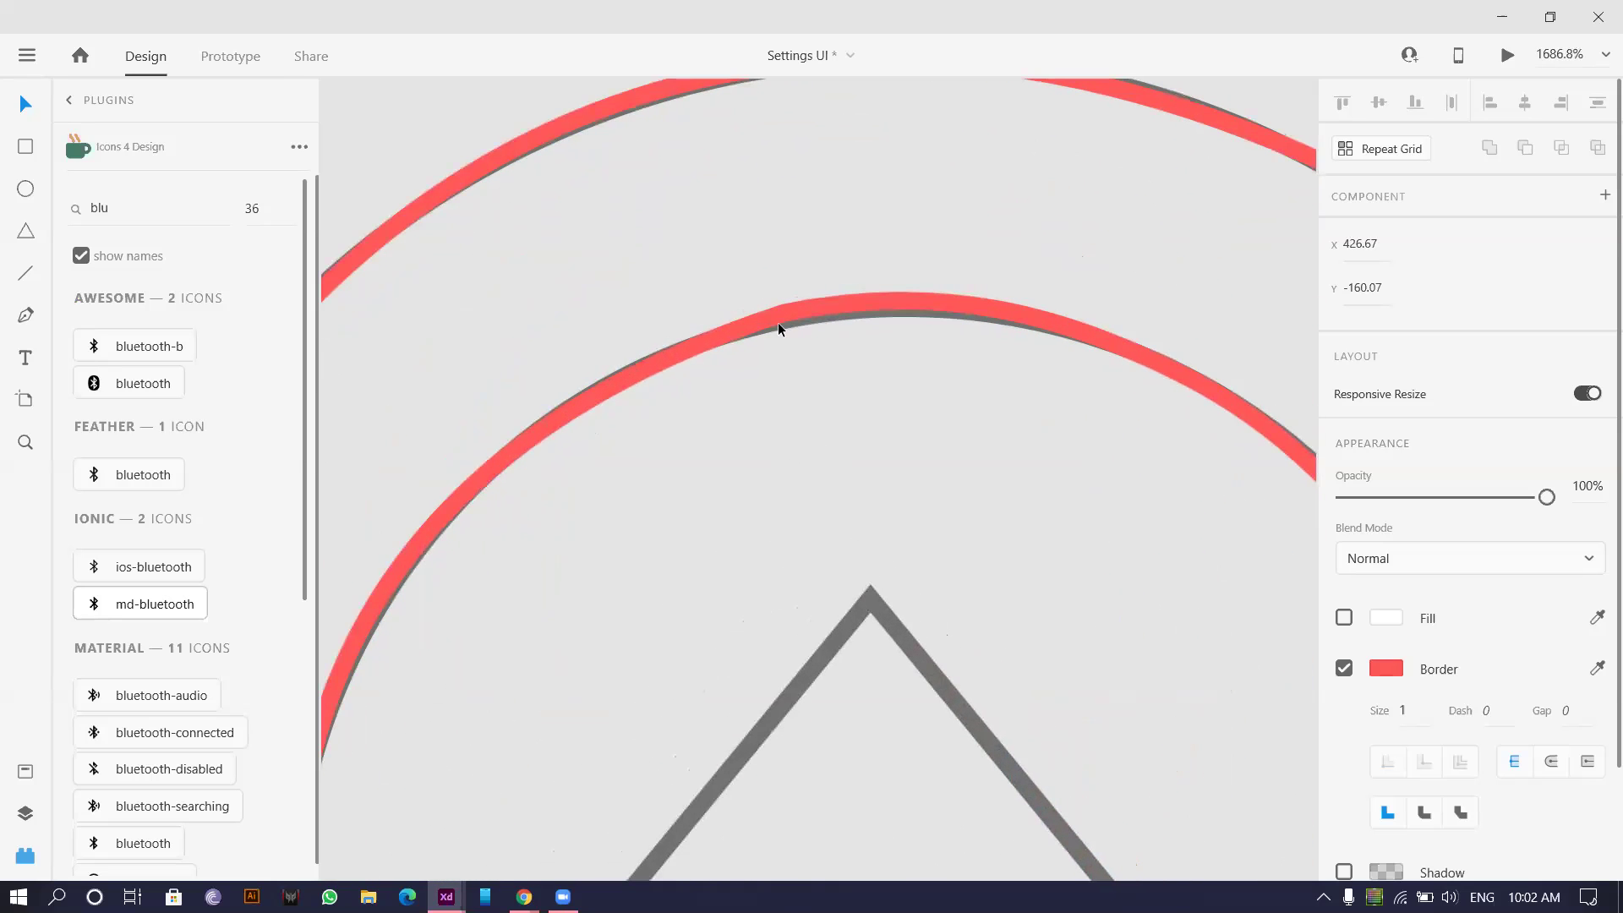
# - Reshape the red outline's inner arc at its upper anchor point so the curve follows the grey inner circle
pyautogui.click(784, 313)
pyautogui.doubleClick(786, 312)
pyautogui.doubleClick(786, 312)
pyautogui.doubleClick(786, 312)
pyautogui.scroll(-6, 786, 312)
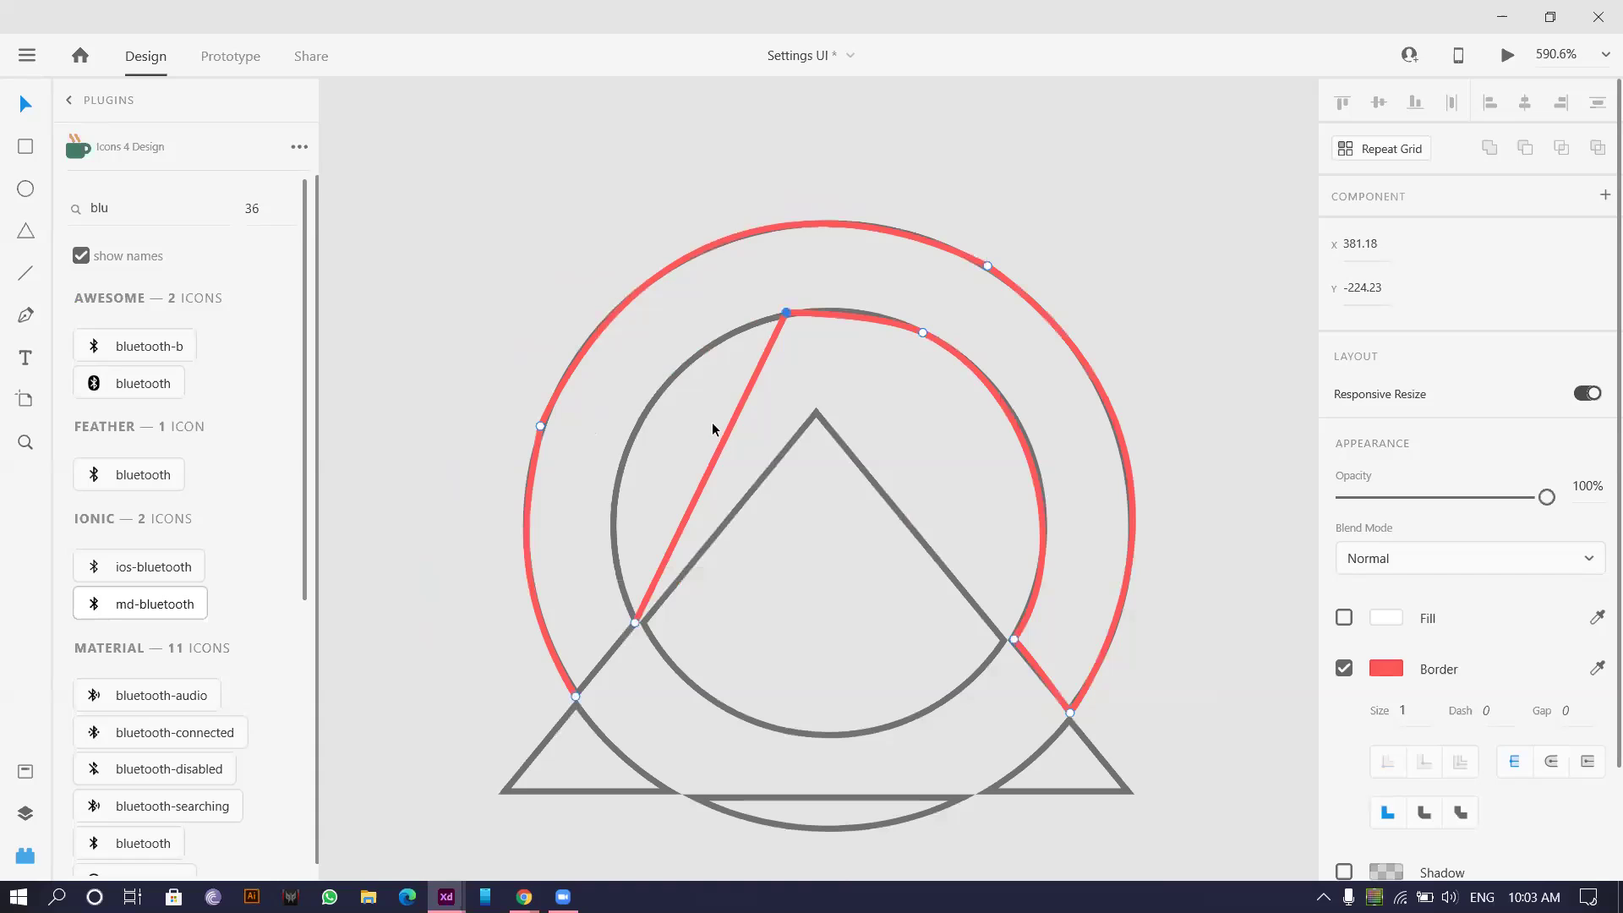
pyautogui.doubleClick(786, 313)
pyautogui.moveTo(713, 383); pyautogui.dragTo(541, 399)
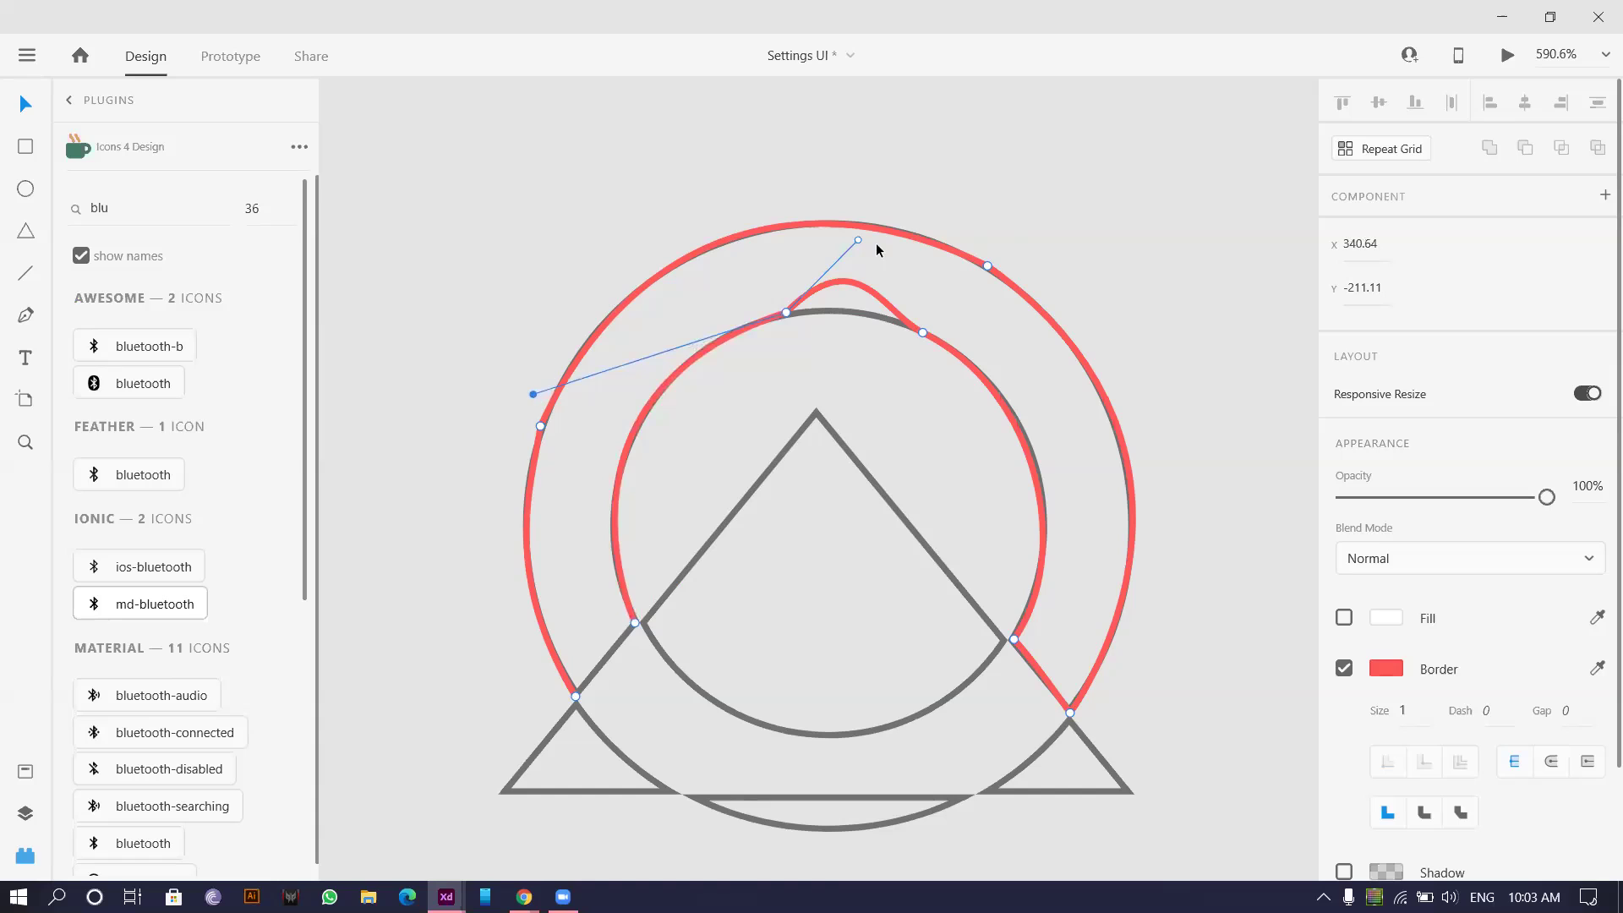
pyautogui.moveTo(858, 240); pyautogui.dragTo(853, 311)
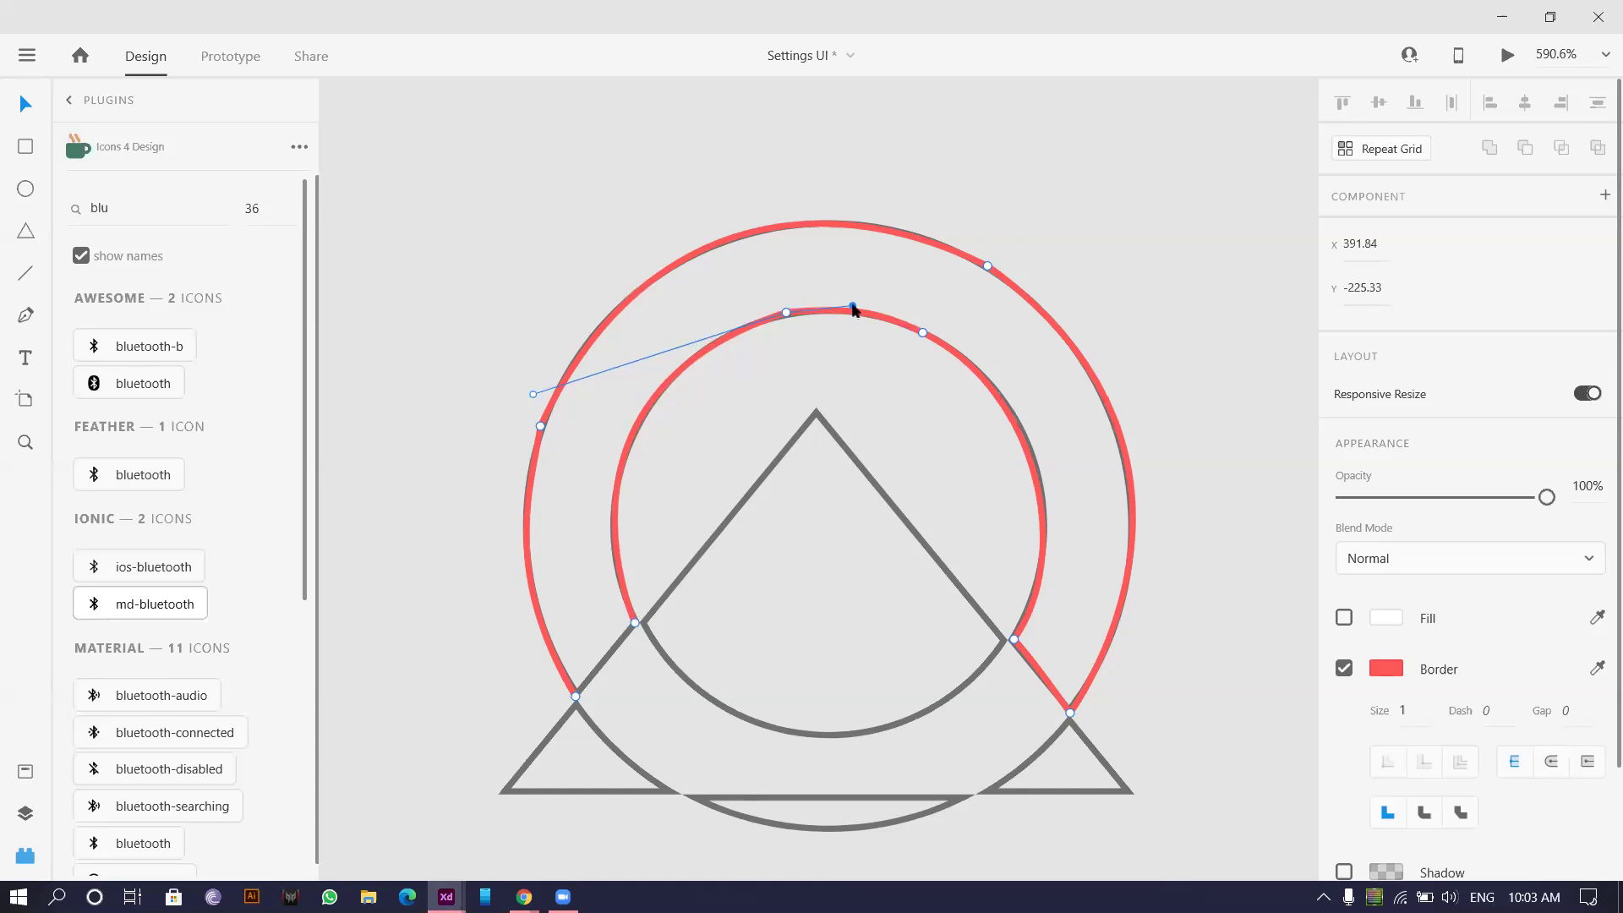
pyautogui.click(982, 139)
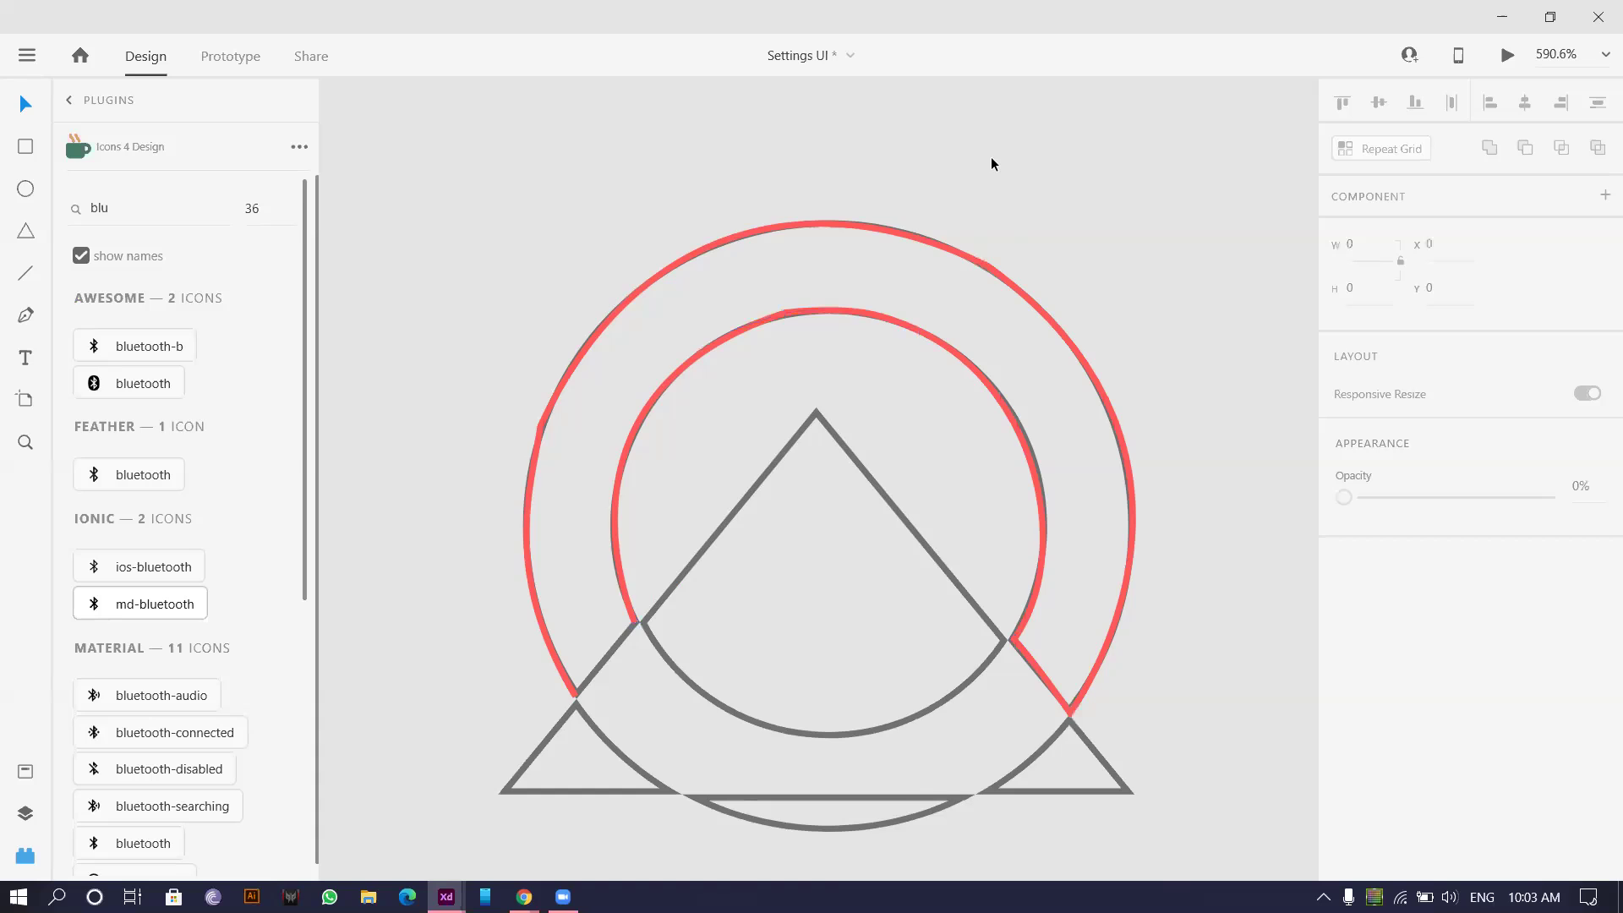
pyautogui.scroll(-1, 995, 236)
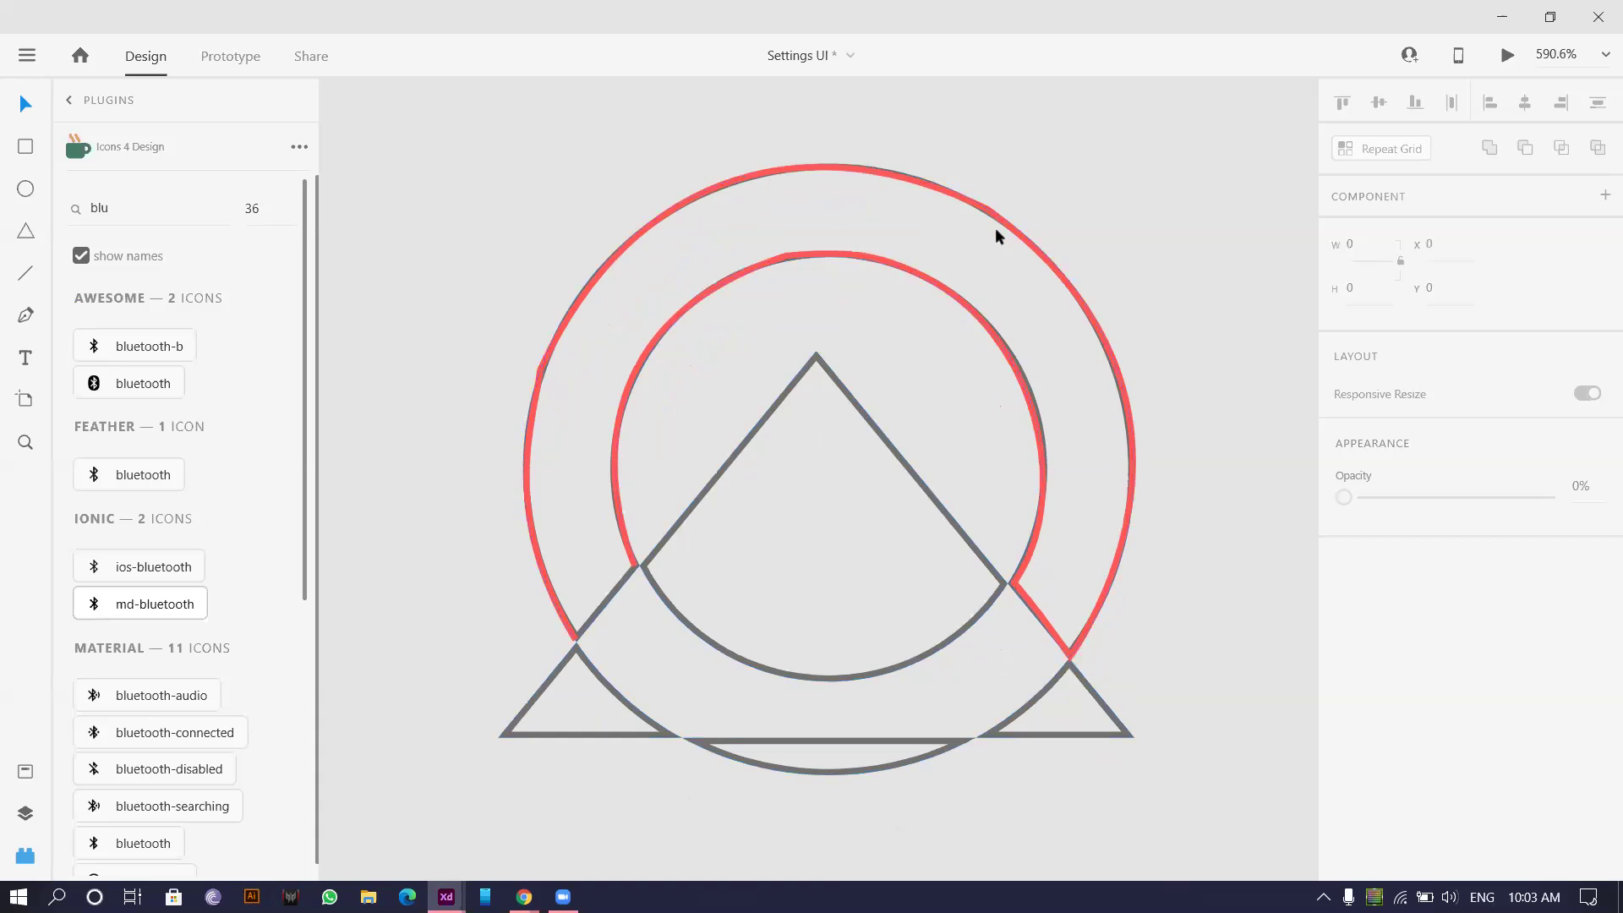
# - Delete the red traced outline lying over the circle-and-triangle shape
pyautogui.click(651, 346)
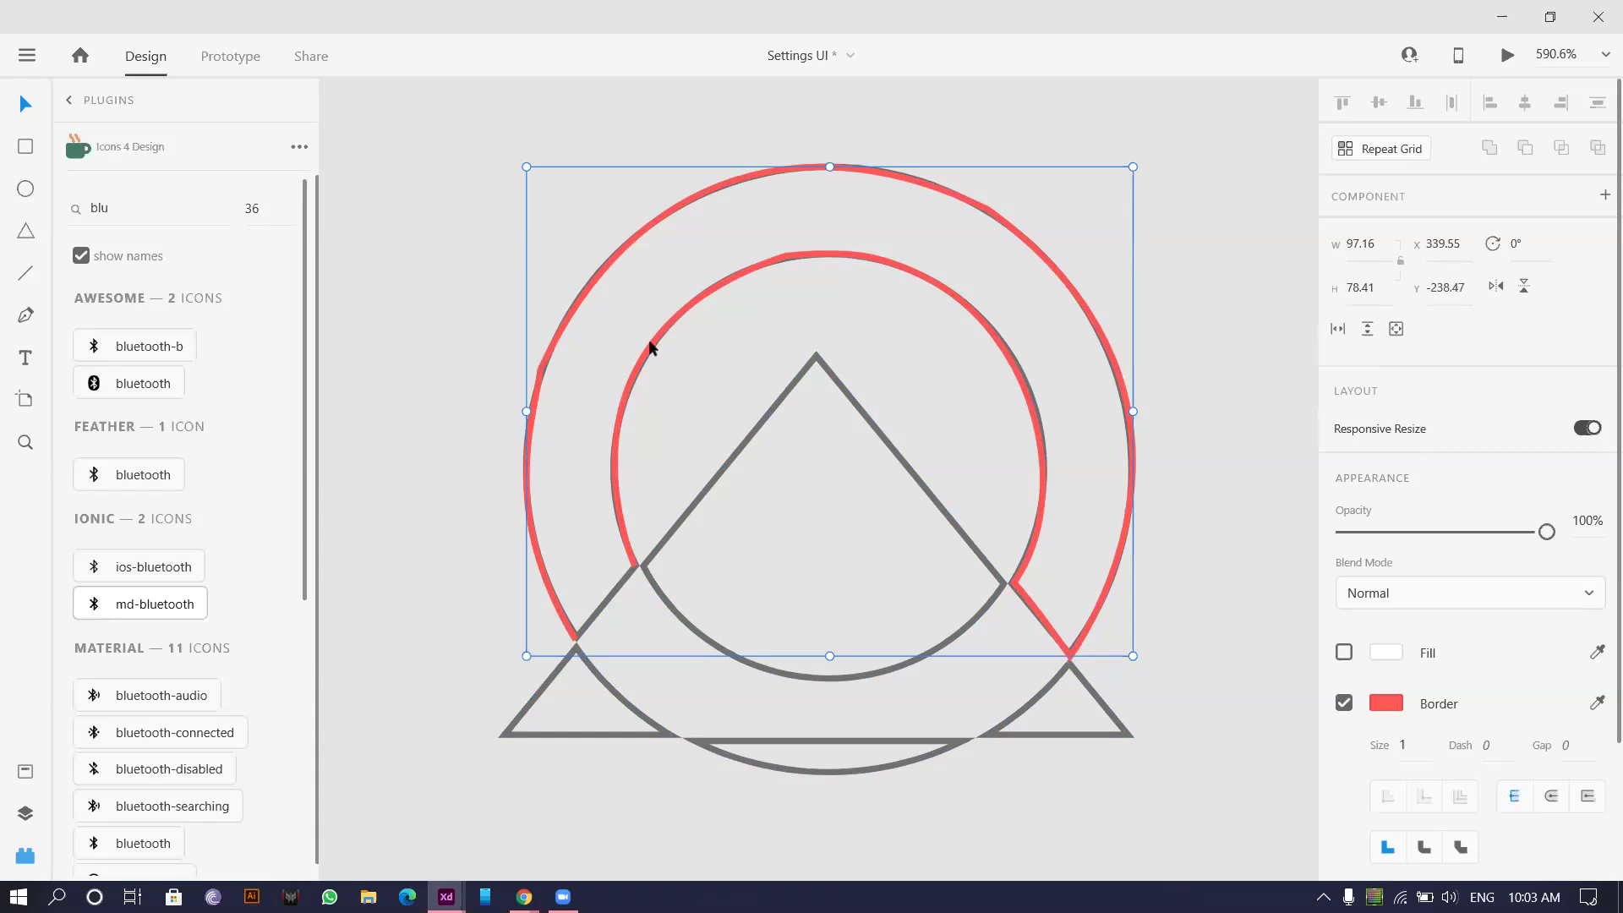
pyautogui.press('Escape')
pyautogui.scroll(-3, 932, 433)
pyautogui.scroll(-1, 931, 433)
pyautogui.scroll(4, 931, 433)
# - Switch to the Flaticon results in Chrome and look through the "Wifi hotspot" icons for a suitable hotspot symbol
pyautogui.hotkey('alt', 'Tab')
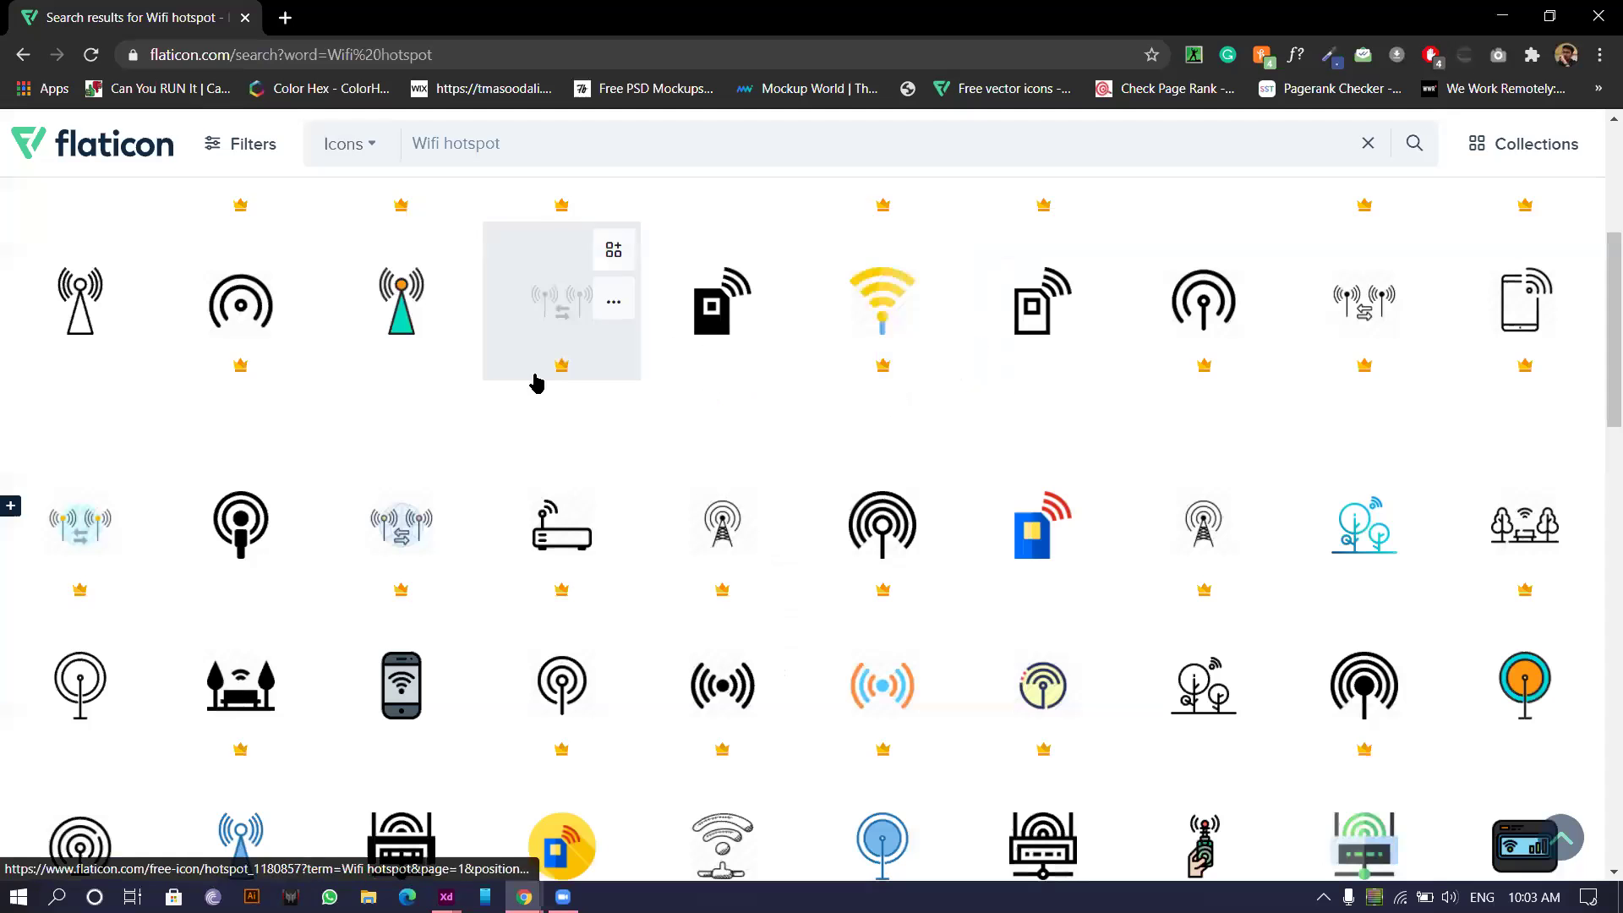
pyautogui.scroll(-4, 454, 402)
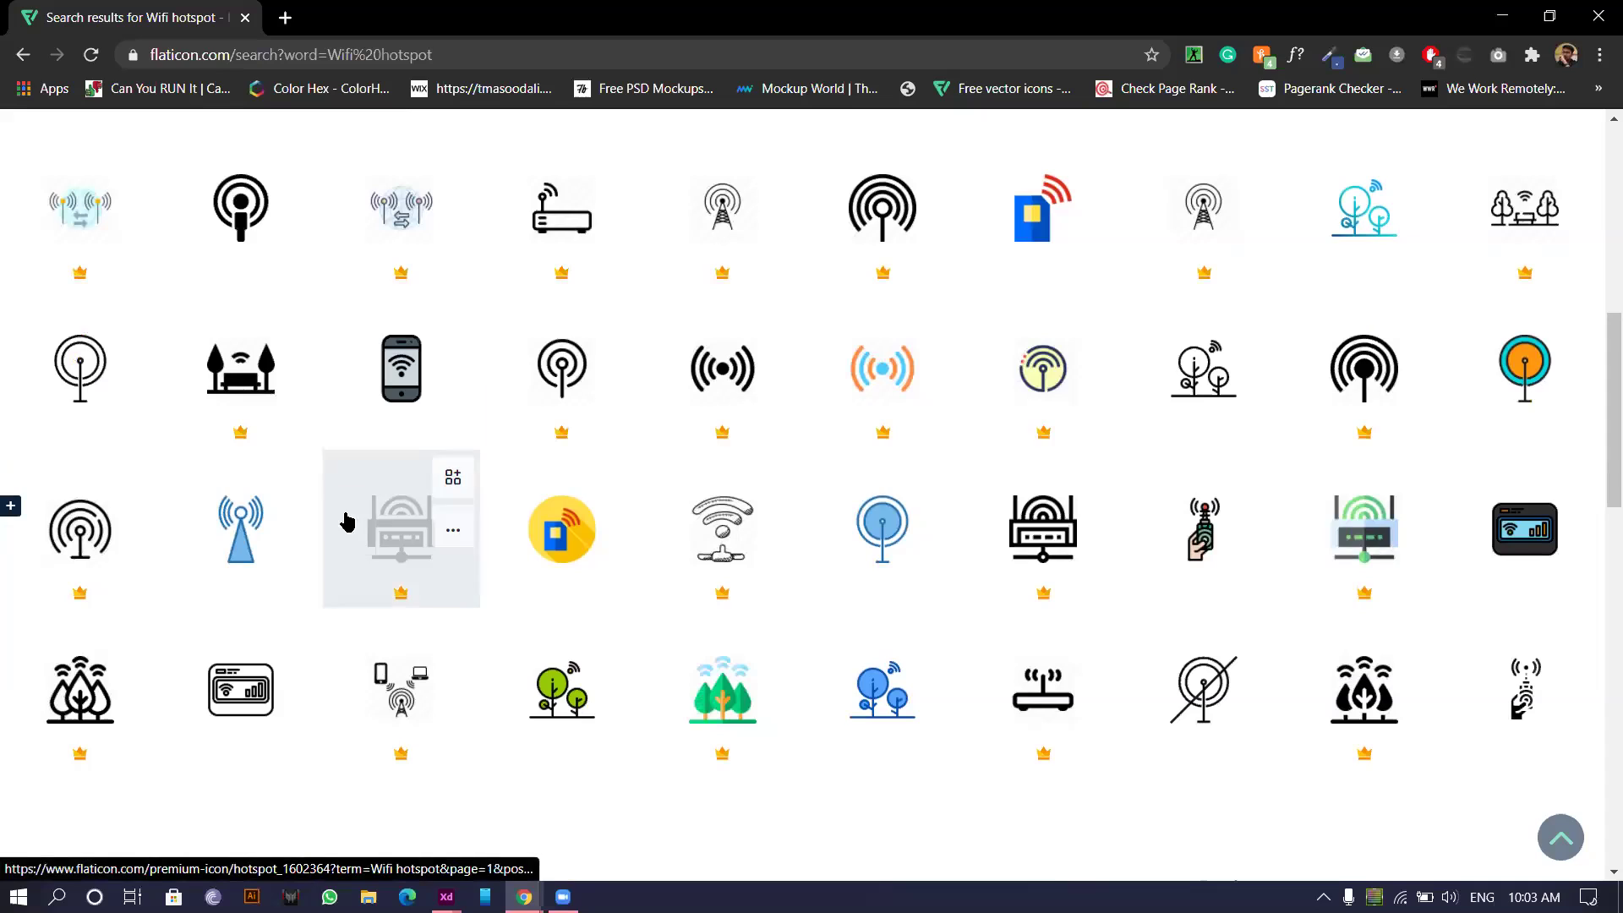
pyautogui.scroll(-7, 801, 507)
pyautogui.scroll(-5, 250, 478)
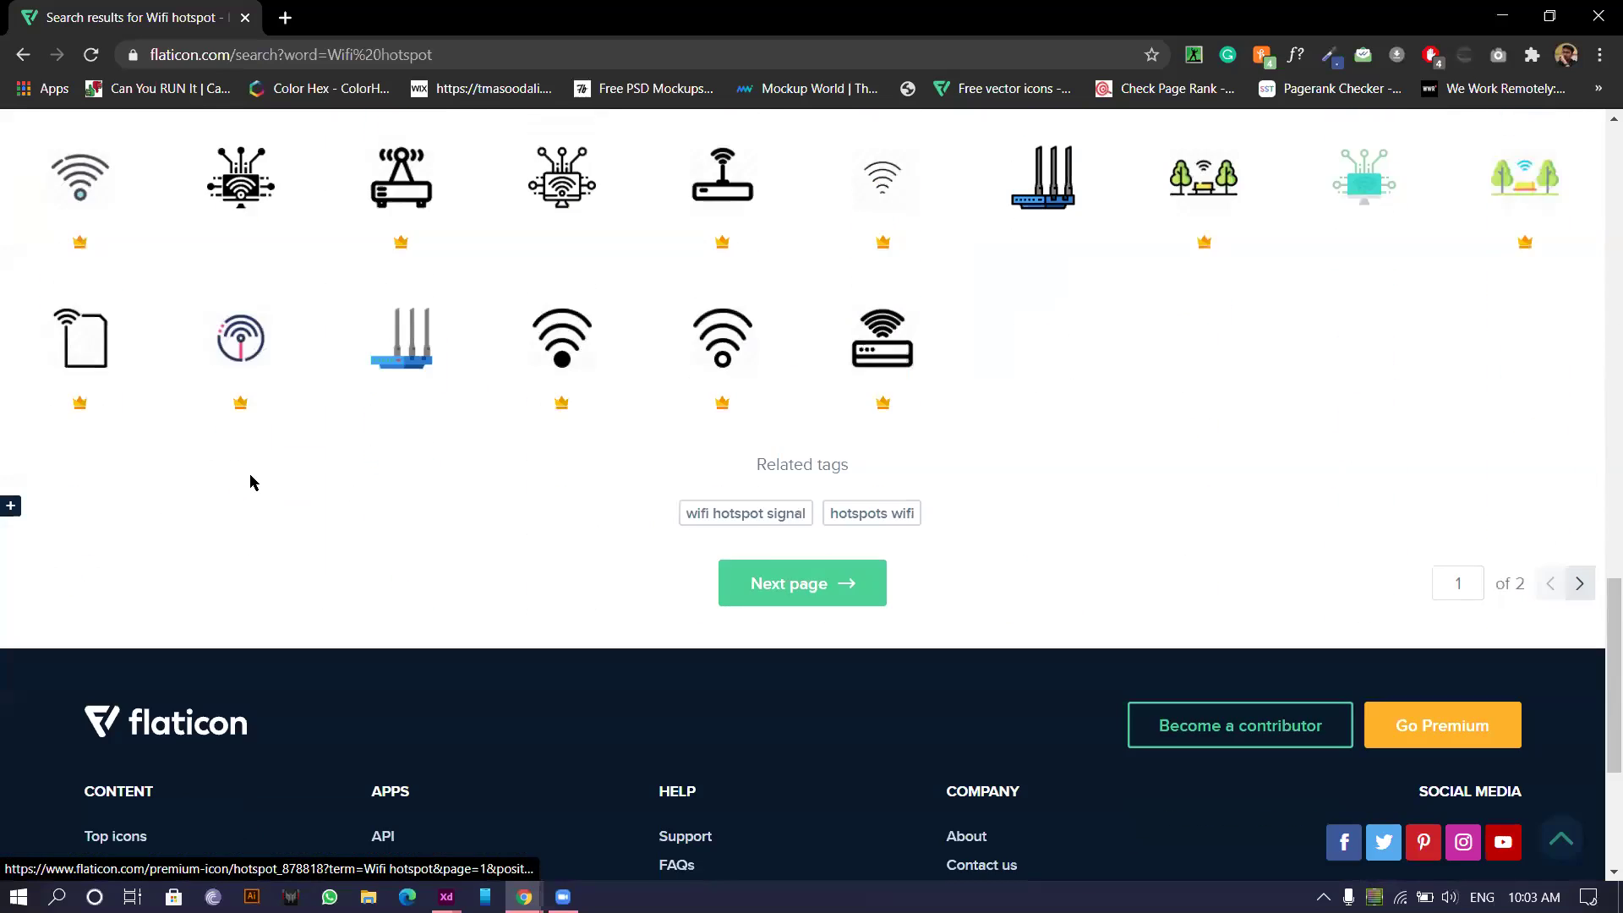
pyautogui.scroll(15, 1047, 561)
pyautogui.scroll(5, 1067, 628)
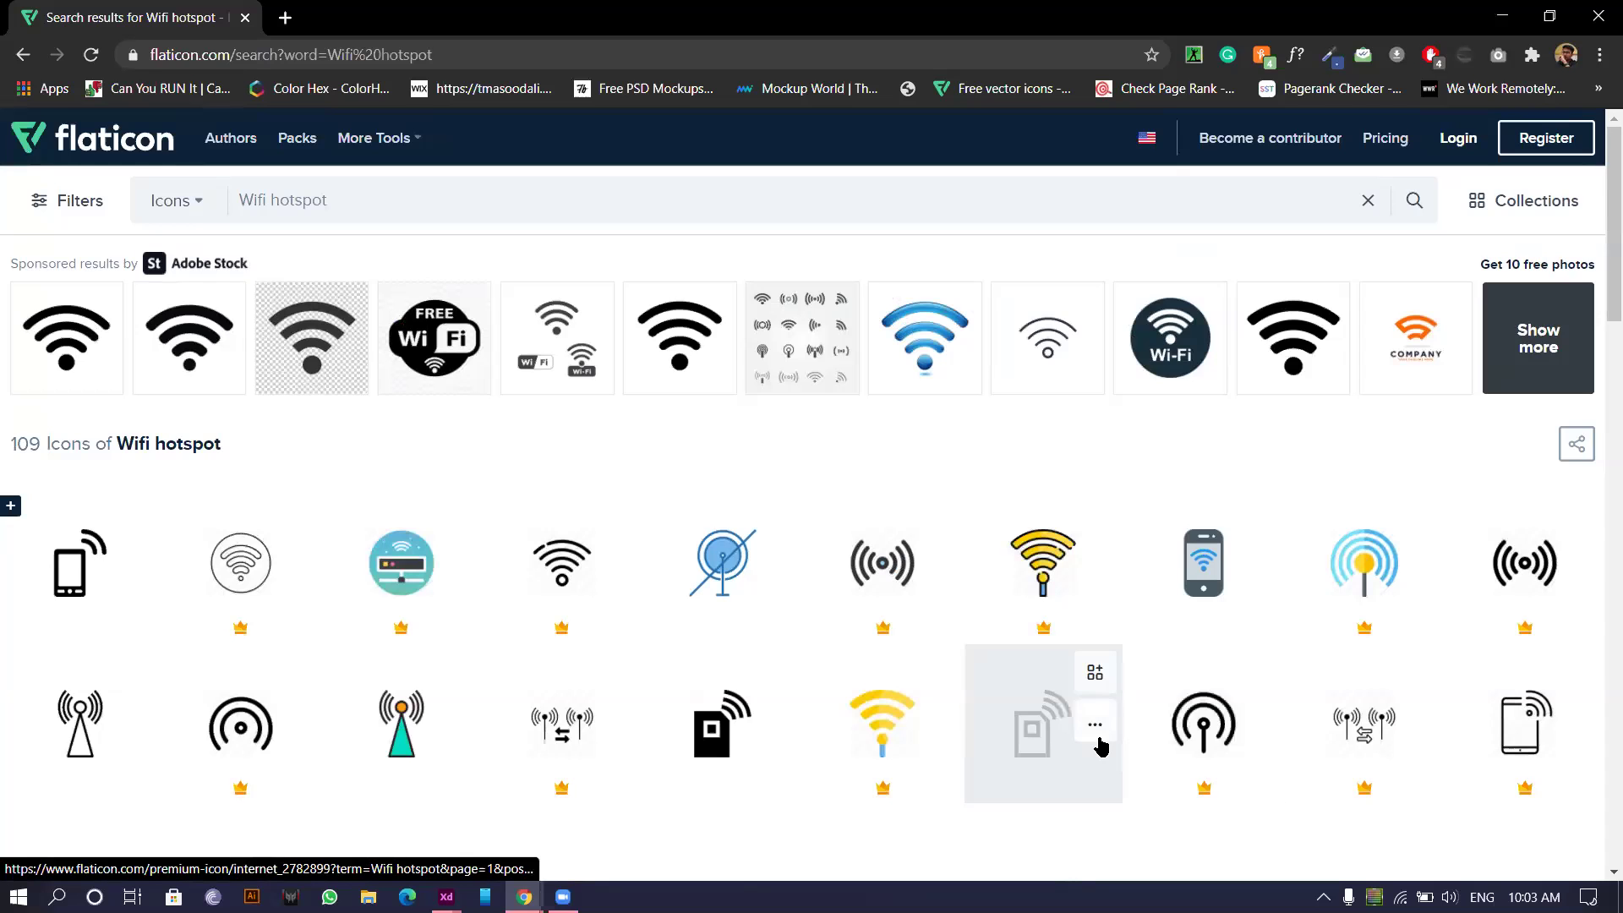
pyautogui.scroll(-3, 260, 655)
pyautogui.scroll(-5, 259, 651)
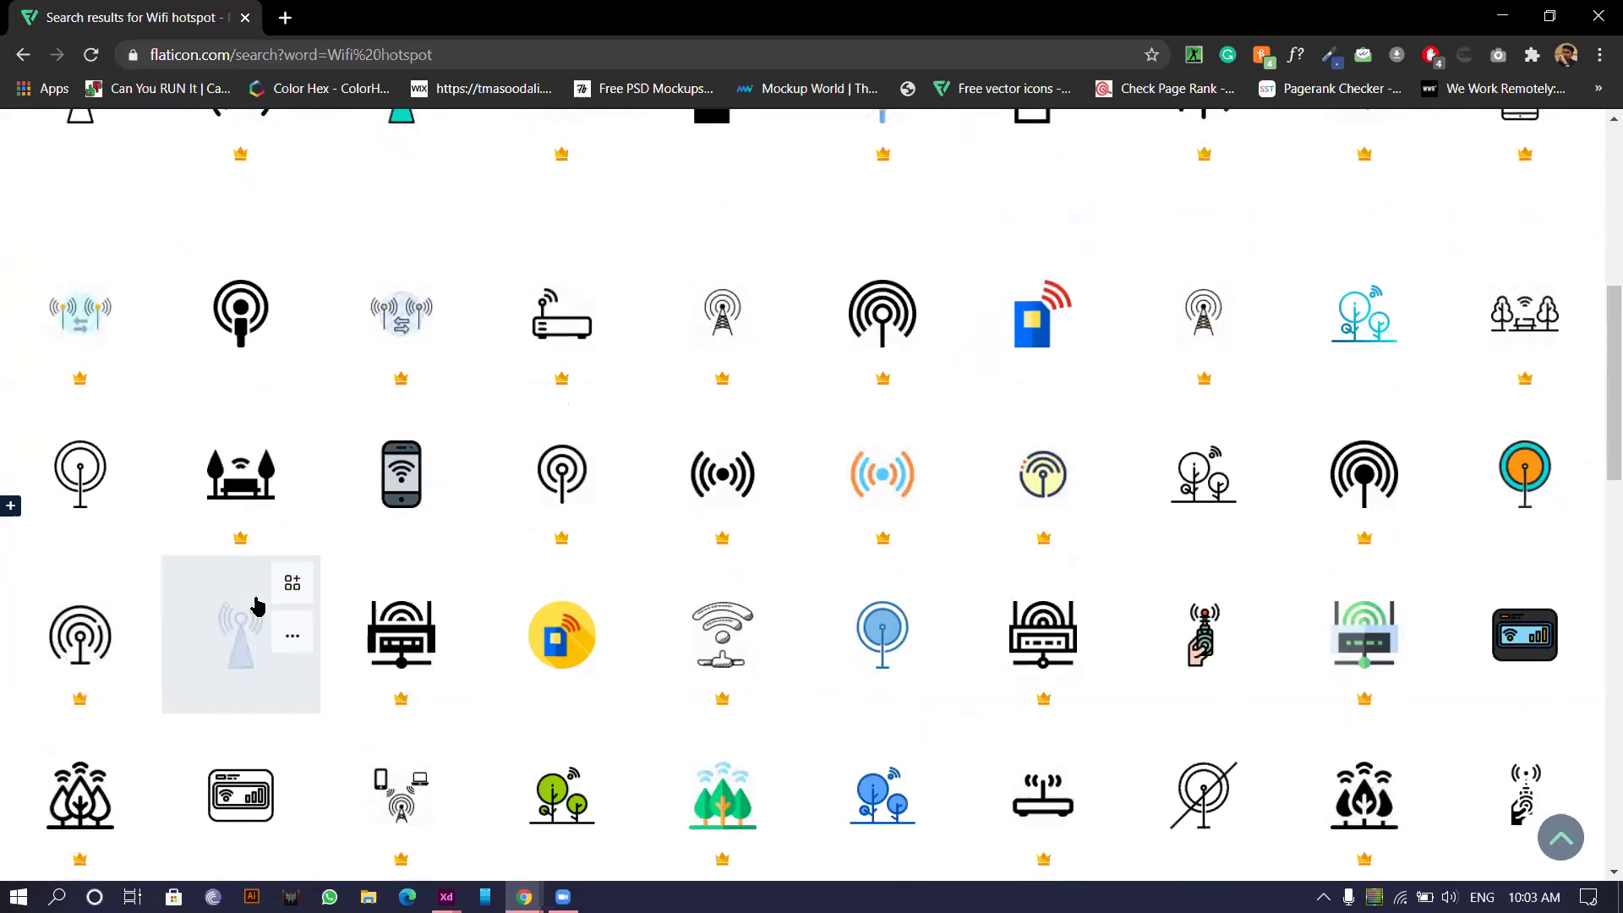
# - Open the Hardware Hotspot free icon and look over its download options and related hotspot icons
pyautogui.click(239, 319)
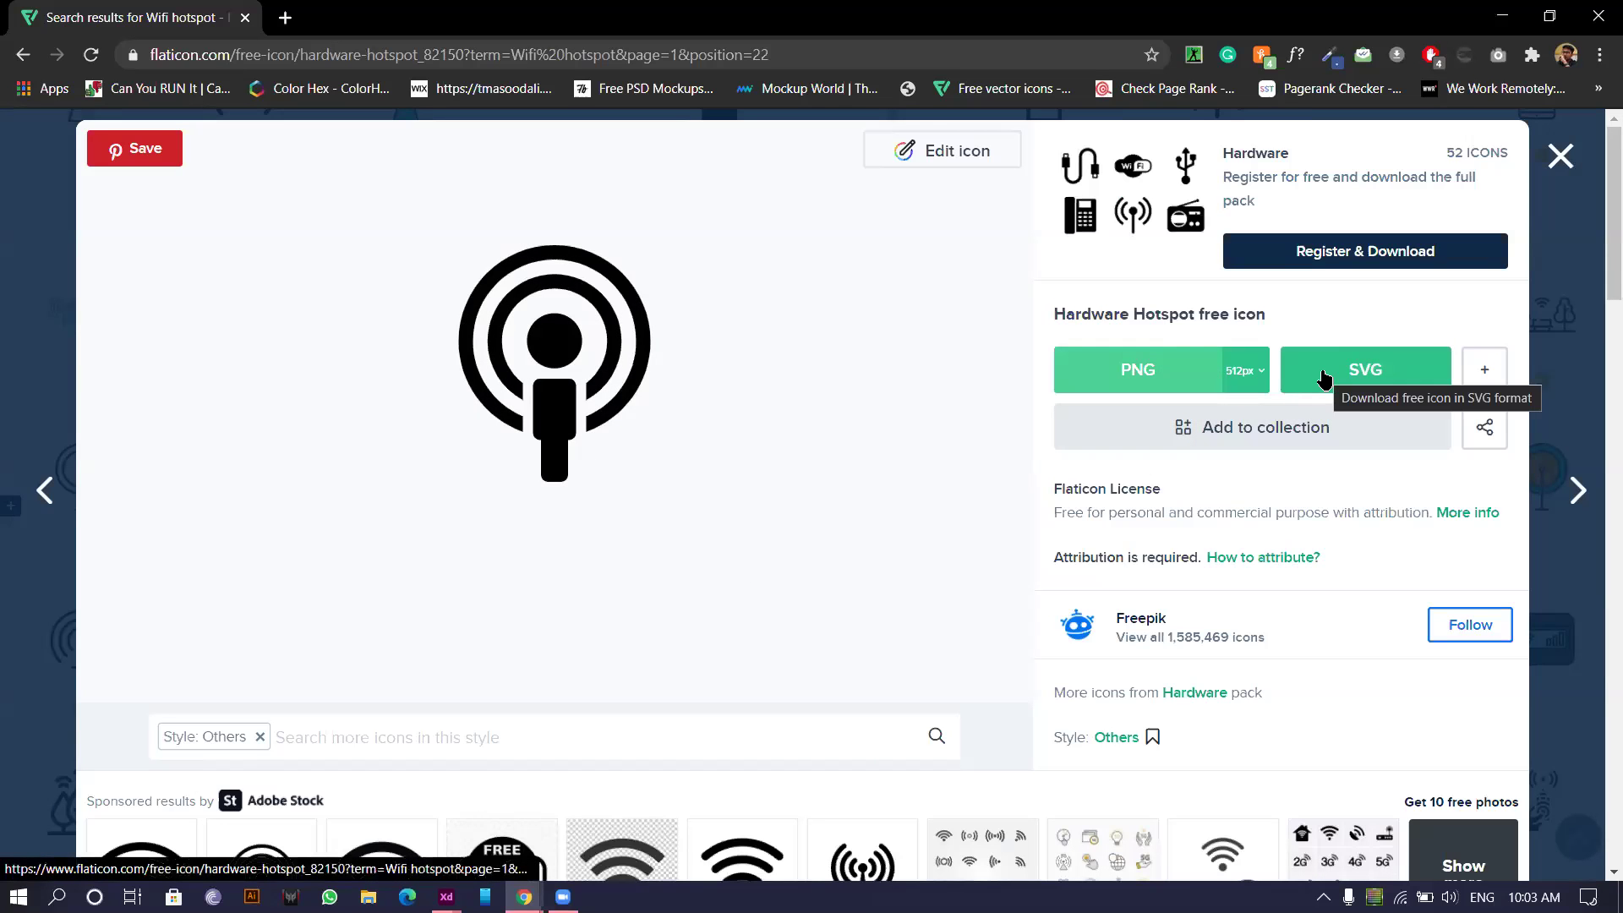
pyautogui.scroll(-5, 865, 448)
pyautogui.scroll(5, 1183, 372)
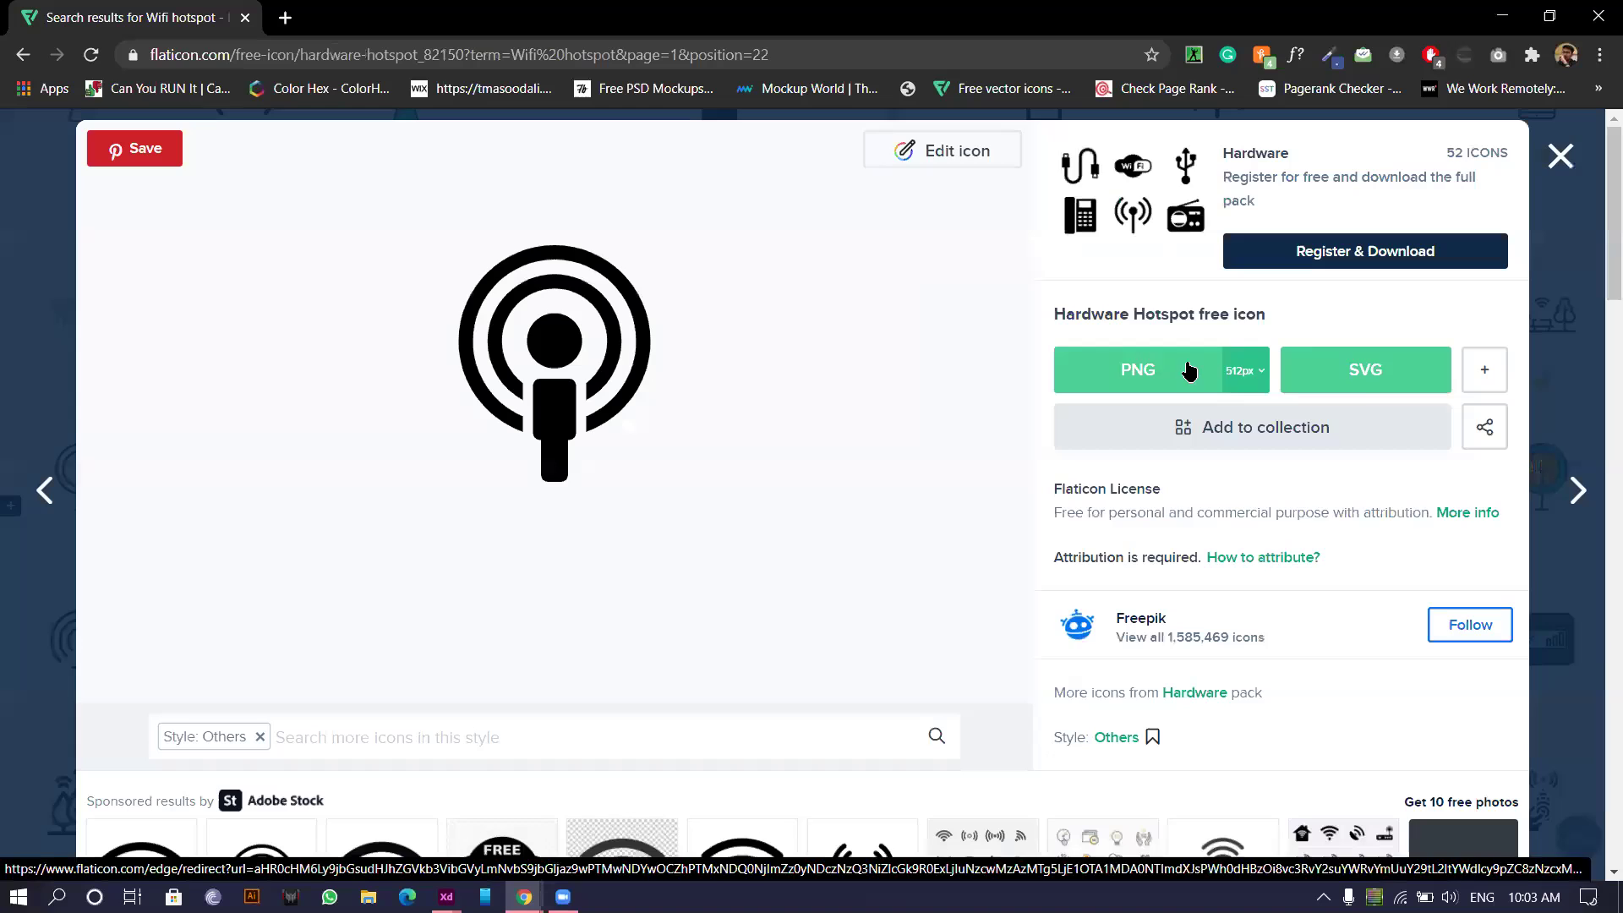
pyautogui.scroll(-8, 997, 464)
pyautogui.scroll(1, 998, 465)
pyautogui.scroll(-1, 998, 468)
pyautogui.scroll(8, 997, 465)
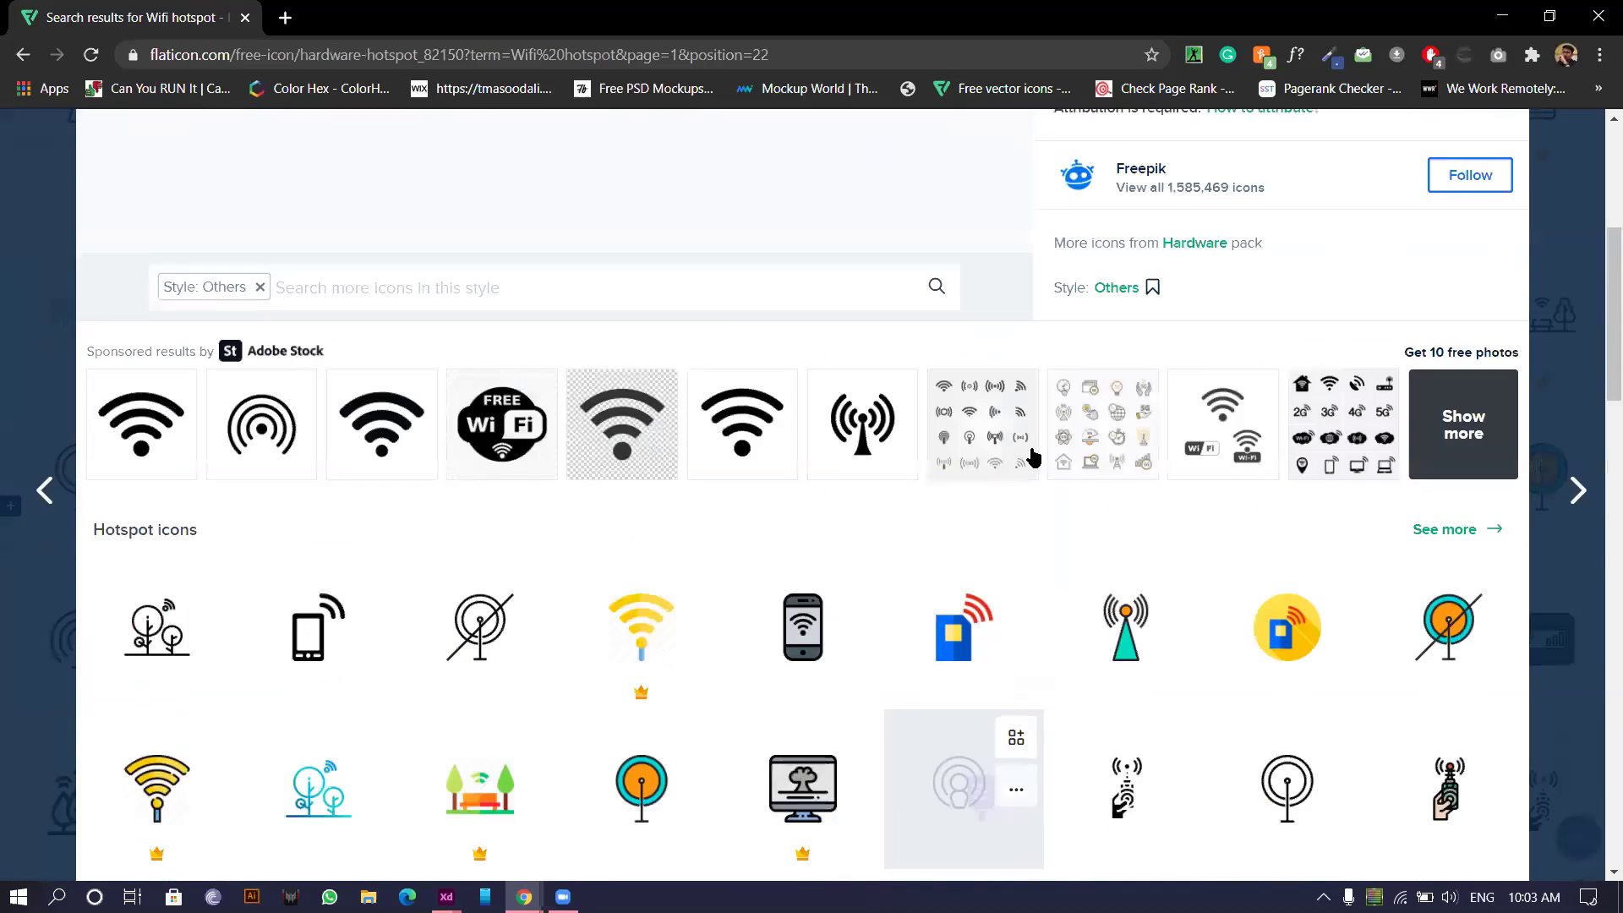
# - Download the Hardware Hotspot icon for free as an SVG, saving it to the Desktop as hardware-hotspot
pyautogui.click(1361, 368)
pyautogui.click(935, 457)
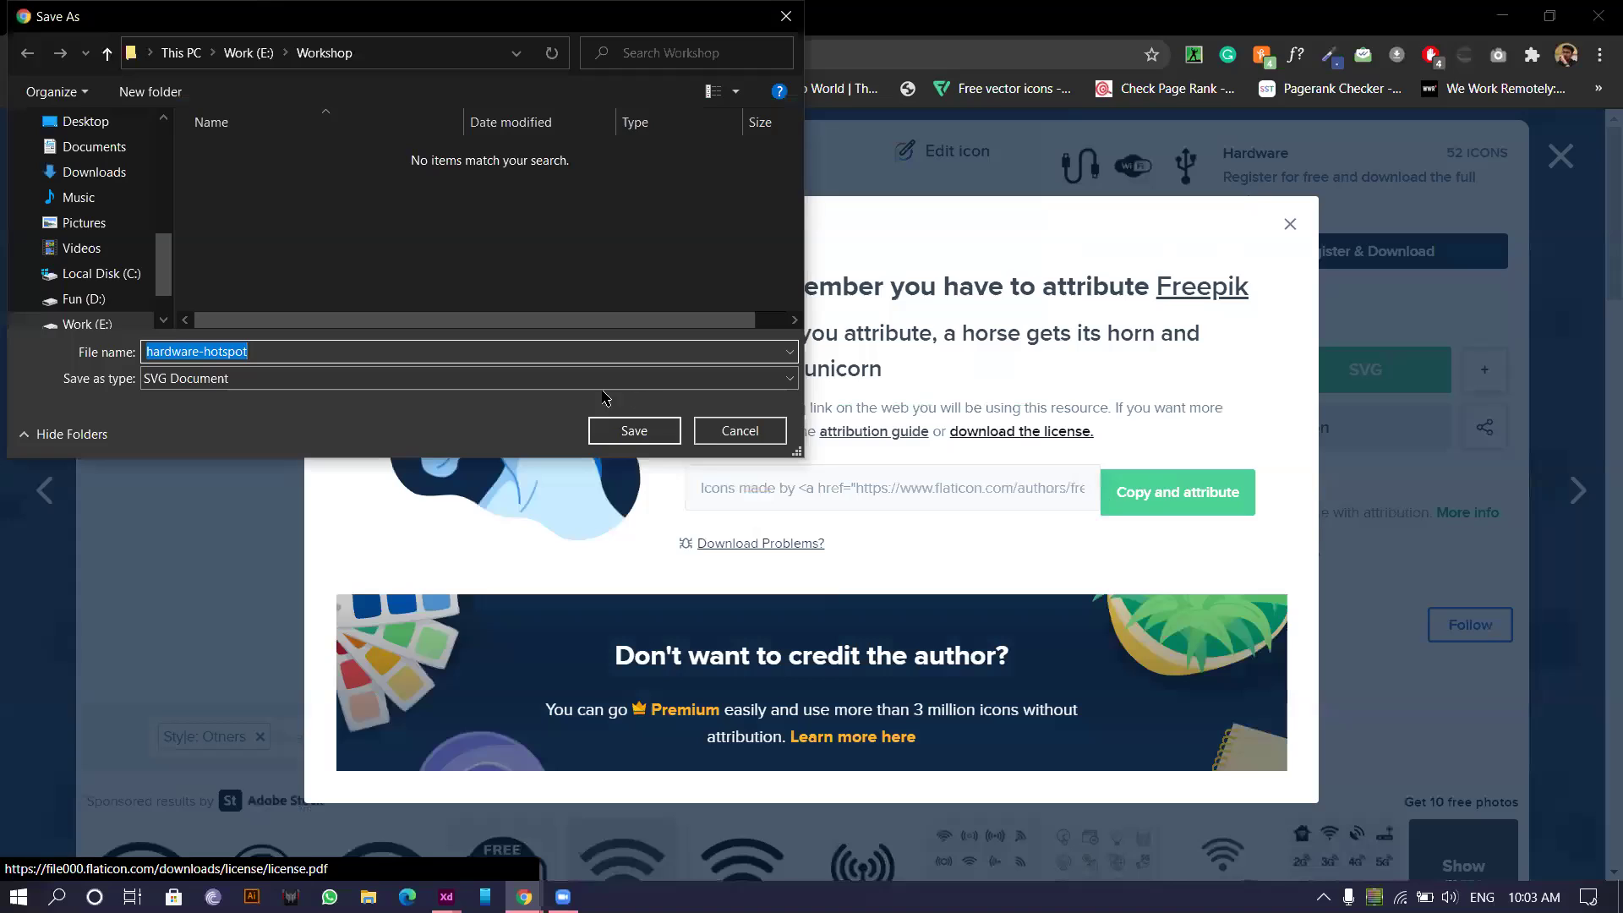
pyautogui.click(249, 53)
pyautogui.scroll(2, 96, 187)
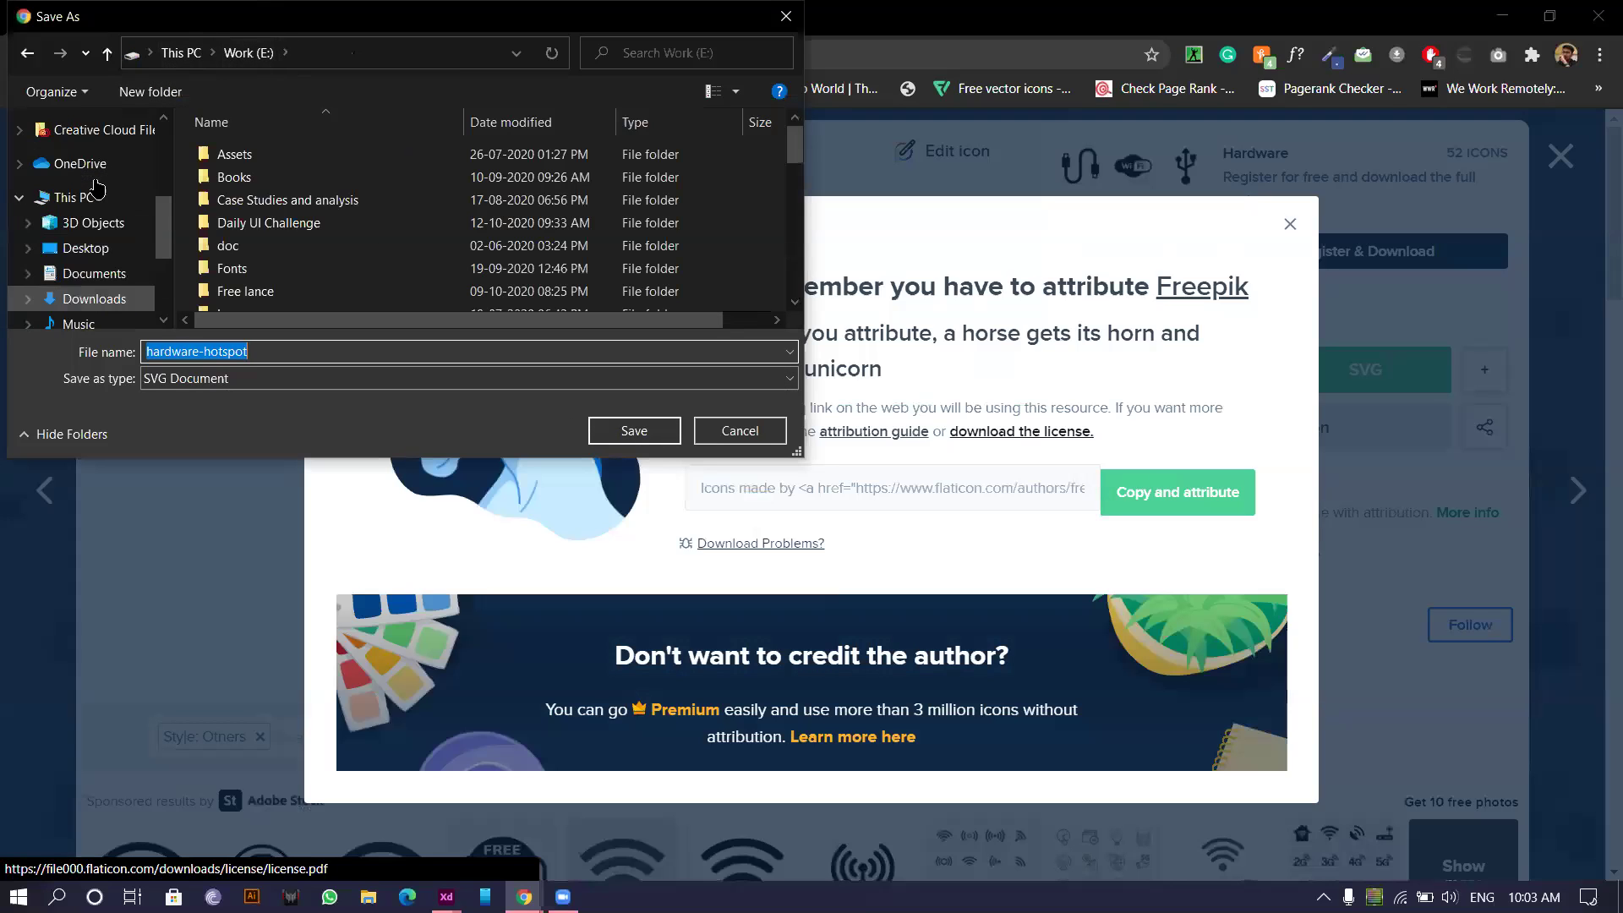
pyautogui.click(85, 247)
pyautogui.click(664, 431)
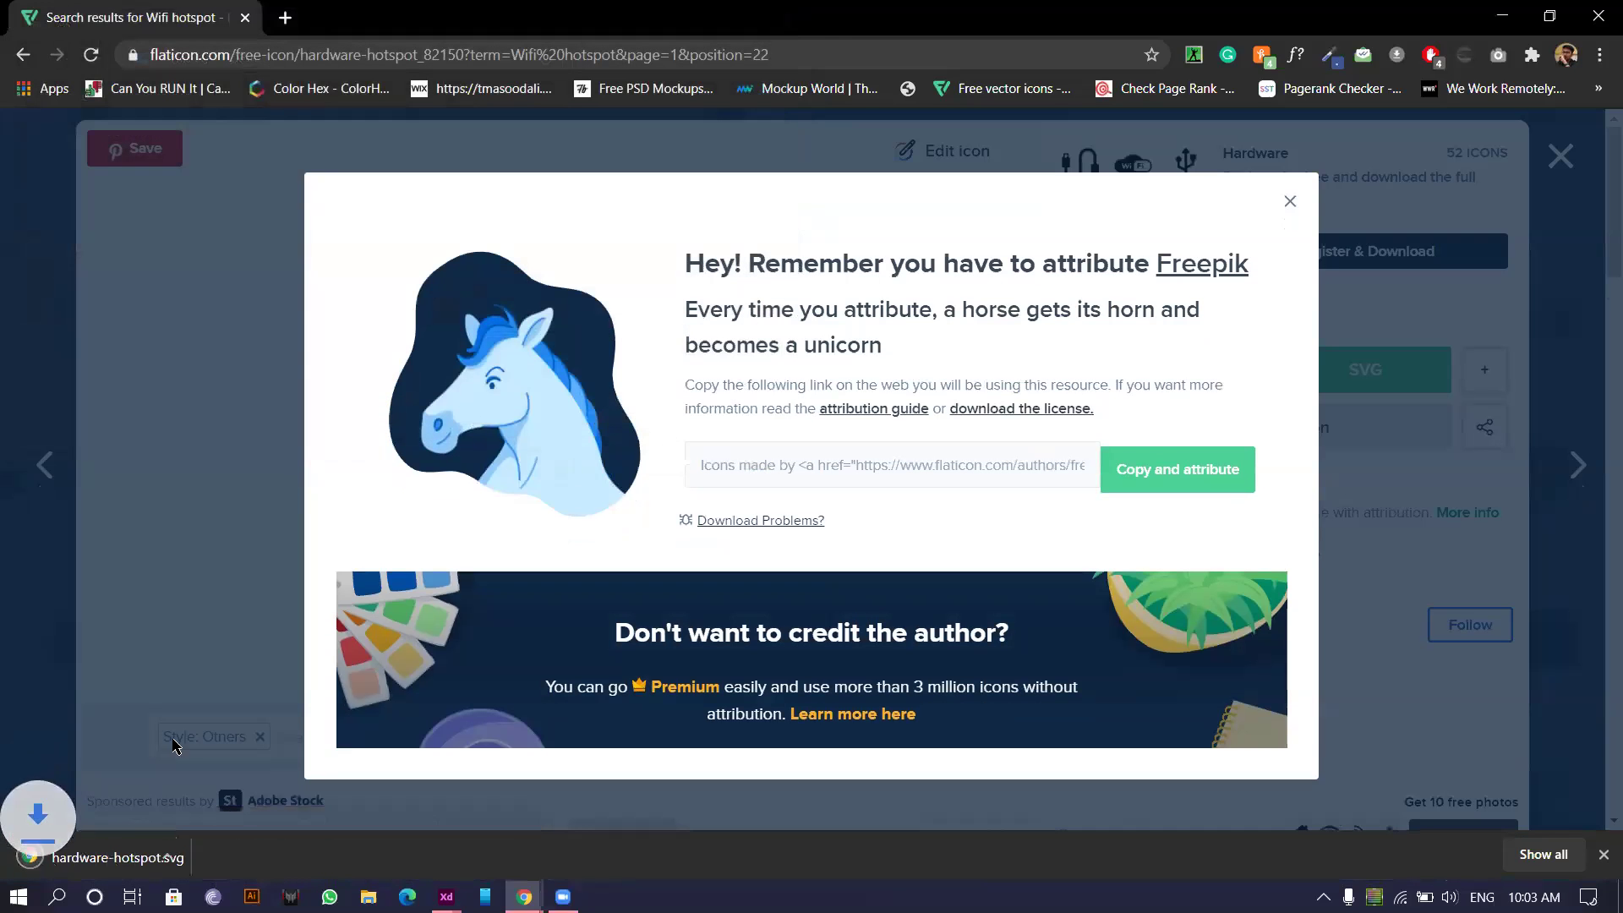
# - Import the downloaded hardware-hotspot.svg into the Adobe XD document and move it onto the empty canvas beside the iPhone artboard
pyautogui.moveTo(110, 857); pyautogui.dragTo(413, 319)
pyautogui.scroll(-10, 673, 368)
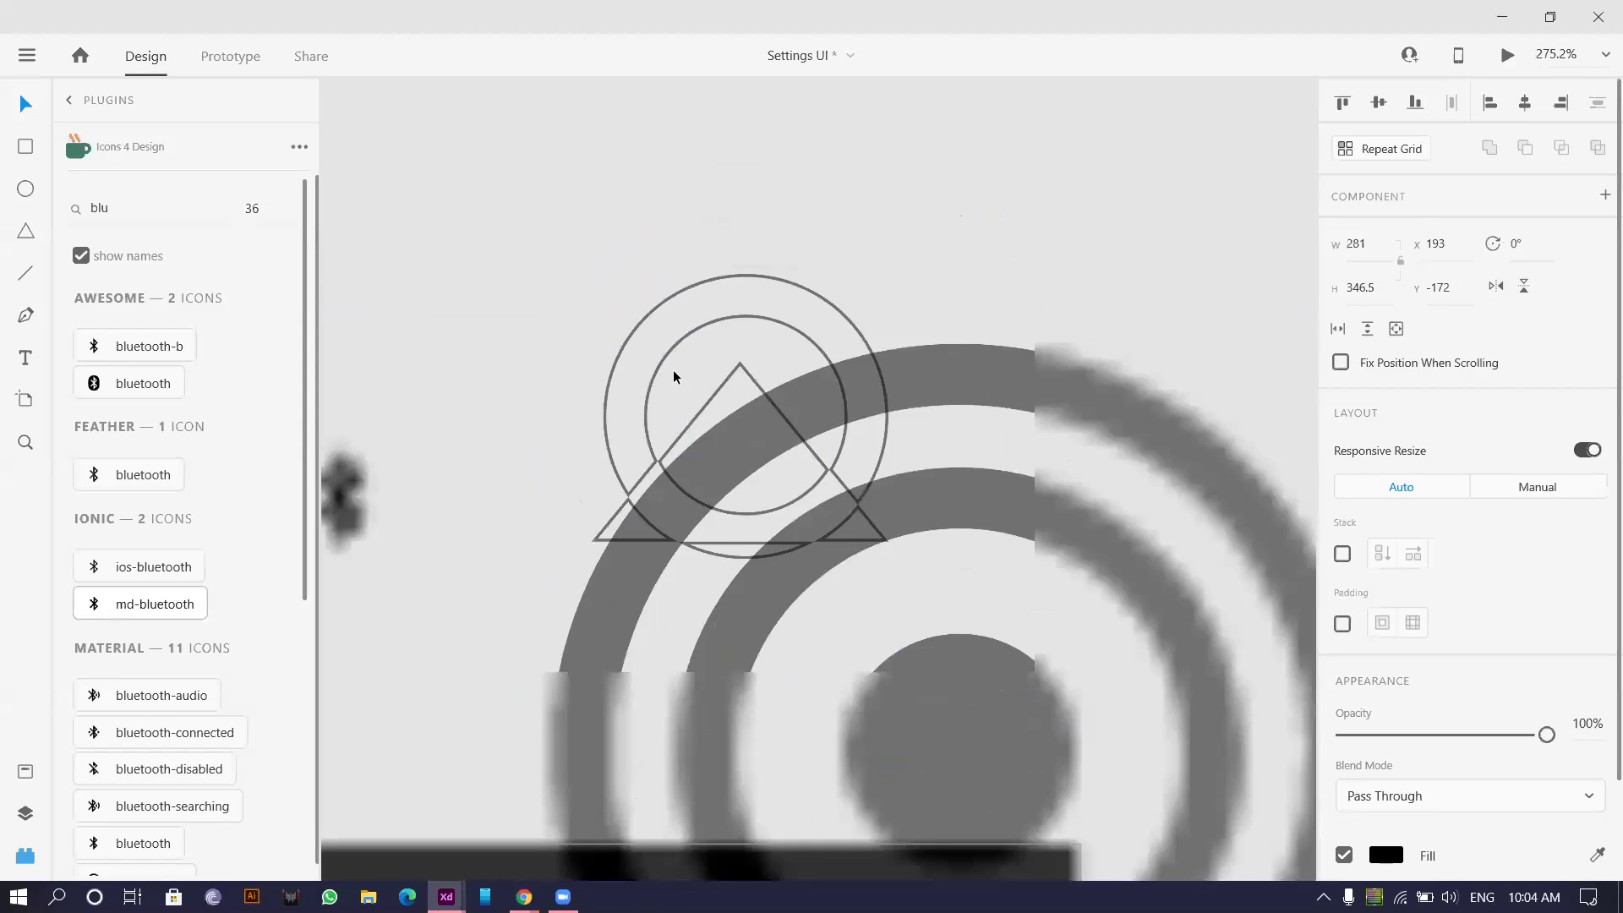
pyautogui.click(706, 419)
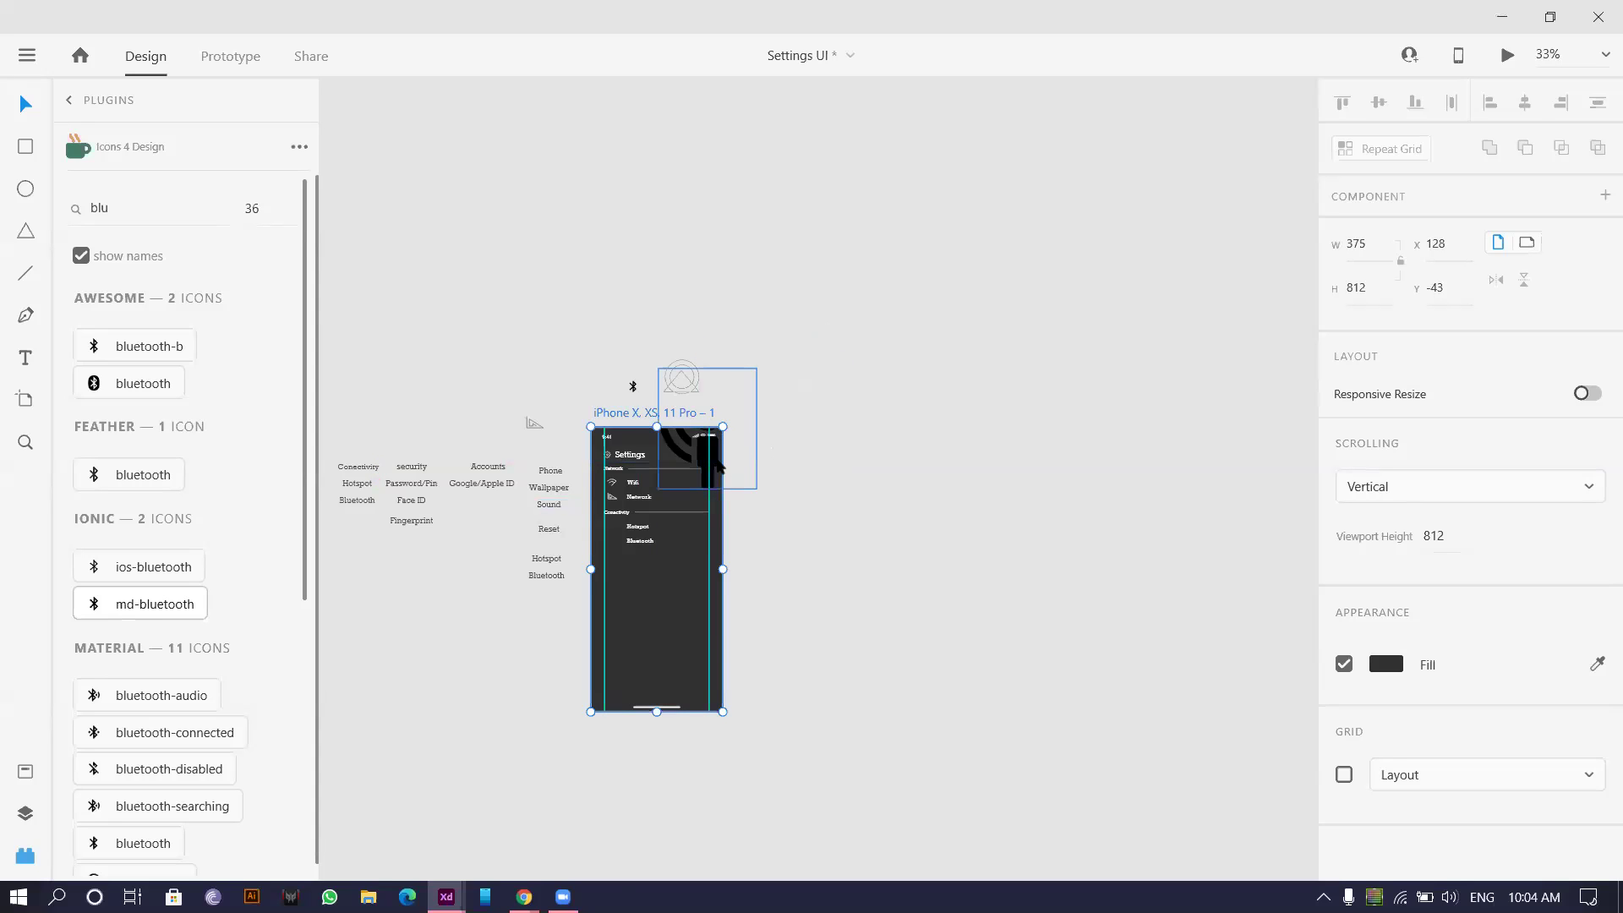
pyautogui.moveTo(719, 468); pyautogui.dragTo(858, 427)
# - Delete the central circle and the body shape from the imported hotspot icon, keeping its two open rings
pyautogui.scroll(6, 853, 414)
pyautogui.doubleClick(840, 334)
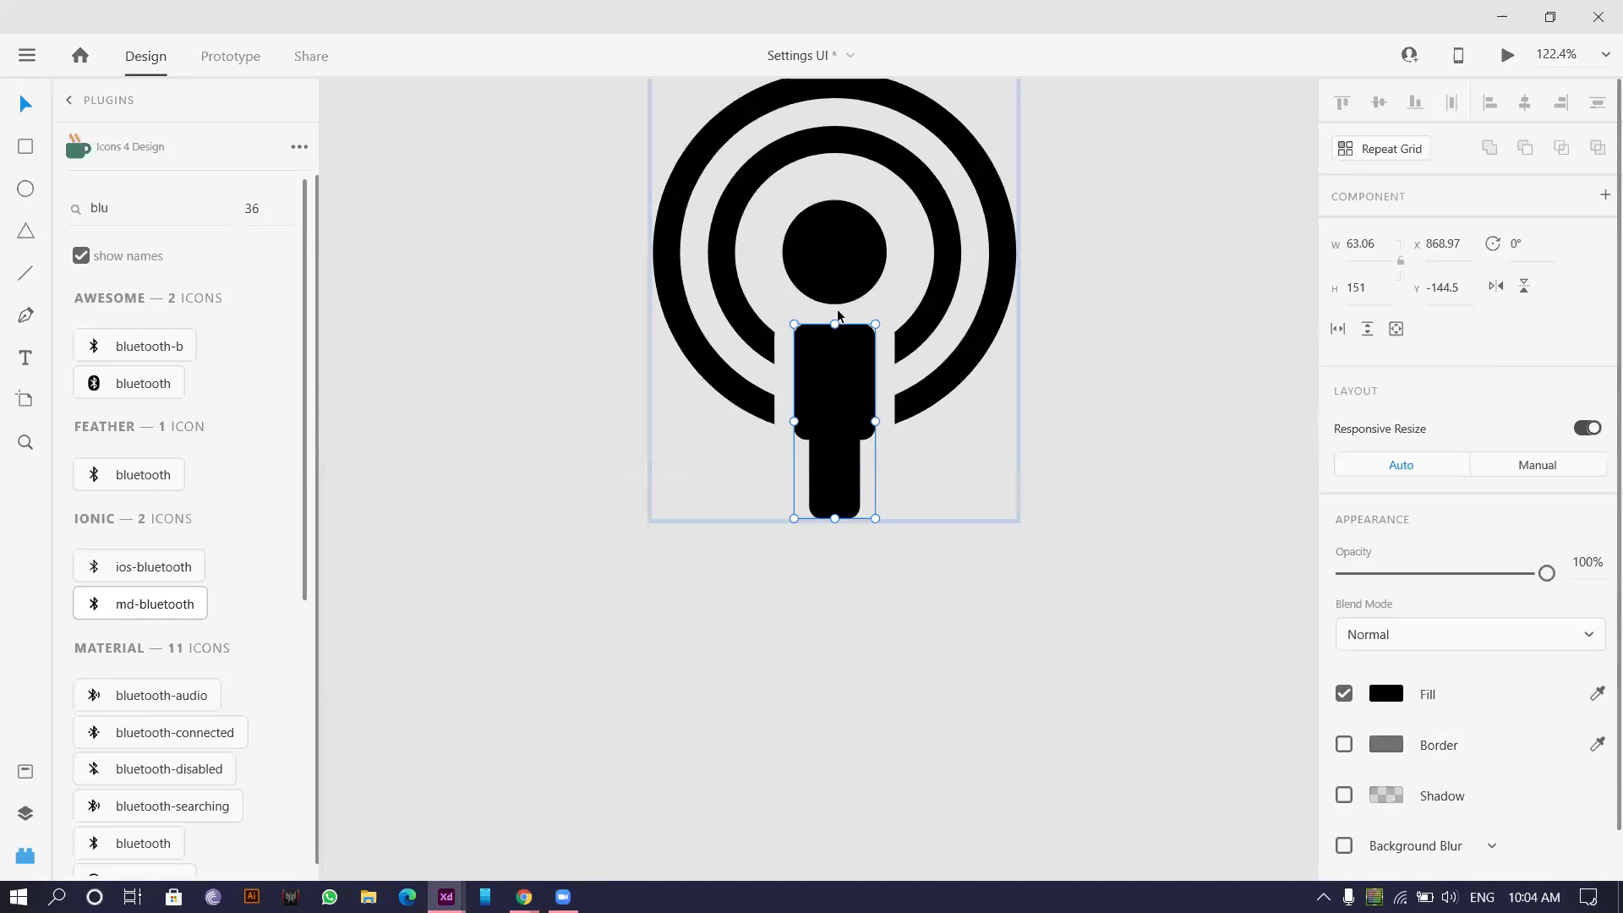
pyautogui.keyDown('shift'); pyautogui.click(839, 263); pyautogui.keyUp('shift')
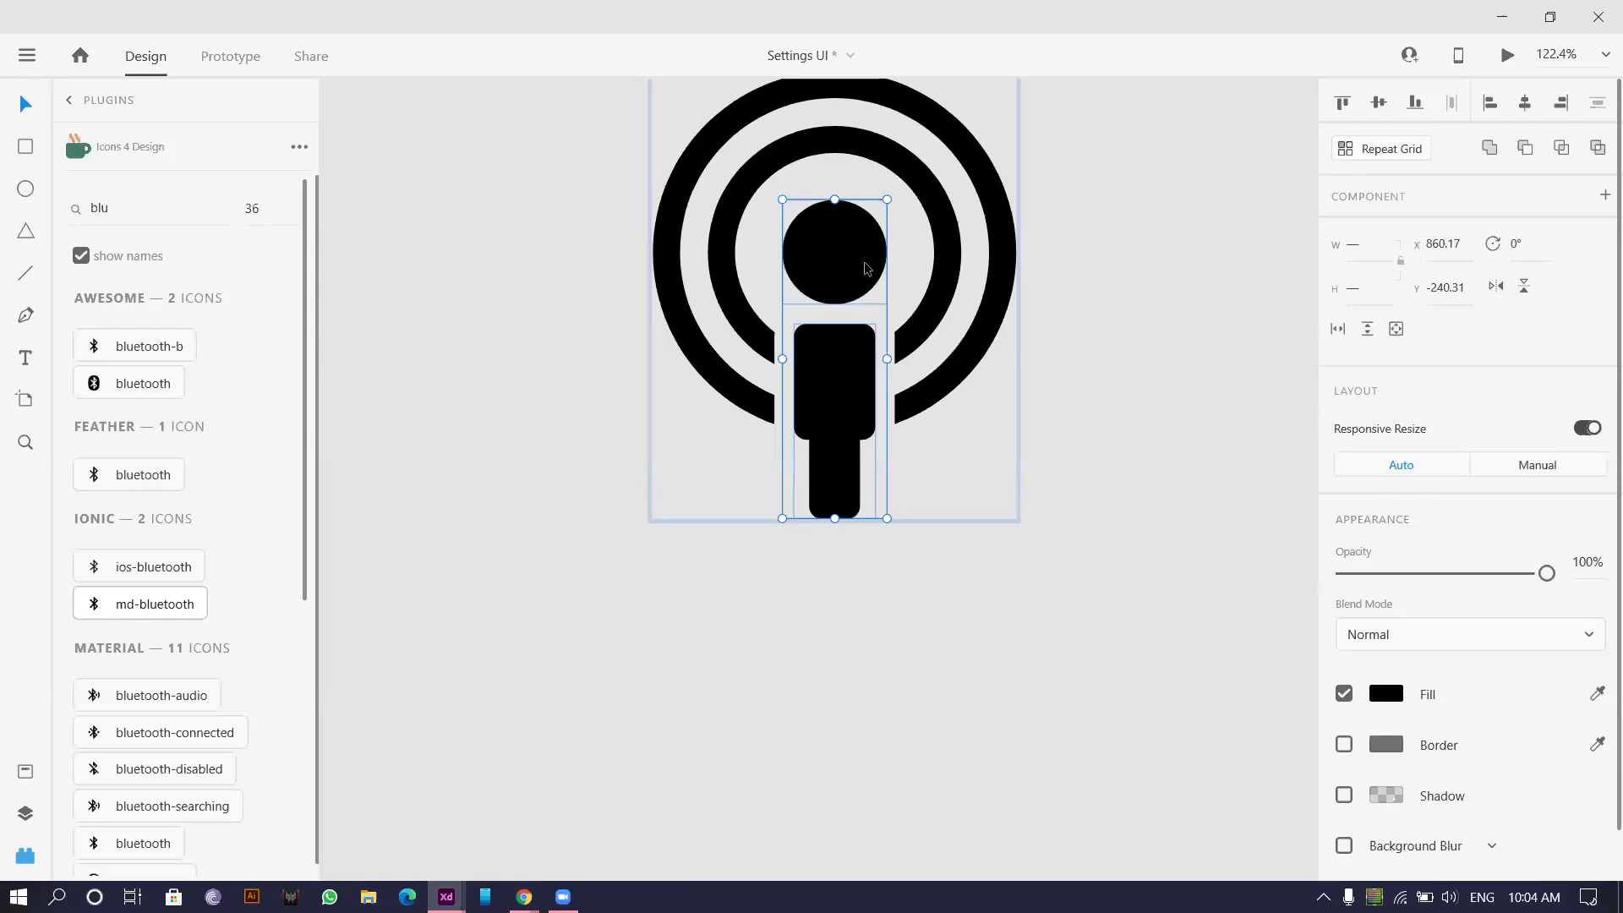
pyautogui.press('Delete')
pyautogui.scroll(3, 808, 287)
pyautogui.click(820, 271)
pyautogui.click(891, 247)
pyautogui.scroll(-5, 891, 247)
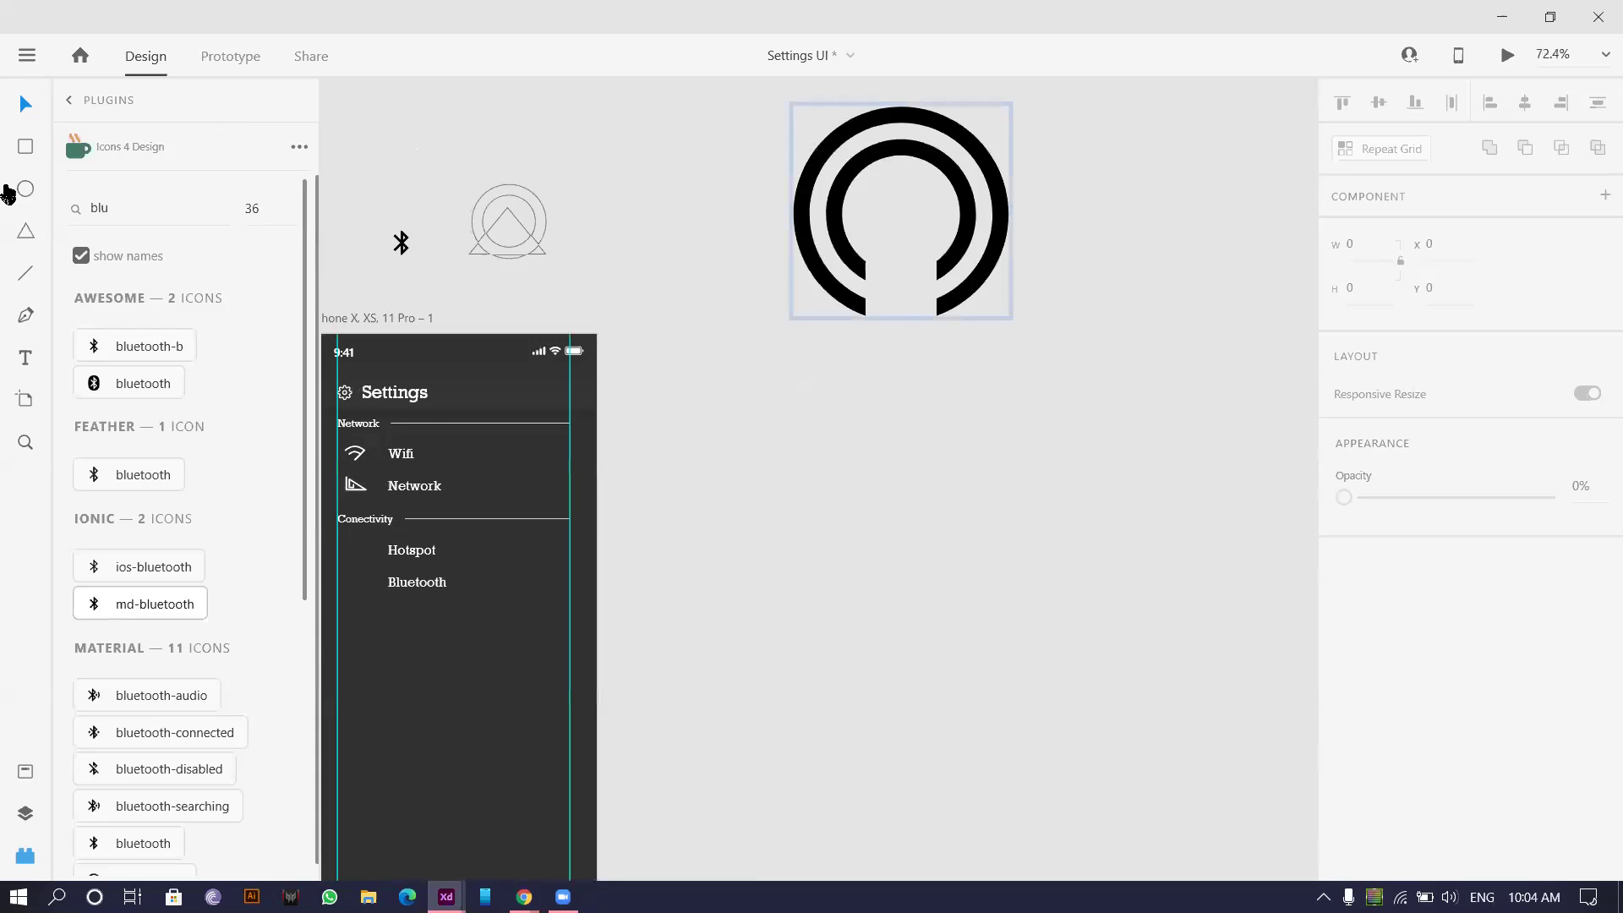
# - Move the triangle out of the circle-and-triangle outline onto the black rings and enlarge it to 306 × 186
pyautogui.click(543, 258)
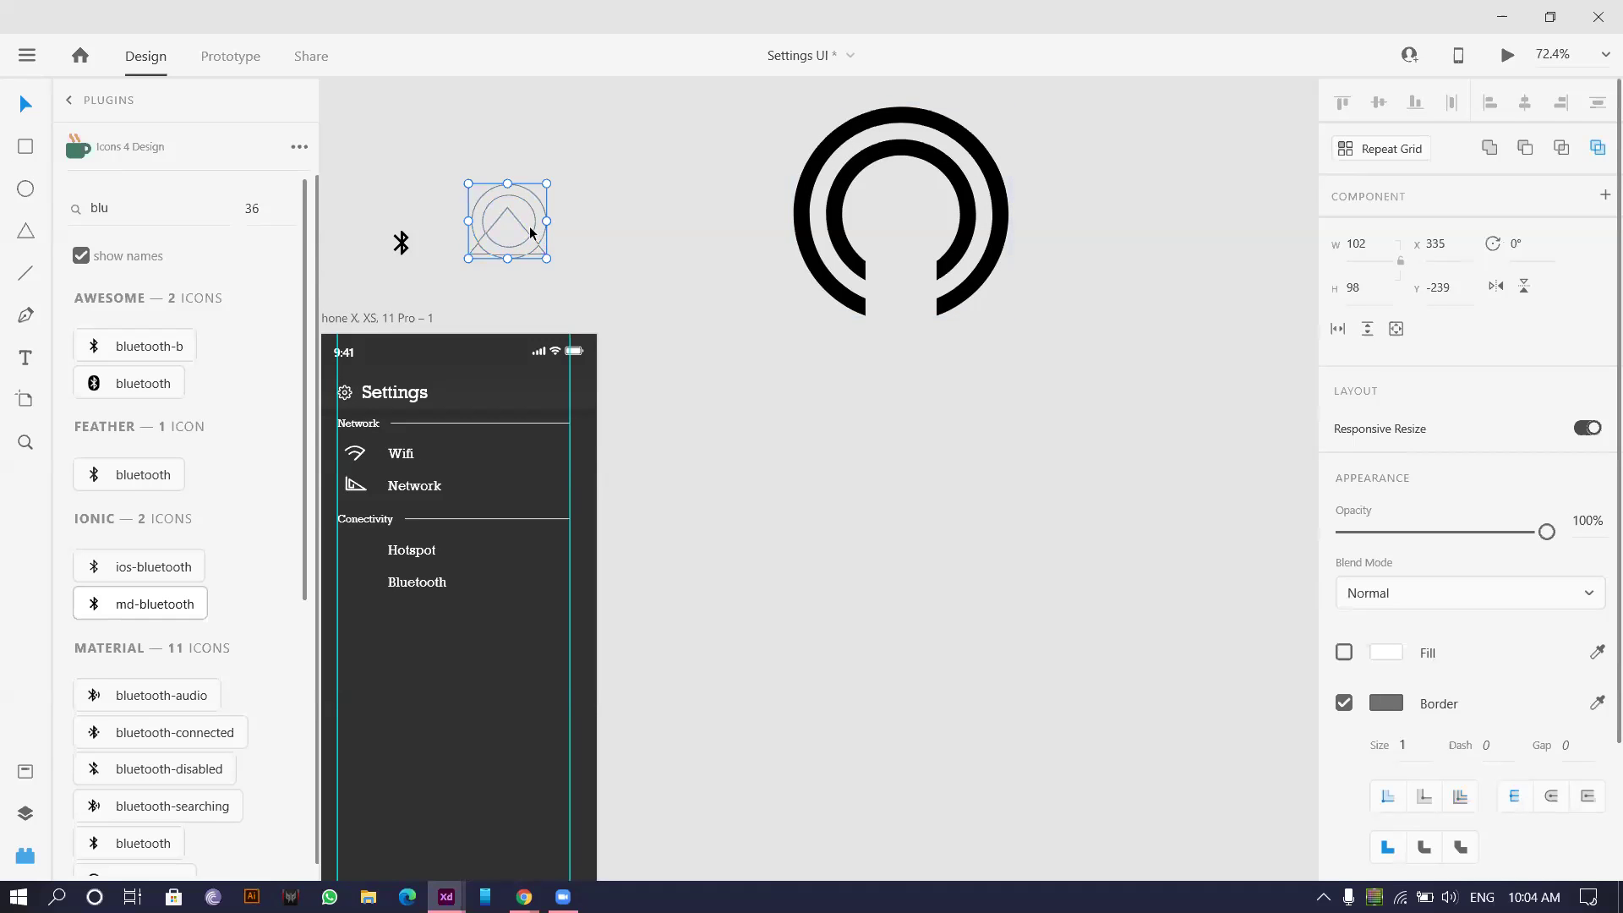
pyautogui.click(596, 177)
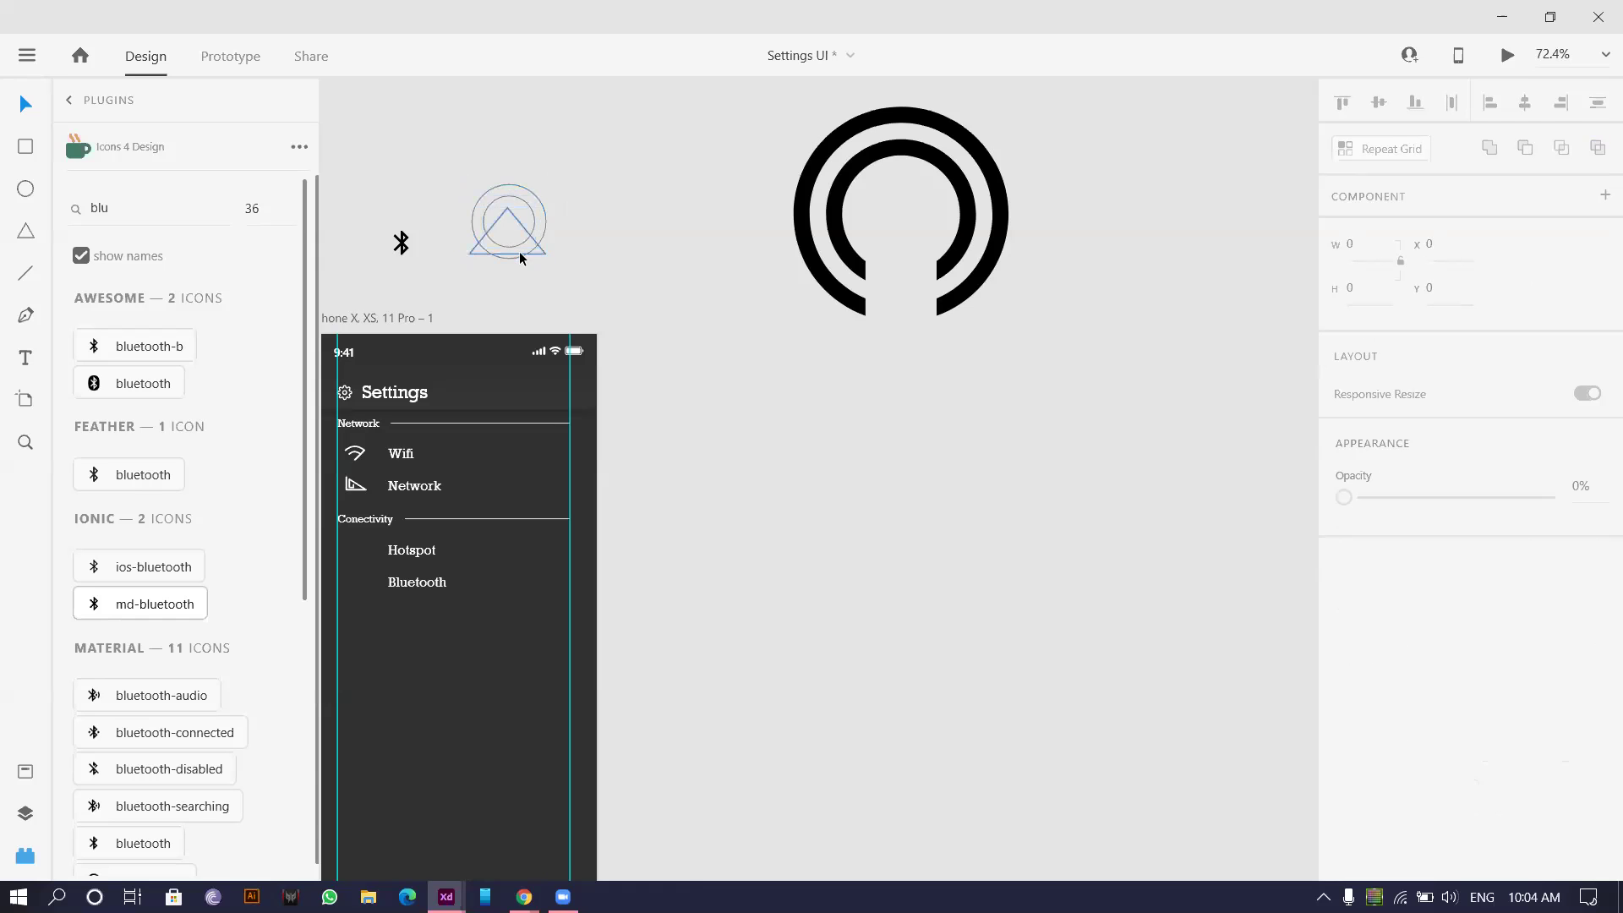
pyautogui.scroll(4, 549, 252)
pyautogui.moveTo(553, 251); pyautogui.dragTo(1024, 295)
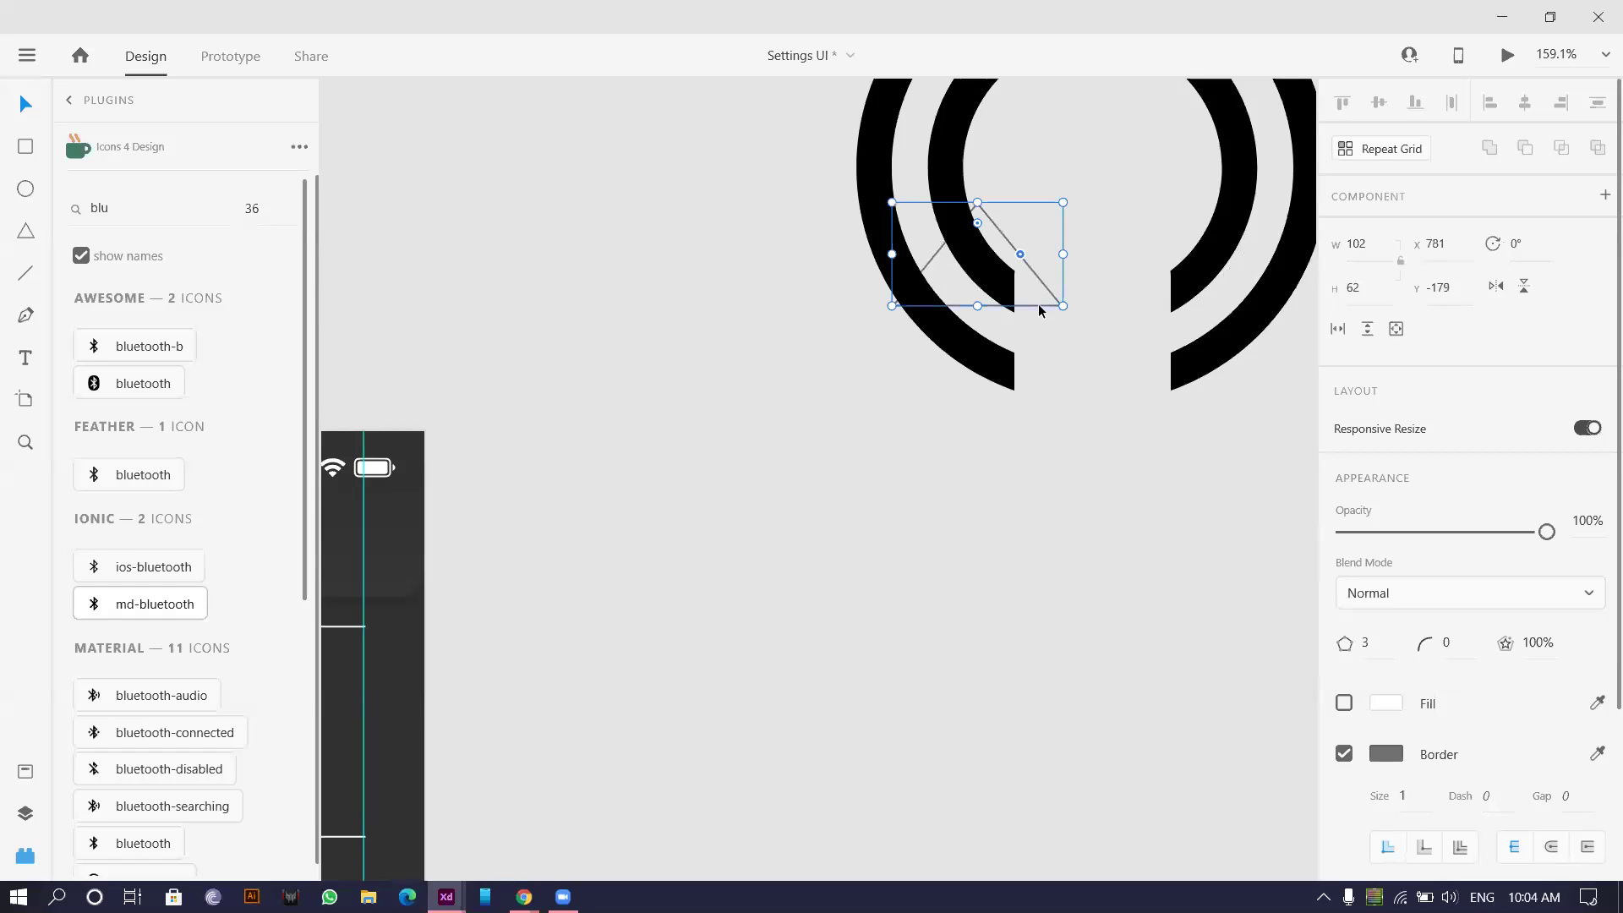
pyautogui.moveTo(1362, 466); pyautogui.dragTo(1395, 508)
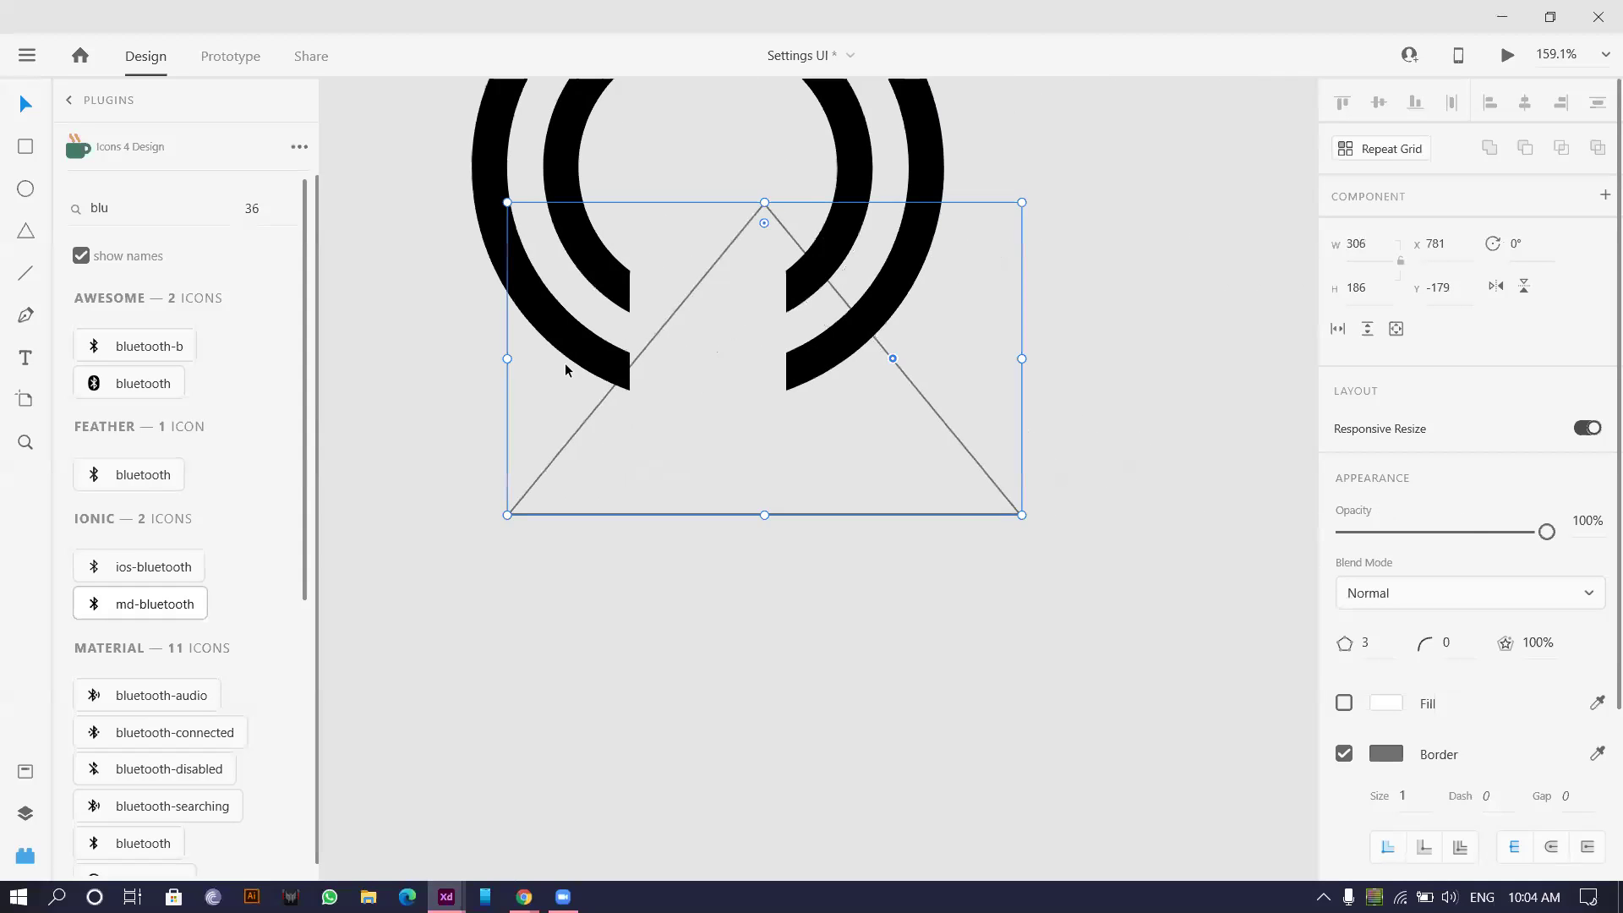
# - Reposition the enlarged triangle so its apex sits at the centre of the black rings
pyautogui.scroll(2, 637, 485)
pyautogui.moveTo(675, 555); pyautogui.dragTo(627, 530)
pyautogui.click(669, 560)
pyautogui.click(602, 557)
pyautogui.click(601, 551)
pyautogui.moveTo(602, 560); pyautogui.dragTo(530, 506)
pyautogui.scroll(-5, 1095, 427)
# - Combine the rings and triangle with Exclude Overlap, trying Subtract on the result and undoing it
pyautogui.moveTo(1151, 590); pyautogui.dragTo(690, 132)
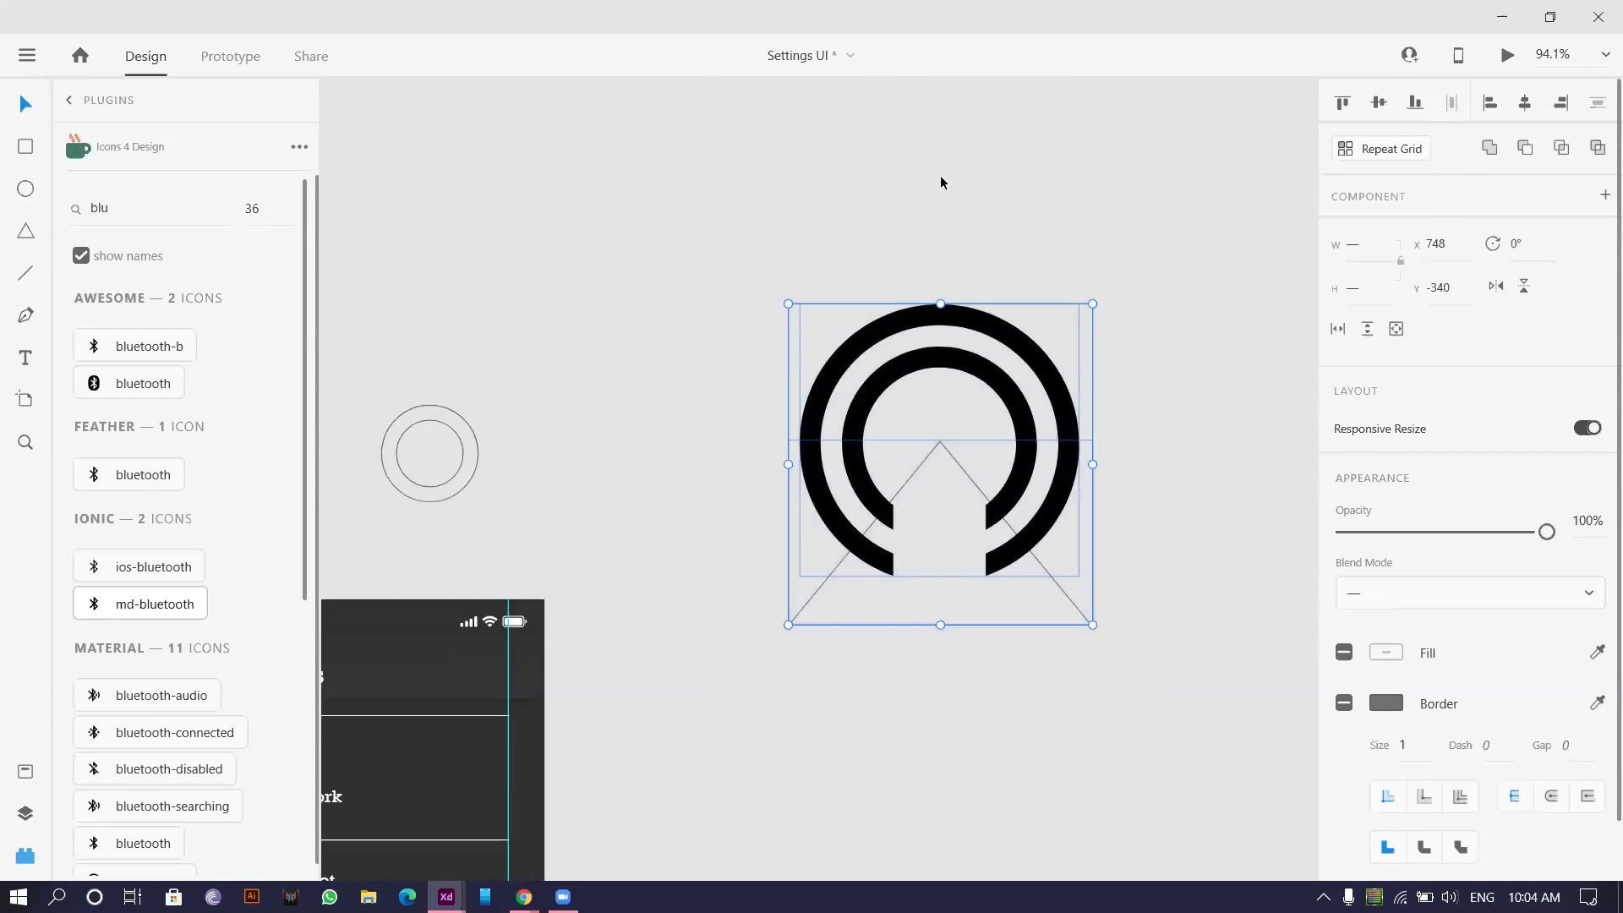
pyautogui.click(1598, 149)
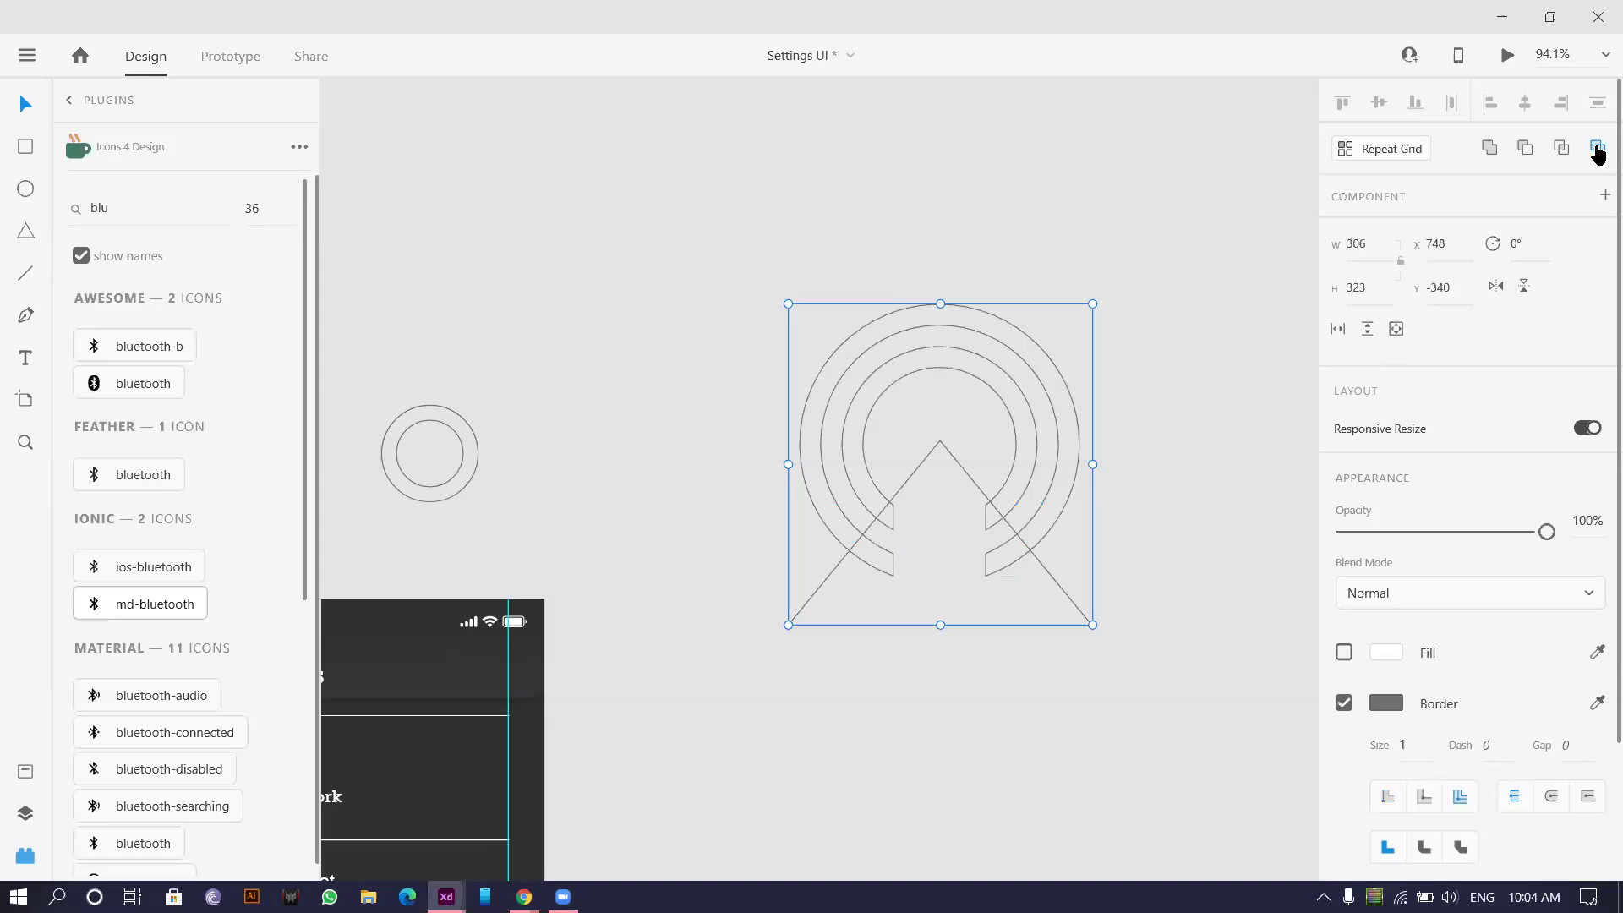
pyautogui.click(1521, 152)
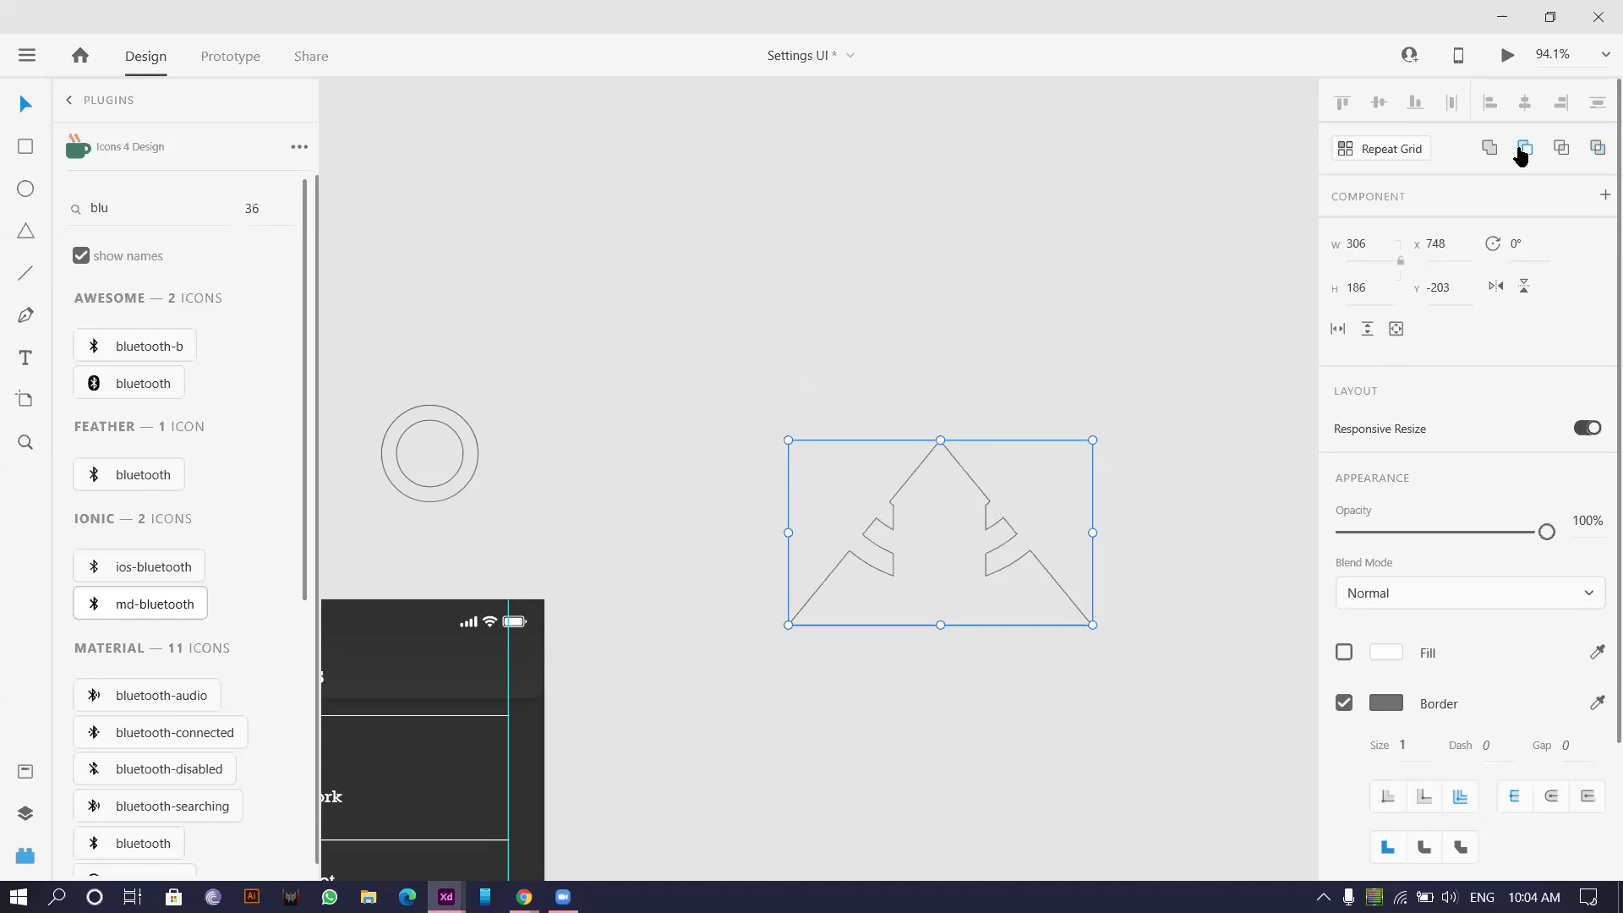
pyautogui.hotkey('ctrl', 'z')
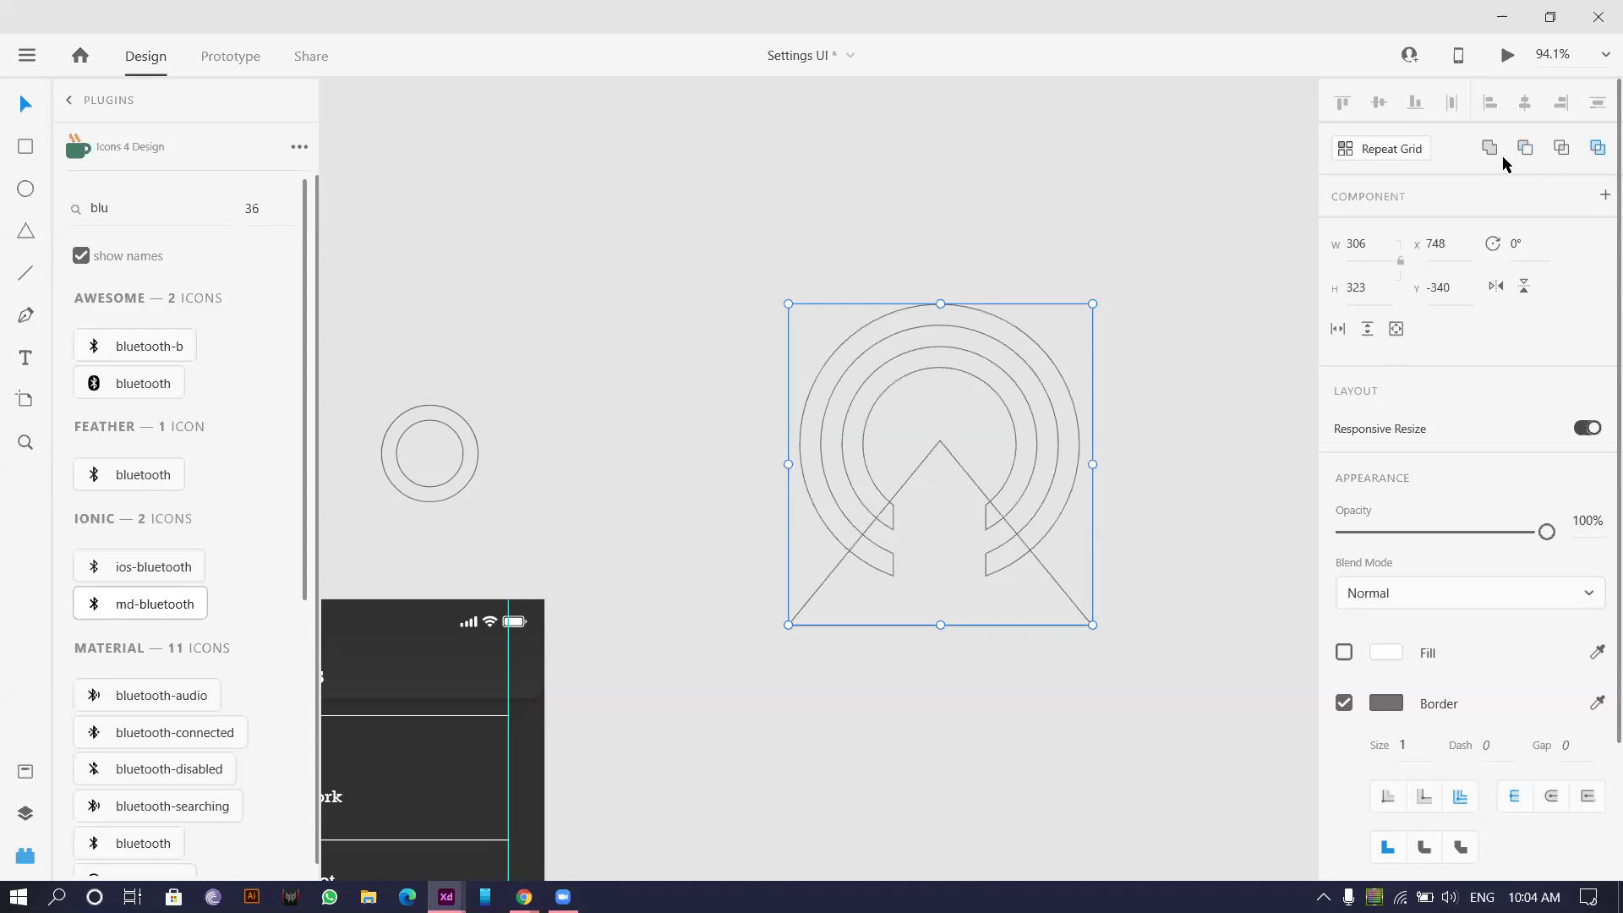
# - Turn on the white fill for the combined ring-and-triangle shape
pyautogui.scroll(3, 1014, 431)
pyautogui.click(908, 444)
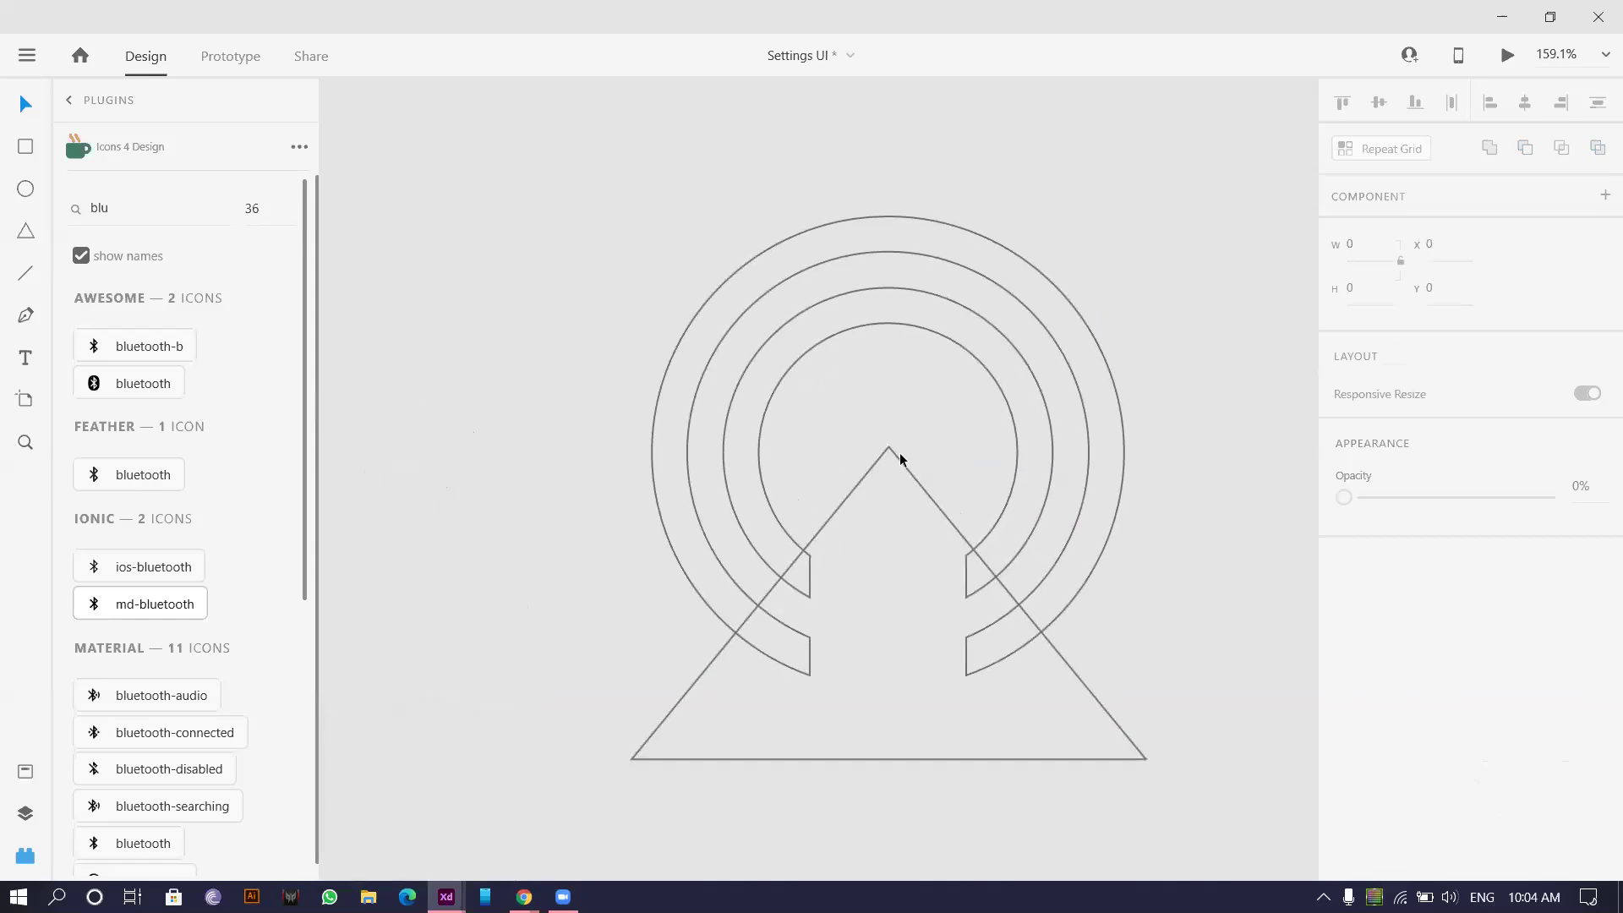
pyautogui.click(899, 458)
pyautogui.click(1343, 652)
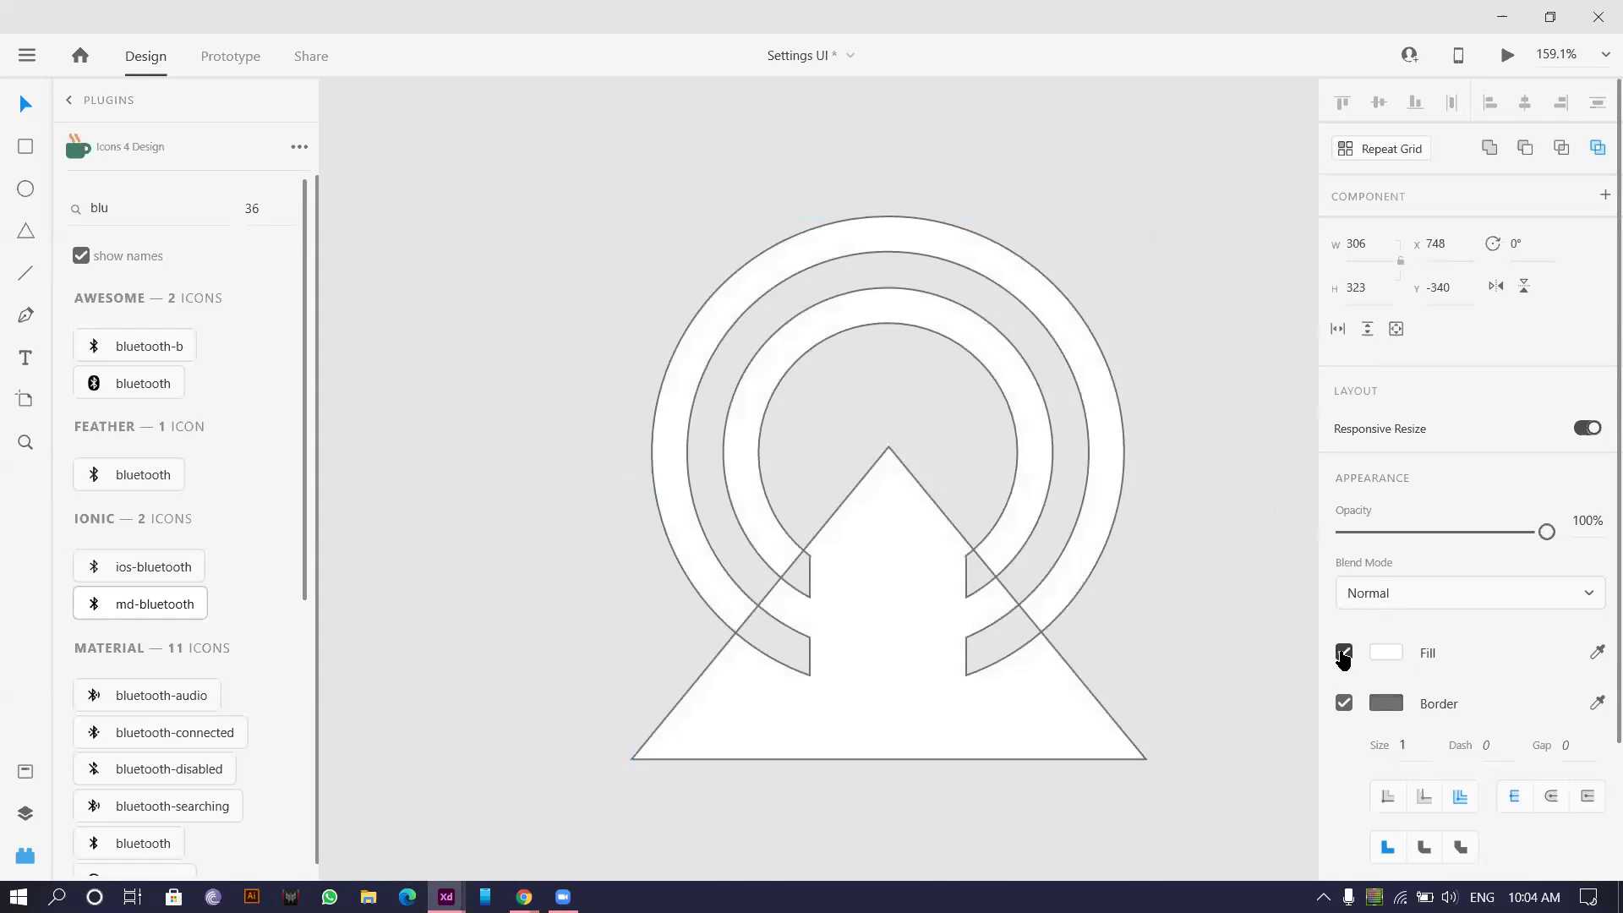
# - Try Subtract, Intersect and Exclude Overlap on the filled ring-and-triangle shape, leaving it set to Intersect
pyautogui.click(1526, 149)
pyautogui.click(1560, 150)
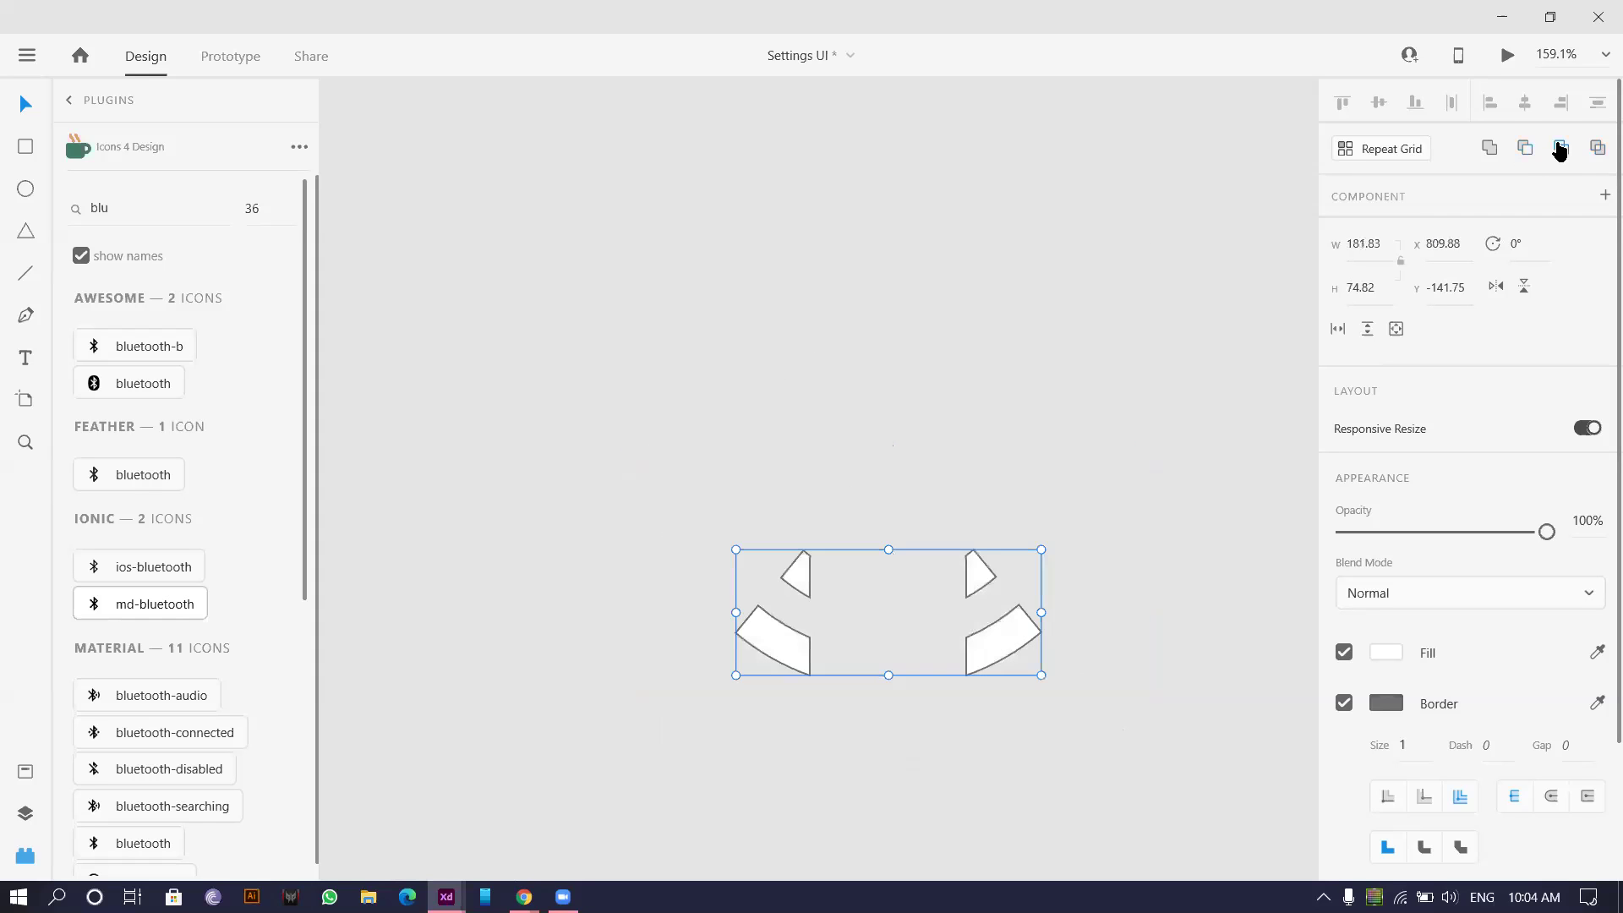
pyautogui.click(1595, 151)
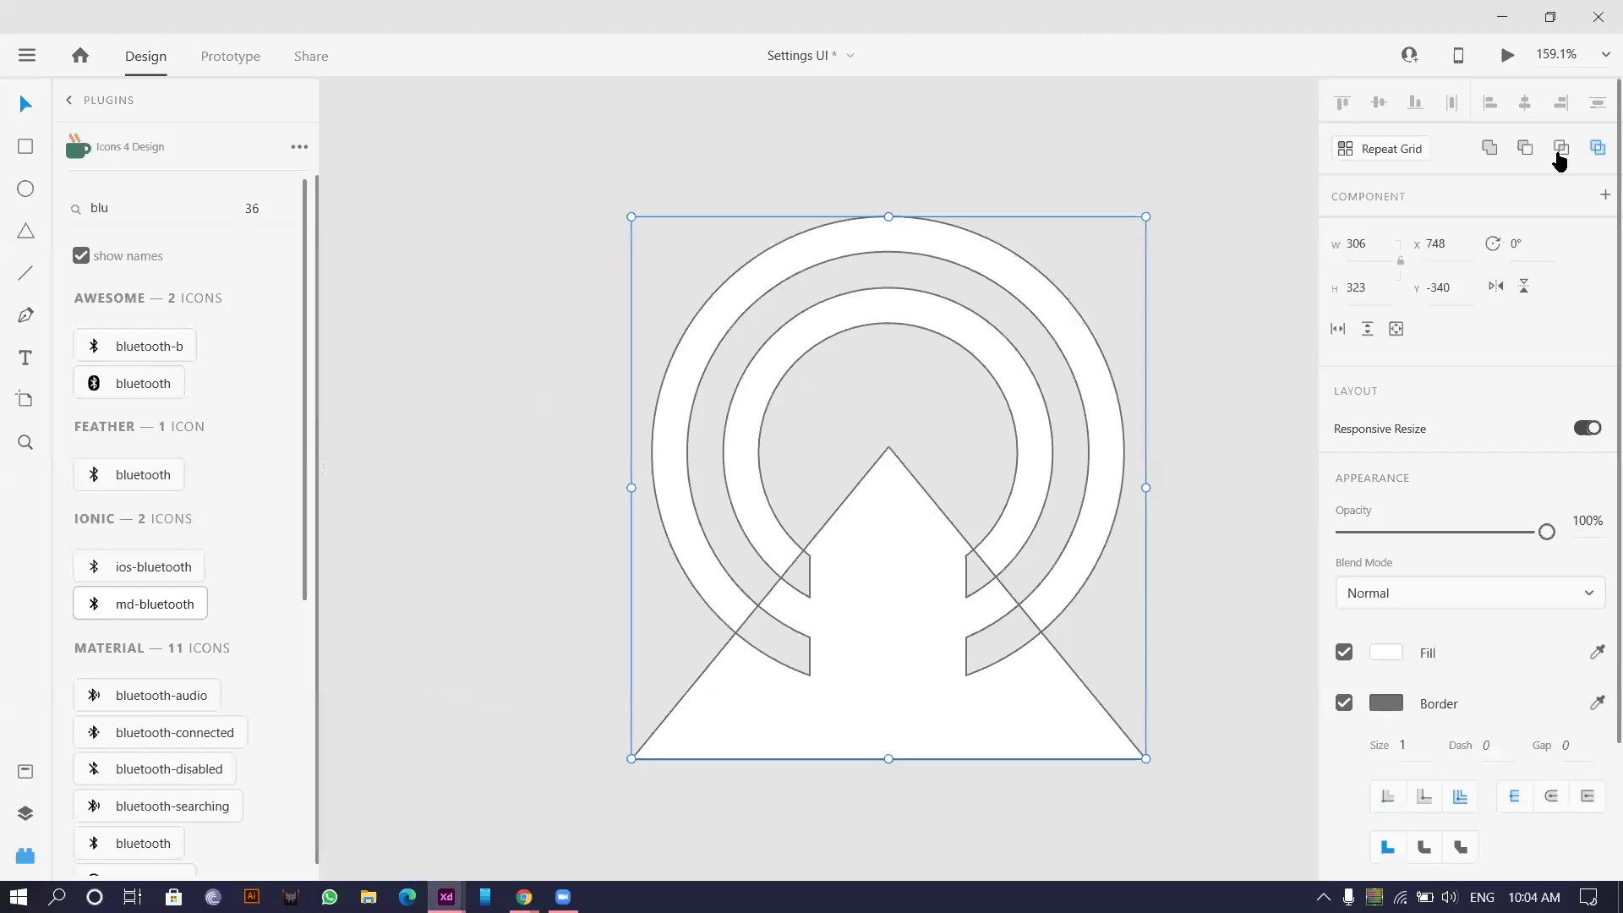
pyautogui.click(1559, 150)
pyautogui.scroll(-5, 928, 463)
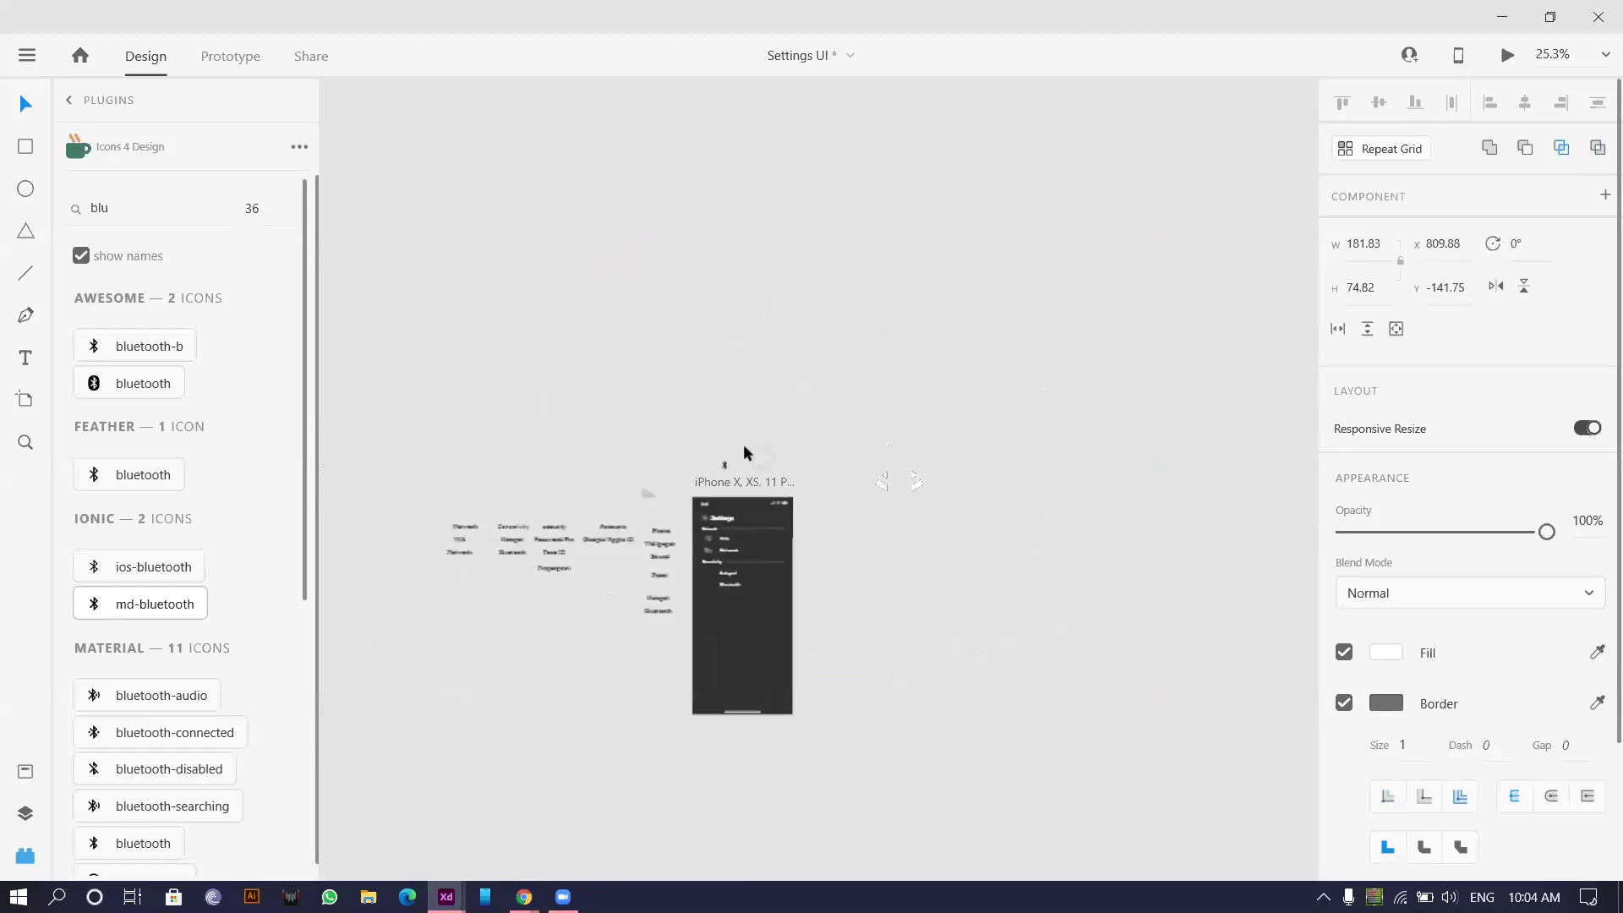
# - Undo the Intersect on the ring-and-triangle shape and move the triangle clear of the rings, below them
pyautogui.scroll(3, 743, 444)
pyautogui.moveTo(1128, 430); pyautogui.dragTo(914, 417)
pyautogui.scroll(-2, 913, 414)
pyautogui.scroll(5, 932, 427)
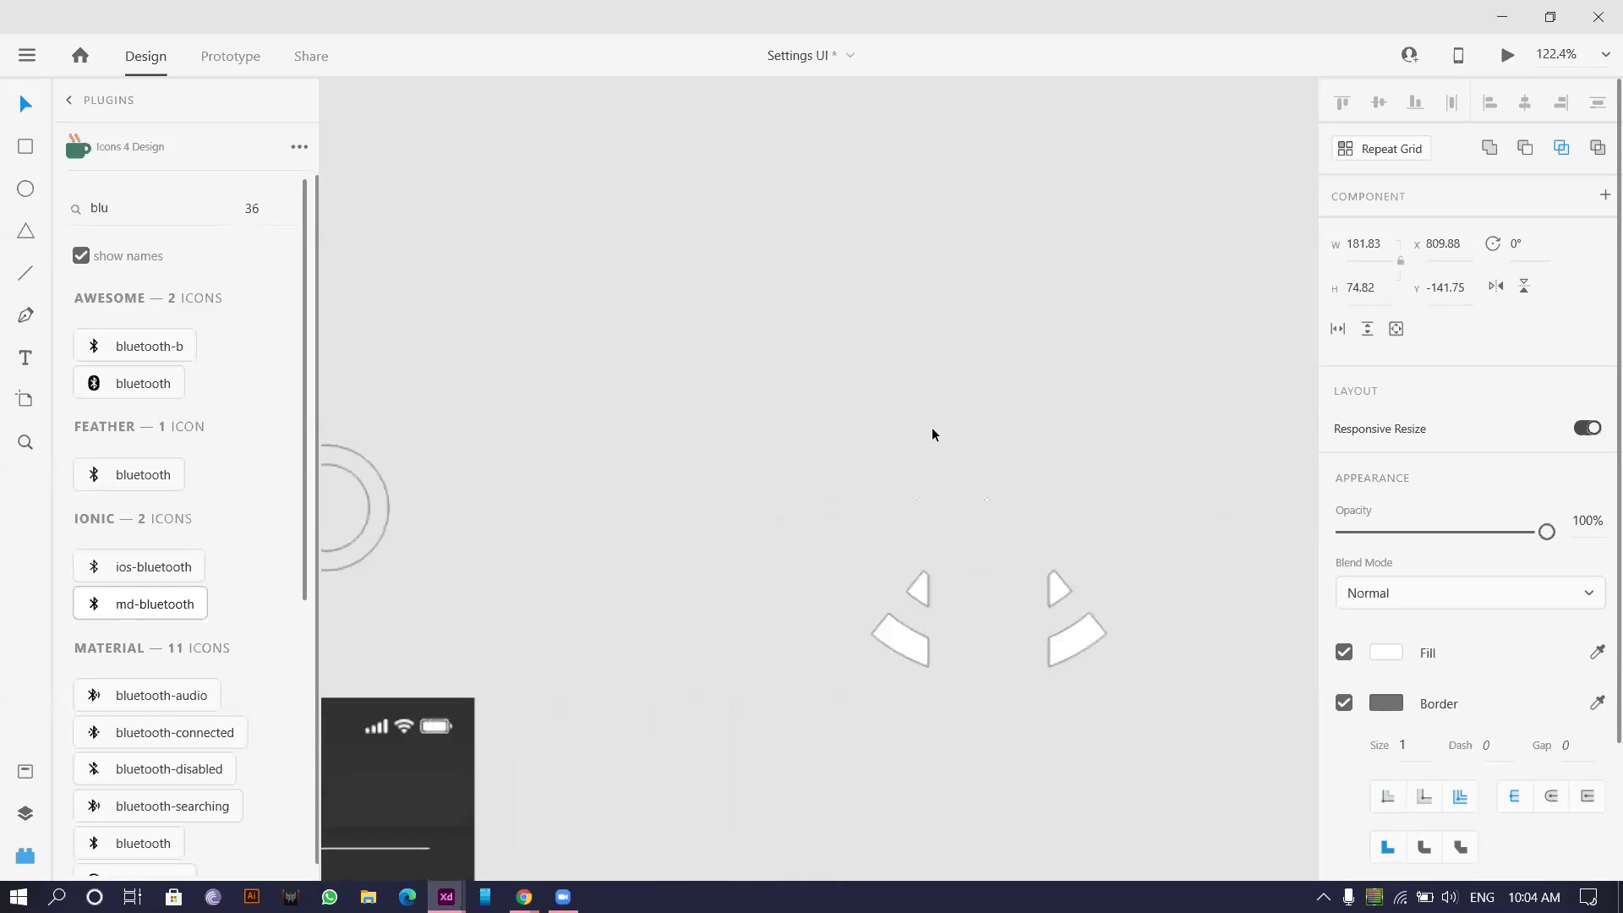
pyautogui.hotkey('ctrl', 'z')
pyautogui.click(948, 782)
pyautogui.click(976, 714)
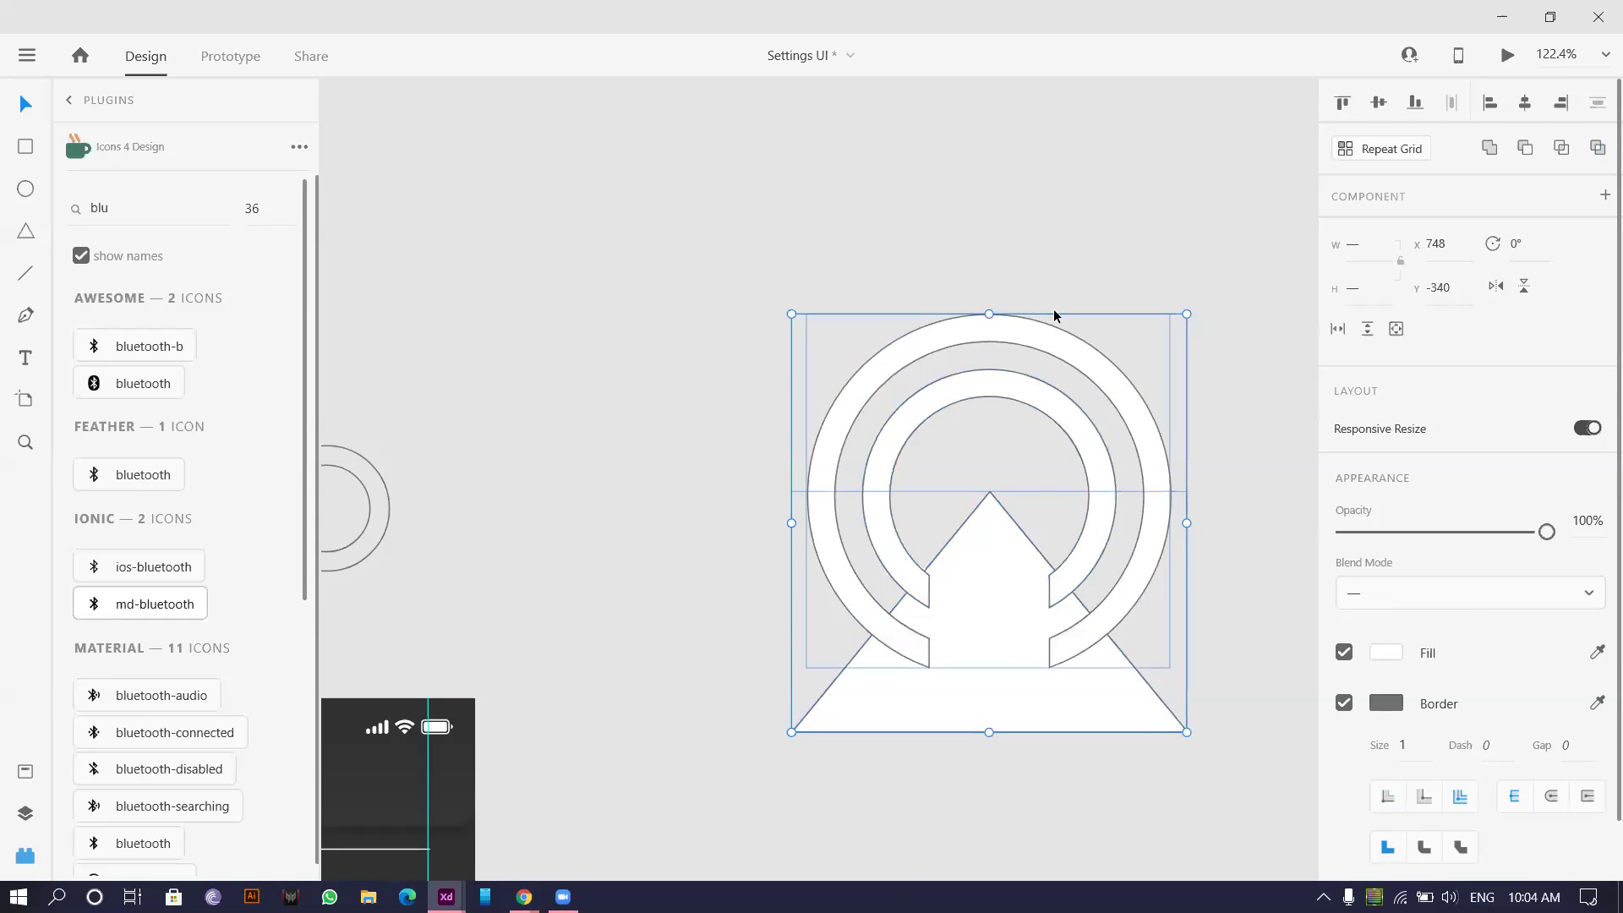
pyautogui.doubleClick(974, 712)
pyautogui.moveTo(974, 712); pyautogui.dragTo(1026, 903)
# - Draw a rectangle about 18 by 63 bridging the lower-left cut ends of the two rings
pyautogui.scroll(5, 887, 413)
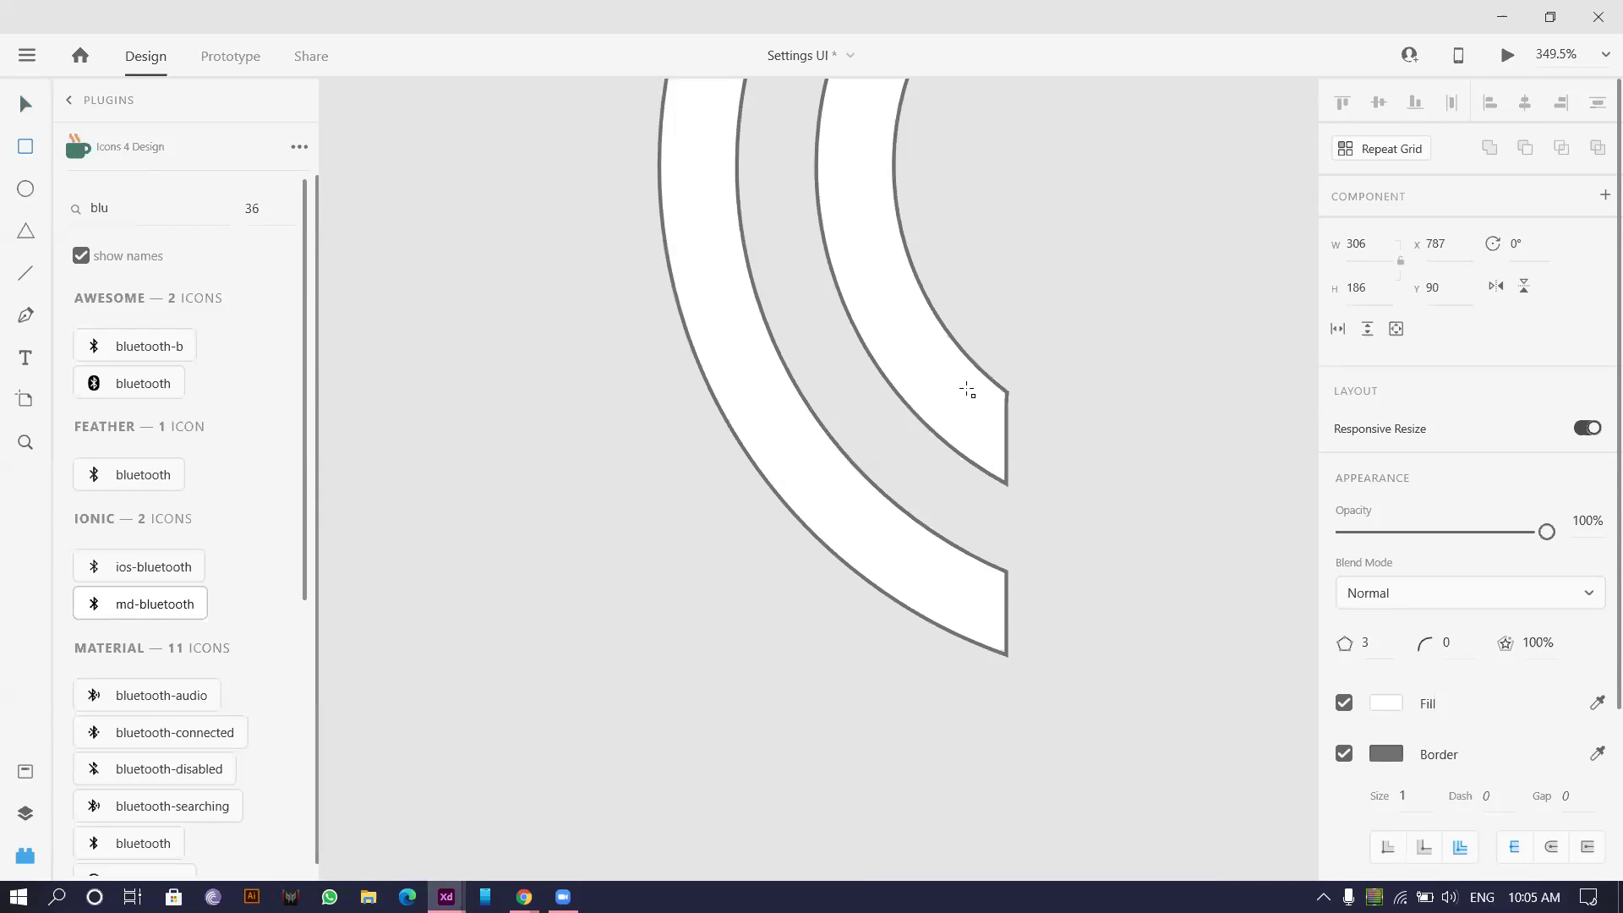
pyautogui.moveTo(1009, 393); pyautogui.dragTo(942, 623)
pyautogui.scroll(5, 1006, 510)
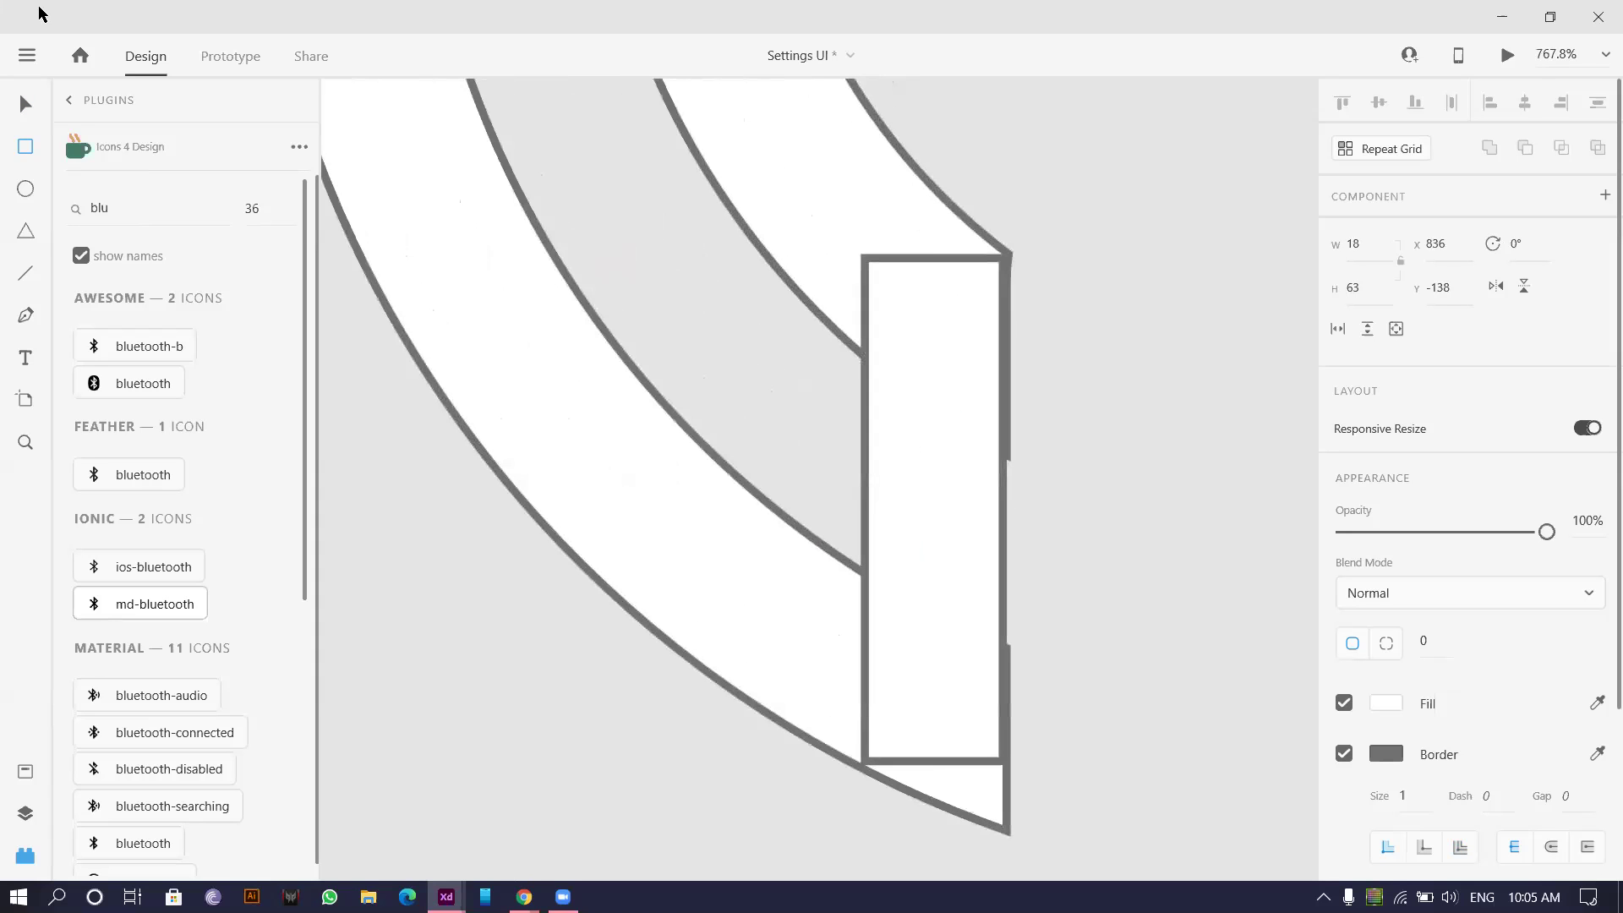
pyautogui.click(23, 106)
pyautogui.scroll(-5, 832, 352)
pyautogui.scroll(5, 700, 348)
pyautogui.moveTo(700, 348); pyautogui.dragTo(698, 352)
pyautogui.scroll(-5, 699, 352)
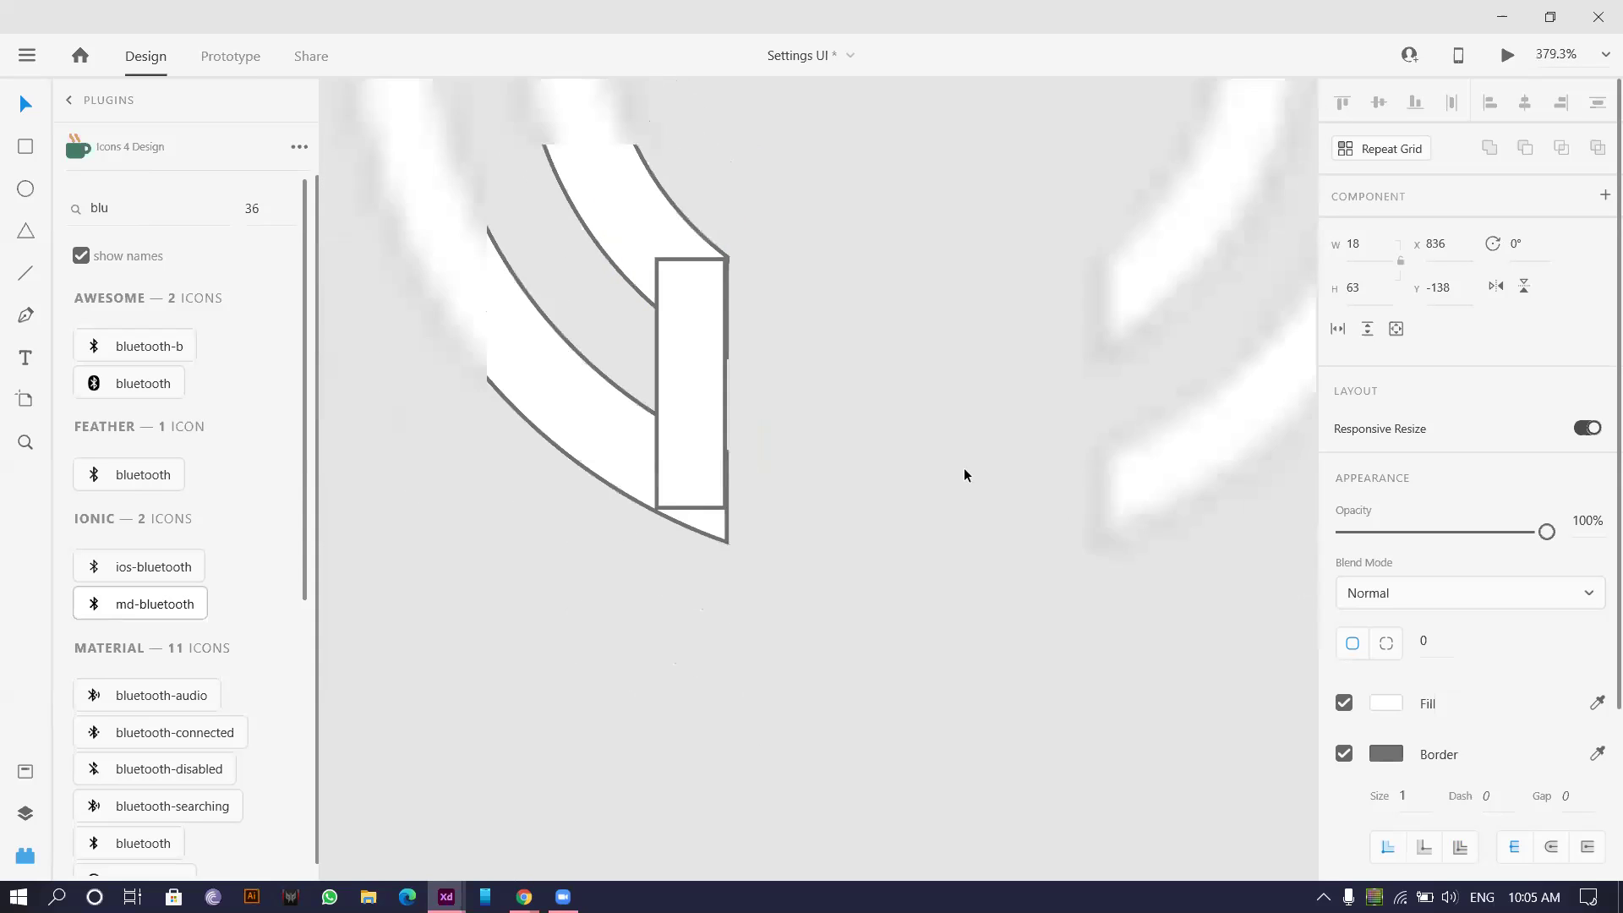
# - Turn off the border on both the rings and the bridging rectangle
pyautogui.moveTo(578, 520); pyautogui.dragTo(1022, 139)
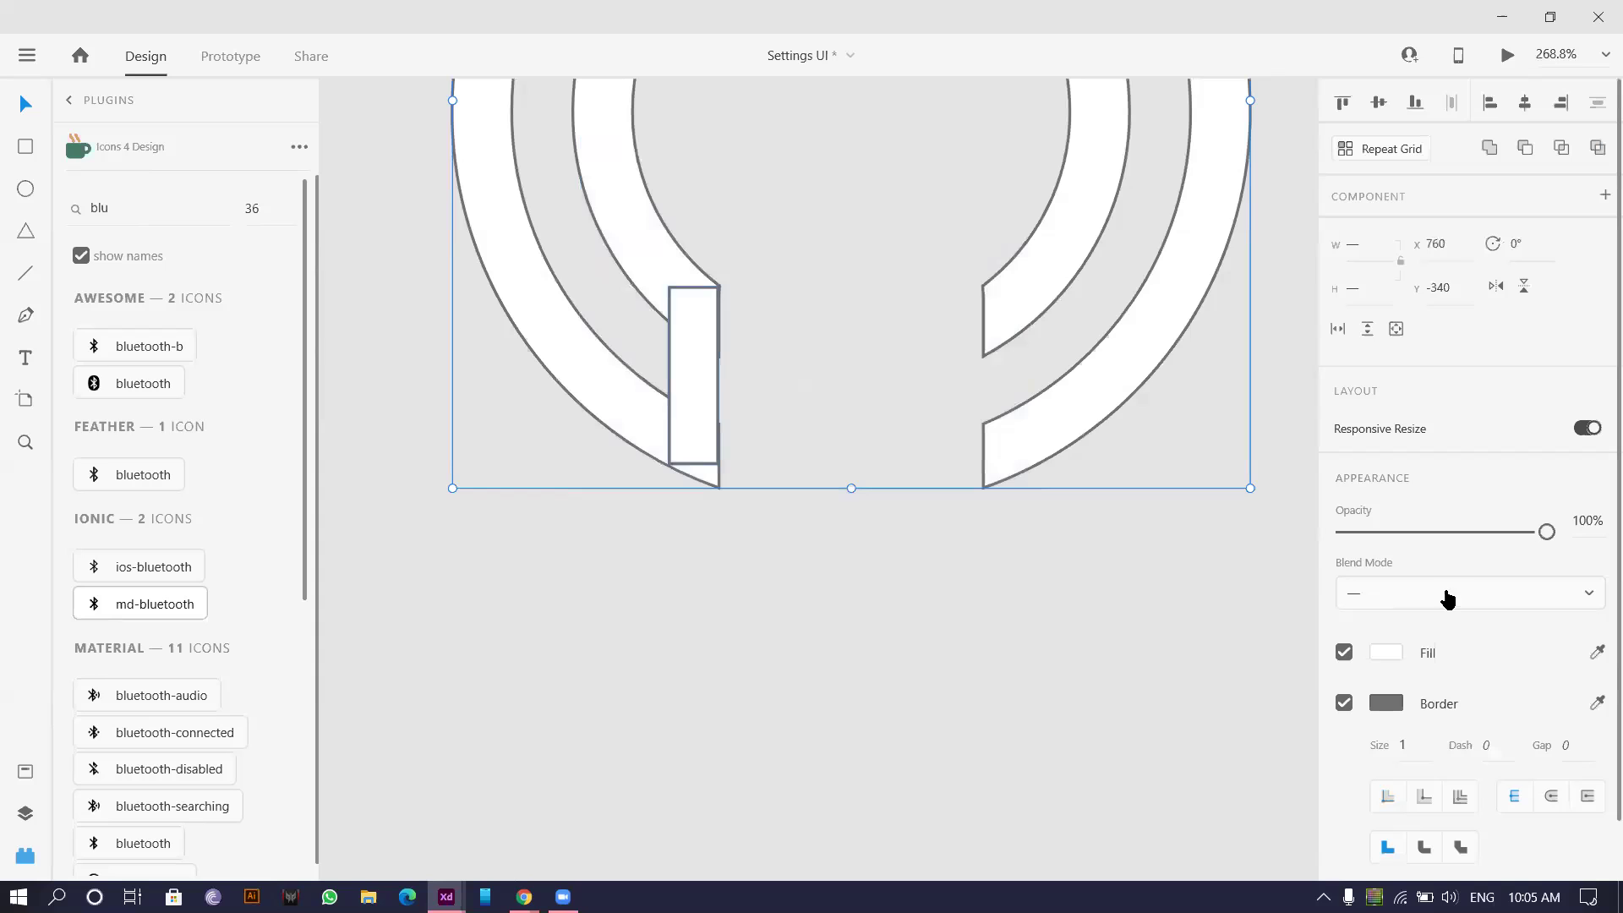
pyautogui.click(1344, 703)
pyautogui.scroll(5, 720, 338)
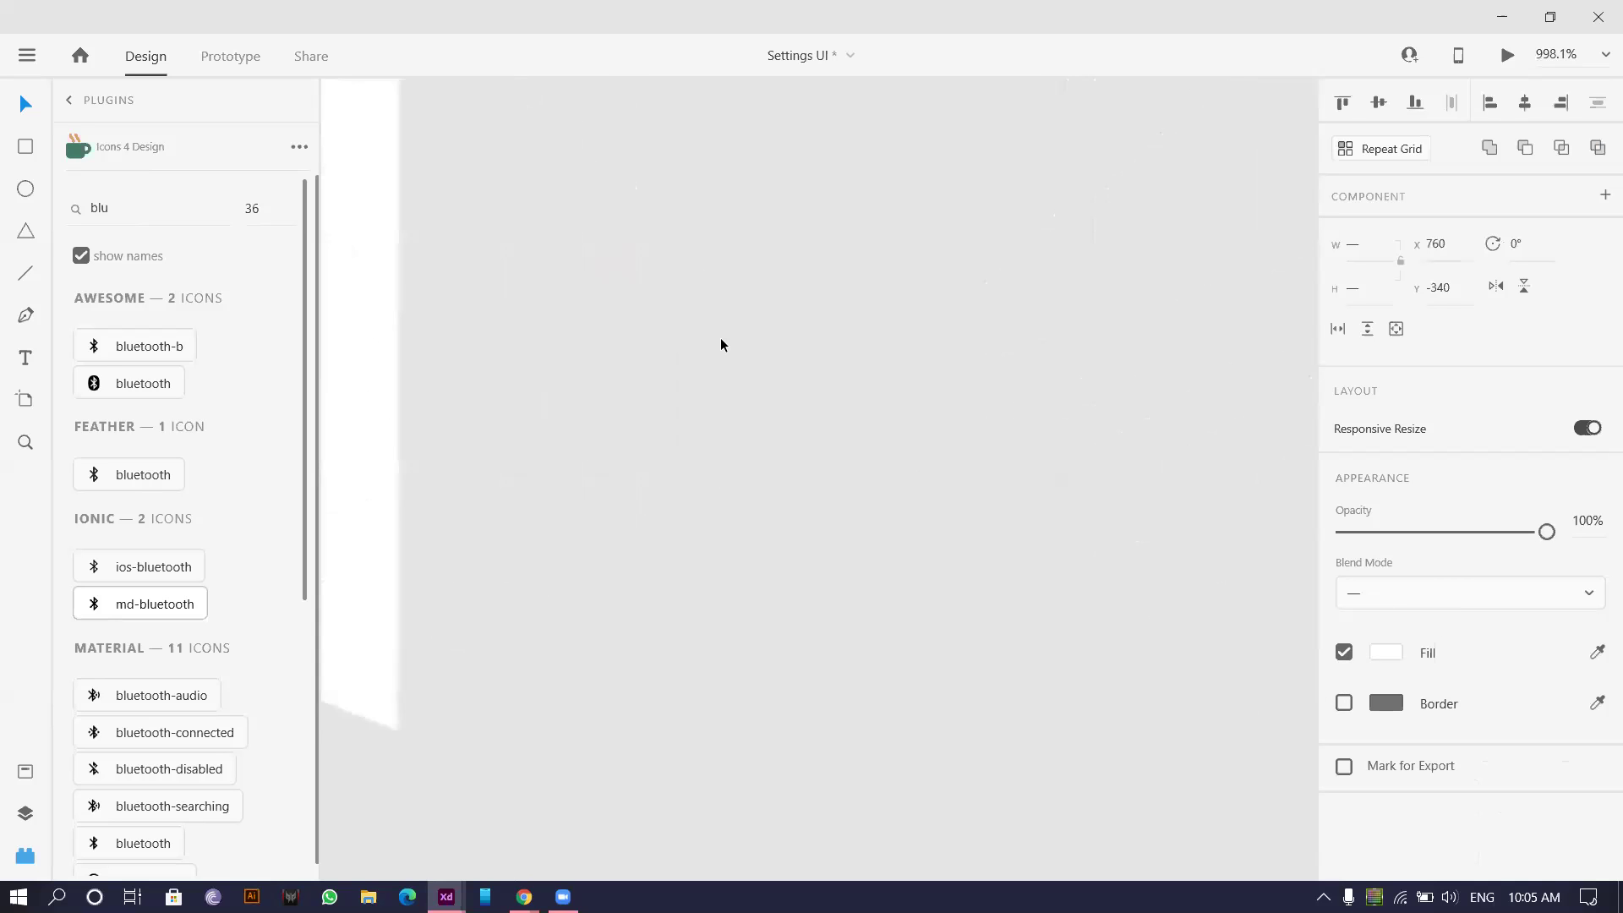
pyautogui.hotkey('ctrl', 'g')
pyautogui.scroll(3, 692, 349)
pyautogui.scroll(-8, 596, 521)
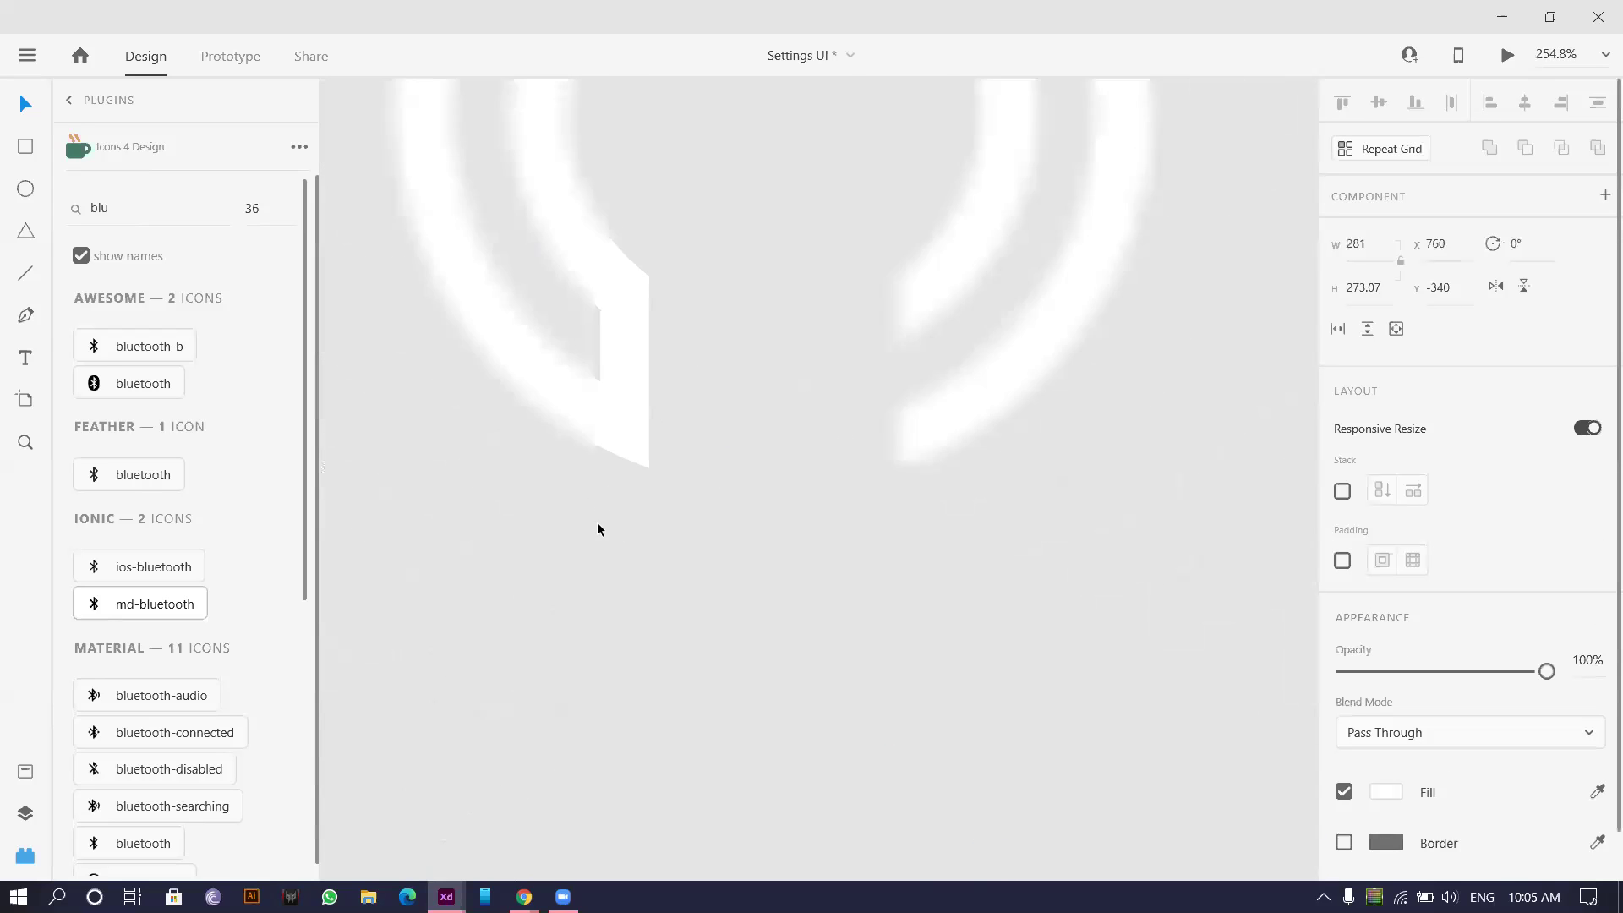
pyautogui.hotkey('ctrl', 'shift', 'g')
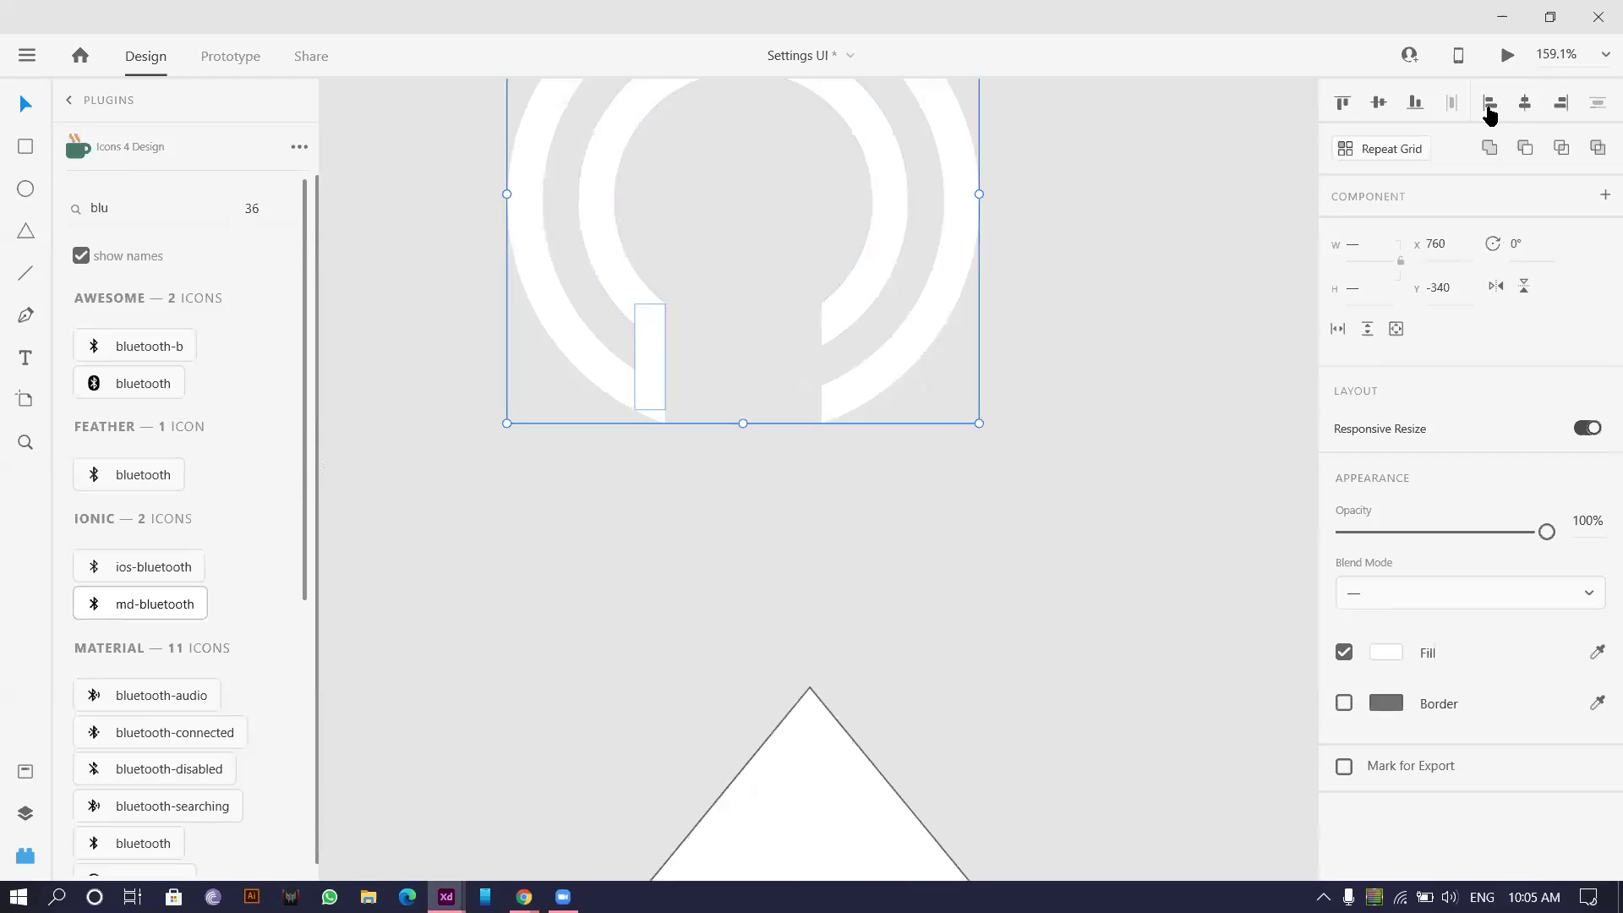
# - Combine the rings and rectangle with the Add operation and move the resulting shape onto the phone artboard
pyautogui.click(1489, 148)
pyautogui.scroll(-6, 946, 387)
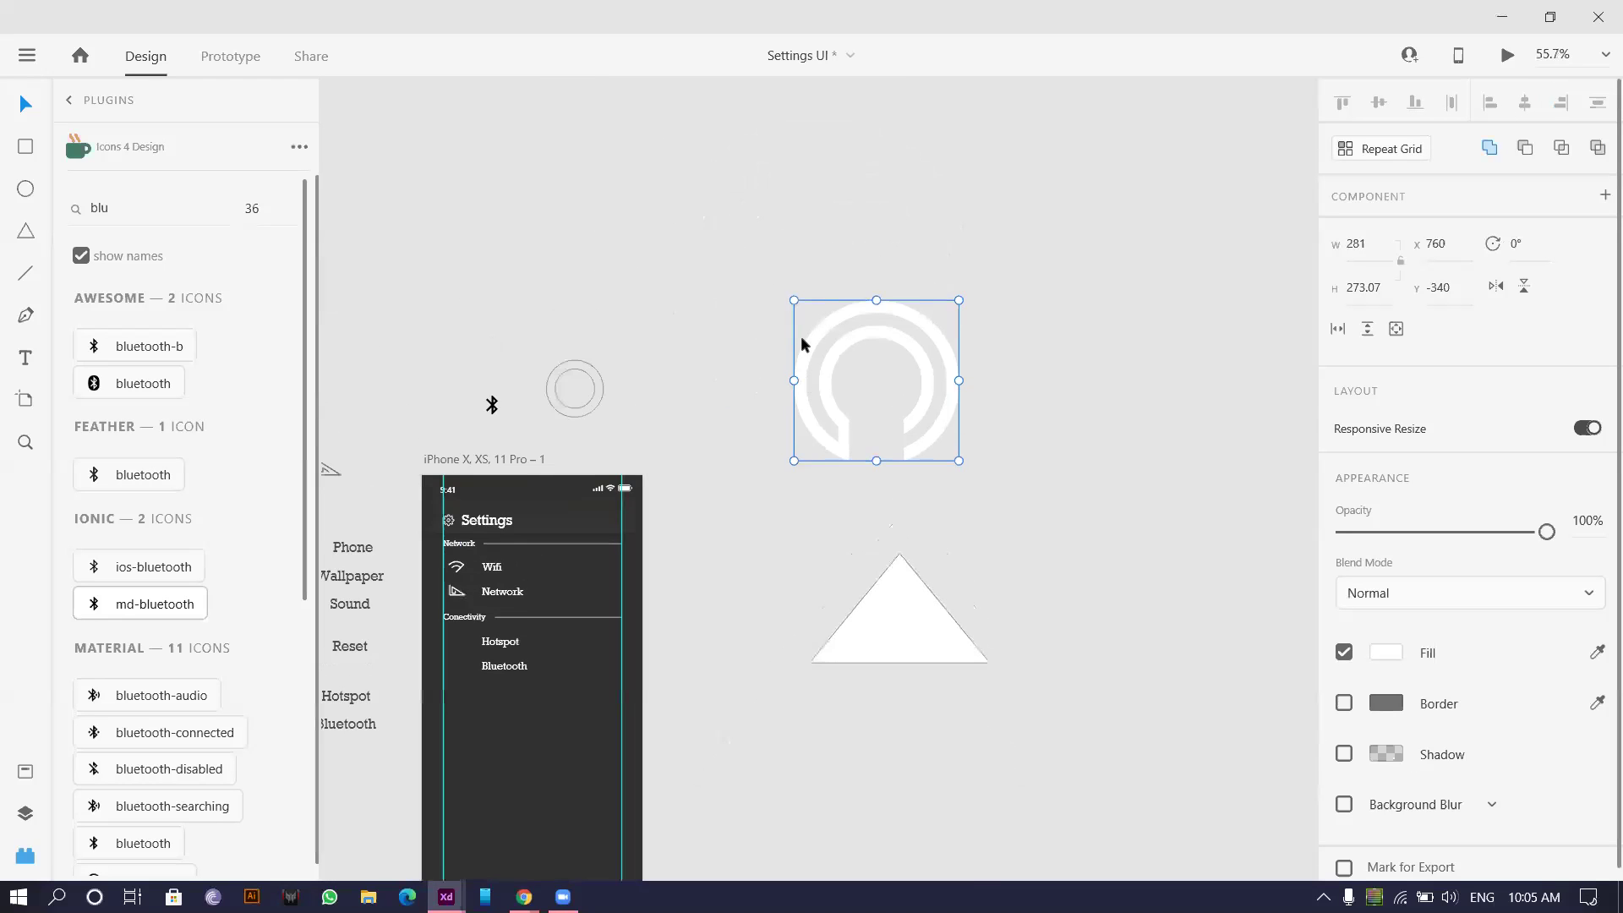
pyautogui.scroll(2, 803, 351)
pyautogui.moveTo(847, 428); pyautogui.dragTo(465, 746)
pyautogui.scroll(5, 518, 772)
pyautogui.scroll(-4, 669, 658)
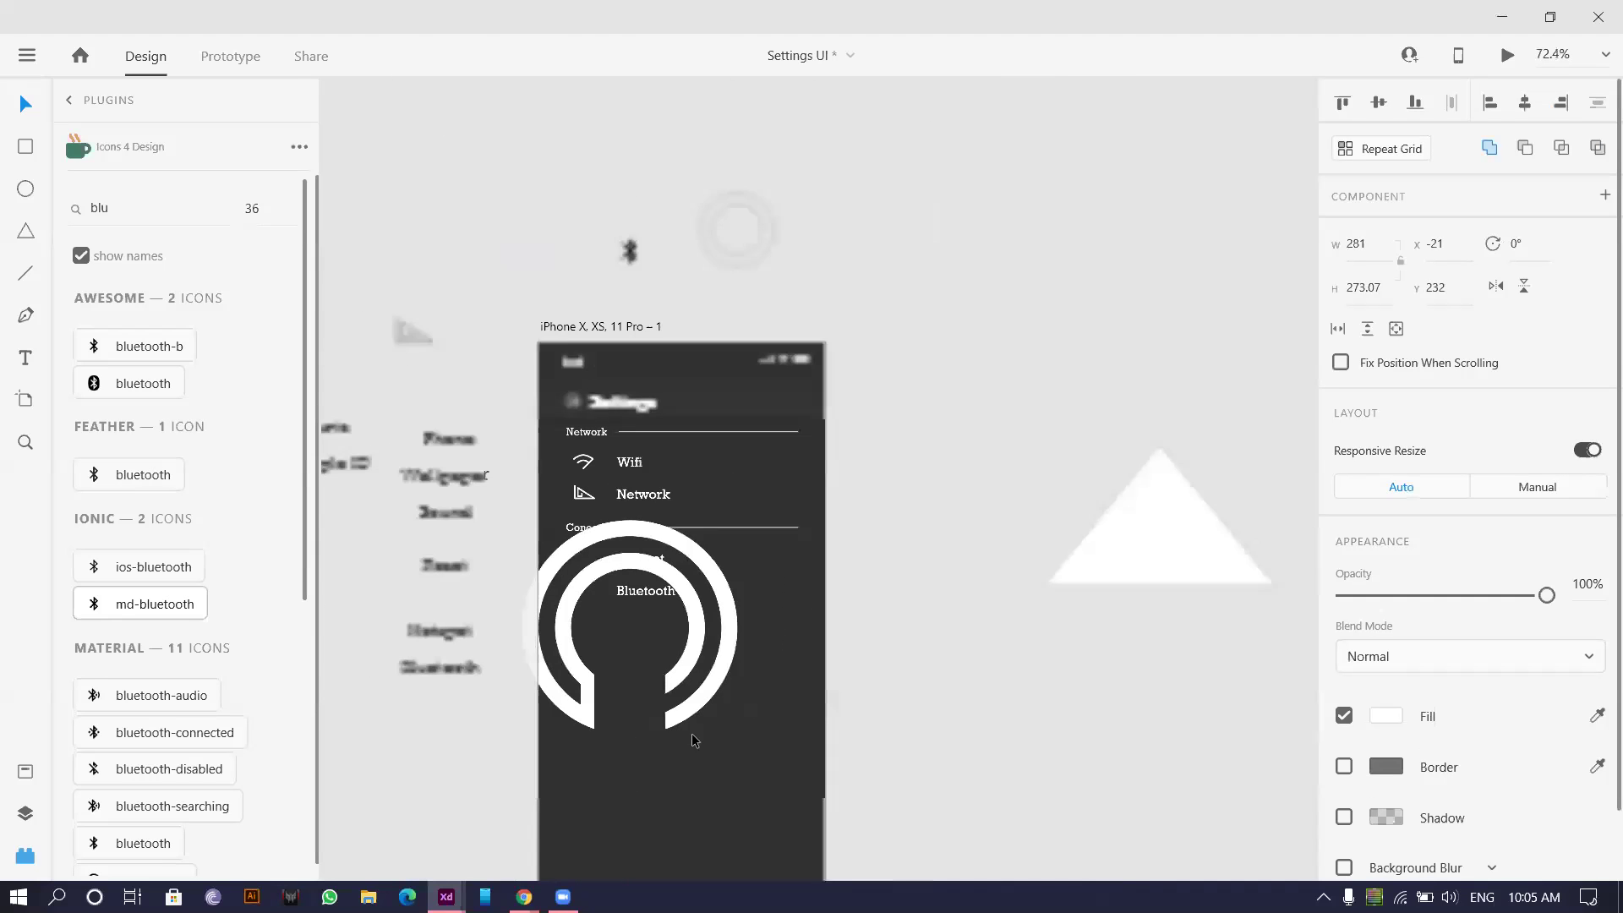
# - Scale the hotspot icon down to 23 by 21.07 and place it beside the Hotspot label
pyautogui.moveTo(735, 729); pyautogui.dragTo(634, 651)
pyautogui.scroll(4, 633, 652)
pyautogui.moveTo(718, 681); pyautogui.dragTo(511, 303)
pyautogui.scroll(5, 661, 622)
pyautogui.scroll(2, 523, 377)
pyautogui.scroll(-6, 688, 465)
pyautogui.scroll(5, 690, 464)
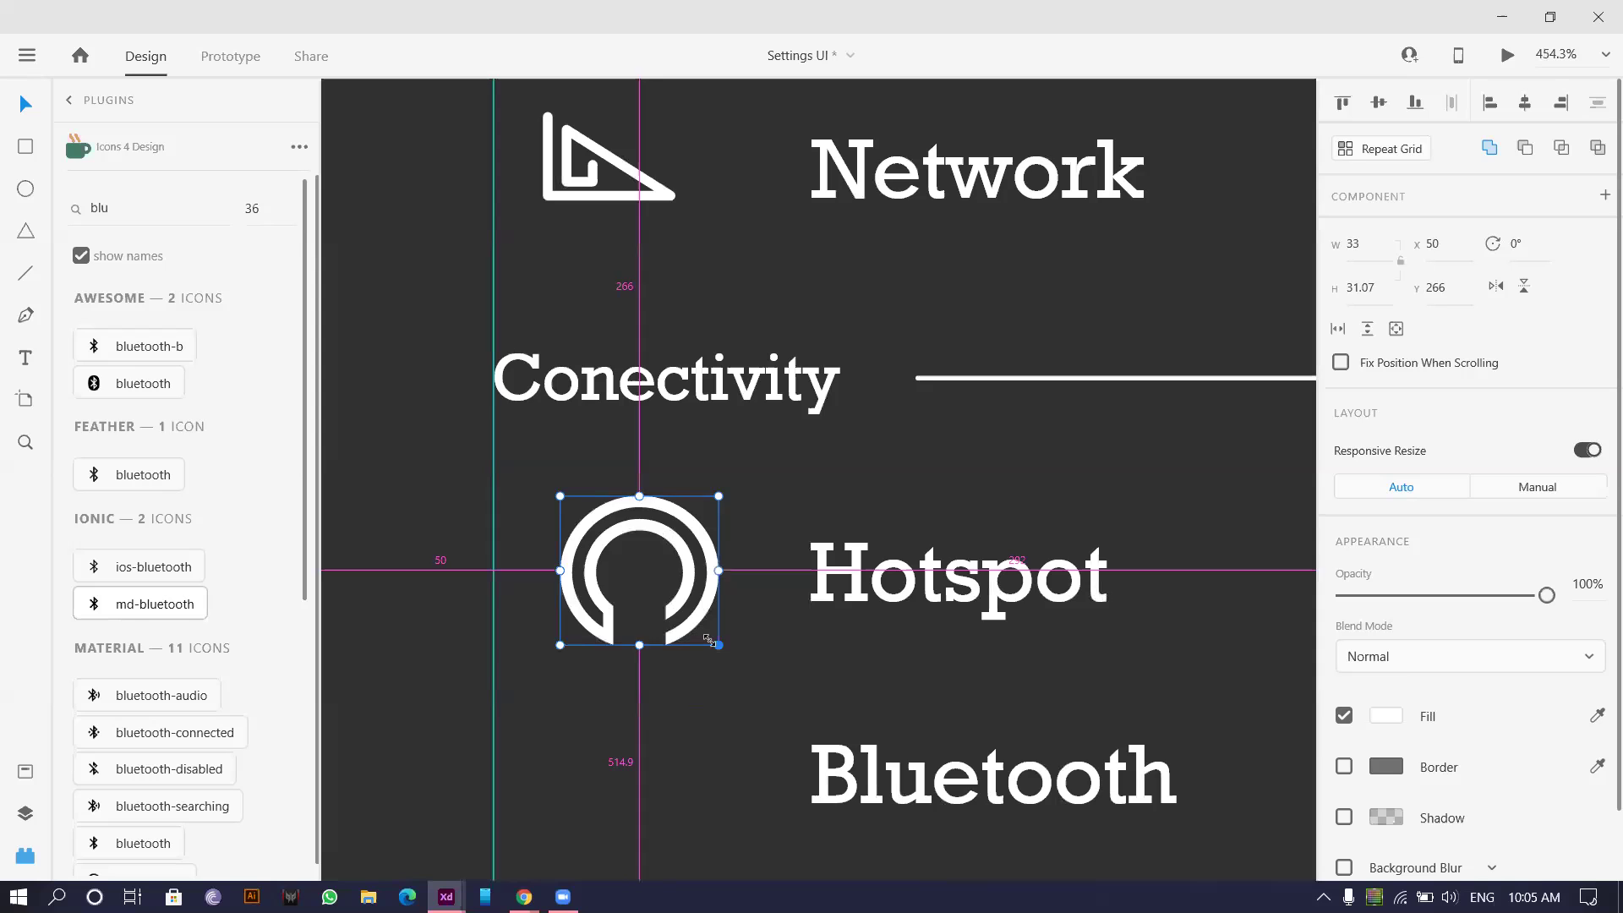
pyautogui.moveTo(708, 640); pyautogui.dragTo(688, 619)
pyautogui.scroll(-8, 692, 621)
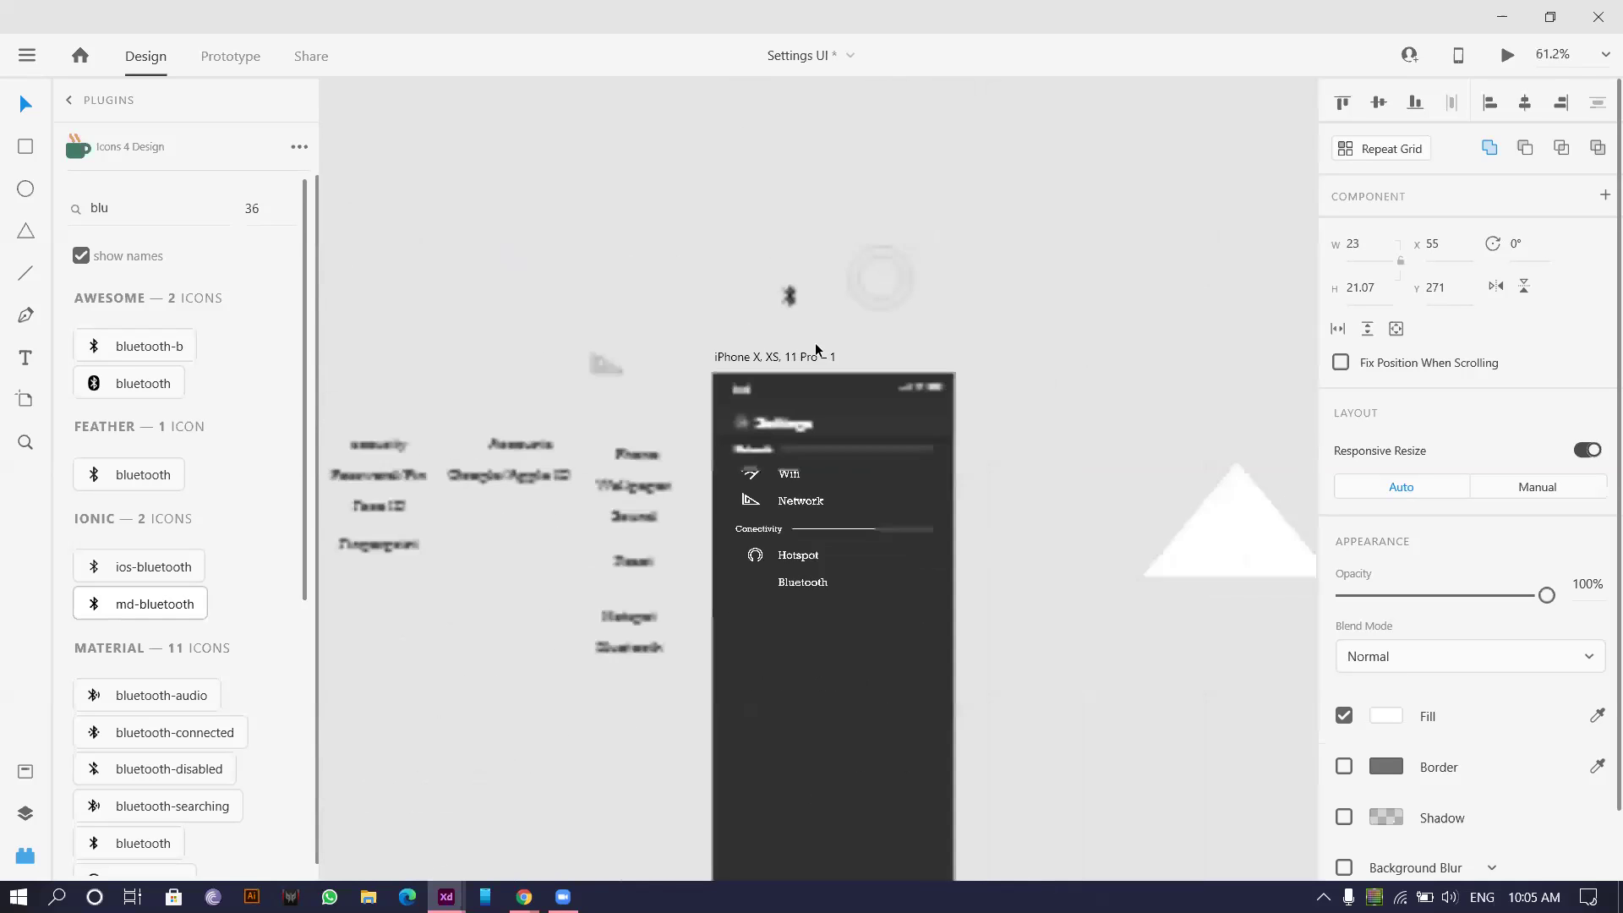
# - Copy the Bluetooth icon from above the artboard to beside the Bluetooth label and scale it to 13.44 by 21.06
pyautogui.scroll(5, 817, 349)
pyautogui.click(759, 268)
pyautogui.scroll(-2, 625, 626)
pyautogui.moveTo(556, 811); pyautogui.dragTo(665, 777)
pyautogui.scroll(3, 783, 500)
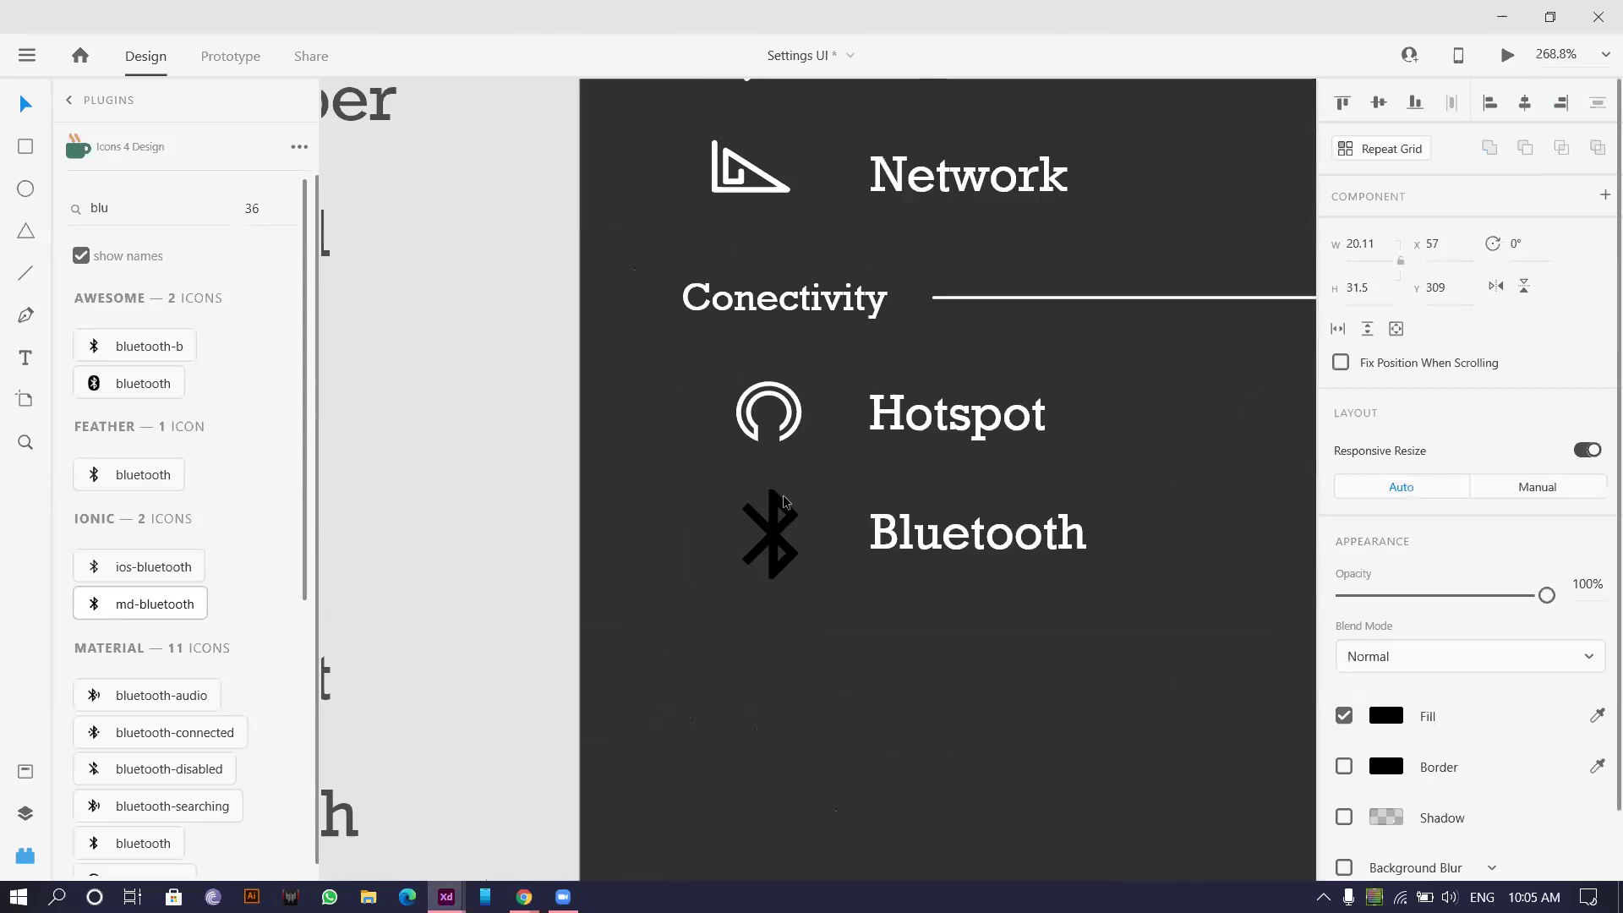
pyautogui.scroll(5, 783, 501)
pyautogui.moveTo(816, 643); pyautogui.dragTo(795, 610)
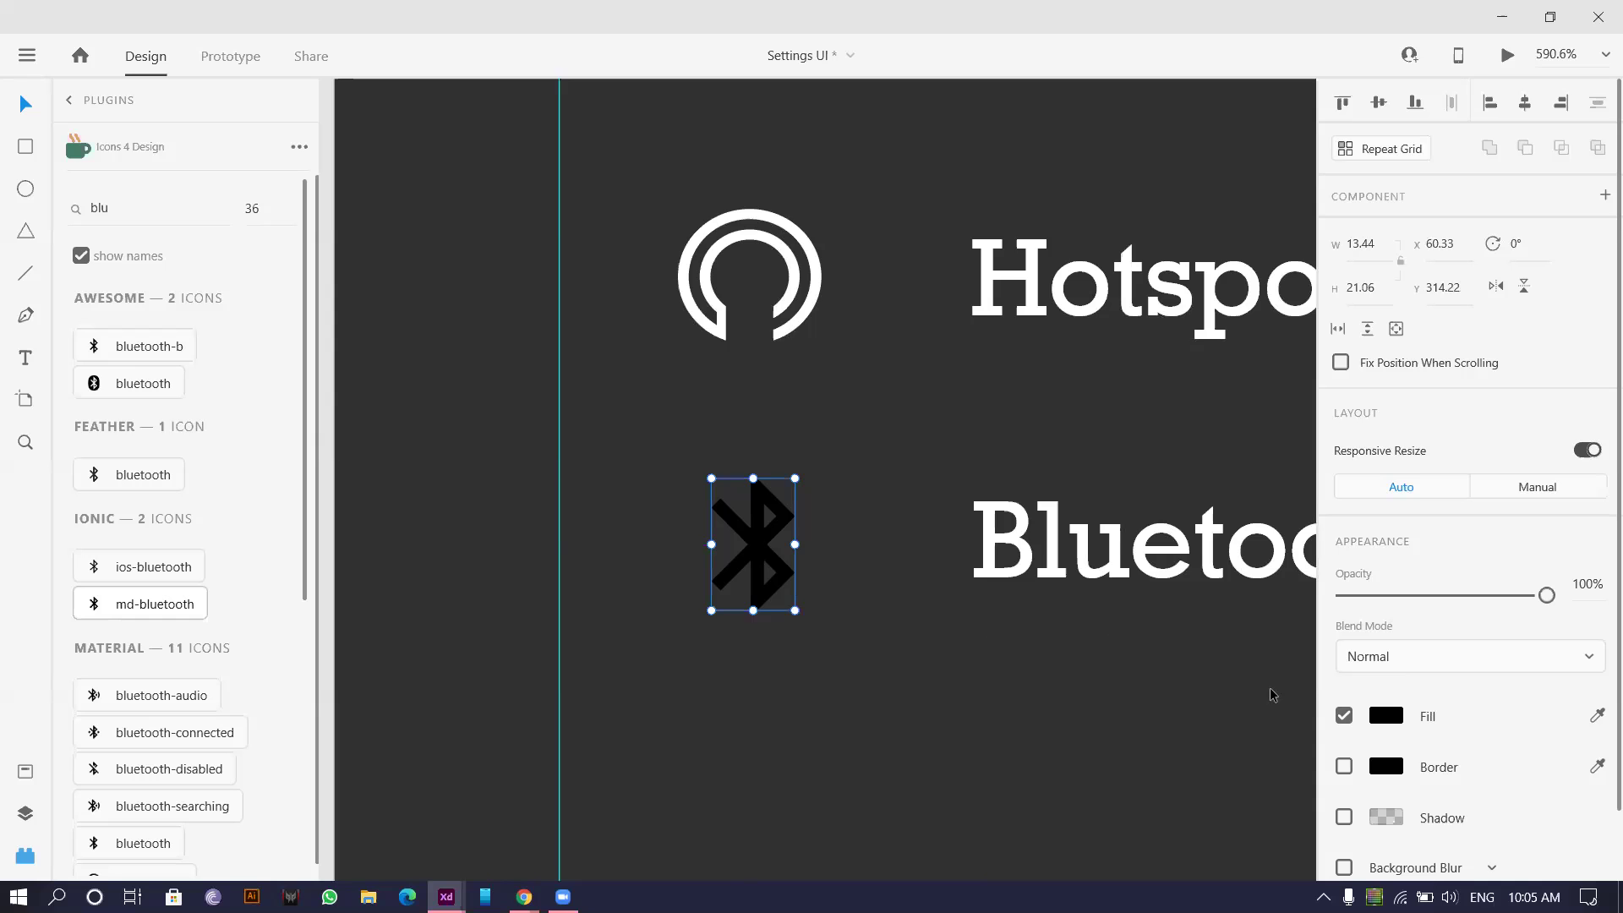
# - Set the fill of the Bluetooth icon on the artboard to white, ffffff
pyautogui.click(1385, 717)
pyautogui.write('ffffff')
pyautogui.hotkey('ctrl', '0')
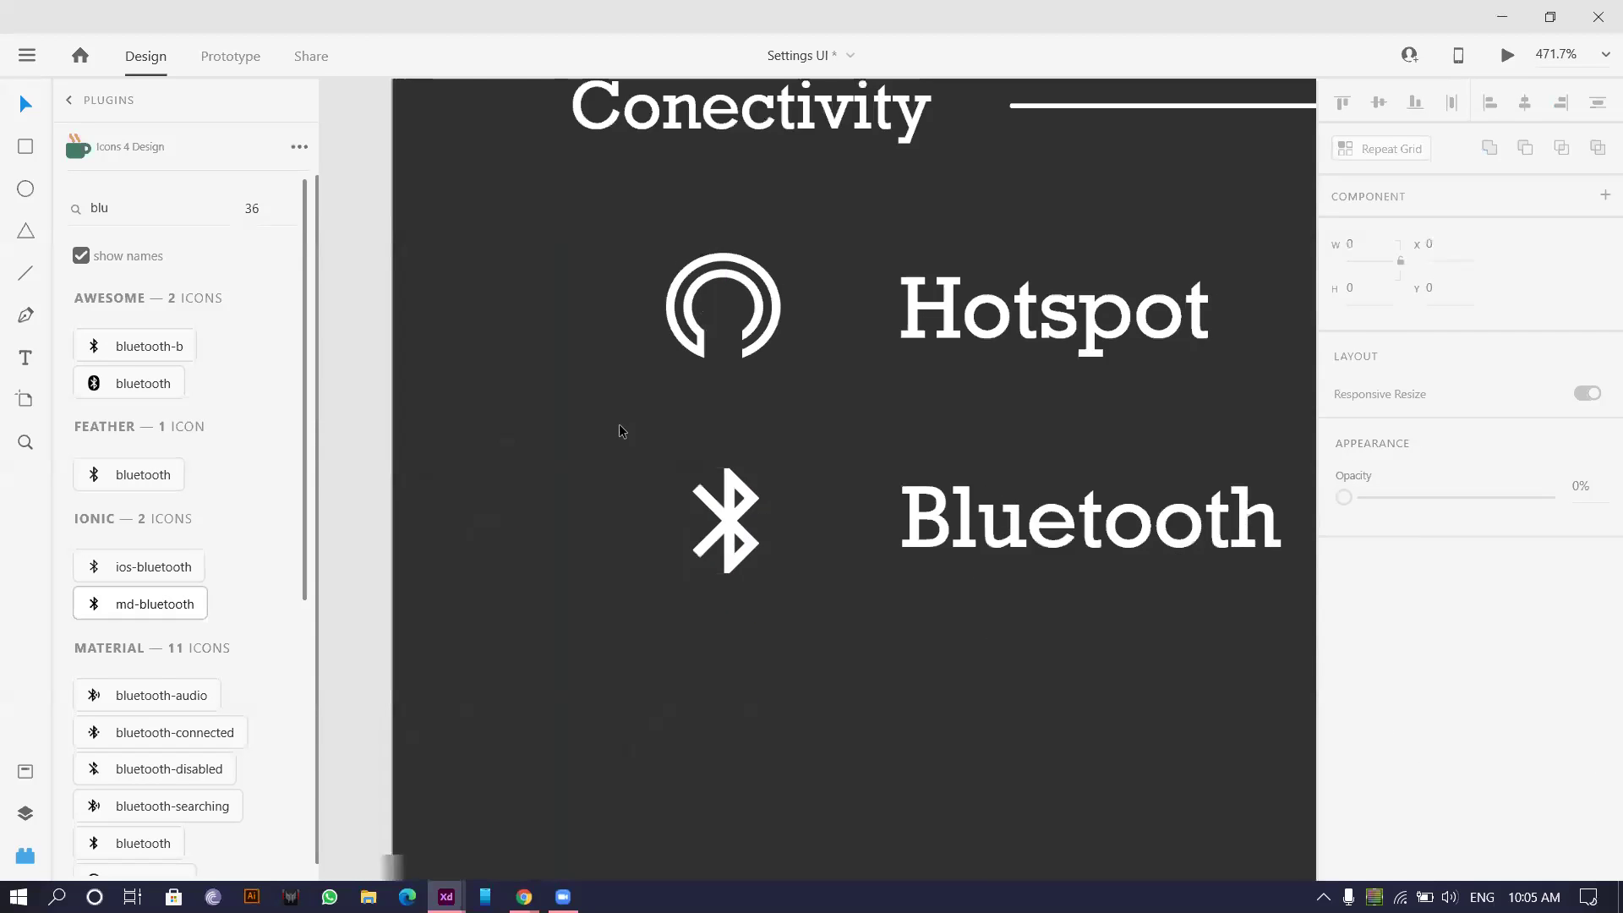
pyautogui.hscroll(-5, 596, 427)
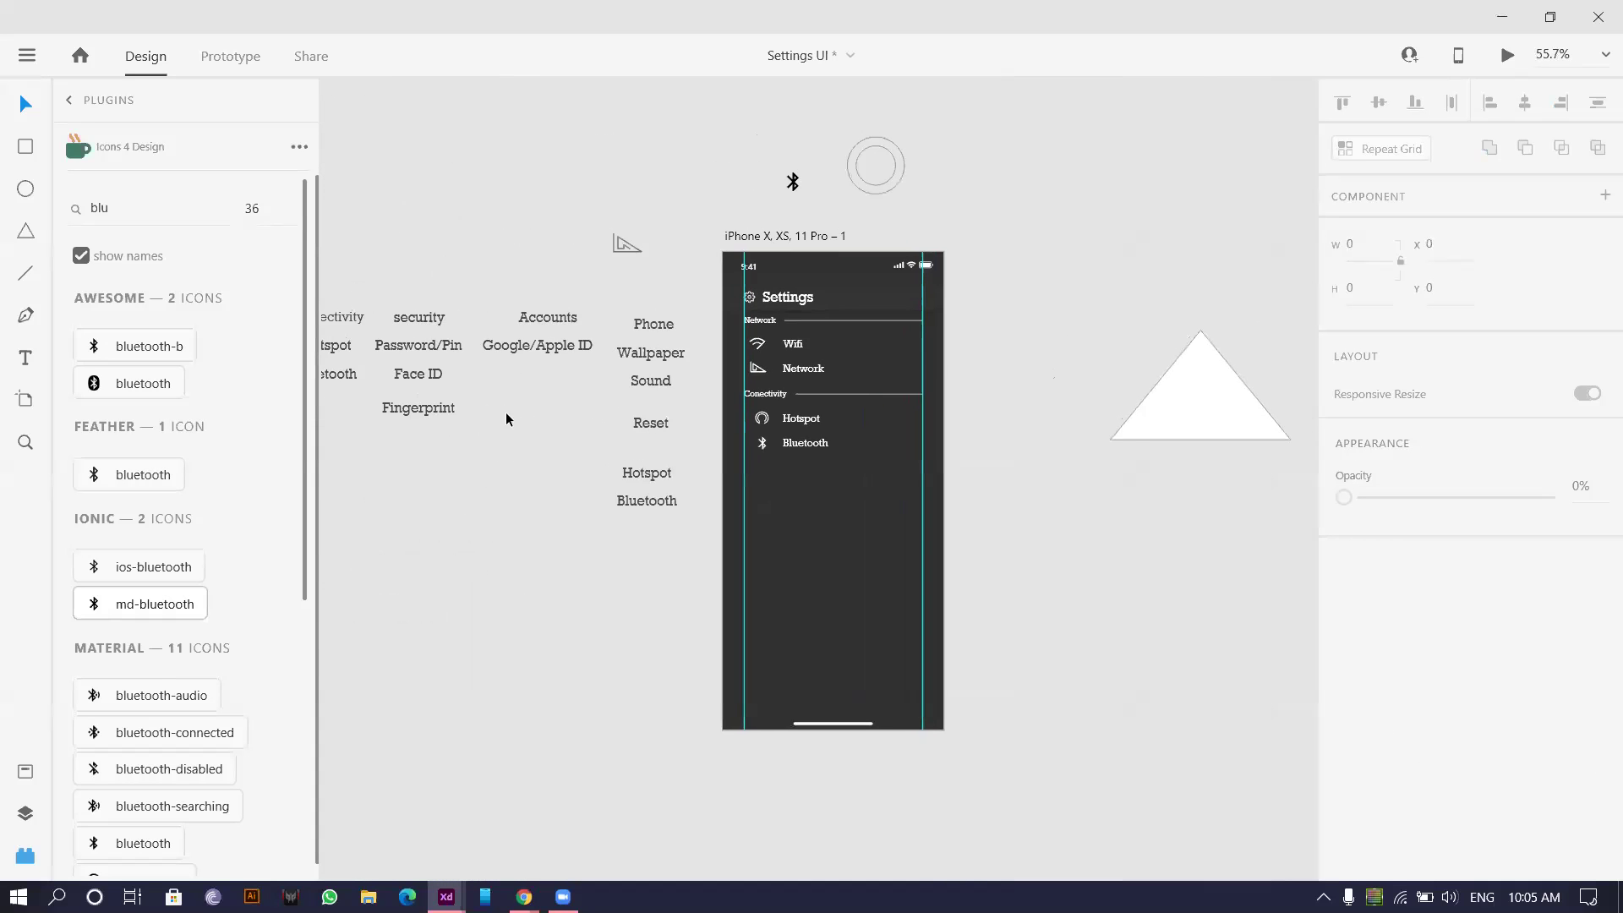
# - Duplicate the Conectivity heading with its divider line below the Bluetooth row, at Y 365
pyautogui.scroll(3, 595, 396)
pyautogui.moveTo(640, 420); pyautogui.dragTo(740, 406)
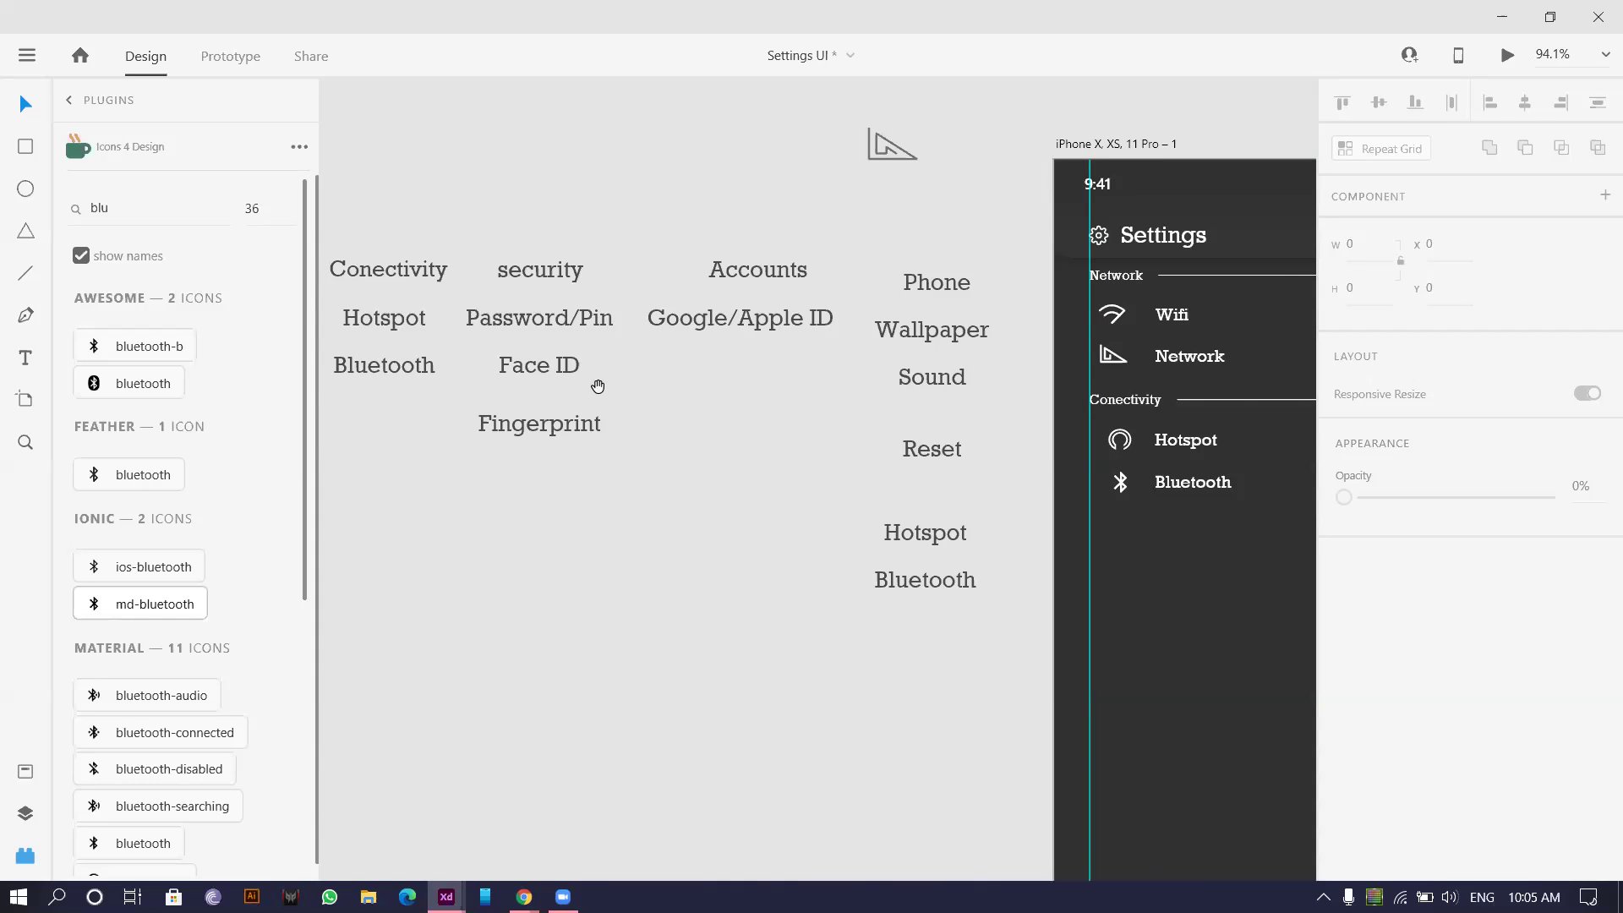
pyautogui.moveTo(599, 386); pyautogui.dragTo(717, 385)
pyautogui.moveTo(617, 186); pyautogui.dragTo(762, 334)
pyautogui.hscroll(5, 761, 334)
pyautogui.scroll(-1, 761, 334)
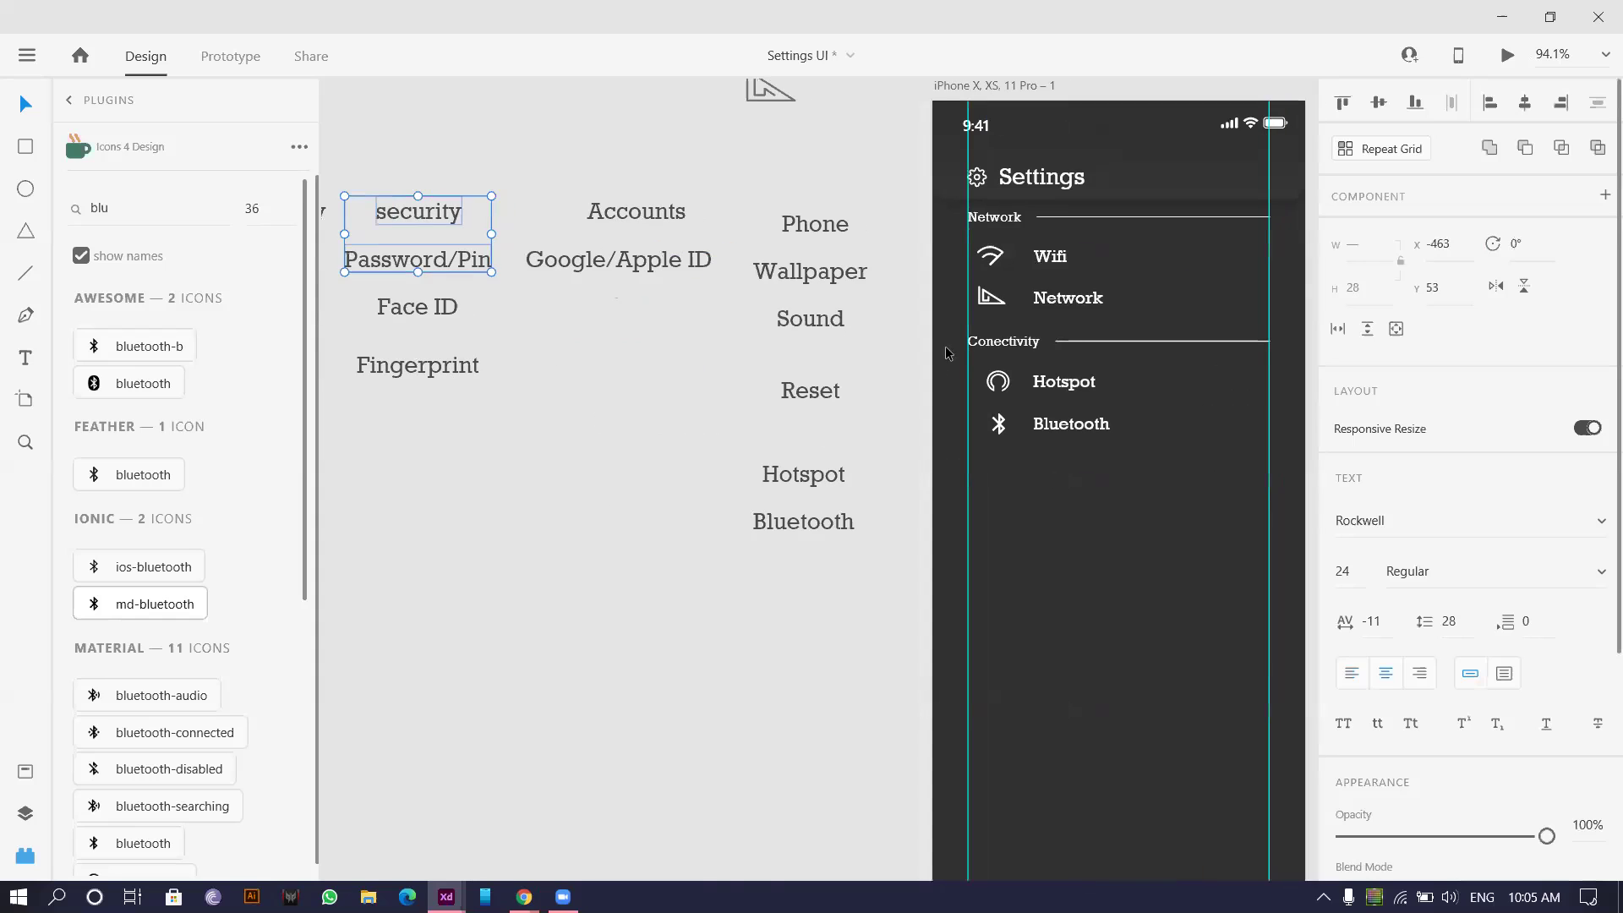
pyautogui.click(1082, 343)
pyautogui.moveTo(1020, 355); pyautogui.dragTo(1015, 476)
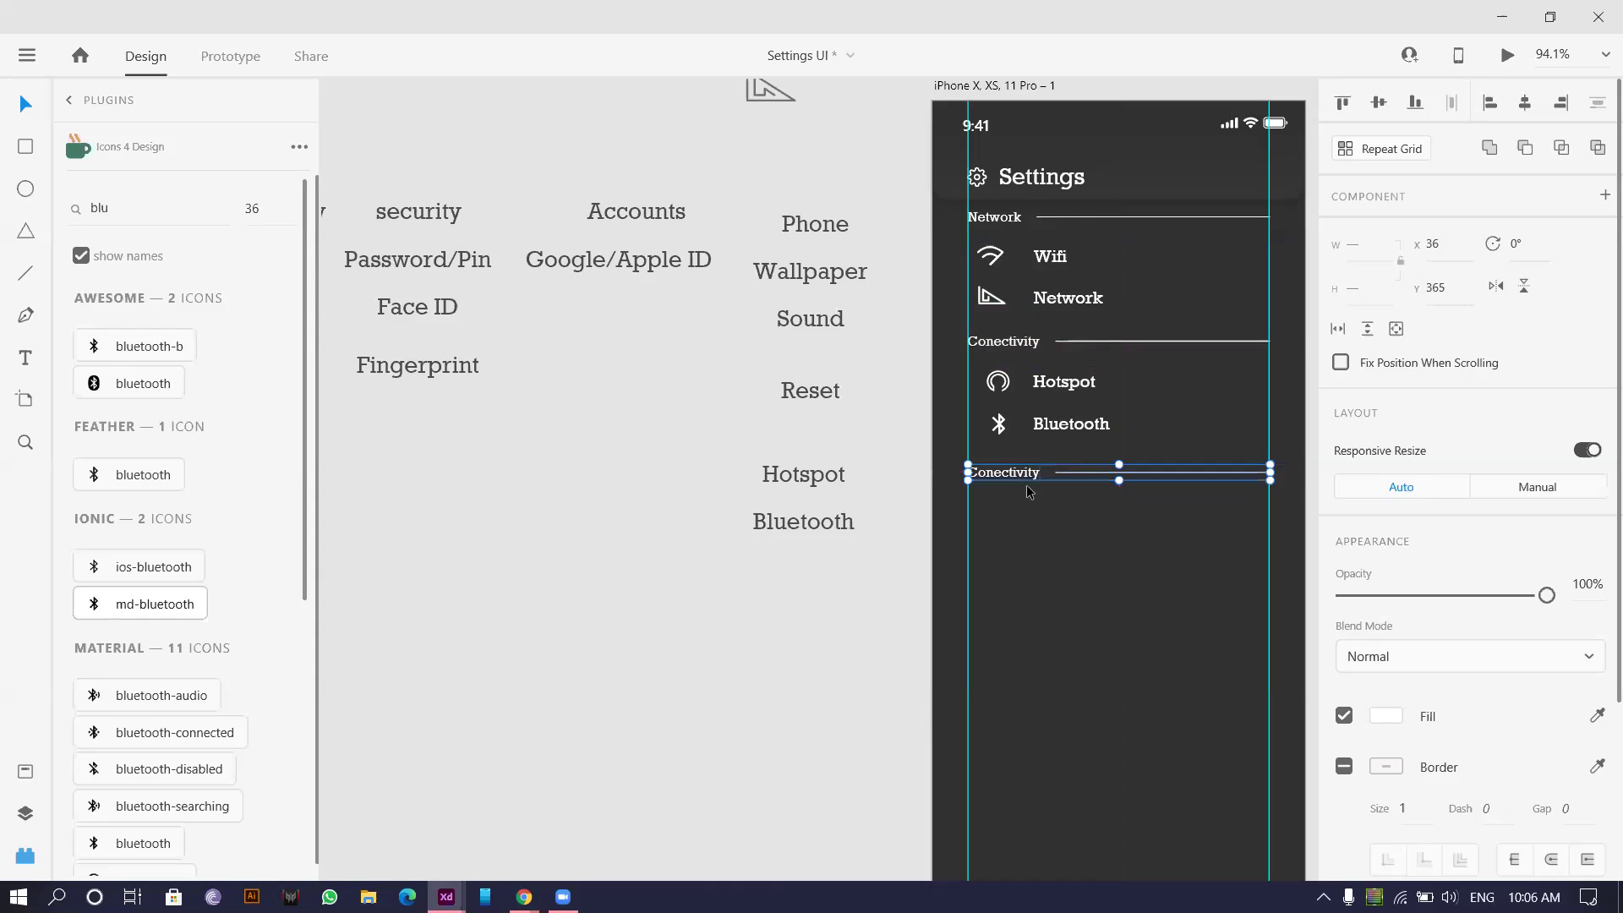
# - Left-align the duplicated heading's text and change it to Security
pyautogui.scroll(5, 1022, 483)
pyautogui.doubleClick(1007, 439)
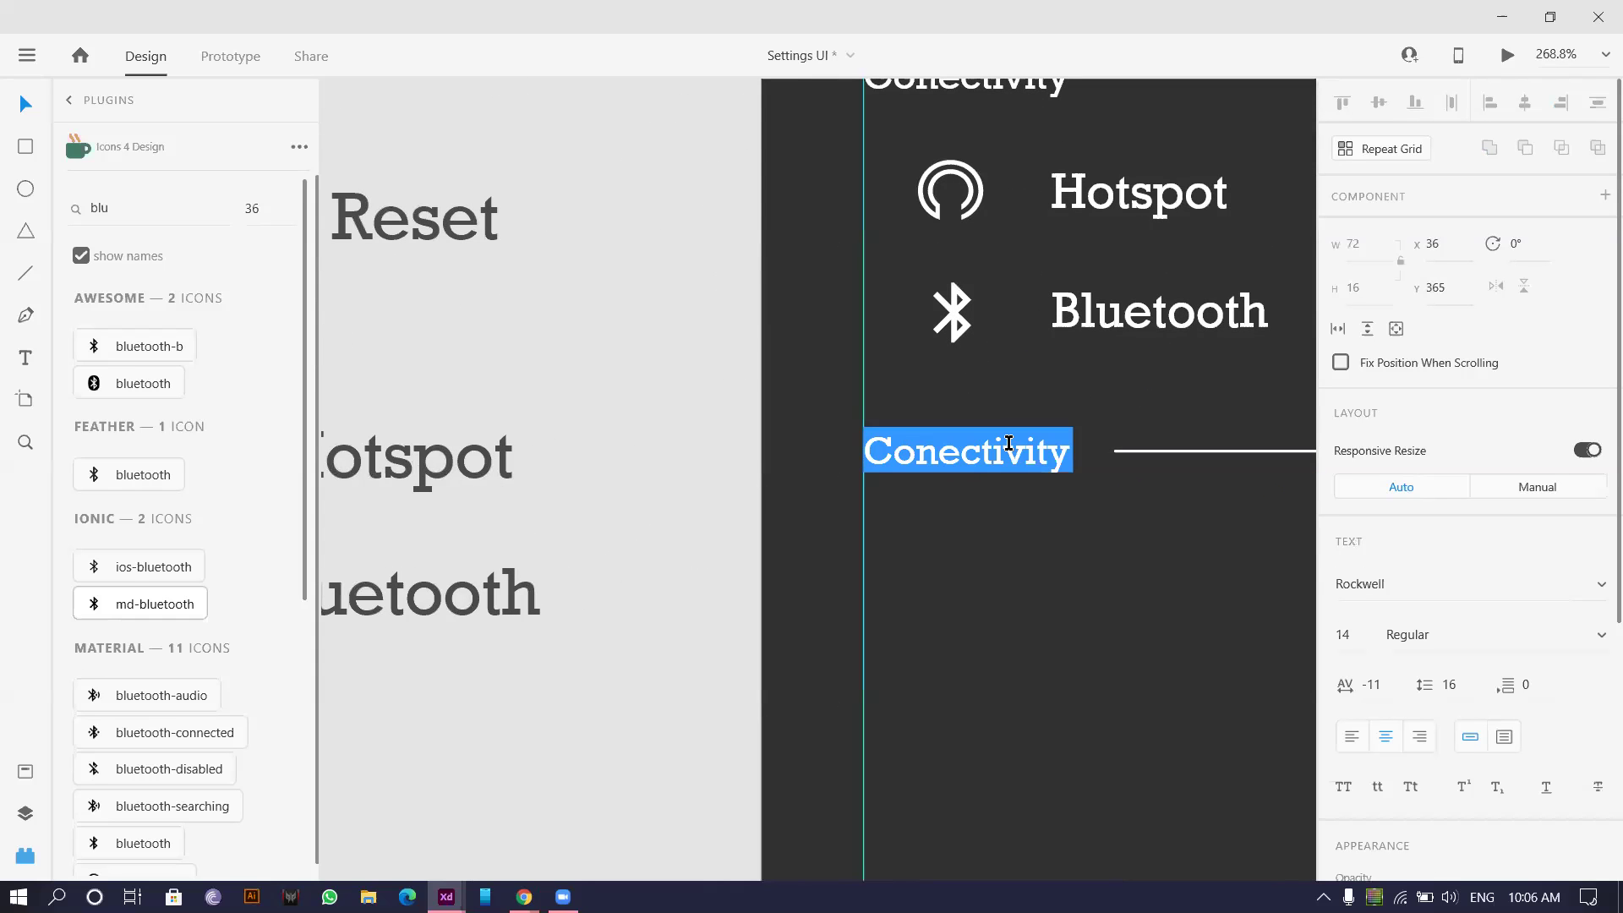
pyautogui.click(1352, 741)
pyautogui.write('Sec')
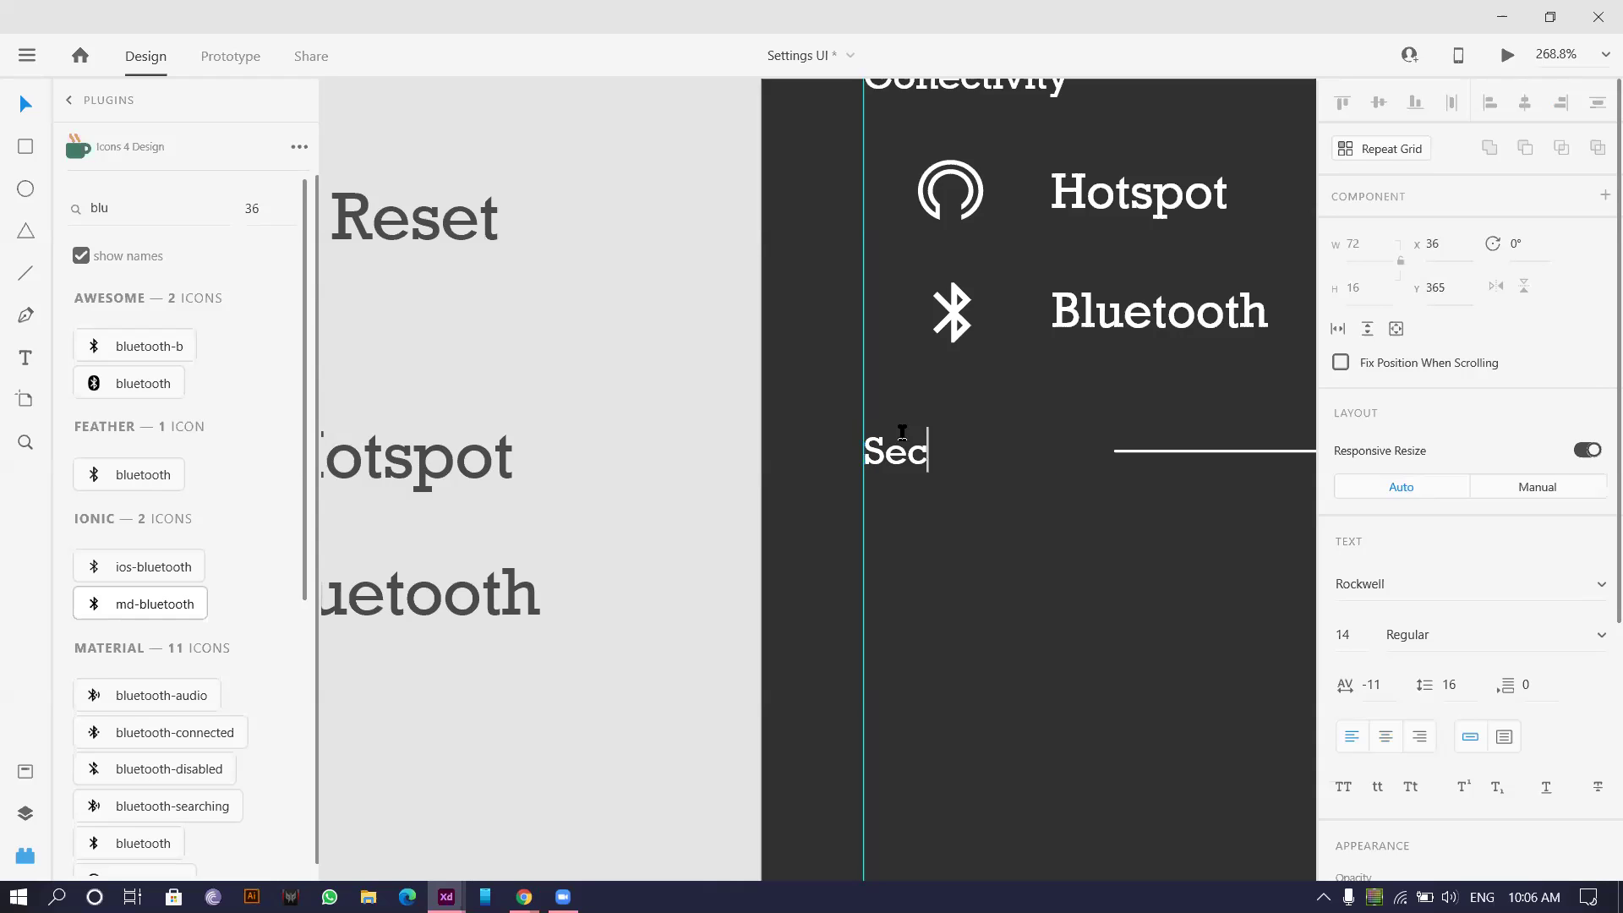
pyautogui.write('urity')
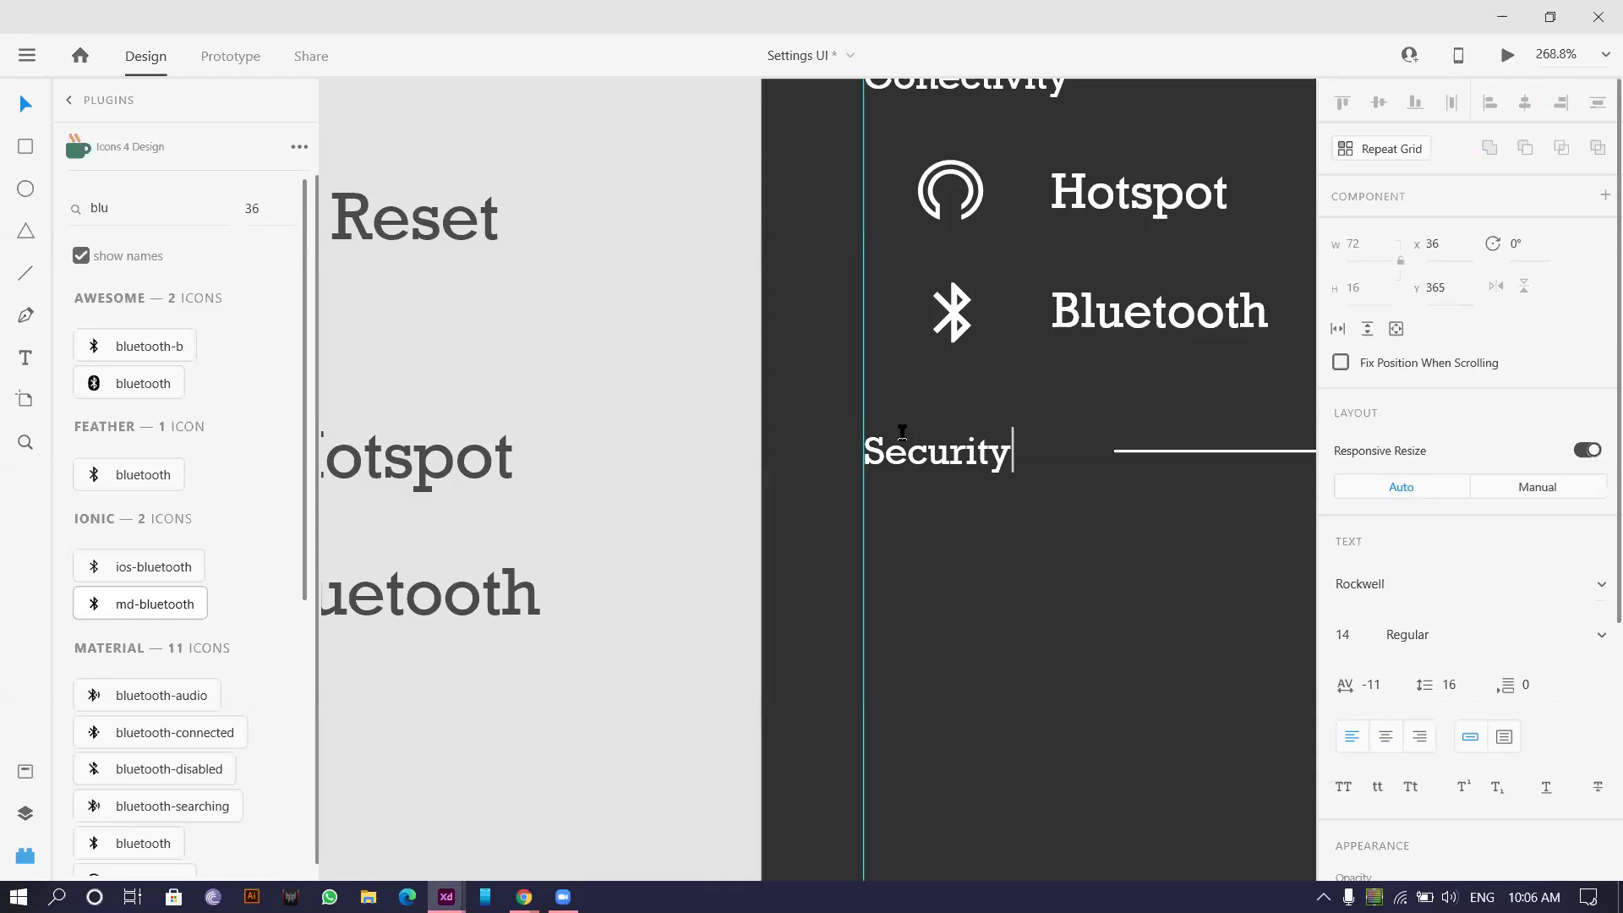
pyautogui.press('Escape')
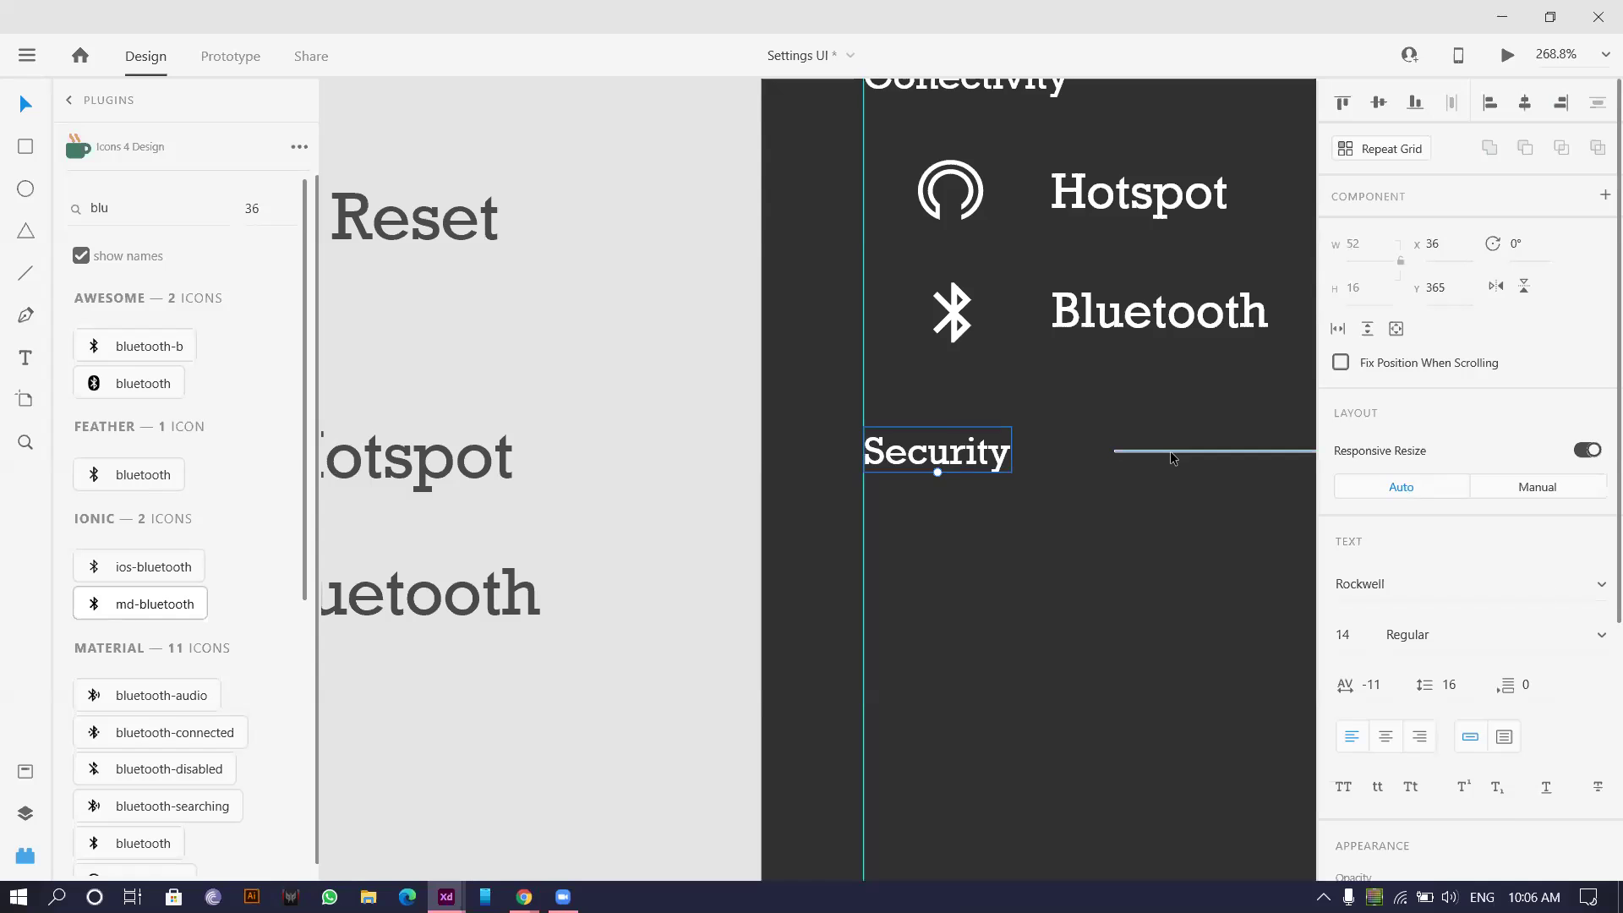
# - Extend the start of the divider line closer to the Security heading
pyautogui.click(1170, 452)
pyautogui.moveTo(1109, 454); pyautogui.dragTo(1049, 463)
pyautogui.scroll(-10, 930, 576)
pyautogui.scroll(5, 548, 373)
pyautogui.scroll(-5, 550, 372)
# - Duplicate the artboard's Hotspot and Bluetooth labels together under the Security heading, starting at Y 403
pyautogui.click(578, 360)
pyautogui.moveTo(989, 603); pyautogui.dragTo(720, 570)
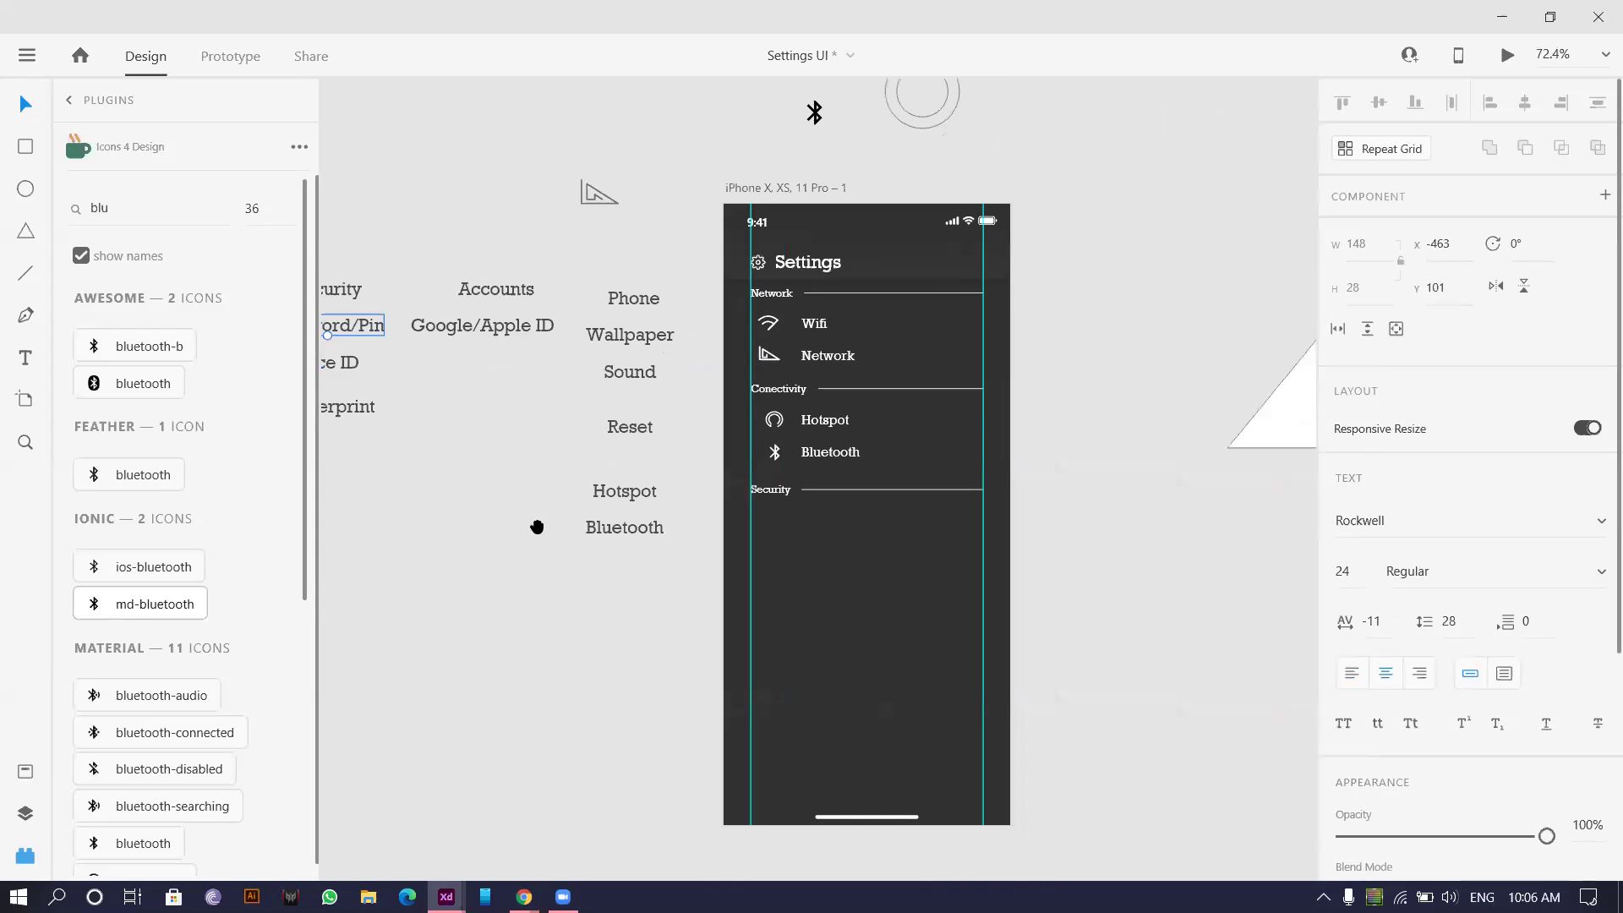
pyautogui.scroll(2, 769, 454)
pyautogui.click(775, 438)
pyautogui.keyDown('shift'); pyautogui.click(785, 482); pyautogui.keyUp('shift')
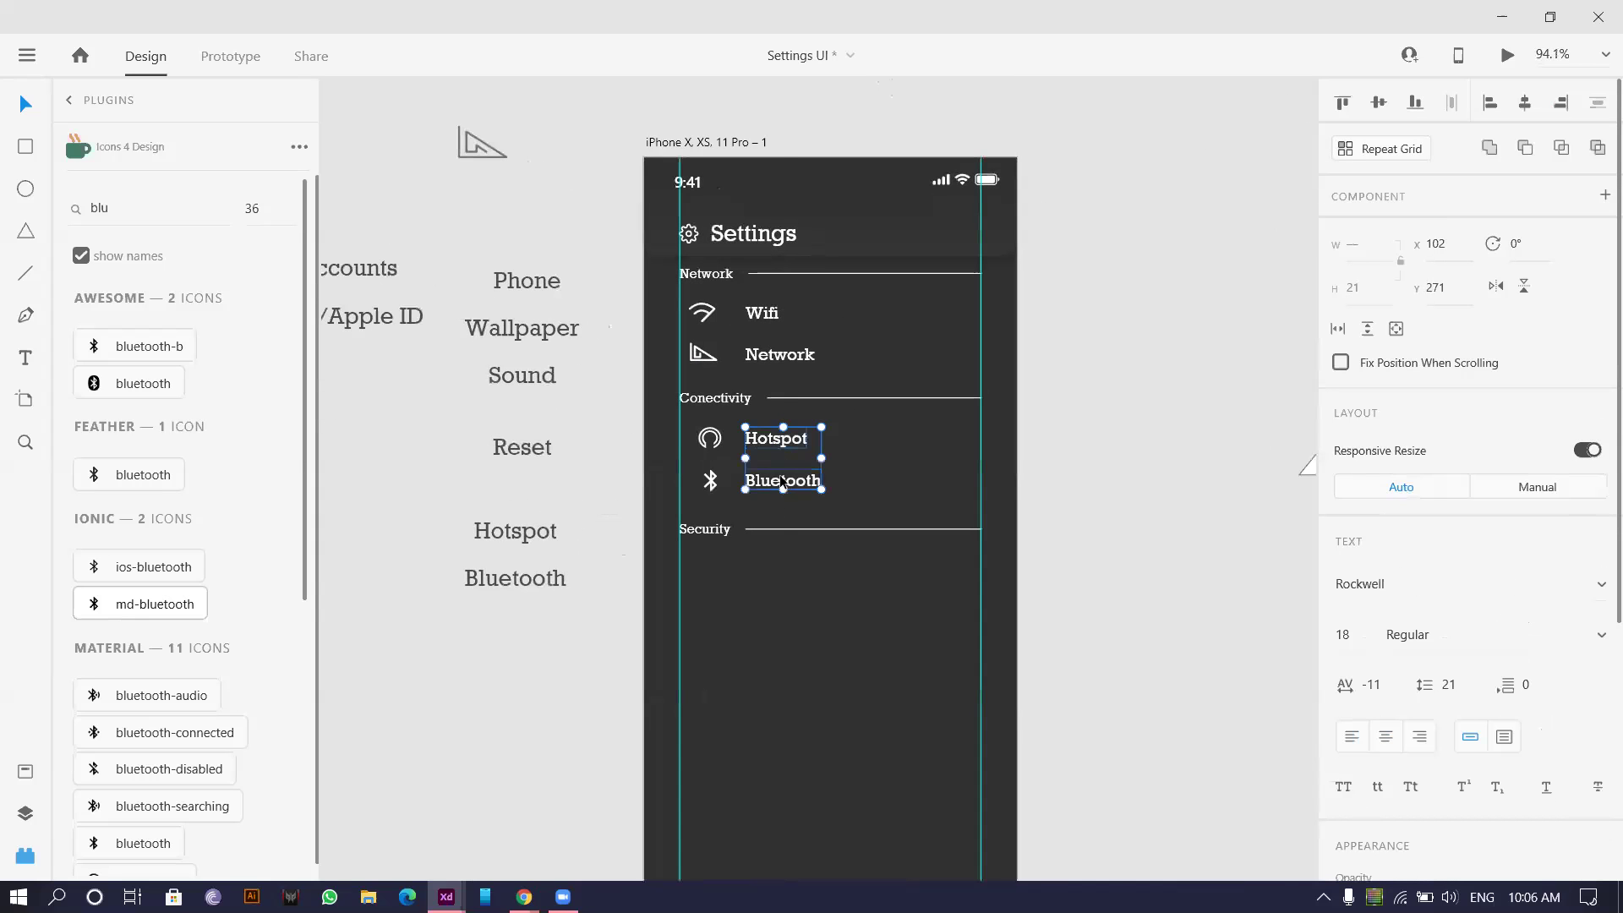
pyautogui.moveTo(798, 455); pyautogui.dragTo(779, 582)
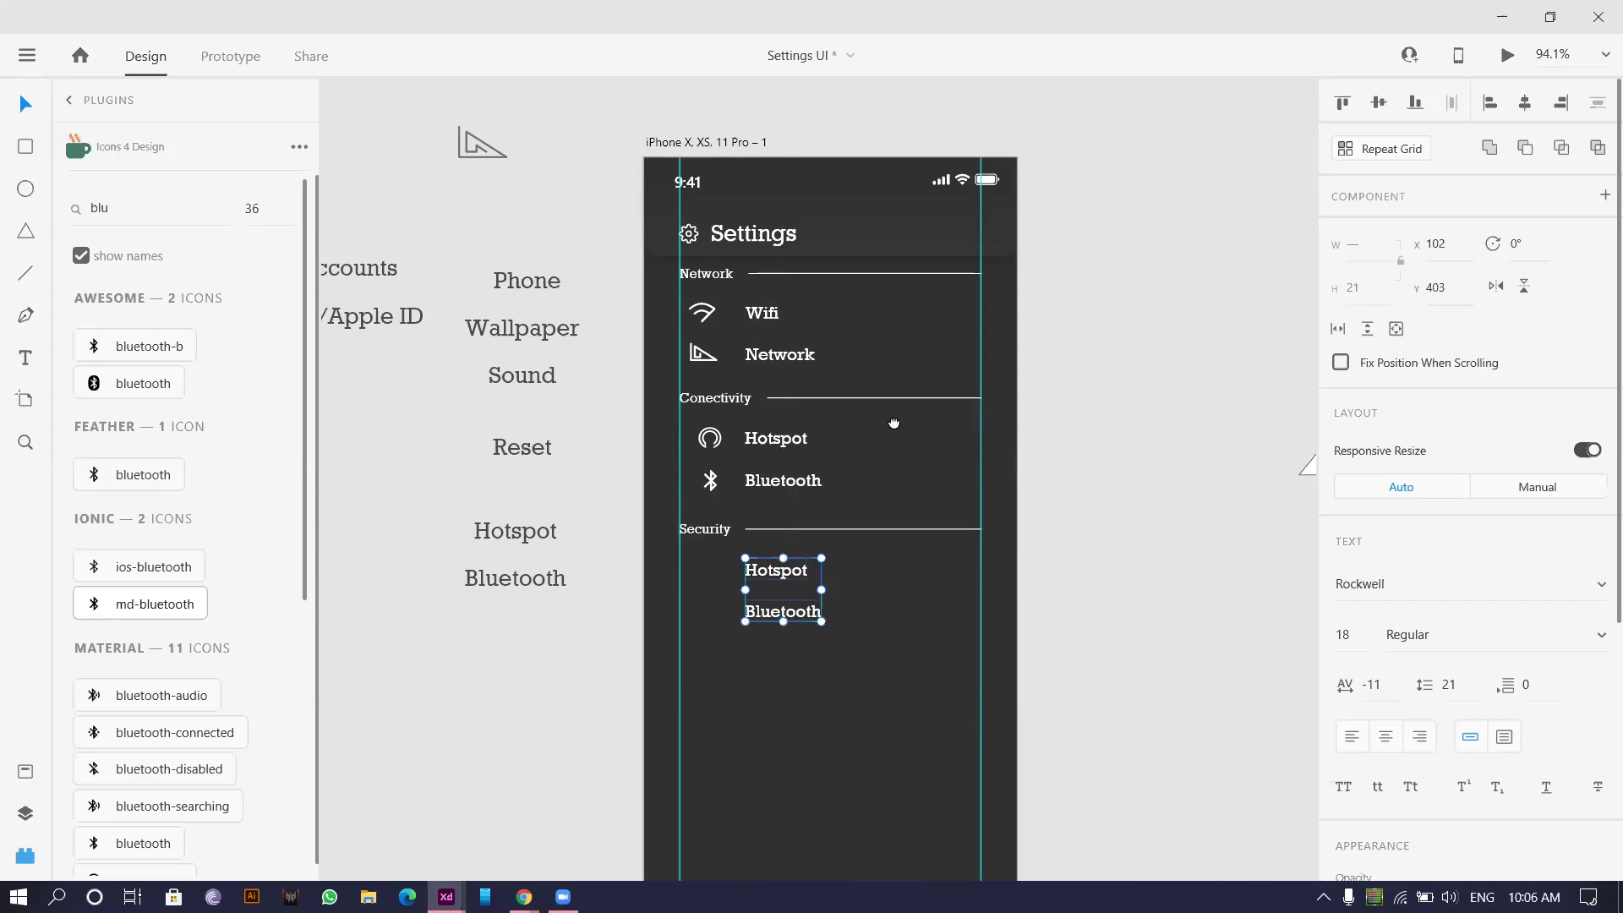
# - Duplicate the Bluetooth label under Security once more as a third row with matching spacing
pyautogui.press('Escape')
pyautogui.scroll(-3, 1115, 577)
pyautogui.scroll(3, 904, 521)
pyautogui.moveTo(876, 479); pyautogui.dragTo(876, 533)
# - Left-align the Hotspot label under Security and replace its text with Password/Pin copied from the notes
pyautogui.doubleClick(856, 423)
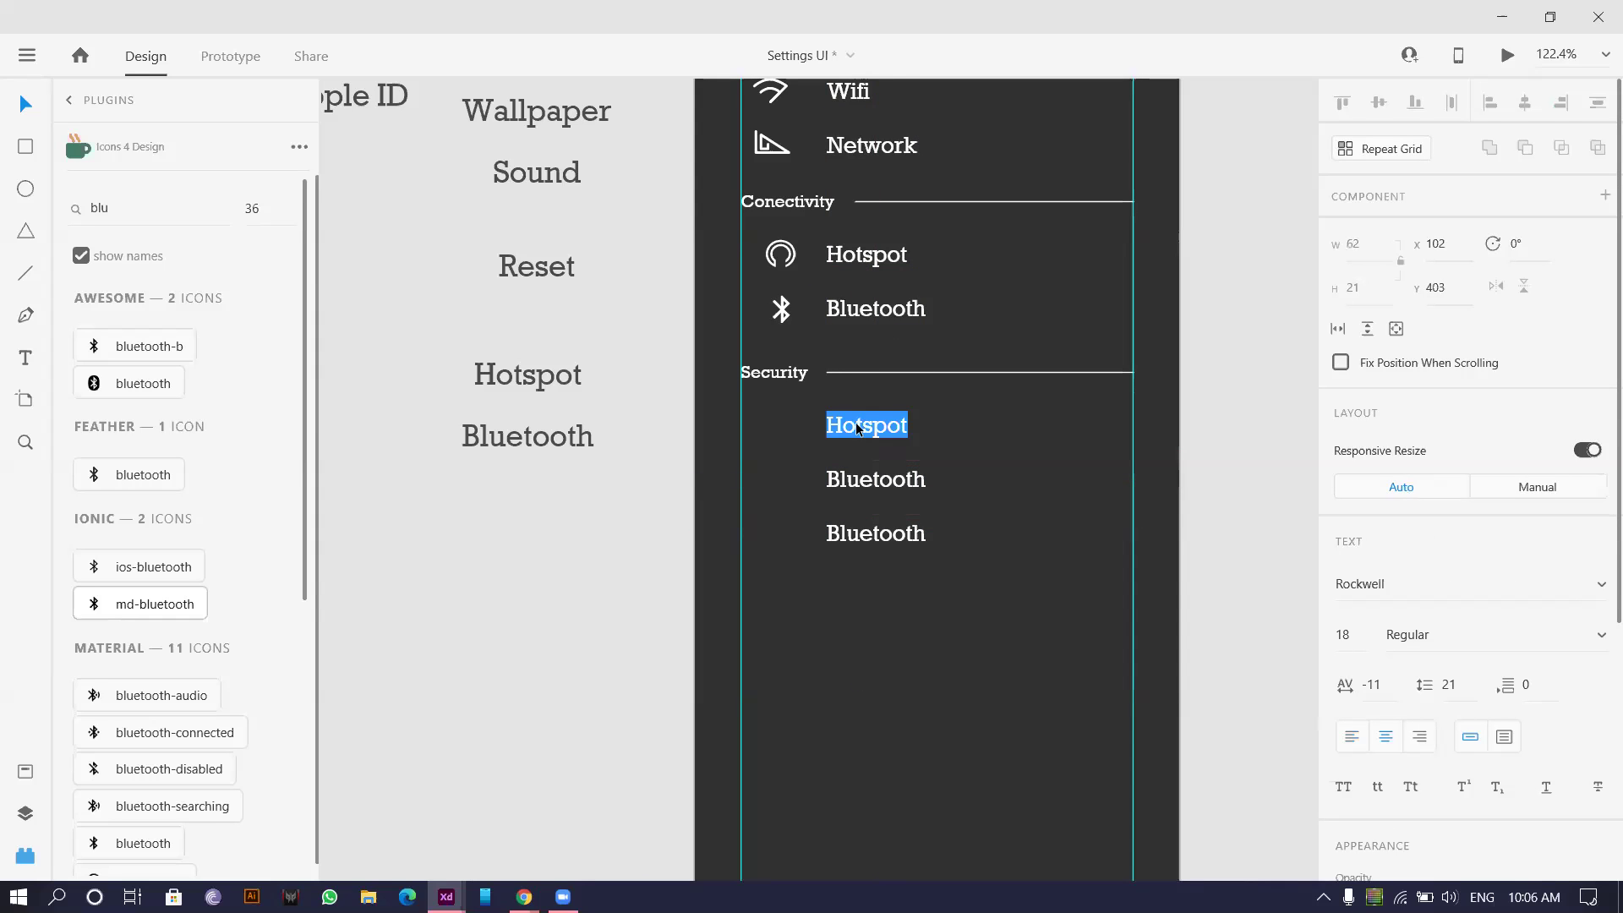
pyautogui.press('Escape')
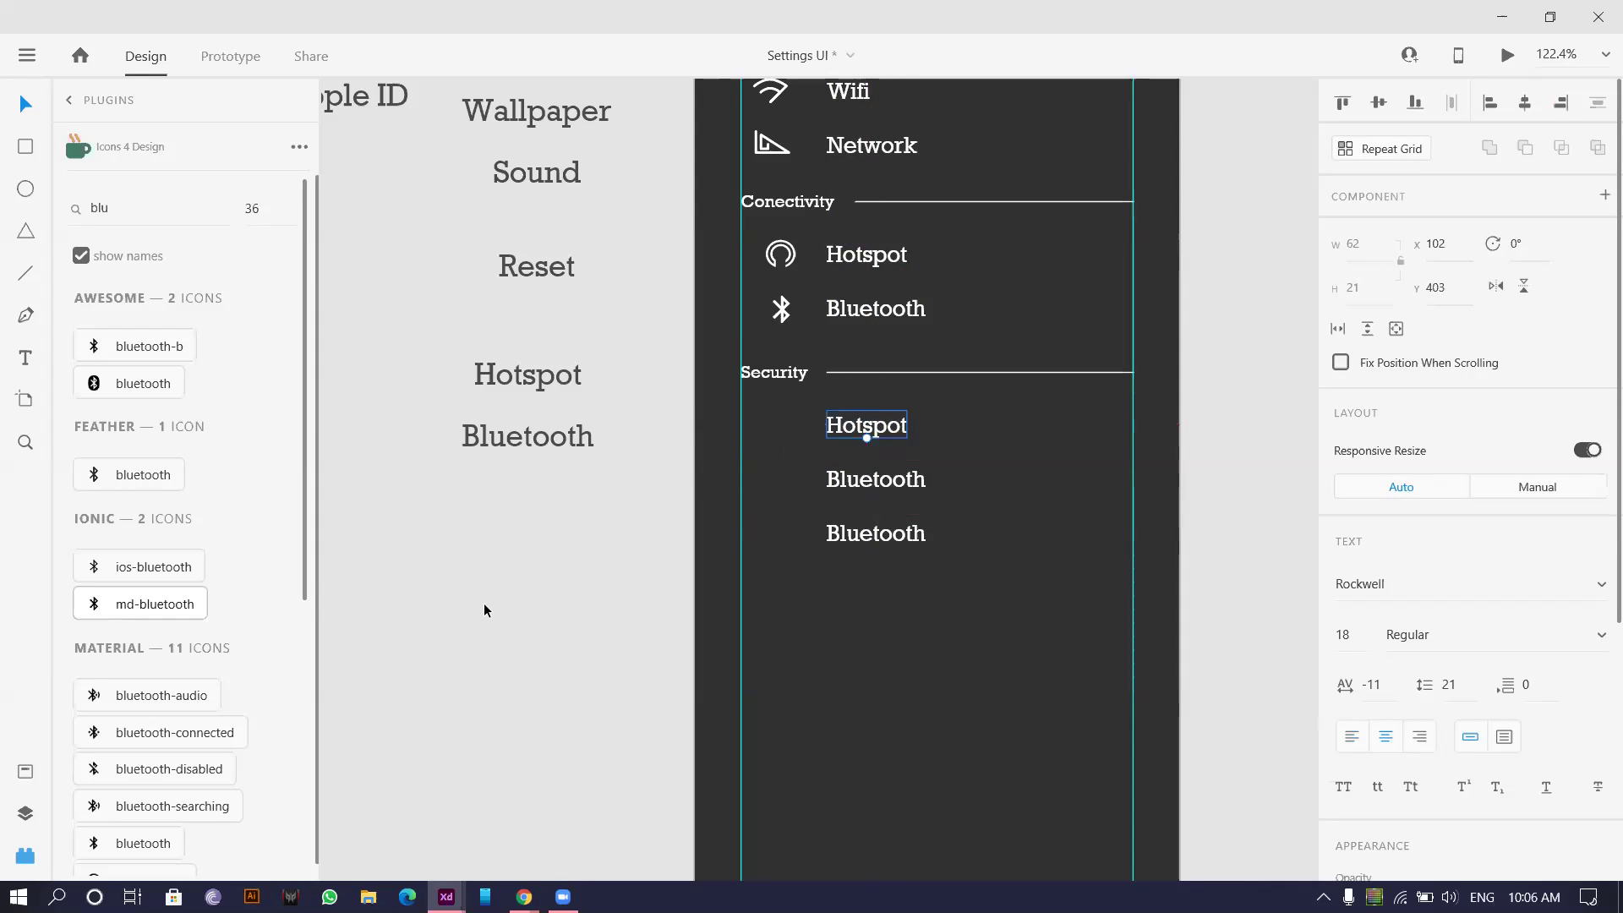
pyautogui.scroll(-5, 483, 601)
pyautogui.click(380, 252)
pyautogui.press('Return')
pyautogui.hotkey('ctrl', 'c')
pyautogui.click(887, 457)
pyautogui.doubleClick(898, 454)
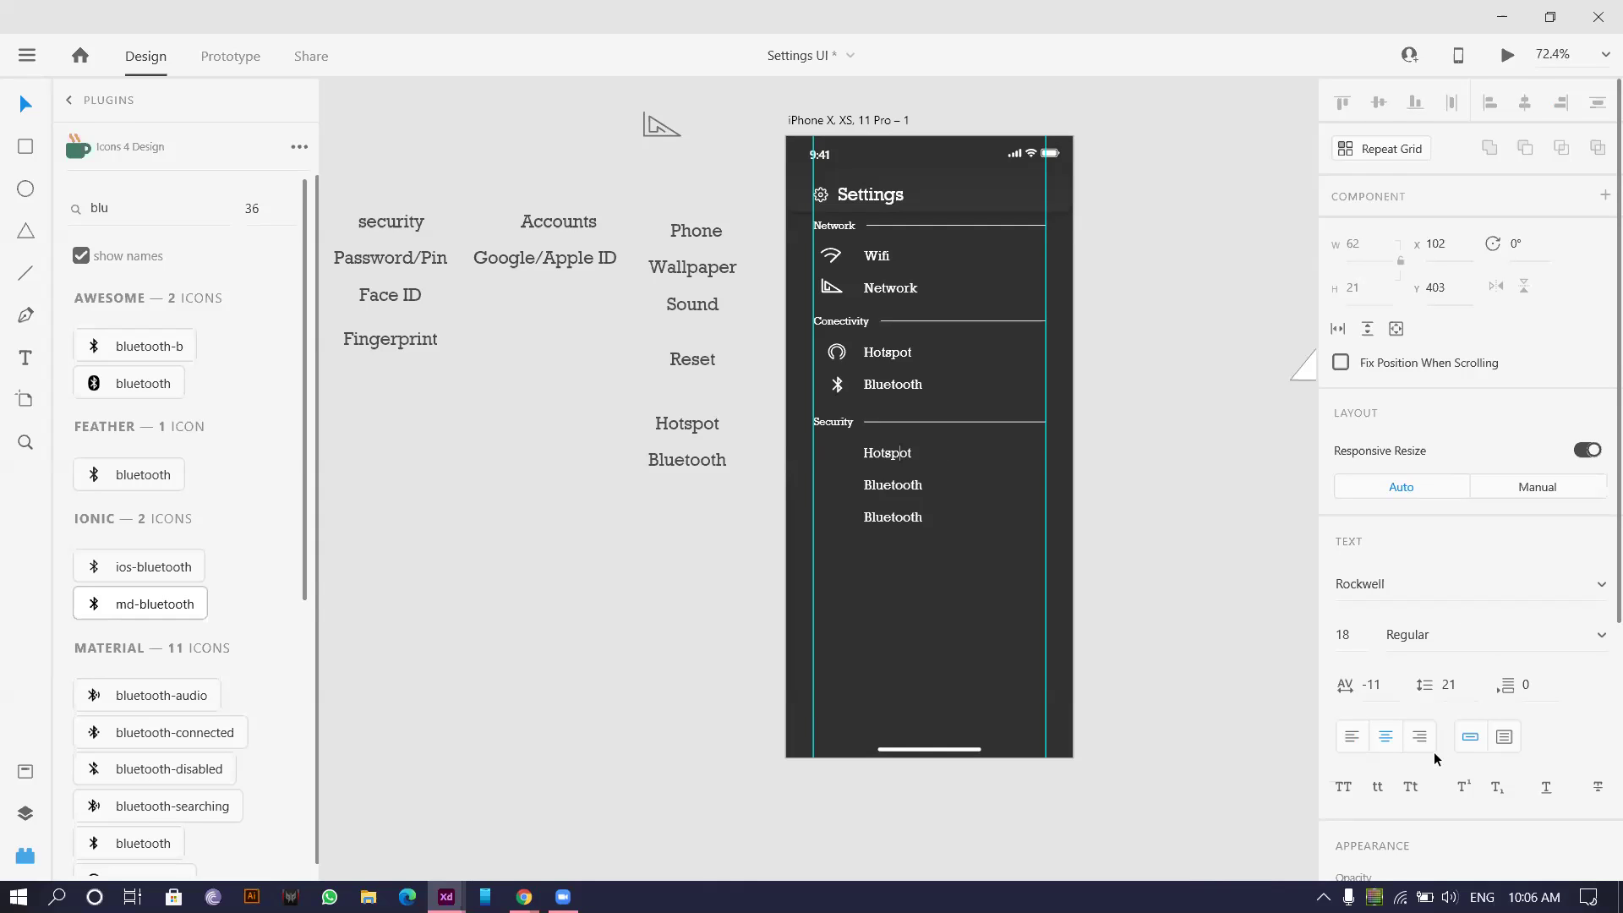
pyautogui.click(1352, 737)
pyautogui.doubleClick(888, 454)
pyautogui.hotkey('ctrl', 'v')
# - Replace the second label under Security with Face ID copied from the notes
pyautogui.doubleClick(371, 297)
pyautogui.hotkey('ctrl', 'c')
pyautogui.doubleClick(884, 485)
pyautogui.hotkey('ctrl', 'v')
pyautogui.press('Escape')
# - Replace the third label under Security with Fingerprint copied from the notes
pyautogui.doubleClick(385, 338)
pyautogui.hotkey('ctrl', 'c')
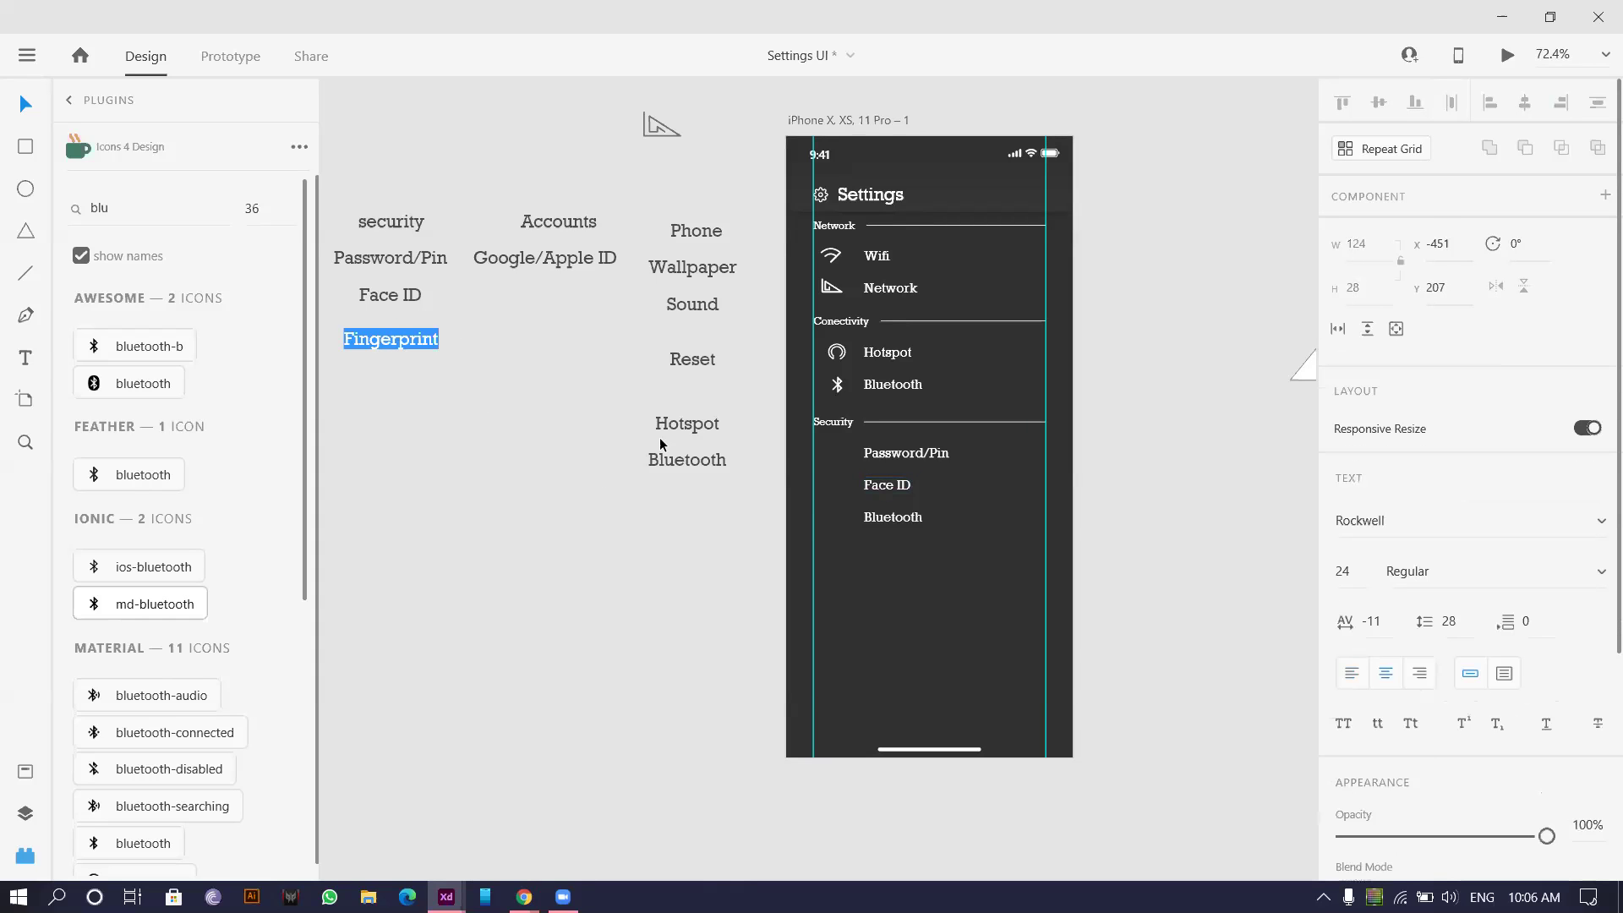
pyautogui.click(898, 514)
pyautogui.doubleClick(898, 515)
pyautogui.hotkey('ctrl', 'v')
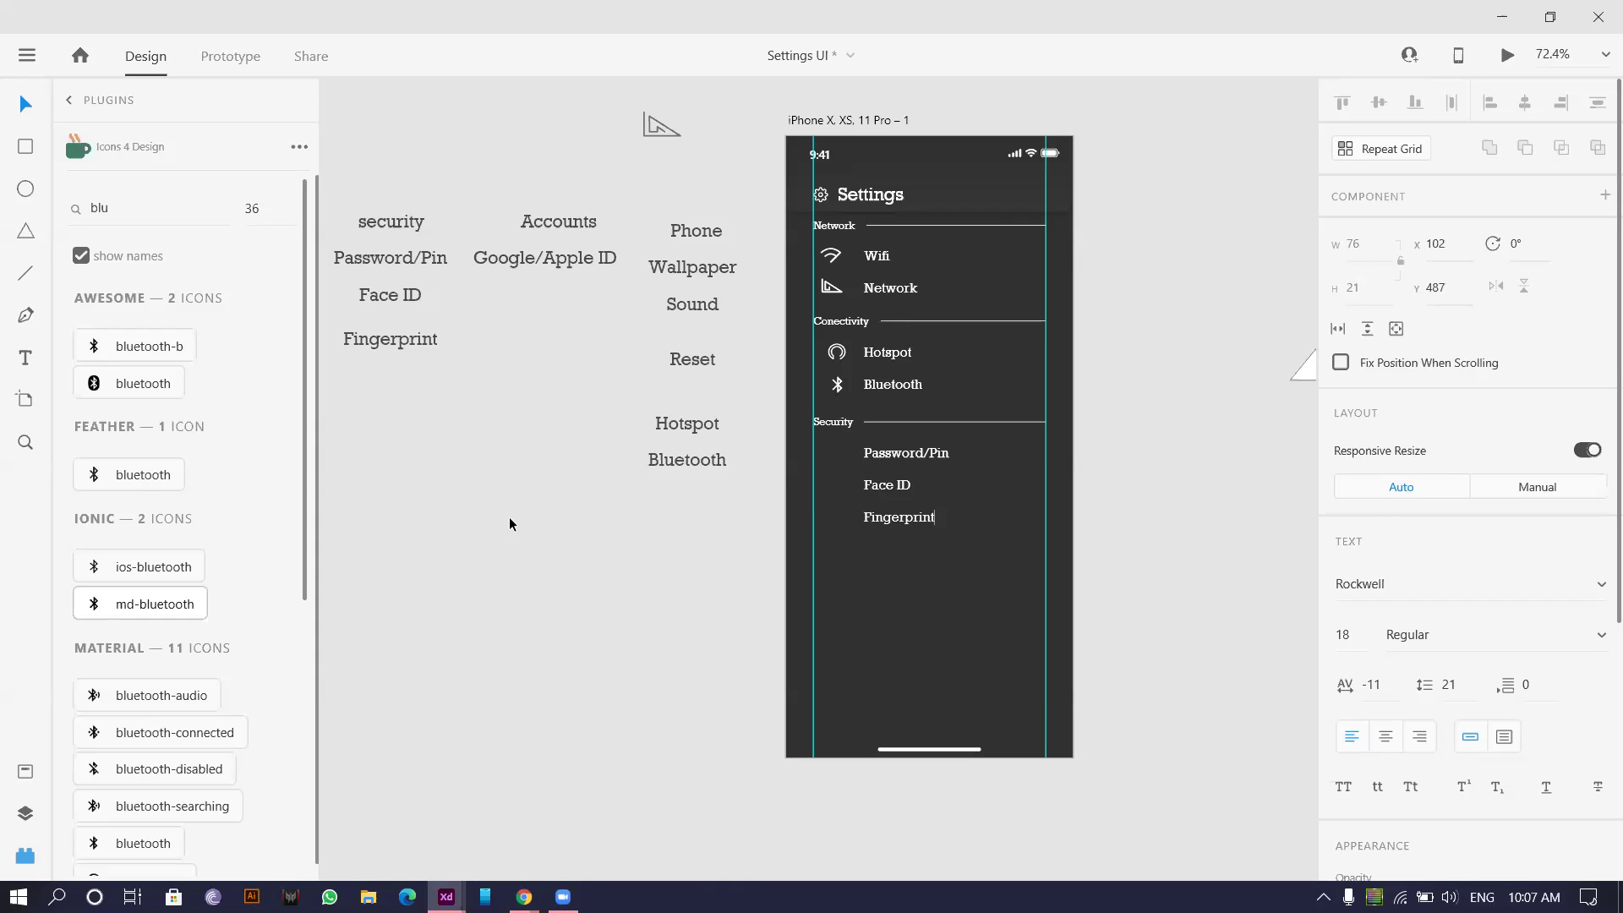
# - Duplicate the Security heading with its divider line below the Fingerprint row, at Y 538
pyautogui.scroll(-3, 507, 515)
pyautogui.scroll(5, 608, 301)
pyautogui.click(616, 262)
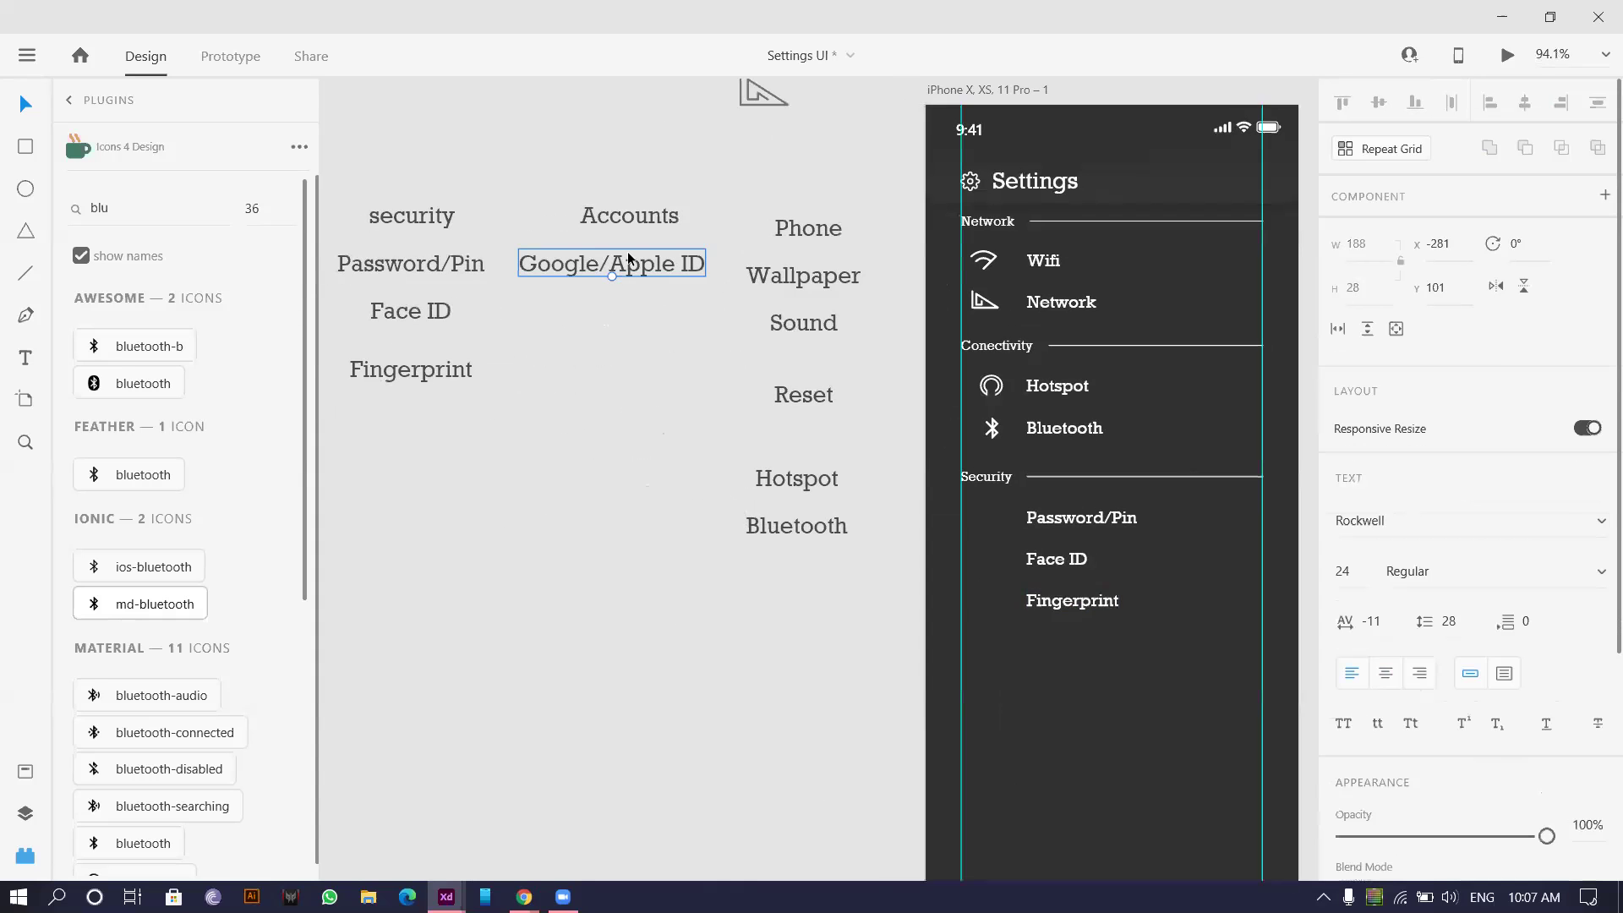
pyautogui.scroll(-2, 863, 281)
pyautogui.scroll(3, 982, 448)
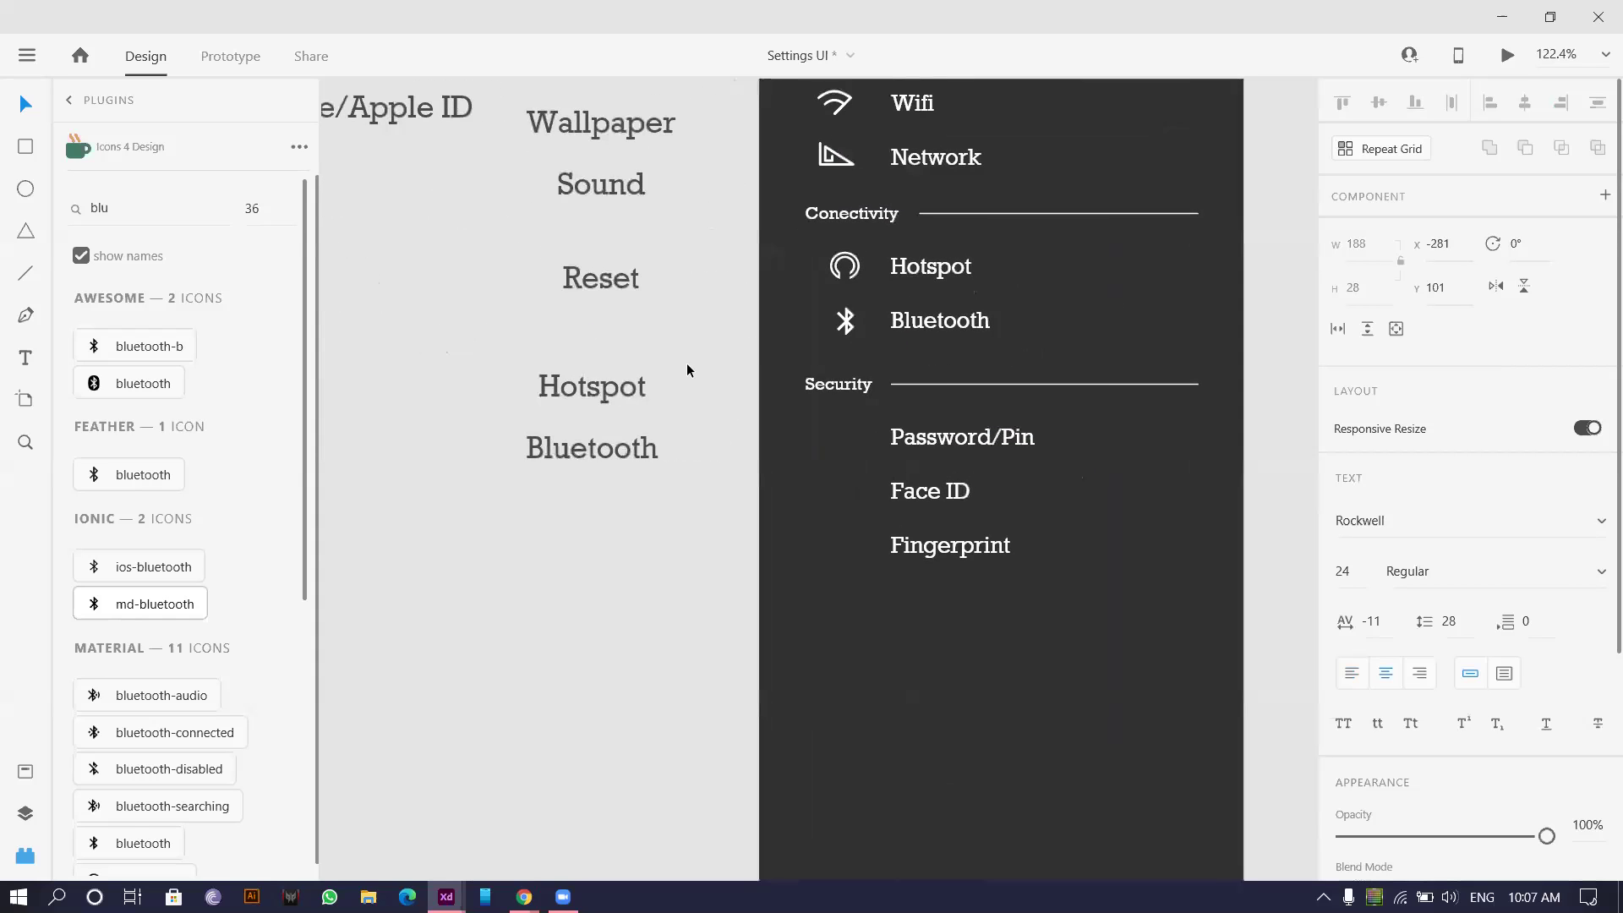
pyautogui.moveTo(686, 363); pyautogui.dragTo(1052, 398)
pyautogui.moveTo(805, 393); pyautogui.dragTo(821, 612)
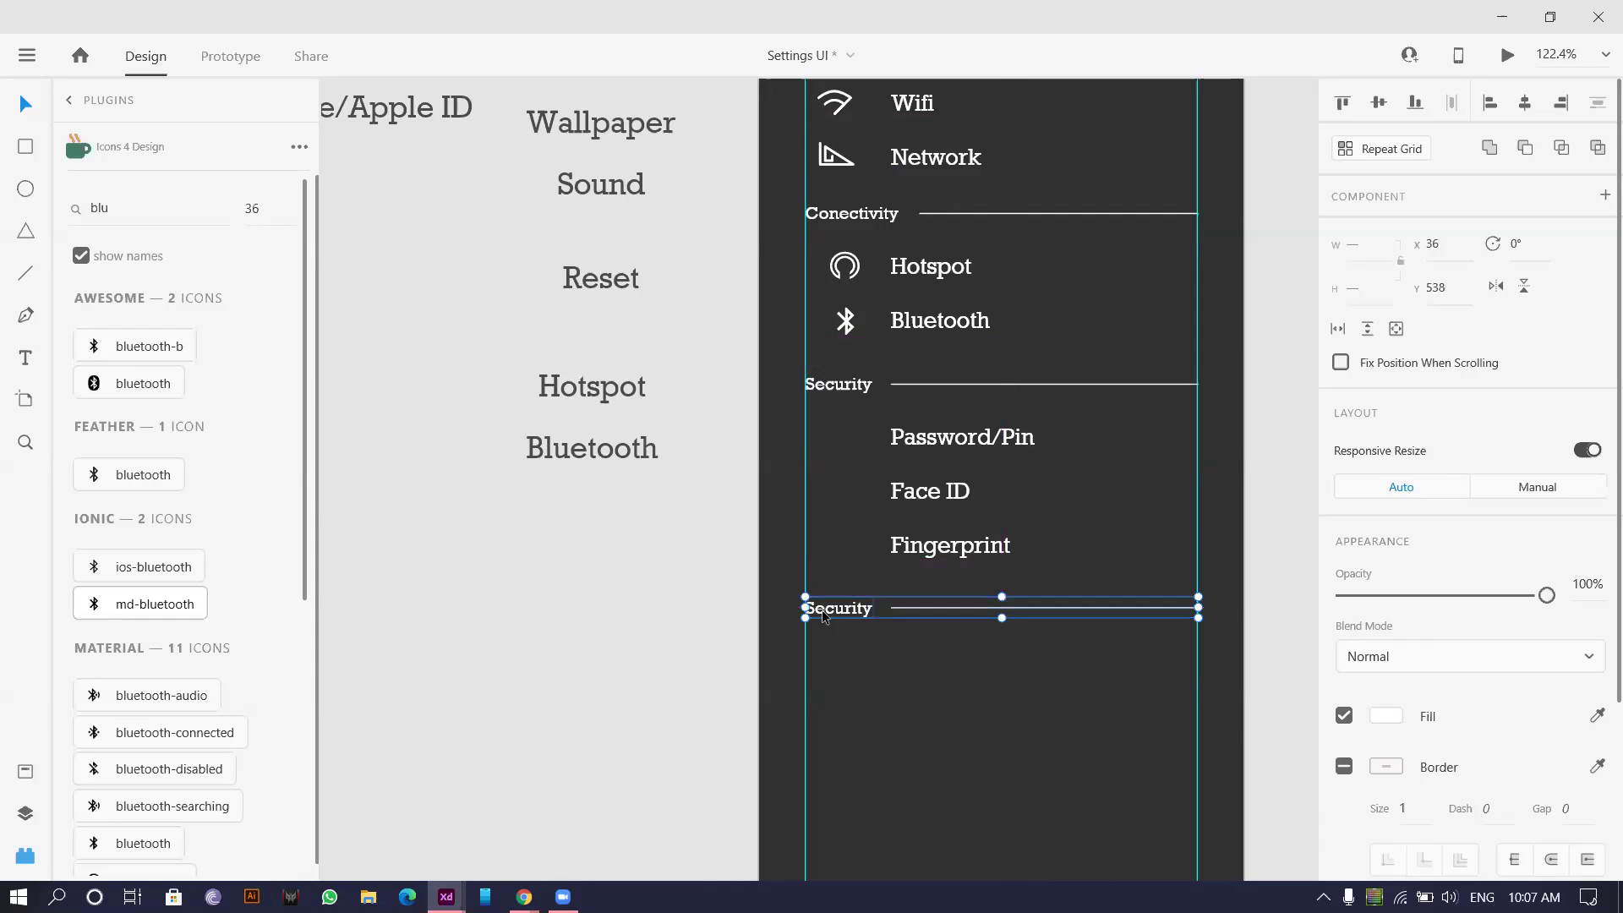
# - Change the text of the duplicated heading below the Fingerprint row to Accounts
pyautogui.scroll(-3, 826, 653)
pyautogui.scroll(3, 860, 511)
pyautogui.scroll(-3, 931, 531)
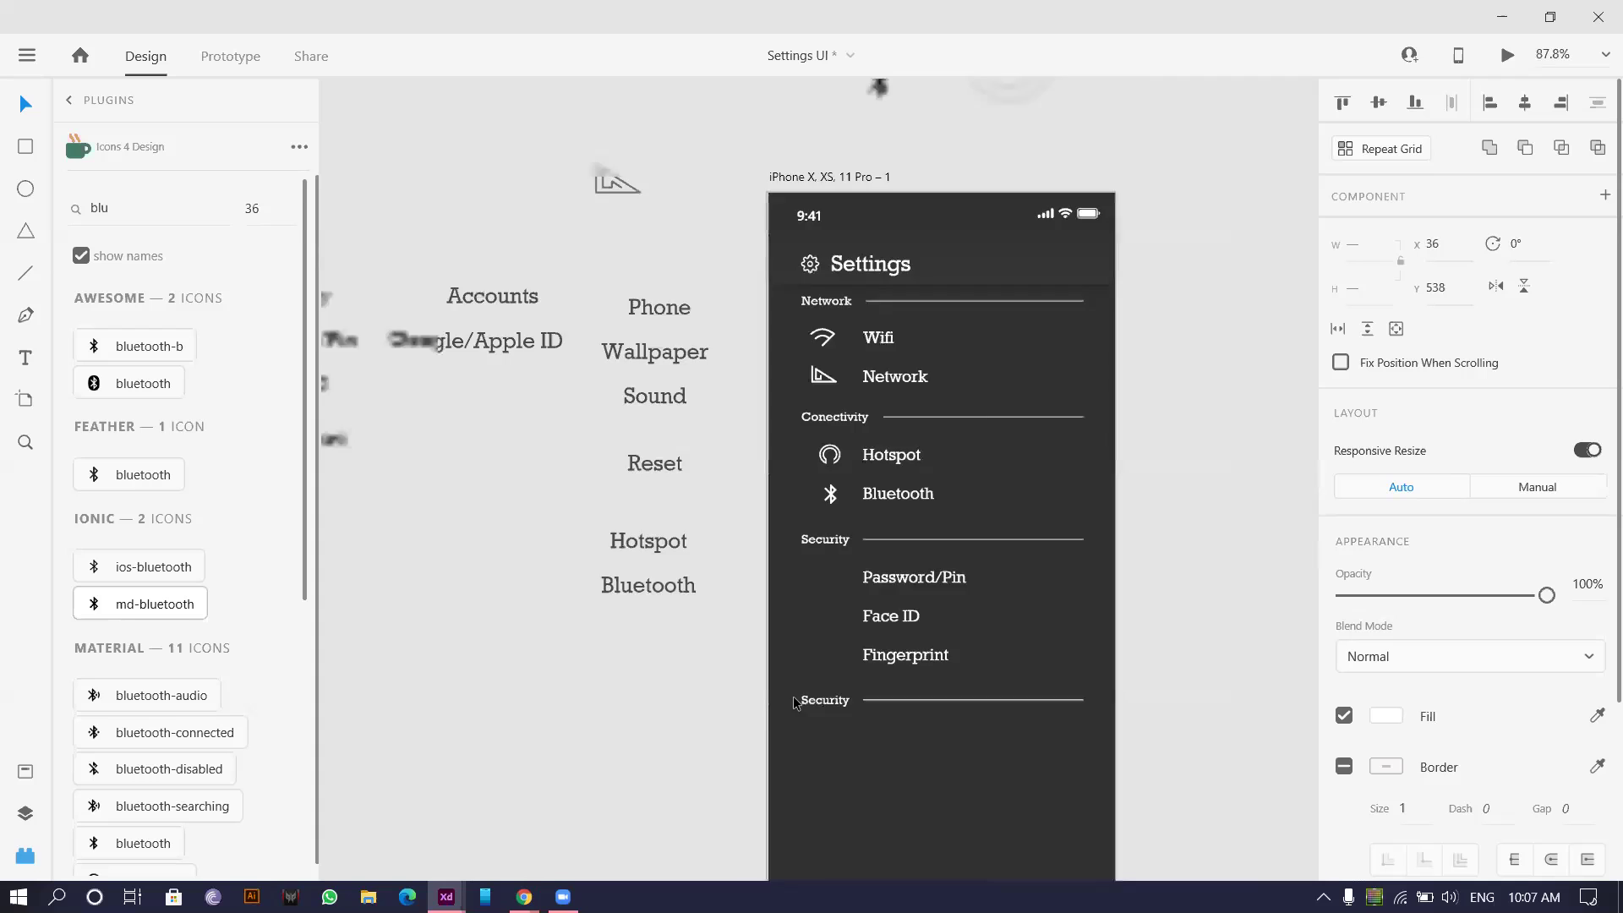
pyautogui.doubleClick(834, 693)
pyautogui.doubleClick(833, 693)
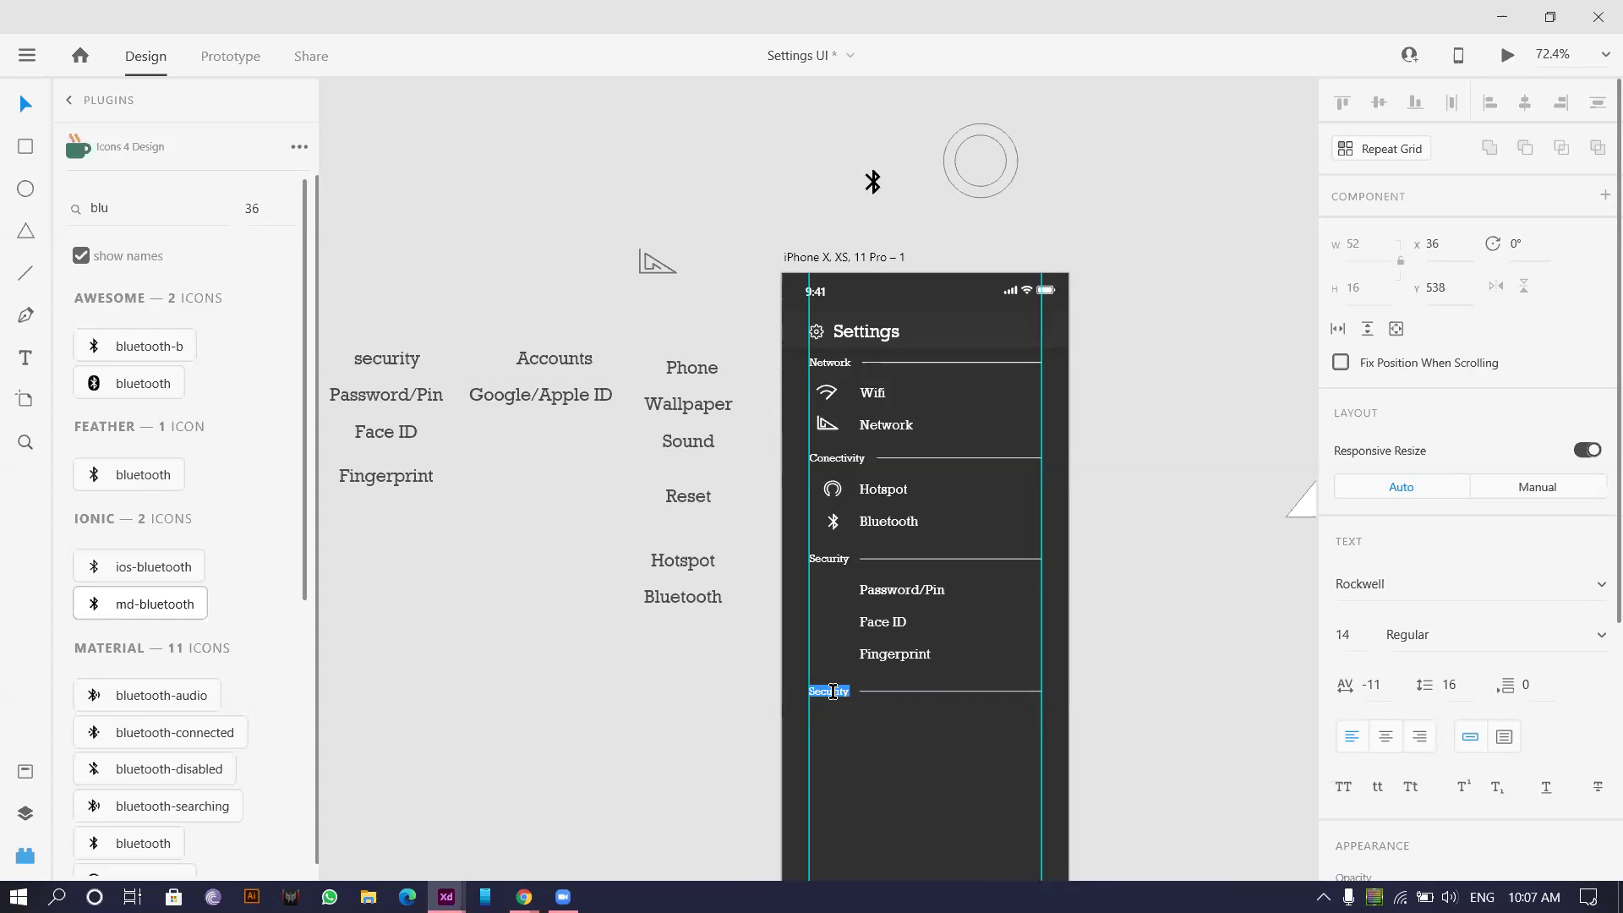
pyautogui.write('Account')
pyautogui.scroll(5, 854, 727)
pyautogui.doubleClick(843, 674)
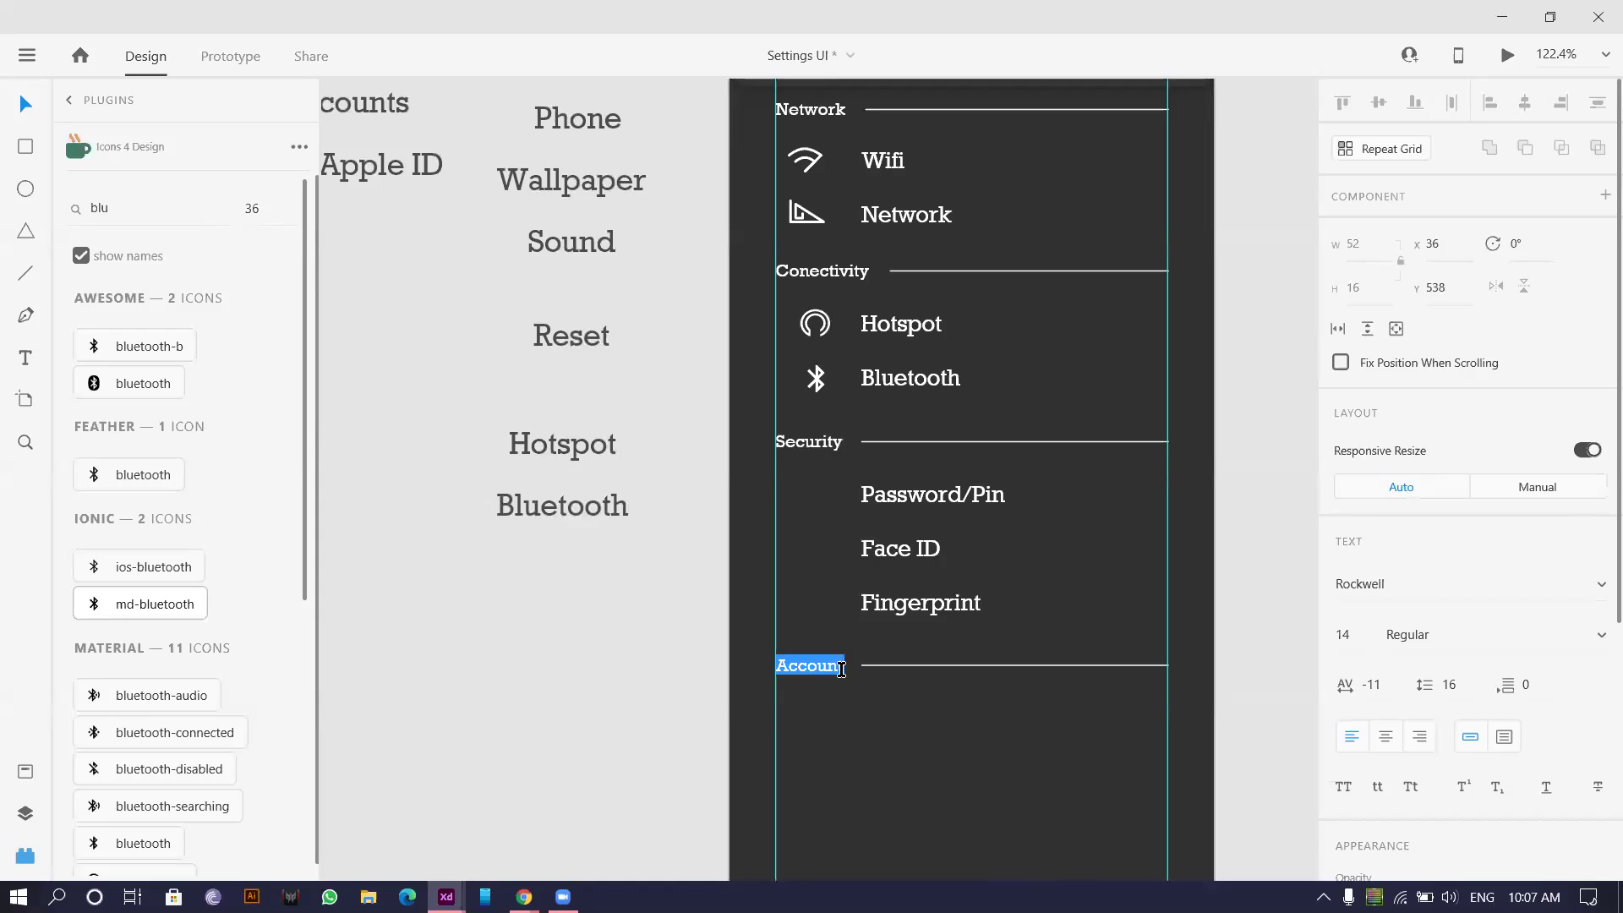
pyautogui.click(844, 670)
# - Duplicate the Fingerprint label below the Accounts divider, at X 102, Y 576
pyautogui.scroll(-5, 507, 439)
pyautogui.scroll(4, 626, 591)
pyautogui.scroll(-2, 524, 508)
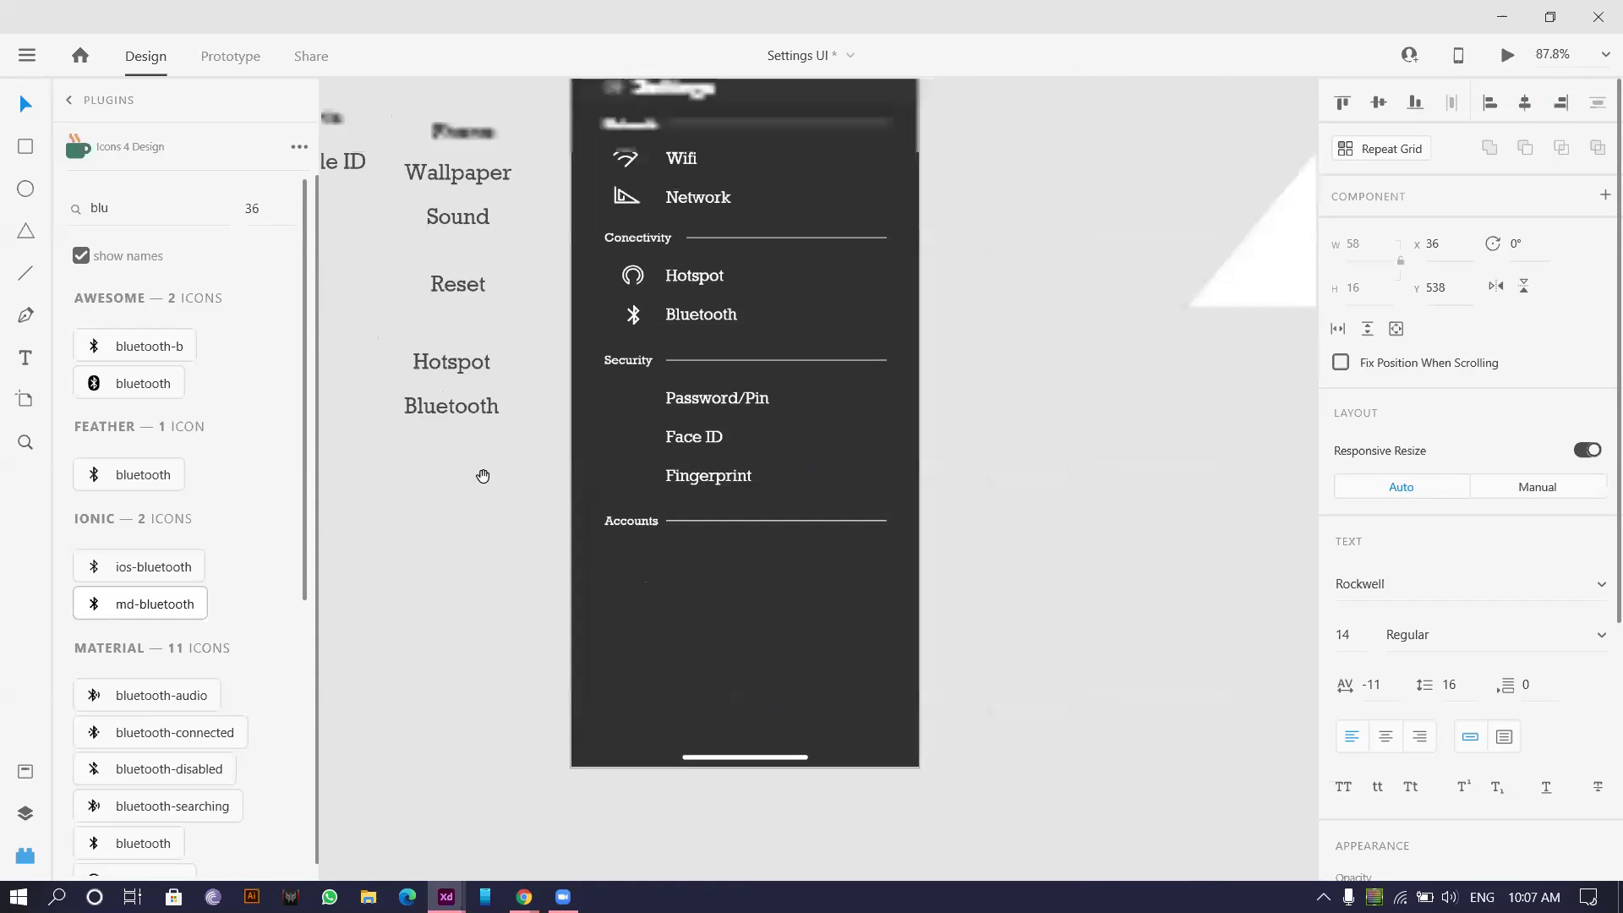
pyautogui.scroll(-1, 482, 475)
pyautogui.moveTo(883, 534); pyautogui.dragTo(883, 606)
# - Replace the text of the label under Accounts with Google/Apple ID copied from the notes
pyautogui.doubleClick(871, 596)
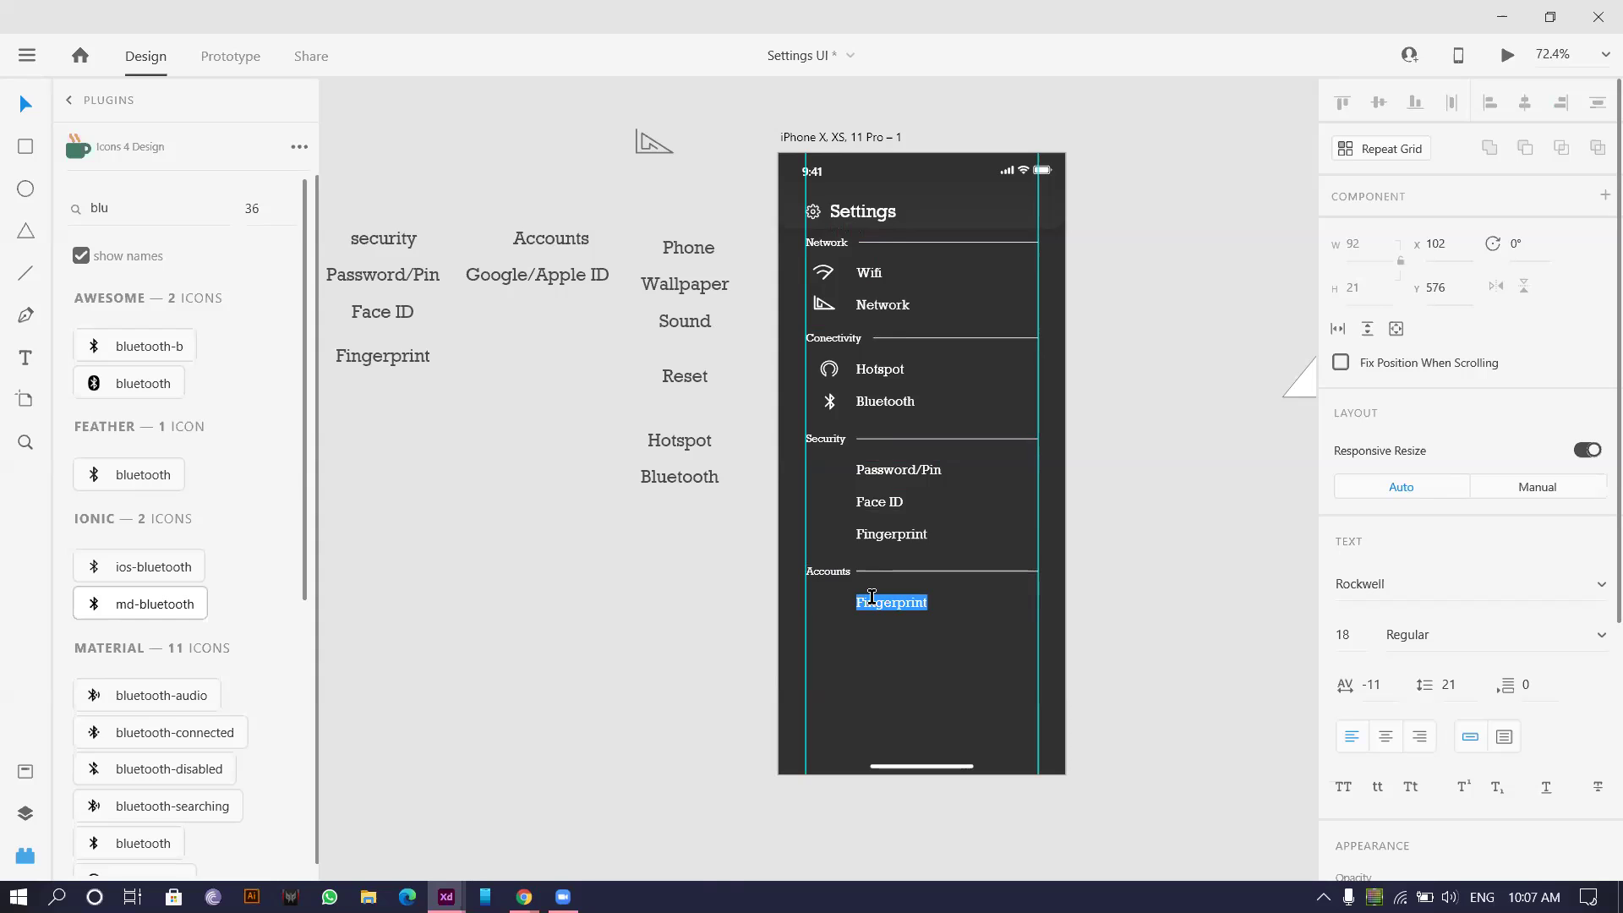
pyautogui.click(564, 277)
pyautogui.tripleClick(562, 272)
pyautogui.hotkey('ctrl', 'c')
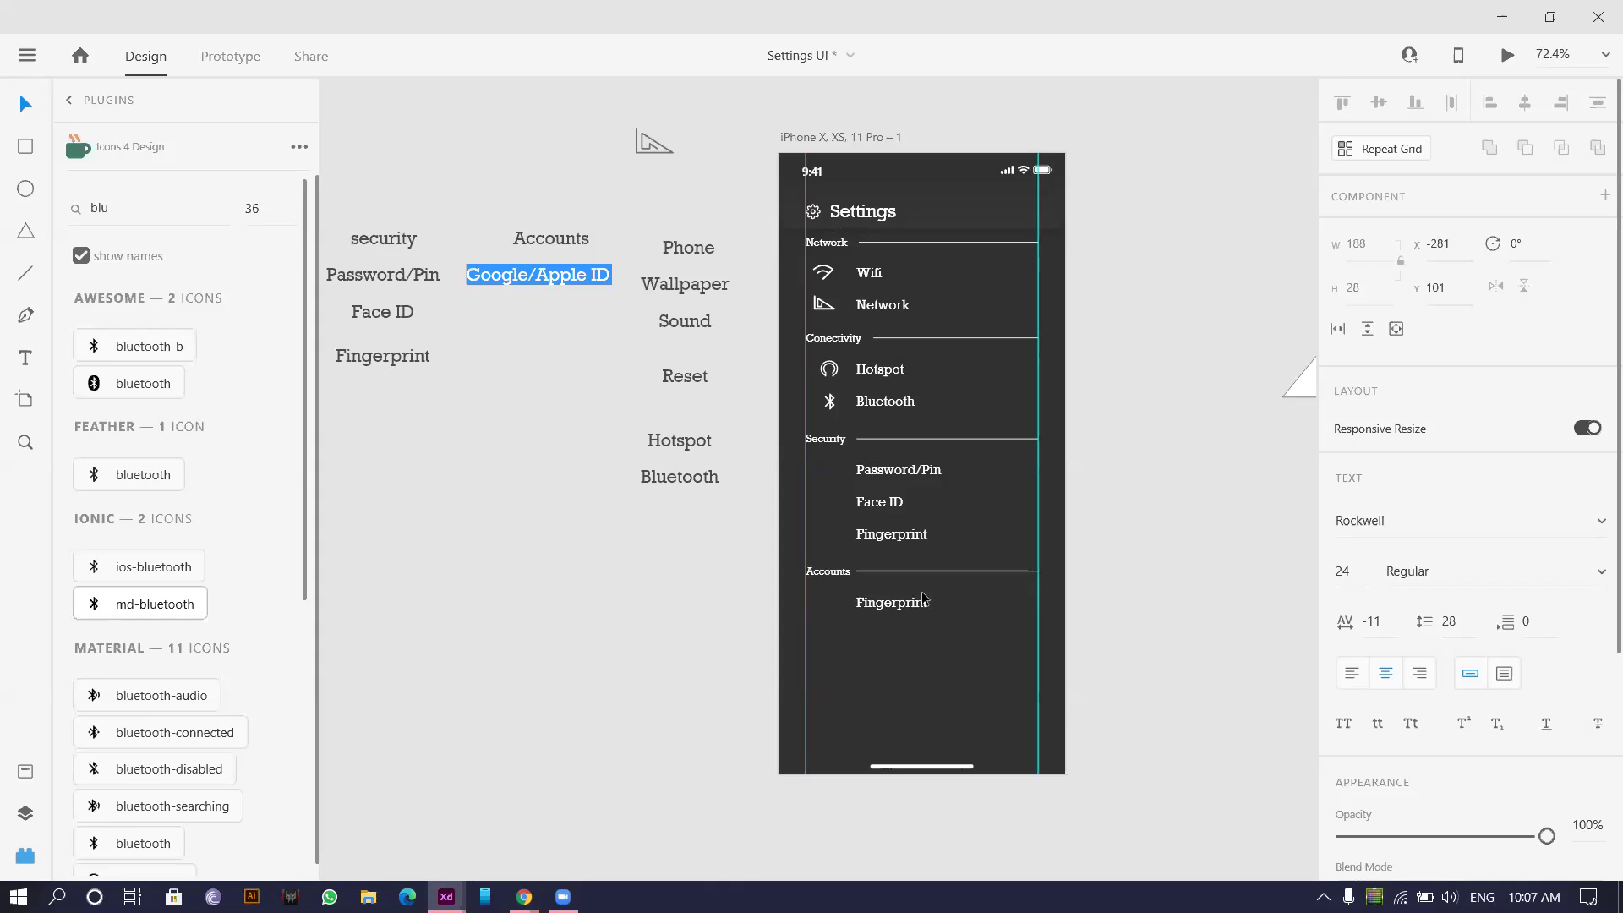
pyautogui.click(919, 605)
pyautogui.doubleClick(918, 602)
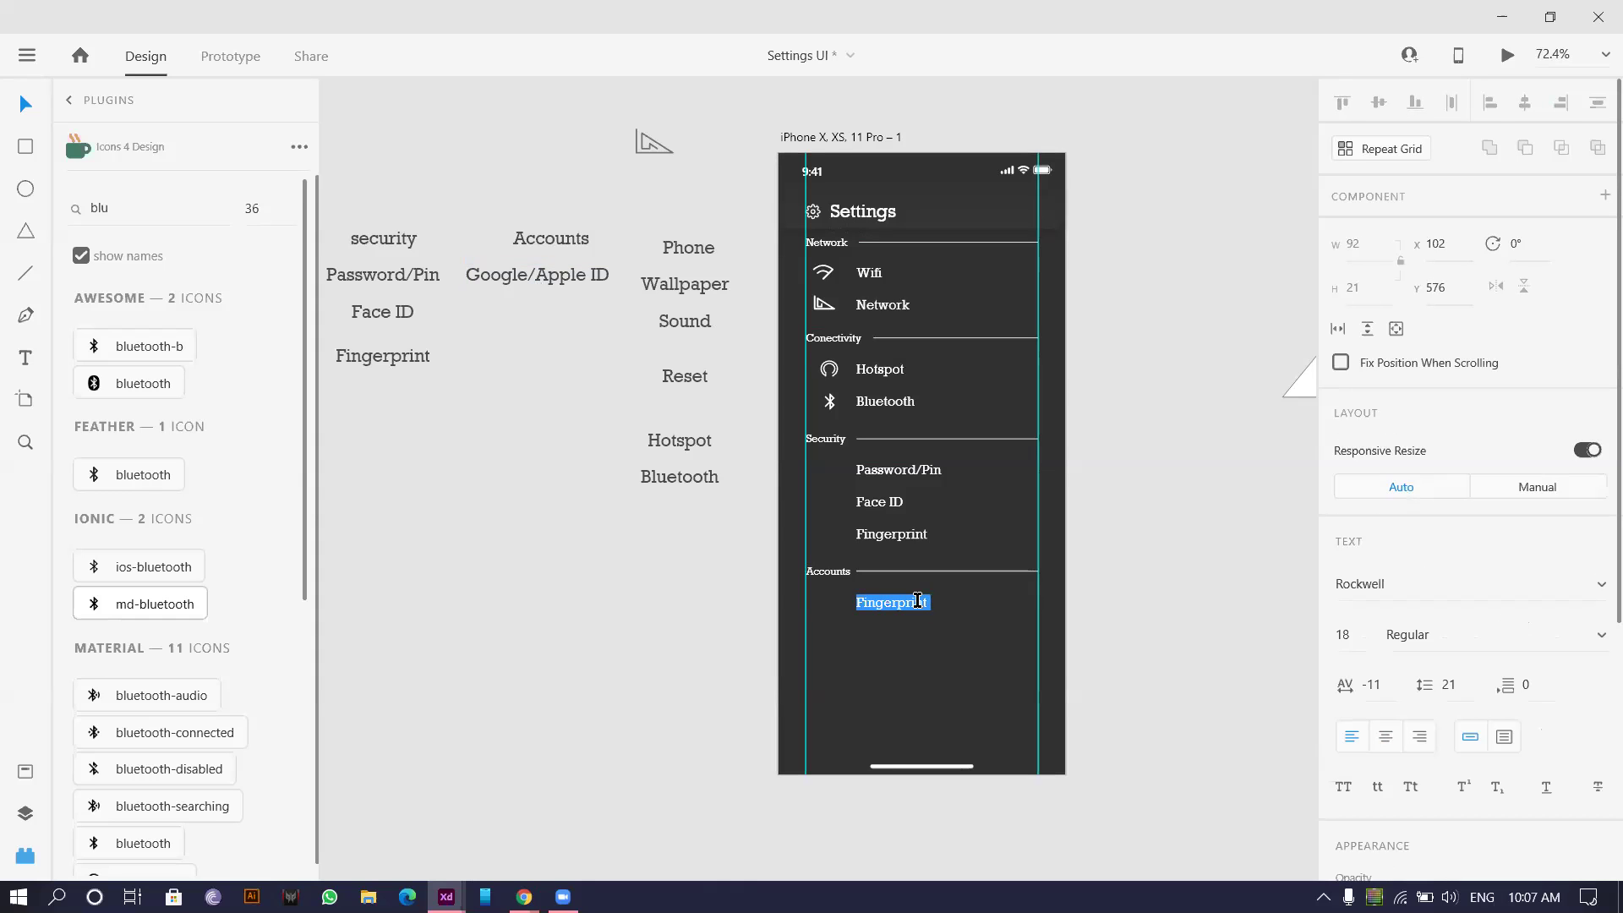
pyautogui.hotkey('ctrl', 'v')
# - Duplicate the Accounts heading, divider and Google/Apple ID label directly below, with the heading at Y 627
pyautogui.scroll(5, 658, 576)
pyautogui.moveTo(667, 539); pyautogui.dragTo(985, 652)
pyautogui.click(604, 600)
pyautogui.scroll(-2, 603, 600)
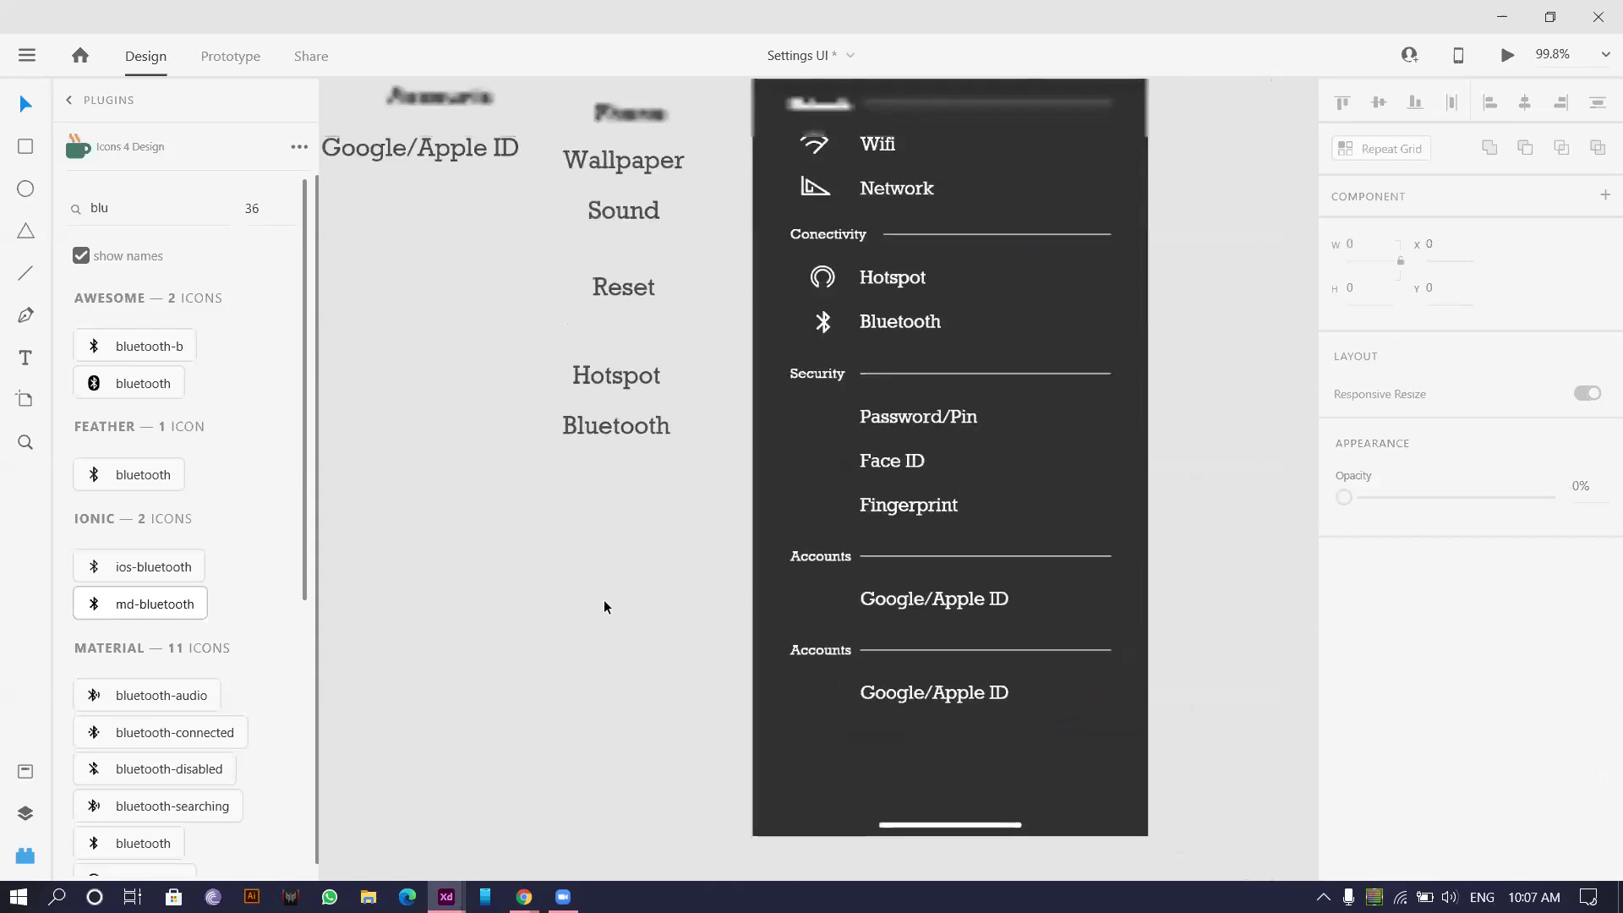
# - Change the text of the second Accounts heading to Phone
pyautogui.scroll(-2, 603, 606)
pyautogui.doubleClick(647, 237)
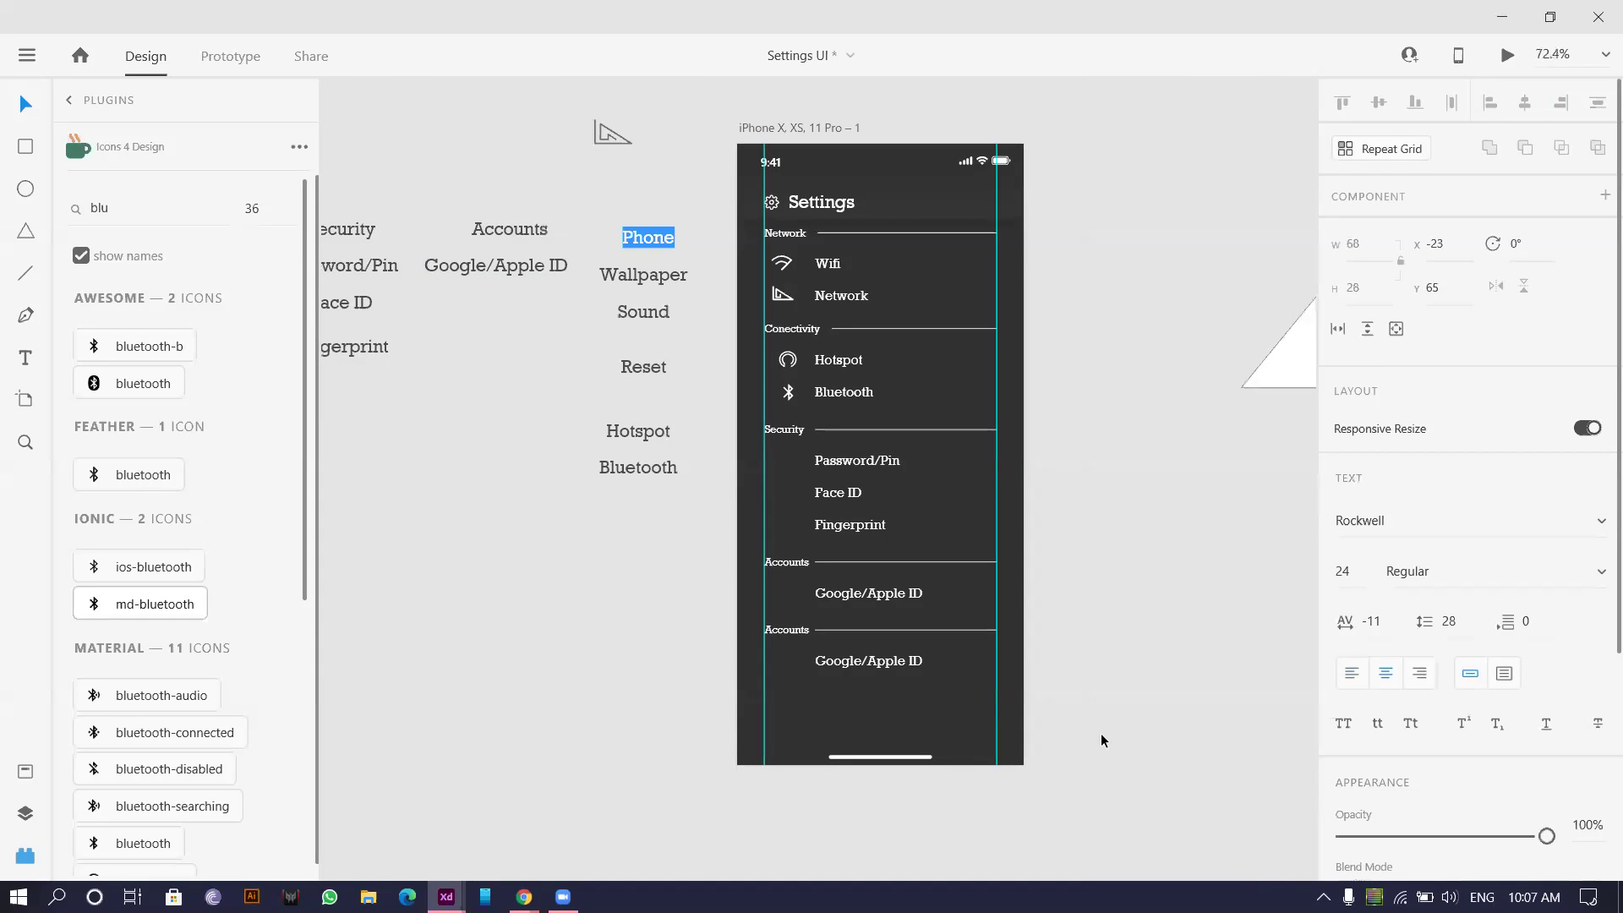
pyautogui.click(775, 634)
pyautogui.doubleClick(774, 631)
pyautogui.write('Phone')
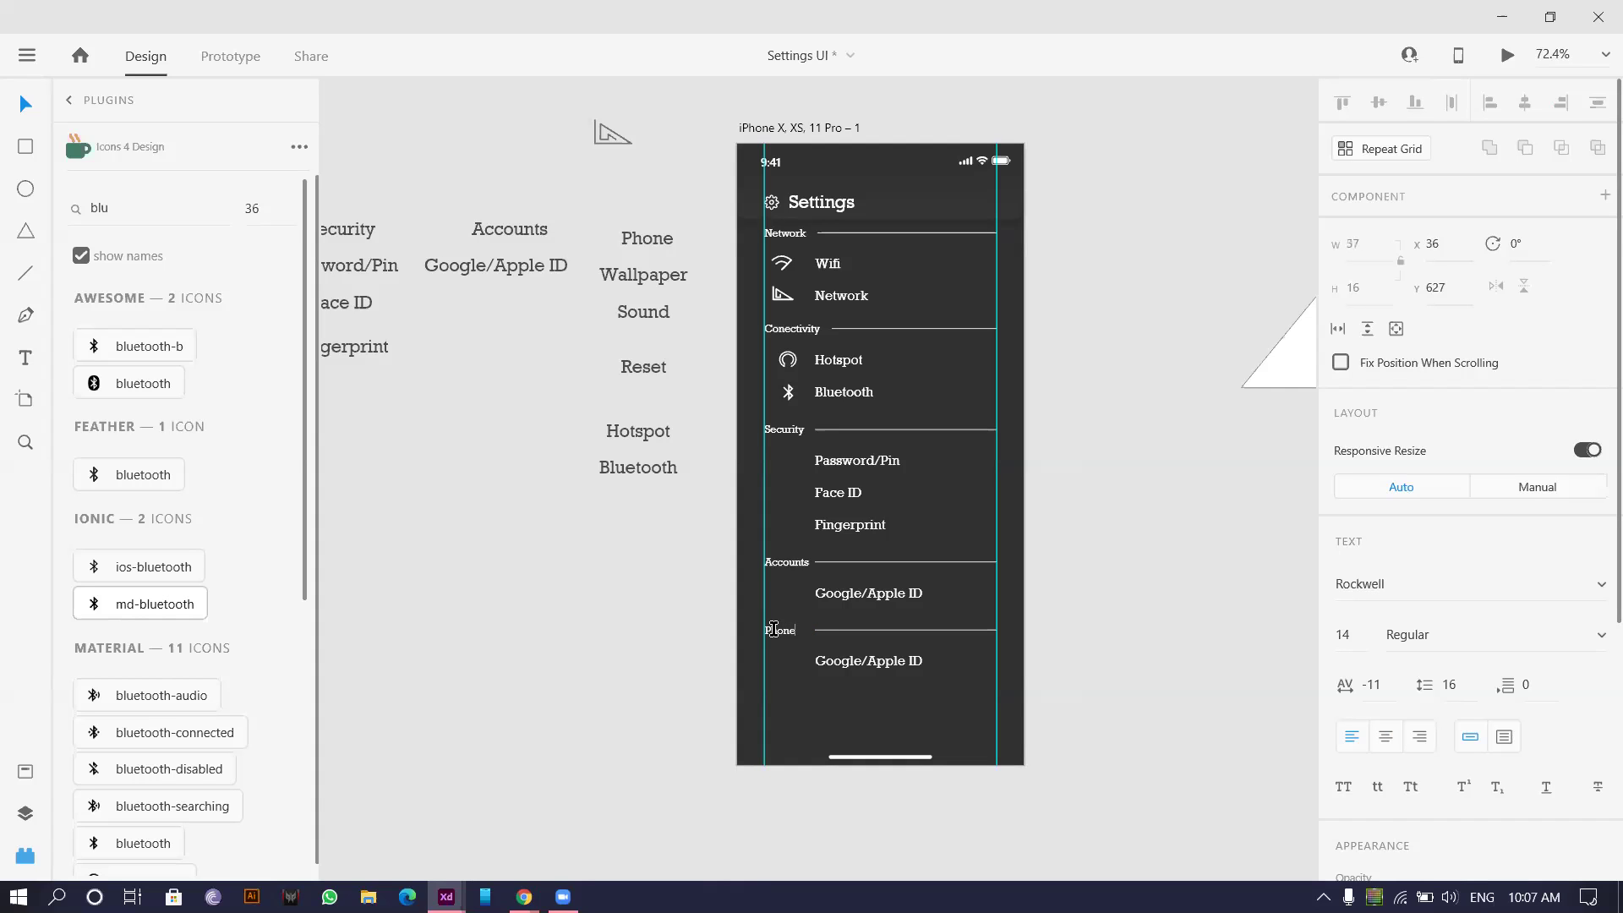
# - Extend the divider beside Phone towards its heading, starting at X 88.5 with a width of 251
pyautogui.scroll(6, 791, 672)
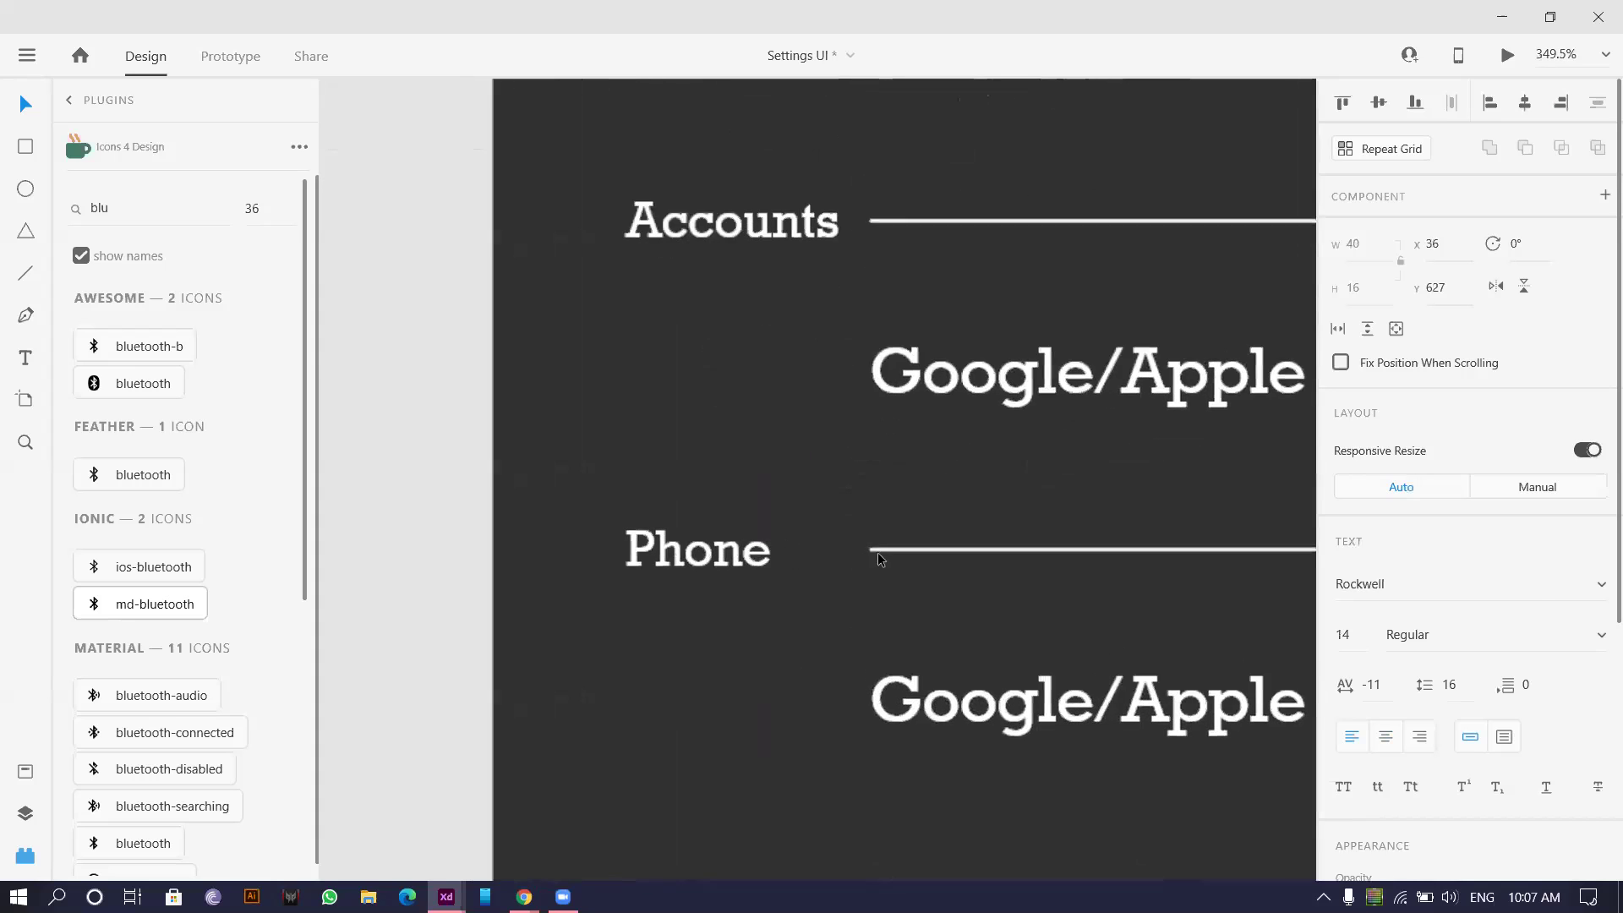
pyautogui.click(876, 550)
pyautogui.moveTo(873, 549); pyautogui.dragTo(824, 562)
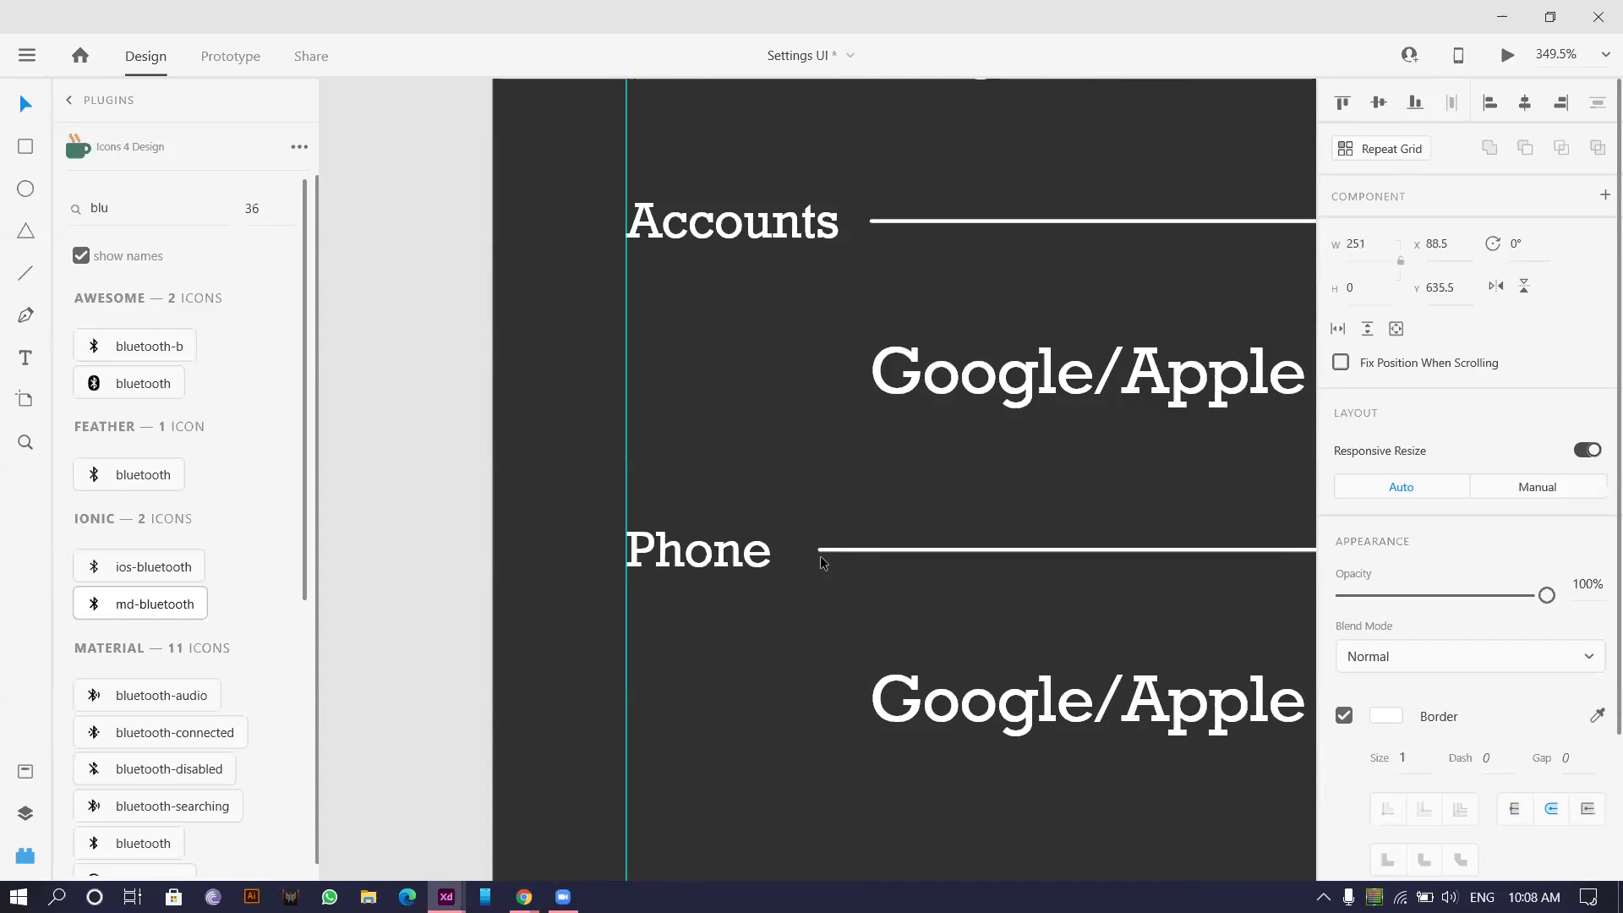
pyautogui.scroll(-6, 820, 556)
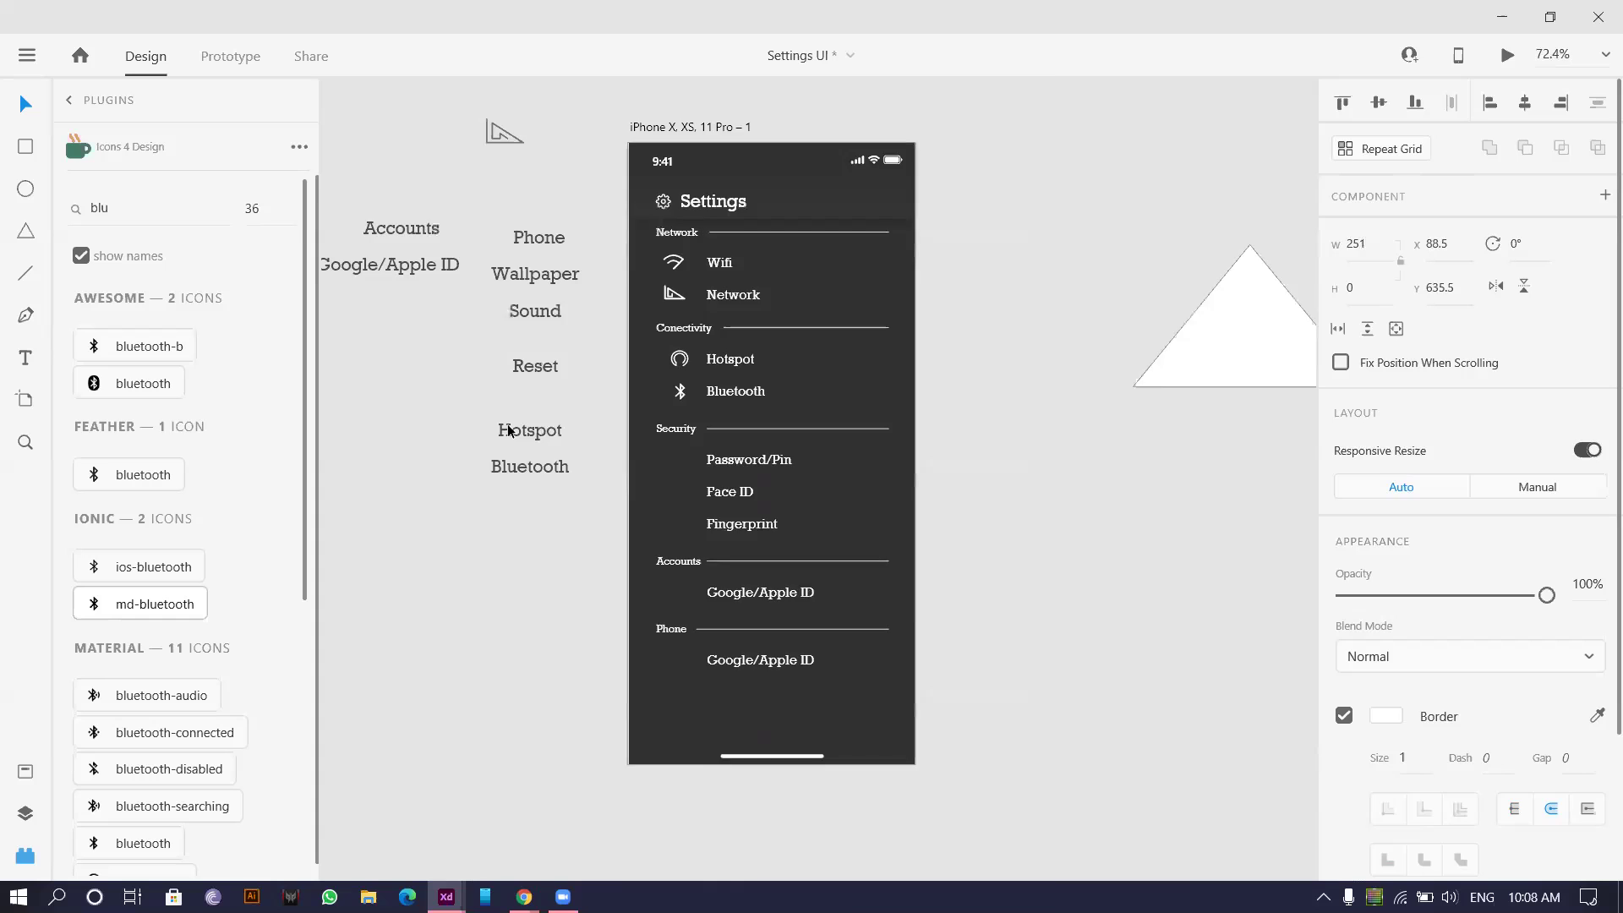
# - Duplicate the Wallpaper, Sound and Reset notes beside the lower part of the artboard, at X -159, Y 586
pyautogui.scroll(2, 507, 429)
pyautogui.click(551, 167)
pyautogui.keyDown('shift'); pyautogui.click(554, 228); pyautogui.keyUp('shift')
pyautogui.keyDown('shift'); pyautogui.click(553, 327); pyautogui.keyUp('shift')
pyautogui.scroll(-2, 597, 207)
pyautogui.moveTo(568, 221); pyautogui.dragTo(486, 583)
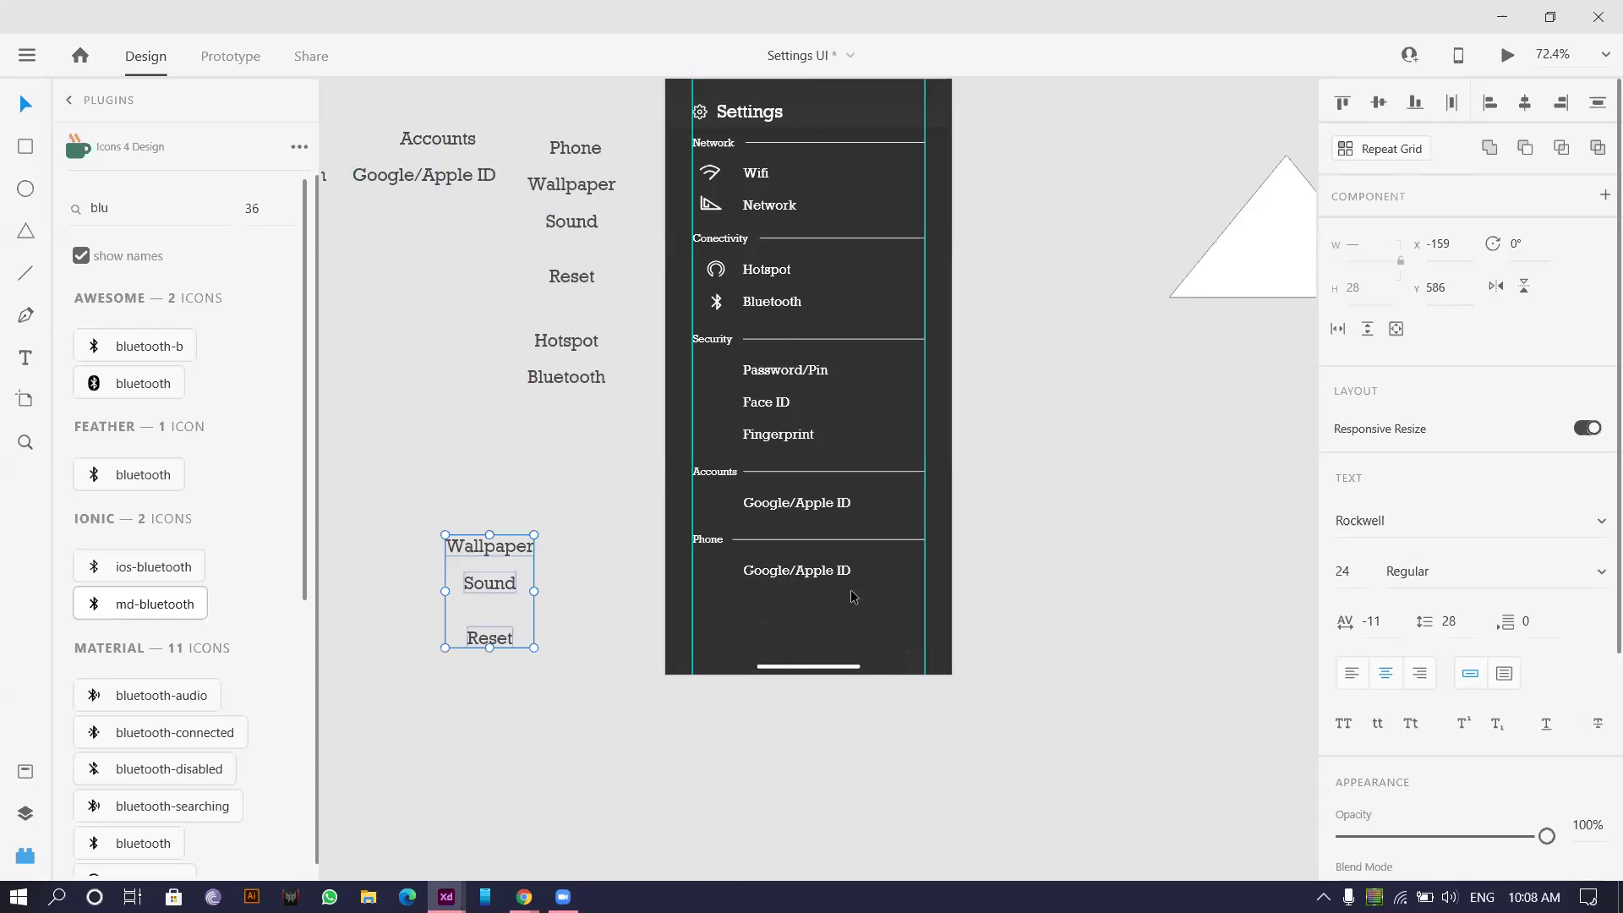
pyautogui.scroll(-1, 752, 570)
pyautogui.scroll(-2, 751, 490)
pyautogui.scroll(2, 750, 420)
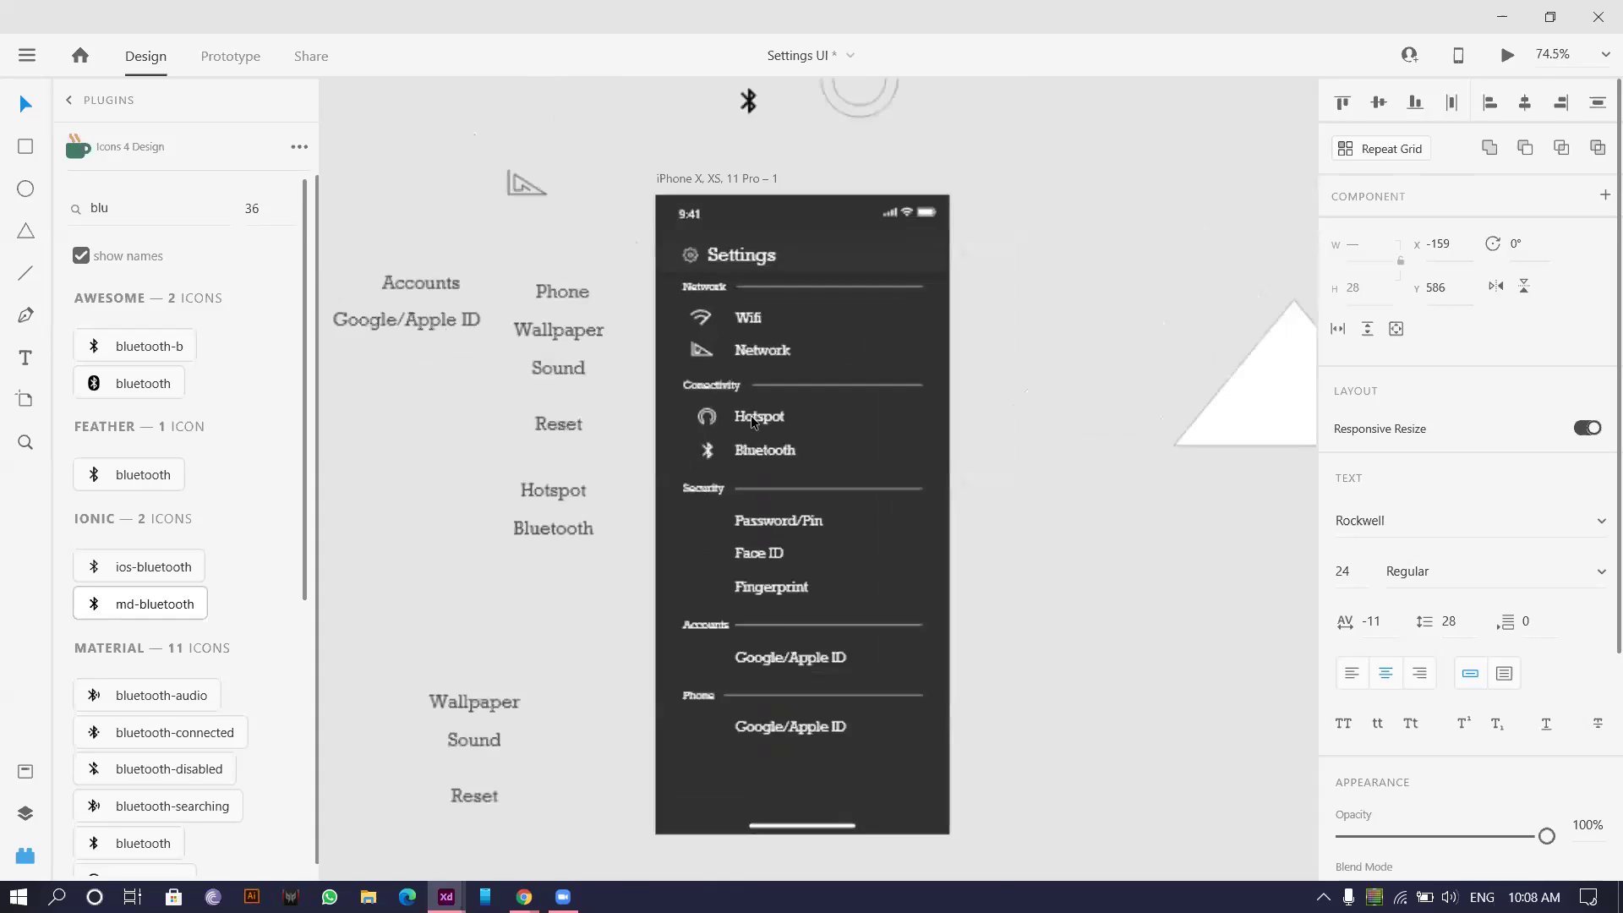
pyautogui.scroll(2, 751, 415)
pyautogui.click(752, 306)
pyautogui.scroll(-3, 765, 483)
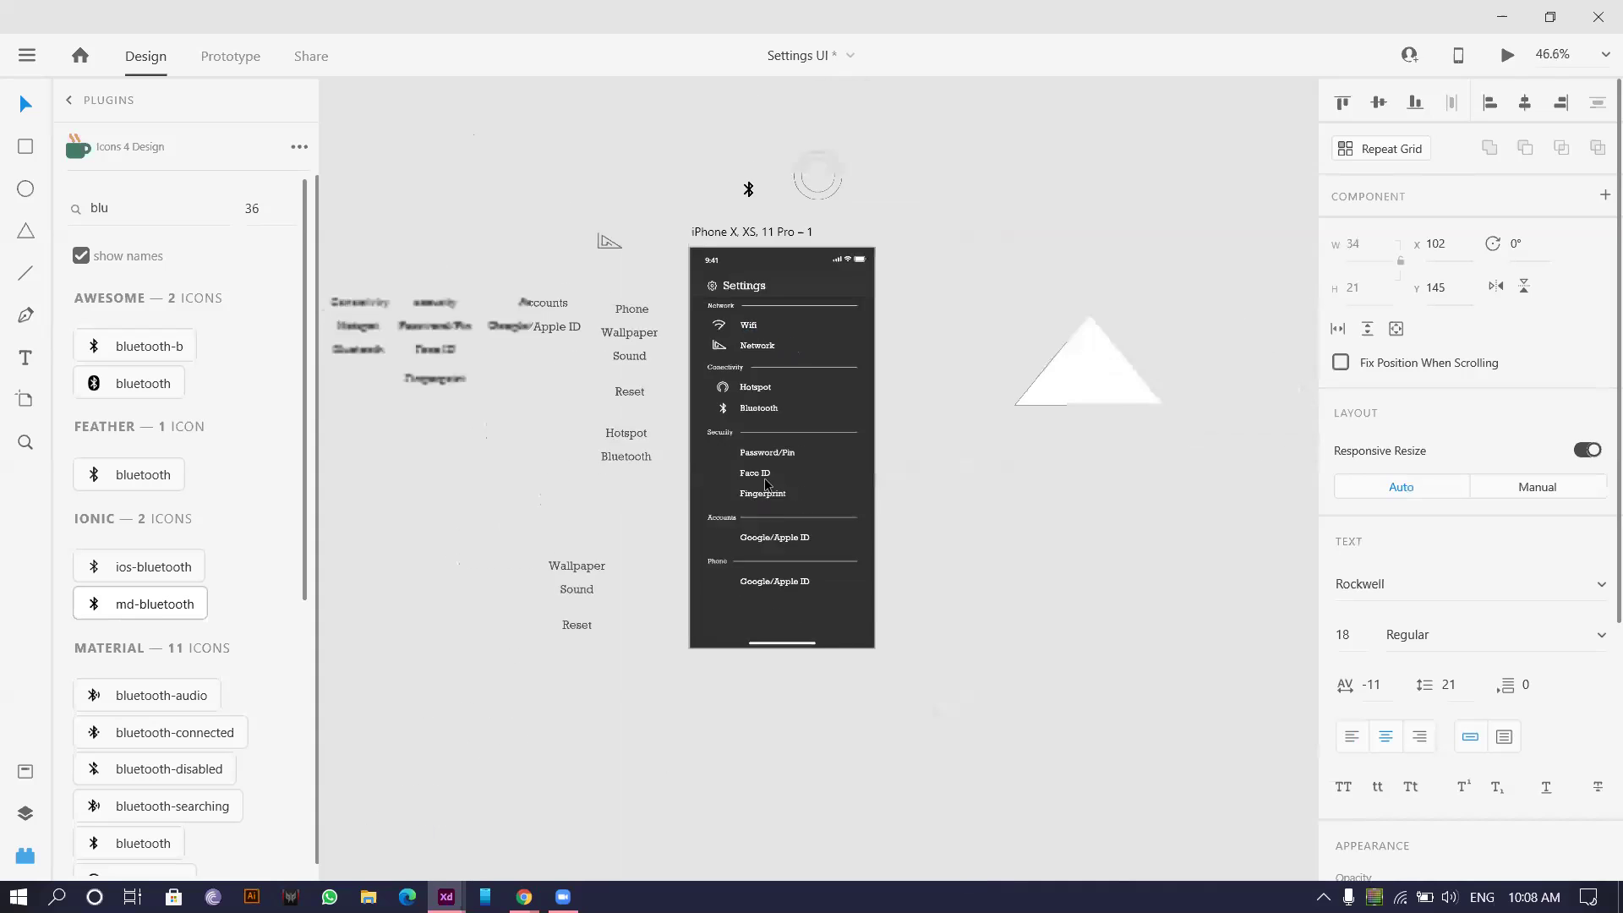
pyautogui.scroll(-1, 765, 577)
pyautogui.moveTo(899, 622); pyautogui.dragTo(676, 359)
pyautogui.scroll(6, 693, 351)
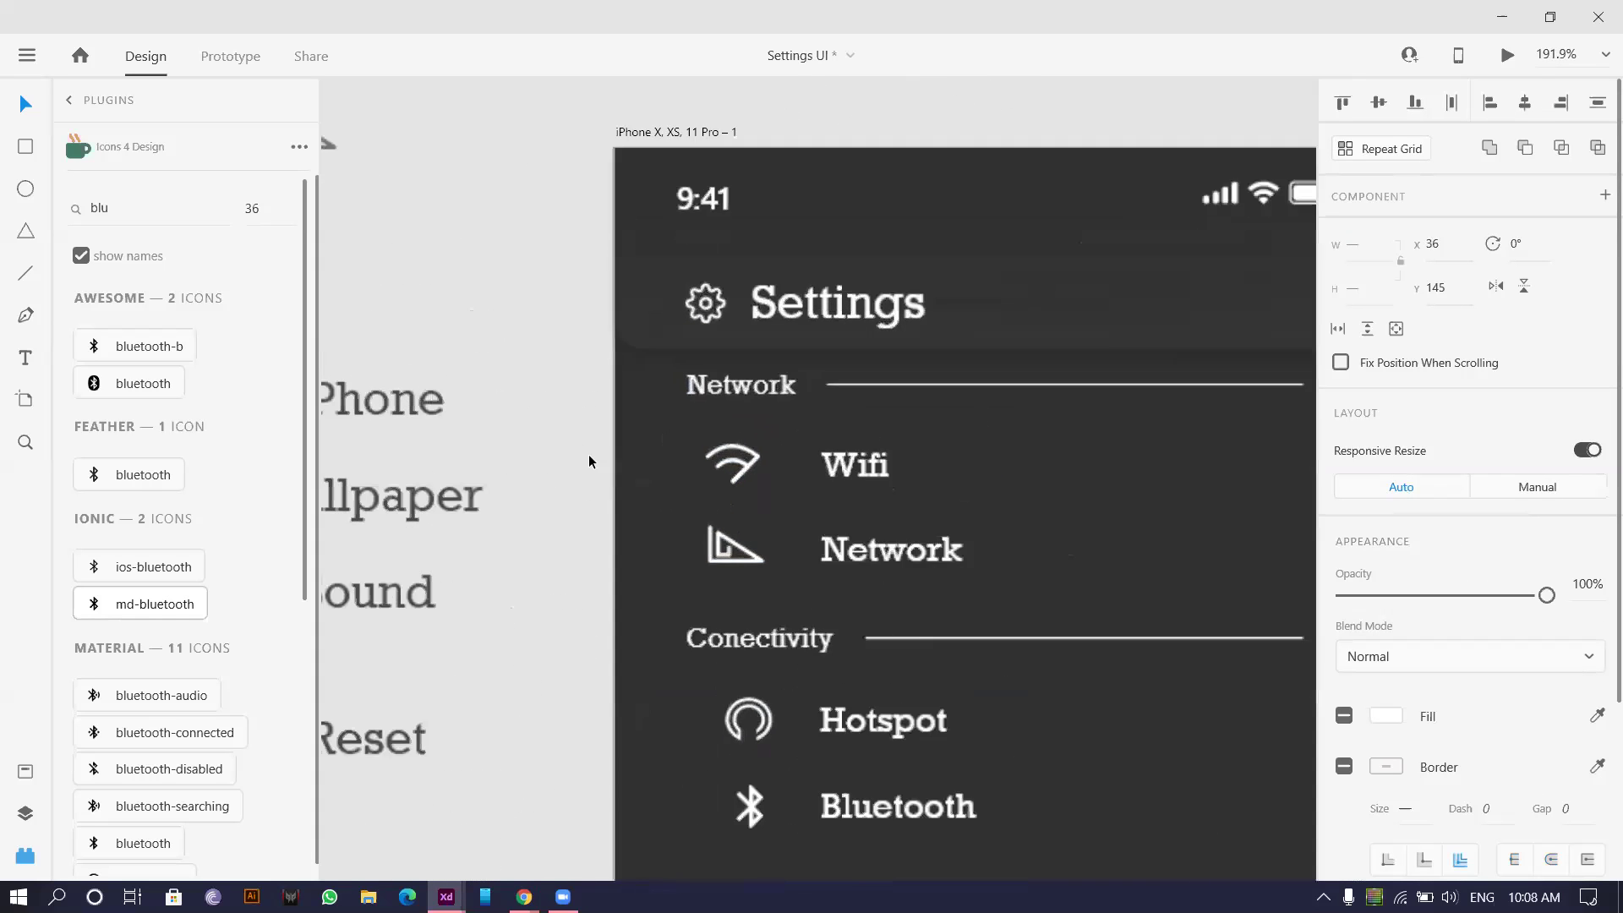
# - Move the Wifi and Network icons and labels slightly up towards the Network heading, with the Network row at Y 181
pyautogui.scroll(1, 589, 461)
pyautogui.click(892, 465)
pyautogui.moveTo(894, 467); pyautogui.dragTo(888, 459)
pyautogui.moveTo(574, 534); pyautogui.dragTo(934, 555)
pyautogui.scroll(-5, 722, 524)
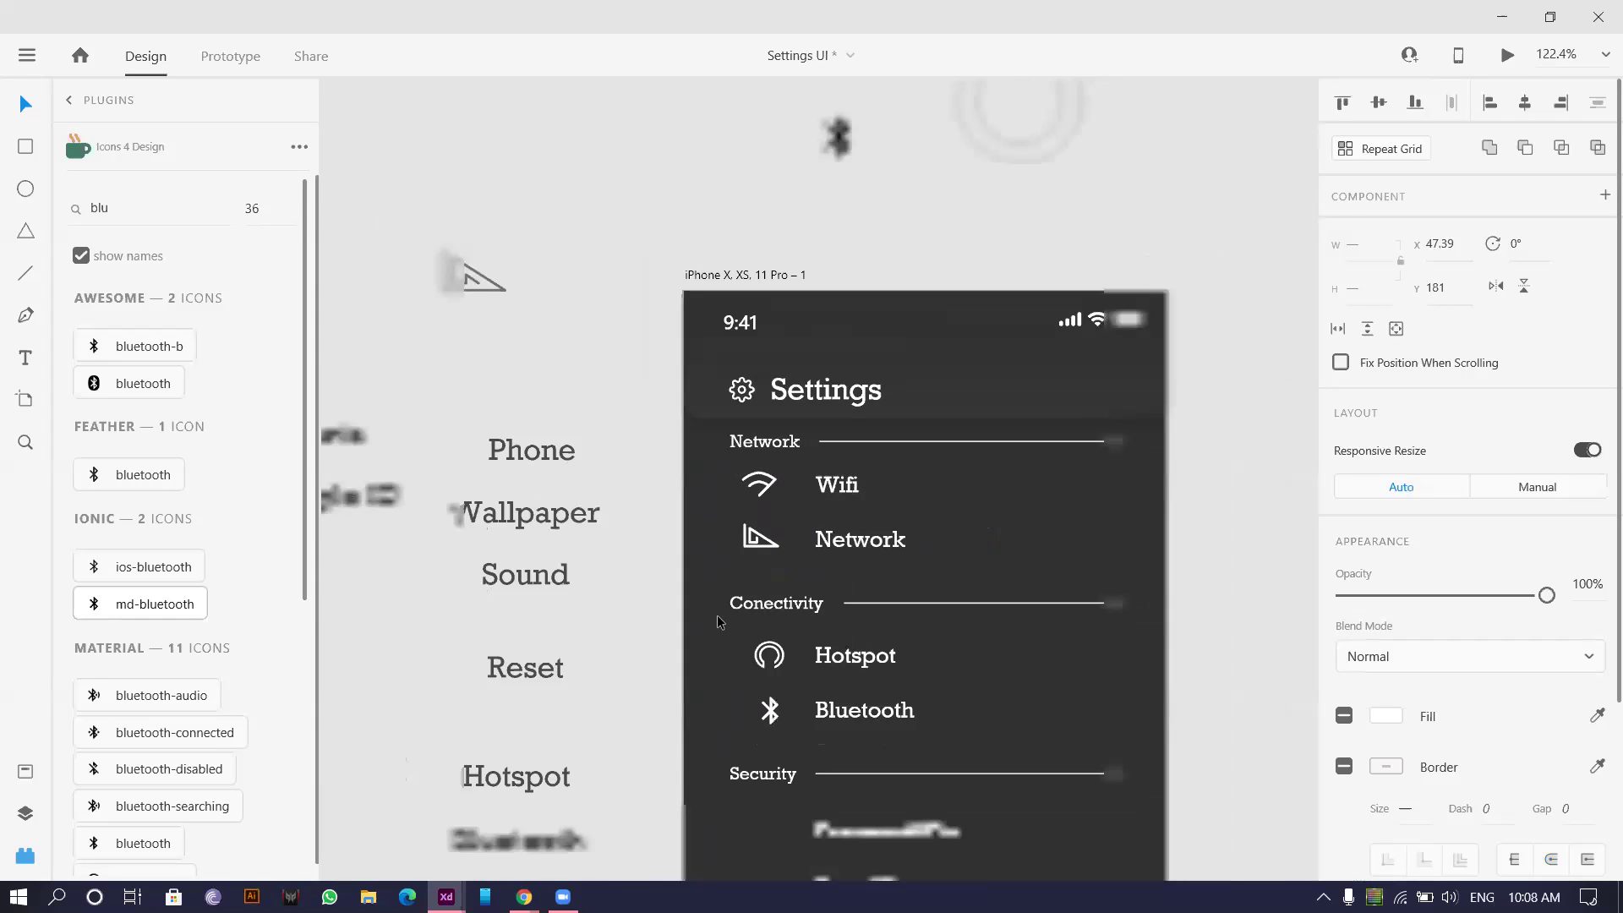
# - Try grouping the Network heading, divider, icons and labels into one object
pyautogui.moveTo(644, 427); pyautogui.dragTo(1006, 574)
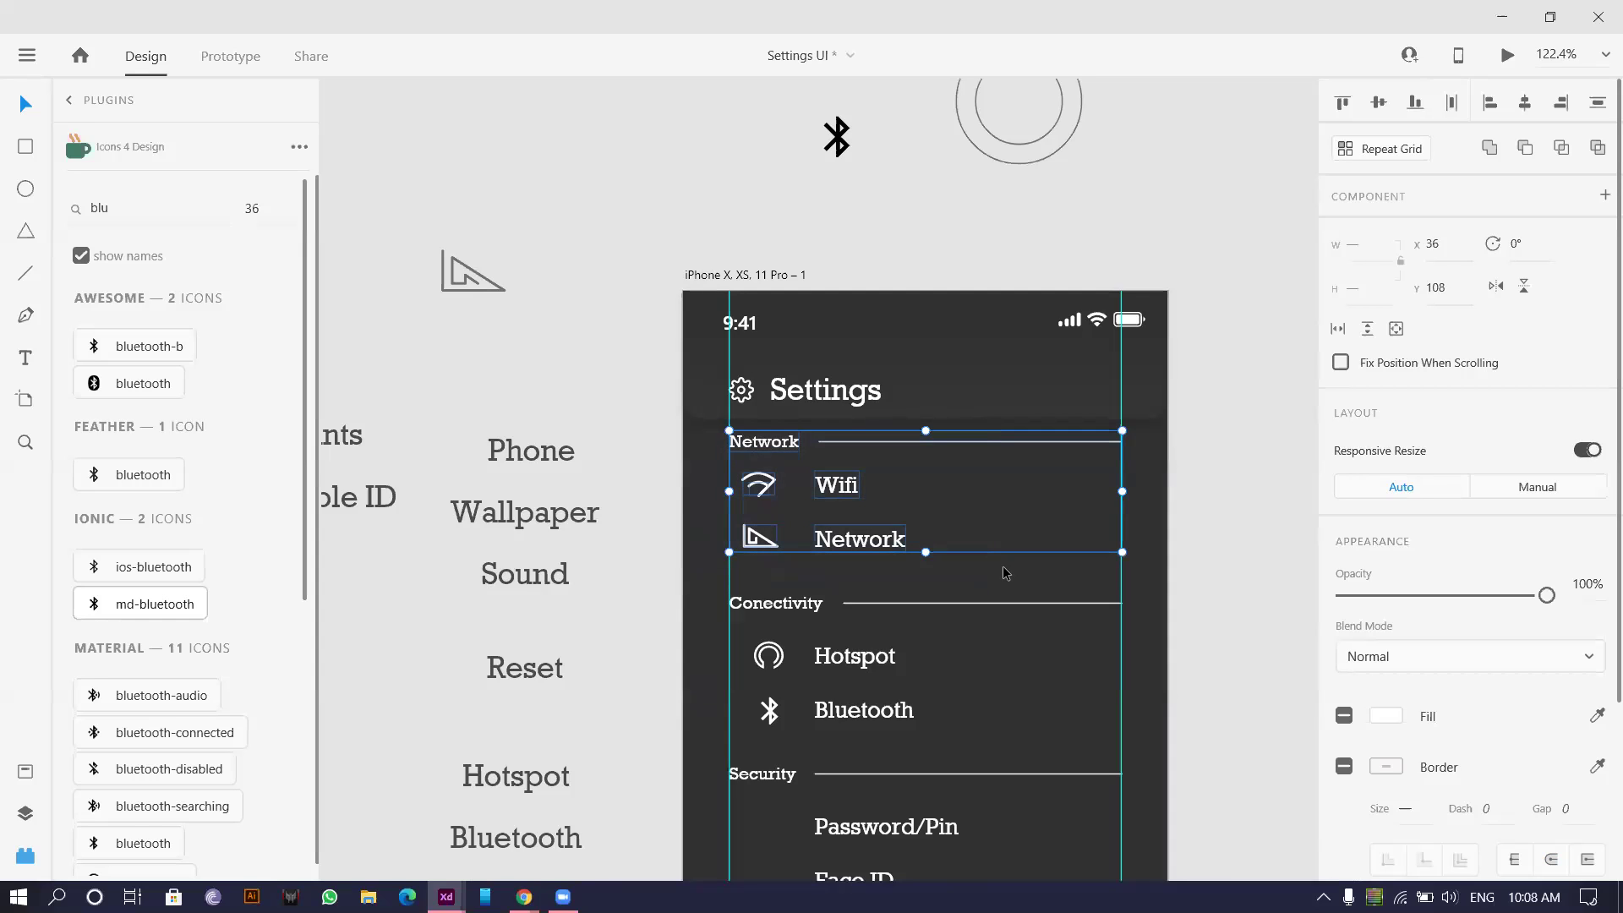
pyautogui.click(779, 665)
pyautogui.hotkey('ctrl', 'z')
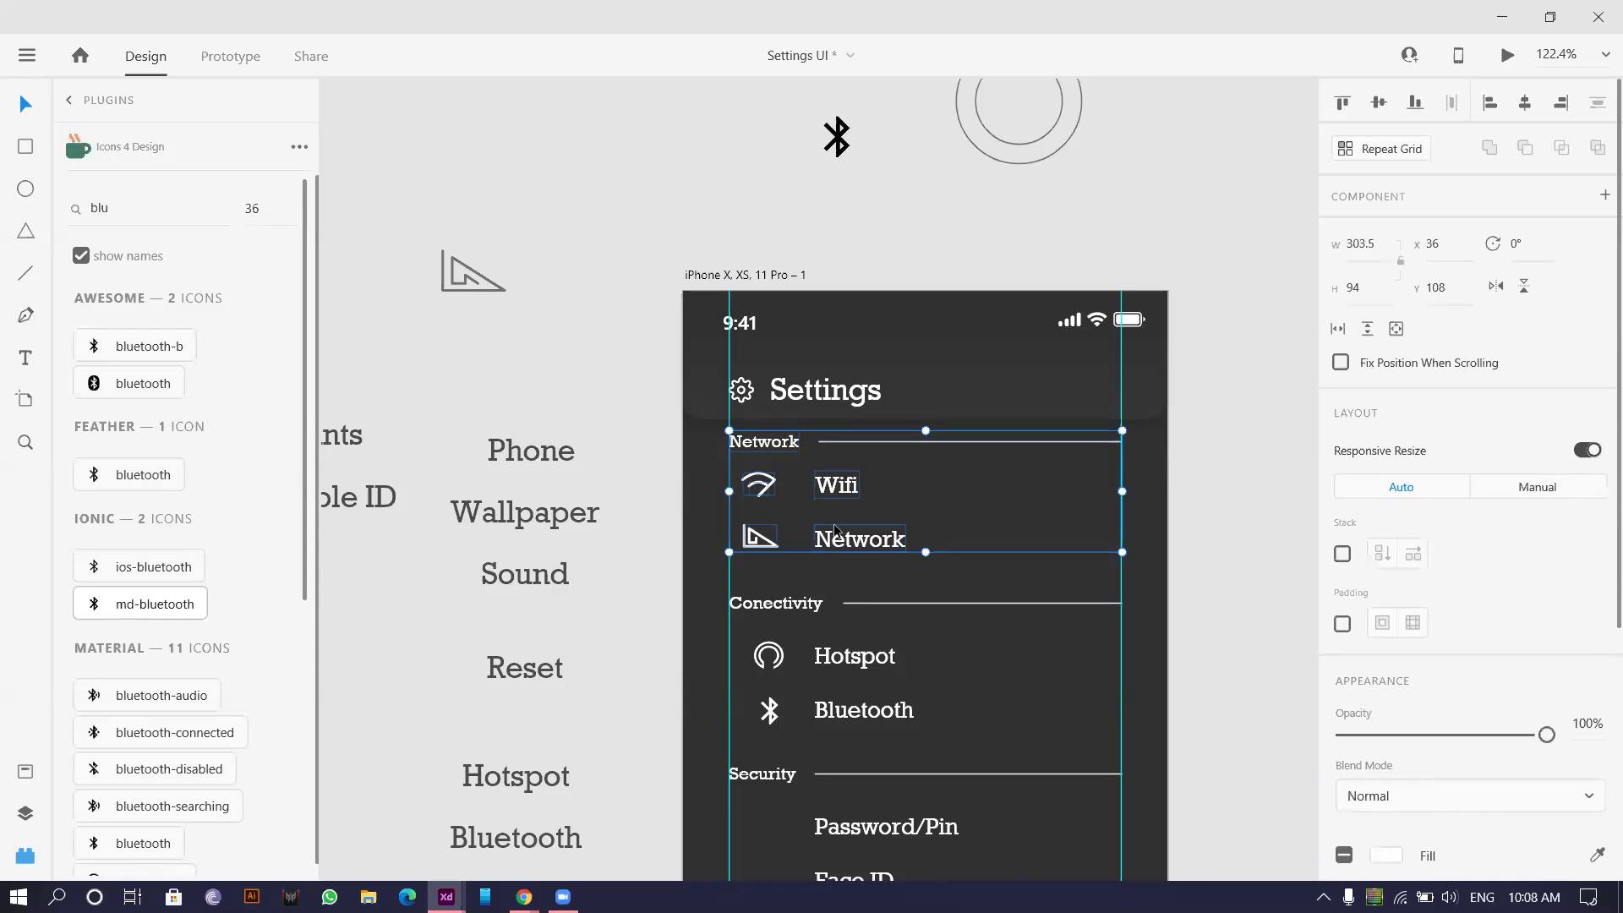
# - Move the Hotspot icon and label up, with the label at Y 264, and the Bluetooth icon and label up to Y 308
pyautogui.click(845, 668)
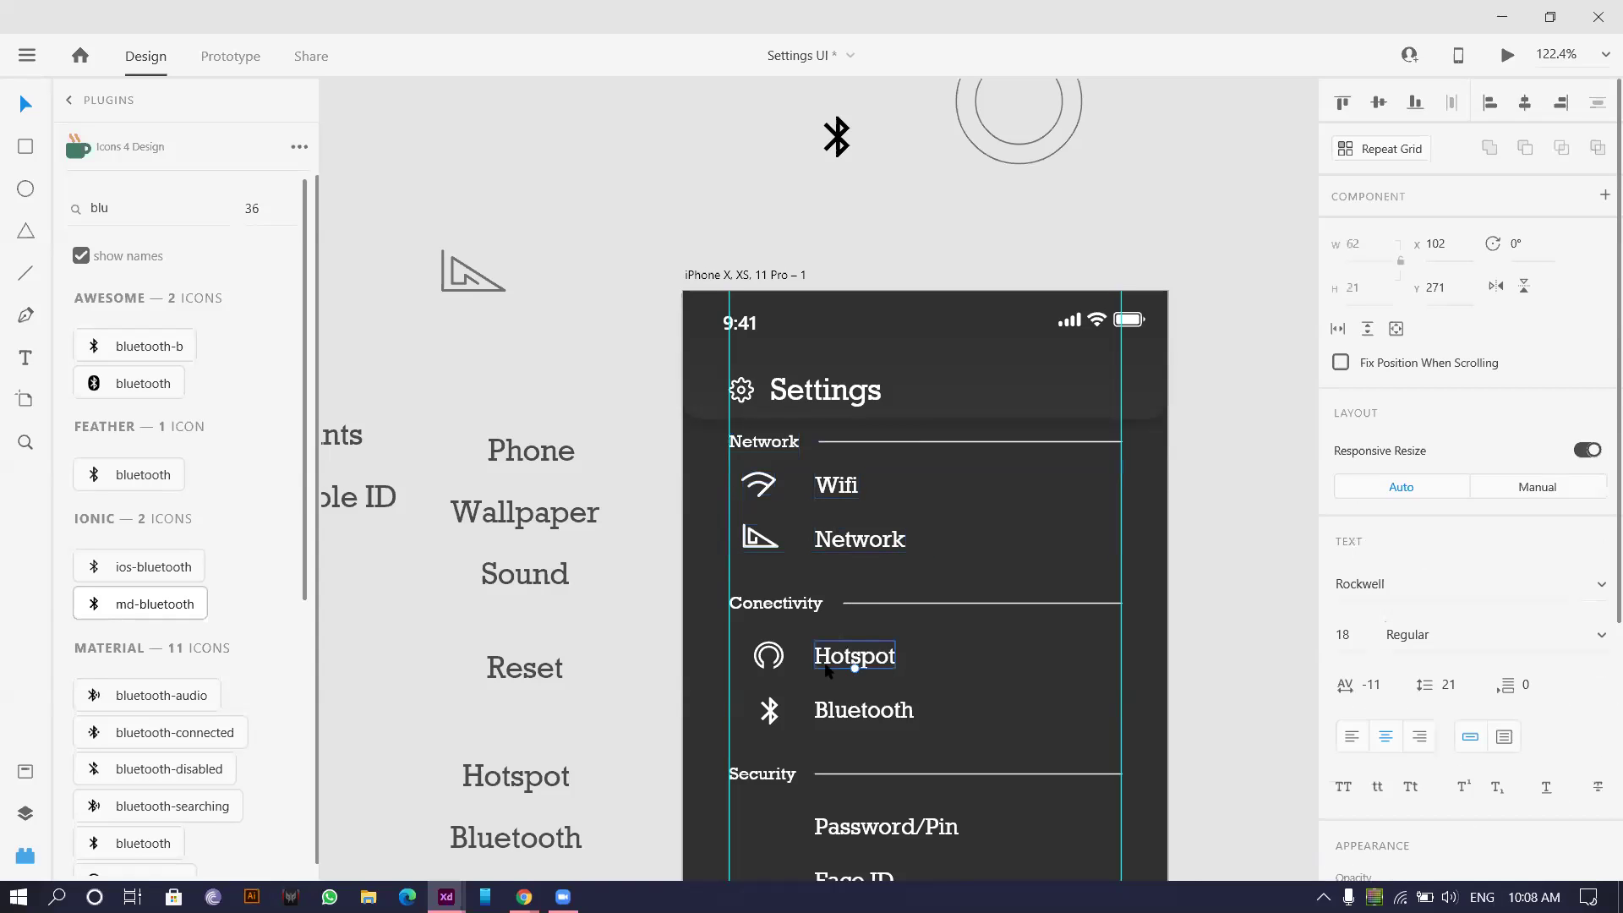
pyautogui.keyDown('shift'); pyautogui.click(782, 661); pyautogui.keyUp('shift')
pyautogui.moveTo(848, 659); pyautogui.dragTo(849, 652)
pyautogui.click(780, 725)
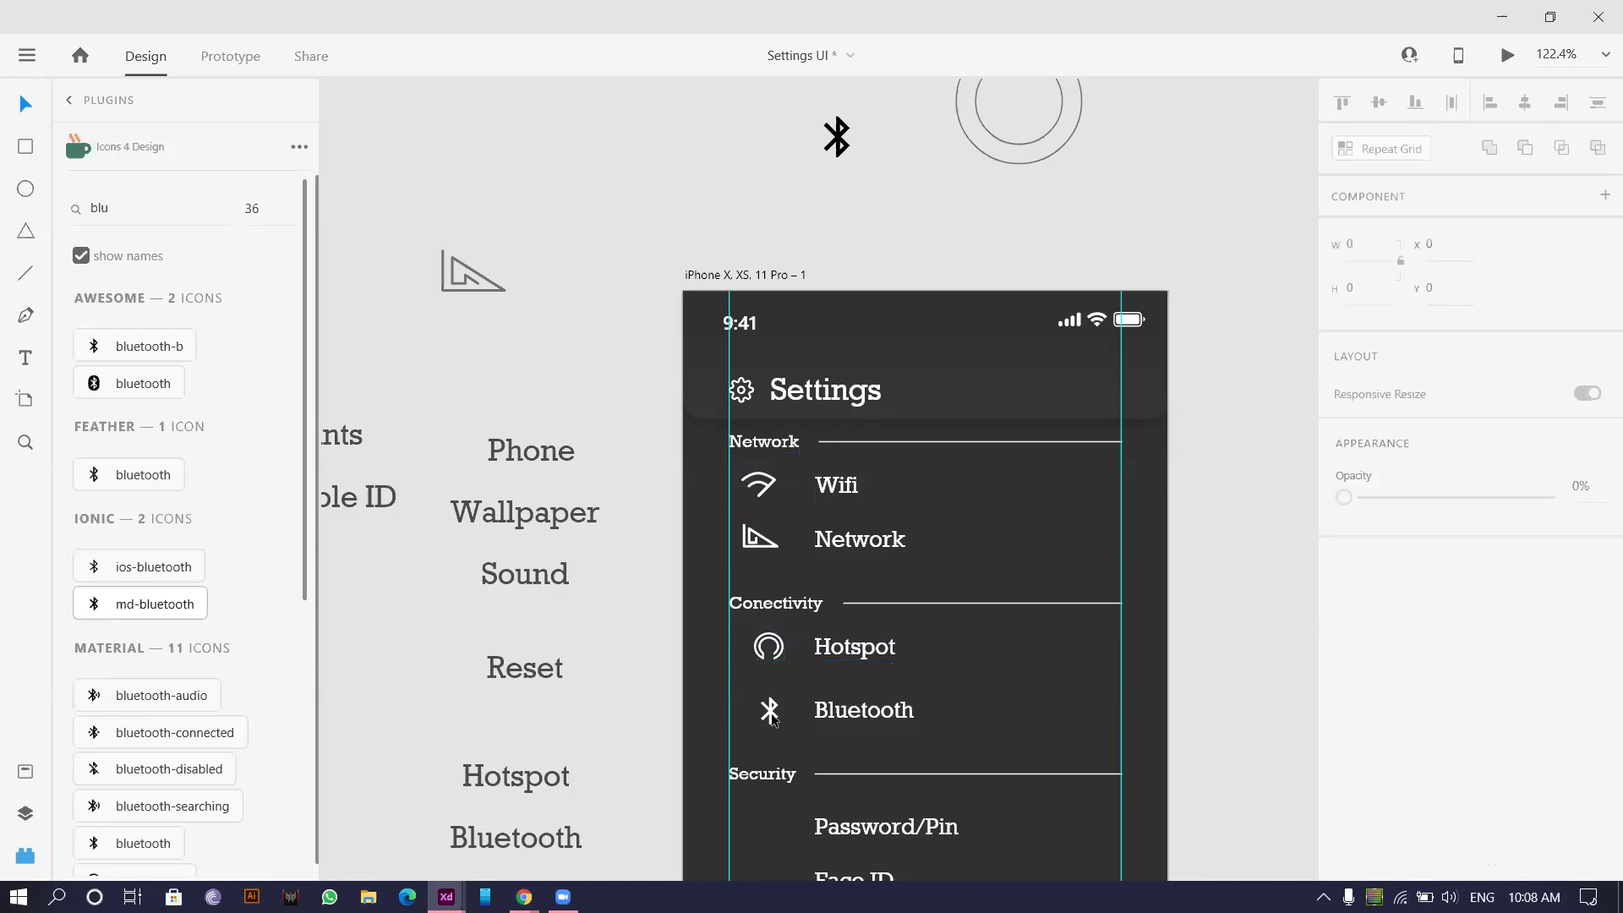
pyautogui.click(773, 719)
pyautogui.keyDown('shift'); pyautogui.click(832, 715); pyautogui.keyUp('shift')
pyautogui.moveTo(840, 711); pyautogui.dragTo(841, 706)
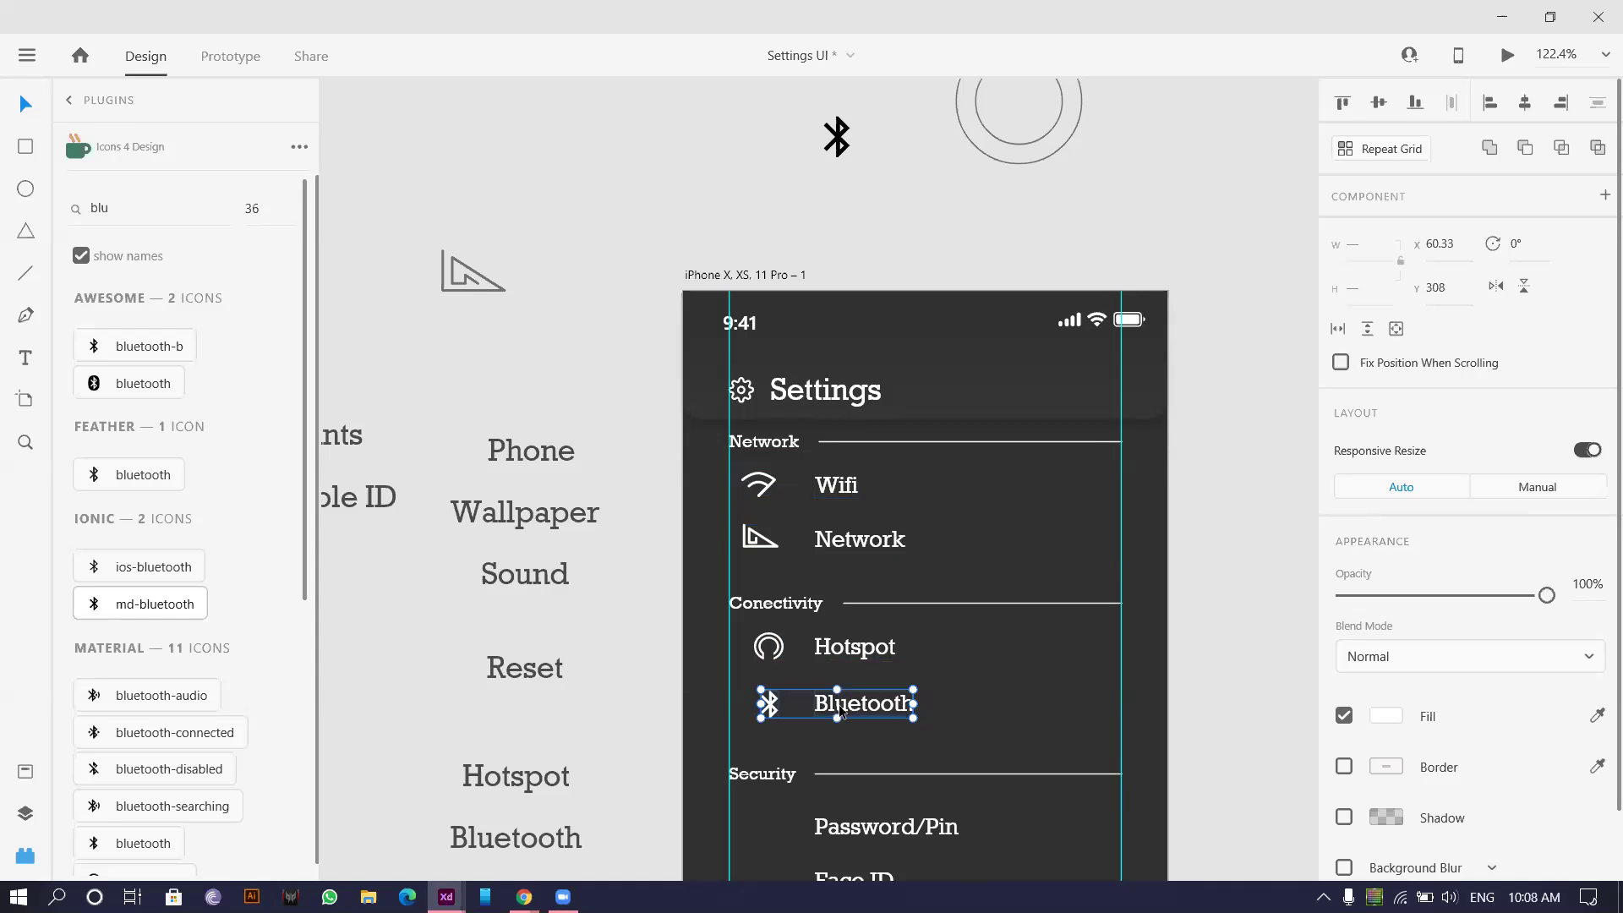
# - Move the Security heading and its divider up to Y 359
pyautogui.scroll(-1, 822, 755)
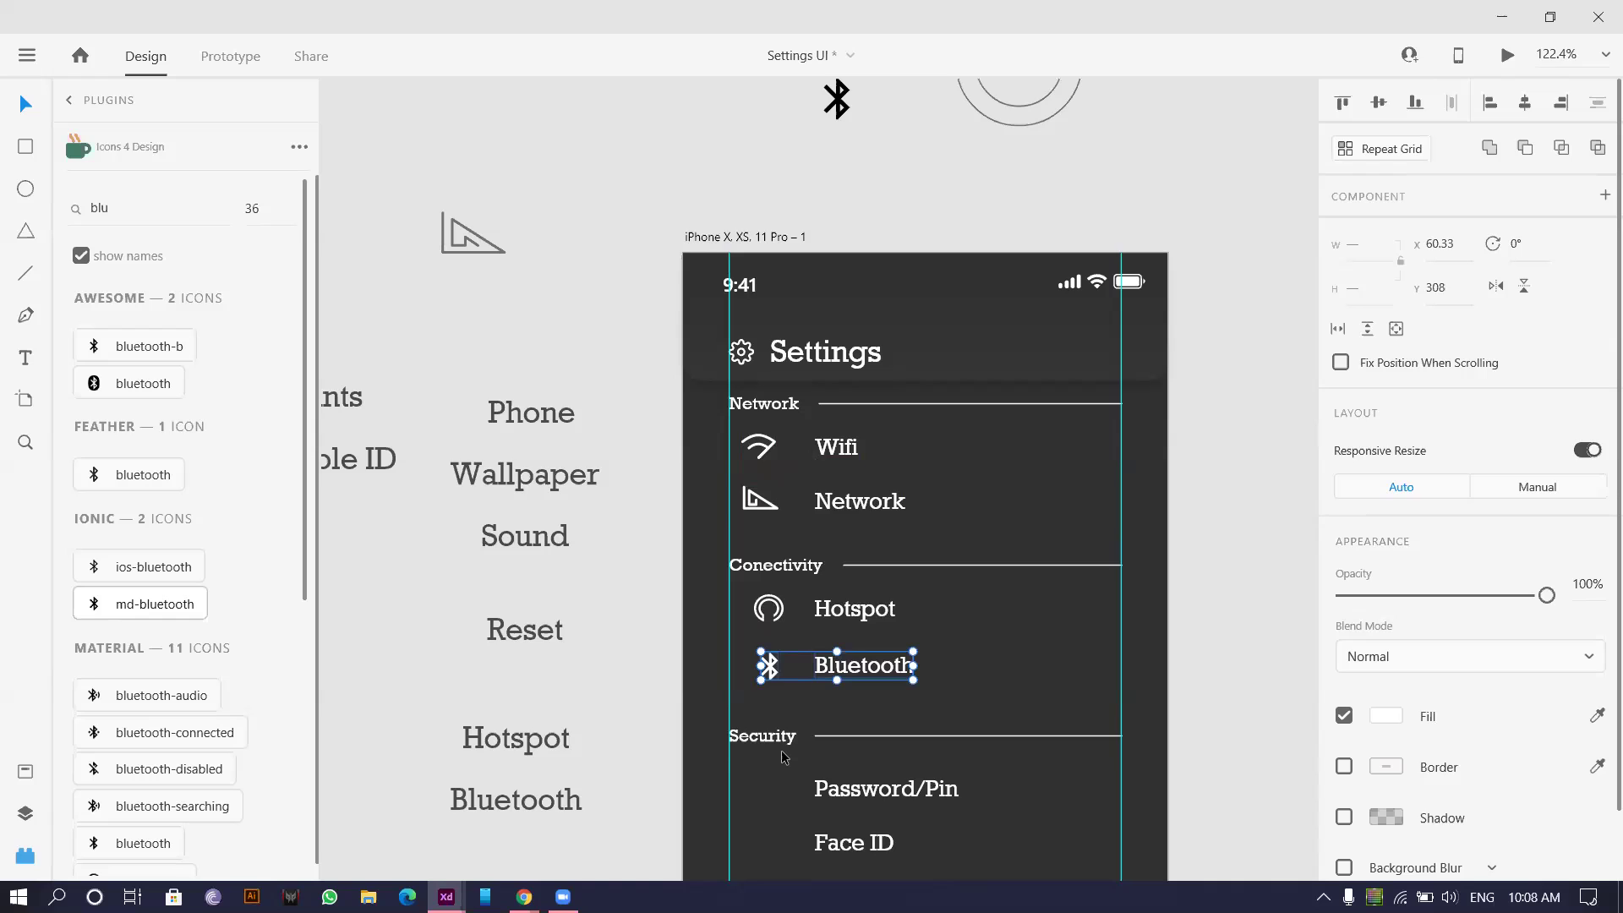
pyautogui.scroll(-2, 793, 754)
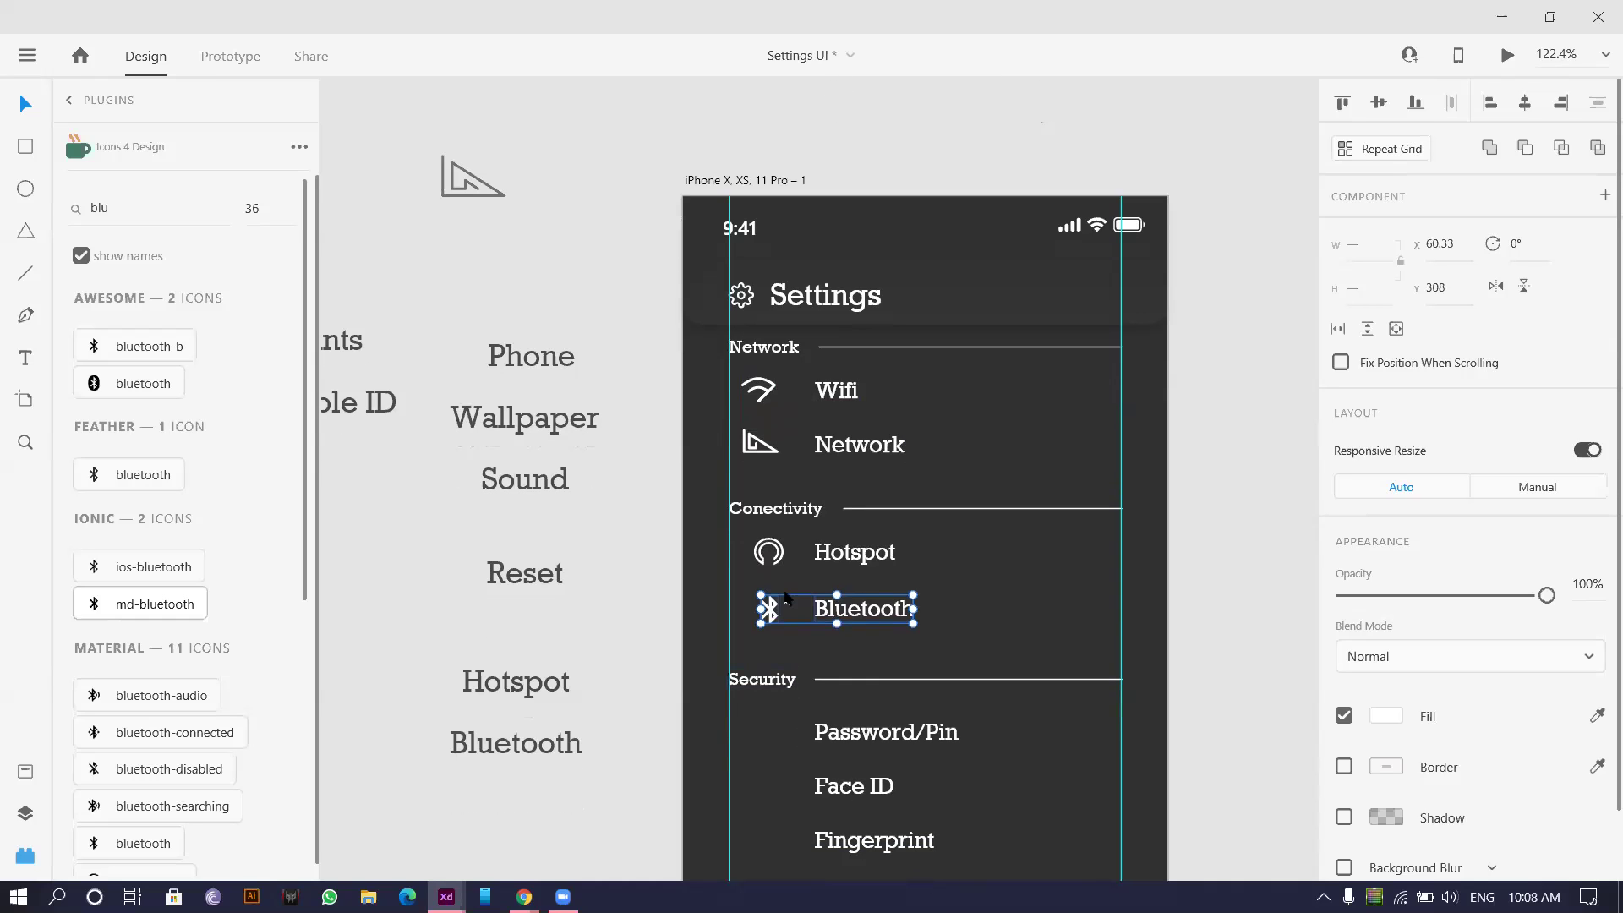
pyautogui.click(757, 683)
pyautogui.keyDown('shift'); pyautogui.click(830, 681); pyautogui.keyUp('shift')
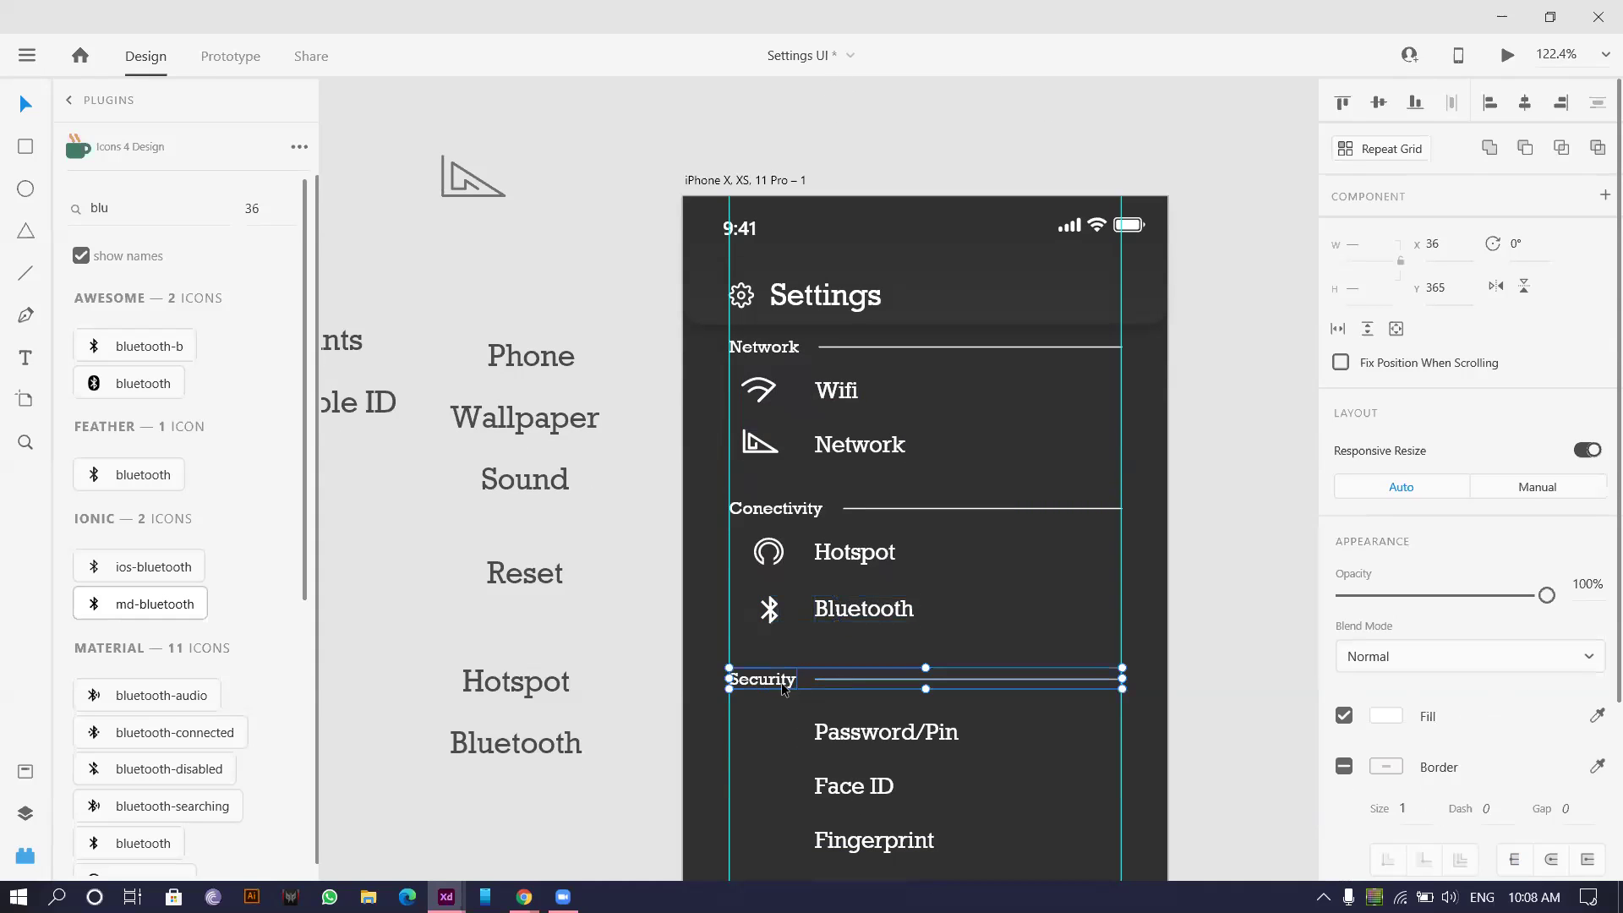
pyautogui.moveTo(785, 689); pyautogui.dragTo(787, 682)
# - Compare the vertical spacing between the row labels in the Security, Conectivity and Network sections
pyautogui.scroll(-1, 788, 685)
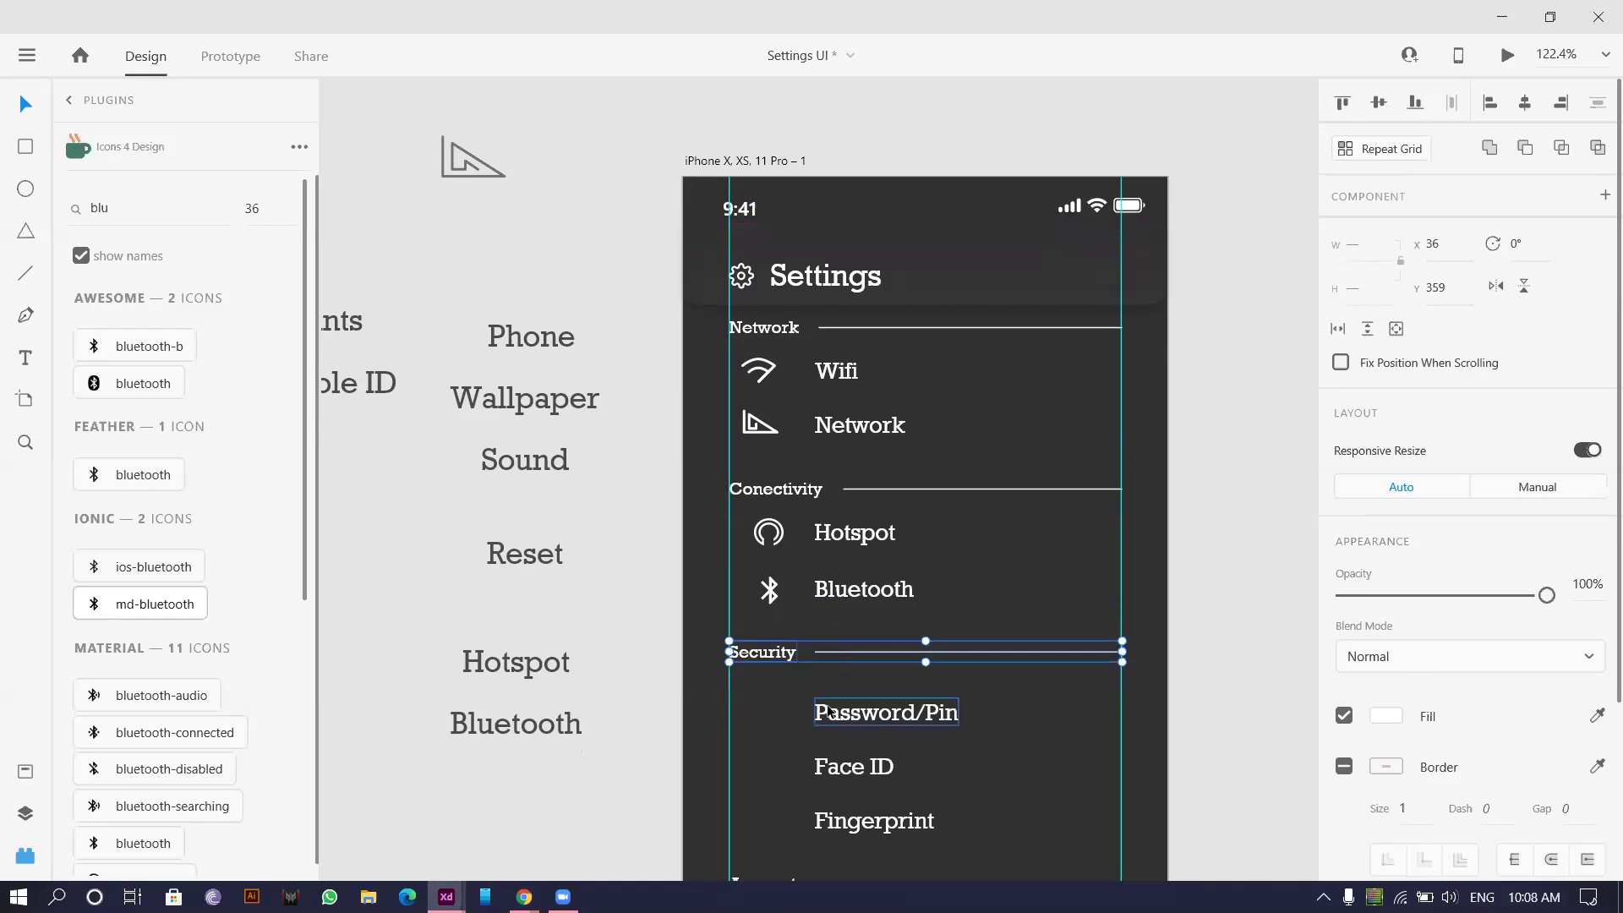
pyautogui.click(836, 712)
pyautogui.keyDown('shift'); pyautogui.click(837, 766); pyautogui.keyUp('shift')
pyautogui.scroll(-1, 833, 795)
pyautogui.click(855, 573)
pyautogui.keyDown('shift'); pyautogui.click(844, 514); pyautogui.keyUp('shift')
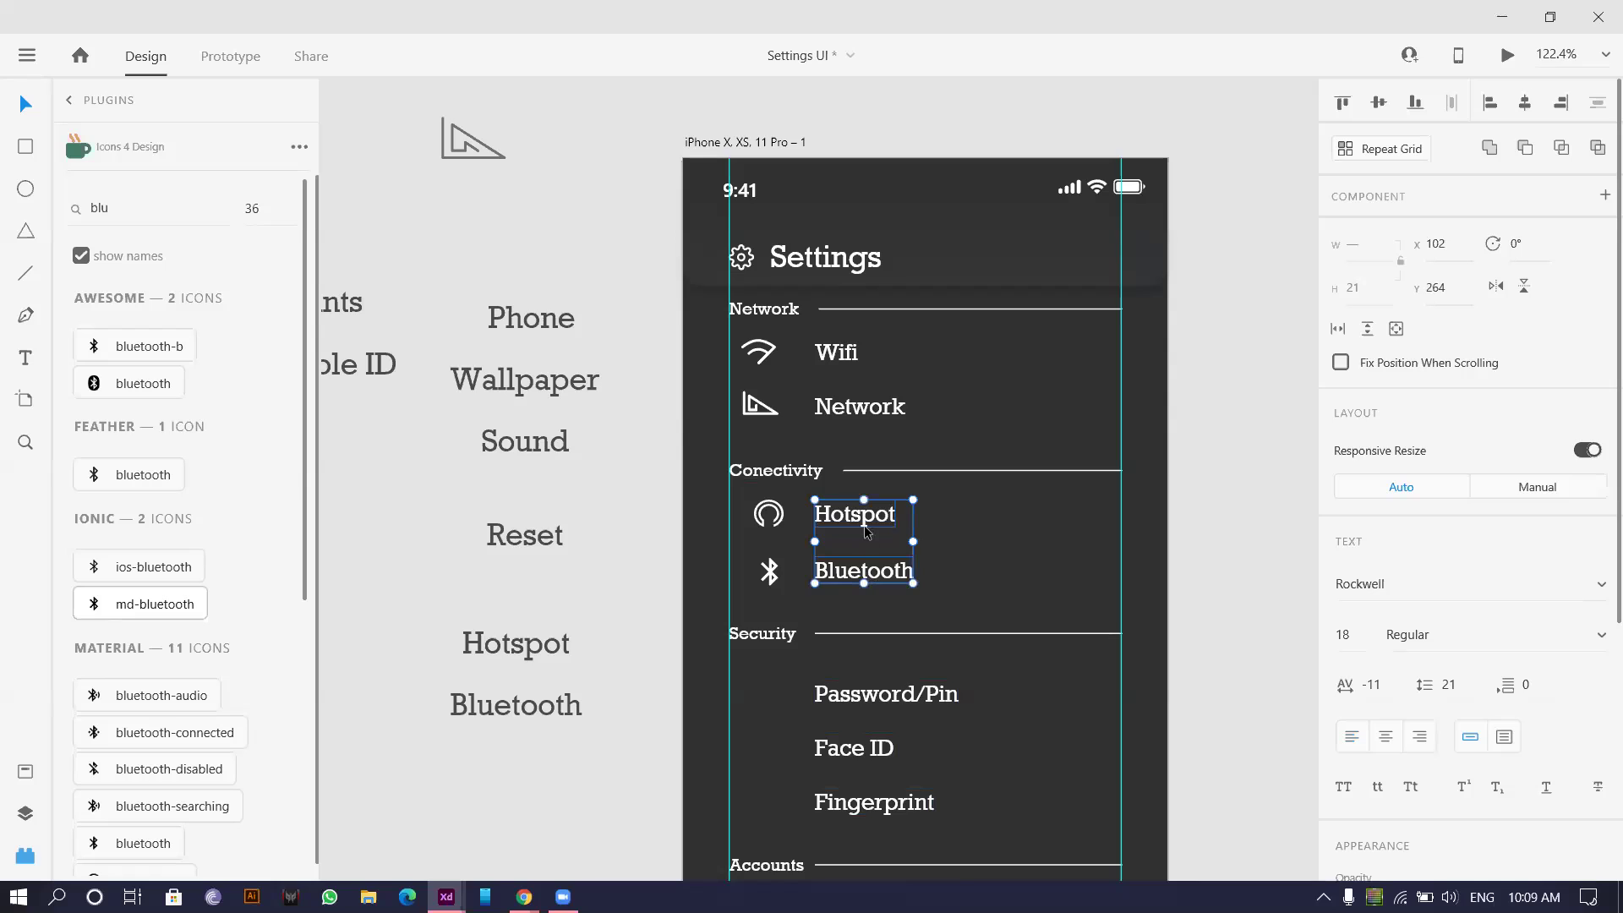
pyautogui.click(972, 600)
pyautogui.click(887, 570)
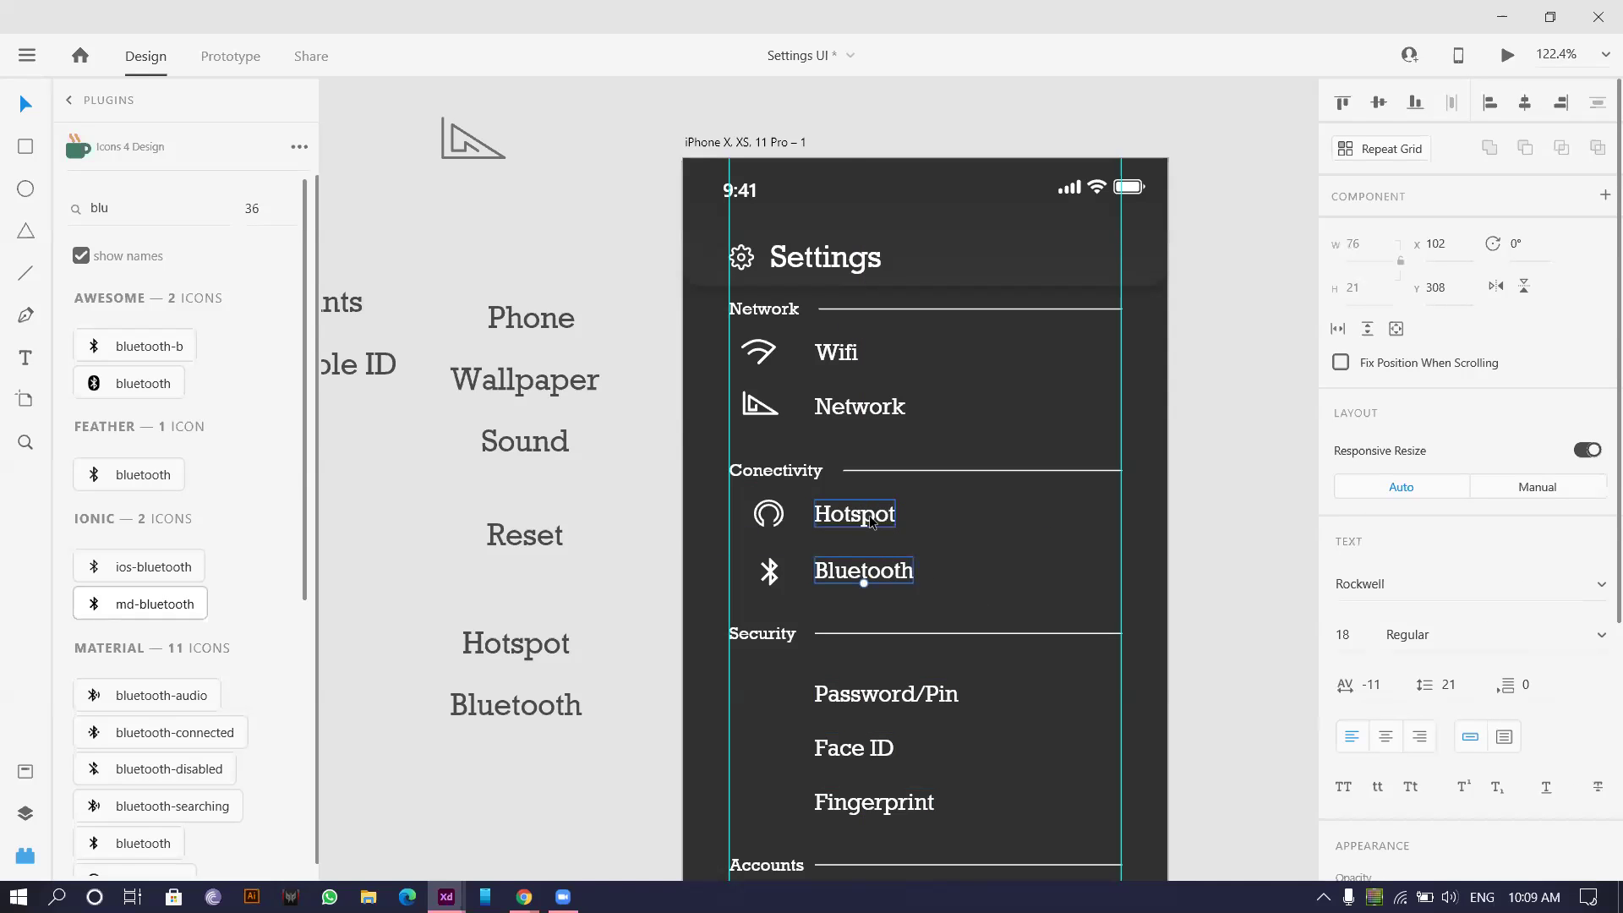
pyautogui.click(875, 695)
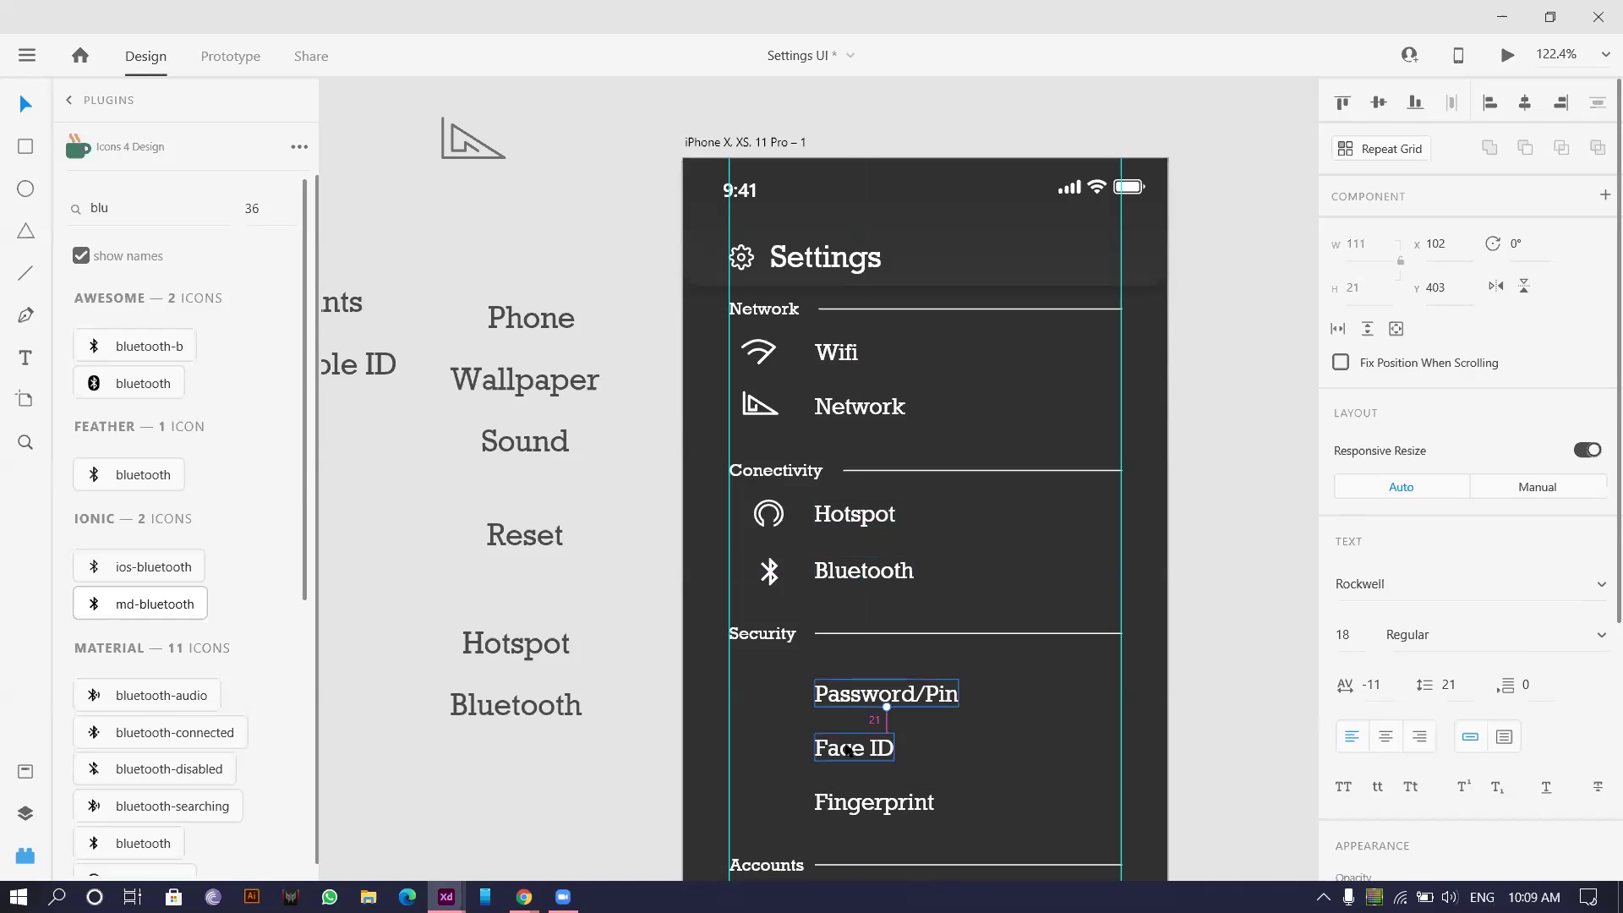
pyautogui.click(863, 571)
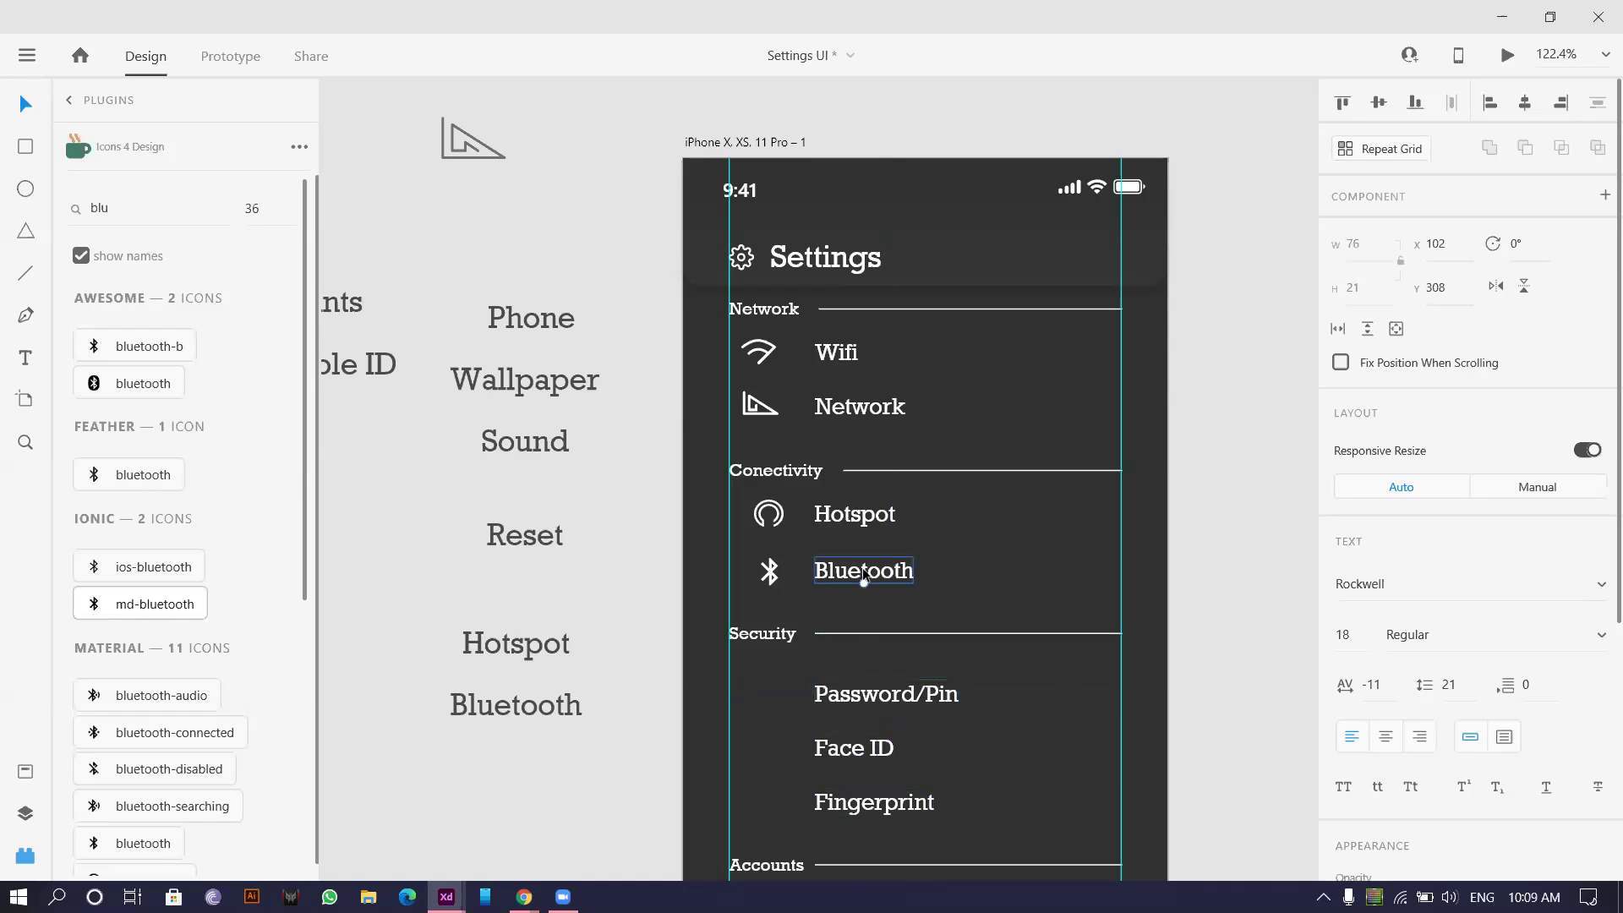
pyautogui.scroll(-2, 814, 548)
pyautogui.scroll(3, 814, 549)
pyautogui.click(858, 424)
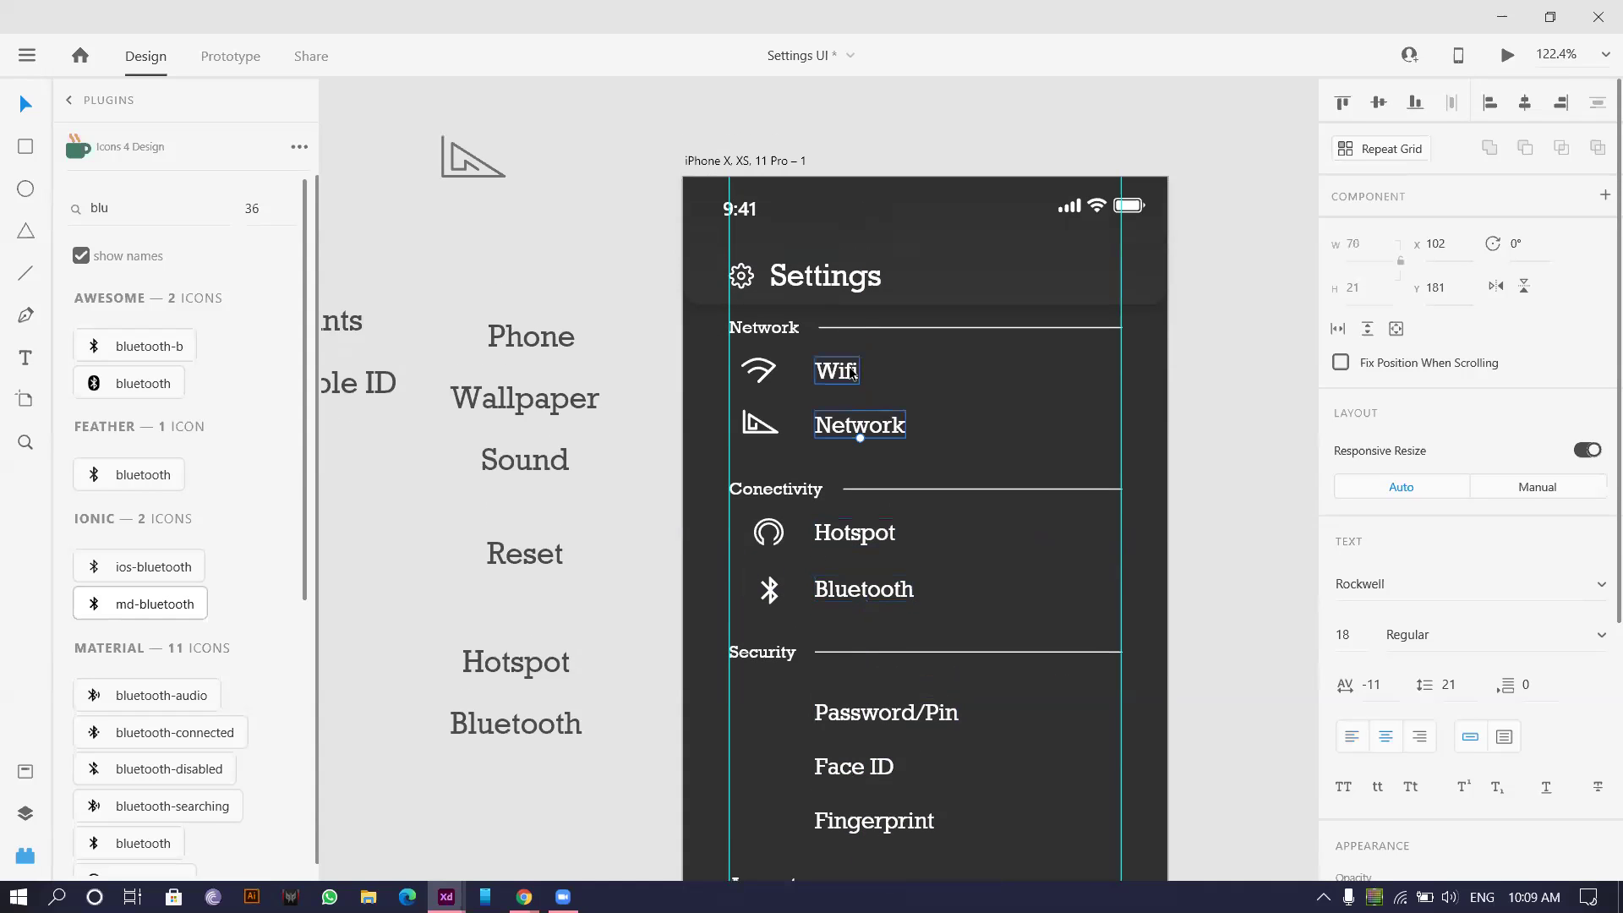
# - Move the Bluetooth icon and label up to Y 304
pyautogui.click(845, 585)
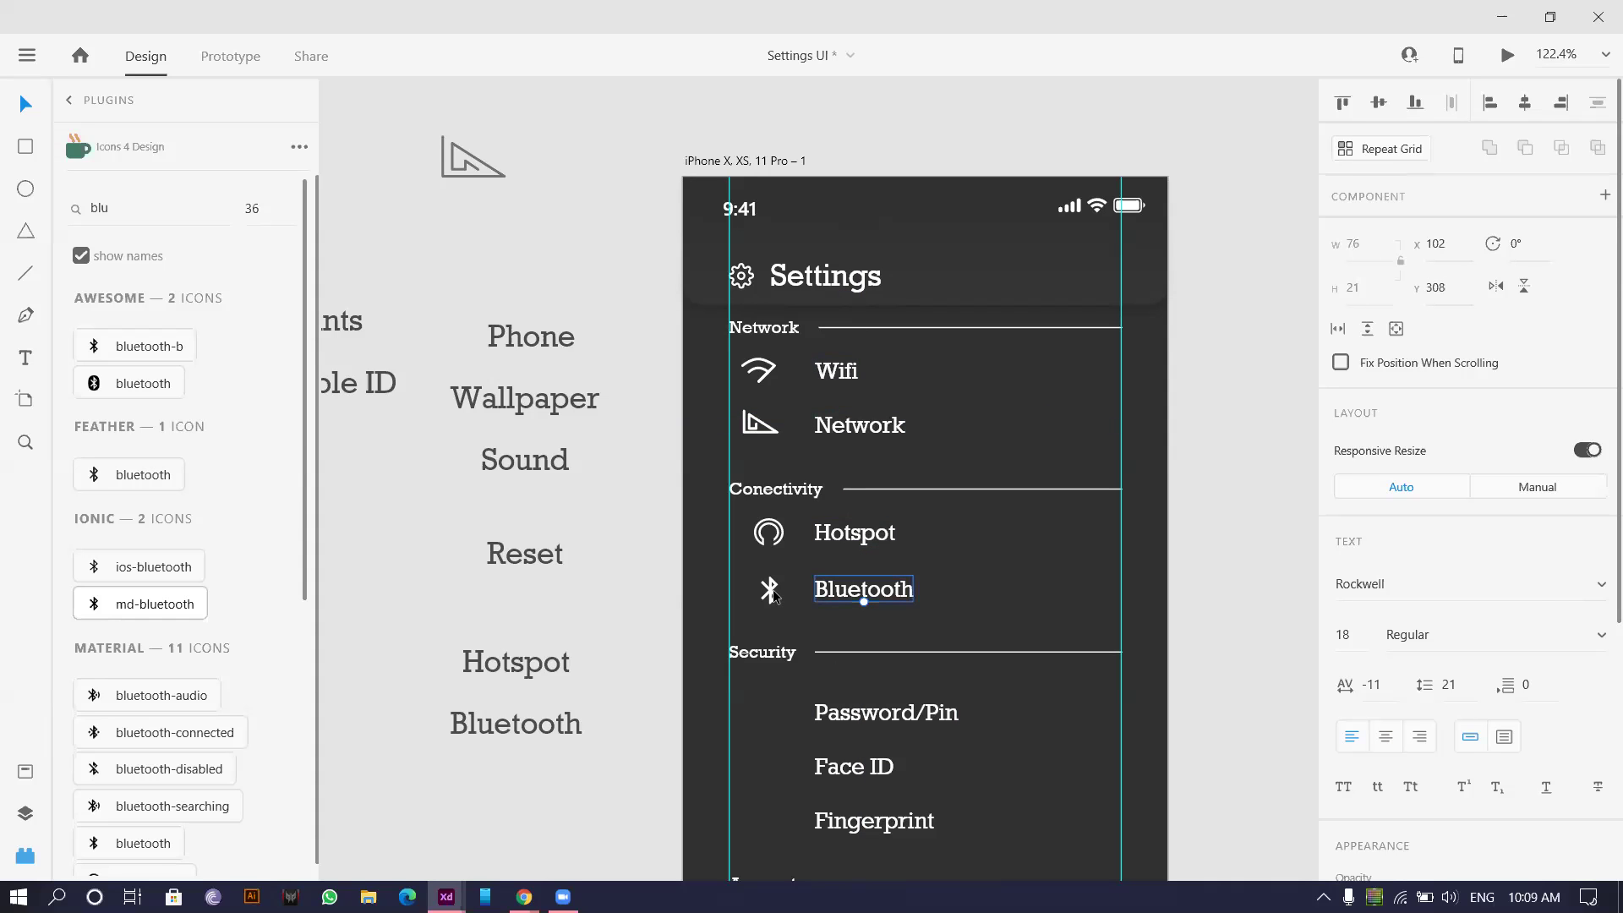
pyautogui.keyDown('shift'); pyautogui.click(771, 591); pyautogui.keyUp('shift')
pyautogui.scroll(1, 820, 592)
pyautogui.click(851, 598)
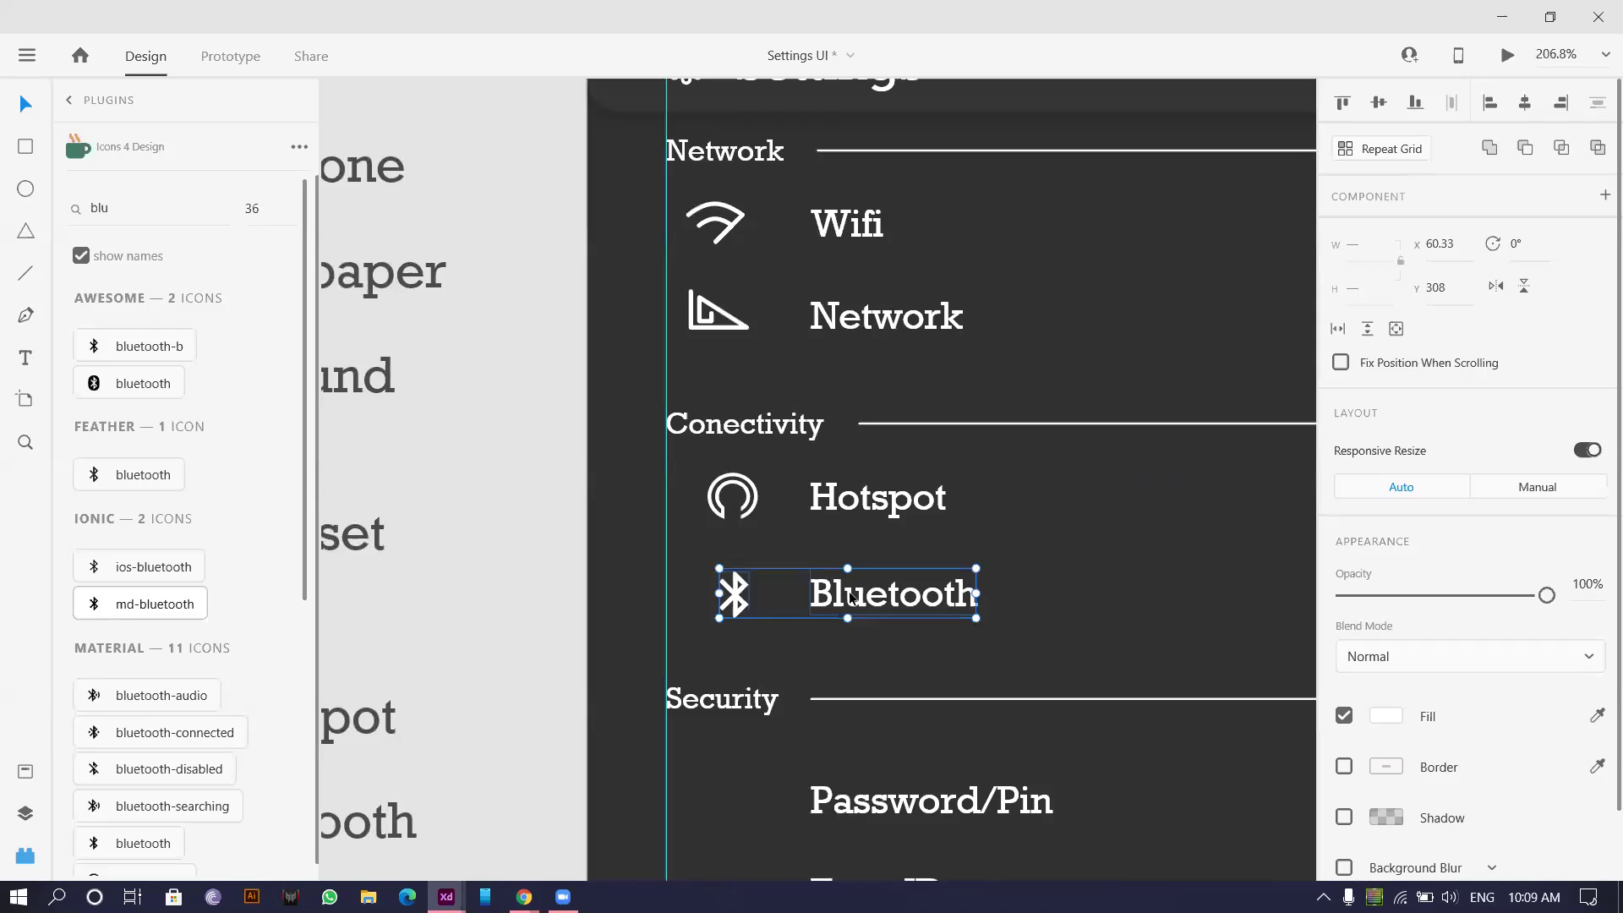
pyautogui.moveTo(852, 599); pyautogui.dragTo(851, 587)
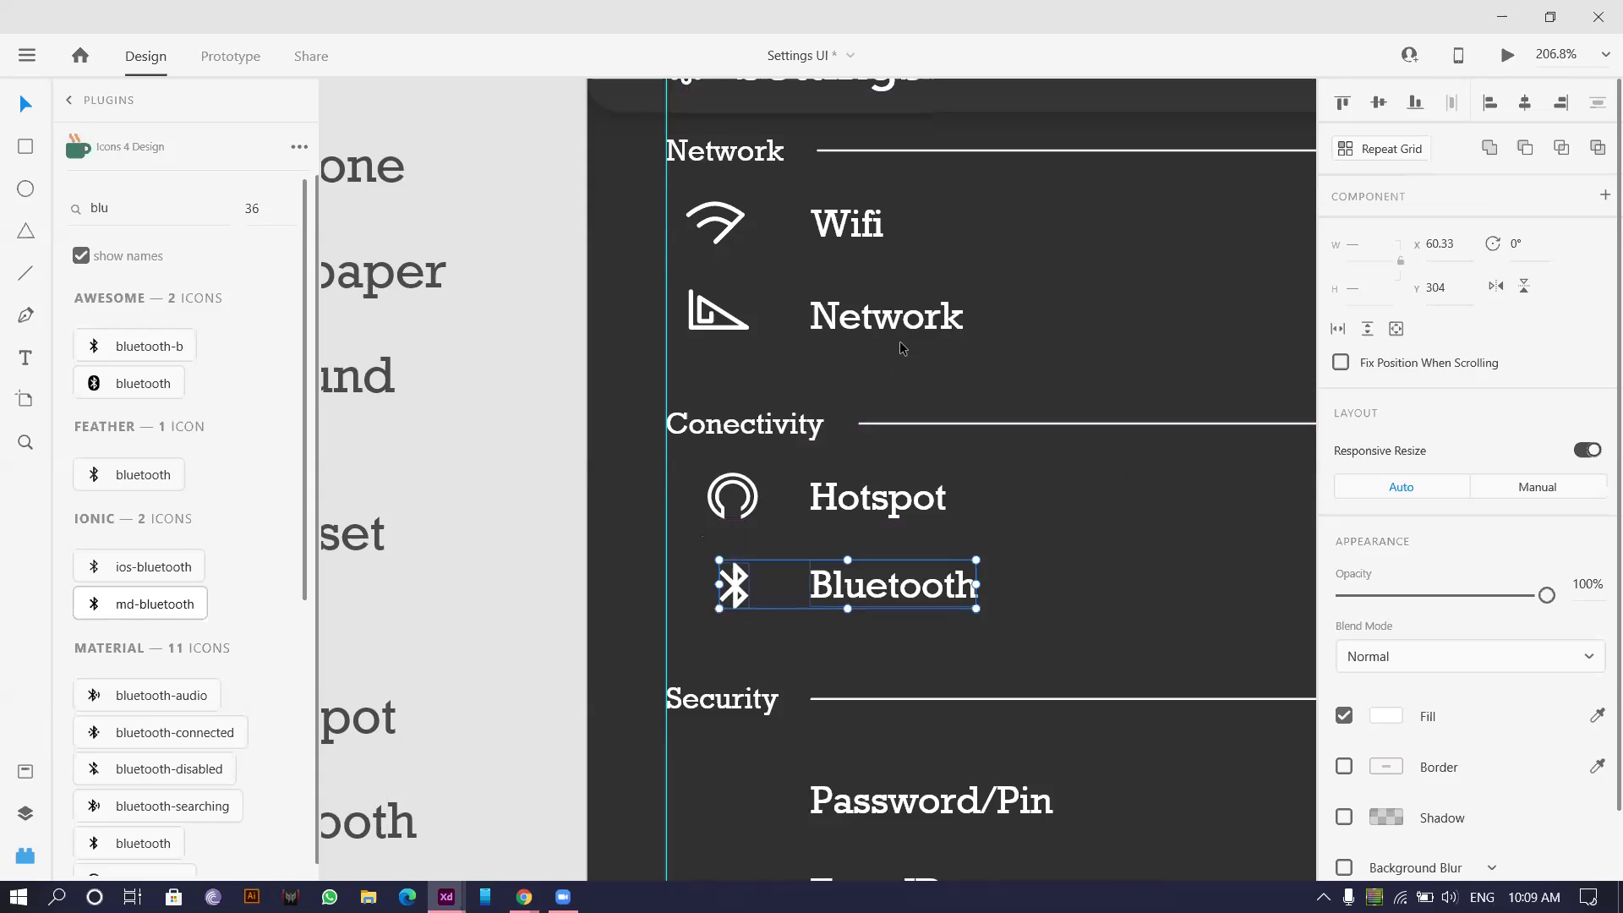
# - Move the Bluetooth icon and label in the Conectivity section down to Y 308
pyautogui.click(887, 325)
pyautogui.keyDown('shift'); pyautogui.click(755, 328); pyautogui.keyUp('shift')
pyautogui.moveTo(855, 321); pyautogui.dragTo(859, 326)
pyautogui.click(873, 592)
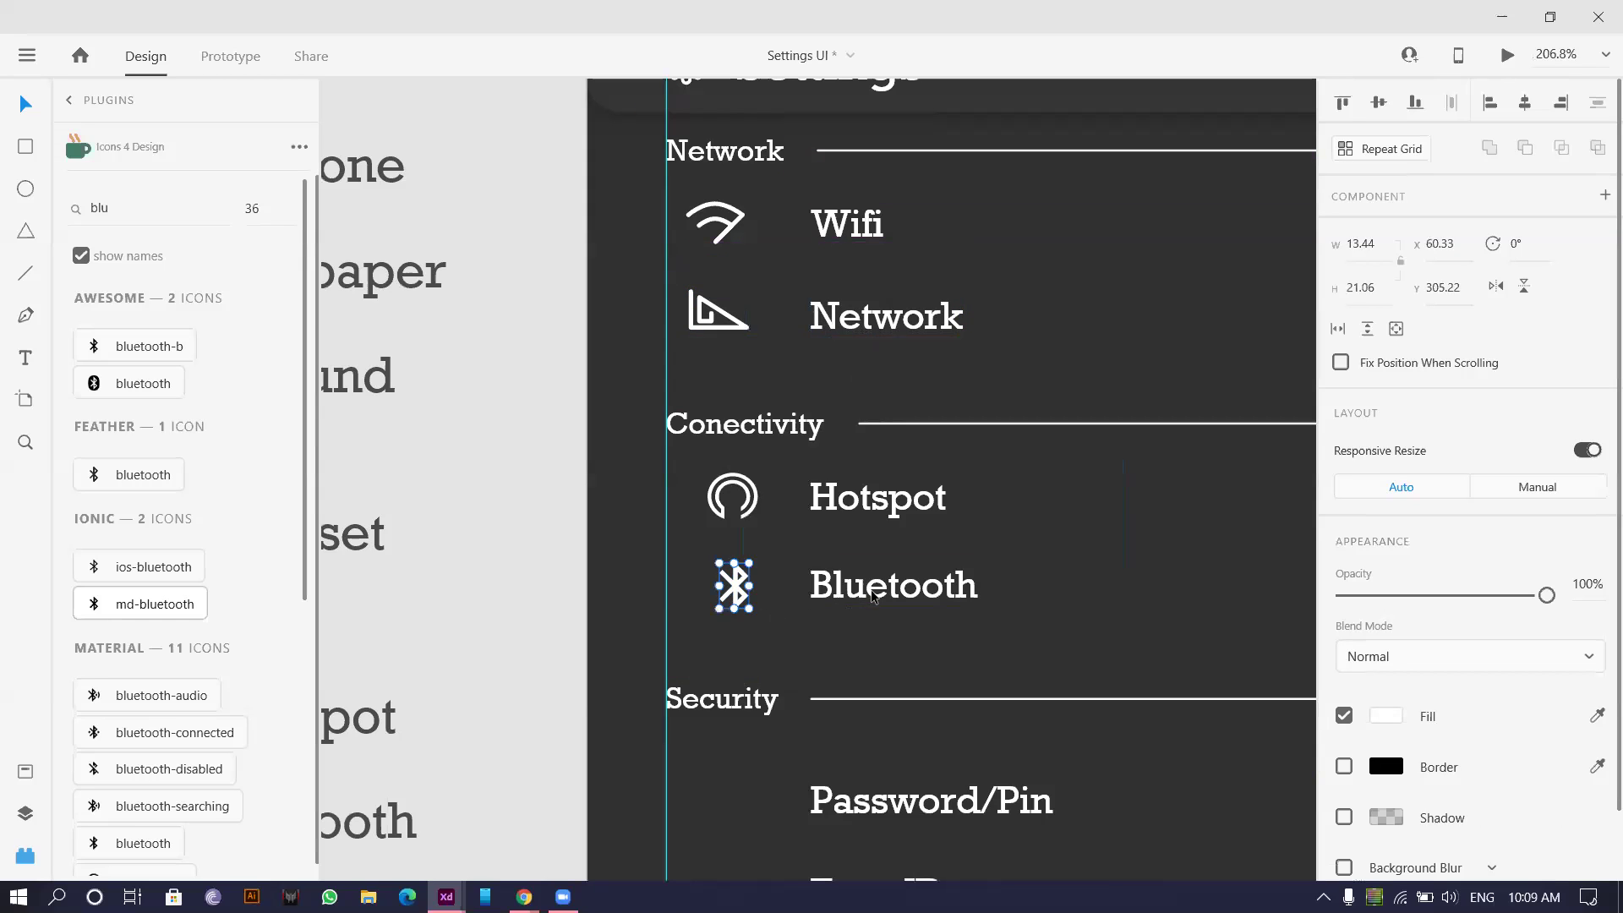
pyautogui.doubleClick(872, 597)
pyautogui.press('Escape')
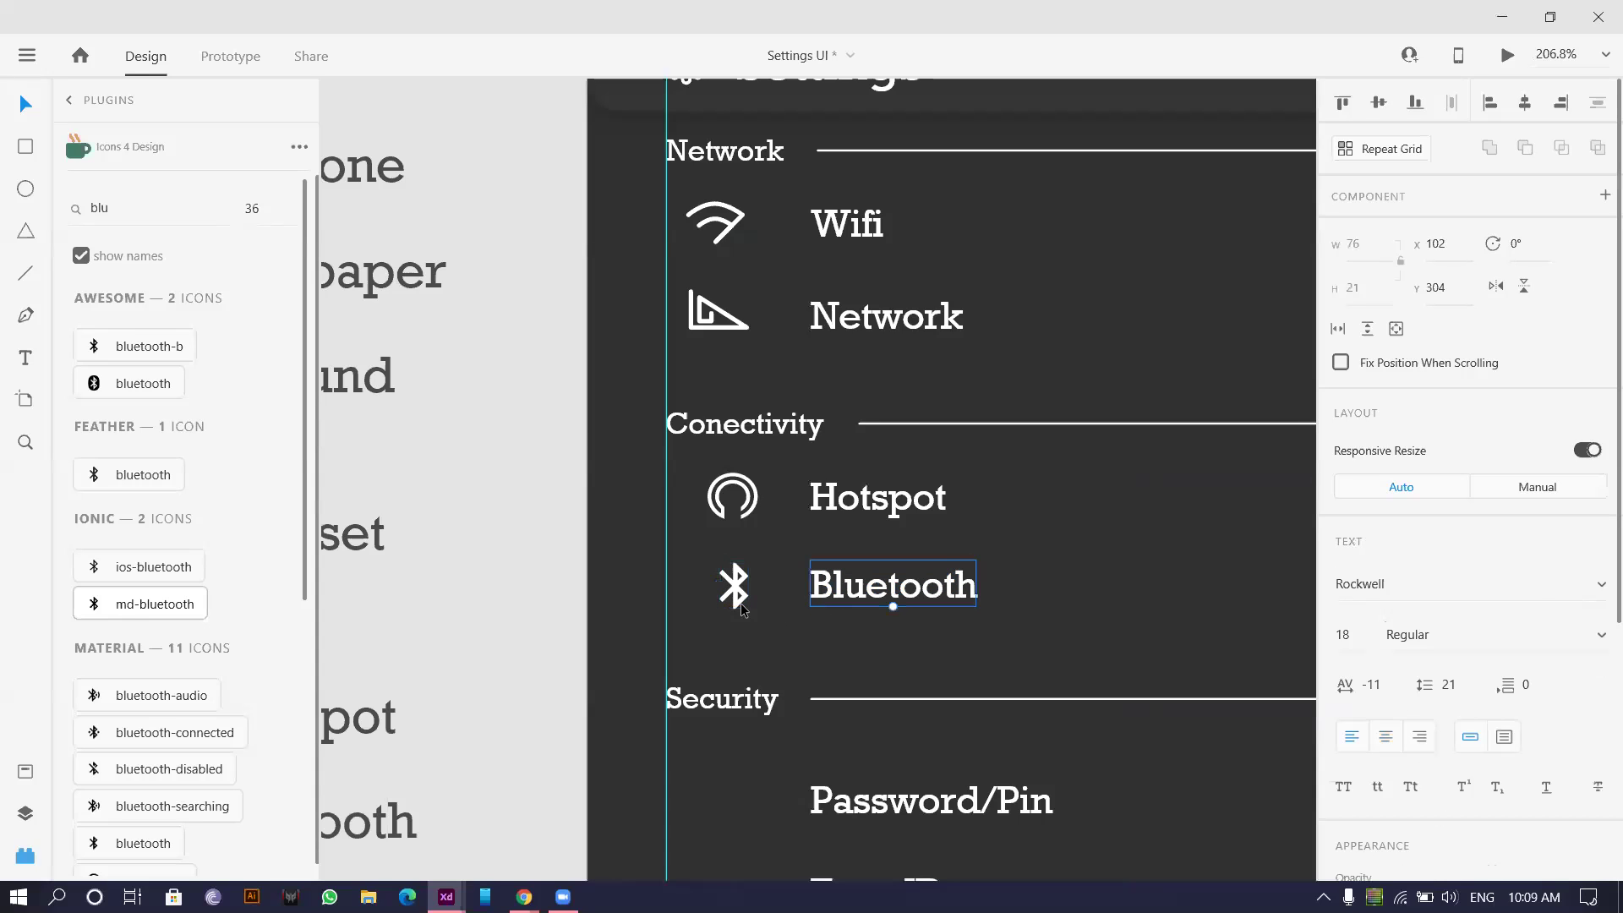
pyautogui.moveTo(852, 594); pyautogui.dragTo(853, 601)
pyautogui.scroll(-1, 853, 601)
pyautogui.scroll(-2, 853, 601)
pyautogui.scroll(1, 810, 480)
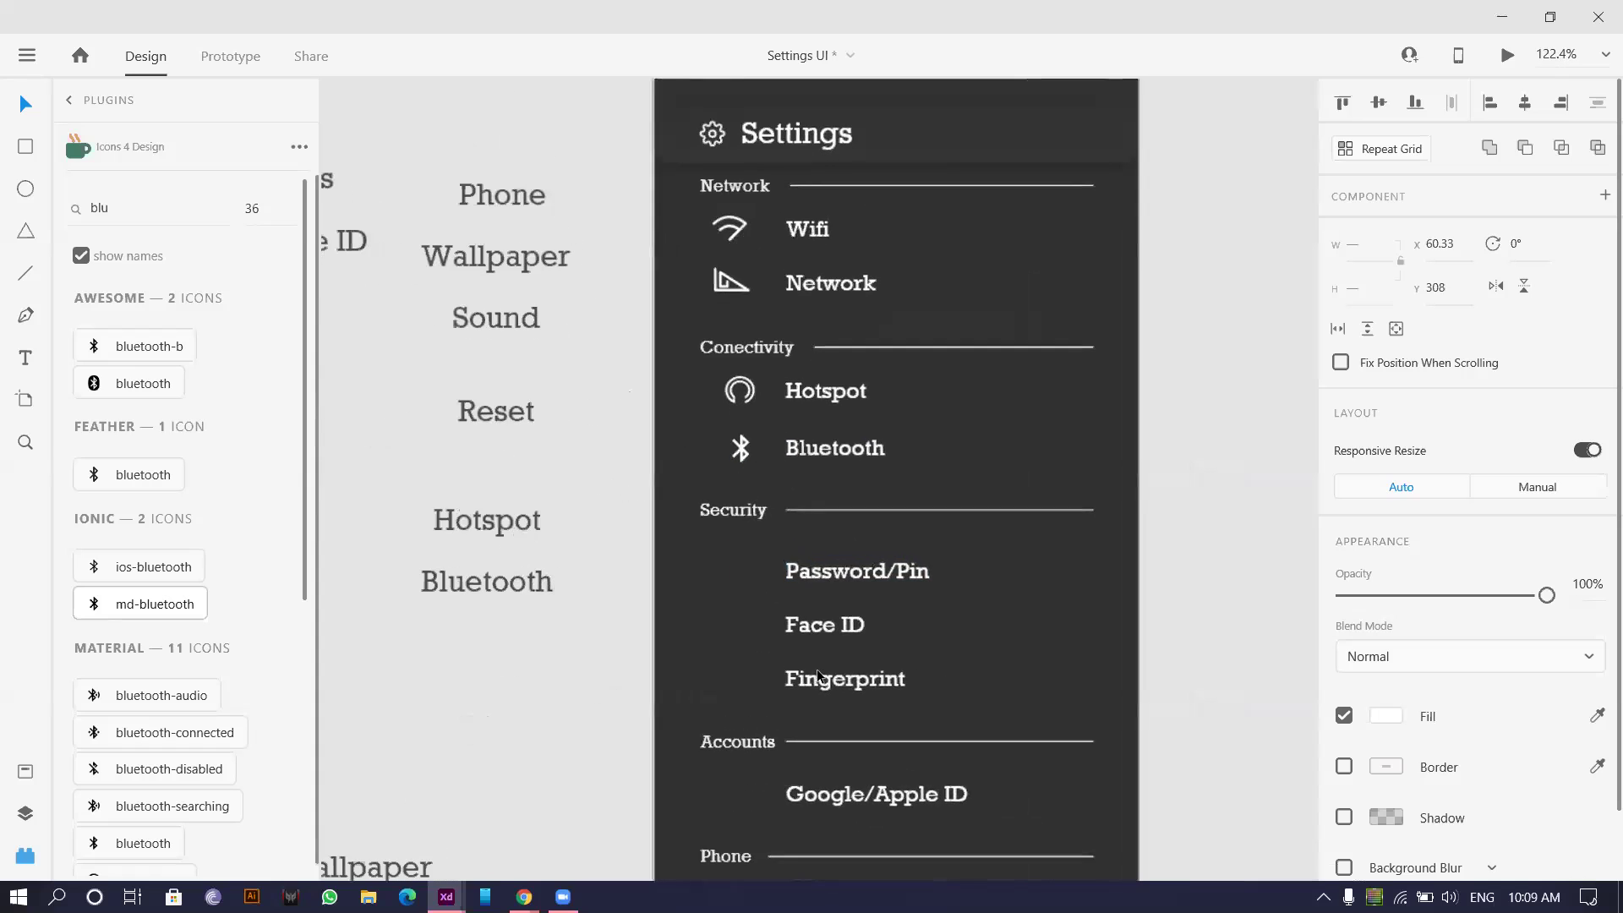
# - Search the icon plugin for "password"
pyautogui.click(824, 632)
pyautogui.scroll(-5, 757, 541)
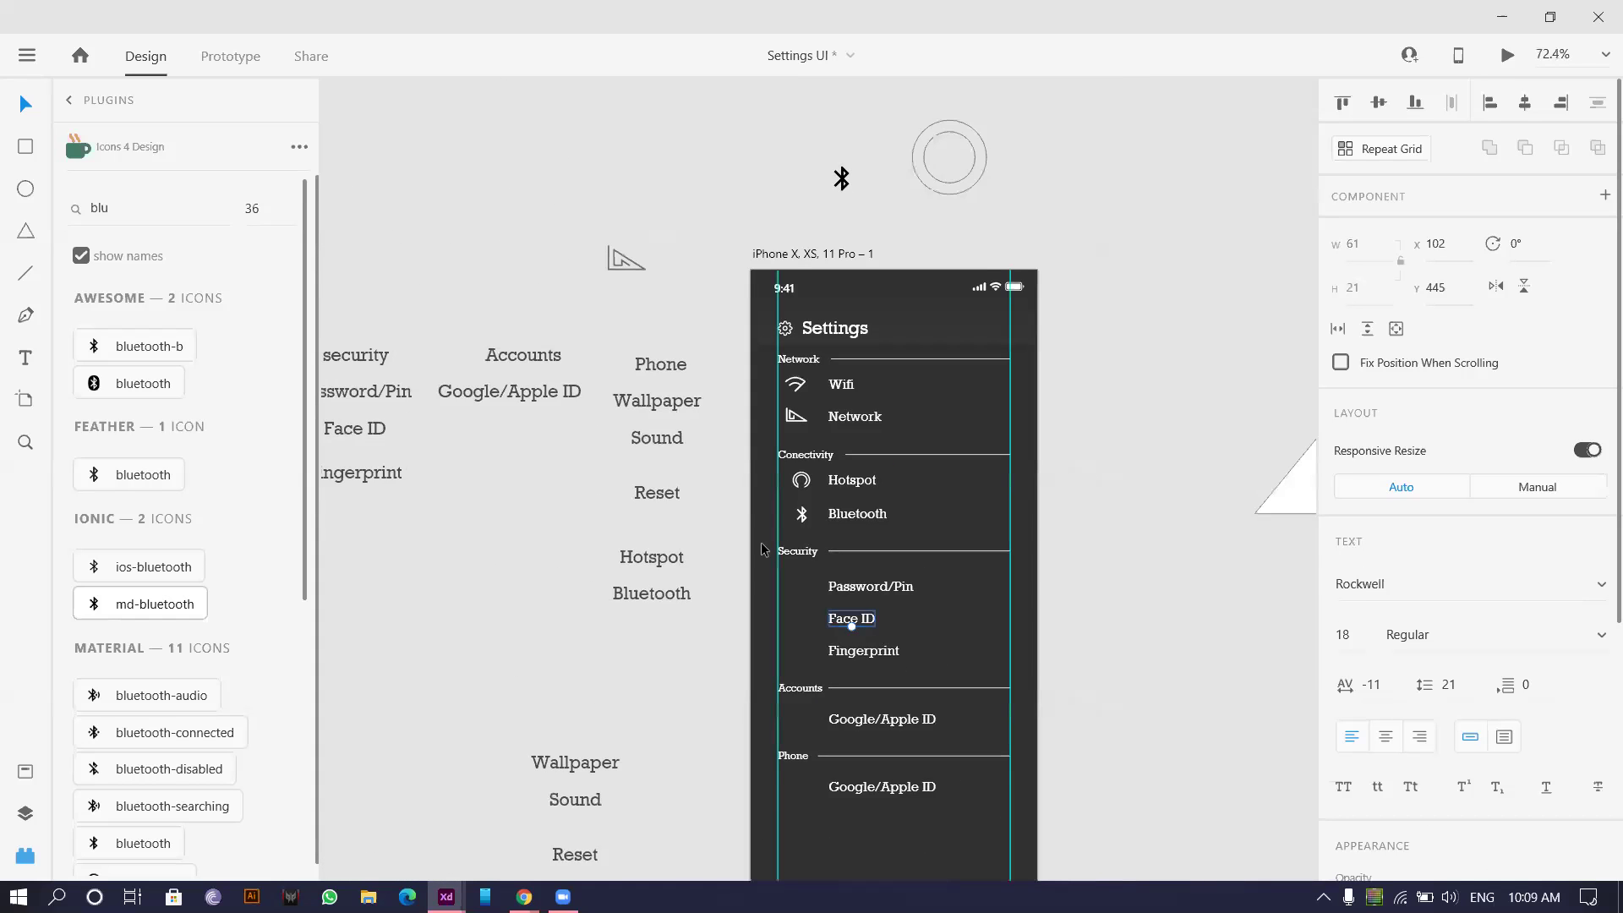
pyautogui.scroll(1, 757, 541)
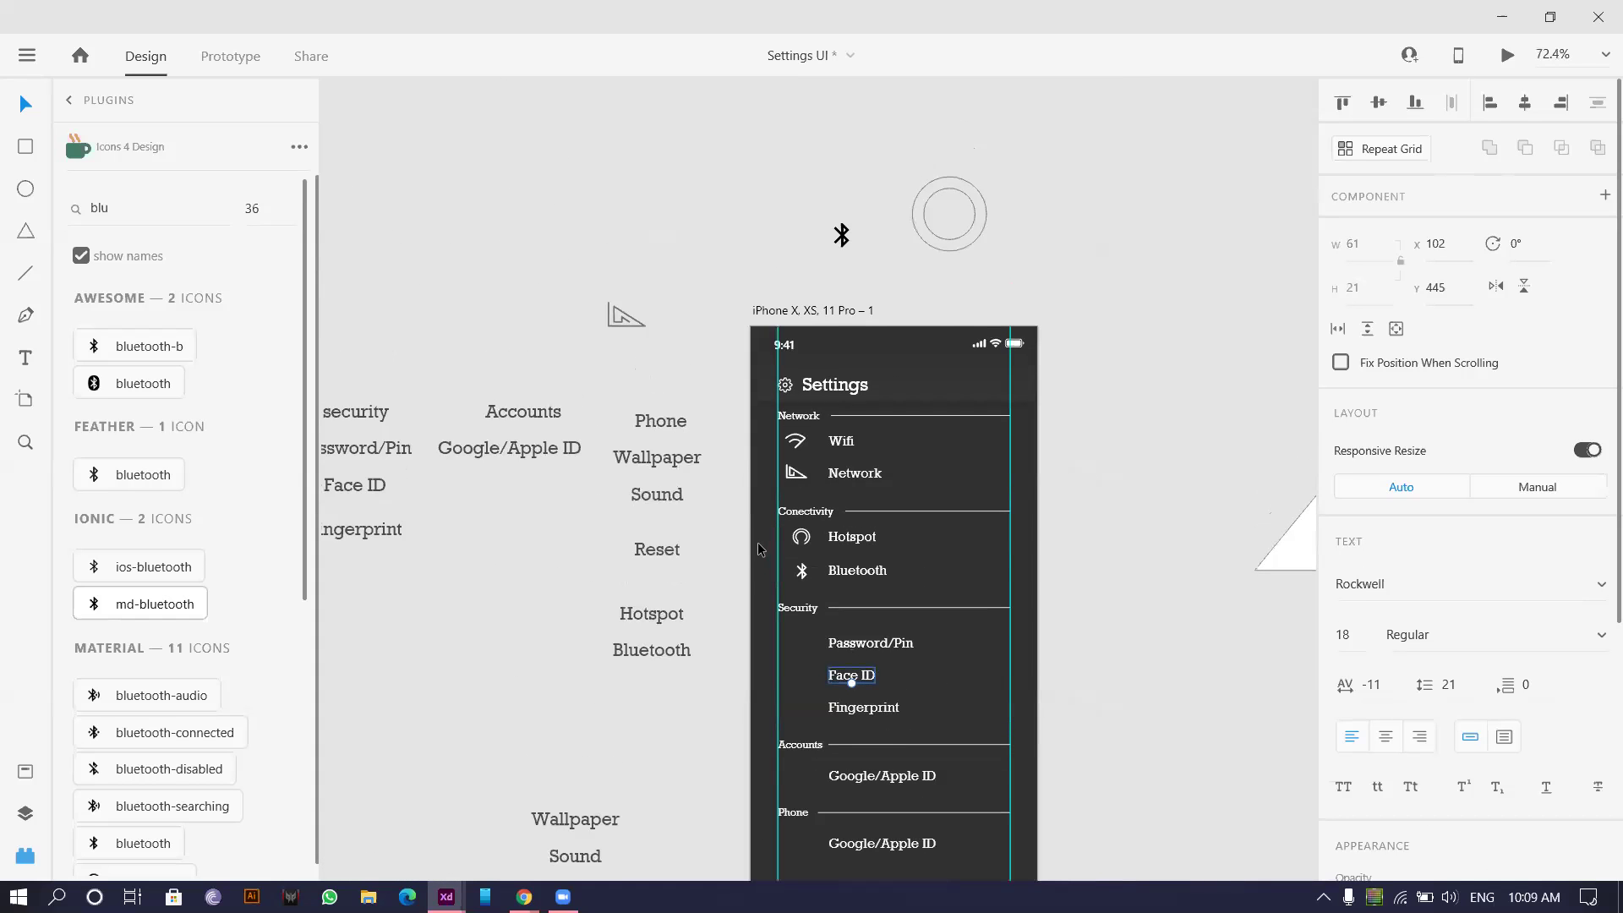
pyautogui.click(133, 220)
pyautogui.write('password')
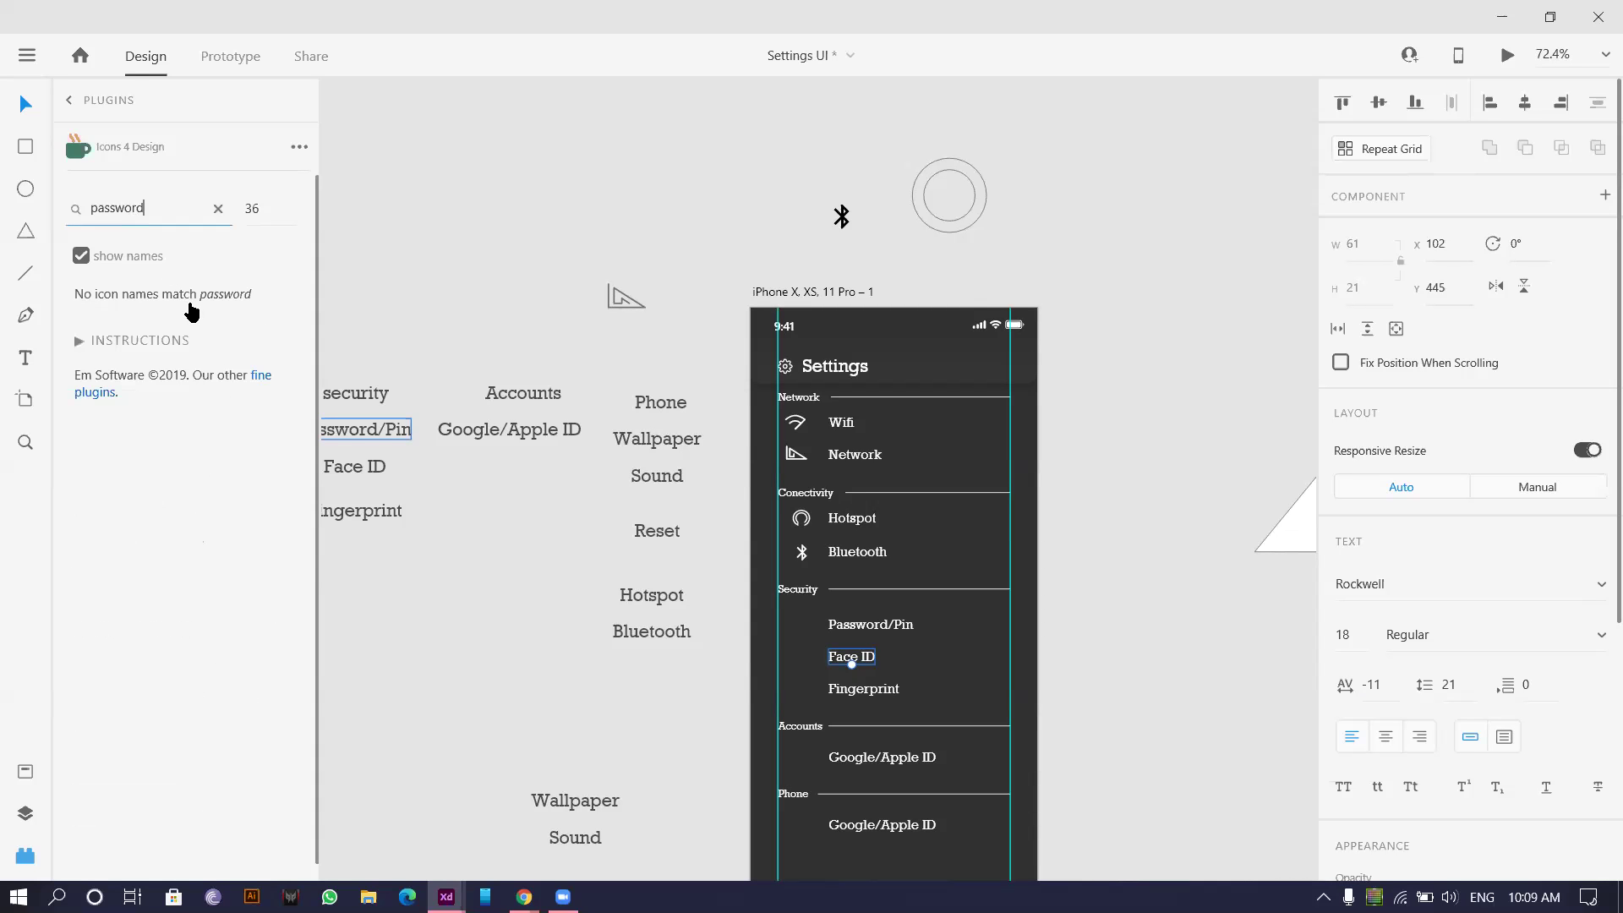
# - Switch to Flaticon in Chrome, close the hotspot icon's download message and preview, and search for "Password"
pyautogui.hotkey('alt', 'Tab')
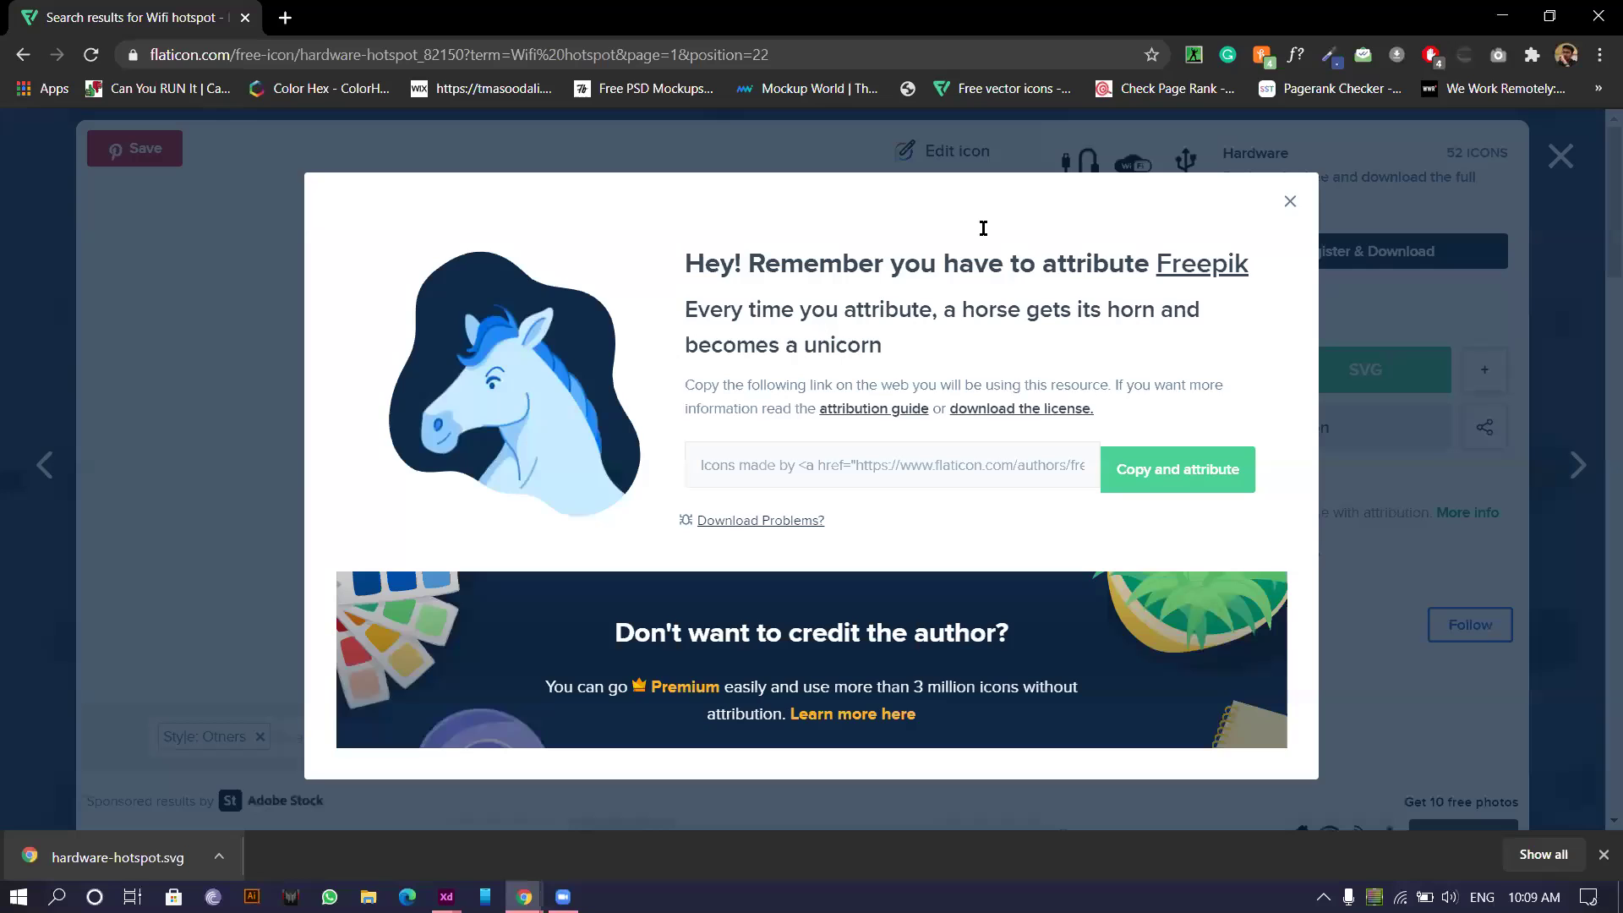
pyautogui.click(1290, 206)
pyautogui.click(1552, 159)
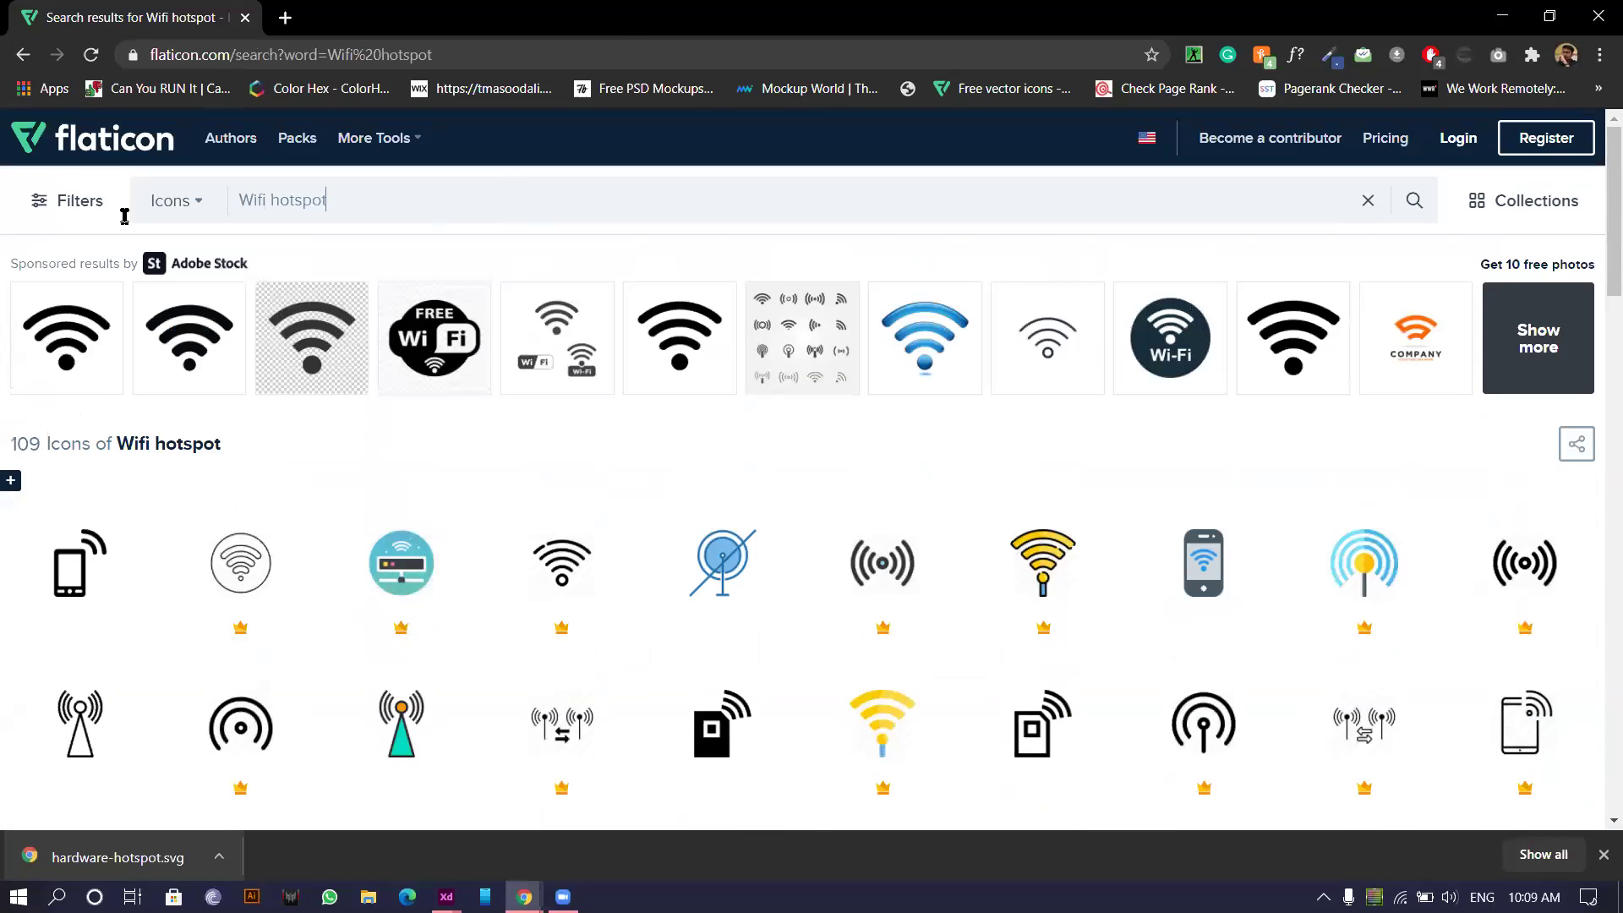
pyautogui.hotkey('ctrl', 'a')
pyautogui.write('Password')
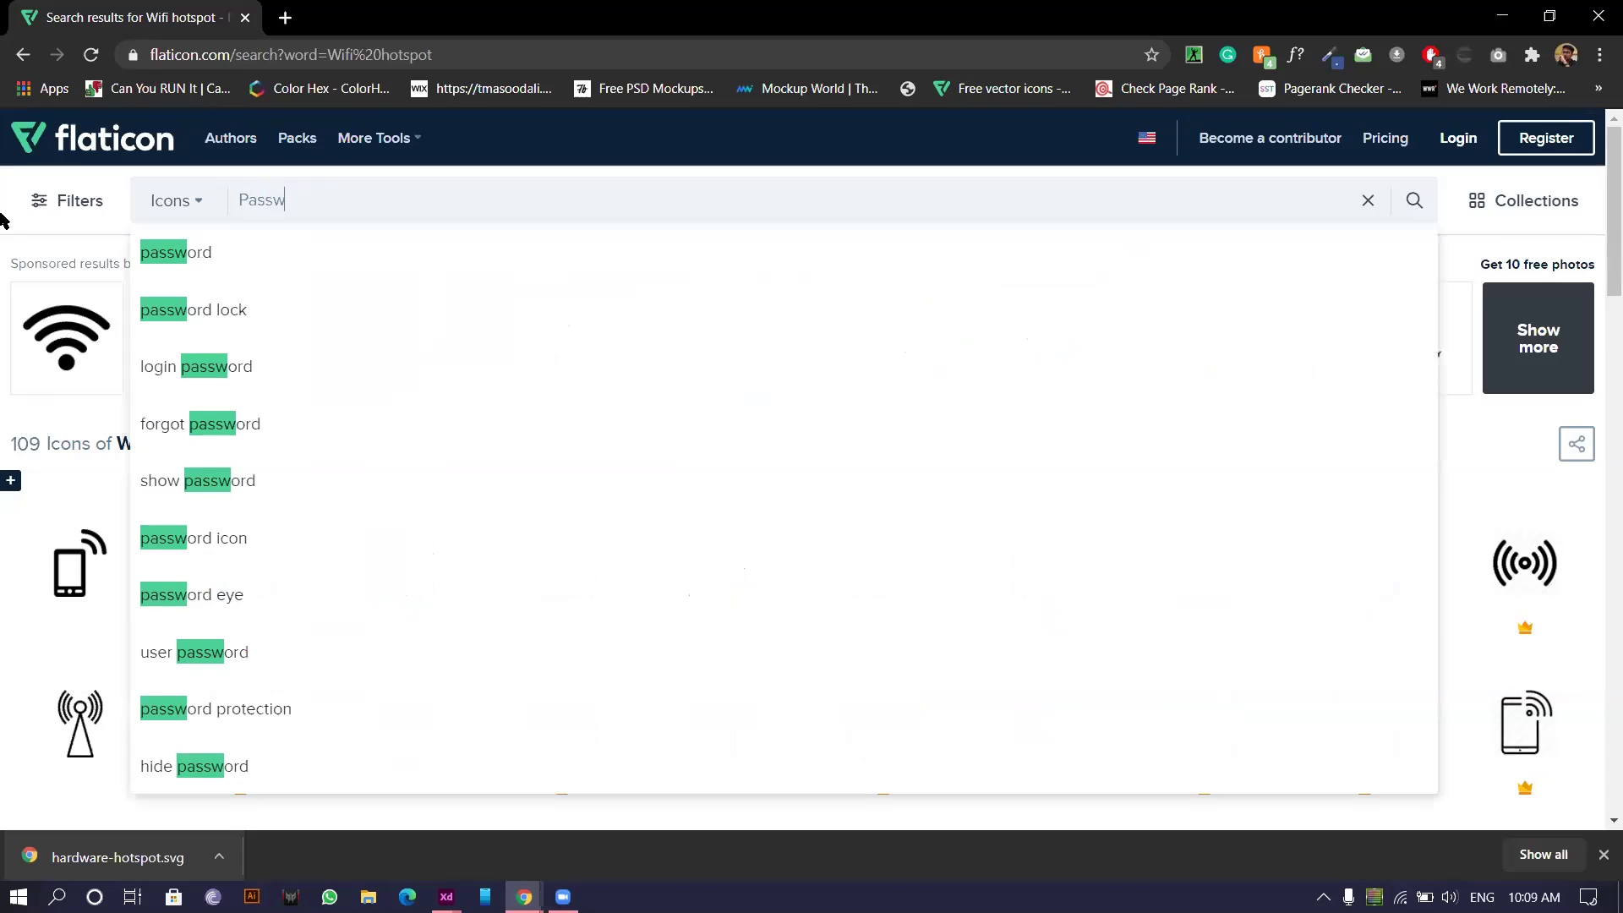
pyautogui.press('Return')
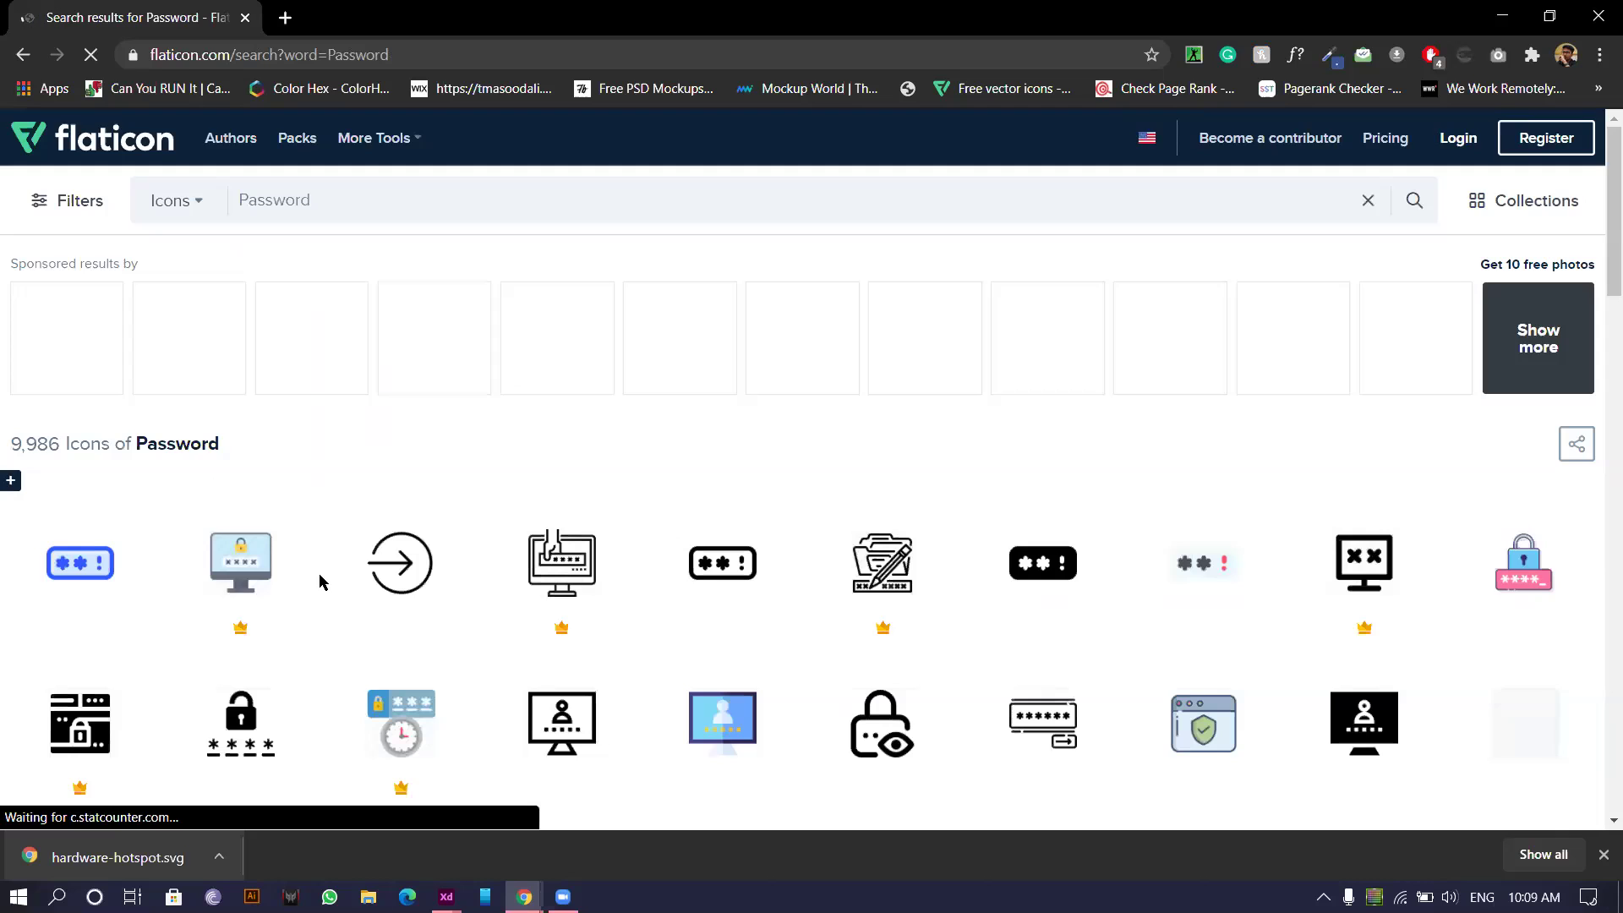
# - Download the black outlined Wrong Password icon as an SVG and save it to the Desktop as wrong-password
pyautogui.scroll(-1, 320, 578)
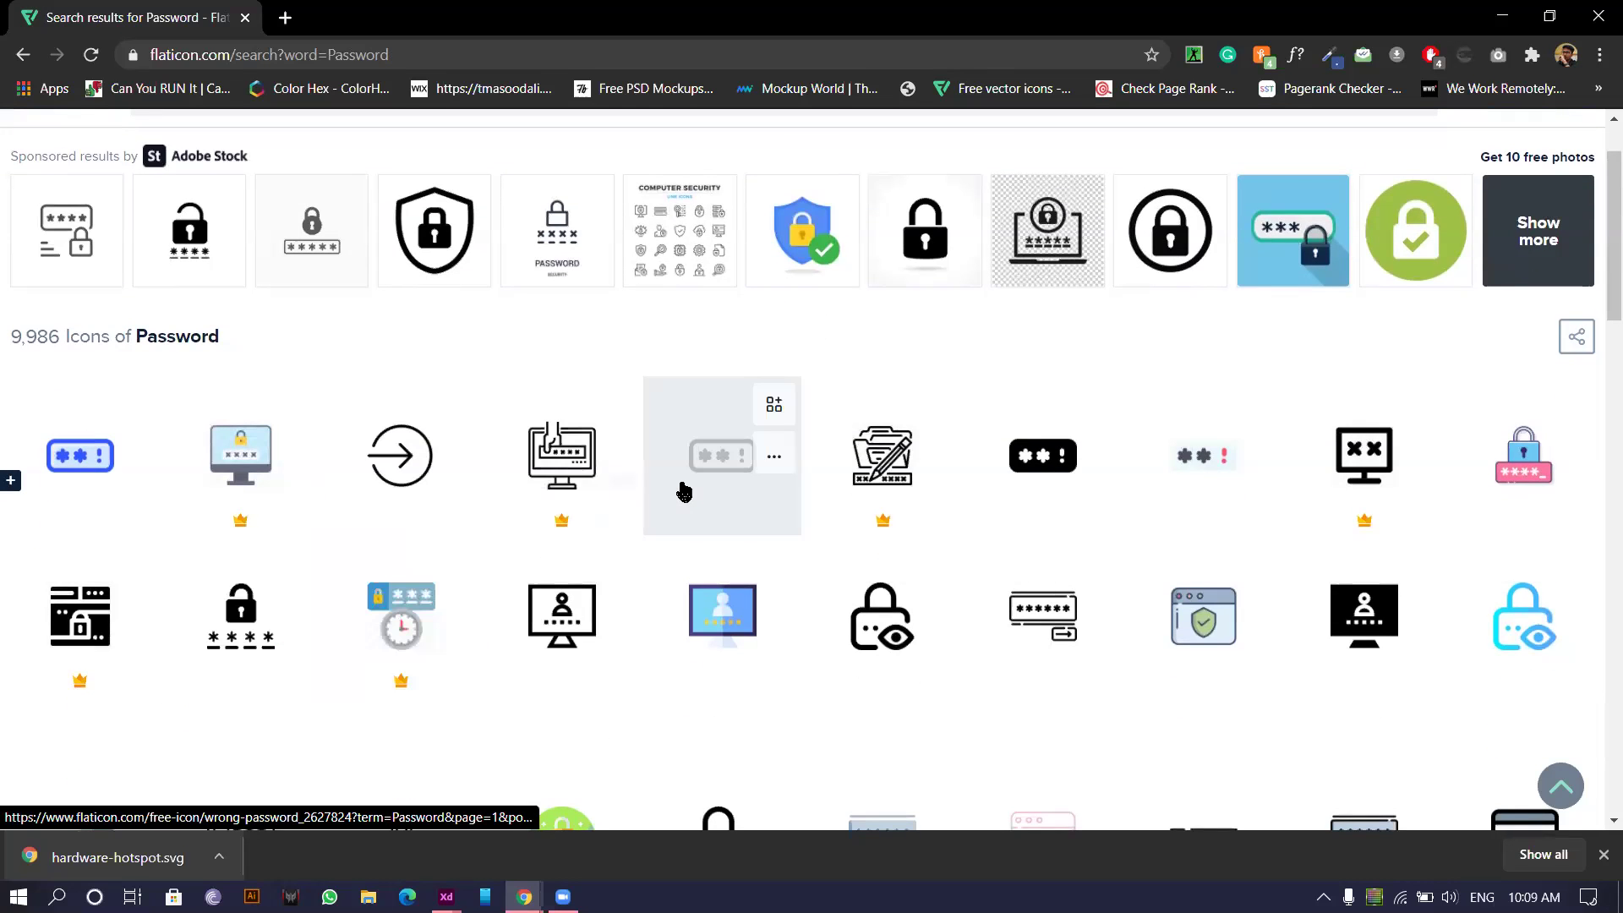
pyautogui.click(707, 469)
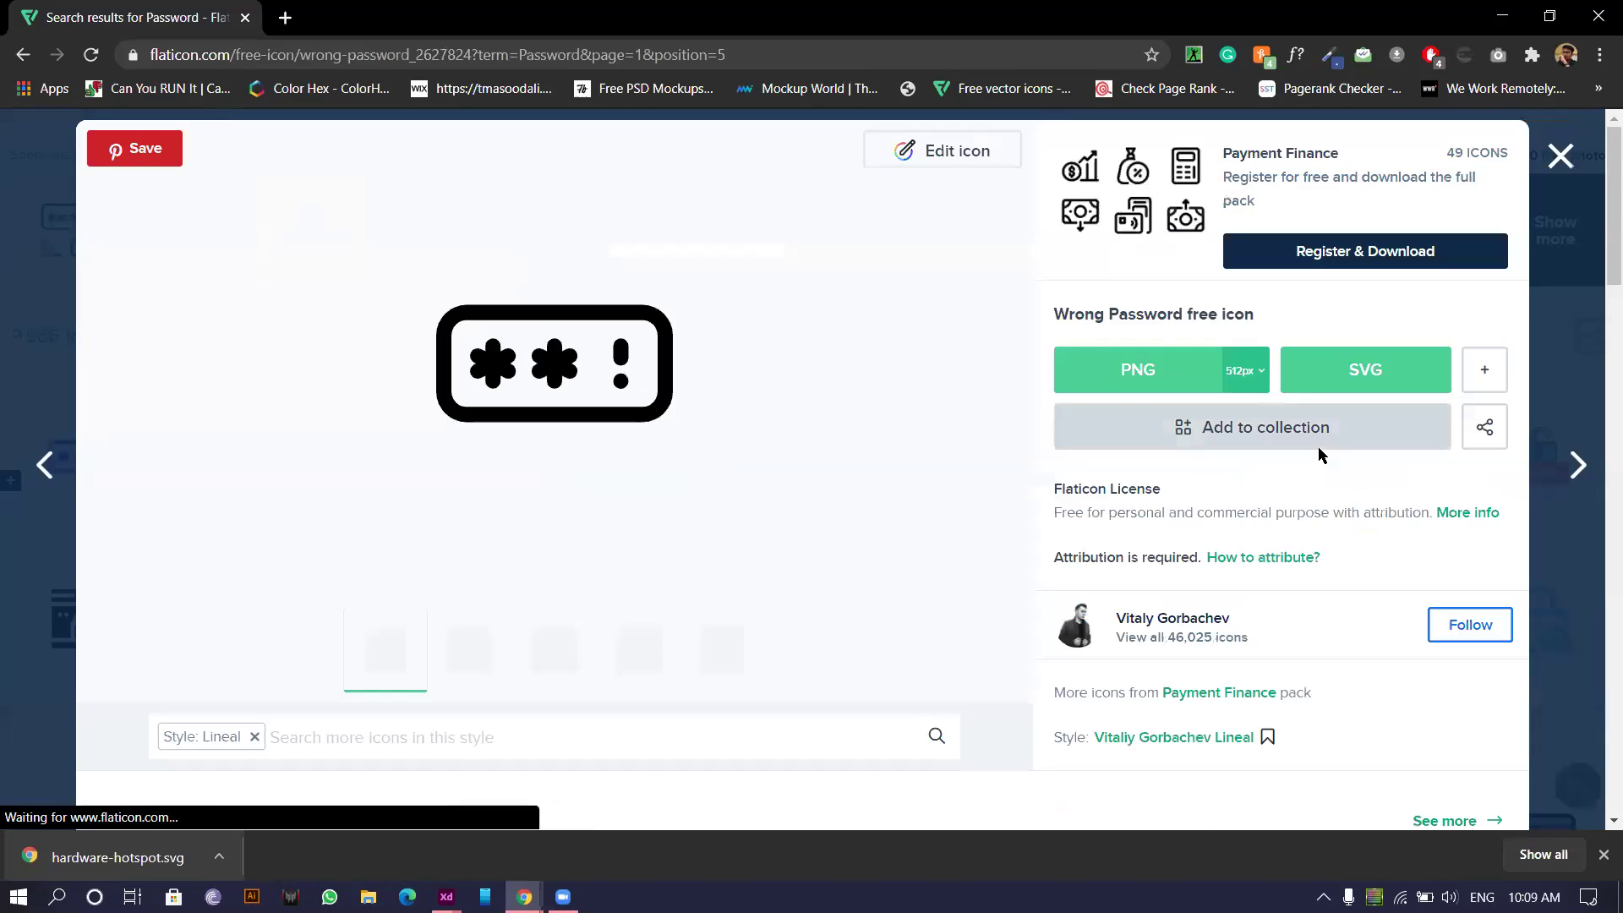
pyautogui.click(1358, 382)
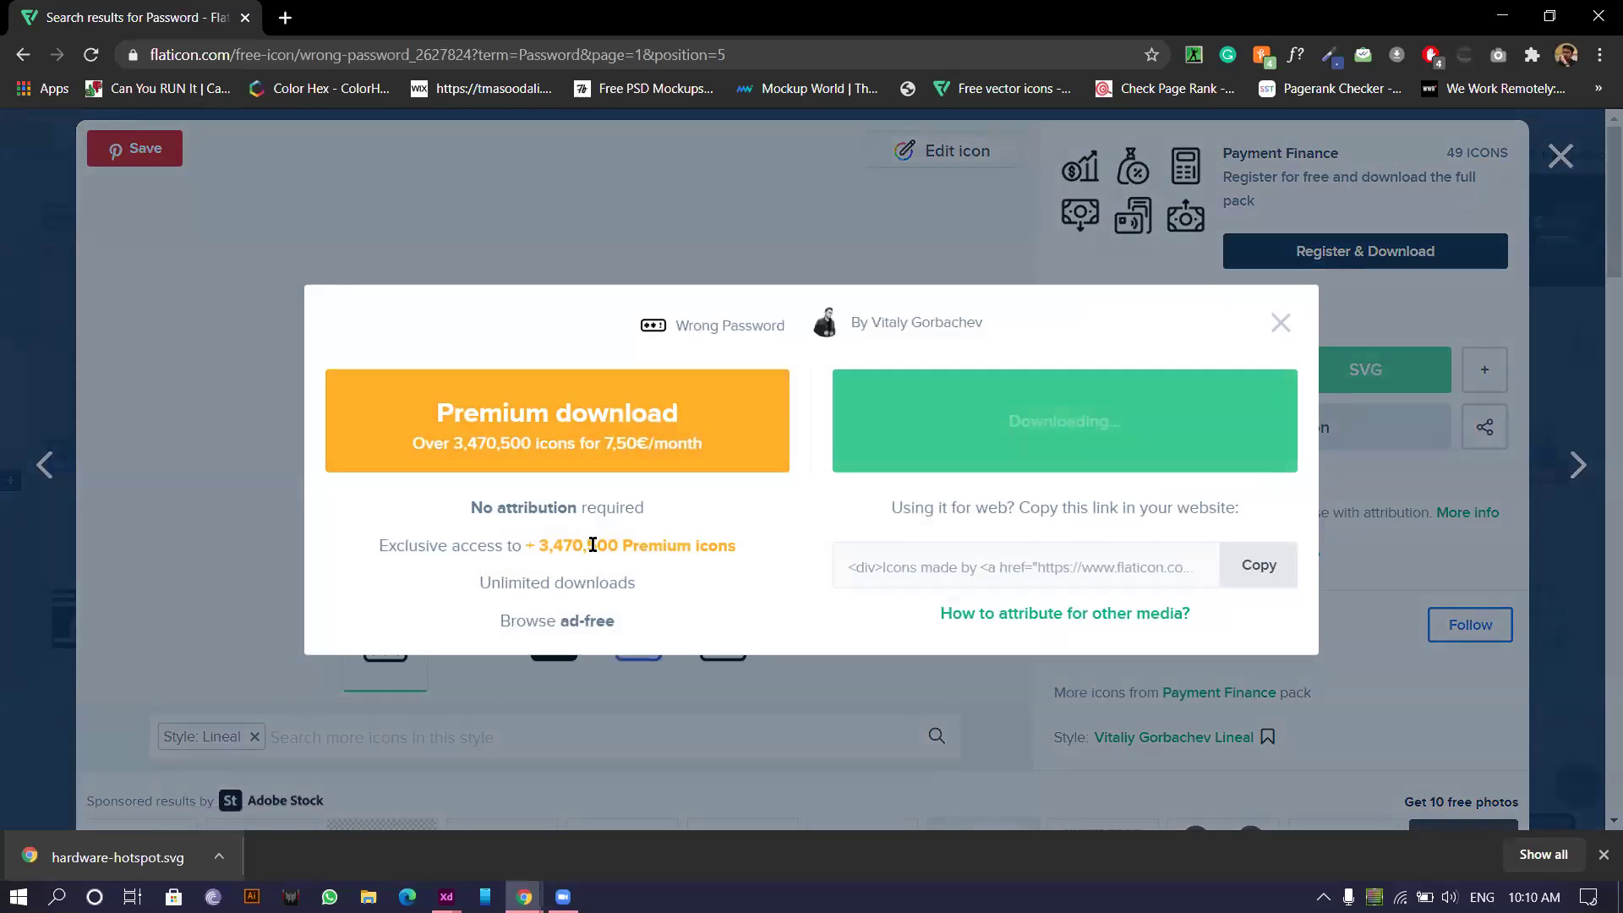
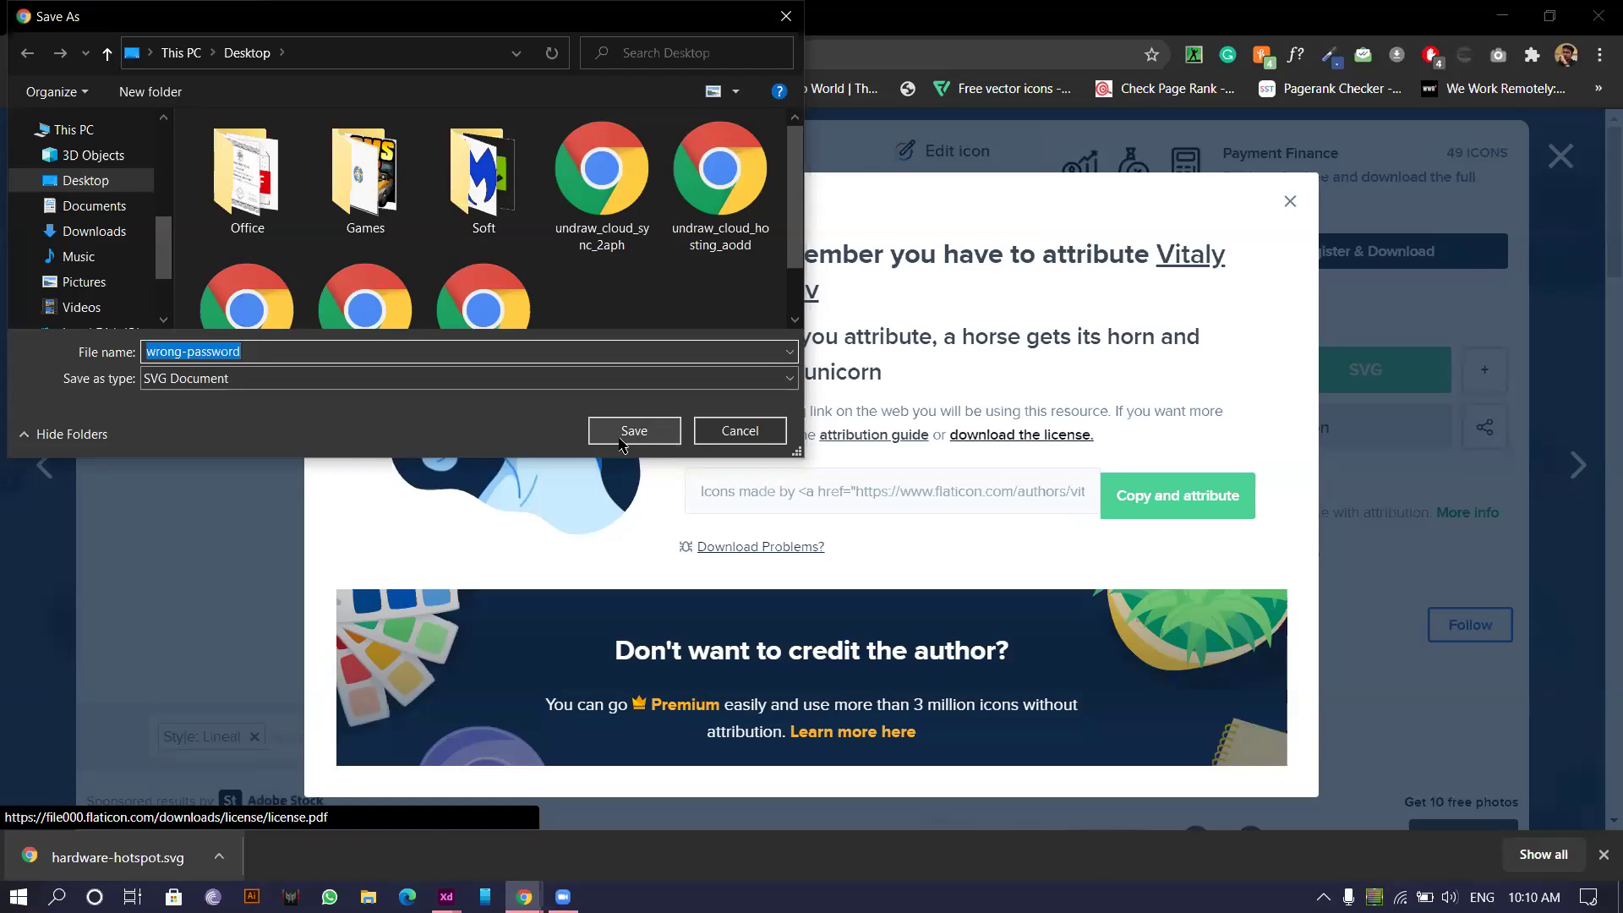
pyautogui.click(633, 431)
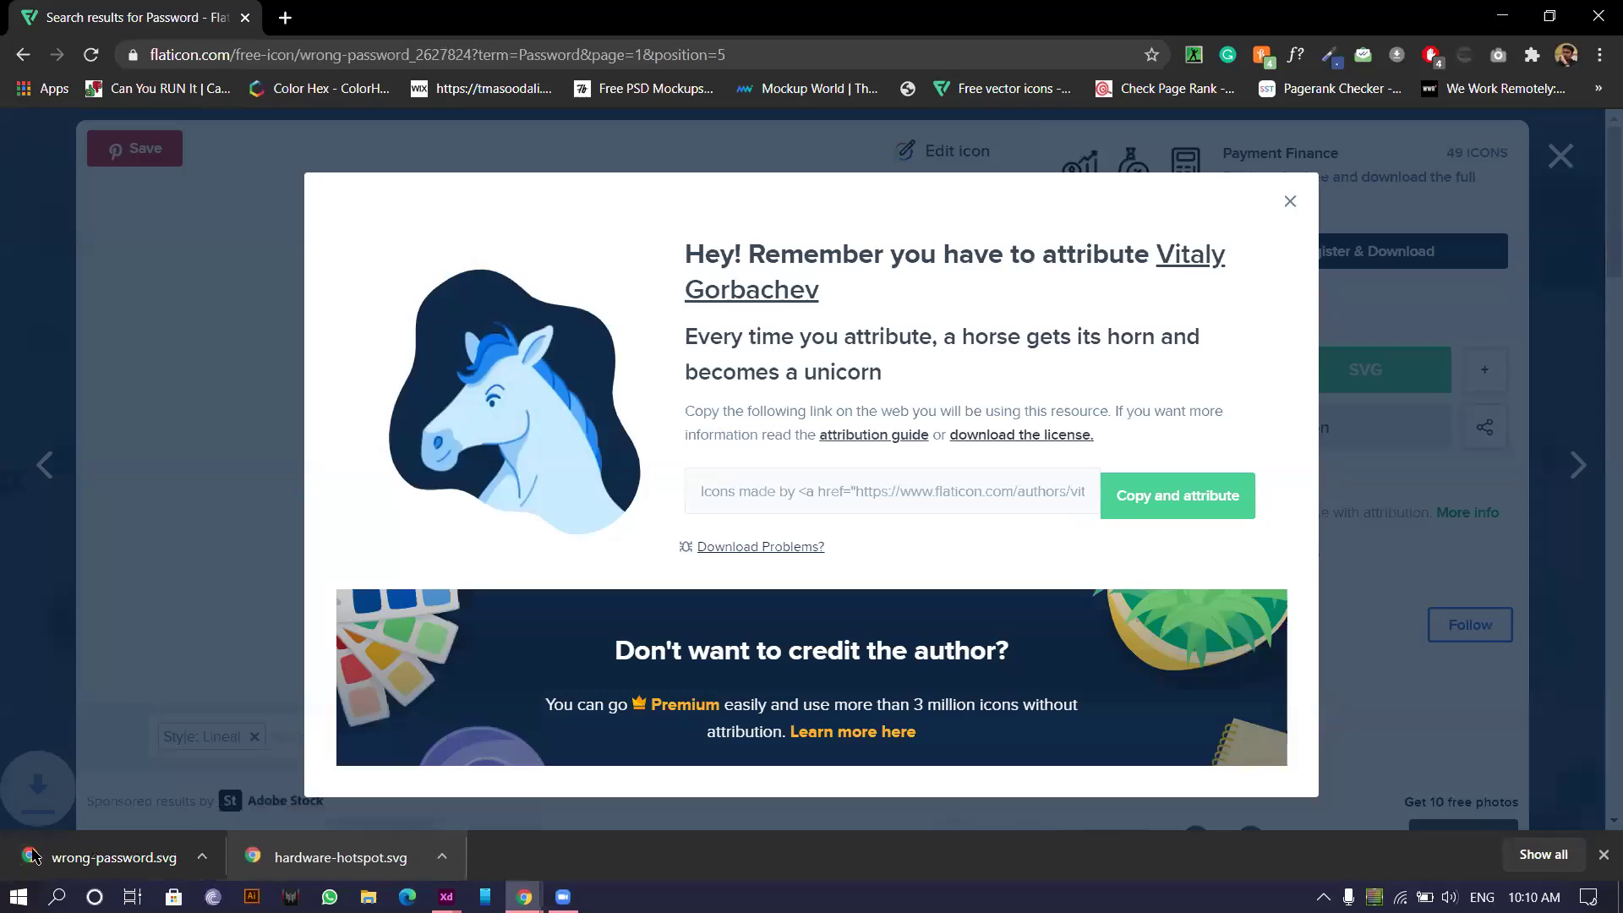
# - Import wrong-password.svg into the Settings UI document in Adobe XD and place it on the empty canvas above the artboard
pyautogui.moveTo(683, 908); pyautogui.dragTo(801, 291)
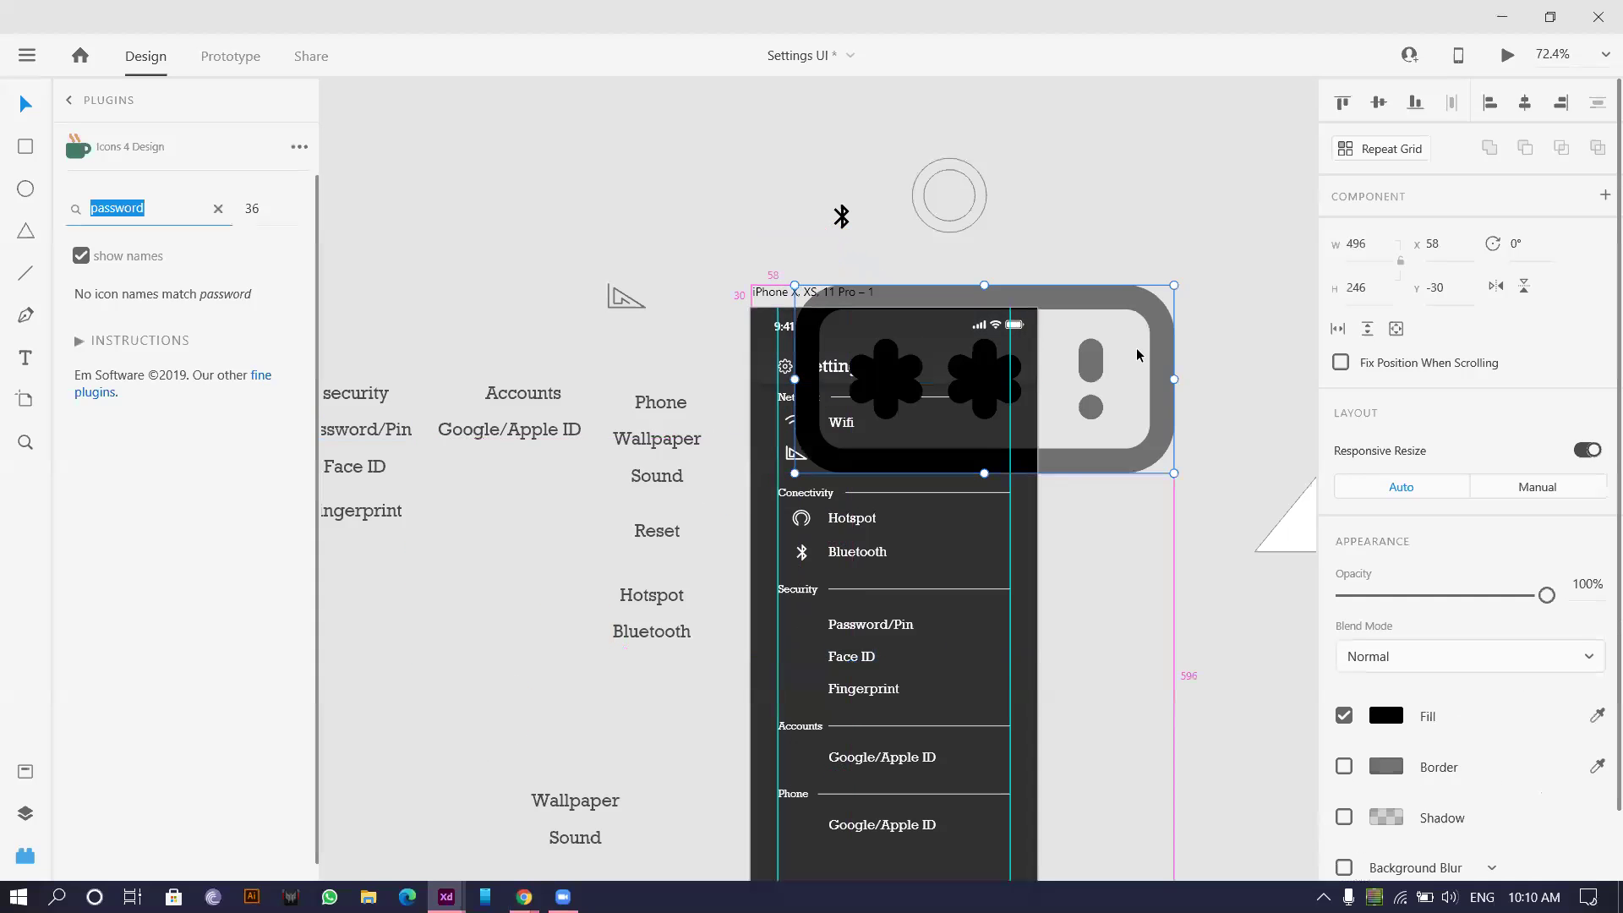
pyautogui.moveTo(1093, 374); pyautogui.dragTo(760, 115)
pyautogui.moveTo(940, 743); pyautogui.dragTo(978, 603)
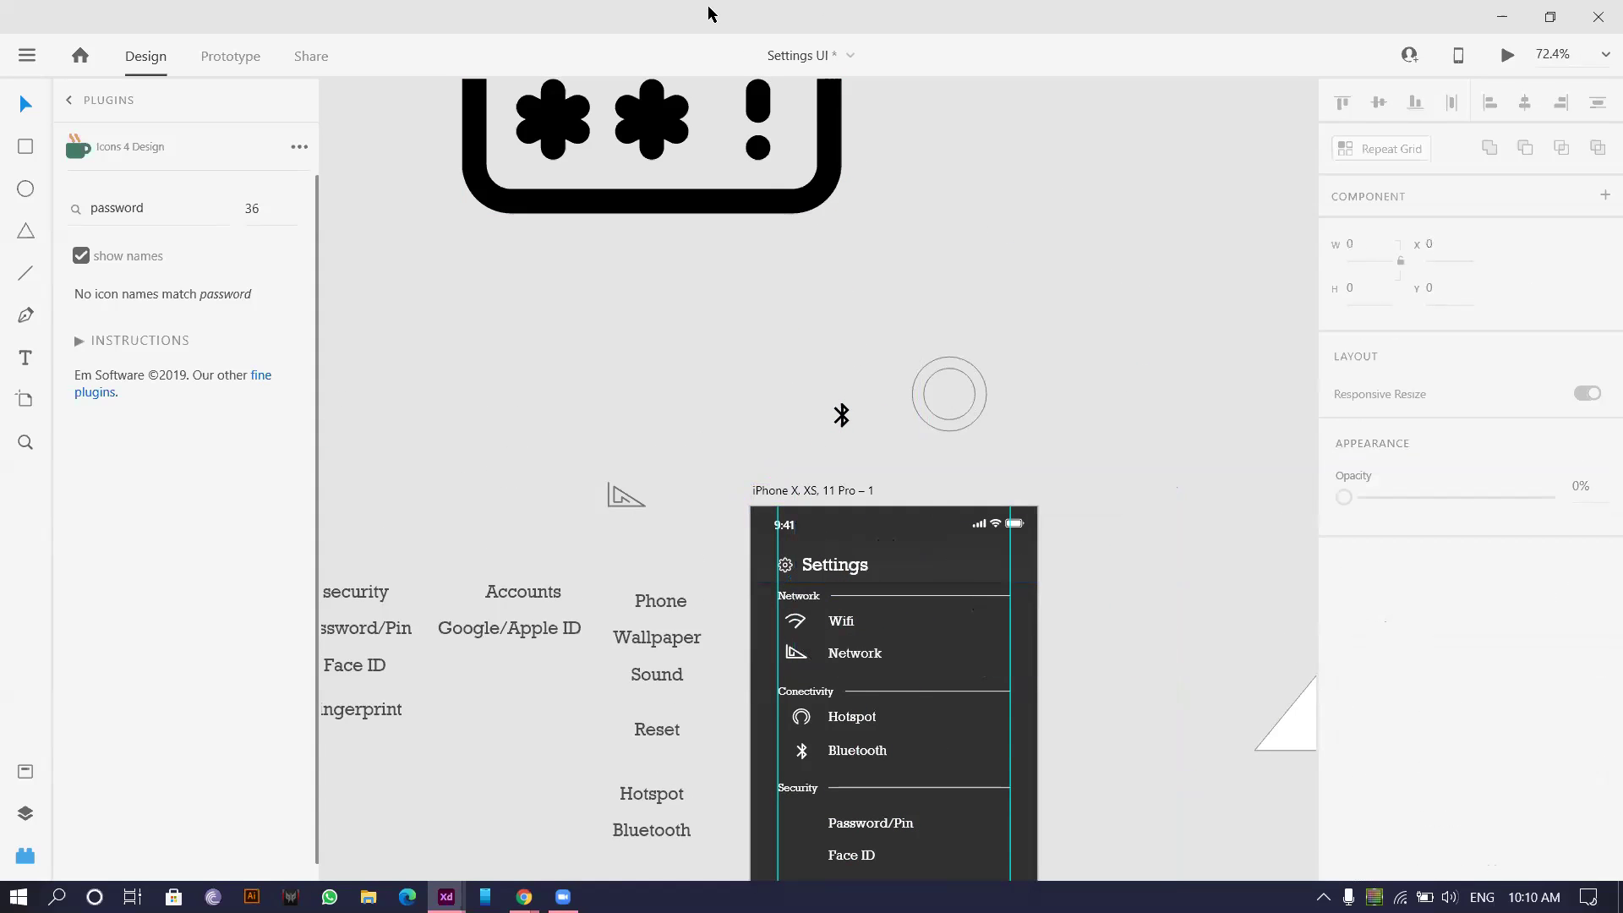
# - Delete the exclamation mark from the imported password icon, keeping the two asterisks and the rounded frame
pyautogui.scroll(2, 747, 139)
pyautogui.doubleClick(758, 201)
pyautogui.moveTo(731, 173); pyautogui.dragTo(786, 266)
pyautogui.moveTo(735, 163); pyautogui.dragTo(774, 279)
pyautogui.press('Delete')
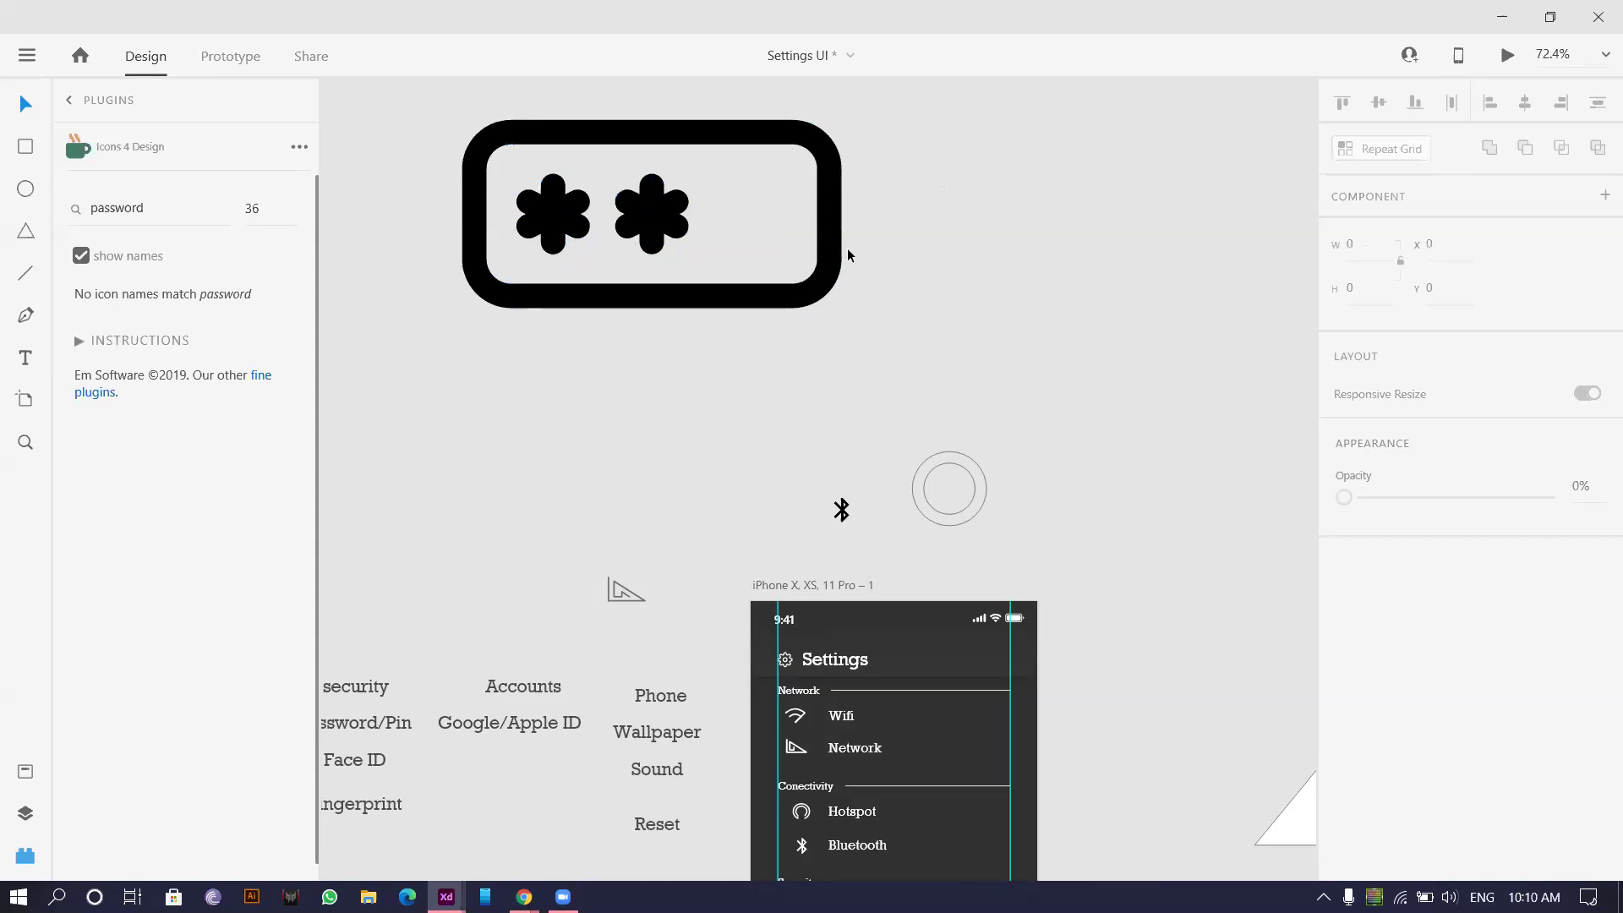
pyautogui.press('Escape')
# - Scale the password icon down to about 48 by 24 and place it beside the Password/Pin label in the Security section
pyautogui.moveTo(794, 292); pyautogui.dragTo(993, 705)
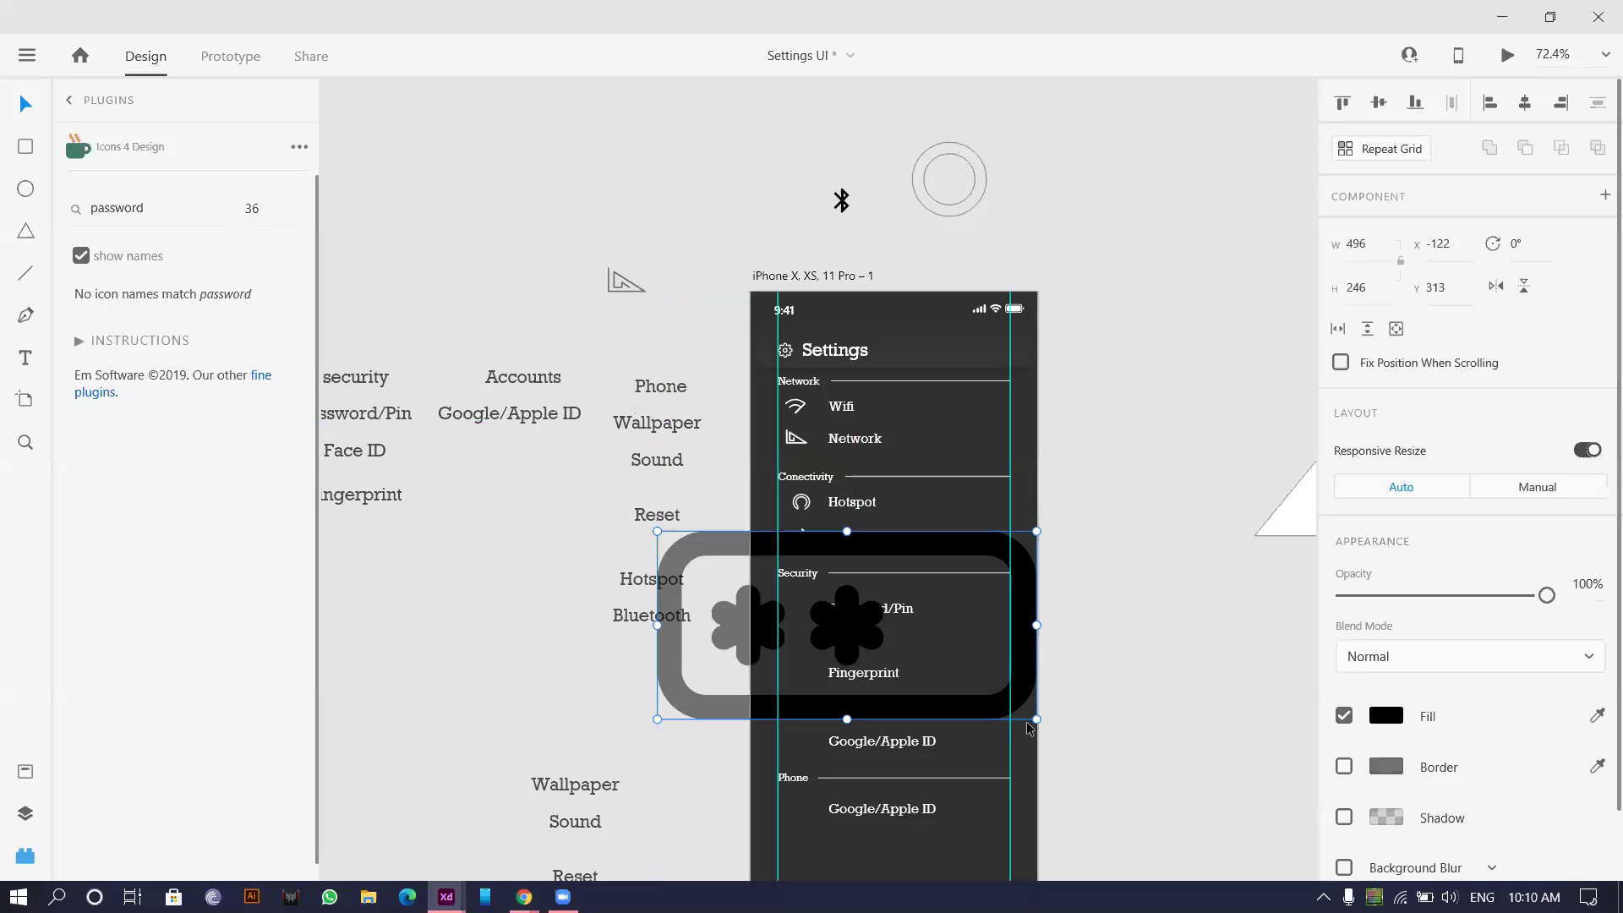
pyautogui.moveTo(1035, 720); pyautogui.dragTo(776, 536)
pyautogui.scroll(5, 826, 651)
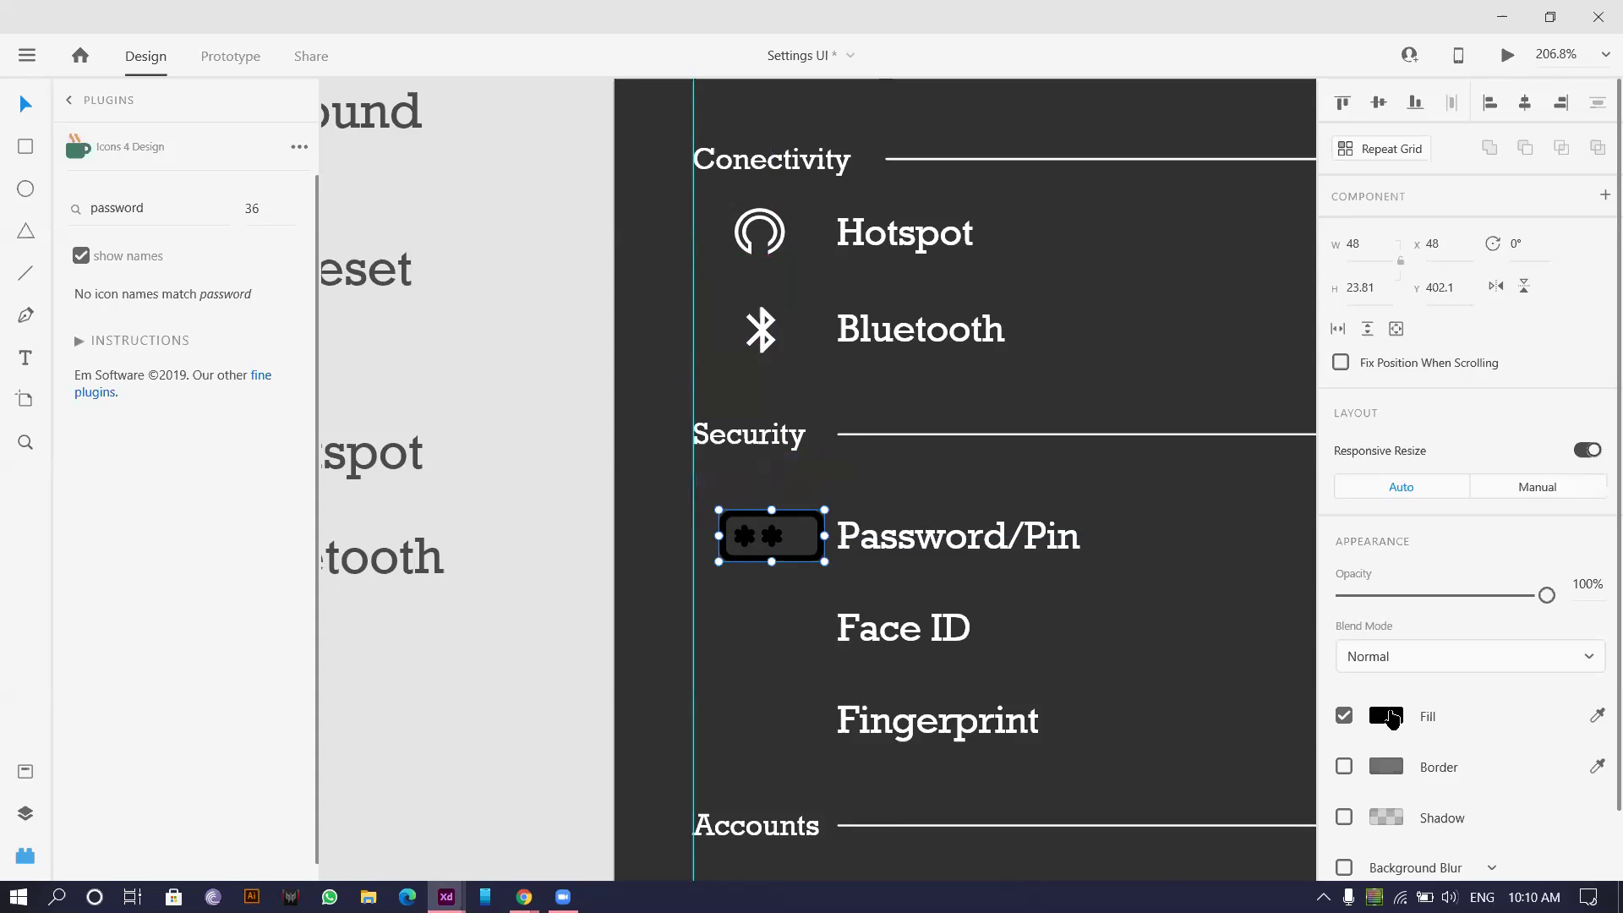
# - Set the password icon's fill to white, #FFFFFF
pyautogui.click(1386, 716)
pyautogui.click(1074, 584)
pyautogui.moveTo(1024, 537); pyautogui.dragTo(743, 316)
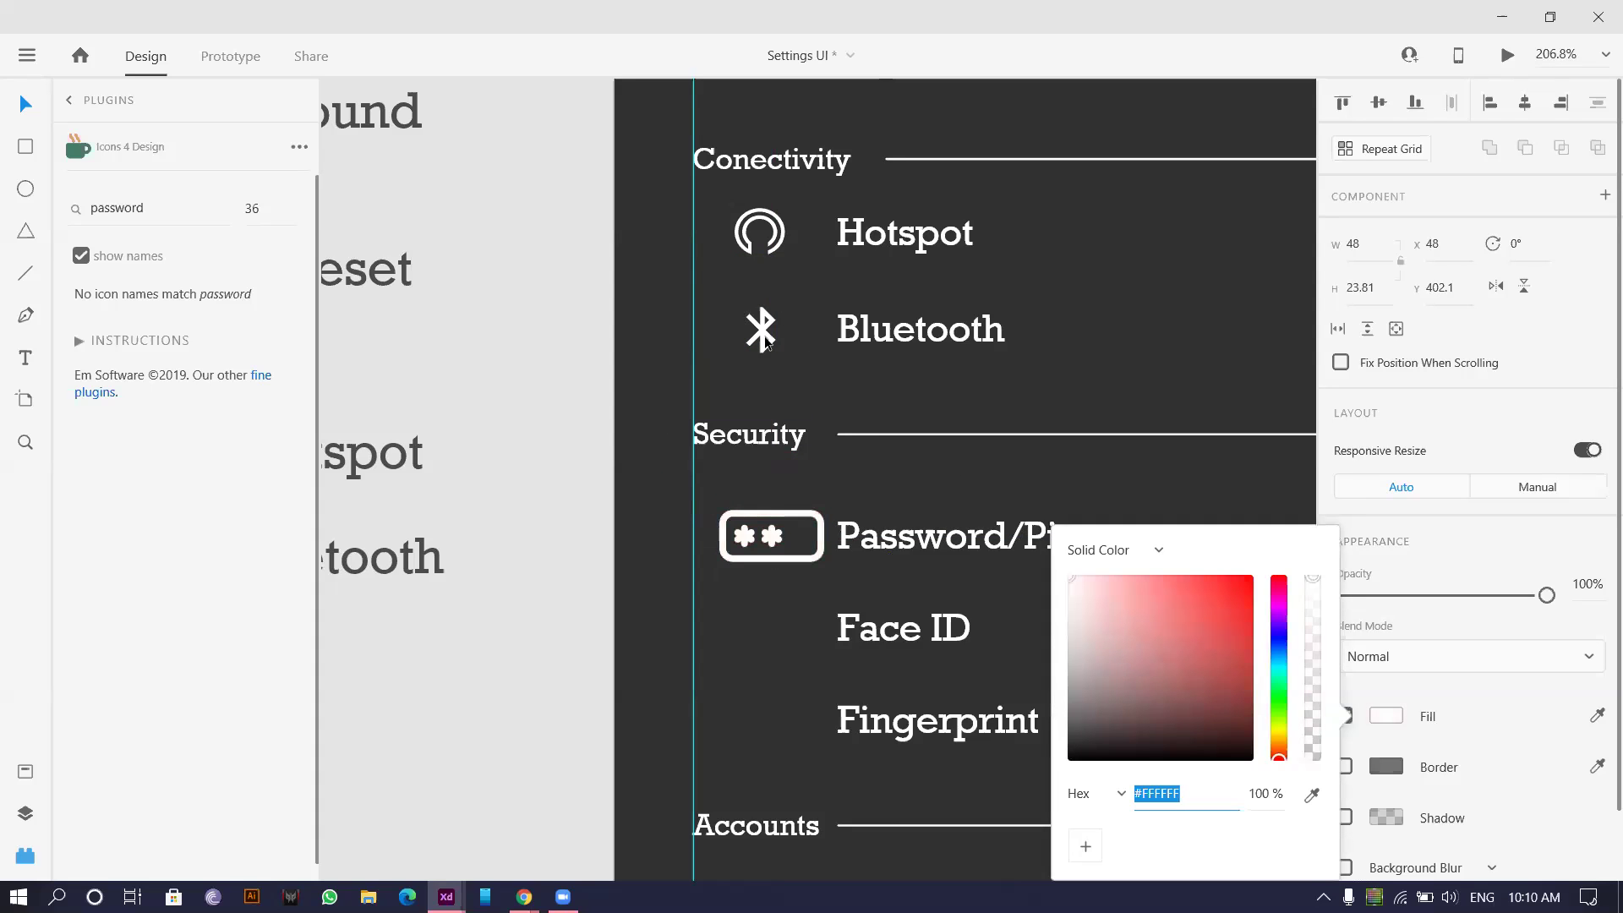
pyautogui.click(764, 345)
# - Search the icon plugin for "Fac" and look through the matching icons for a face symbol
pyautogui.scroll(-4, 870, 488)
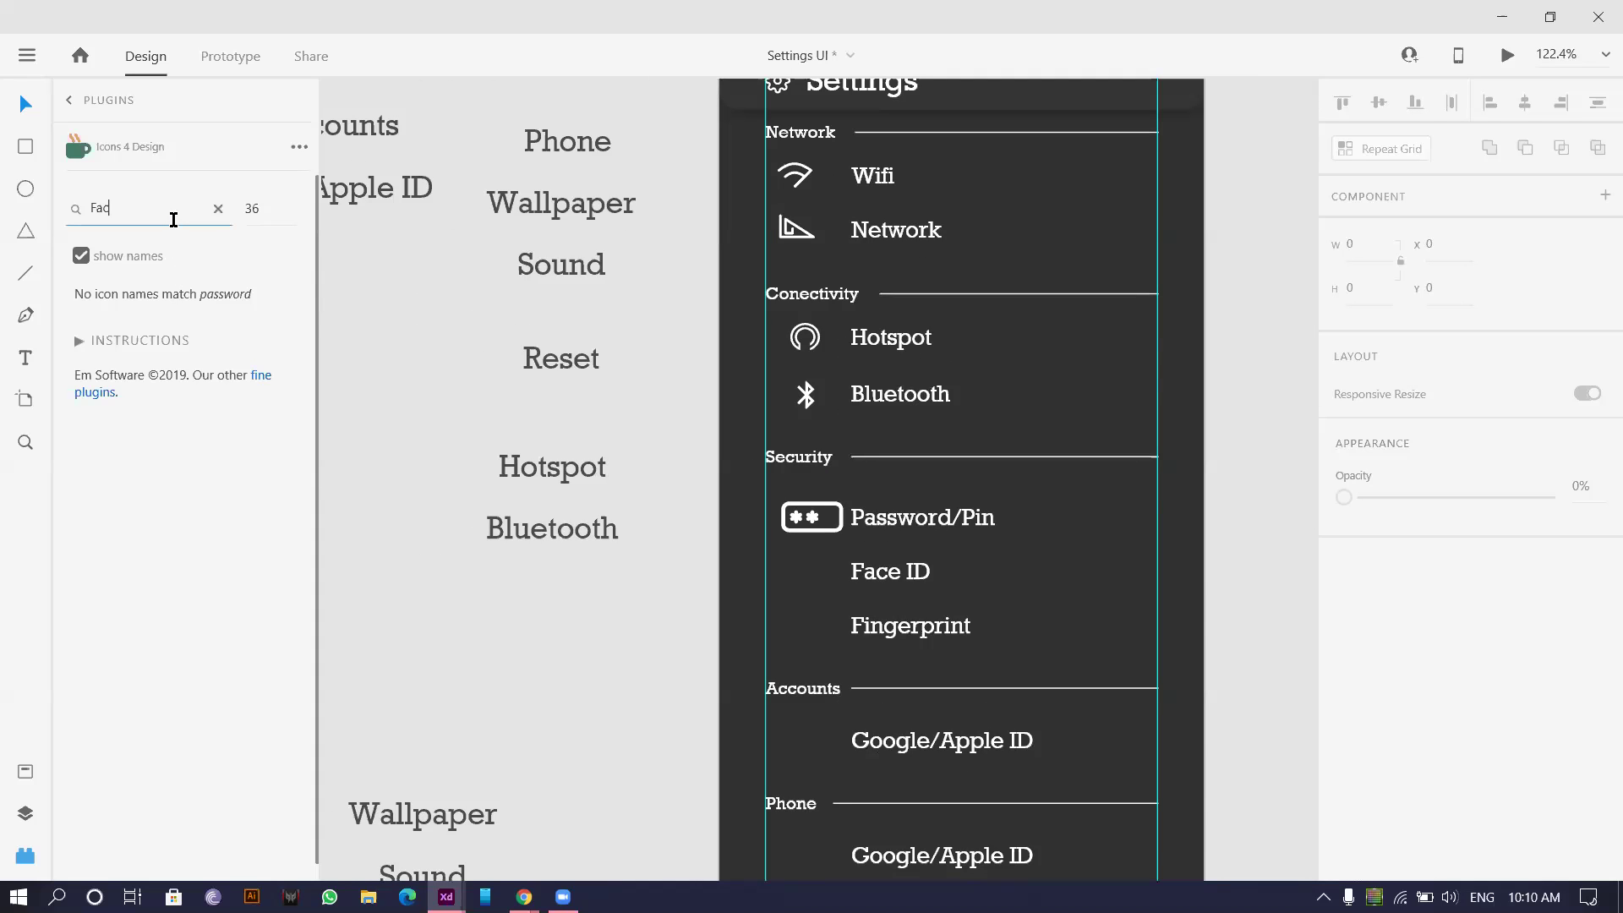
pyautogui.click(173, 219)
pyautogui.write('Fac')
pyautogui.scroll(-3, 109, 591)
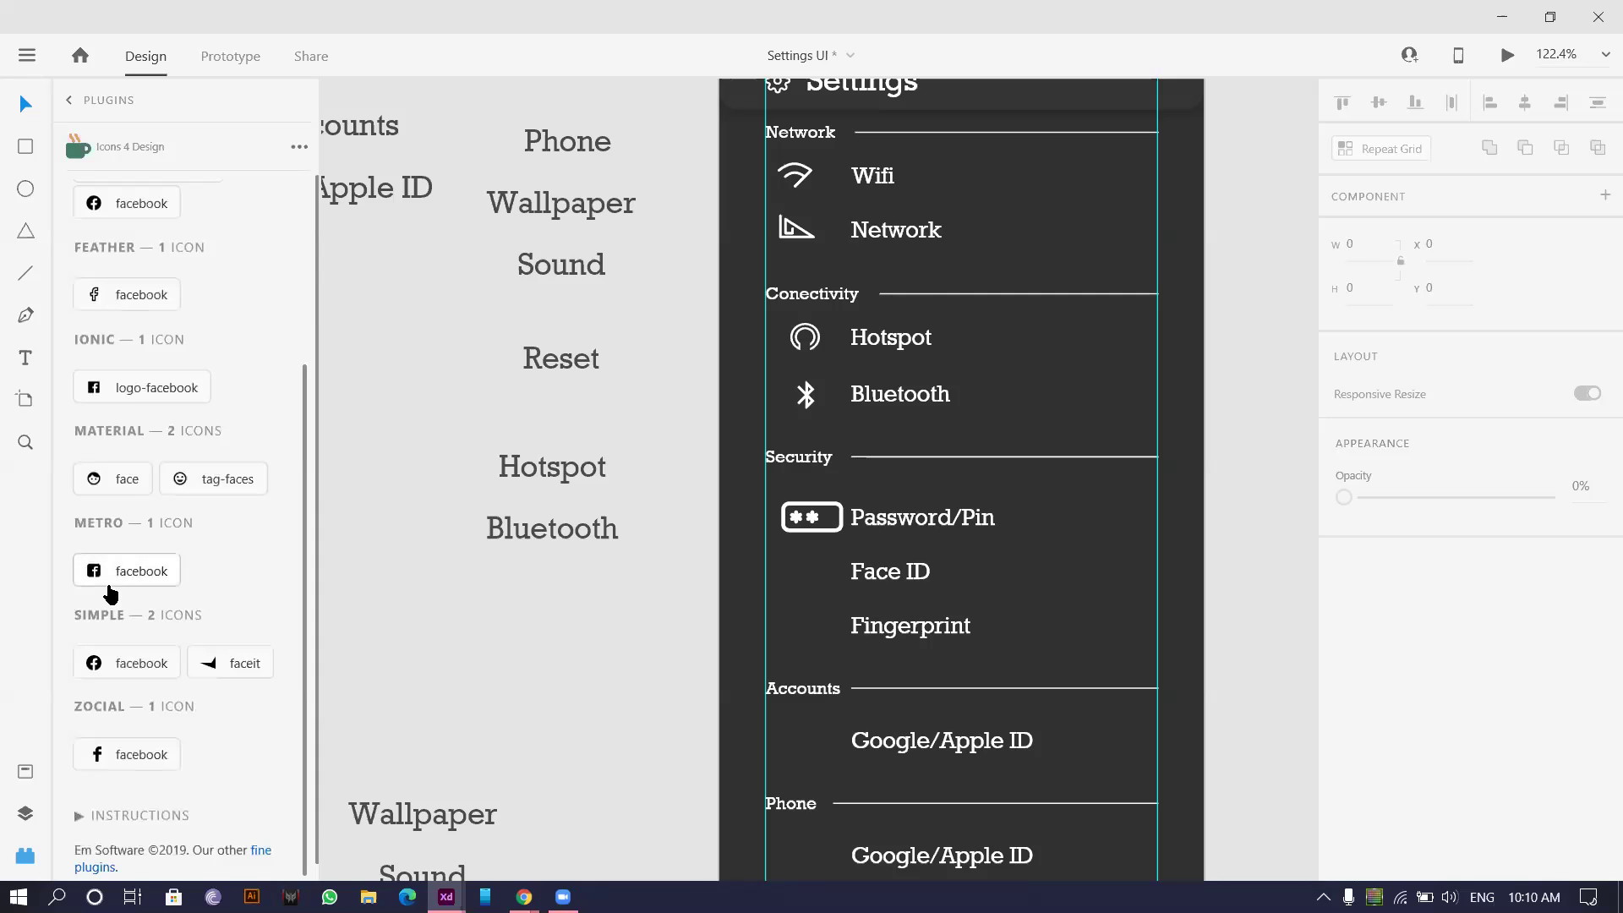
# - Switch to Flaticon in Chrome, close the password icon's download message and preview, and search for "face"
pyautogui.hotkey('alt', 'Tab')
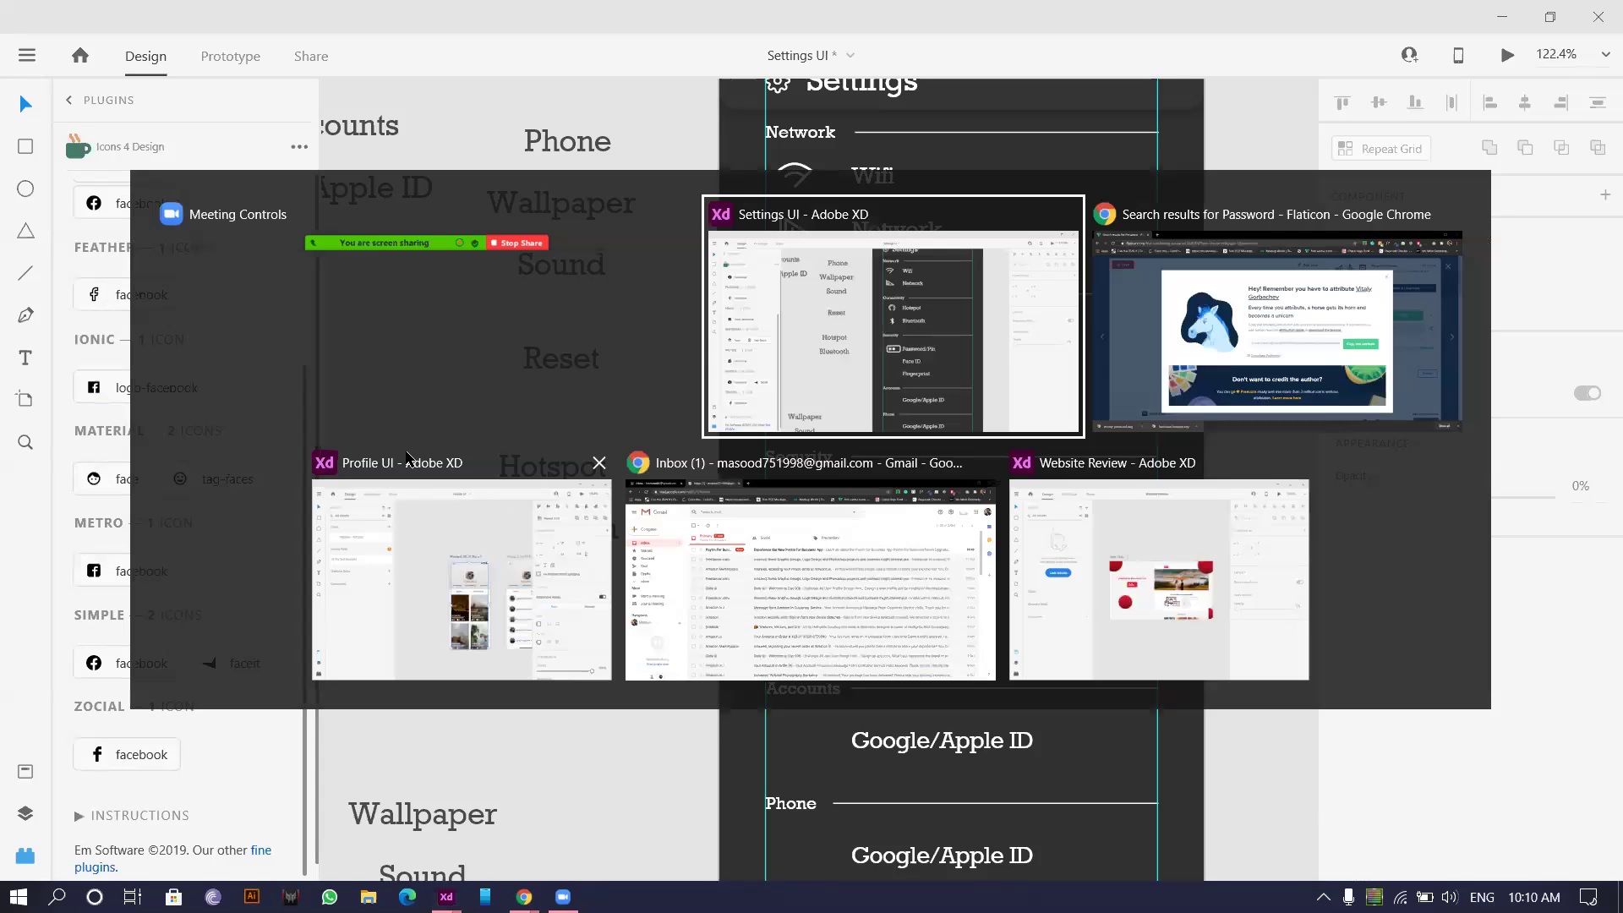
pyautogui.click(1379, 324)
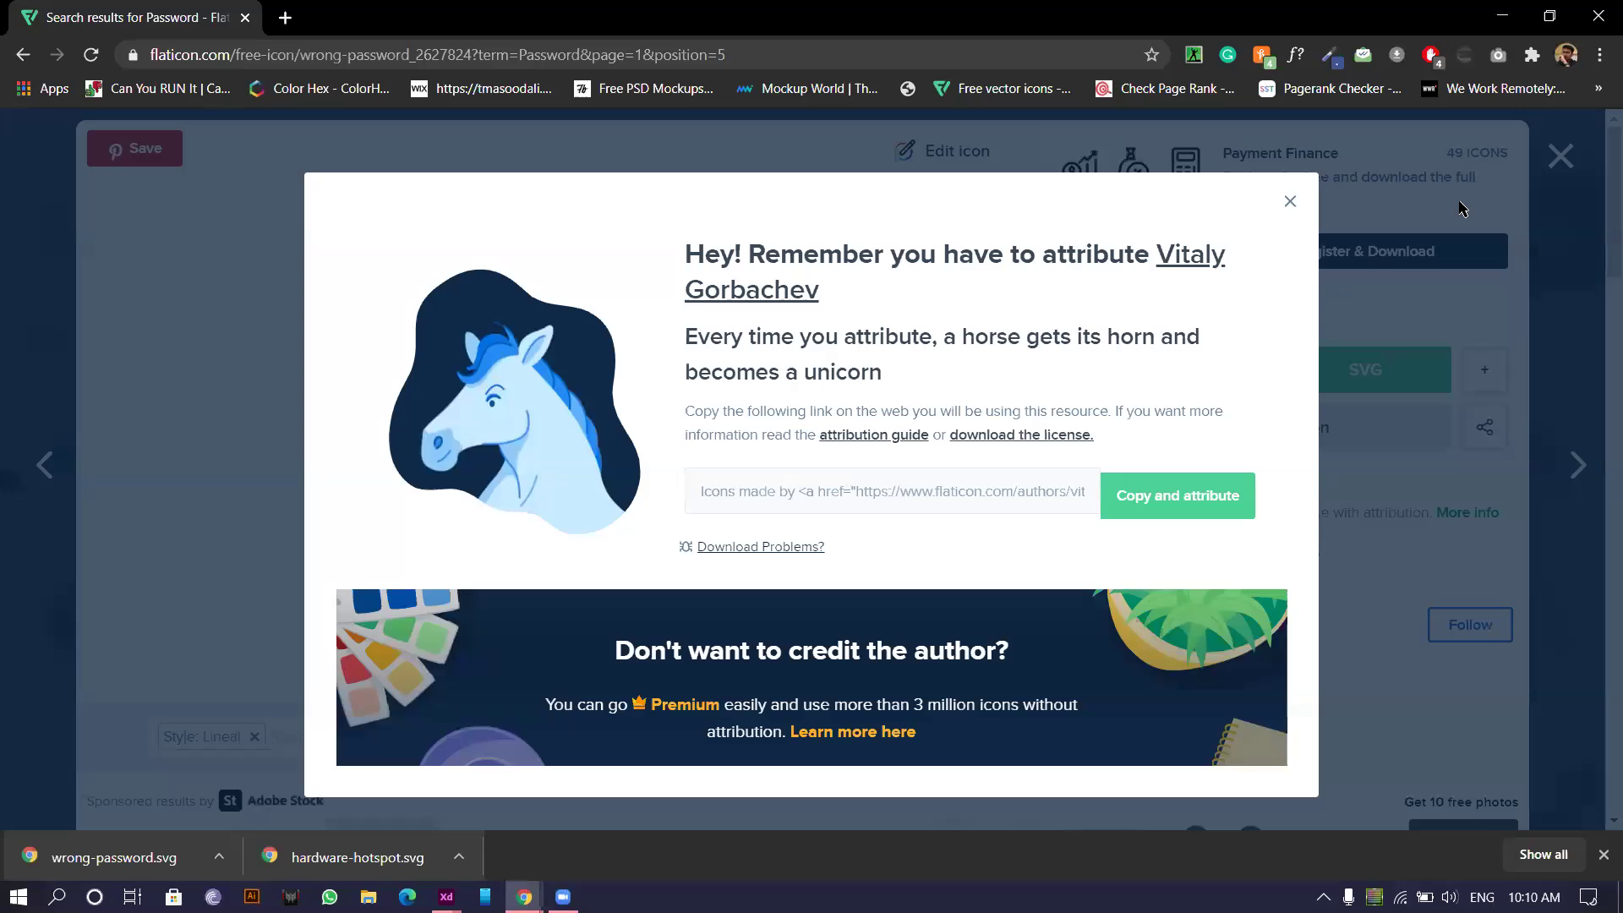
pyautogui.click(1316, 203)
pyautogui.click(1560, 156)
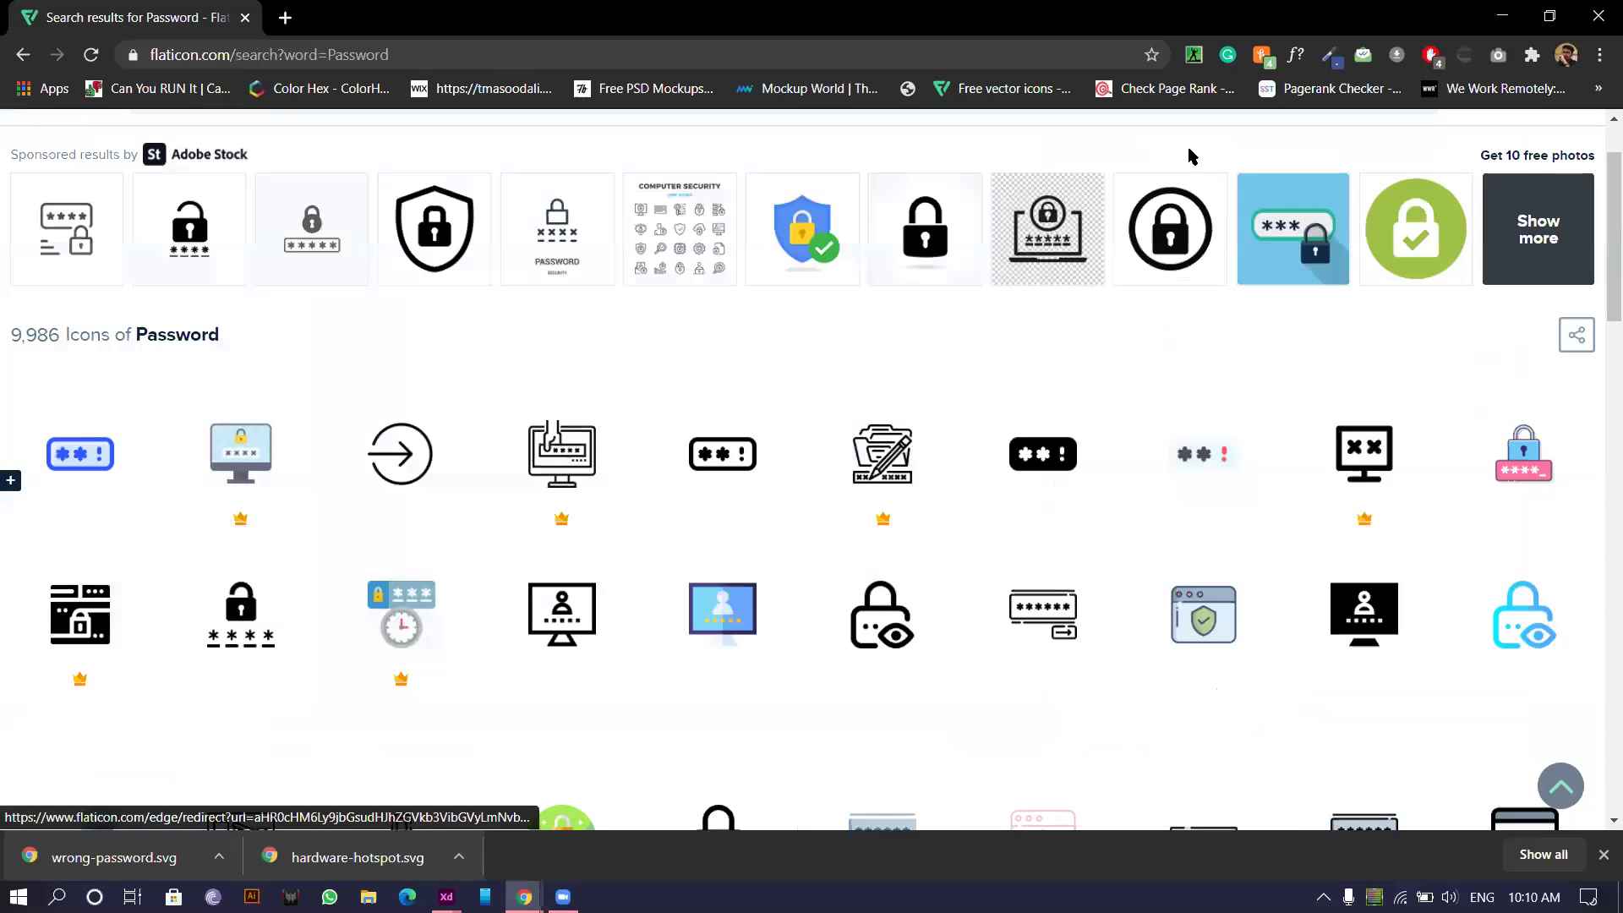
pyautogui.scroll(2, 385, 204)
pyautogui.moveTo(385, 204); pyautogui.dragTo(2, 200)
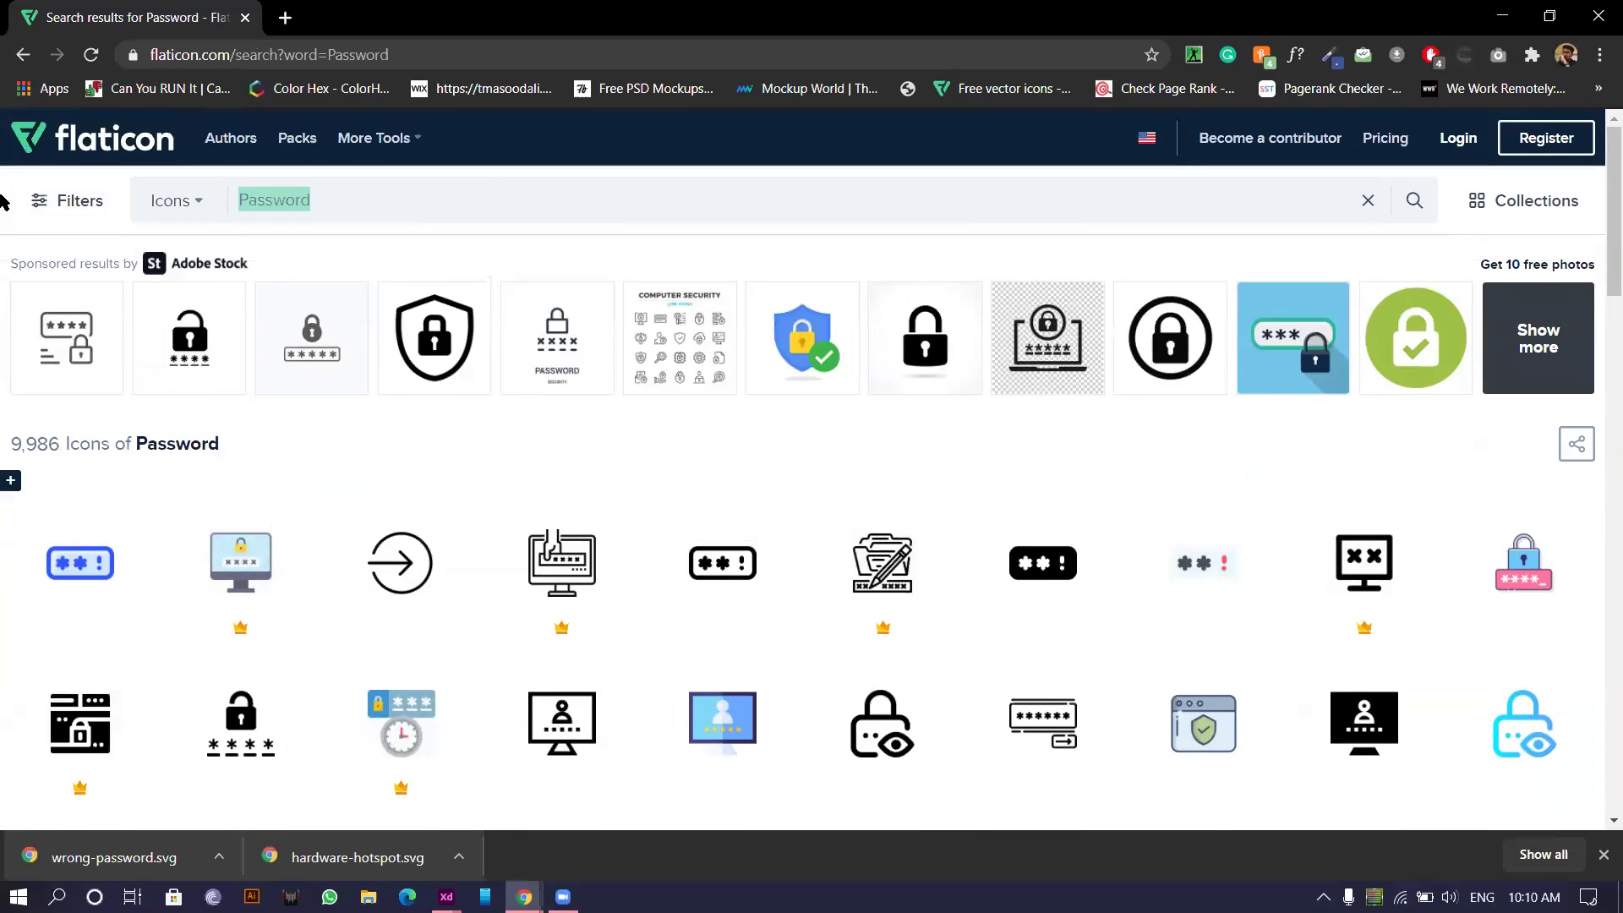
pyautogui.write('Face')
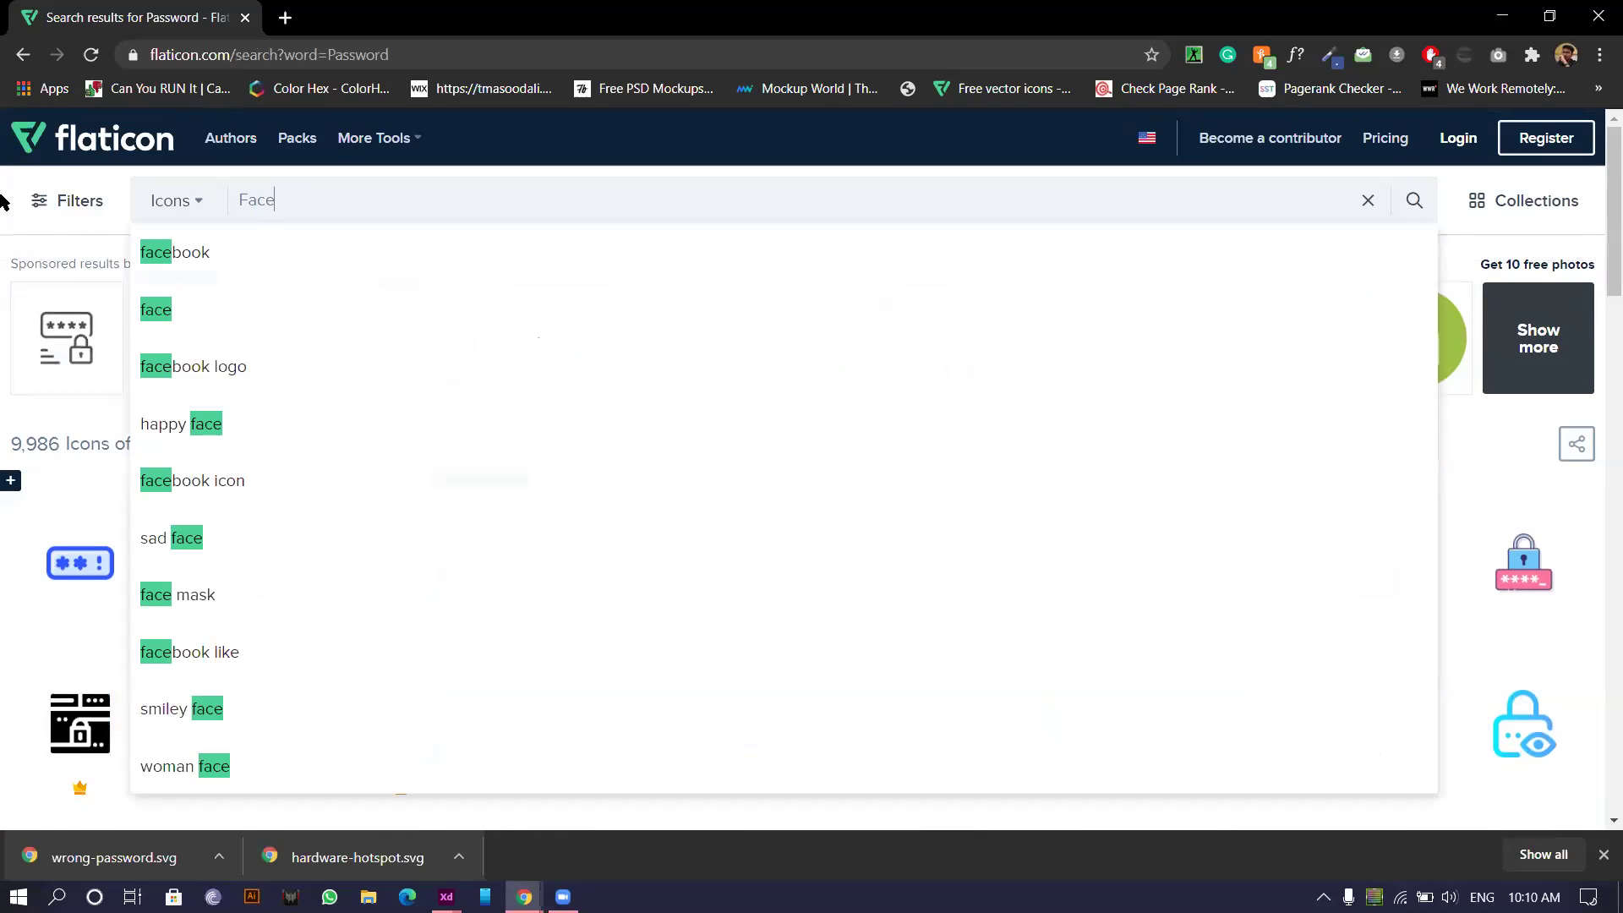
pyautogui.click(157, 306)
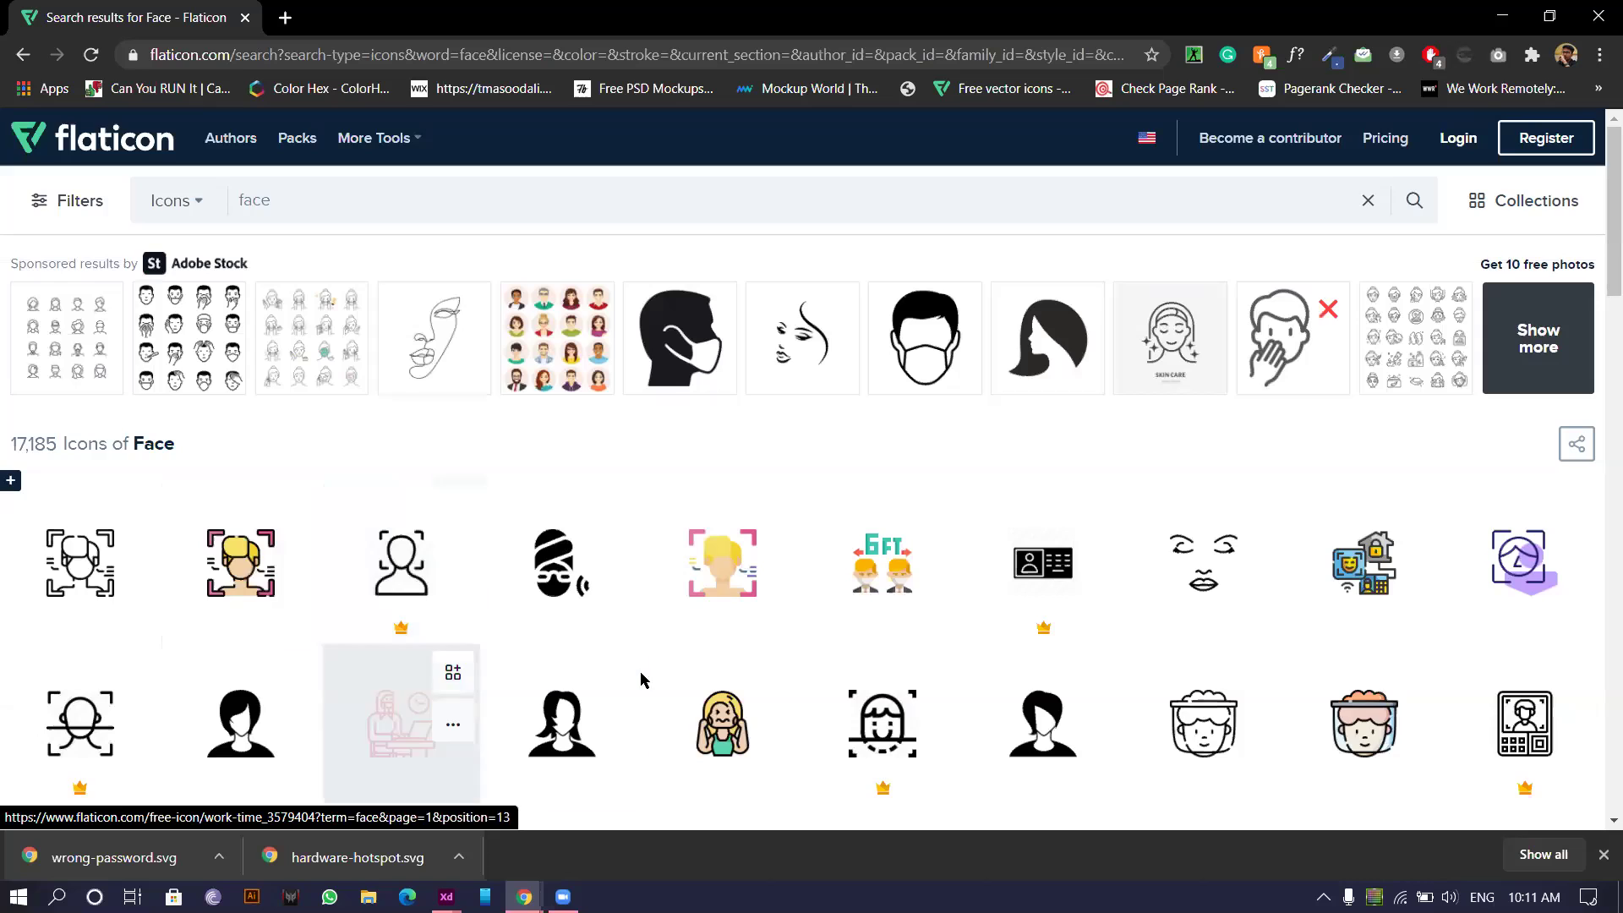
# - Look through the face icons on the first results page for one that suits the Face ID row
pyautogui.scroll(-4, 840, 678)
pyautogui.scroll(-9, 890, 659)
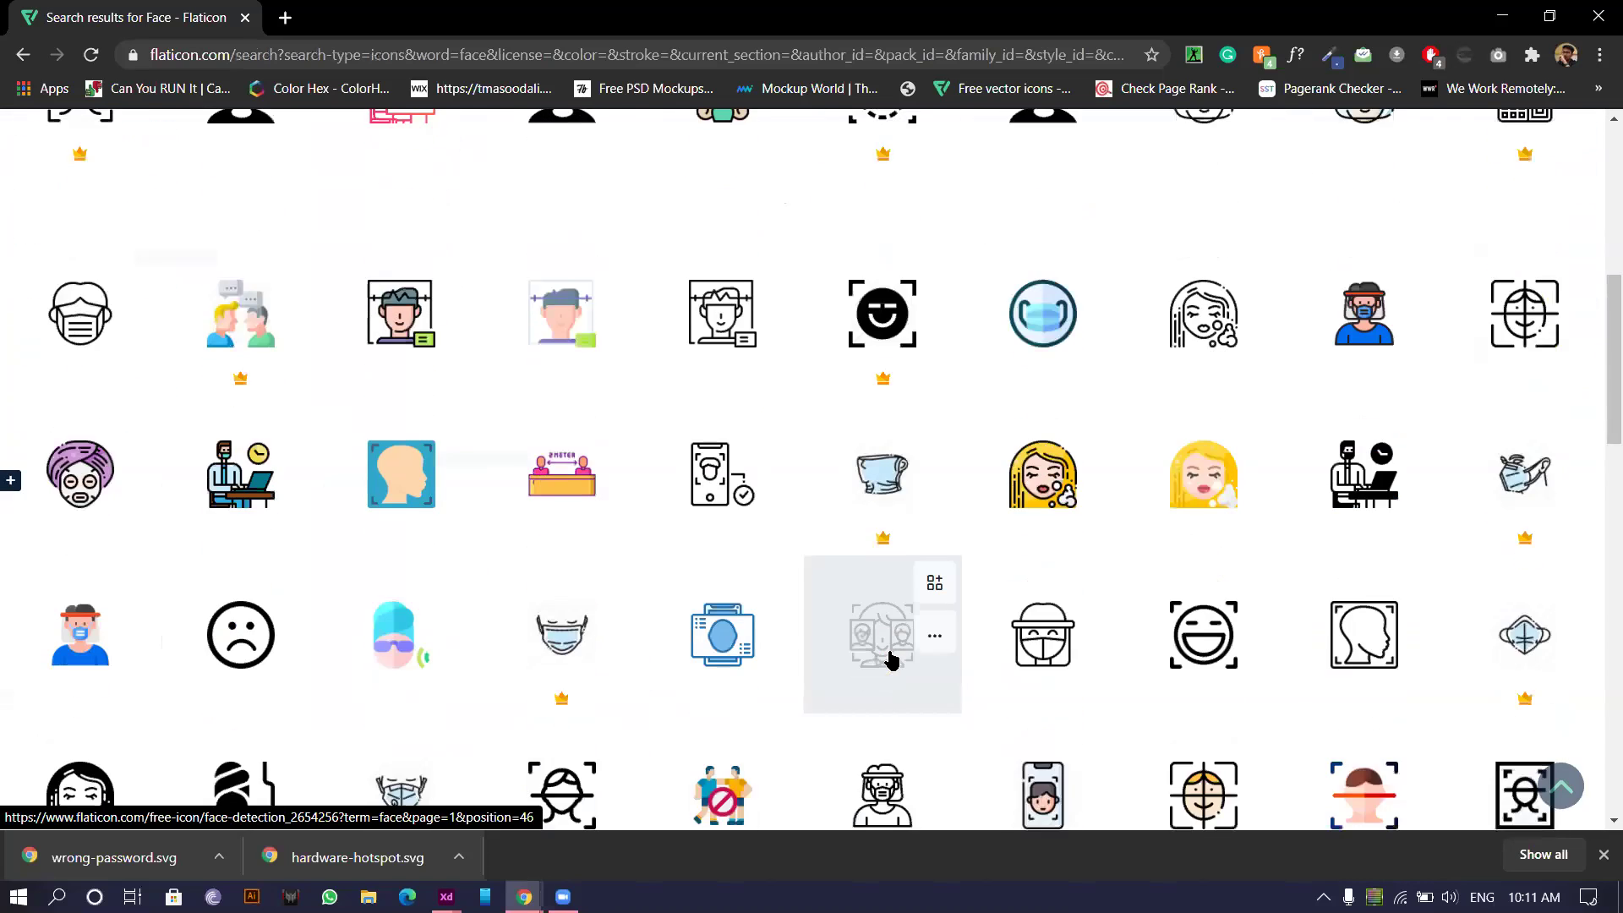
pyautogui.scroll(-4, 727, 629)
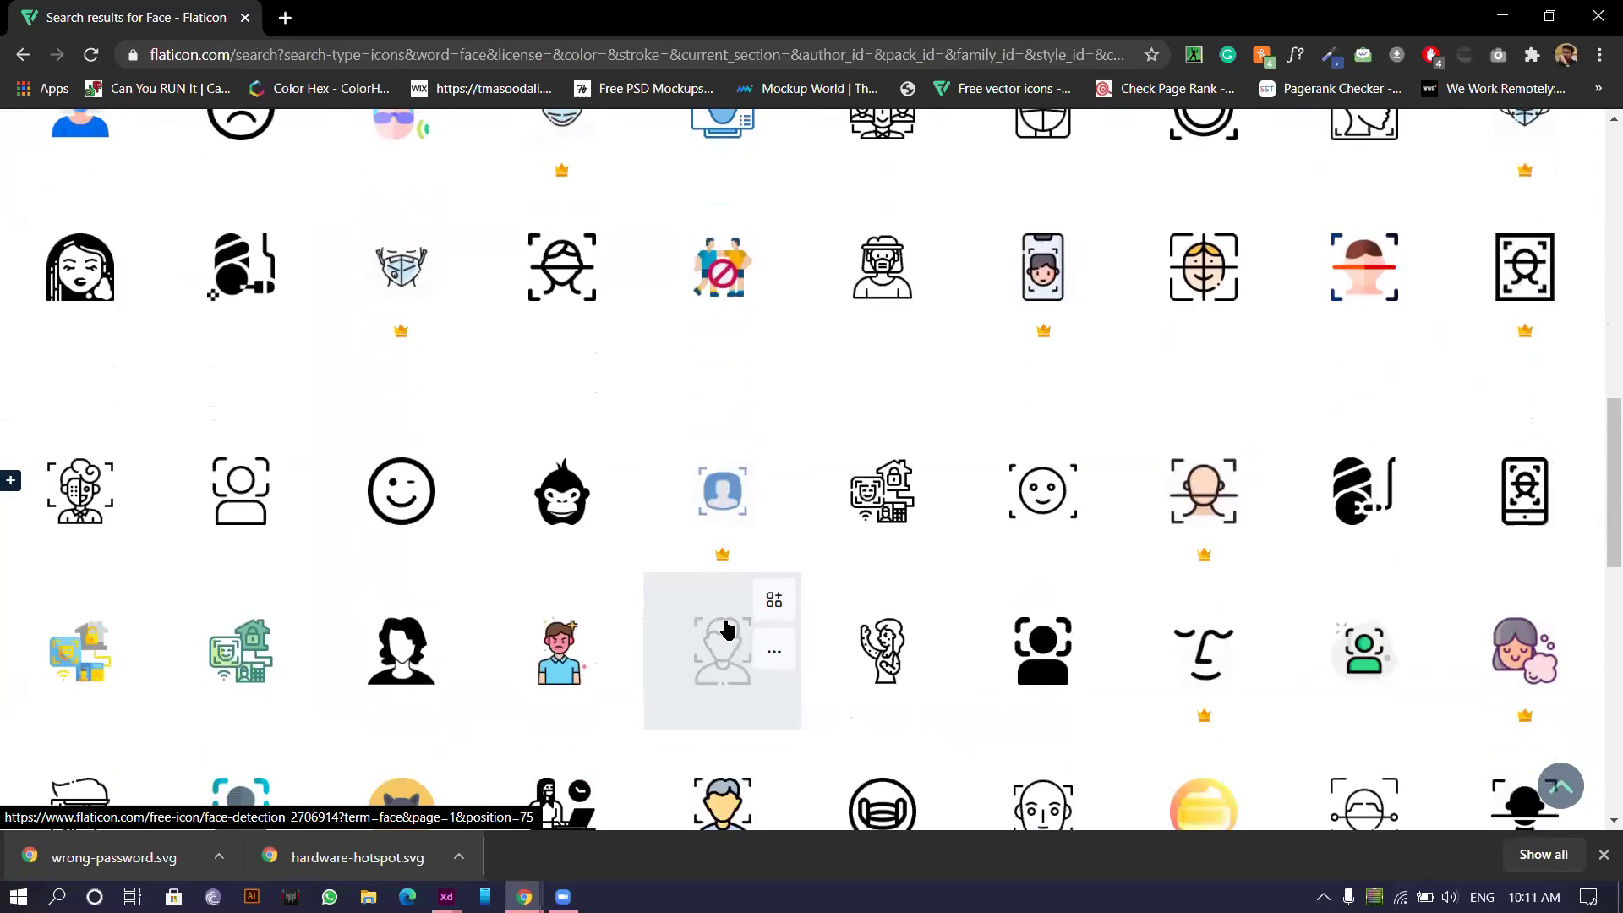
pyautogui.scroll(-6, 1119, 603)
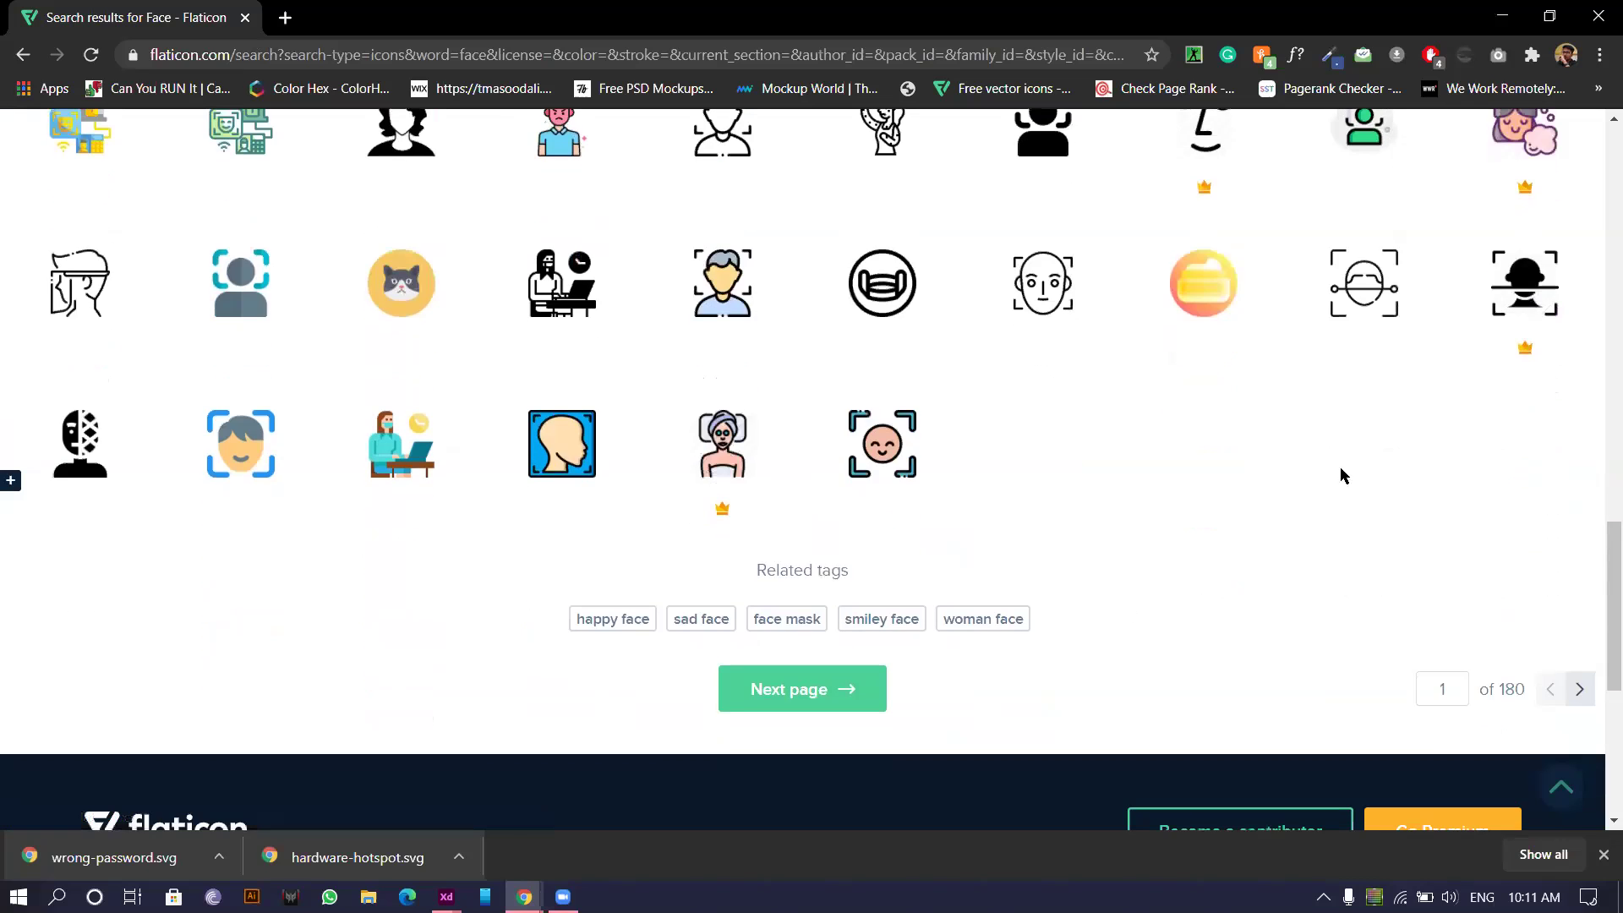
pyautogui.scroll(3, 1033, 465)
pyautogui.scroll(-3, 169, 419)
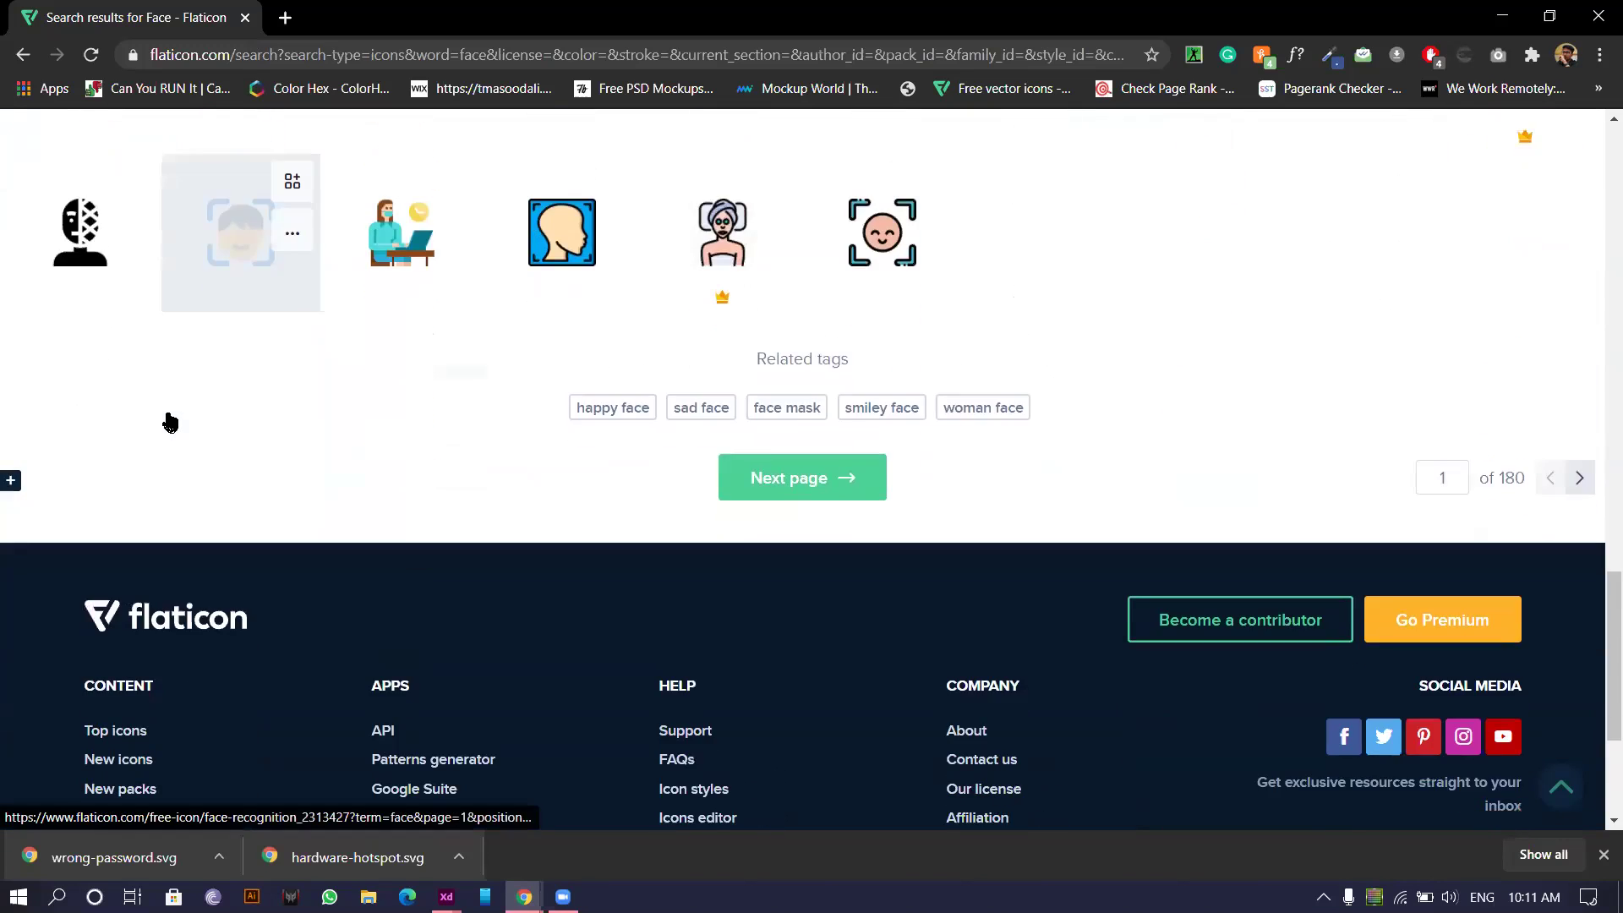
pyautogui.scroll(7, 165, 418)
pyautogui.scroll(5, 155, 413)
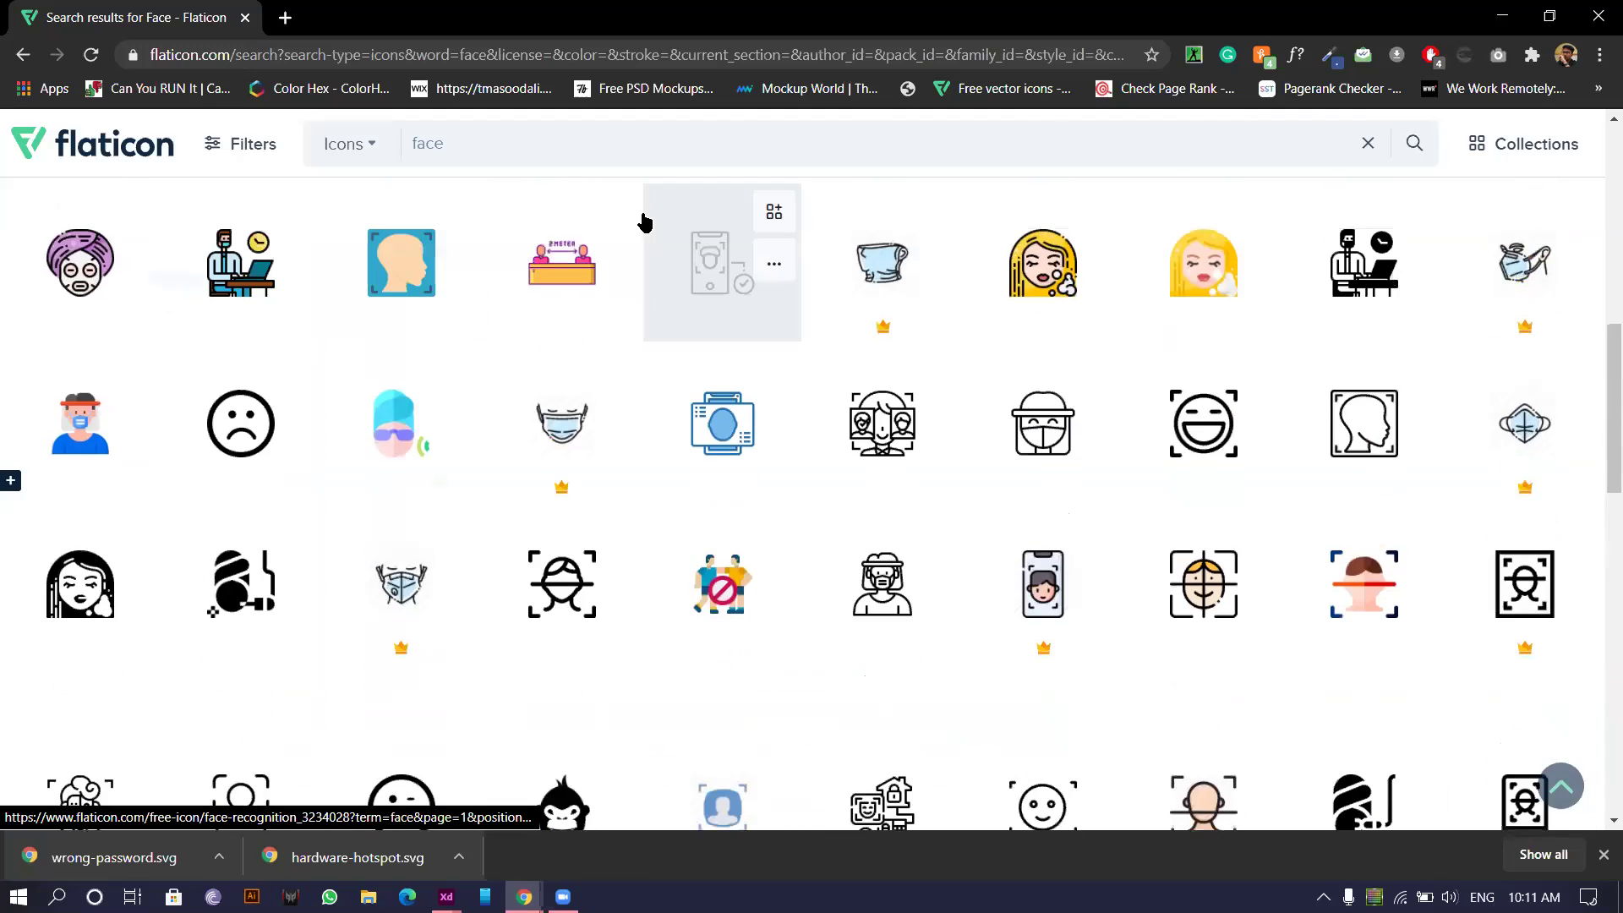
# - Search Flaticon for "face ID" and look for a suitable outline icon in the results
pyautogui.click(596, 161)
pyautogui.write('i')
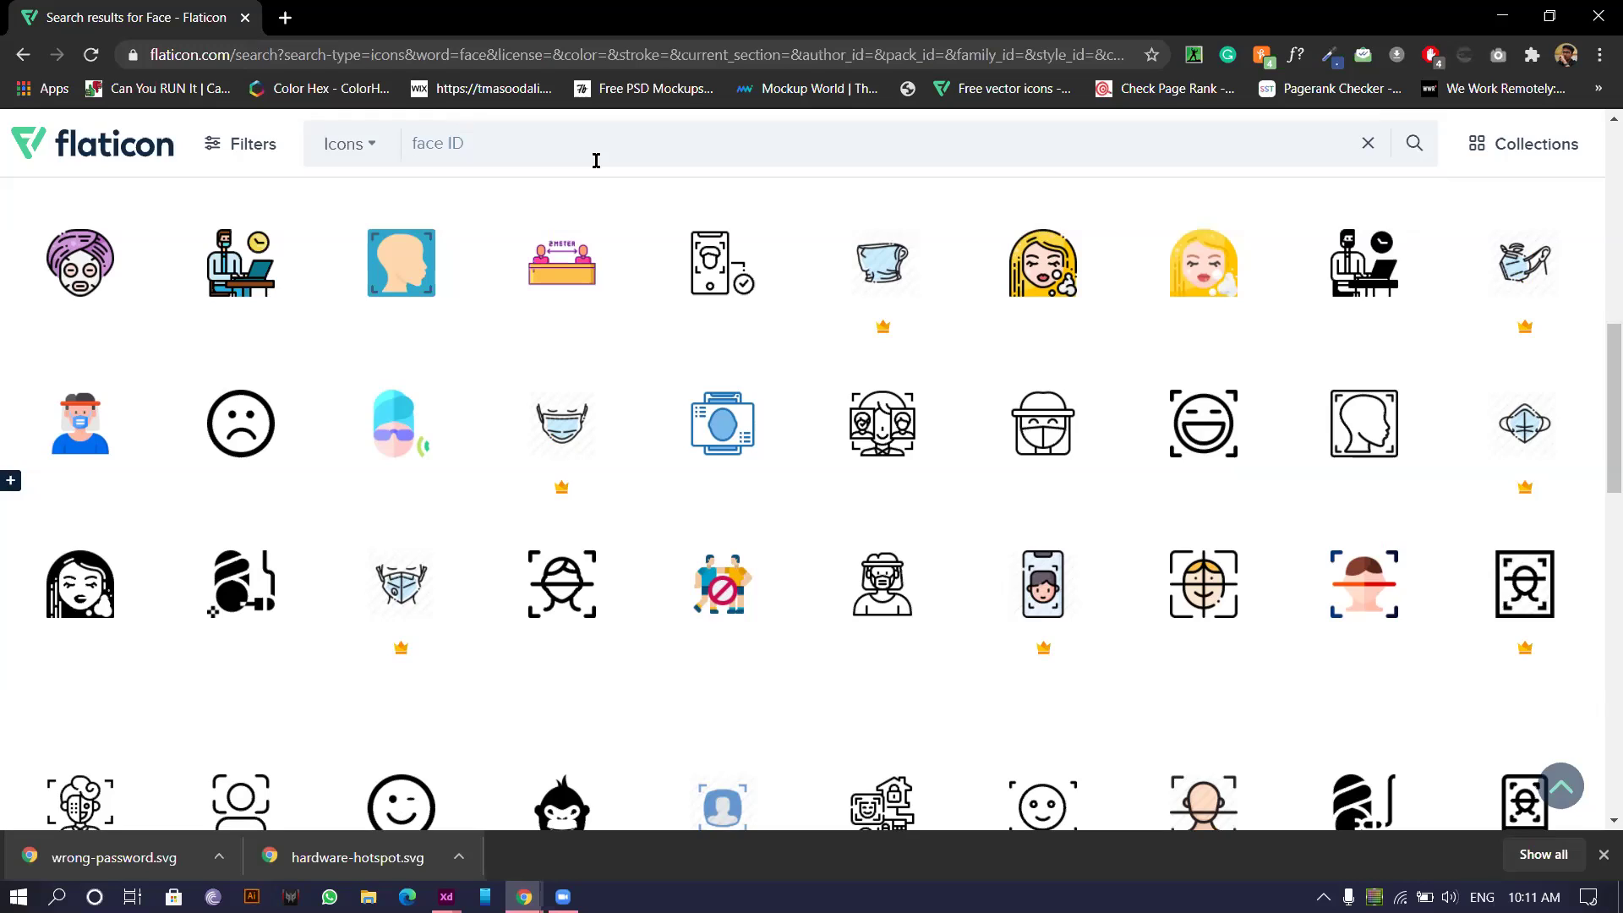
pyautogui.click(1403, 149)
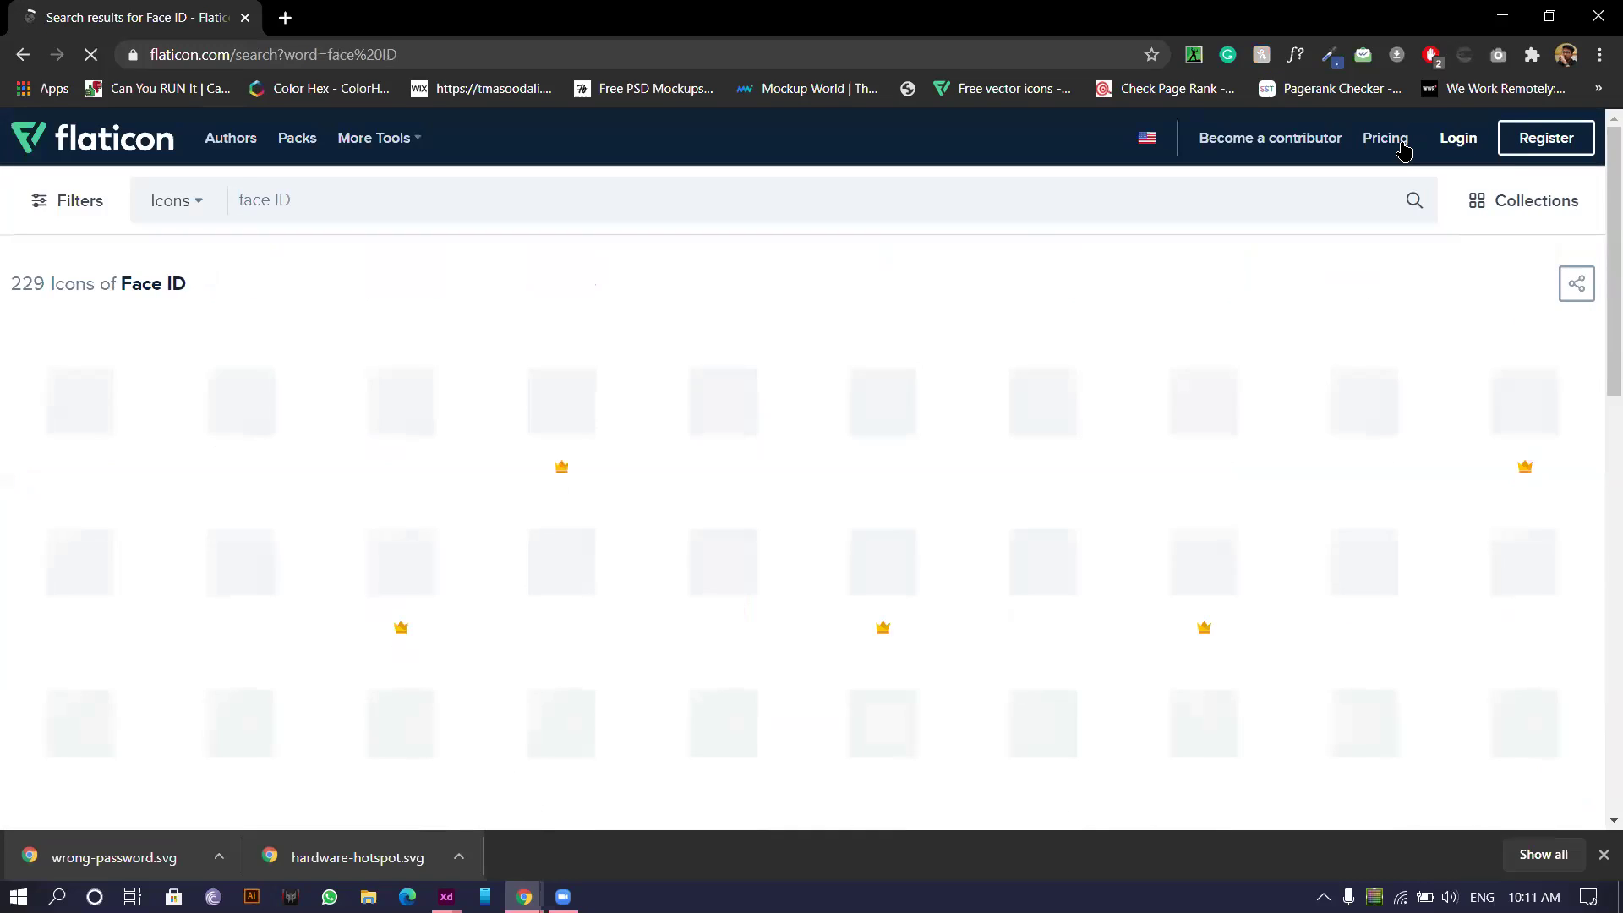
pyautogui.scroll(-1, 316, 315)
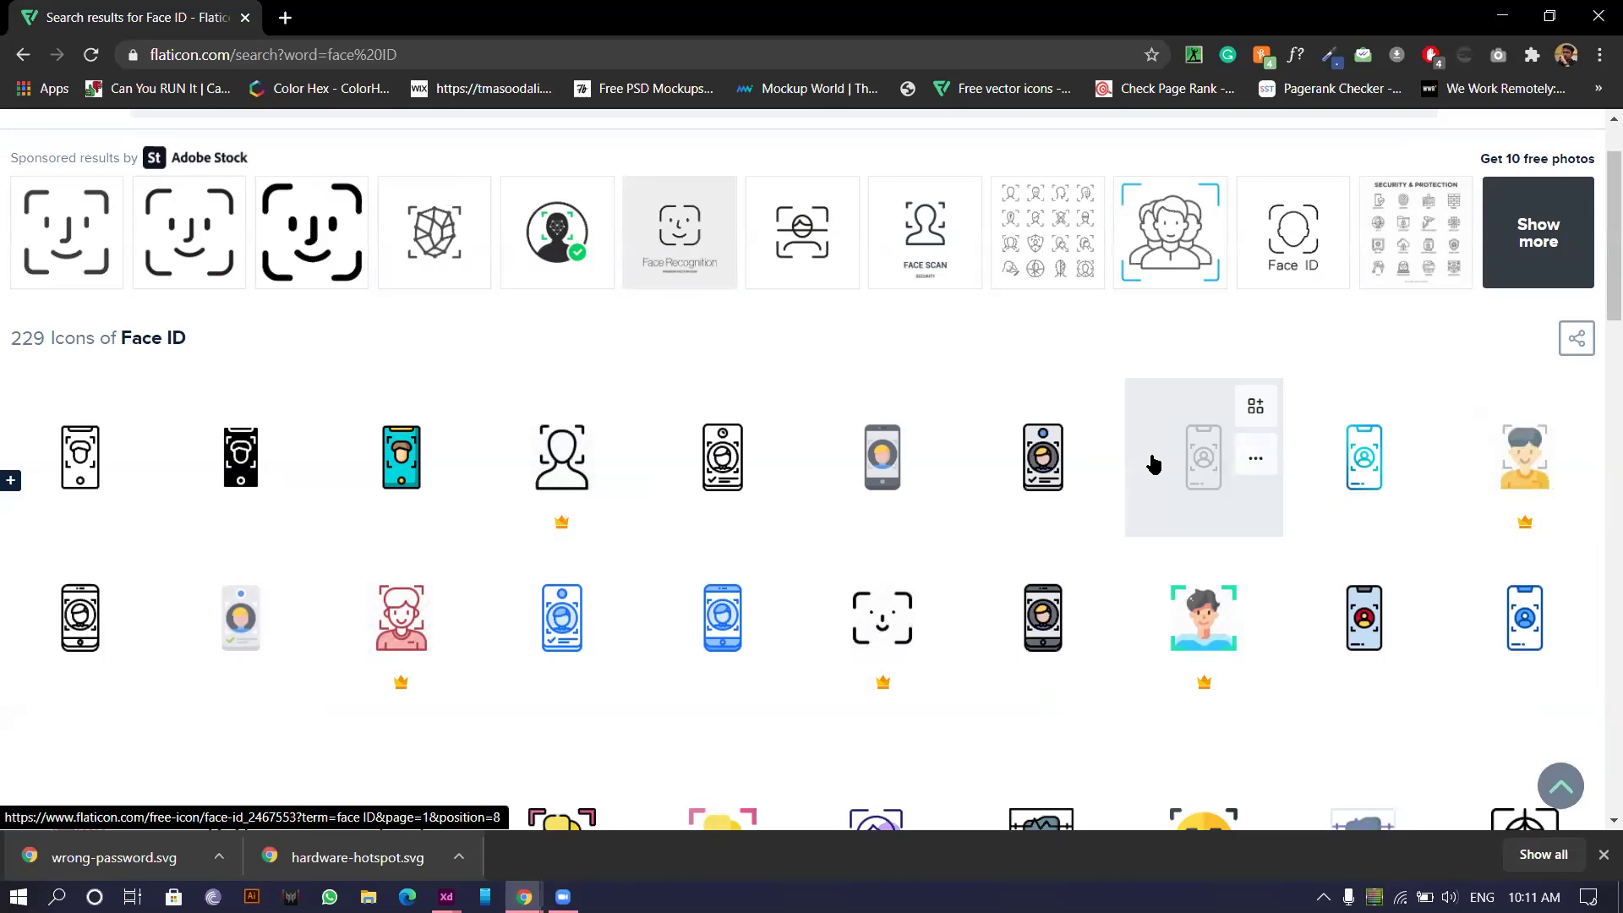
# - Download the black outline phone Face Id icon as an SVG file named face-id.svg
pyautogui.click(1209, 472)
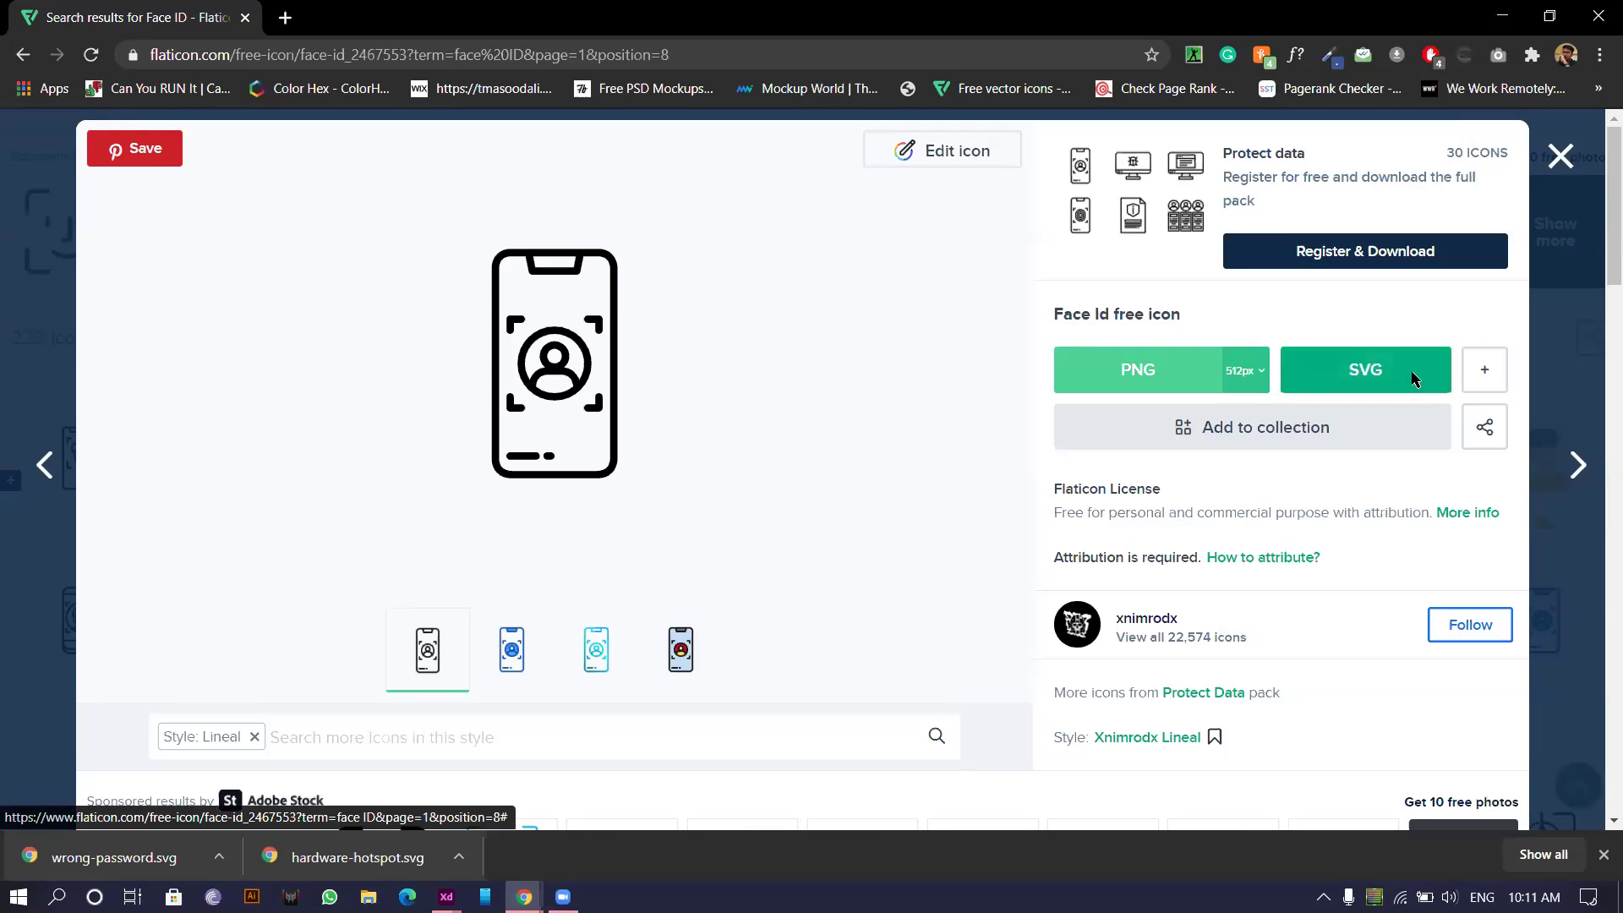
pyautogui.click(1361, 372)
pyautogui.click(1045, 421)
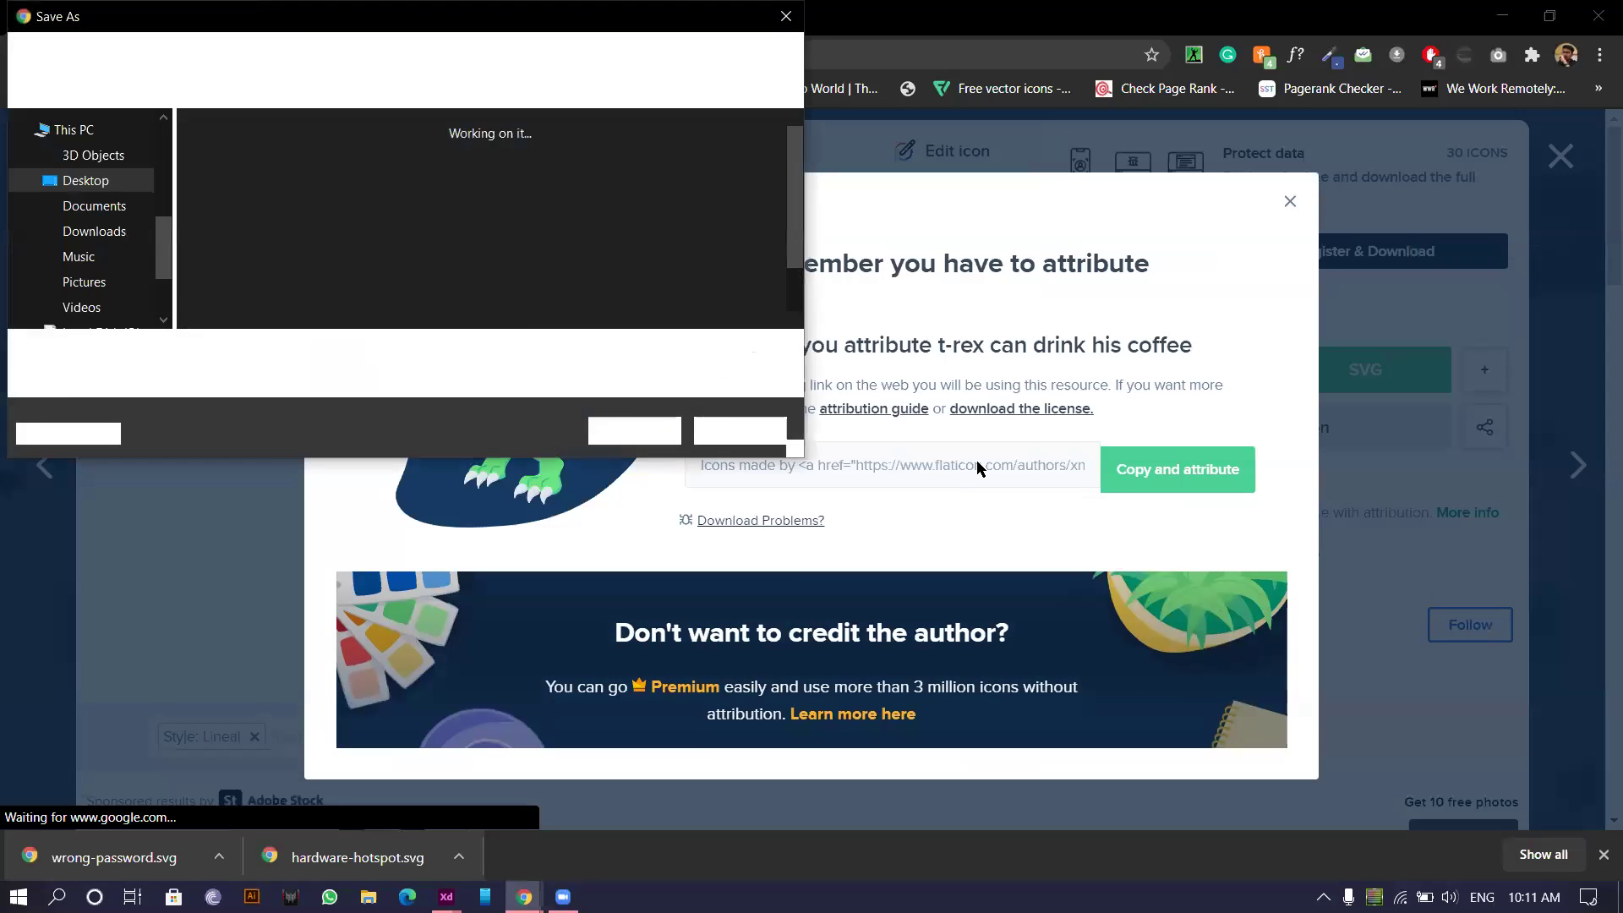
pyautogui.click(607, 431)
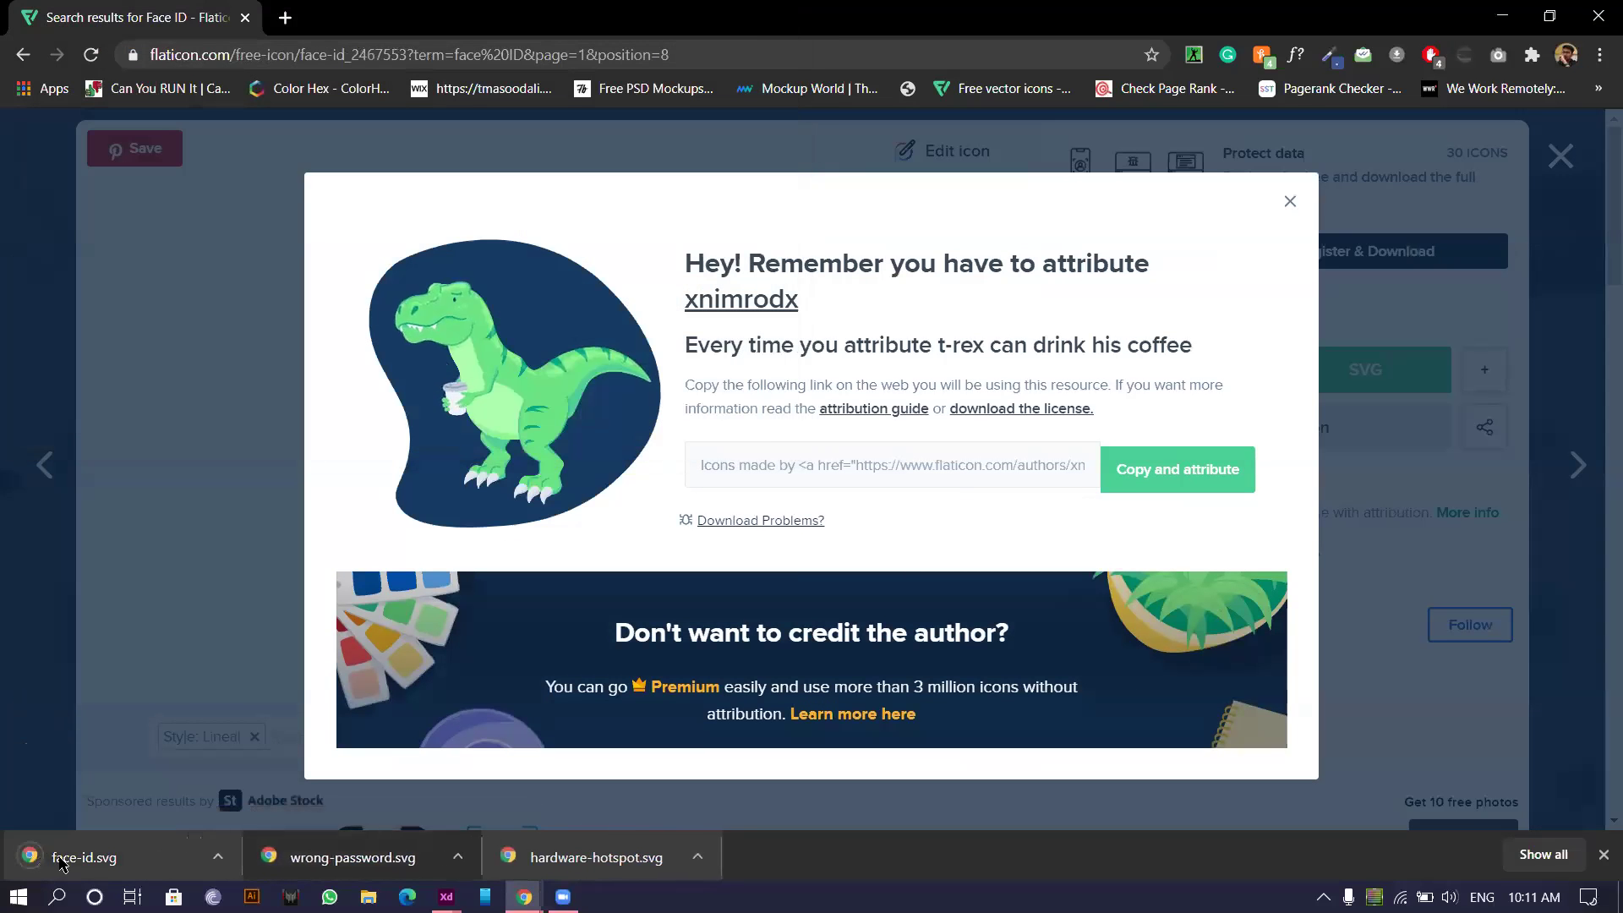
# - Bring face-id.svg into the Adobe XD design and scale it to 32 wide beside the Face ID label
pyautogui.moveTo(524, 896)
pyautogui.moveTo(524, 896); pyautogui.dragTo(568, 714)
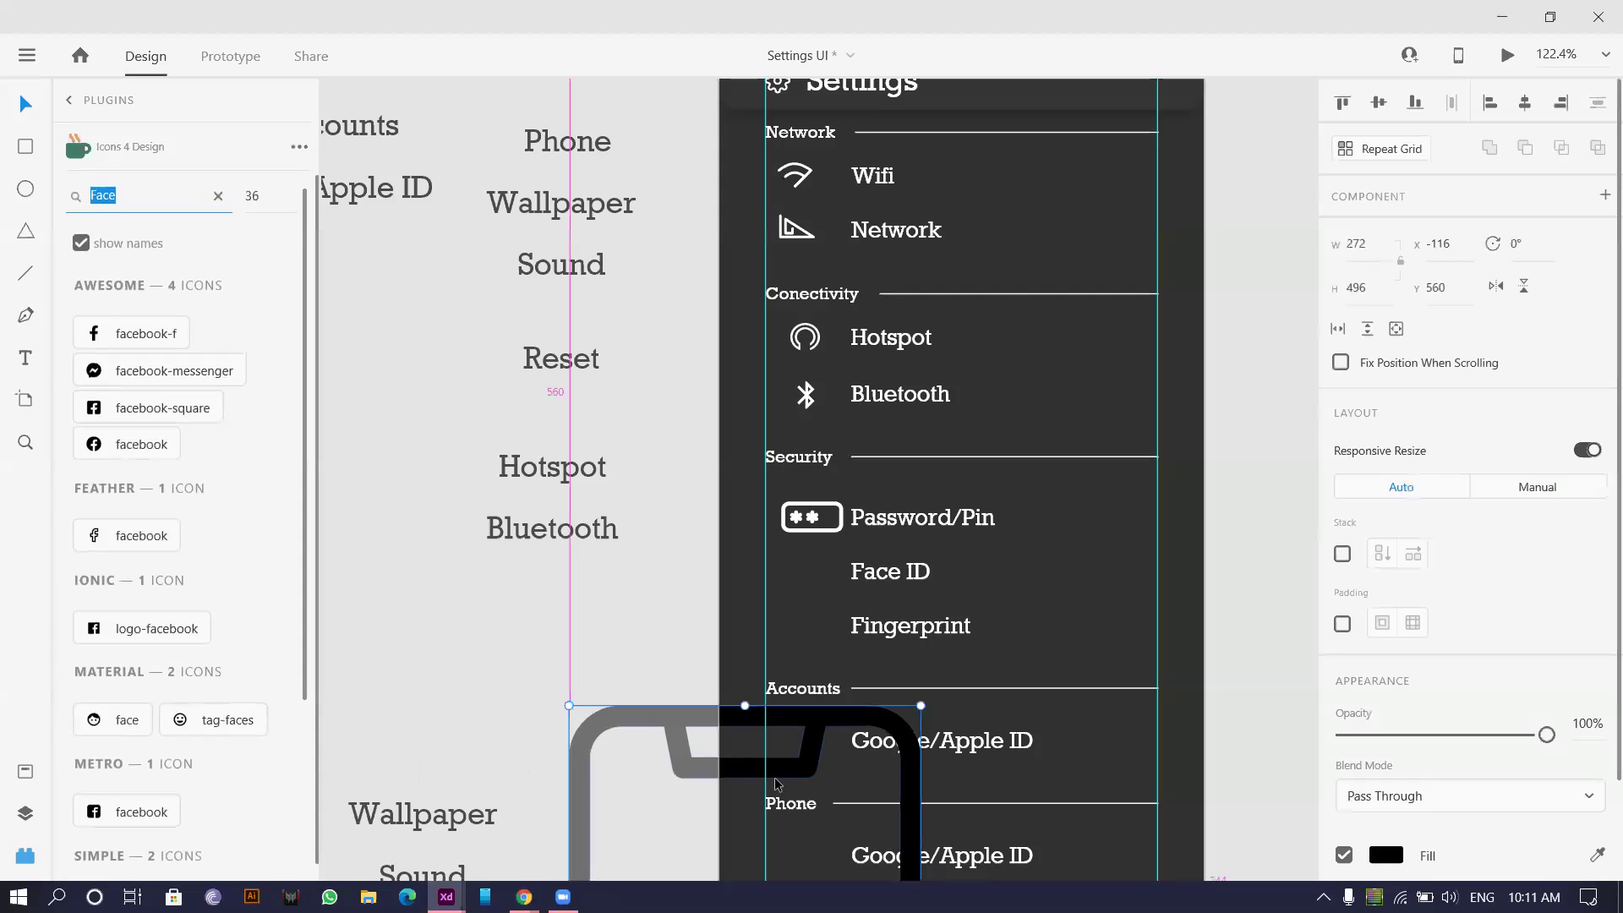
pyautogui.hotkey('ctrl', '0')
pyautogui.scroll(5, 792, 778)
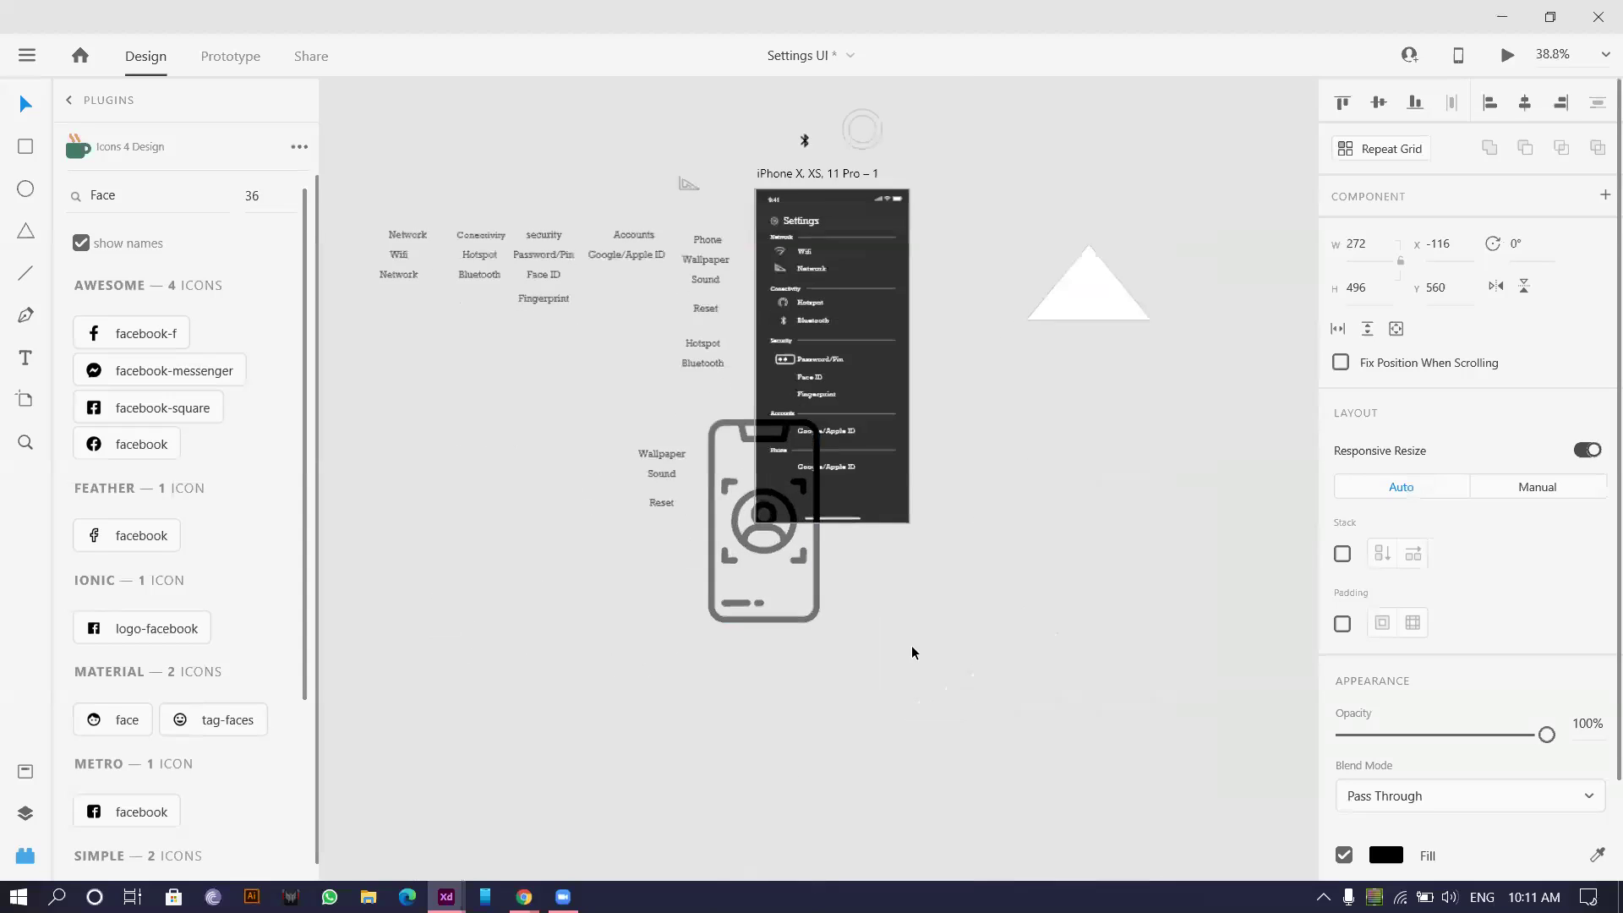
pyautogui.moveTo(847, 648); pyautogui.dragTo(869, 441)
pyautogui.scroll(5, 773, 519)
pyautogui.scroll(5, 782, 507)
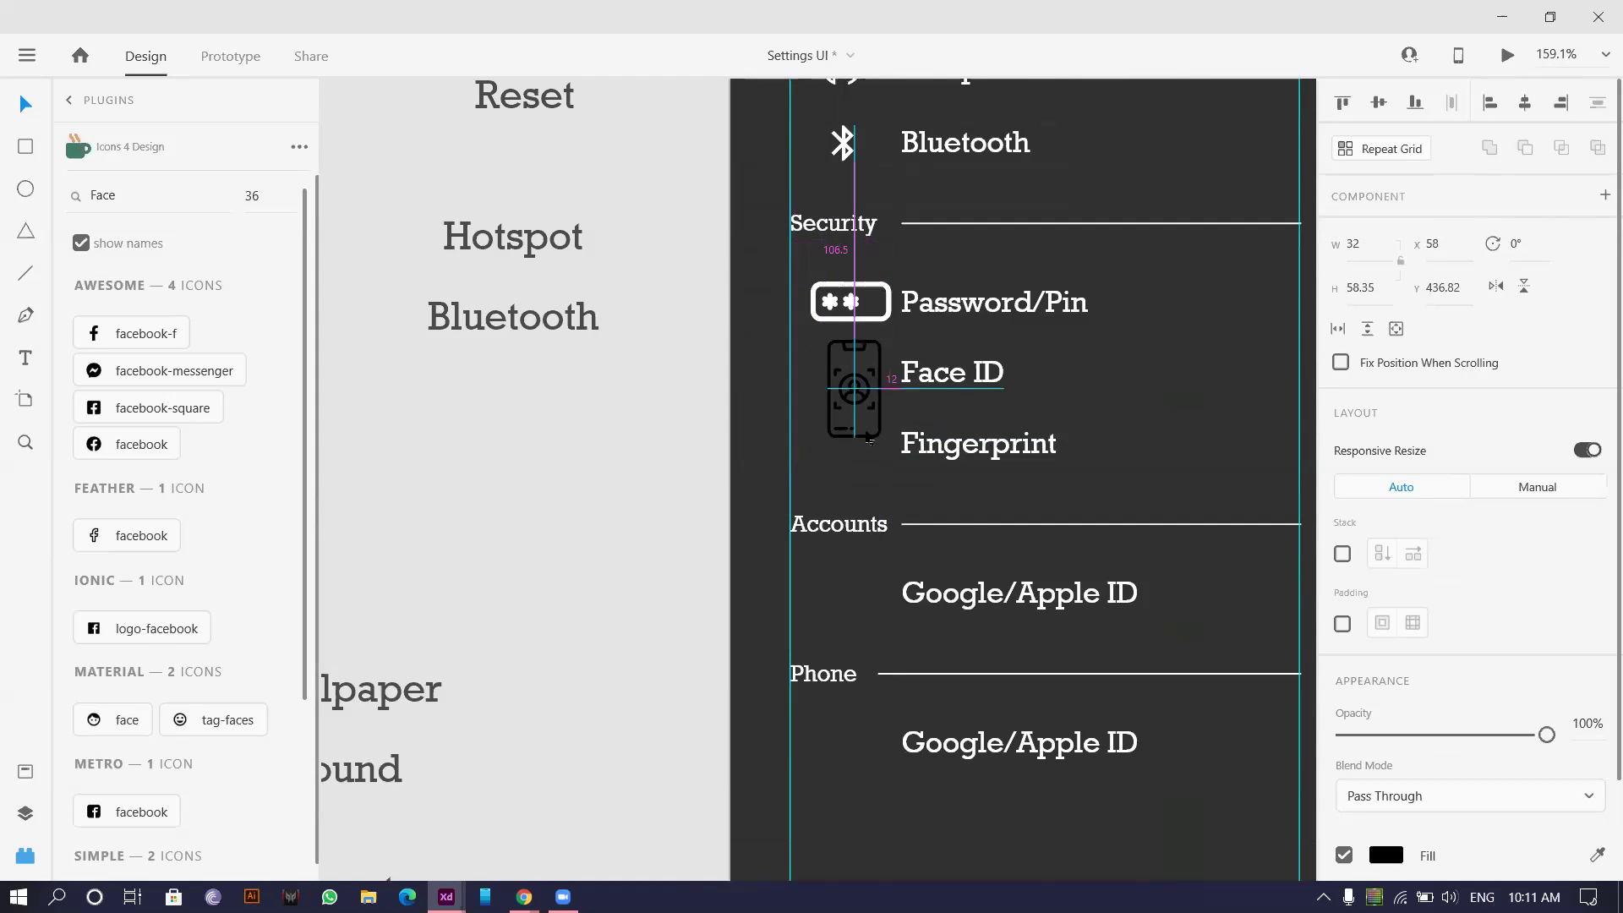
pyautogui.scroll(5, 907, 444)
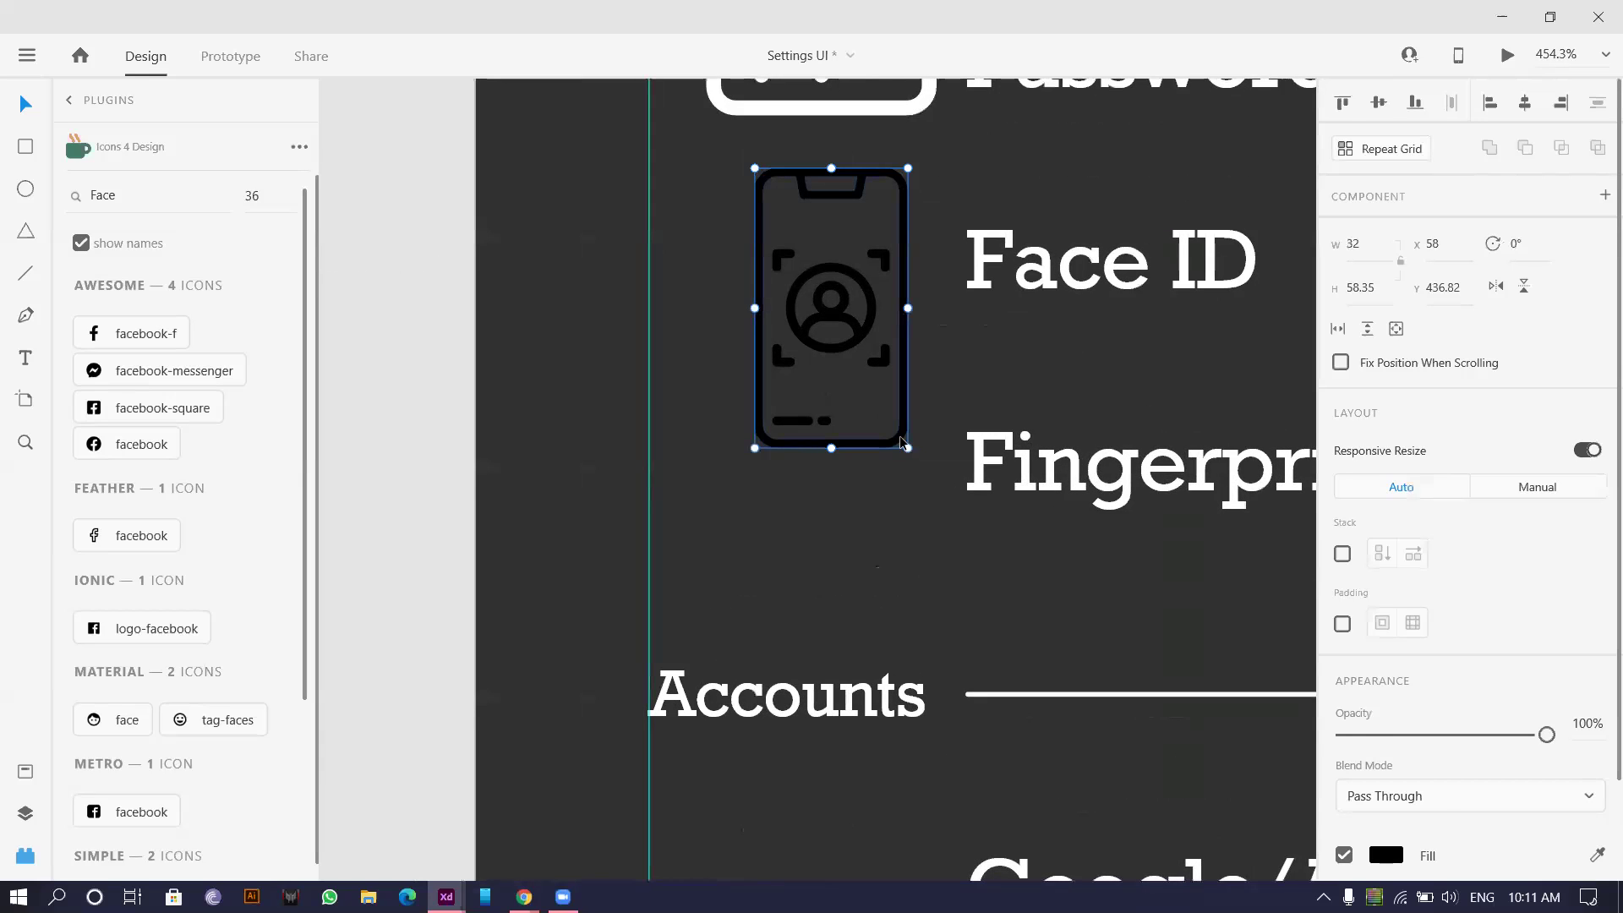
# - Delete the phone outline from the Face ID icon by removing all of its anchor points
pyautogui.doubleClick(899, 435)
pyautogui.doubleClick(899, 434)
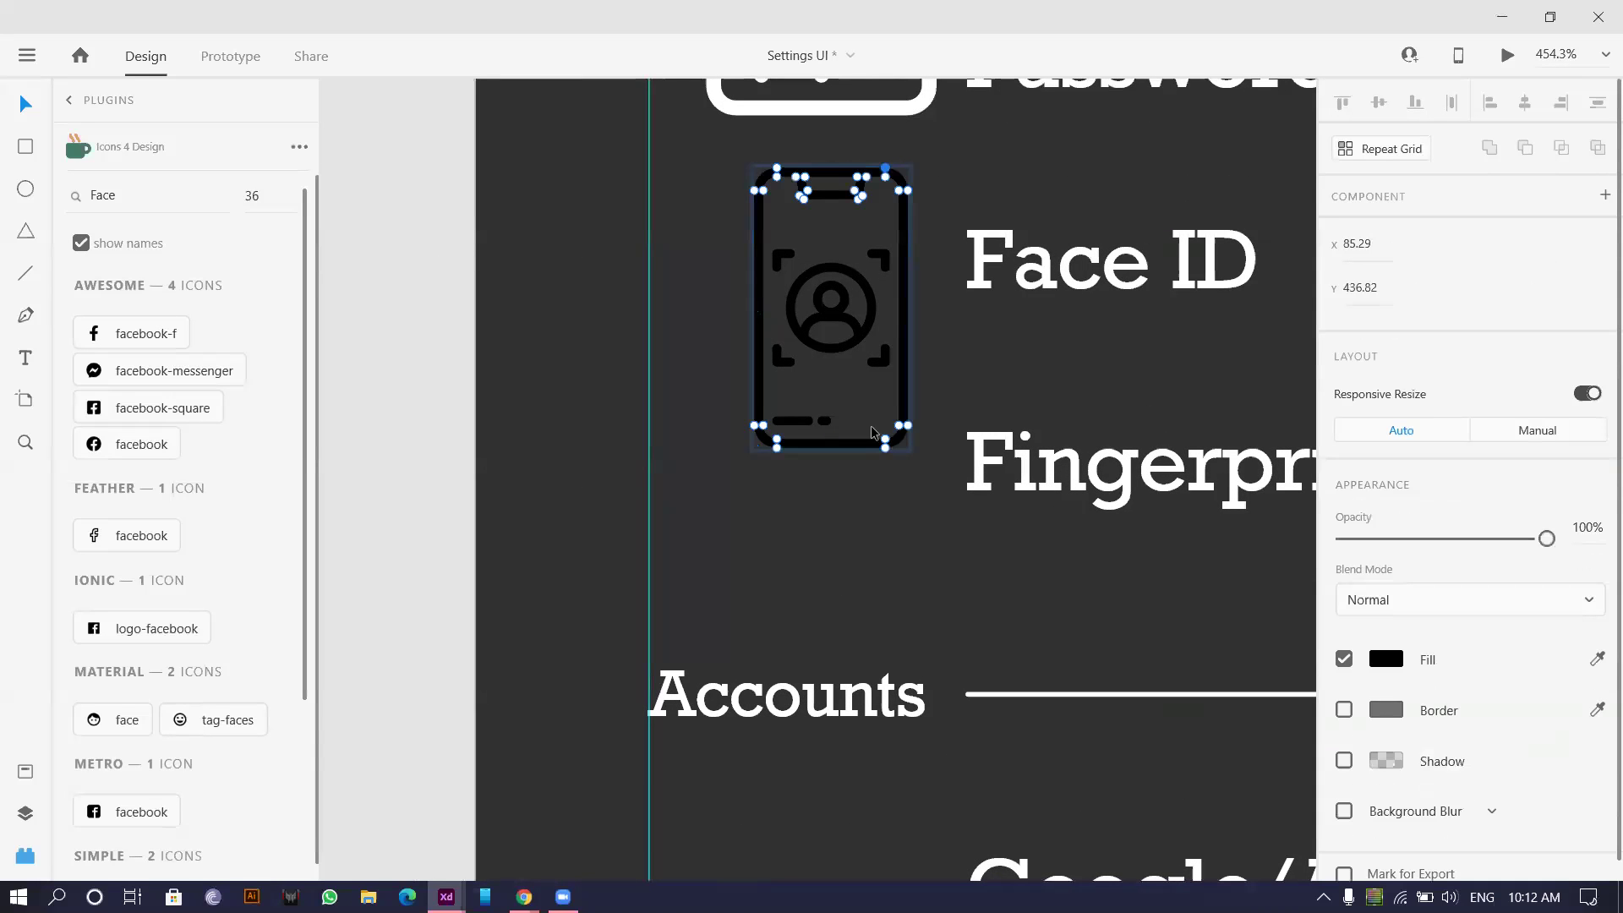
pyautogui.moveTo(786, 441); pyautogui.dragTo(941, 467)
pyautogui.press('Delete')
pyautogui.scroll(2, 719, 224)
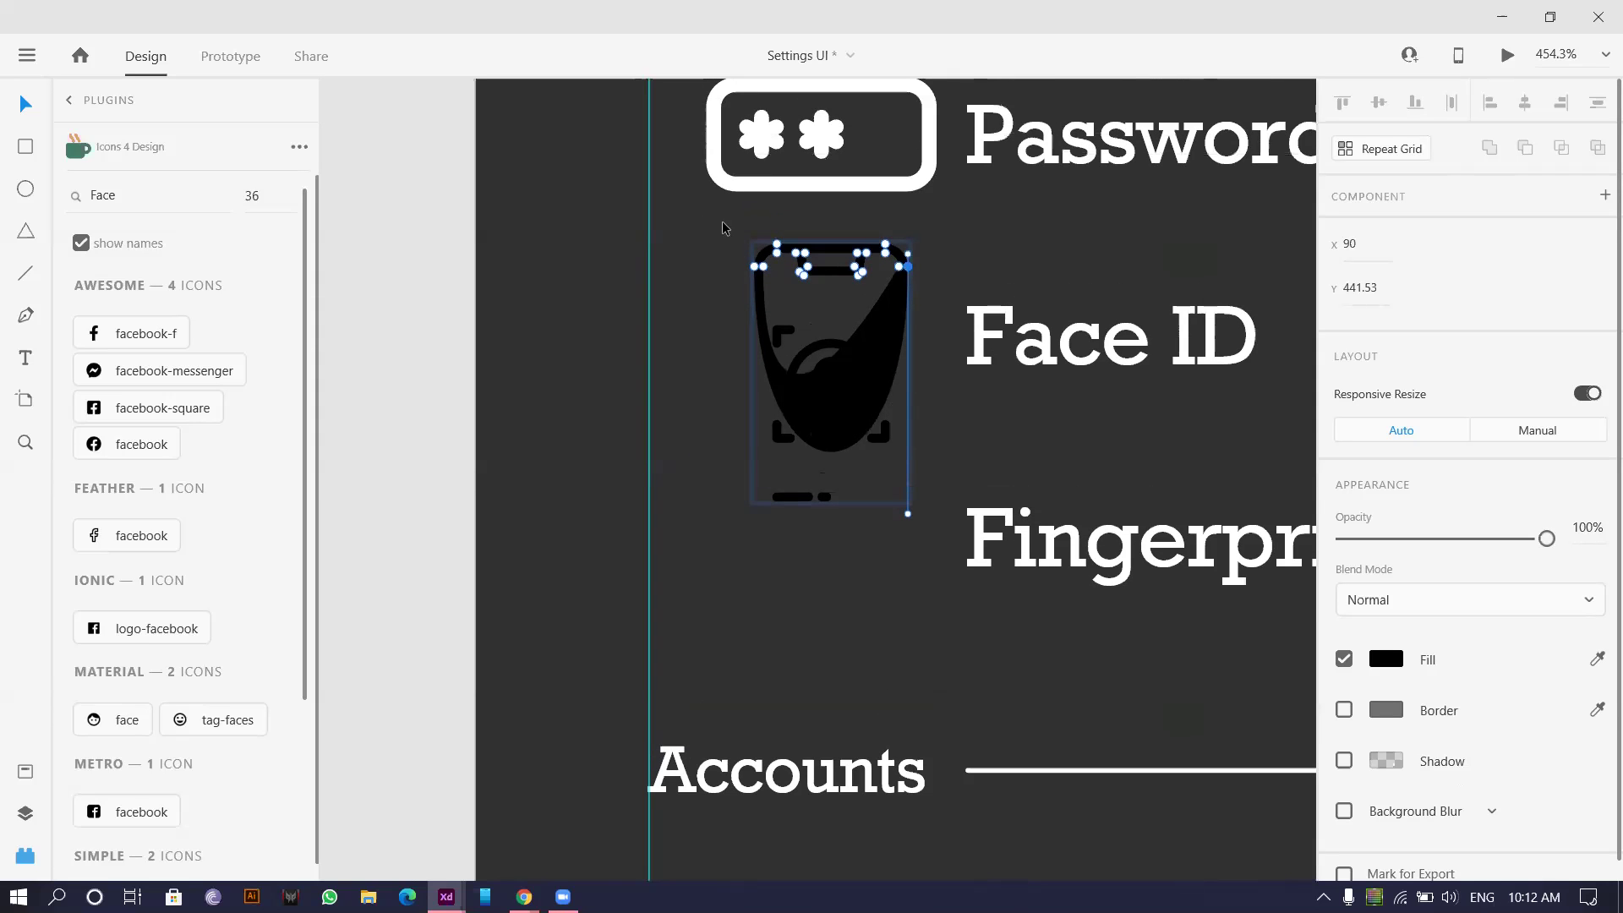
pyautogui.moveTo(712, 240); pyautogui.dragTo(937, 289)
pyautogui.press('Delete')
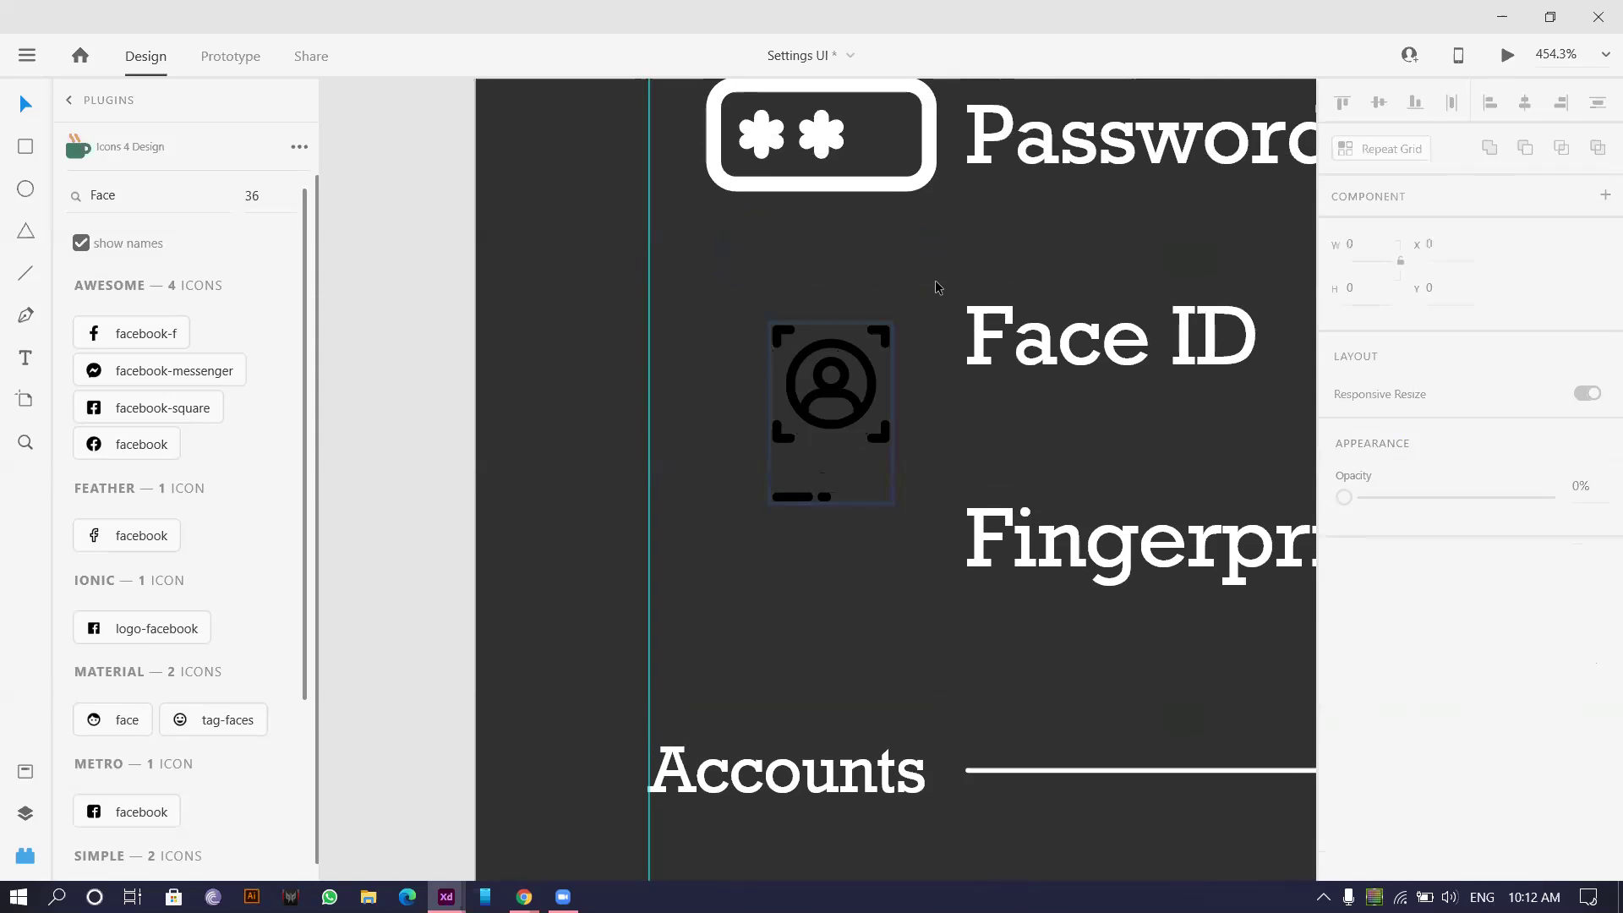
# - Delete the two small bars beneath the face symbol and move the remaining icon level with the Face ID label
pyautogui.click(794, 497)
pyautogui.doubleClick(794, 497)
pyautogui.click(826, 497)
pyautogui.press('Delete')
pyautogui.moveTo(851, 427); pyautogui.dragTo(850, 375)
pyautogui.click(932, 425)
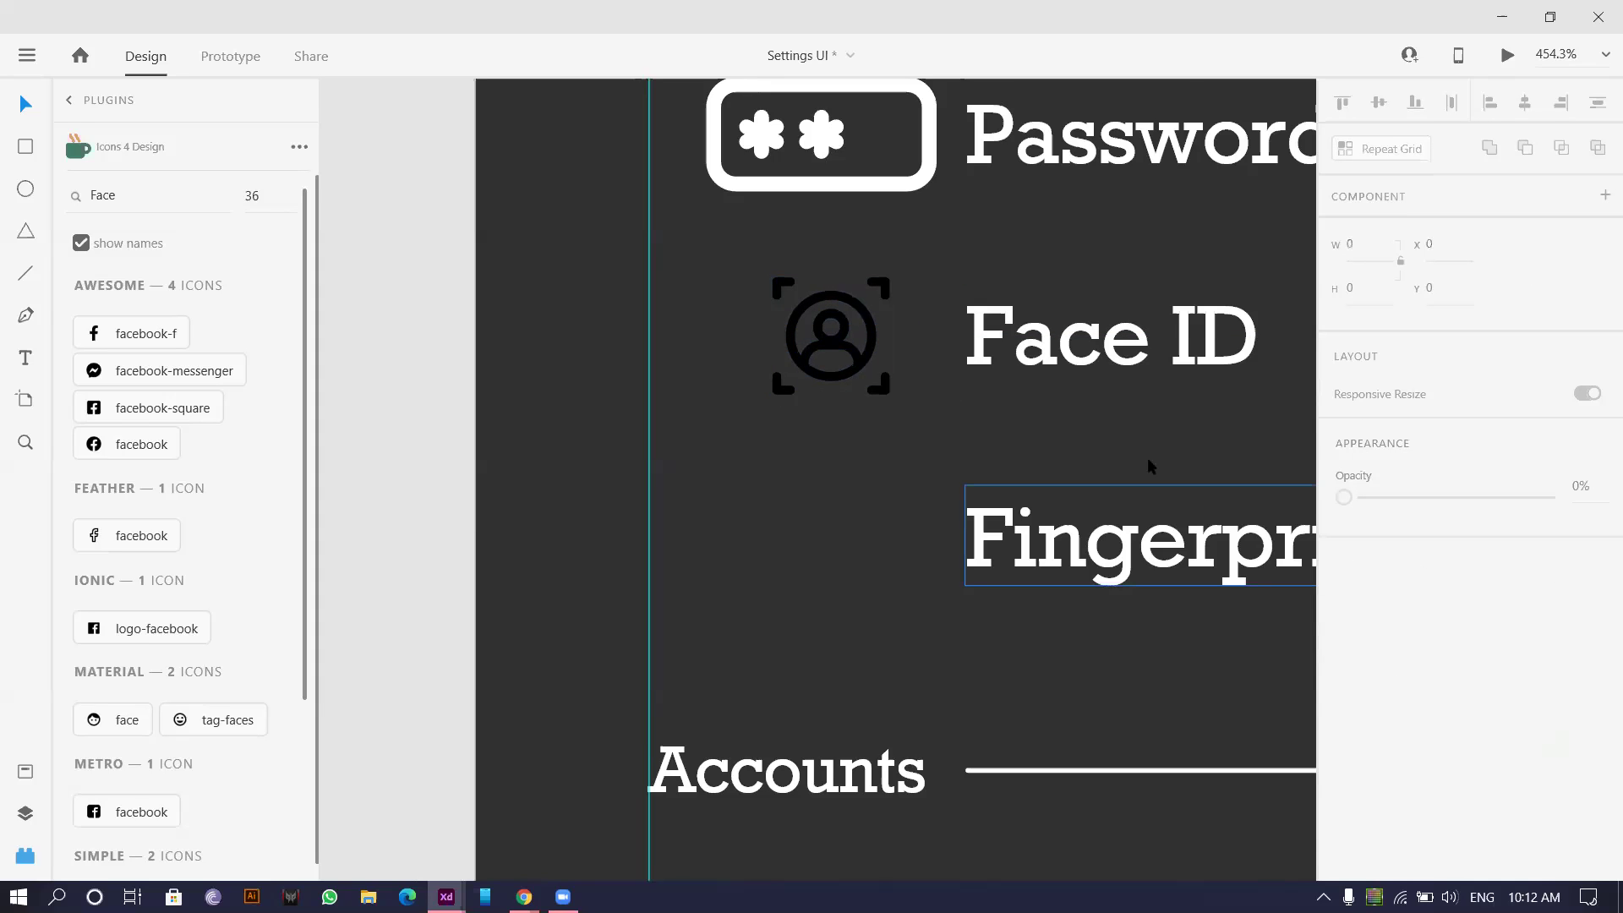
# - Set the Face ID icon's fill to white
pyautogui.click(871, 370)
pyautogui.click(1385, 855)
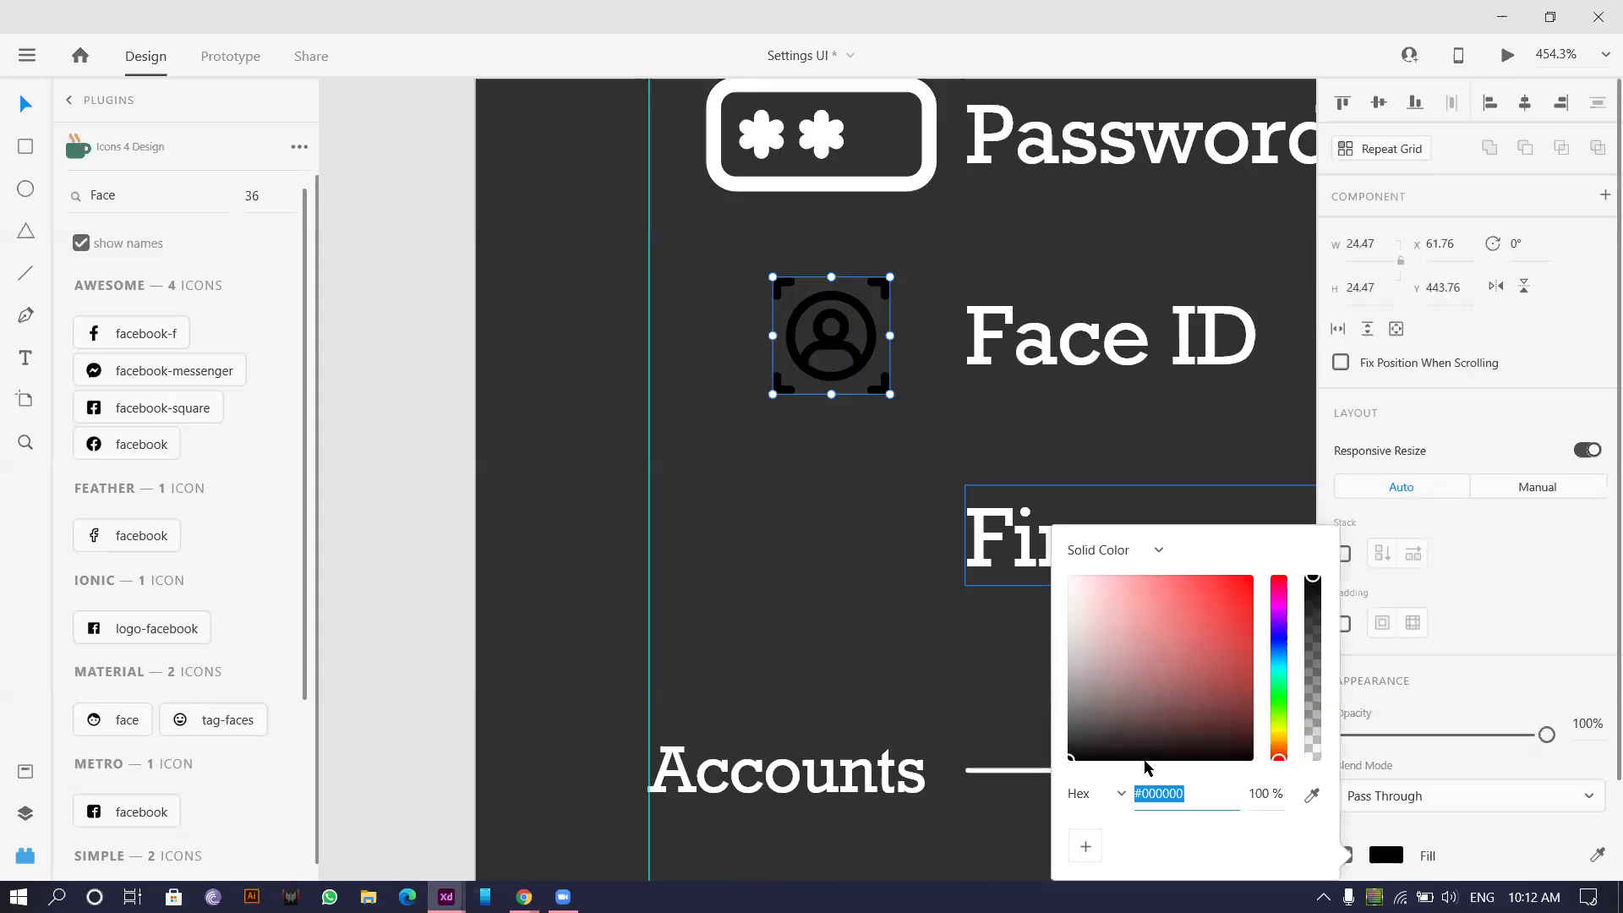
pyautogui.moveTo(1091, 634); pyautogui.dragTo(1069, 576)
pyautogui.click(794, 504)
pyautogui.scroll(-2, 467, 490)
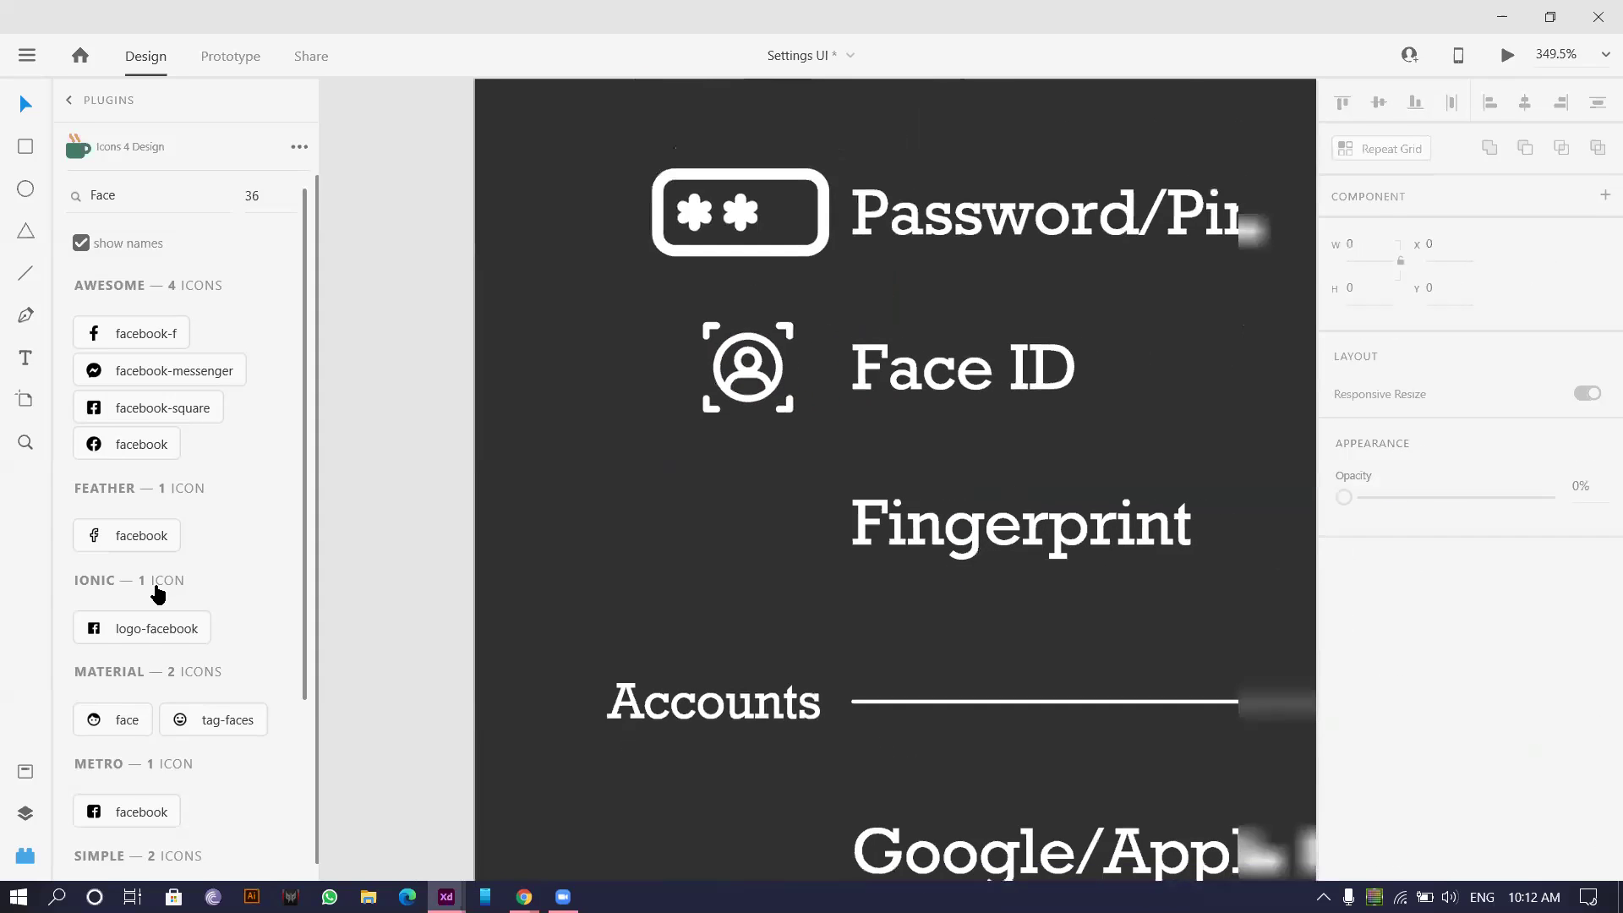
# - Search the icon plugin for "Fingerprint" with icon names hidden and insert the Awesome fingerprint icon
pyautogui.click(122, 252)
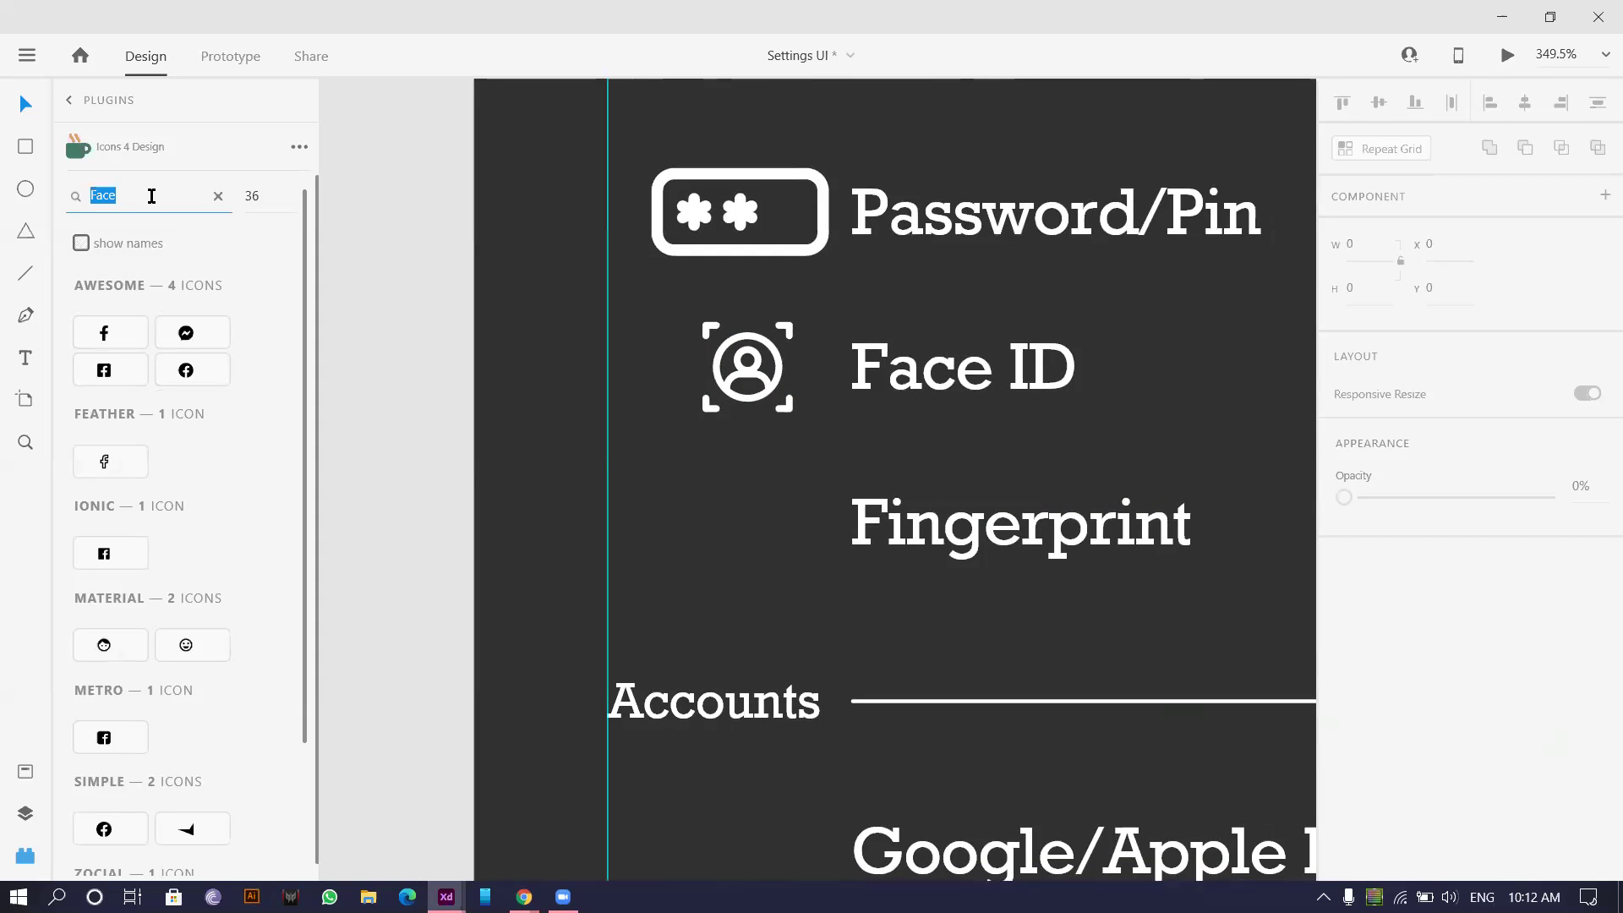
pyautogui.click(152, 195)
pyautogui.write('Fingerprint')
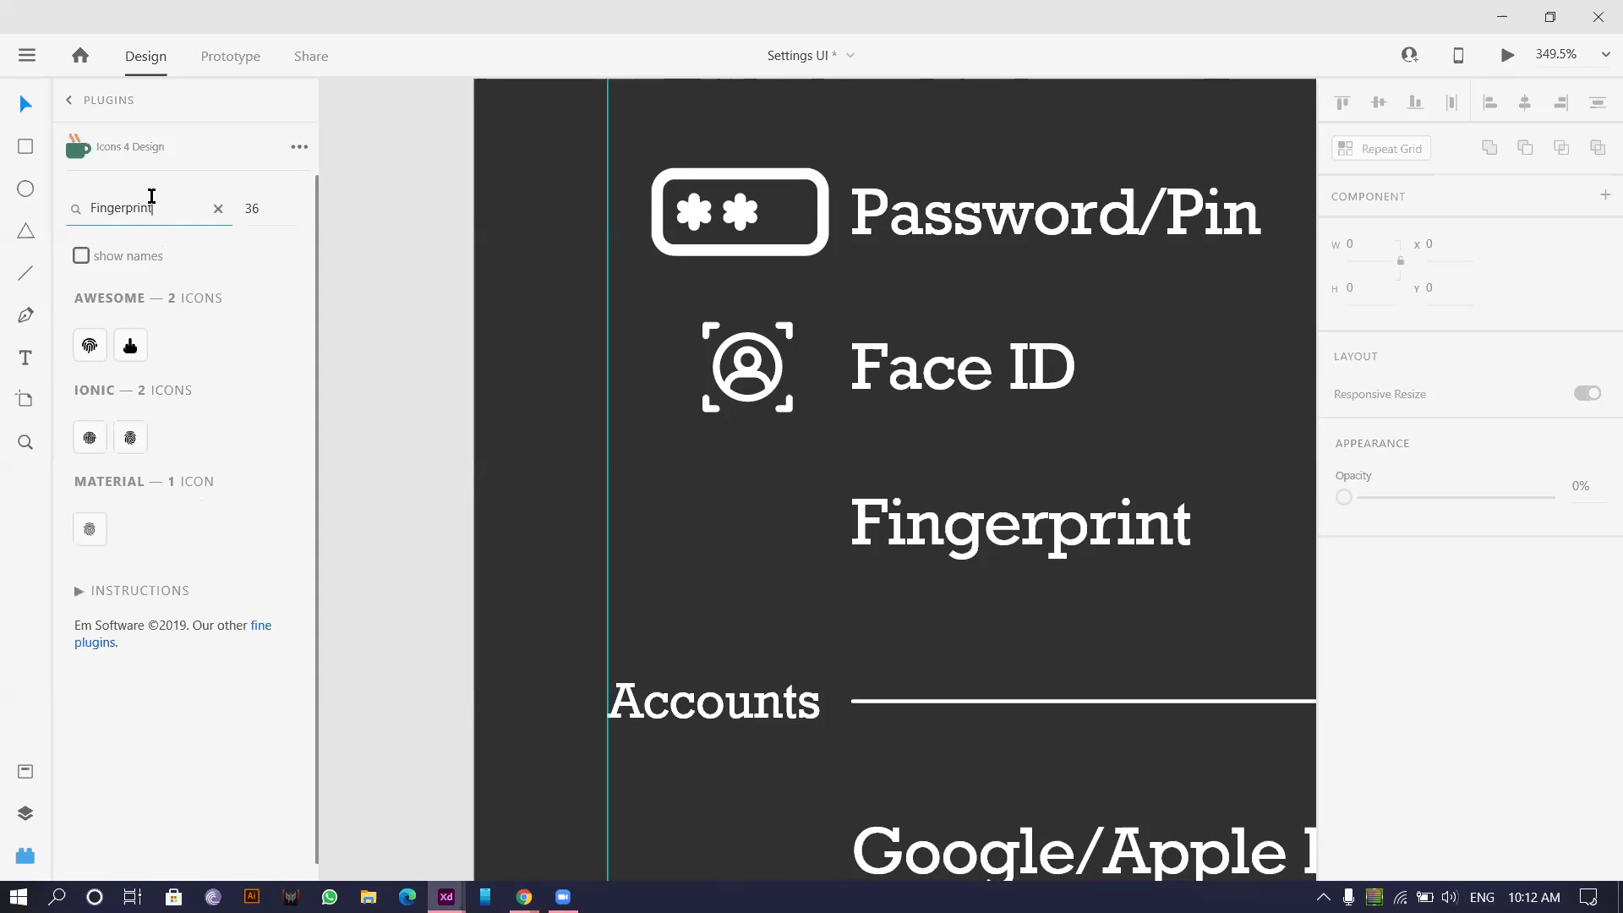
pyautogui.press('Return')
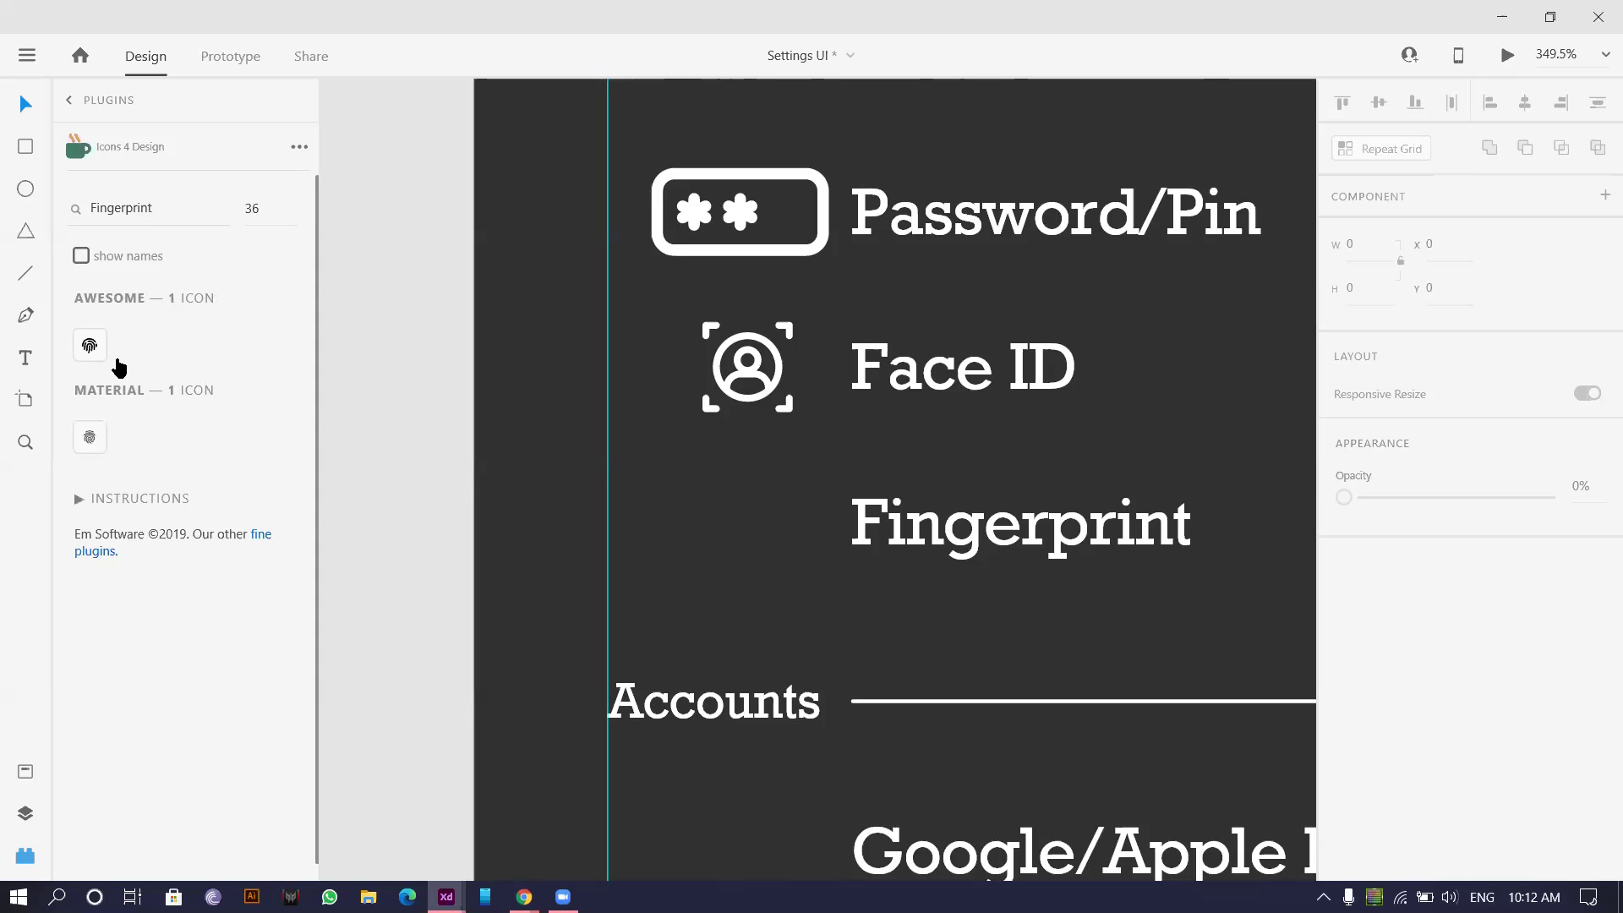
pyautogui.click(95, 365)
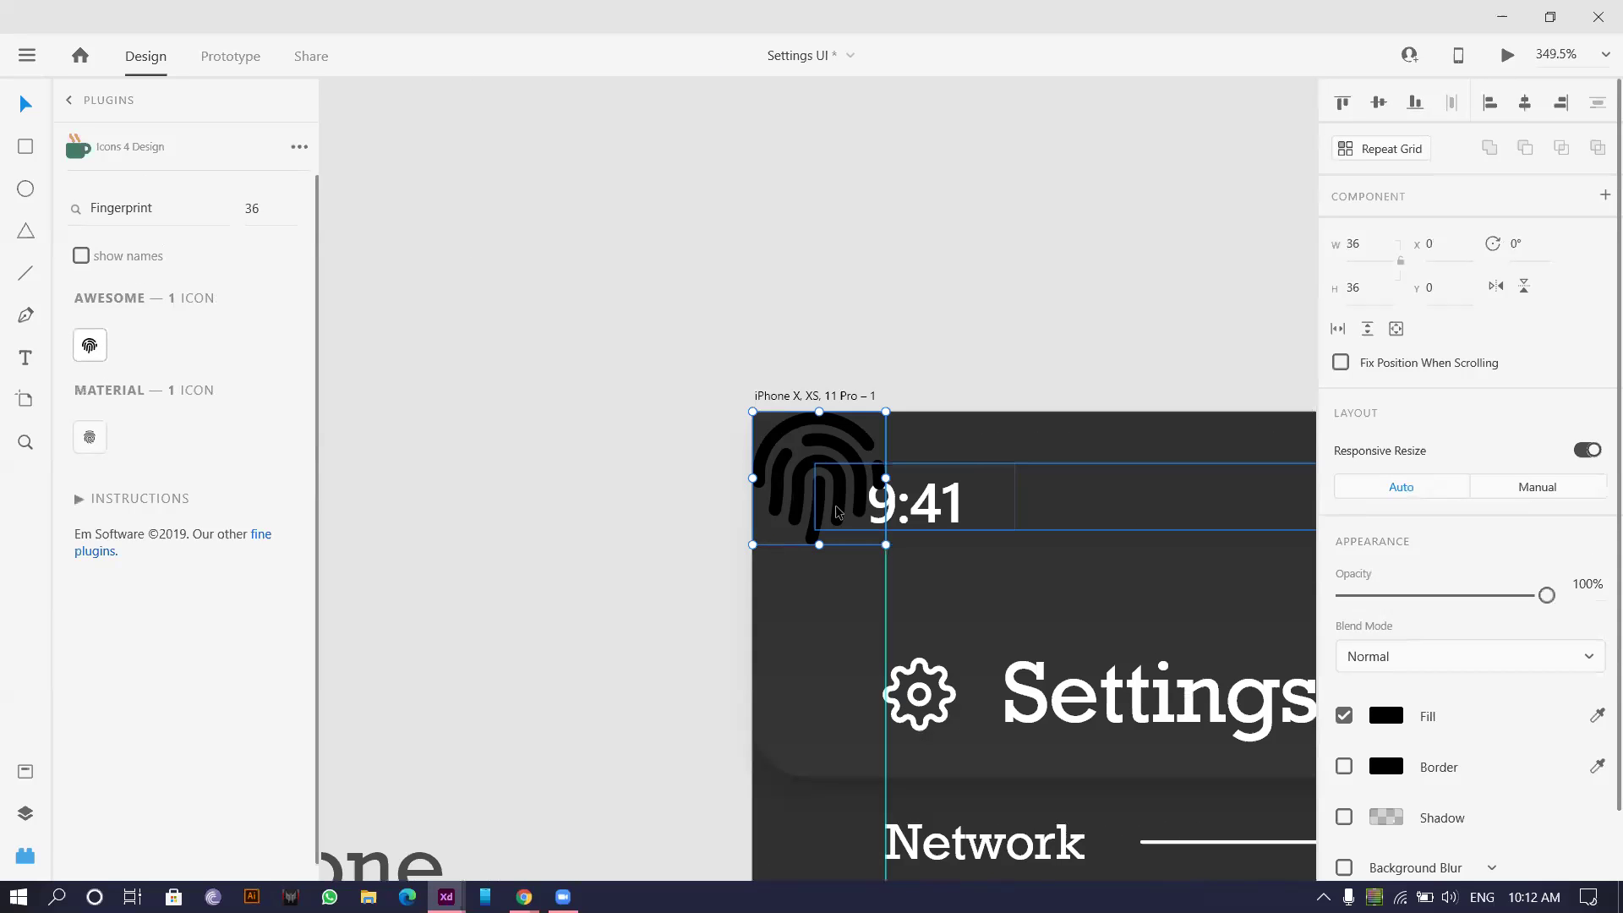
# - Place the fingerprint icon beside the Fingerprint label, centred under the Face ID icon, and scale it to about 27 by 27
pyautogui.moveTo(826, 511); pyautogui.dragTo(1008, 722)
pyautogui.scroll(3, 1118, 770)
pyautogui.moveTo(1012, 737); pyautogui.dragTo(976, 703)
pyautogui.moveTo(913, 618)
pyautogui.mouseDown()
pyautogui.moveTo(901, 603)
pyautogui.moveTo(896, 636)
pyautogui.mouseUp()
# - Set the fingerprint icon's fill to white, #FFFFFF
pyautogui.click(1386, 716)
pyautogui.write('ffffff')
pyautogui.press('Return')
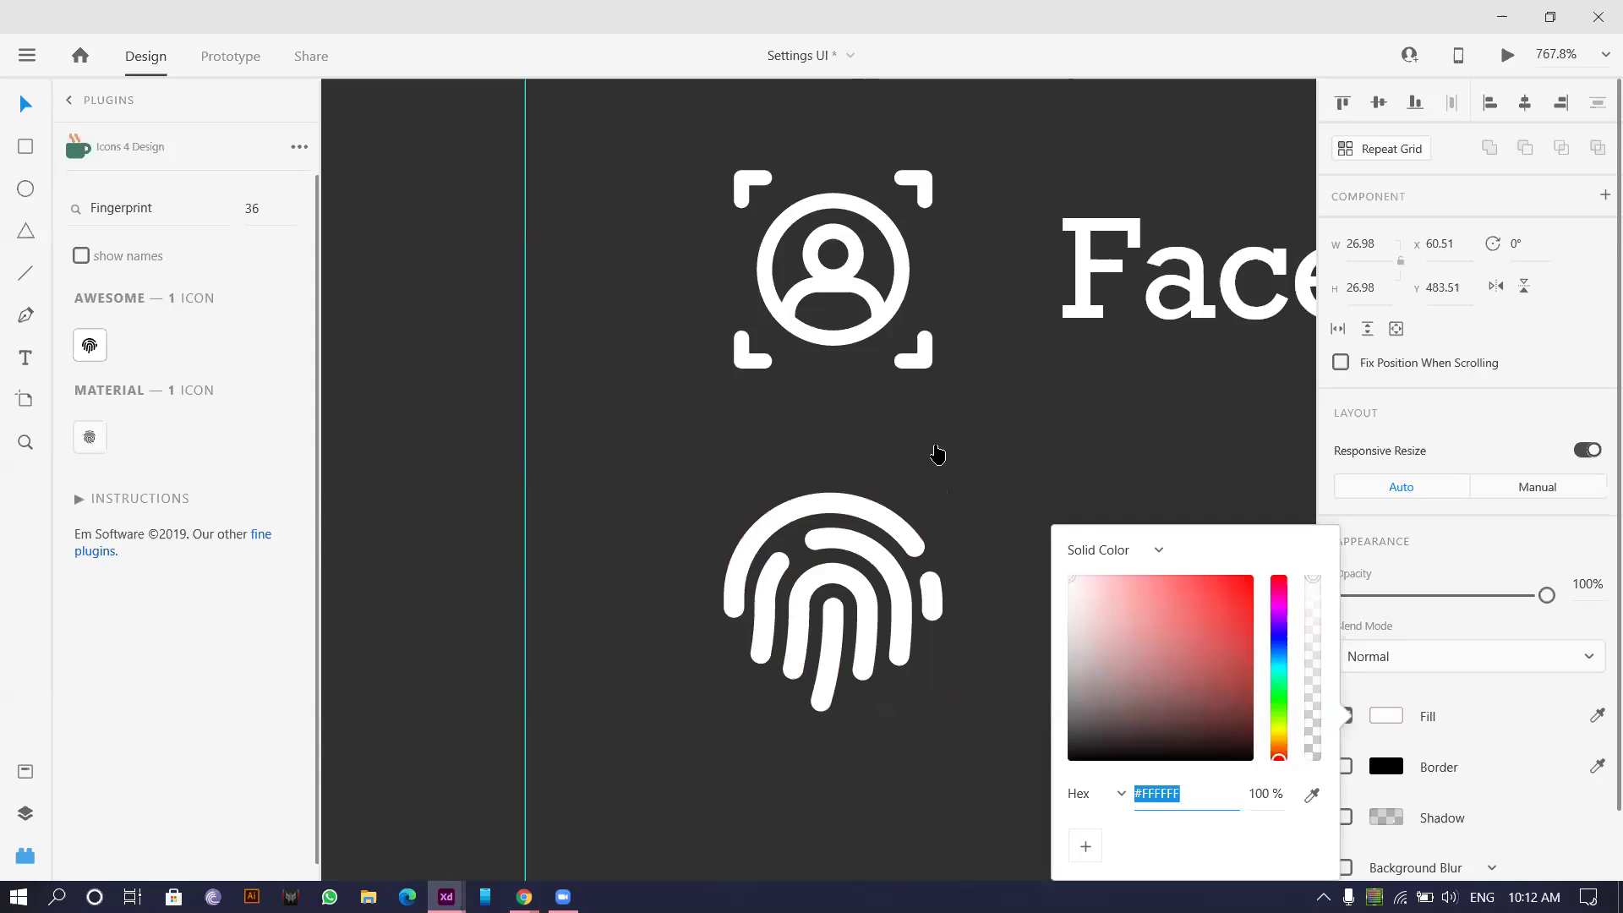
pyautogui.click(859, 443)
pyautogui.hotkey('ctrl', '0')
pyautogui.scroll(5, 819, 514)
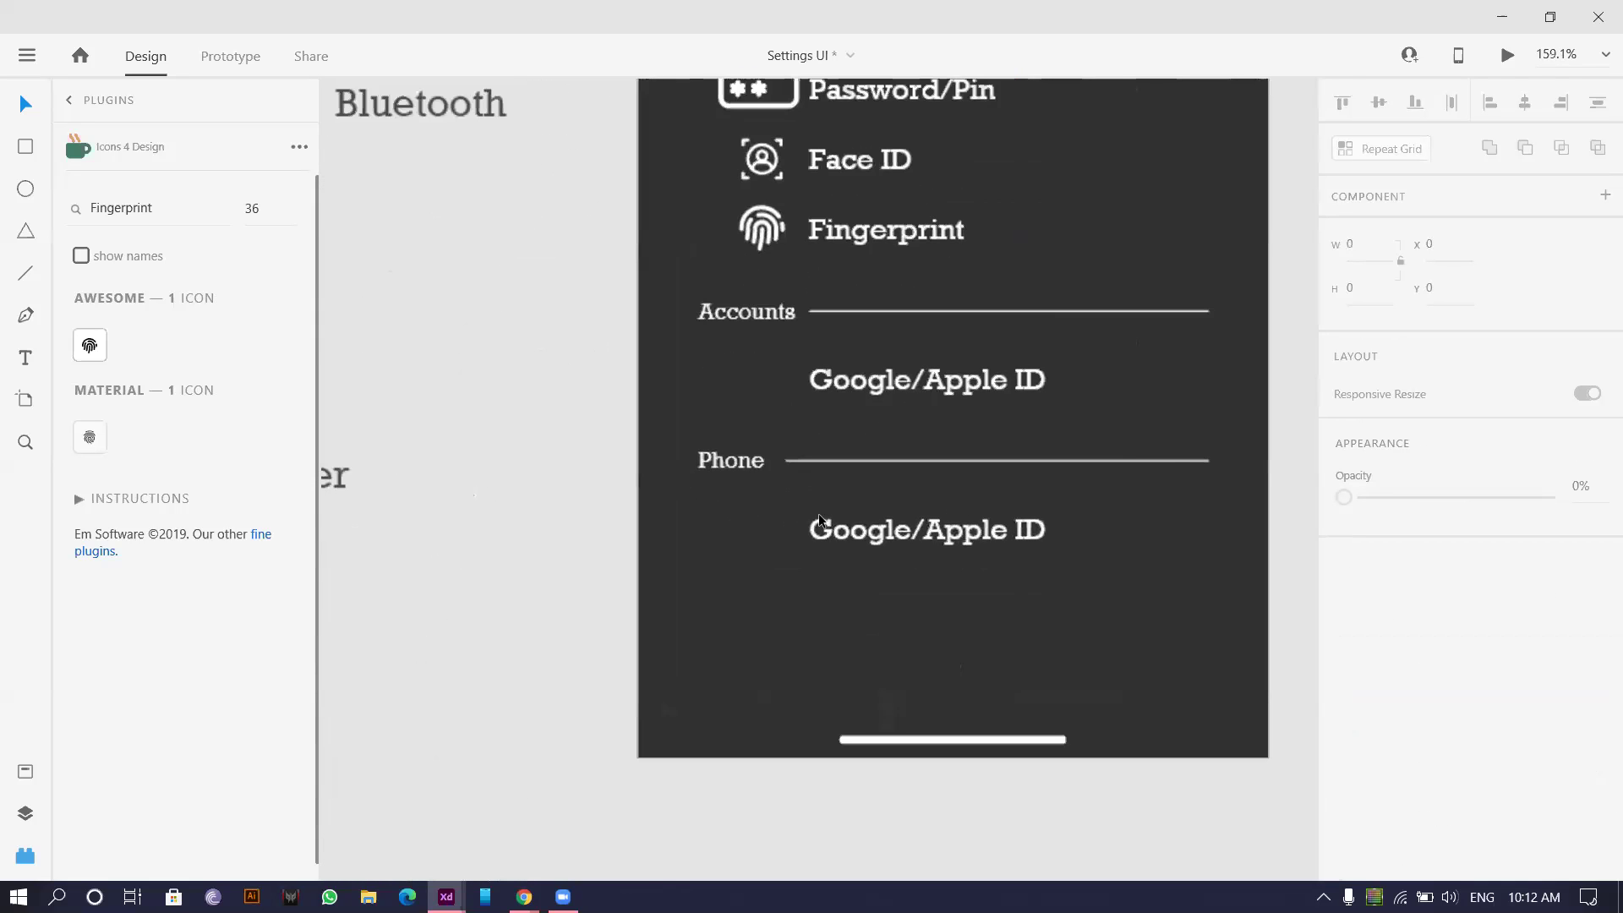
pyautogui.hscroll(-4, 426, 421)
pyautogui.scroll(3, 591, 627)
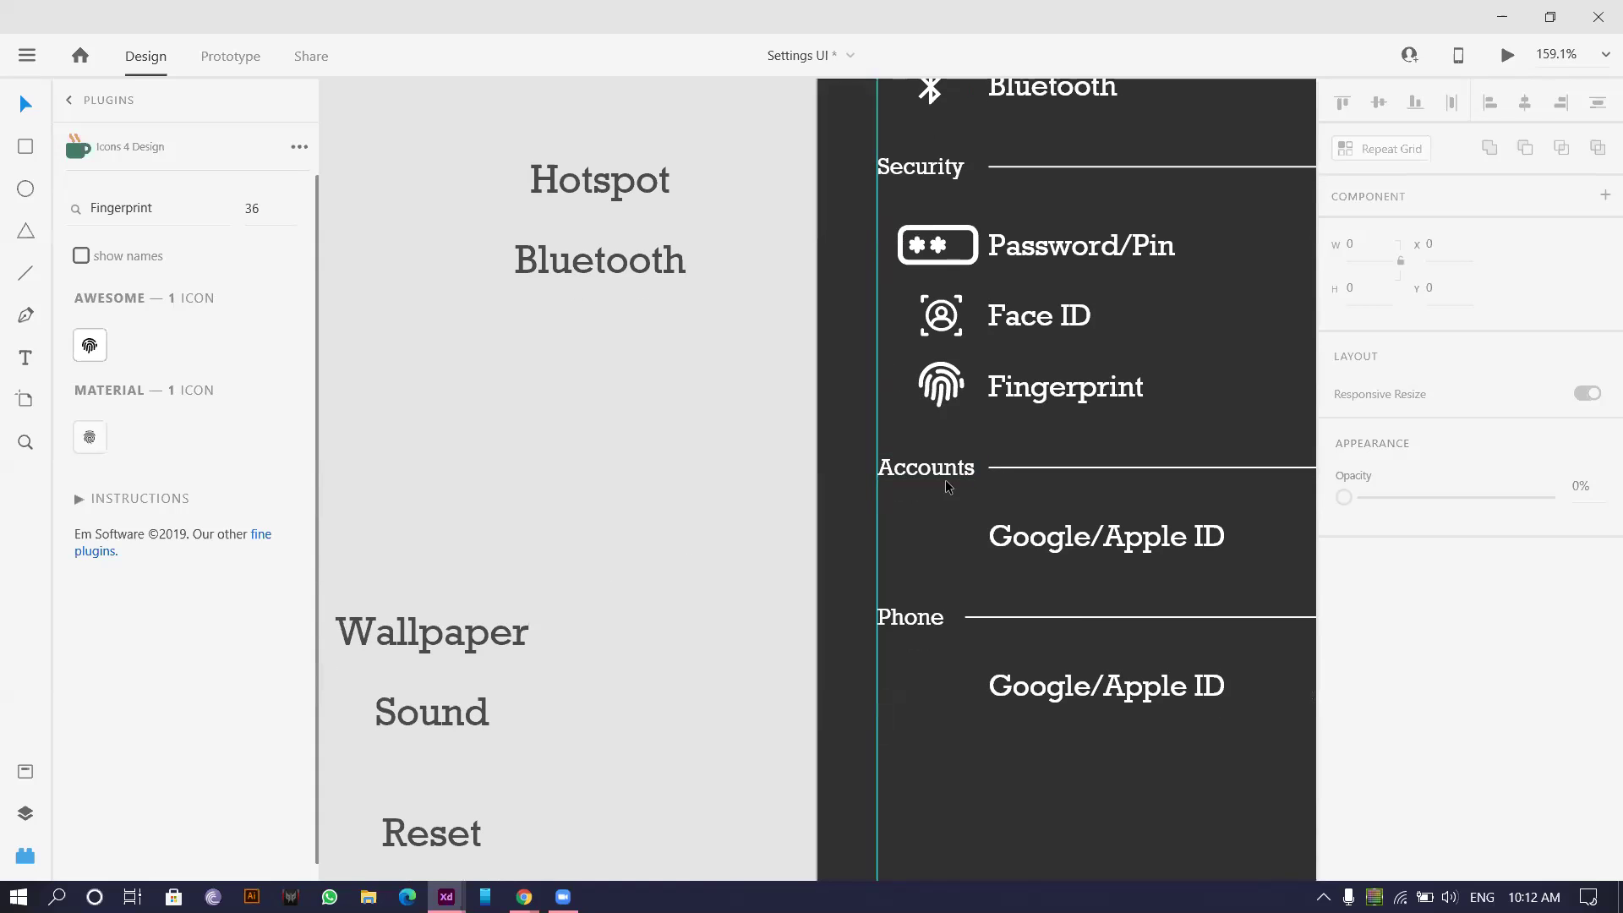
pyautogui.click(954, 476)
pyautogui.scroll(-5, 918, 281)
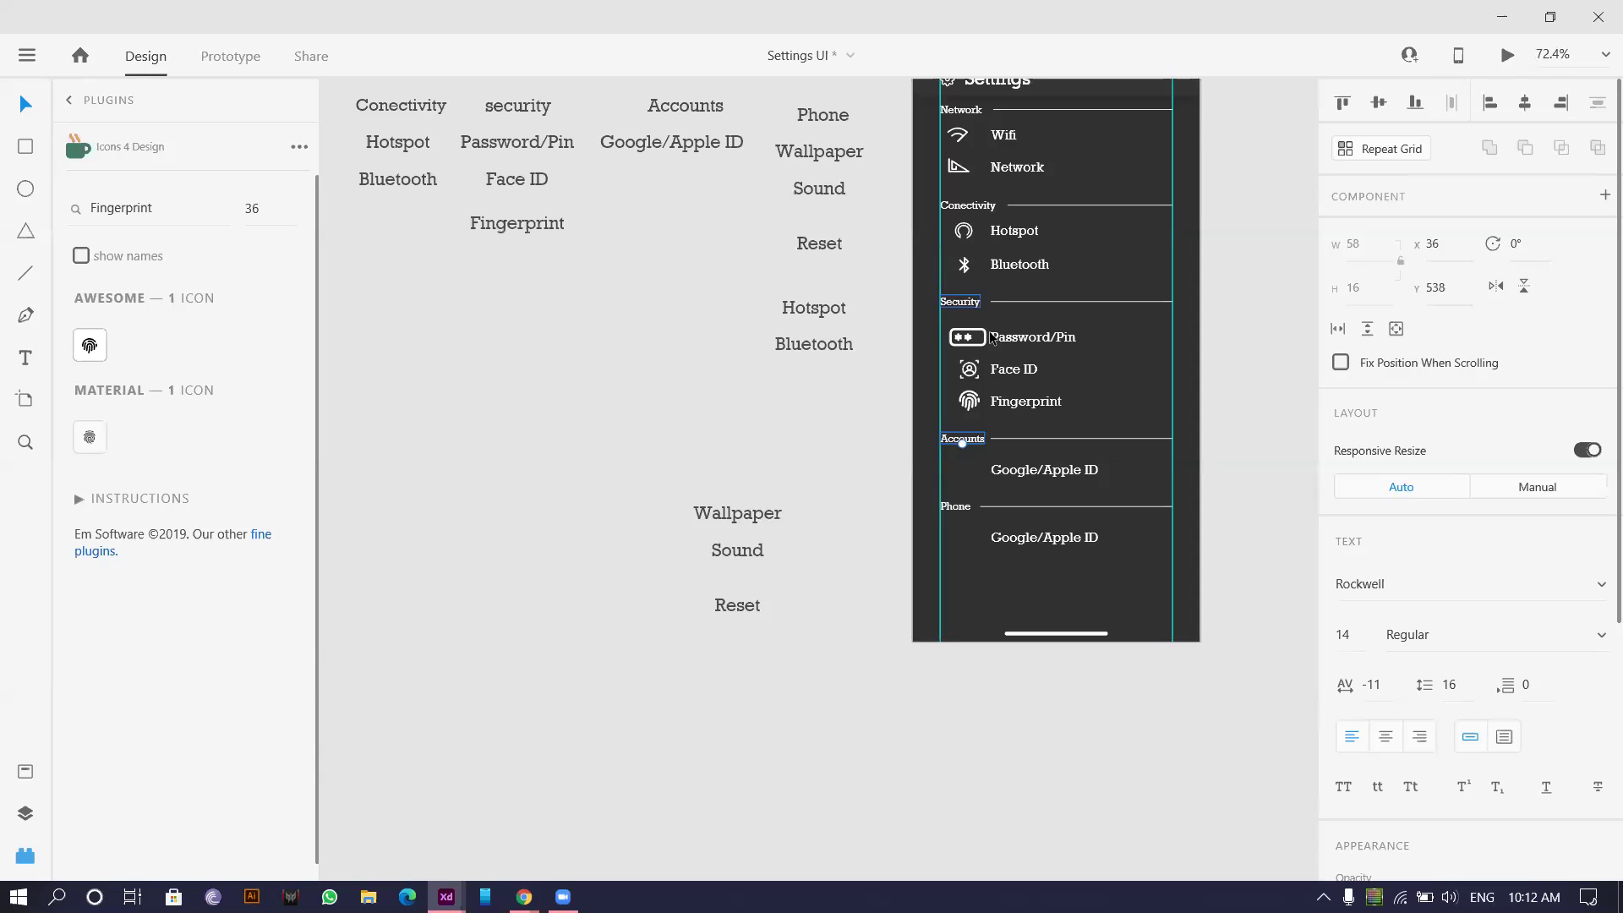
pyautogui.moveTo(924, 397); pyautogui.dragTo(1044, 402)
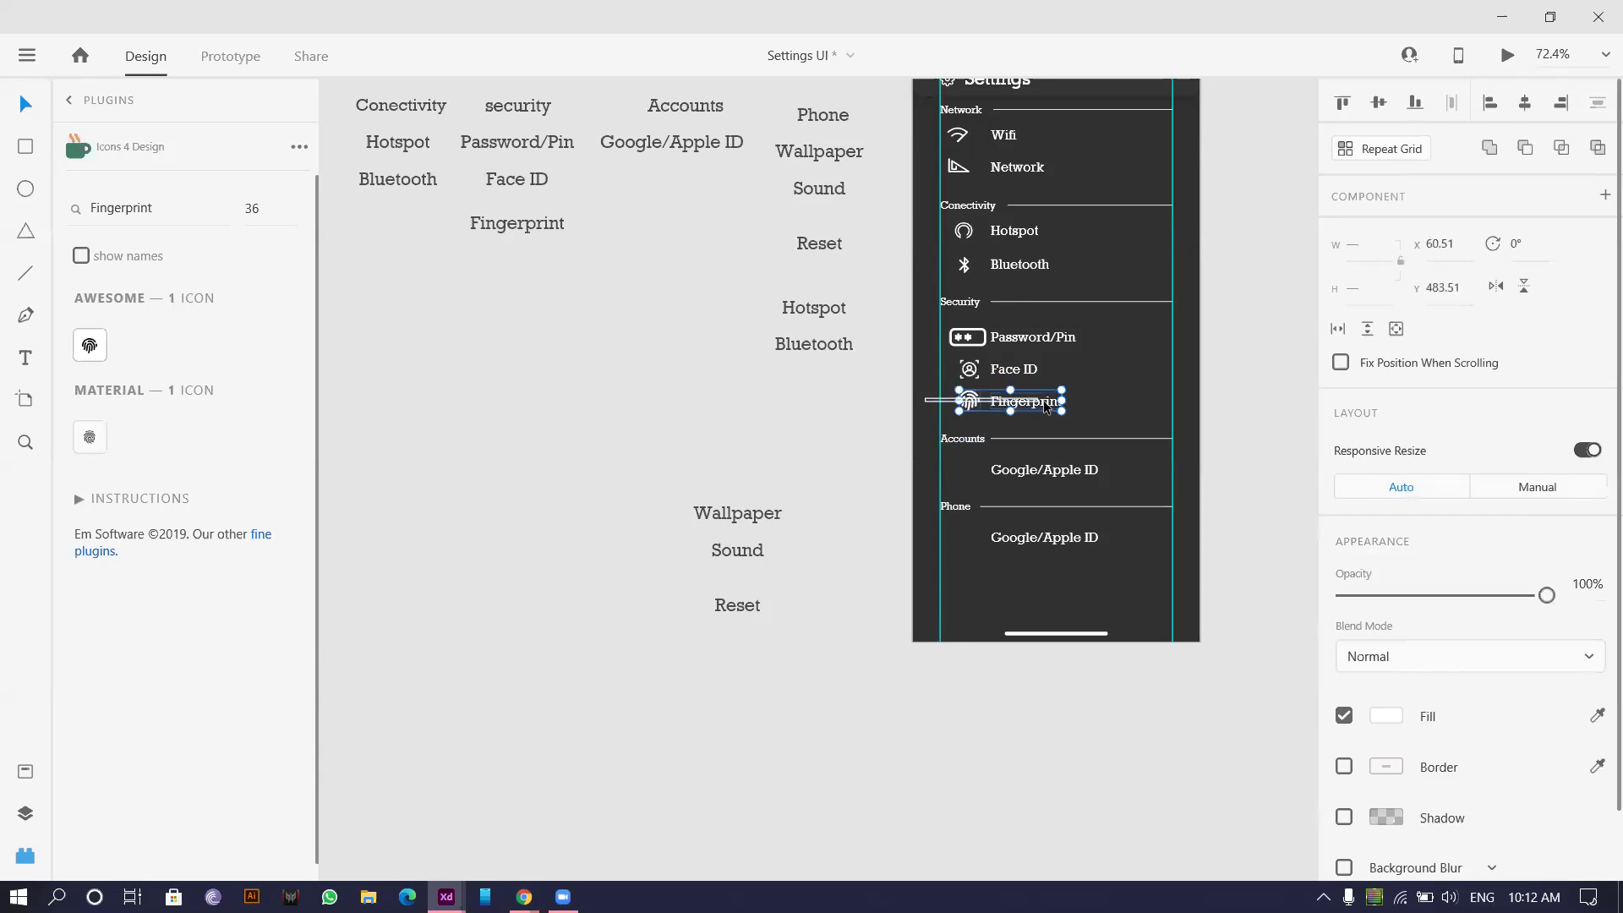
pyautogui.scroll(4, 1030, 407)
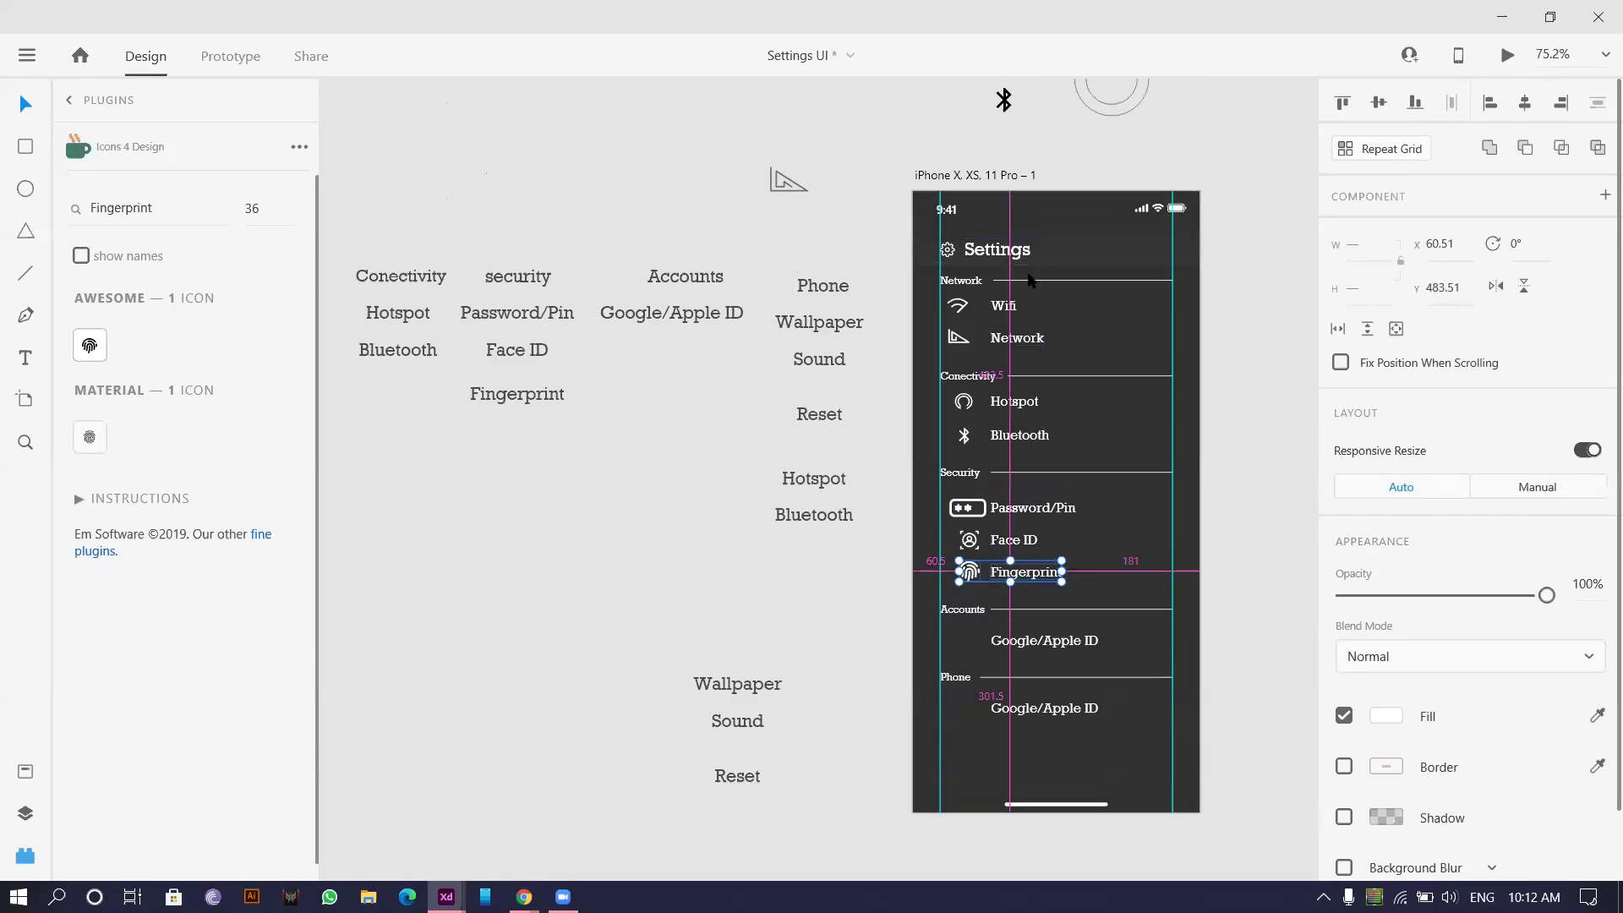
# - Group each icon with its label in the Network and Conectivity sections: Wifi, Network, Hotspot and Bluetooth
pyautogui.scroll(5, 952, 151)
pyautogui.moveTo(707, 348); pyautogui.dragTo(911, 374)
pyautogui.moveTo(1025, 388); pyautogui.dragTo(1025, 388)
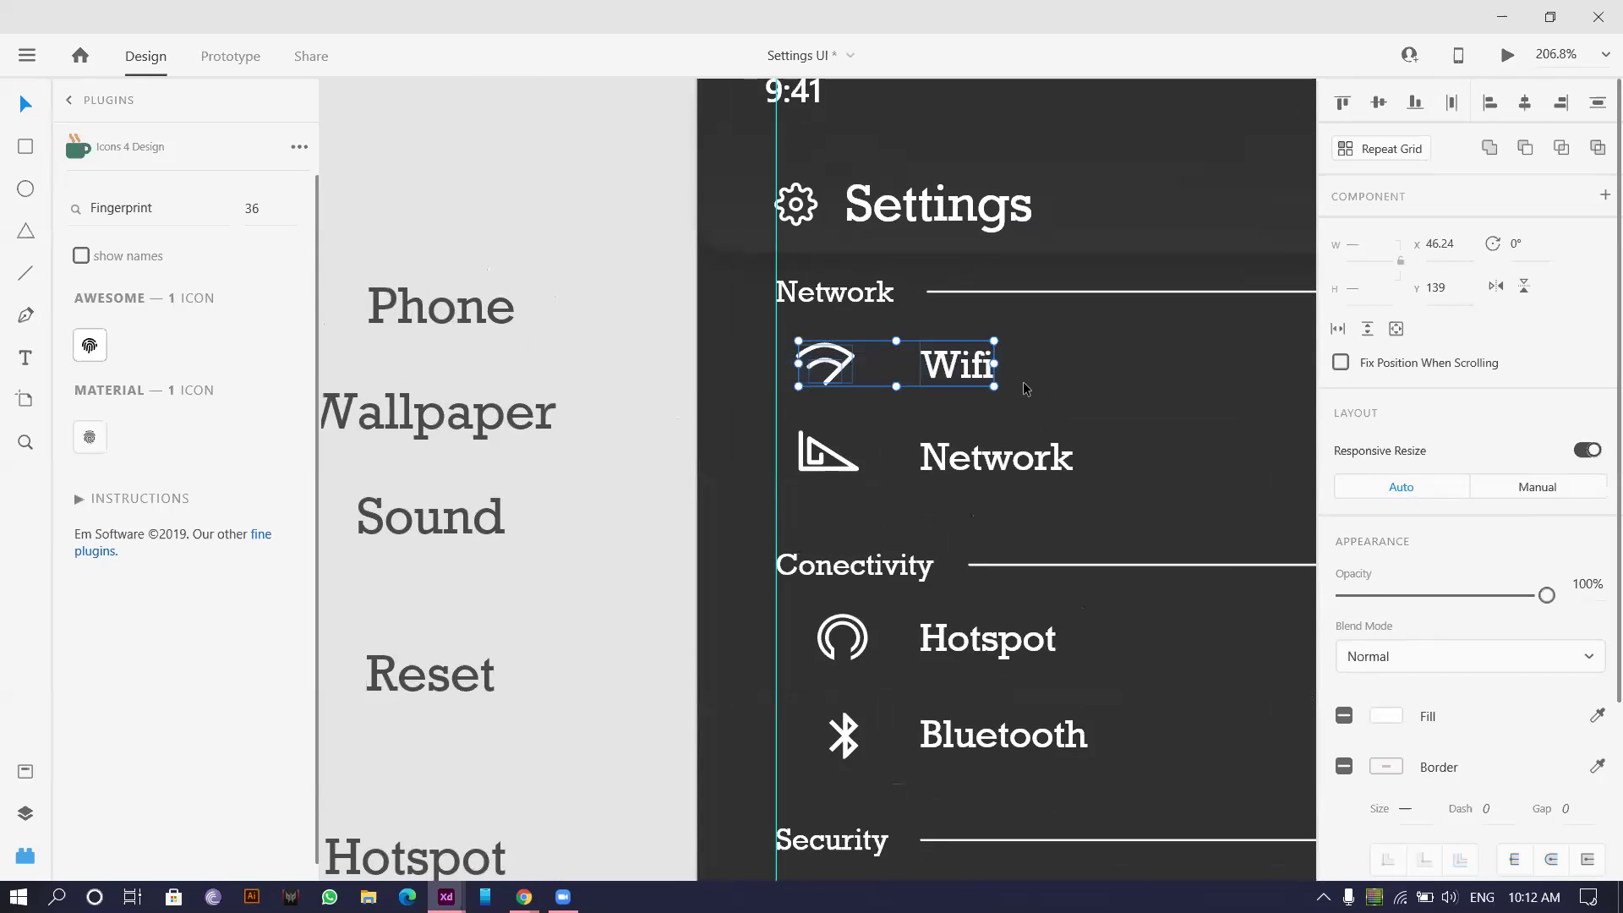
pyautogui.moveTo(748, 427); pyautogui.dragTo(1109, 481)
pyautogui.hotkey('ctrl', 'g')
pyautogui.moveTo(729, 608); pyautogui.dragTo(1067, 632)
pyautogui.hotkey('ctrl', 'g')
pyautogui.moveTo(765, 703); pyautogui.dragTo(1099, 757)
pyautogui.hotkey('ctrl', 'g')
# - Group each icon with its label in the Security section: Password/Pin, Face ID and Fingerprint
pyautogui.scroll(-3, 1100, 734)
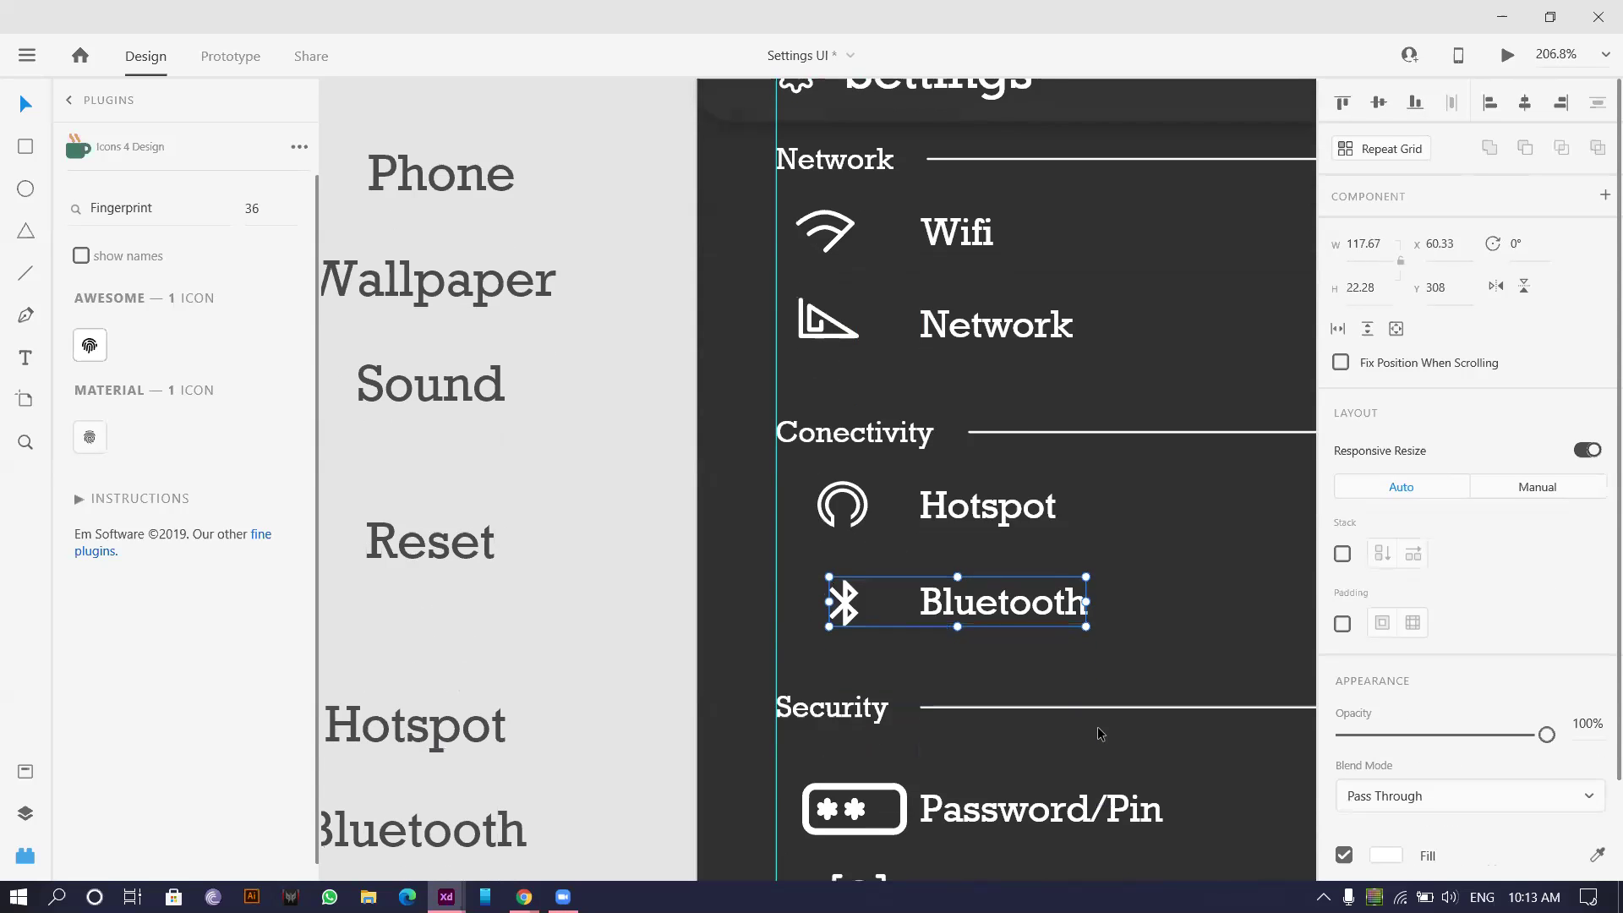
pyautogui.scroll(-3, 1101, 733)
pyautogui.moveTo(735, 676); pyautogui.dragTo(363, 669)
pyautogui.moveTo(406, 599); pyautogui.dragTo(761, 581)
pyautogui.moveTo(626, 647); pyautogui.dragTo(1156, 735)
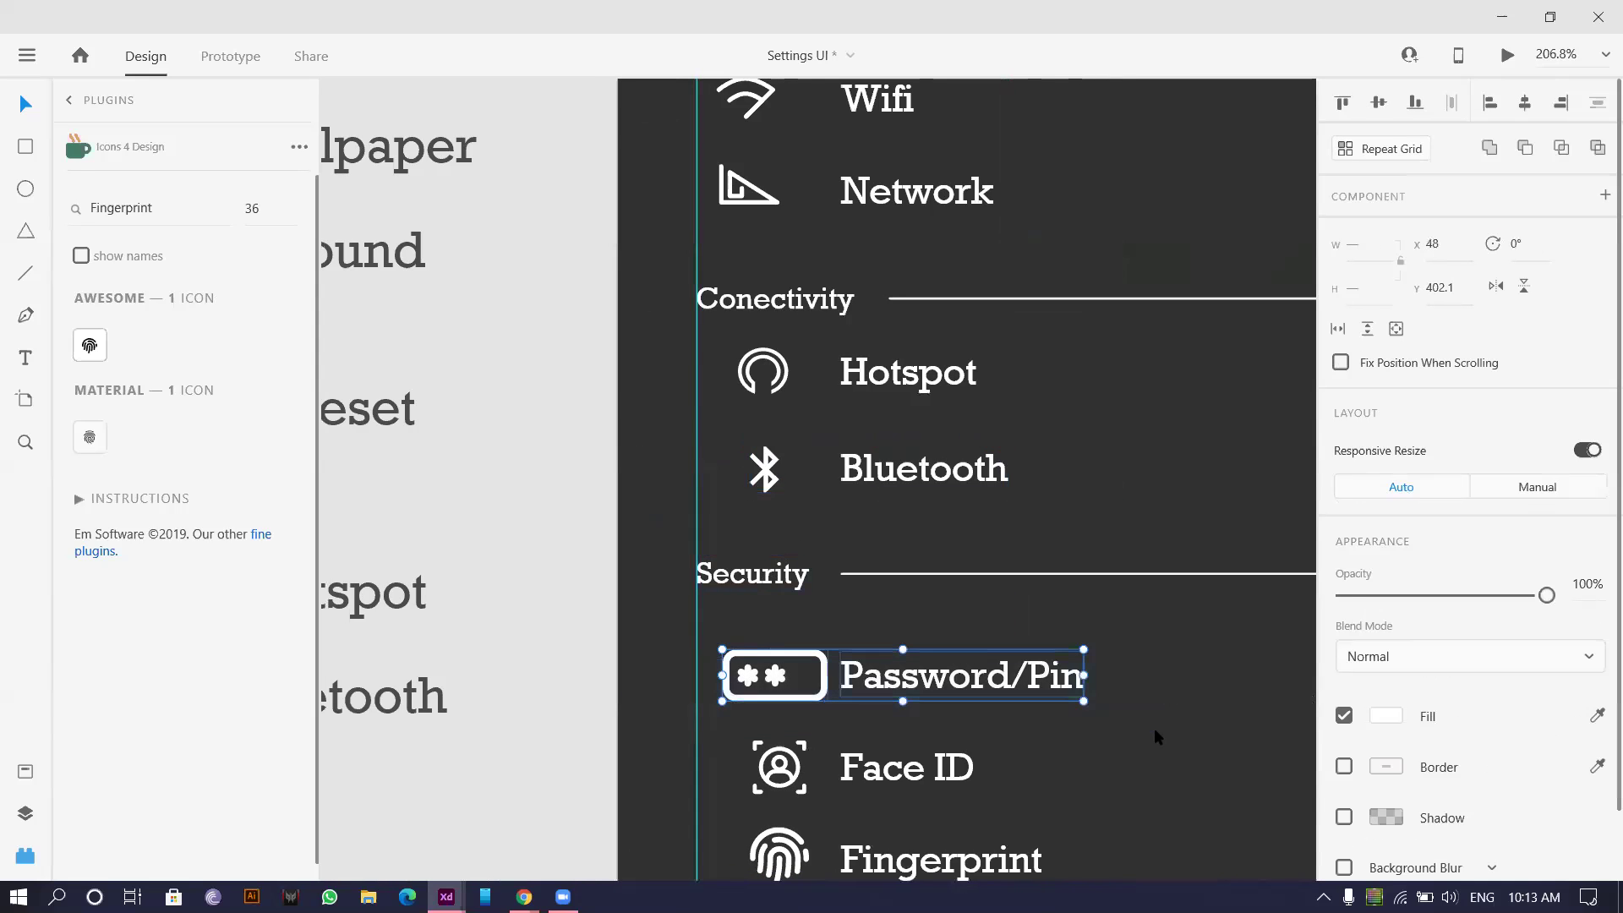
pyautogui.hotkey('ctrl', 'g')
pyautogui.moveTo(652, 741); pyautogui.dragTo(1102, 780)
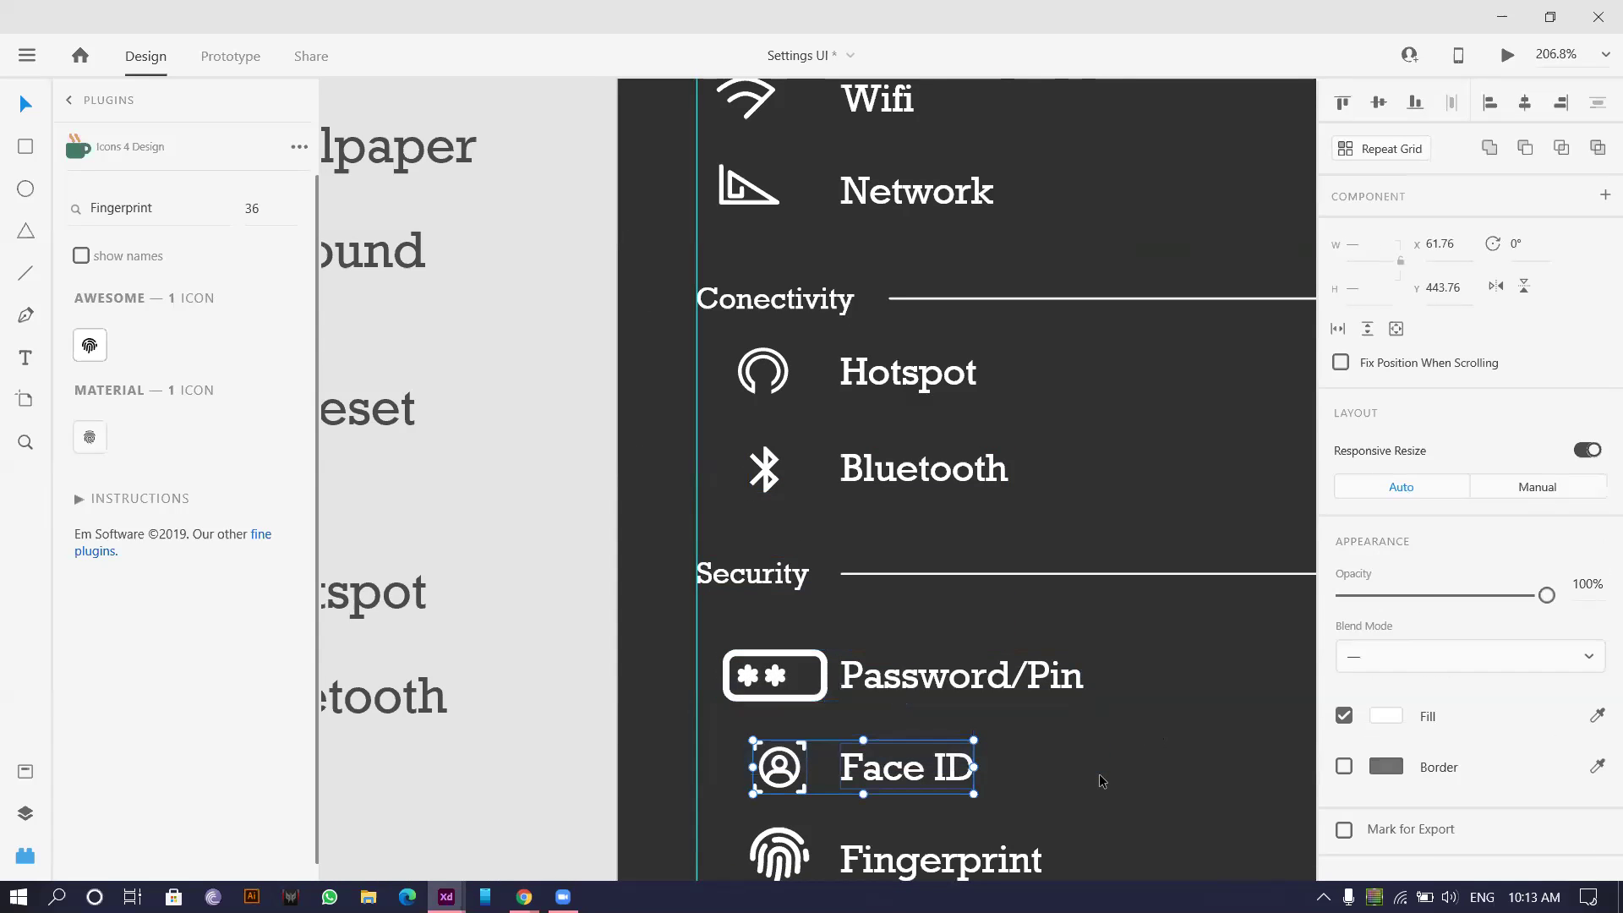
pyautogui.hotkey('ctrl', 'g')
pyautogui.scroll(-5, 1102, 780)
pyautogui.moveTo(627, 671); pyautogui.dragTo(1307, 704)
pyautogui.hotkey('ctrl', 'g')
# - Search the icon plugin for "Login" to find an icon for the Google/Apple ID row under Accounts
pyautogui.scroll(-5, 965, 486)
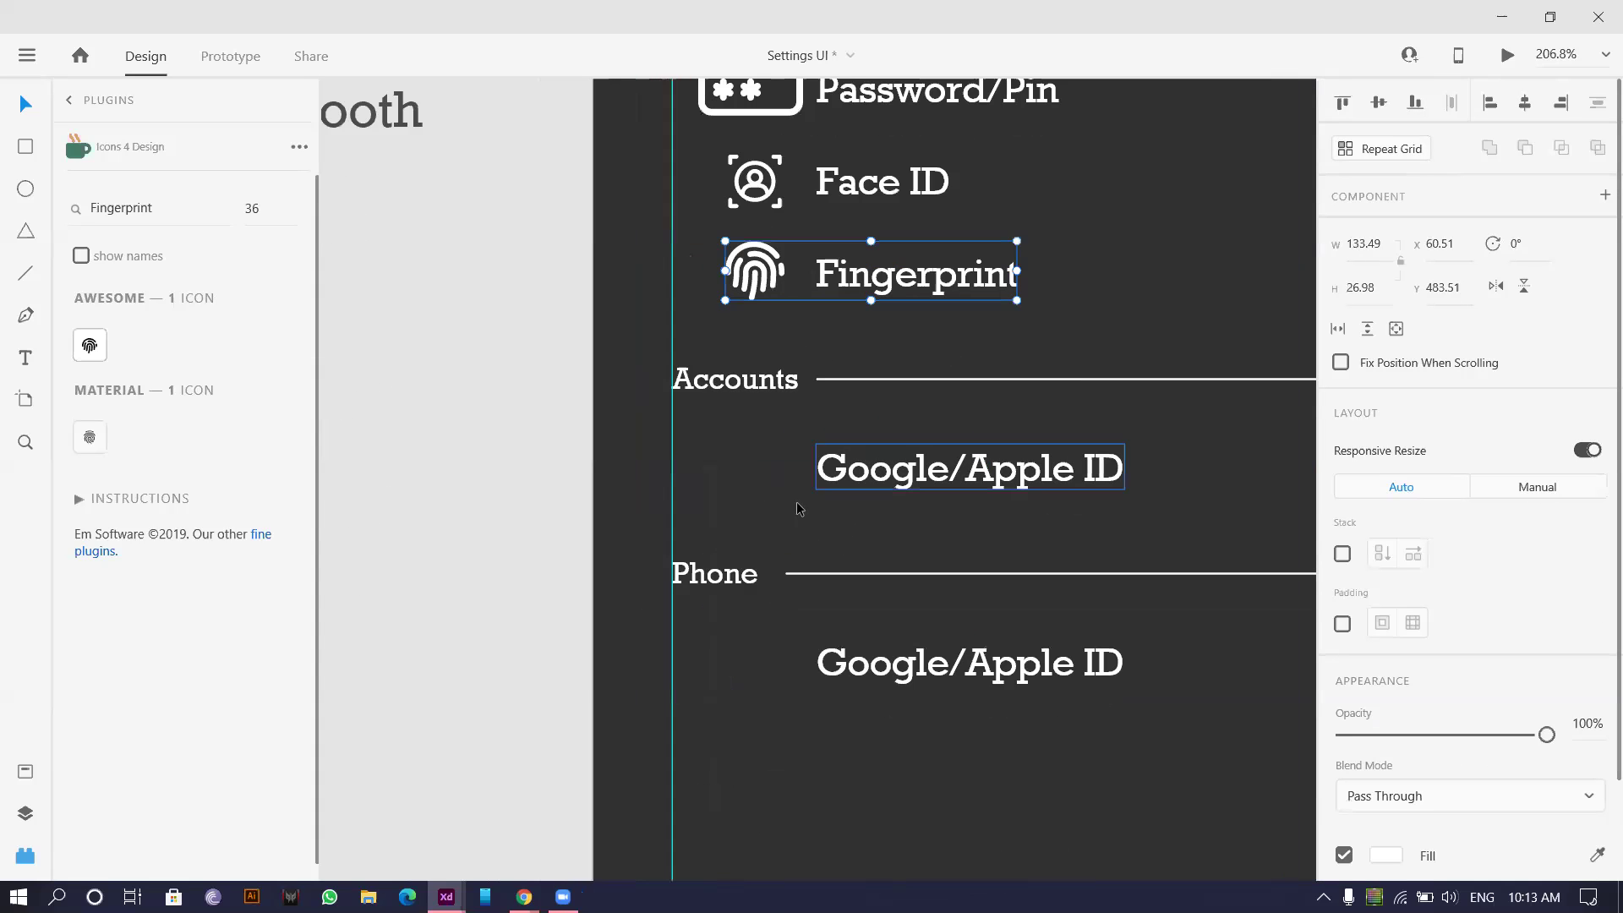
pyautogui.click(966, 486)
pyautogui.click(167, 207)
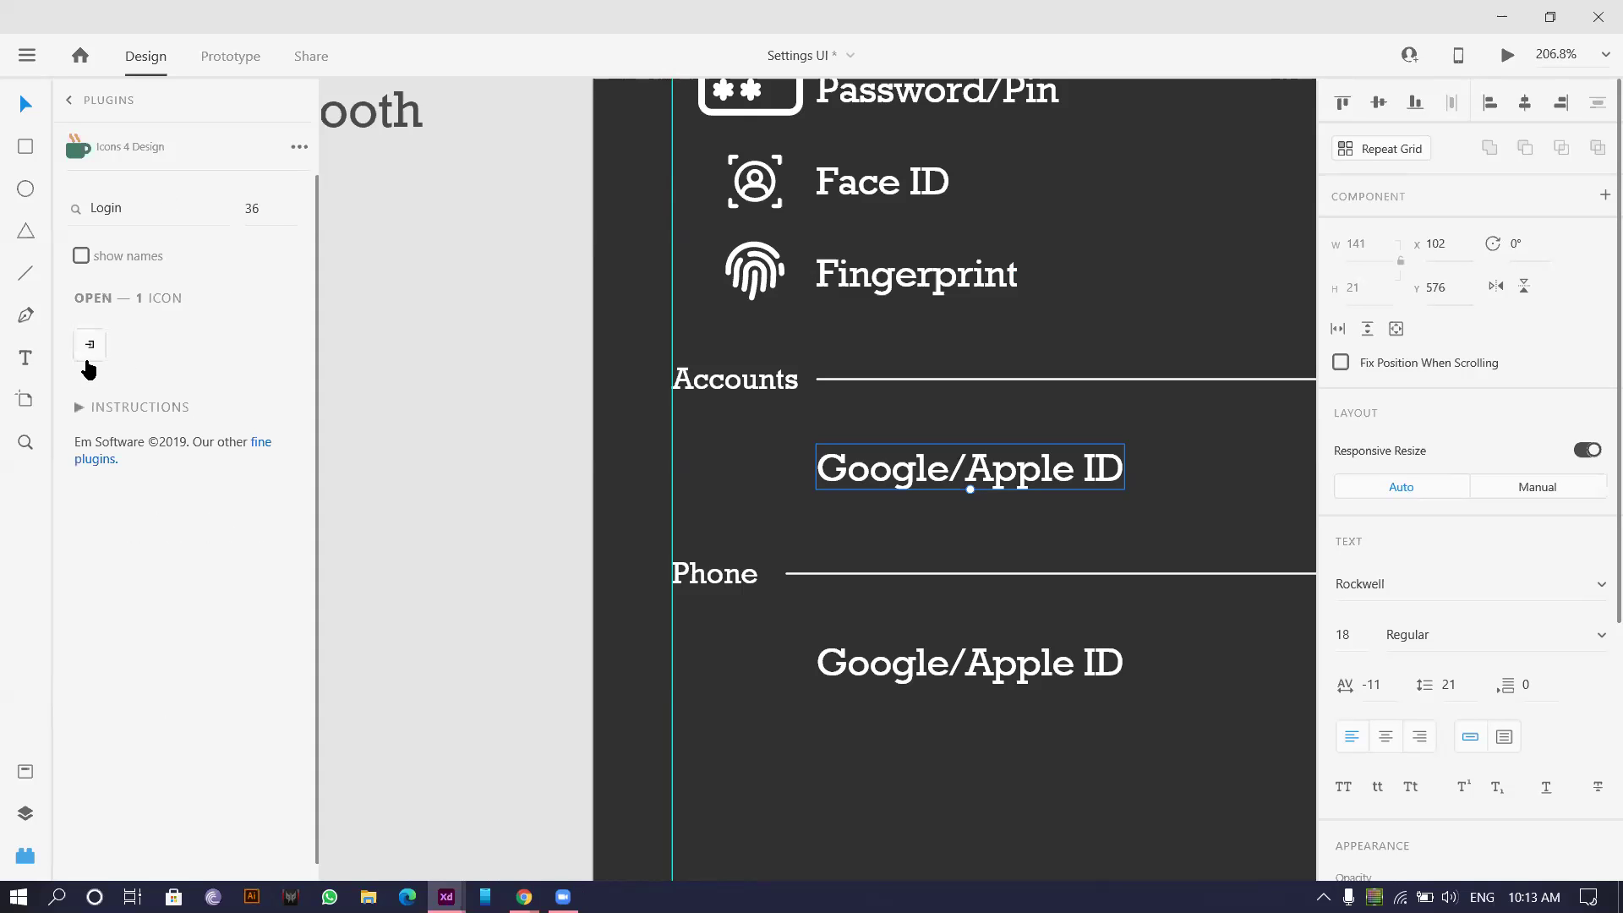
# - Switch to the browser and search Flaticon for "login" icons, looking through the results
pyautogui.hotkey('alt', 'Tab')
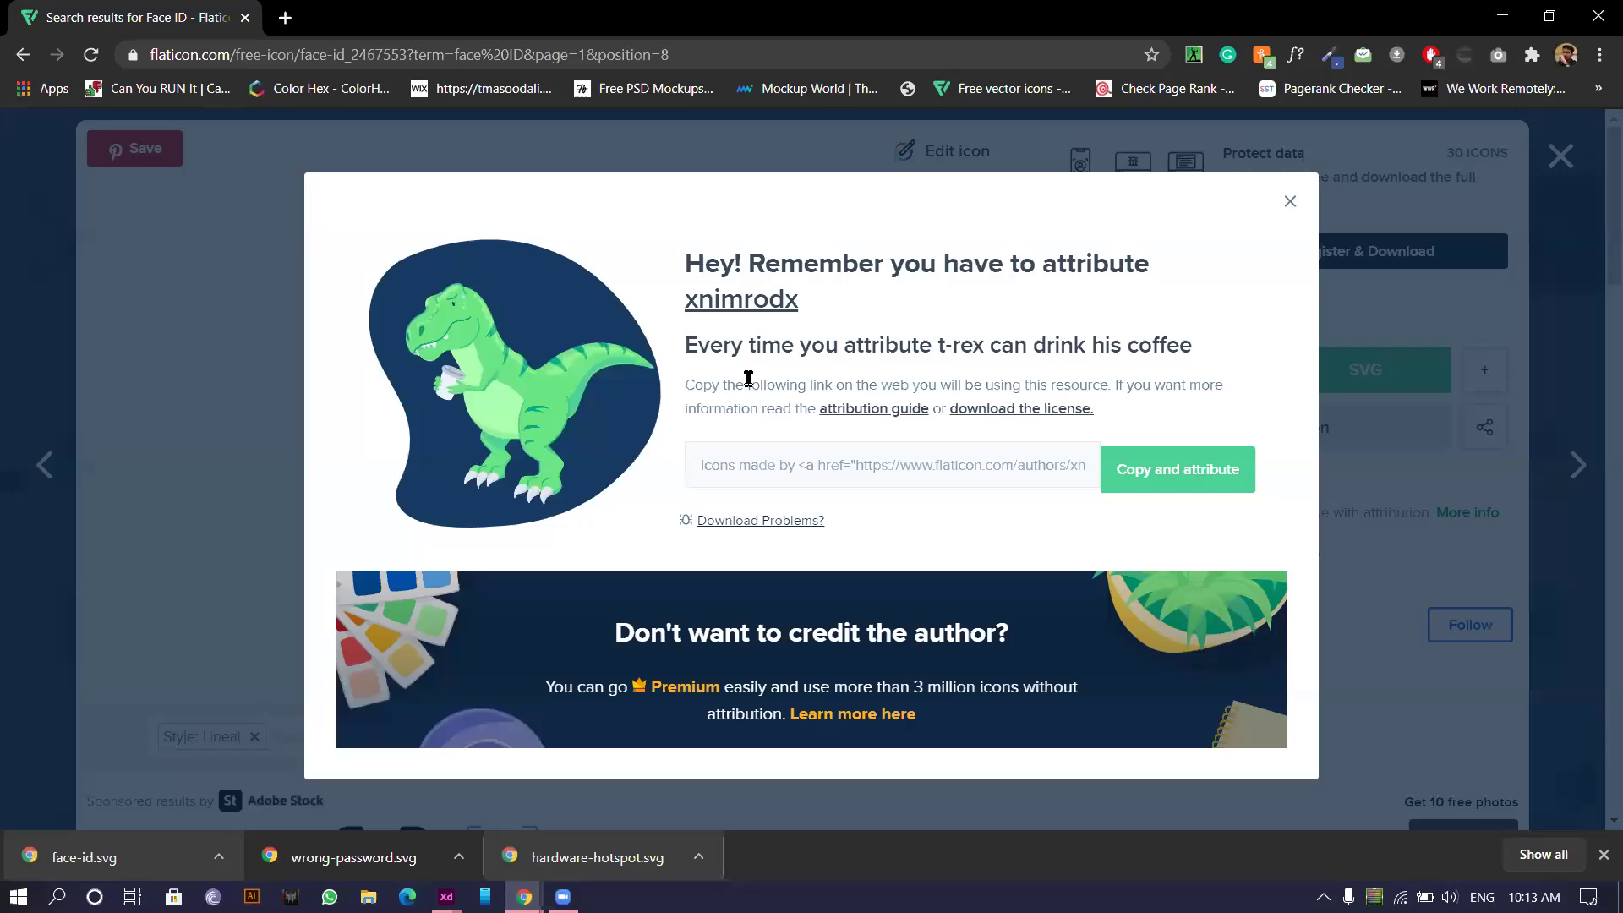
pyautogui.click(1290, 200)
pyautogui.click(1560, 155)
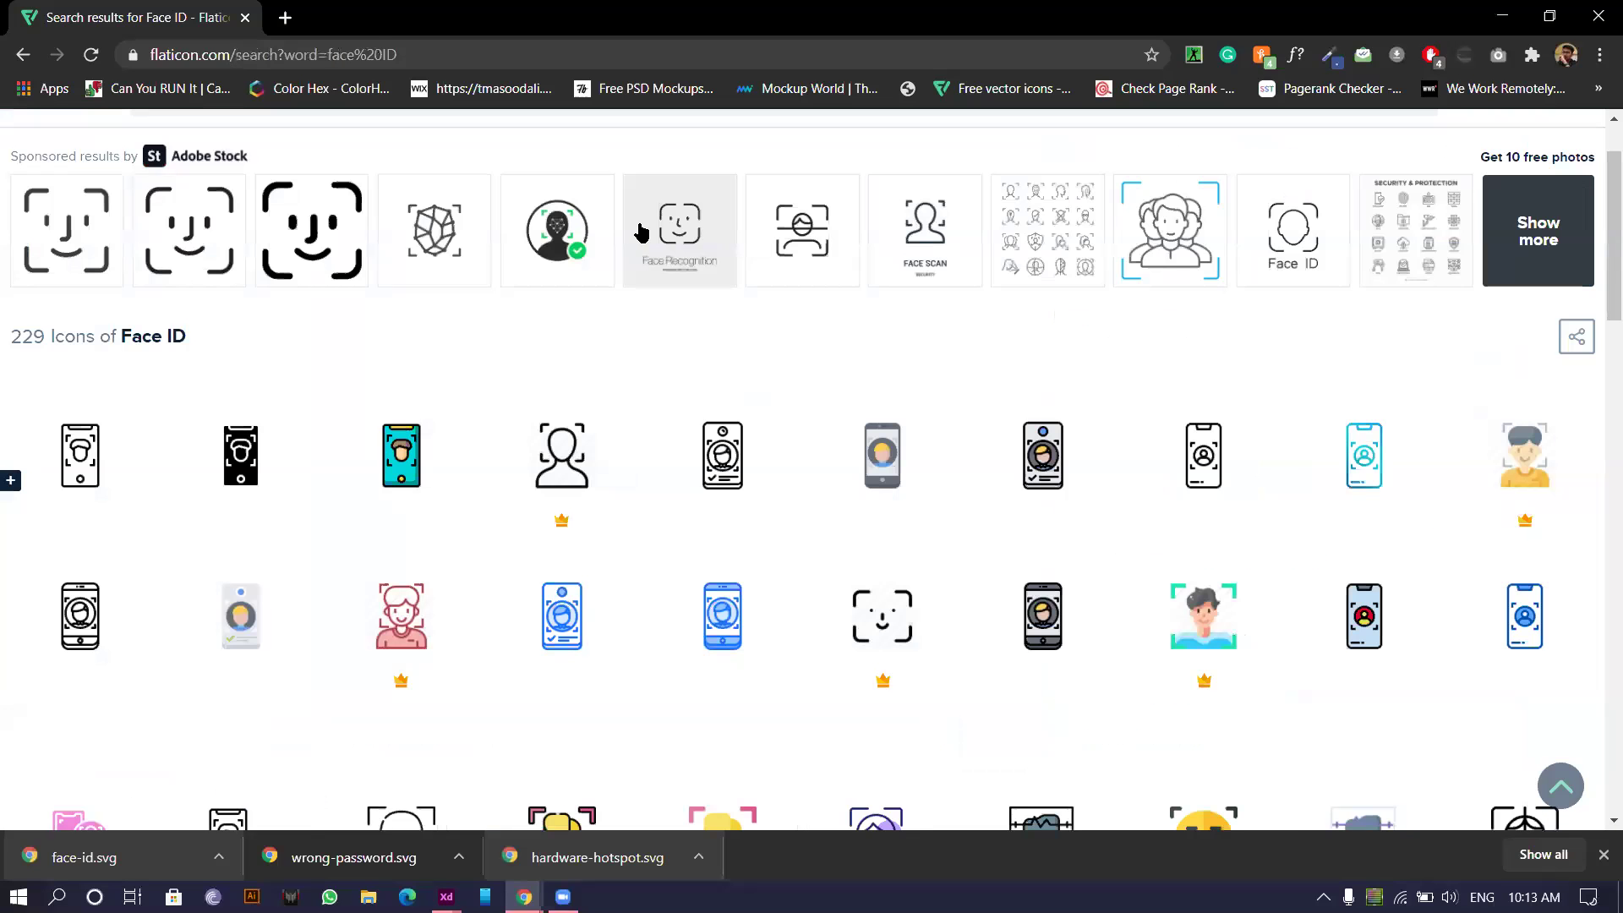
pyautogui.scroll(2, 338, 199)
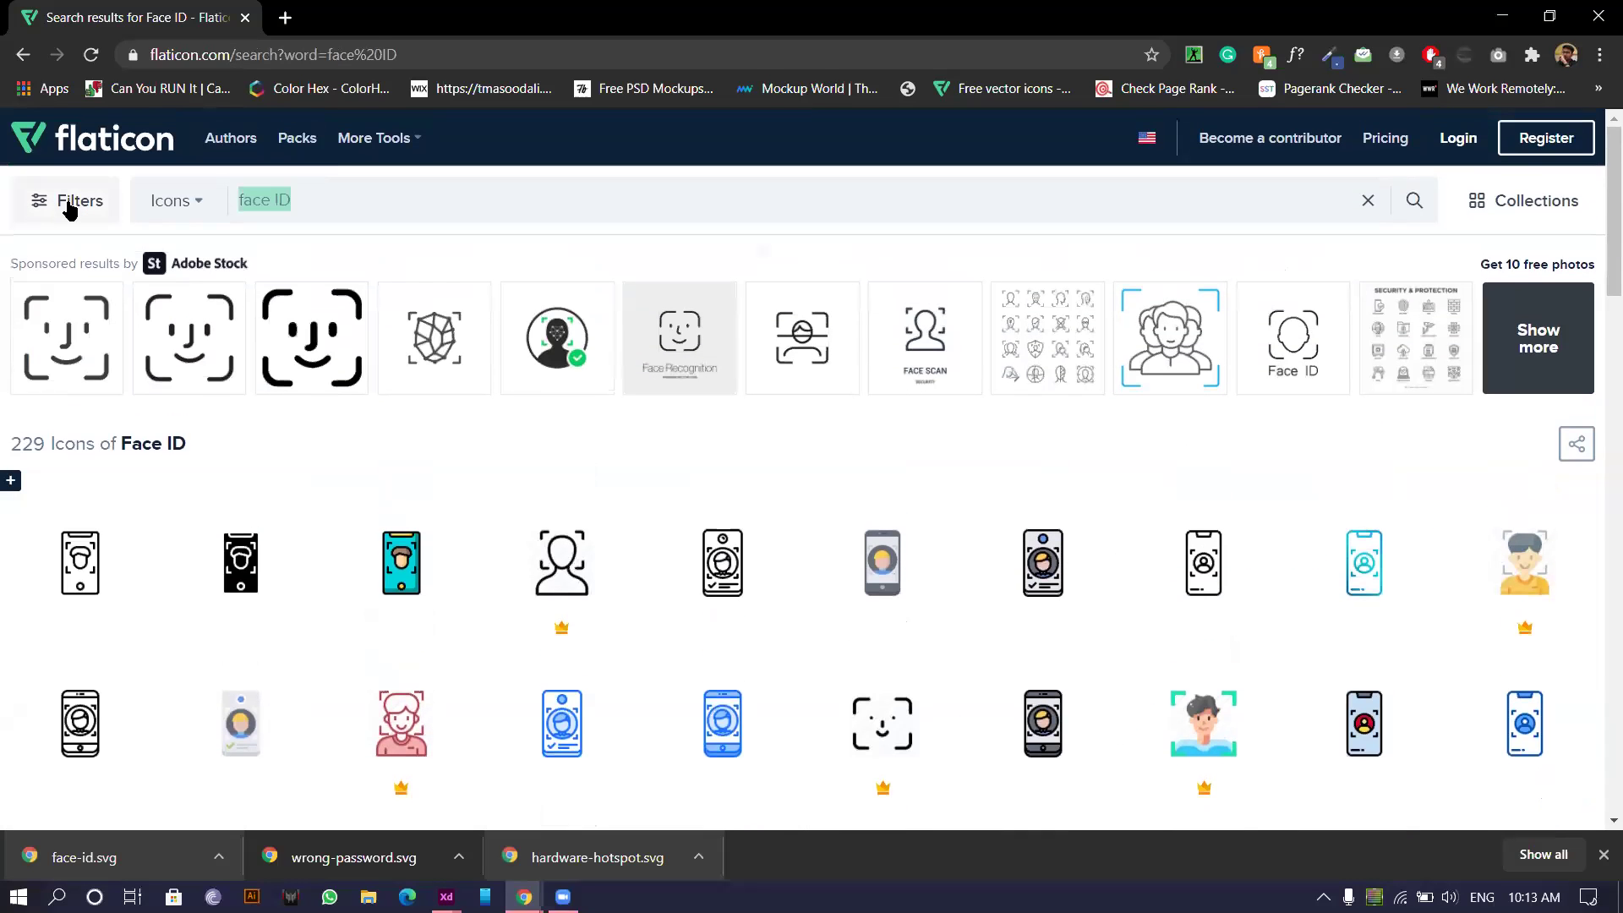
pyautogui.write('Login')
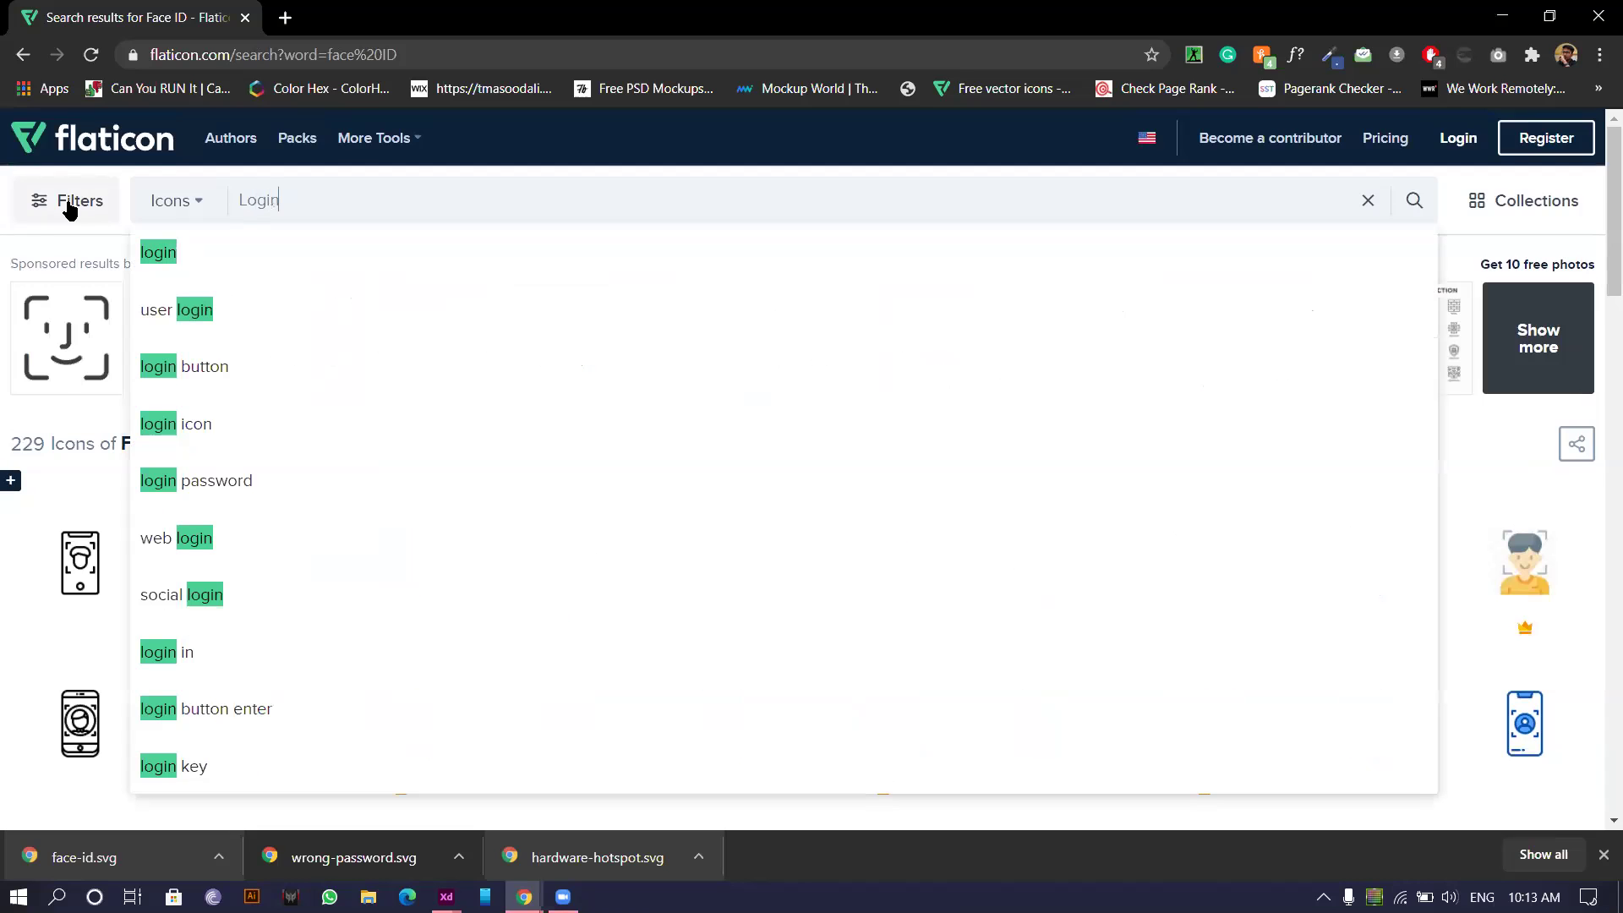
pyautogui.click(185, 261)
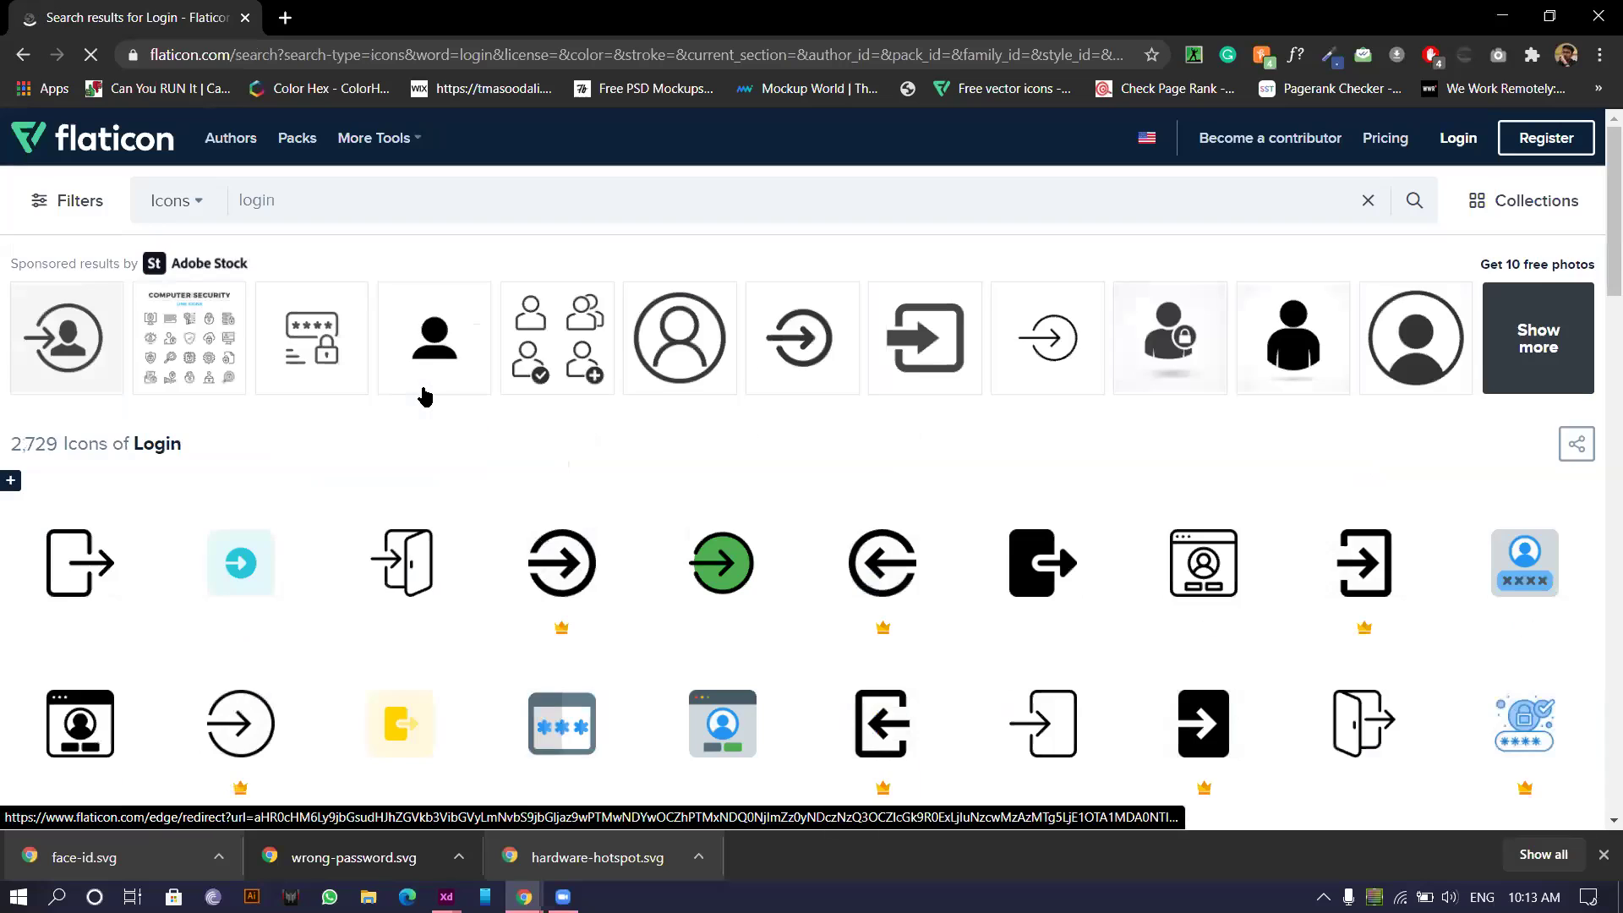
pyautogui.scroll(-5, 482, 453)
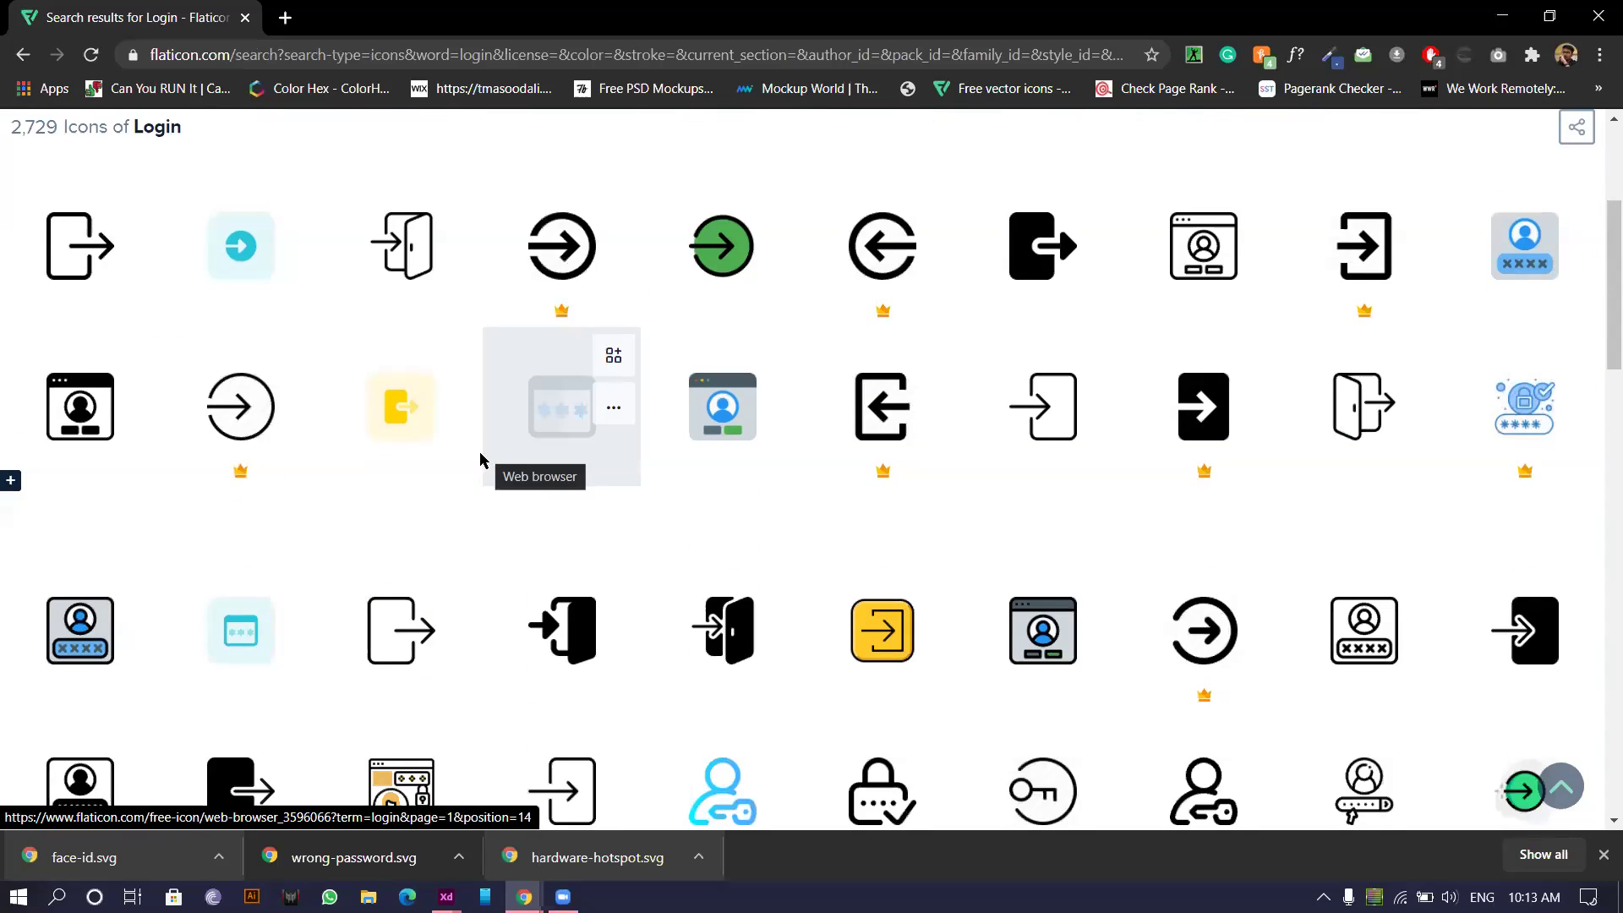
pyautogui.scroll(5, 482, 453)
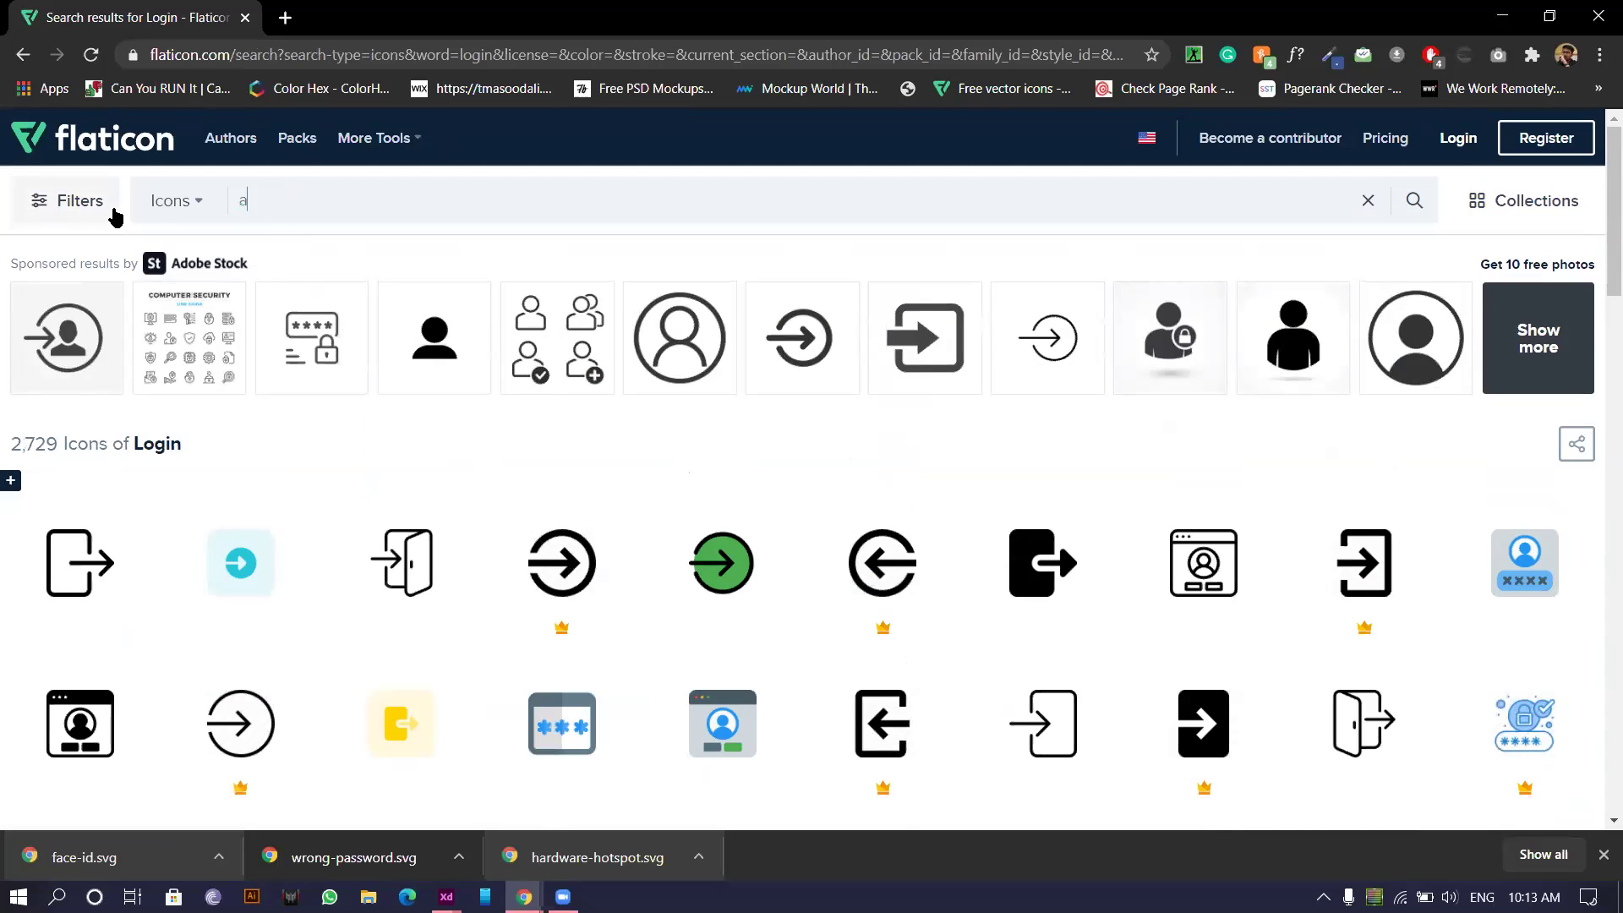
# - Search Flaticon for "account" icons and look through the results
pyautogui.write('ccount')
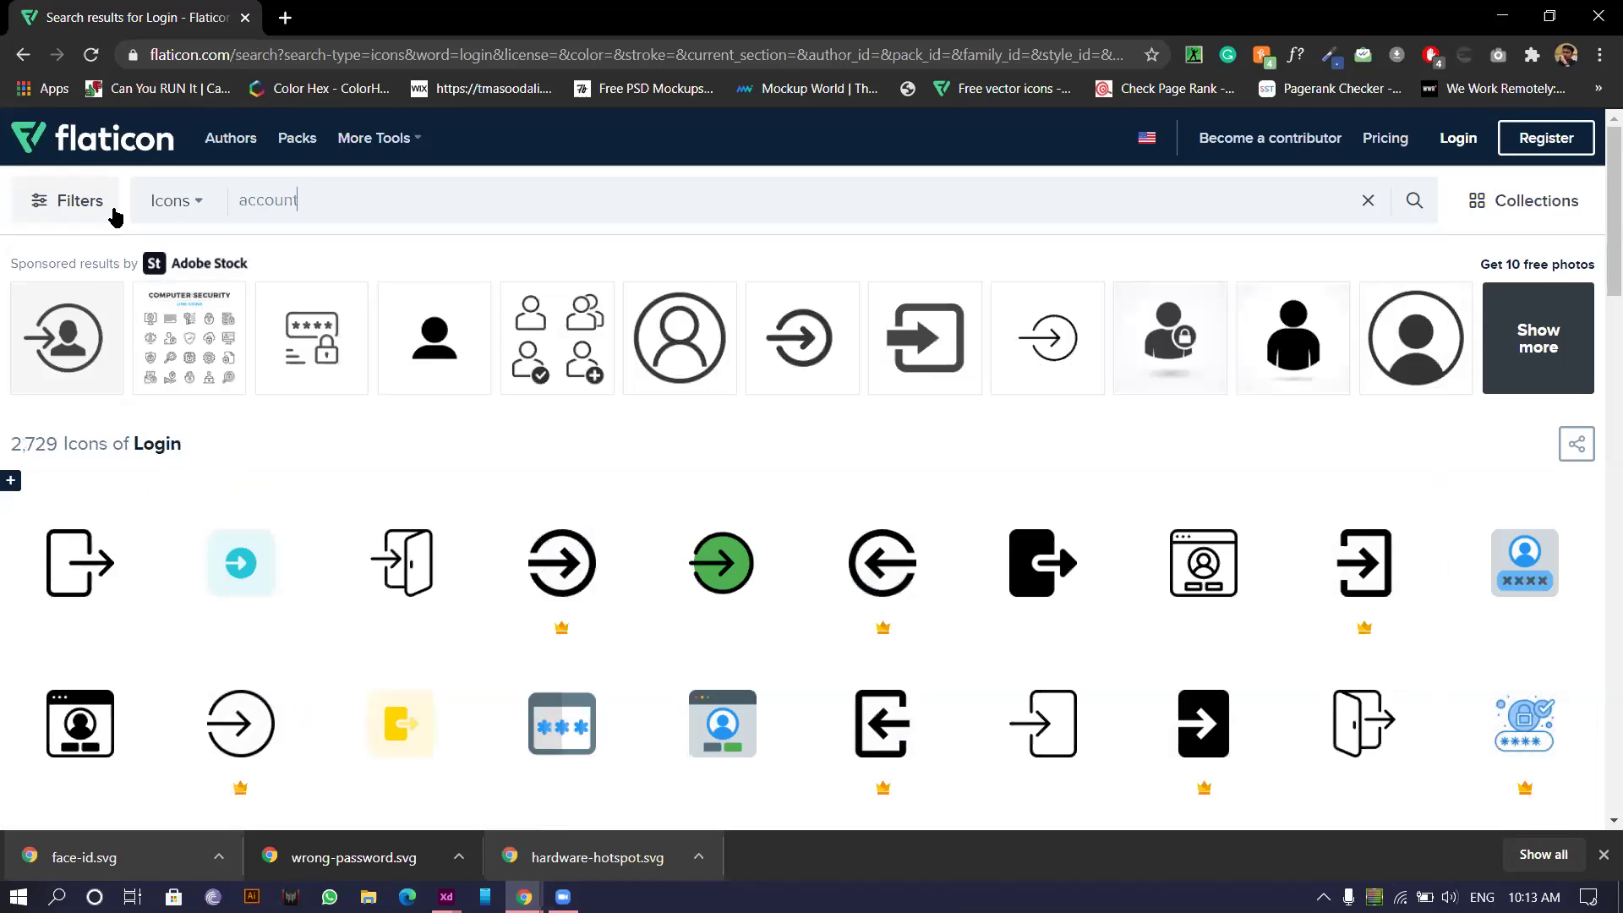
pyautogui.press('Return')
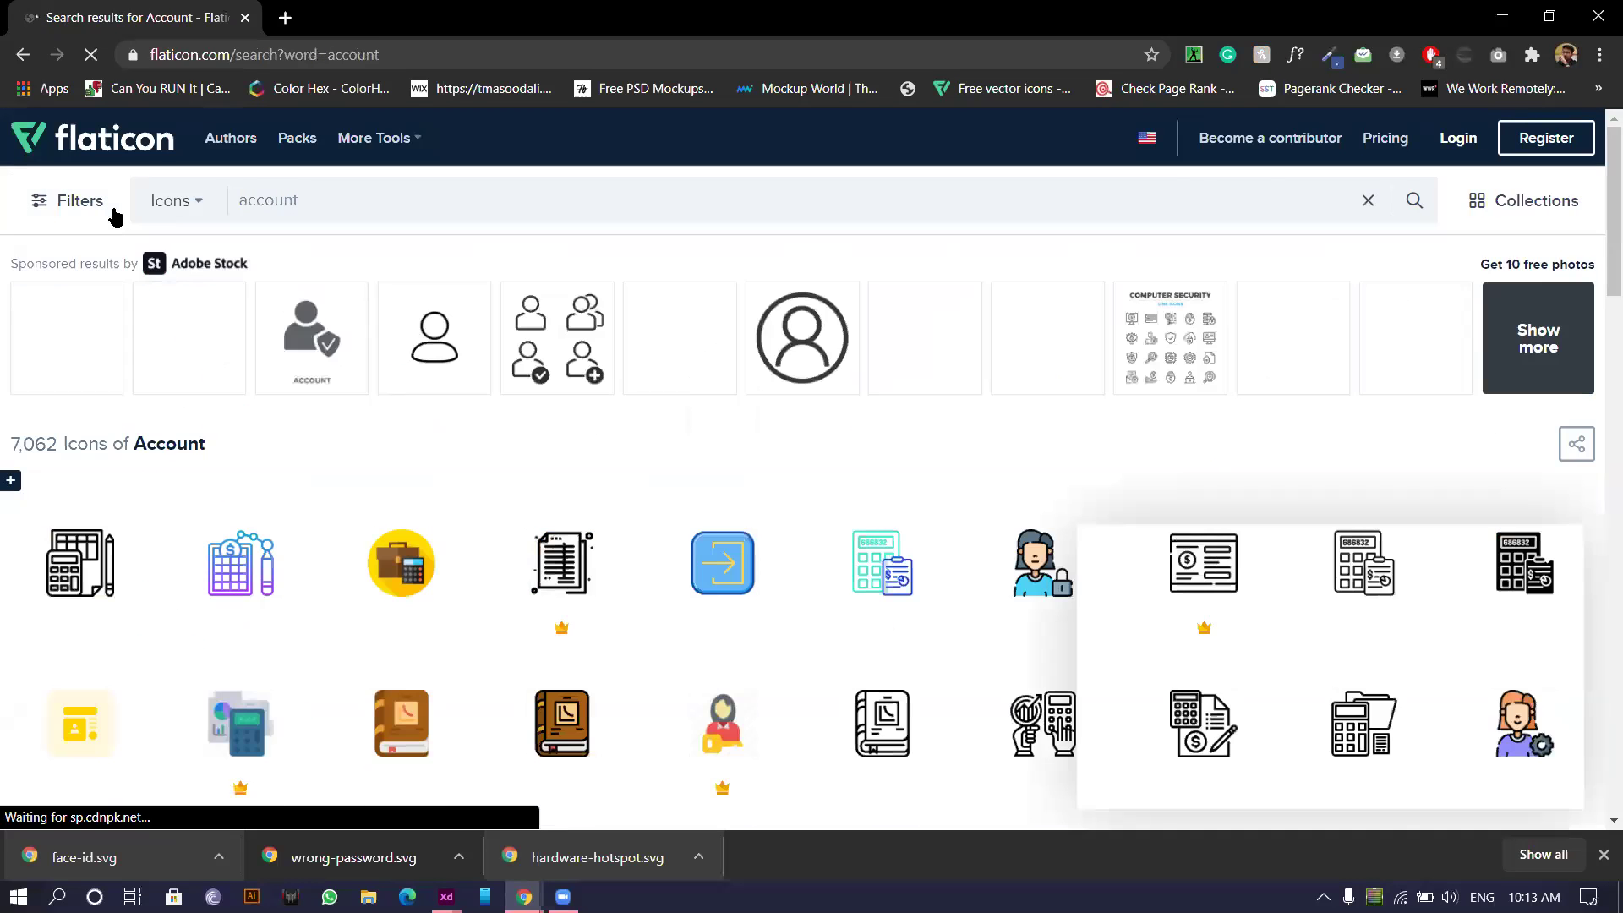
pyautogui.scroll(-6, 439, 534)
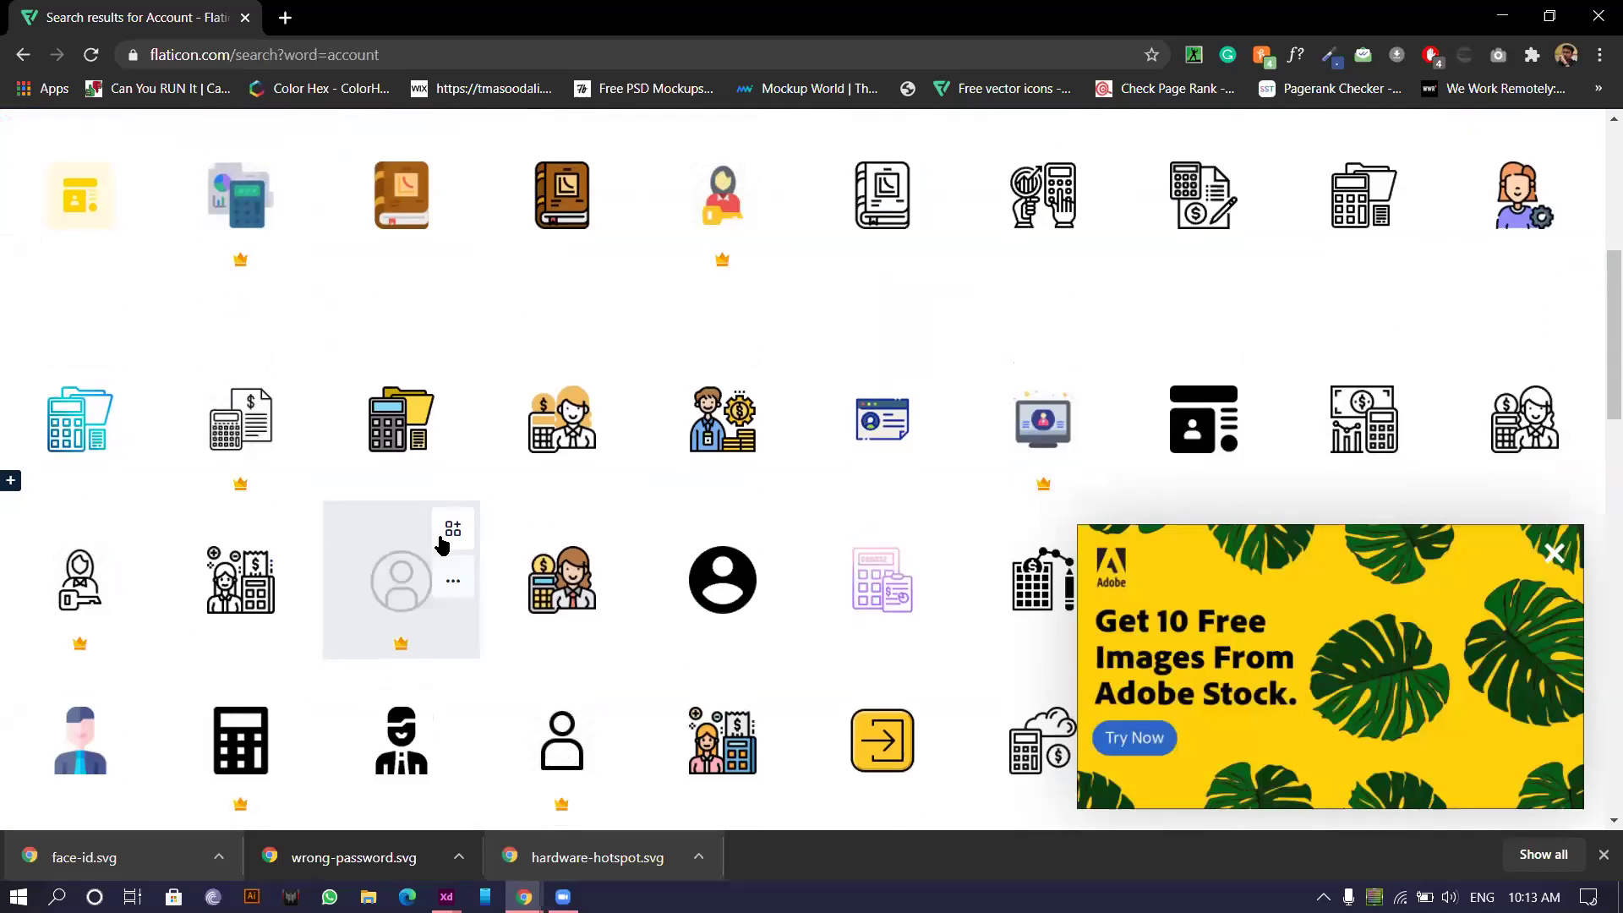
# - Switch back to Adobe XD, copy the Face ID row onto the Google/Apple ID row, and delete the copied label, keeping its icon
pyautogui.hotkey('alt', 'Tab')
pyautogui.moveTo(777, 228); pyautogui.dragTo(937, 653)
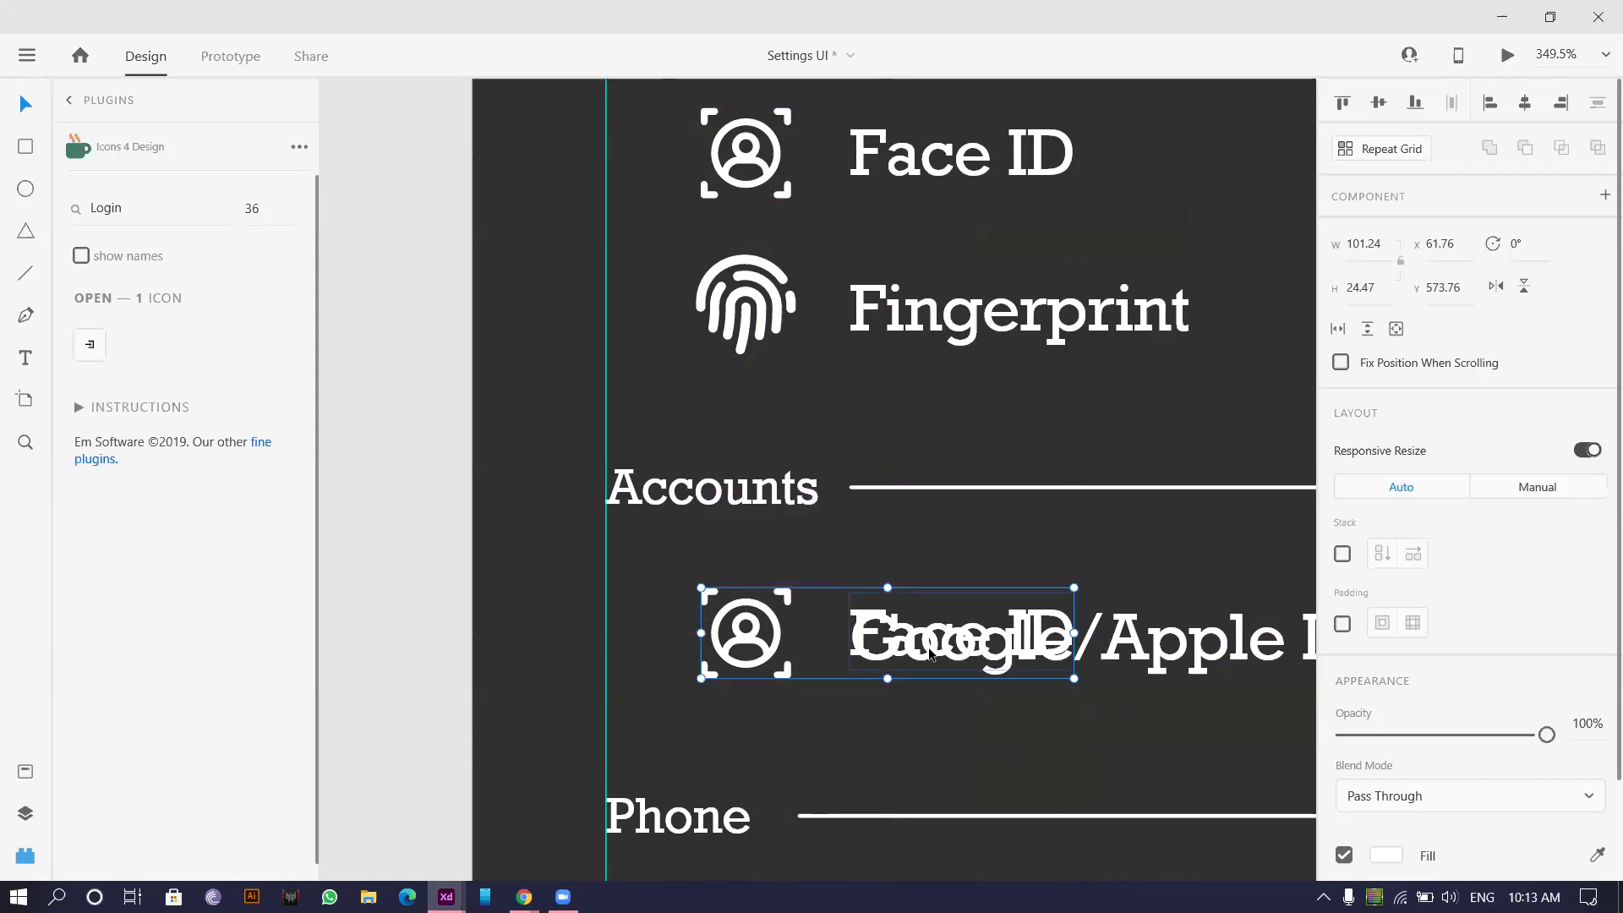
pyautogui.click(804, 554)
pyautogui.click(880, 656)
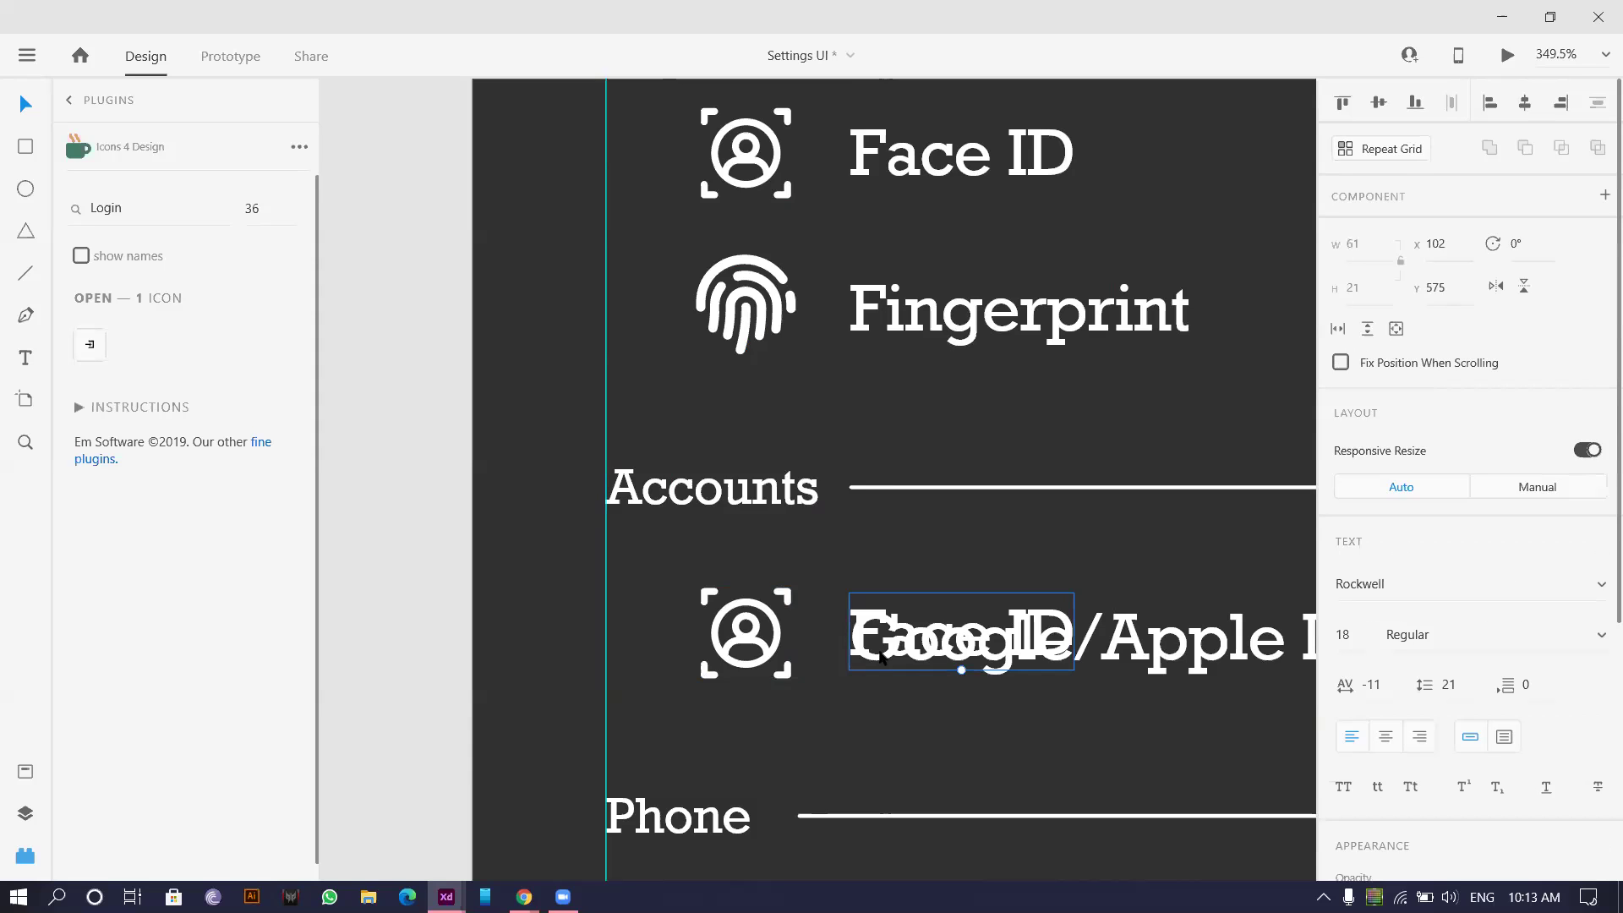
pyautogui.moveTo(724, 656); pyautogui.dragTo(750, 685)
# - Delete the four corner brackets from the copied Face ID icon, leaving only the circled person
pyautogui.scroll(3, 826, 702)
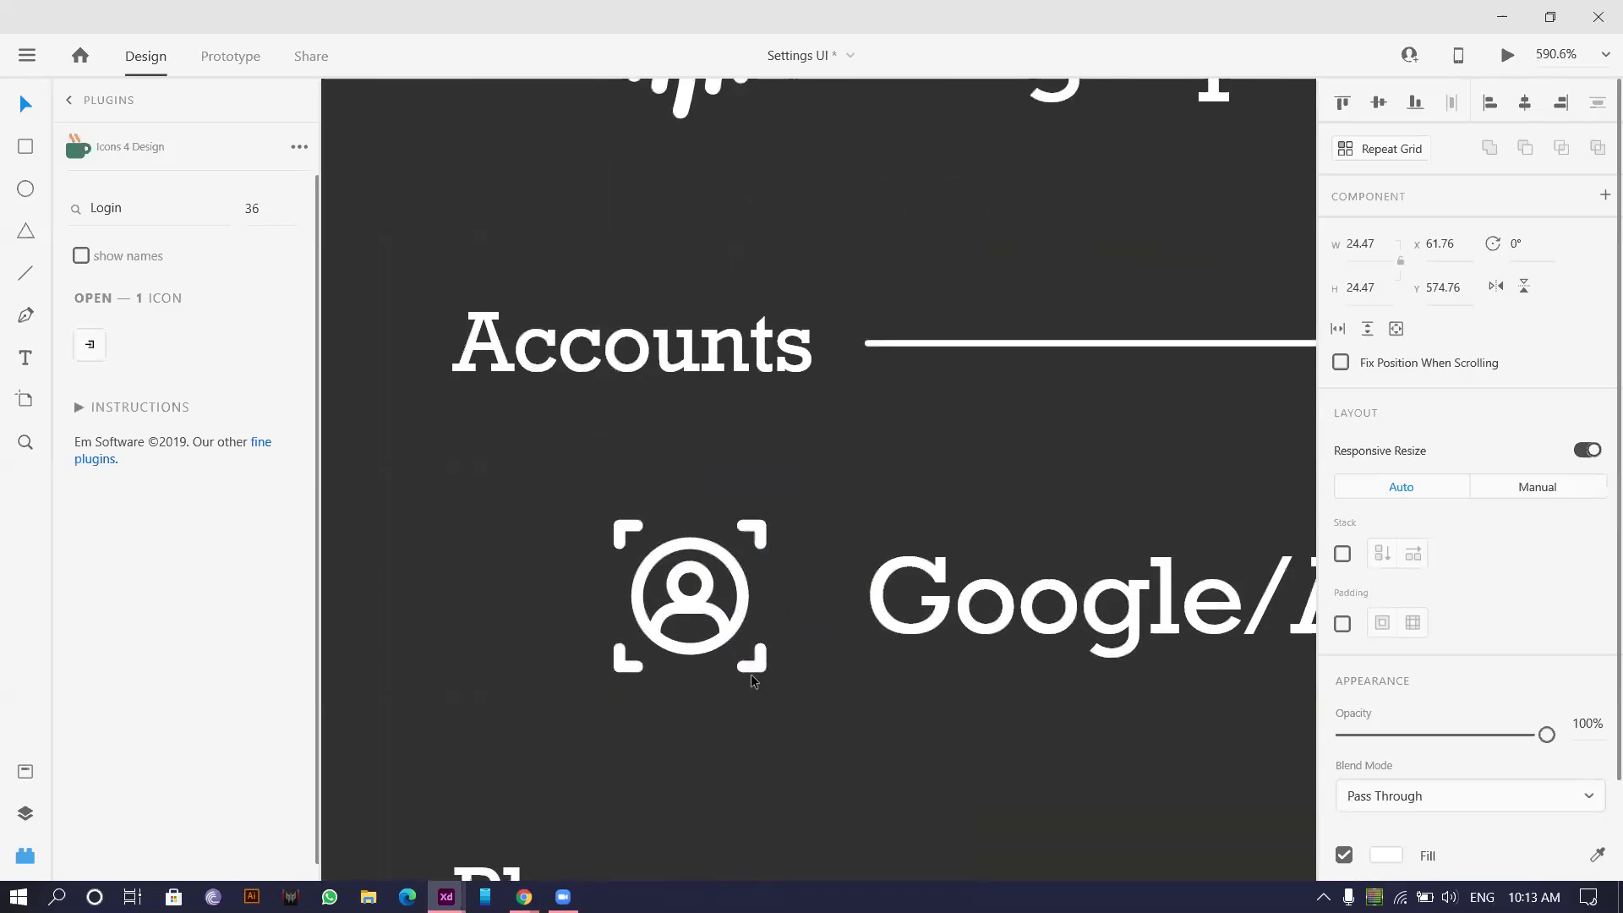
pyautogui.doubleClick(789, 675)
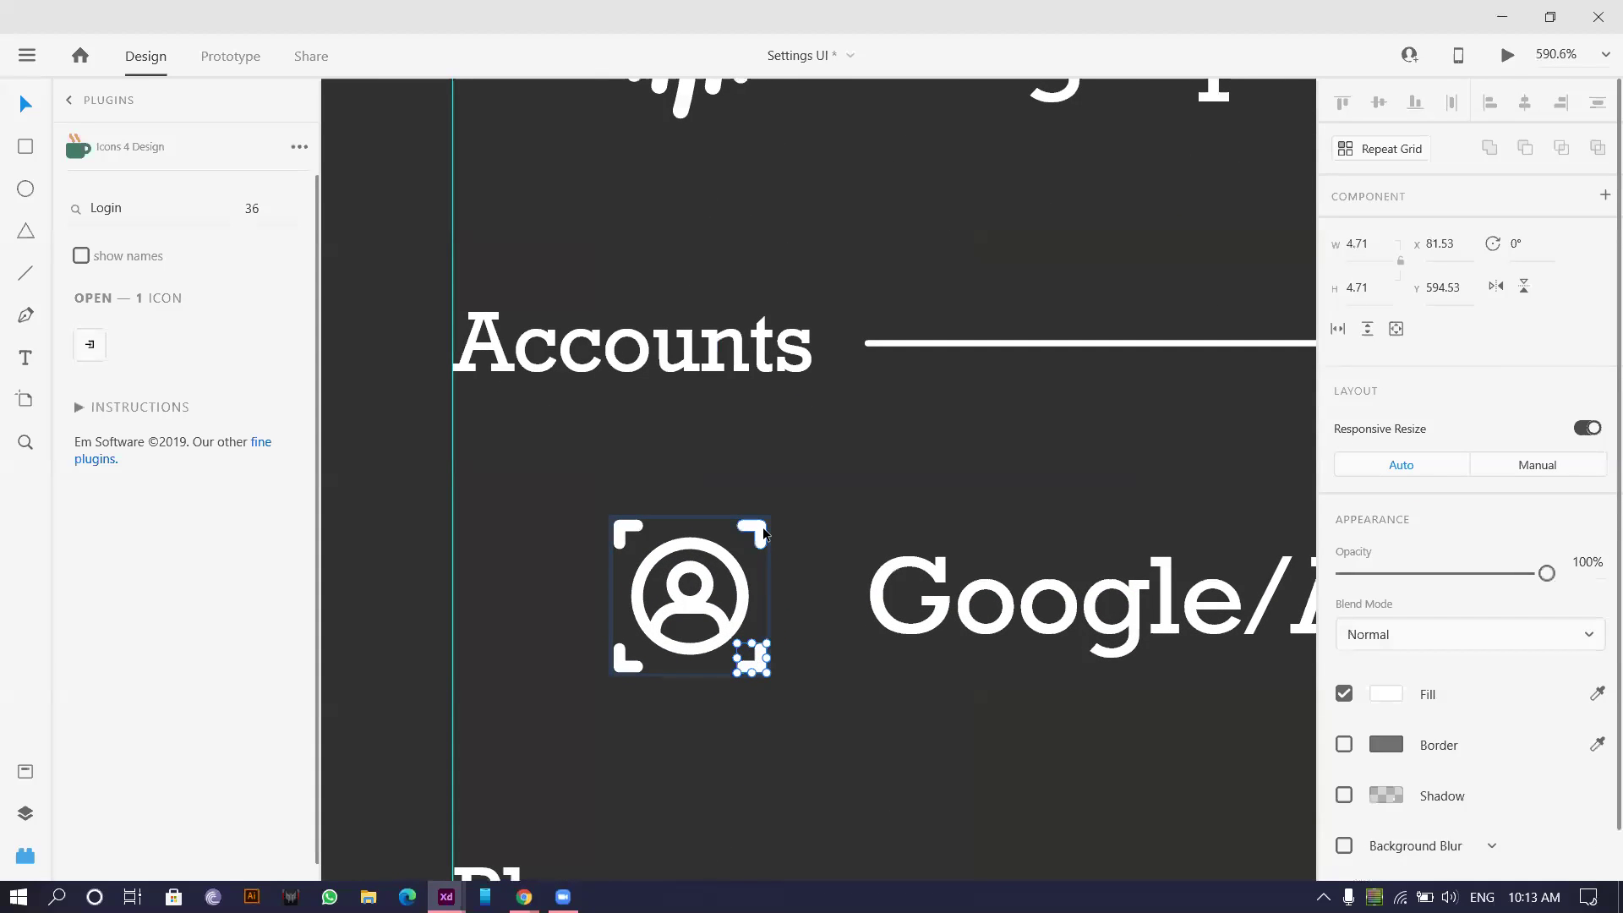
pyautogui.click(627, 534)
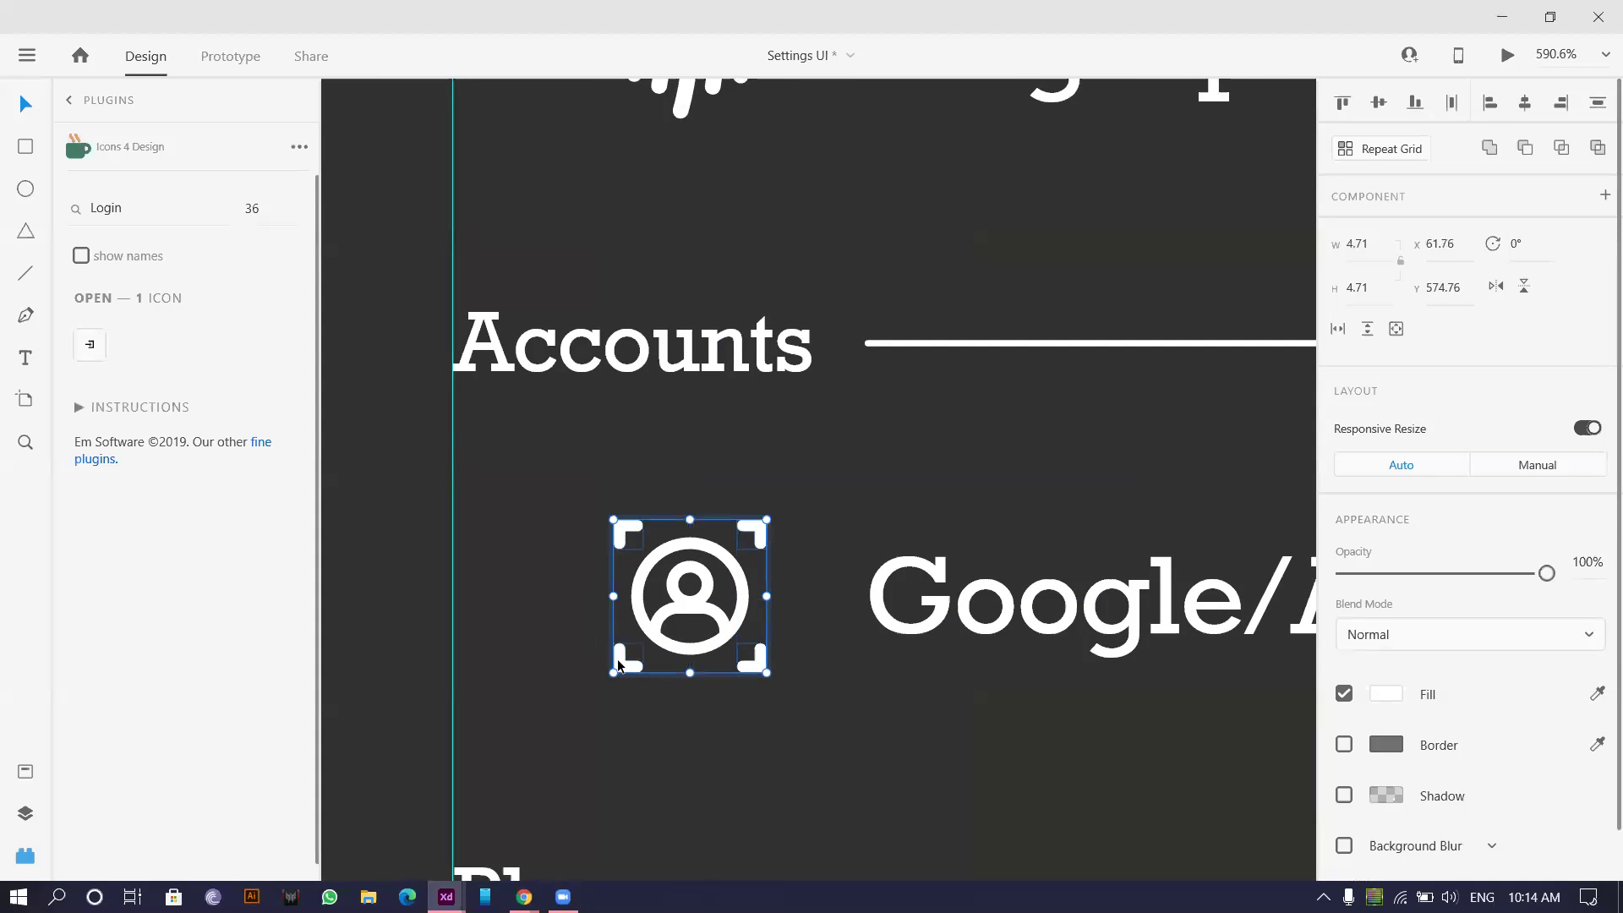
pyautogui.press('Delete')
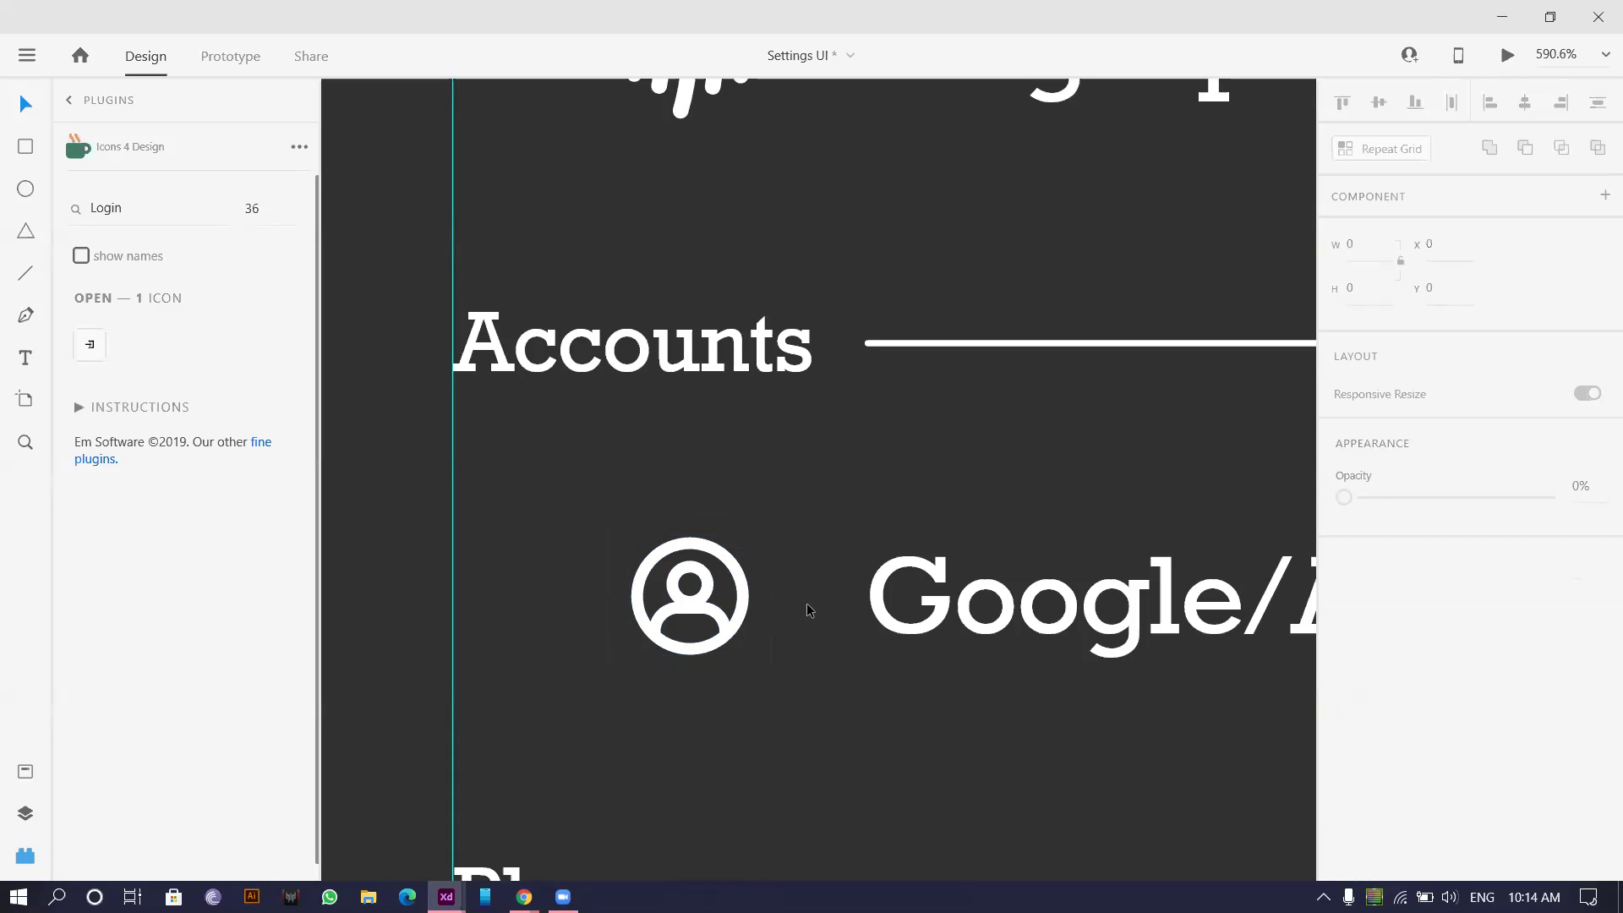
# - Enlarge the circled person icon beside Google/Apple ID proportionally from its centre to 23.5 by 23.5
pyautogui.click(710, 647)
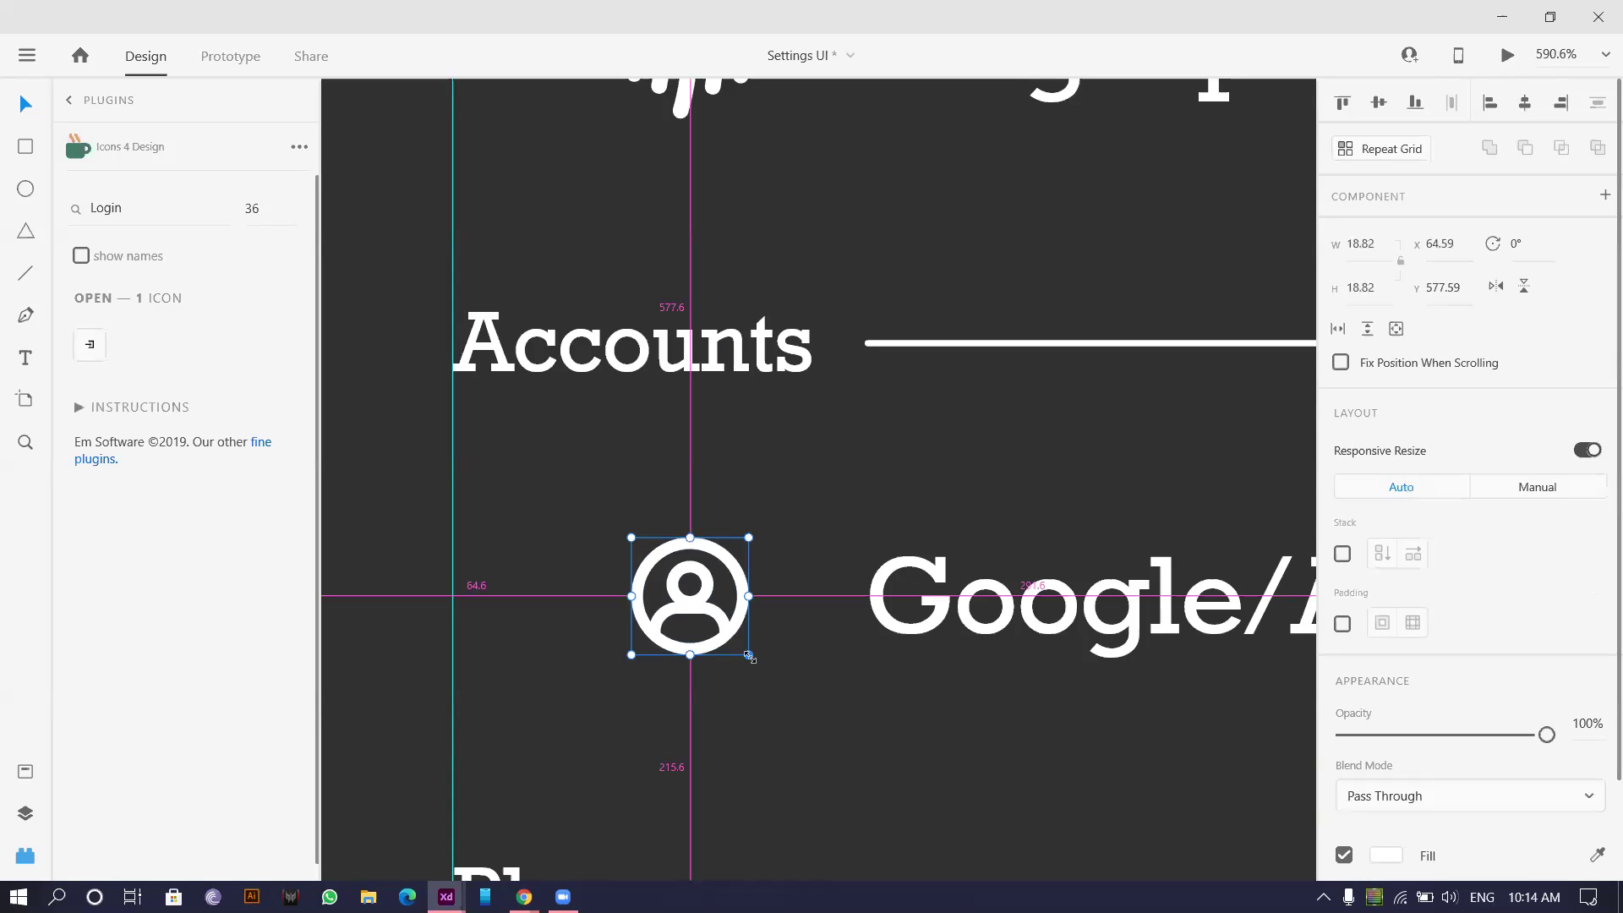
pyautogui.moveTo(751, 656); pyautogui.dragTo(764, 683)
pyautogui.scroll(-5, 760, 678)
pyautogui.scroll(-3, 703, 429)
pyautogui.scroll(2, 632, 535)
pyautogui.scroll(-2, 643, 546)
pyautogui.scroll(1, 678, 508)
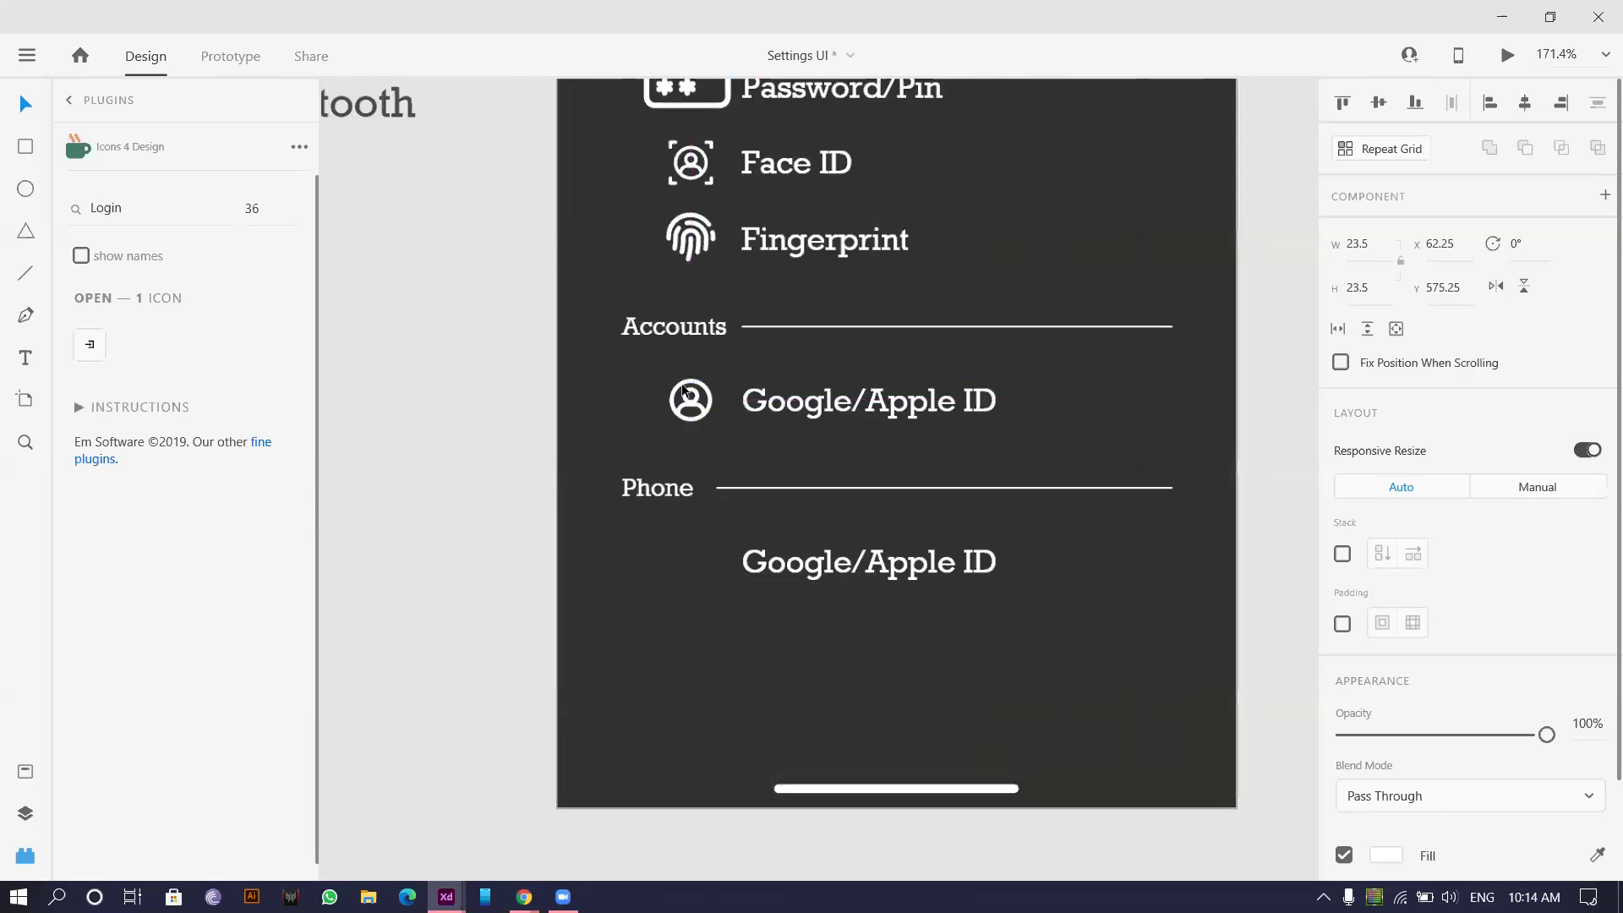
pyautogui.scroll(8, 684, 391)
pyautogui.doubleClick(711, 440)
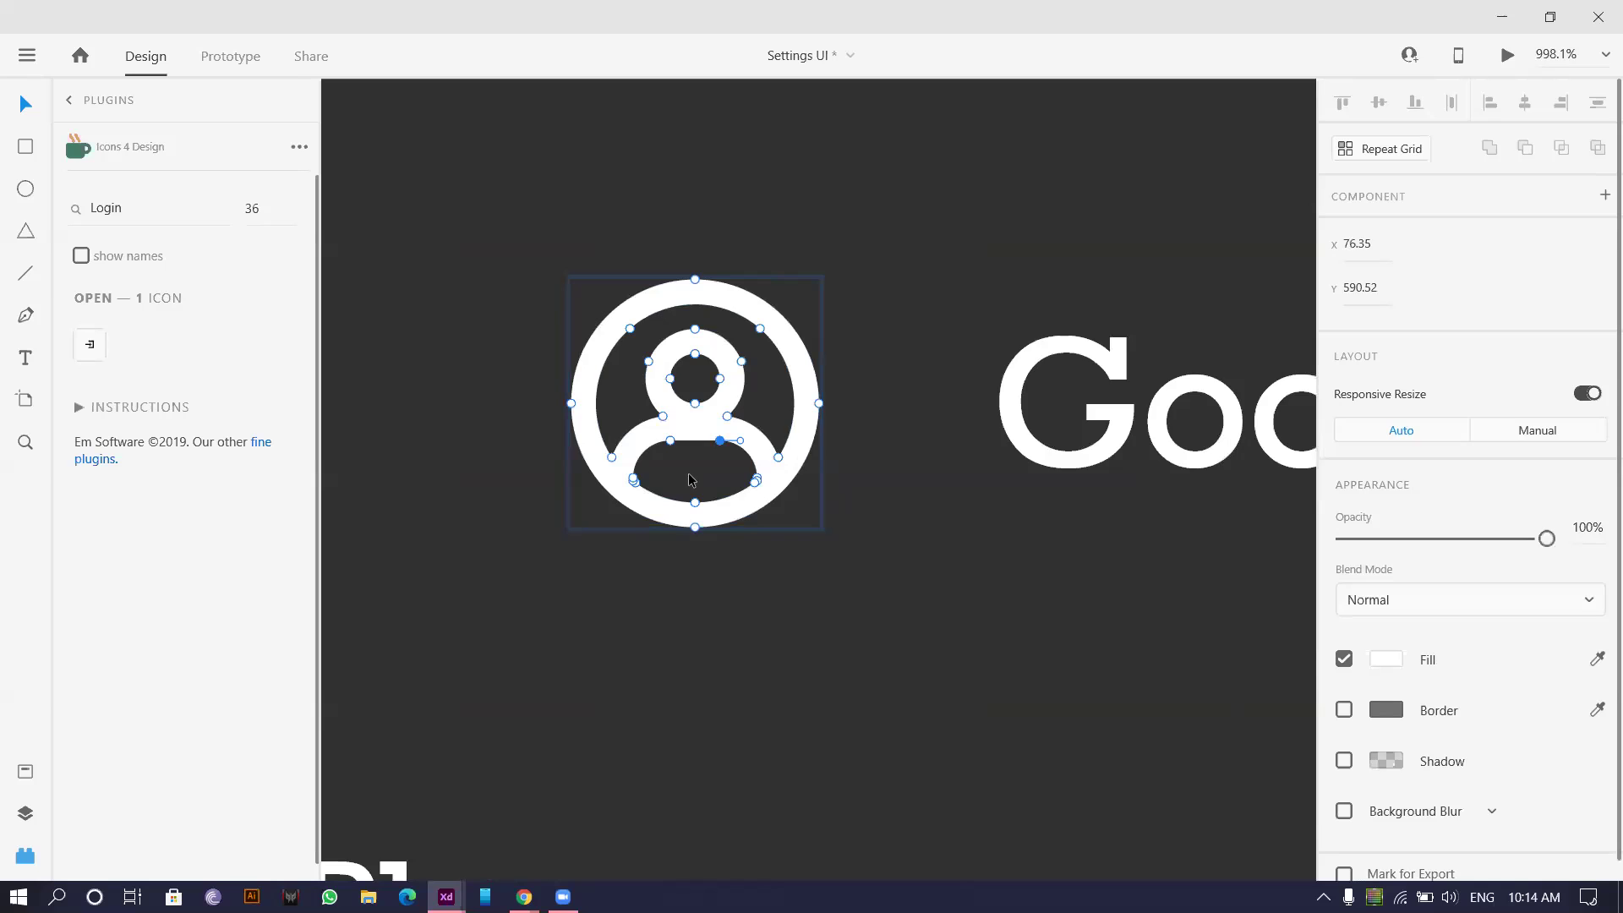
pyautogui.press('Escape')
pyautogui.scroll(-8, 684, 484)
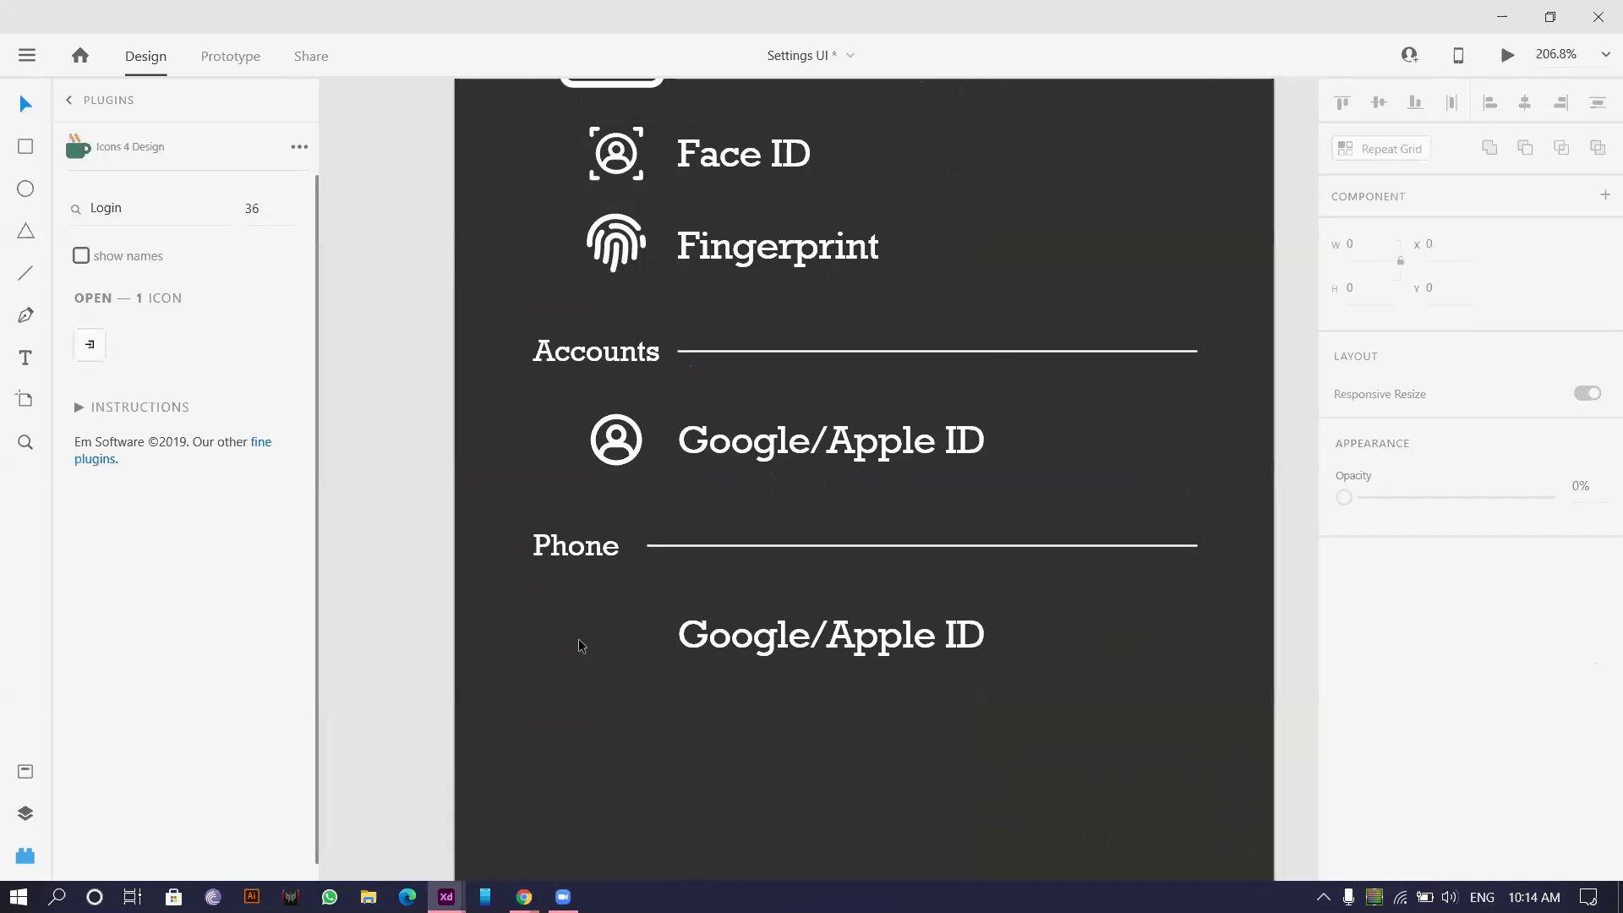
# - Group the account icon with its Google/Apple ID label in the Accounts section
pyautogui.click(981, 440)
pyautogui.click(962, 467)
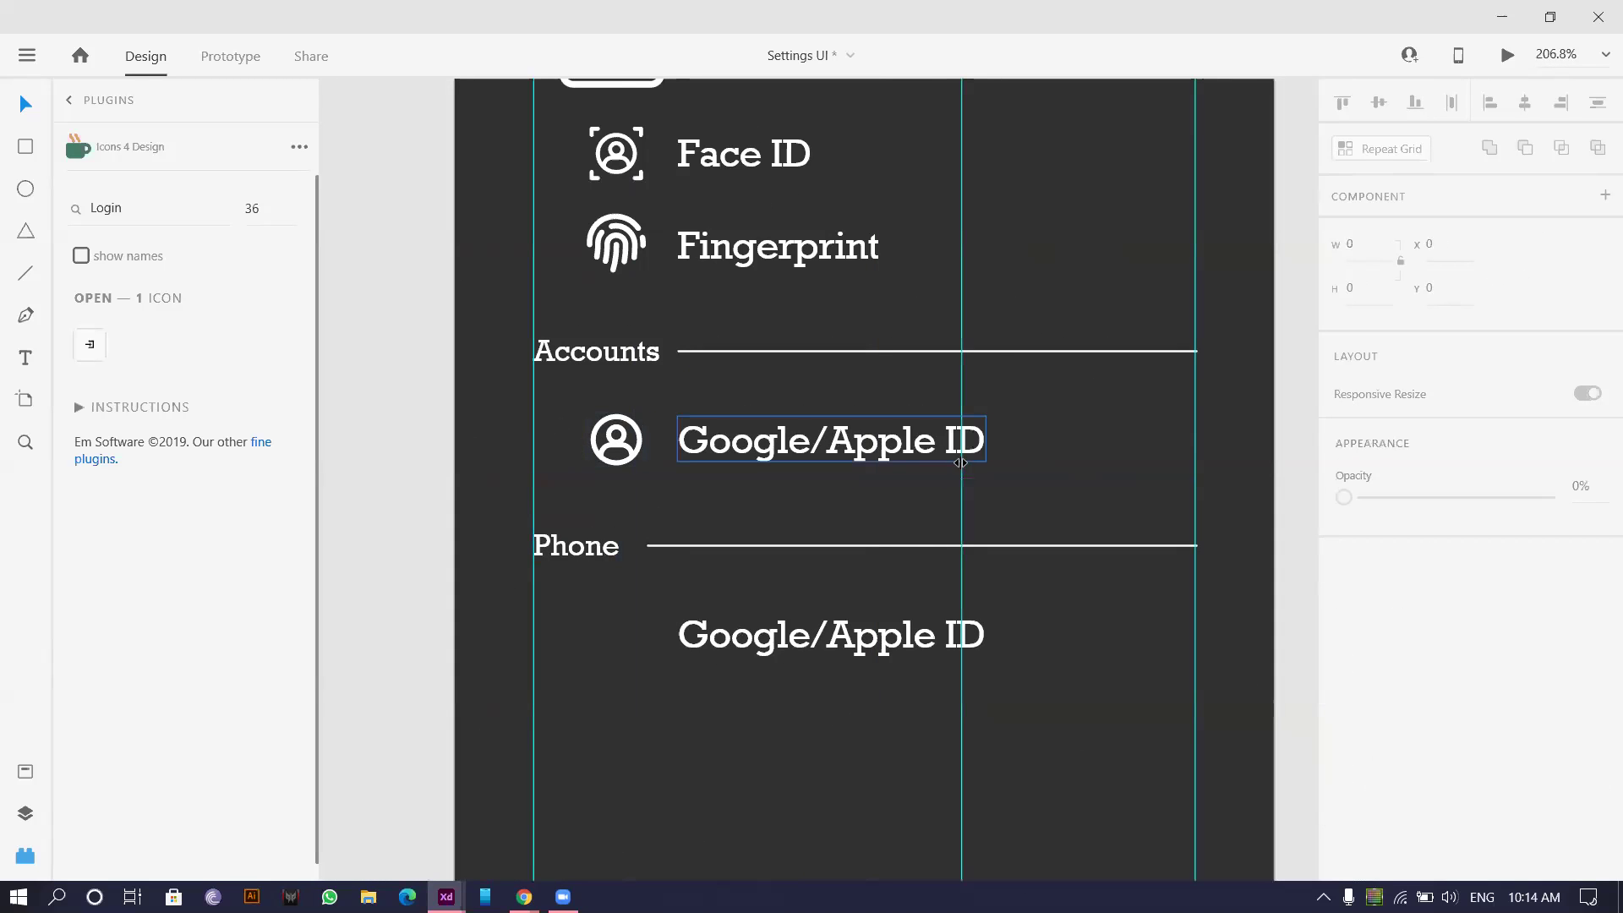
pyautogui.moveTo(575, 405); pyautogui.dragTo(921, 454)
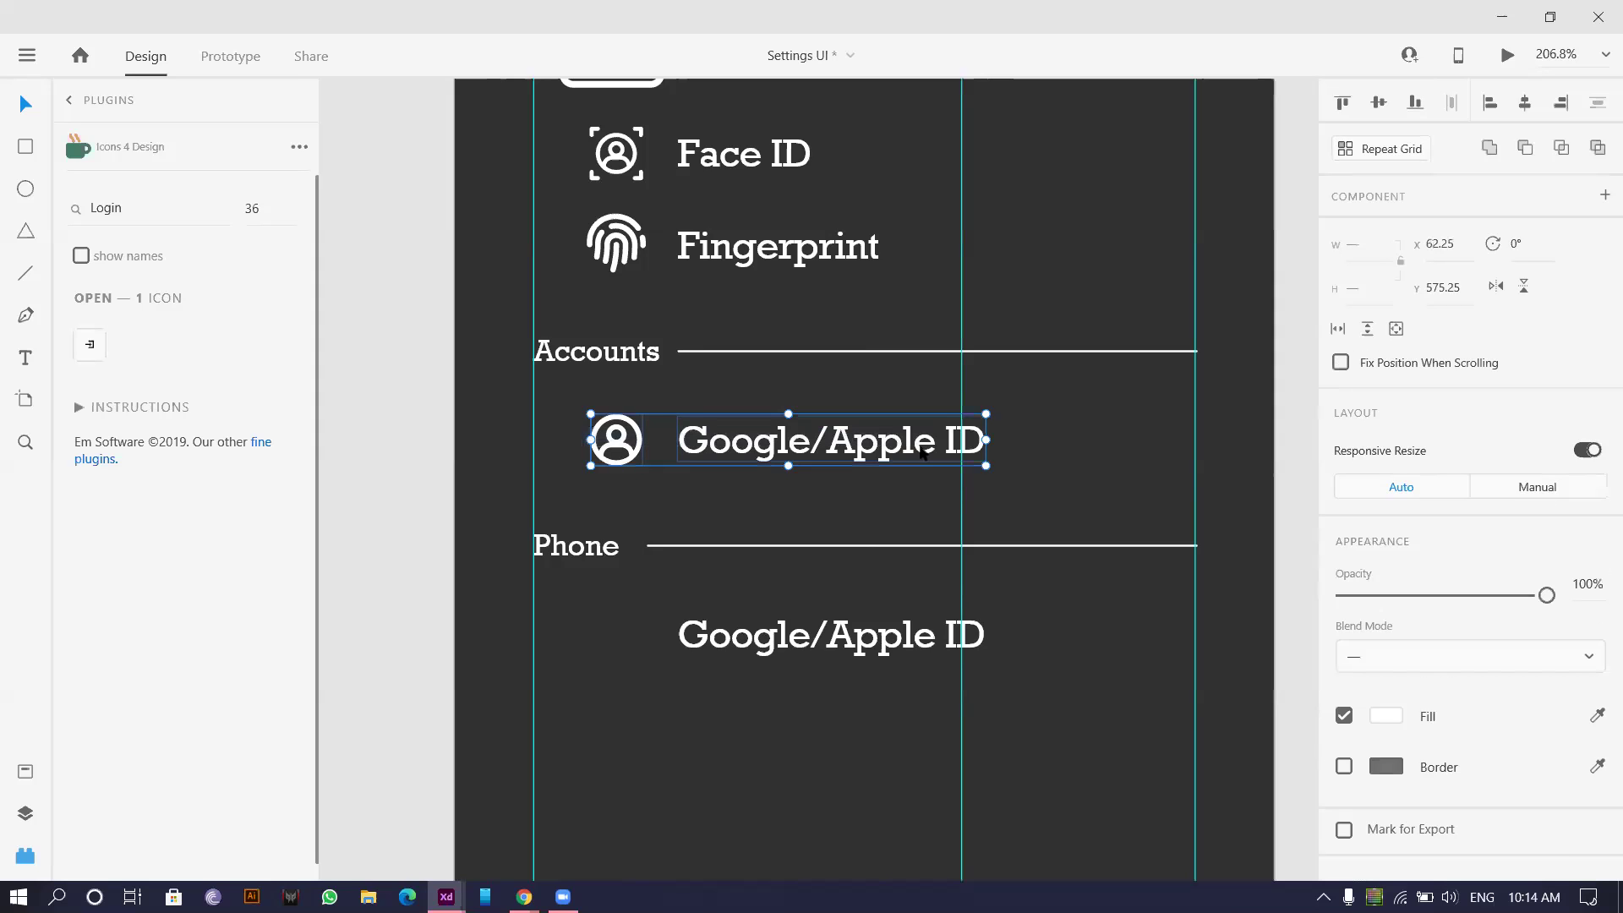
pyautogui.hotkey('ctrl', 'g')
# - Move the Network row up closer to the Wifi row, and try distributing the section's ungrouped elements vertically before undoing that distribution
pyautogui.scroll(-4, 922, 454)
pyautogui.scroll(5, 523, 405)
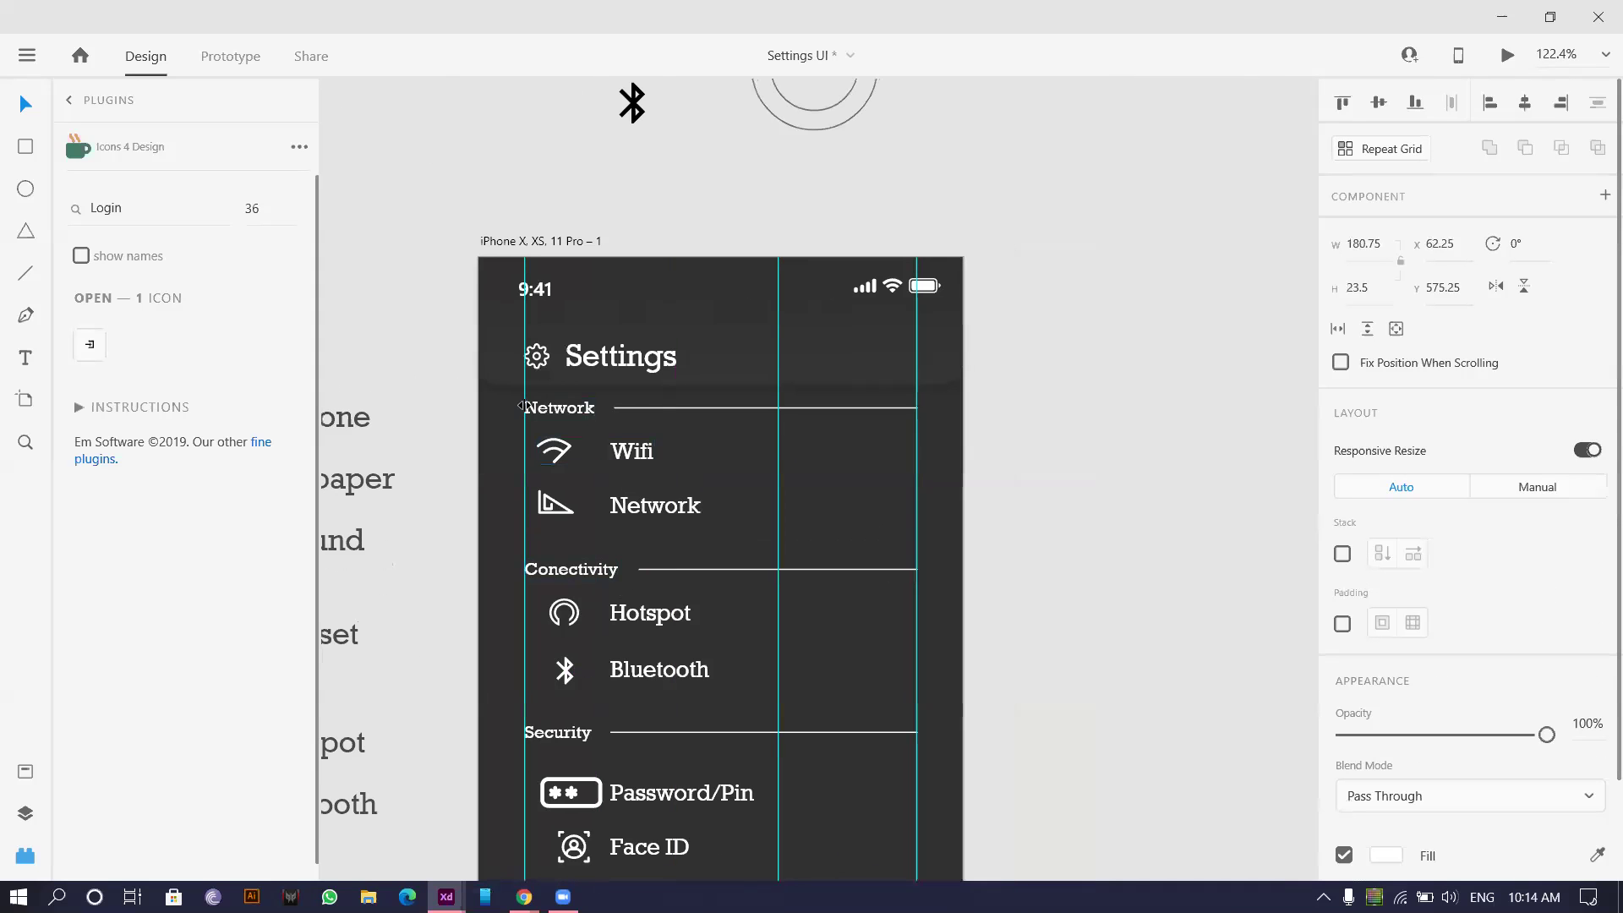
pyautogui.scroll(4, 522, 405)
pyautogui.click(701, 572)
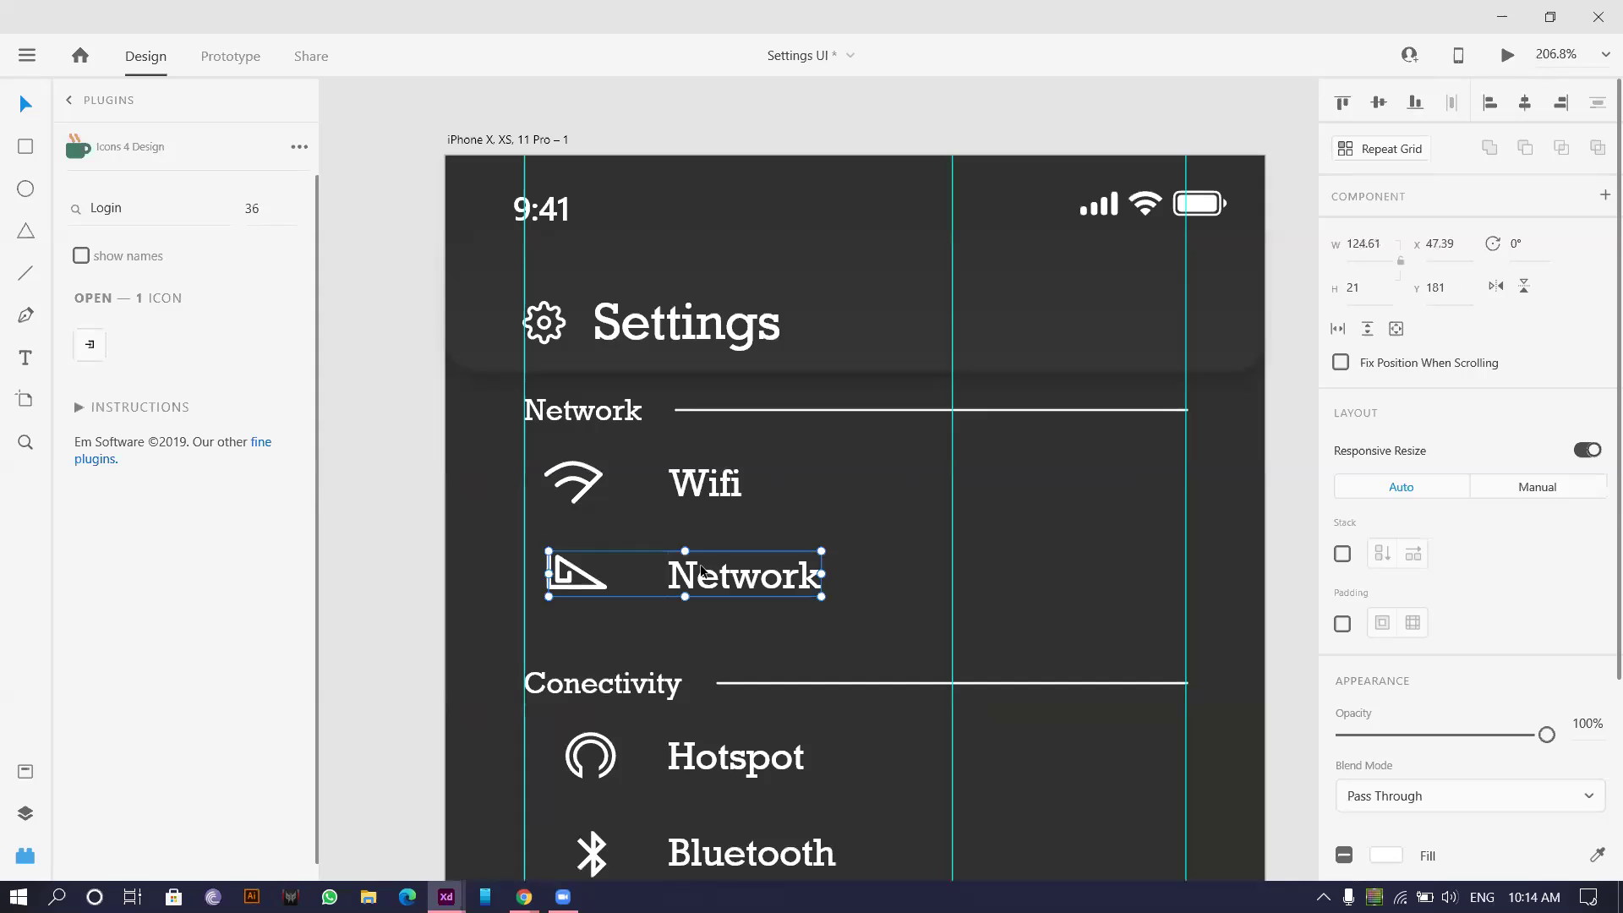
pyautogui.moveTo(471, 405); pyautogui.dragTo(1101, 352)
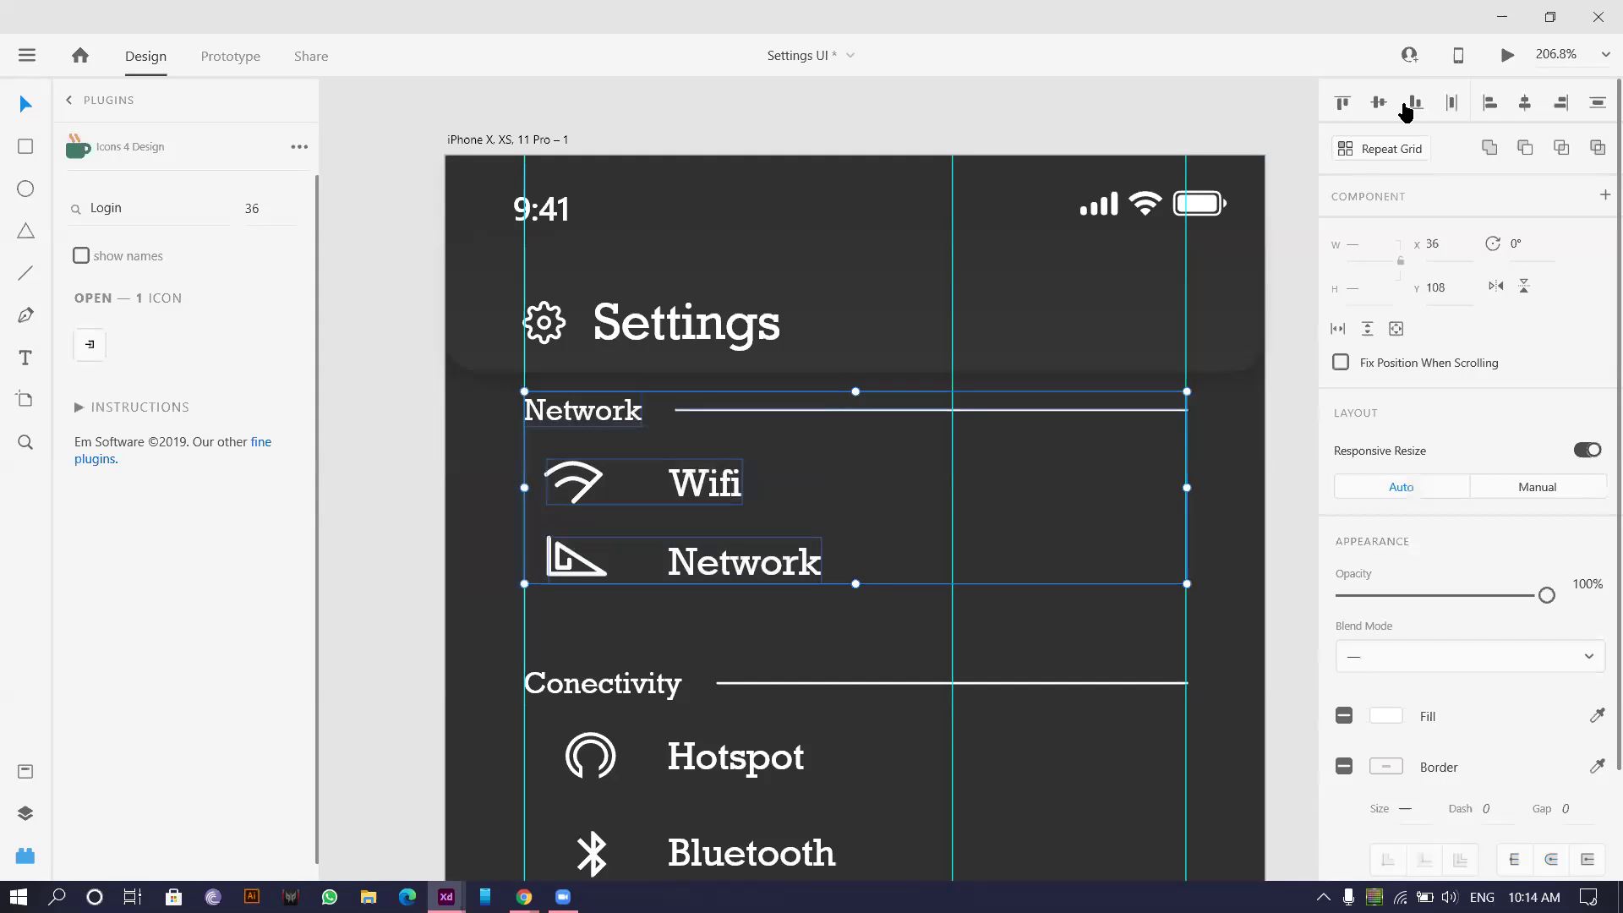
pyautogui.click(1598, 108)
pyautogui.hotkey('ctrl', 'z')
# - Group the Network heading with its divider line and distribute the heading, Wifi and Network rows evenly in the vertical direction
pyautogui.click(470, 412)
pyautogui.moveTo(469, 411); pyautogui.dragTo(913, 393)
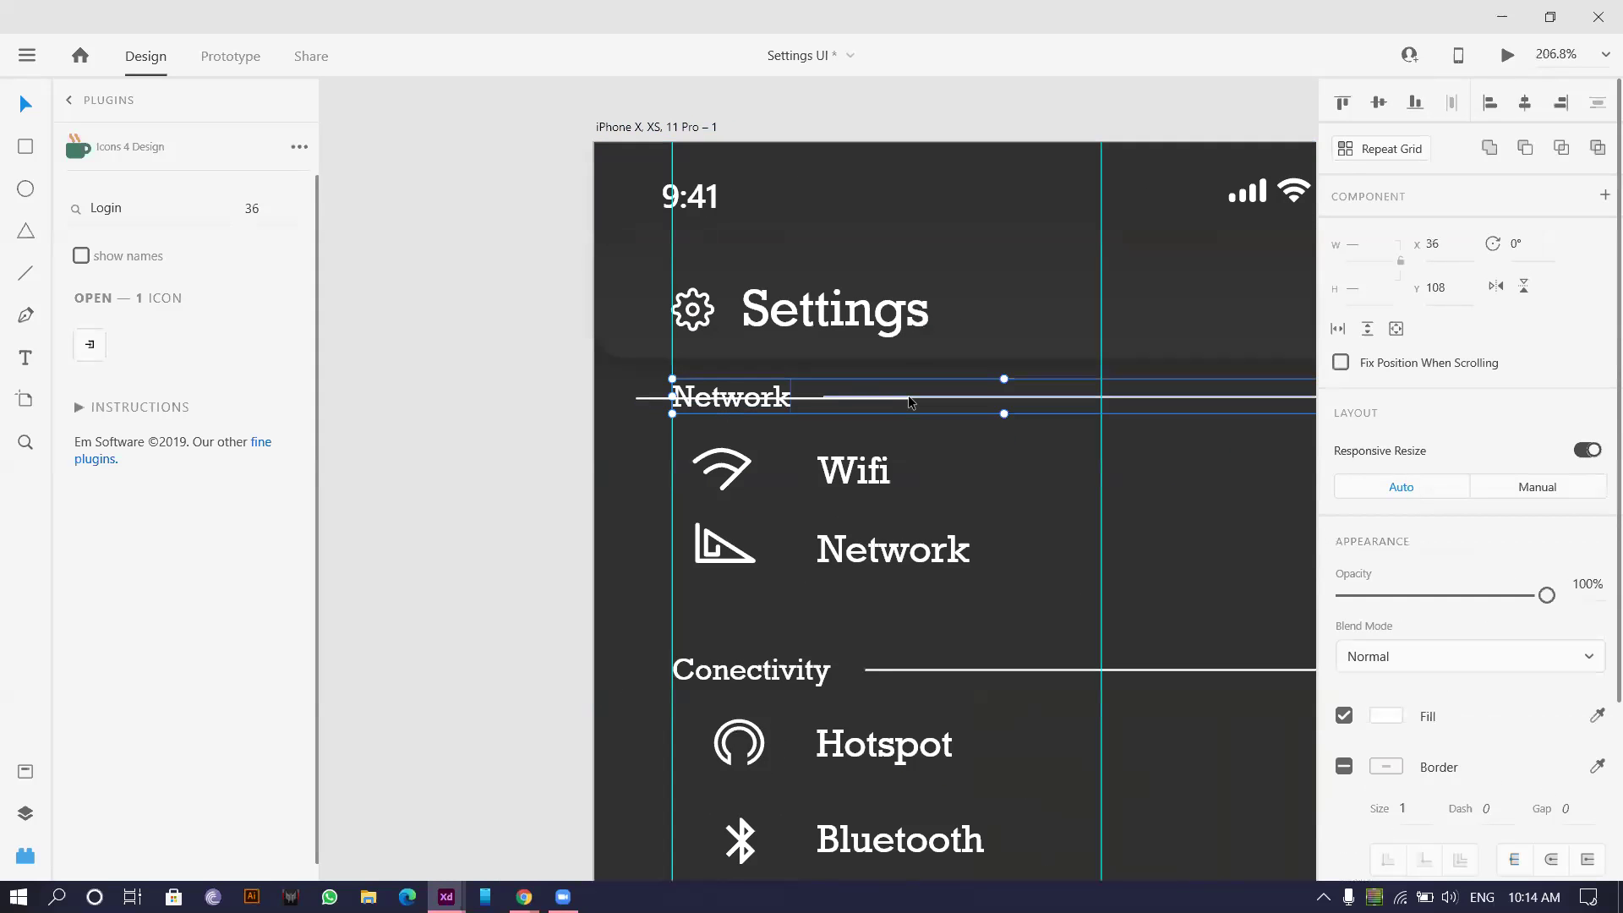
pyautogui.moveTo(652, 391); pyautogui.dragTo(923, 569)
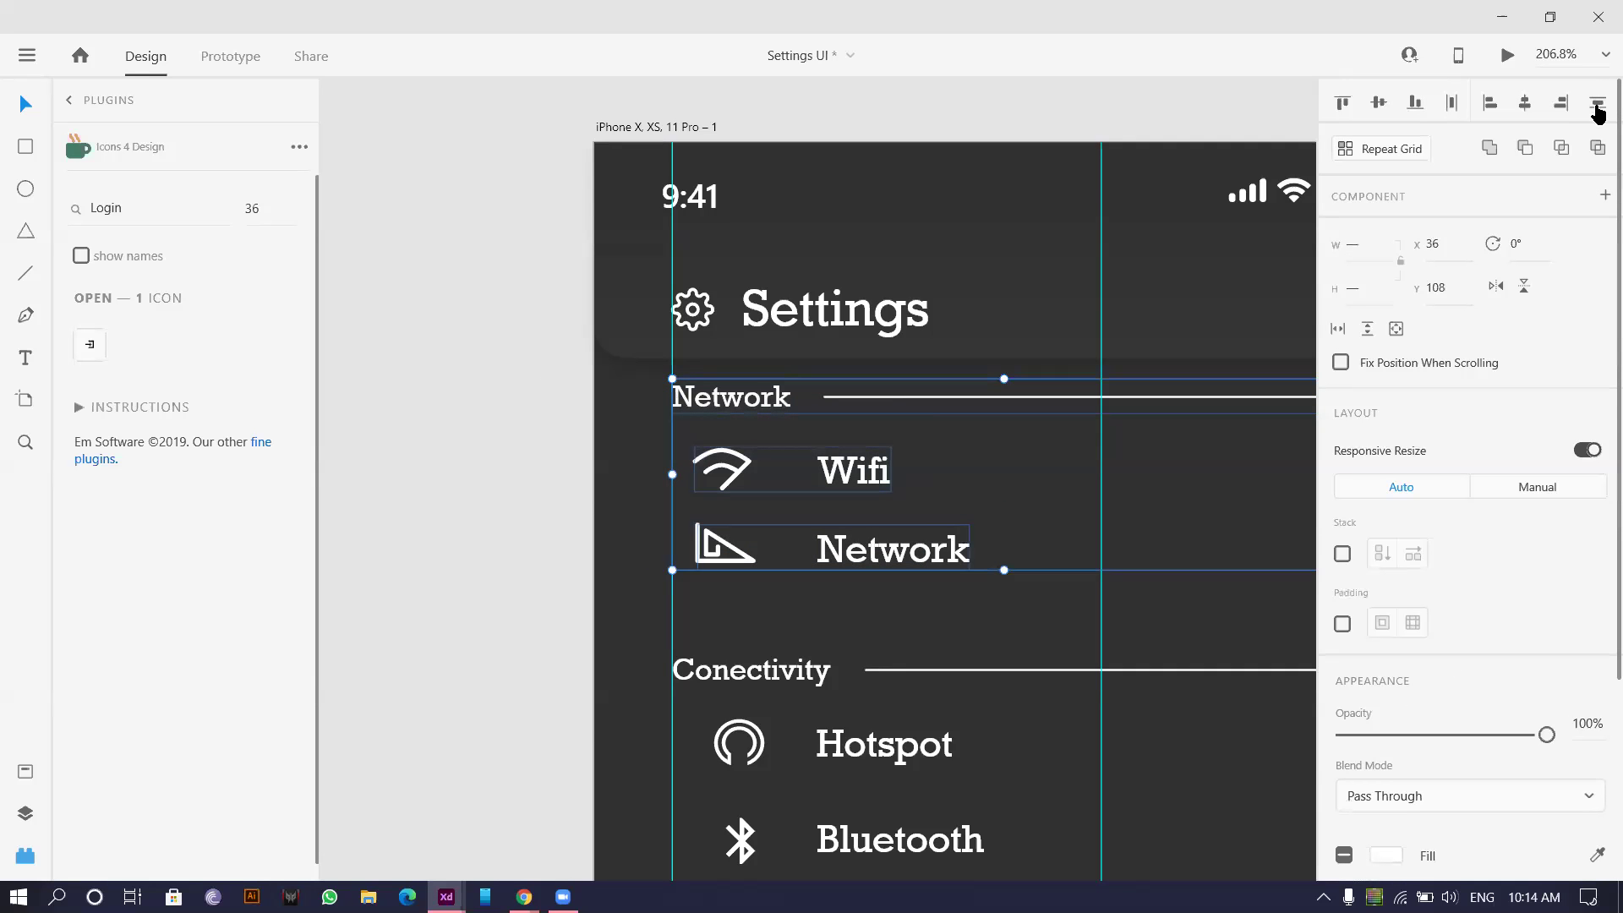
pyautogui.moveTo(773, 650); pyautogui.dragTo(584, 538)
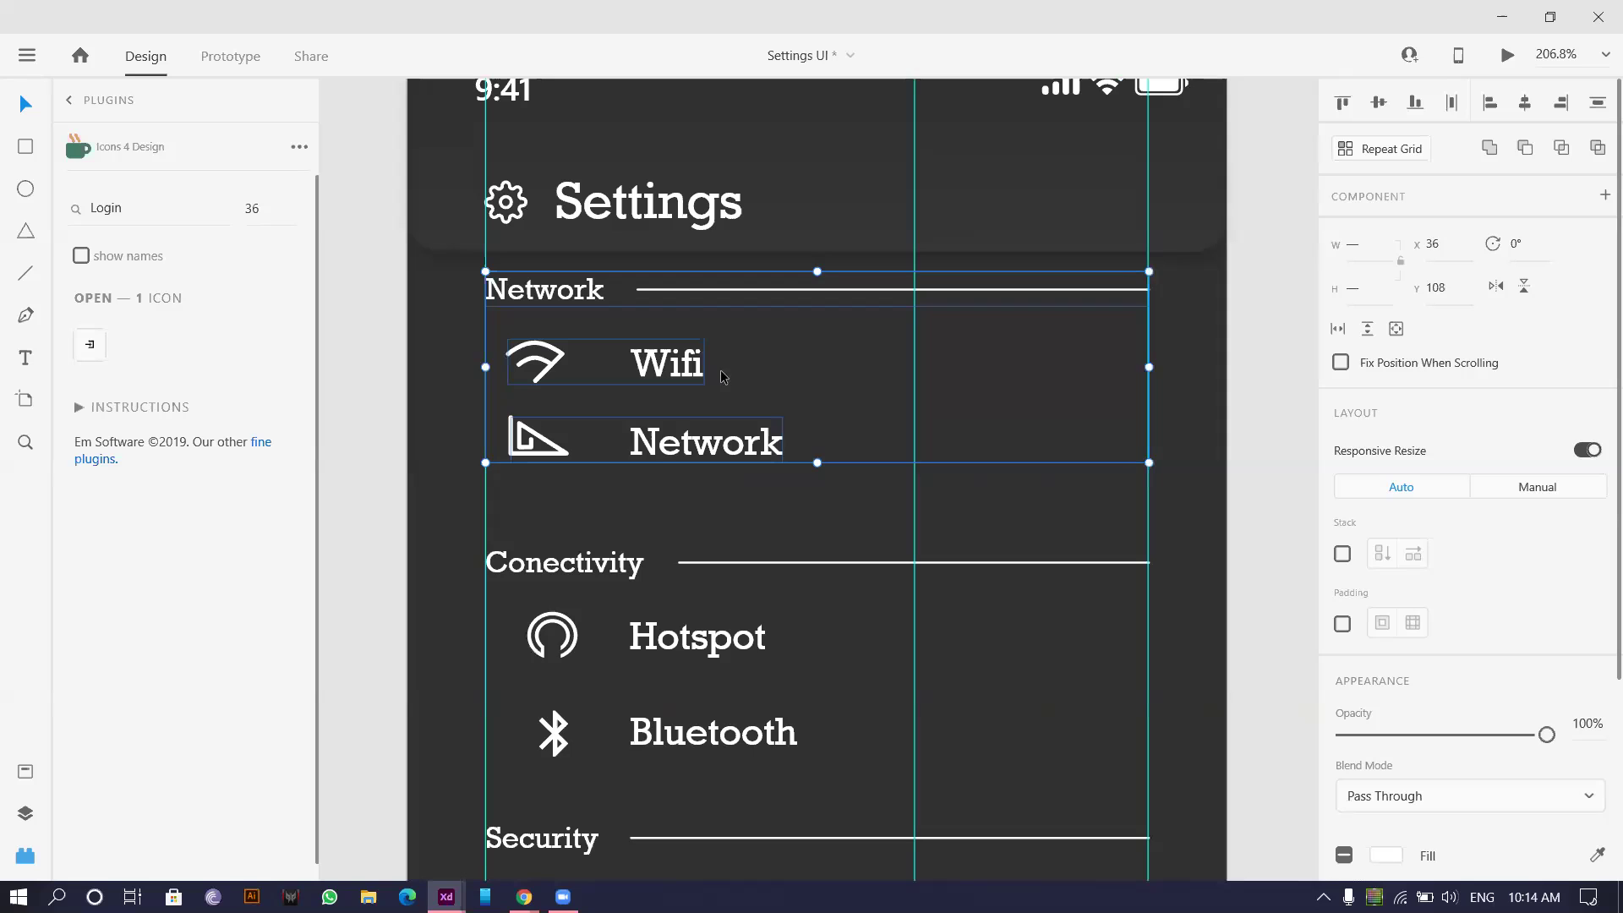
# - Group the Conectivity heading with its line, raise the Bluetooth row, and distribute the section's heading and rows evenly in the vertical direction
pyautogui.moveTo(454, 563); pyautogui.dragTo(852, 591)
pyautogui.moveTo(735, 732); pyautogui.dragTo(735, 706)
pyautogui.moveTo(441, 551); pyautogui.dragTo(723, 734)
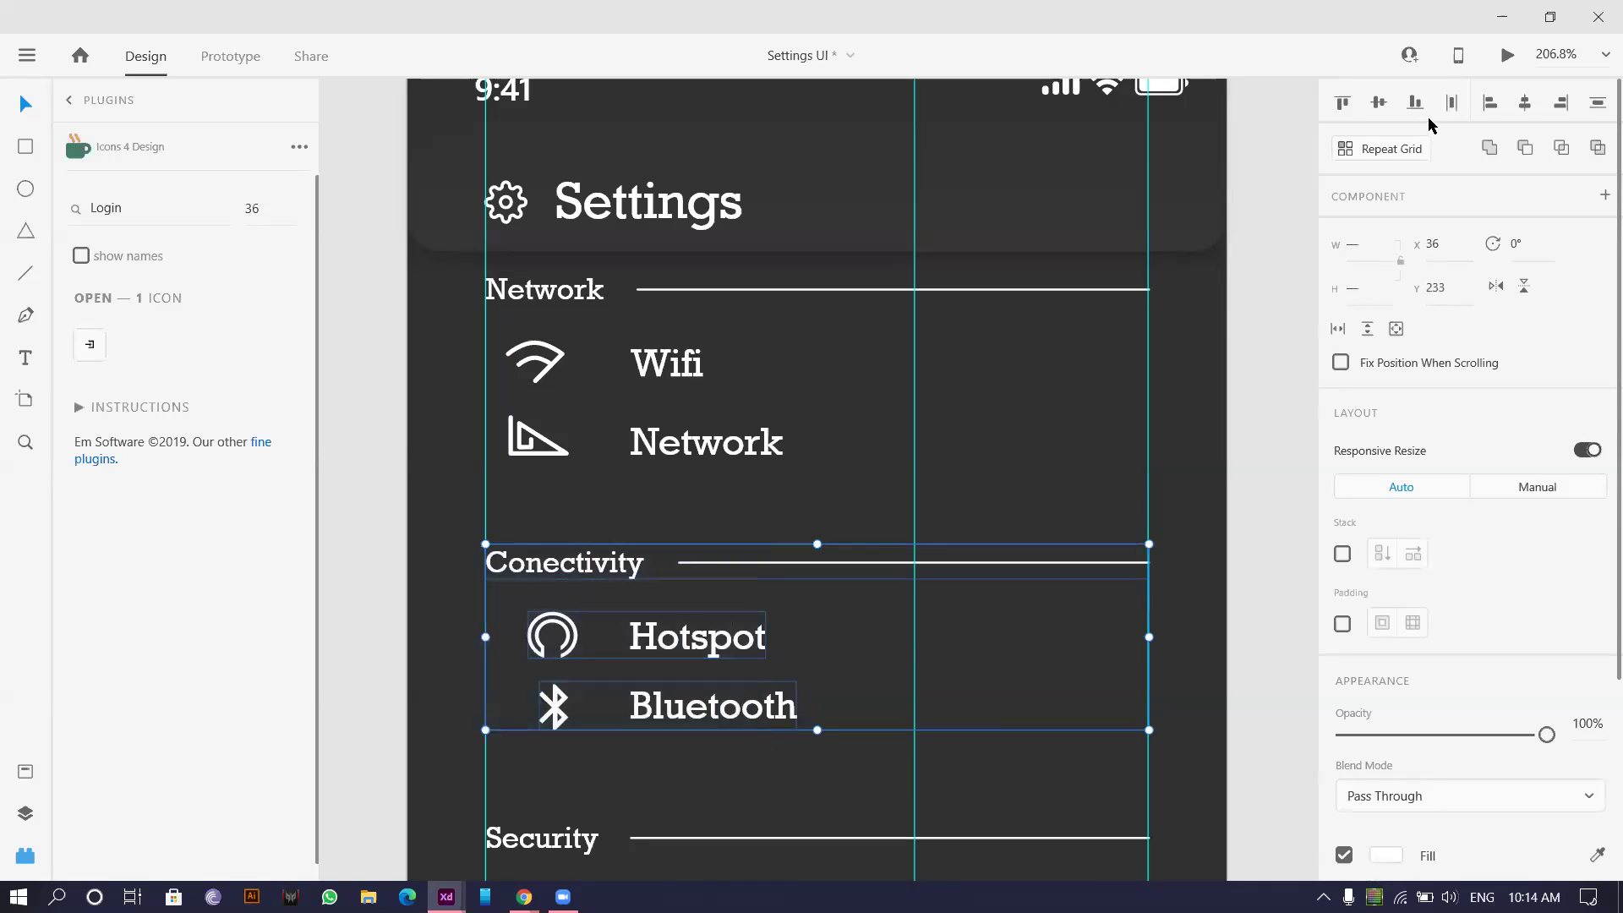
pyautogui.scroll(-3, 954, 490)
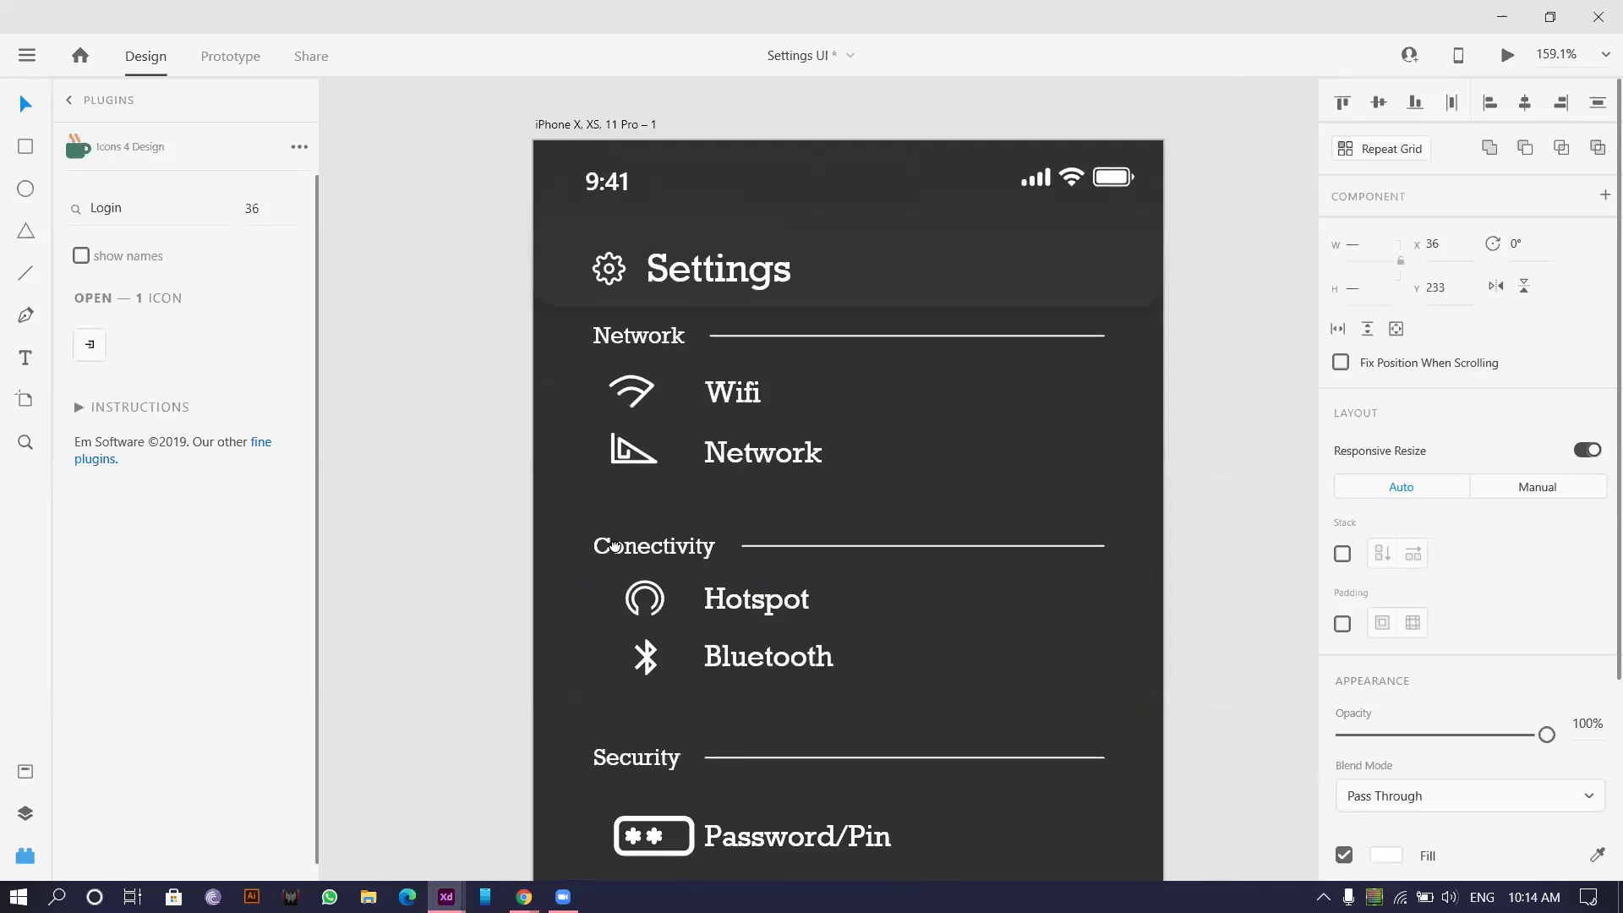
pyautogui.scroll(-5, 761, 465)
pyautogui.scroll(1, 591, 384)
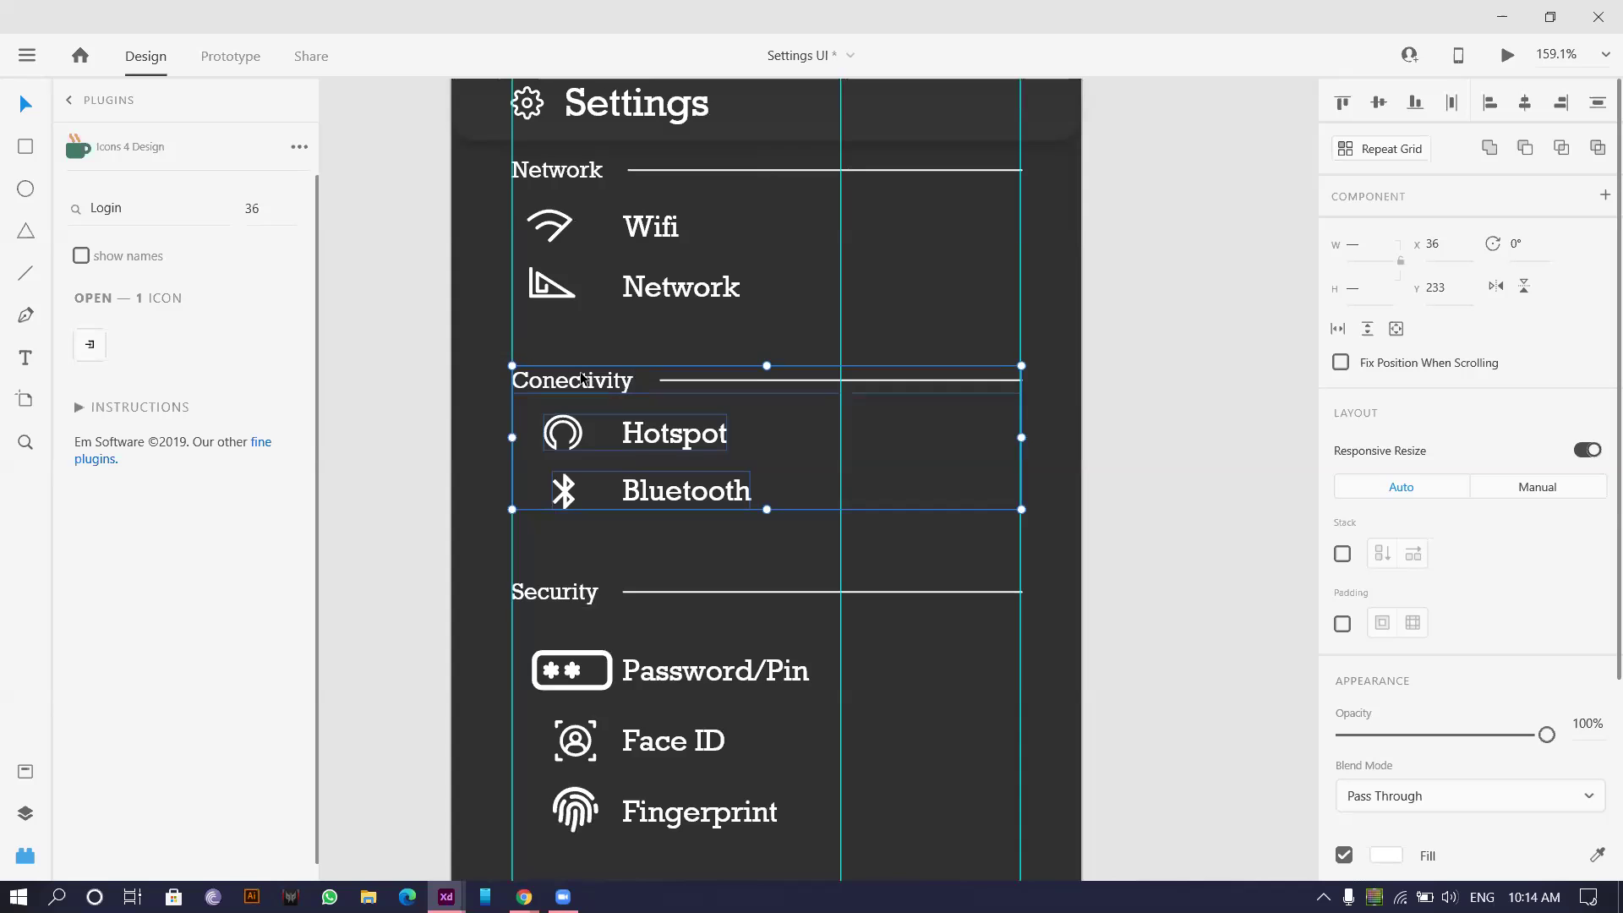
# - Move the whole Conectivity section up by 15 px to Y 218, closer to the Network section
pyautogui.scroll(4, 574, 384)
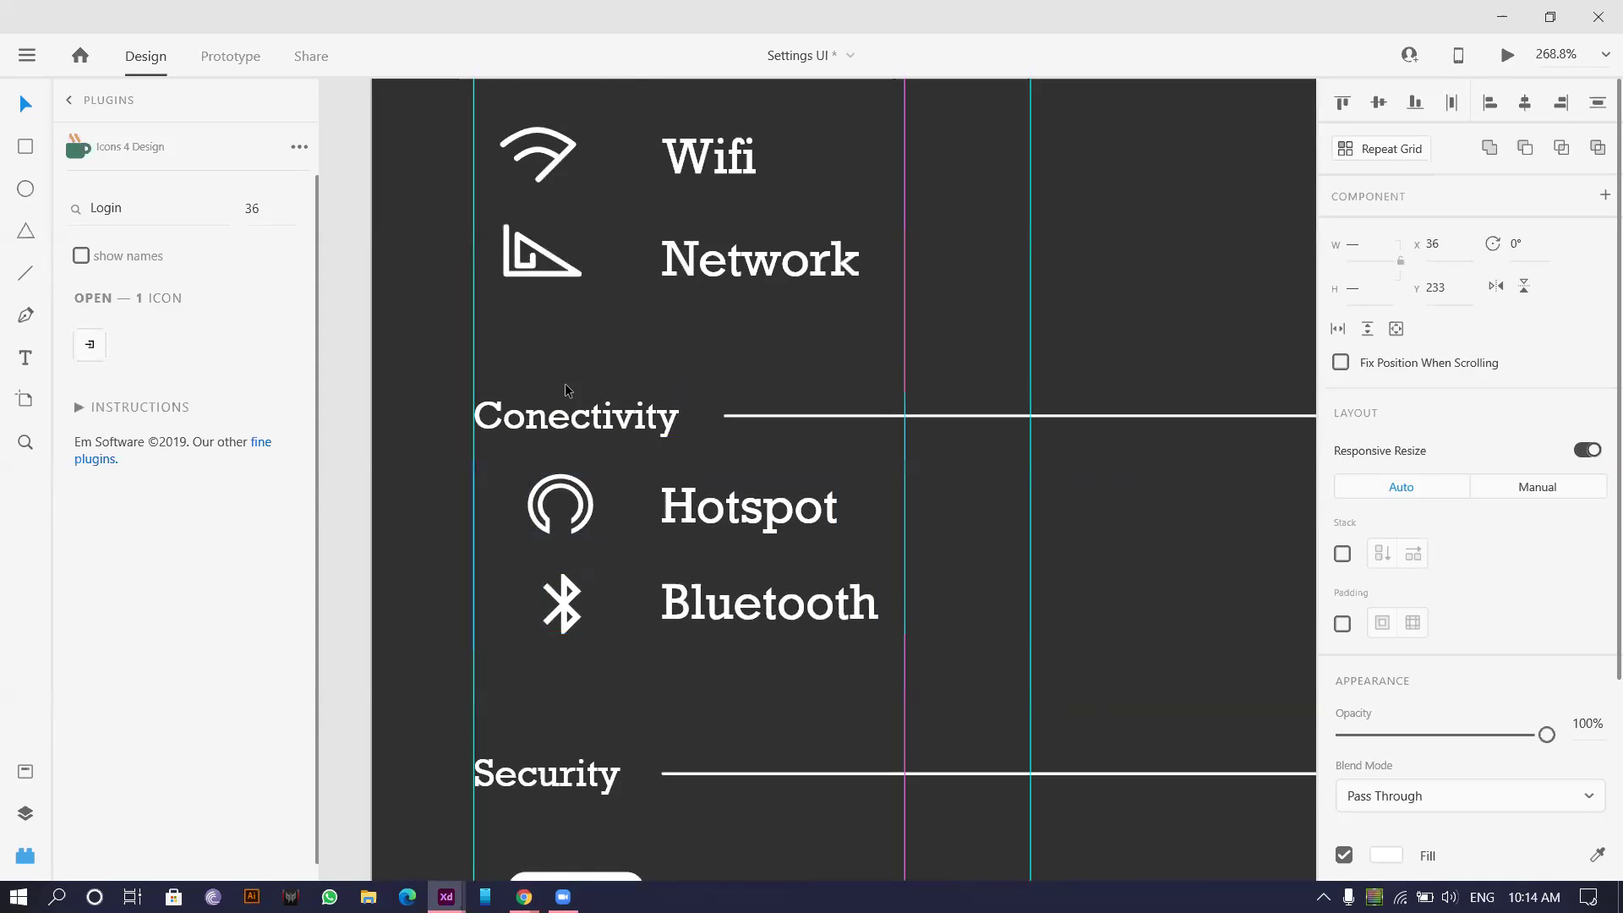
pyautogui.hotkey('shift', 'Up')
pyautogui.press('Up')
pyautogui.press('Up')
pyautogui.press('Up')
pyautogui.press('Up')
pyautogui.press('Up')
pyautogui.scroll(-1, 572, 426)
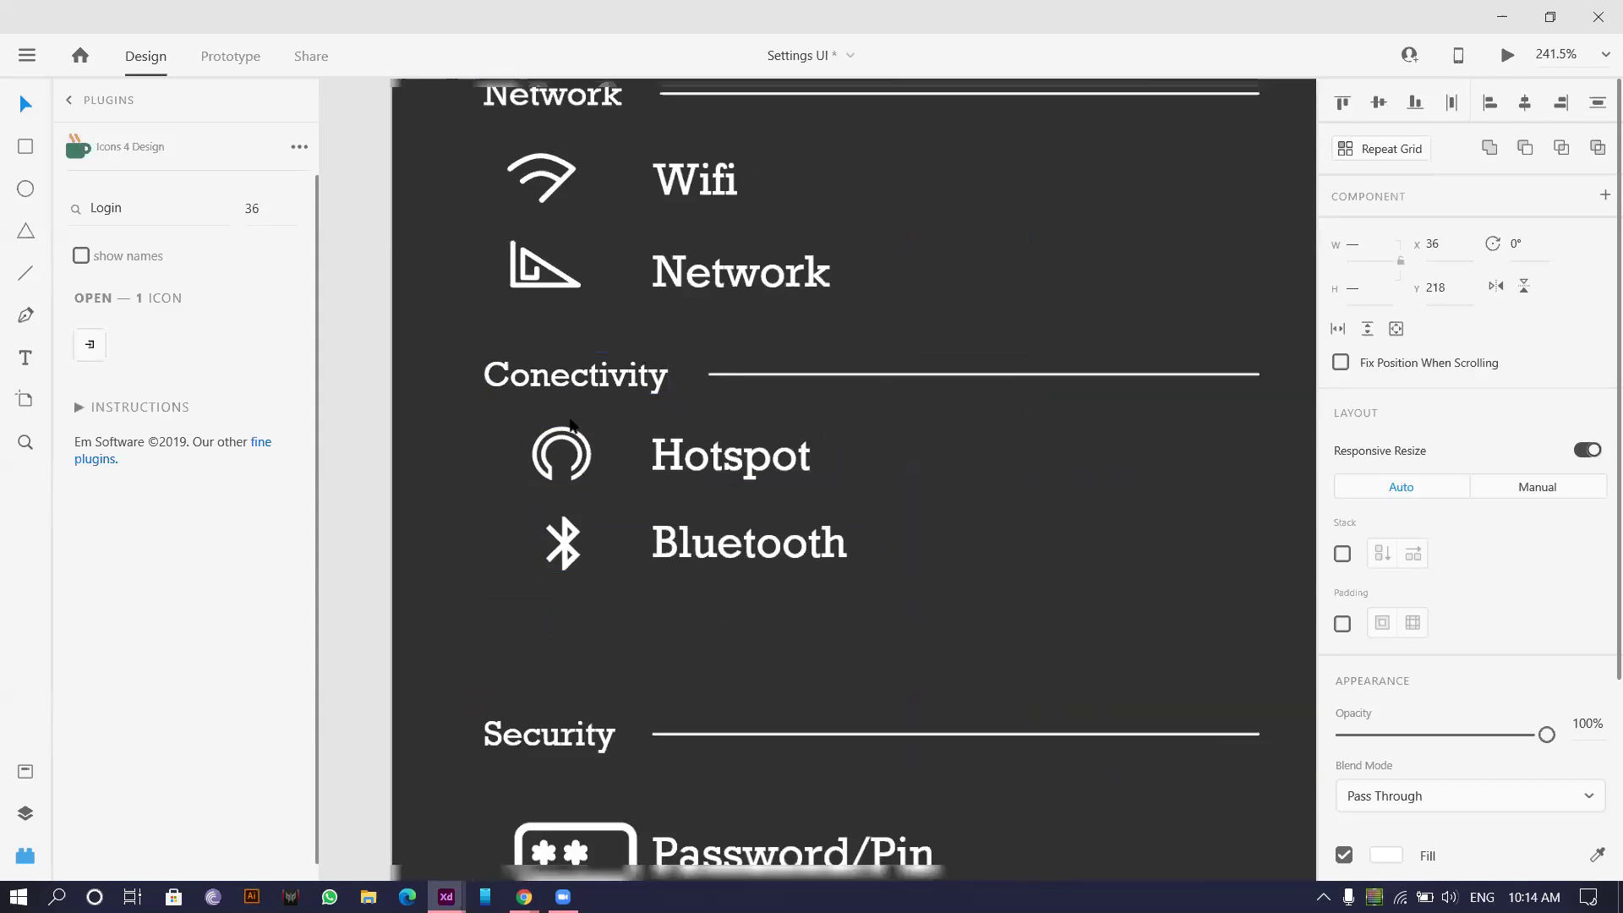
pyautogui.scroll(-3, 529, 539)
pyautogui.scroll(1, 529, 540)
pyautogui.scroll(-3, 529, 540)
pyautogui.scroll(1, 541, 596)
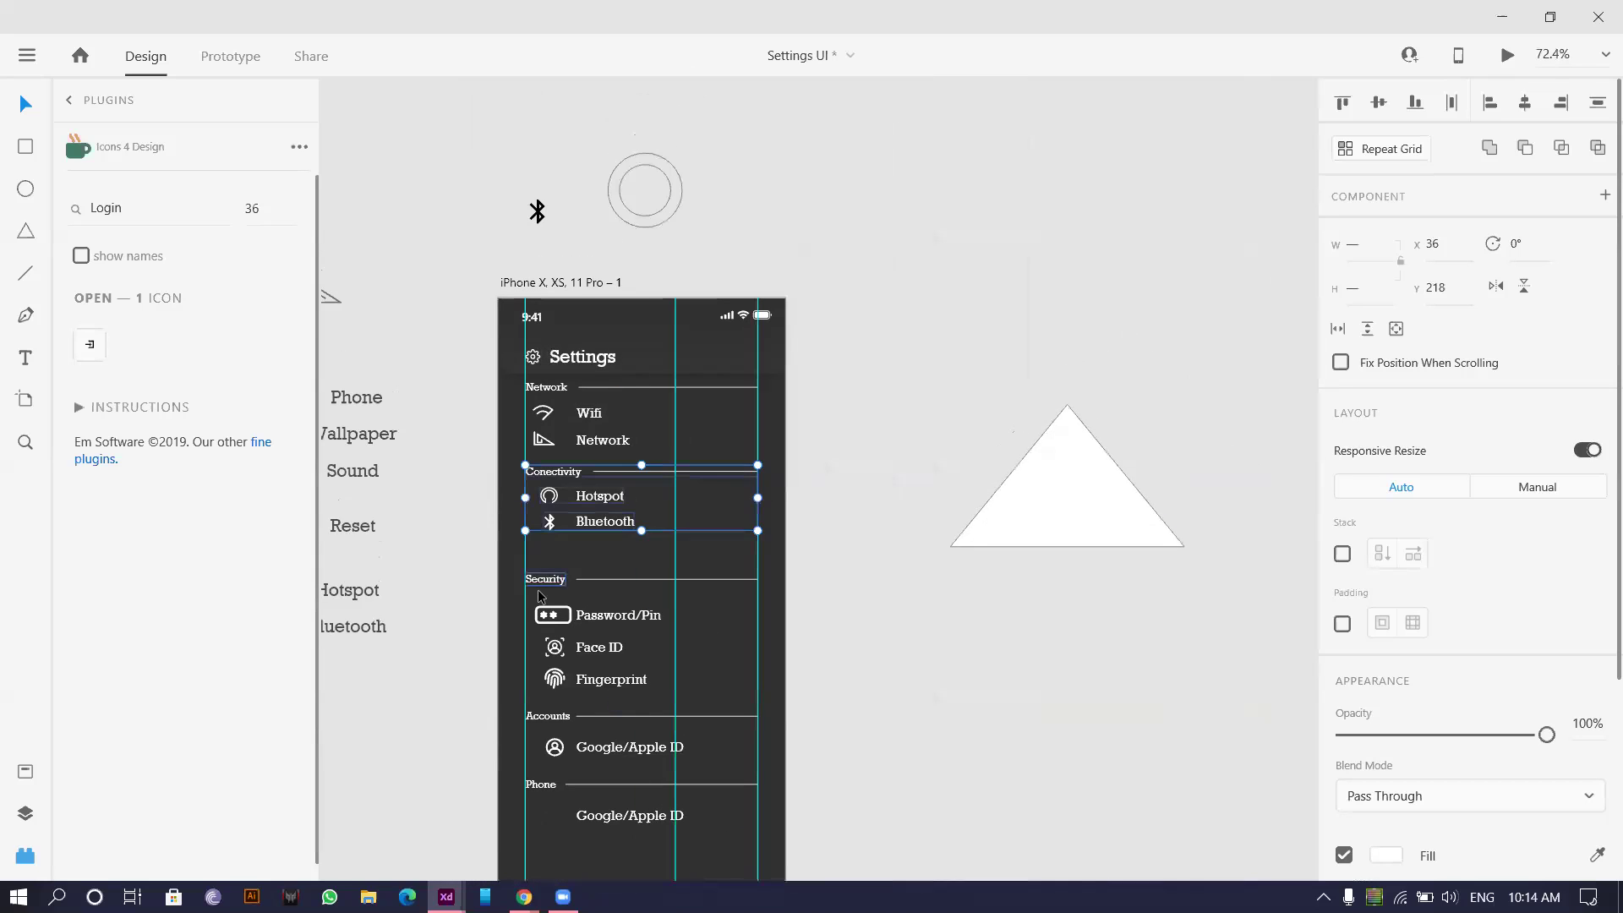
# - Raise the Fingerprint row closer to Face ID and distribute the Security heading and its three rows evenly in the vertical direction
pyautogui.scroll(3, 541, 596)
pyautogui.doubleClick(591, 754)
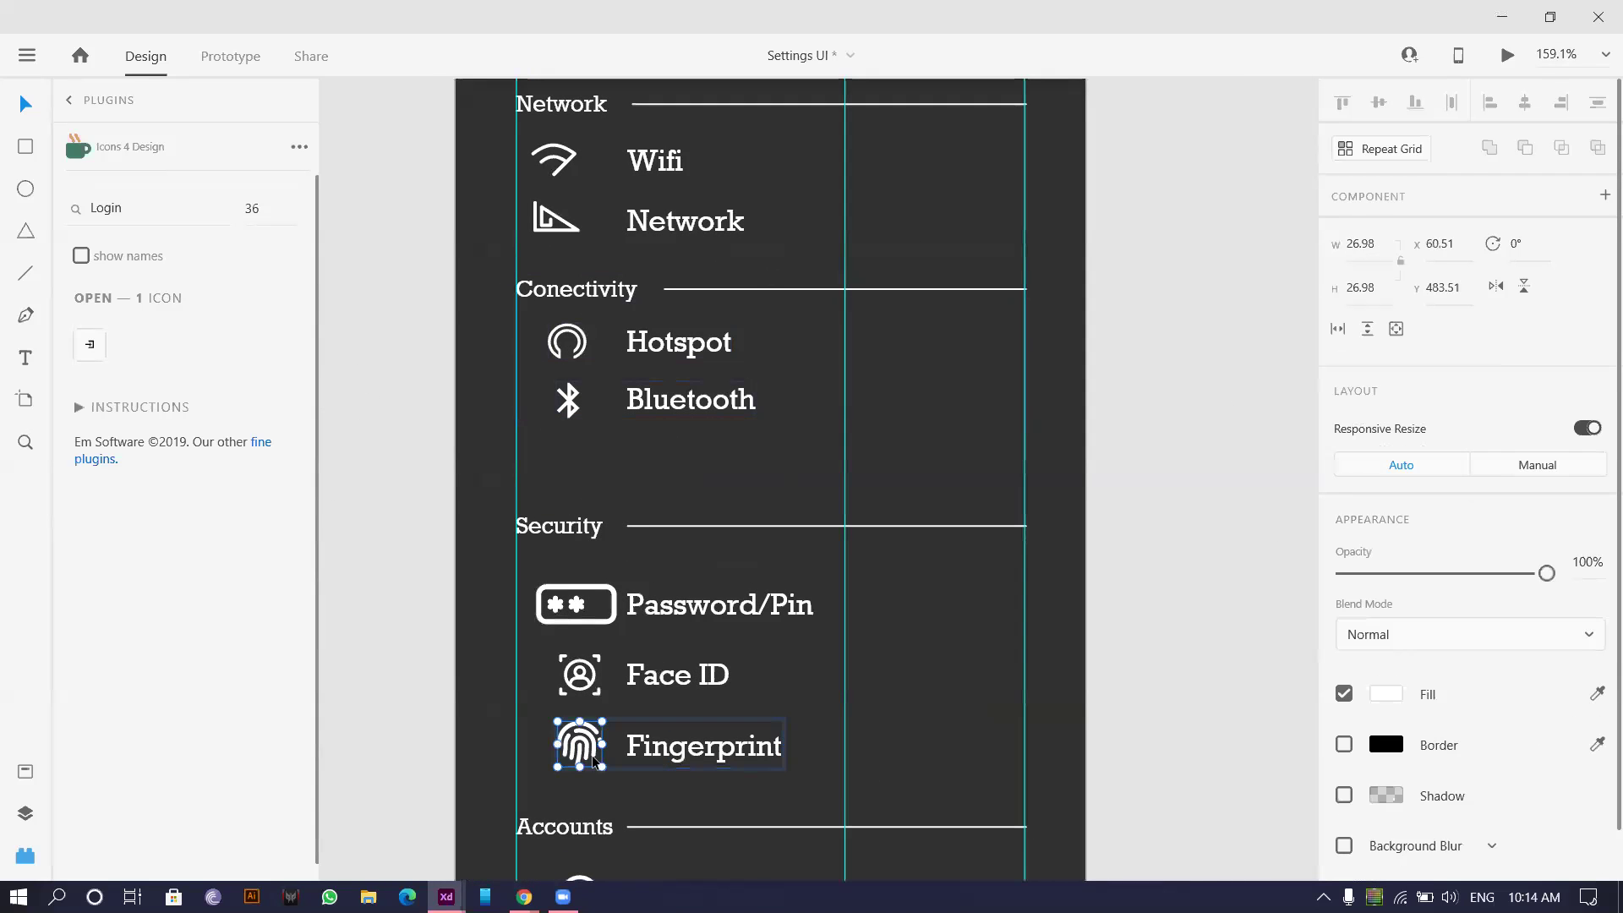
pyautogui.click(859, 733)
pyautogui.moveTo(580, 747); pyautogui.dragTo(578, 732)
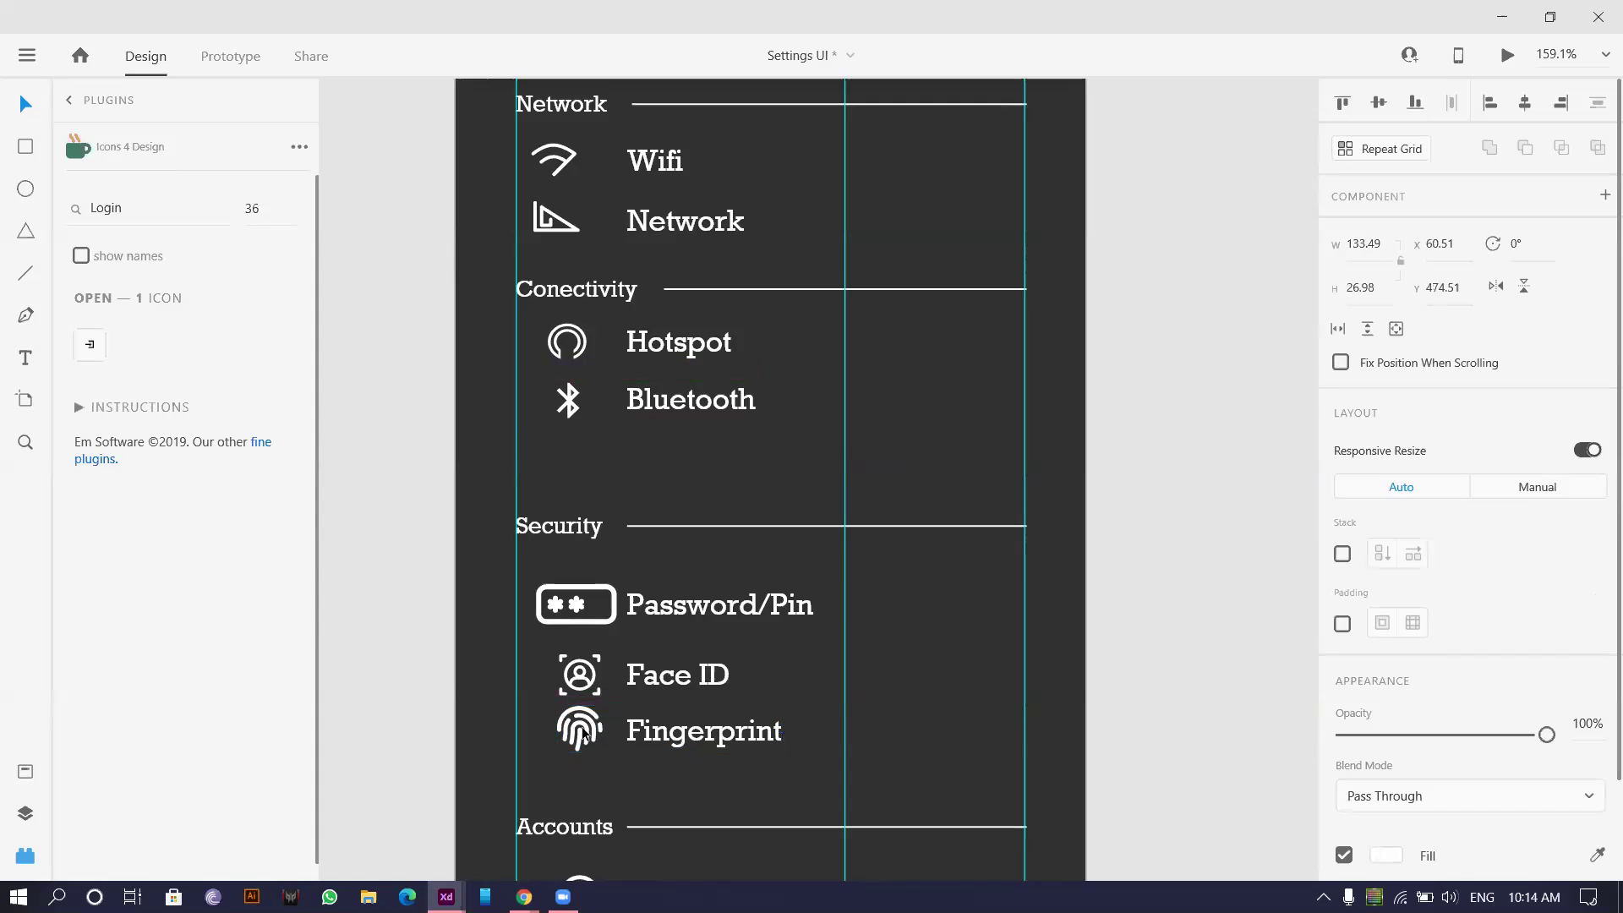
pyautogui.moveTo(511, 524)
pyautogui.mouseDown()
pyautogui.moveTo(815, 750)
pyautogui.moveTo(804, 528)
pyautogui.mouseUp()
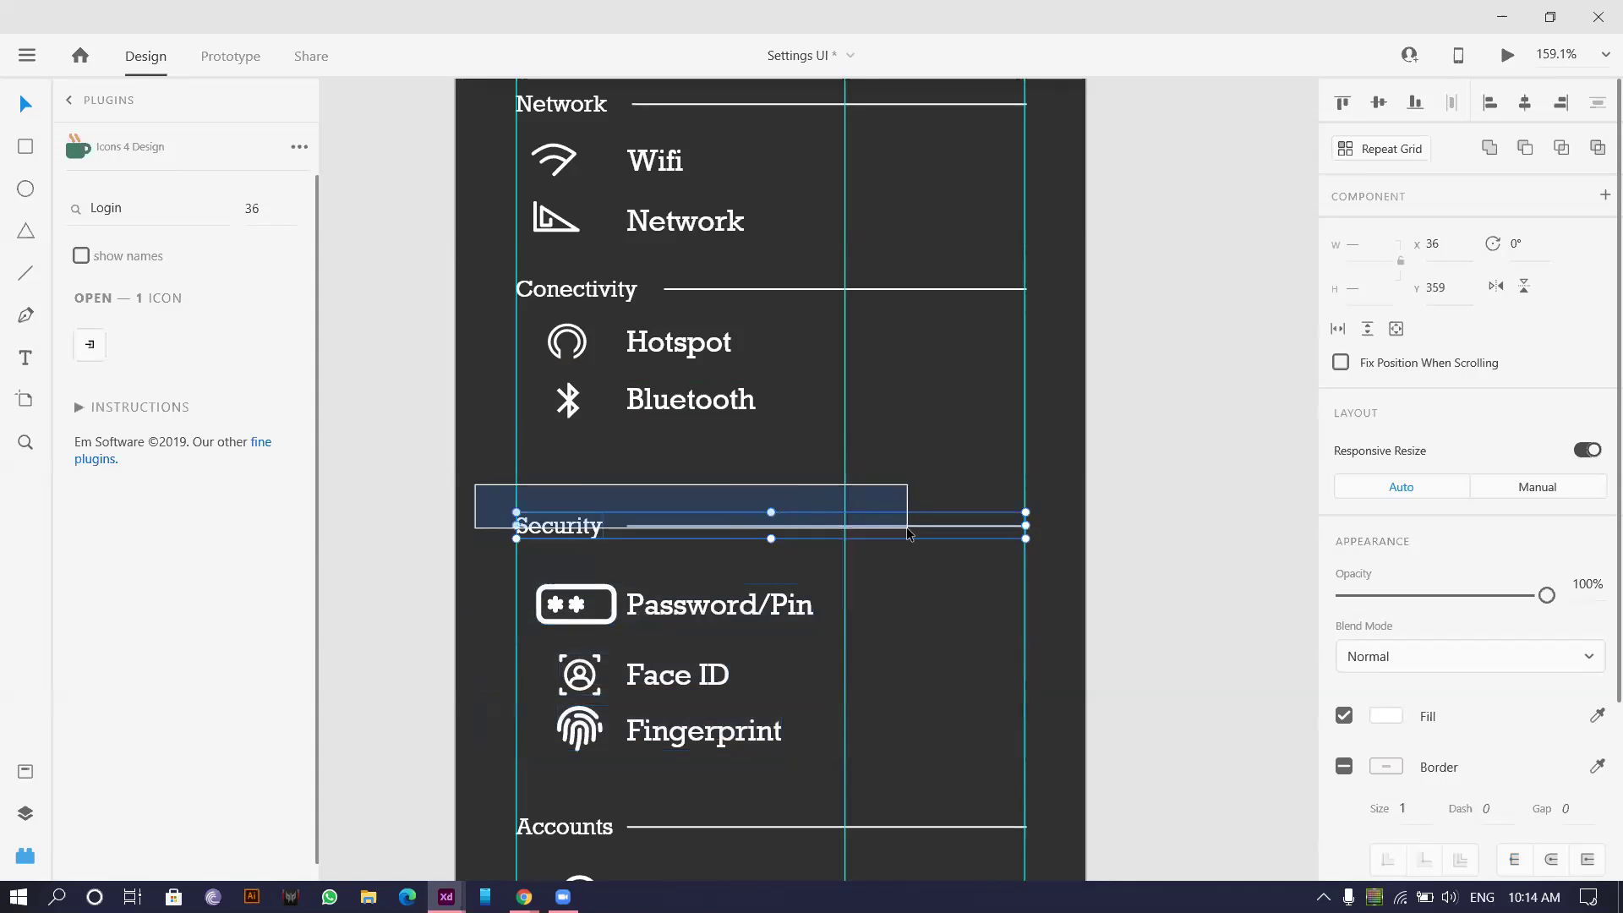
pyautogui.moveTo(570, 486); pyautogui.dragTo(798, 810)
pyautogui.click(1601, 107)
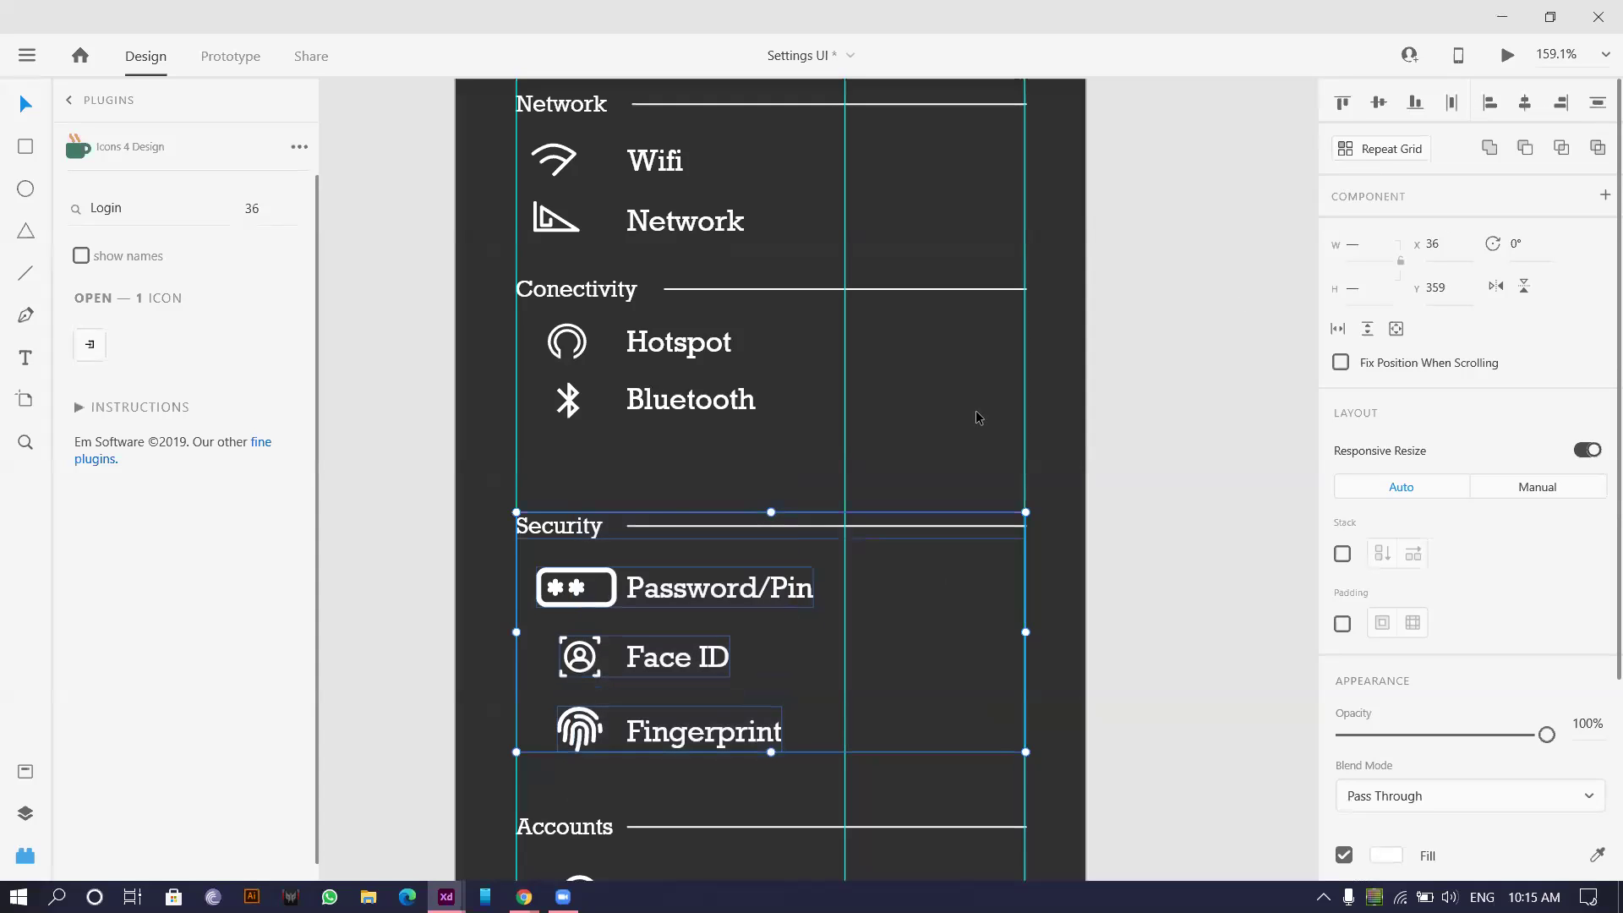
# - Move the Security section up closer to the Conectivity section, and raise the Accounts section to follow beneath it
pyautogui.scroll(2, 649, 507)
pyautogui.moveTo(551, 506); pyautogui.dragTo(697, 465)
pyautogui.scroll(-5, 464, 696)
pyautogui.scroll(4, 485, 535)
pyautogui.scroll(5, 688, 536)
pyautogui.click(697, 479)
pyautogui.click(642, 563)
pyautogui.scroll(-5, 642, 564)
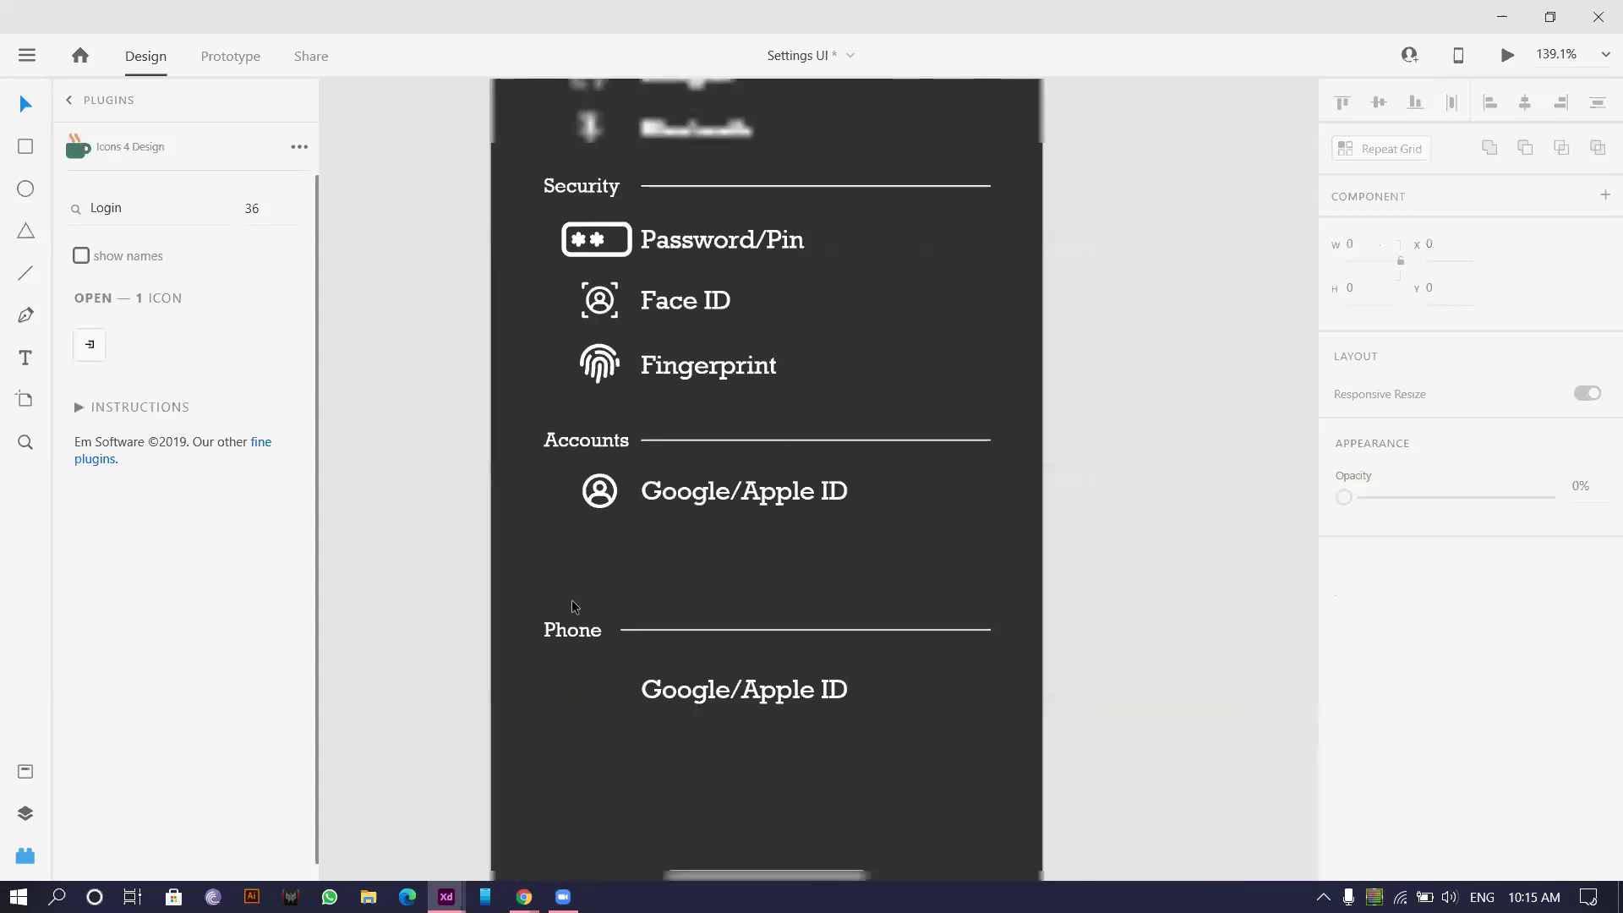
# - Move the Phone heading with its line up closer to the Accounts section and delete the placeholder Google/Apple ID text beneath it
pyautogui.click(671, 631)
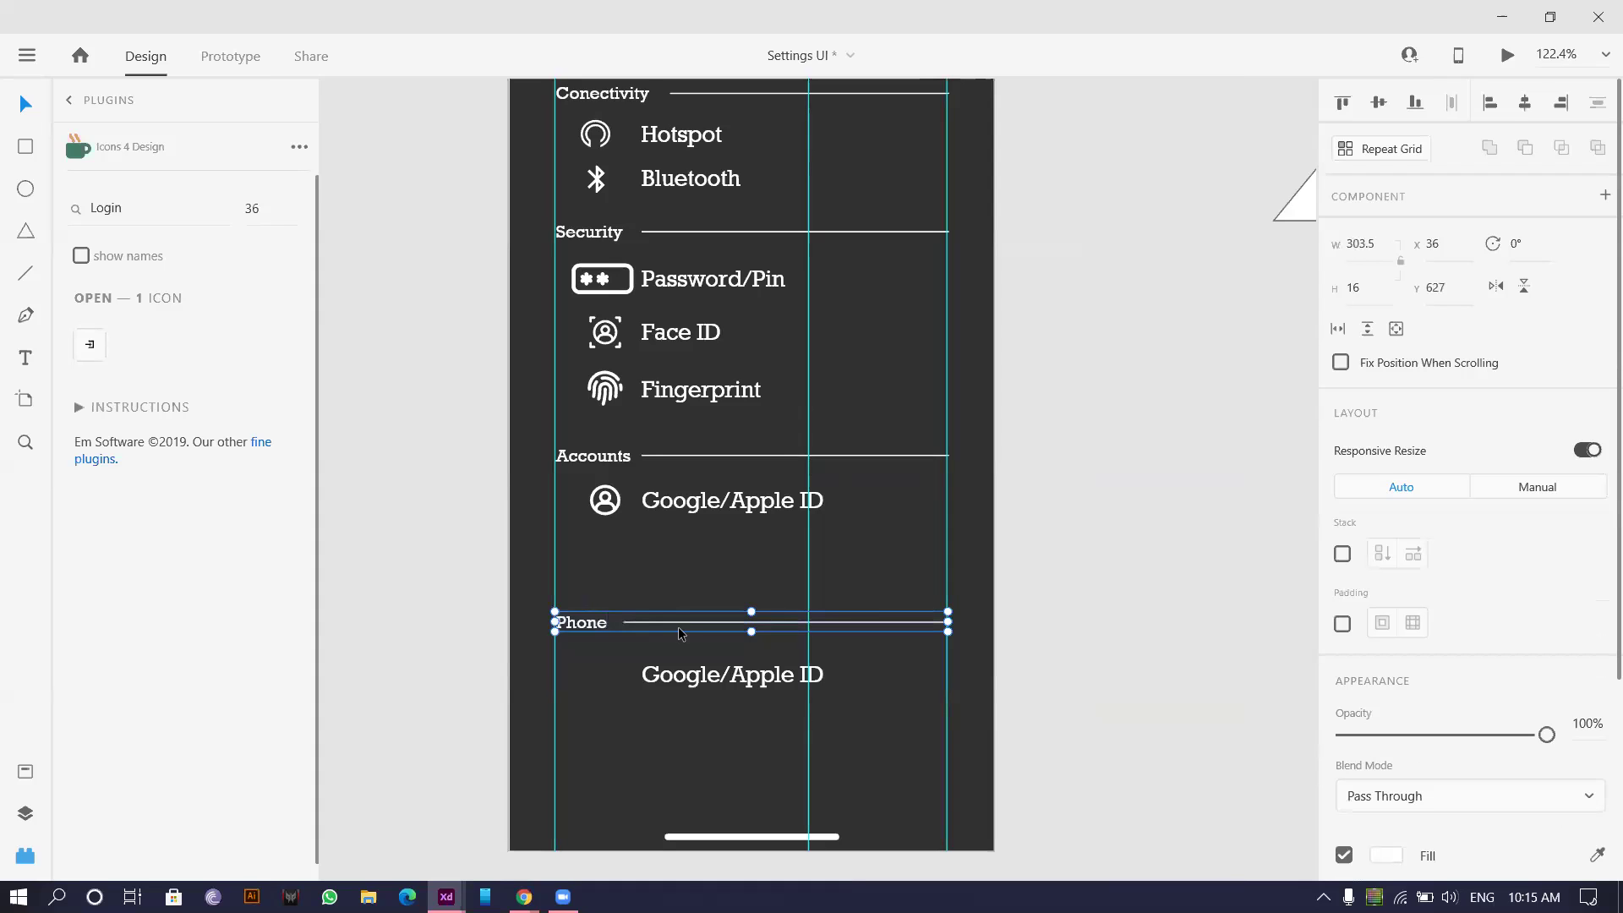
pyautogui.moveTo(681, 623); pyautogui.dragTo(681, 572)
pyautogui.click(675, 678)
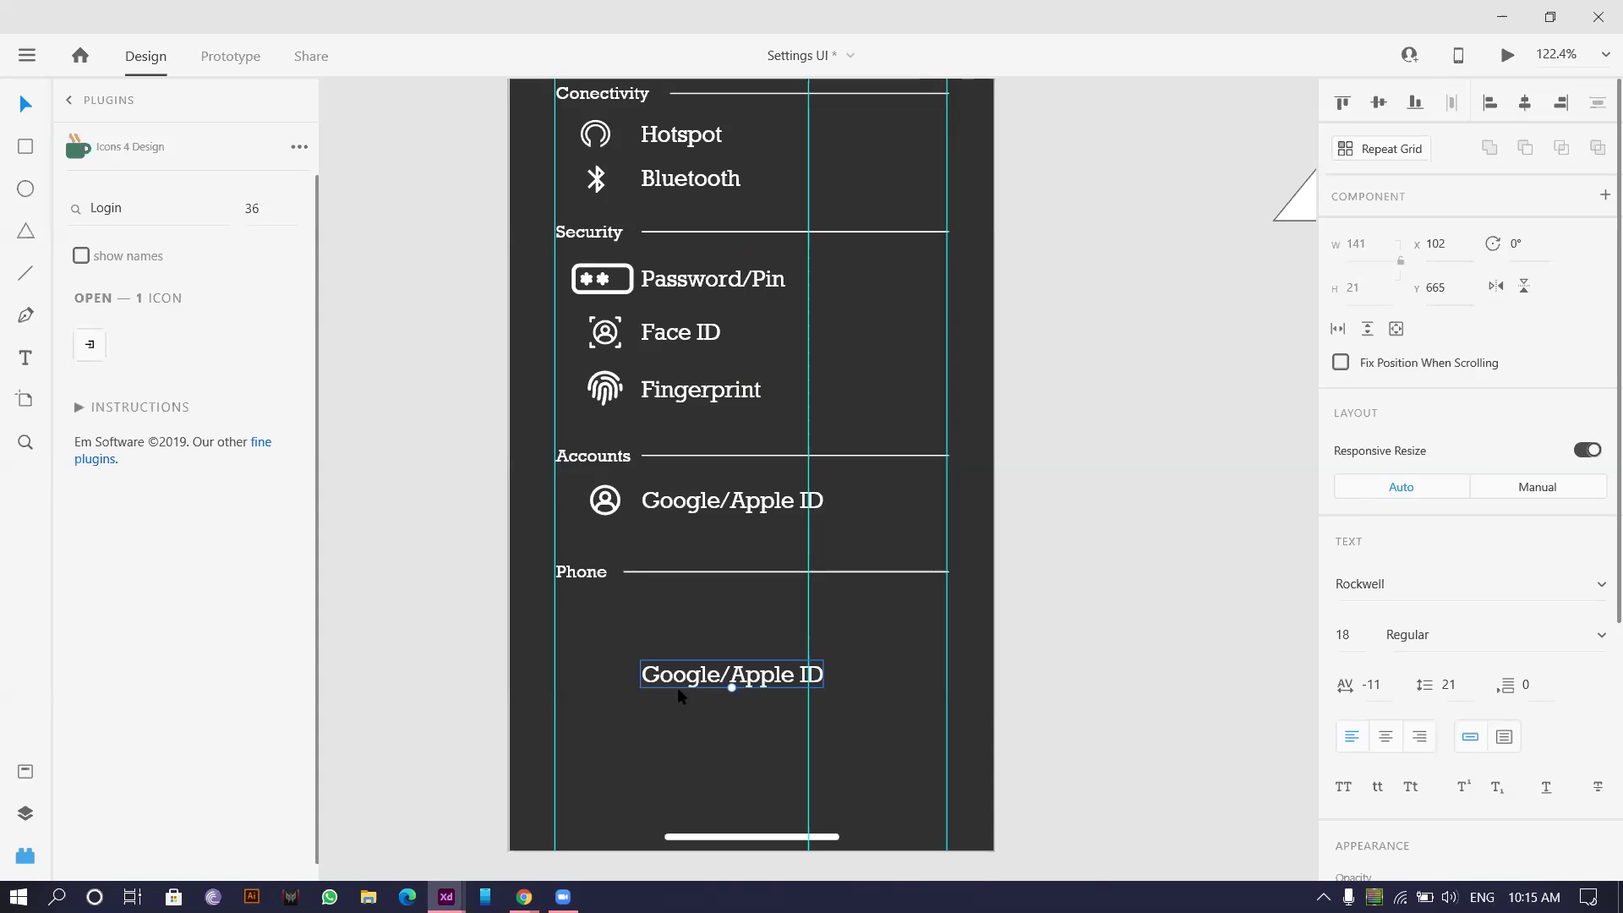
pyautogui.press('Delete')
pyautogui.scroll(-5, 611, 605)
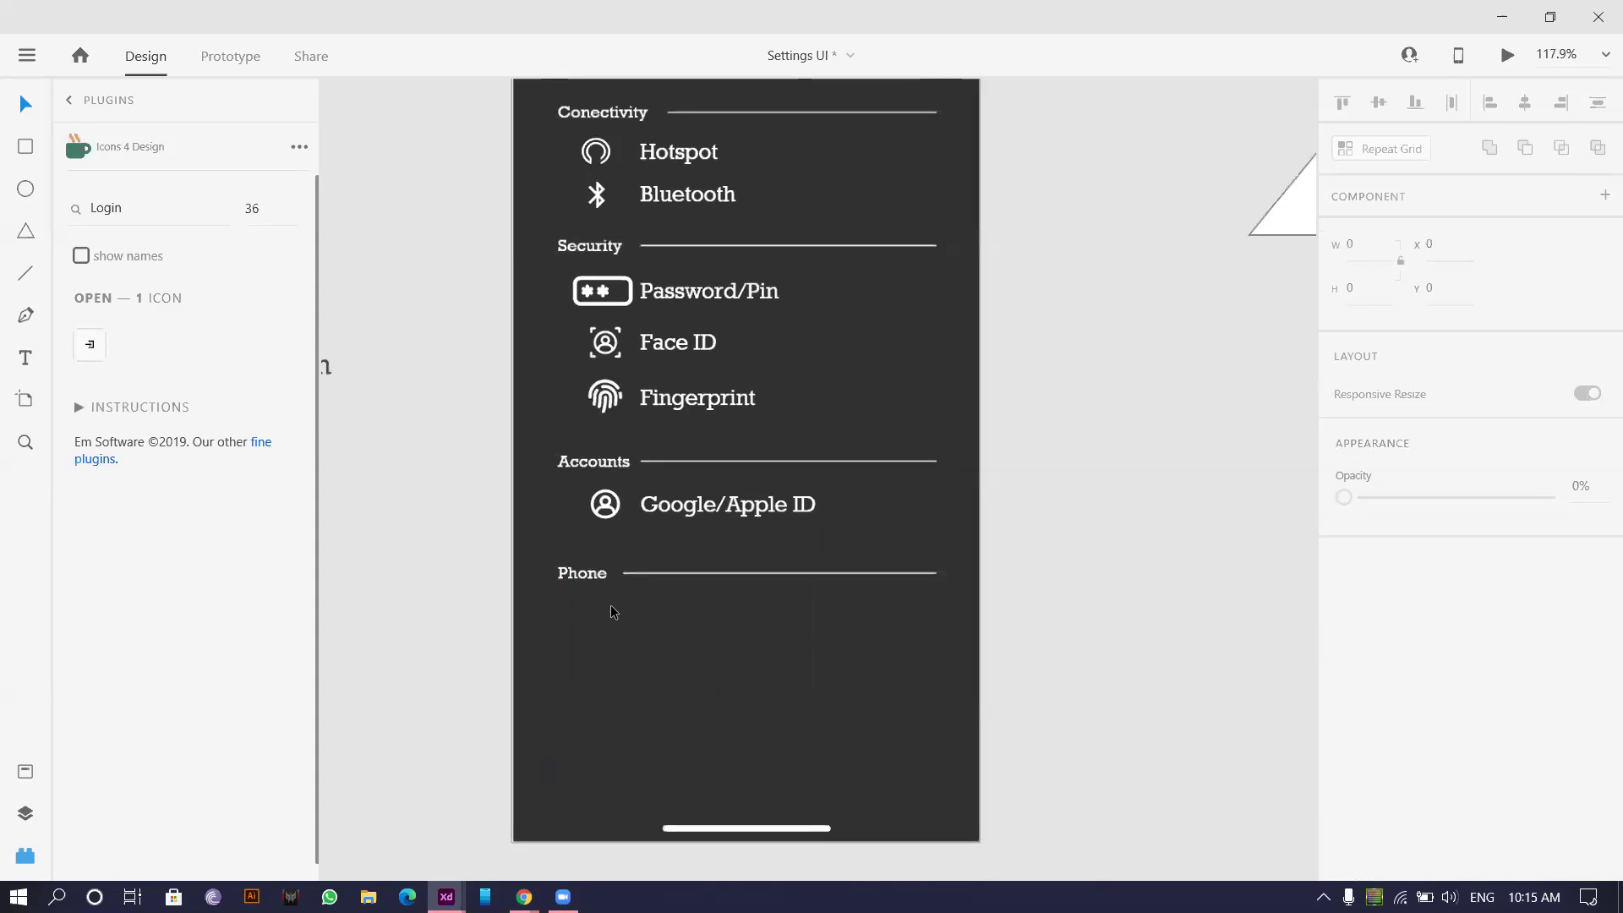
pyautogui.press("ctrl+shift+'")
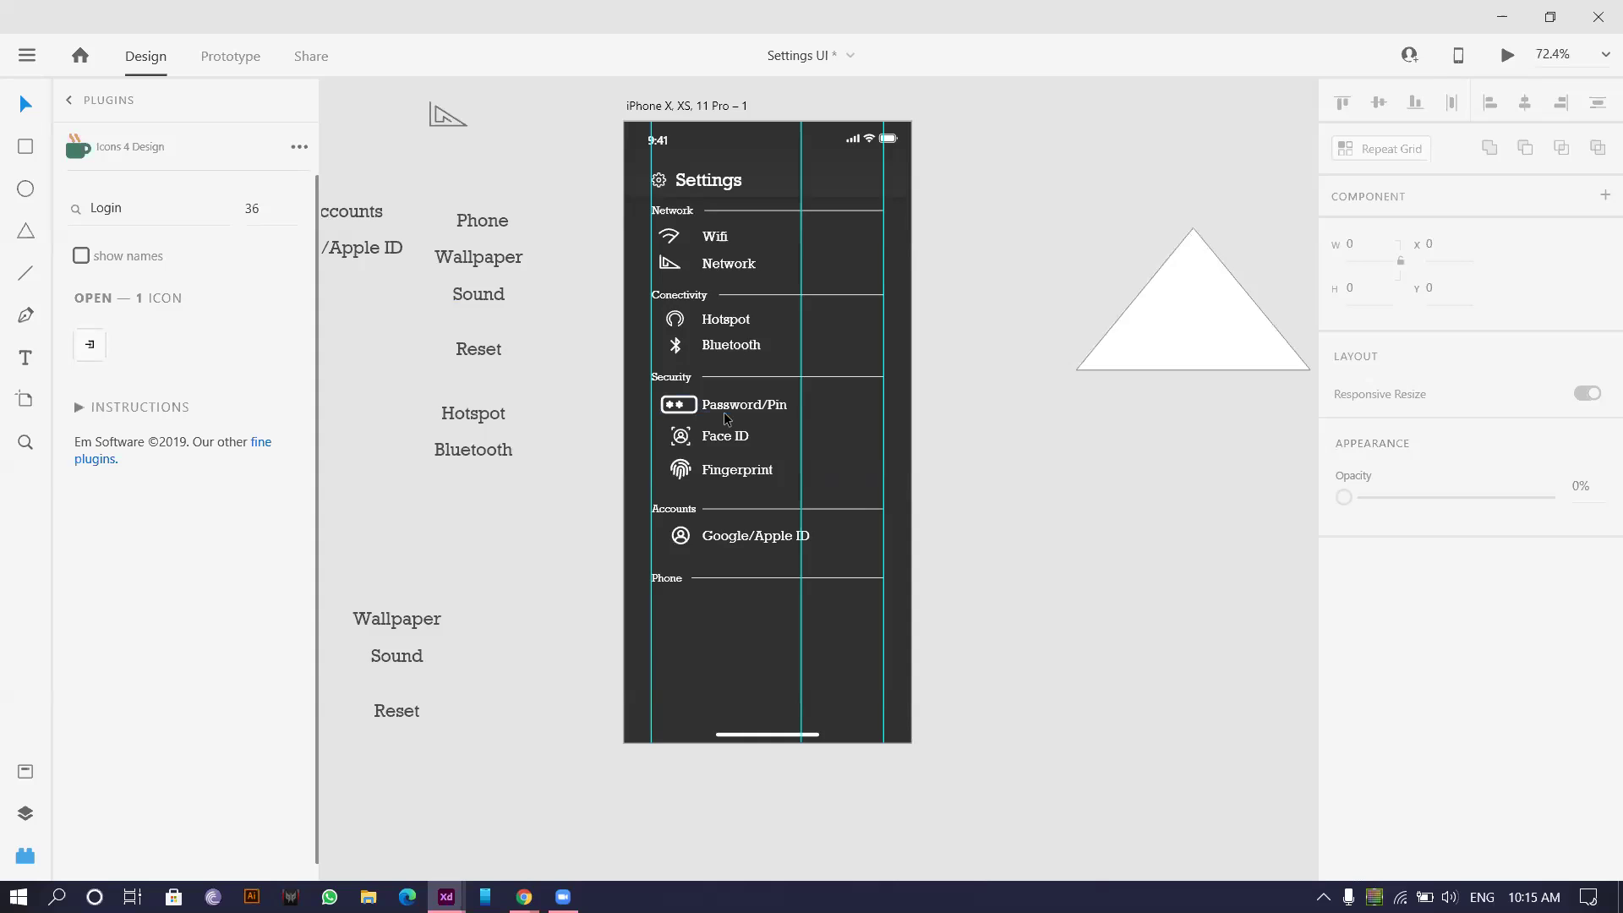
# - Duplicate the Password/Pin, Face ID and Fingerprint rows from the Security section and place the copies just below the Phone heading
pyautogui.scroll(3, 725, 419)
pyautogui.click(715, 452)
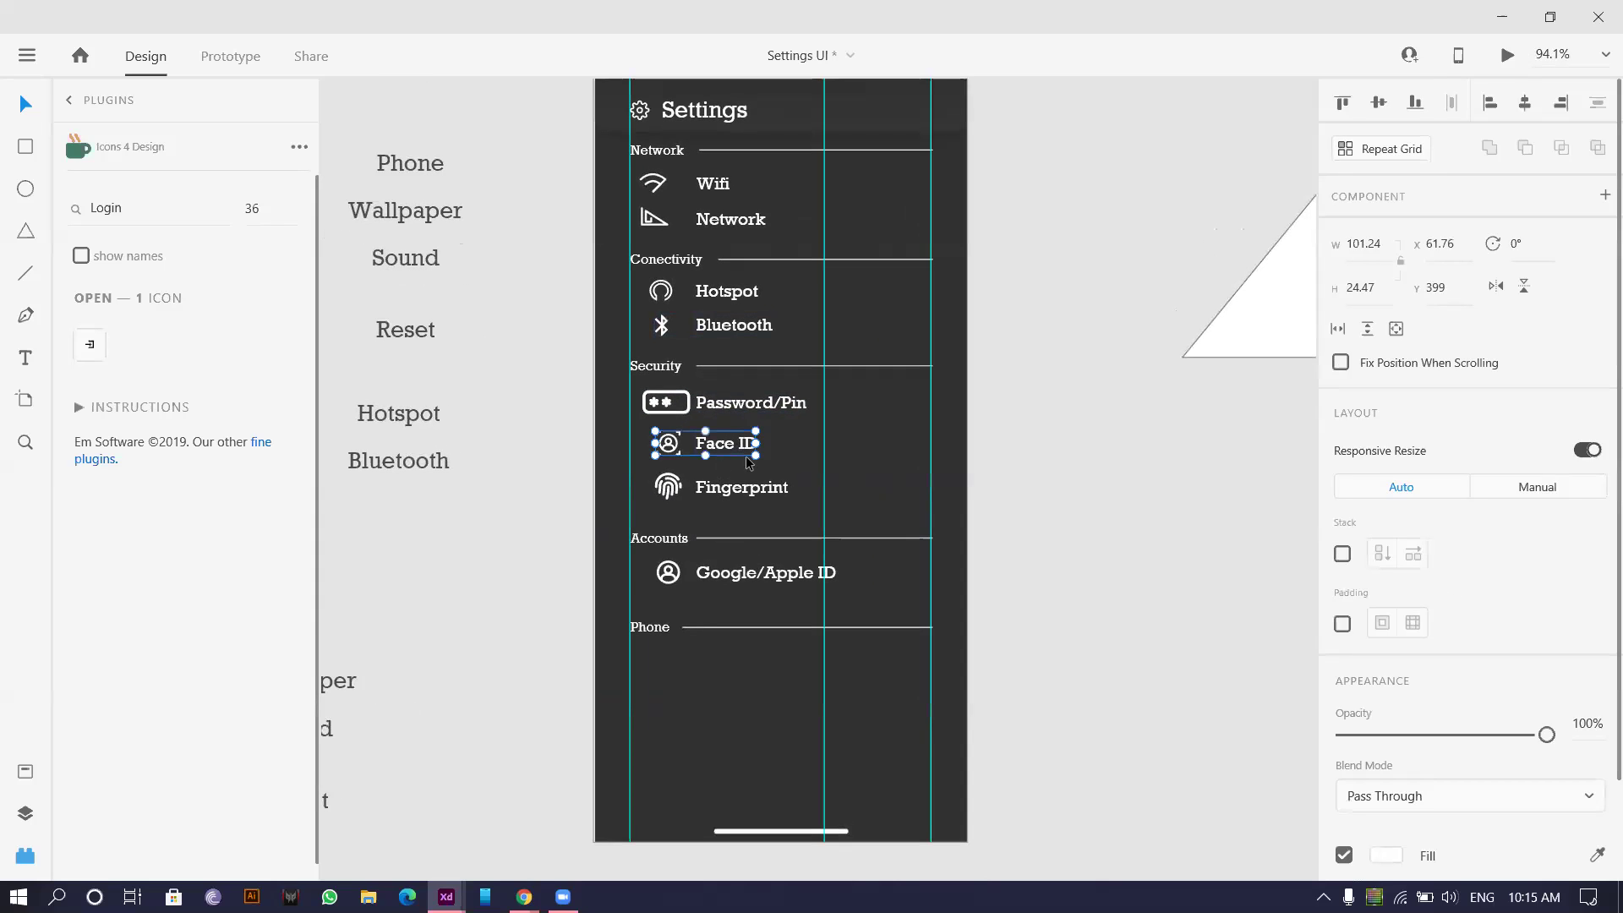
pyautogui.keyDown('shift'); pyautogui.click(751, 405); pyautogui.keyUp('shift')
pyautogui.keyDown('shift'); pyautogui.click(718, 490); pyautogui.keyUp('shift')
pyautogui.hotkey('alt', 'shift')
pyautogui.moveTo(771, 502); pyautogui.dragTo(728, 763)
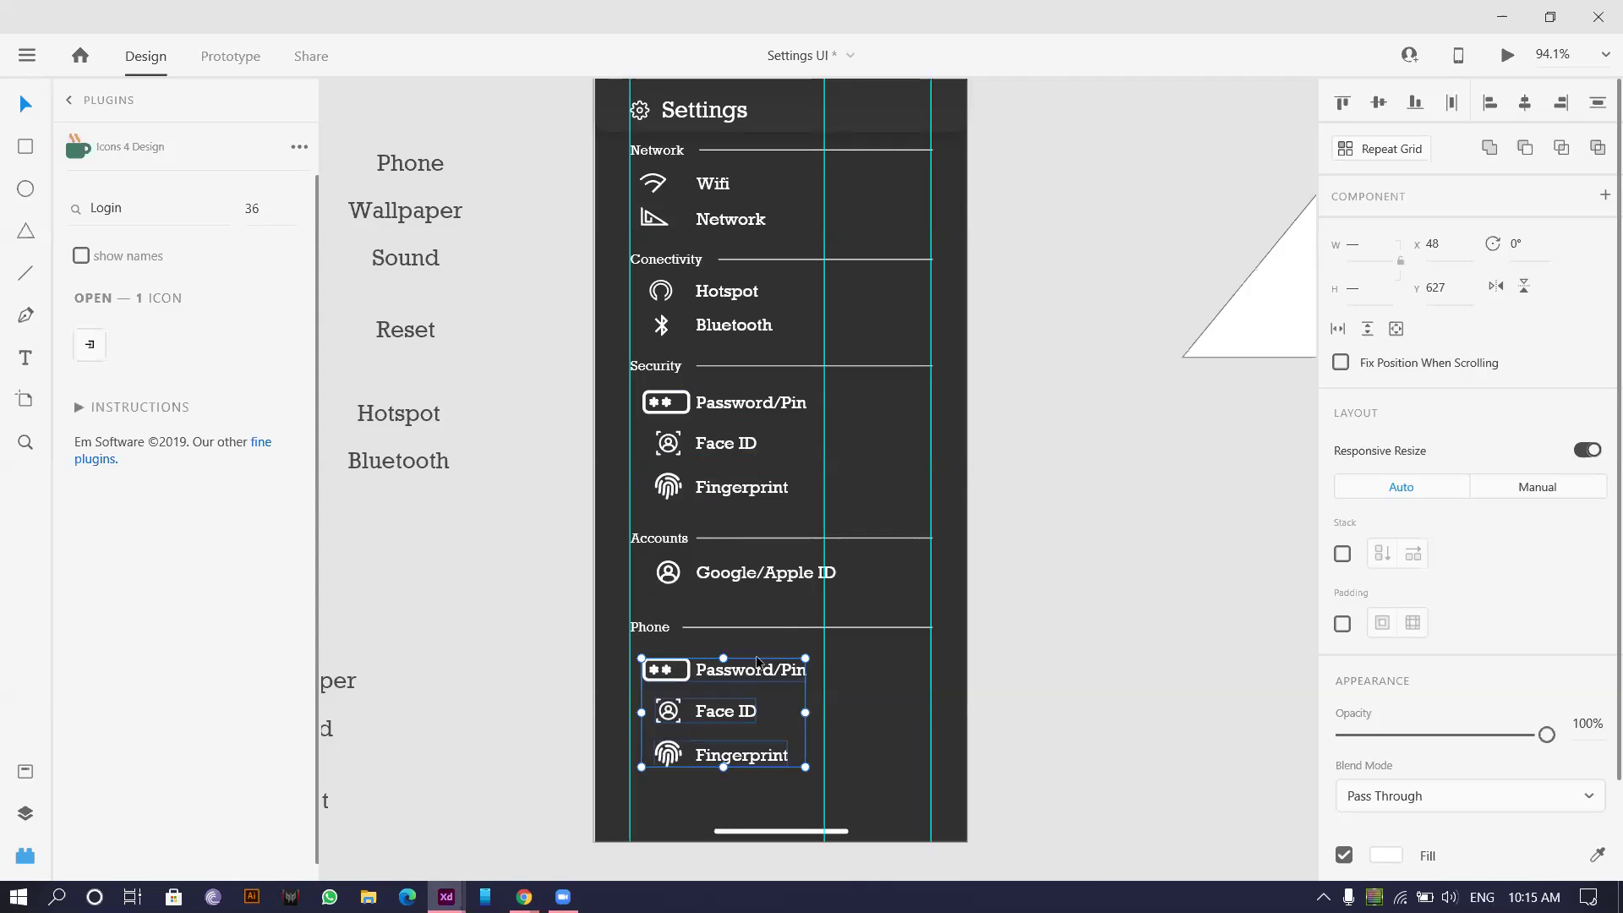
pyautogui.moveTo(732, 672); pyautogui.dragTo(732, 666)
pyautogui.click(738, 689)
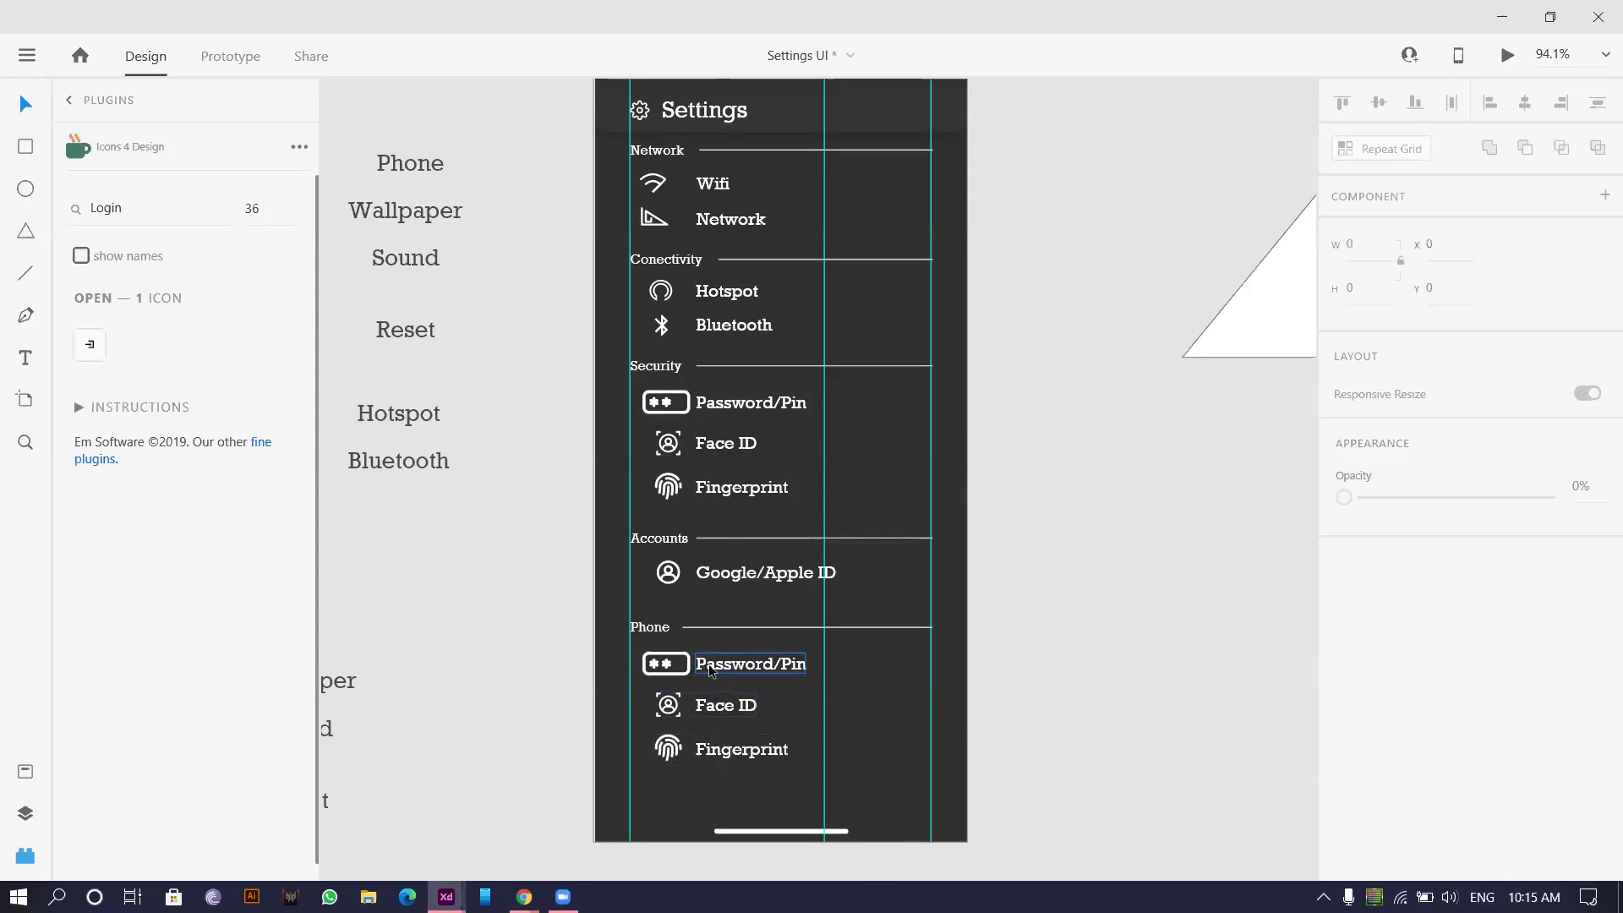
# - Ungroup the three copied rows under Phone and delete their icons, keeping only the text labels
pyautogui.click(711, 672)
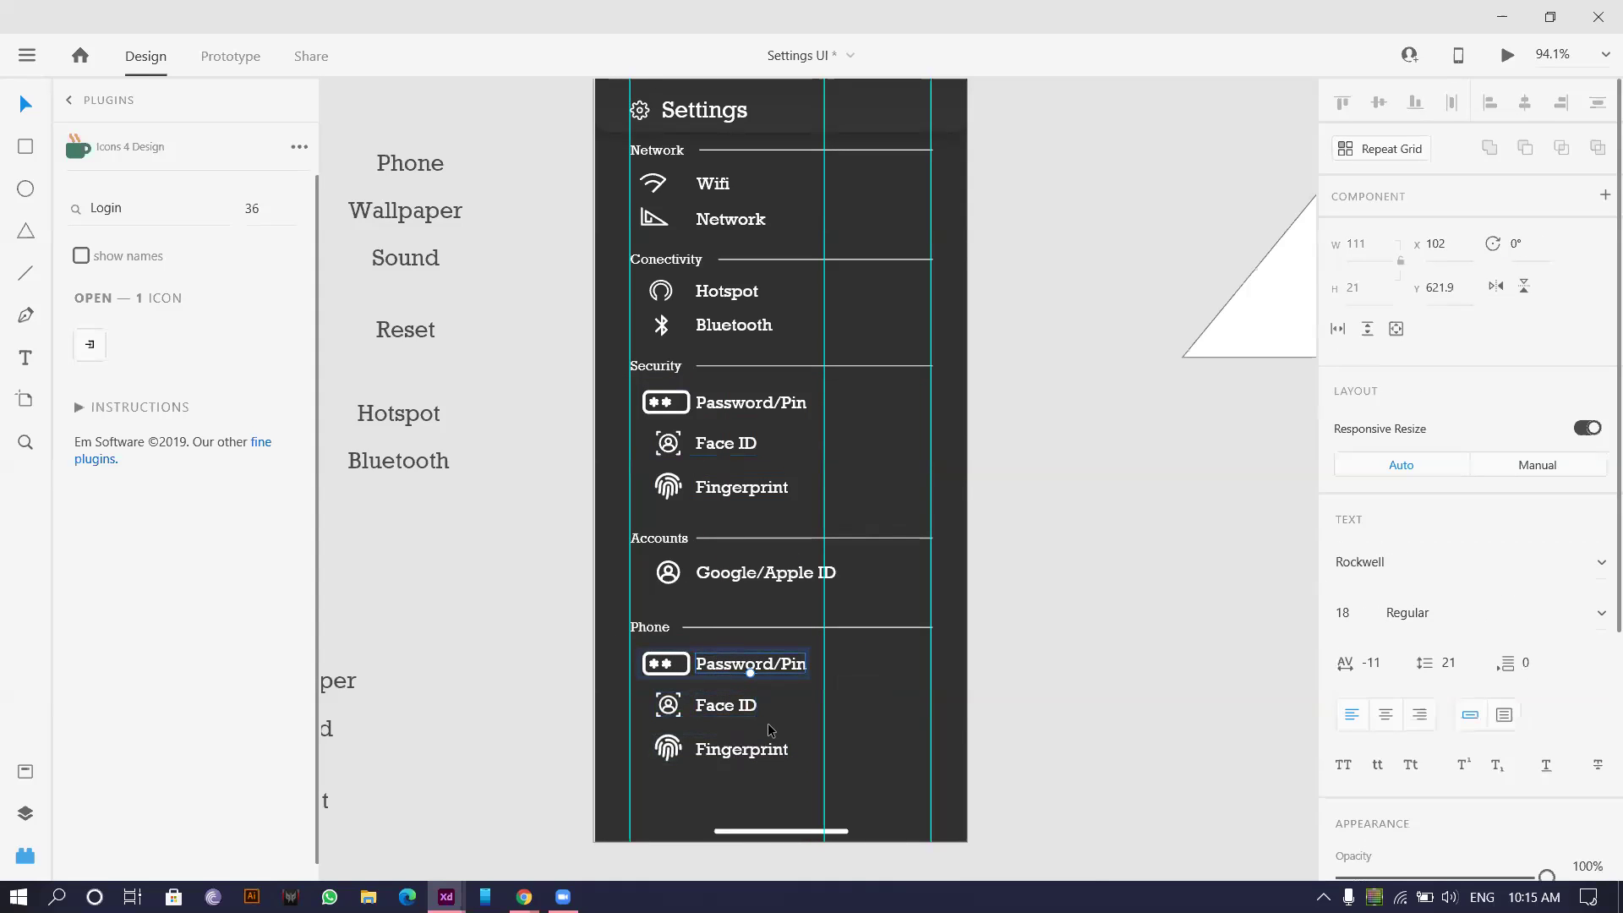
pyautogui.click(770, 729)
pyautogui.click(717, 666)
pyautogui.keyDown('shift'); pyautogui.click(719, 707); pyautogui.keyUp('shift')
pyautogui.keyDown('shift'); pyautogui.click(717, 744); pyautogui.keyUp('shift')
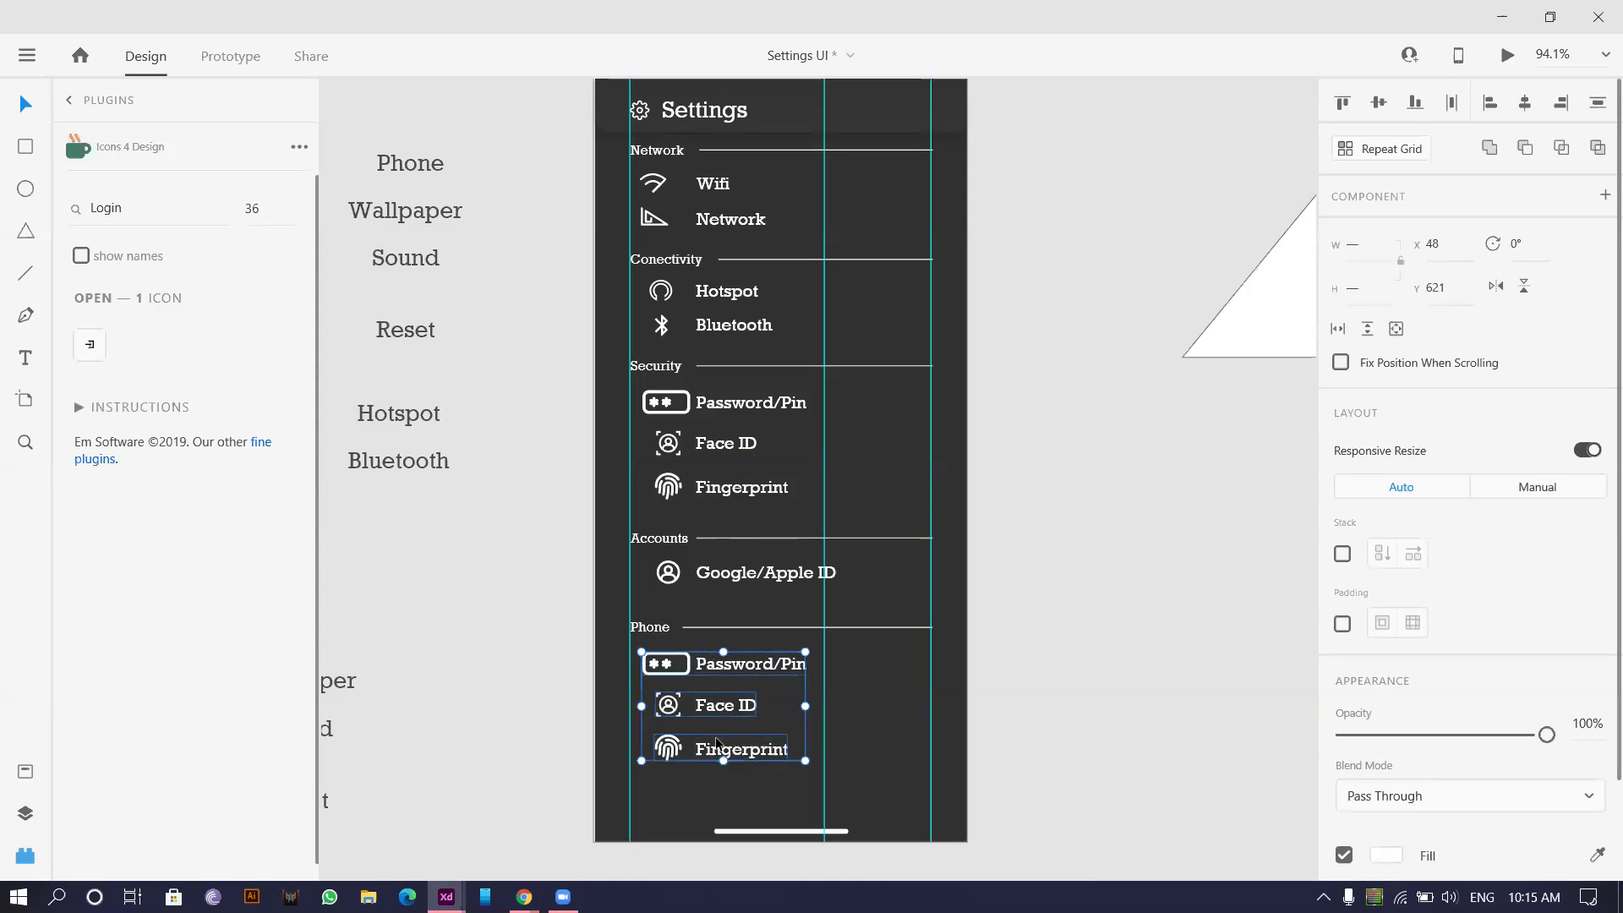
pyautogui.click(547, 718)
pyautogui.scroll(3, 551, 721)
pyautogui.moveTo(656, 617); pyautogui.dragTo(765, 778)
pyautogui.press('Delete')
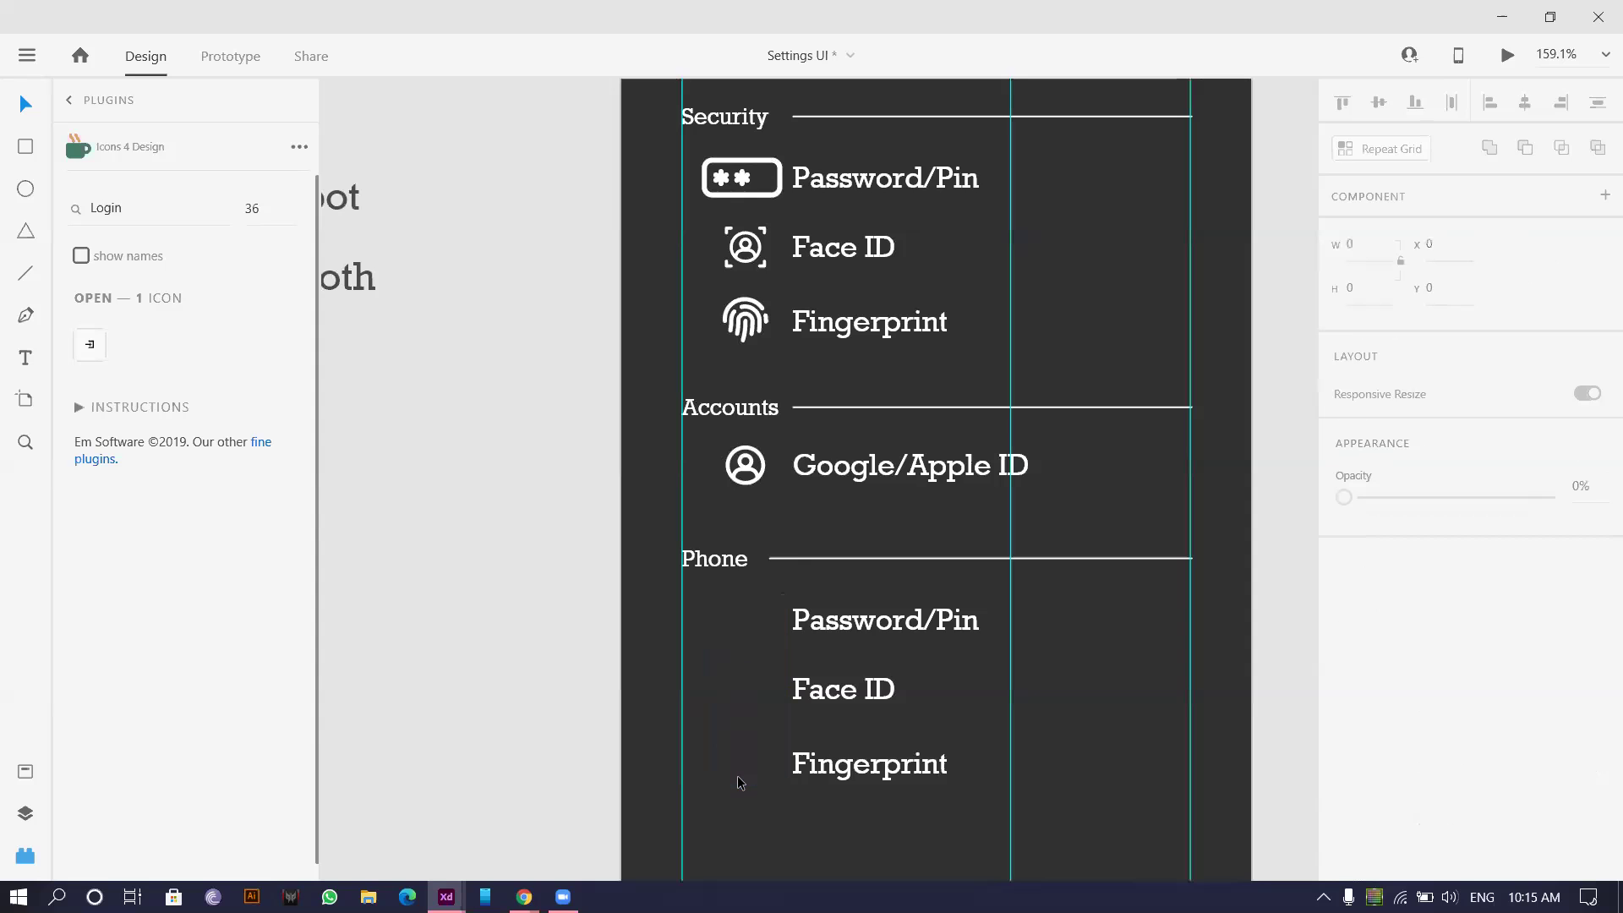
# - Replace the first label in the Phone section with the text Wallpaper, copied from the draft list beside the artboard
pyautogui.scroll(-3, 397, 364)
pyautogui.scroll(2, 410, 270)
pyautogui.click(414, 193)
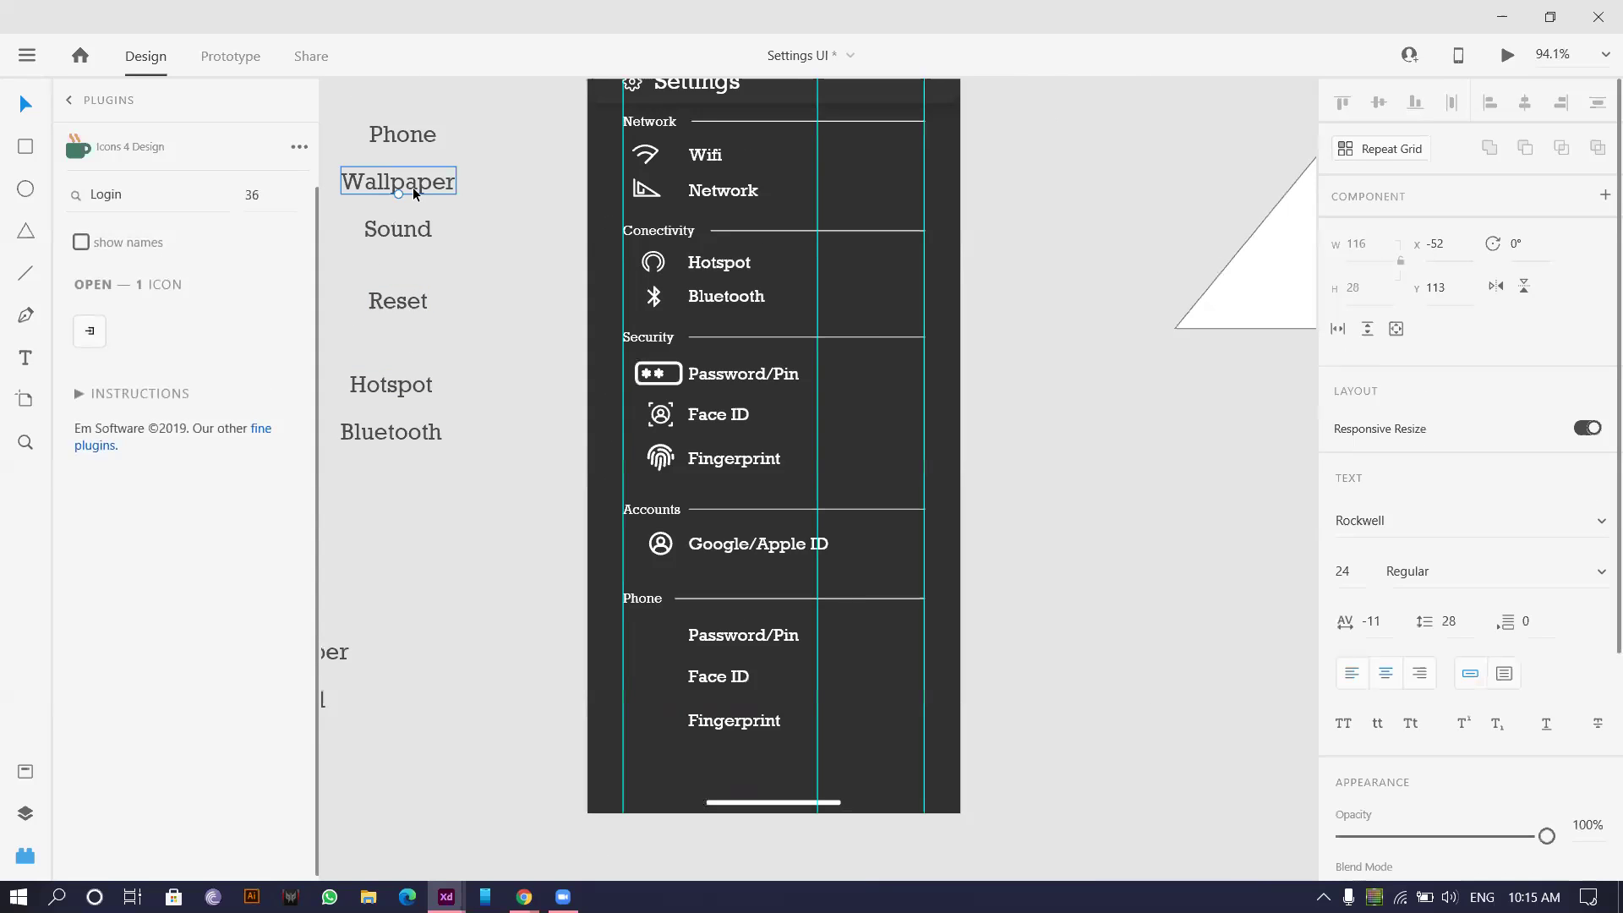
pyautogui.click(753, 636)
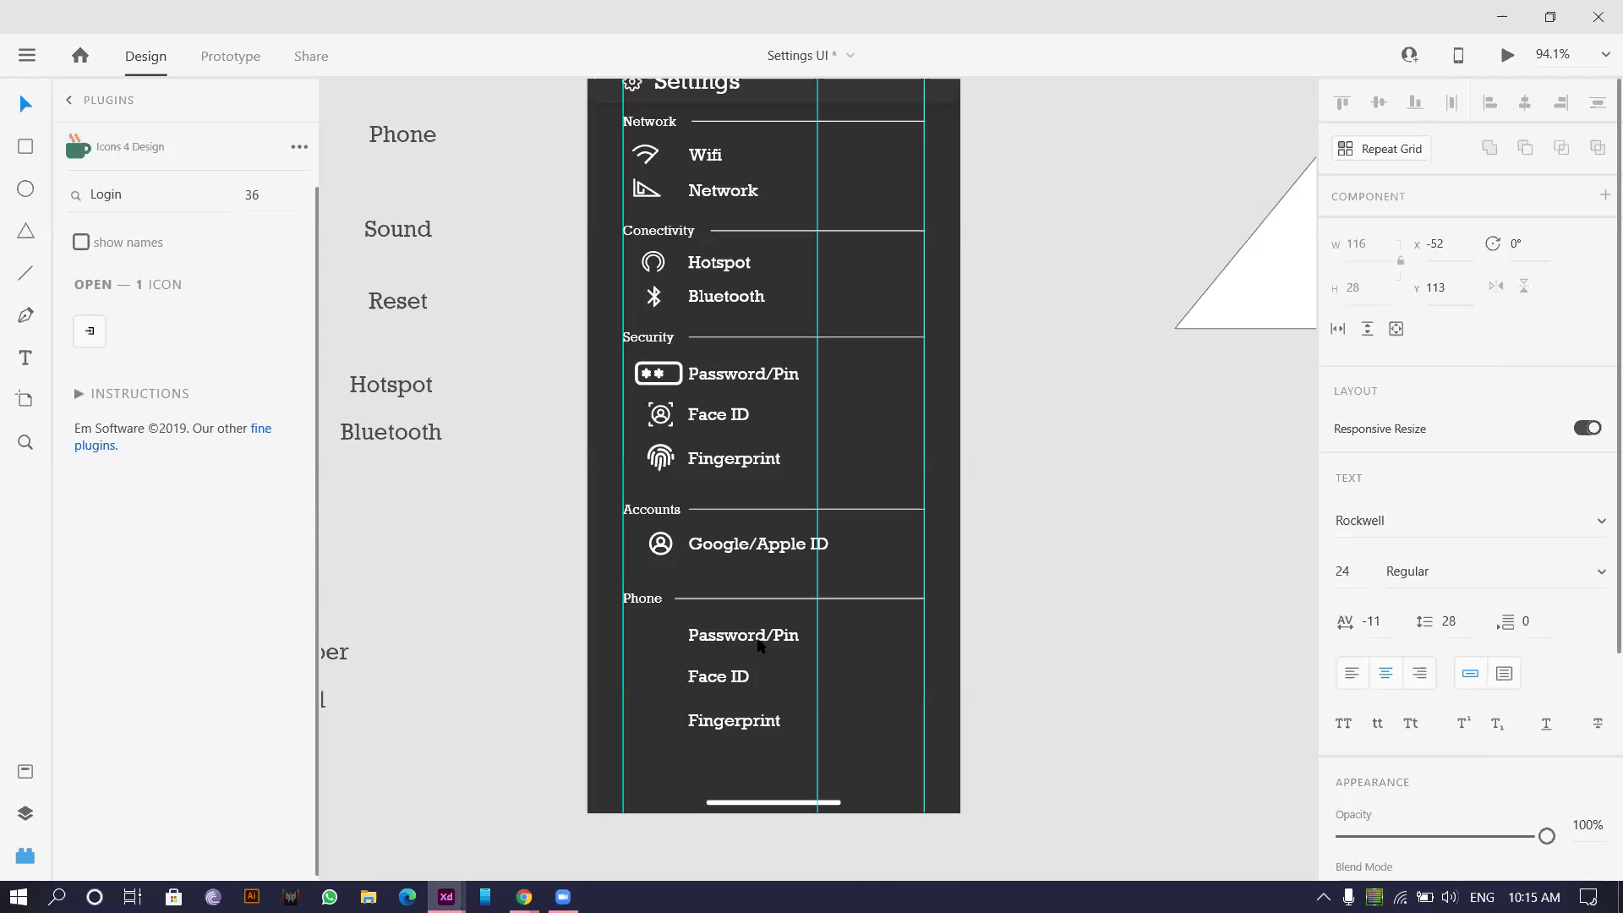
pyautogui.doubleClick(753, 635)
pyautogui.hotkey('ctrl', 'v')
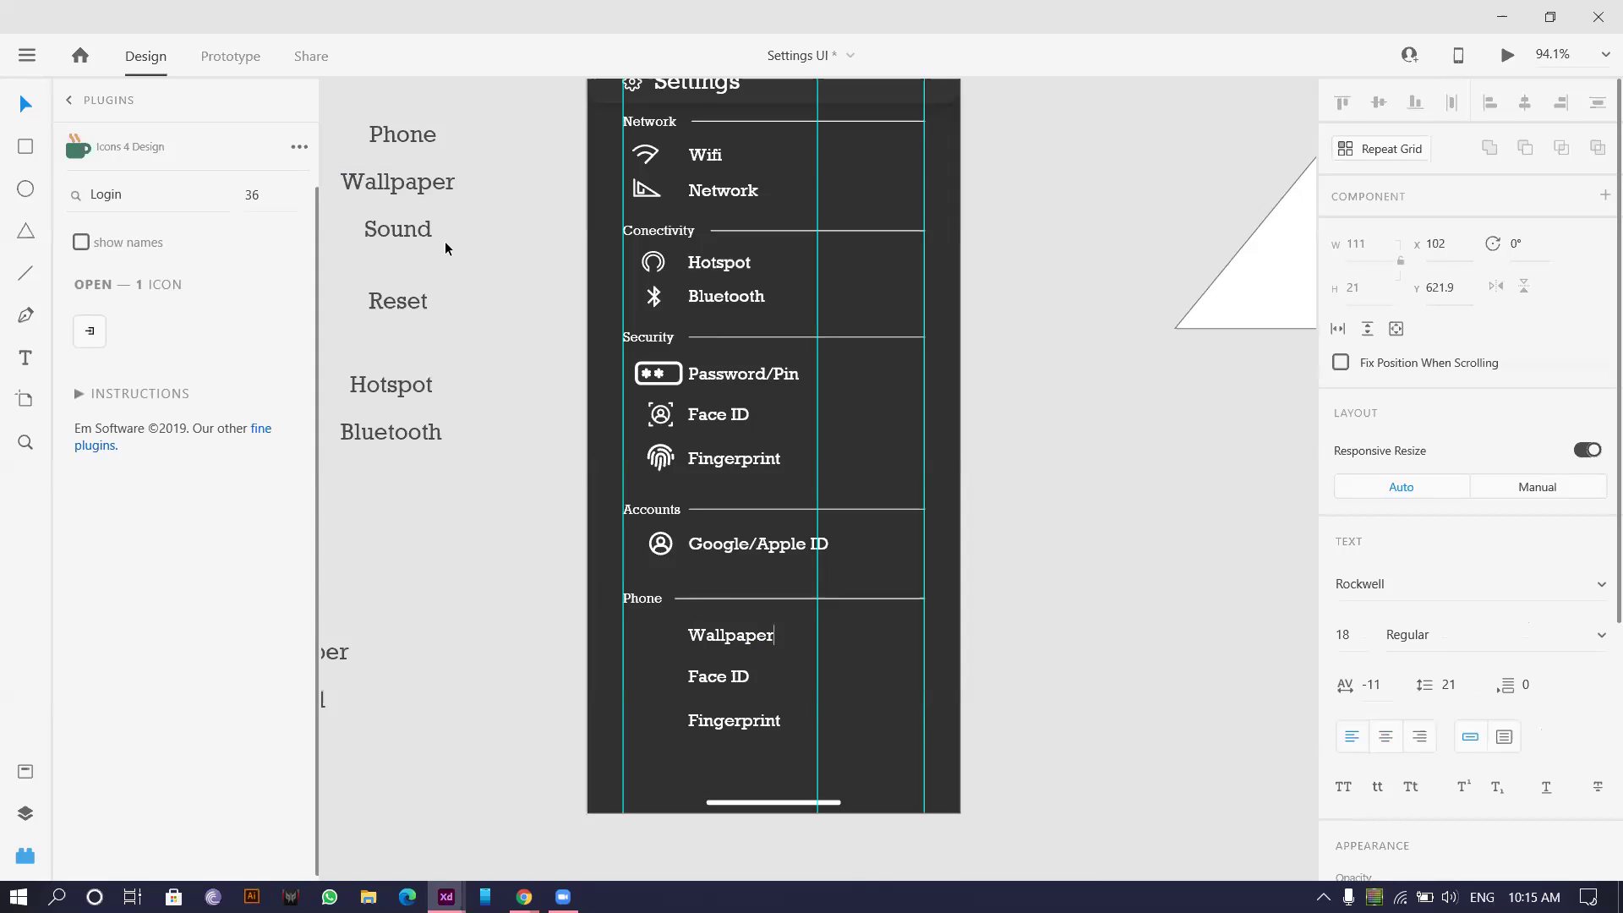
pyautogui.press('Escape')
# - Change the second label in the Phone section to Sound and the third to Reset
pyautogui.doubleClick(708, 681)
pyautogui.write('Sound')
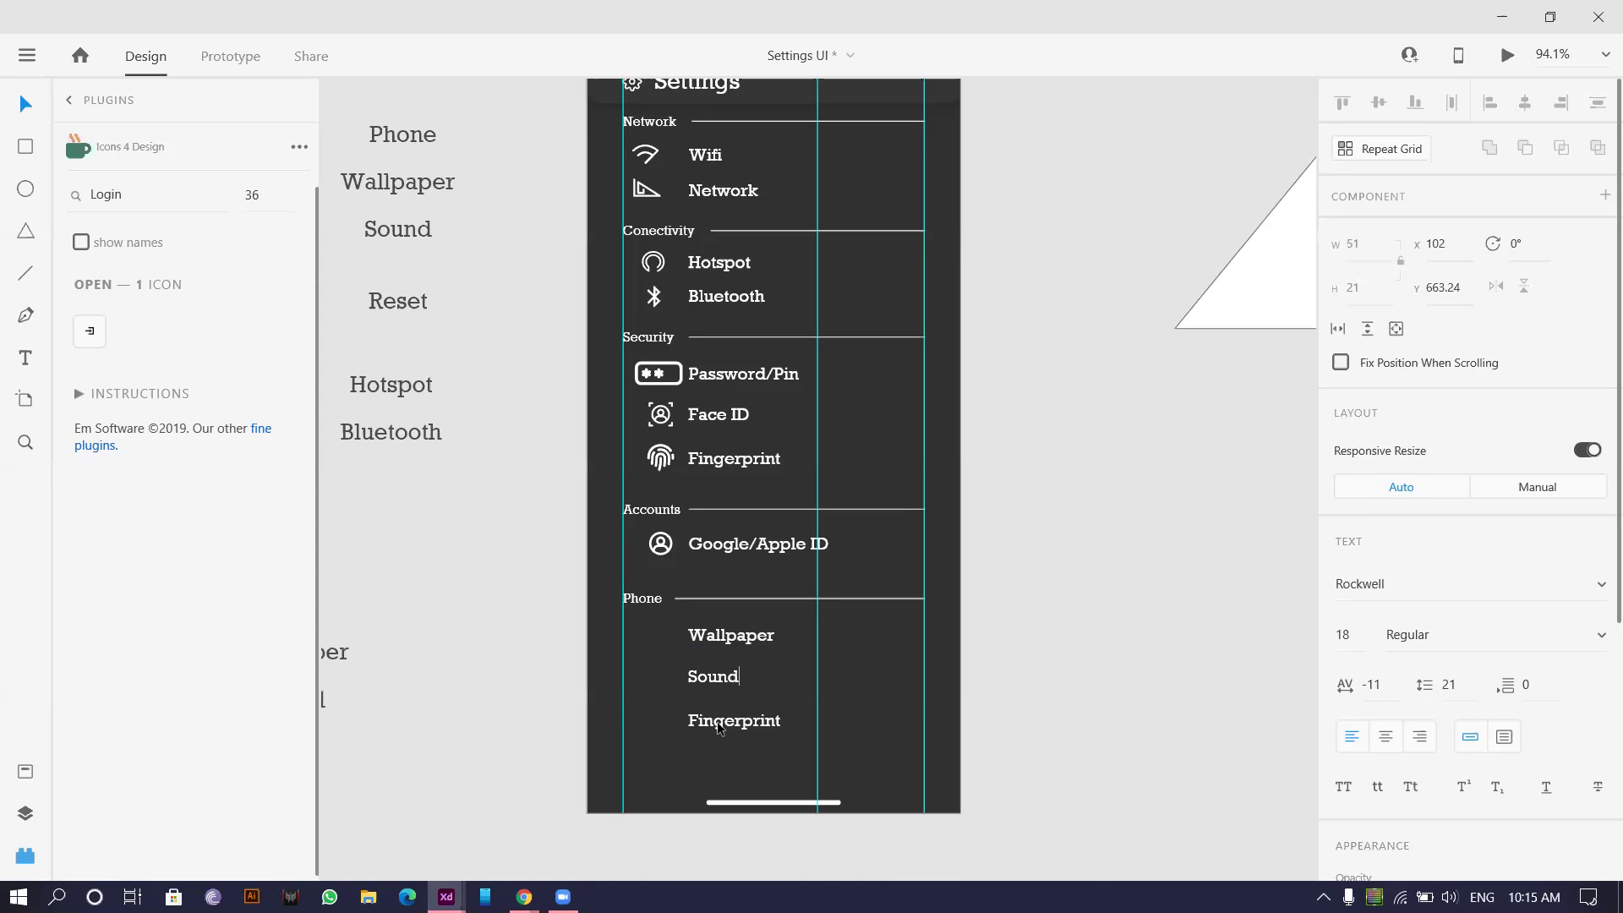
pyautogui.click(719, 728)
pyautogui.doubleClick(719, 728)
pyautogui.write('Reset')
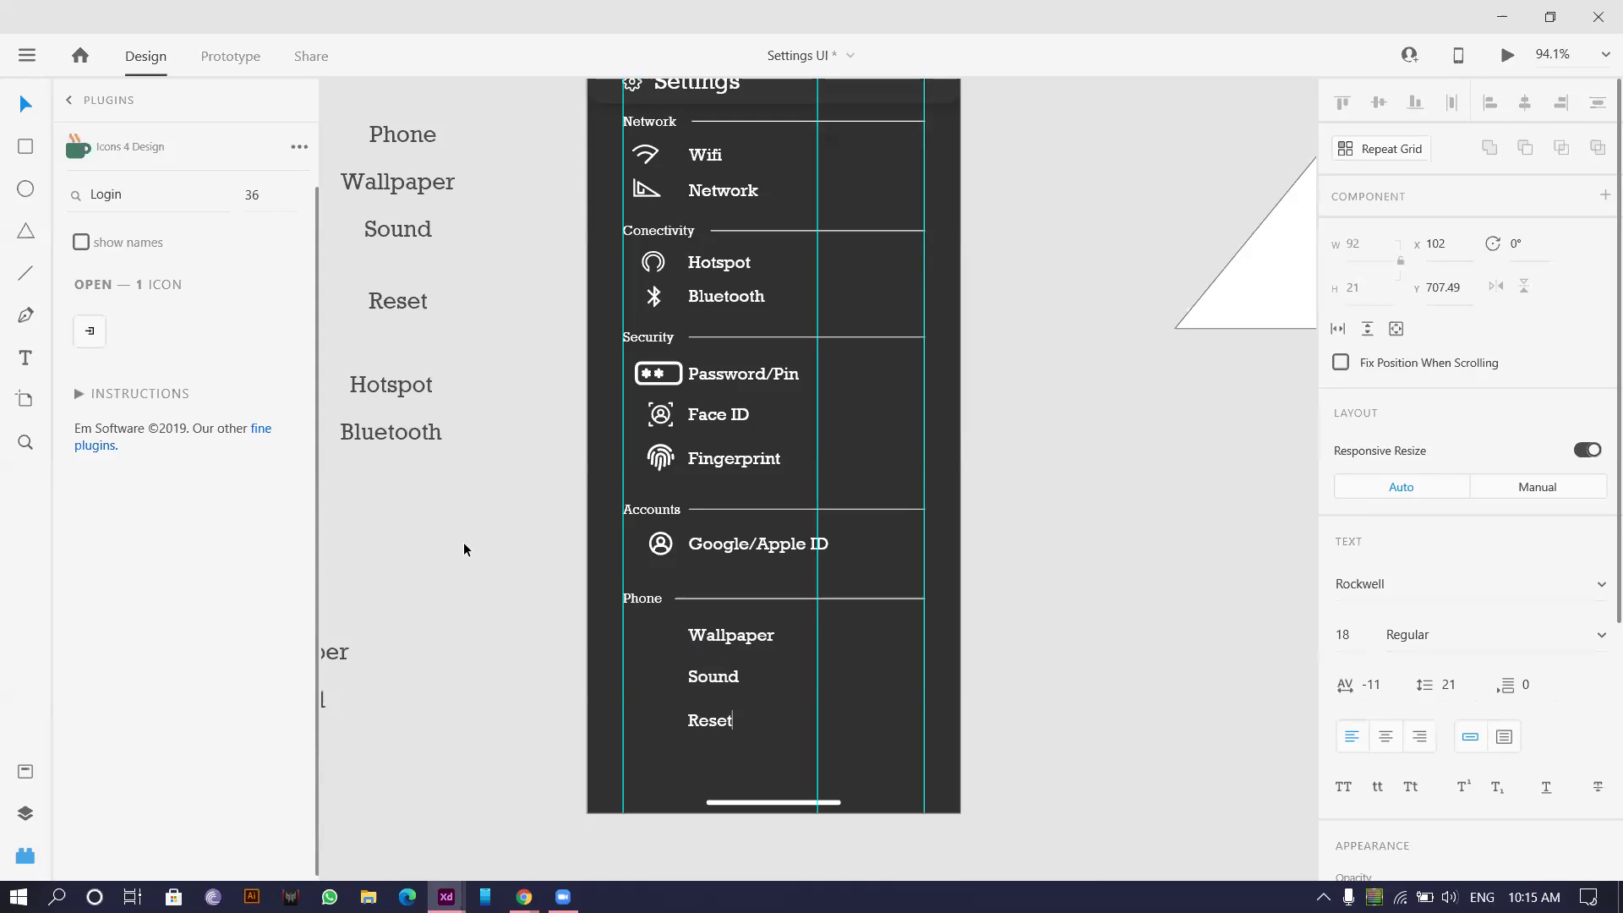
pyautogui.press('Escape')
# - Try lowering the opacity of the section headings and divider lines to 60%, and undo the change
pyautogui.scroll(-3, 568, 761)
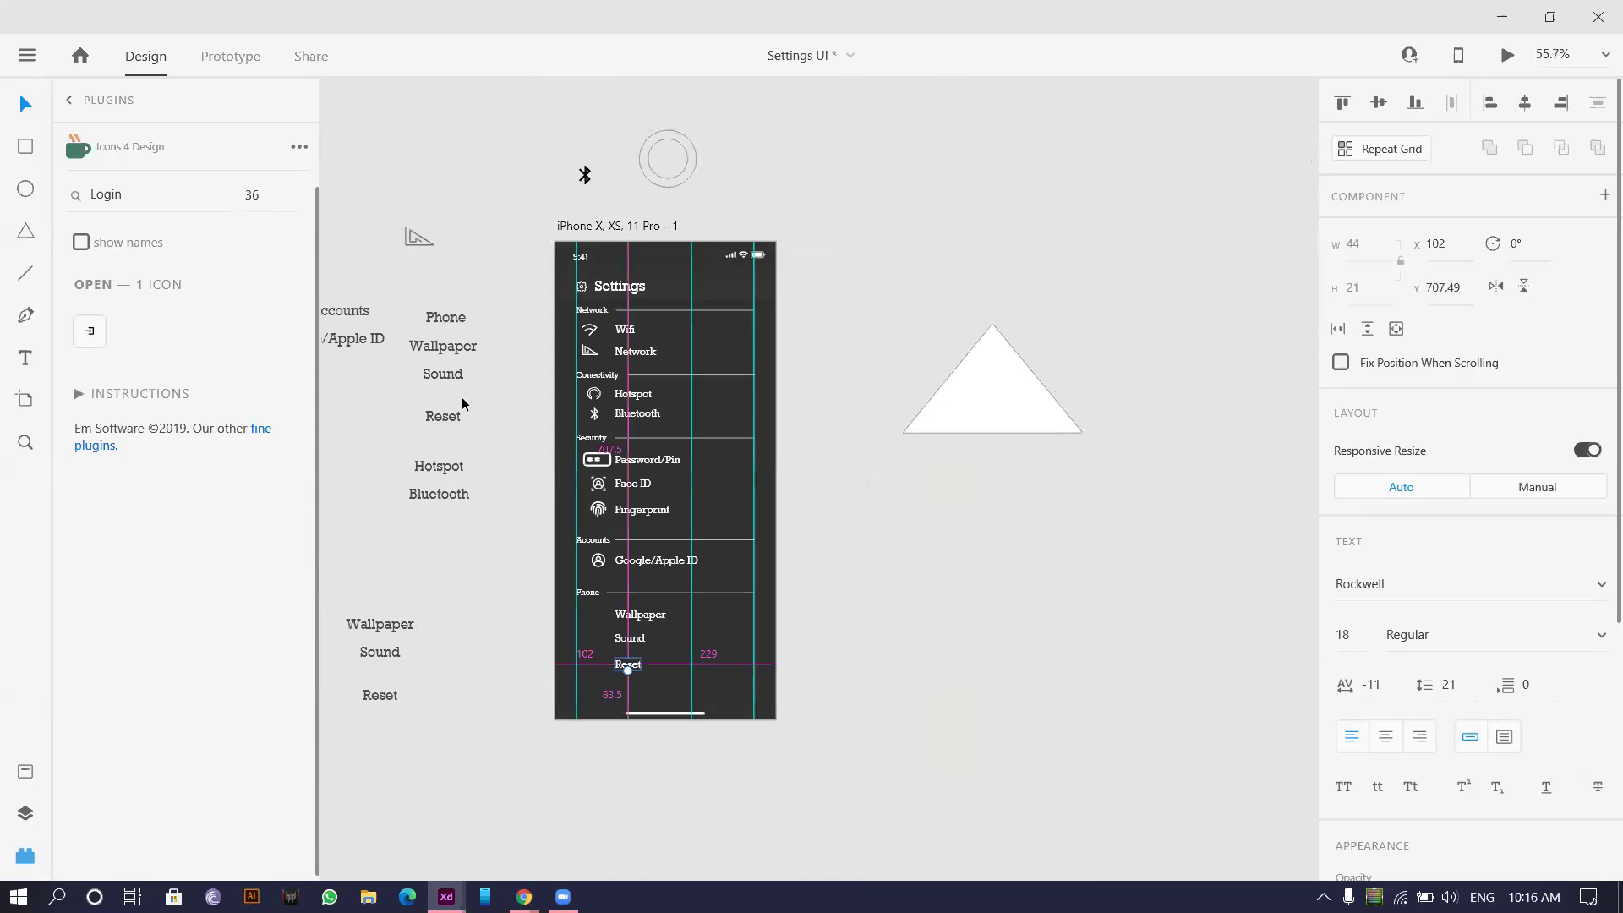
pyautogui.scroll(3, 679, 326)
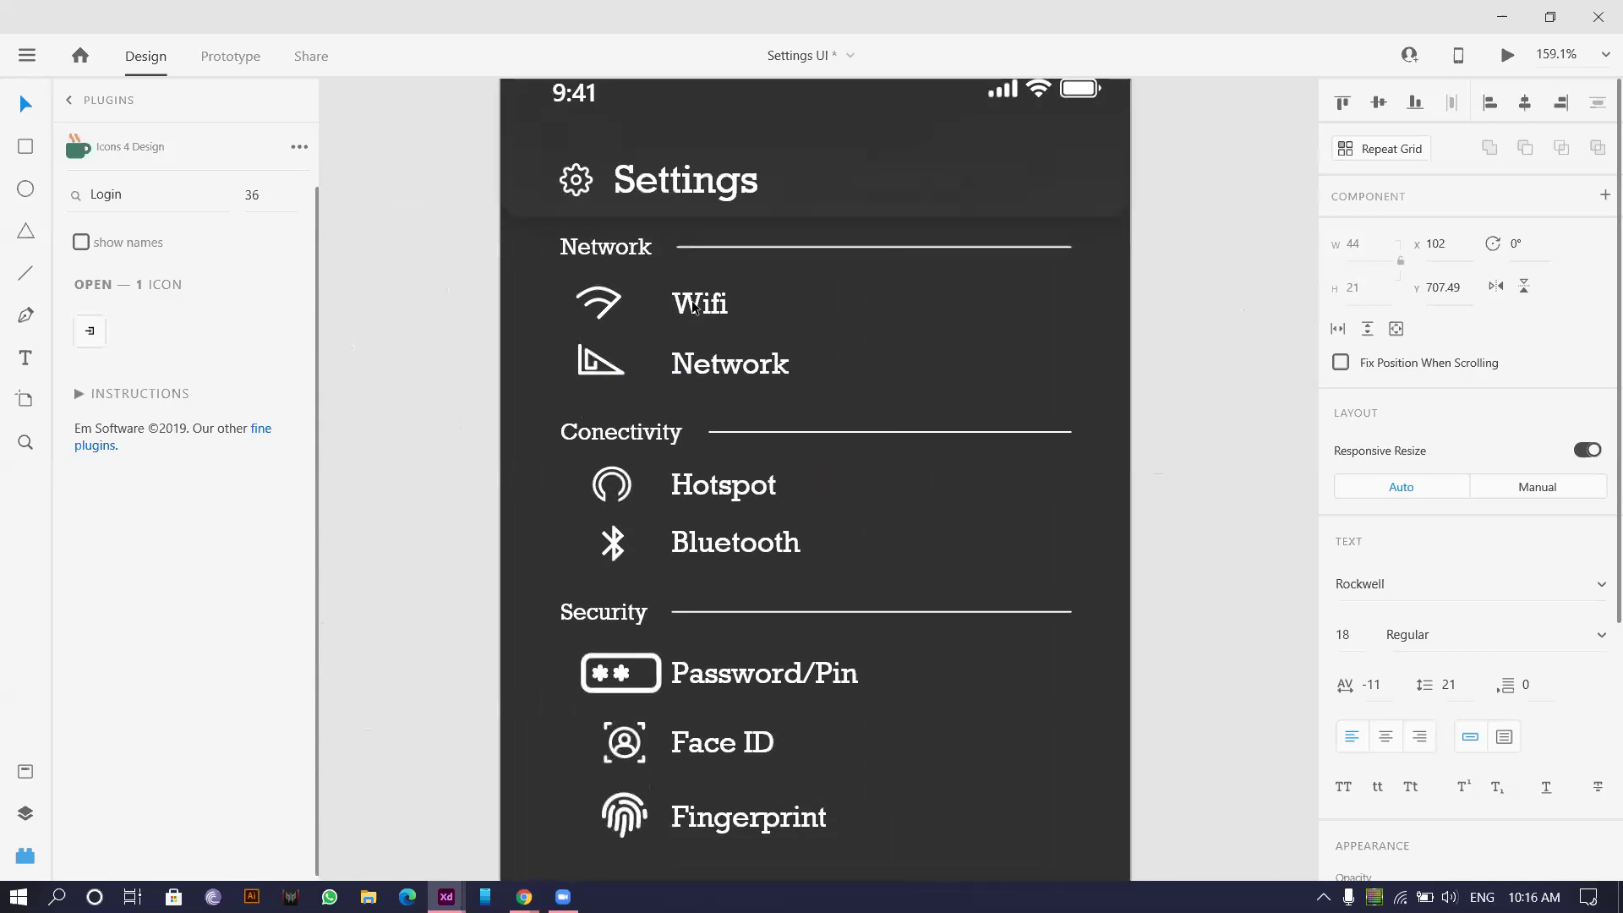
pyautogui.scroll(-3, 948, 350)
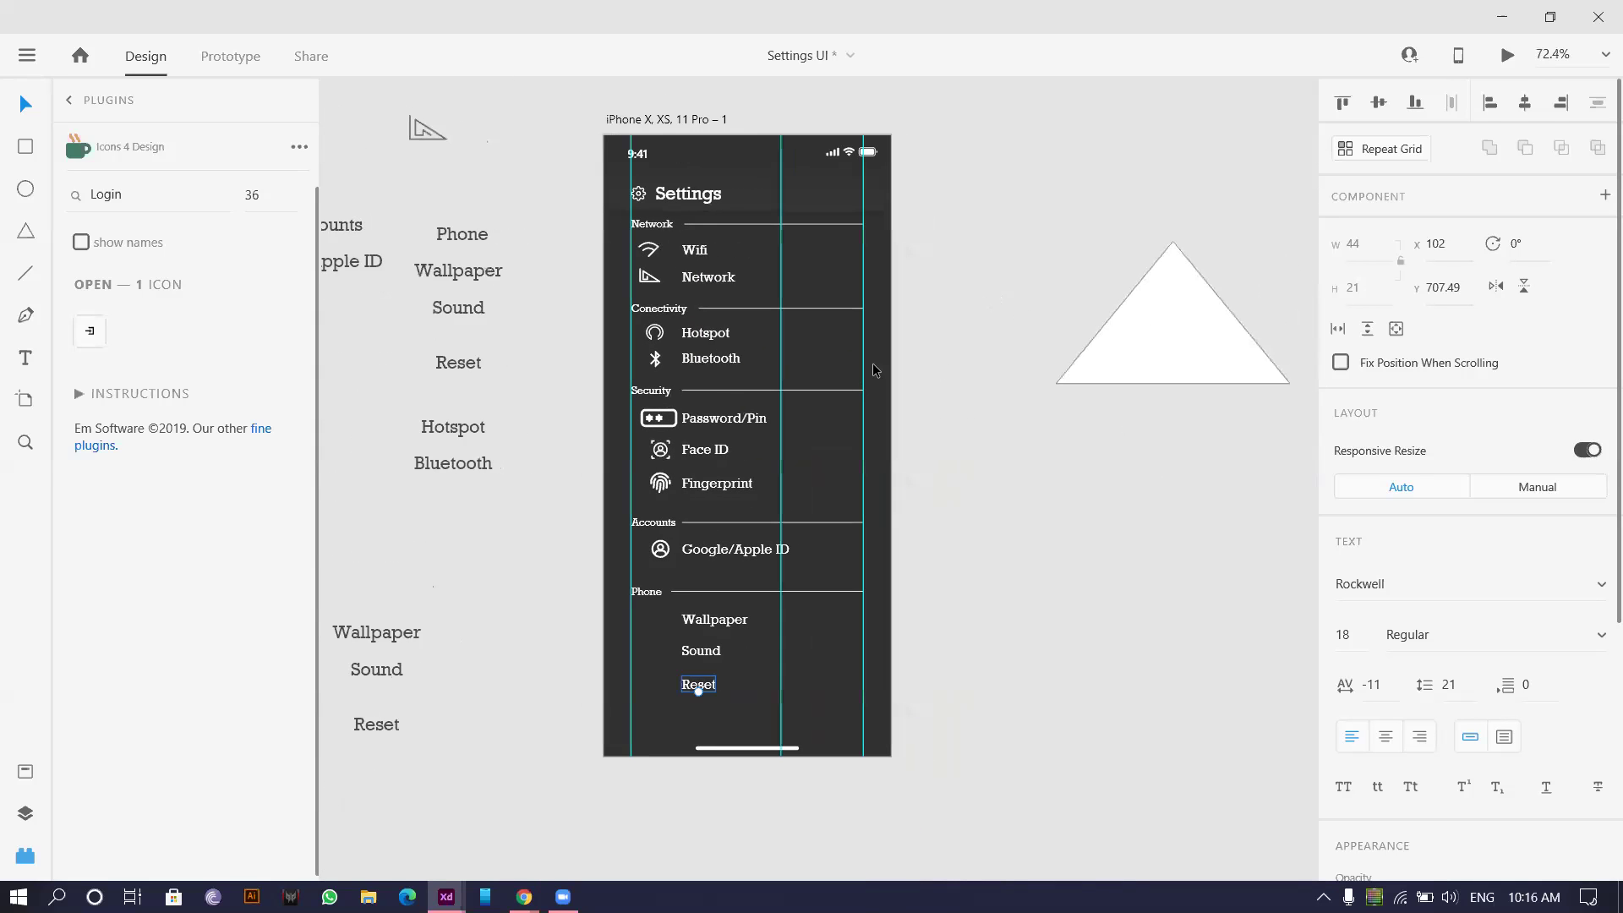
pyautogui.moveTo(892, 647); pyautogui.dragTo(826, 222)
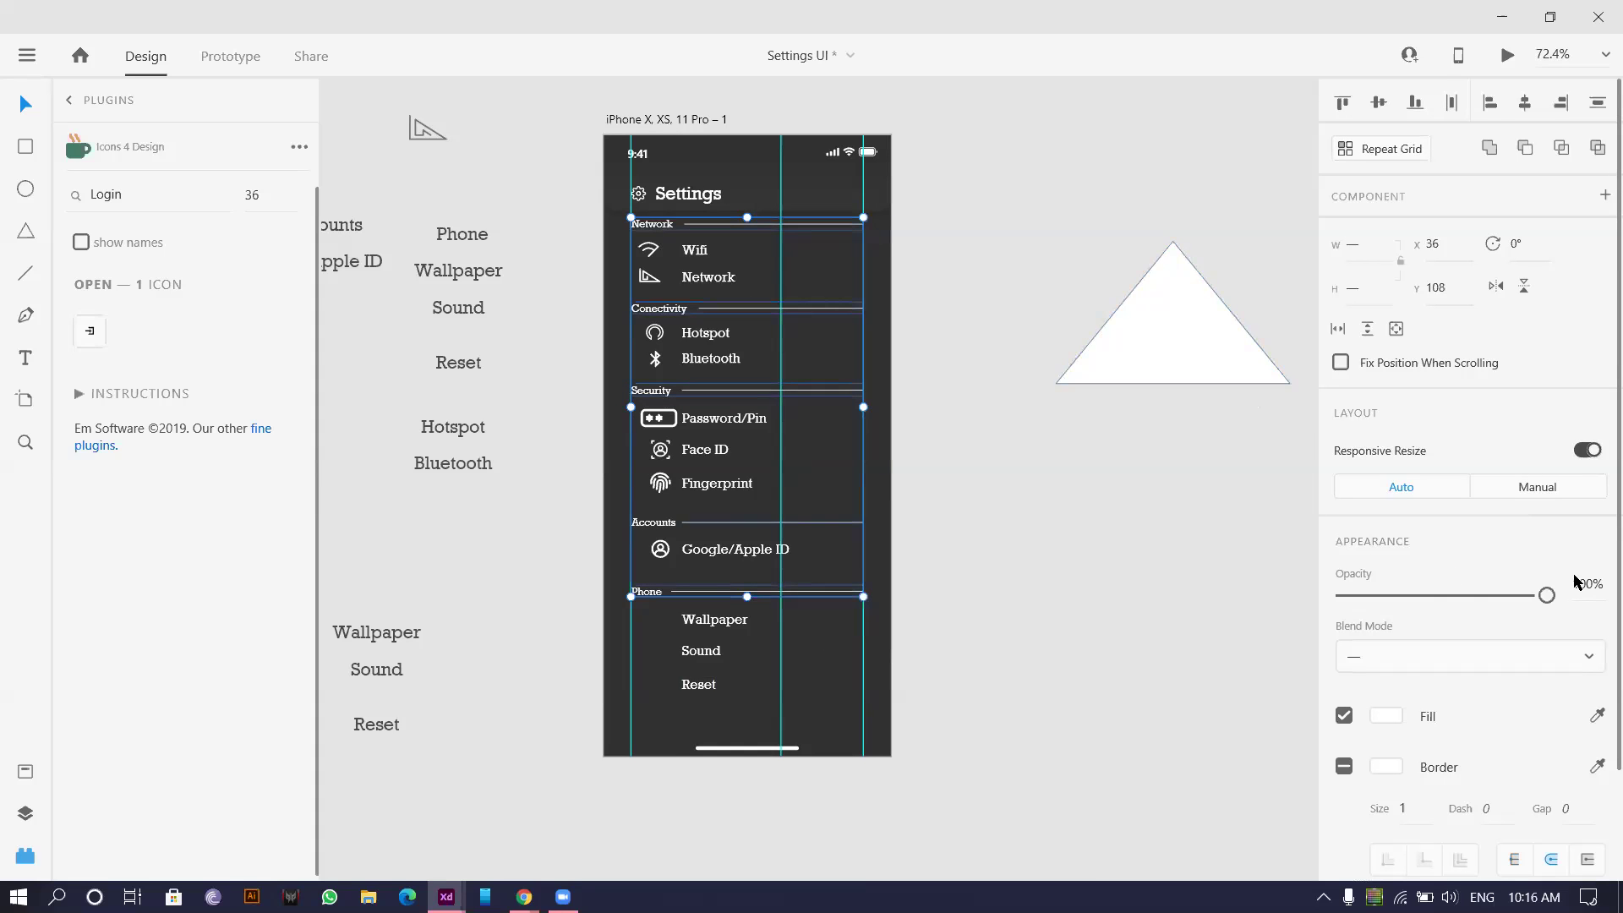
pyautogui.moveTo(1547, 595); pyautogui.dragTo(1466, 597)
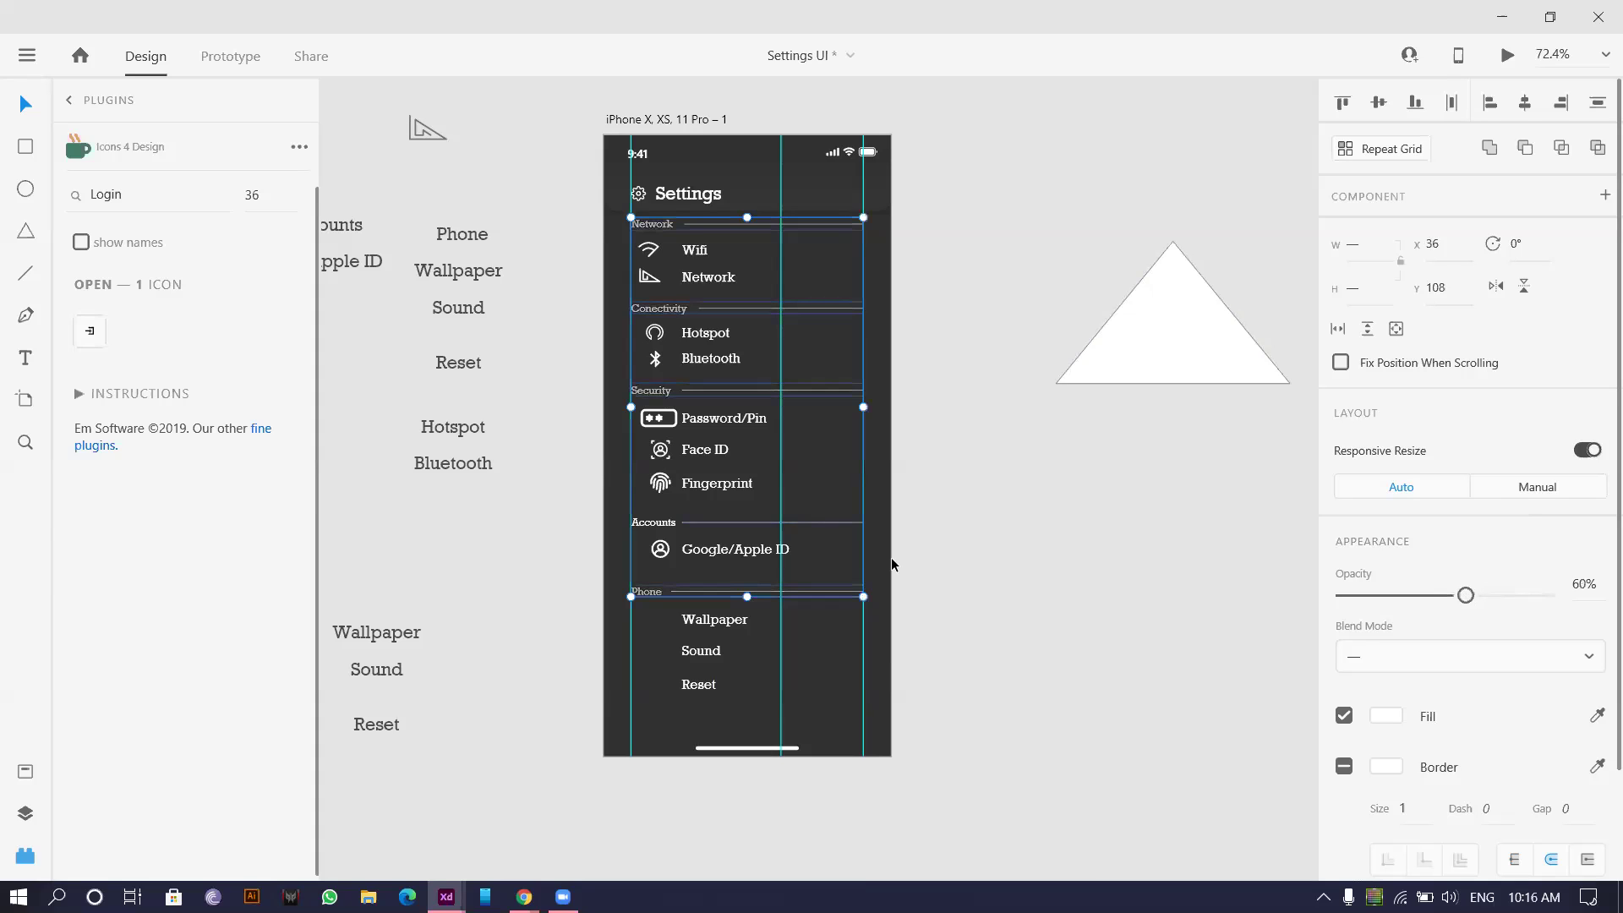
pyautogui.hotkey('ctrl', 'z')
pyautogui.click(545, 532)
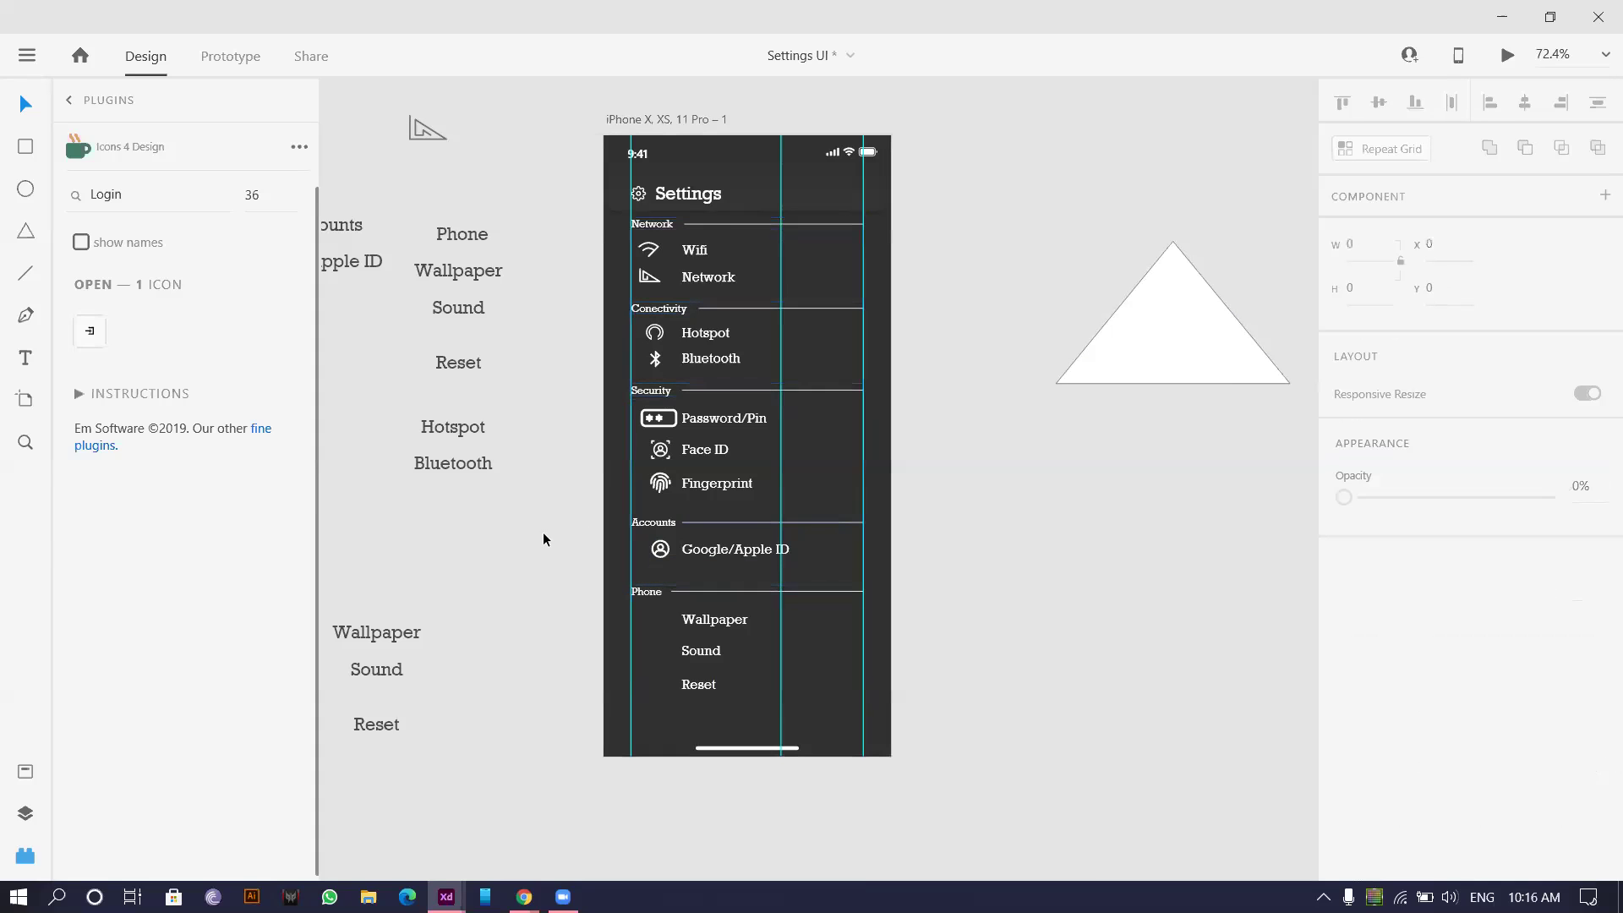
# - Group the Accounts heading with its divider line
pyautogui.scroll(8, 631, 536)
pyautogui.moveTo(592, 418); pyautogui.dragTo(1077, 459)
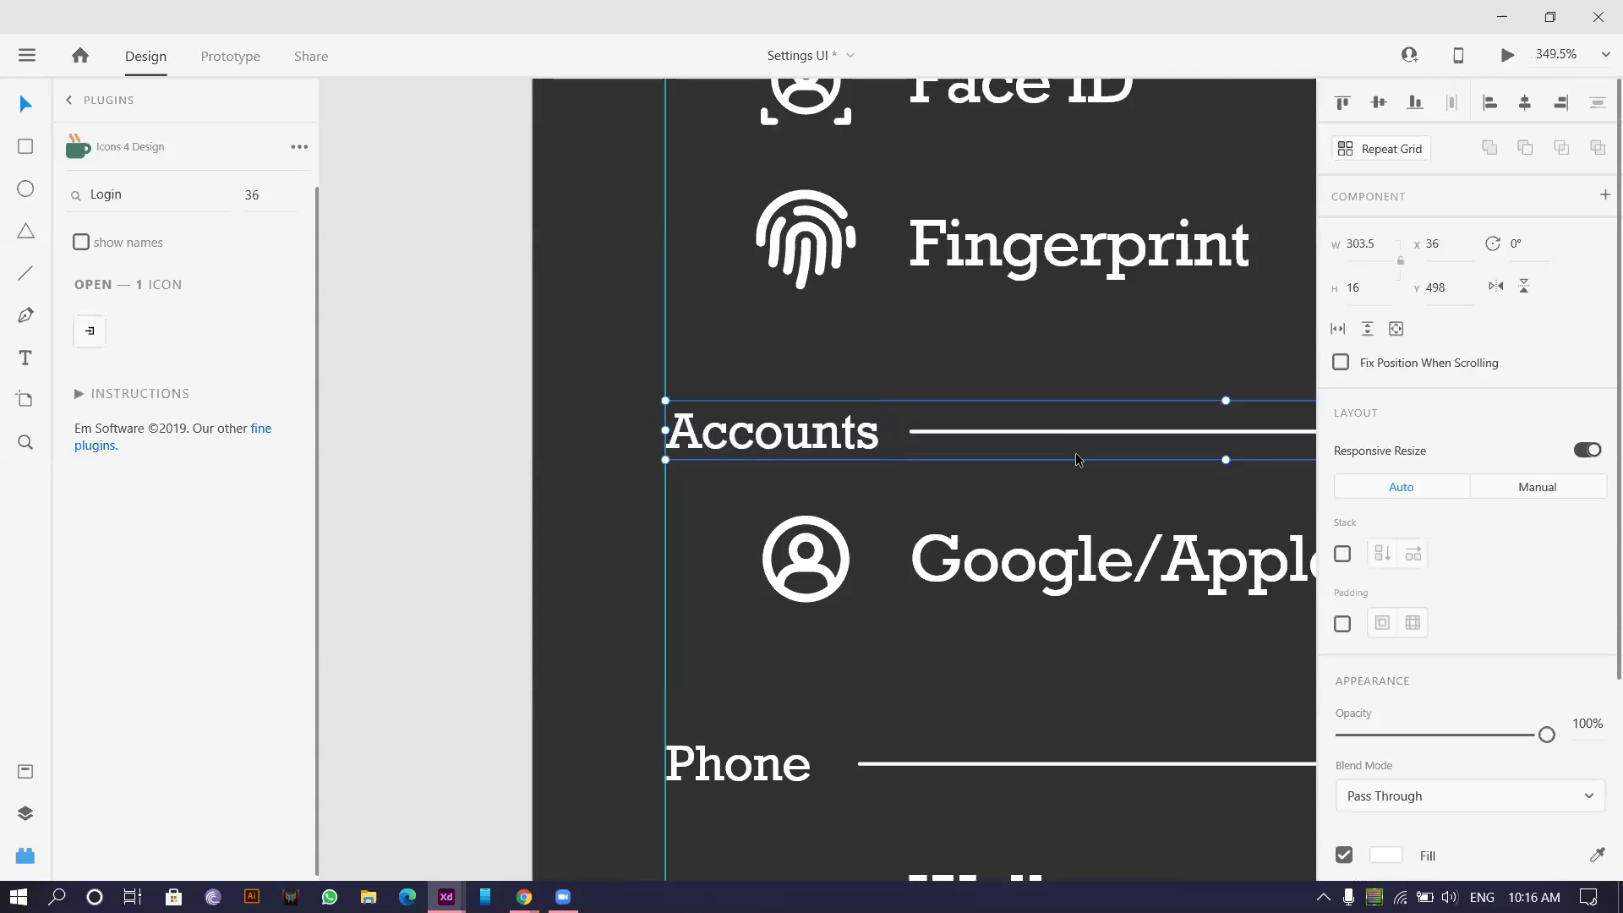
pyautogui.scroll(-6, 1076, 453)
pyautogui.scroll(-5, 1075, 453)
# - Lower the opacity of all five section headings and their divider lines so they look dimmer than the rows
pyautogui.moveTo(1192, 536); pyautogui.dragTo(923, 536)
pyautogui.scroll(5, 893, 545)
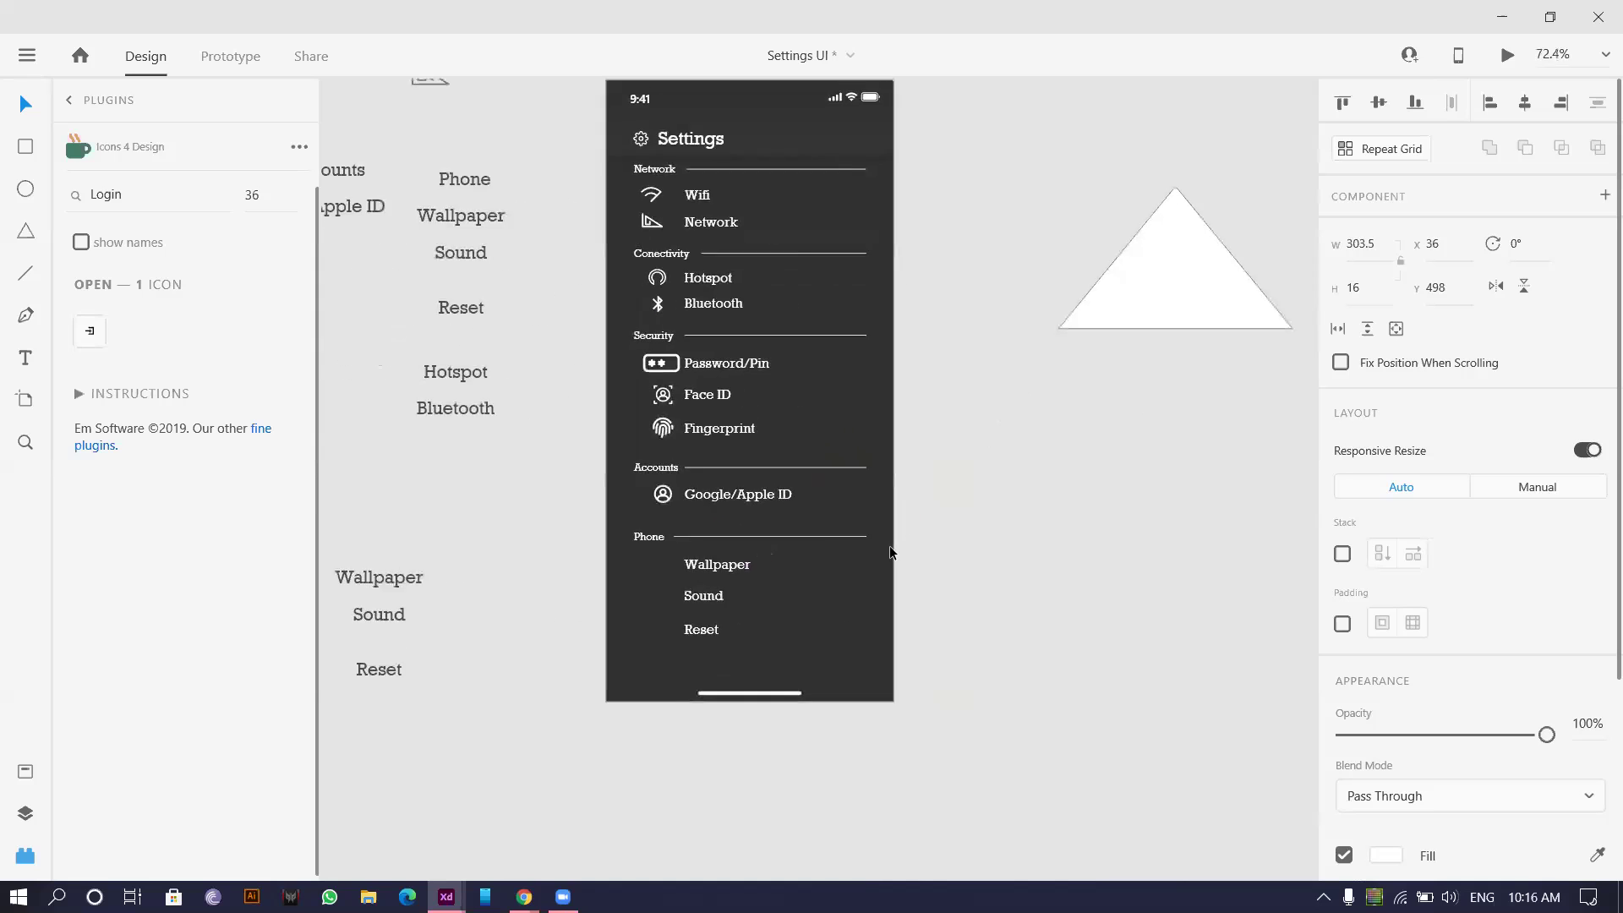
pyautogui.moveTo(916, 723); pyautogui.dragTo(820, 222)
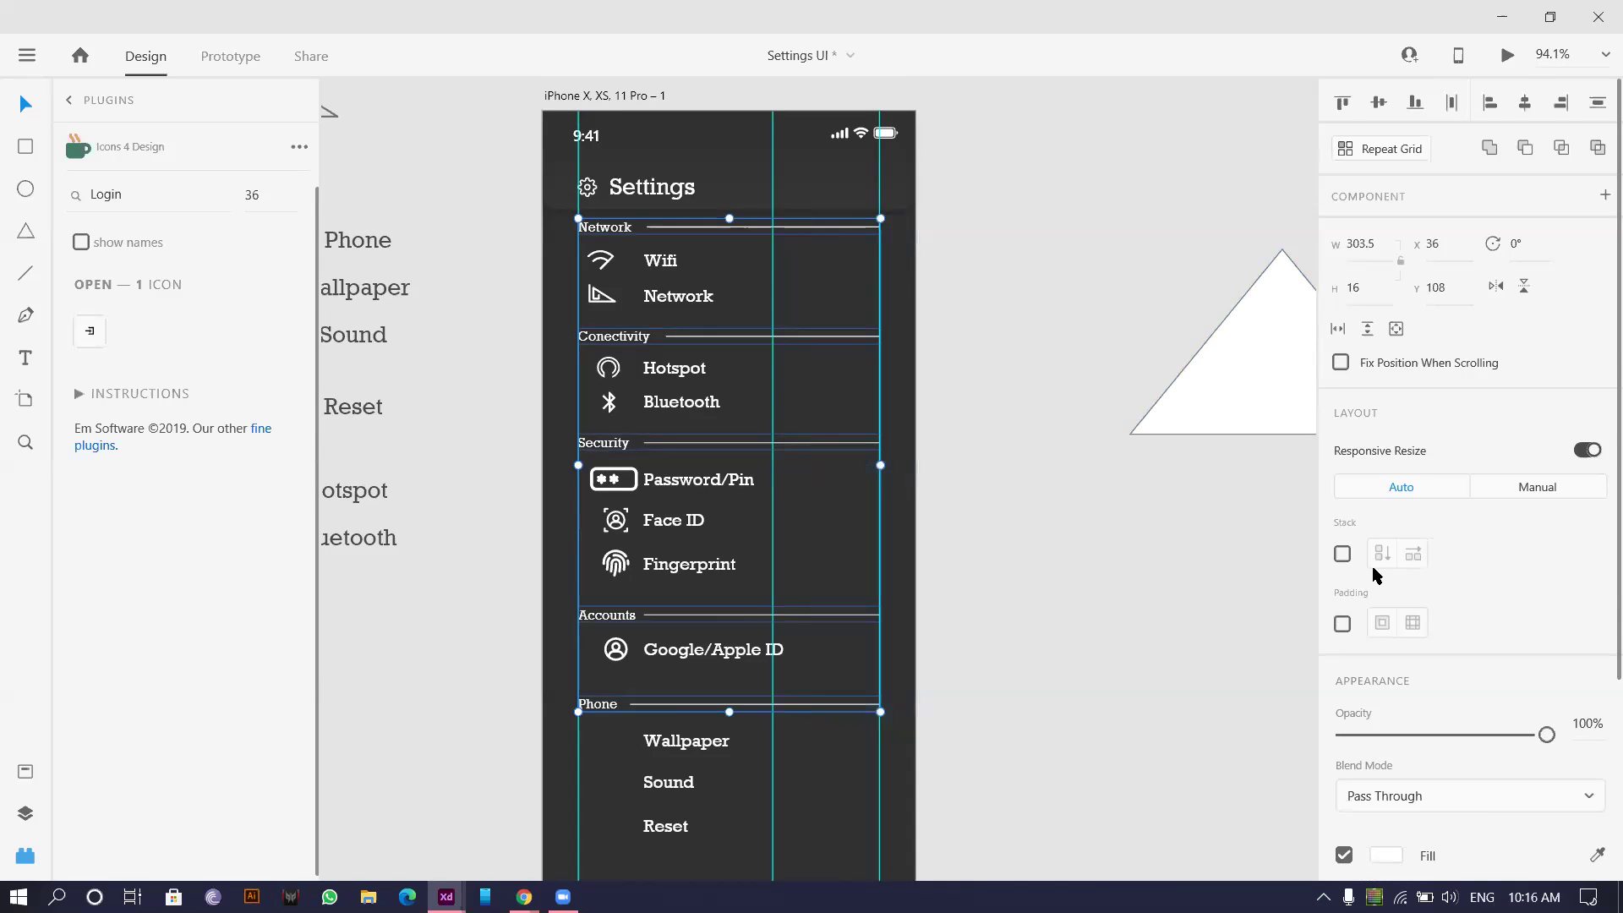
pyautogui.scroll(-3, 1376, 569)
pyautogui.moveTo(1547, 614); pyautogui.dragTo(1448, 621)
pyautogui.click(976, 469)
# - Examine the whole Settings artboard and the contrast between the dimmed section headings and their rows
pyautogui.scroll(-1, 976, 469)
pyautogui.scroll(-3, 751, 170)
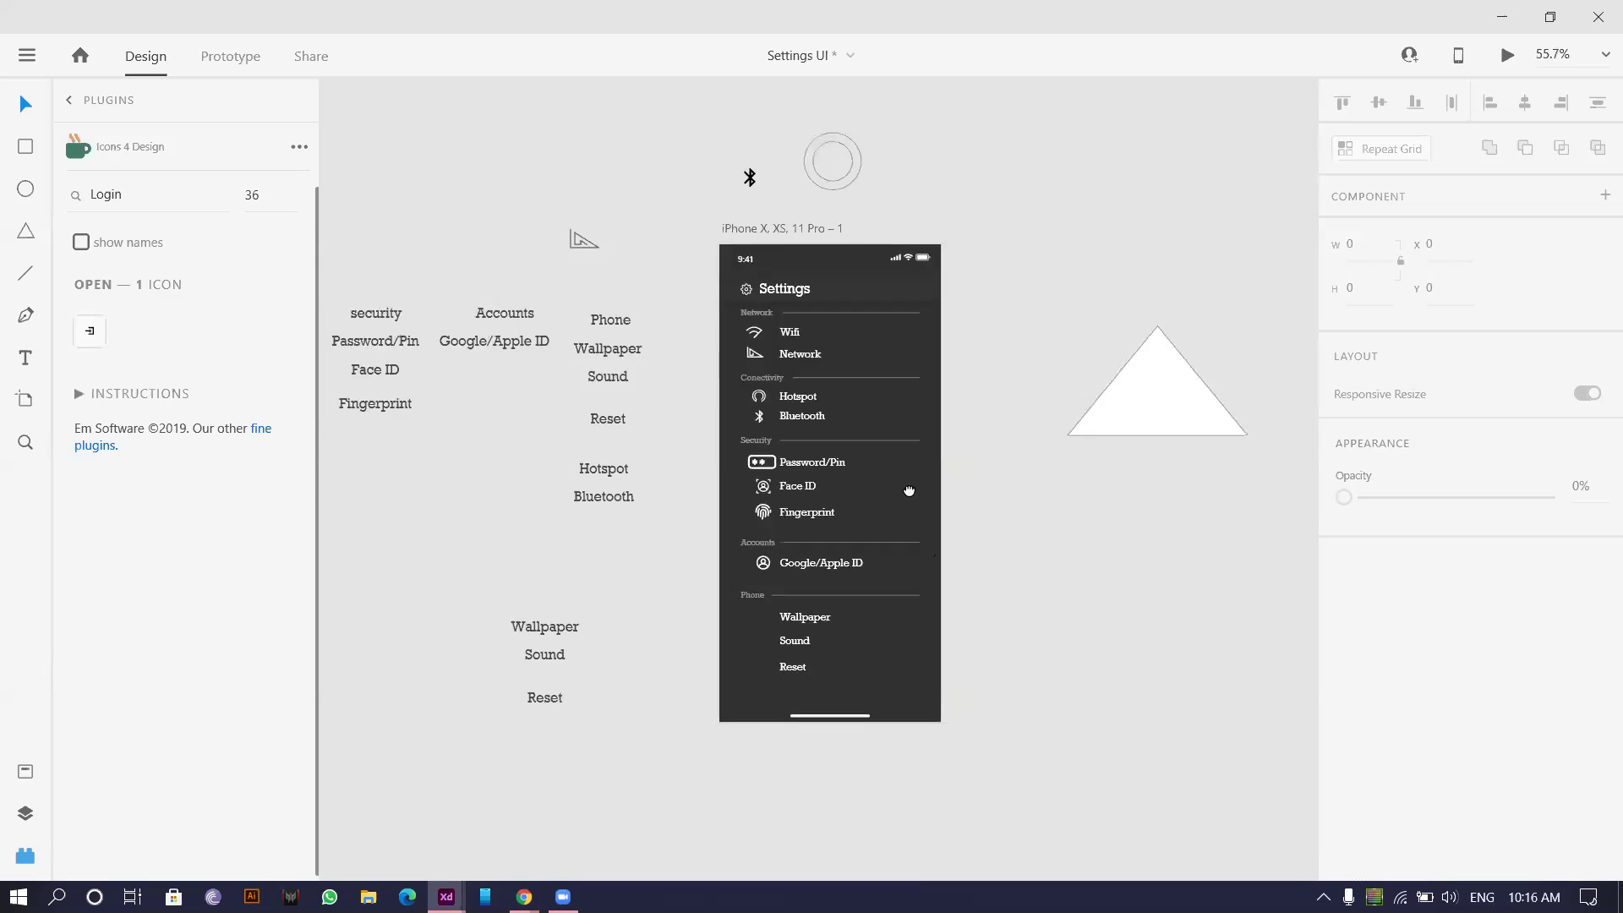
pyautogui.scroll(2, 752, 408)
pyautogui.scroll(1, 753, 408)
pyautogui.scroll(2, 731, 101)
pyautogui.scroll(3, 728, 113)
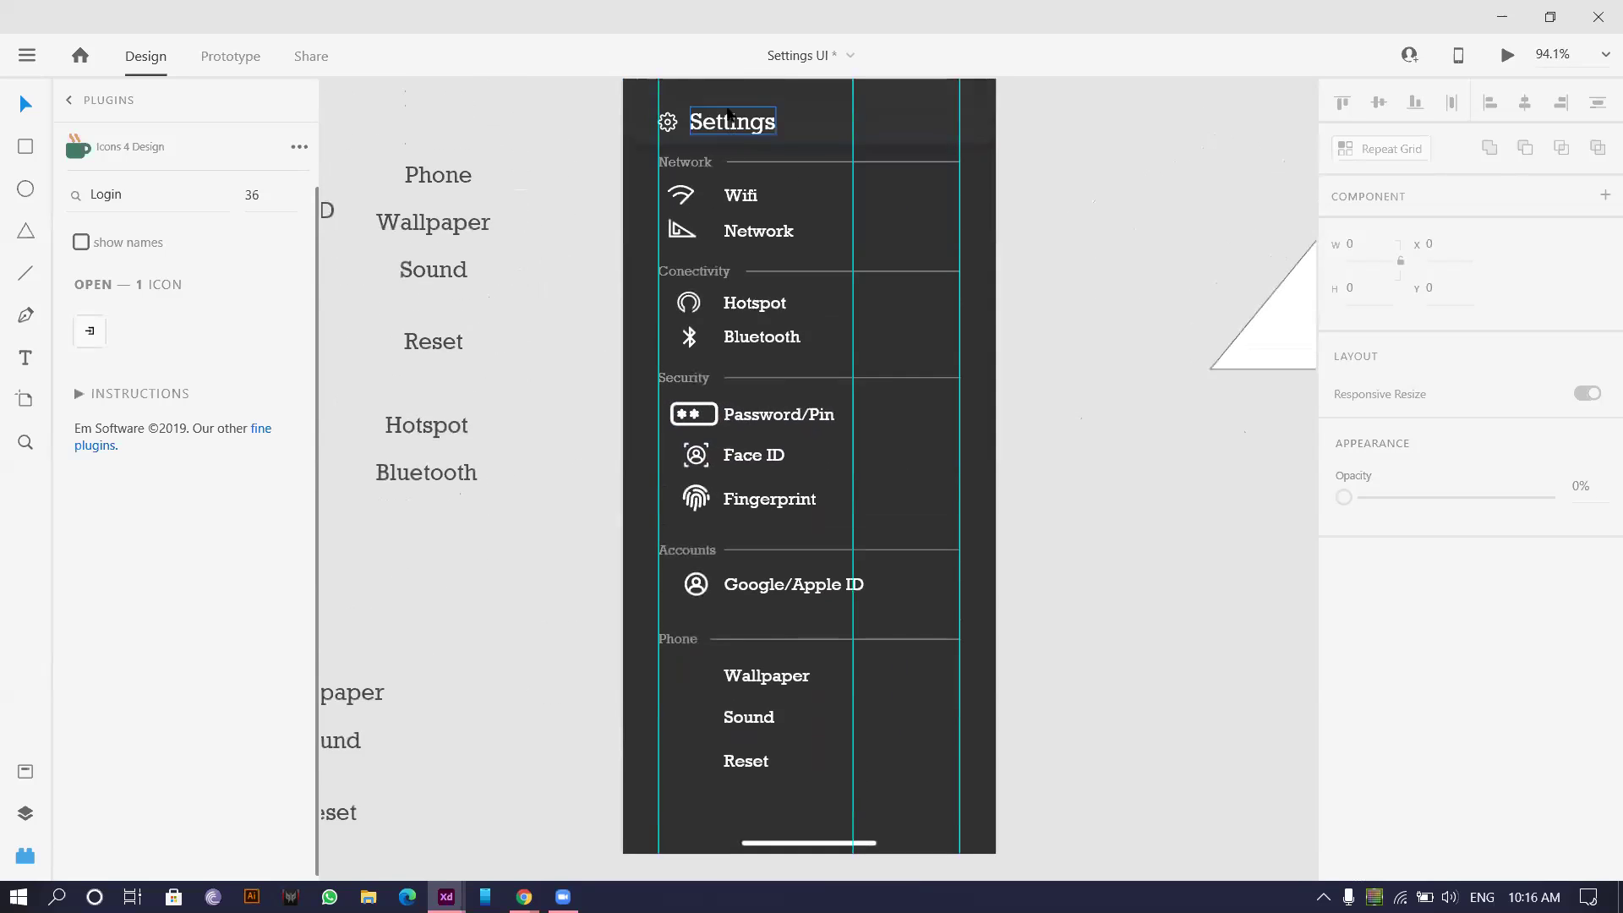
pyautogui.scroll(-5, 728, 113)
pyautogui.scroll(3, 691, 243)
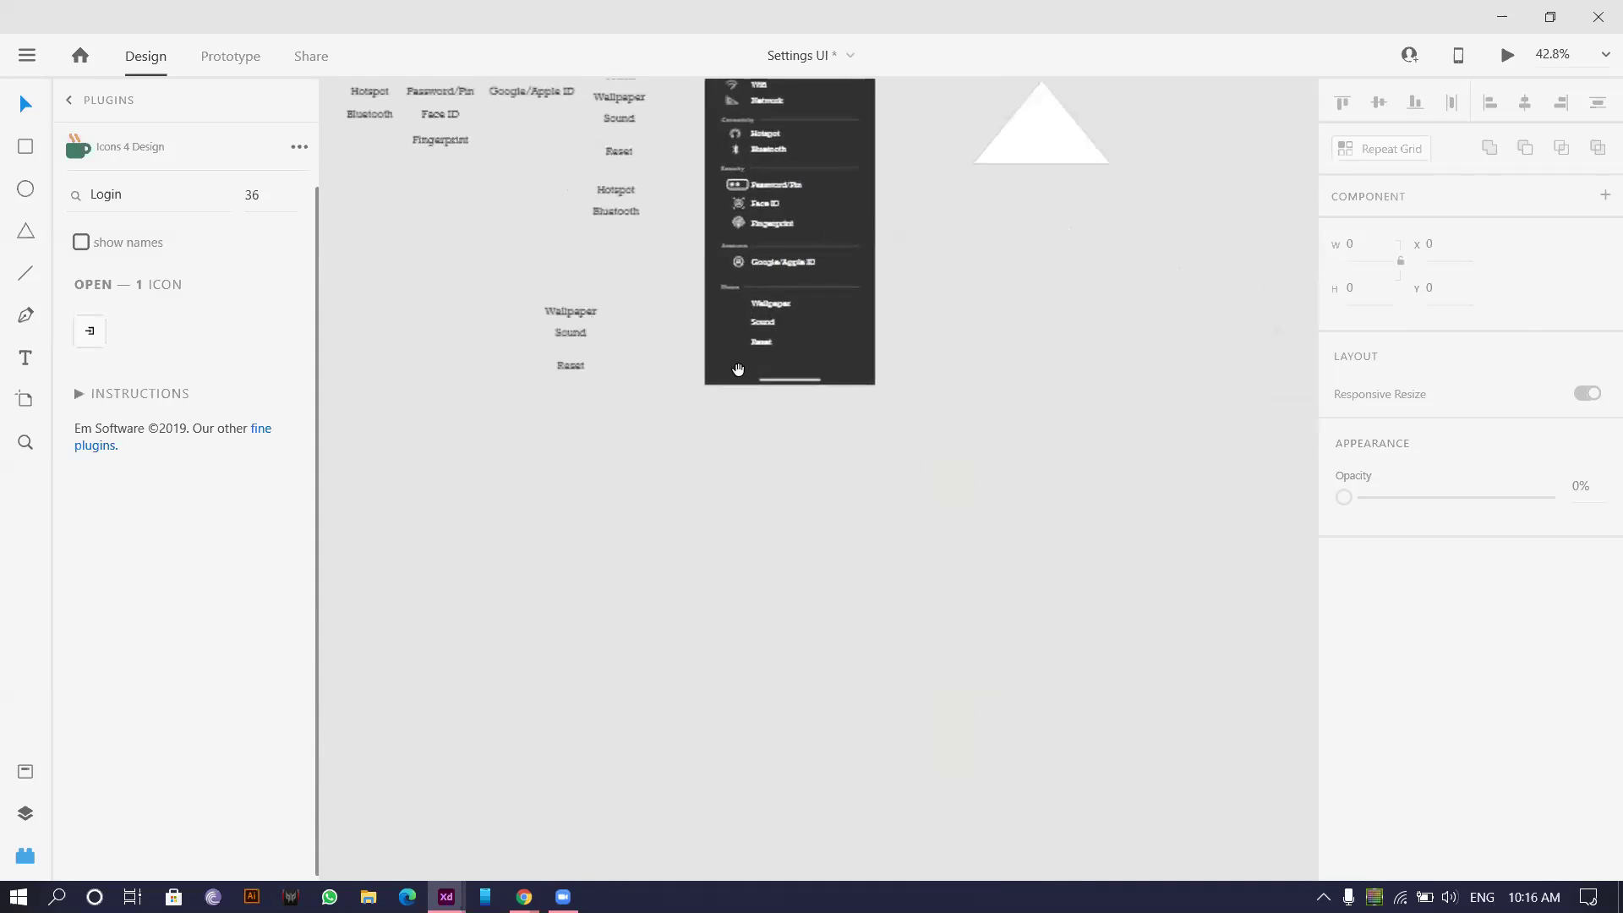
pyautogui.scroll(2, 804, 551)
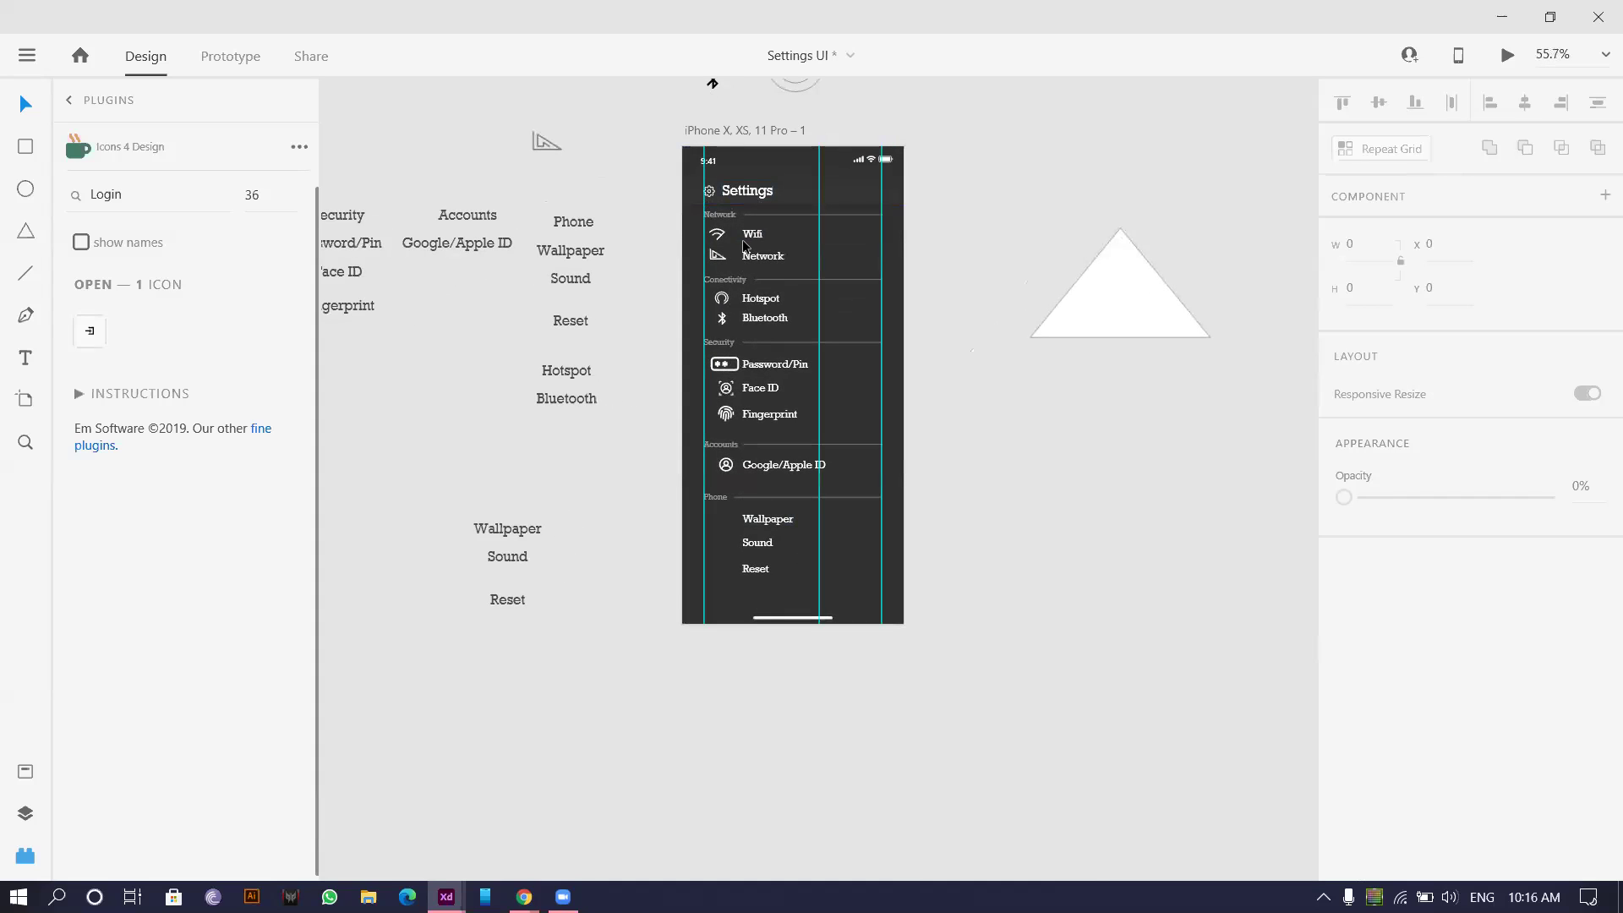
# - Search the icon library for a reset symbol using the terms "Reset", "Previo" and "back"
pyautogui.click(165, 199)
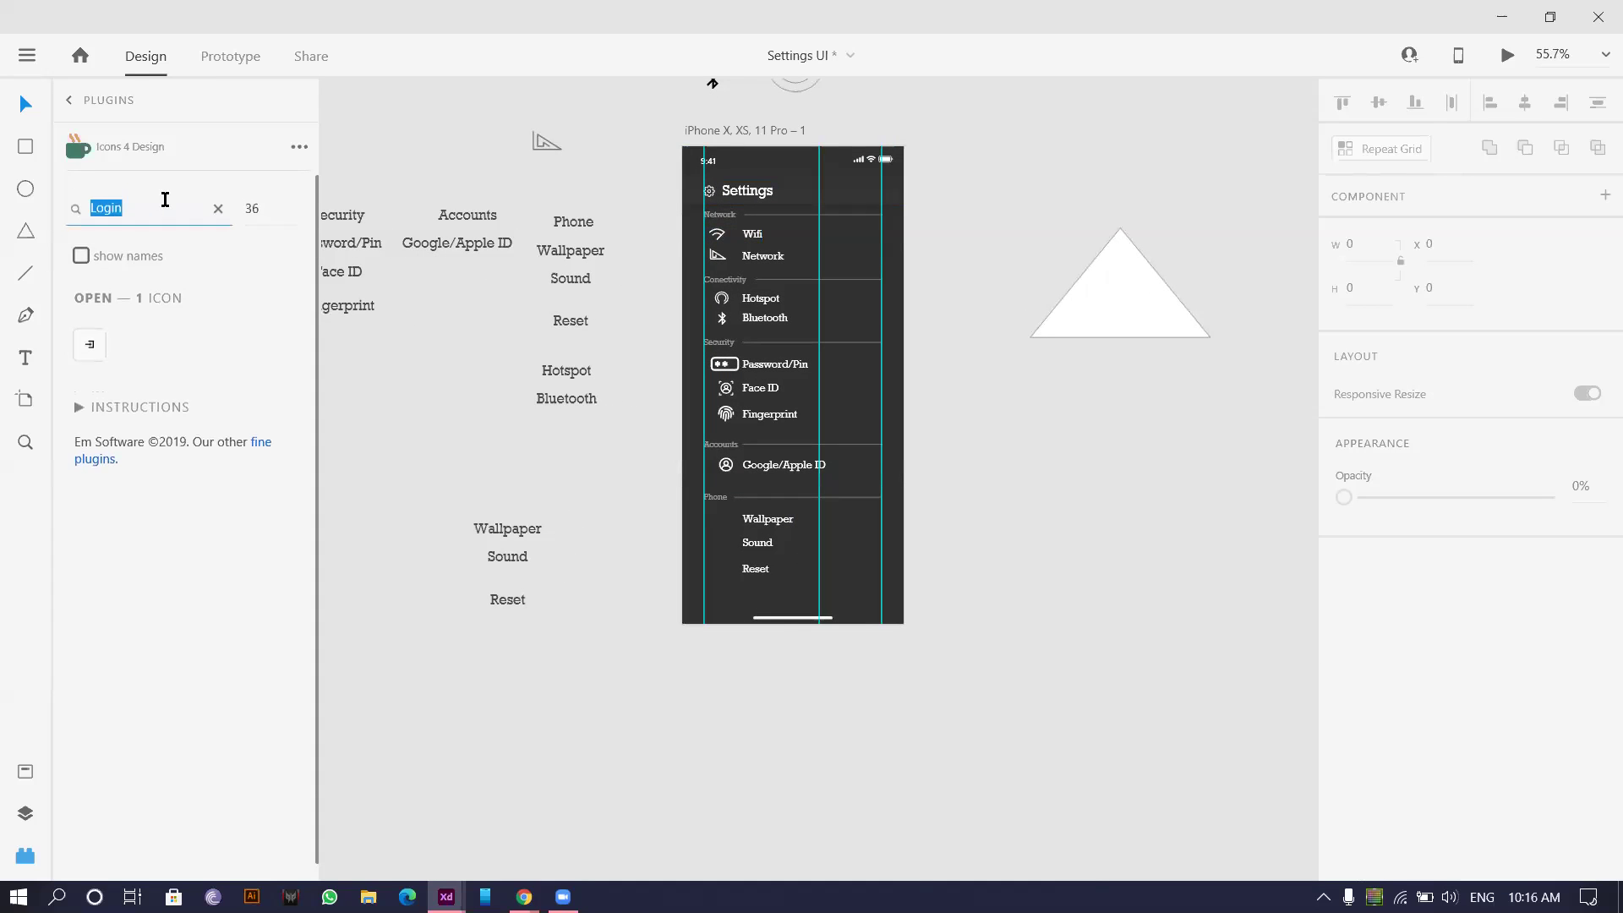
pyautogui.write('Res')
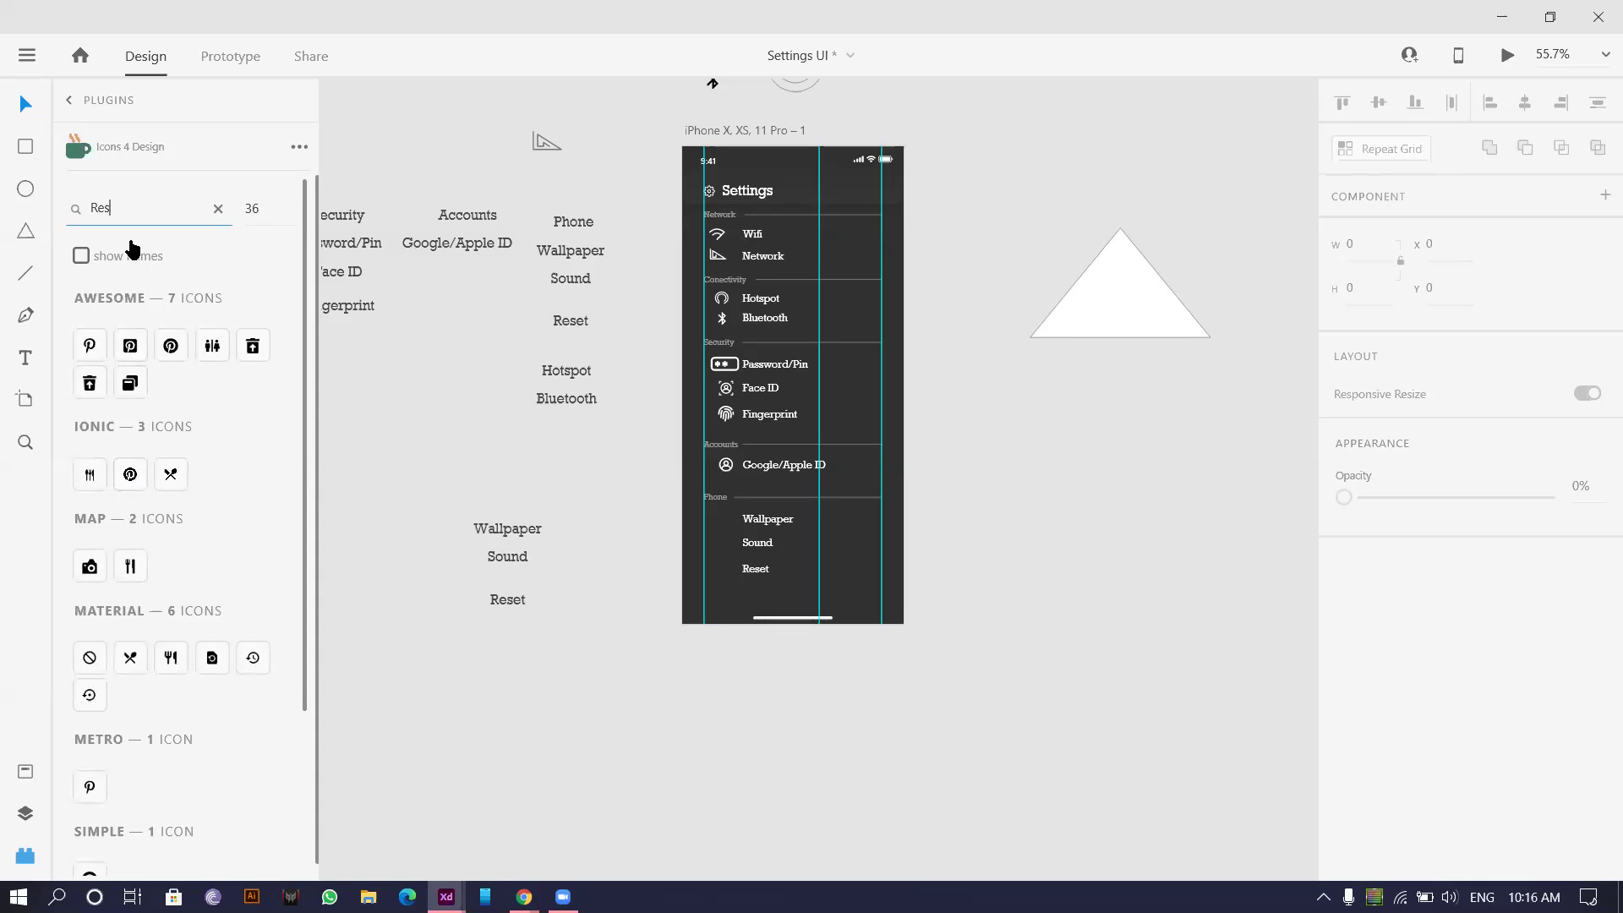
pyautogui.write('tet')
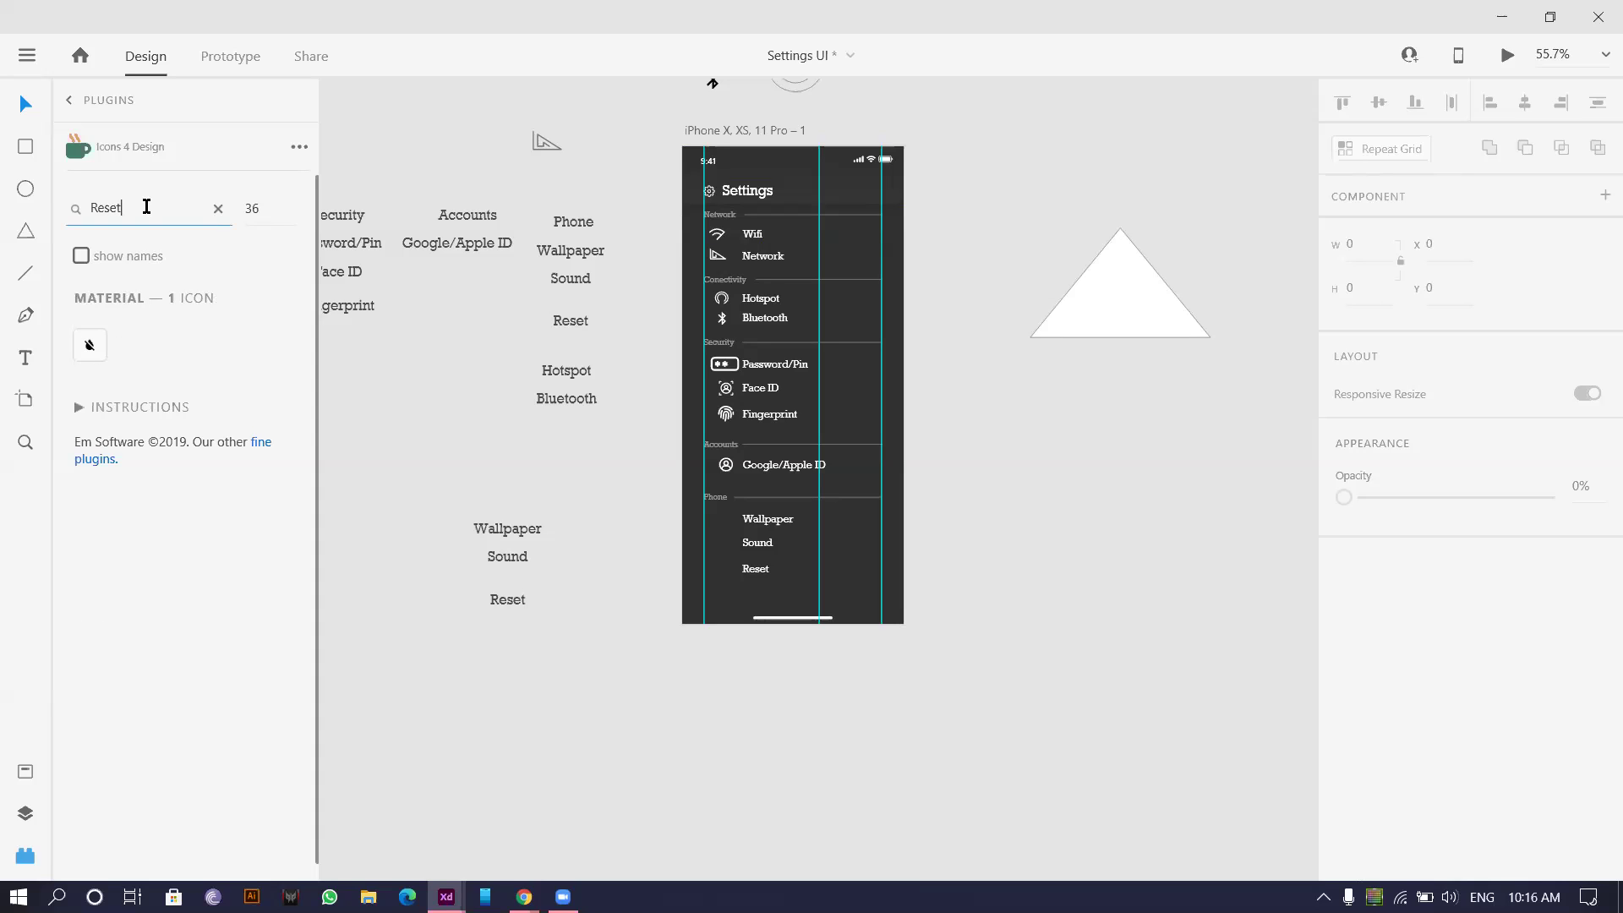
pyautogui.hotkey('ctrl', 'a')
pyautogui.write('Prev')
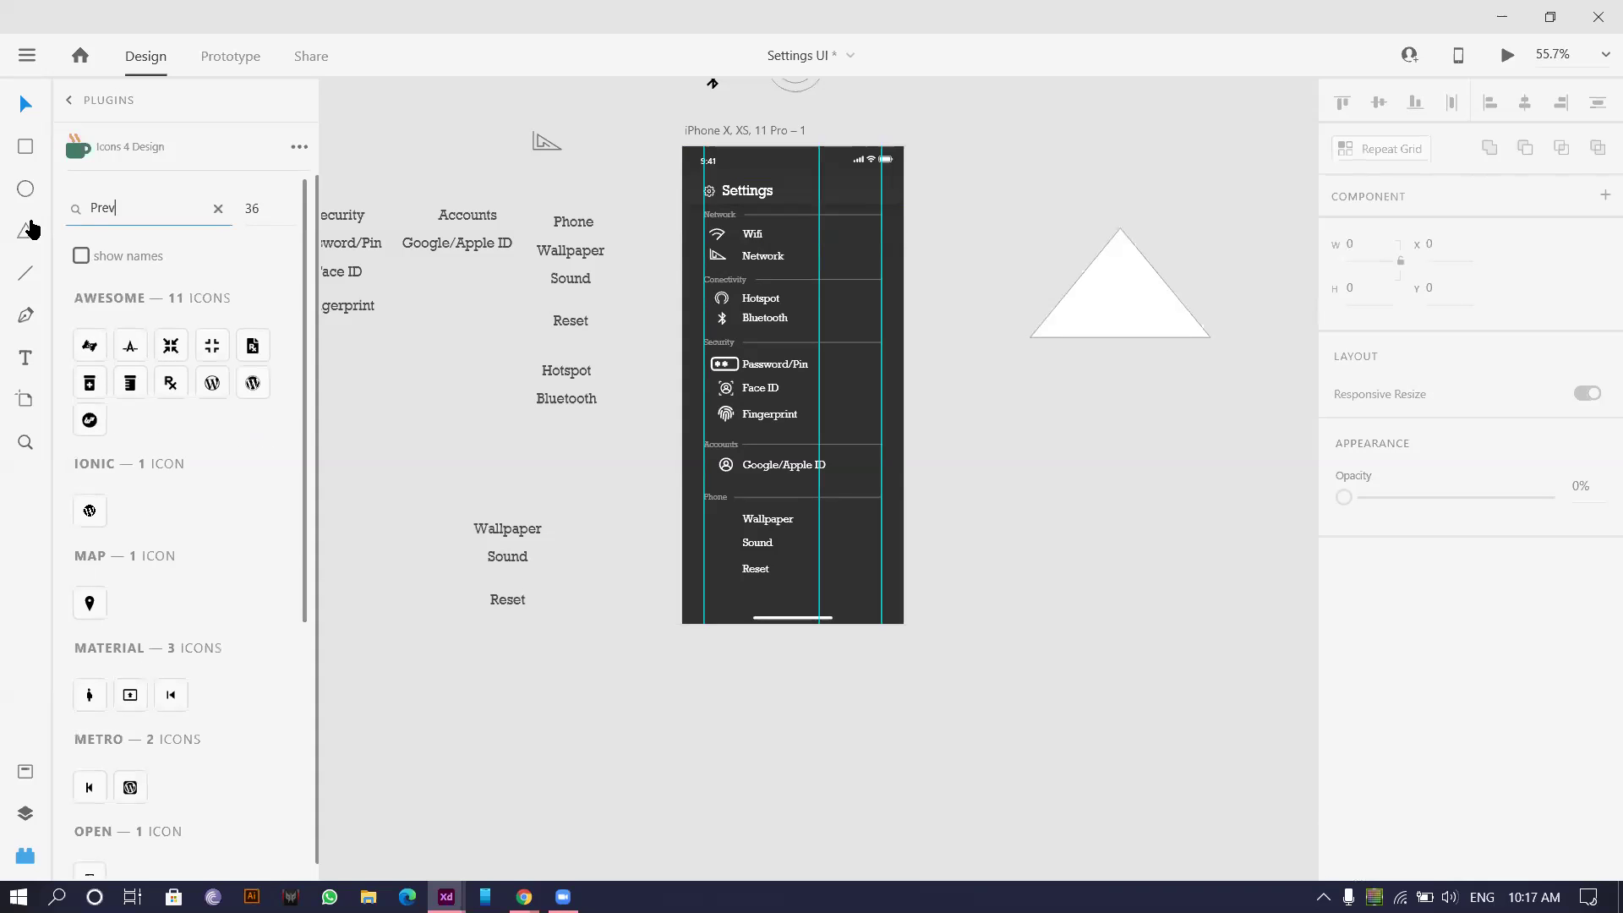
pyautogui.write('io')
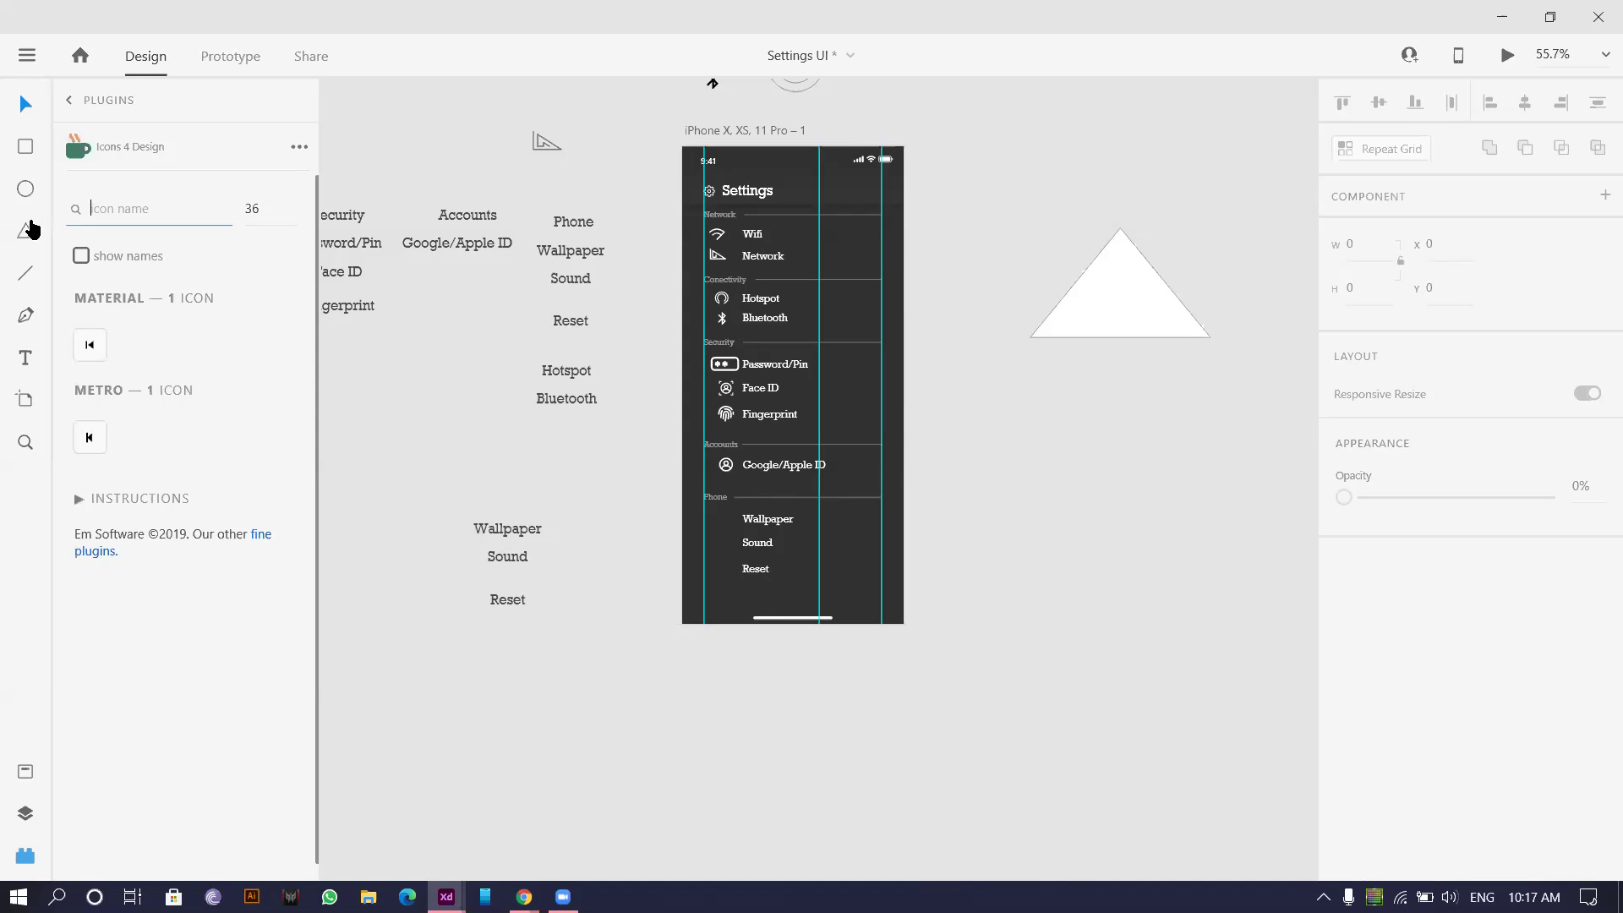
pyautogui.write('back')
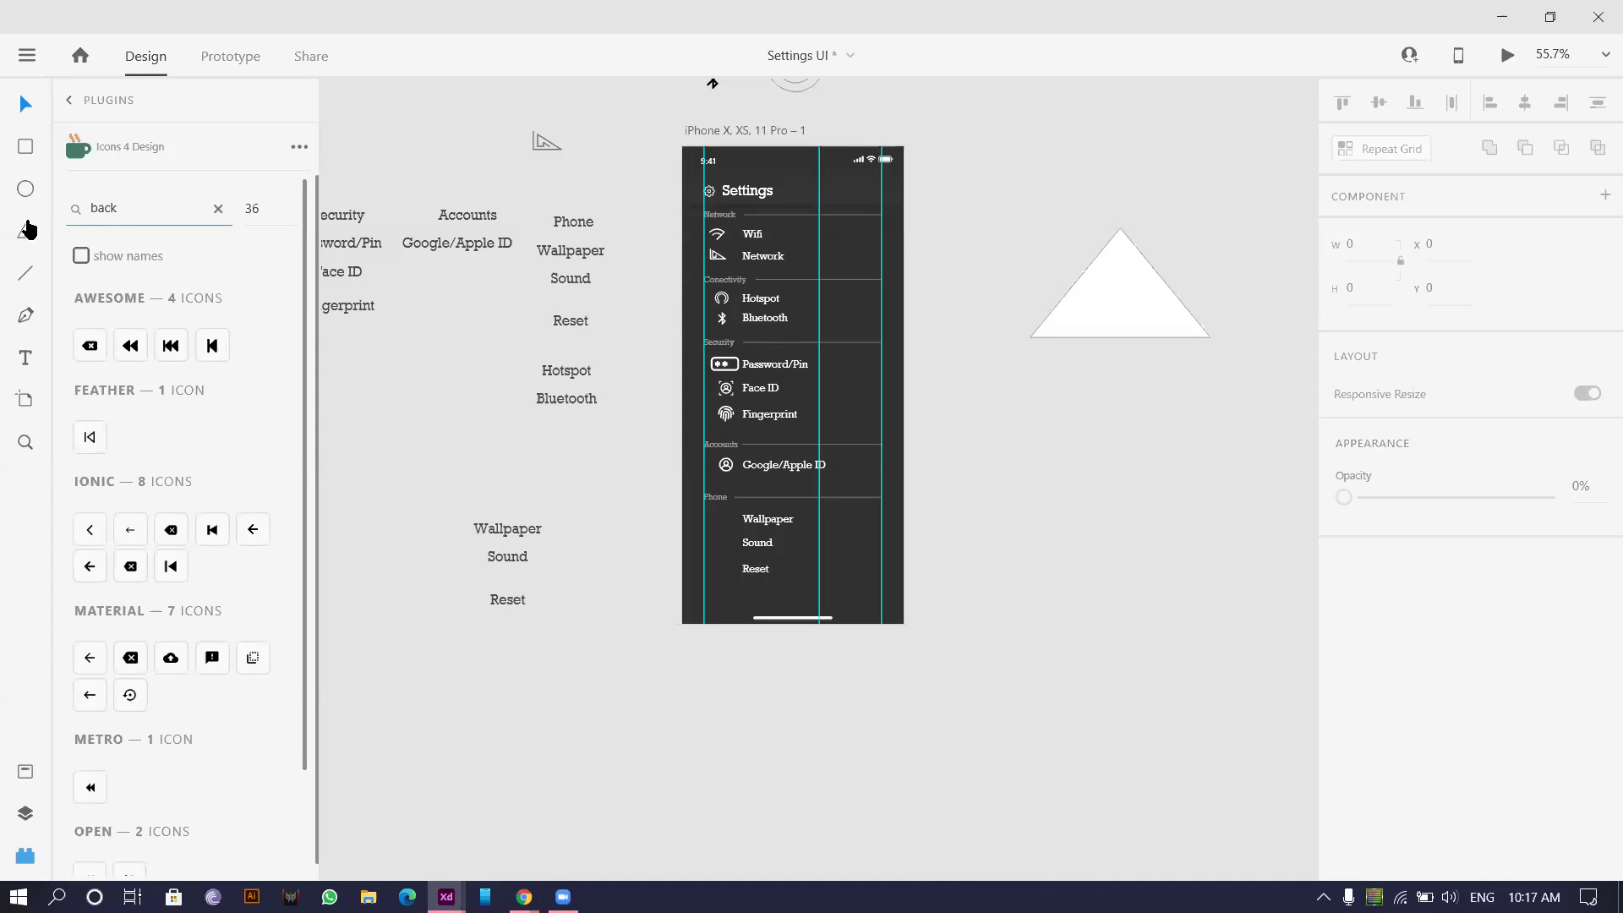
# - Search the icon library for "10", insert the counterclockwise replay-10 icon and place it beside the Reset row
pyautogui.write('10')
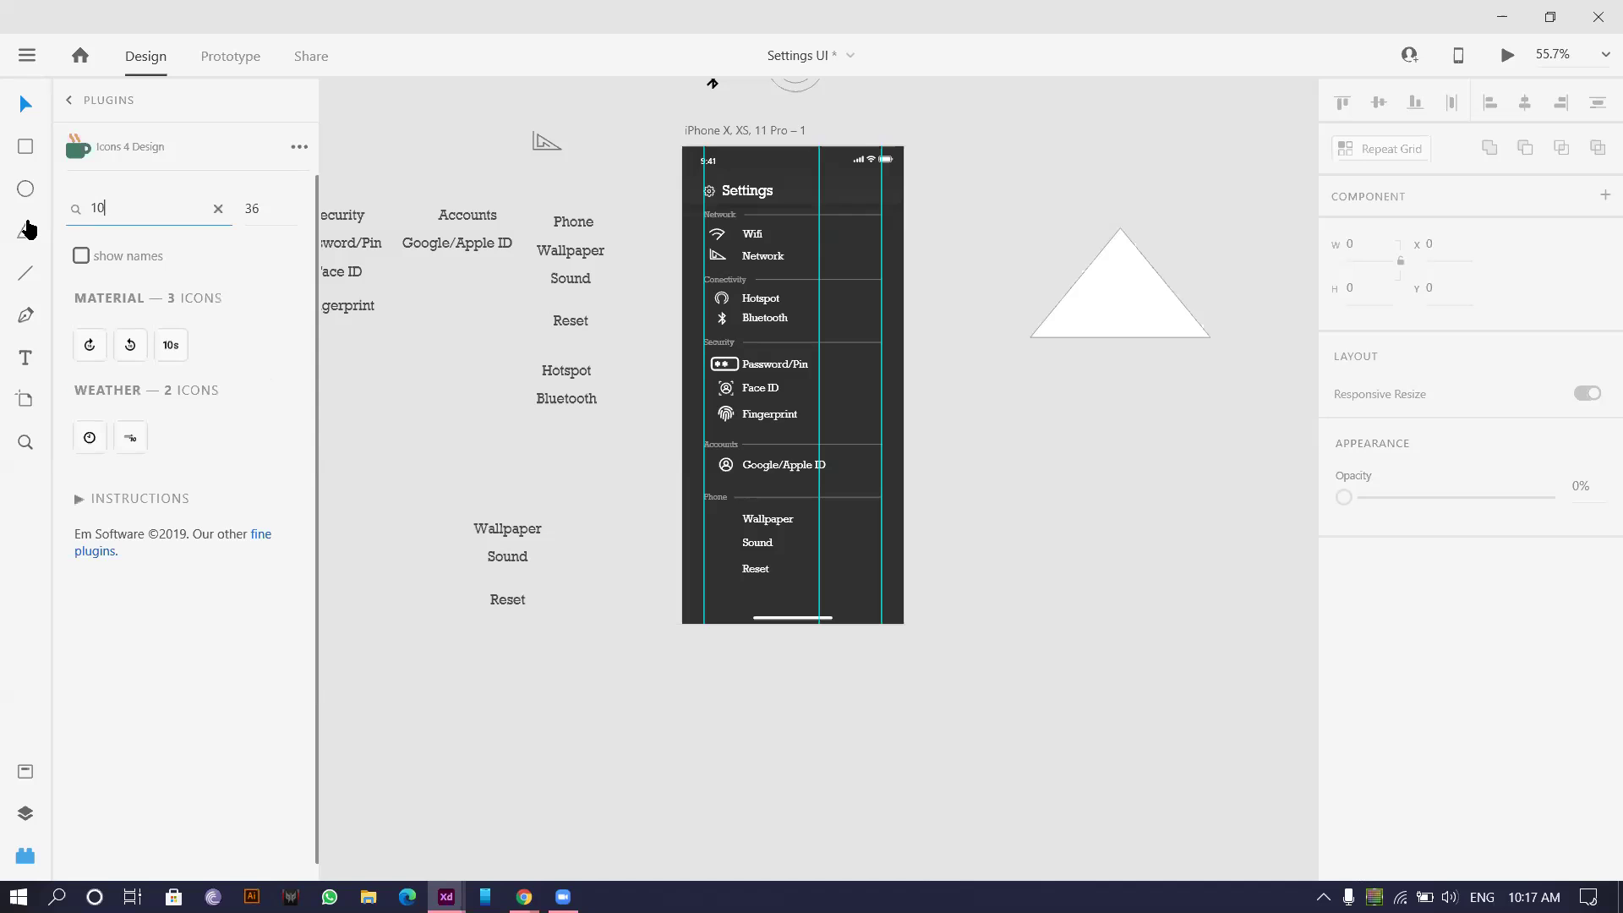
pyautogui.click(129, 349)
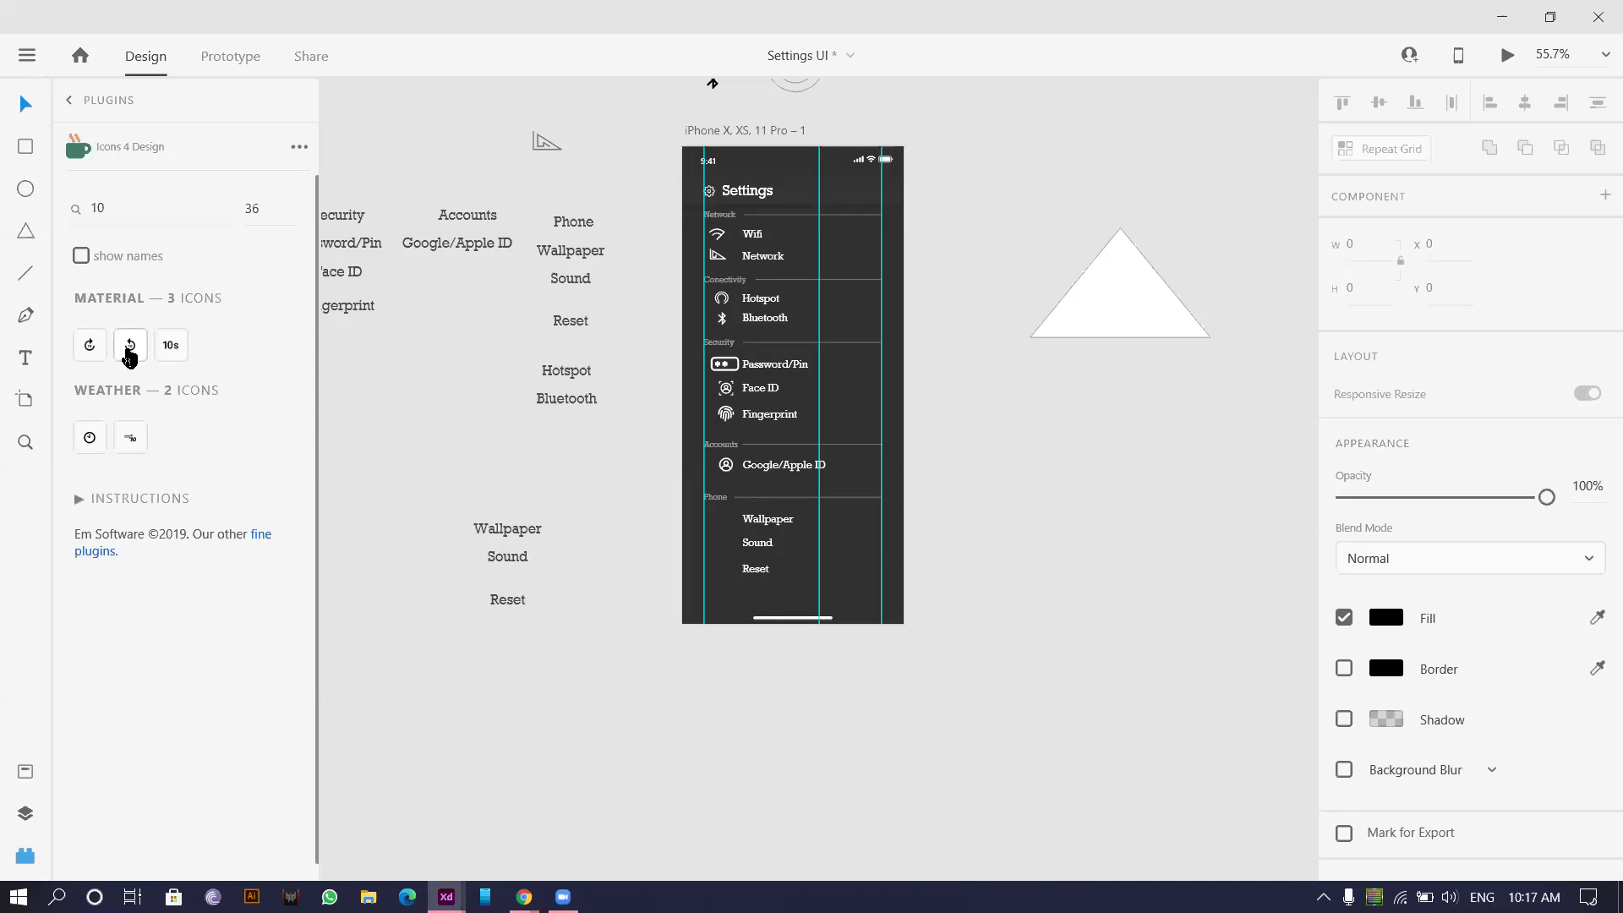
pyautogui.press('Delete')
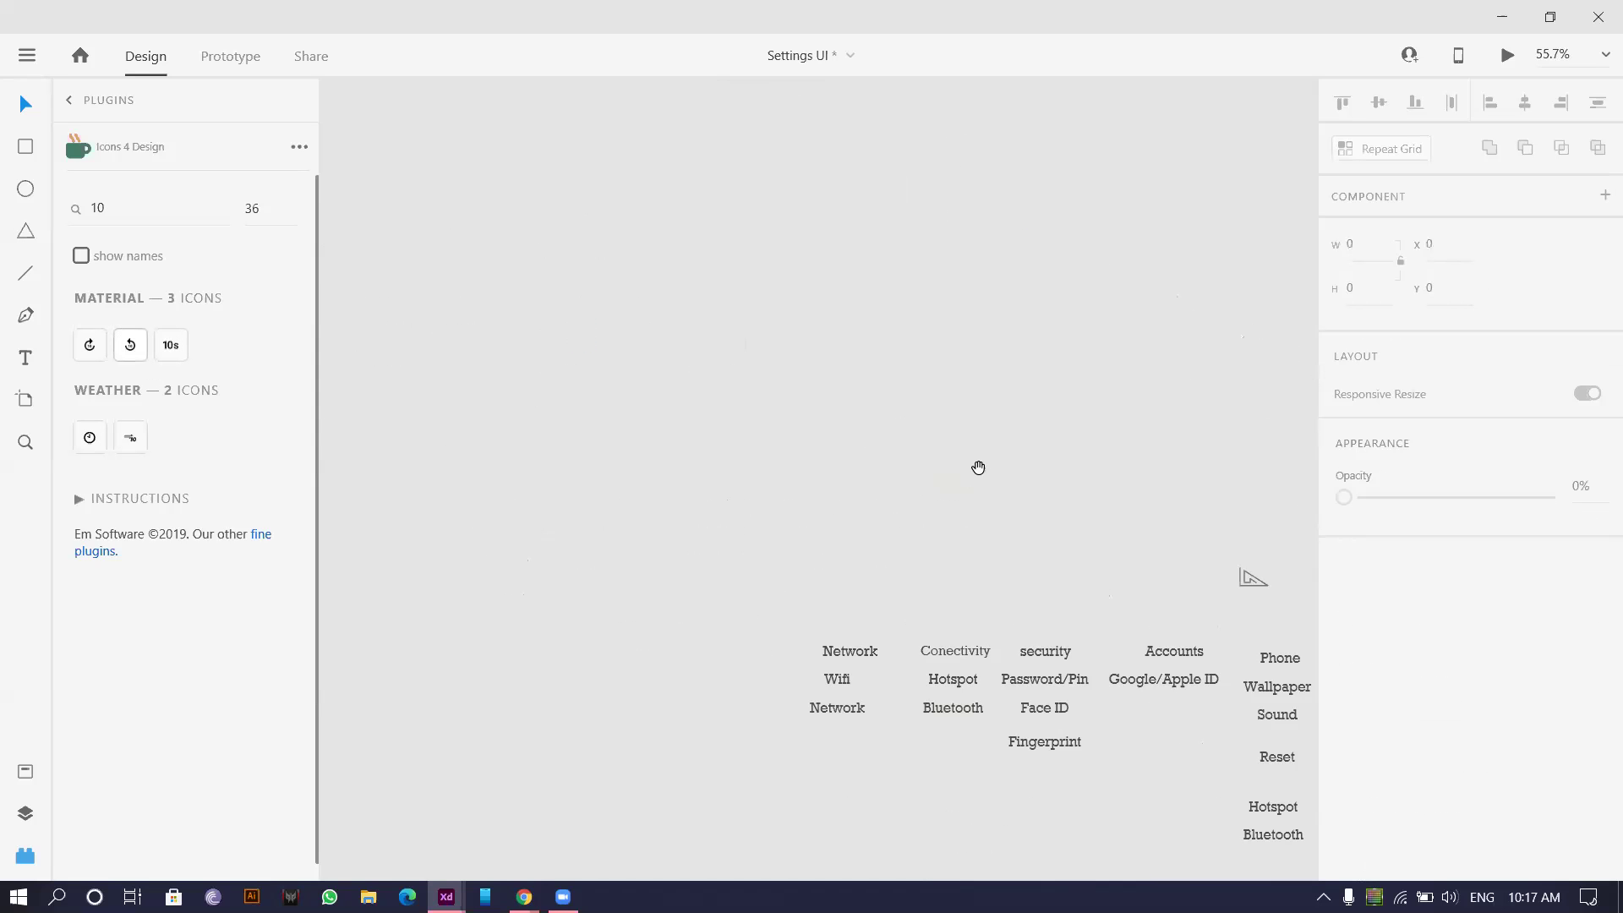
pyautogui.moveTo(978, 464); pyautogui.dragTo(738, 422)
pyautogui.click(844, 539)
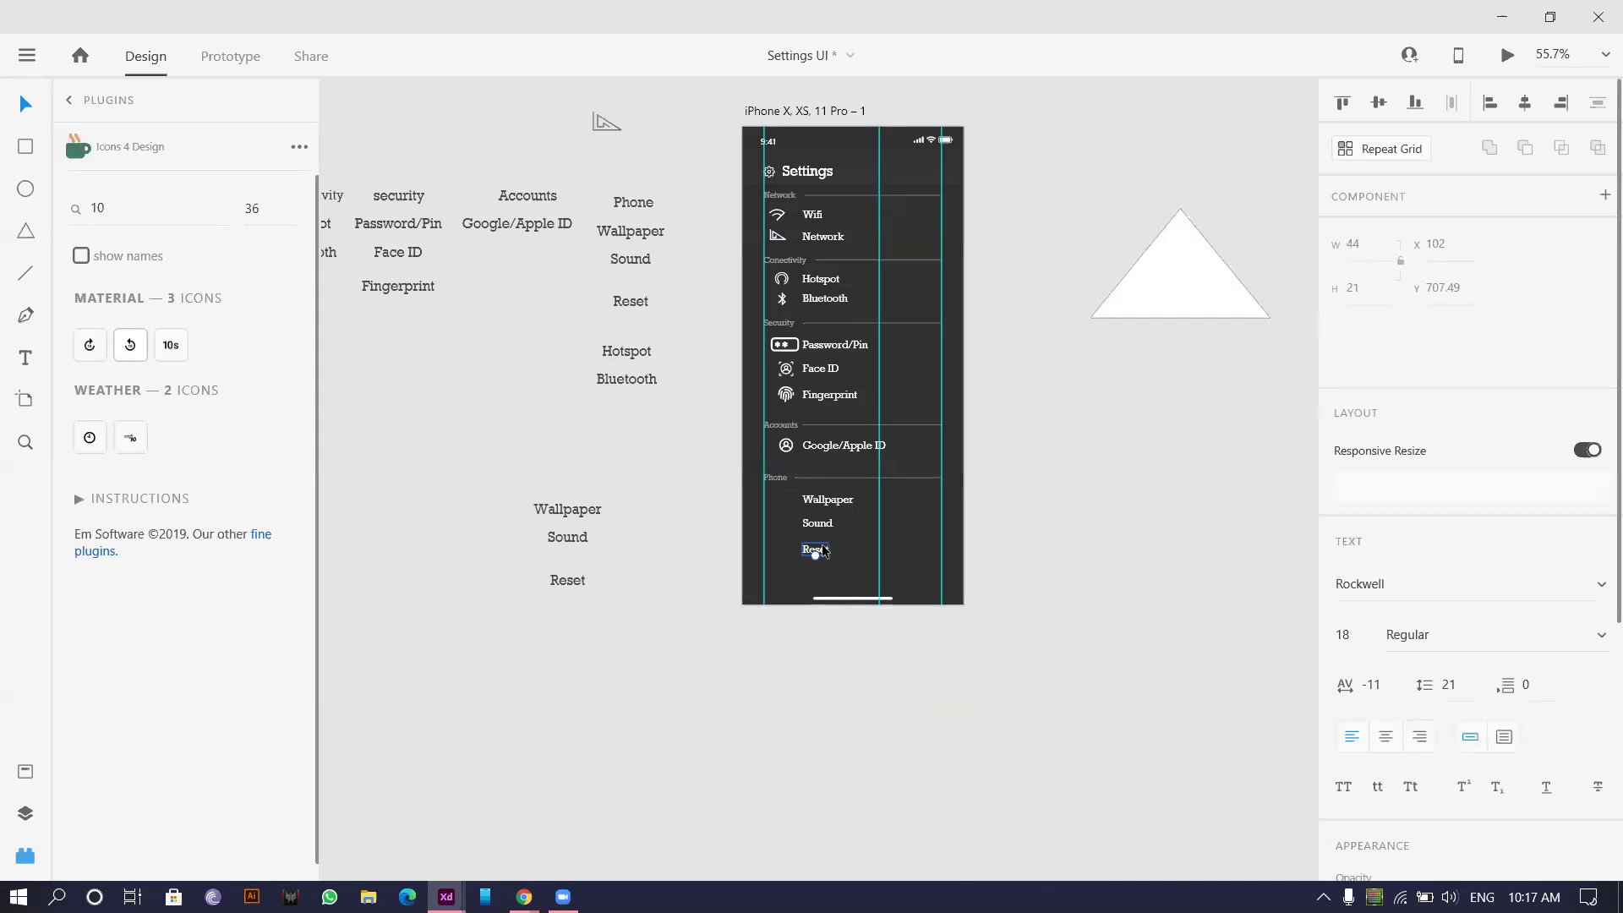
pyautogui.click(129, 347)
pyautogui.scroll(5, 761, 119)
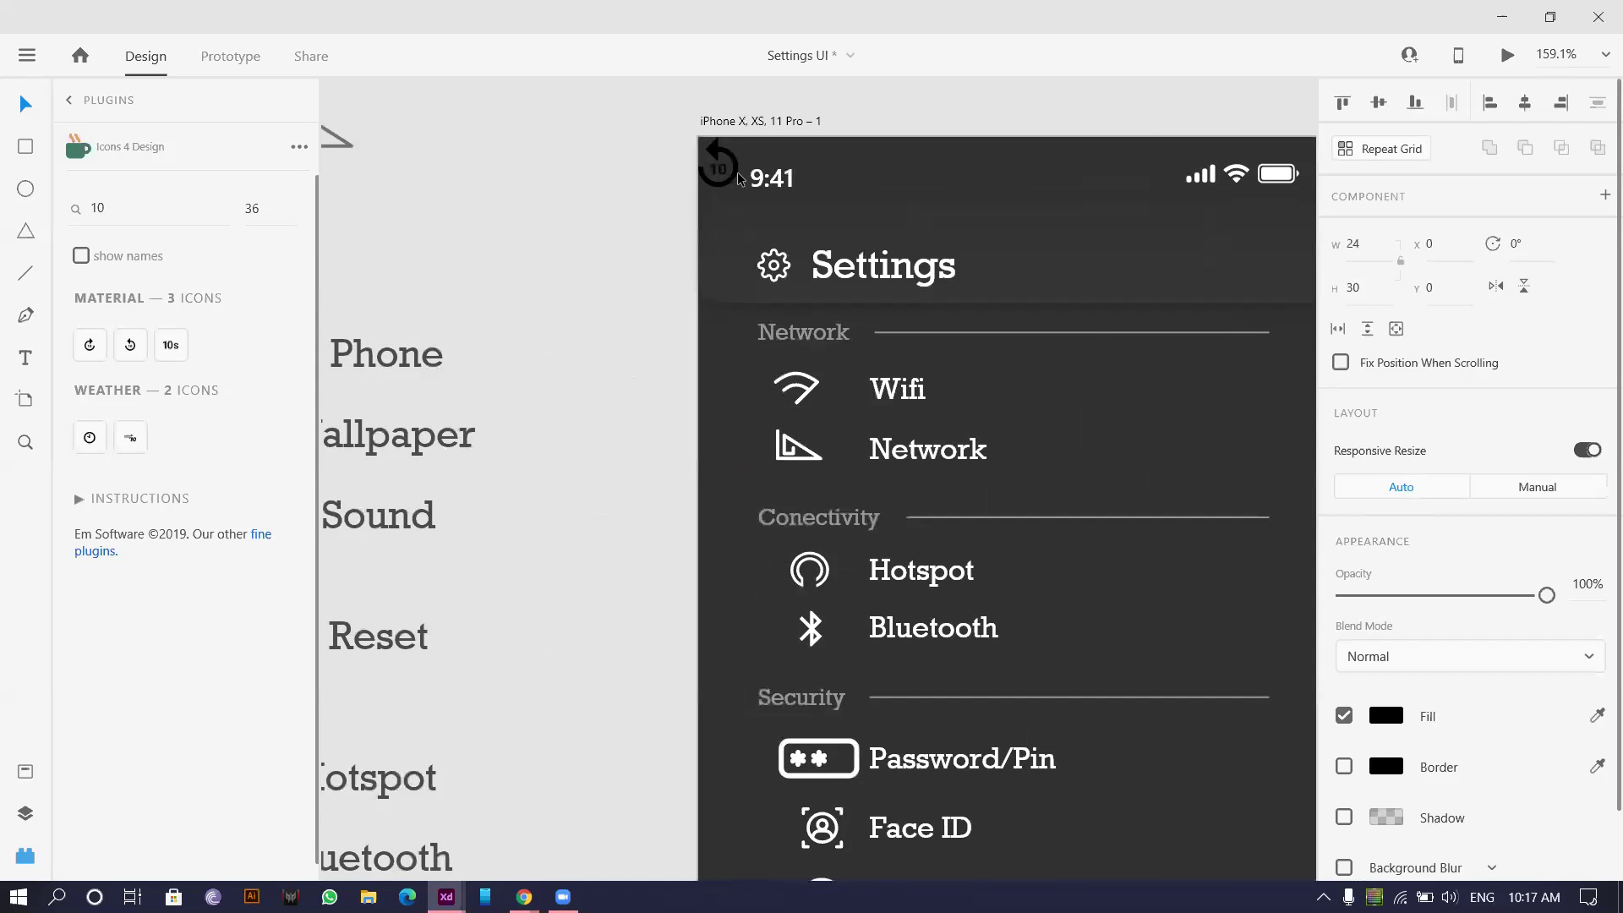
pyautogui.moveTo(734, 180); pyautogui.dragTo(841, 596)
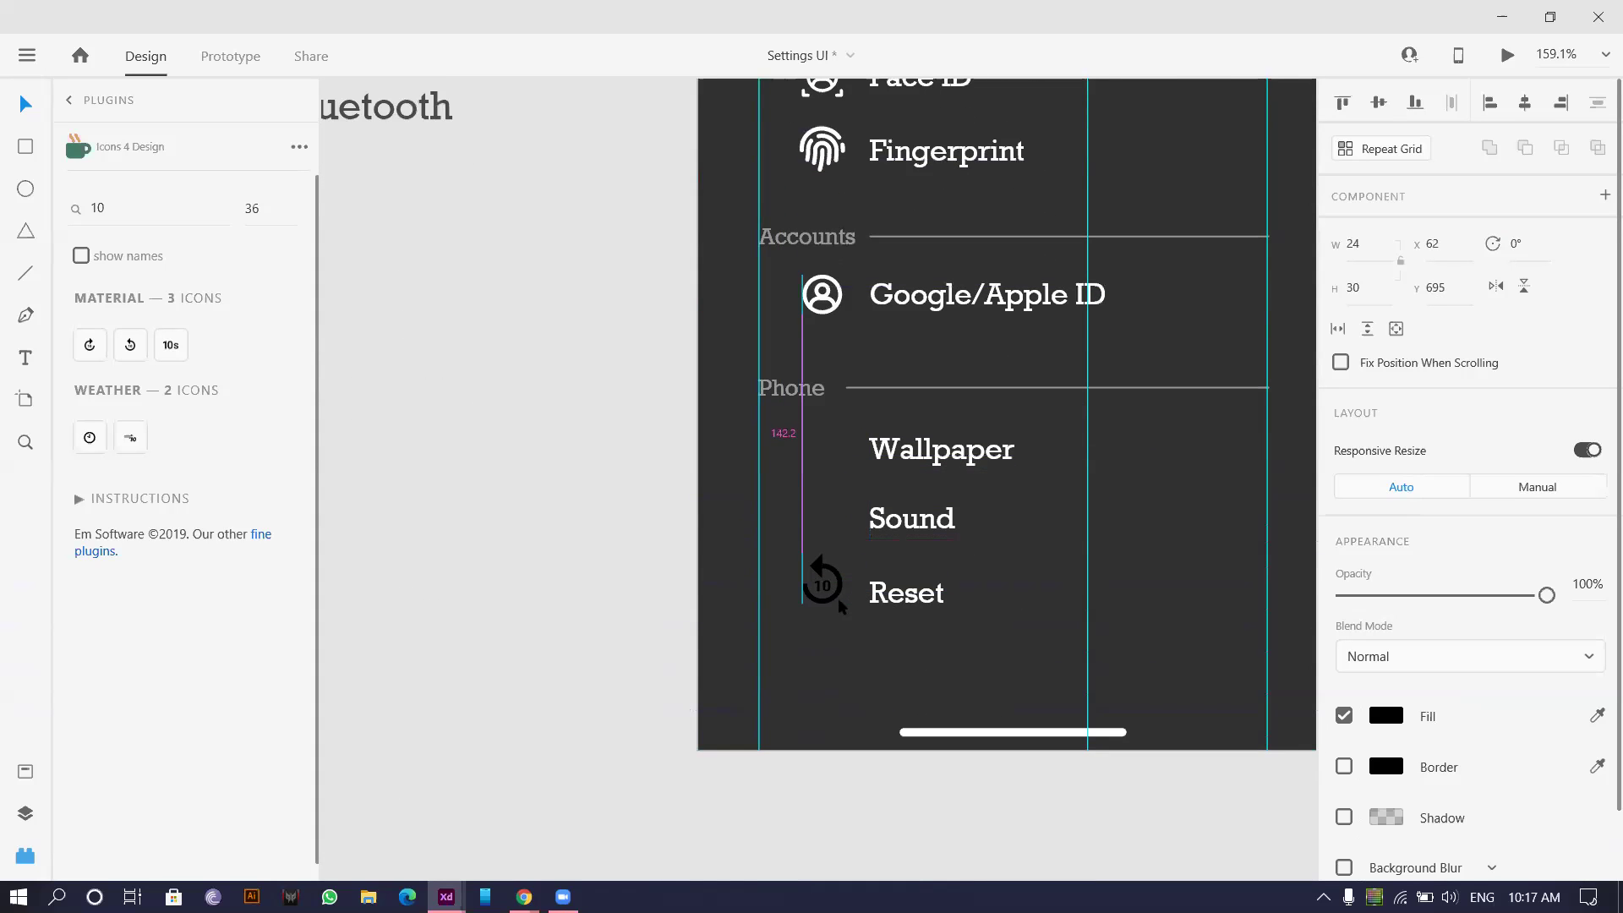
# - Remove the number 10 from inside the replay icon, keeping only its circular arrow
pyautogui.scroll(8, 844, 601)
pyautogui.scroll(2, 734, 576)
pyautogui.doubleClick(759, 578)
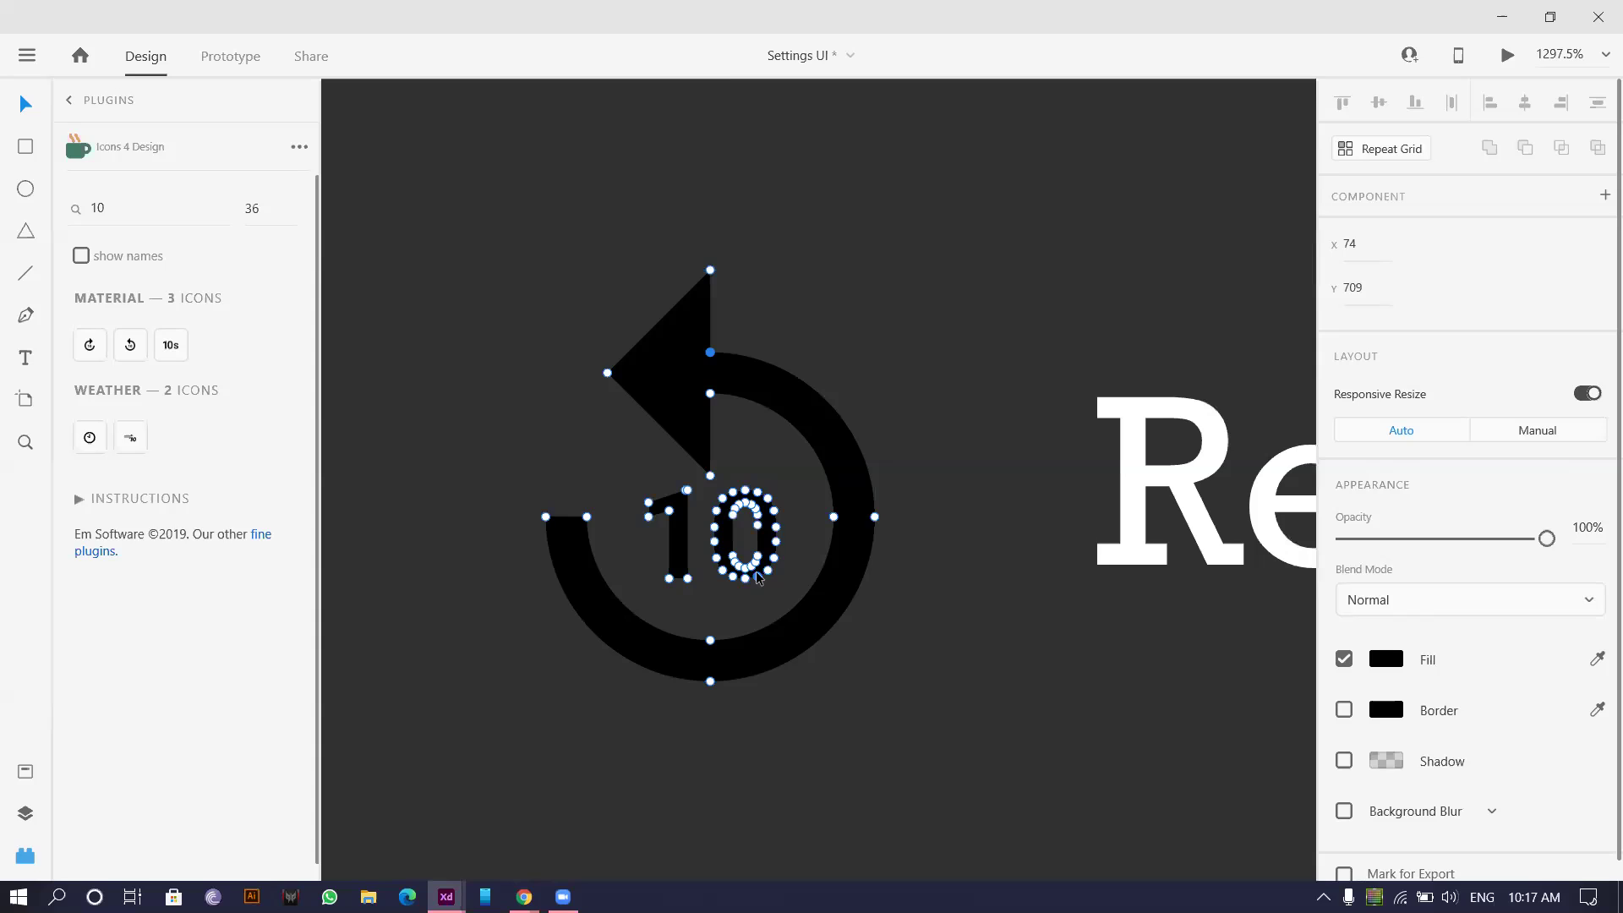
pyautogui.moveTo(608, 481); pyautogui.dragTo(784, 584)
pyautogui.press('Delete')
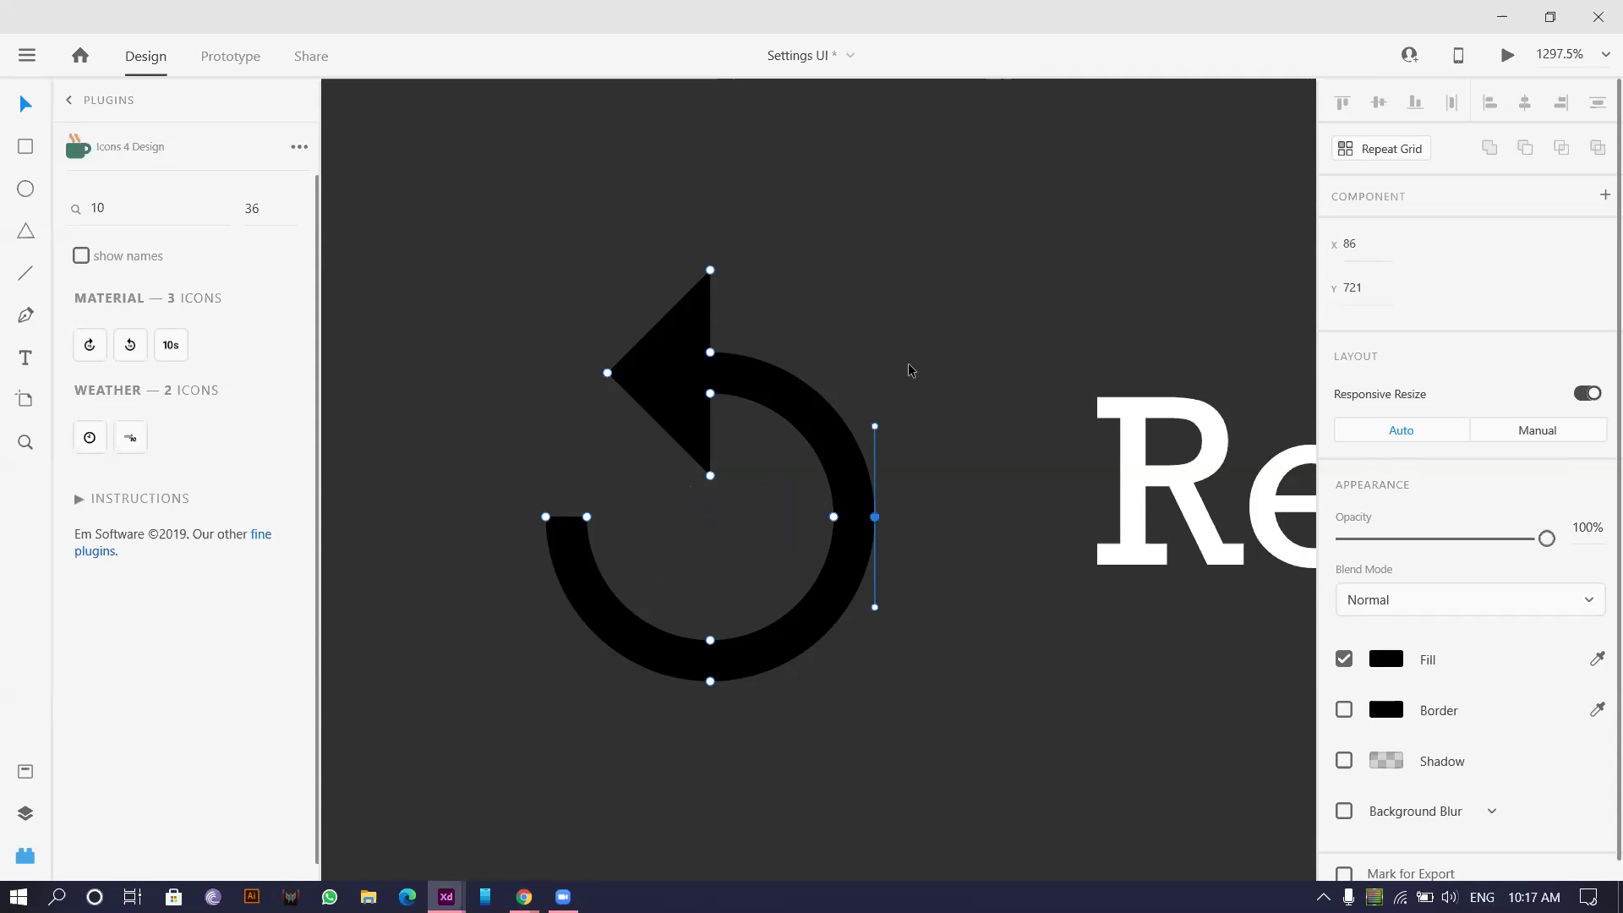
pyautogui.press('Escape')
pyautogui.scroll(-1, 907, 363)
pyautogui.scroll(-6, 907, 423)
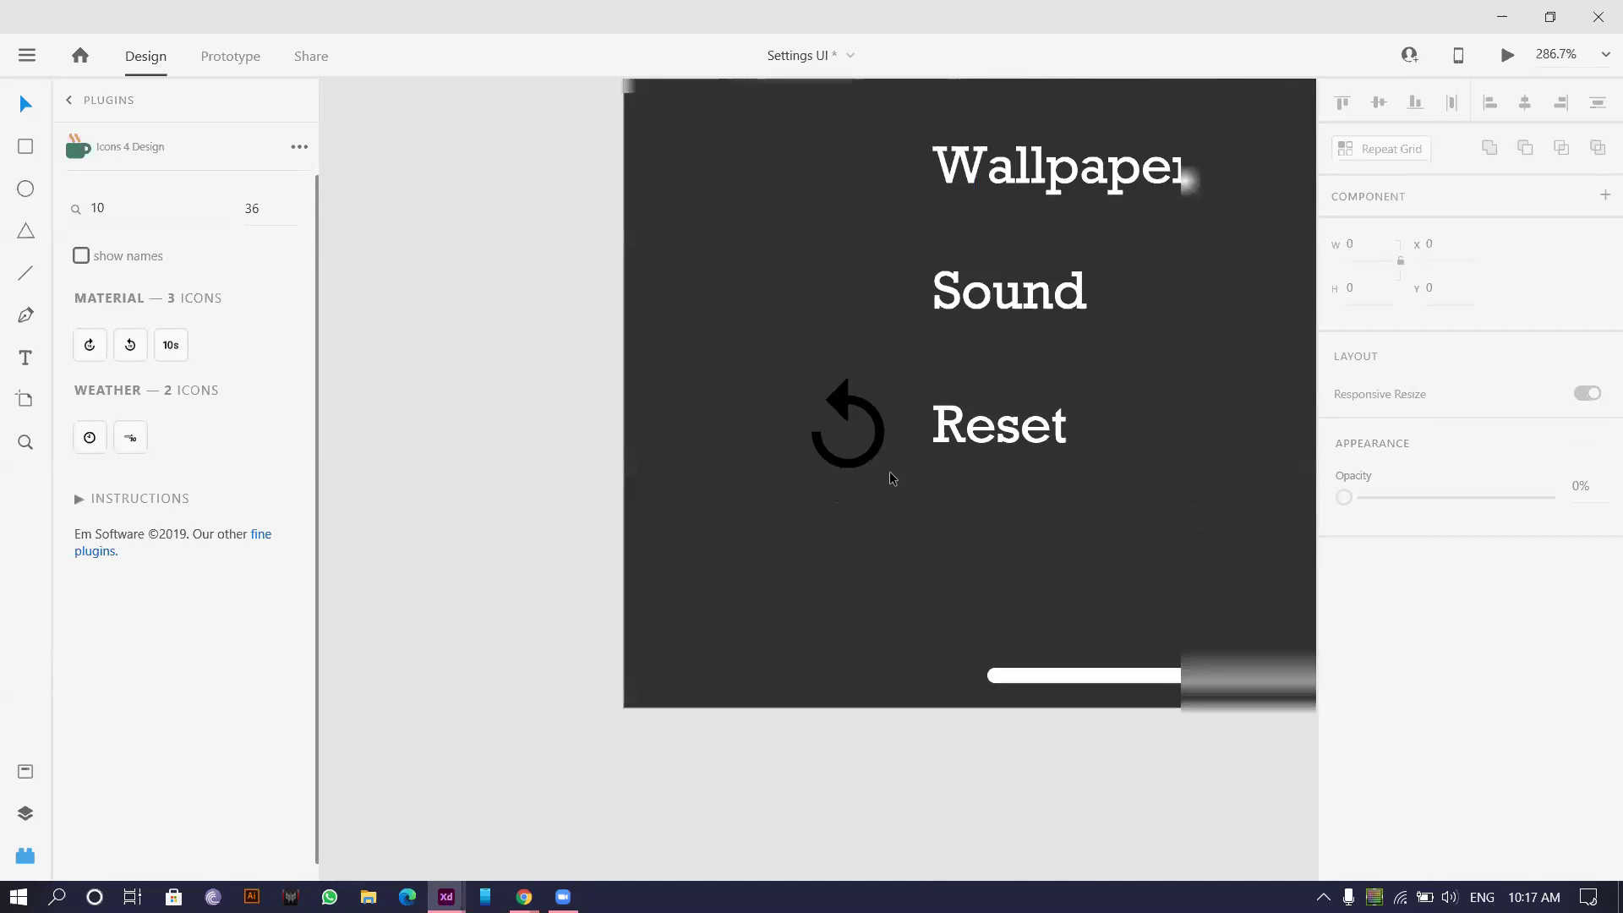
# - Rotate the circular arrow icon beside Reset to -60°
pyautogui.click(883, 459)
pyautogui.press('alt')
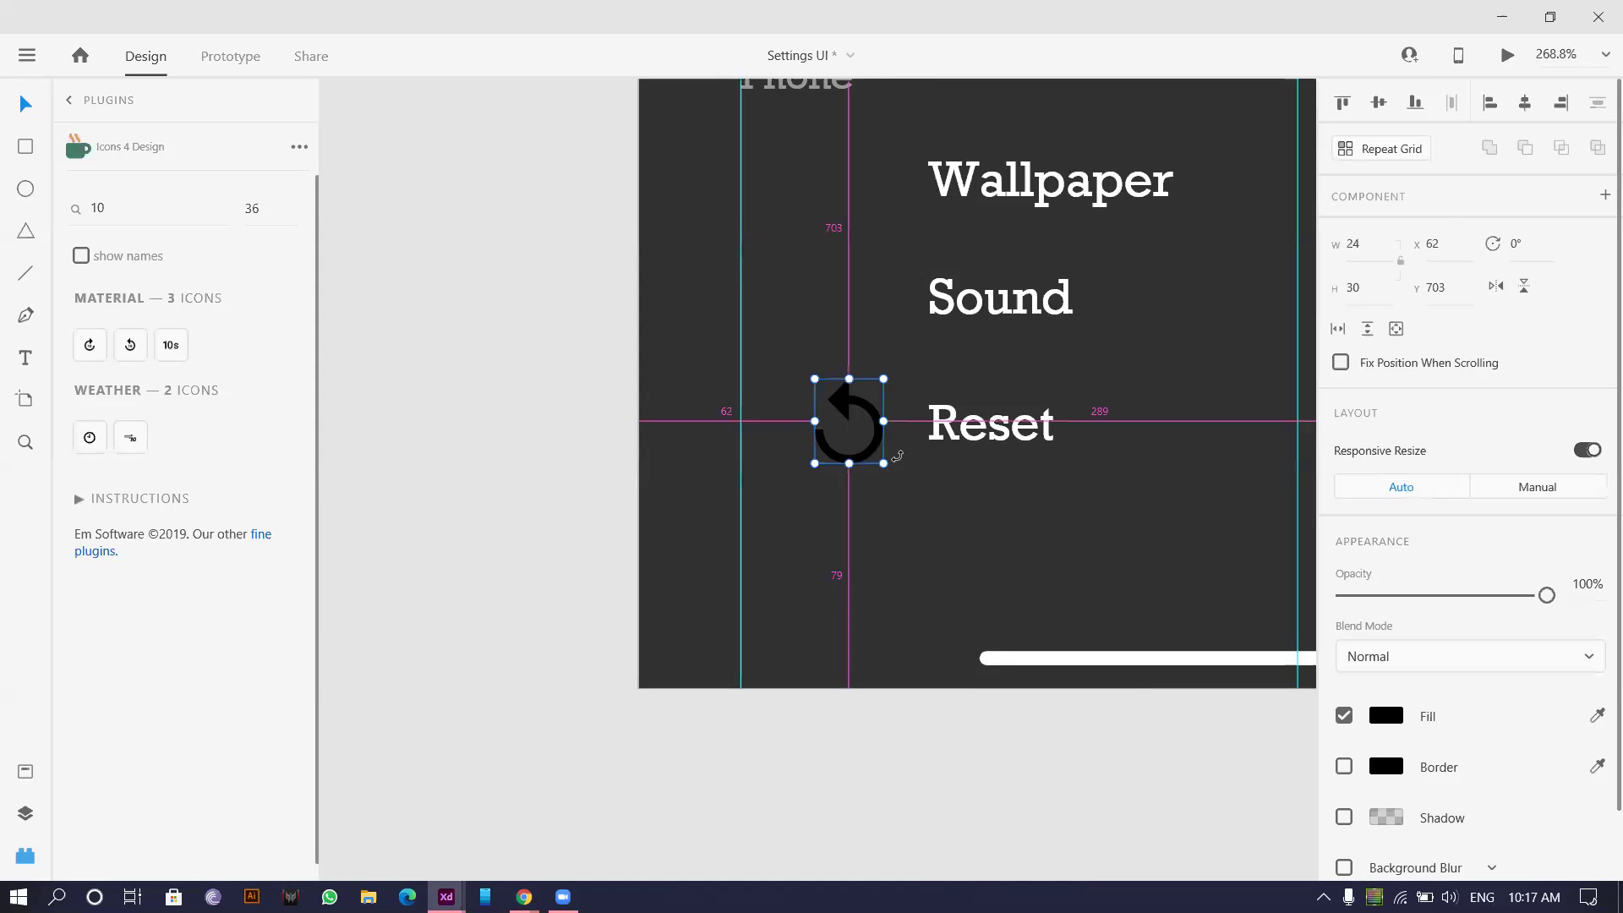
pyautogui.moveTo(897, 456); pyautogui.dragTo(918, 406)
pyautogui.click(1226, 575)
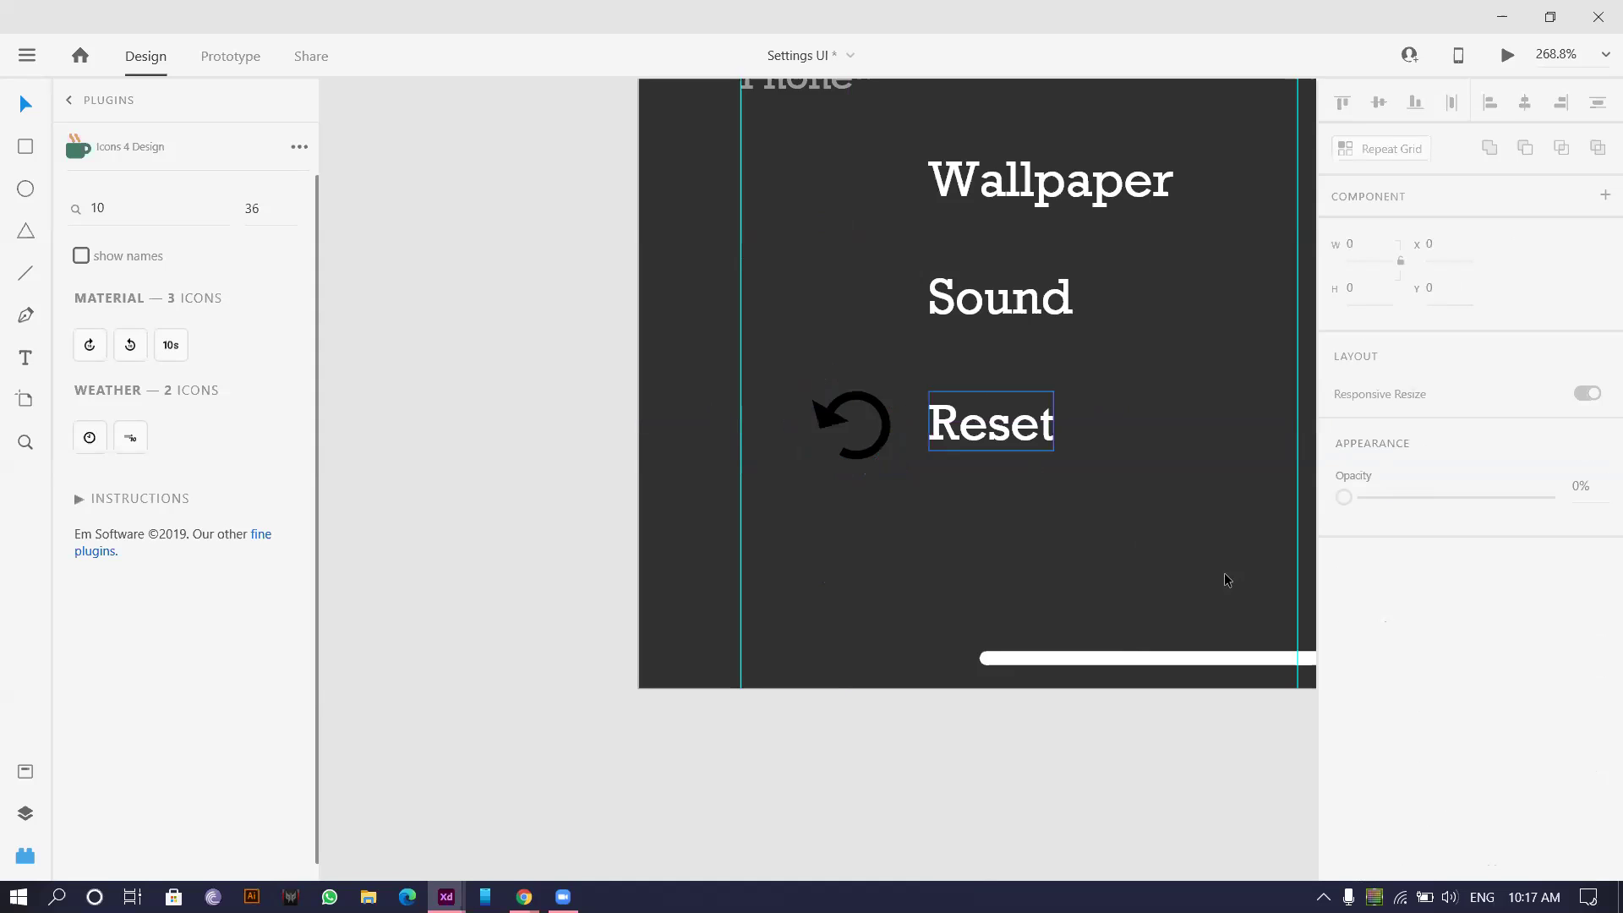
# - Change the fill of the Reset row's arrow icon to white
pyautogui.click(876, 455)
pyautogui.click(1386, 716)
pyautogui.click(1074, 575)
pyautogui.press('Escape')
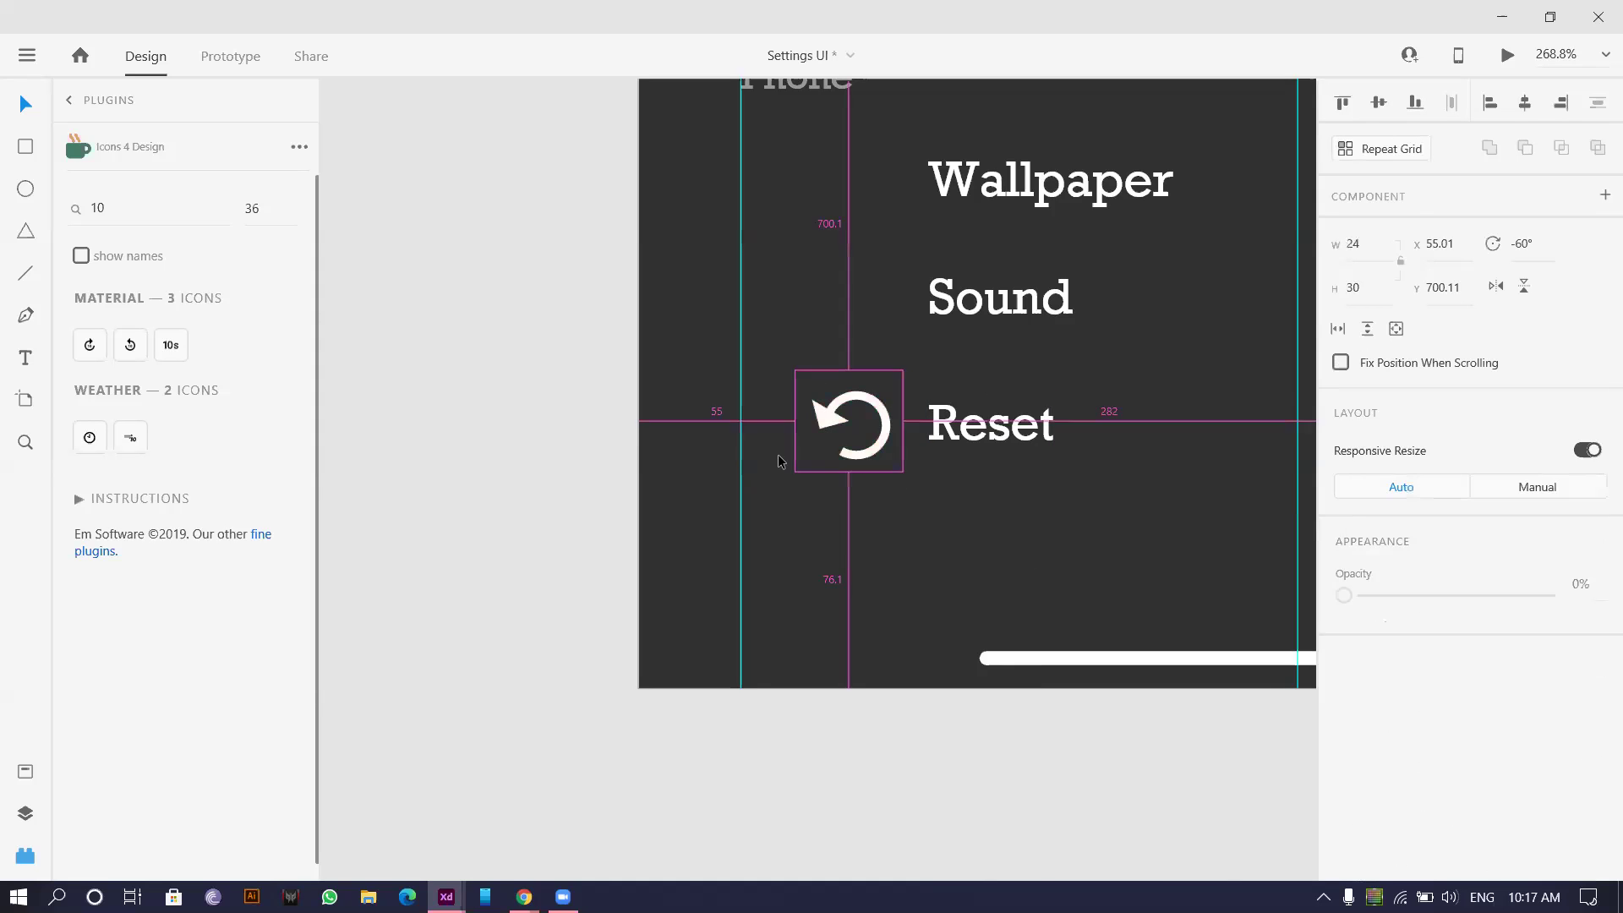
# - Nudge the Reset icon away from its label to X 51.01
pyautogui.click(849, 354)
pyautogui.scroll(-3, 849, 354)
pyautogui.scroll(5, 857, 347)
pyautogui.click(837, 499)
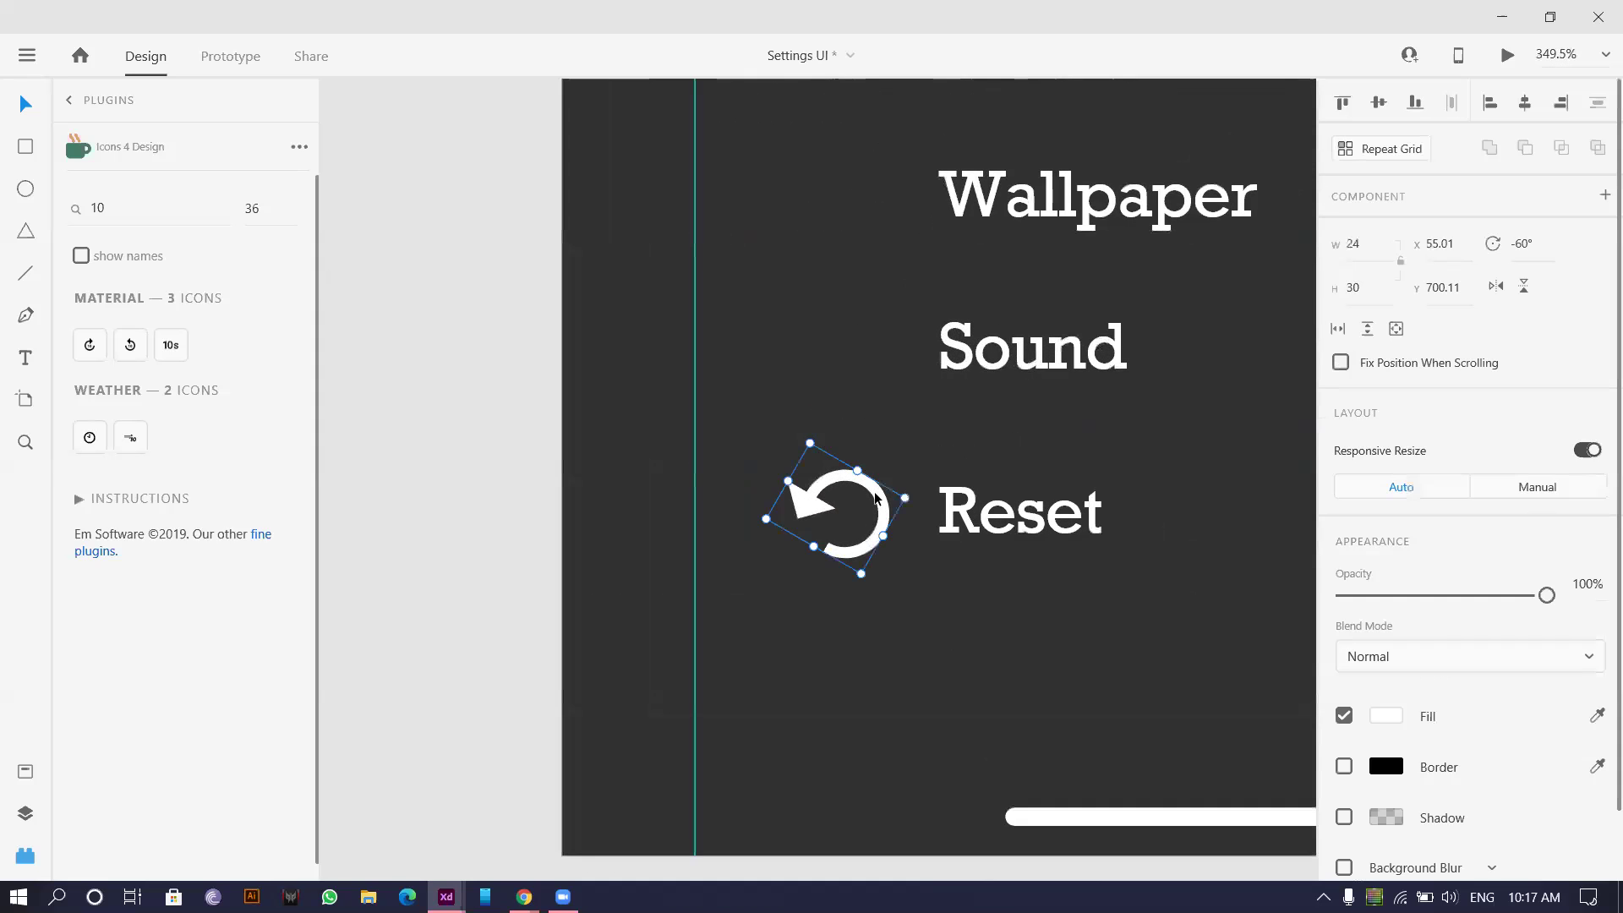
pyautogui.scroll(-3, 824, 312)
pyautogui.scroll(-4, 824, 312)
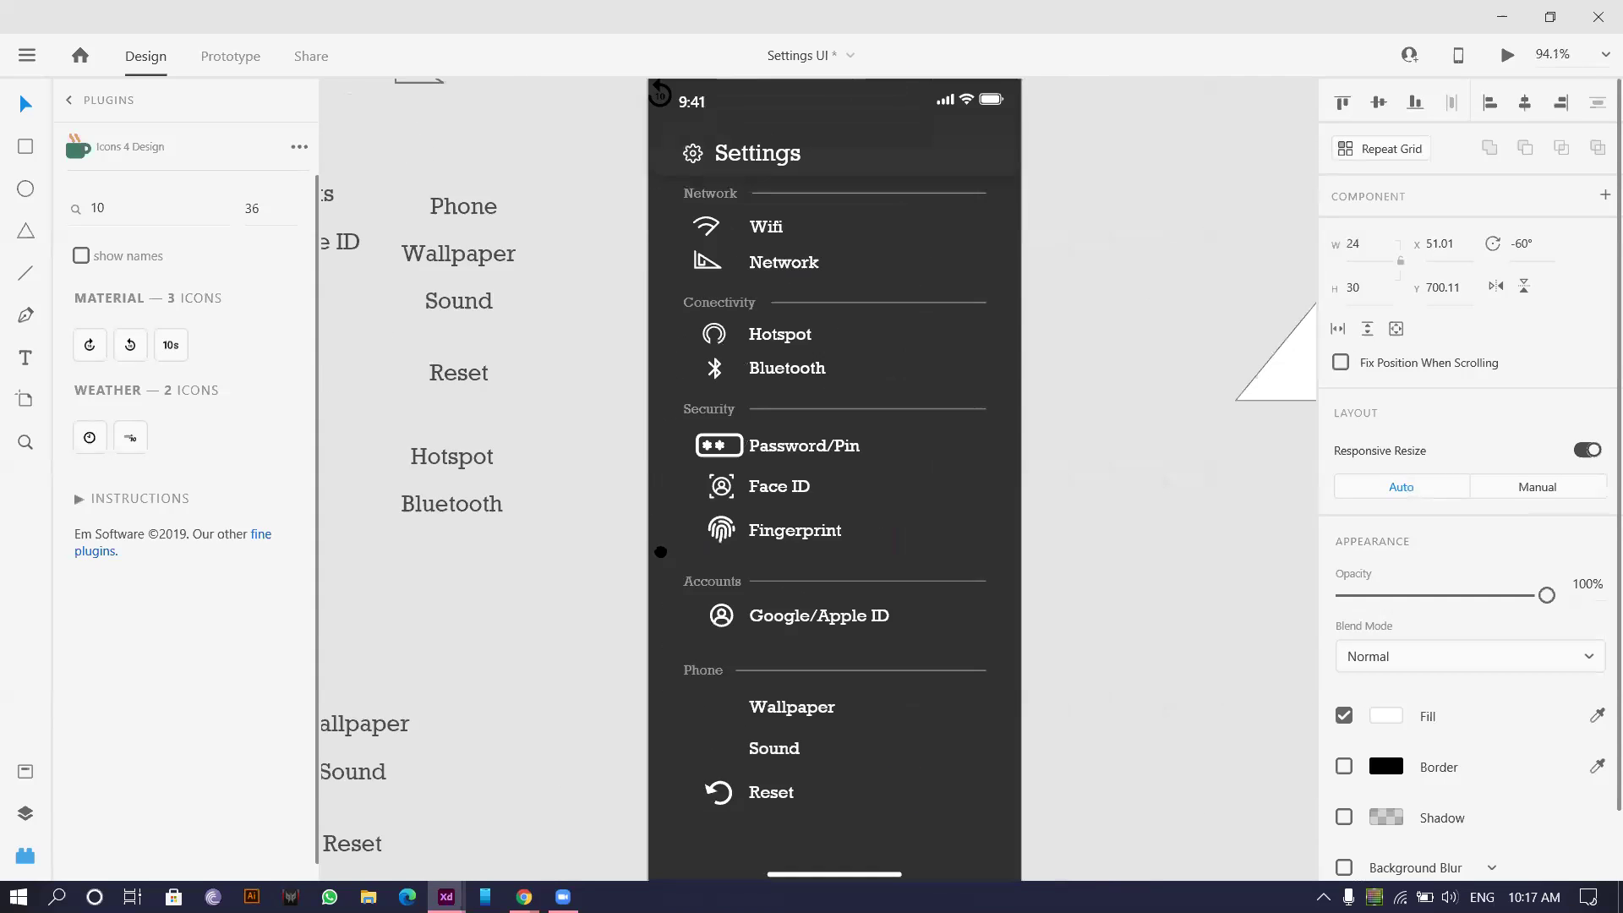
pyautogui.moveTo(603, 322); pyautogui.dragTo(522, 337)
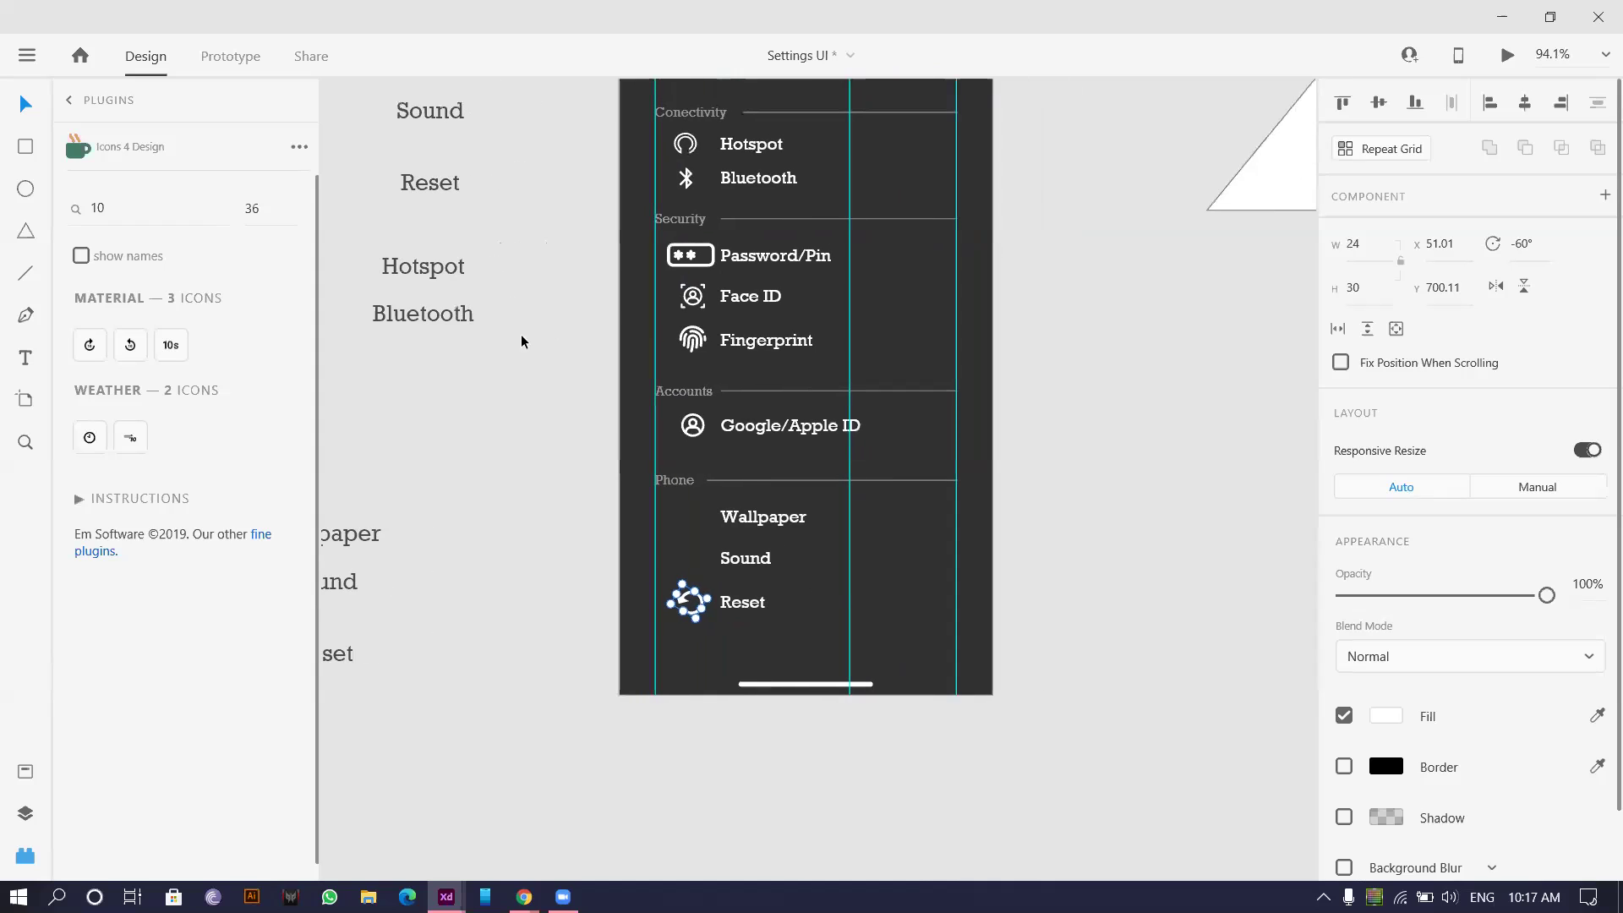
pyautogui.moveTo(1098, 496); pyautogui.dragTo(1007, 439)
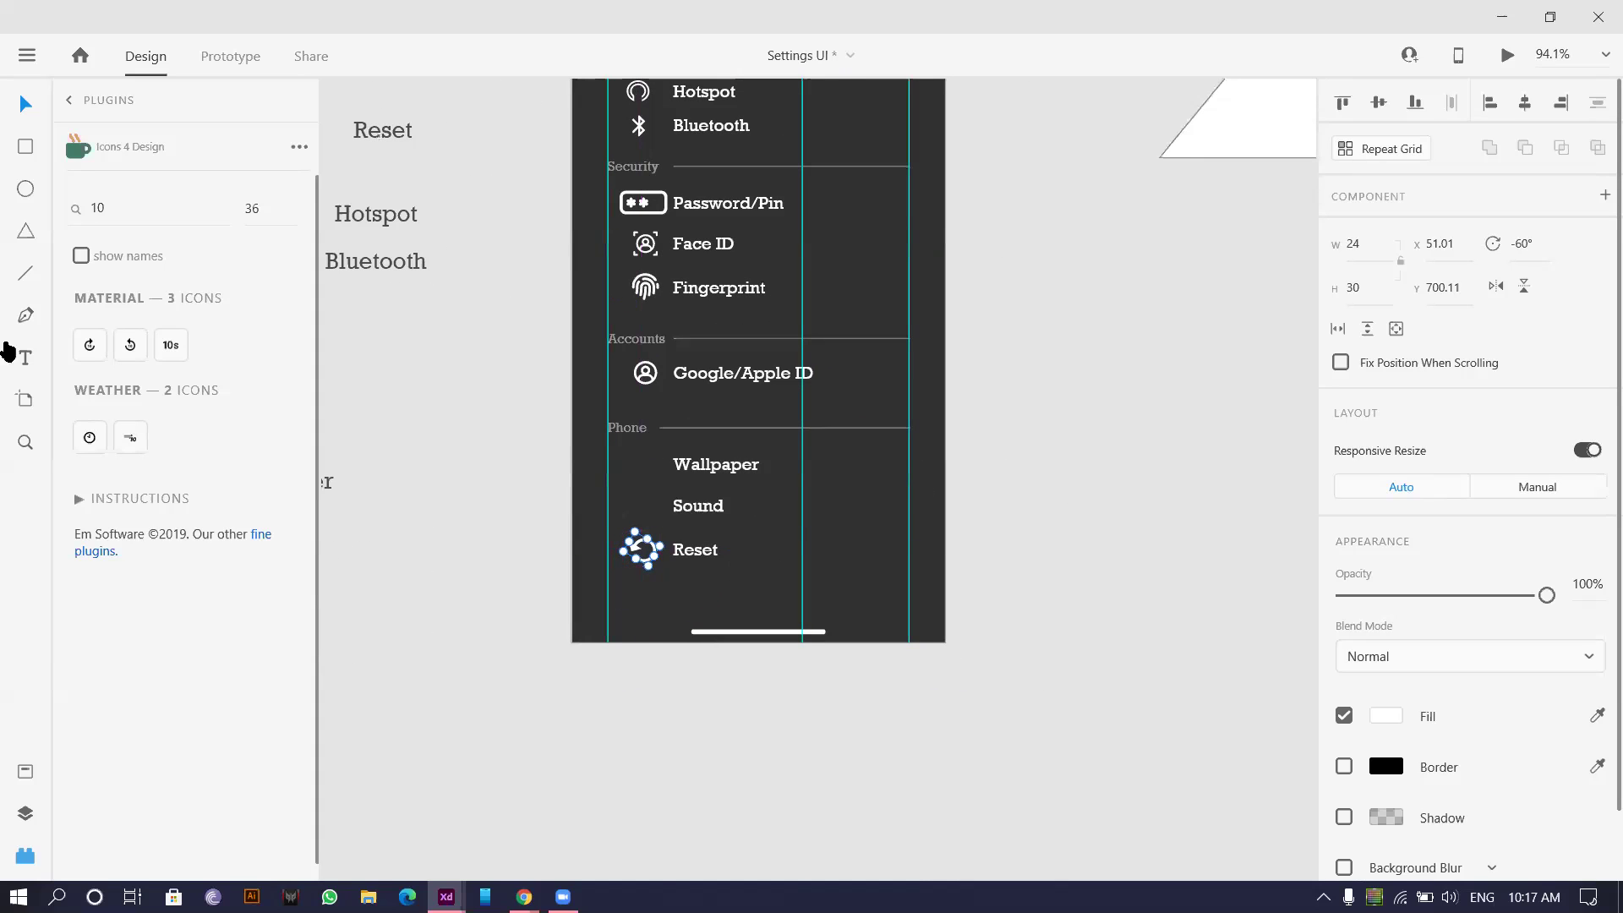
# - Search the icon library for "soun" to look for a Sound row icon
pyautogui.doubleClick(134, 220)
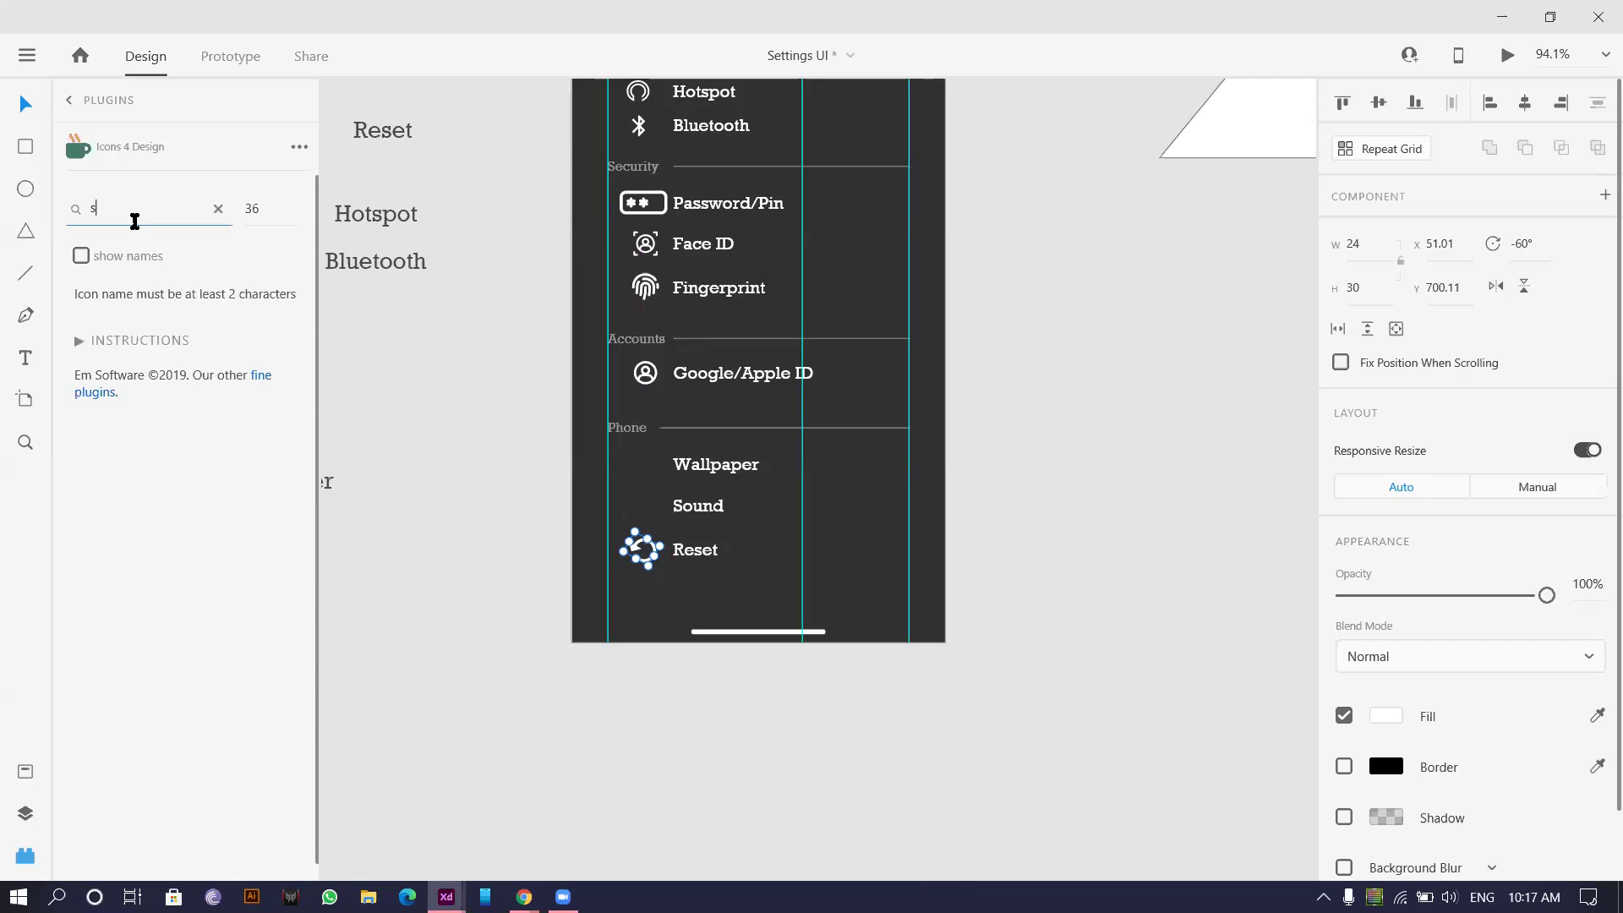
pyautogui.write('soun')
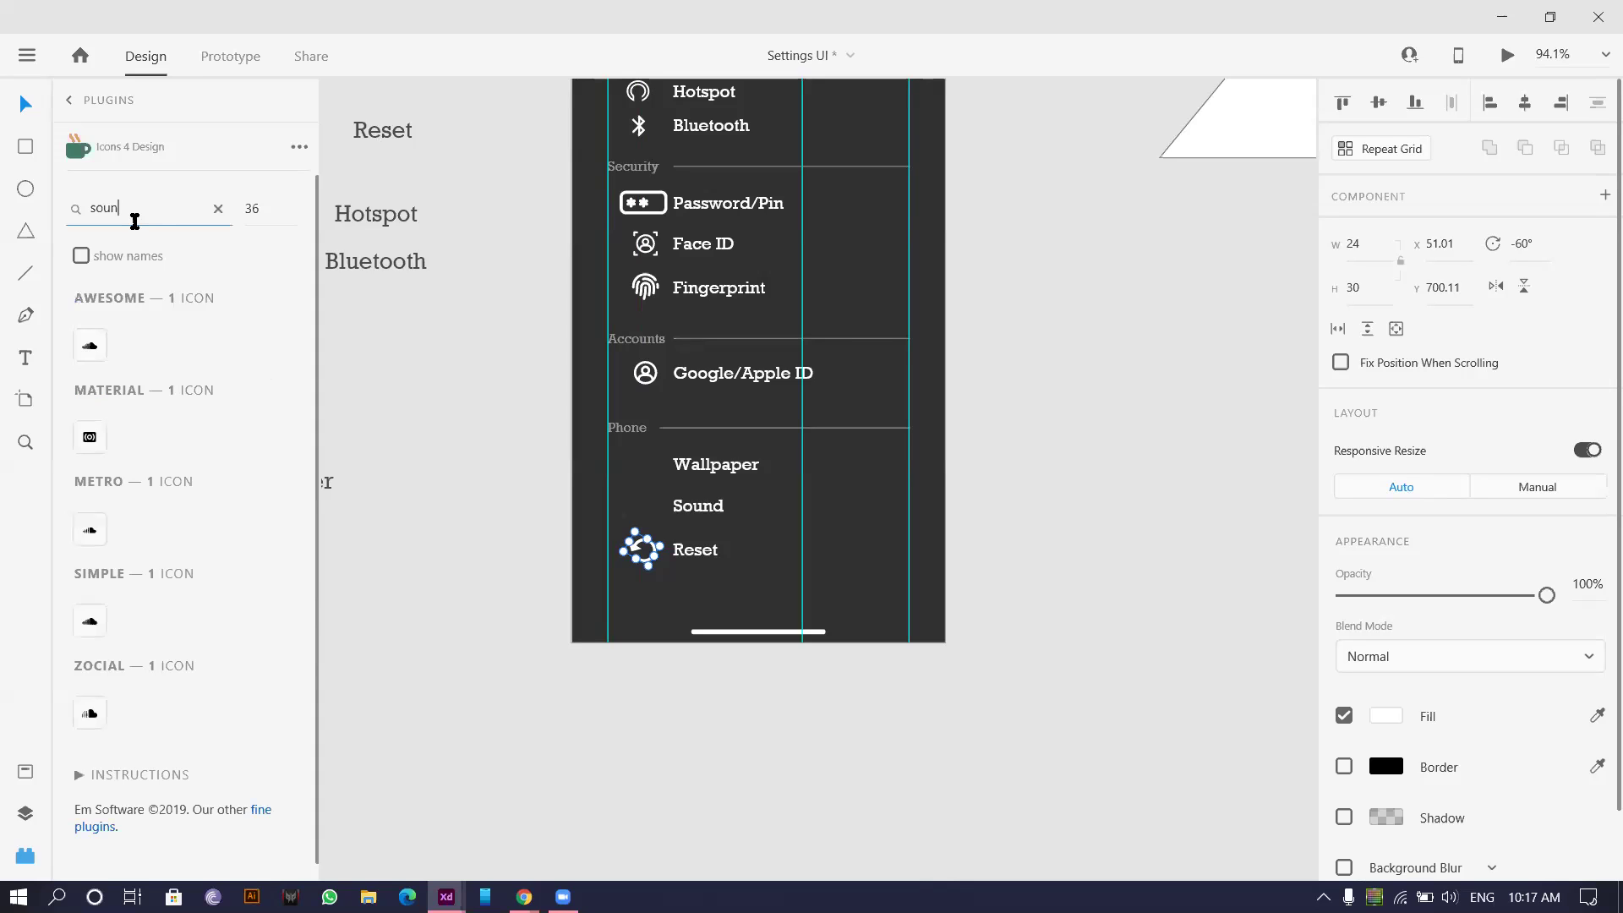
pyautogui.scroll(5, 652, 253)
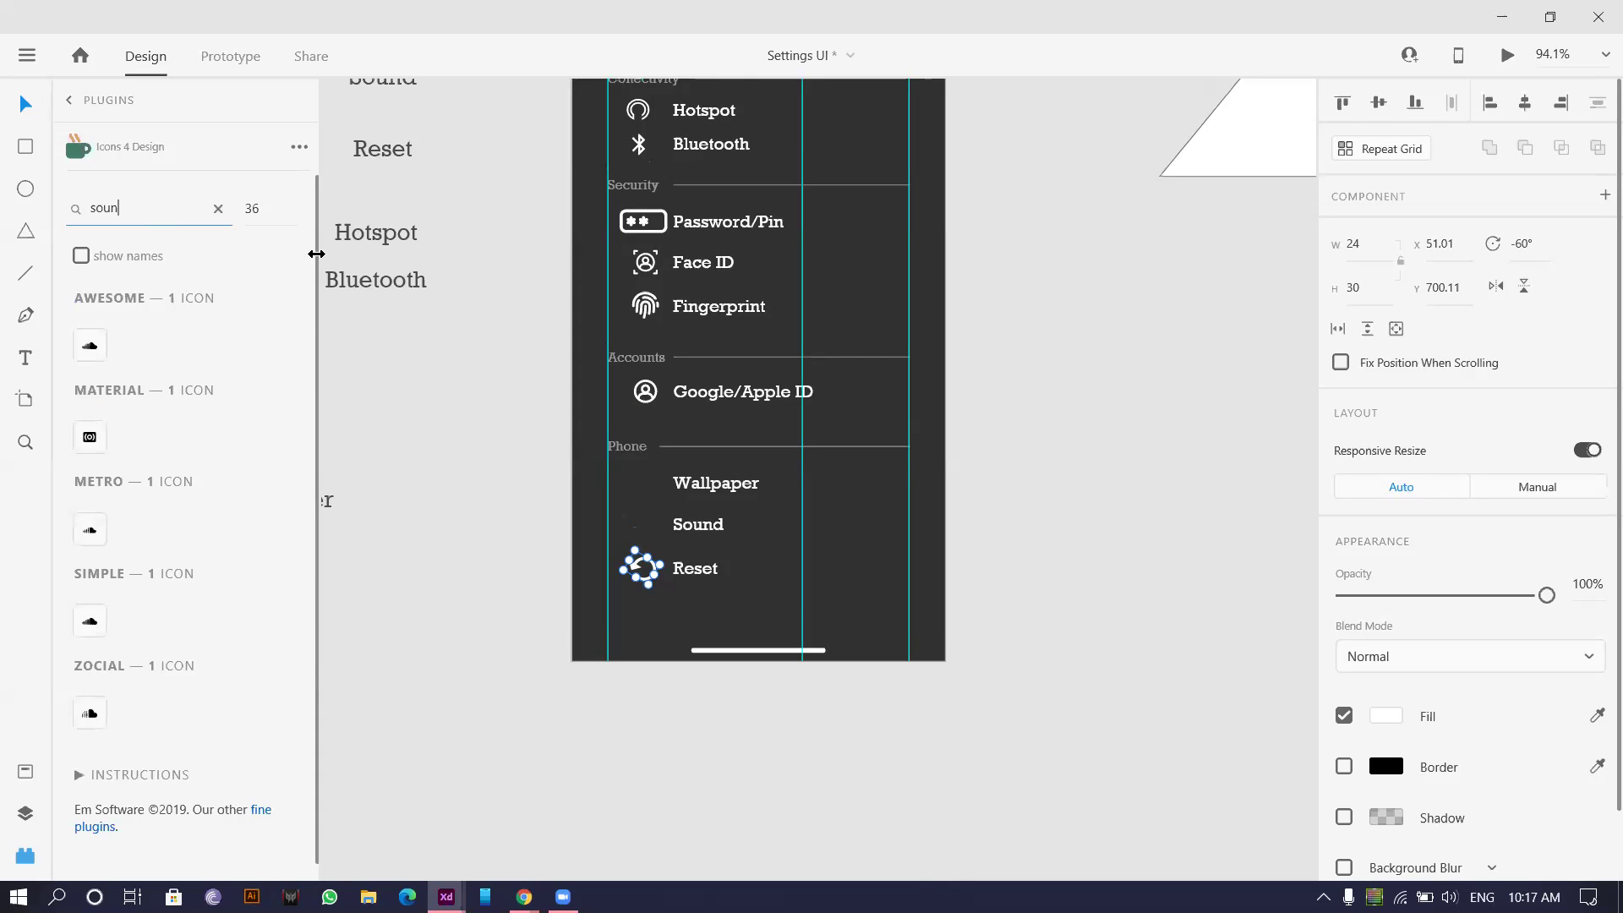
pyautogui.click(479, 316)
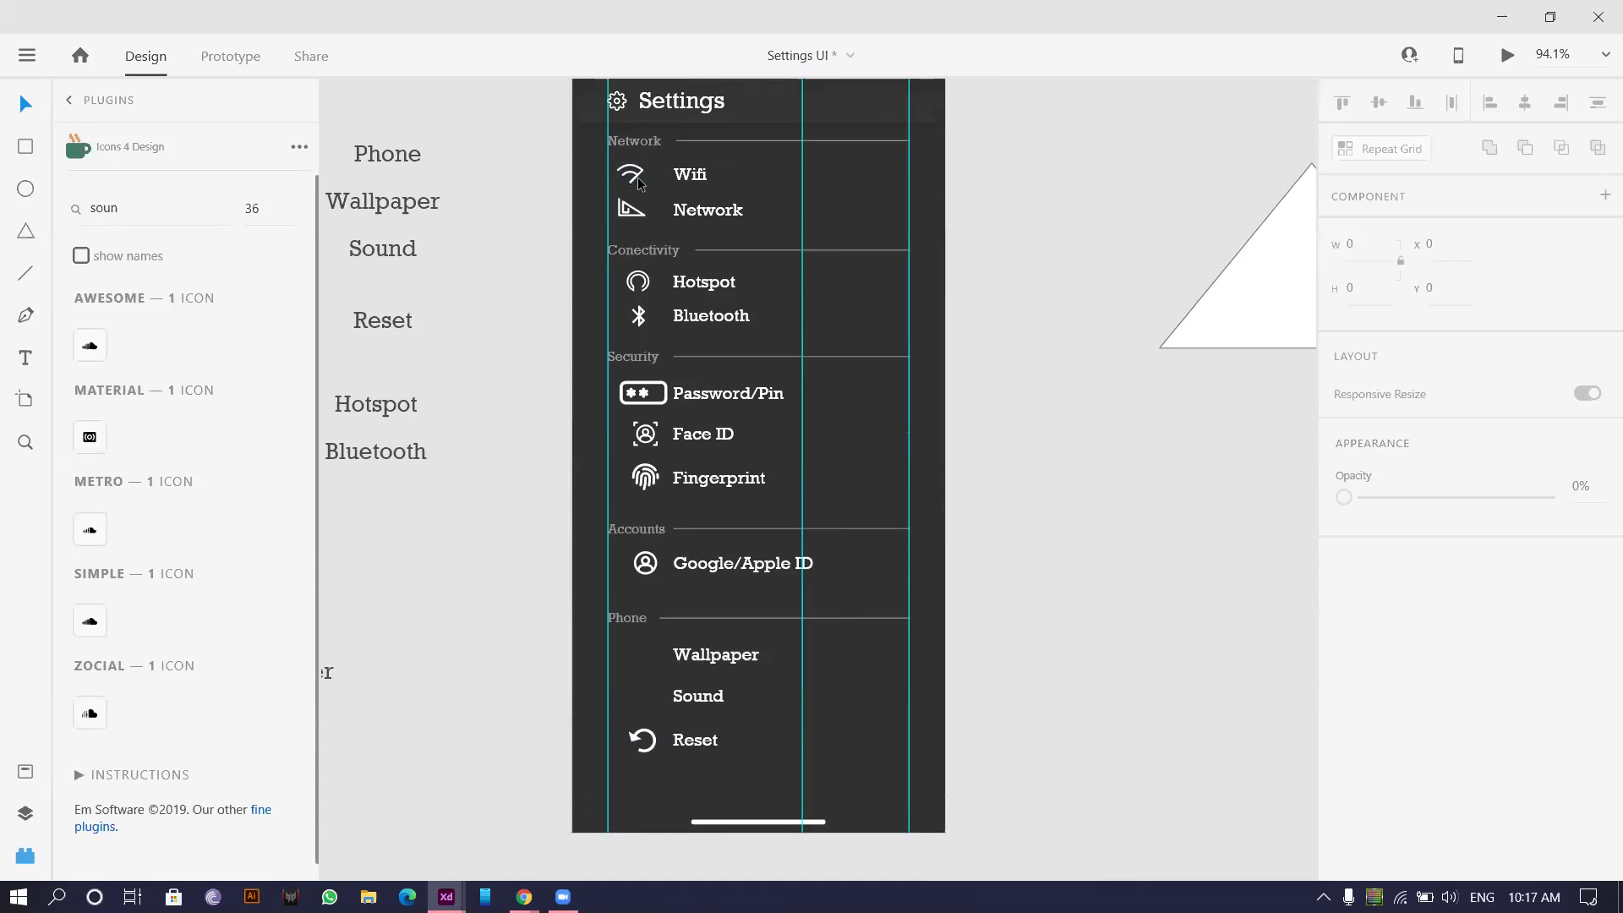
# - Place a copy of the Wifi row on the empty canvas beside the artboard and delete the copy's text label
pyautogui.moveTo(640, 184); pyautogui.dragTo(469, 469)
pyautogui.scroll(-5, 507, 677)
pyautogui.scroll(5, 468, 469)
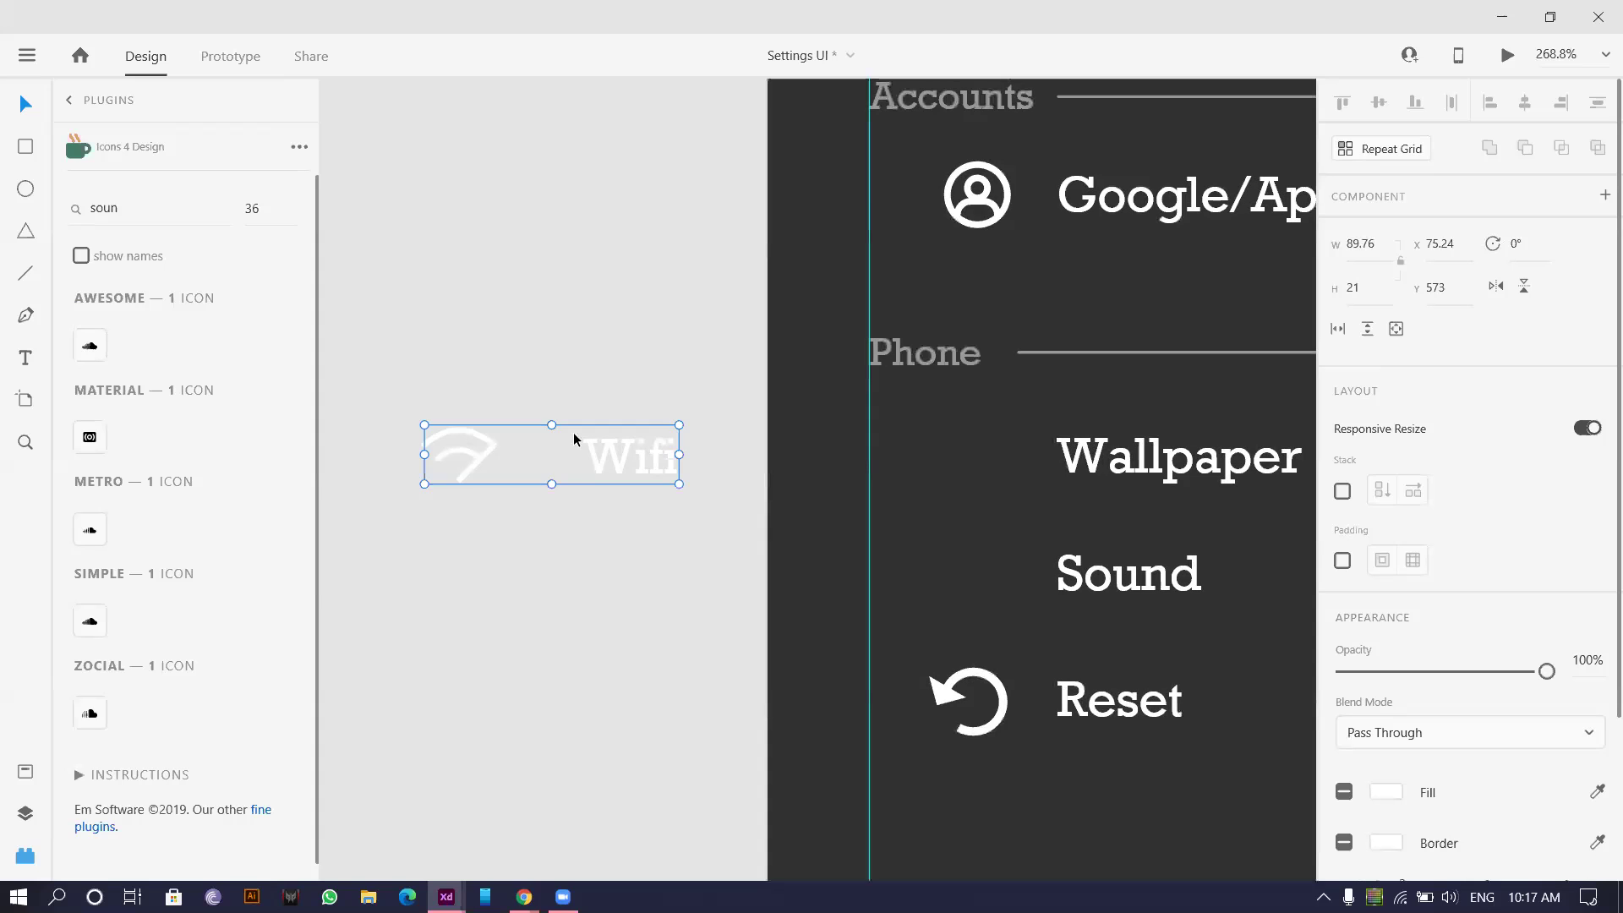
pyautogui.doubleClick(621, 453)
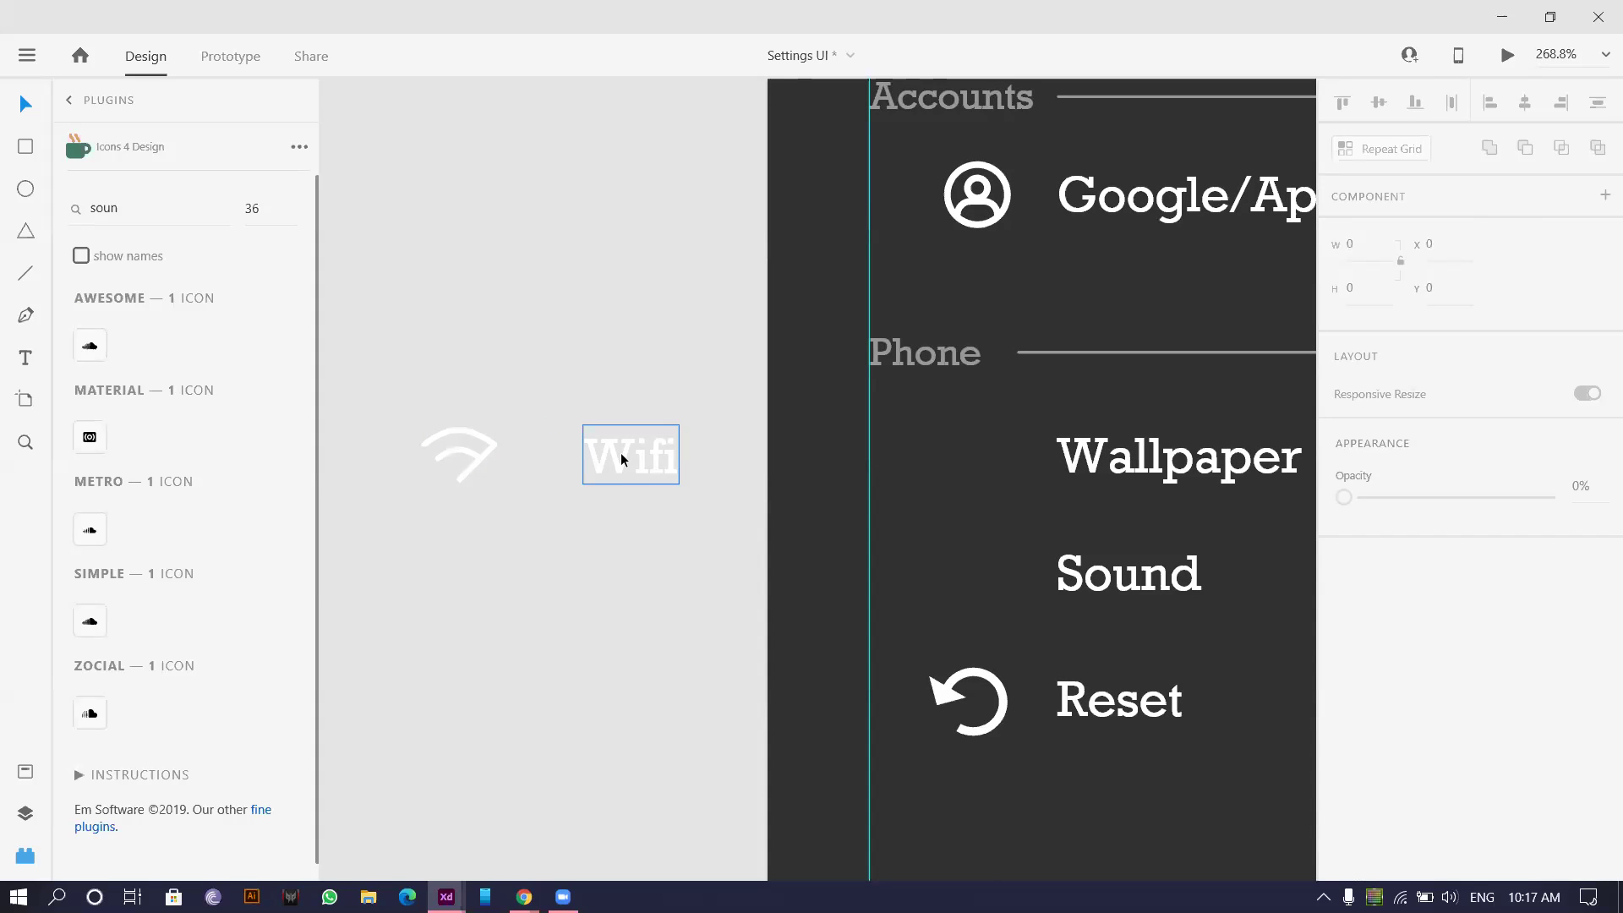
pyautogui.press('0')
pyautogui.press('0')
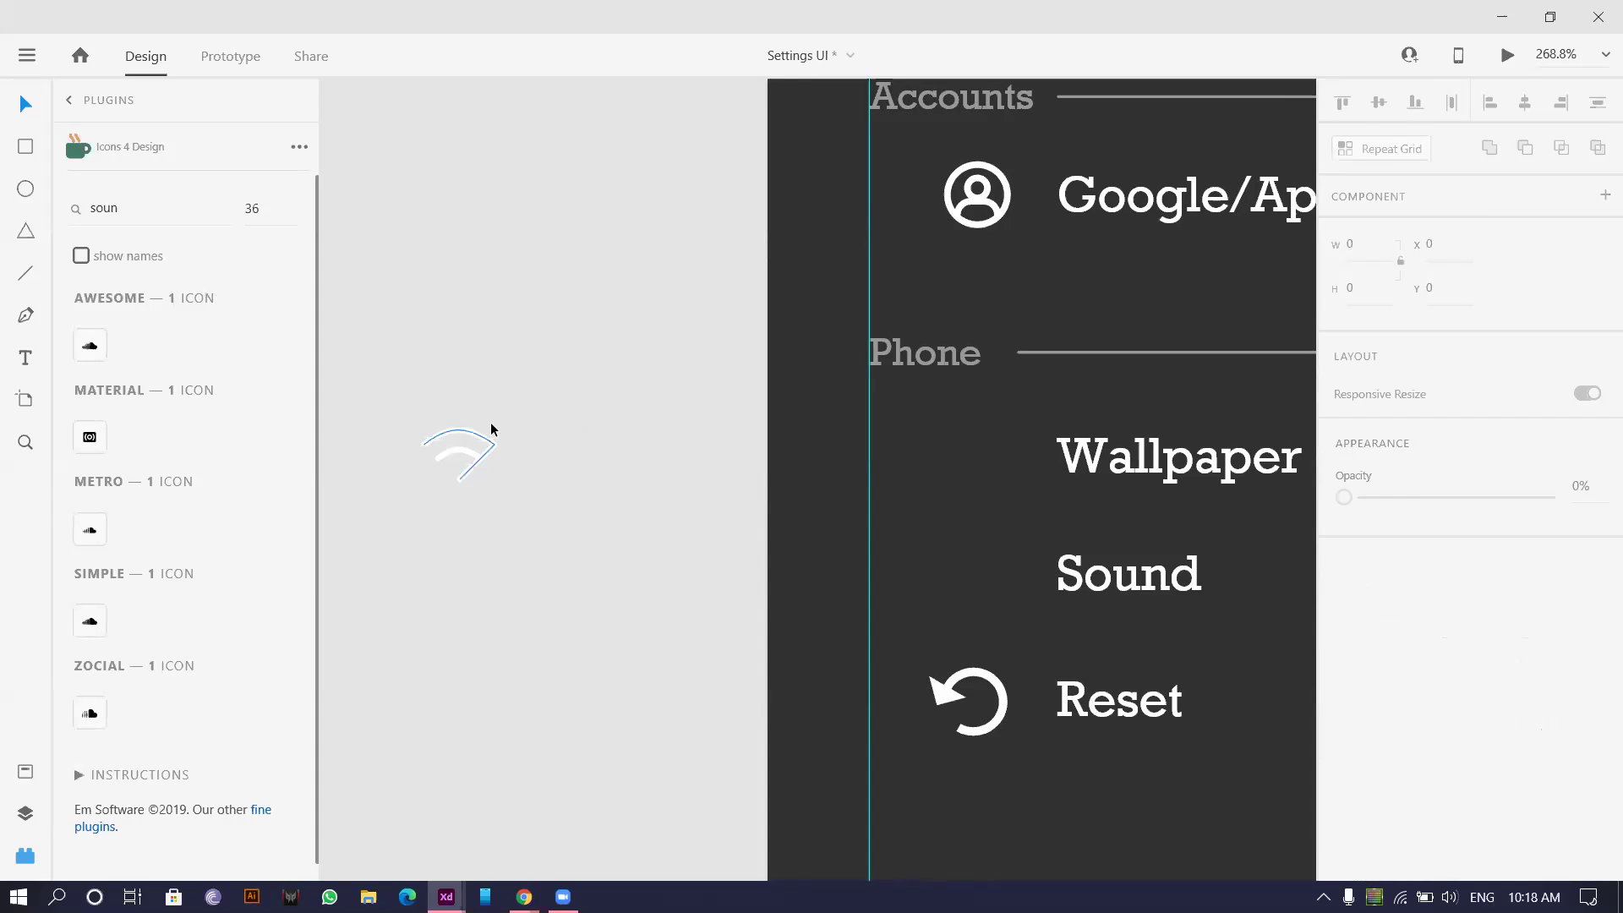
# - Rotate both strokes of the copied wifi icon to 90° and move the smaller one away from the larger one
pyautogui.moveTo(472, 406); pyautogui.dragTo(467, 539)
pyautogui.moveTo(498, 426); pyautogui.dragTo(528, 552)
pyautogui.scroll(10, 442, 488)
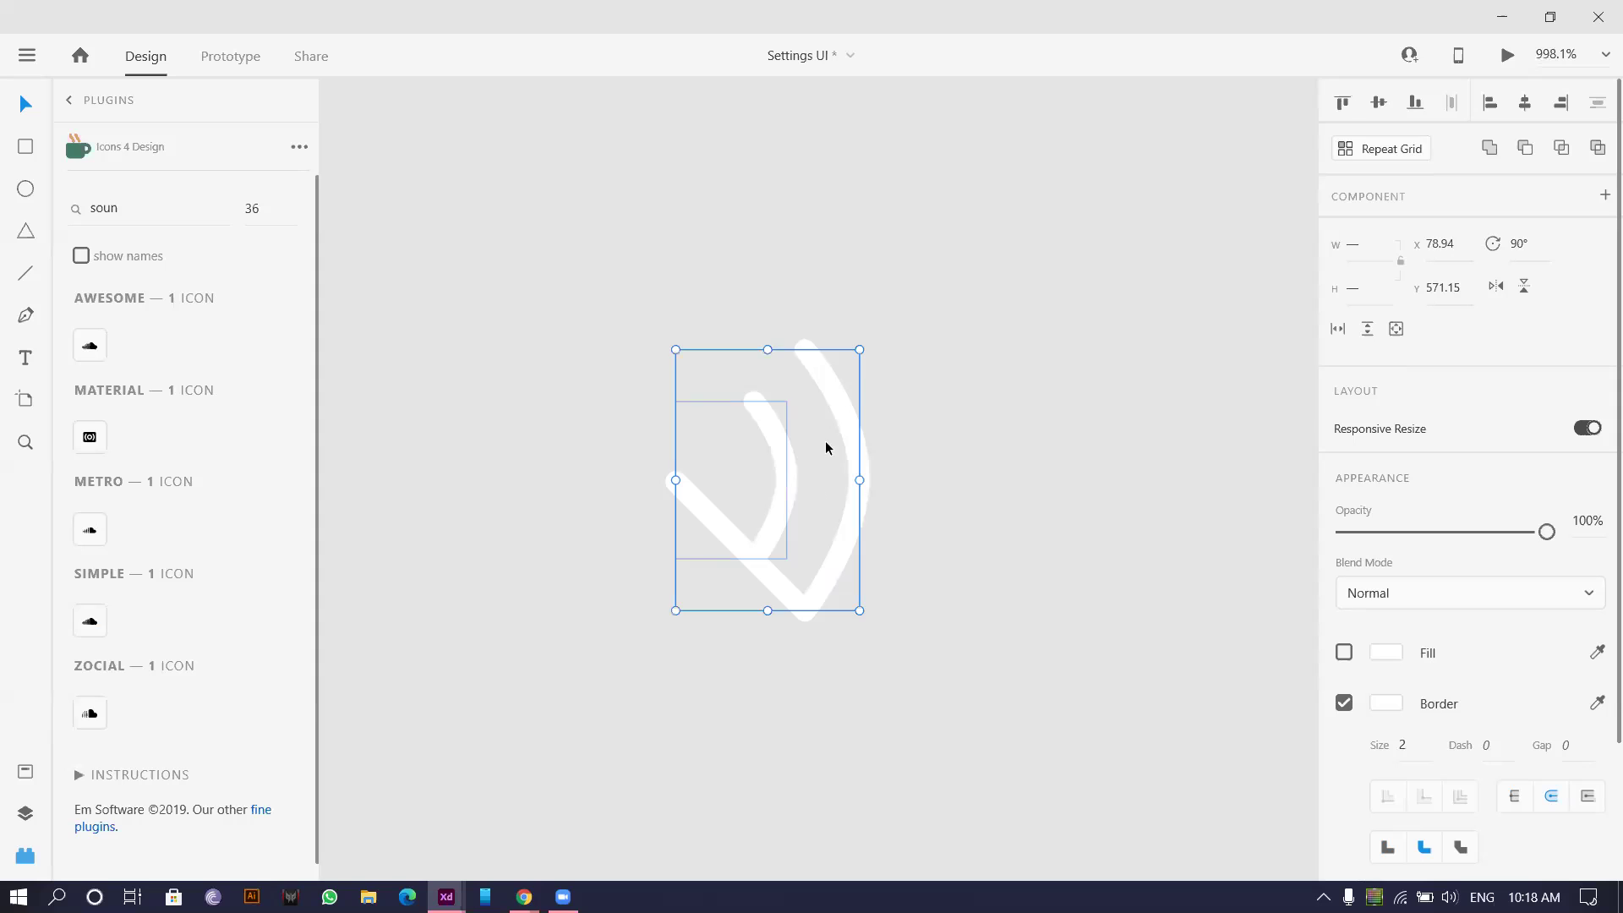
pyautogui.click(825, 439)
pyautogui.click(785, 470)
pyautogui.moveTo(771, 463); pyautogui.dragTo(448, 346)
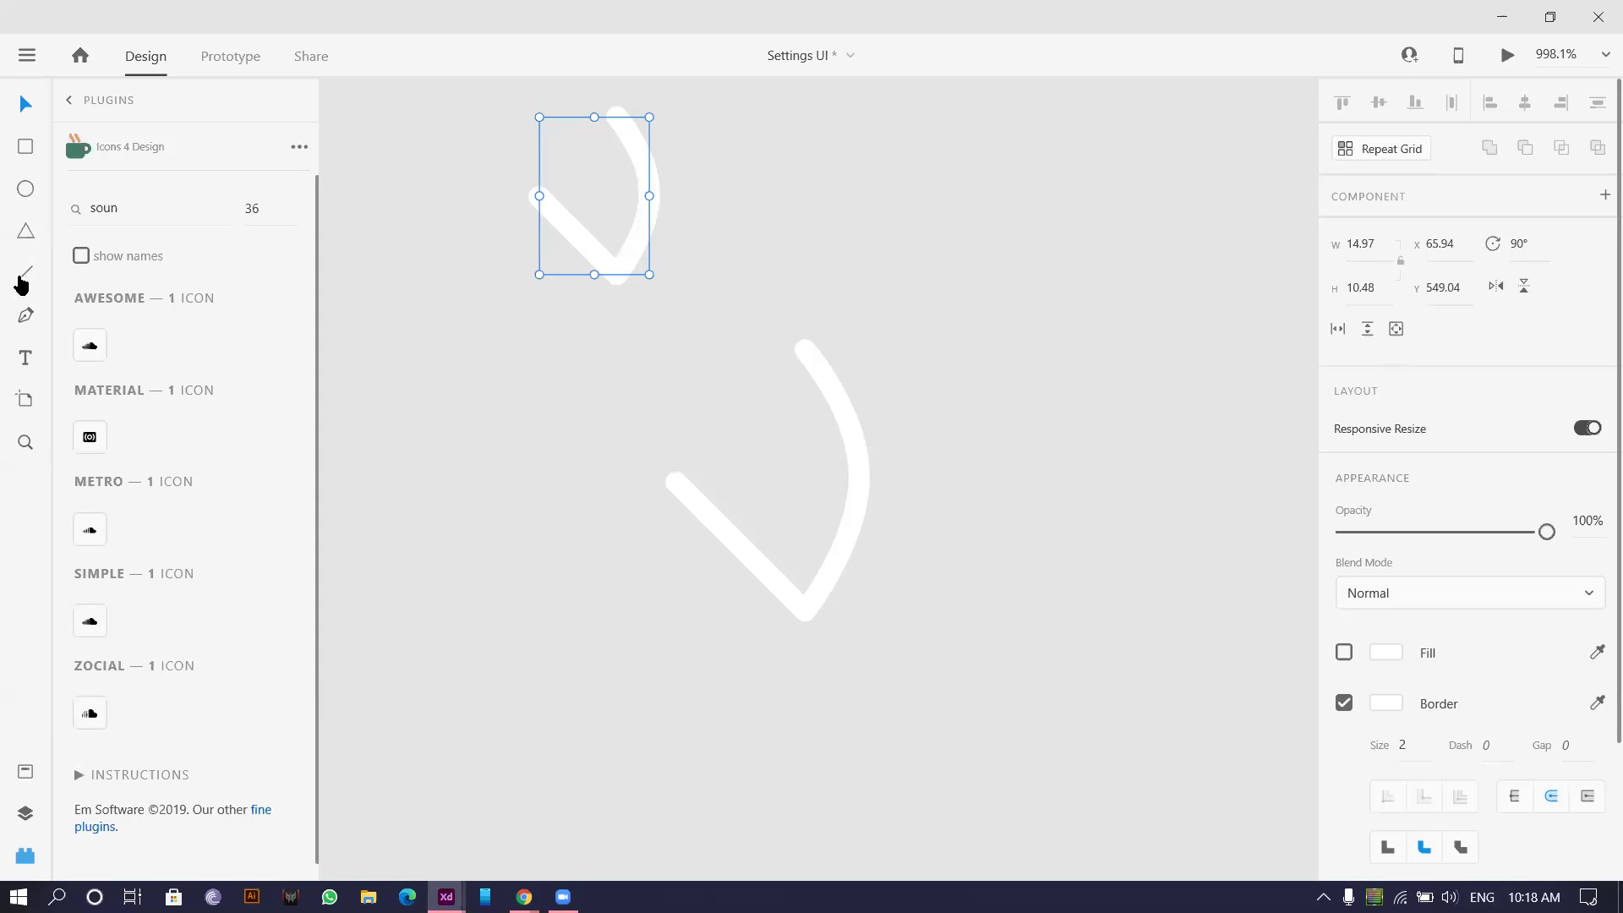
# - Extend the larger curve's open inner end with the Pen tool to form a small rectangular speaker back
pyautogui.doubleClick(678, 484)
pyautogui.click(678, 484)
pyautogui.click(26, 316)
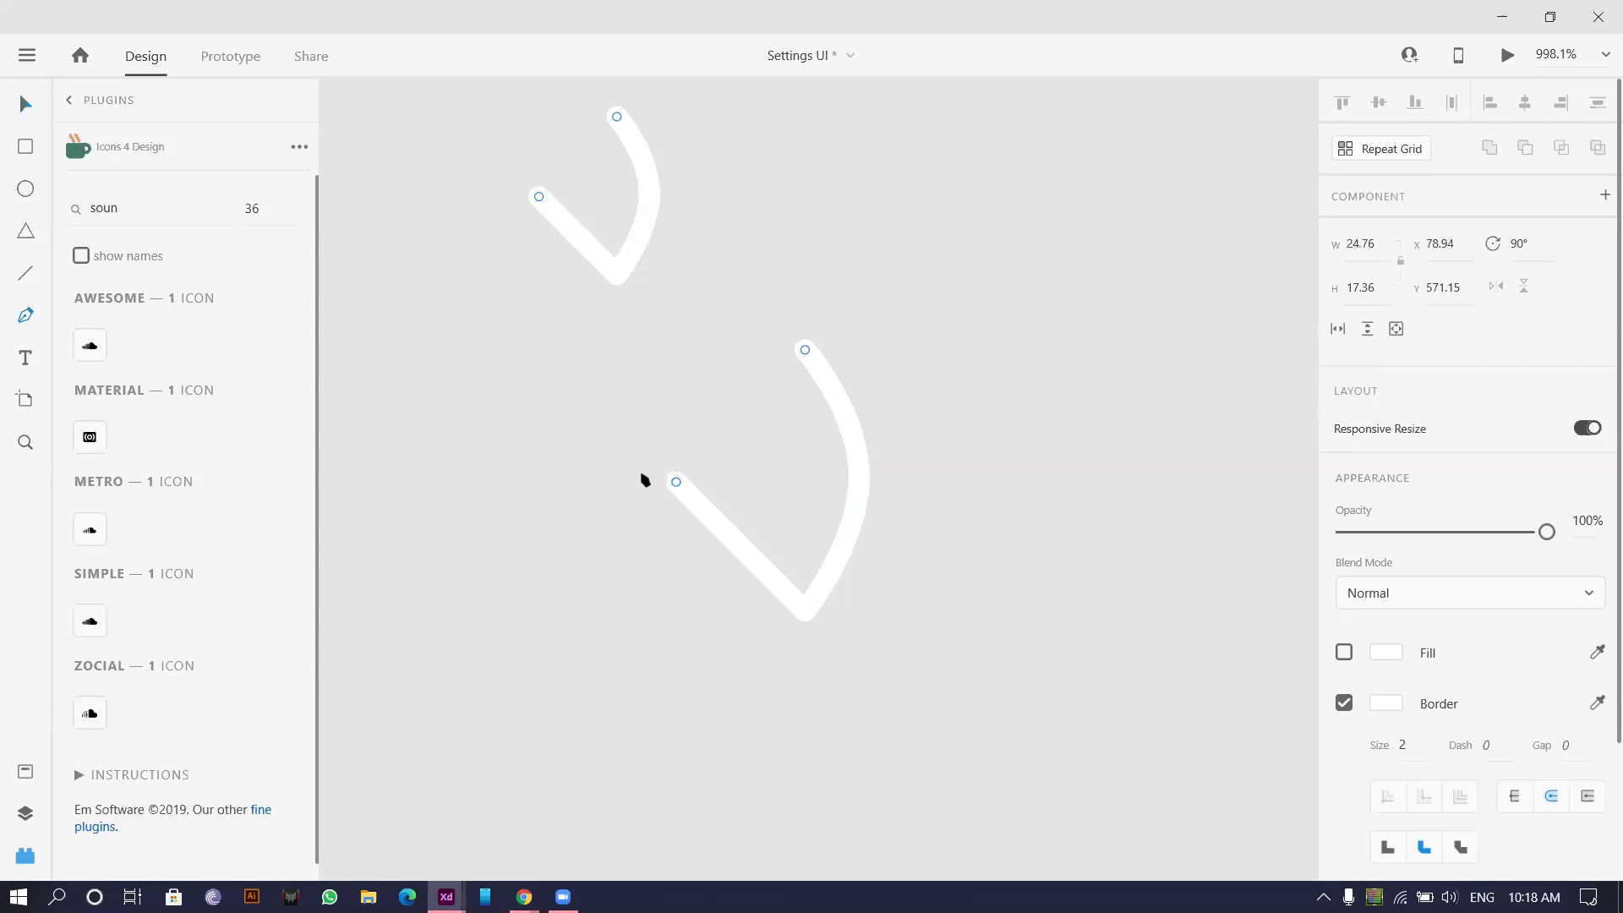
pyautogui.click(676, 482)
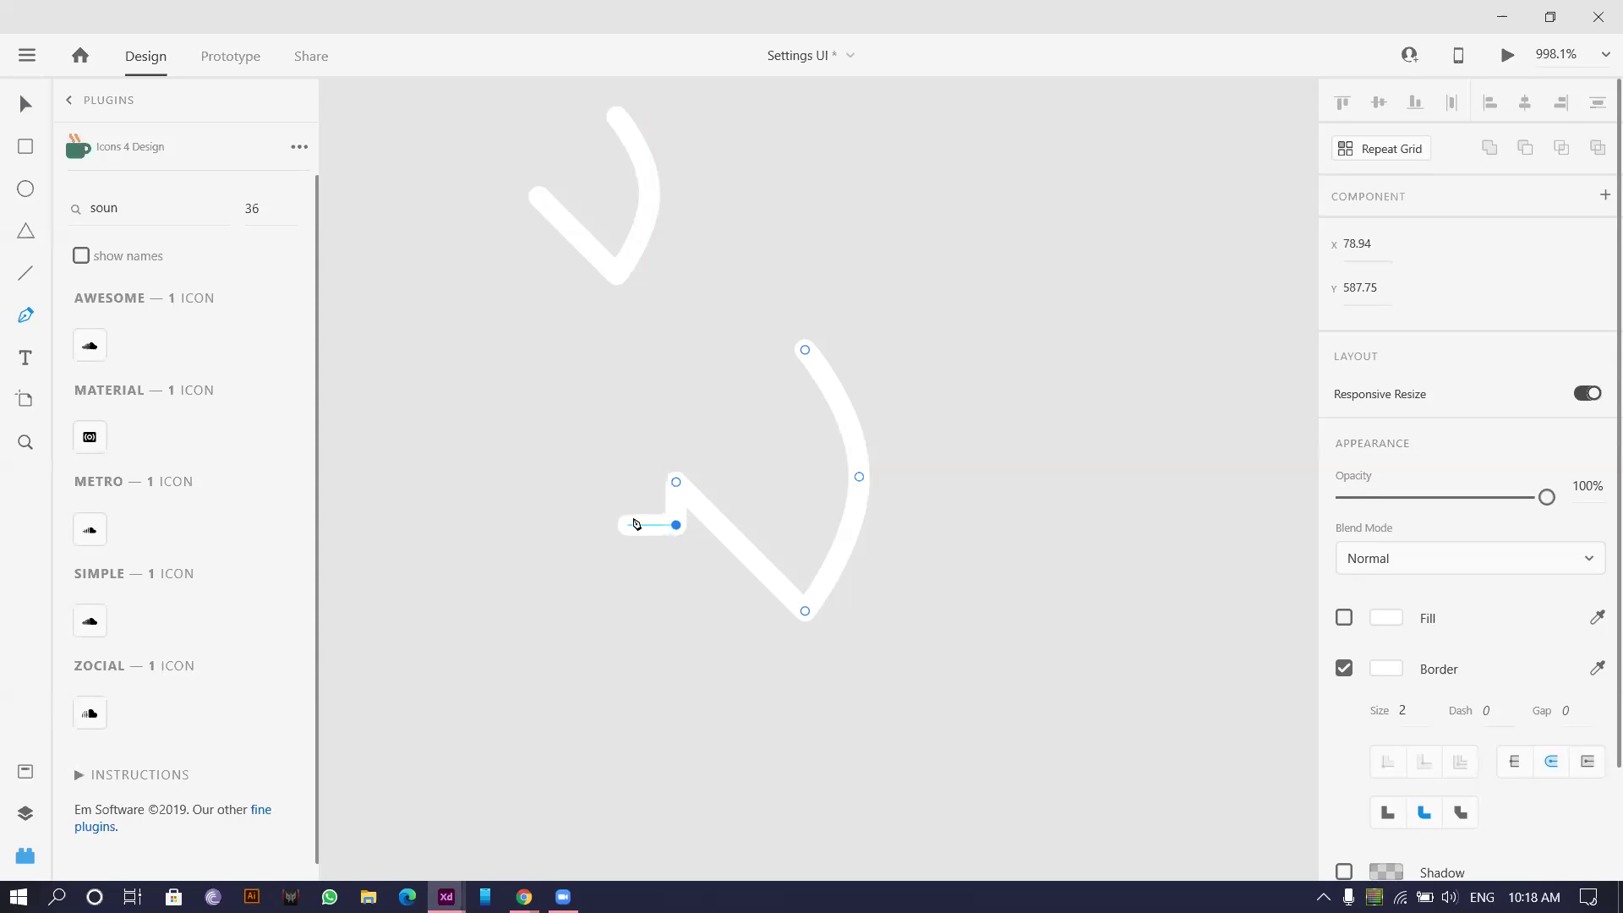
pyautogui.click(640, 525)
pyautogui.click(640, 417)
pyautogui.click(676, 417)
pyautogui.click(676, 446)
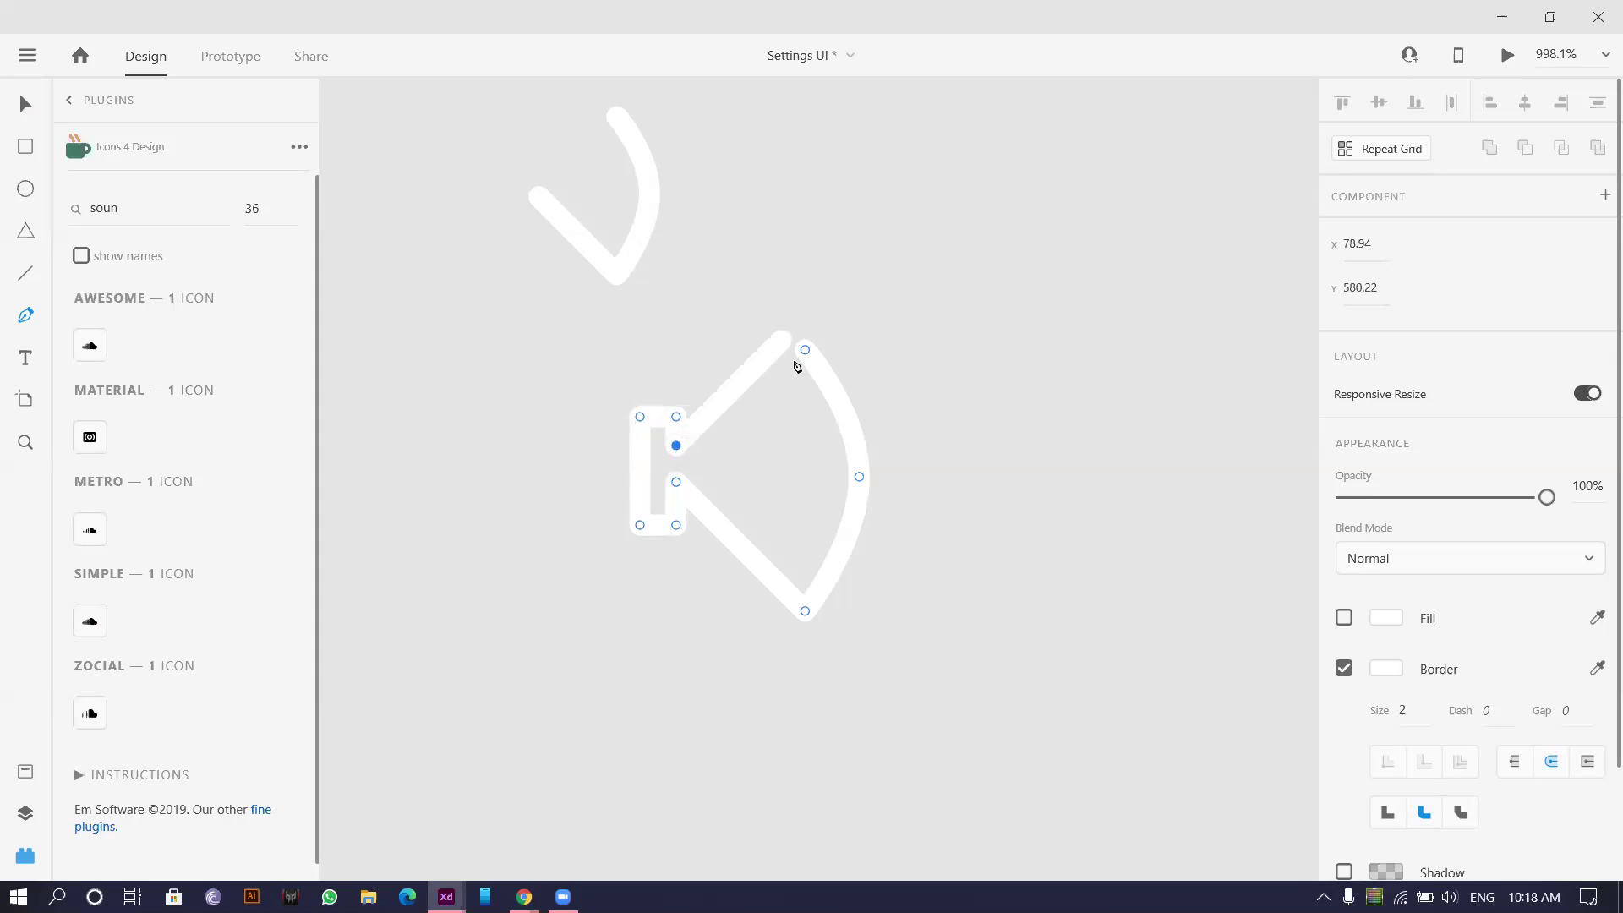
pyautogui.click(26, 103)
pyautogui.scroll(-3, 749, 292)
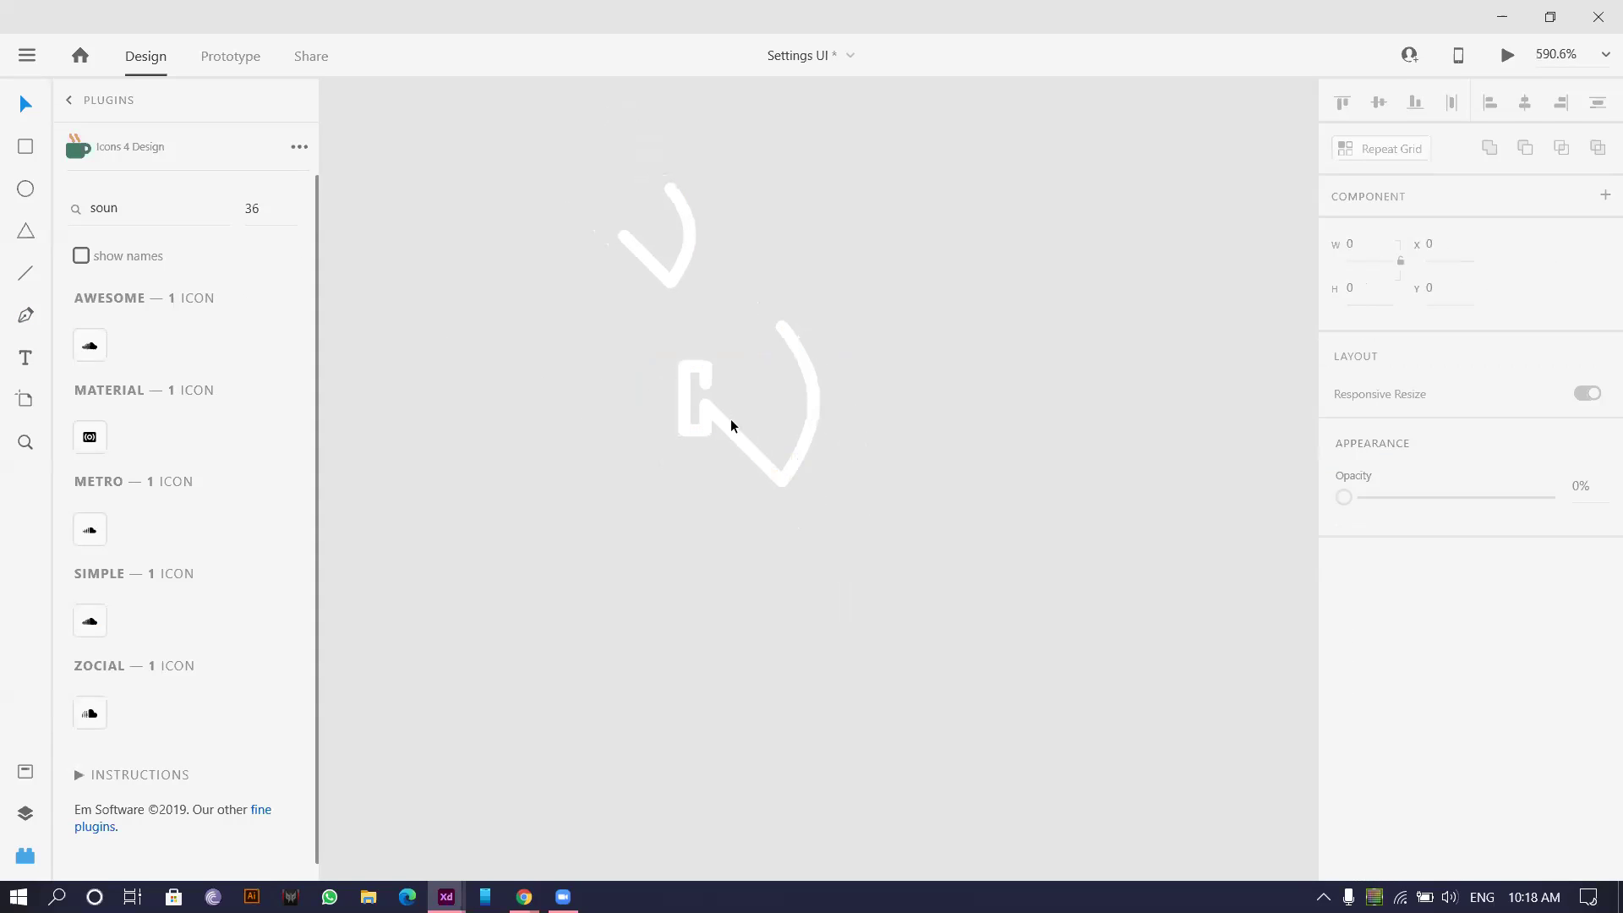
# - Delete the hand-built speaker shape from the canvas and change the icon library search to "sound"
pyautogui.moveTo(725, 414); pyautogui.dragTo(417, 408)
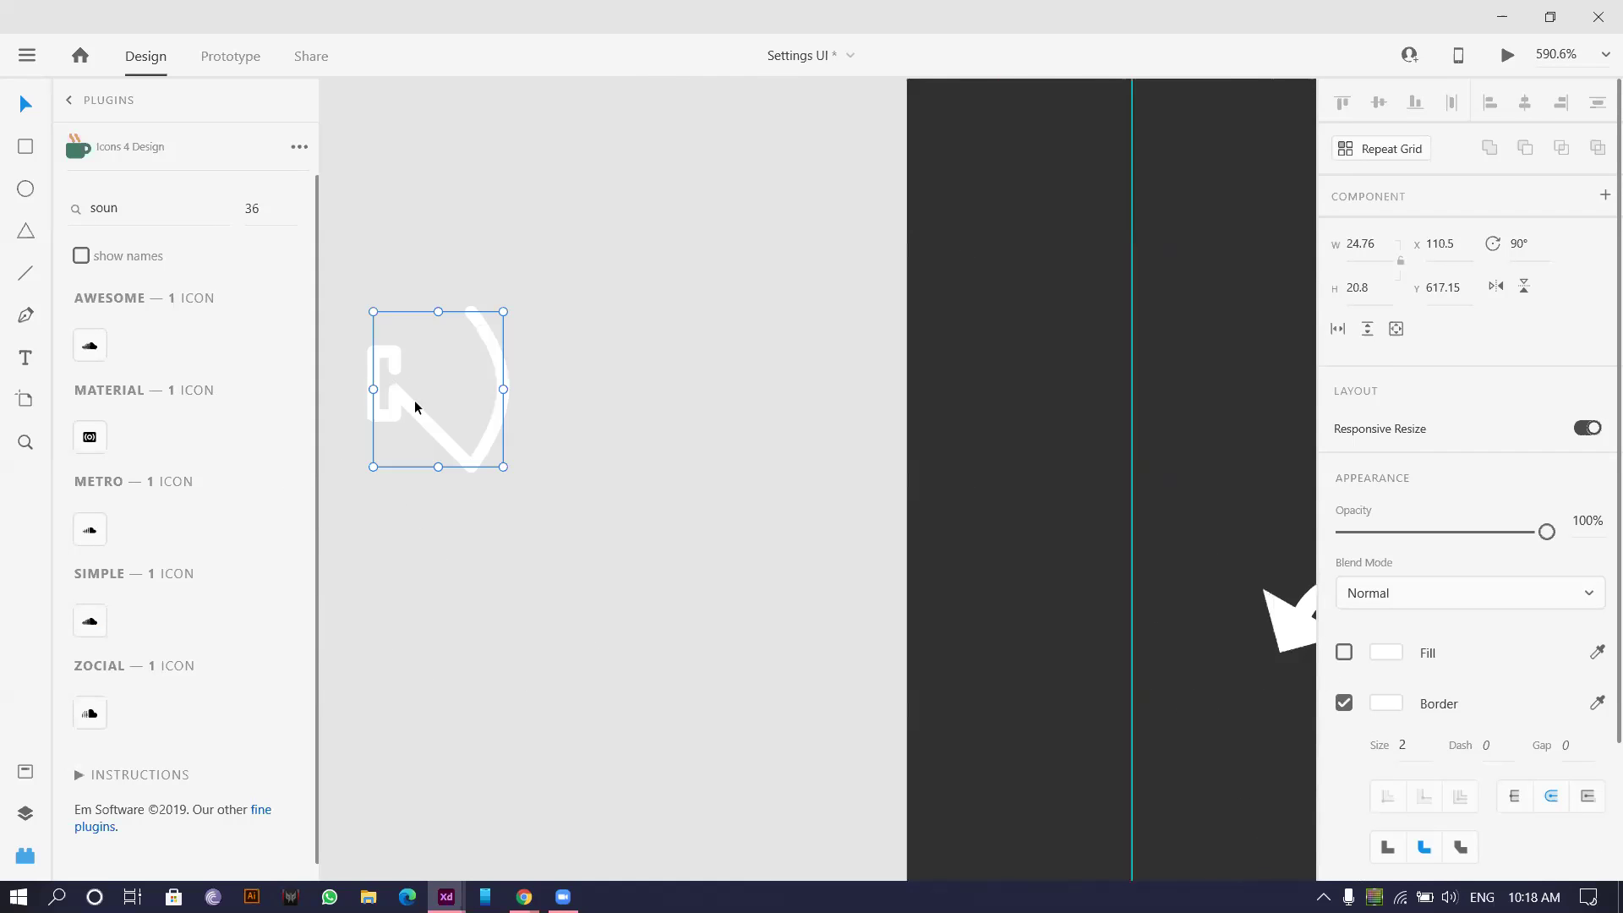
pyautogui.press('Delete')
pyautogui.doubleClick(126, 198)
pyautogui.click(126, 198)
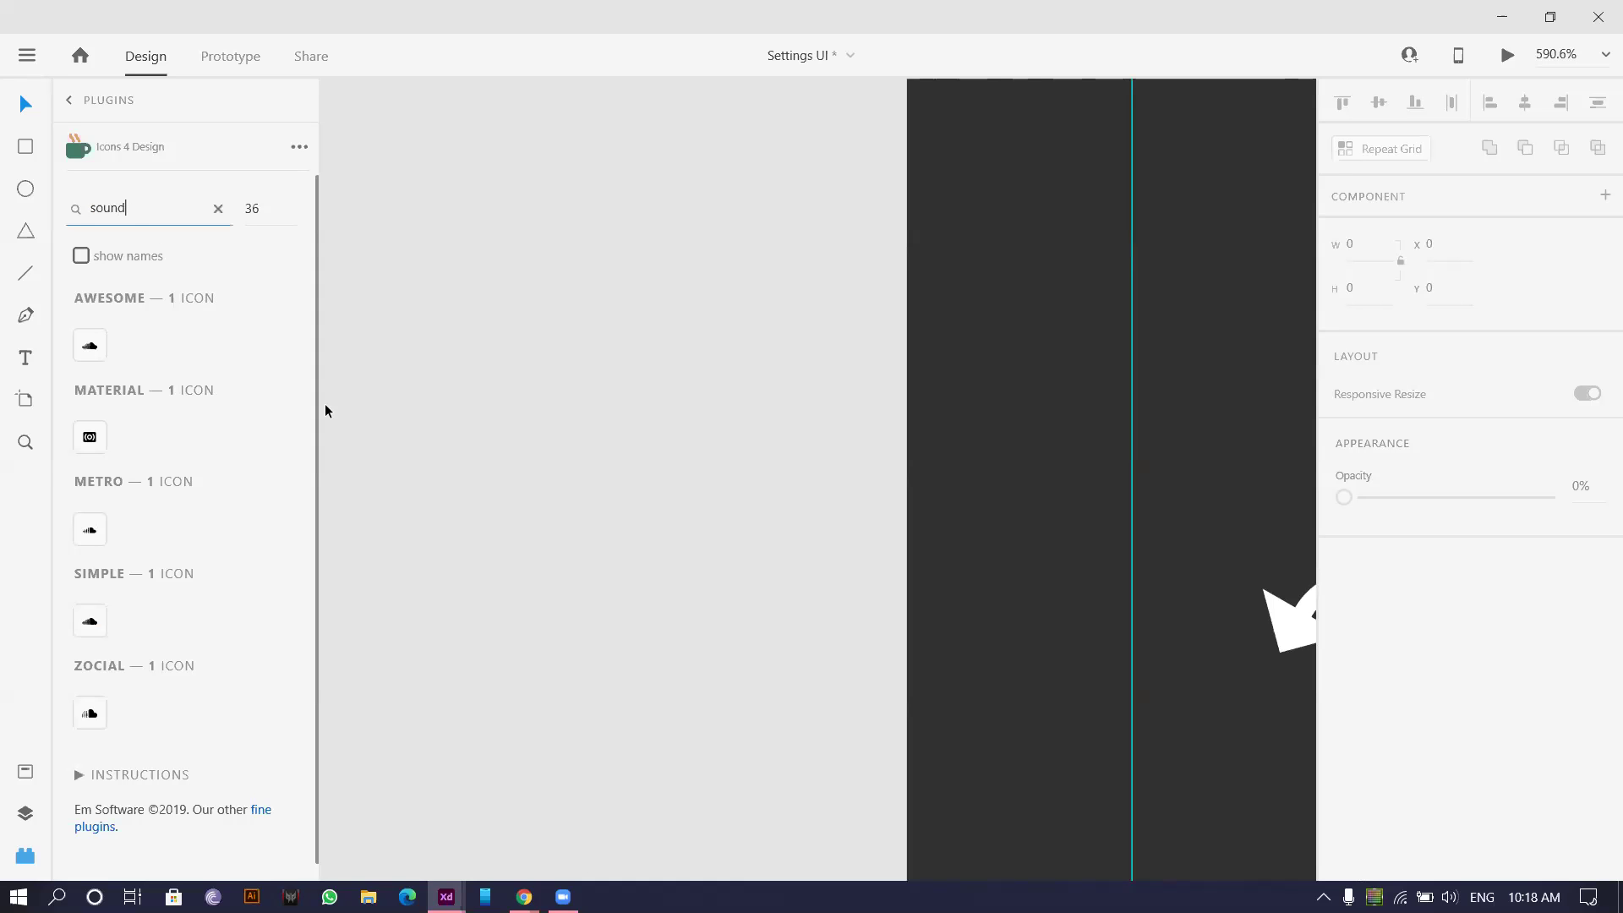
# - Switch to the Flaticon site in Chrome and search its icons for "Sound"
pyautogui.hotkey('alt', 'Tab')
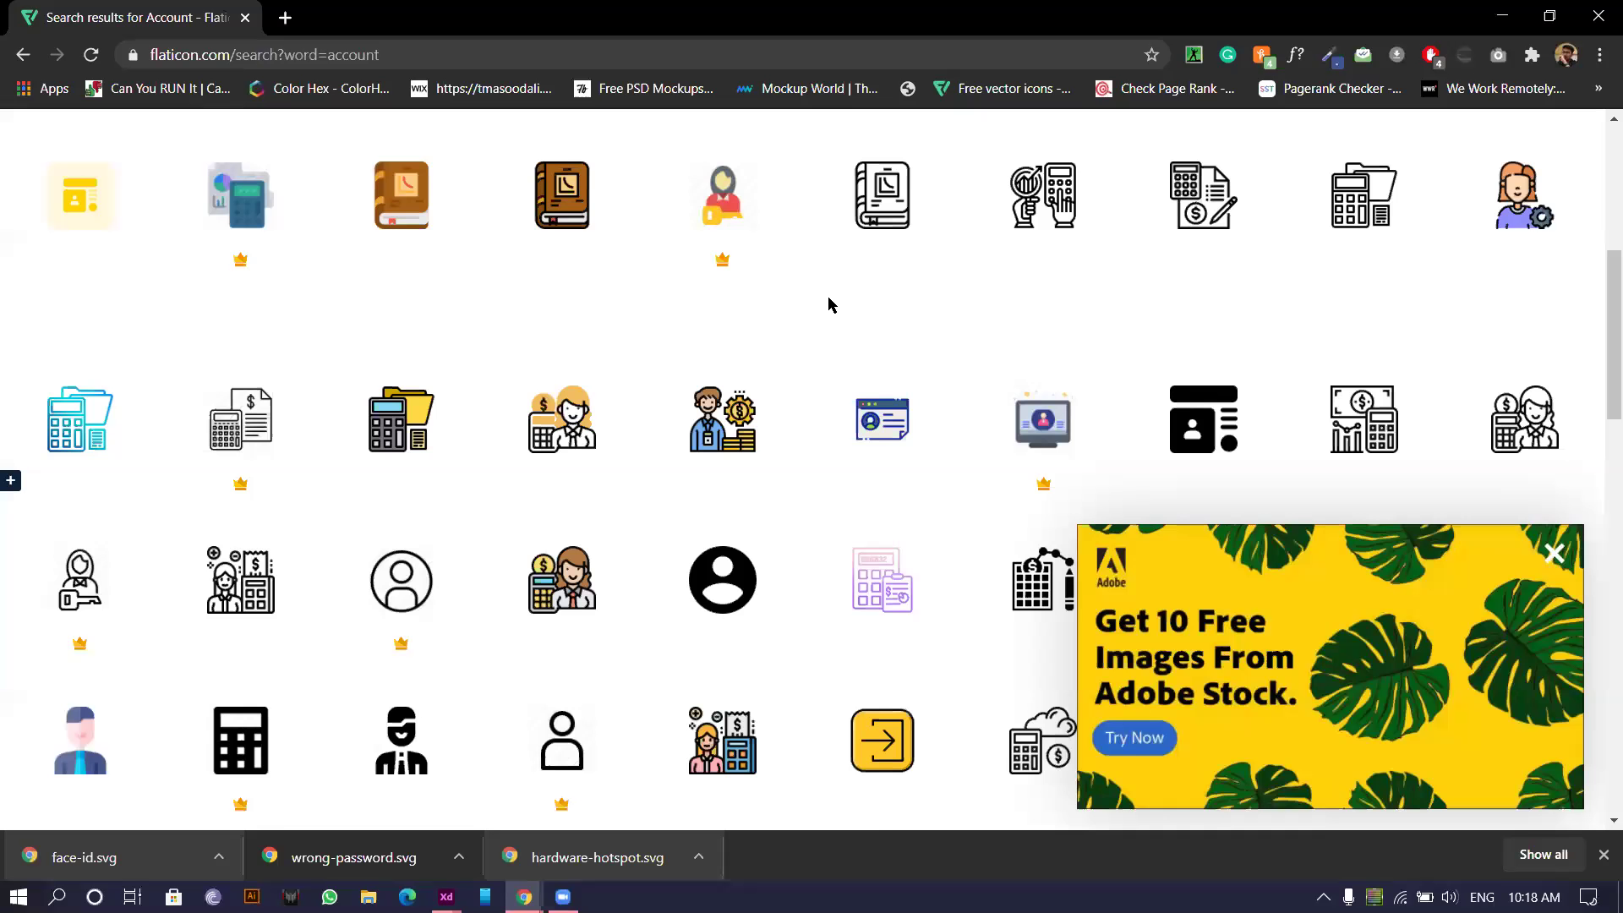
pyautogui.scroll(6, 830, 304)
pyautogui.hotkey('ctrl', 'a')
pyautogui.write('Soun')
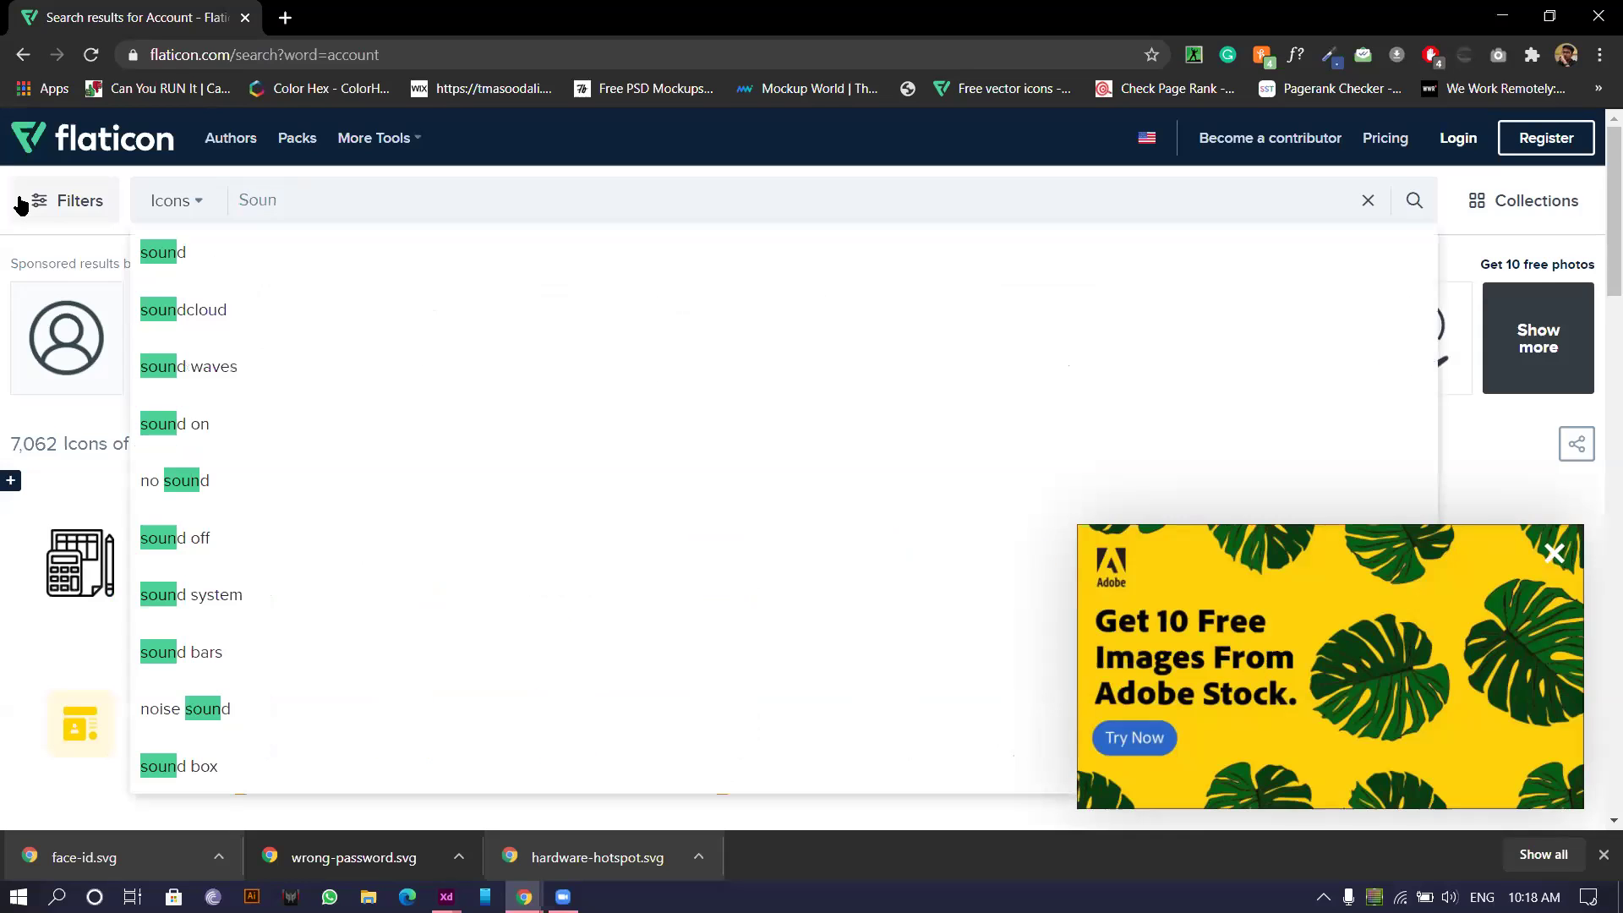
pyautogui.write('d')
pyautogui.press('Return')
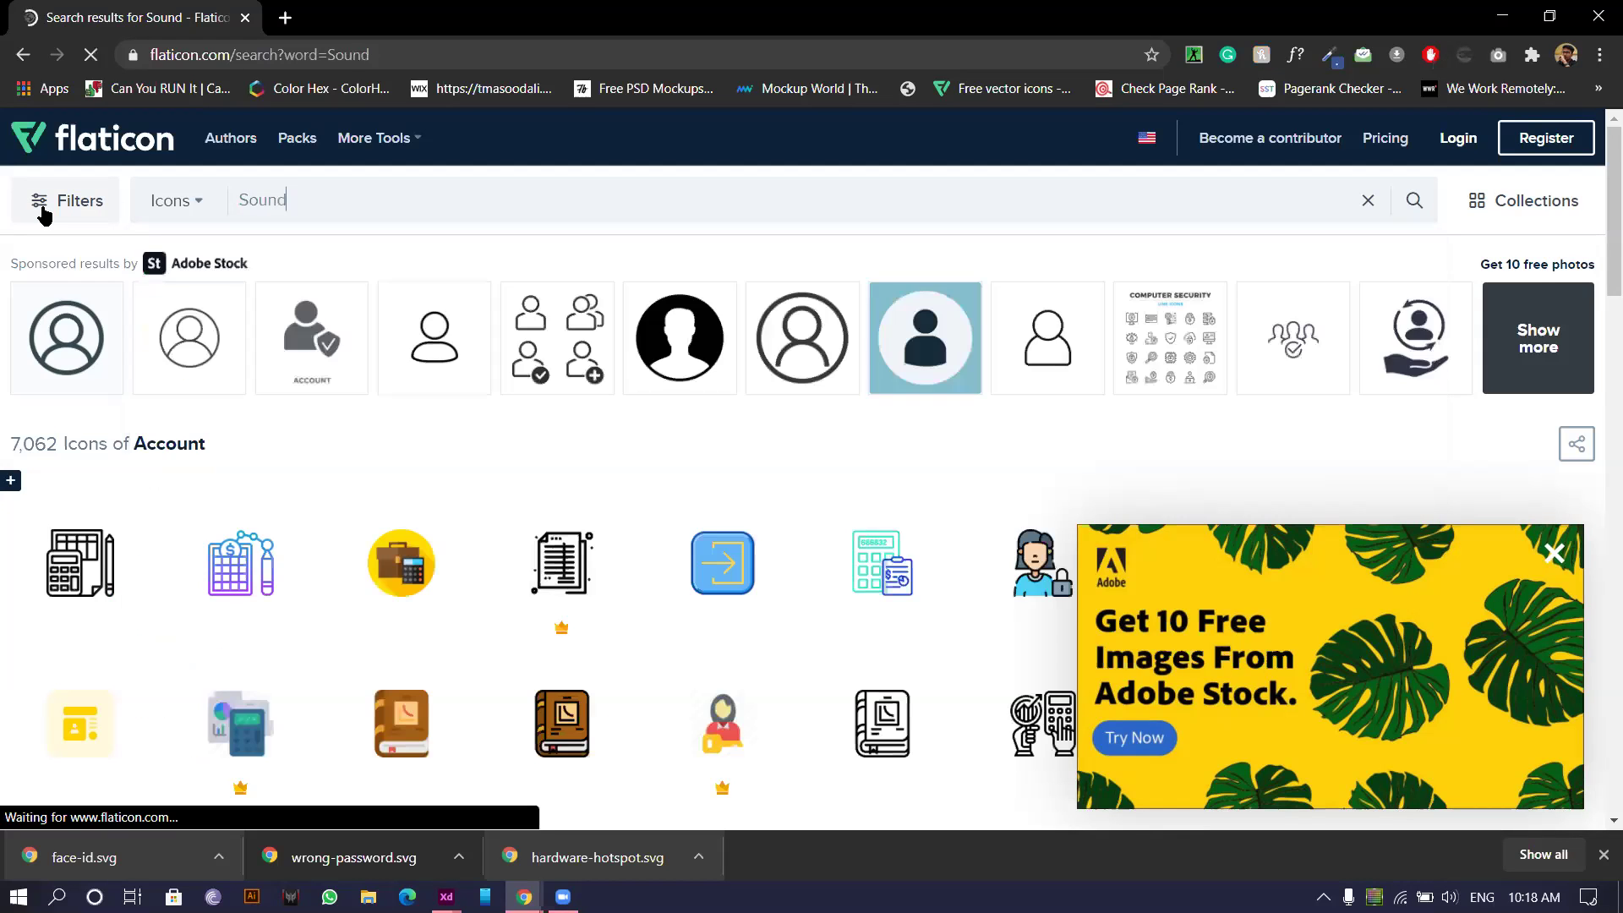
# - Look through the first two pages of Sound results for a simple speaker icon with sound waves
pyautogui.scroll(-5, 266, 423)
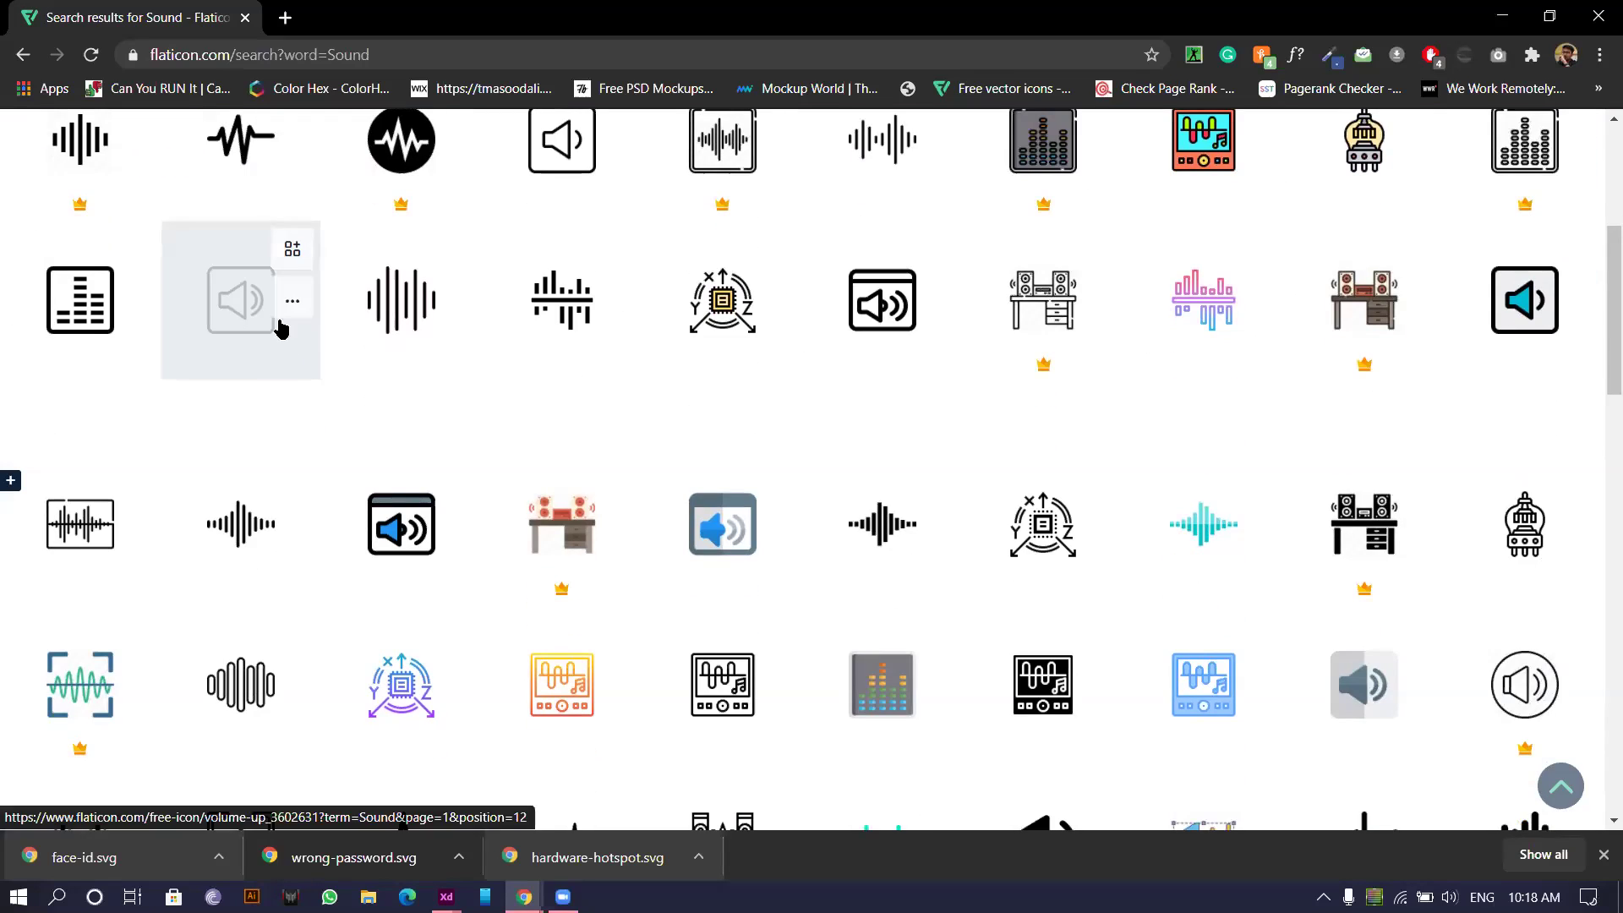
pyautogui.scroll(1, 723, 355)
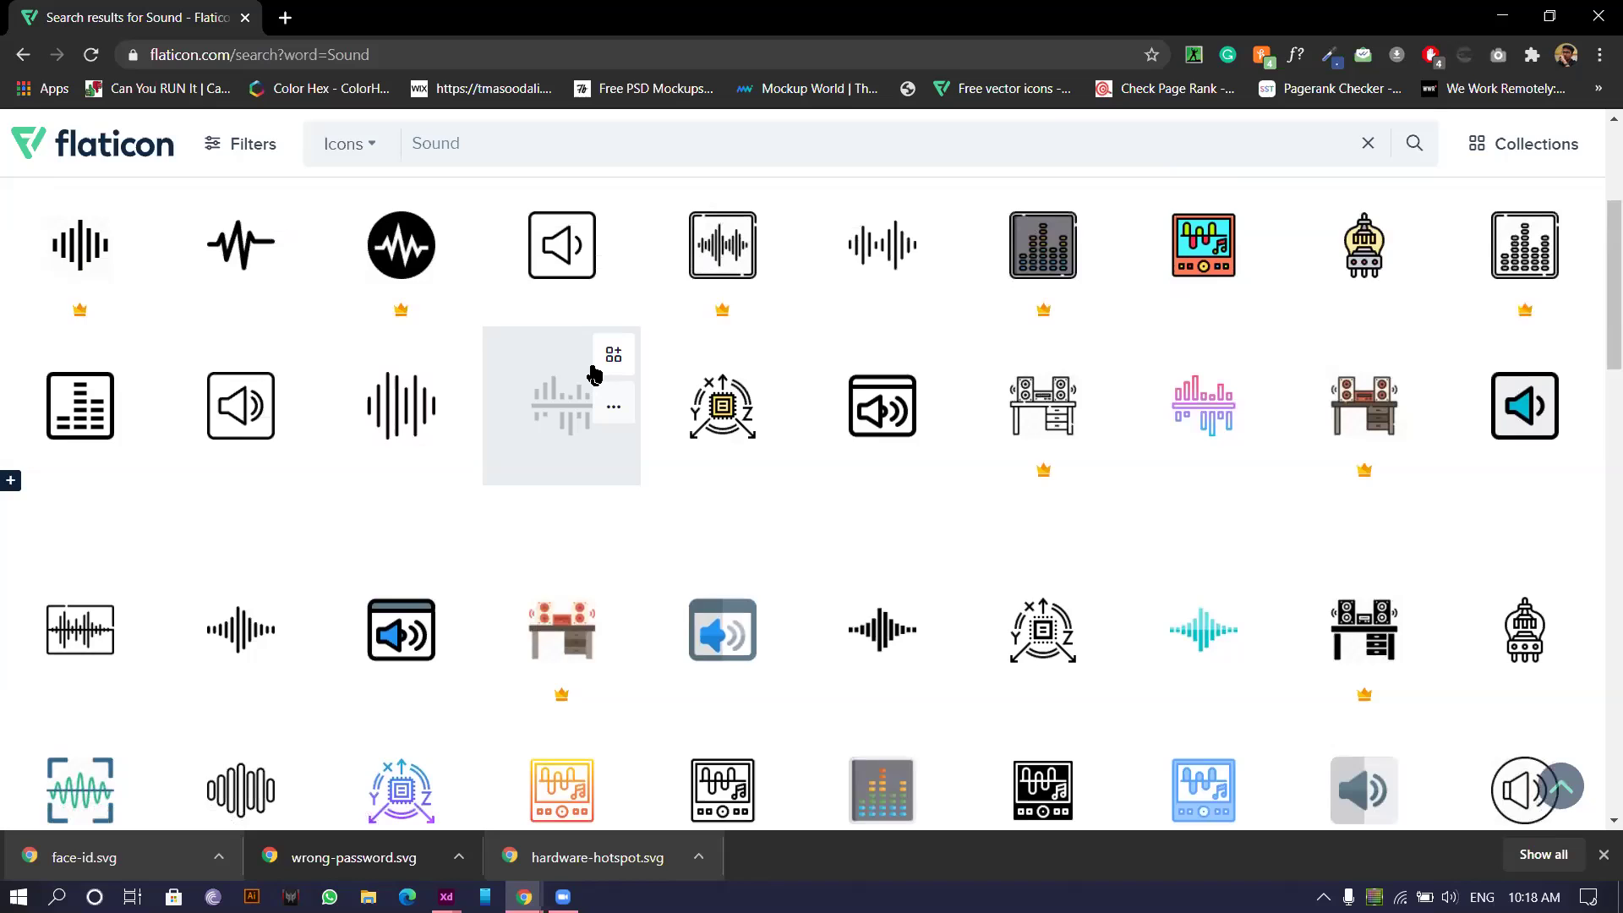
pyautogui.scroll(-10, 594, 373)
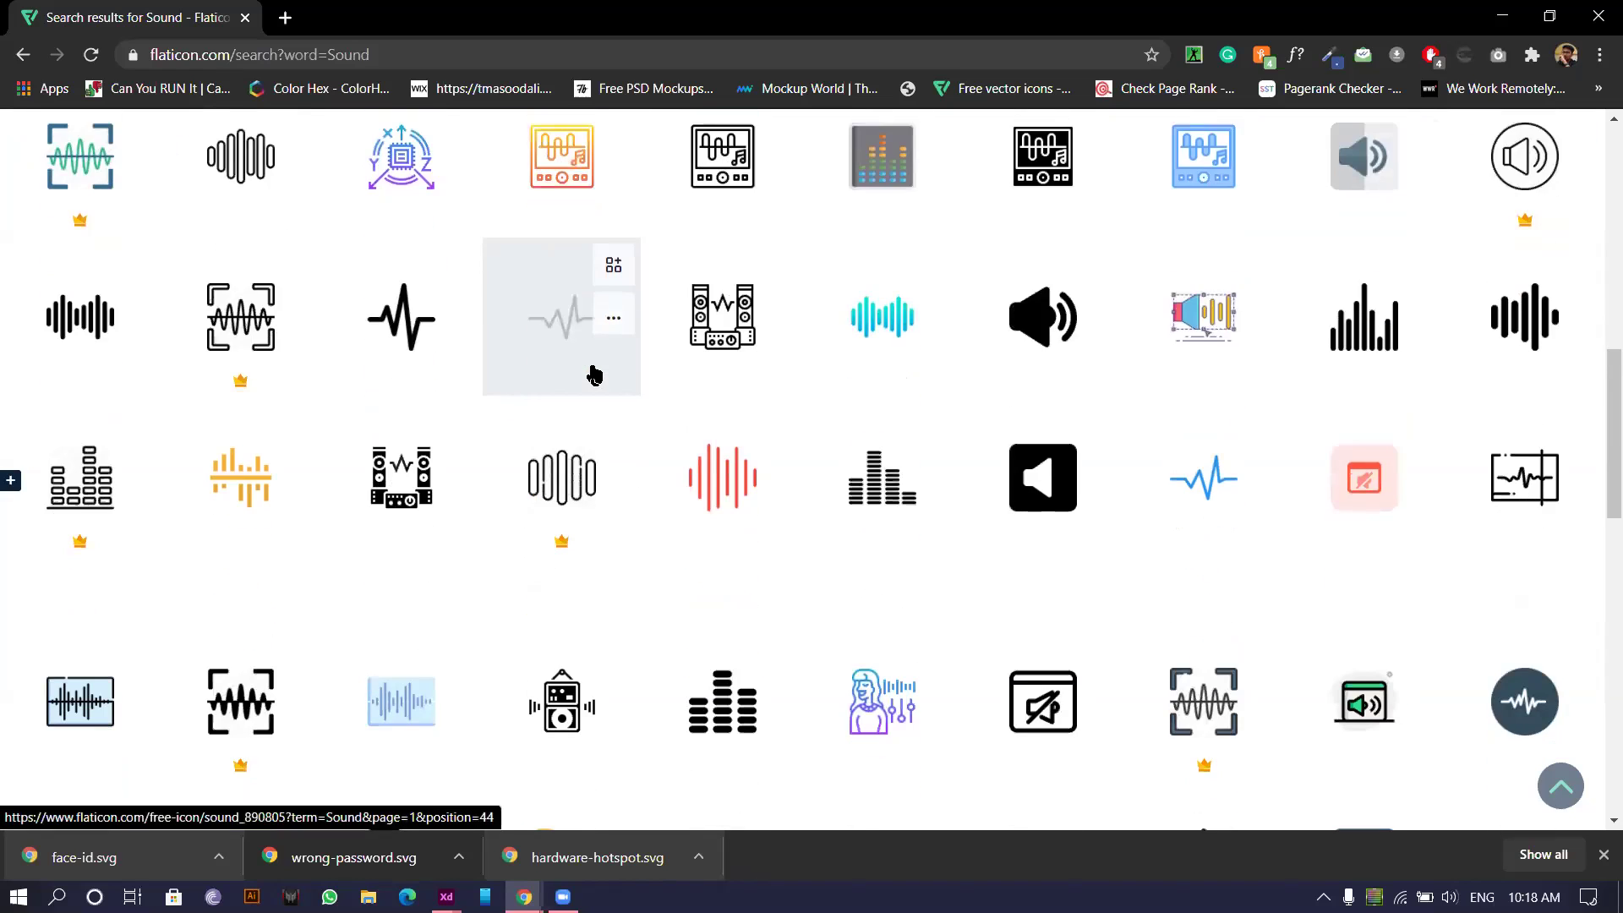
pyautogui.scroll(-3, 594, 370)
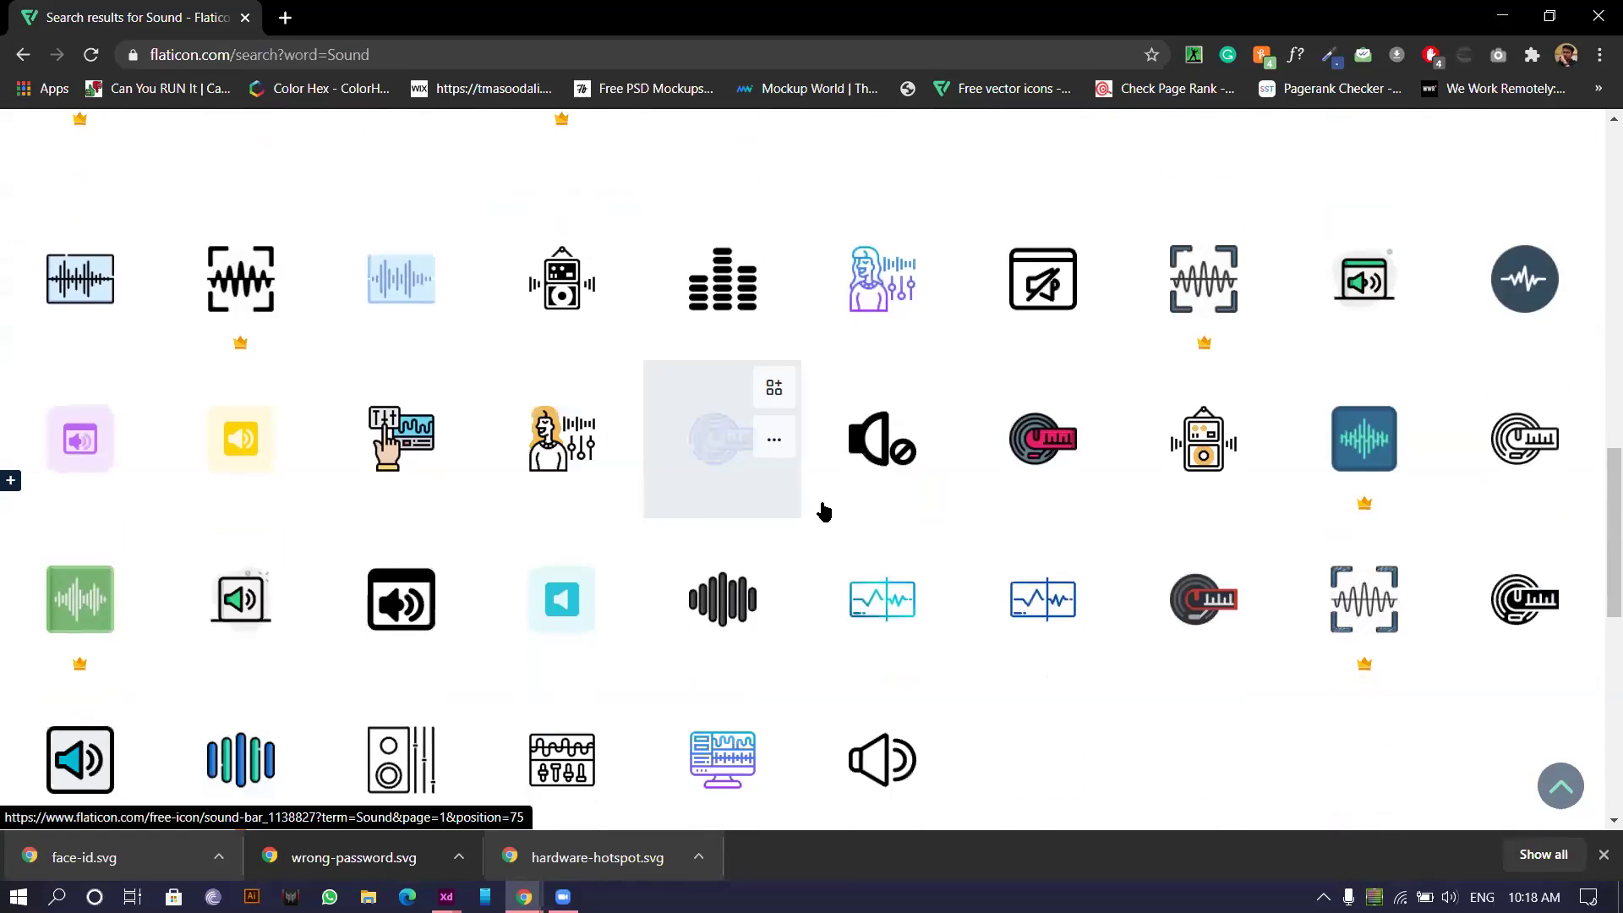
pyautogui.scroll(-5, 826, 507)
pyautogui.scroll(20, 854, 519)
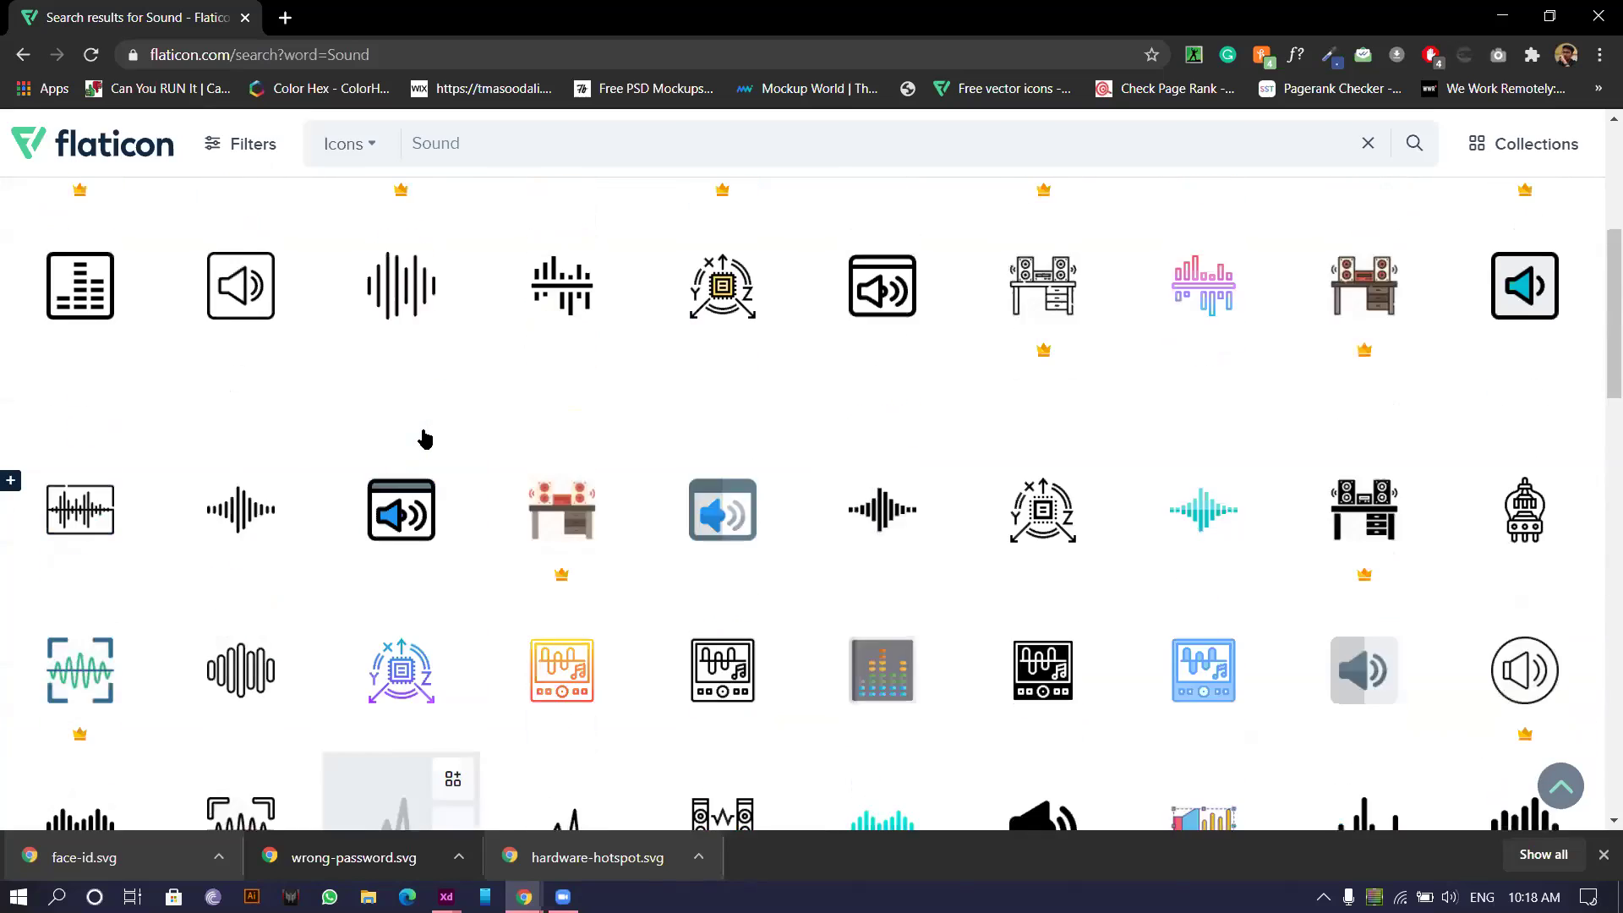
pyautogui.scroll(-18, 398, 449)
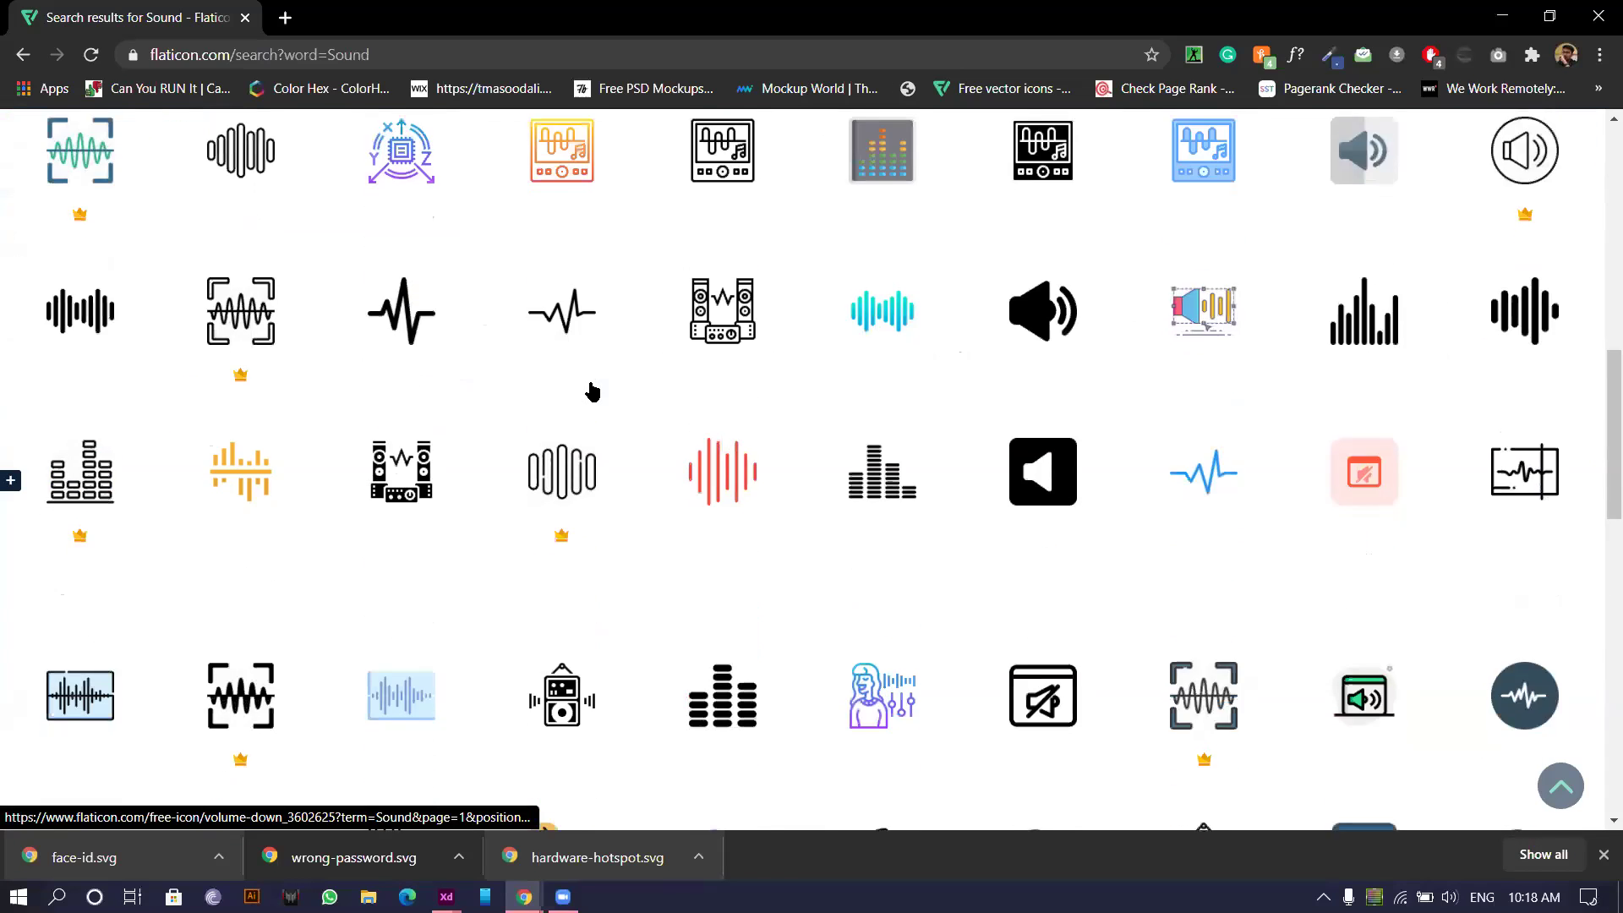
pyautogui.scroll(18, 748, 778)
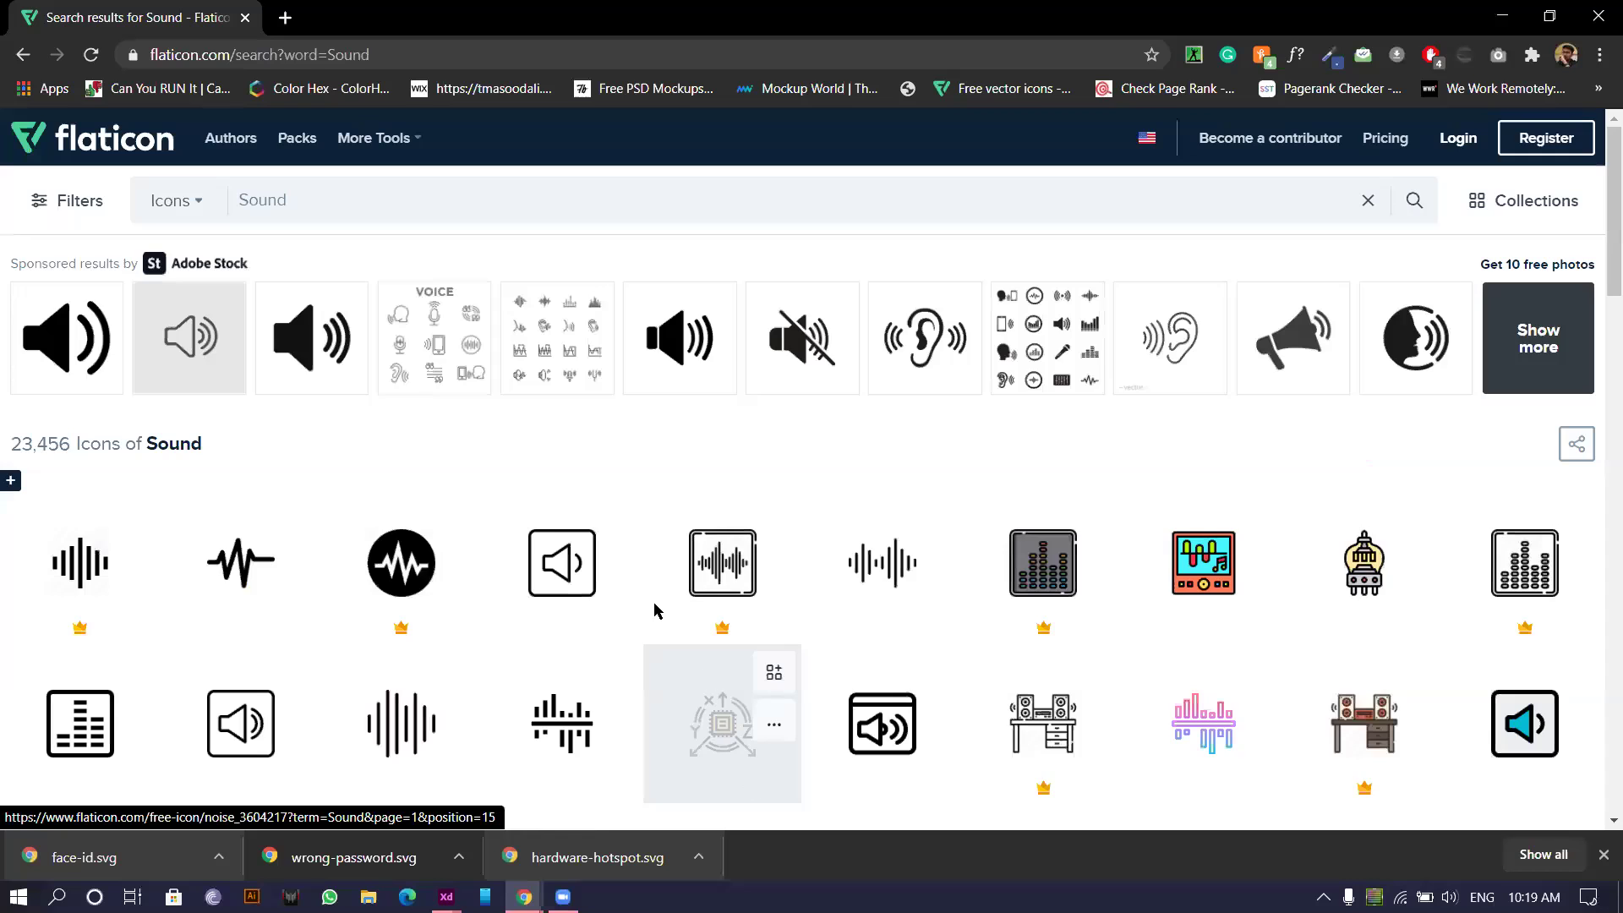
pyautogui.scroll(-4, 541, 500)
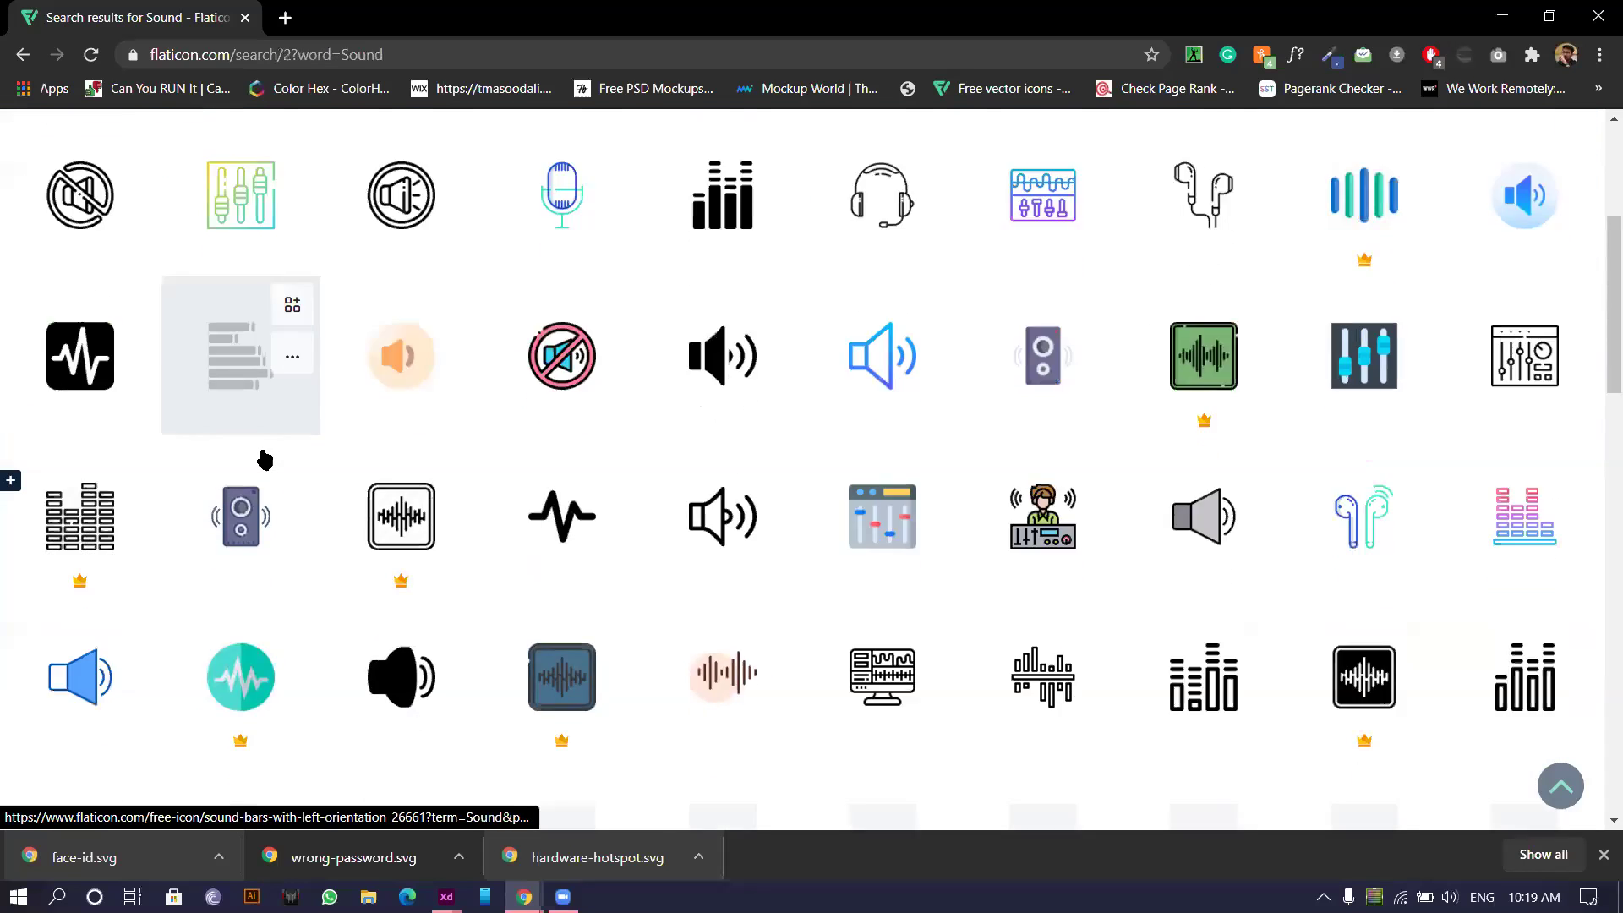
pyautogui.scroll(-3, 264, 439)
pyautogui.scroll(-4, 445, 440)
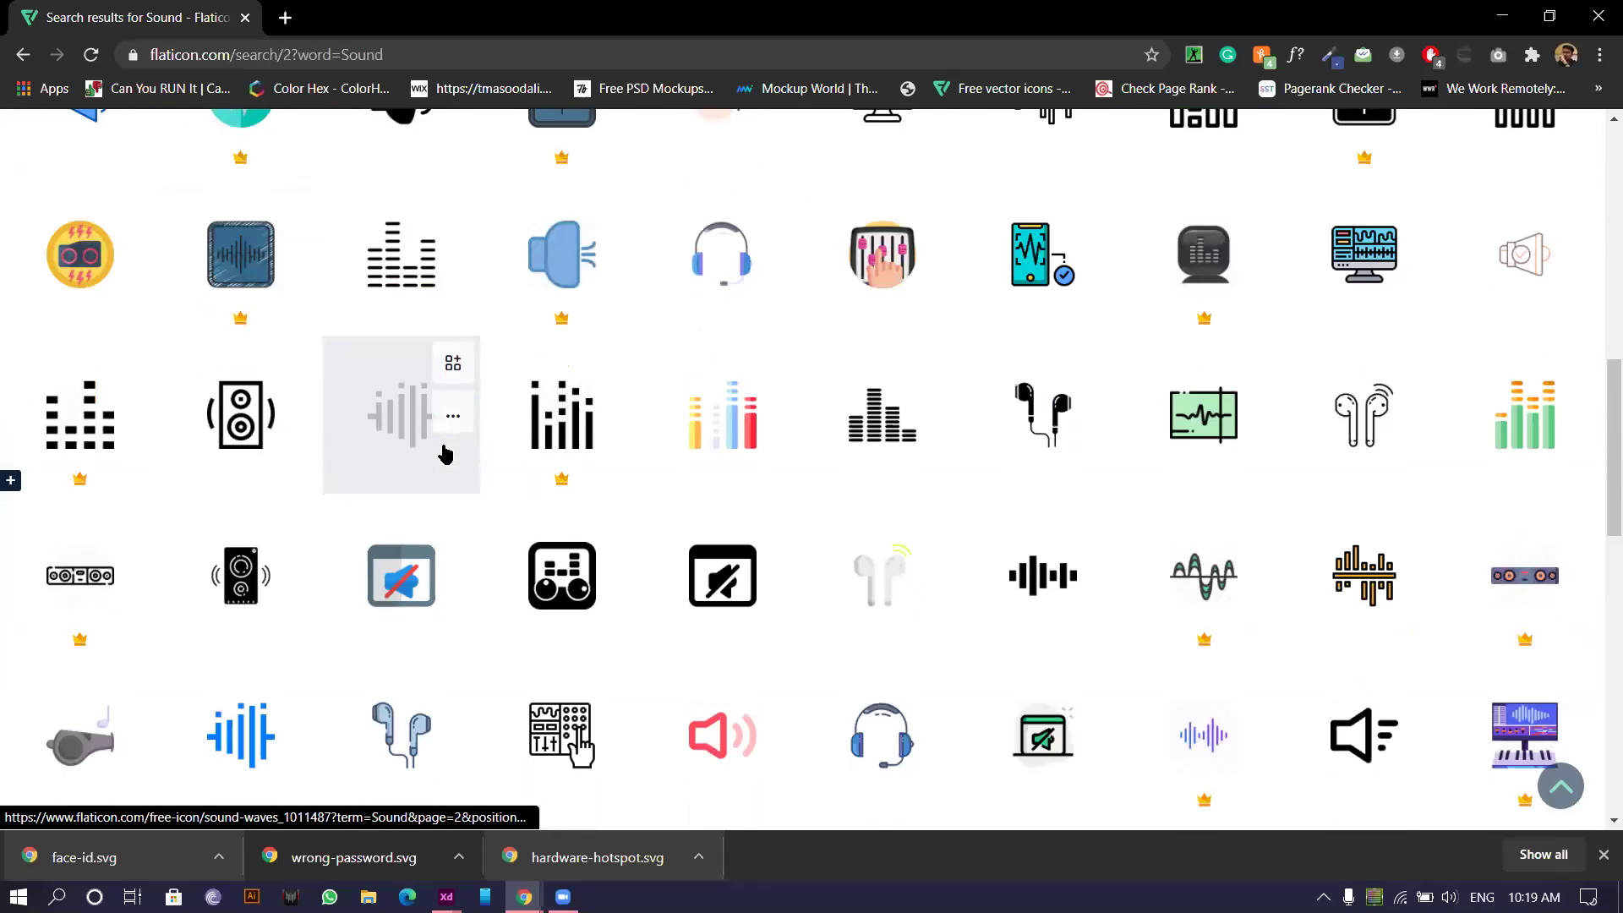
pyautogui.scroll(-2, 445, 455)
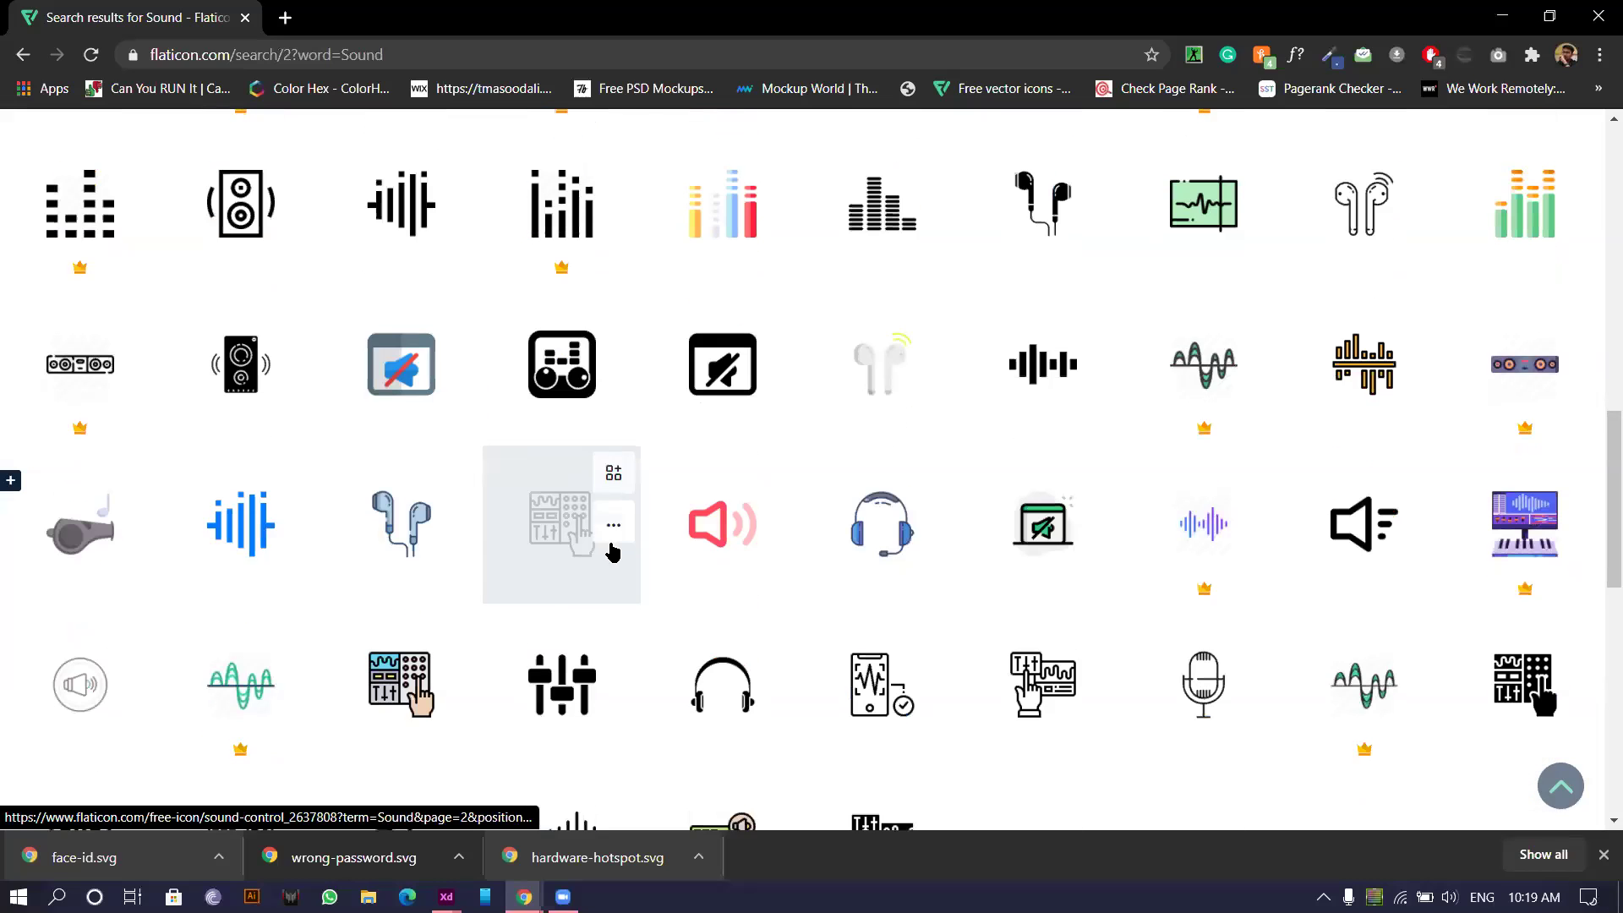
# - Open the red outlined speaker icon with two pink waves and download it as an SVG
pyautogui.click(712, 526)
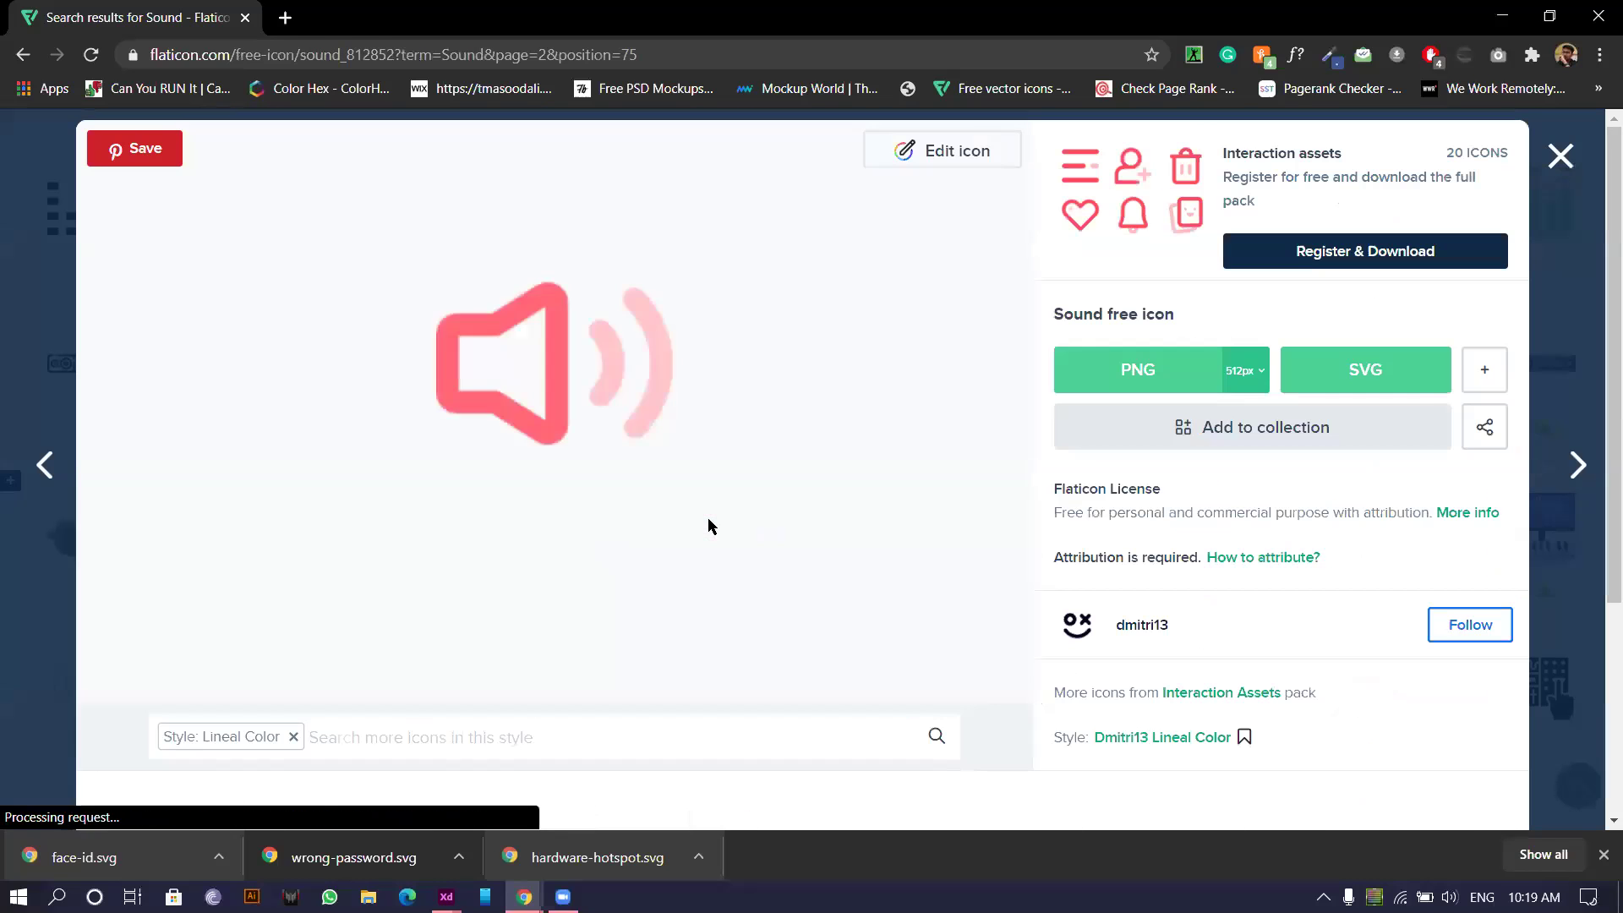
pyautogui.click(1351, 370)
pyautogui.click(1137, 453)
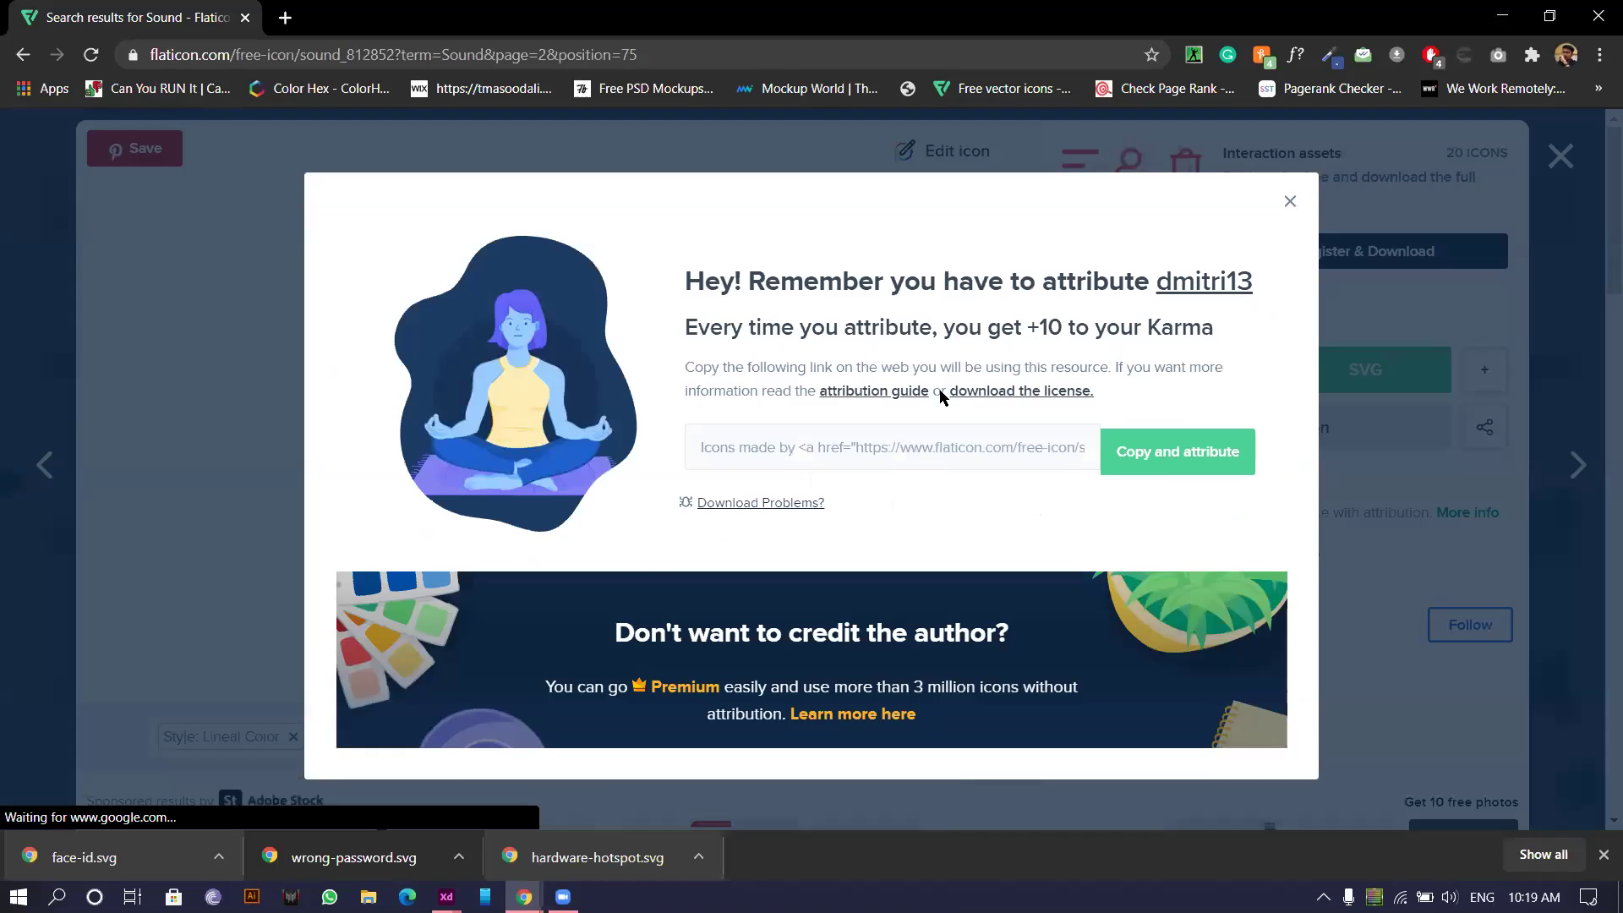
pyautogui.click(652, 440)
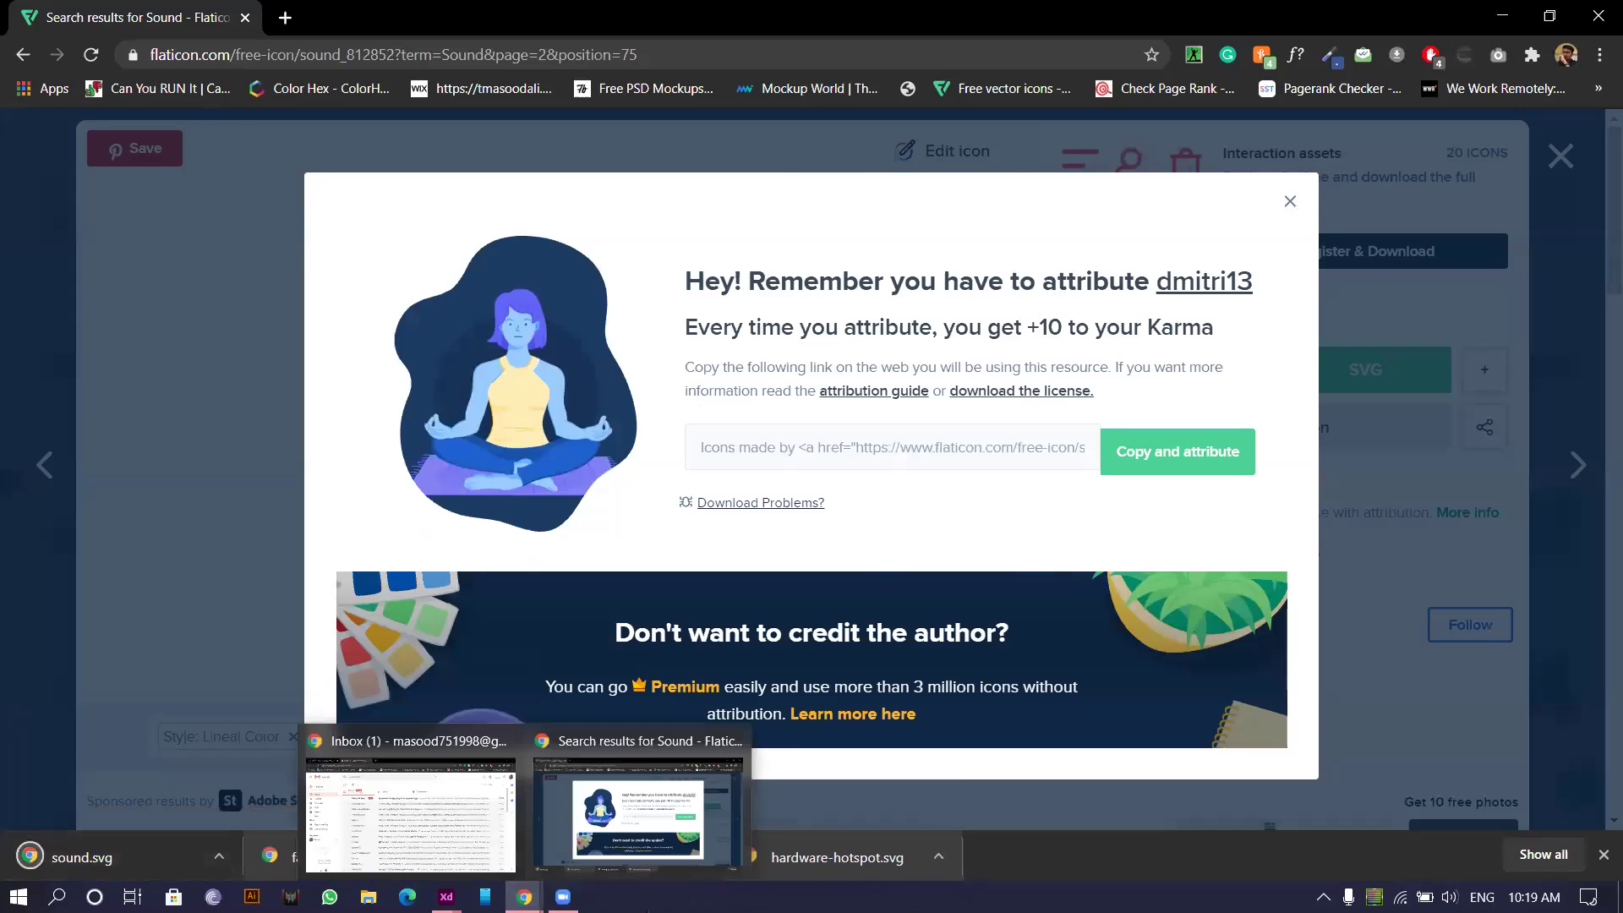
# - Import the downloaded sound.svg into the Adobe XD design and place it on the empty canvas below the loose labels
pyautogui.moveTo(82, 857); pyautogui.dragTo(783, 659)
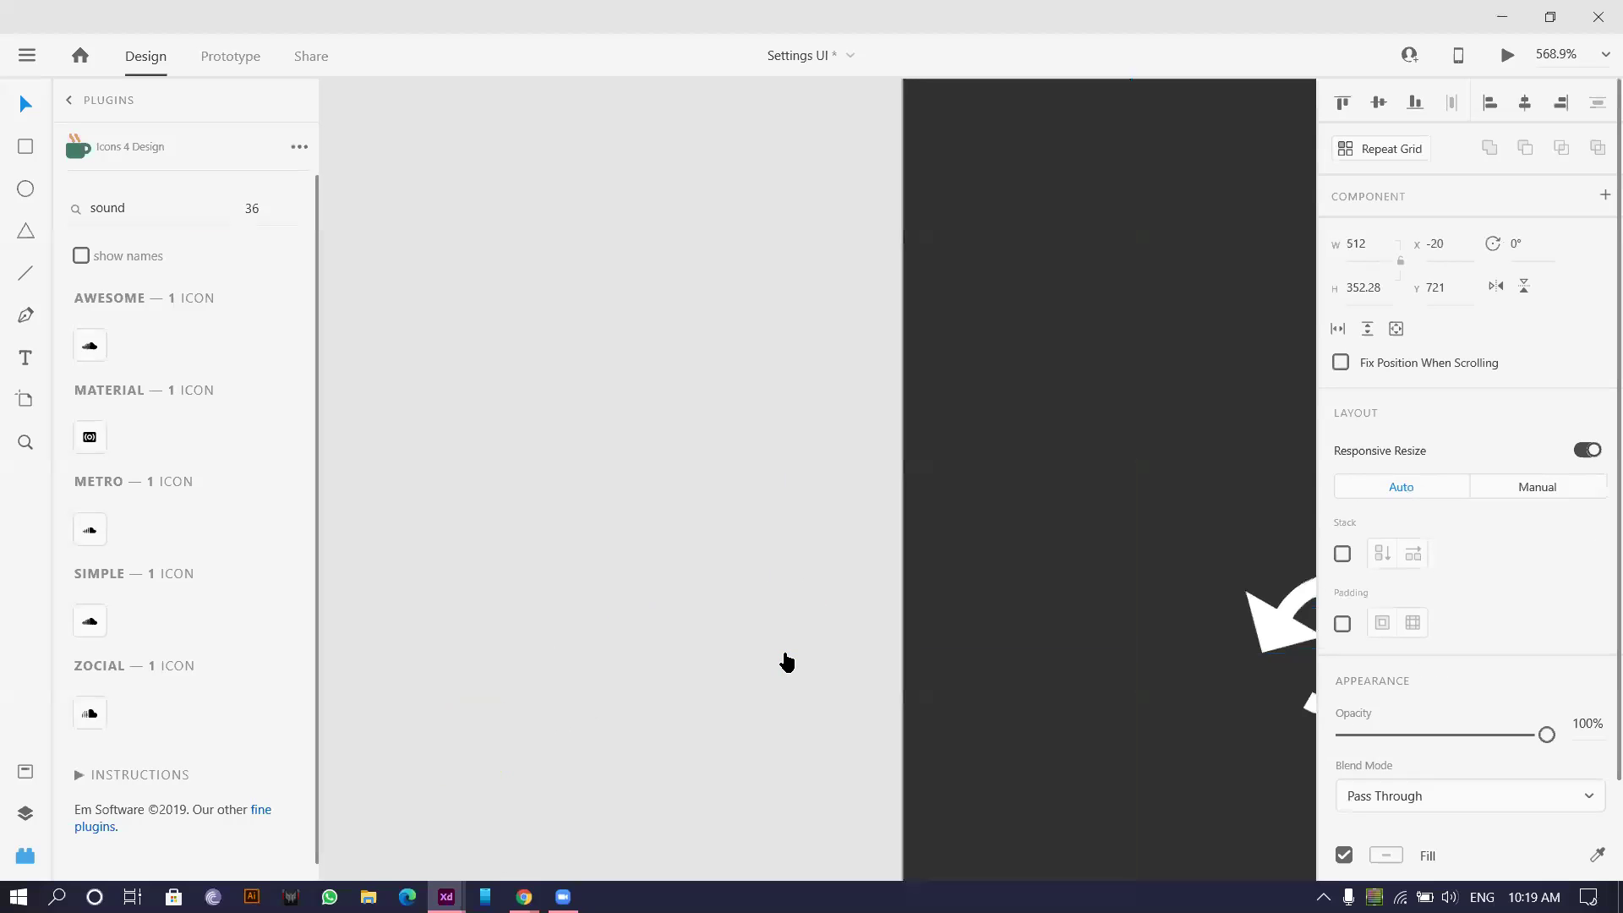
pyautogui.scroll(-5, 921, 678)
pyautogui.moveTo(972, 711); pyautogui.dragTo(669, 775)
pyautogui.scroll(-5, 670, 774)
# - Set the fill of the whole imported sound icon, speaker and waves, to white (#FFFFFF)
pyautogui.doubleClick(761, 525)
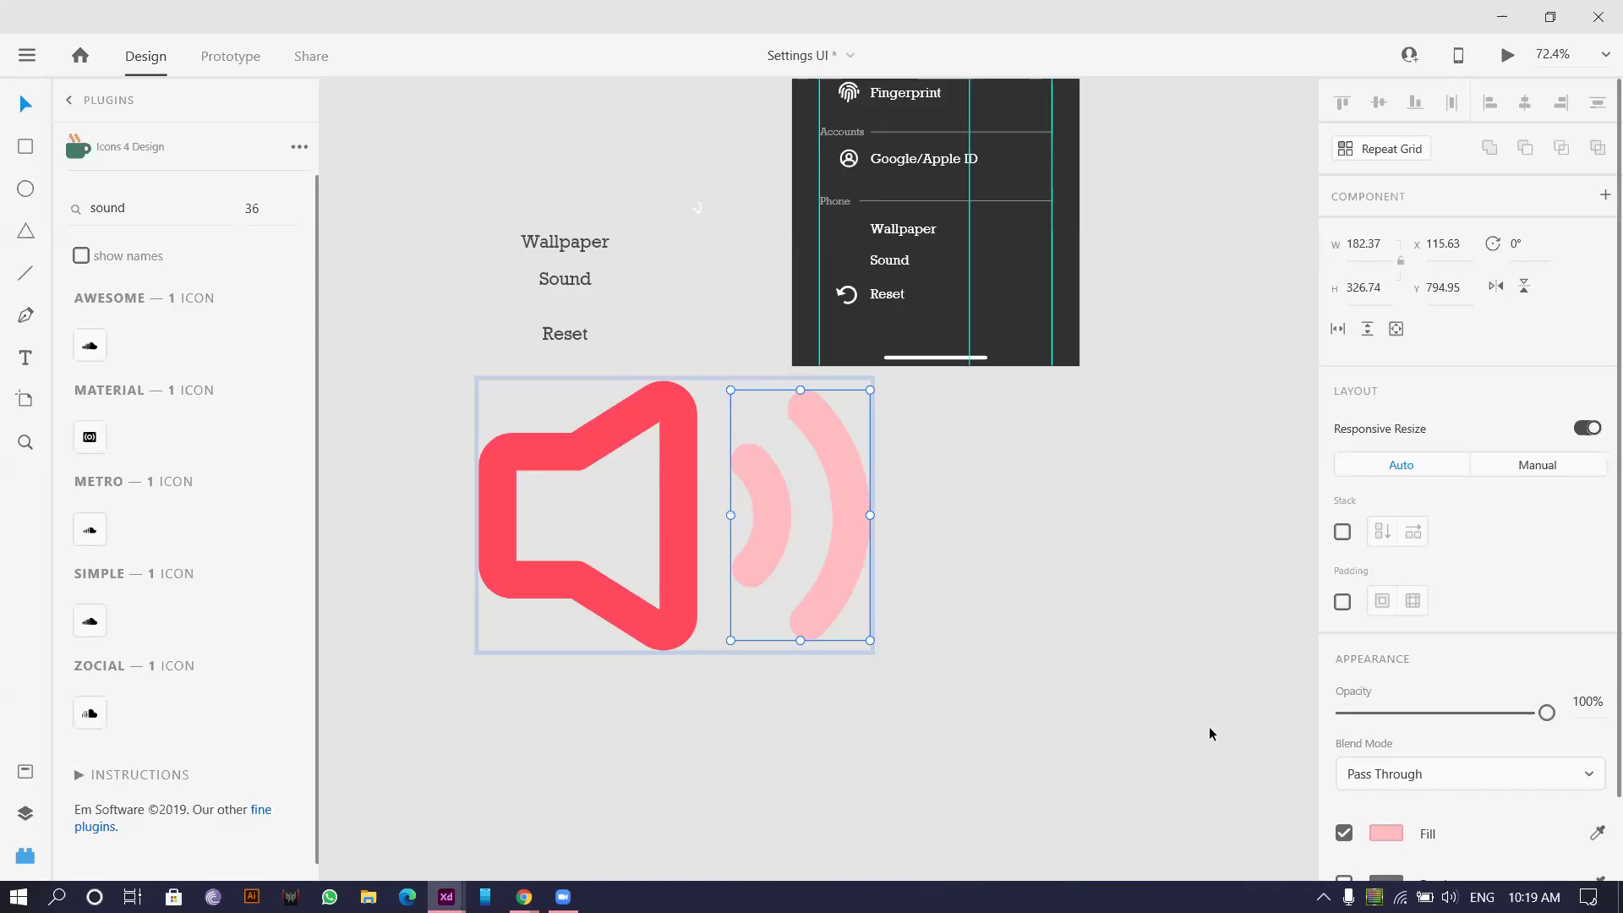
pyautogui.click(744, 614)
pyautogui.scroll(-1, 1369, 757)
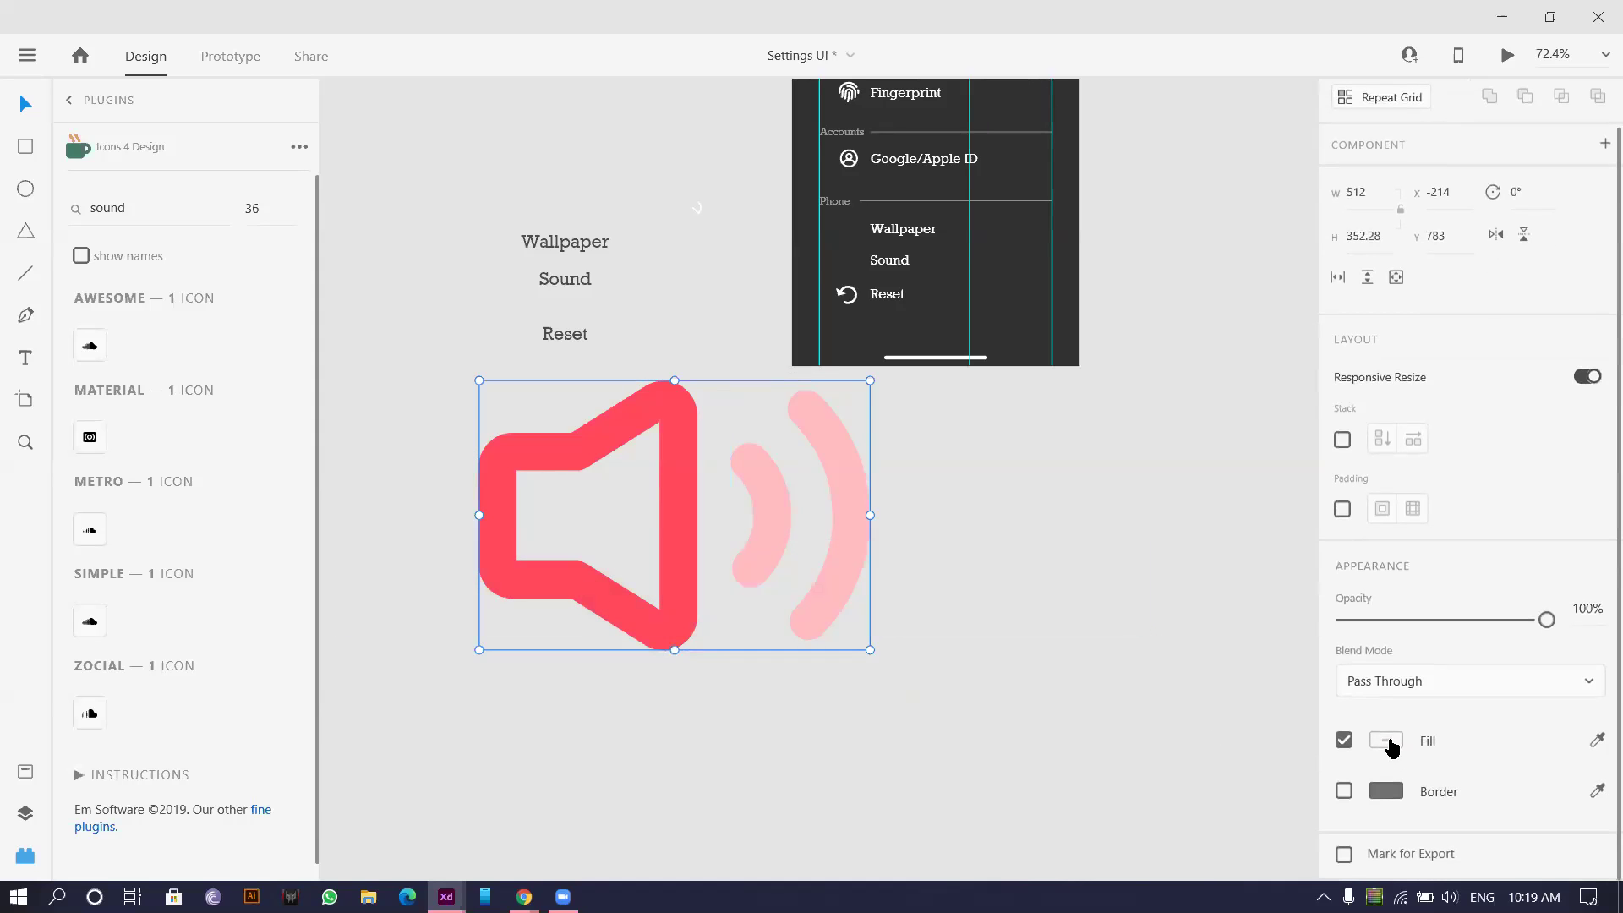
pyautogui.click(1386, 741)
pyautogui.click(928, 615)
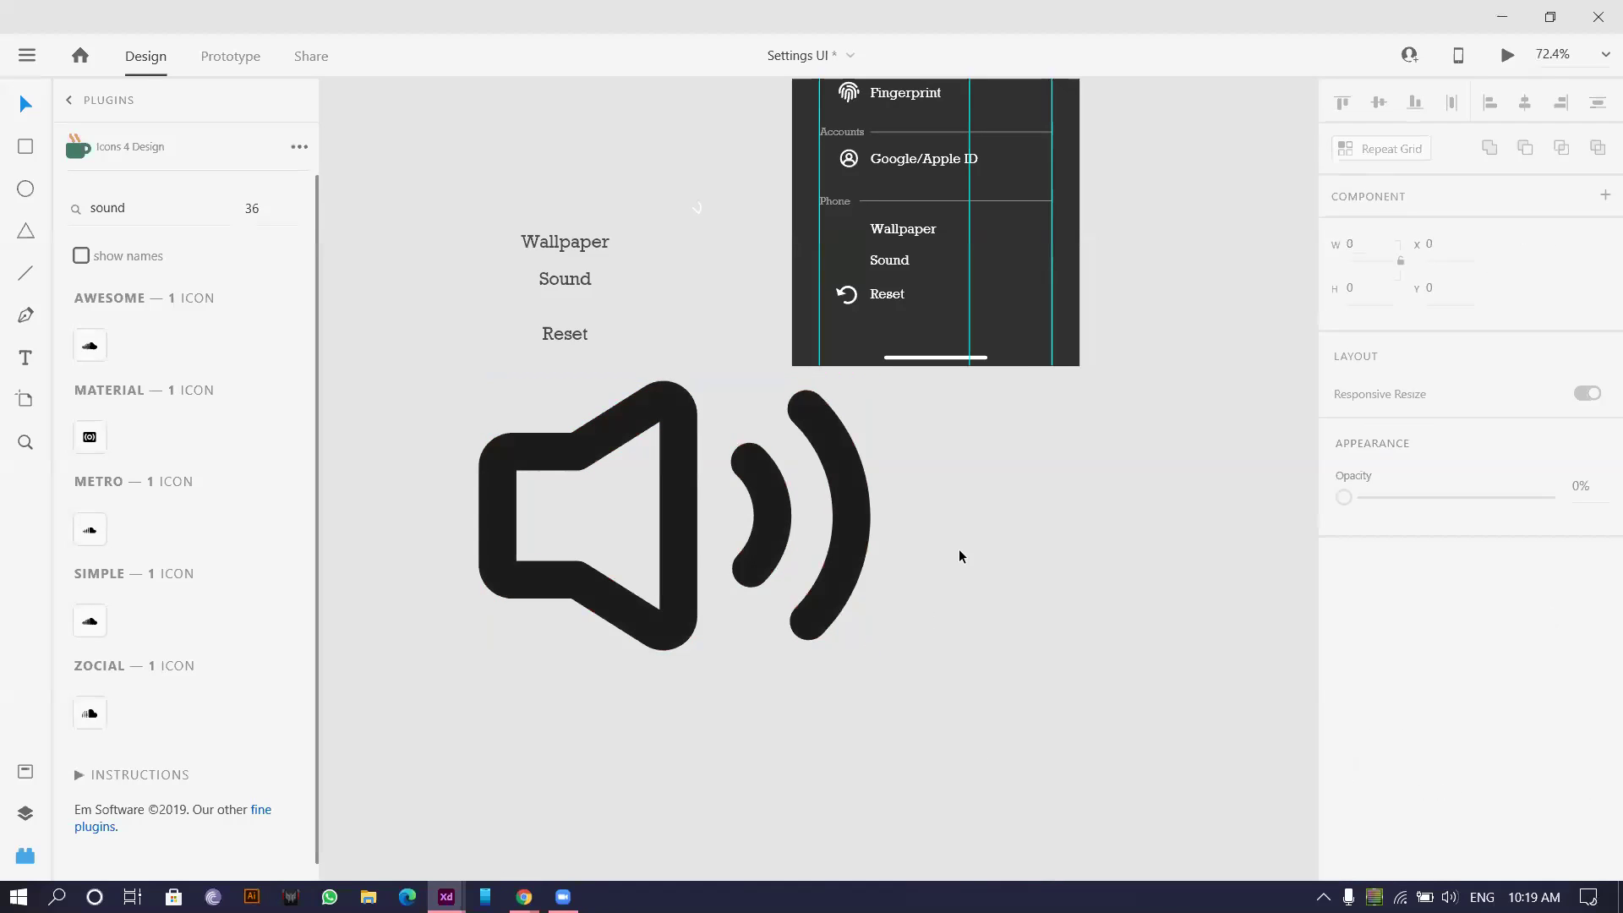
pyautogui.click(676, 563)
pyautogui.click(1387, 792)
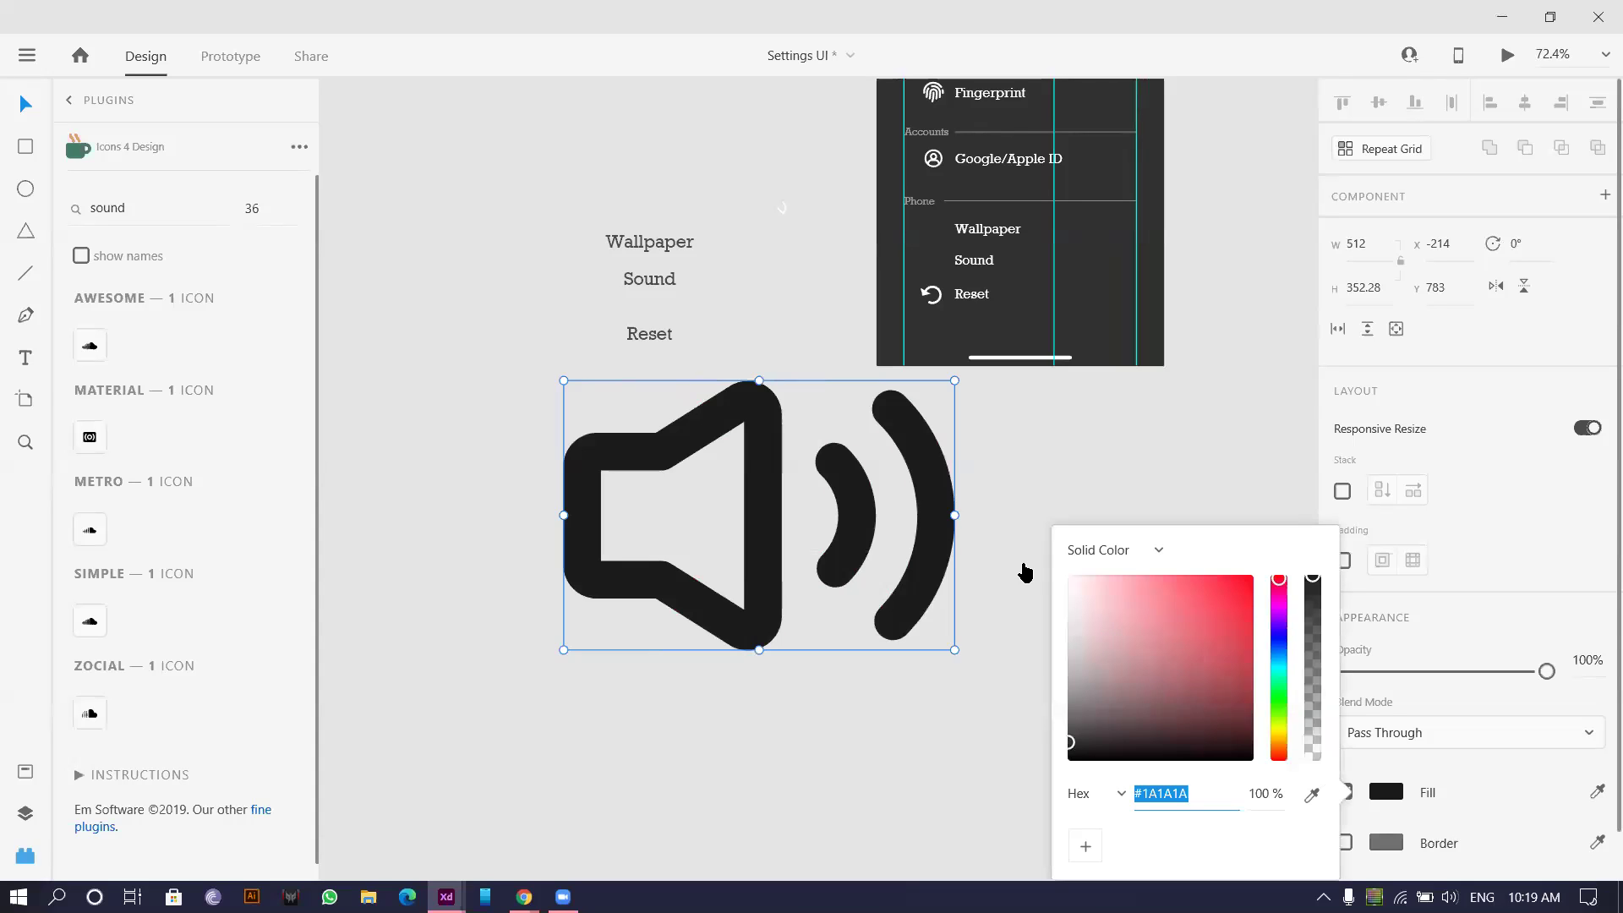
pyautogui.write('ffffff')
pyautogui.press('Return')
pyautogui.click(975, 525)
pyautogui.click(920, 536)
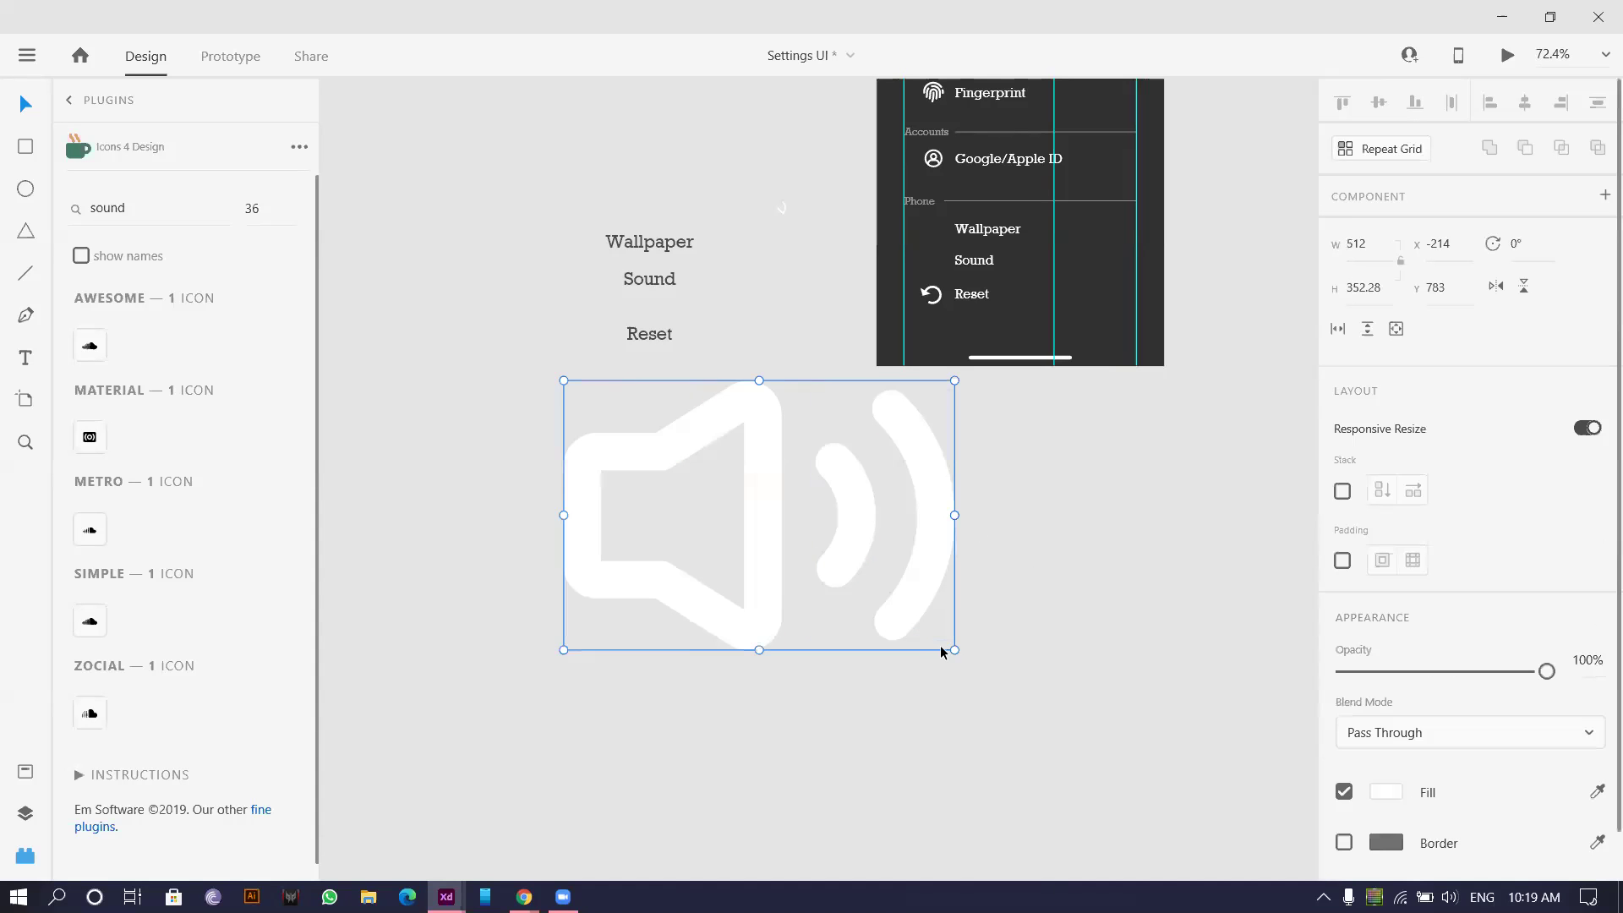
# - Scale the sound icon down to about 28 by 19 and position it beside the Sound label, above the Reset icon
pyautogui.moveTo(950, 647); pyautogui.dragTo(1114, 218)
pyautogui.scroll(5, 755, 524)
pyautogui.scroll(3, 1233, 178)
pyautogui.scroll(5, 869, 405)
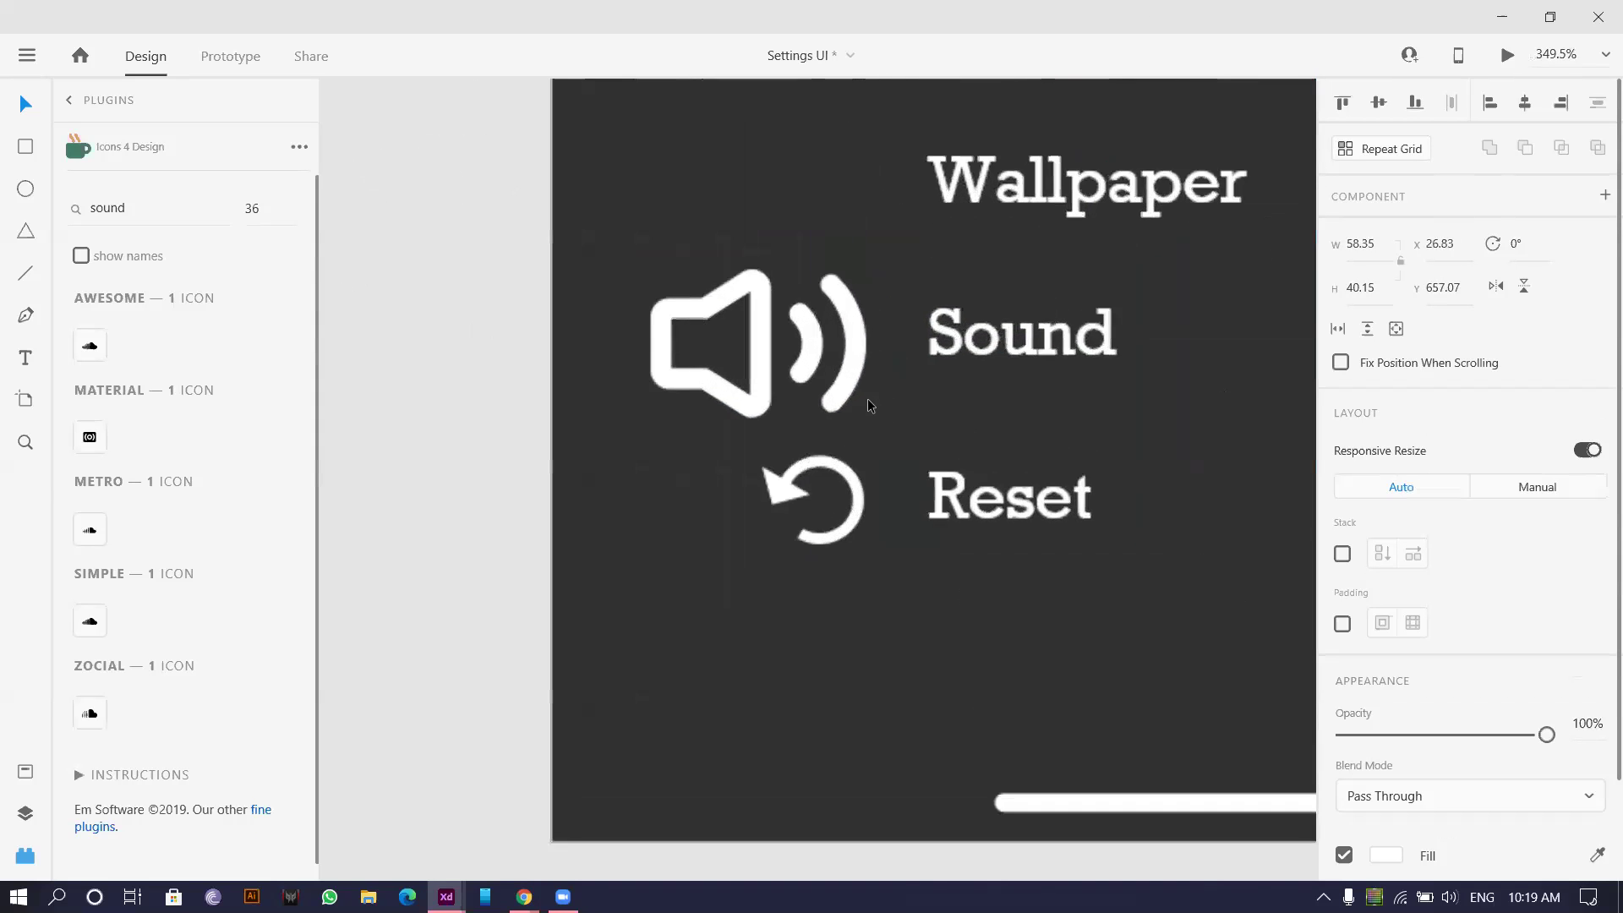
pyautogui.moveTo(865, 418); pyautogui.dragTo(818, 379)
pyautogui.scroll(4, 818, 379)
pyautogui.moveTo(781, 317); pyautogui.dragTo(888, 303)
pyautogui.scroll(-3, 891, 363)
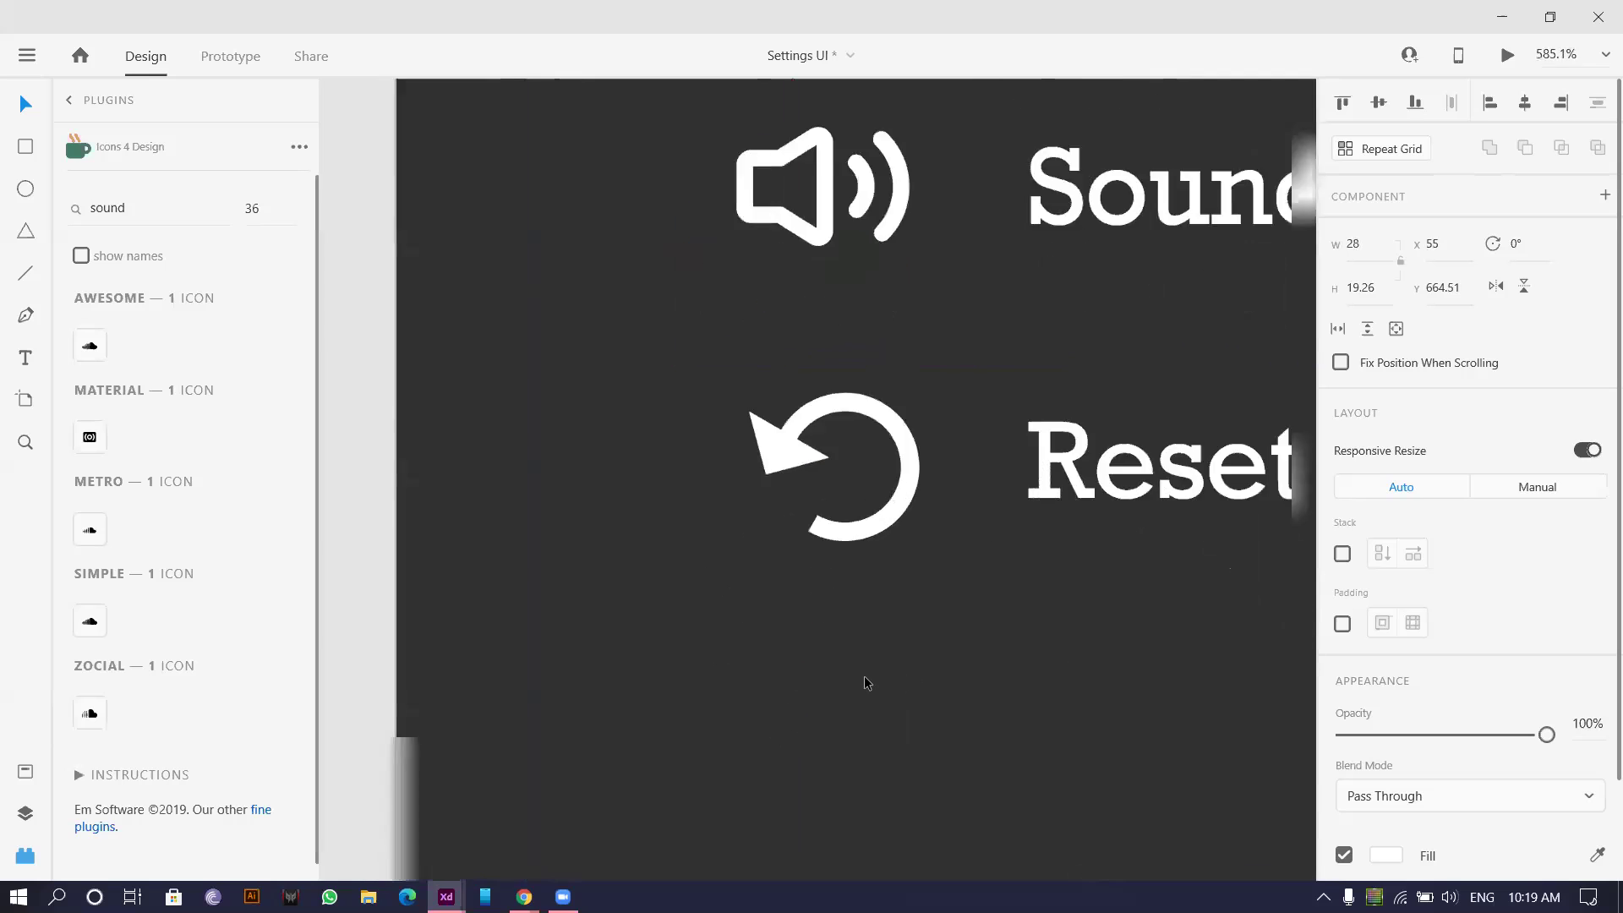
# - Add an anchor point to the flat tail end of the Reset arrow and pull it outward into a curve
pyautogui.scroll(6, 864, 676)
pyautogui.doubleClick(697, 318)
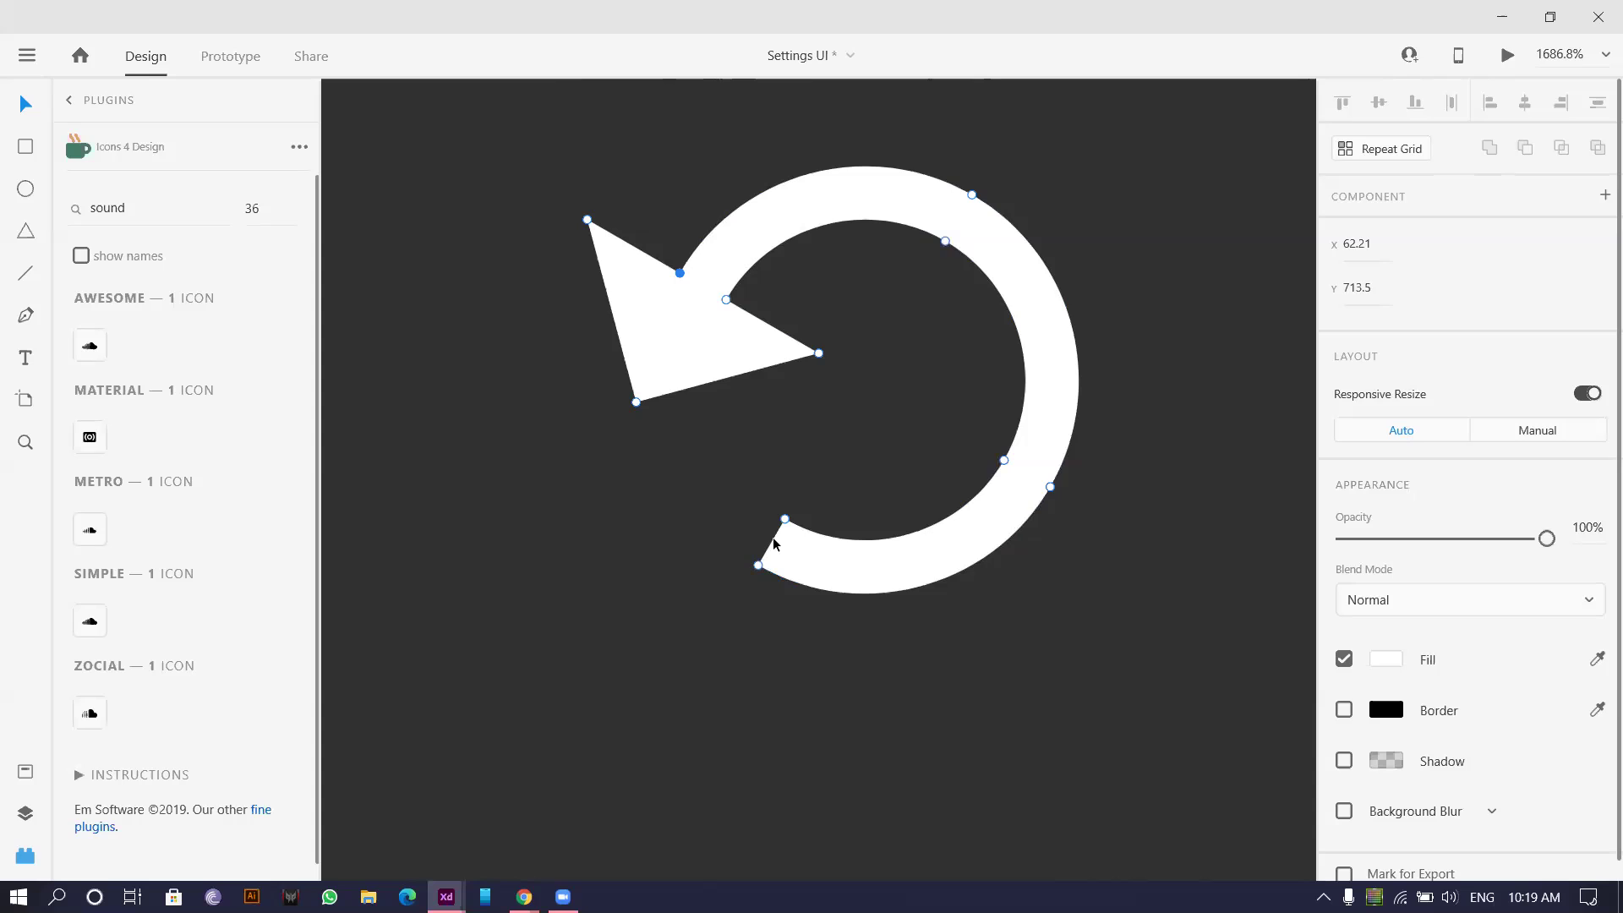
pyautogui.moveTo(773, 548); pyautogui.dragTo(759, 531)
pyautogui.scroll(5, 769, 511)
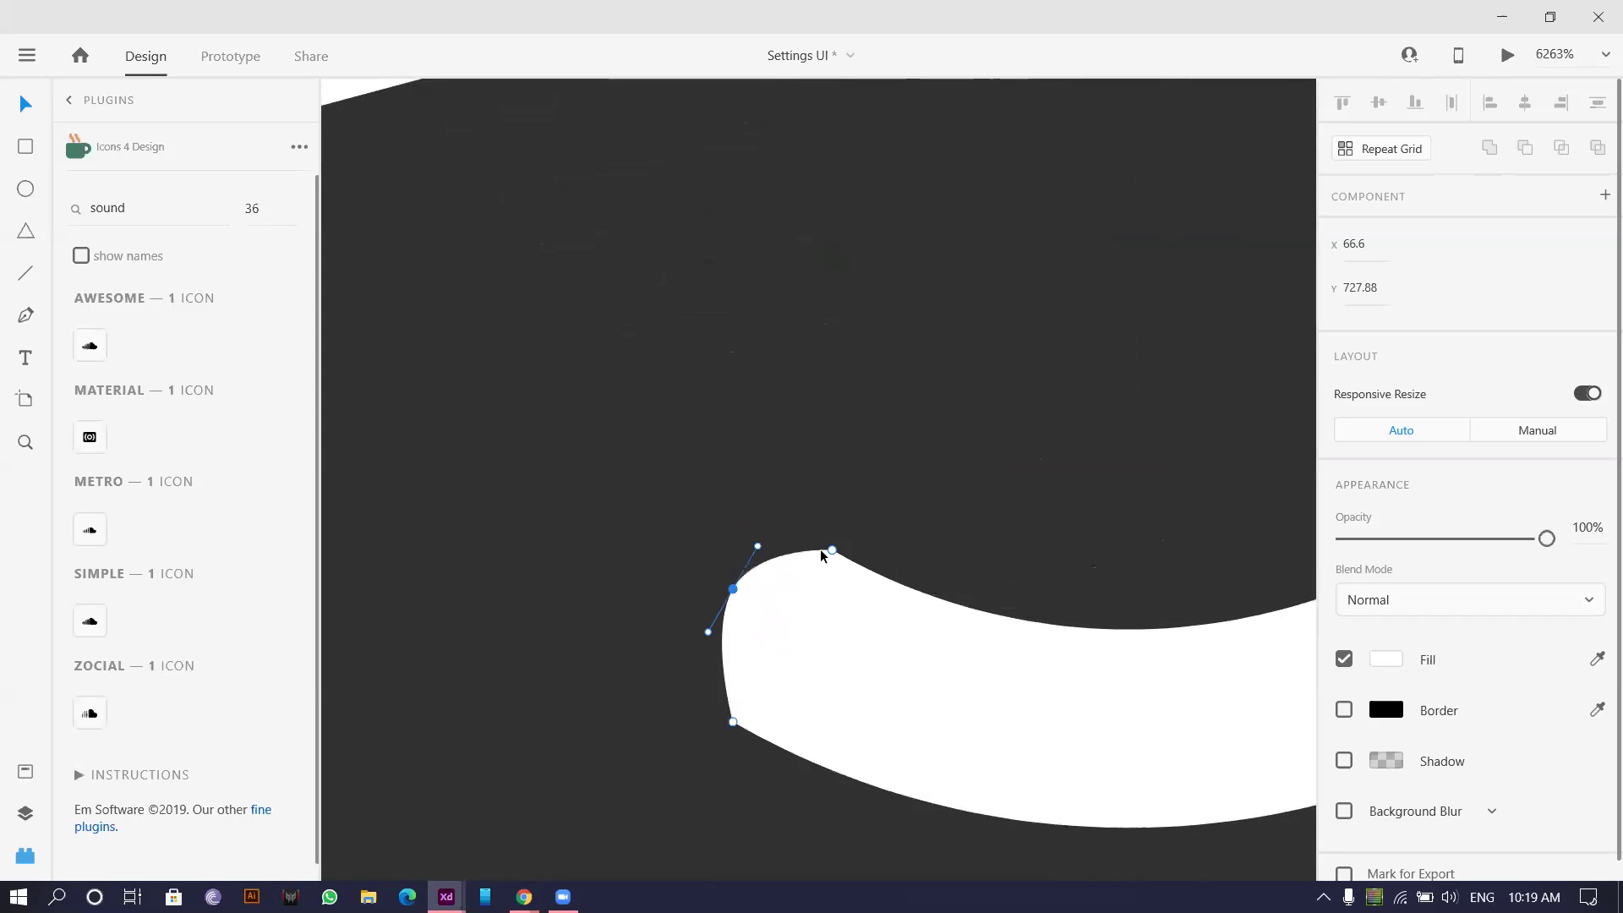
# - Try converting the inner corner point at the Reset arrow's tail end to another point type, and undo the conversion
pyautogui.doubleClick(831, 549)
pyautogui.moveTo(866, 549); pyautogui.dragTo(758, 572)
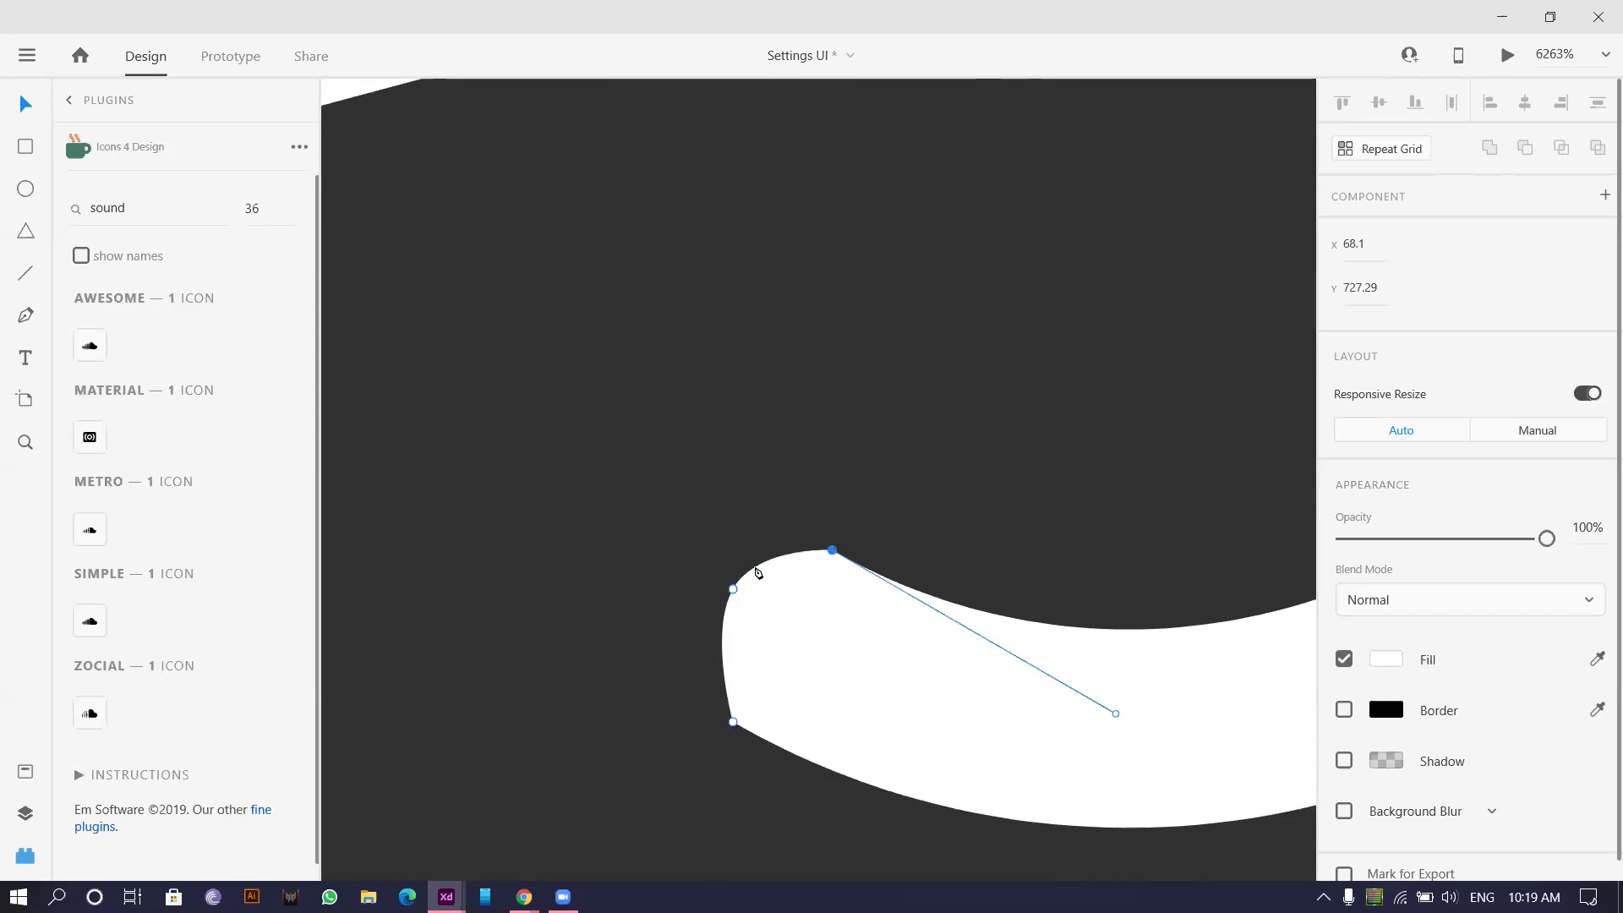
pyautogui.doubleClick(733, 590)
pyautogui.click(828, 550)
pyautogui.doubleClick(833, 550)
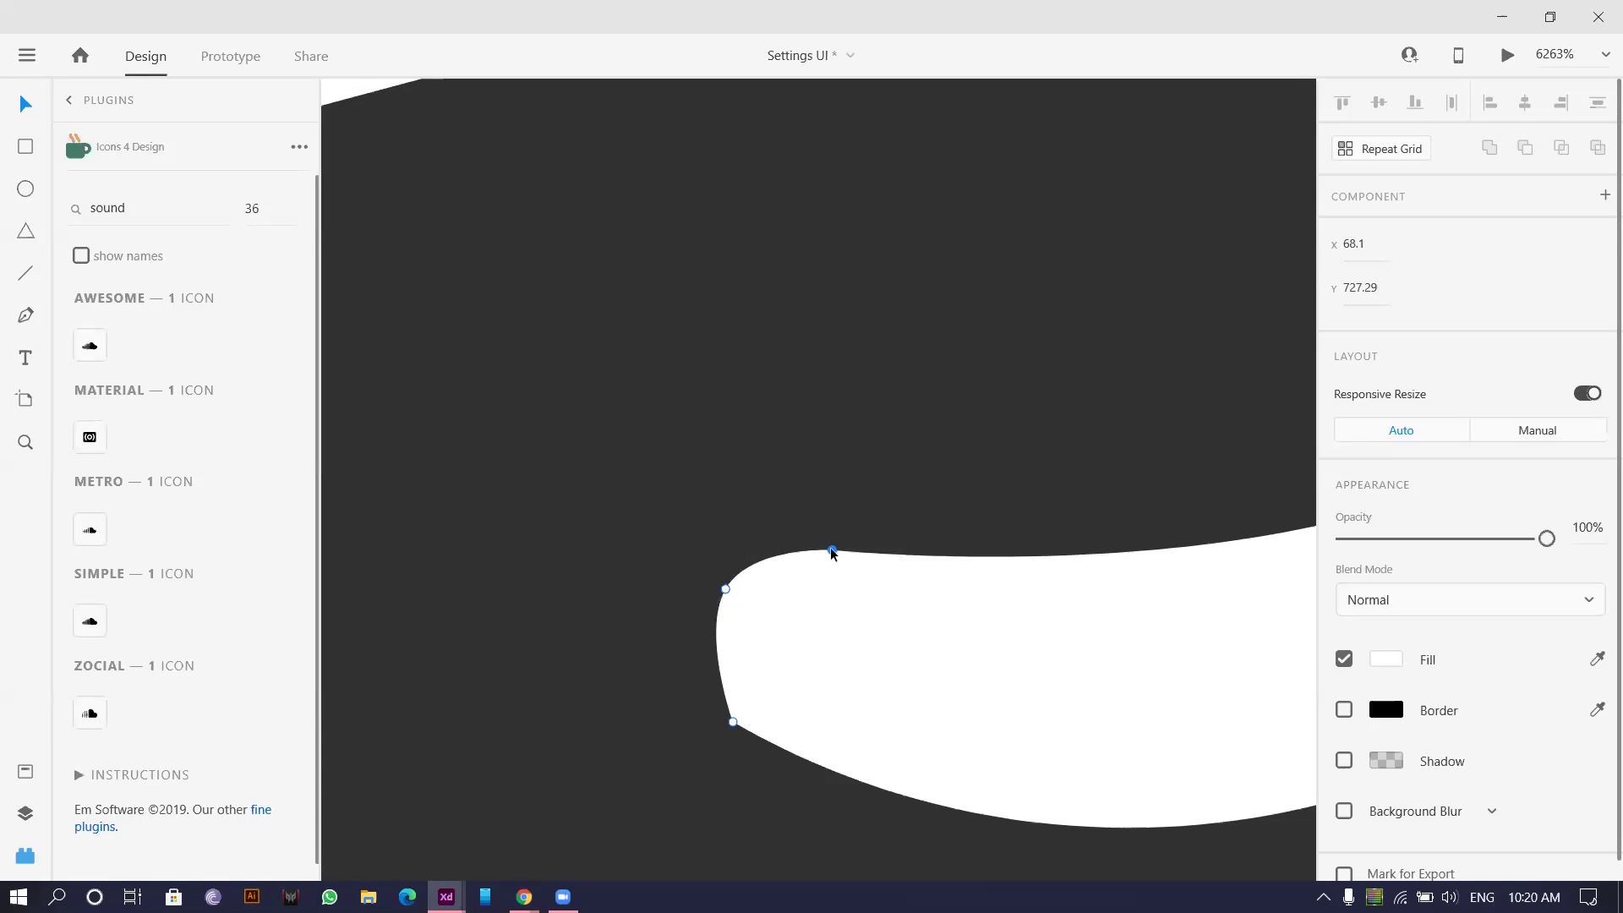
pyautogui.doubleClick(833, 551)
pyautogui.hotkey('ctrl', 'z')
pyautogui.hotkey('ctrl', 'shift', 'z')
pyautogui.hotkey('ctrl', 'z')
pyautogui.hotkey('ctrl', 'z')
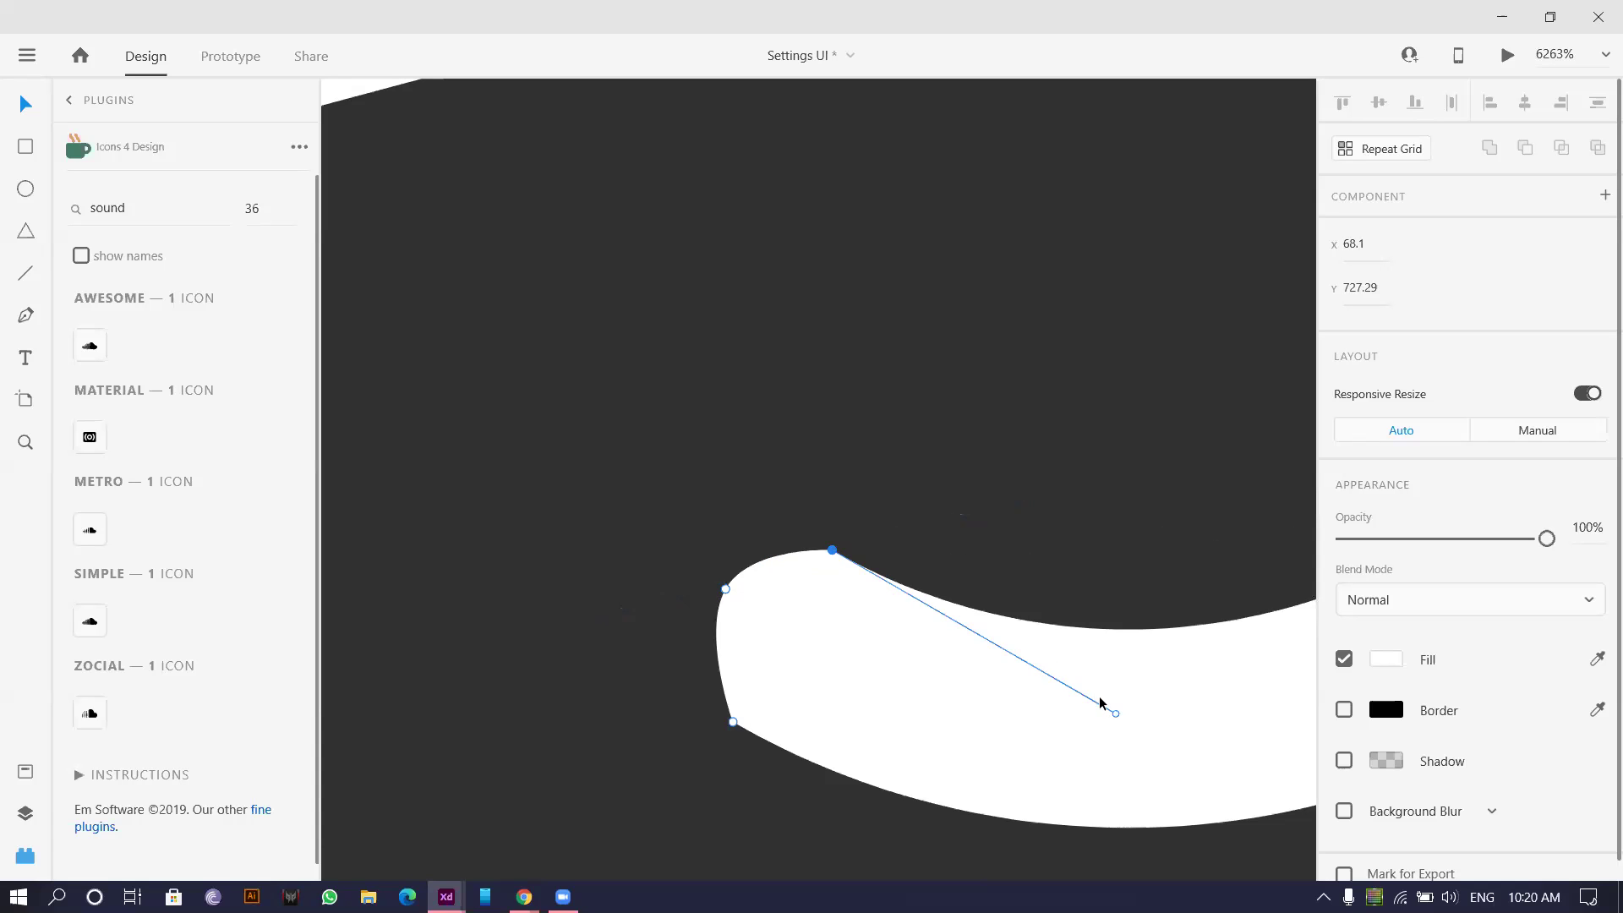
# - Lengthen the curve handles of the tail end's middle anchor point and move the point outward to round the end
pyautogui.click(845, 501)
pyautogui.doubleClick(752, 608)
pyautogui.moveTo(724, 595); pyautogui.dragTo(663, 707)
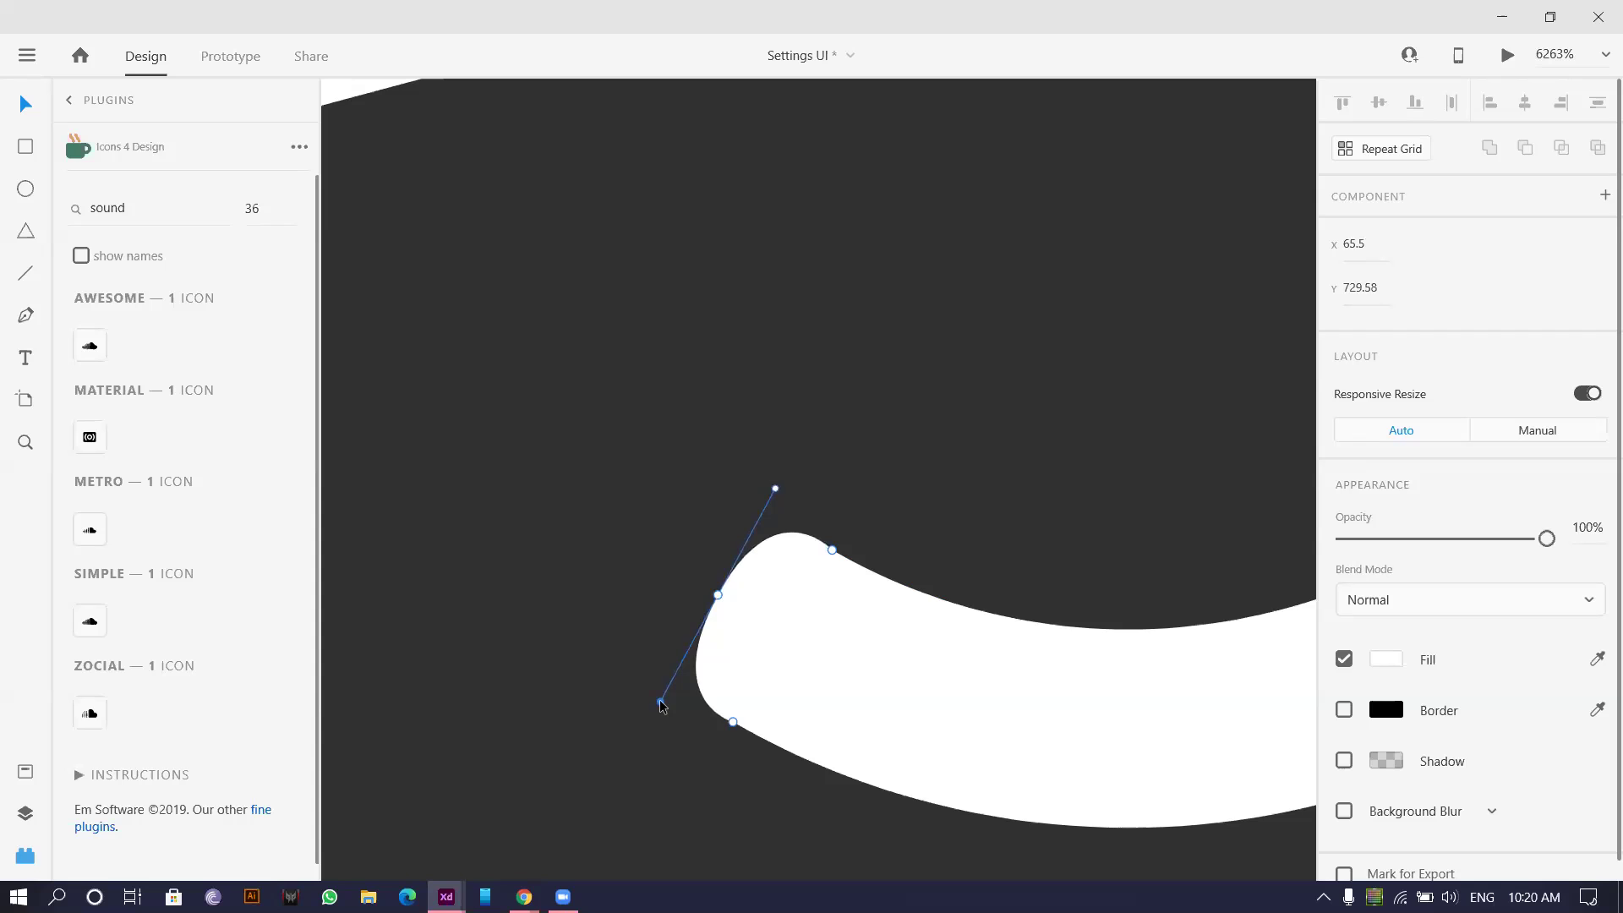
pyautogui.moveTo(719, 595); pyautogui.dragTo(696, 594)
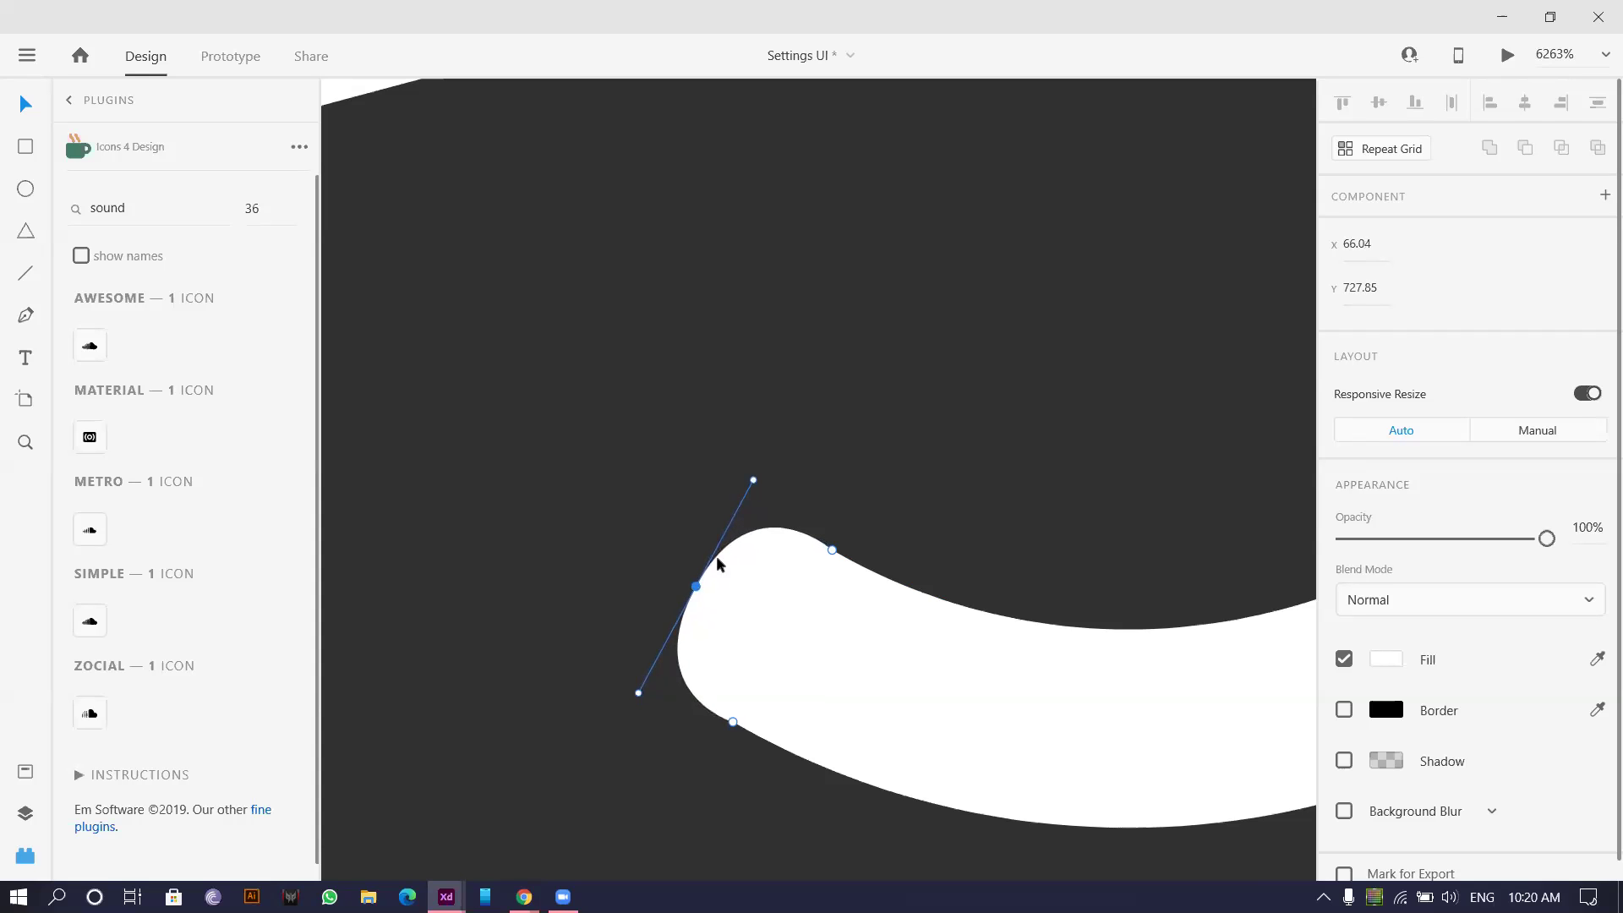
pyautogui.click(856, 473)
# - Convert the inner tip of the Reset icon's arrowhead from a corner to a smooth curve point
pyautogui.scroll(-3, 860, 465)
pyautogui.scroll(-2, 862, 453)
pyautogui.scroll(2, 862, 453)
pyautogui.scroll(-2, 863, 398)
pyautogui.scroll(3, 864, 342)
pyautogui.doubleClick(866, 375)
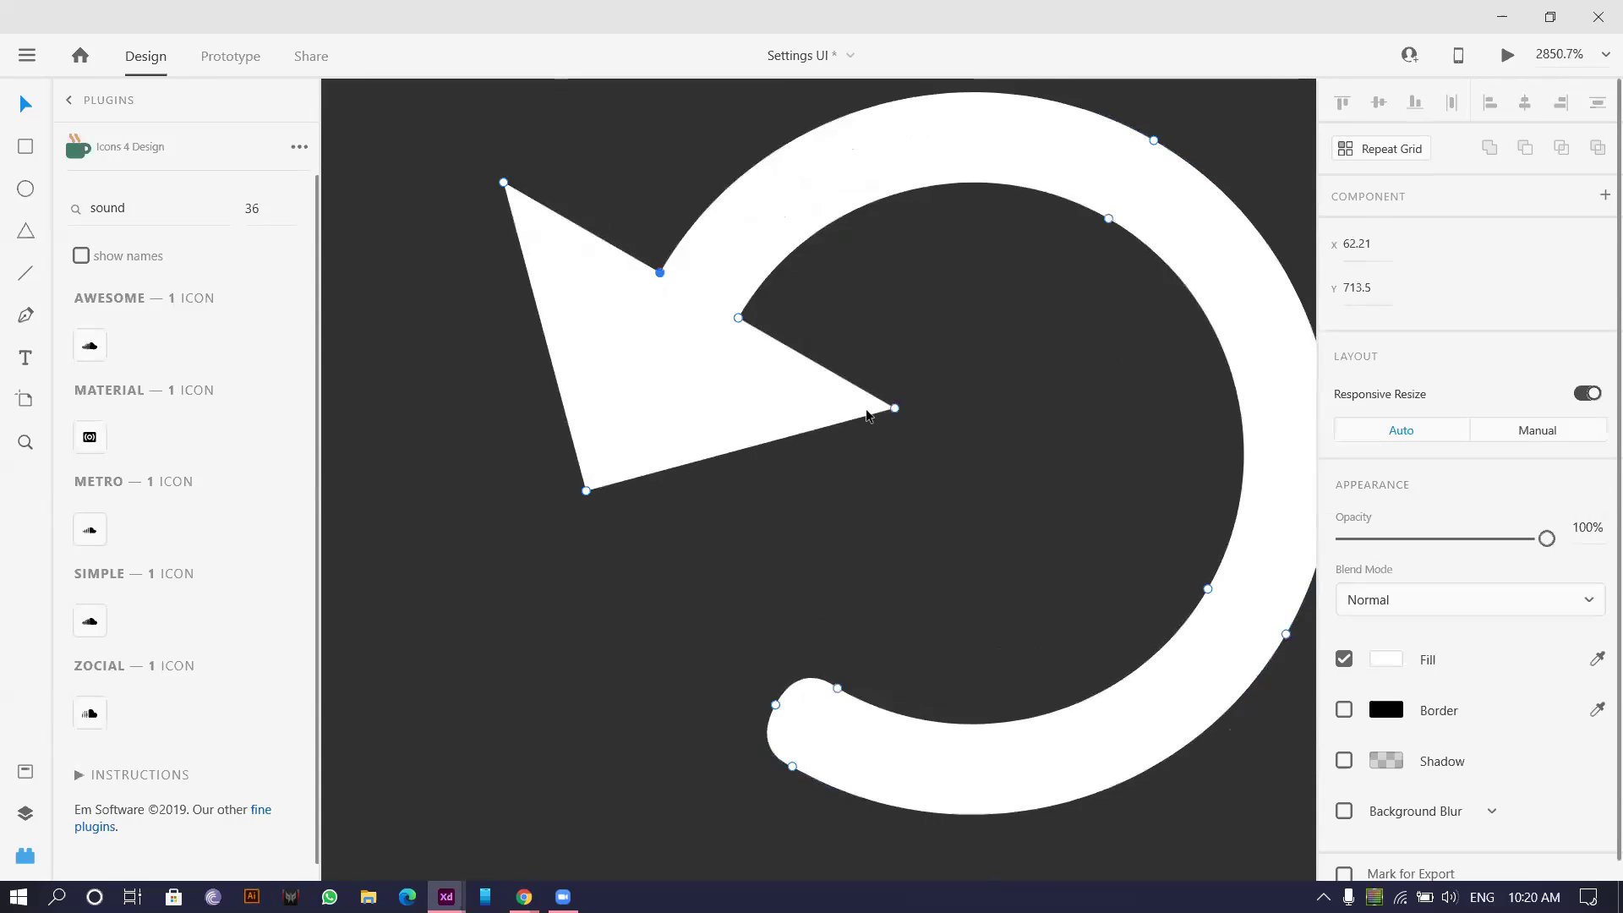
pyautogui.doubleClick(895, 409)
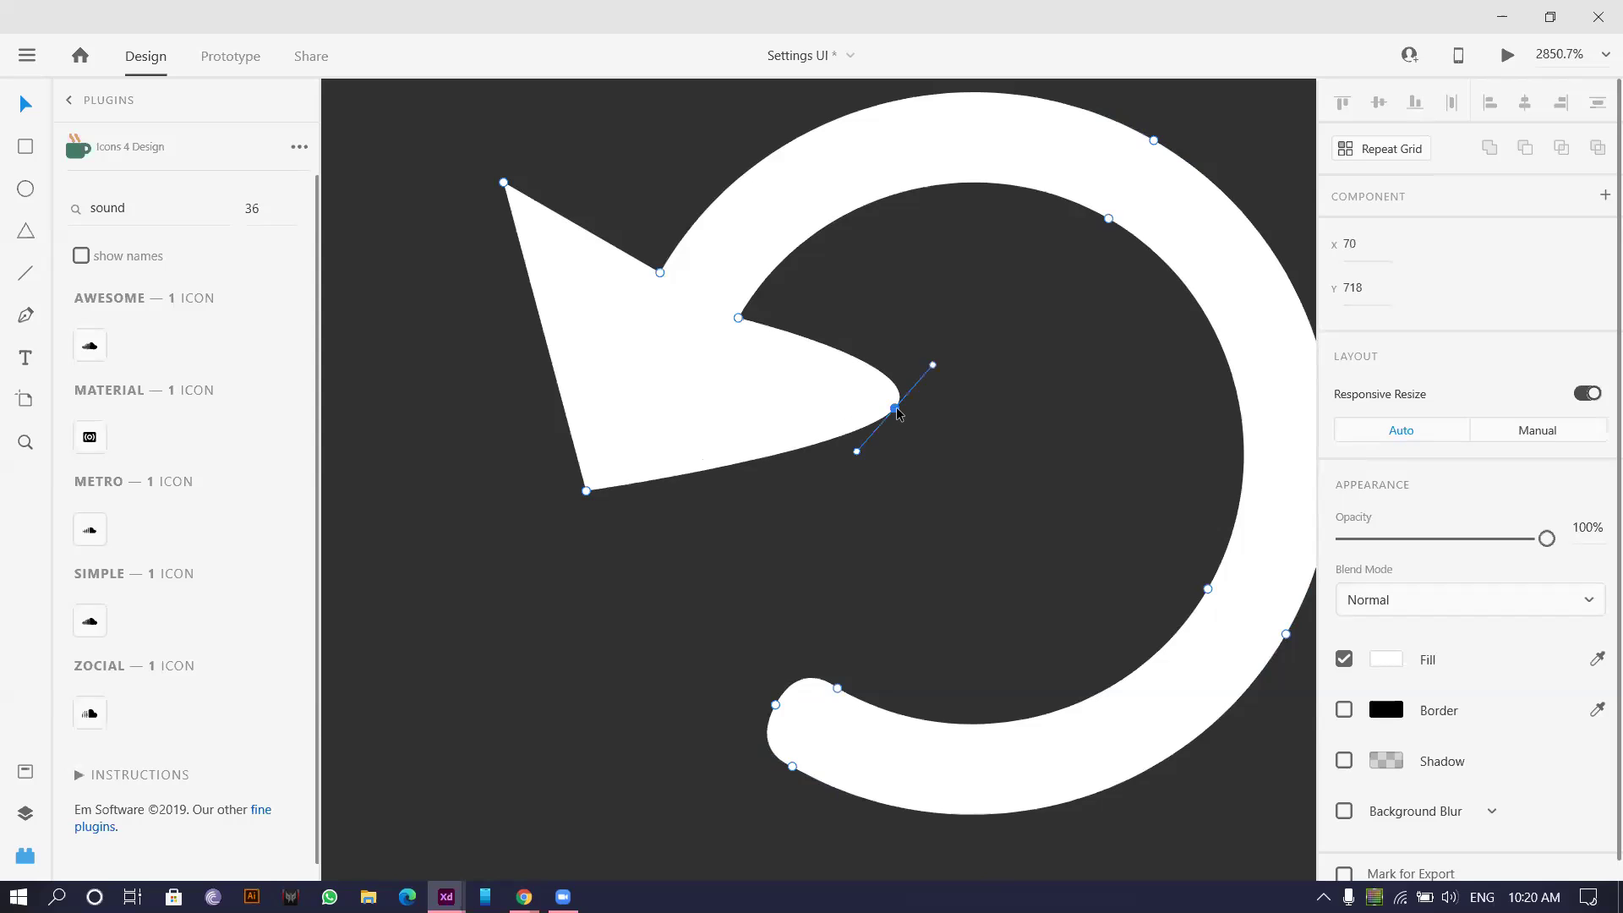
# - Deselect the Reset arrow's anchor point and search the icon library for "phot"
pyautogui.click(978, 429)
pyautogui.scroll(-10, 979, 429)
pyautogui.scroll(2, 793, 445)
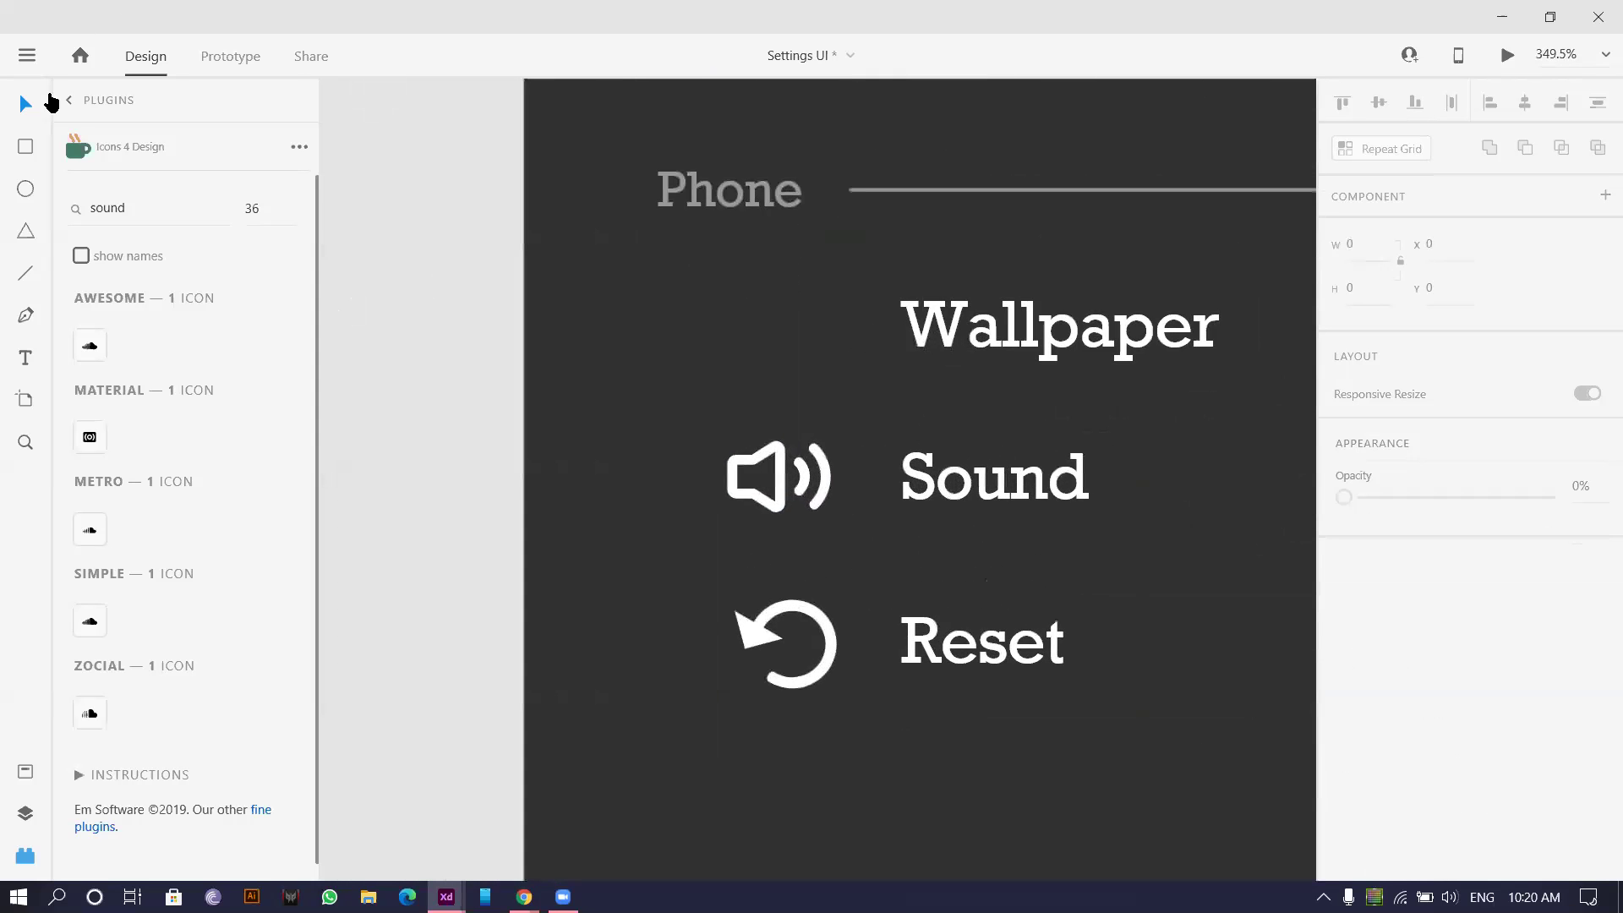
pyautogui.doubleClick(119, 207)
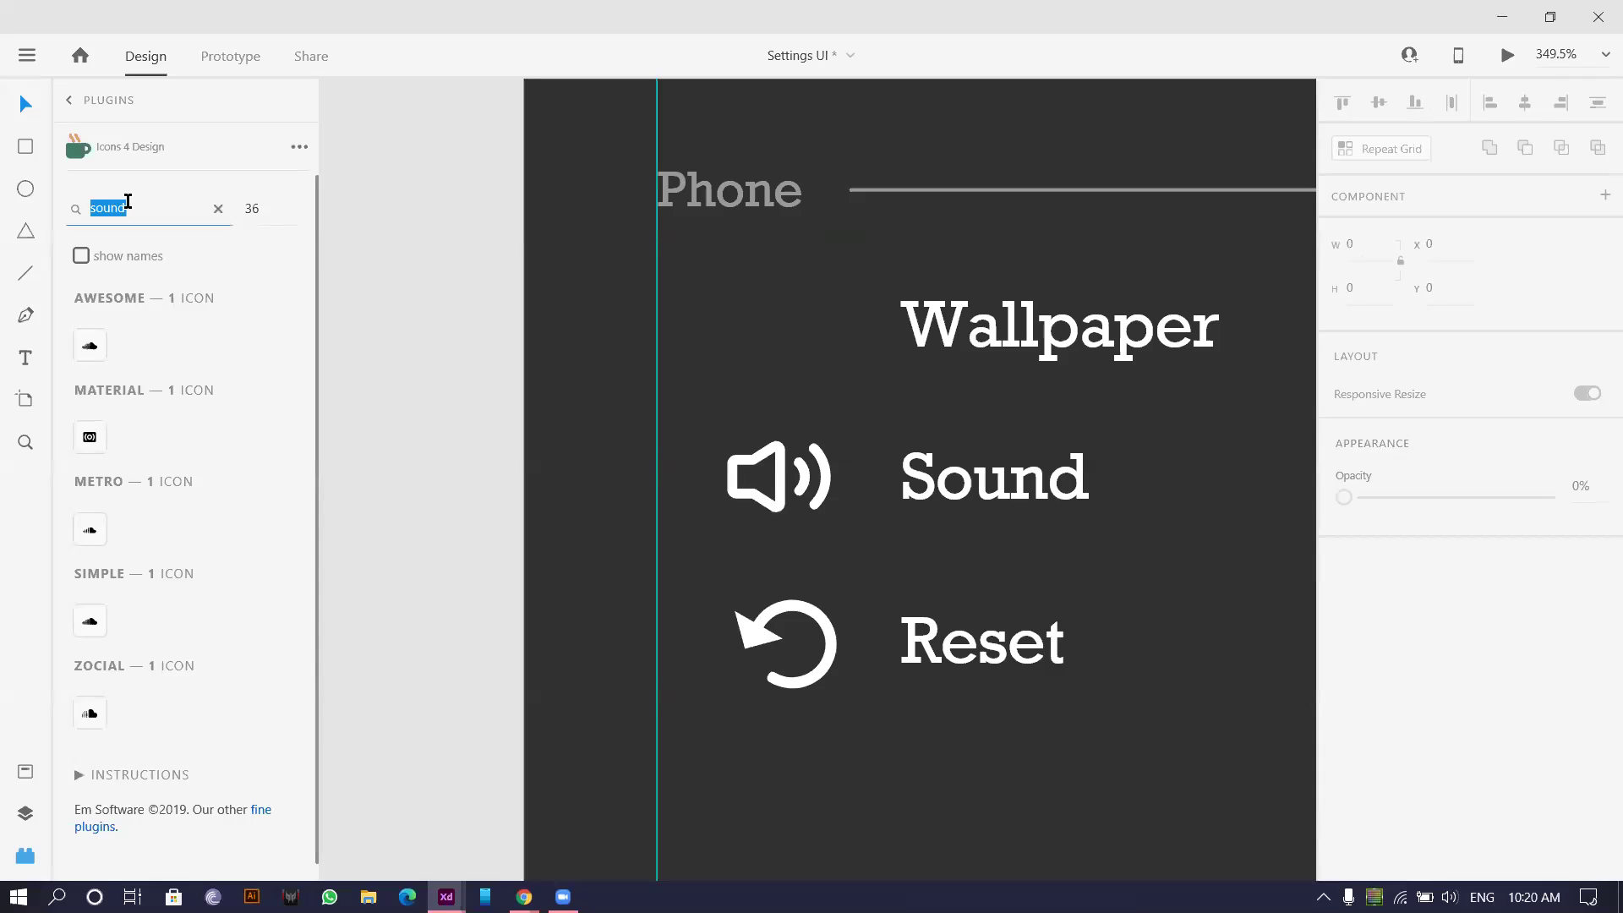
pyautogui.write('phot')
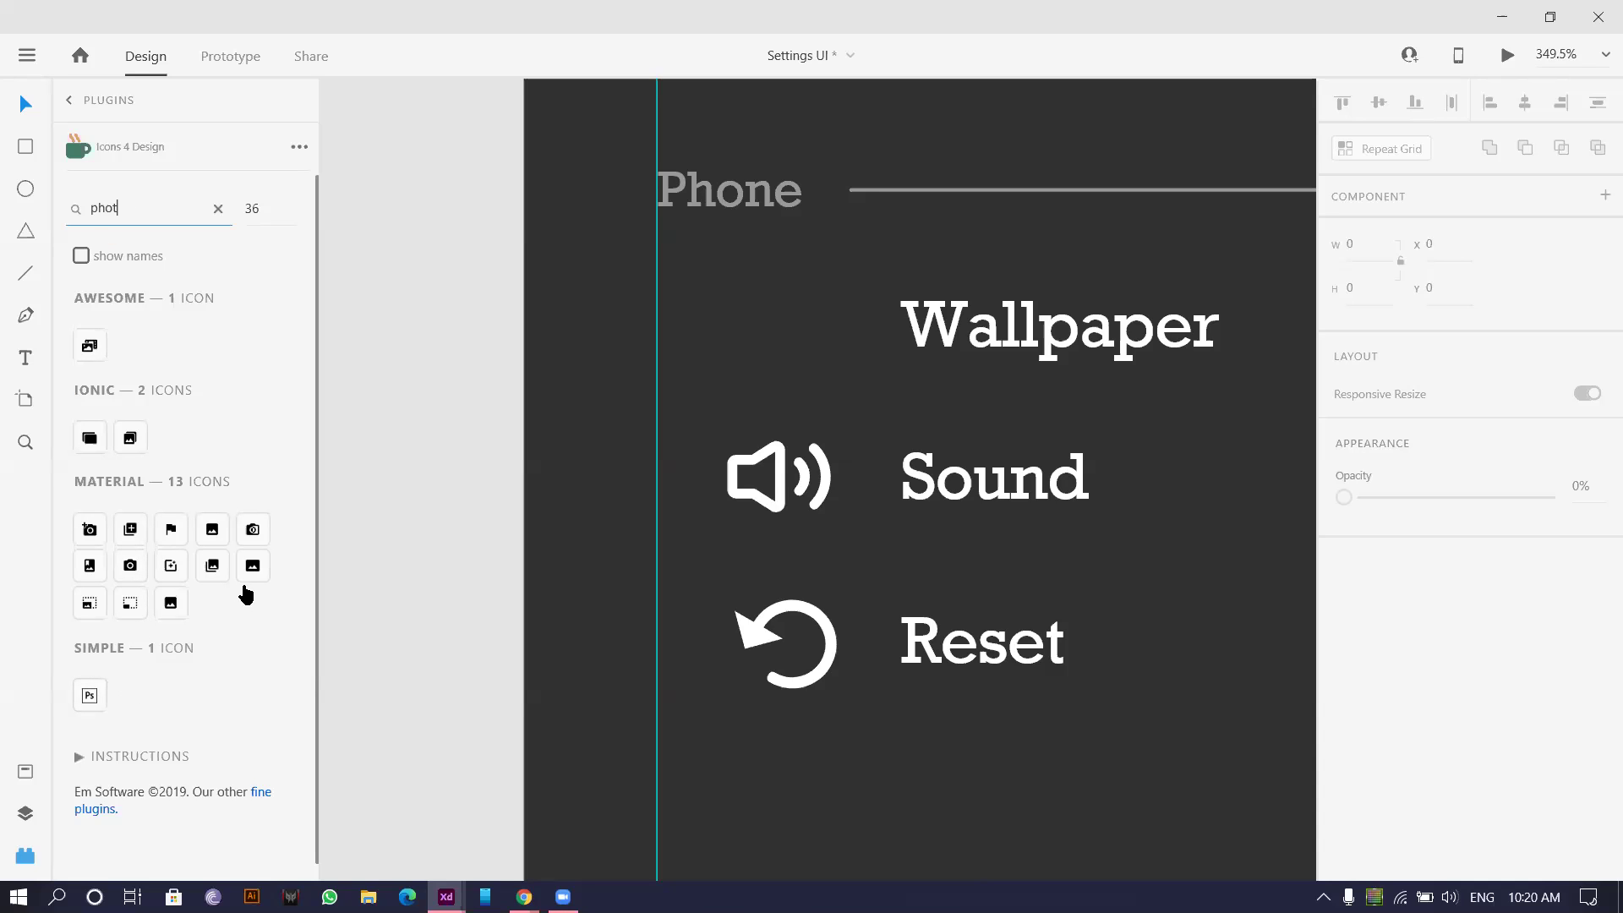
pyautogui.scroll(-1, 135, 418)
# - Search the icon library for "wallpa" and bring the Phone section of the artboard into view
pyautogui.hotkey('ctrl', 'a')
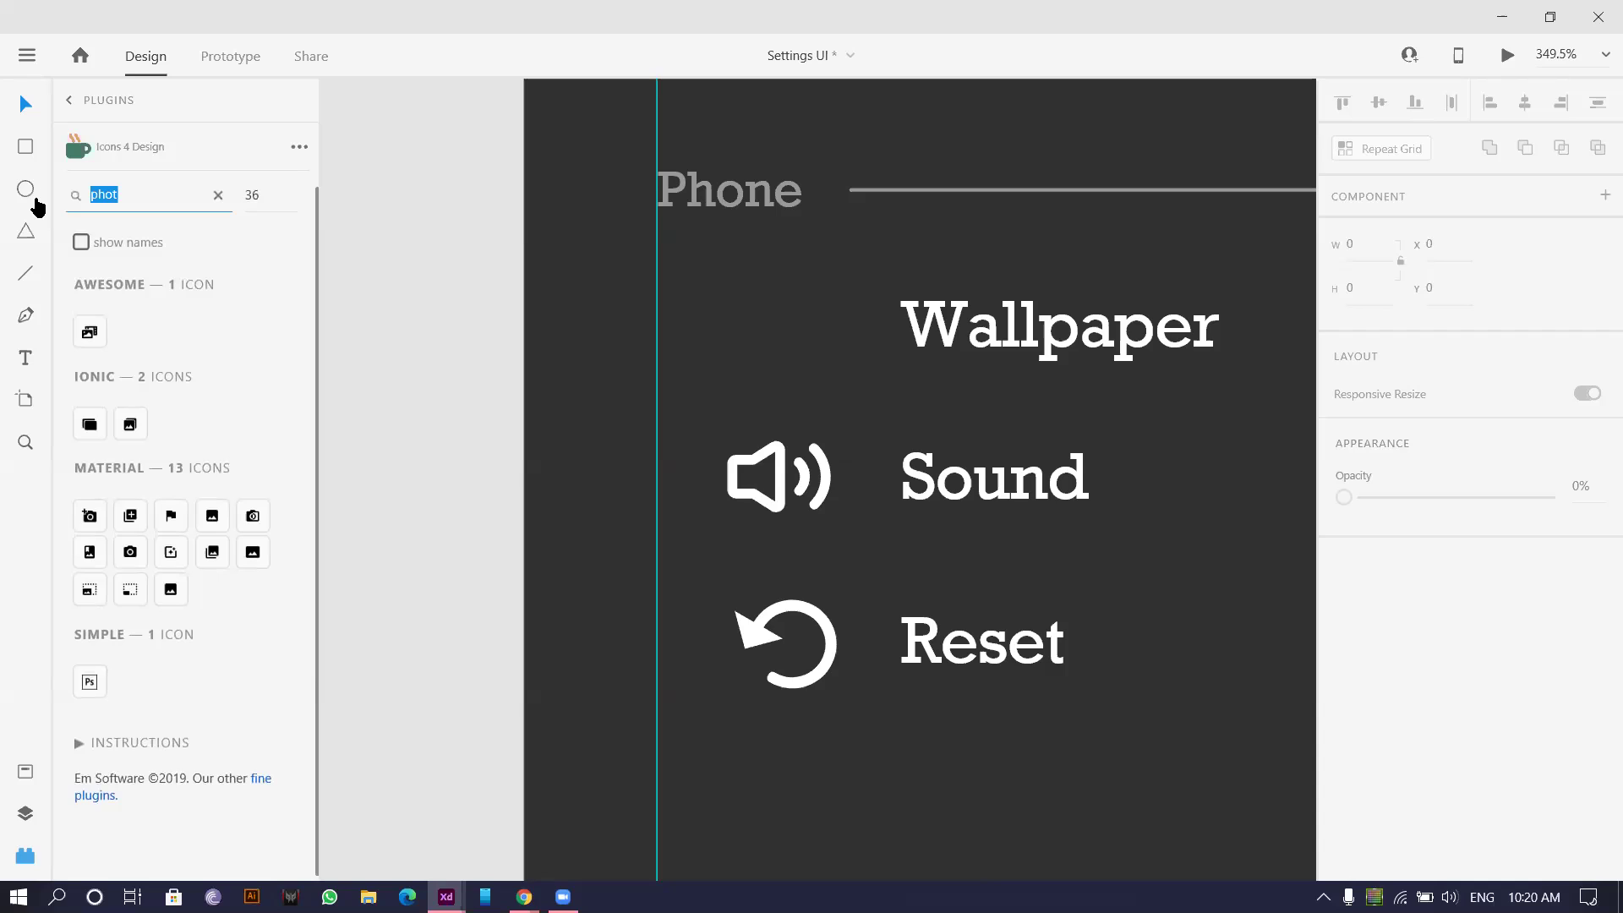
pyautogui.write('wallpal')
pyautogui.press('BackSpace')
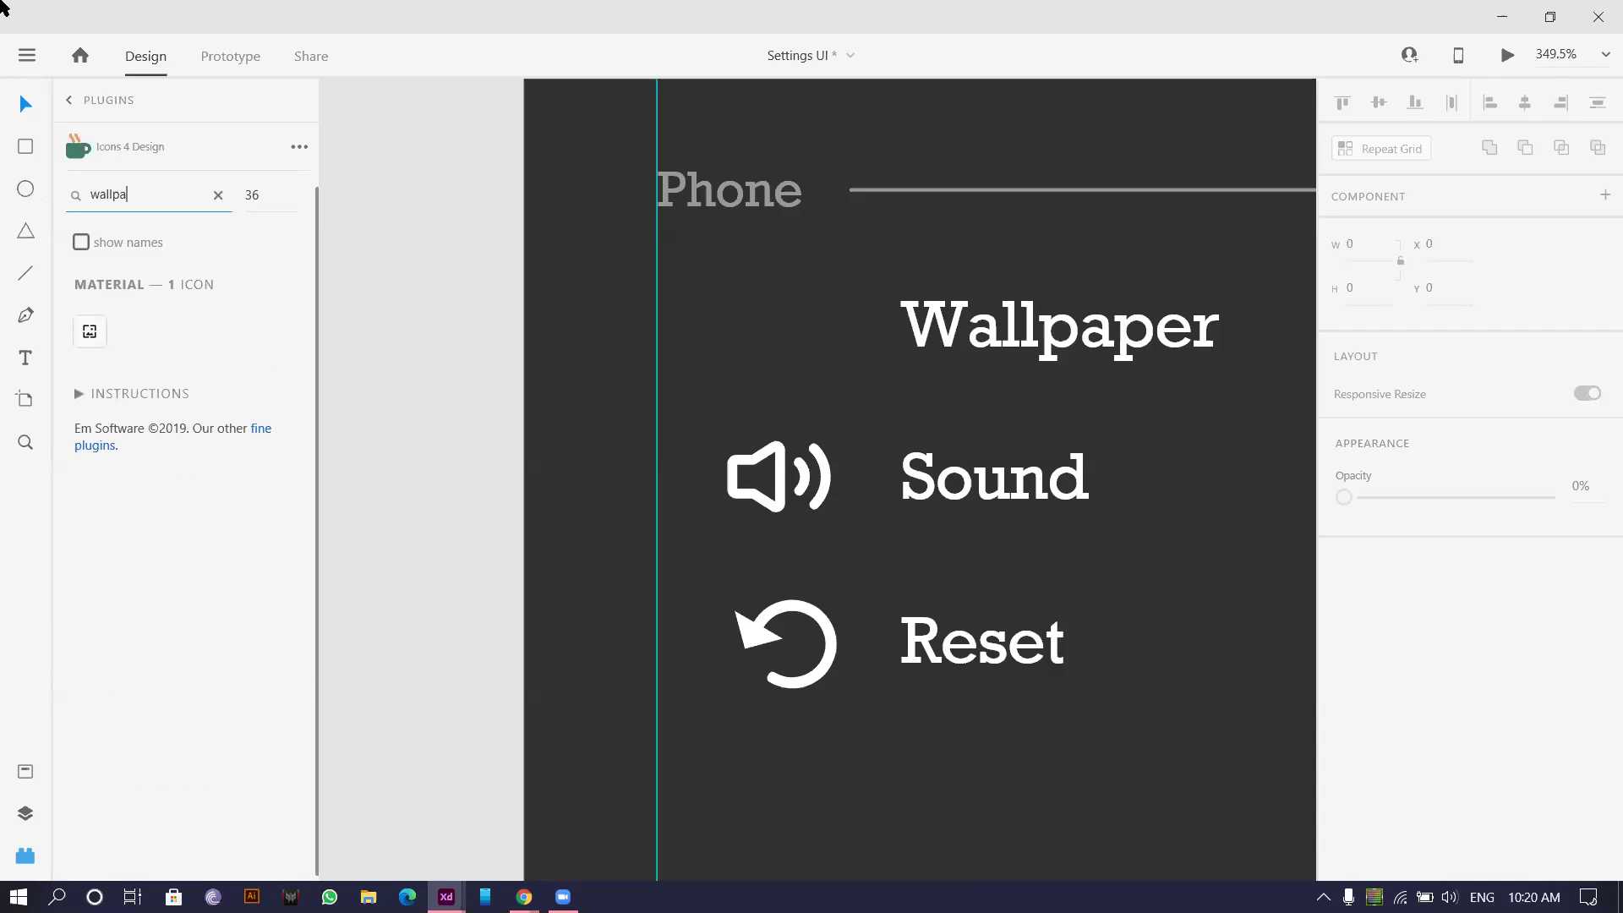
pyautogui.click(95, 330)
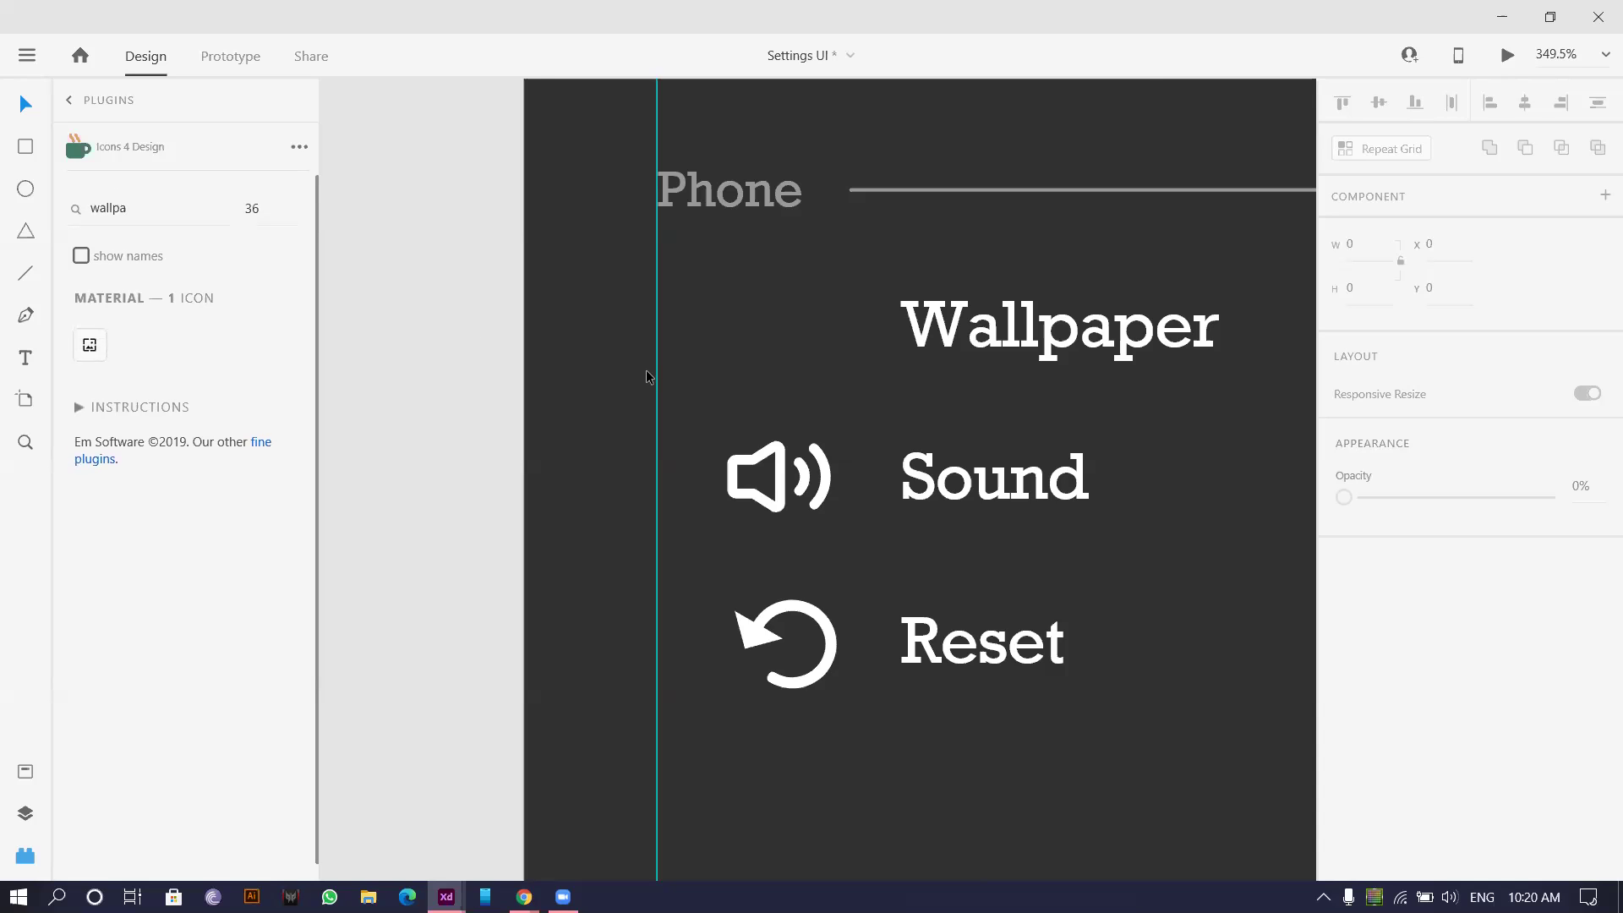
pyautogui.scroll(-5, 649, 377)
pyautogui.scroll(3, 676, 397)
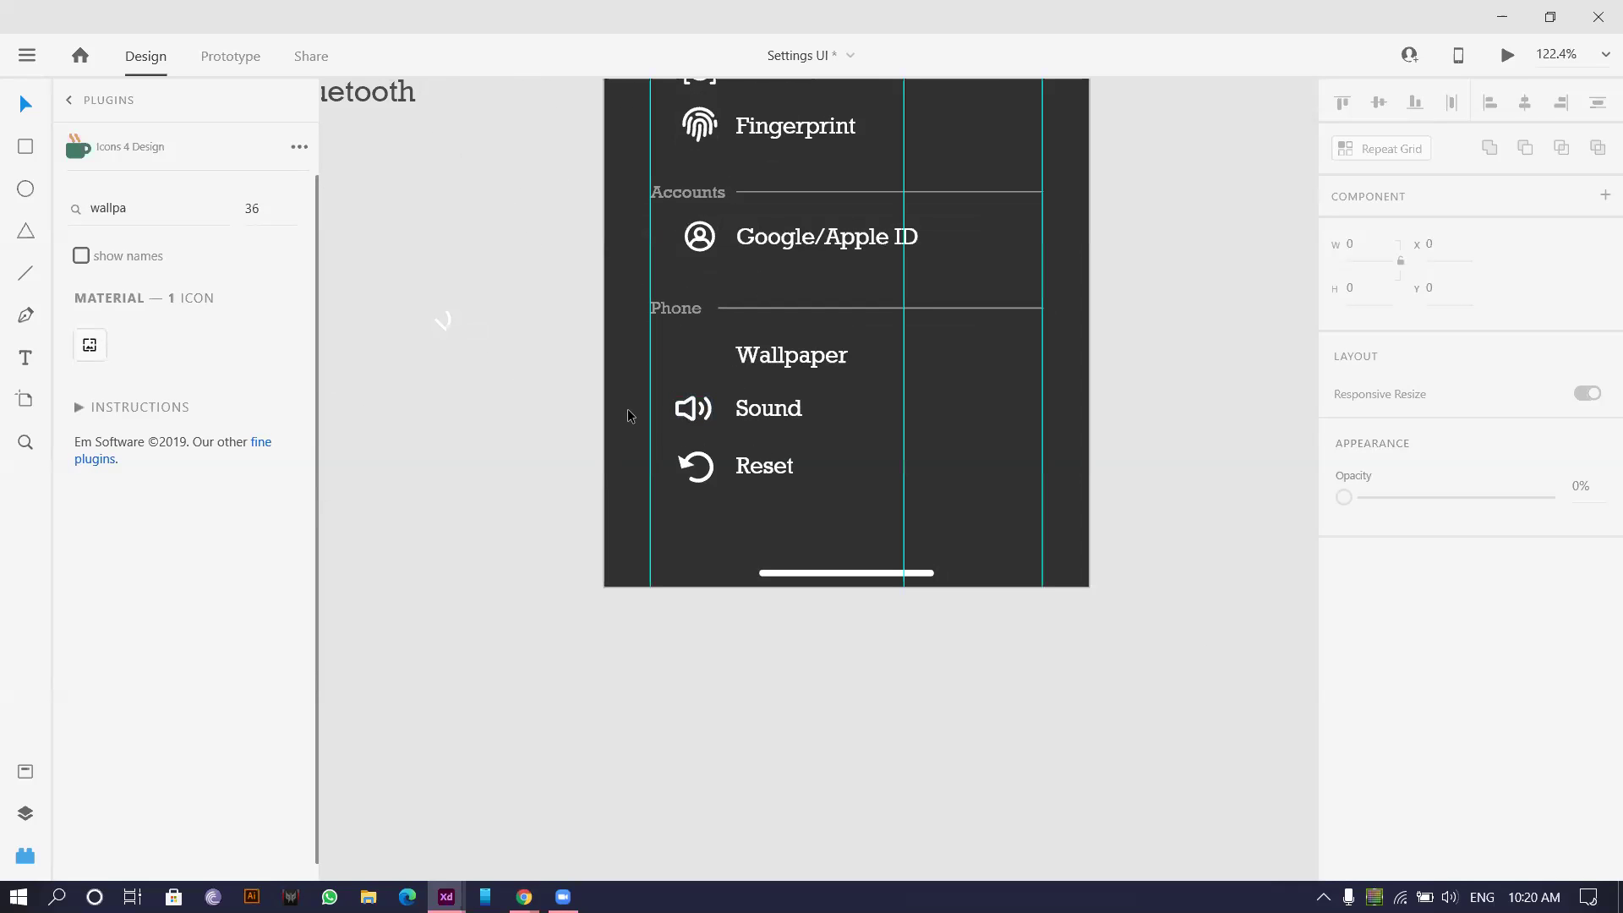
pyautogui.click(691, 425)
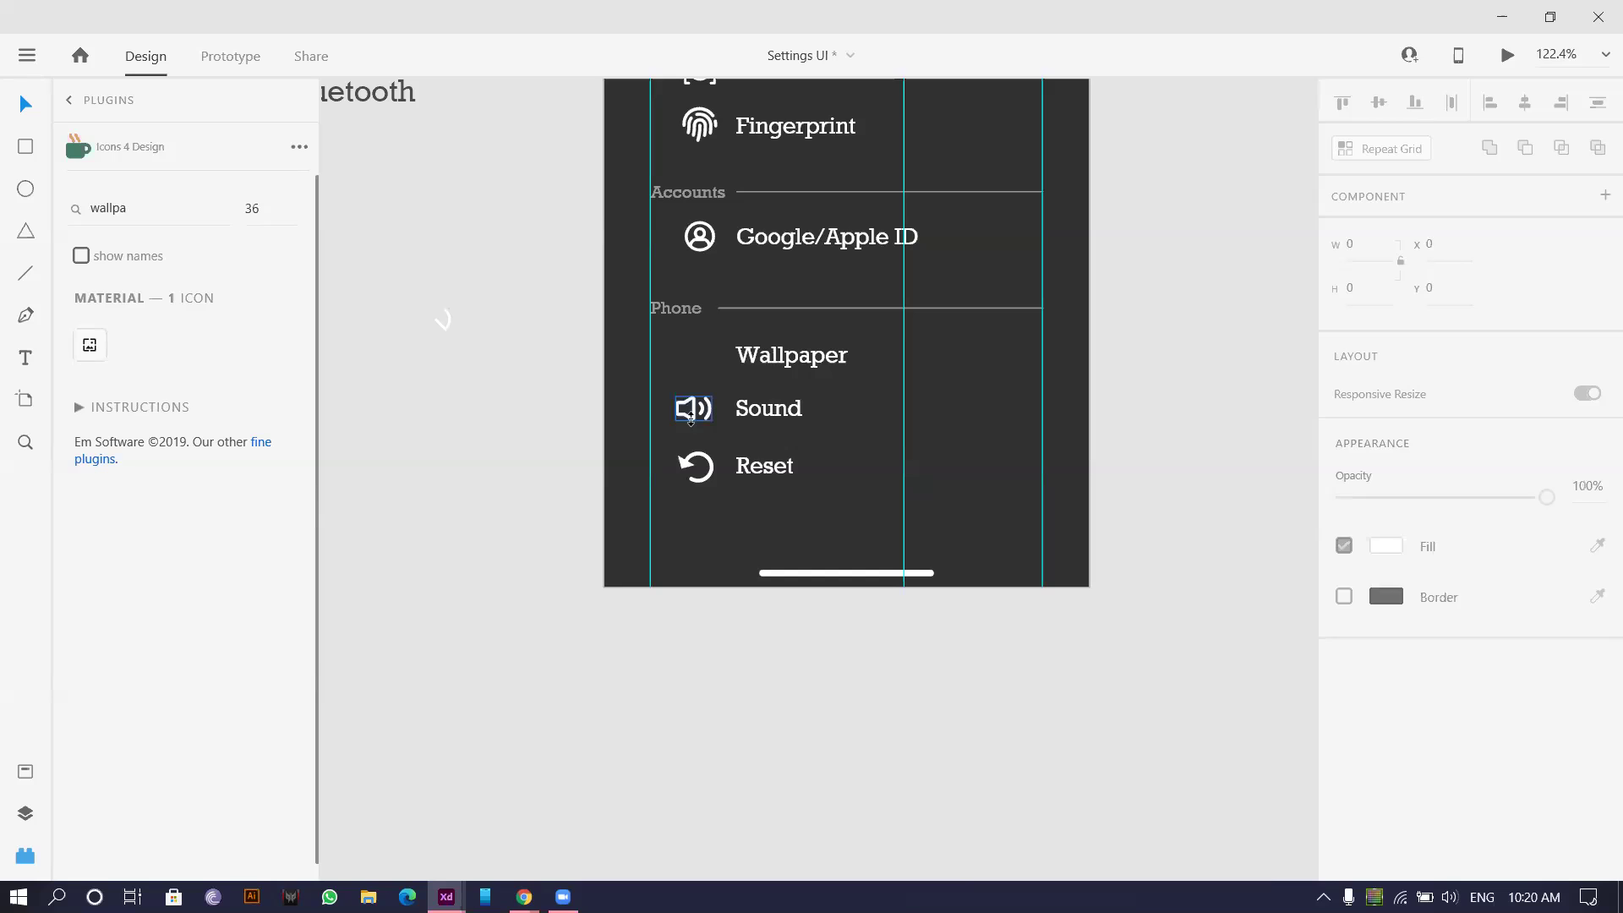
# - Insert the Material wallpaper icon and move it in front of the Wallpaper label in the Phone section
pyautogui.click(90, 345)
pyautogui.scroll(4, 693, 360)
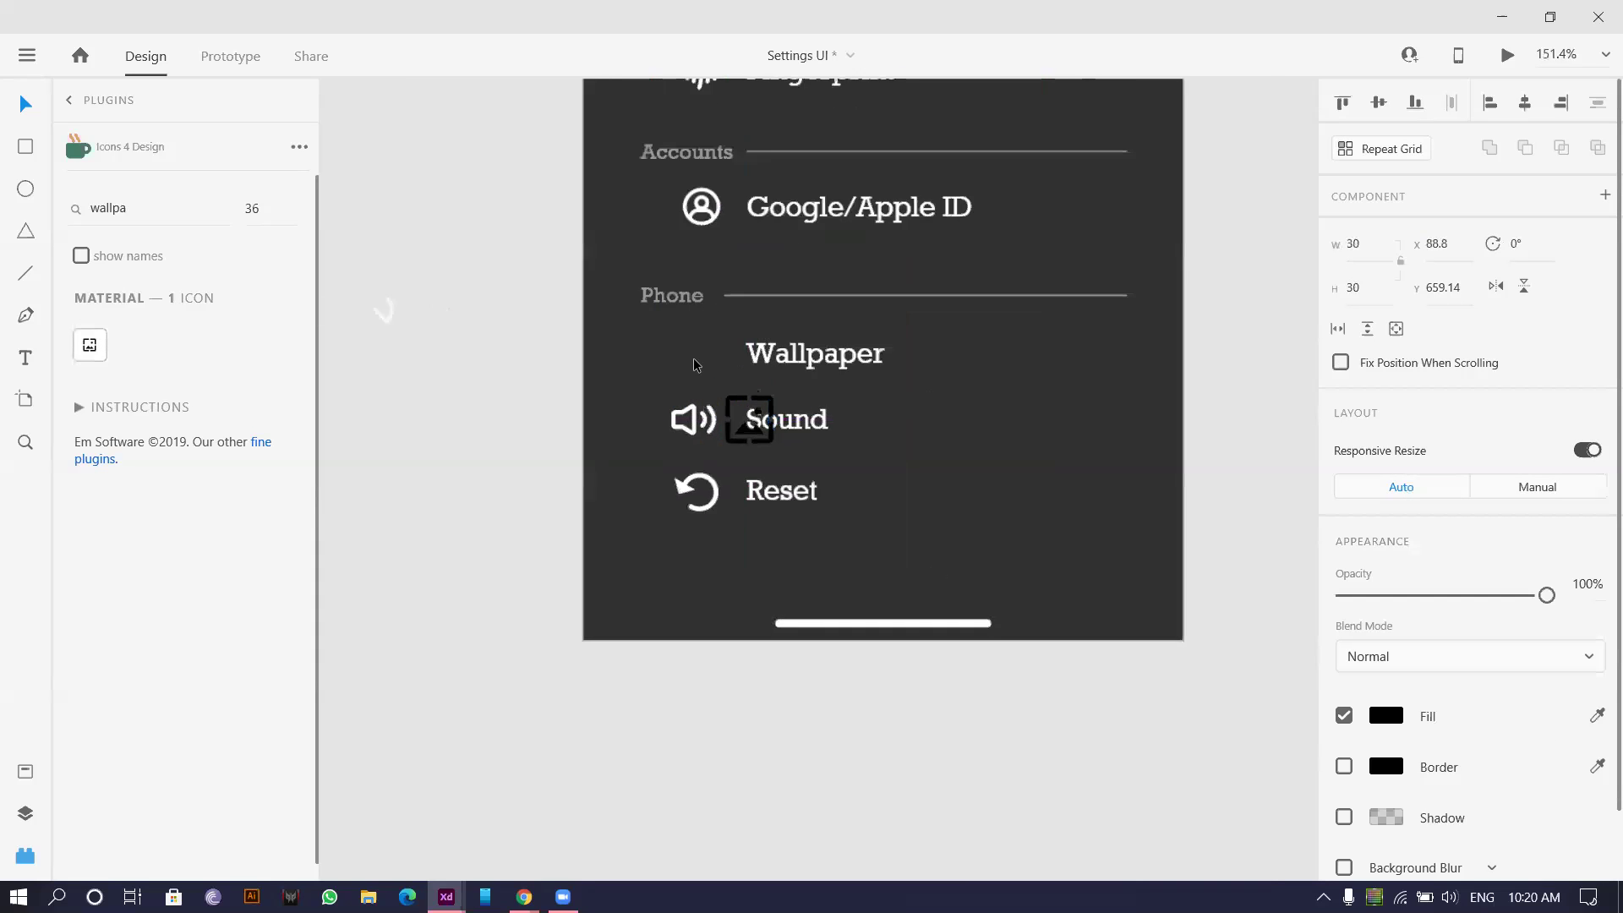
pyautogui.press('Escape')
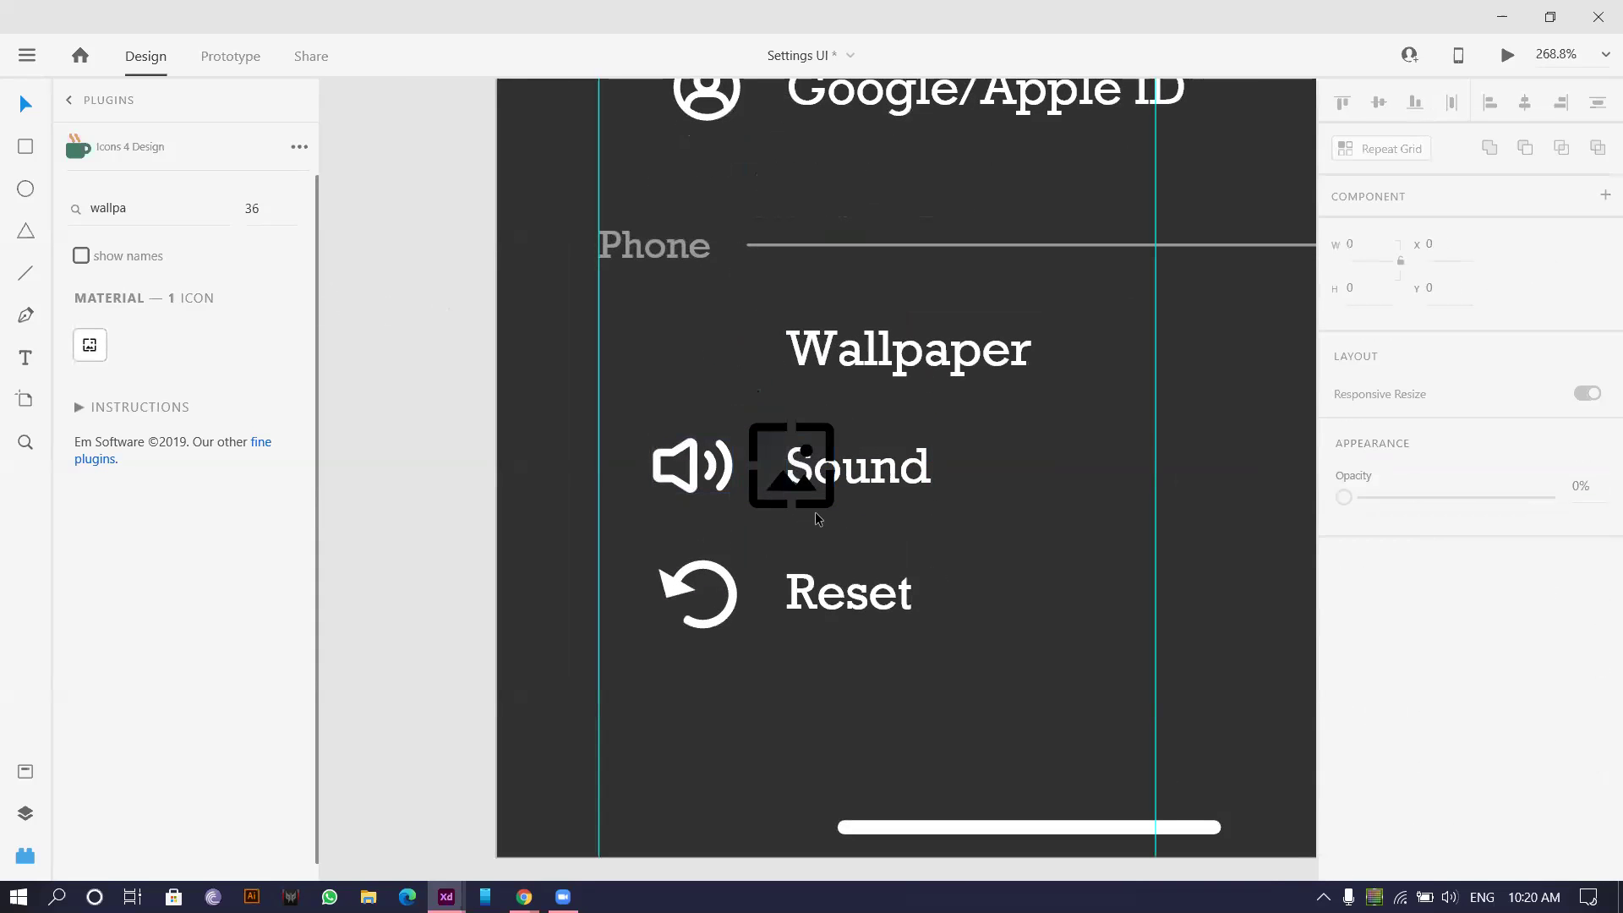
pyautogui.moveTo(767, 454); pyautogui.dragTo(800, 360)
pyautogui.scroll(4, 749, 385)
# - Try moving the sun and mountain anchor points inside the stretched wallpaper icon, and undo back to the icon's square shape
pyautogui.doubleClick(746, 389)
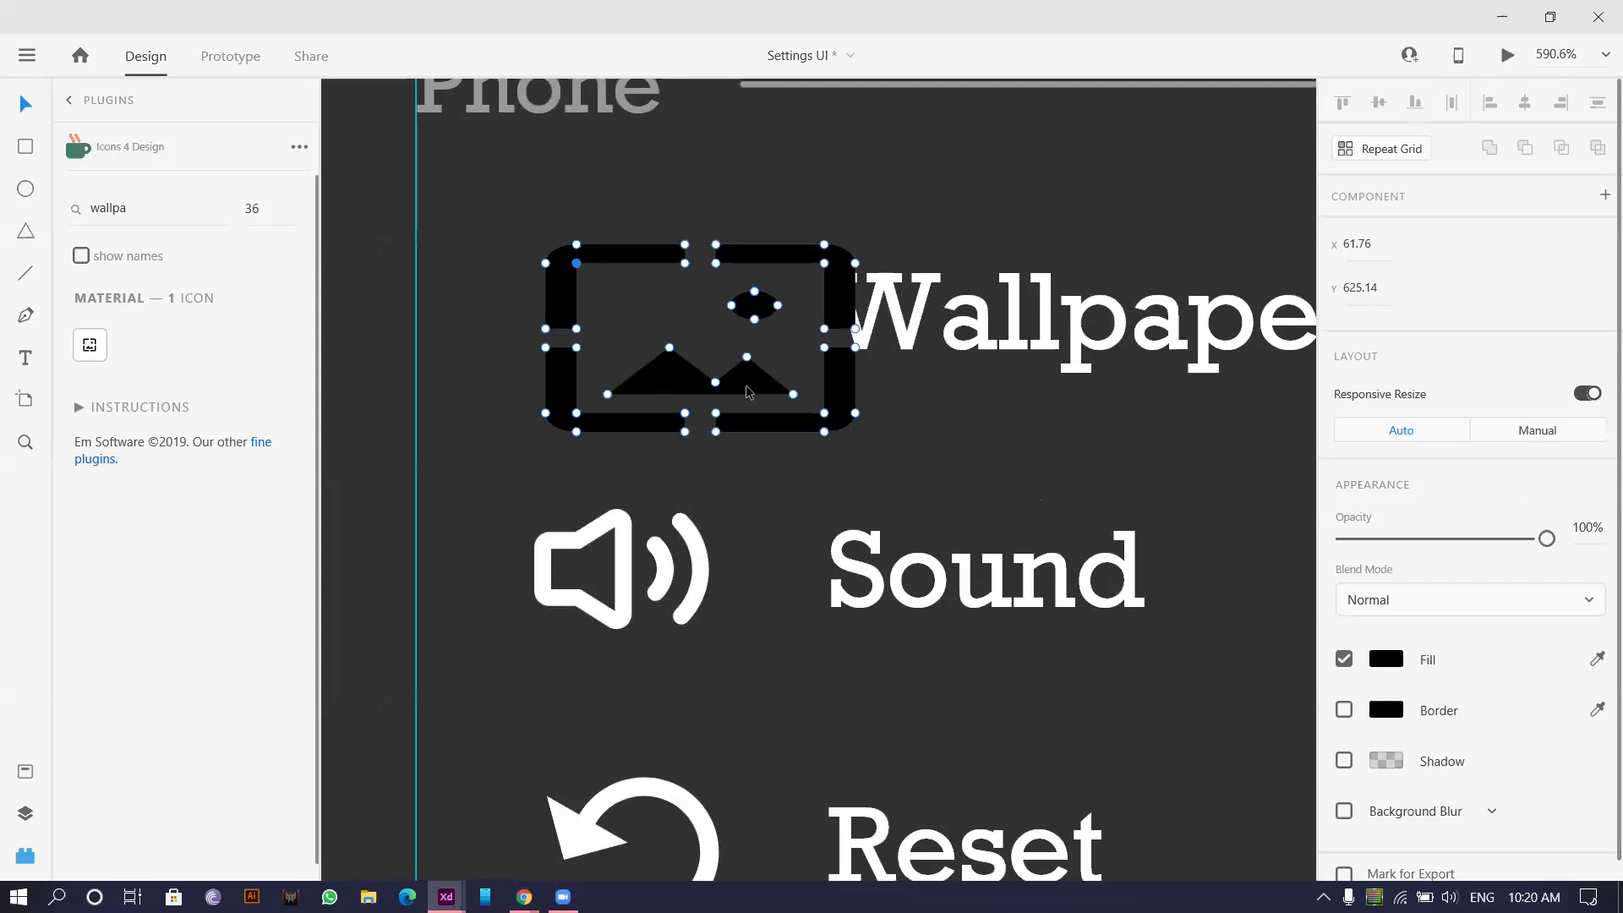
pyautogui.click(615, 329)
pyautogui.doubleClick(629, 293)
pyautogui.moveTo(615, 289); pyautogui.dragTo(811, 412)
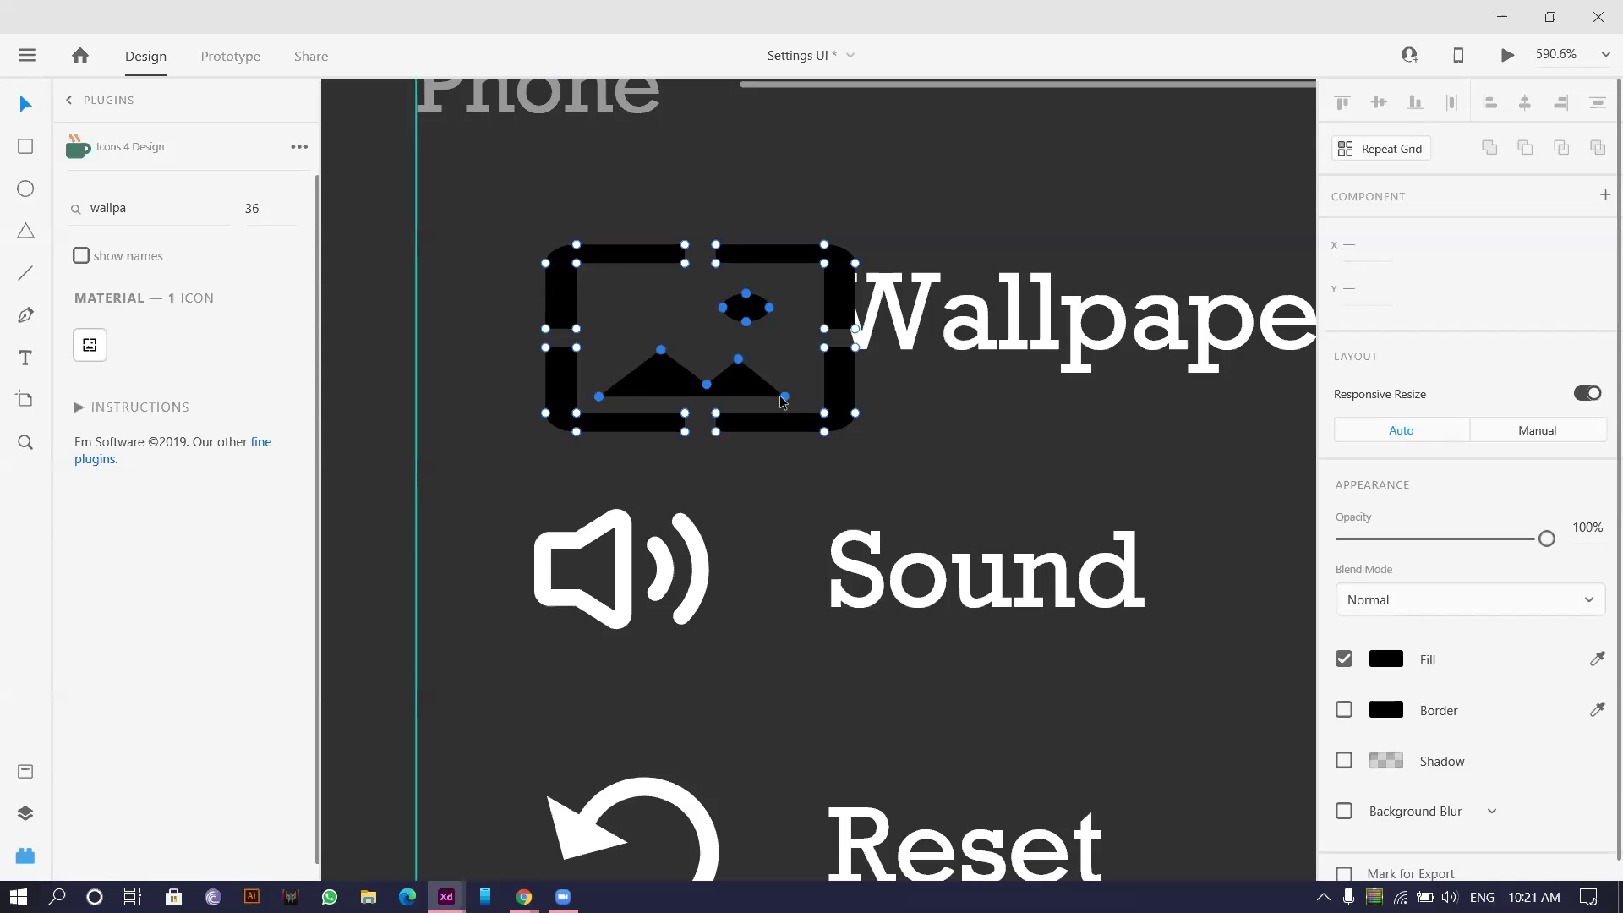
pyautogui.hotkey('ctrl', 'z')
pyautogui.hotkey('ctrl', 'z')
pyautogui.hotkey('ctrl', 'z')
pyautogui.hotkey('ctrl', 'z')
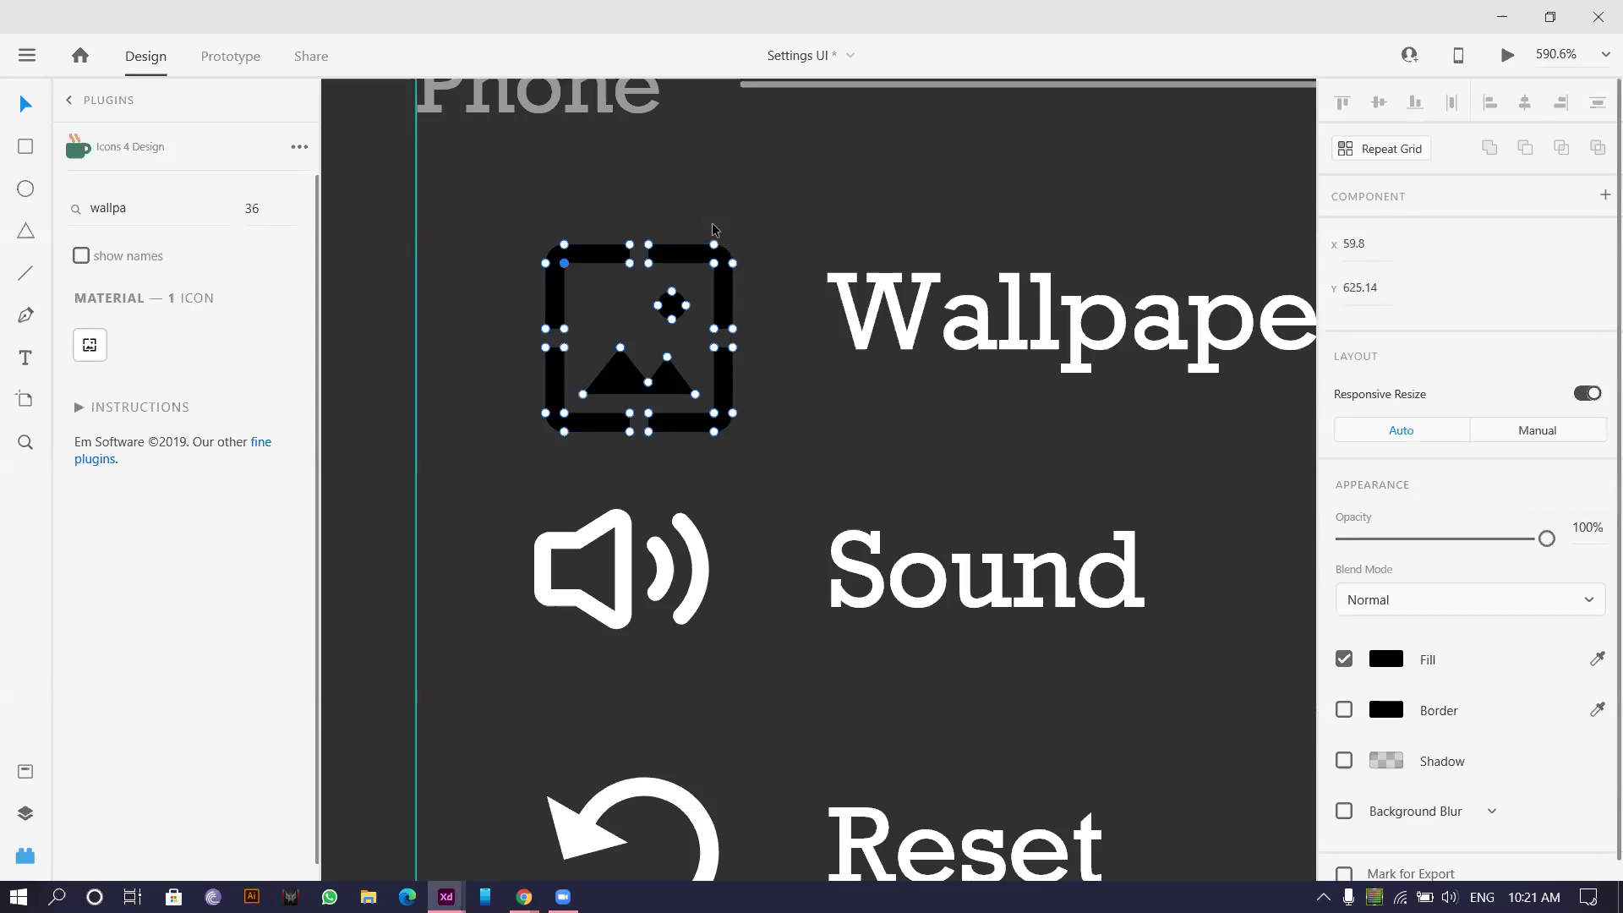
# - Try shifting all anchor points of the wallpaper icon's outer frame slightly sideways
pyautogui.moveTo(707, 226); pyautogui.dragTo(754, 465)
pyautogui.moveTo(523, 222); pyautogui.dragTo(677, 406)
pyautogui.moveTo(609, 215); pyautogui.dragTo(660, 270)
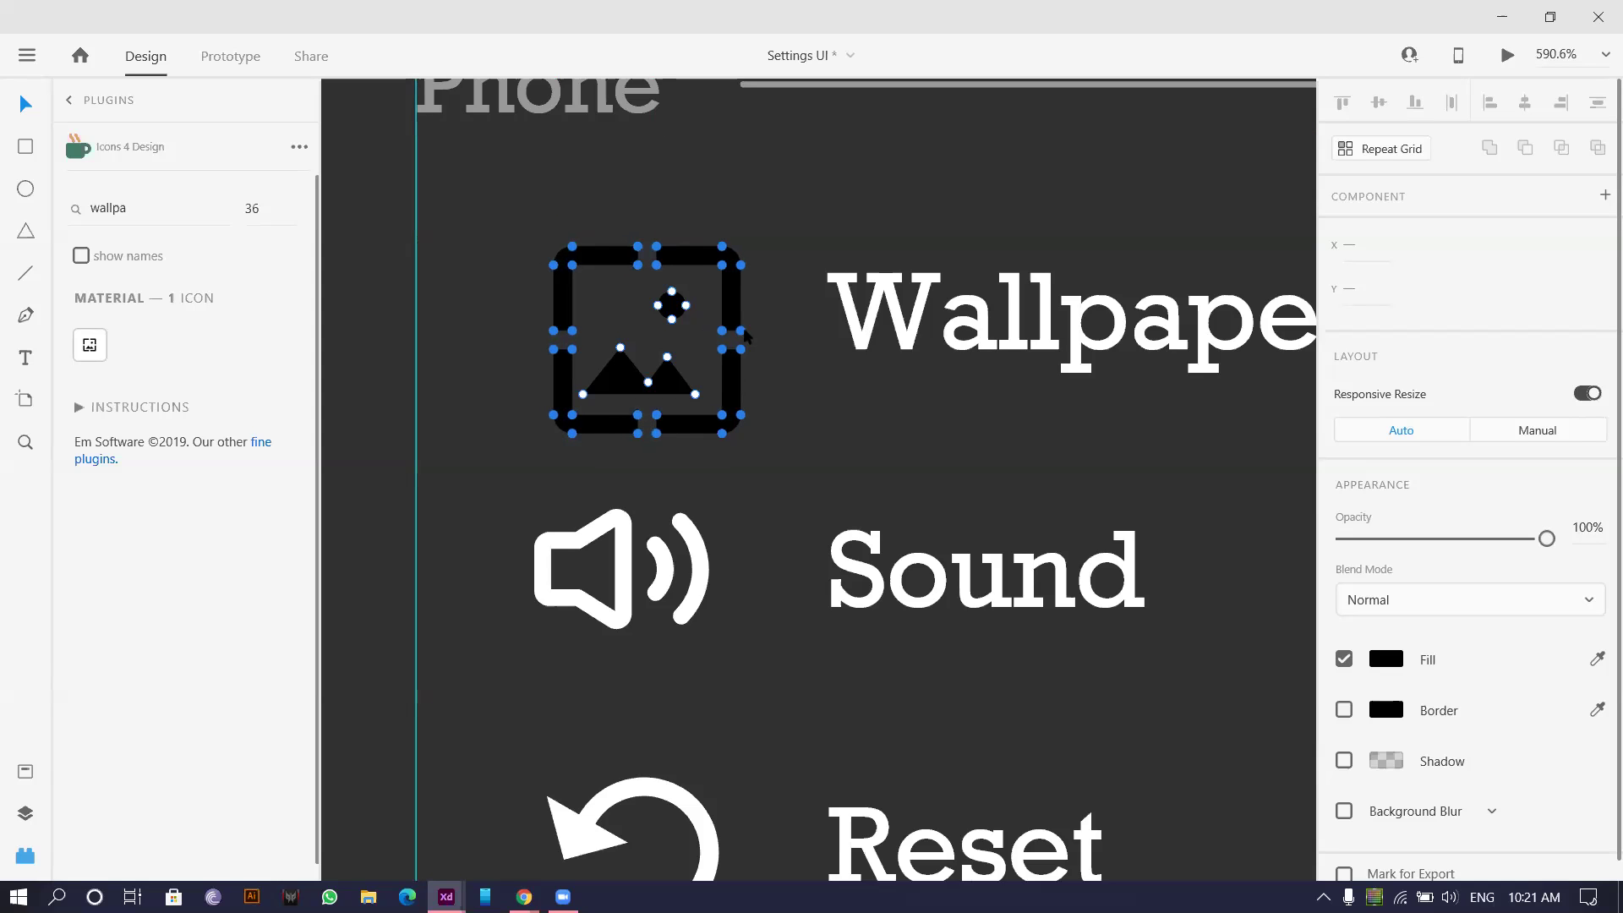
# - Widen the wallpaper icon's frame into a landscape rectangle by moving its right-edge and middle-gap anchor points outward
pyautogui.moveTo(518, 216); pyautogui.dragTo(571, 458)
pyautogui.moveTo(733, 354); pyautogui.dragTo(787, 347)
pyautogui.moveTo(668, 213); pyautogui.dragTo(725, 497)
pyautogui.moveTo(721, 397); pyautogui.dragTo(663, 294)
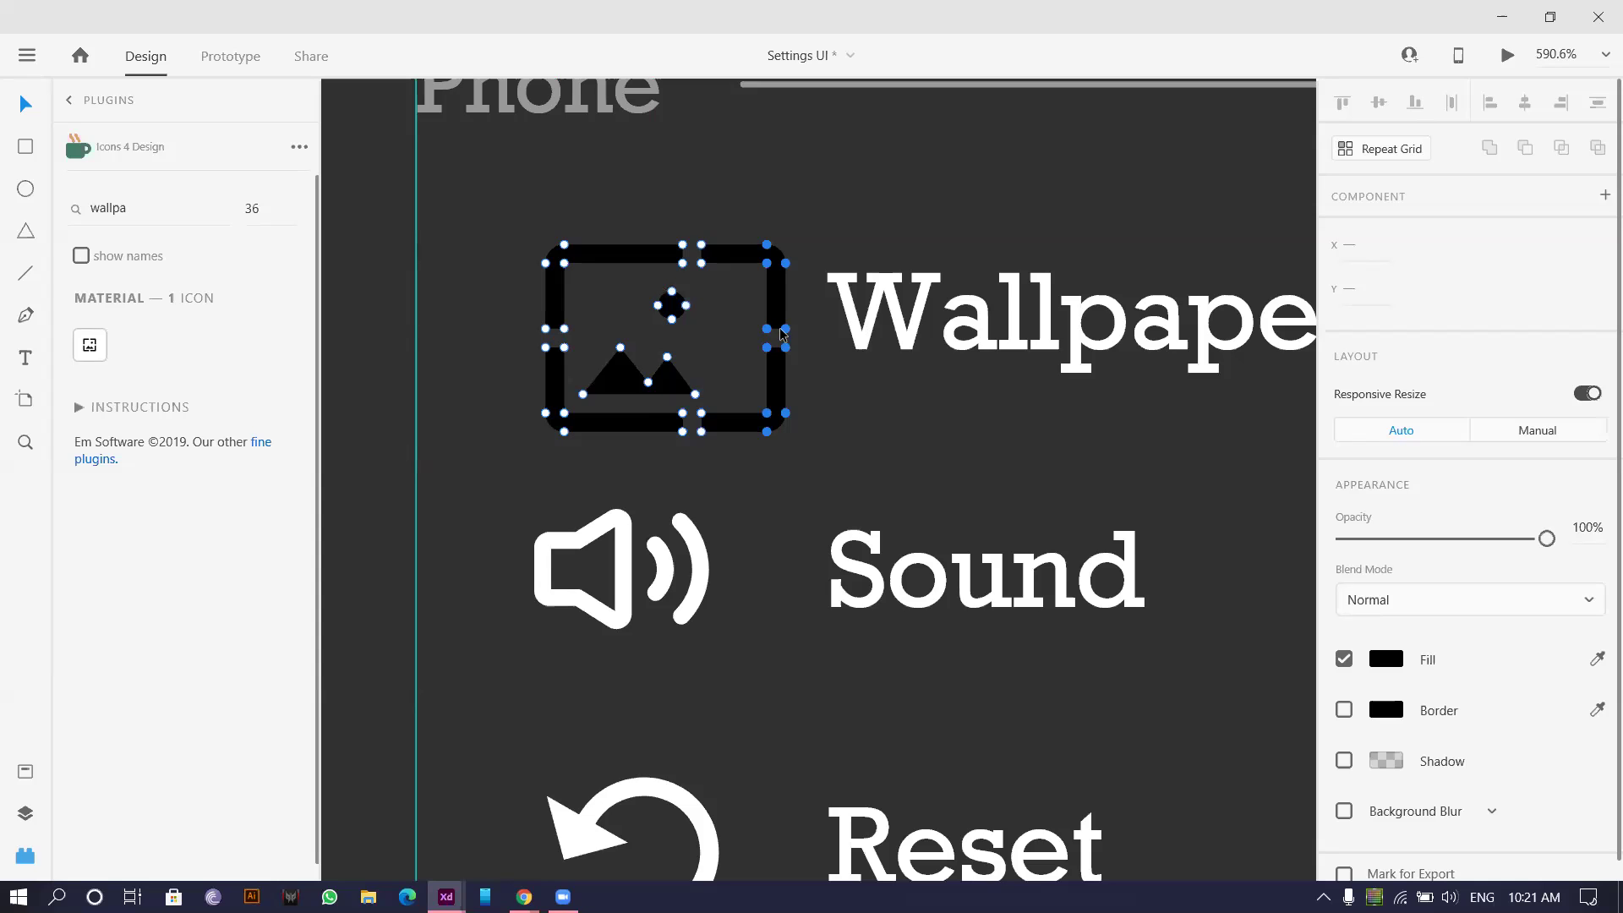
pyautogui.keyDown('shift'); pyautogui.click(786, 348); pyautogui.keyUp('shift')
pyautogui.moveTo(787, 351); pyautogui.dragTo(820, 351)
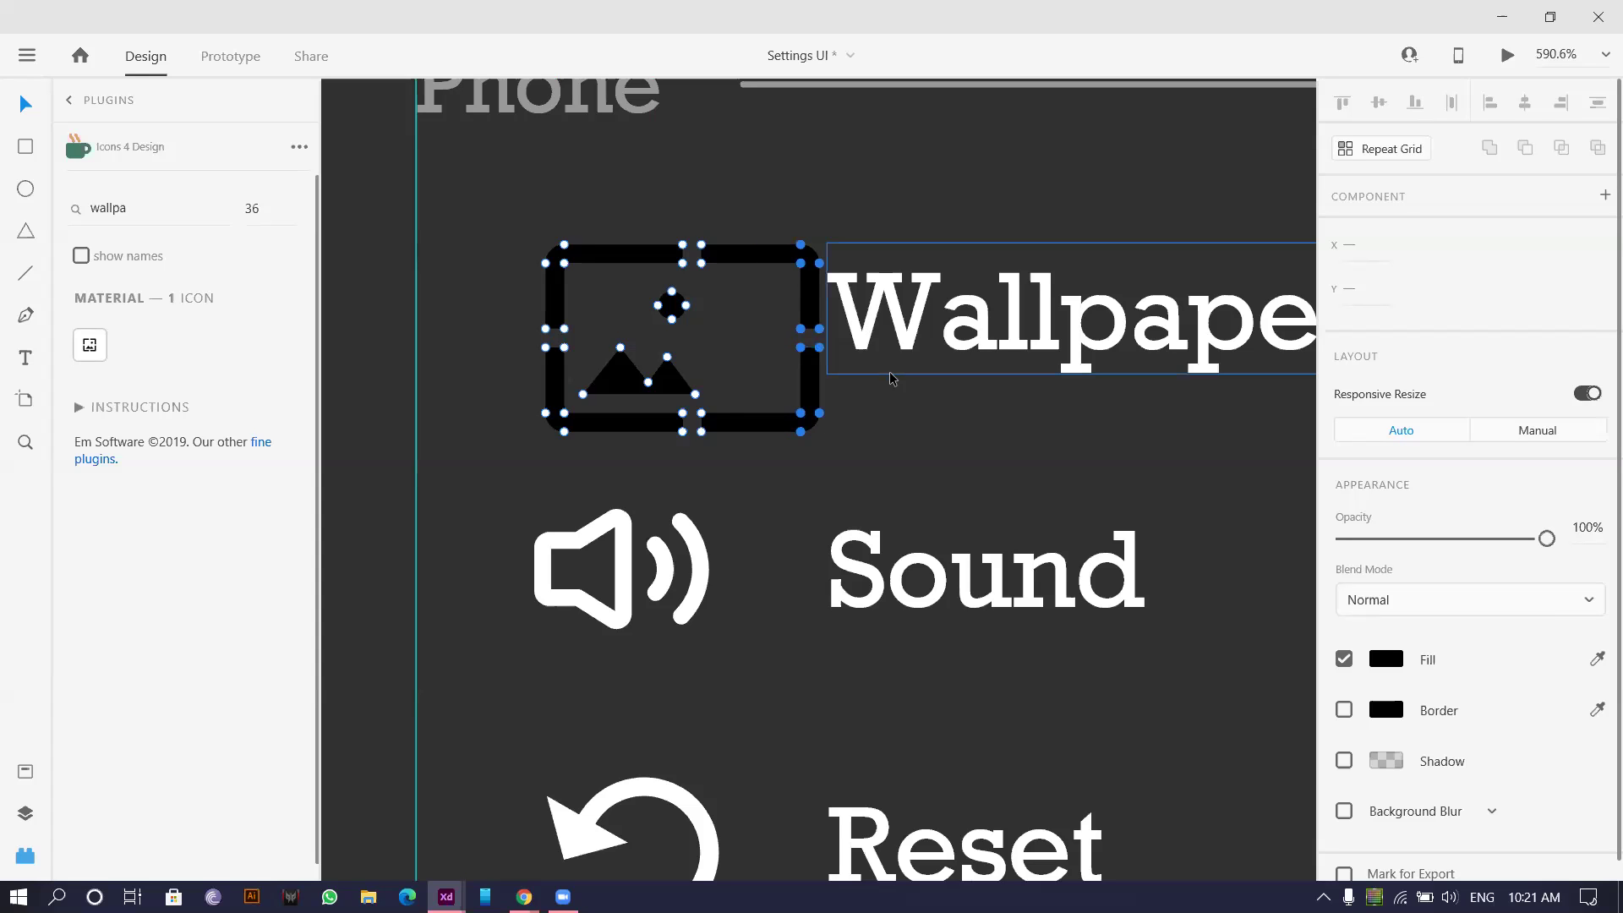
# - Select the anchor points of the sun and mountains and move them to the middle of the widened frame
pyautogui.press('Escape')
pyautogui.doubleClick(628, 314)
pyautogui.moveTo(584, 295); pyautogui.dragTo(774, 409)
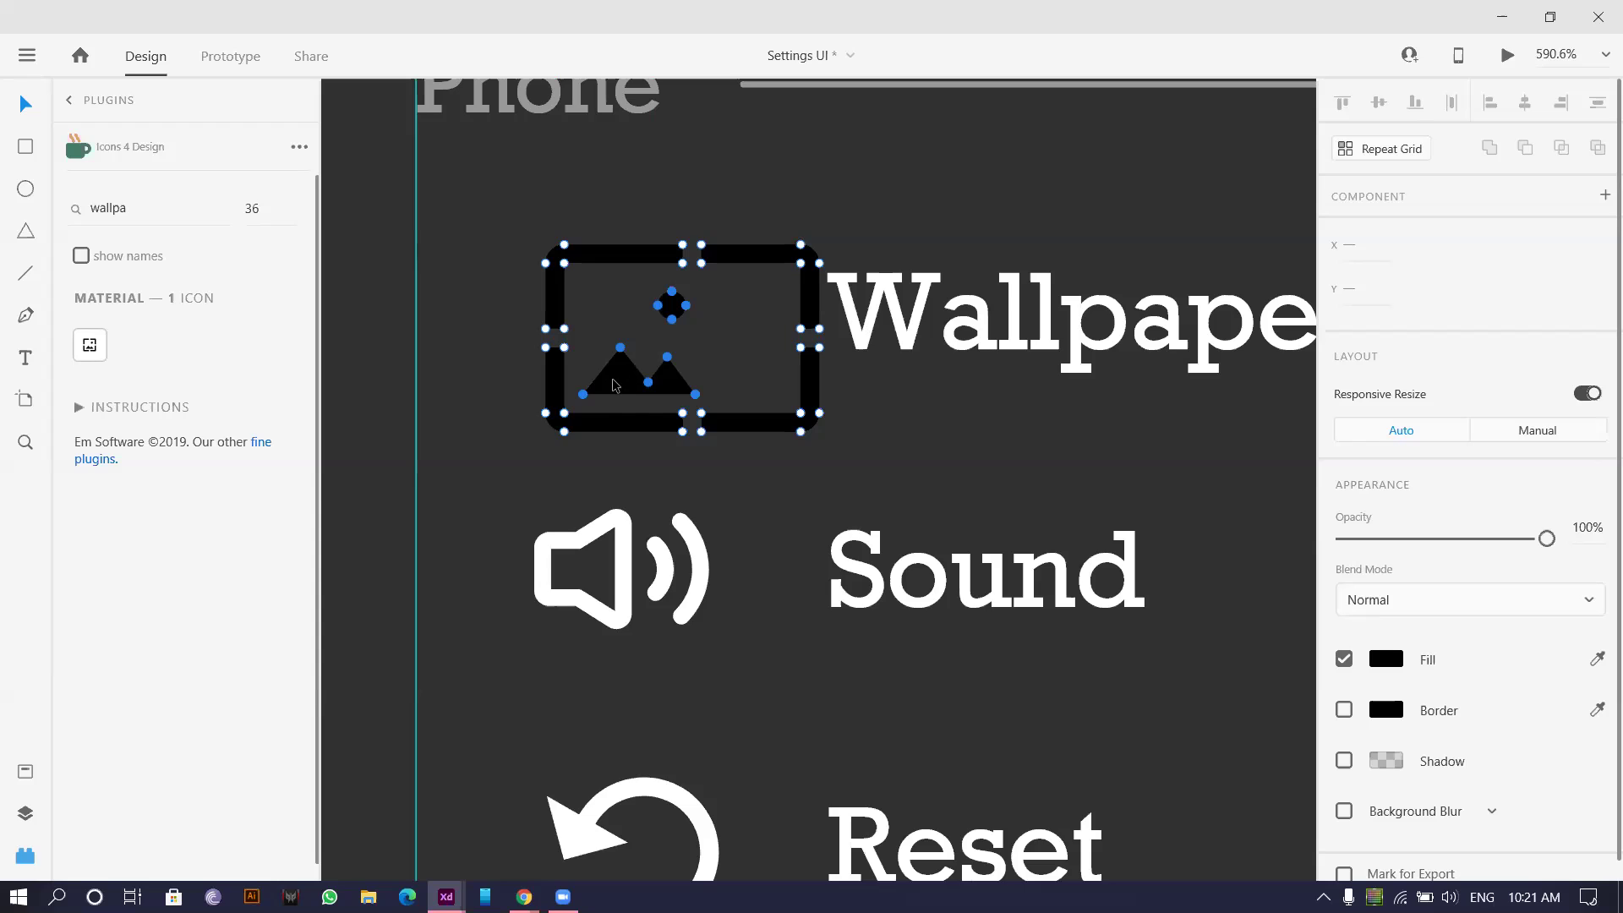
pyautogui.click(582, 353)
pyautogui.moveTo(589, 282); pyautogui.dragTo(756, 405)
pyautogui.moveTo(648, 391); pyautogui.dragTo(684, 382)
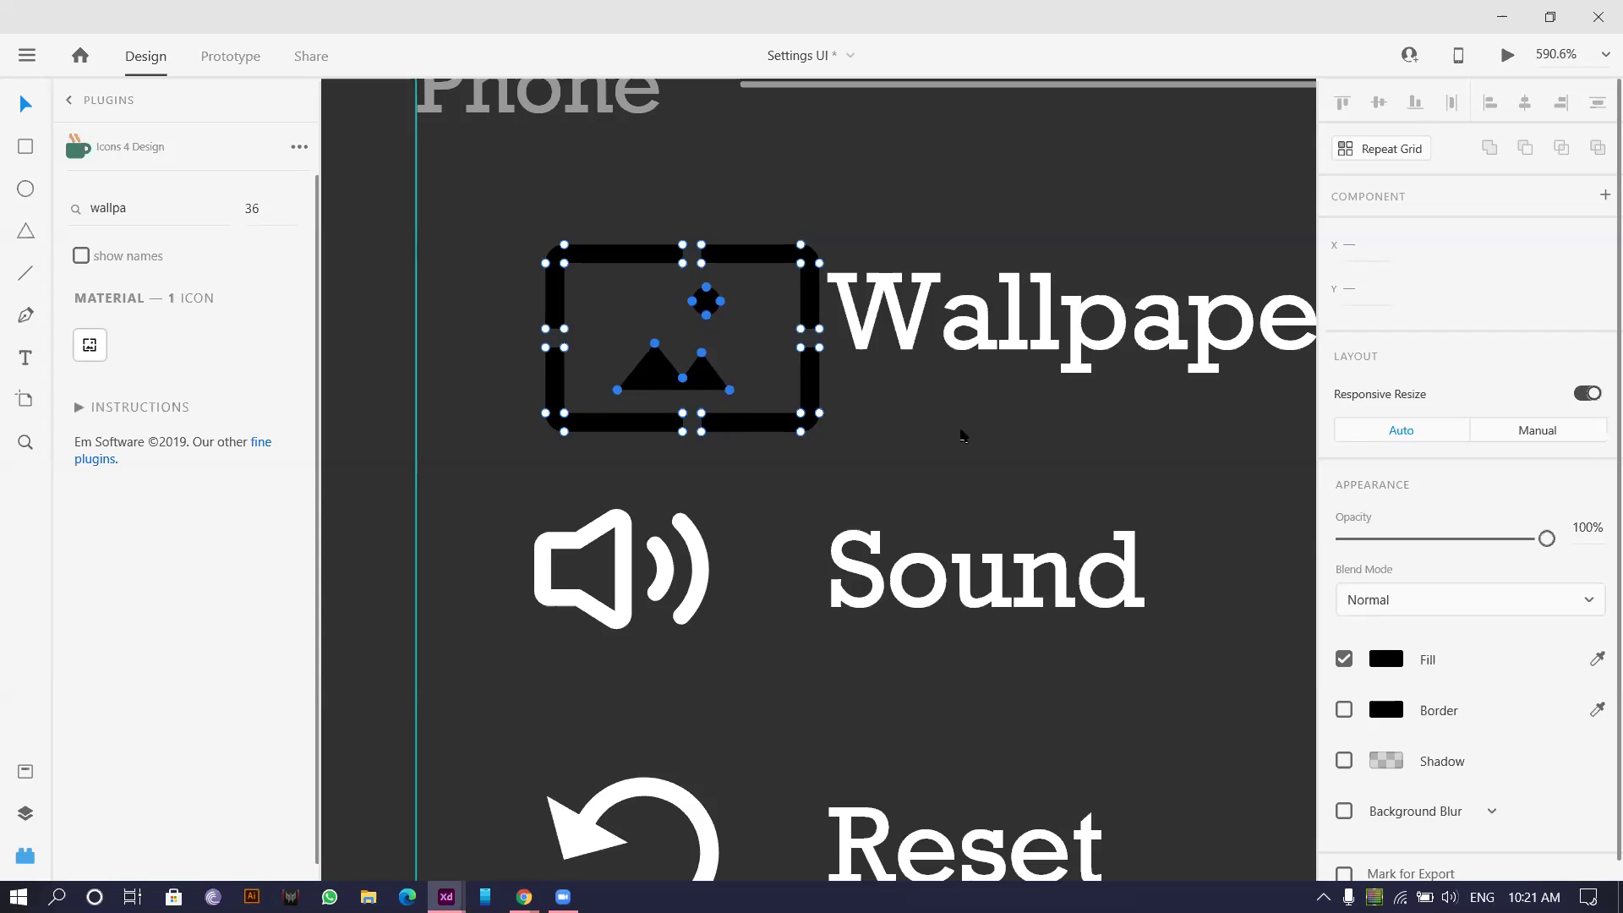
# - Scale the wallpaper icon down to fit beside its label and set its fill to white
pyautogui.click(956, 435)
pyautogui.click(806, 433)
pyautogui.moveTo(819, 432); pyautogui.dragTo(590, 322)
pyautogui.scroll(5, 693, 362)
pyautogui.scroll(-1, 1471, 507)
pyautogui.click(1386, 640)
pyautogui.write('#C59292')
pyautogui.click(875, 388)
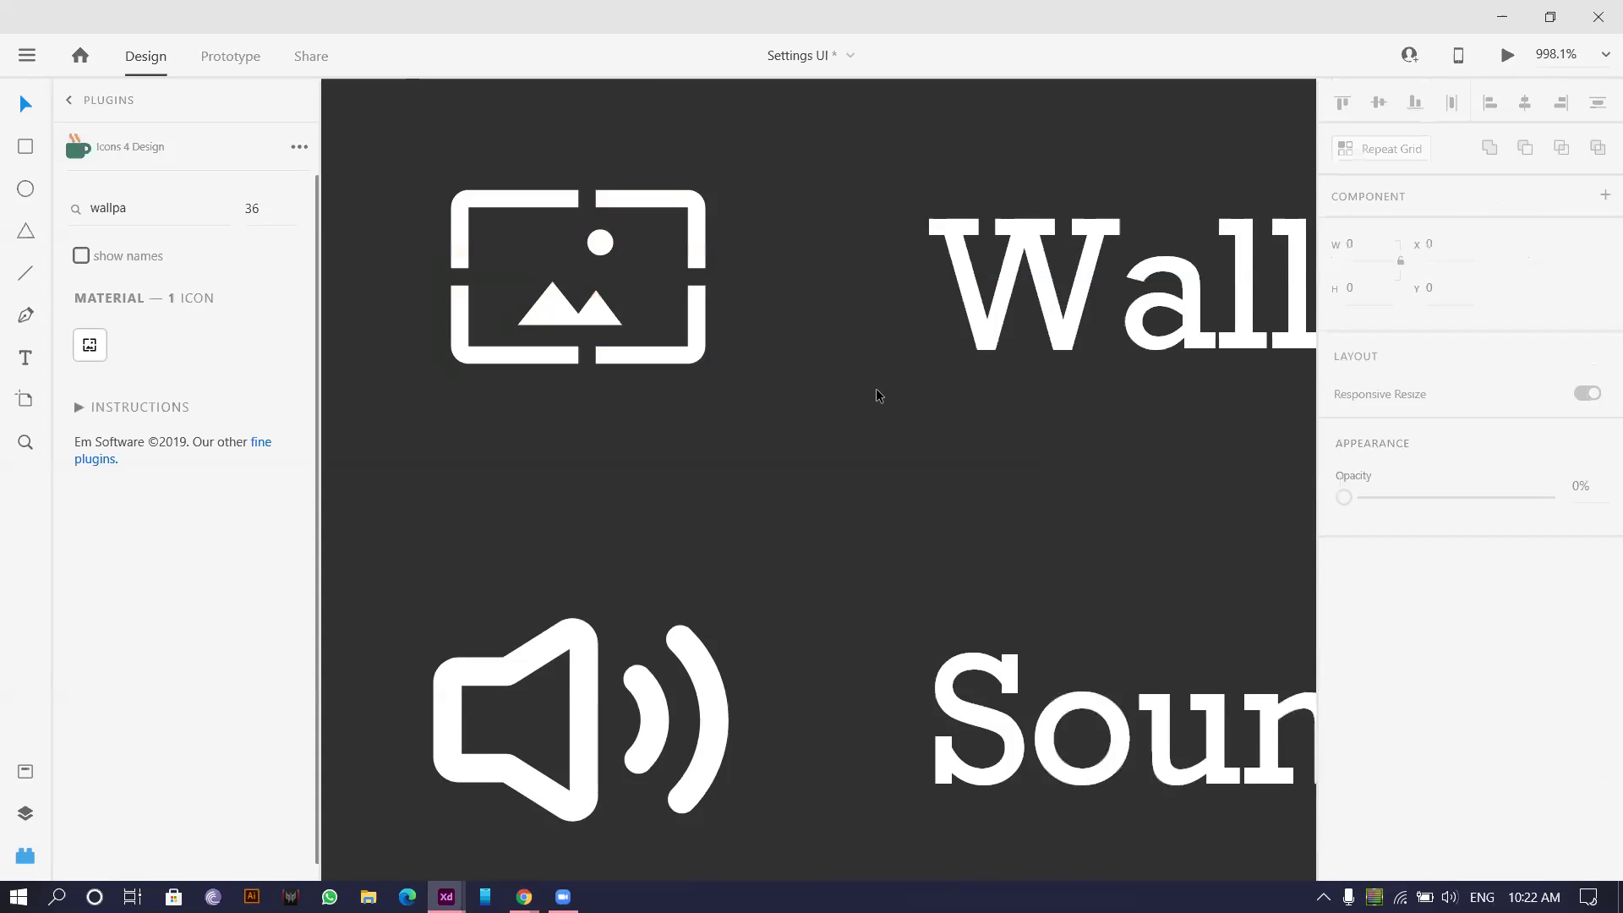
# - Delete the stray black icon at the artboard's upper-left corner and start closing the Settings UI document
pyautogui.scroll(-10, 876, 388)
pyautogui.scroll(-3, 898, 546)
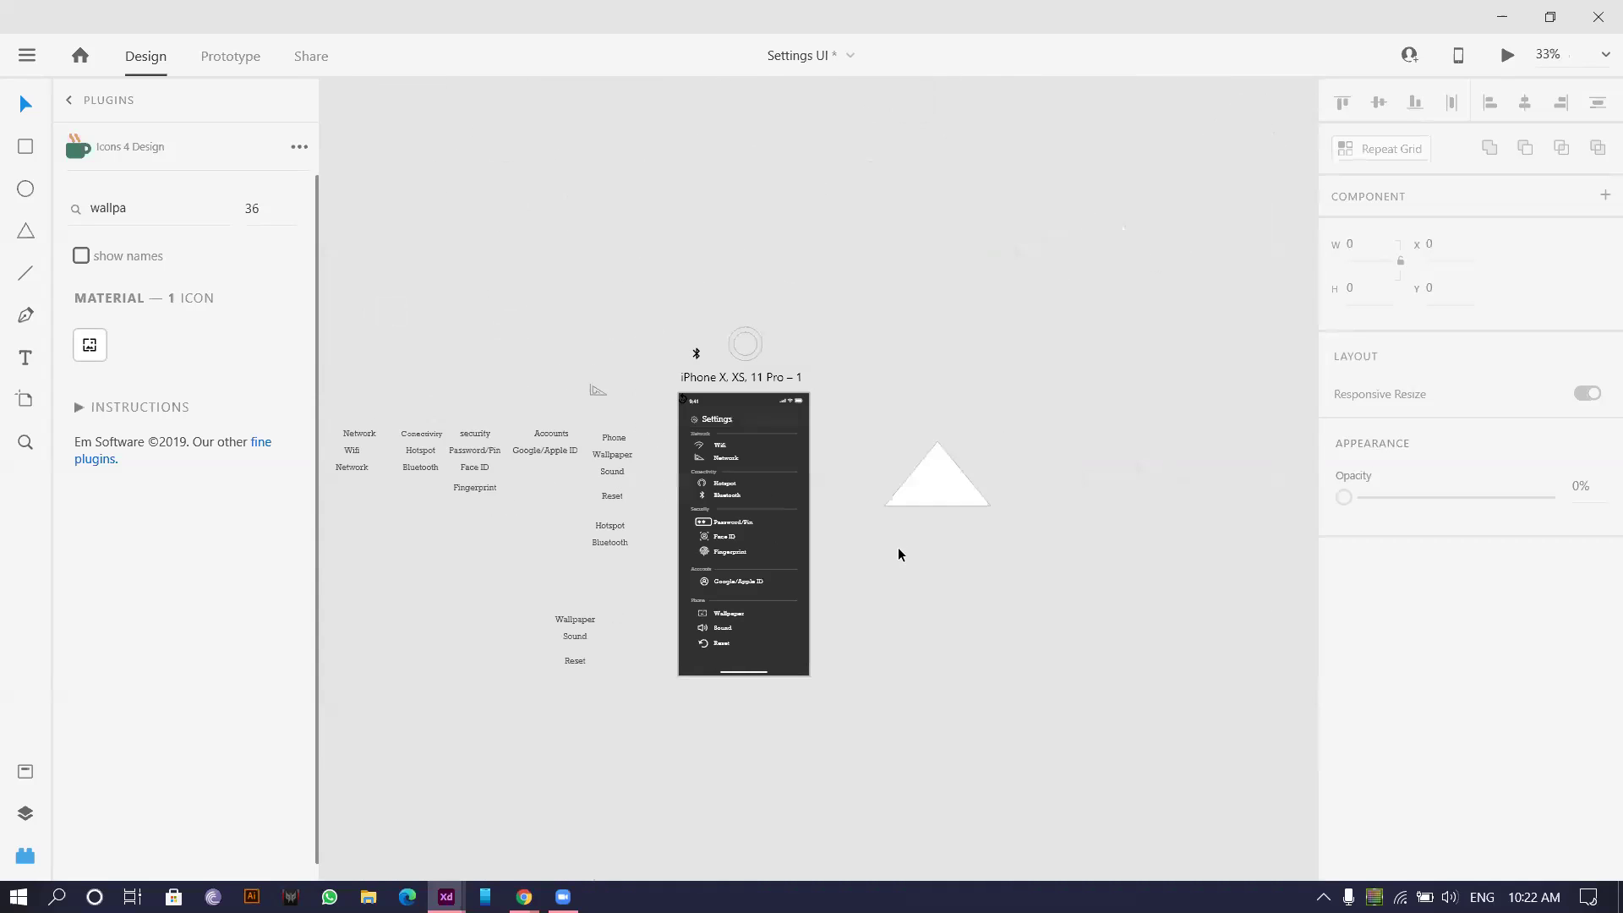
pyautogui.scroll(4, 813, 520)
pyautogui.scroll(3, 665, 391)
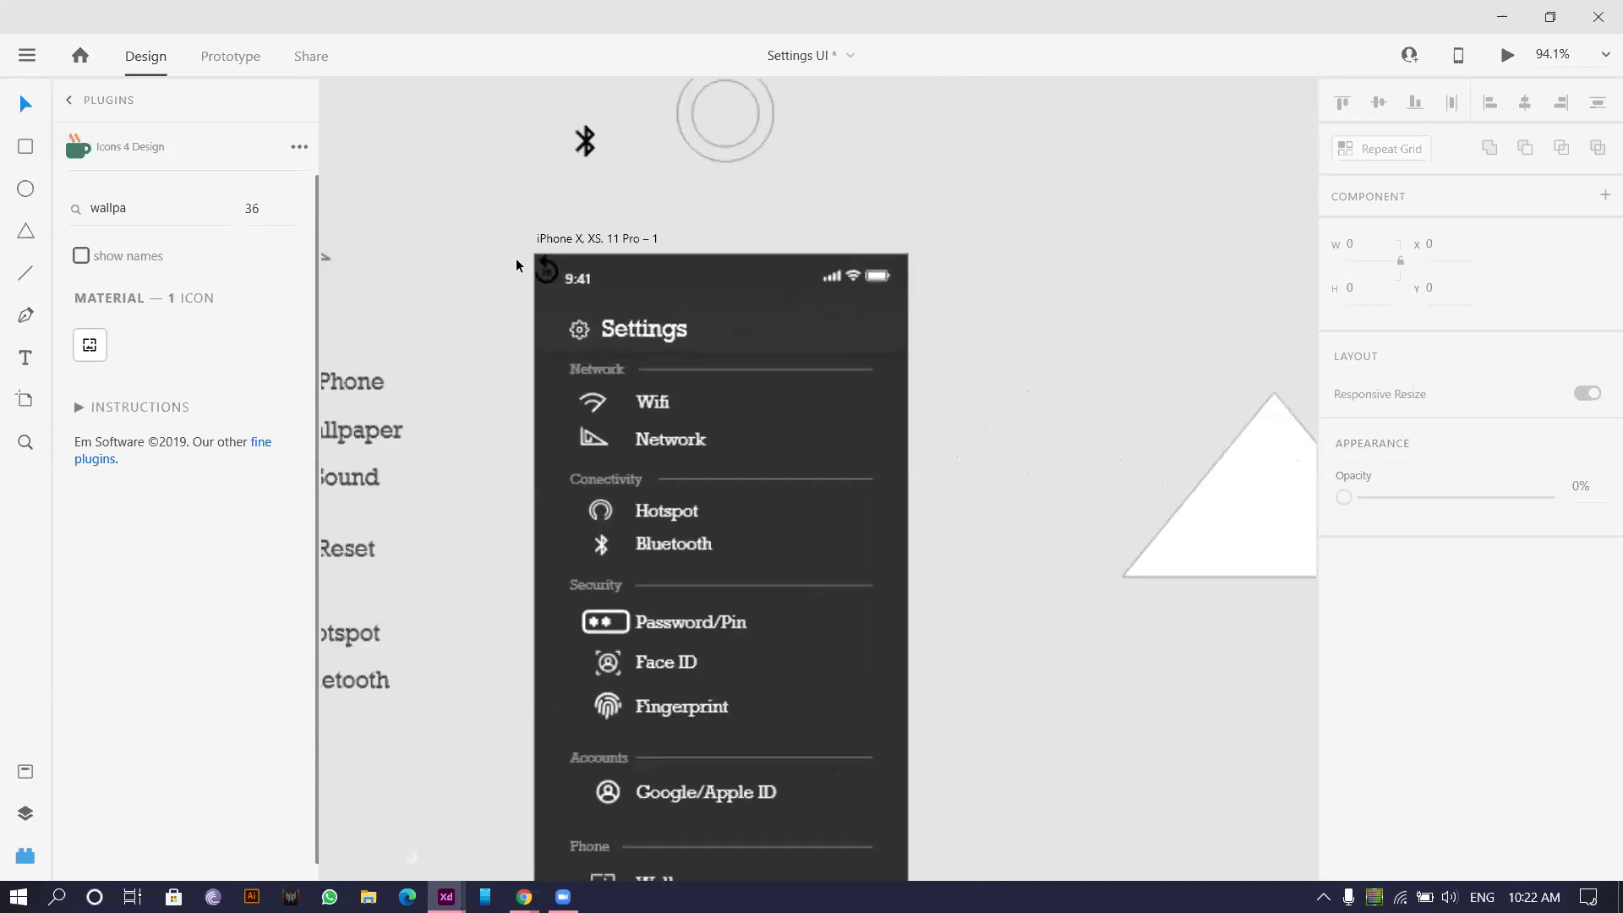
pyautogui.click(552, 279)
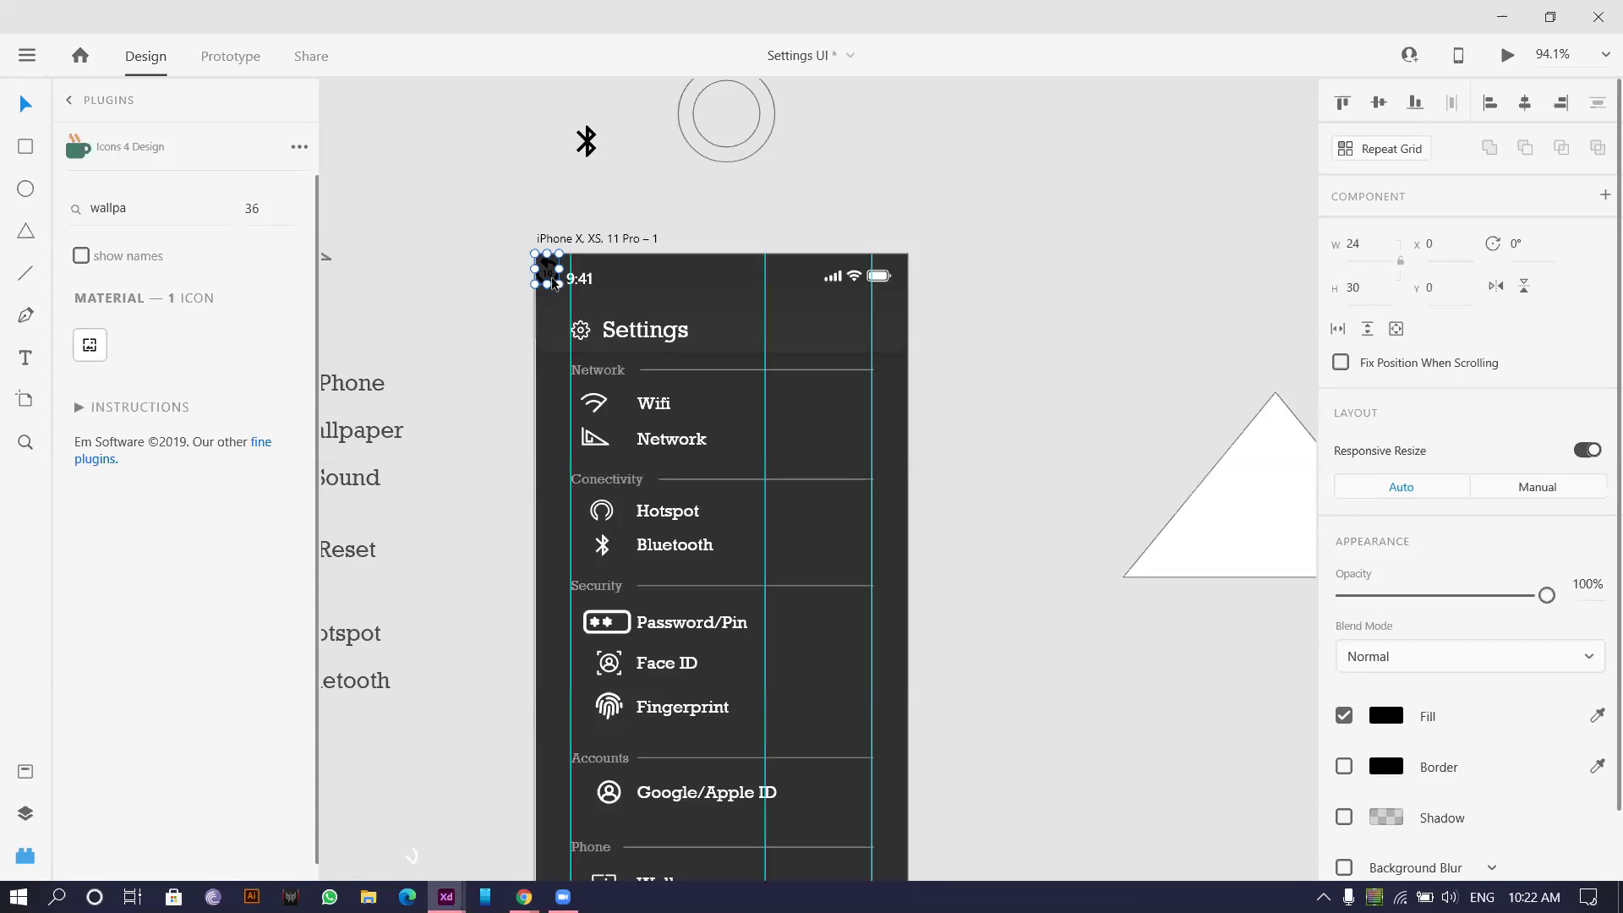
pyautogui.press('Delete')
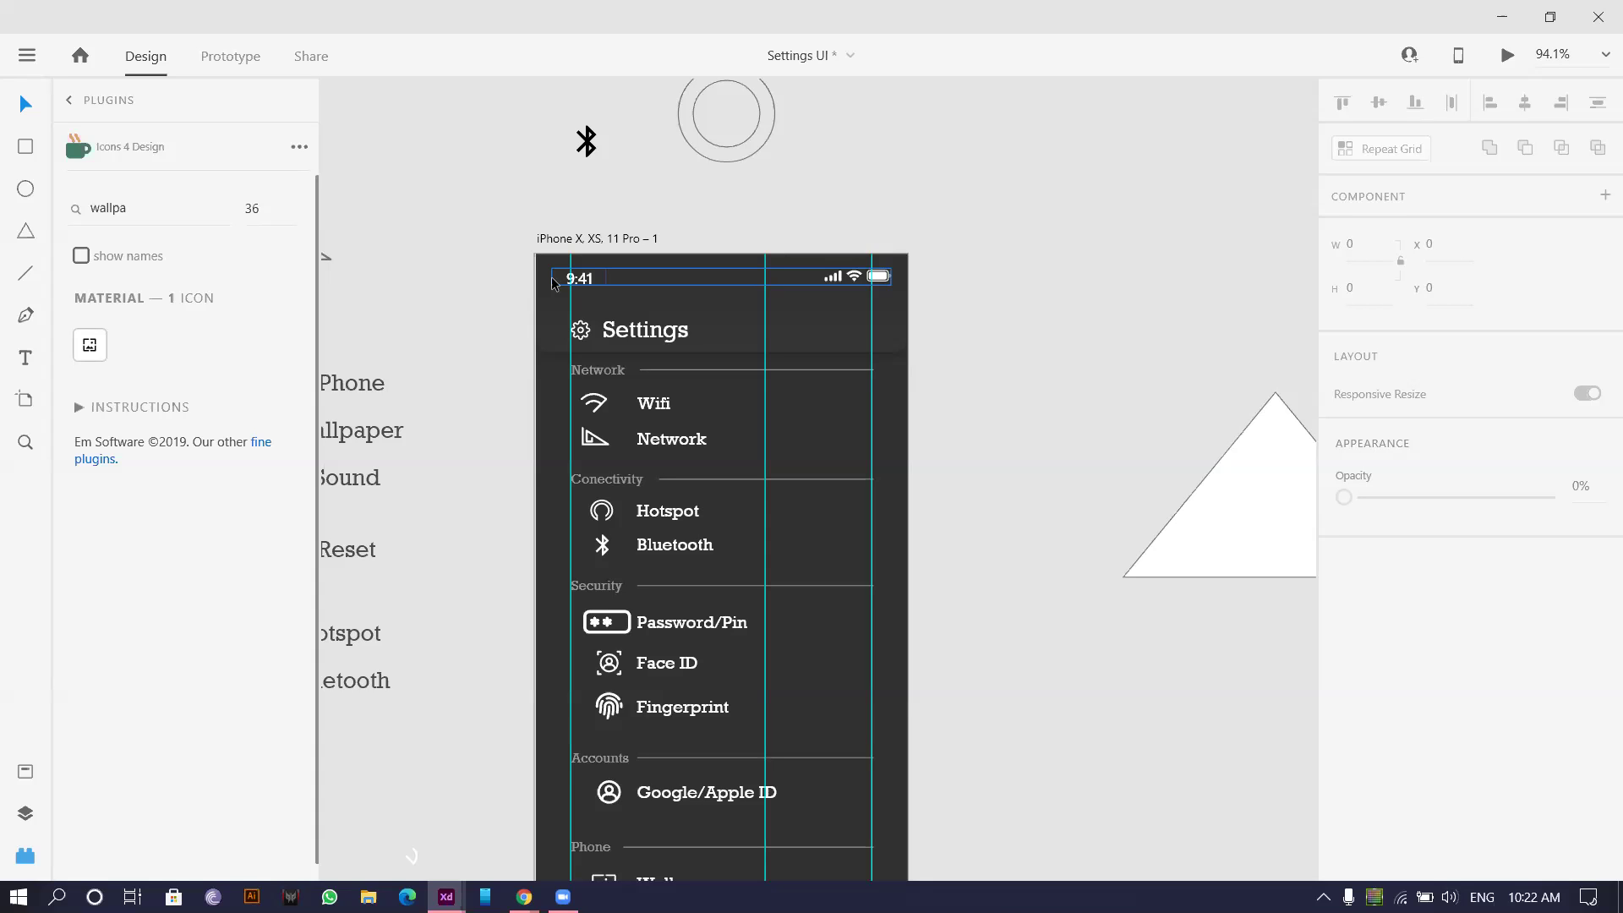
pyautogui.hotkey('ctrl', 'w')
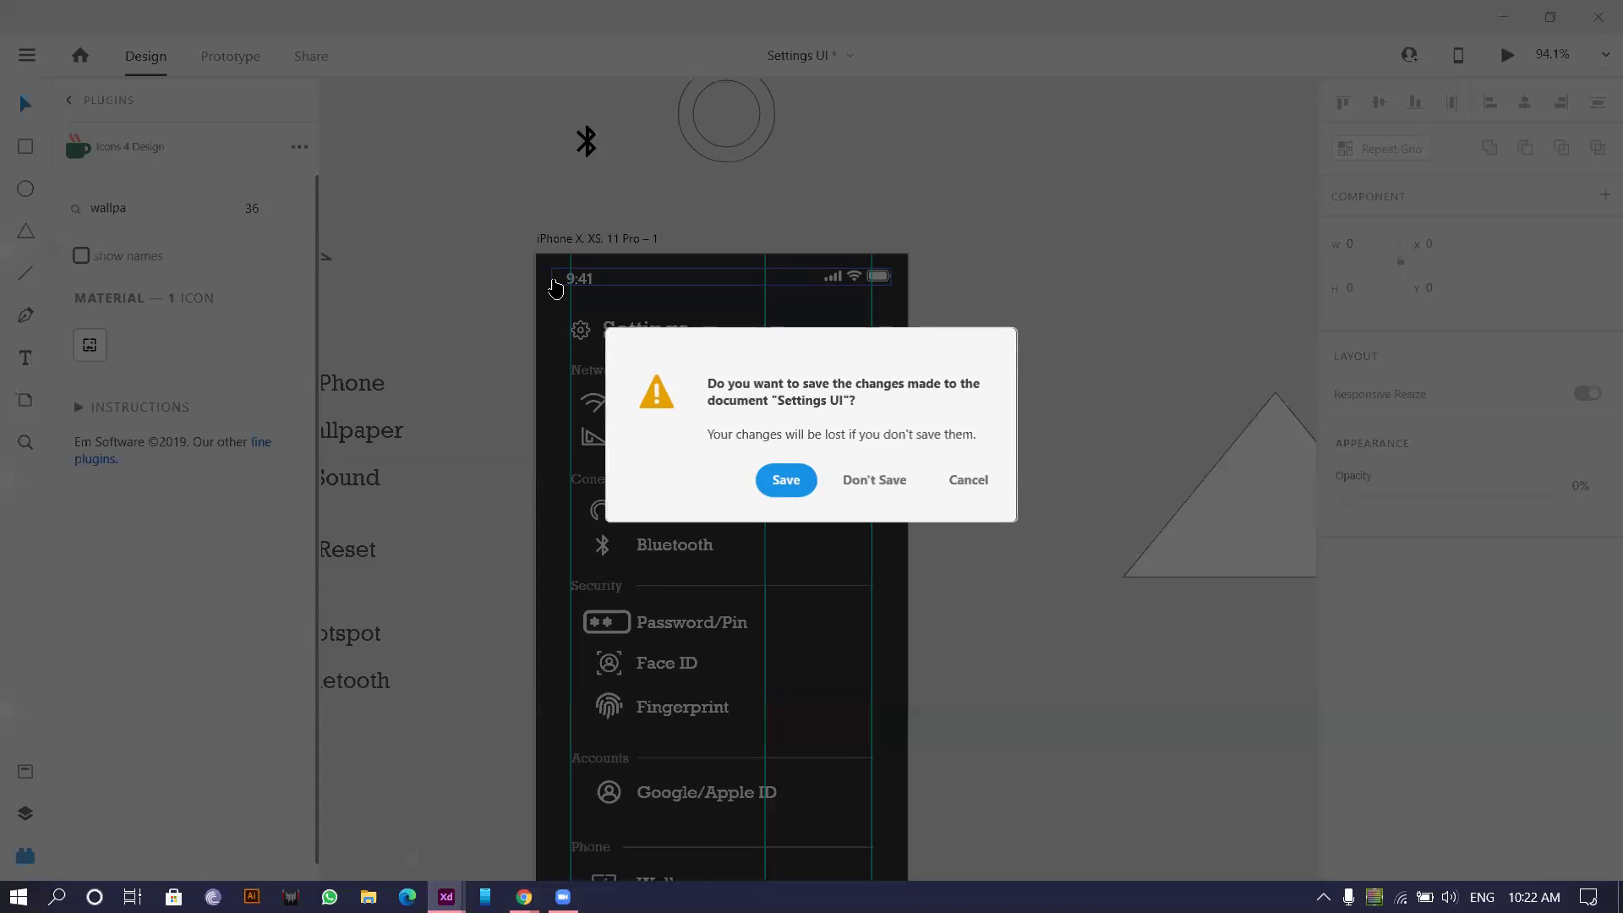